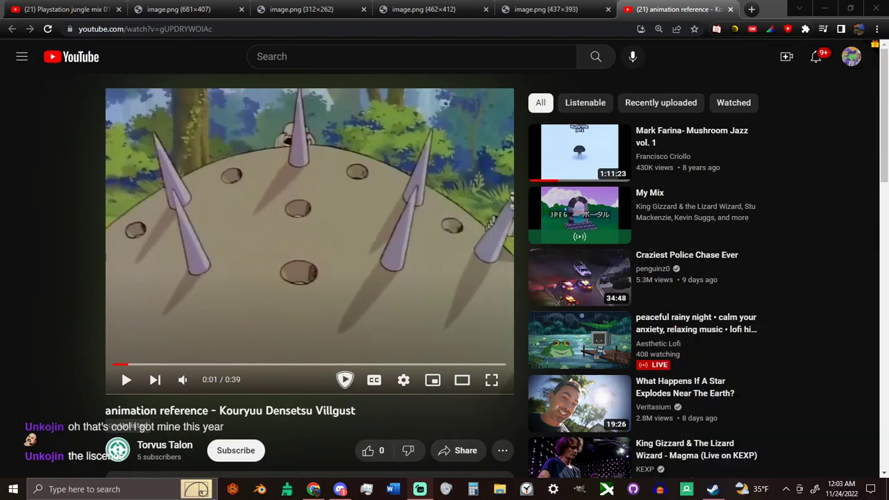
- Watch the animation reference clip in full screen, pausing and replaying around 0:23 to examine the seated skeleton's reaction
key("f")
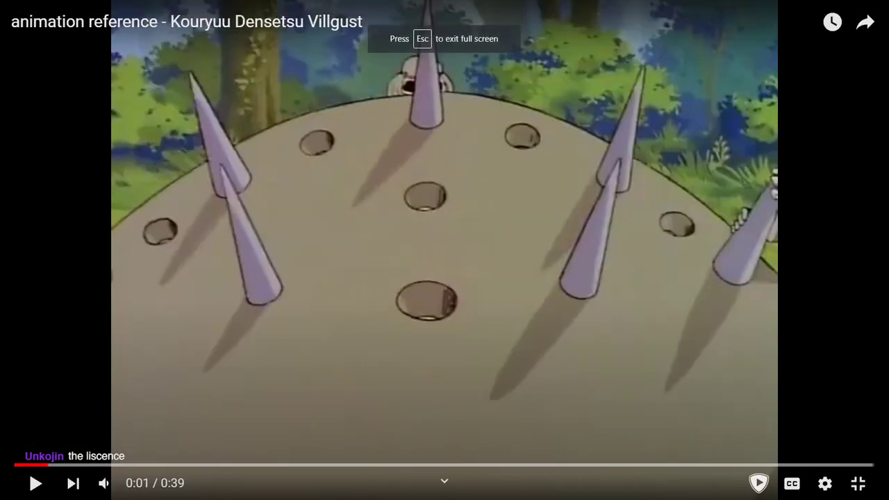
key("space")
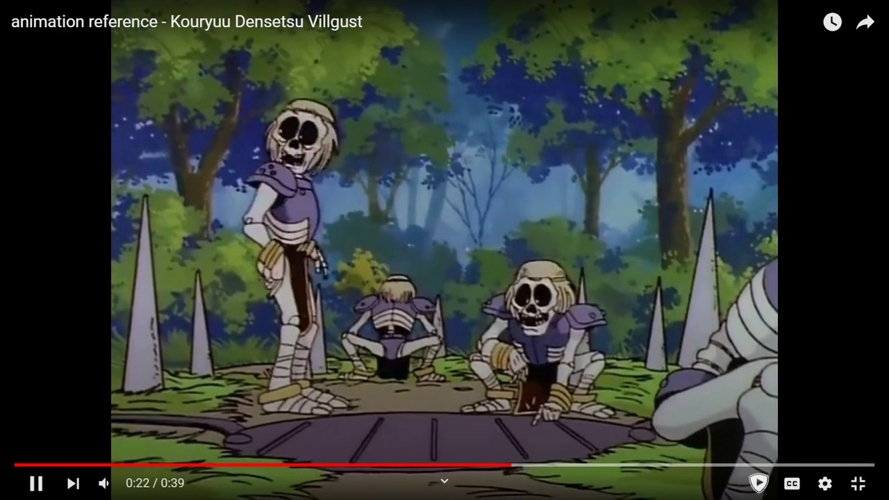
key("space")
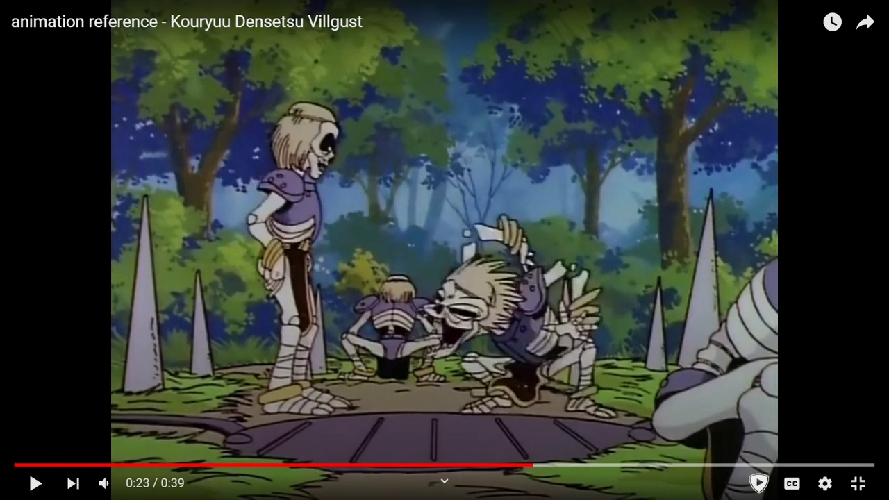
key("Left")
key("space")
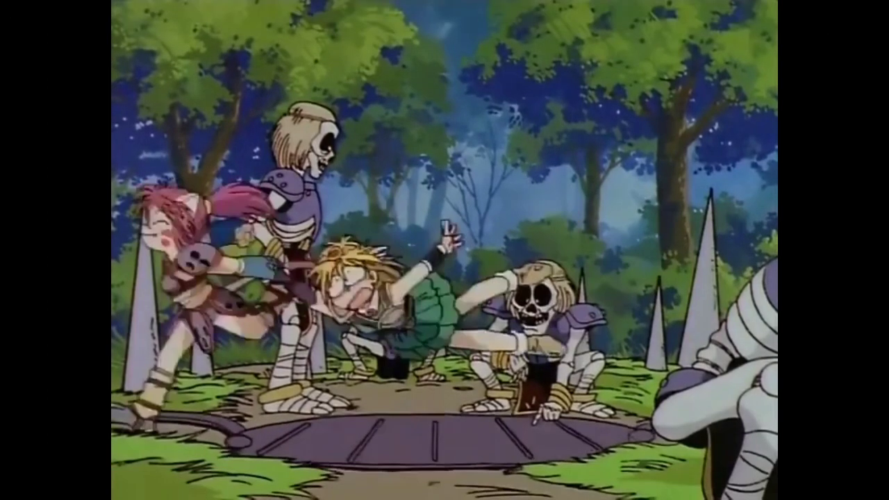
key("space")
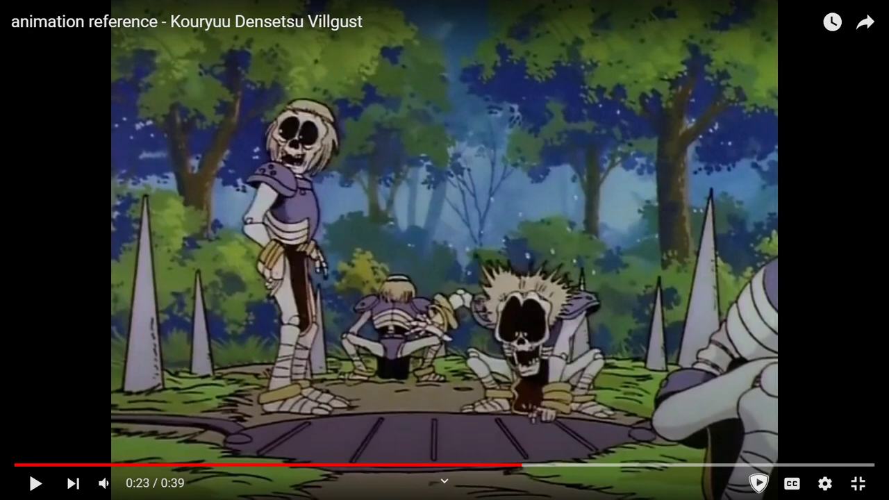
key("space")
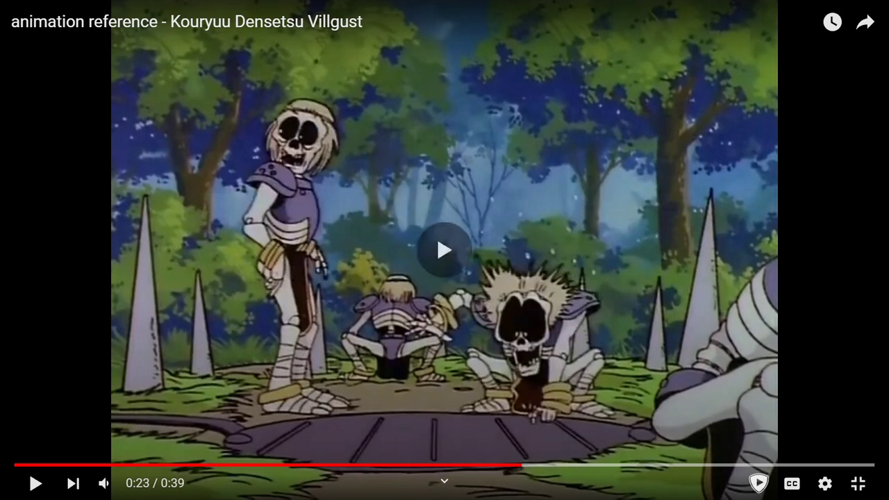
key("Escape")
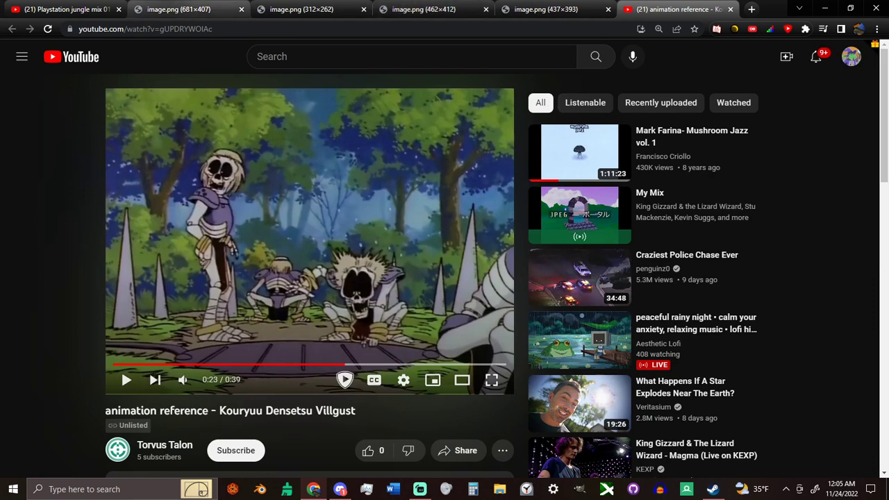
- Examine the four saved skeleton reference images, ending on the 681×407 front view of the skulls
left_click(182, 9)
left_click(301, 9)
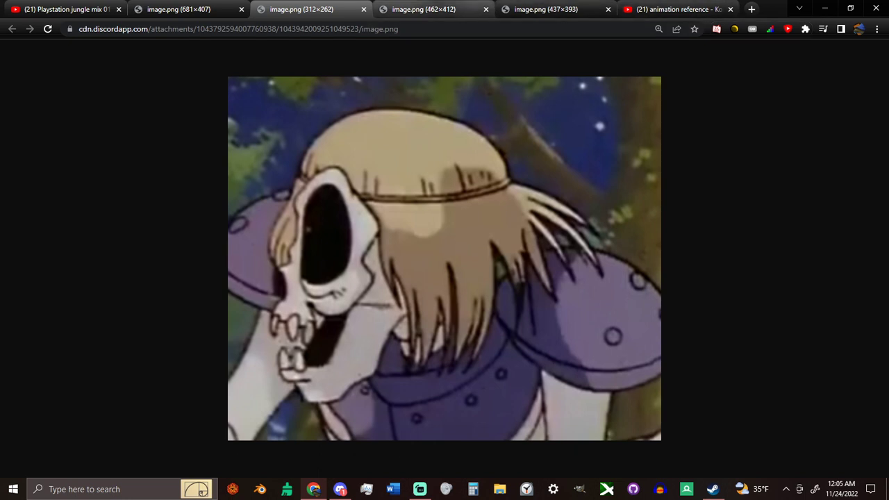
left_click(423, 9)
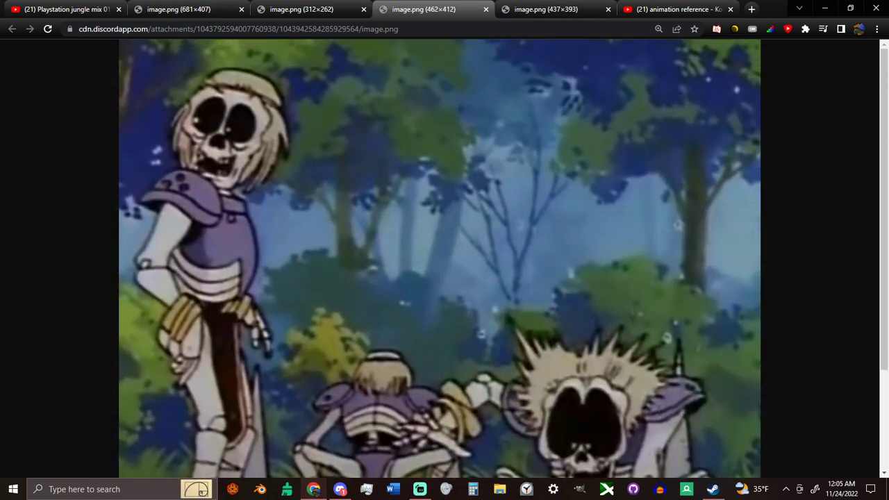
key("ctrl+Tab")
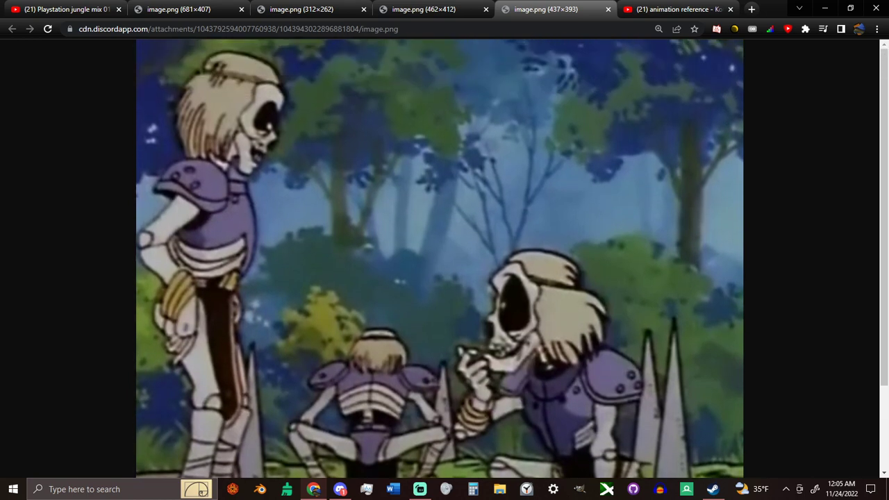
scroll(440, 258, "down", 2)
left_click(184, 10)
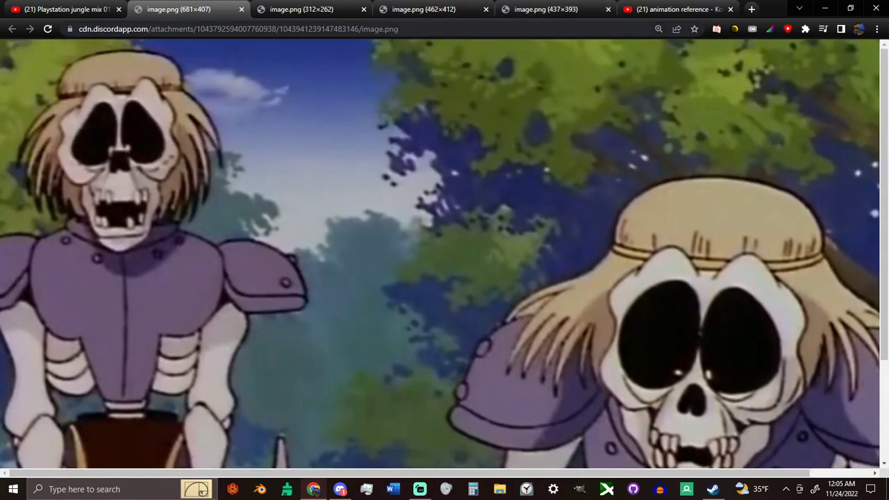
- Search the web for "human skull reference" in a new browser tab
key("ctrl+t")
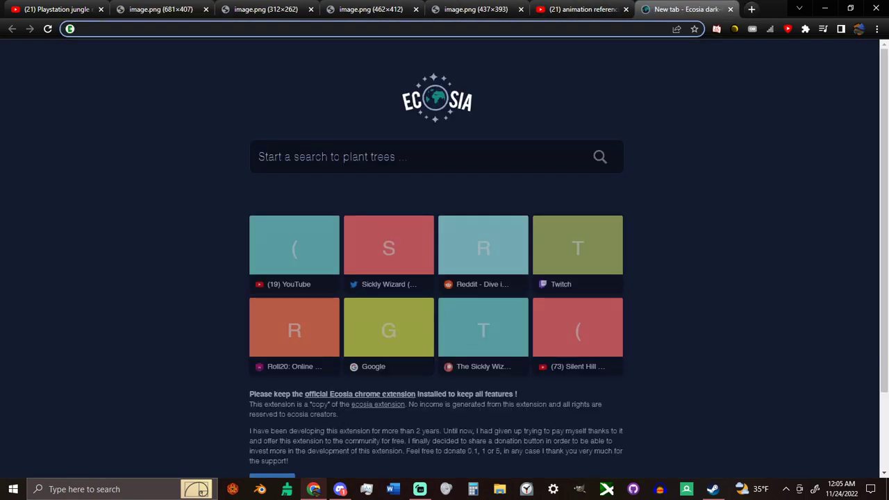
type("human skul rt")
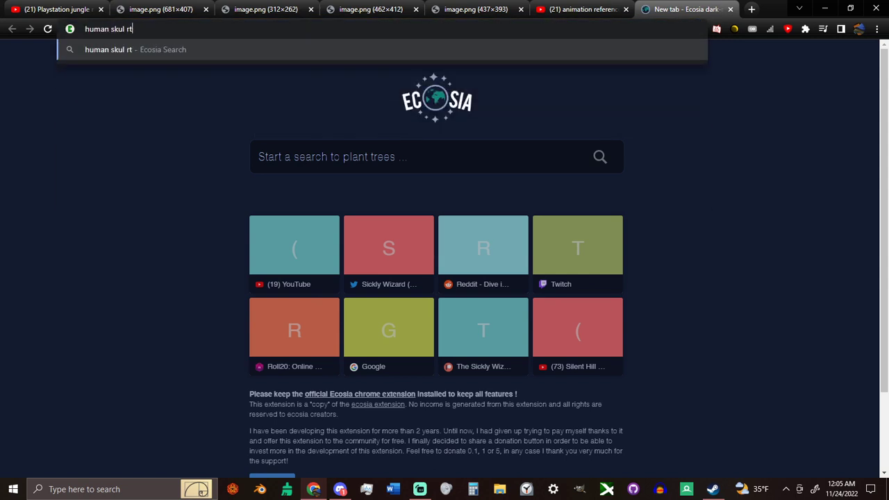
key("BackSpace")
type("l referen")
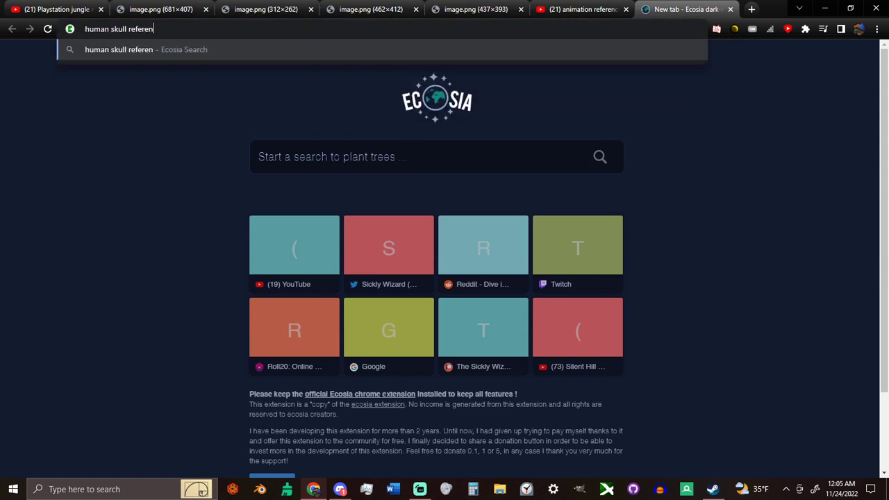
key("BackSpace")
type("nce")
key("Return")
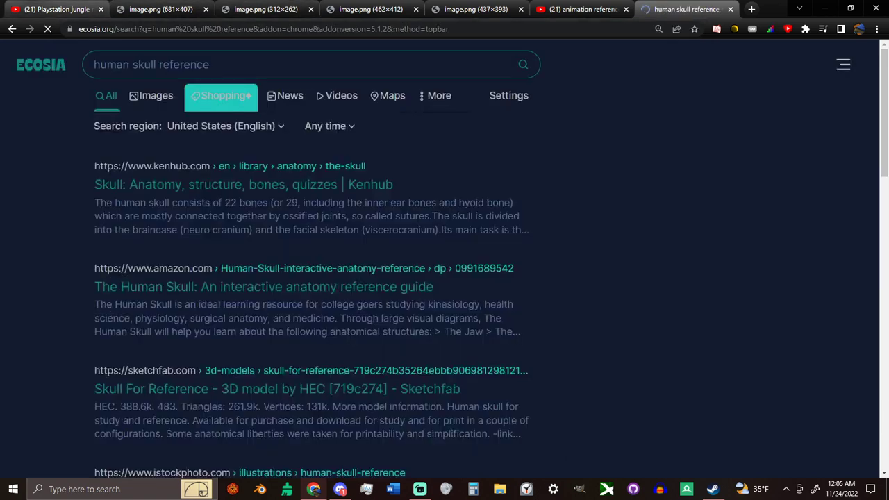
- Start playback of the Playstation jungle mix 01 video
left_click(57, 9)
key("space")
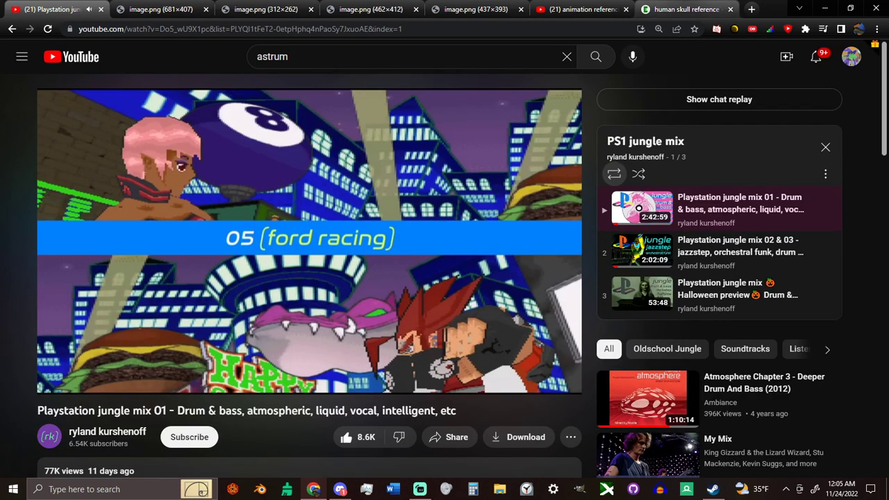
- Return to the human skull reference search and browse its image results
left_click(683, 9)
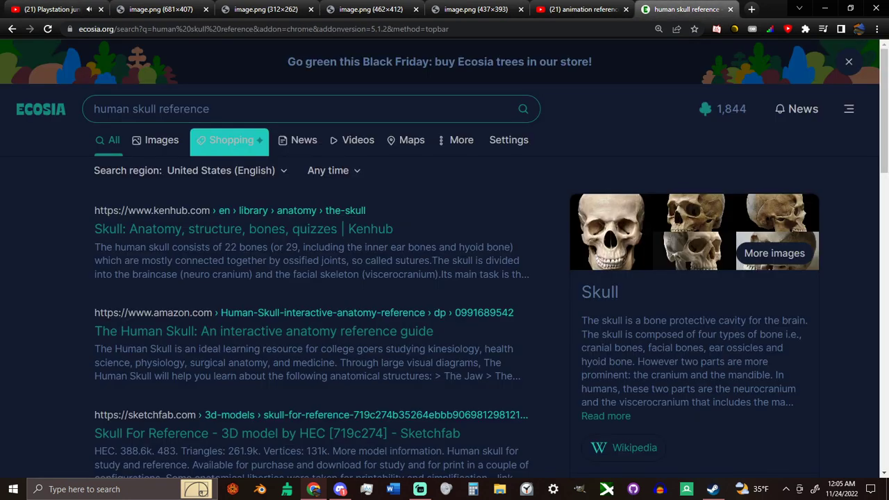
left_click(157, 140)
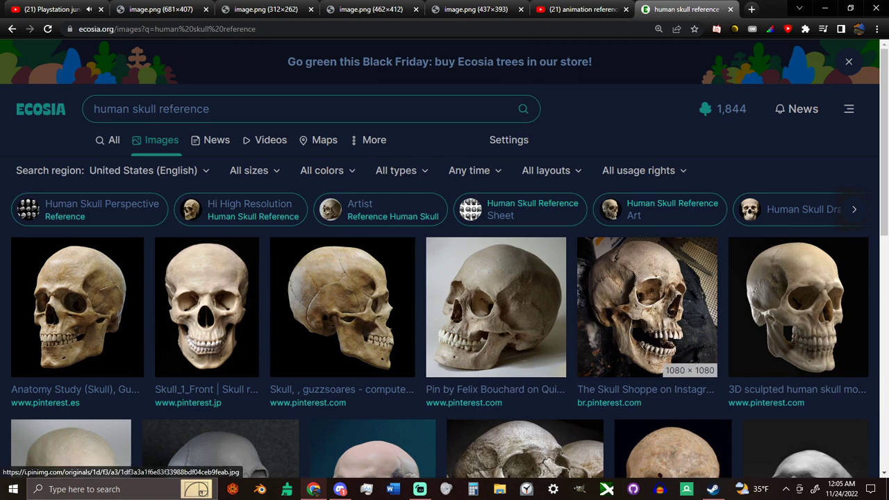
scroll(496, 305, "down", 2)
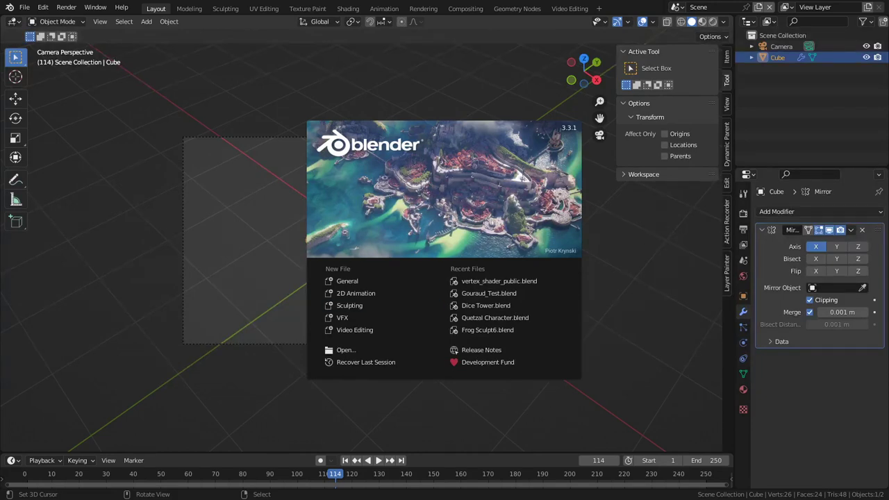
- In Blender, dismiss the splash screen and show the cube object in front orthographic view
key("Escape")
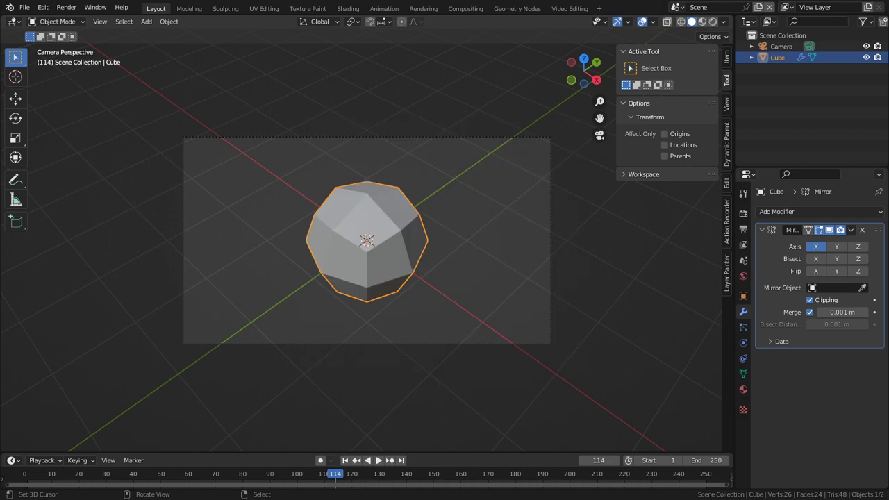
key("KP_1")
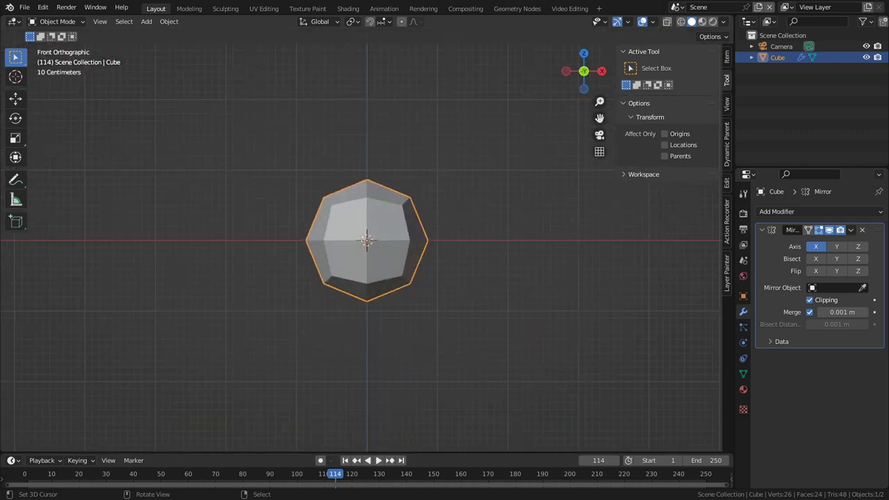
- Switch back to Chrome and open the save dialog for the 681×407 skeleton reference image
key("alt+Tab")
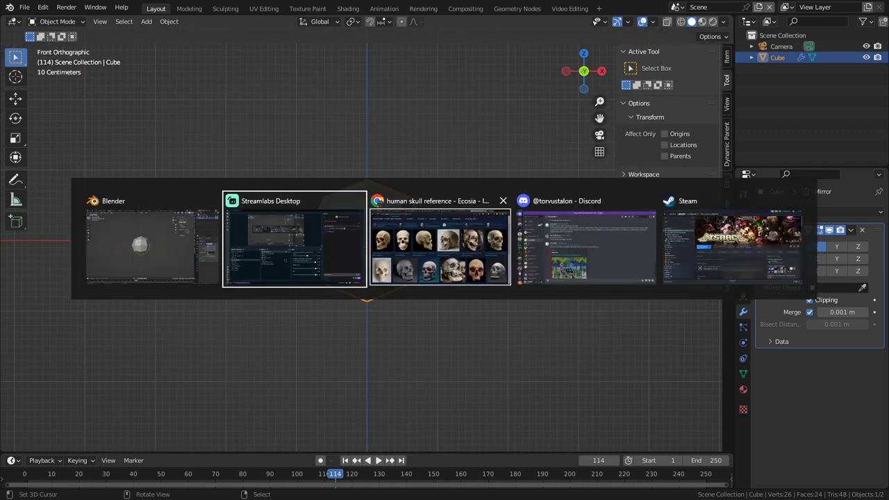
left_click(398, 248)
left_click(147, 8)
right_click(358, 191)
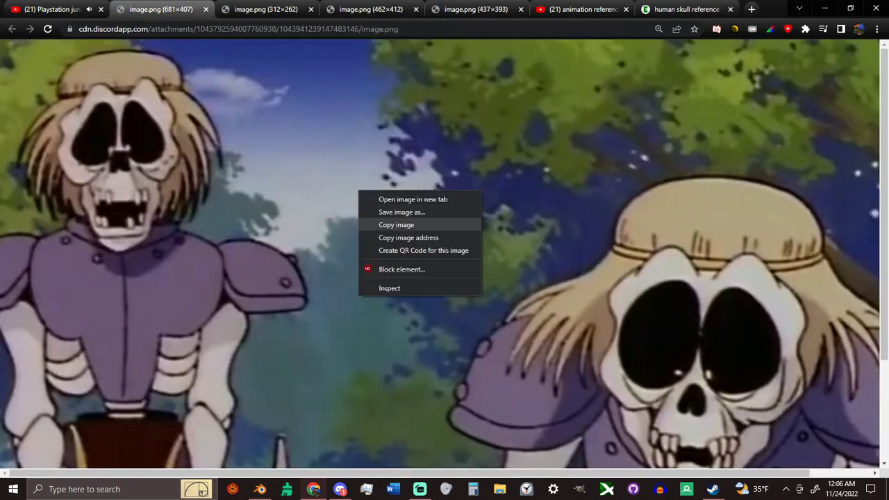
left_click(402, 211)
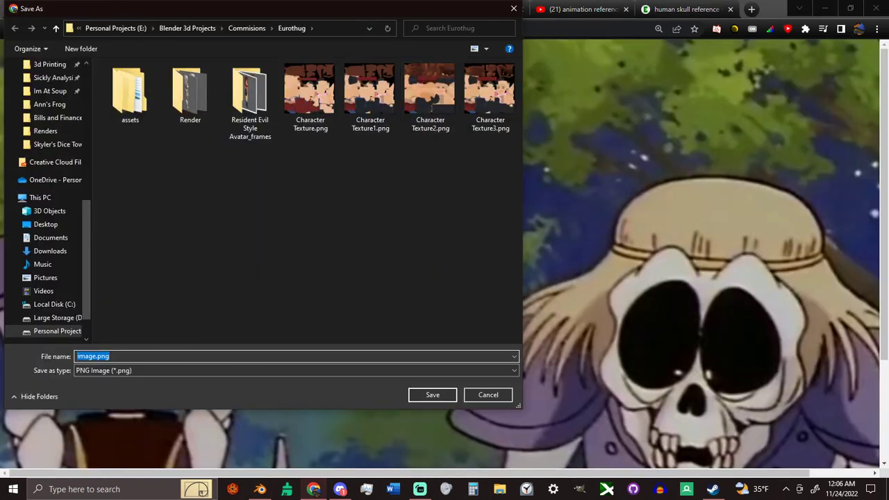
left_click_drag(357, 9, 0, 68)
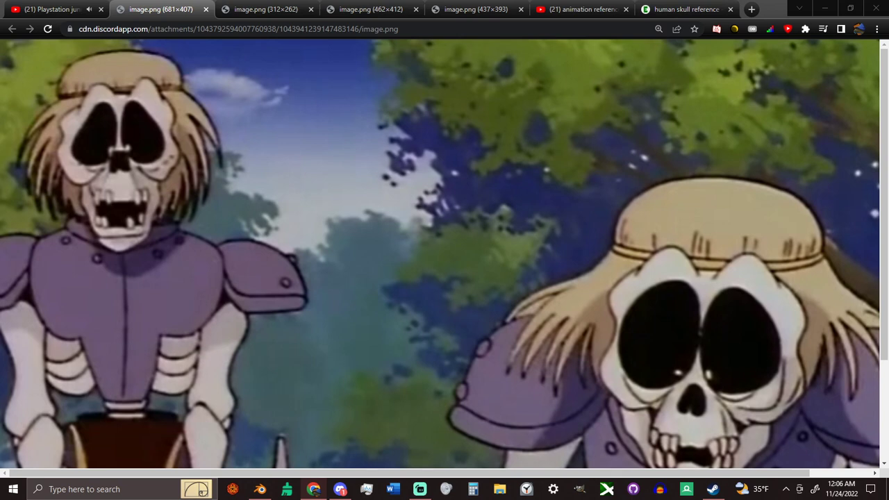
- Browse the image's save location to the Models folder inside Blender 3d Projects on the Personal Projects drive
key("ctrl+s")
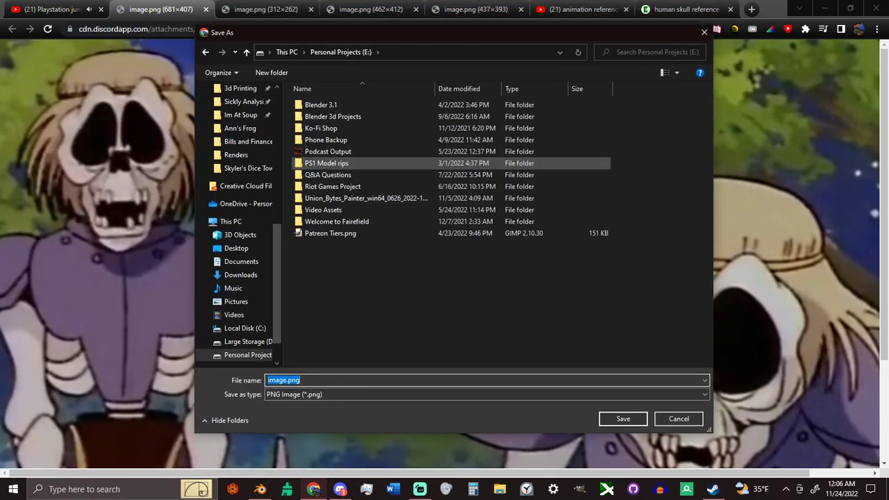
double_click(332, 116)
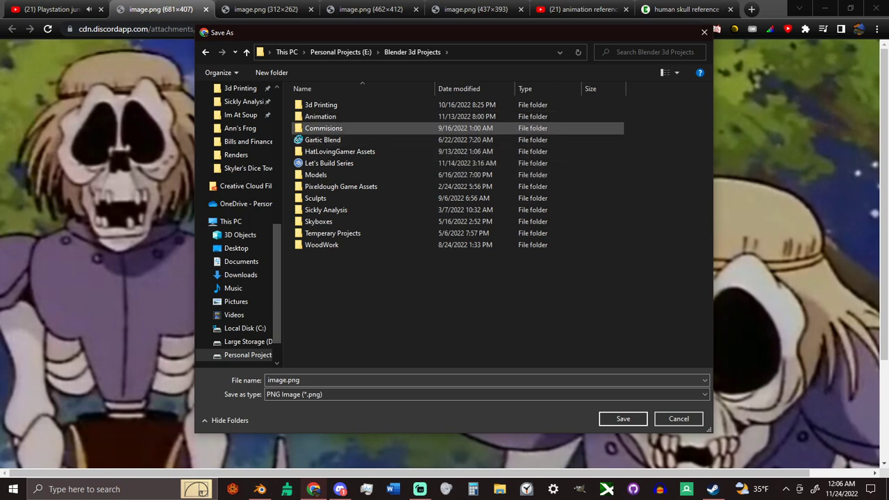
left_click(333, 129)
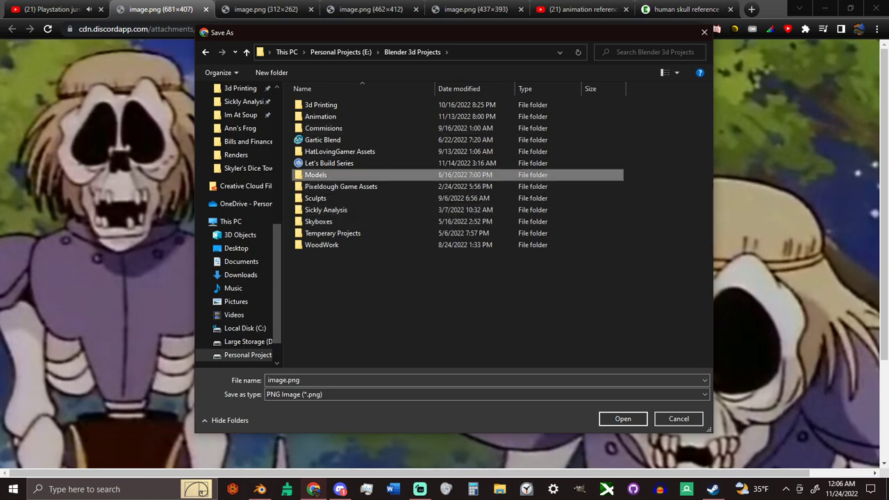
double_click(316, 175)
- Create a new folder named "Lowpoly Skull Face Rig" inside the Models folder
right_click(308, 303)
mouse_move(368, 443)
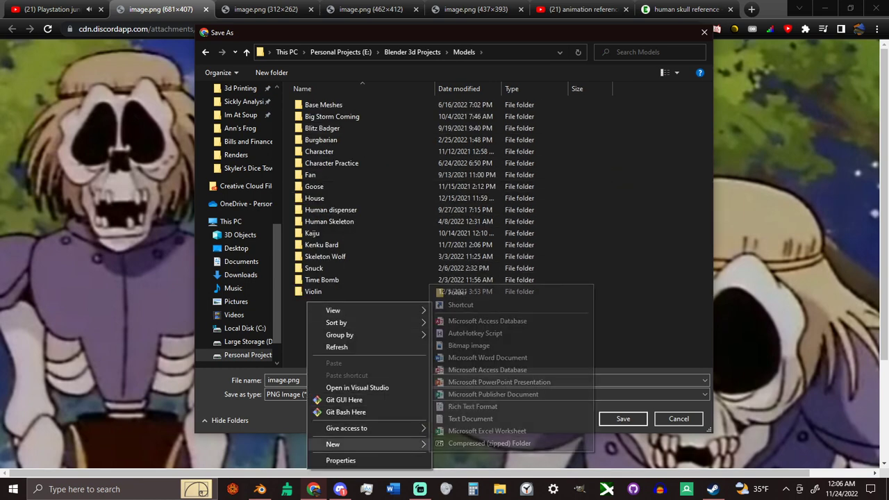
left_click(457, 292)
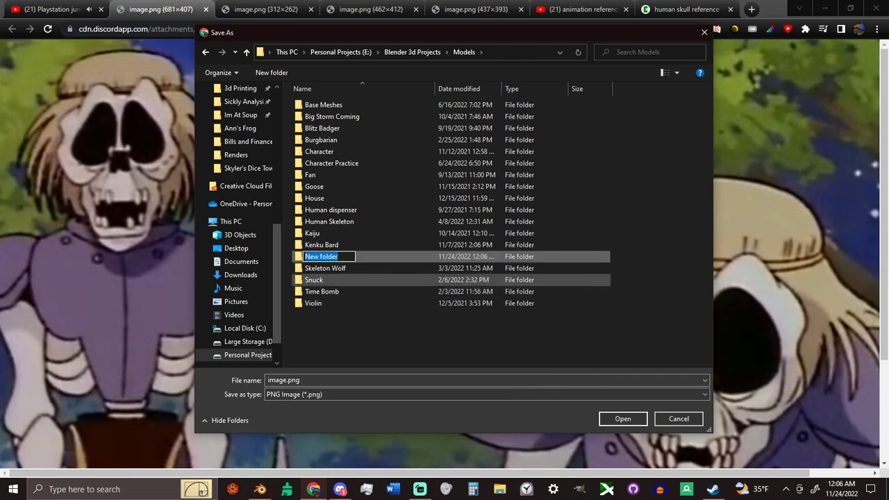
type("Lowp")
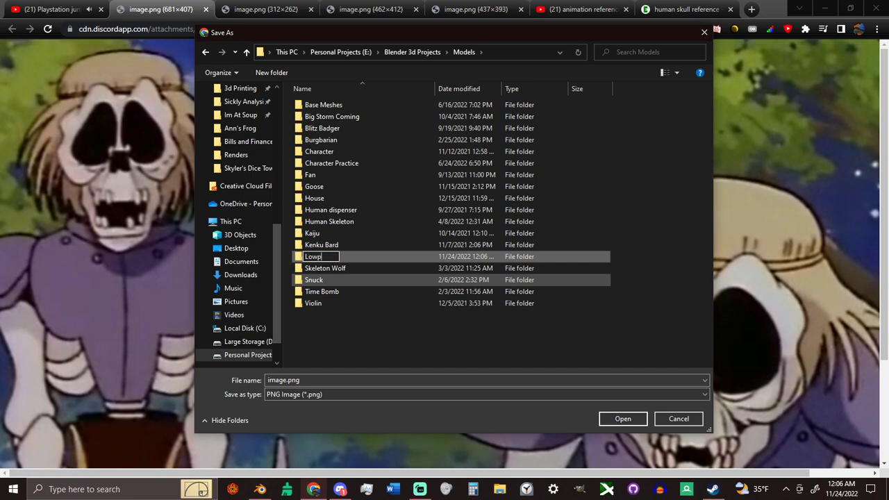
type("oly Skull Face Rig")
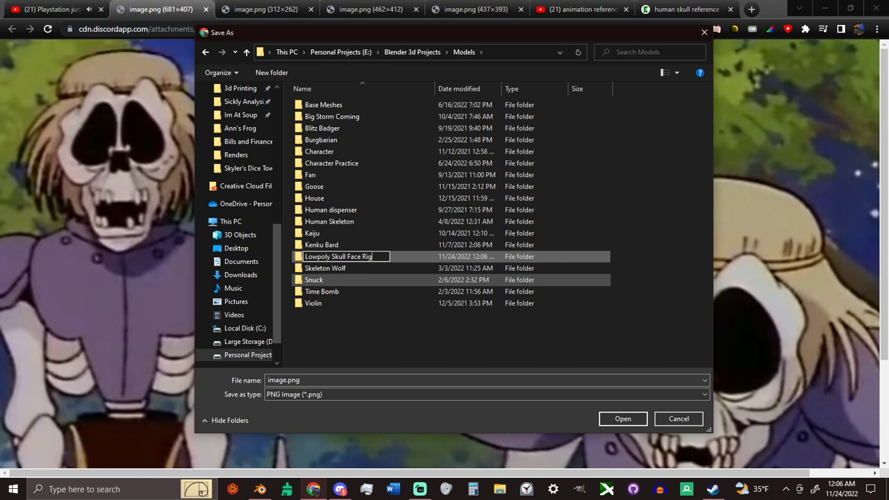
key("Return")
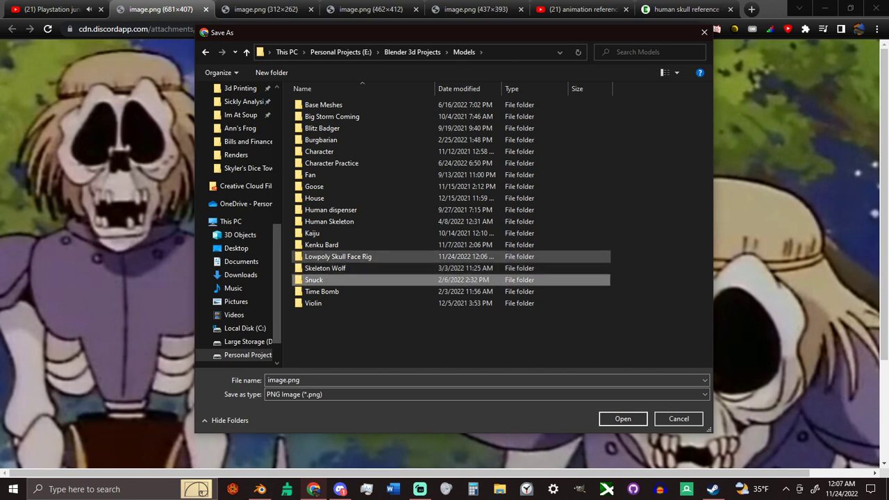
- Save the 681×407 skeleton image as image.png in the Lowpoly Skull Face Rig folder
key("Return")
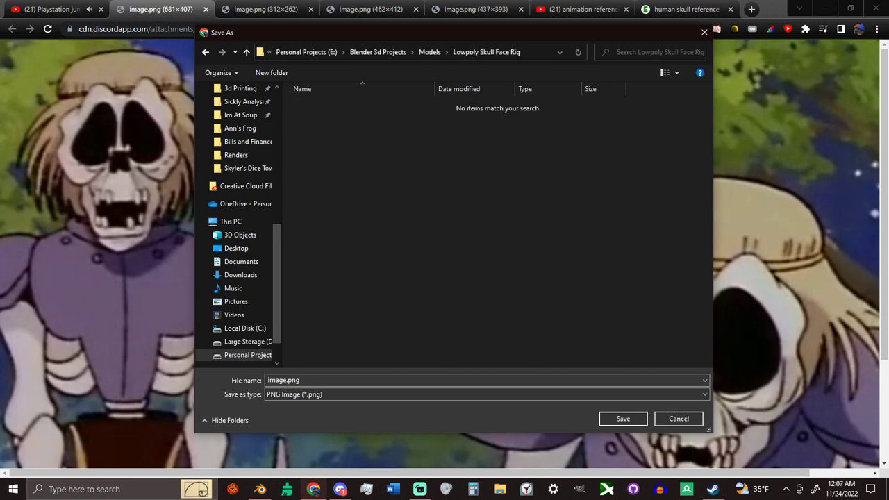
left_click(347, 380)
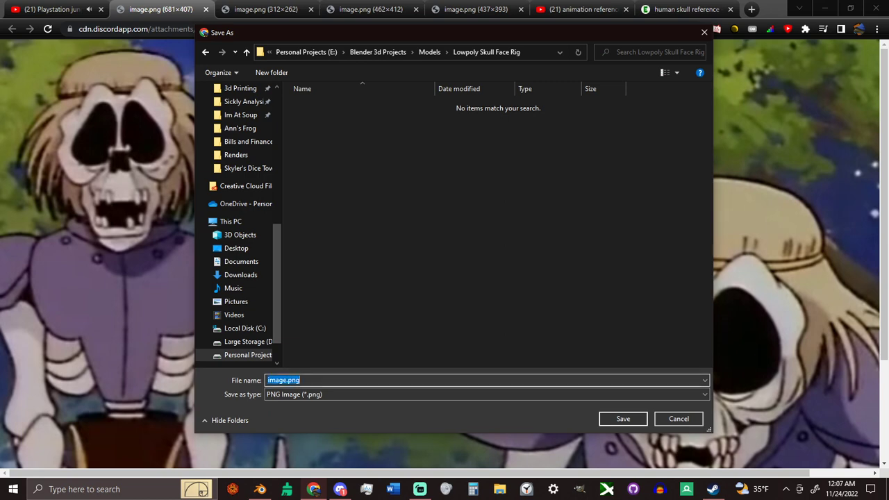
key("Return")
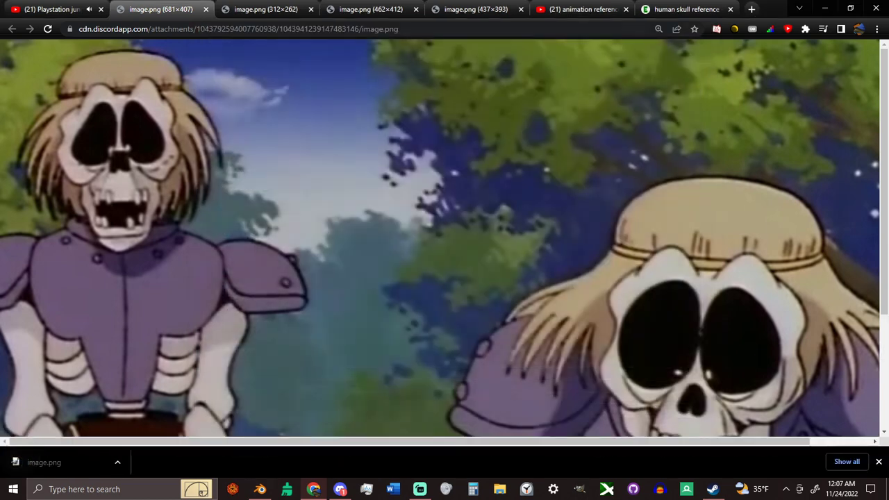
- Save the 312×262 skeleton image to the Lowpoly Skull Face Rig folder as image (1).png
key("ctrl+Tab")
right_click(372, 279)
left_click(403, 300)
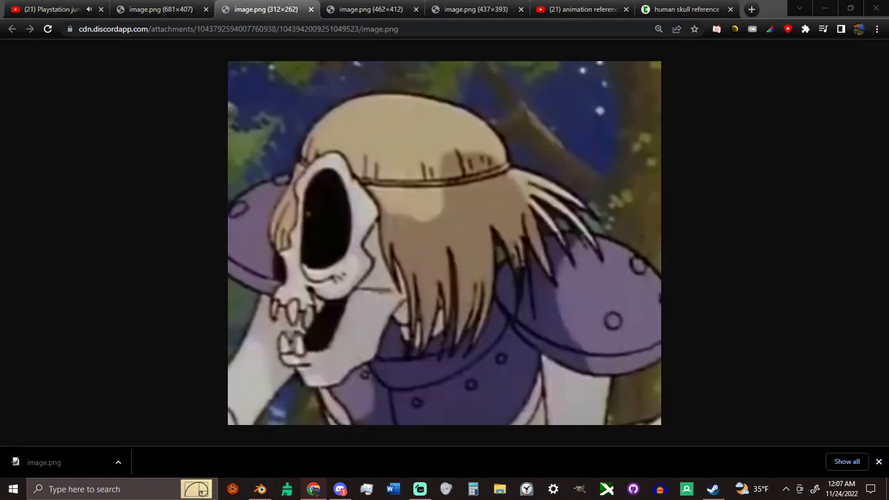
key("Return")
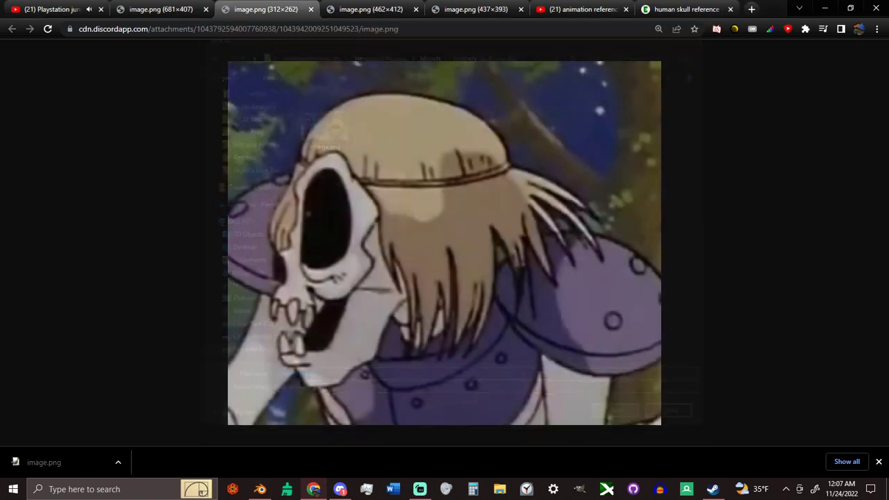
- Save the 462×412 skeleton image to the Lowpoly Skull Face Rig folder as image (2).png
key("ctrl+Tab")
right_click(435, 176)
left_click(477, 197)
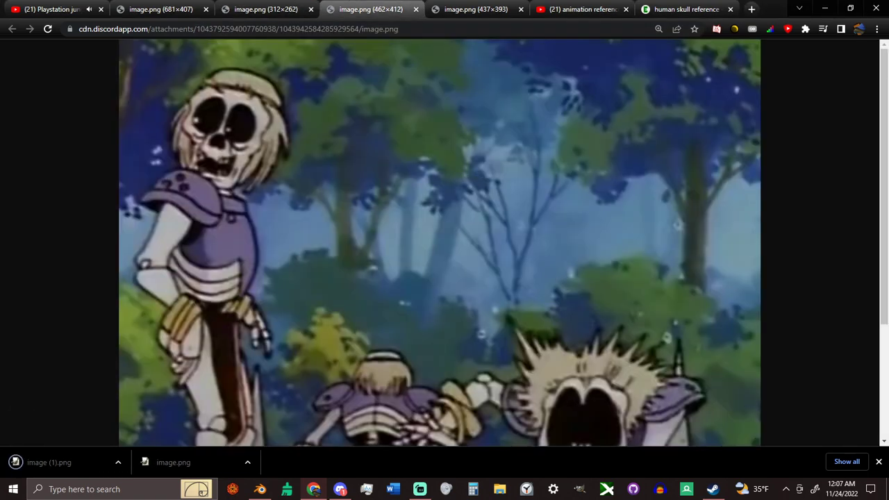
key("Return")
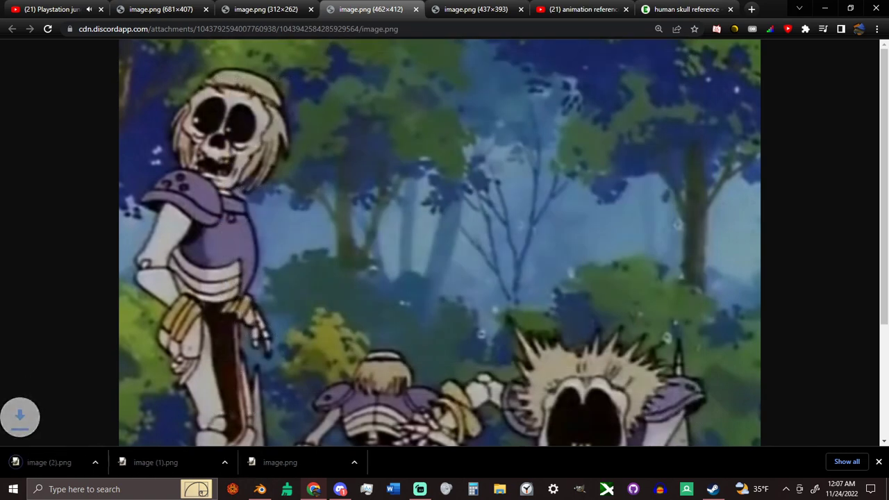
- Save the 437×393 skeleton image to the Lowpoly Skull Face Rig folder as image (3).png
key("ctrl+Tab")
right_click(510, 187)
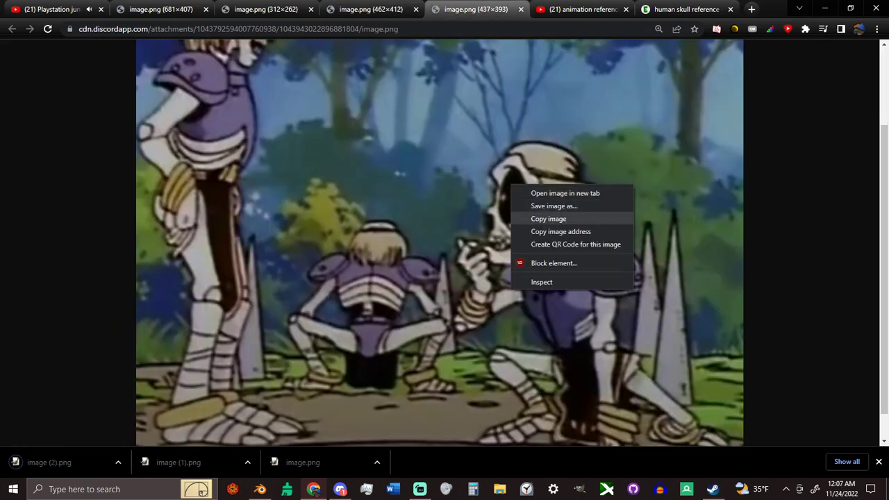
left_click(550, 215)
right_click(525, 177)
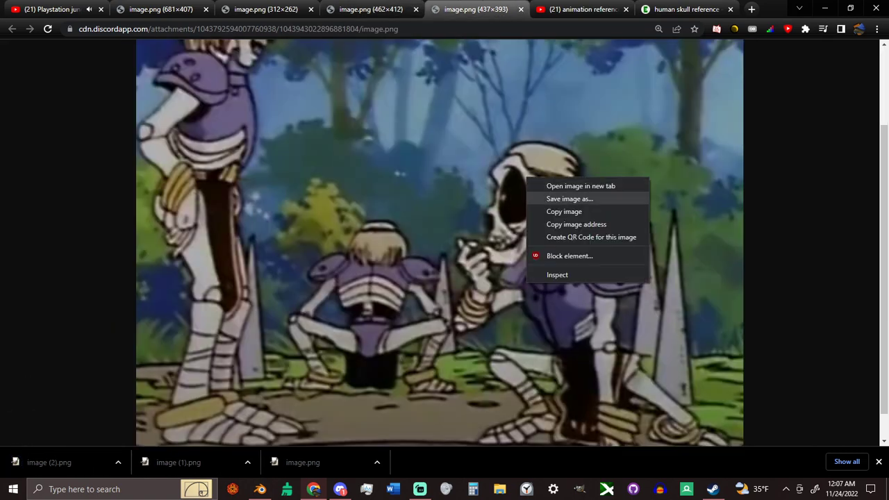
left_click(549, 198)
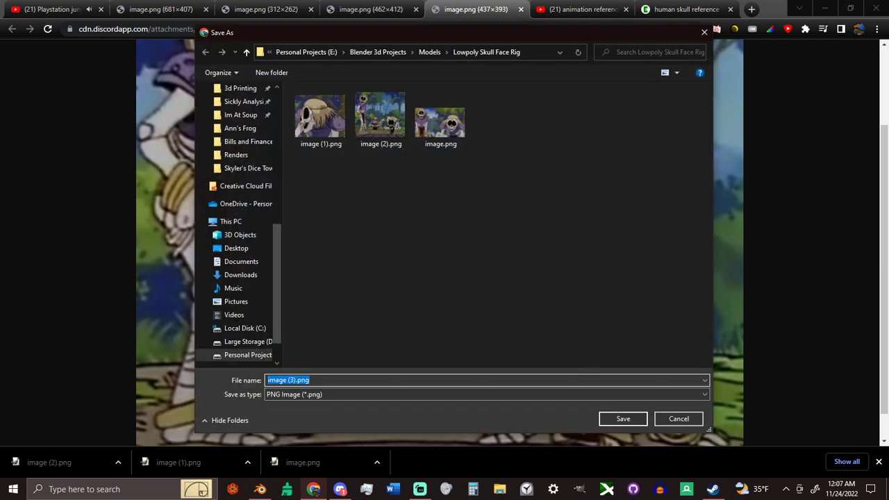
key("Return")
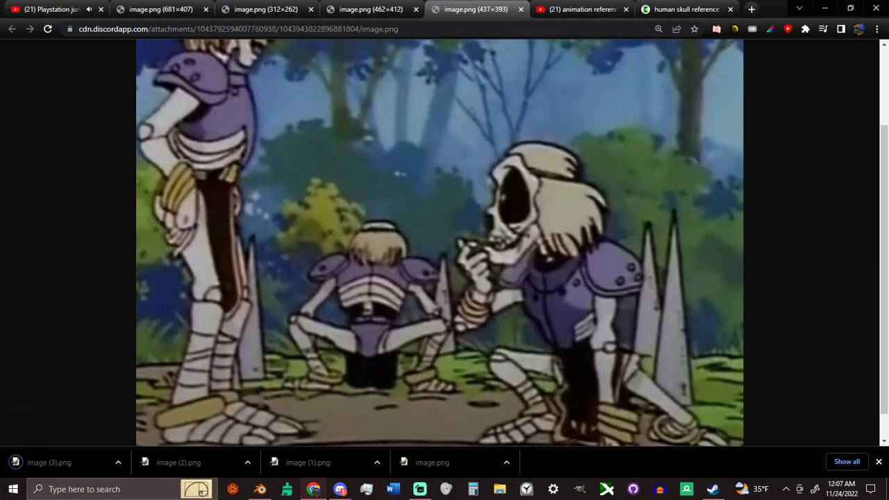
- Compare the cartoon skeleton images with the human skull reference search results
scroll(439, 243, "up", 2)
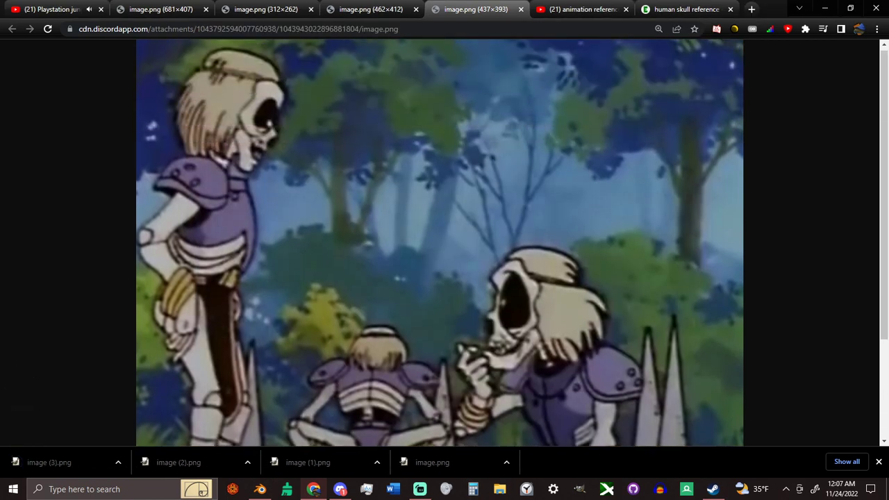
key("ctrl+shift+Tab")
scroll(440, 243, "down", 2)
scroll(439, 243, "up", 2)
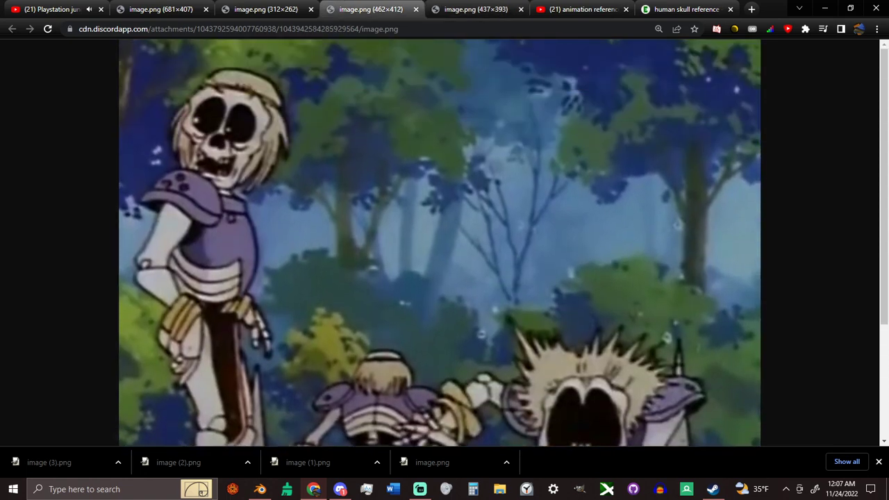
key("ctrl+shift+Tab")
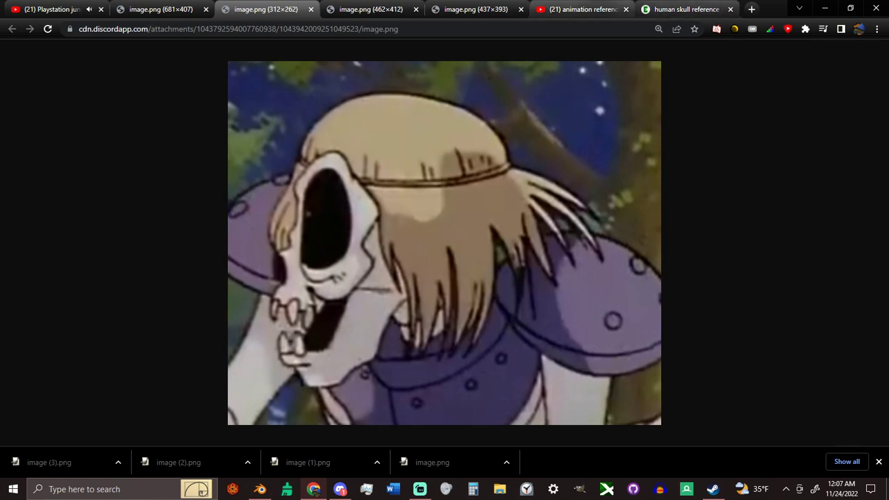
left_click(580, 9)
left_click(684, 9)
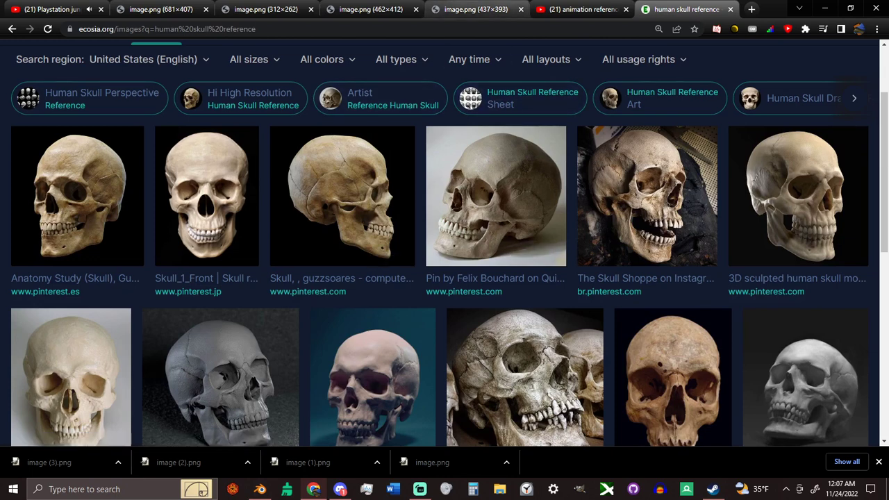
left_click(160, 9)
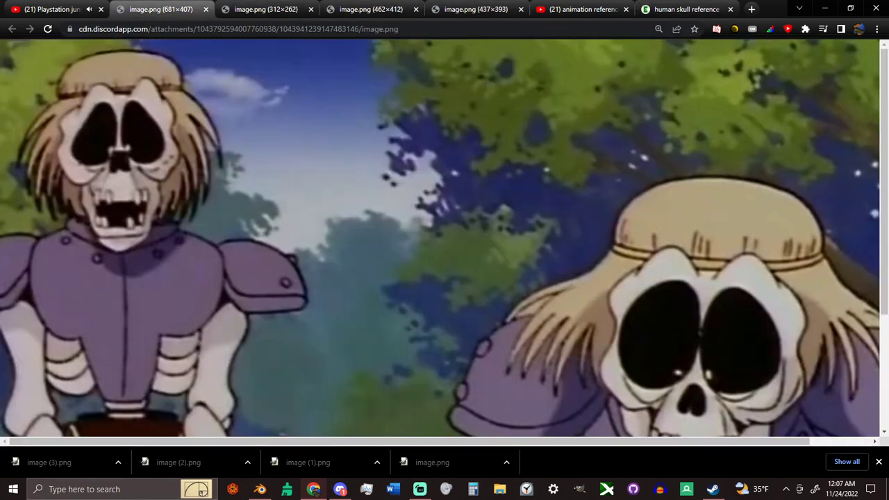
left_click(684, 9)
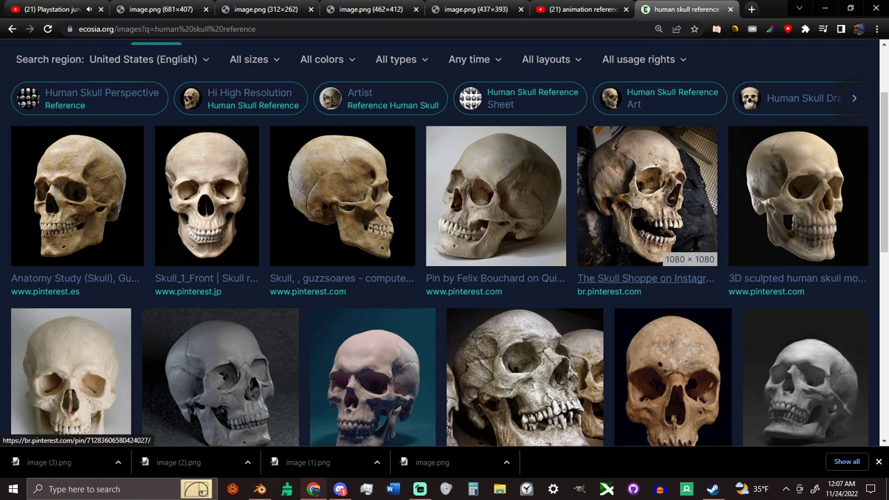
scroll(527, 229, "down", 2)
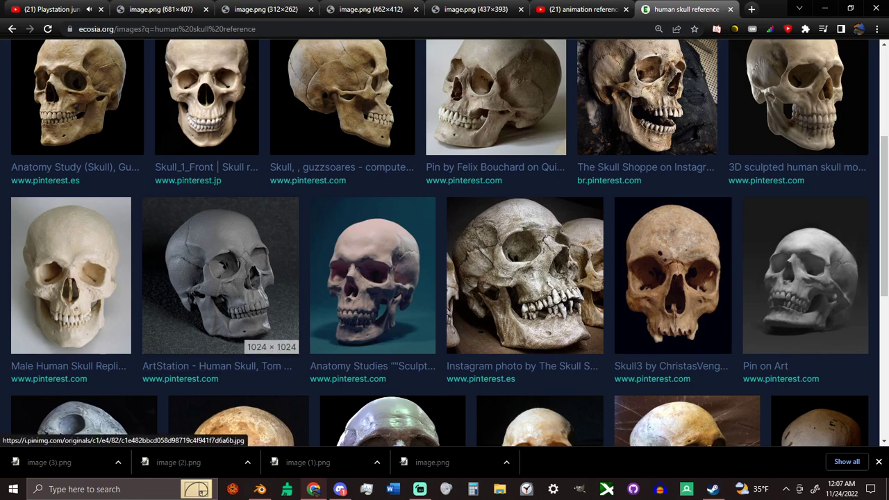
- Examine the skull shapes and facial features in the 312×262 and 681×407 skeleton images
left_click(266, 9)
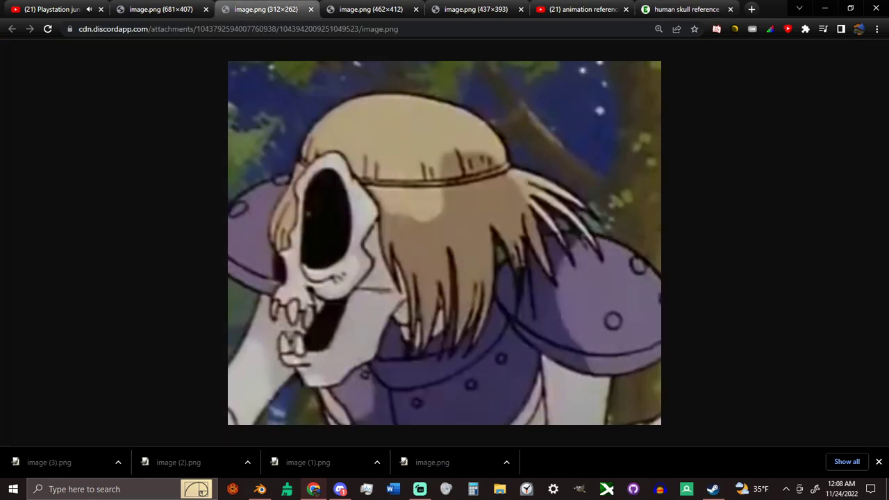
left_click(161, 9)
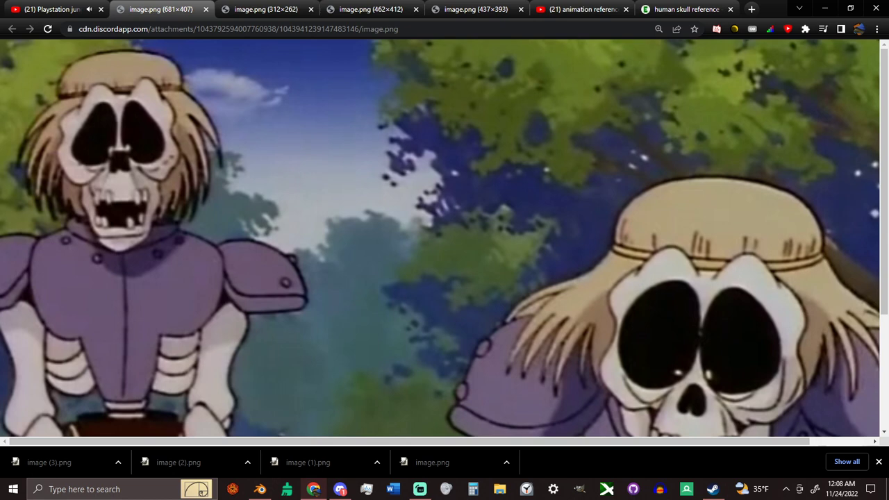
scroll(445, 238, "down", 3)
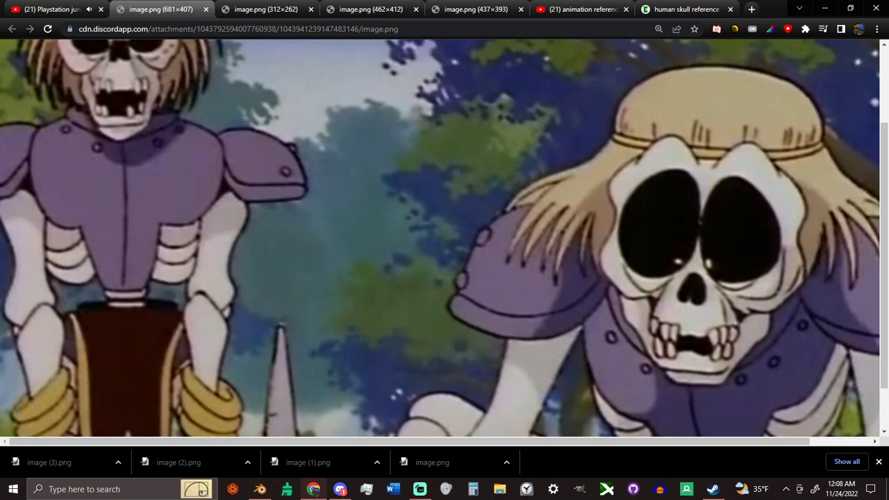
scroll(444, 238, "up", 2)
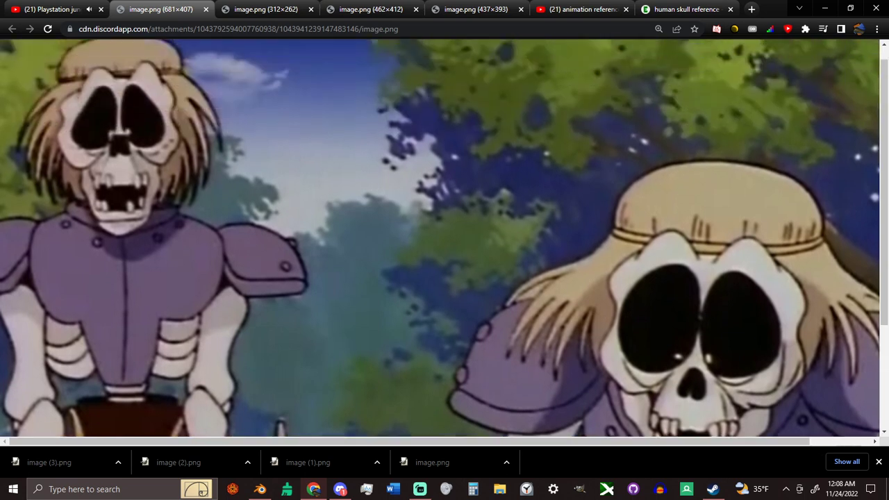
scroll(444, 238, "down", 2)
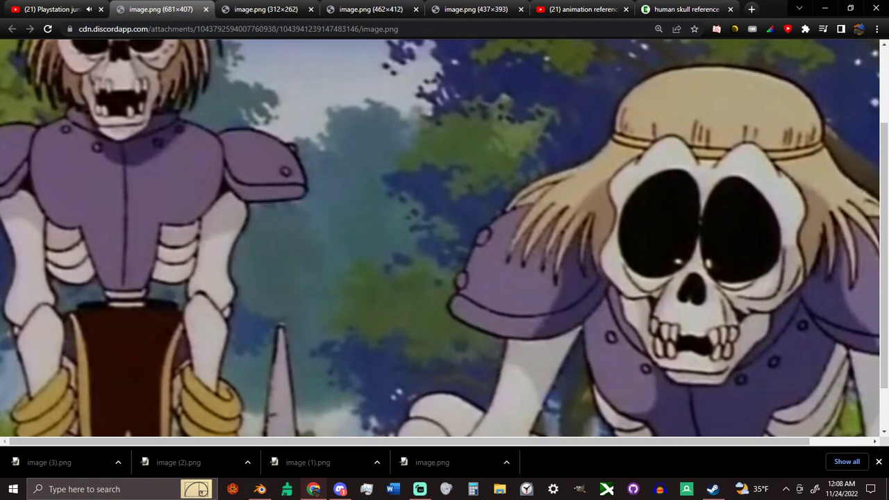
scroll(445, 238, "up", 2)
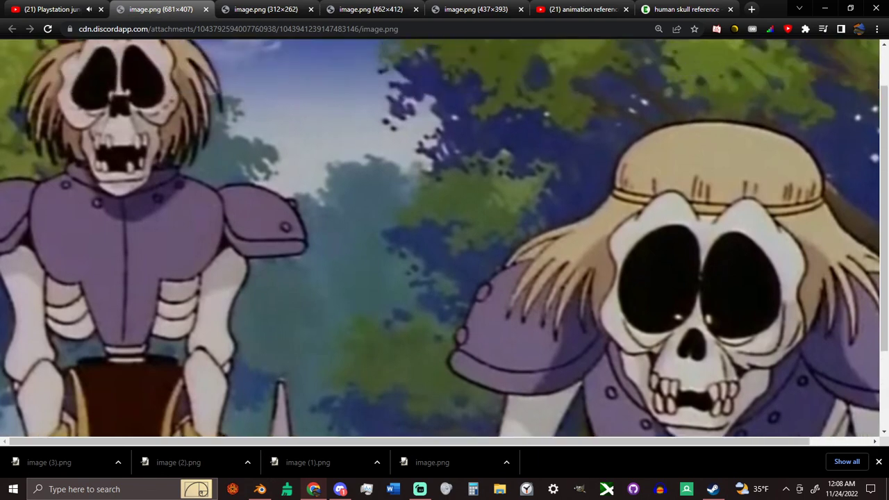
- Close the human skull reference search results and switch to Blender
left_click(584, 9)
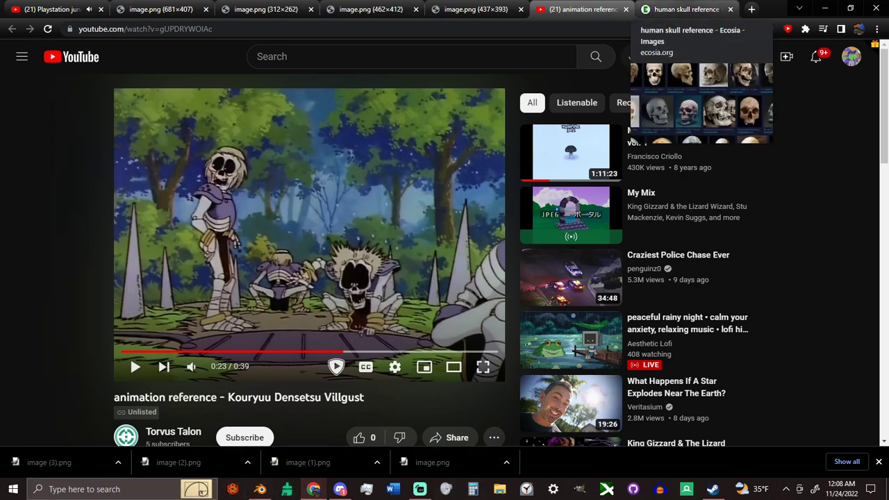
left_click(730, 9)
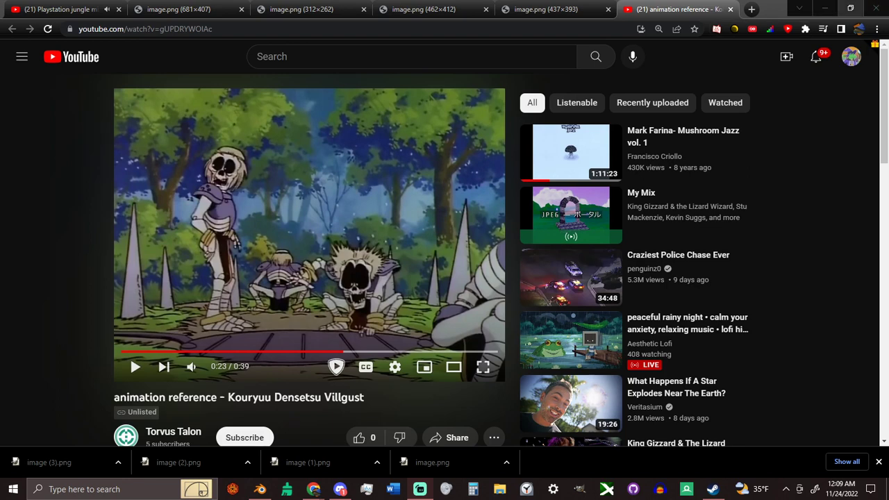
left_click(825, 8)
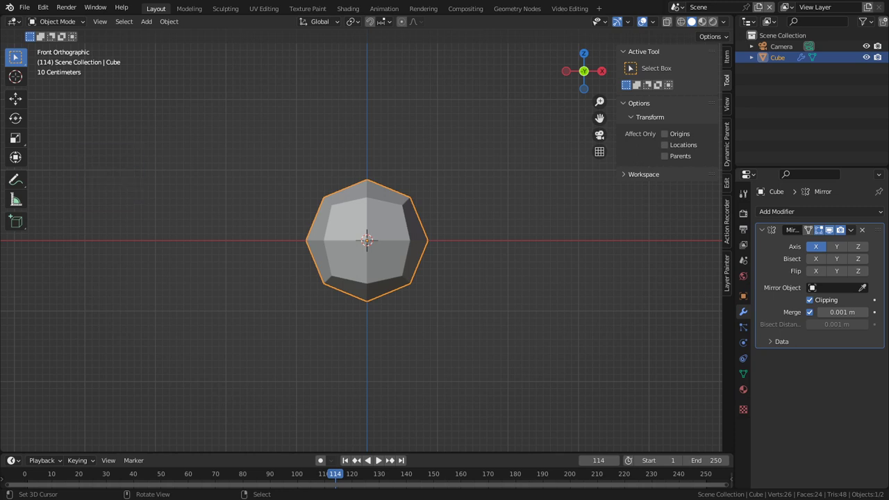
- Add the front-facing skeleton image and the side-profile skeleton image as references on opposite sides of the cube in front view
left_click_drag(888, 145, 547, 146)
scroll(548, 146, "down", 2)
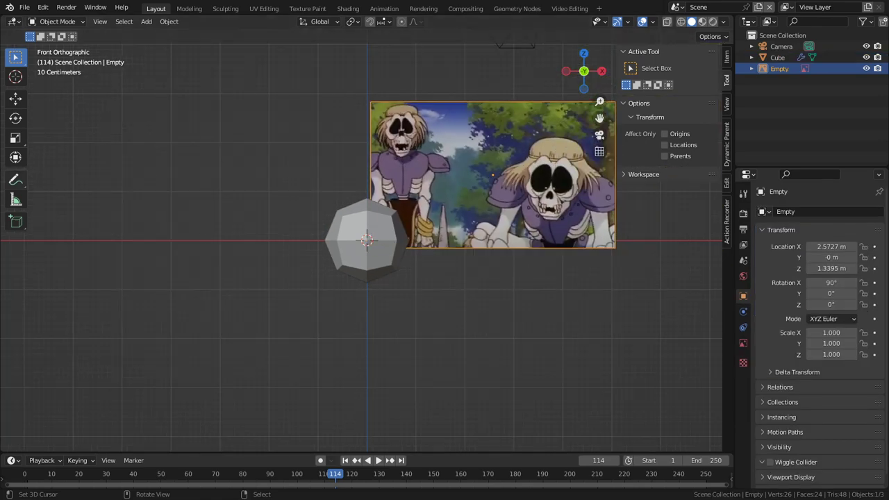
left_click_drag(0, 155, 253, 150)
scroll(253, 150, "down", 1)
middle_click_drag(254, 150, 328, 221)
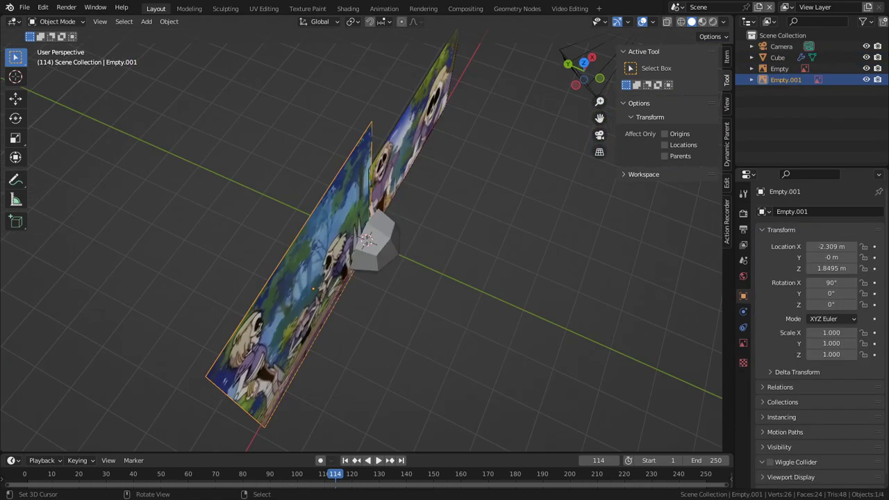
- In front view, move the side-profile reference to about X -4.42 m, Z 2.80 m and the front-facing reference to about X 4.47 m, Z 1.46 m
key("KP_1")
key("g")
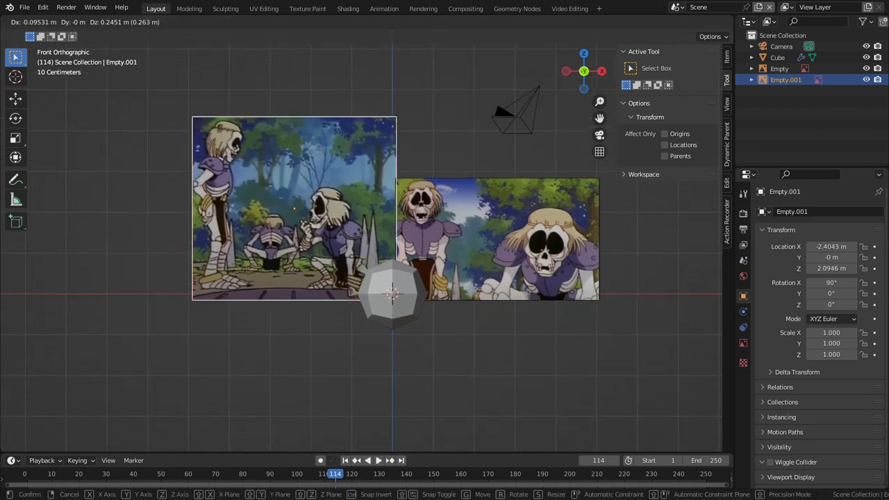
right_click_drag(295, 208, 211, 180)
right_click_drag(497, 239, 574, 234)
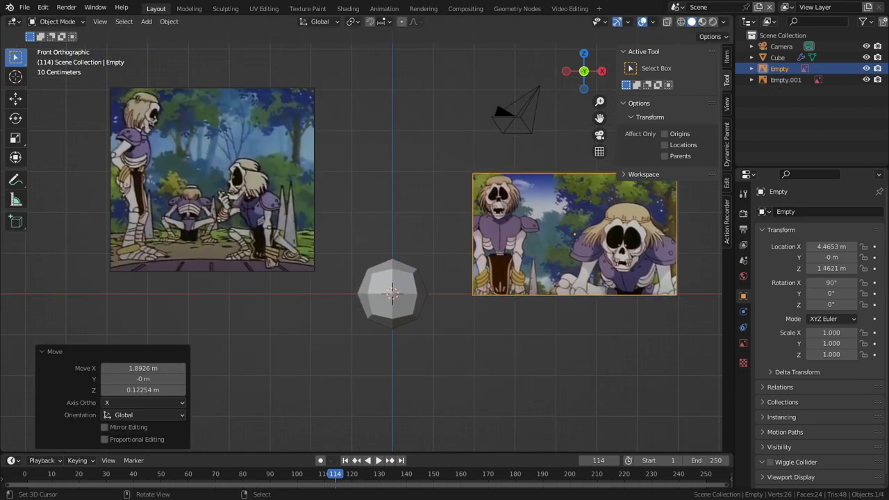
- Rotate the side-profile skeleton reference 90° about the global Z axis and look at it from the right side
right_click(226, 187)
key("r")
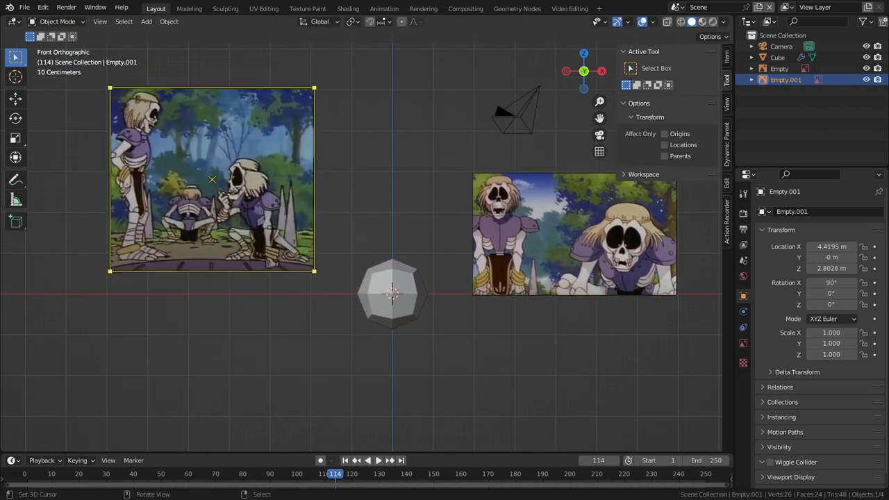
type("xz")
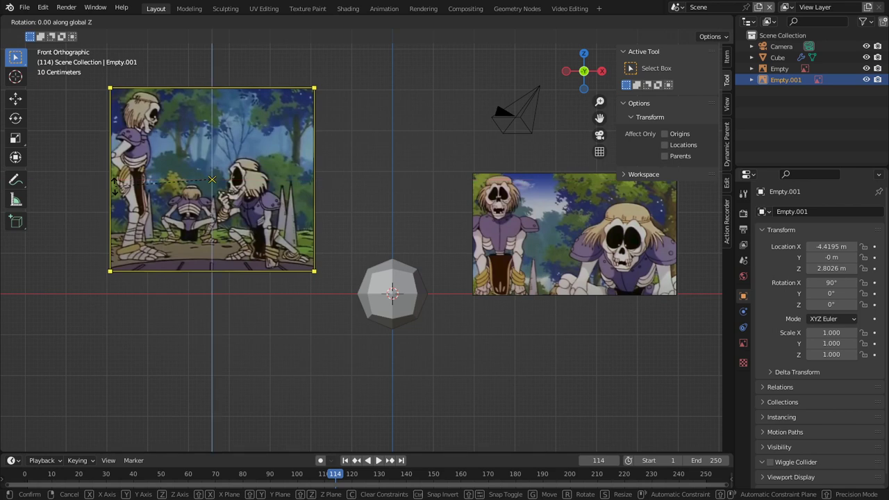
type("90")
key("Return")
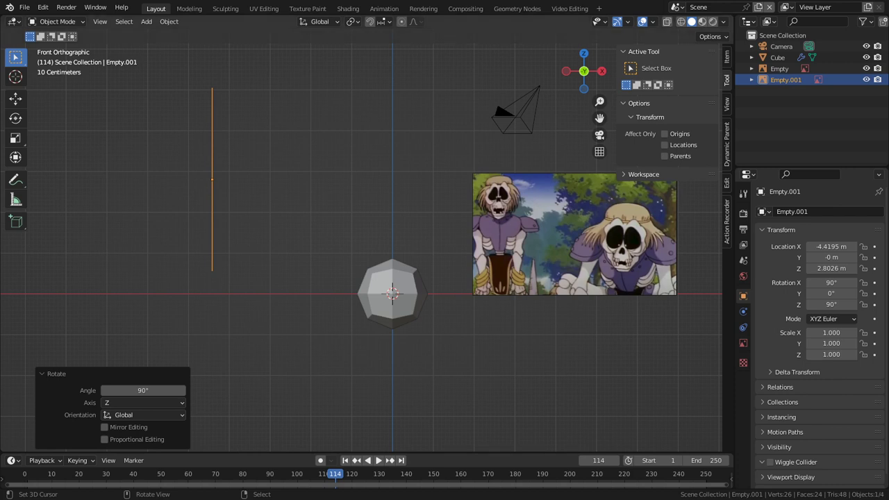
key("KP_3")
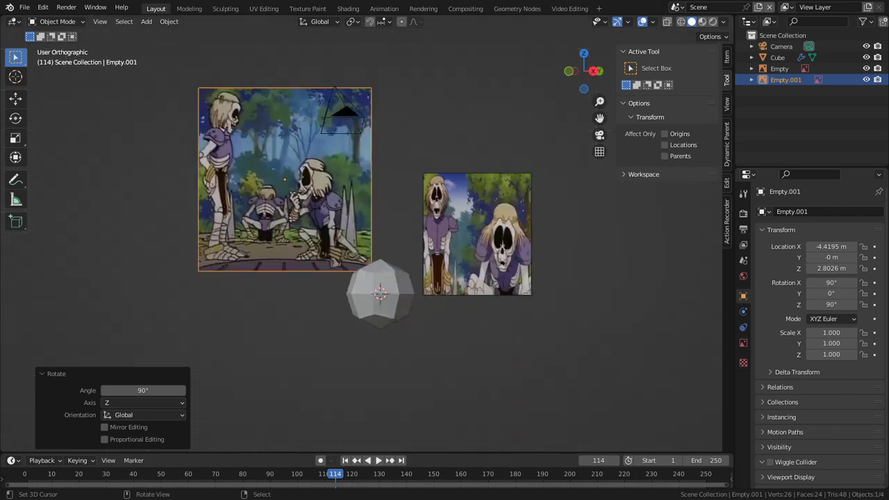
- In right view, move the side-profile reference to about Y -2.86 m, Z 2.88 m and add the close-up side skull image across from it
key("g")
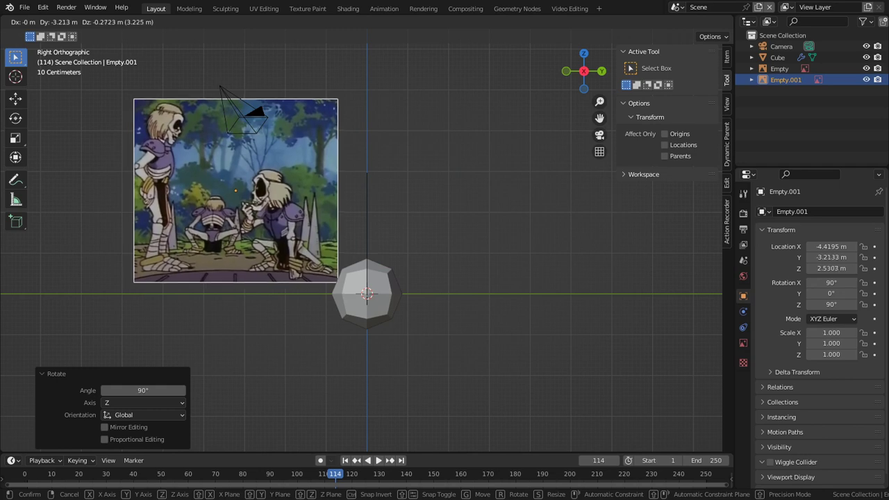
key("Return")
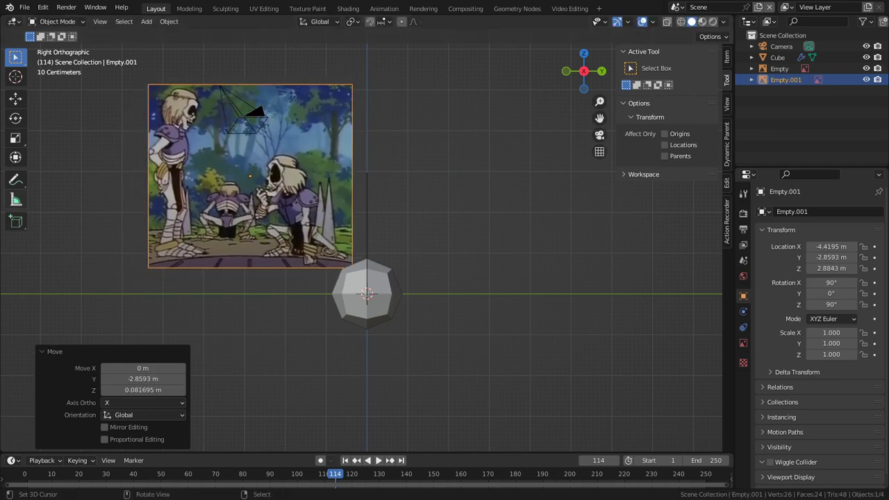
left_click_drag(888, 197, 534, 197)
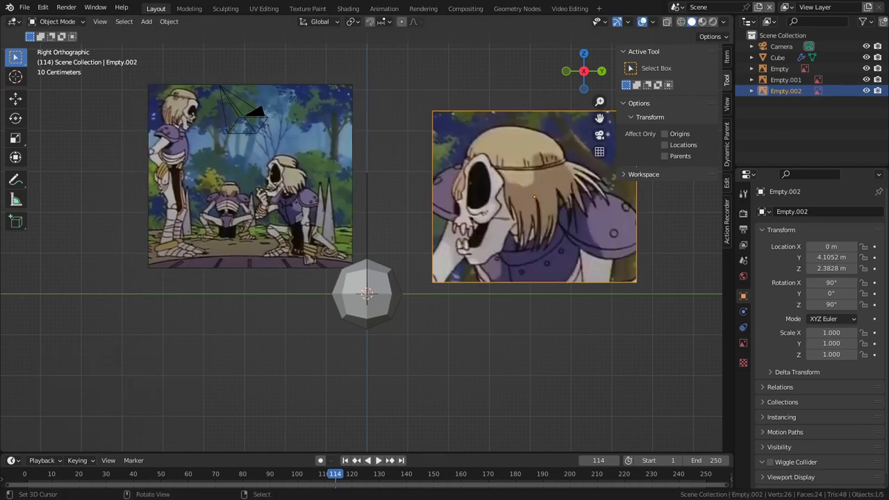
- In front view, move the close-up side skull reference to about X -2.87 m, Z 2.14 m
key("KP_1")
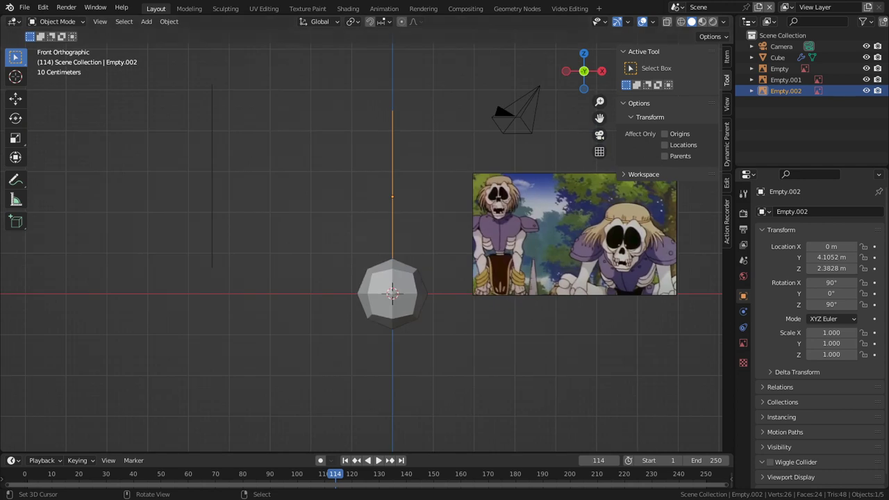
key("g")
key("Return")
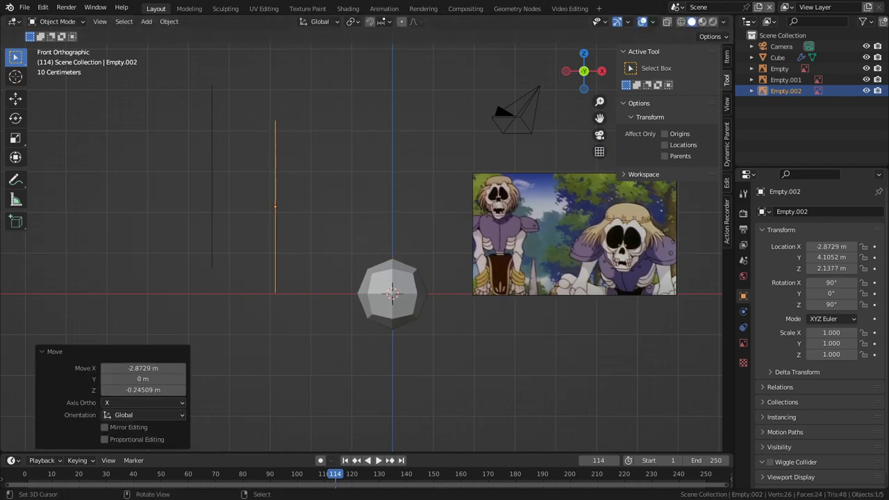
- Add the forest image of the three skeletons facing front, place it at about X -3.64 m, Z 1.61 m, and deselect it
key("ctrl+v")
key("g")
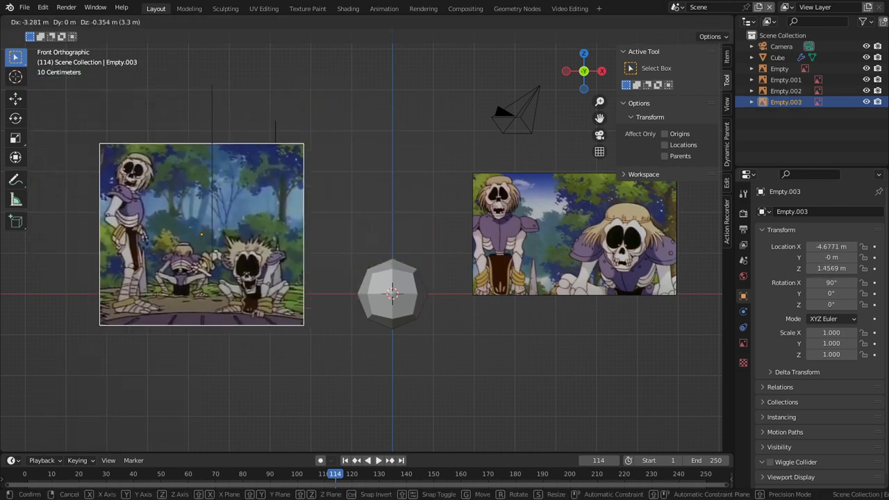
key("Return")
key("alt+a")
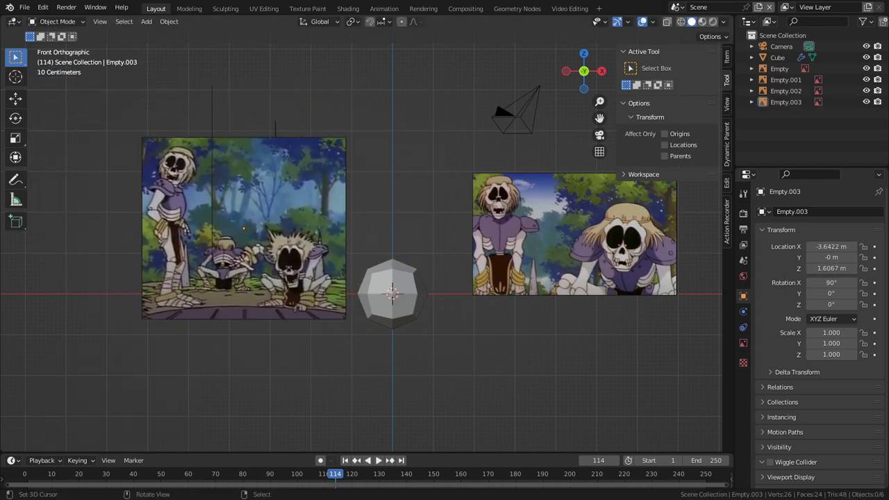
- Select the cube, enter Edit Mode and deselect all its geometry, with the front-facing skeleton reference in view beside it
scroll(368, 242, "up", 1)
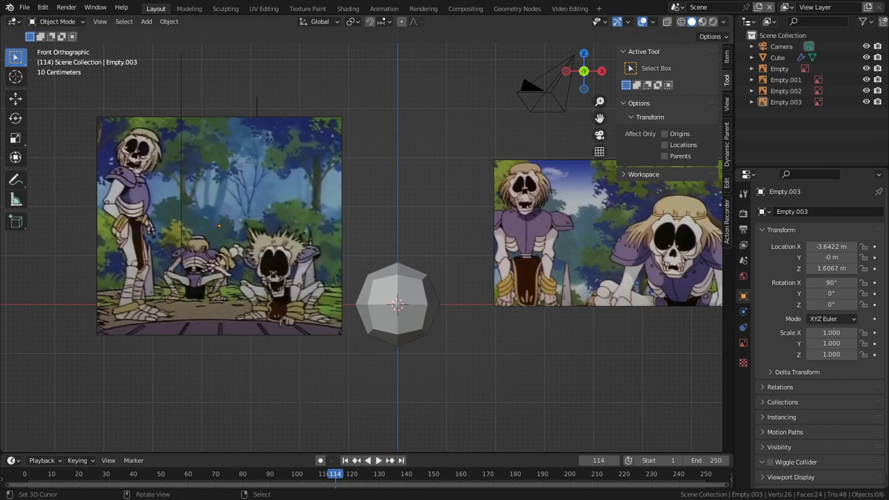
scroll(368, 241, "up", 7)
middle_click_drag(367, 241, 213, 31, "shift")
right_click(285, 215)
key("Tab")
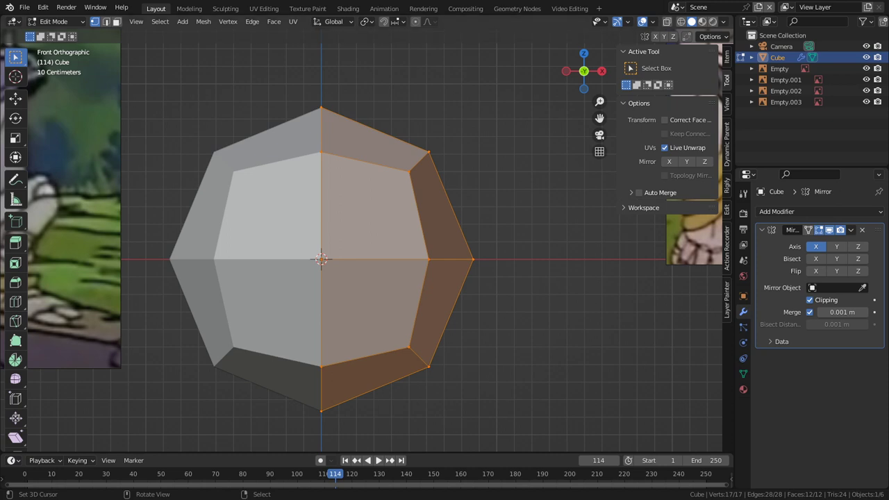
scroll(372, 237, "down", 1)
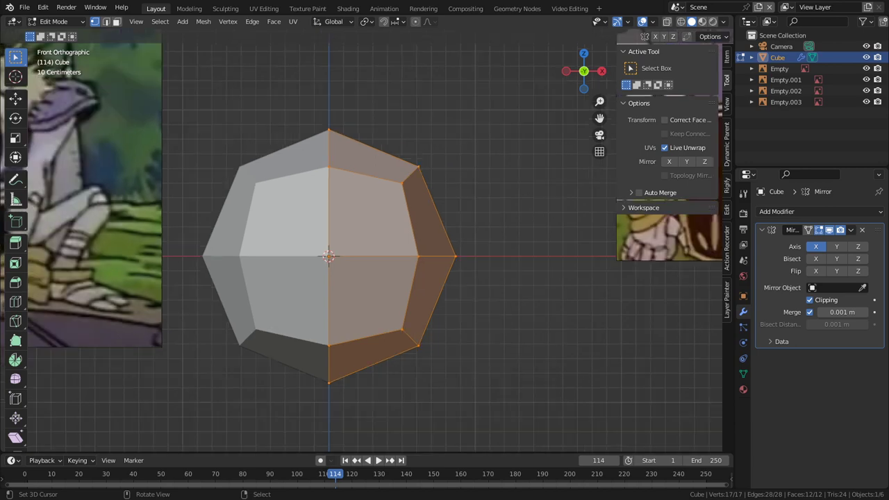
middle_click_drag(372, 237, 562, 295)
key("KP_1")
scroll(389, 243, "down", 1)
middle_click_drag(389, 243, 213, 308, "shift")
middle_click_drag(486, 243, 536, 243, "shift")
key("alt+a")
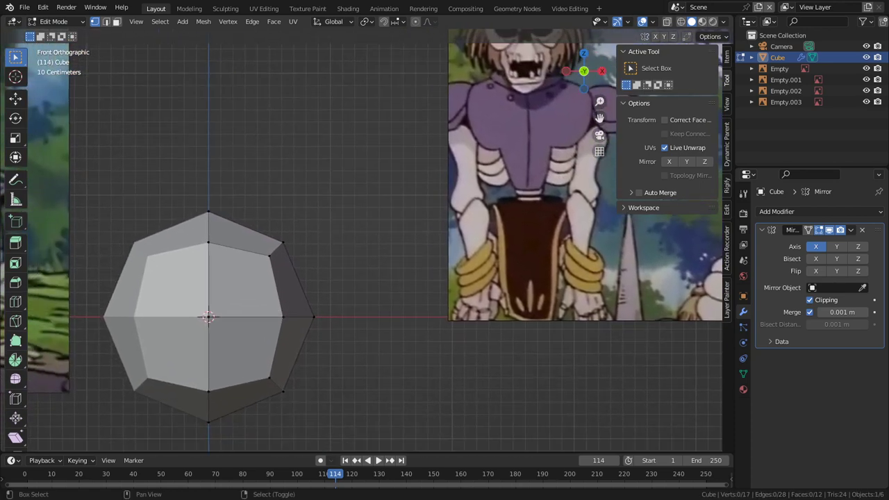
- Delete the loop of faces around the mesh's front and the linked faces behind it, keeping only the two front faces
right_click(276, 248, "alt")
key("3")
right_click(276, 249, "alt")
key("x")
left_click(220, 274)
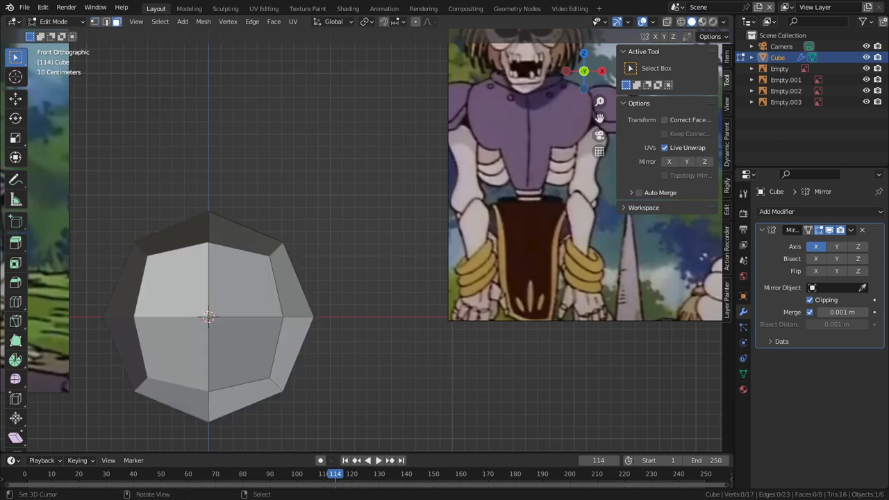
key("l")
key("x")
left_click(229, 286)
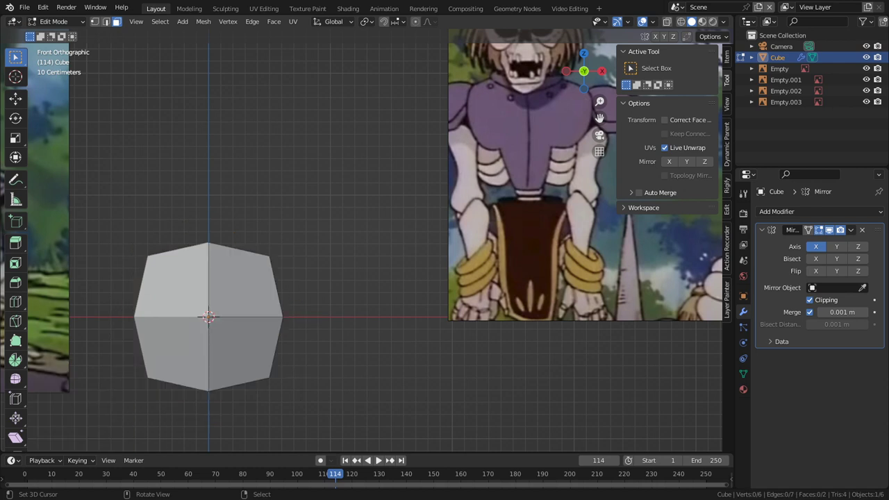
- In front view, pull the mesh's upper outer corner vertex inward and slightly up to narrow the top
middle_click_drag(229, 286, 223, 320, "shift")
key("1")
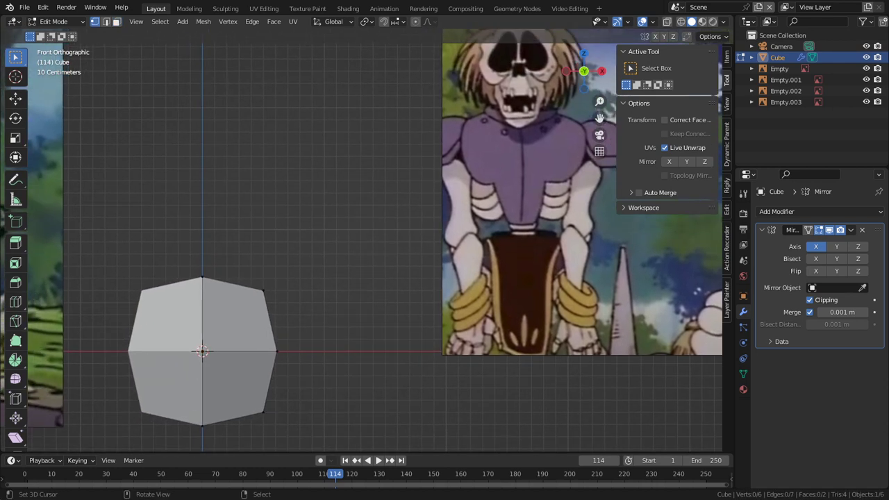
right_click(264, 291)
key("g")
left_click(230, 280)
- Move the middle outer vertex inward and up by about X -0.17 m, Z 0.08 m
right_click(277, 351)
key("g")
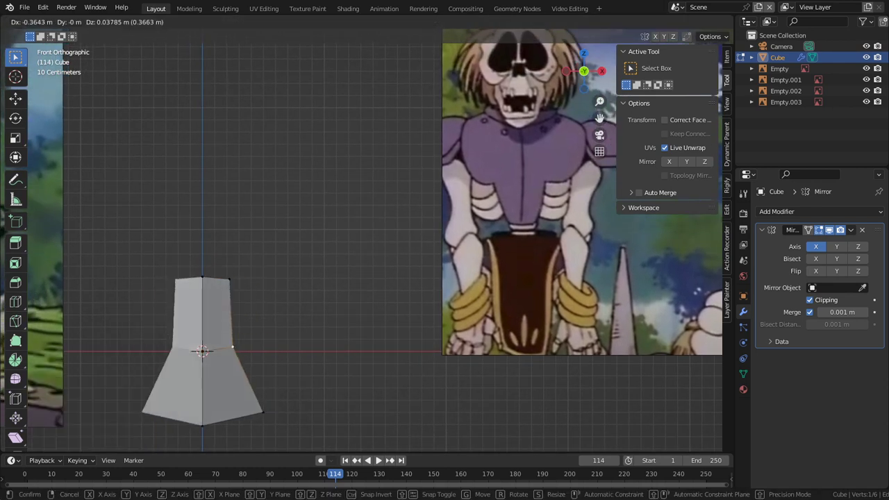
left_click(257, 341)
key("g")
key("shift+y")
right_click(259, 341)
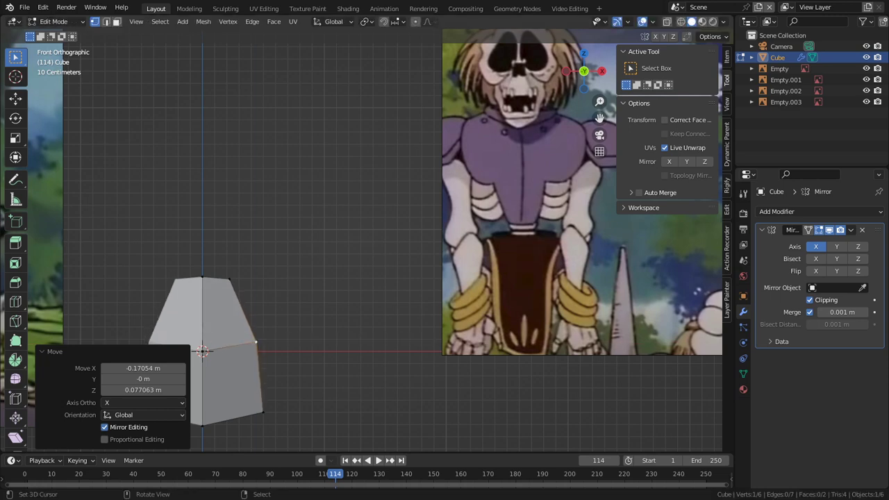
- In right view, move the mesh's bottom edge forward by about Y -0.155 m and up by about Z 0.009 m
key("KP_3")
key("3")
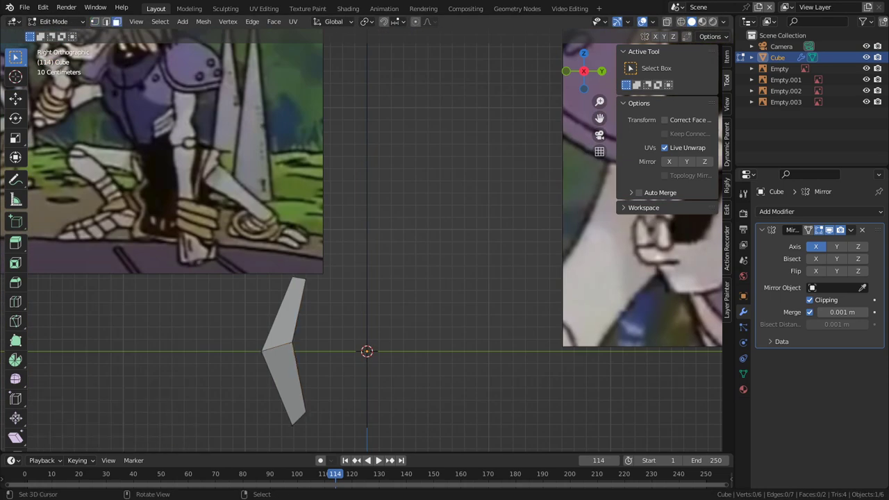
key("2")
right_click(299, 419)
key("g")
key("Return")
scroll(396, 314, "down", 3)
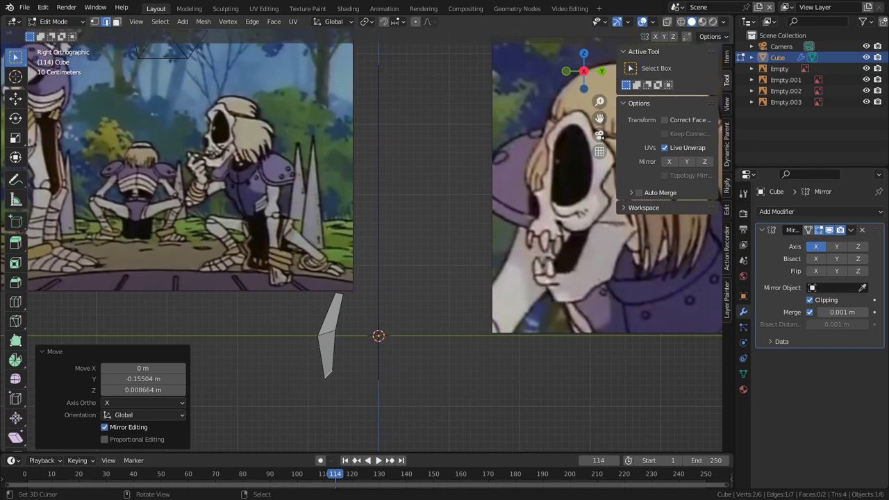
scroll(395, 314, "down", 1)
- Switch to Chrome and close the YouTube animation reference tab
key("alt+Tab")
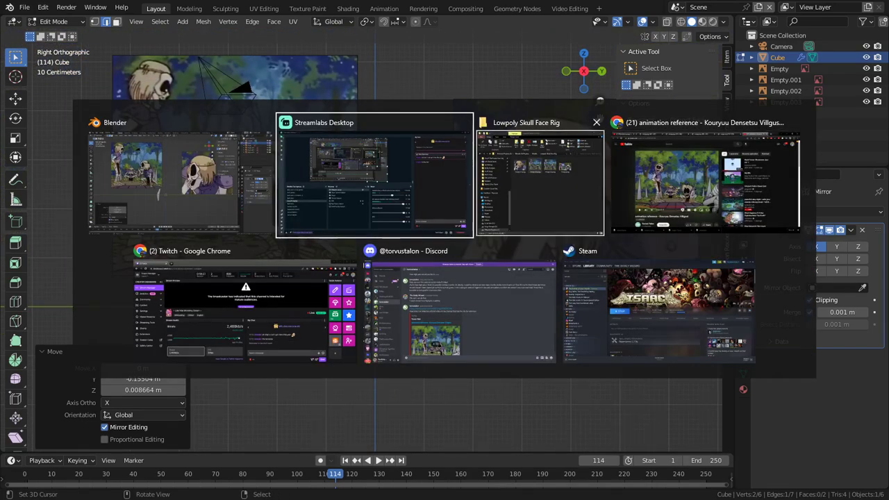
key("alt+Tab")
key("alt+Tab")
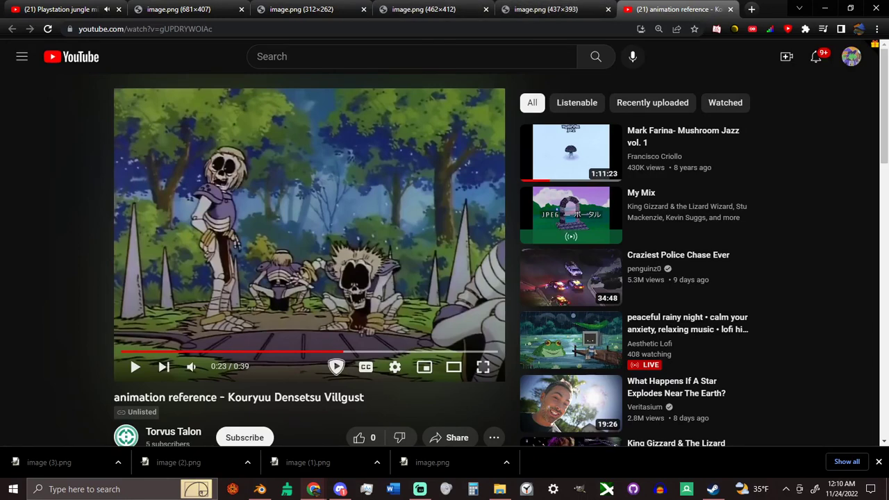
left_click(877, 28)
mouse_move(792, 90)
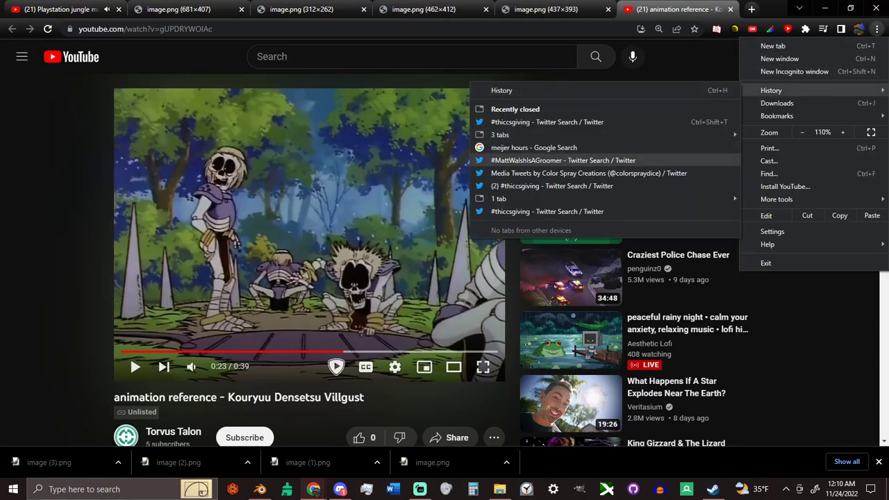
left_click(729, 9)
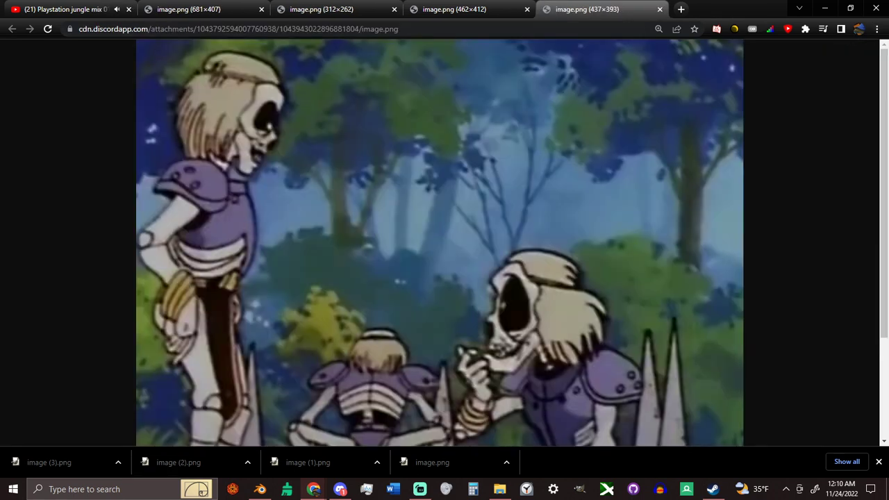
- Search the web for "human skull reference" in a new tab and show the image results
key("ctrl+t")
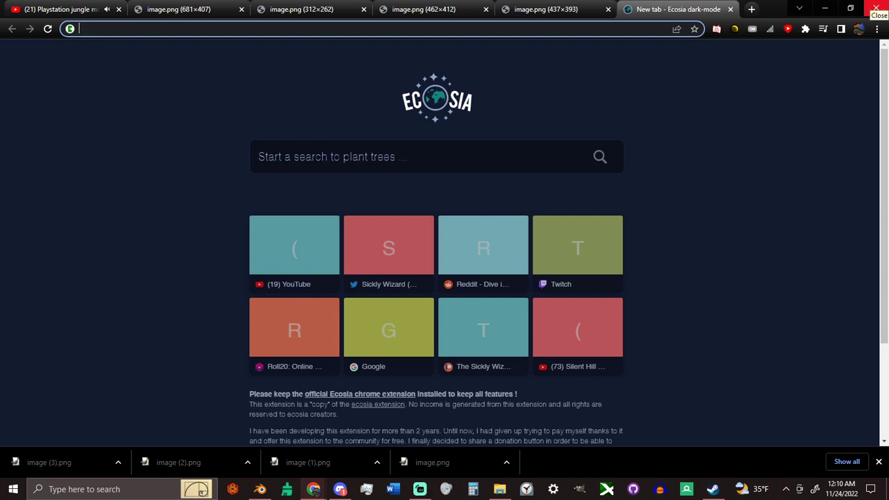
type("s")
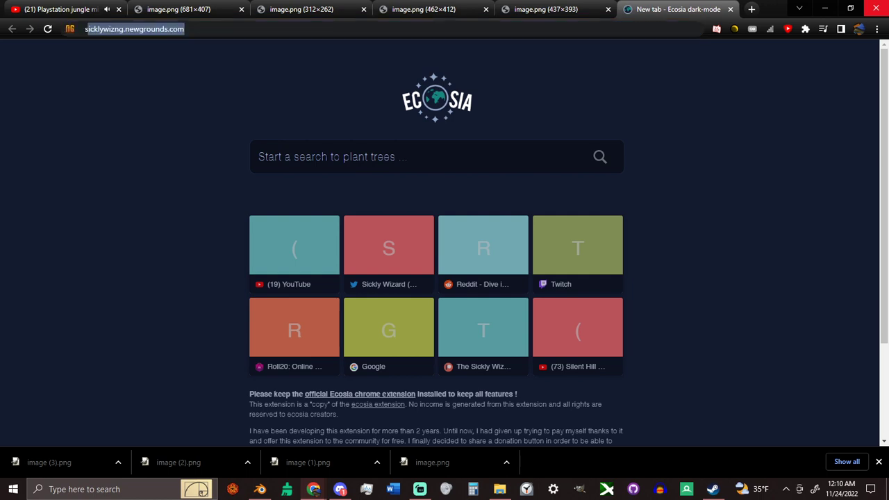
key("BackSpace")
key("BackSpace")
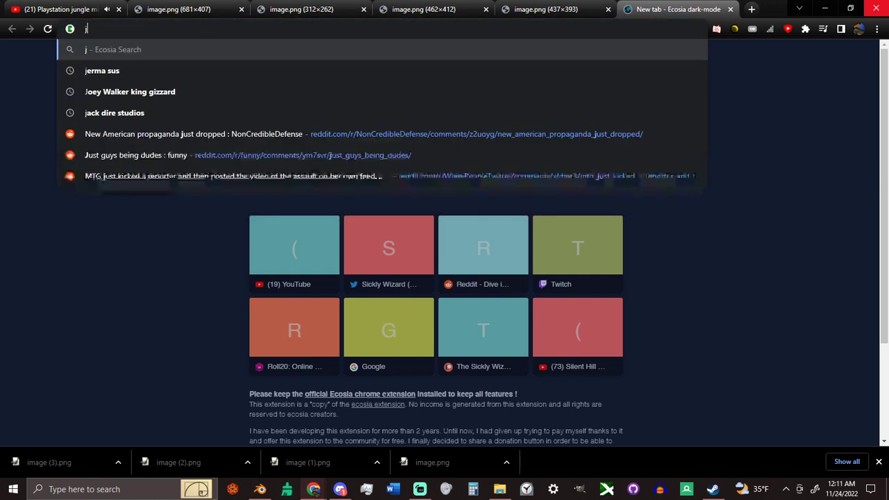
type("human skull reference")
key("Return")
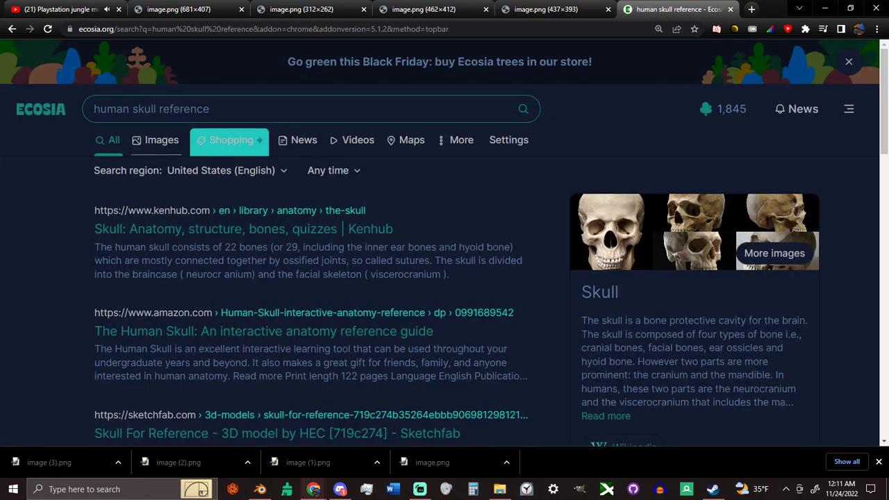
left_click(156, 140)
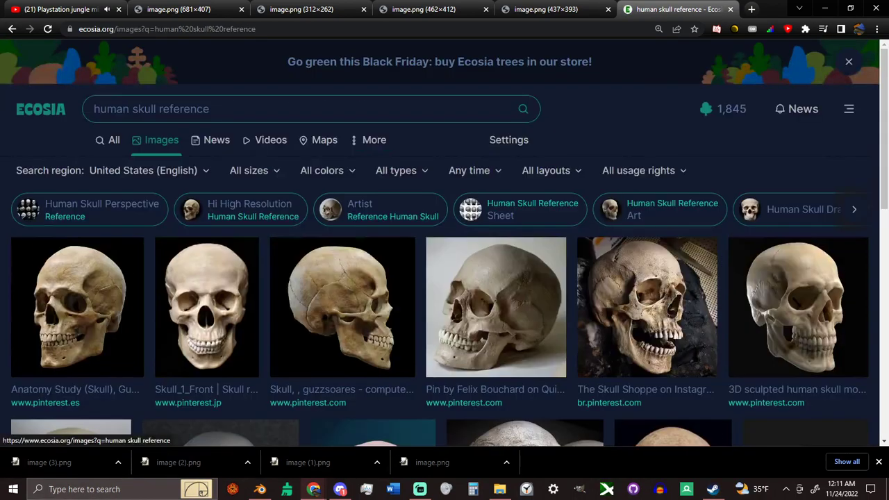
- Look through the skull image results and open the combined front and side skull photo in a new tab
scroll(209, 194, "down", 3)
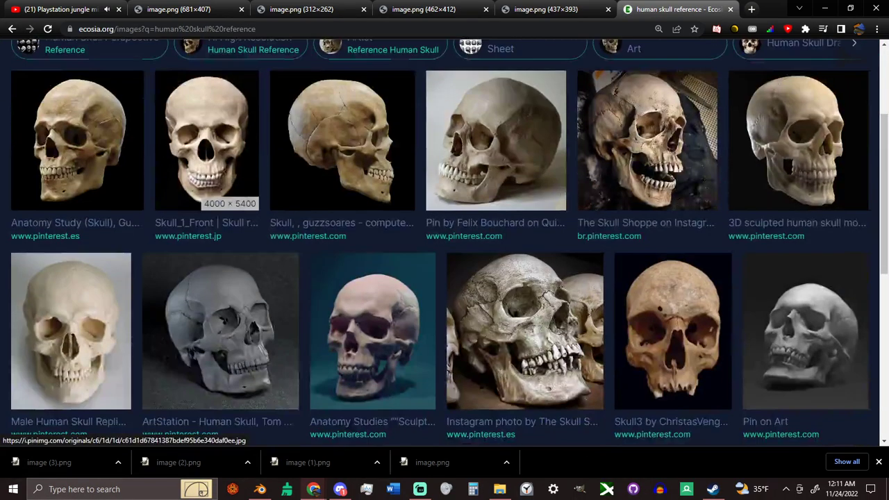
scroll(229, 198, "down", 6)
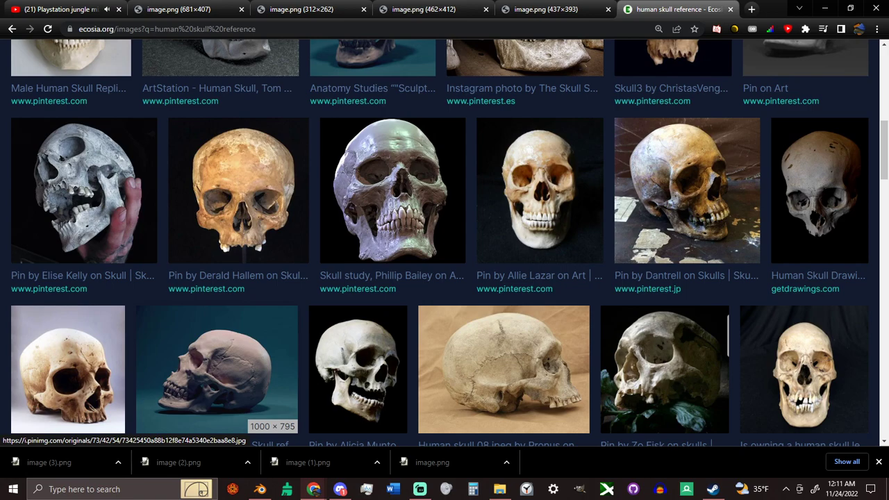
scroll(503, 368, "down", 4)
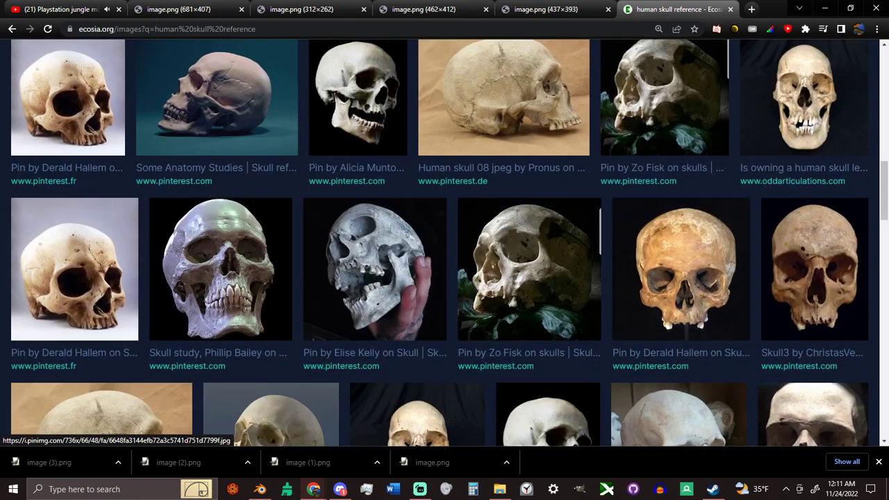
scroll(503, 368, "down", 2)
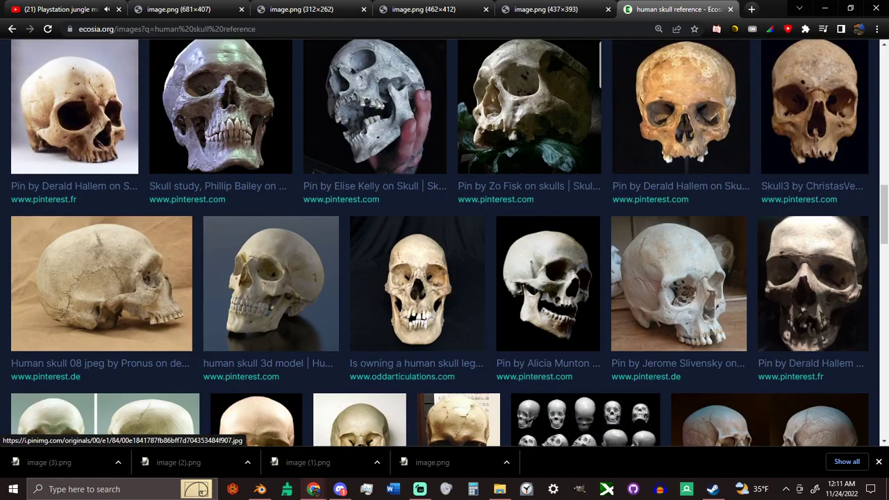
scroll(458, 306, "down", 3)
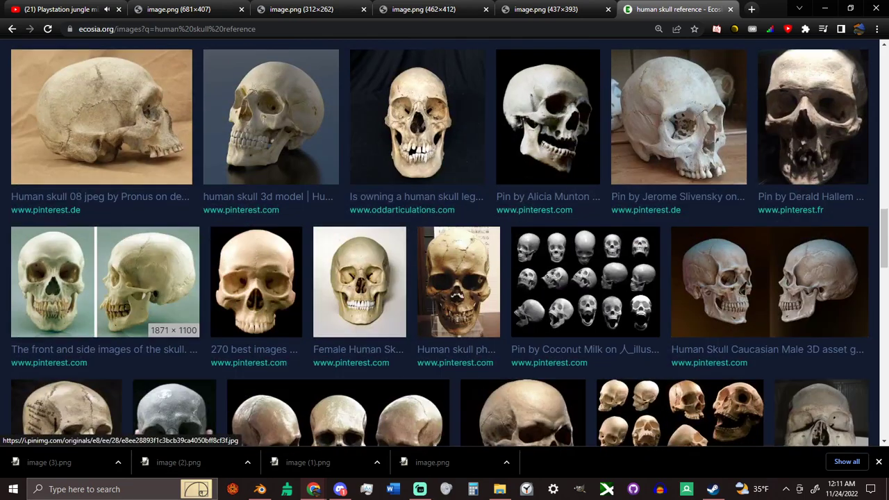
middle_click(139, 285)
- Examine the full-size front and side skull photo for facial bone structure and return to the image results
scroll(104, 278, "up", 4)
scroll(104, 277, "down", 2)
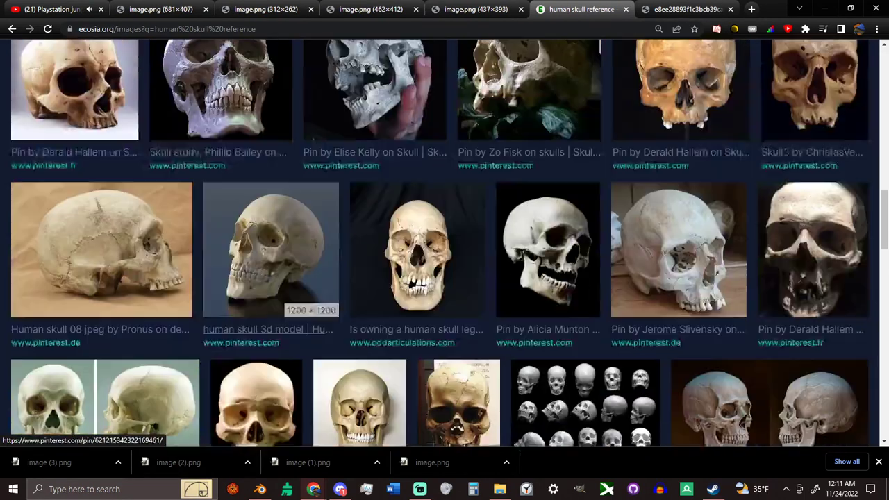
key("ctrl+Tab")
scroll(839, 341, "down", 5)
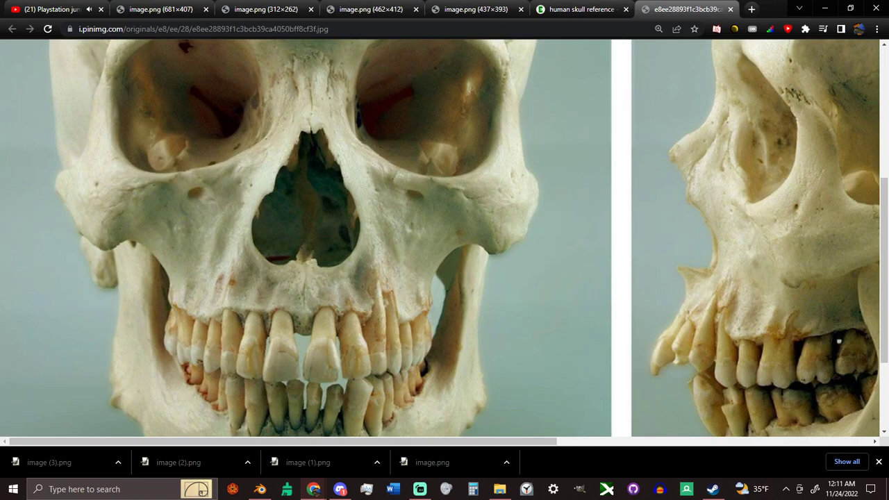
scroll(839, 341, "down", 3)
key("ctrl+shift+Tab")
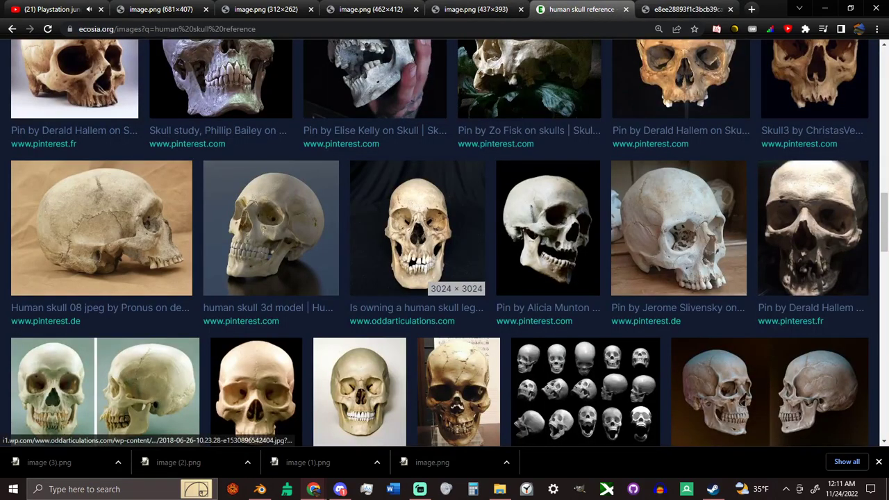
- Open the sheet of skulls from many angles in a new tab, examine it, and return to the skull image results
middle_click(585, 393)
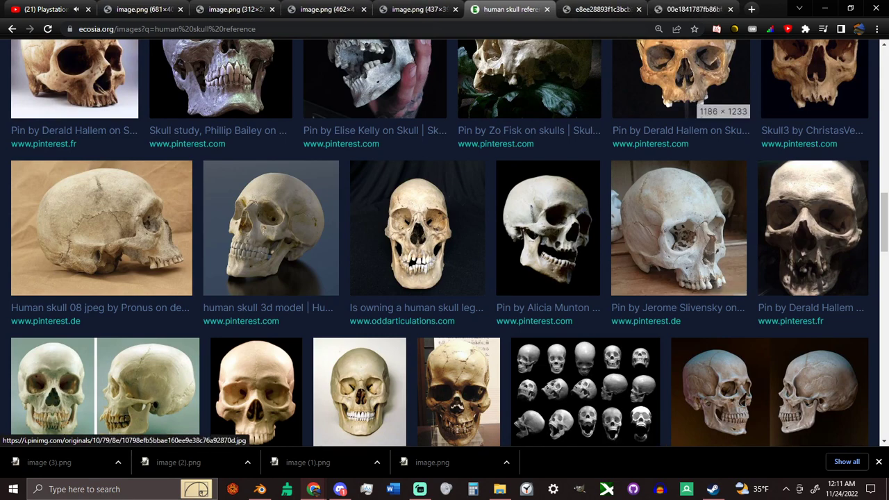
left_click(693, 9)
scroll(445, 238, "down", 5)
scroll(445, 243, "down", 3)
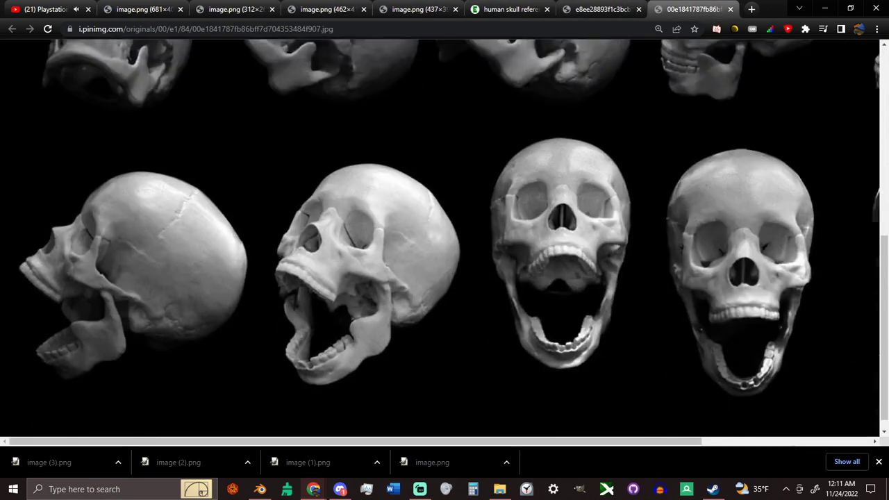
scroll(444, 243, "up", 4)
scroll(444, 236, "up", 2)
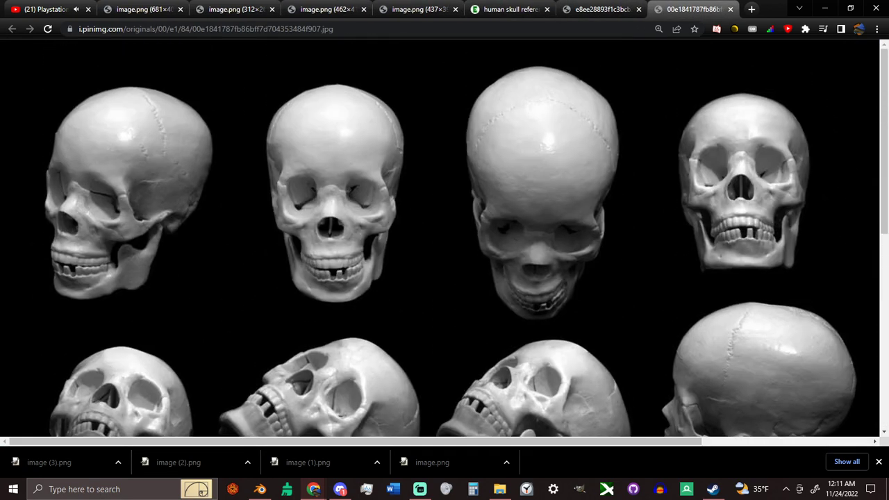
left_click(730, 9)
left_click(477, 10)
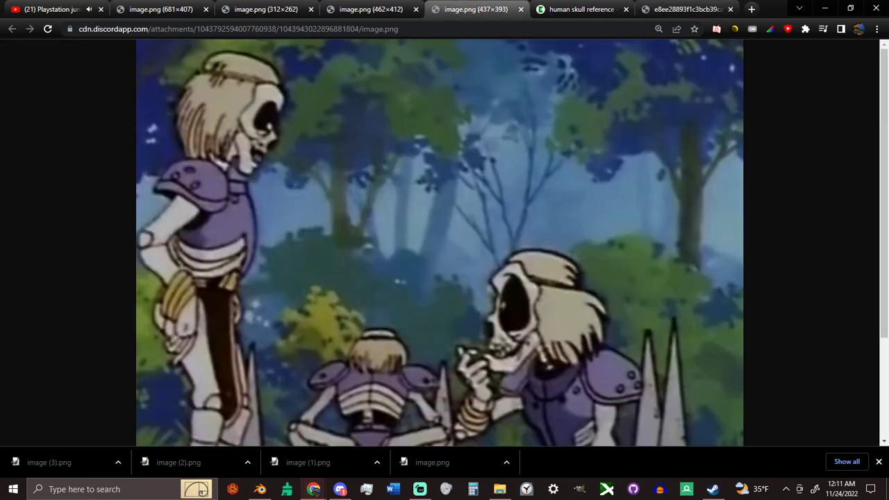
key("ctrl+Tab")
- Save the Human Skull Caucasian Male image as a JPEG under its default name in the Lowpoly Skull Face Rig folder
scroll(819, 229, "down", 2)
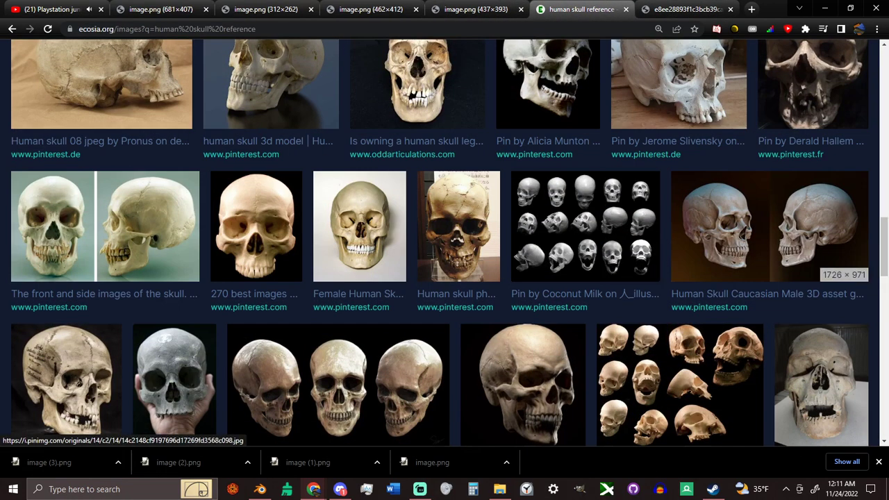
left_click(822, 222)
right_click(297, 271)
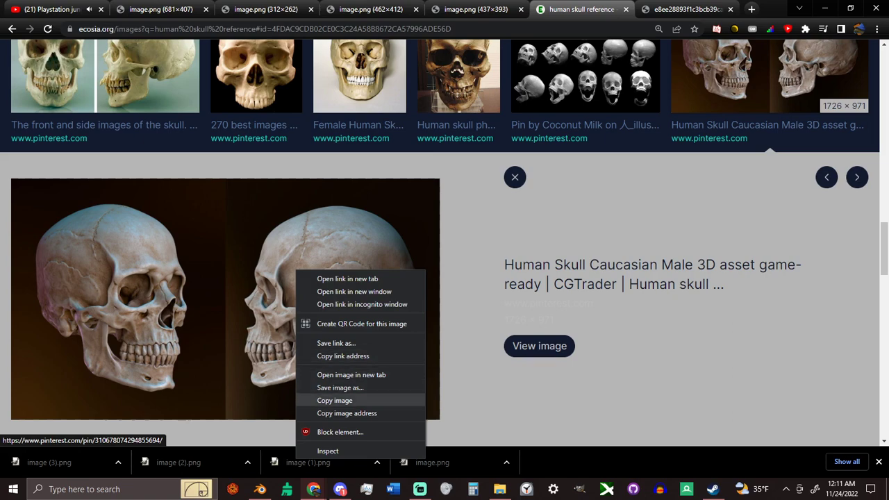
left_click(340, 387)
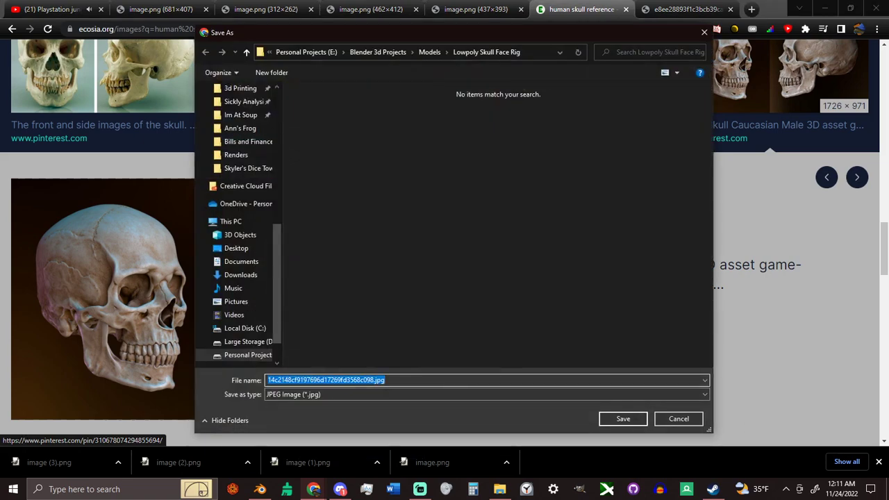
key("Return")
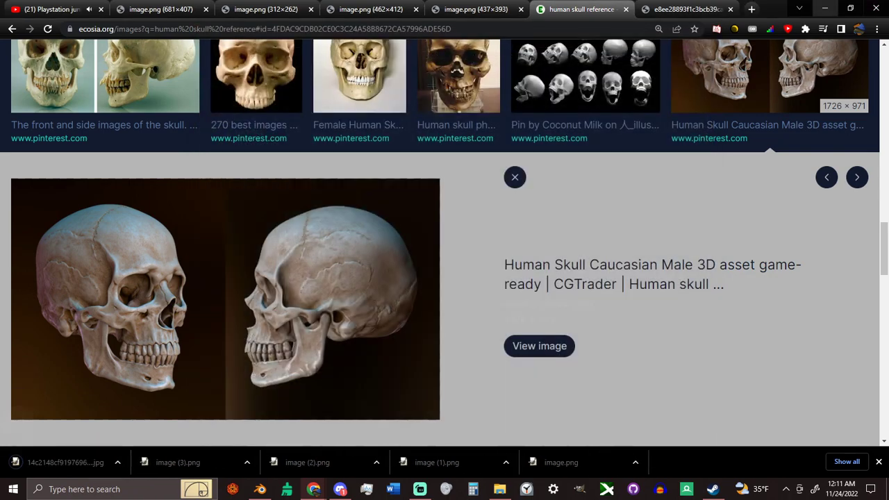
- Switch to Blender, leave Edit Mode, and add the saved skull image as a reference above the face mesh in the right view
left_click(825, 8)
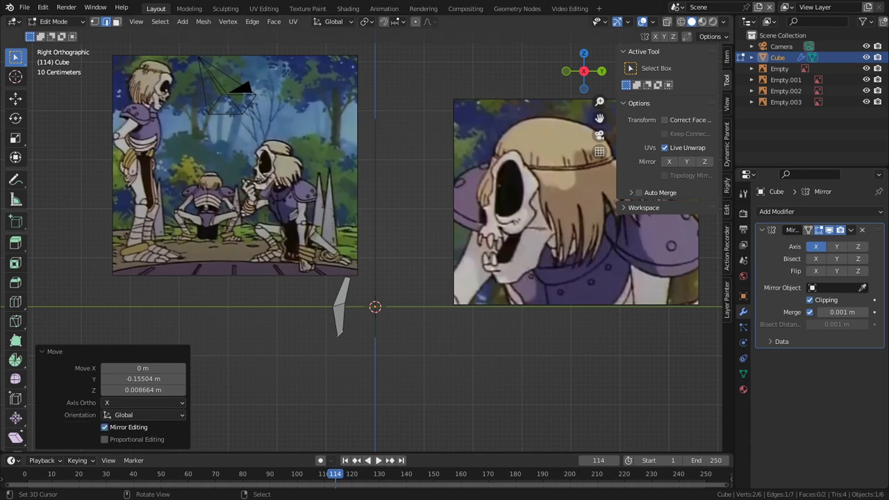
right_click(404, 242, "shift")
key("Tab")
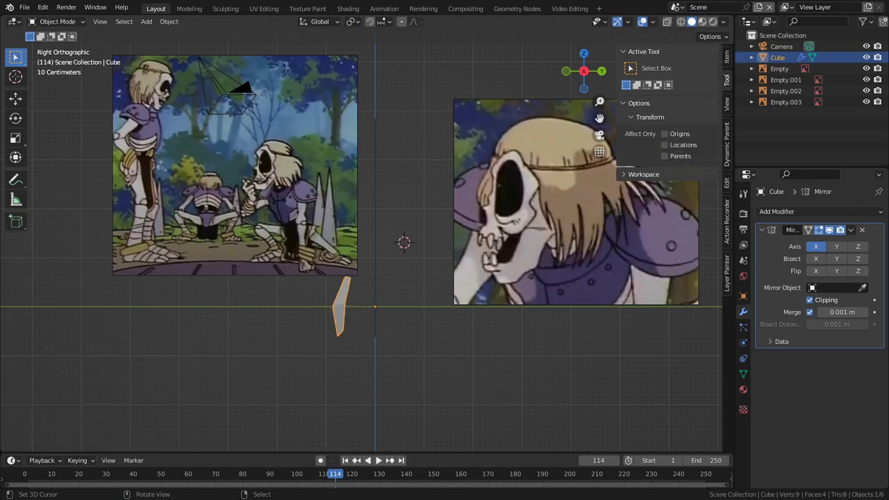
left_click_drag(383, 69, 383, 104)
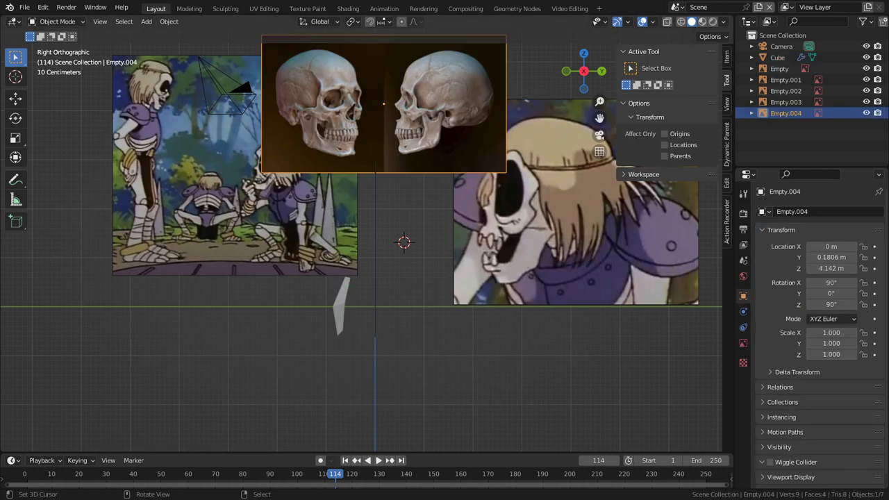
- Edit the face mesh and move its protruding front vertex about 0.07 m back and 0.015 m down in the right view
scroll(367, 239, "up", 2)
left_click(330, 337)
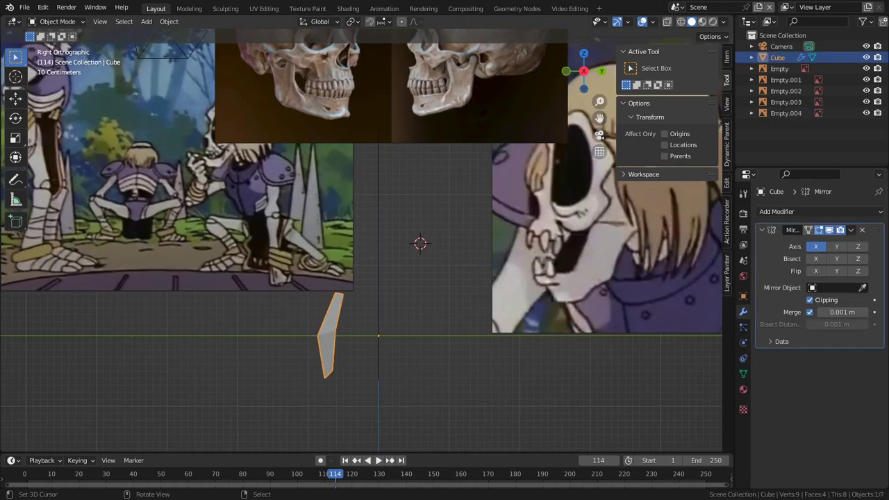
key("KP_1")
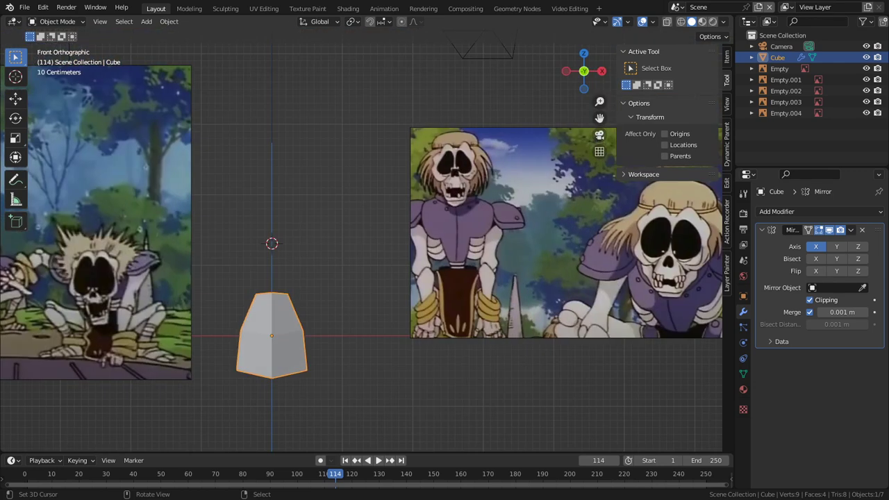
middle_click_drag(330, 305, 382, 275, "shift")
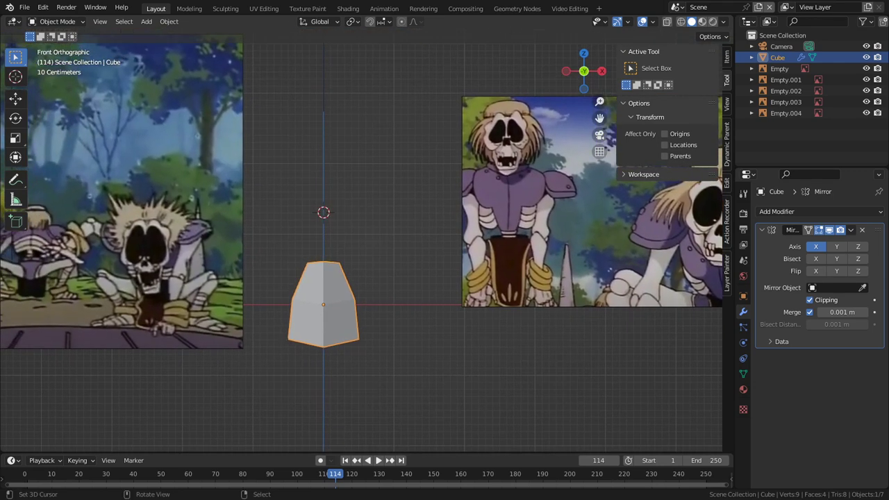
scroll(367, 239, "up", 2)
key("Tab")
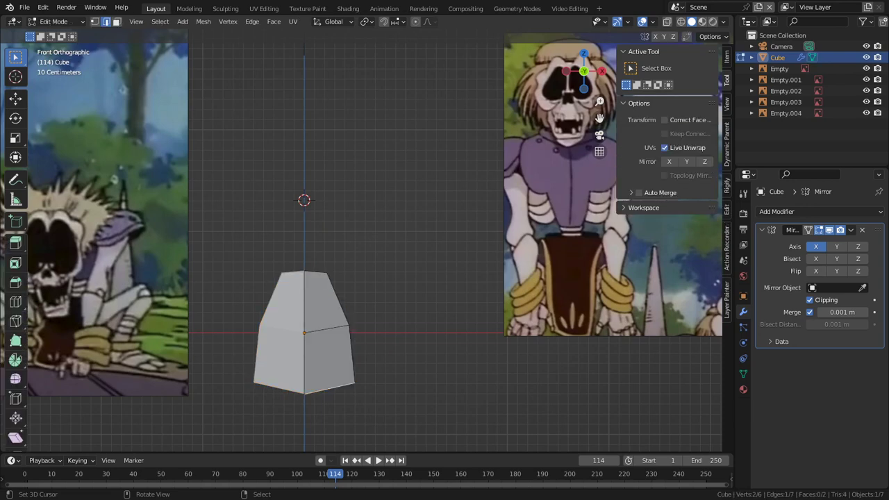
key("KP_3")
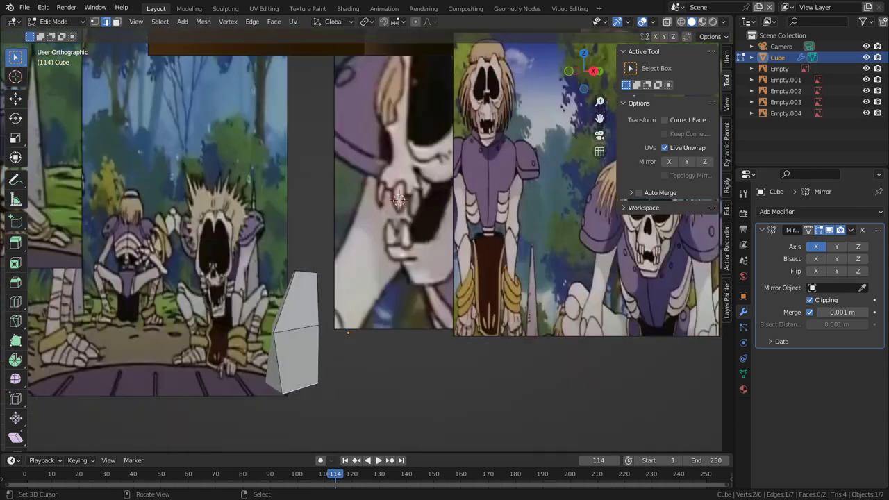
key("1")
right_click(296, 332)
key("g")
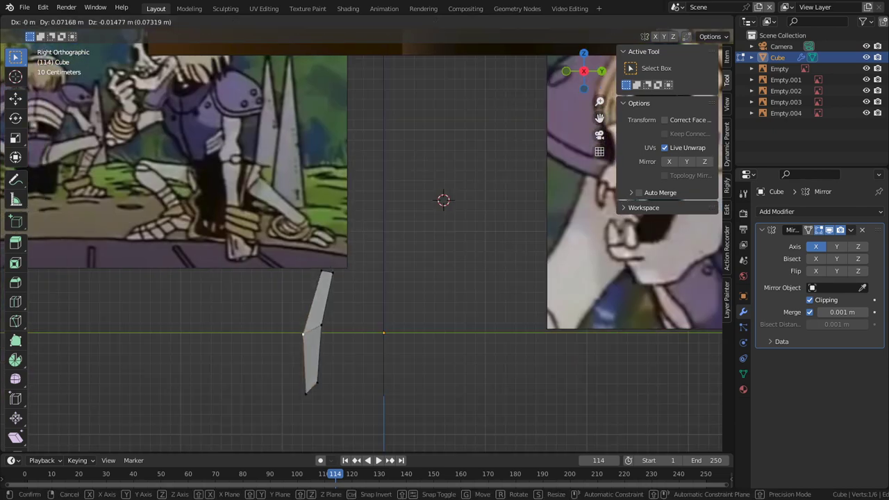
left_click(302, 335)
- Move the skull reference image about 1.97 m along Y and -6.22 m along Z, below the other references
scroll(303, 335, "down", 4)
middle_click_drag(380, 102, 386, 139, "shift")
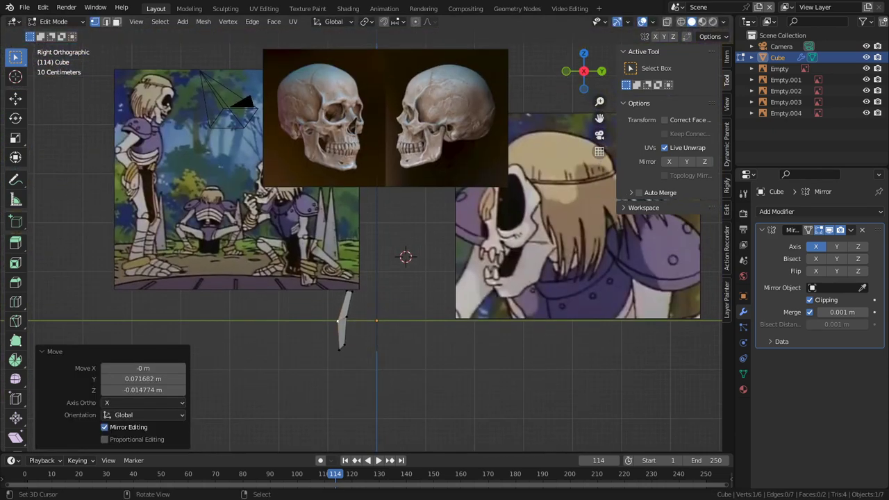
right_click(386, 139)
key("Tab")
right_click(386, 139)
key("g")
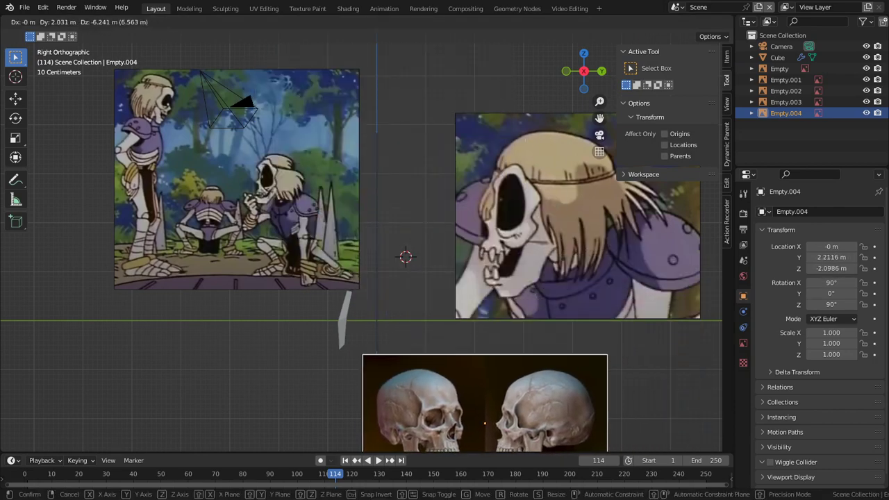
left_click(482, 443)
middle_click_drag(481, 443, 445, 325, "shift")
scroll(455, 335, "up", 3)
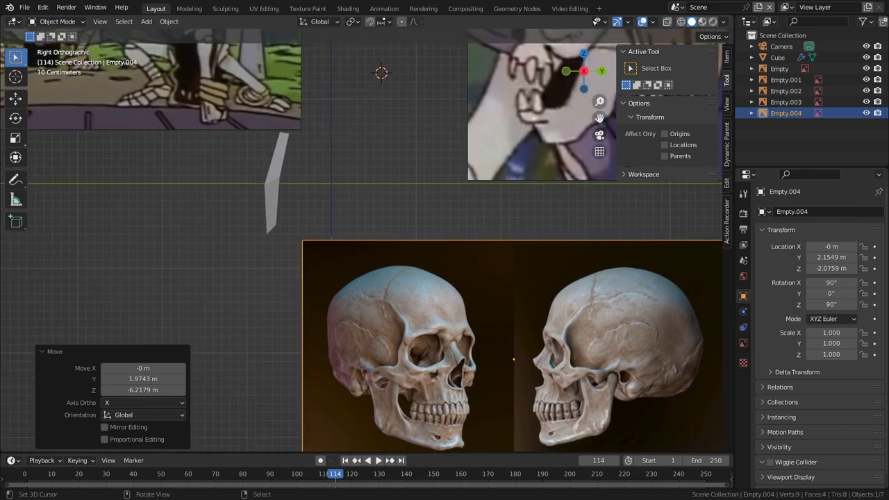
- Shift the lowest front vertex of the face mesh slightly back using smooth proportional editing with a 1 m radius
middle_click_drag(445, 325, 475, 391, "shift")
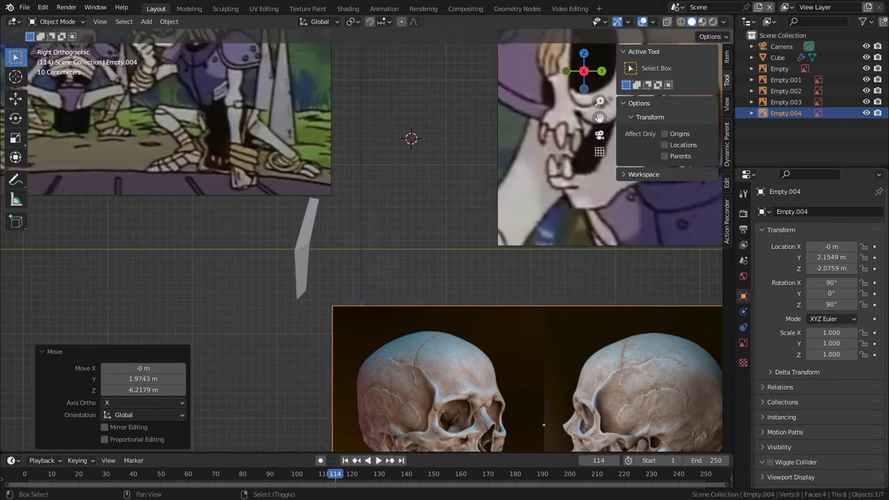
right_click(302, 249)
key("Tab")
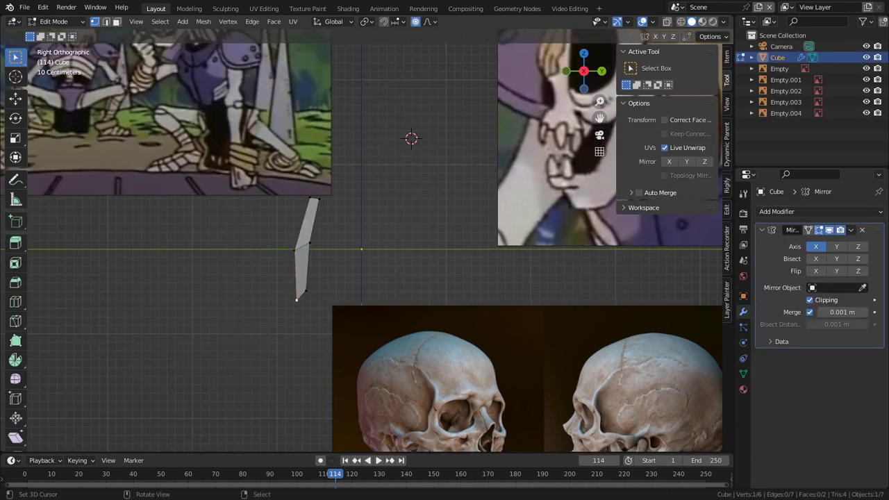
key("g")
scroll(296, 300, "down", 4)
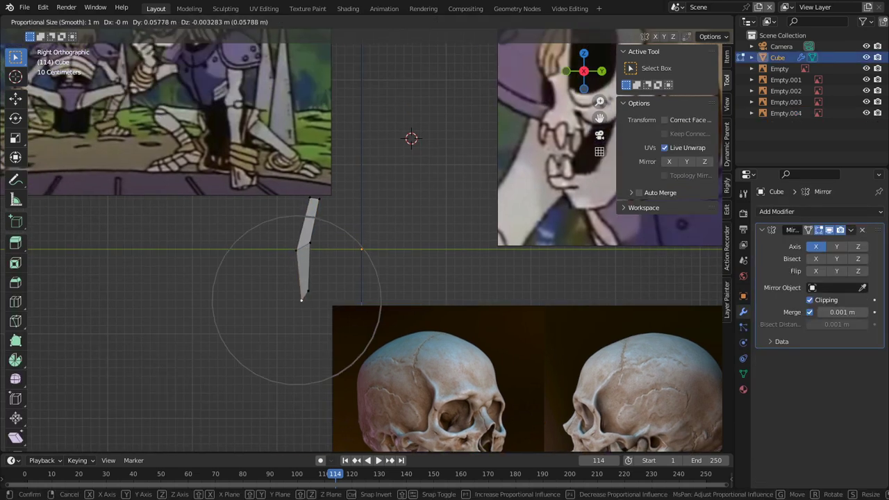
left_click(307, 300)
- Rip the protruding front vertex at the middle of the face and place the ripped vertex about 0.17 m back and 0.25 m up
middle_click_drag(306, 300, 325, 268, "shift")
left_click(320, 217)
key("g")
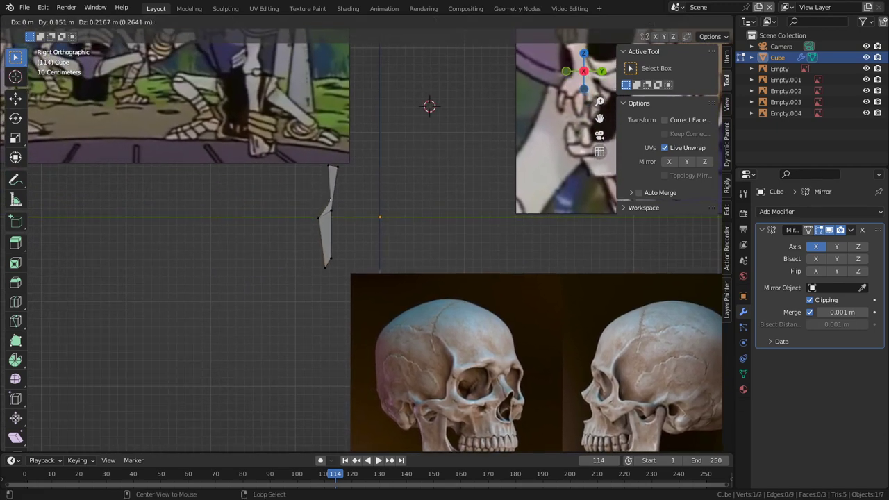
left_click(333, 197)
middle_click_drag(333, 198, 490, 211)
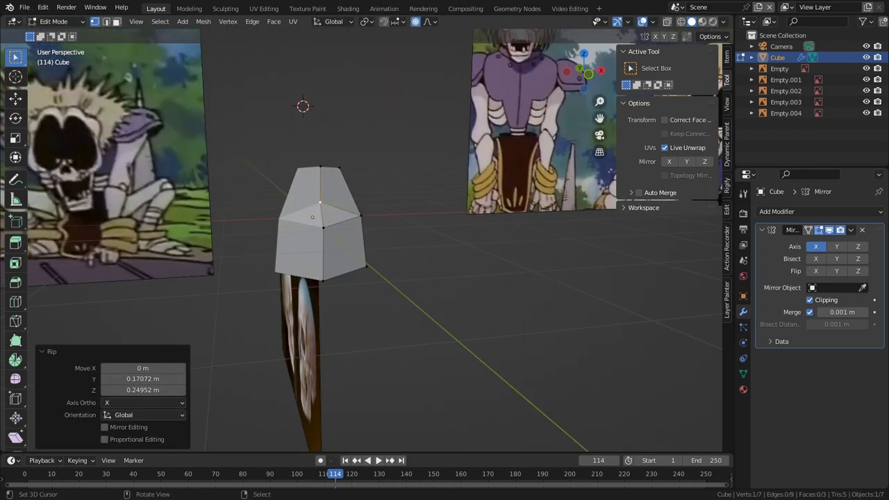
- Turn off proportional editing and nudge the ripped center vertex slightly up and back in the right view
key("KP_3")
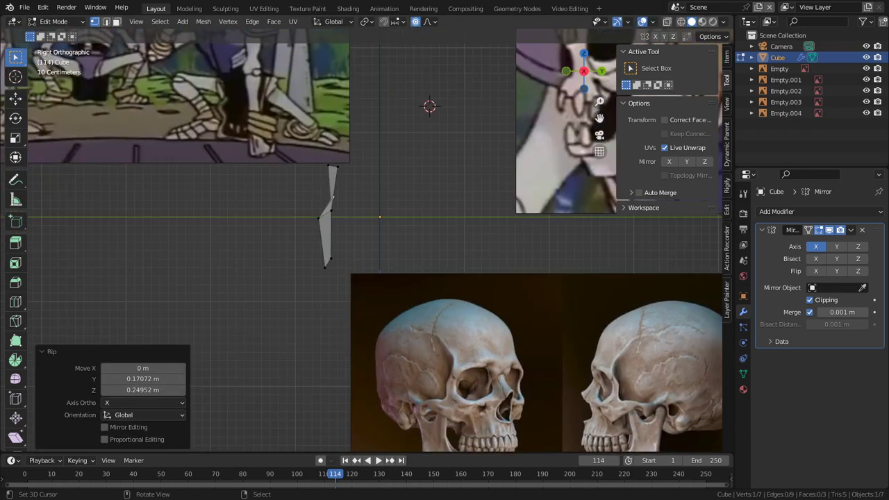
key("g")
key("Escape")
key("o")
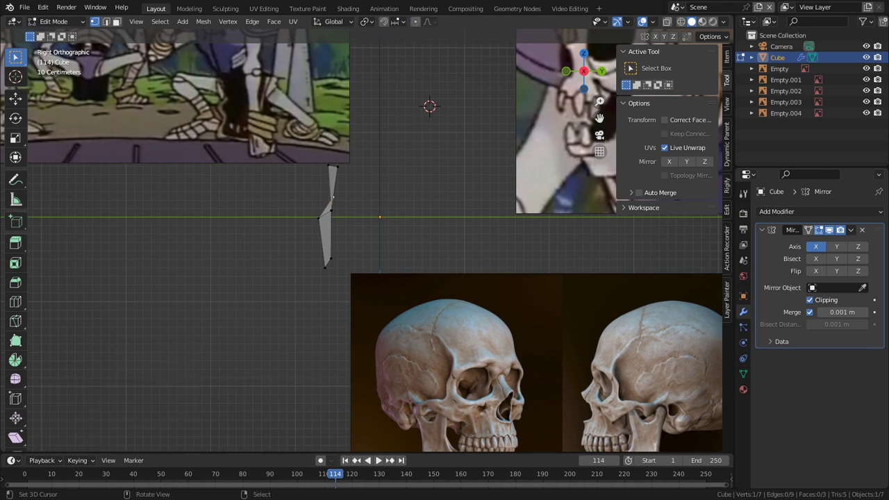
key("g")
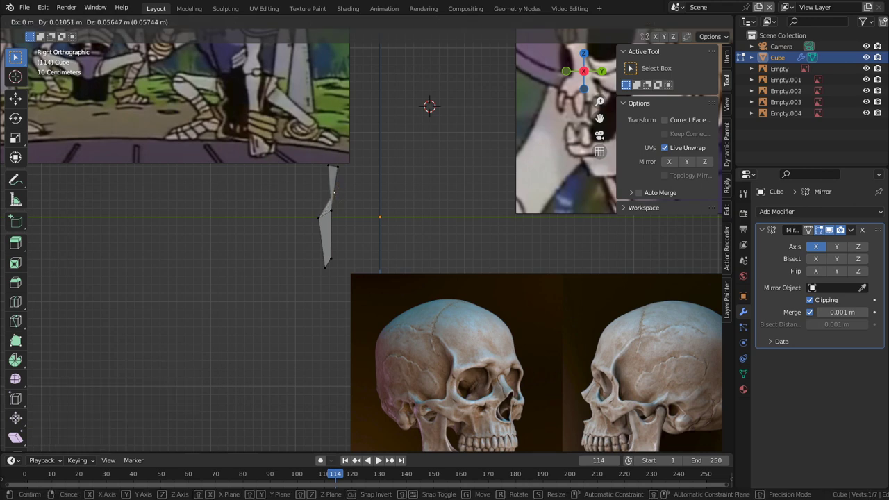
left_click(336, 192)
- Raise the top center vertex of the face mesh and move the top outer vertex slightly up and back
right_click(329, 165)
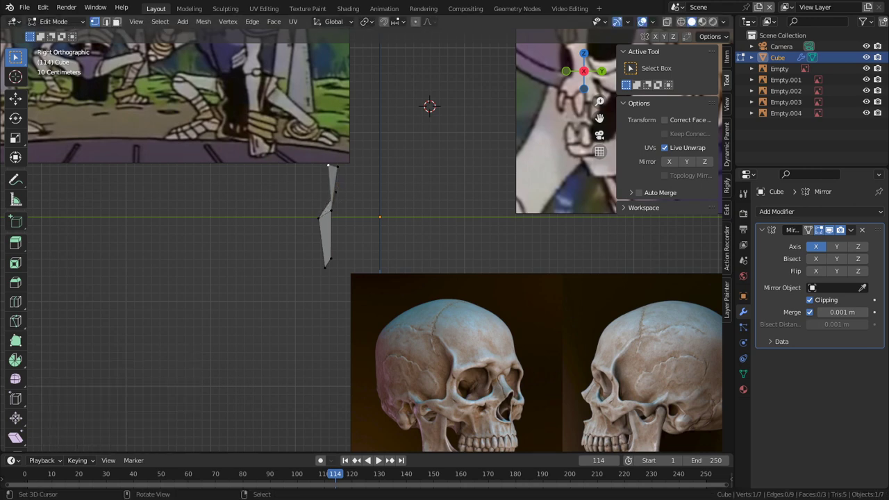
key("g")
left_click(333, 144)
right_click(337, 167)
key("g")
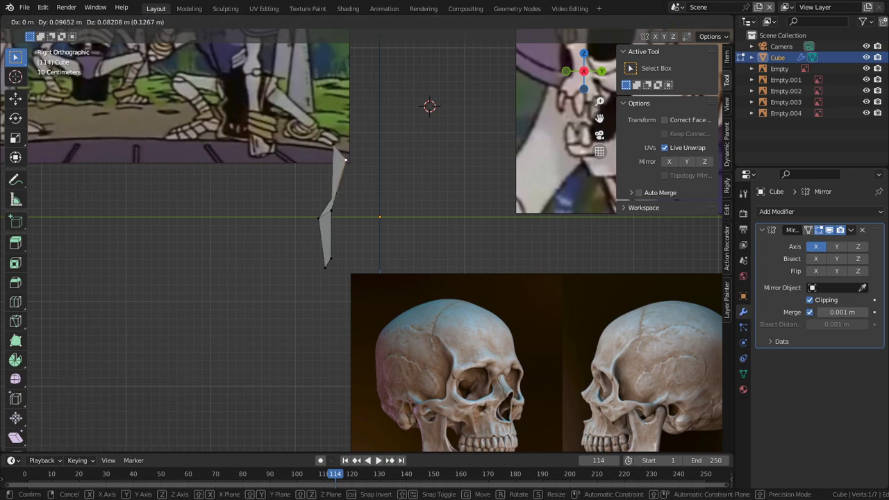
left_click(346, 159)
- Connect the top outer vertex to the ripped center vertex with a new edge across the upper face
middle_click_drag(345, 160, 425, 167)
right_click(305, 191, "shift")
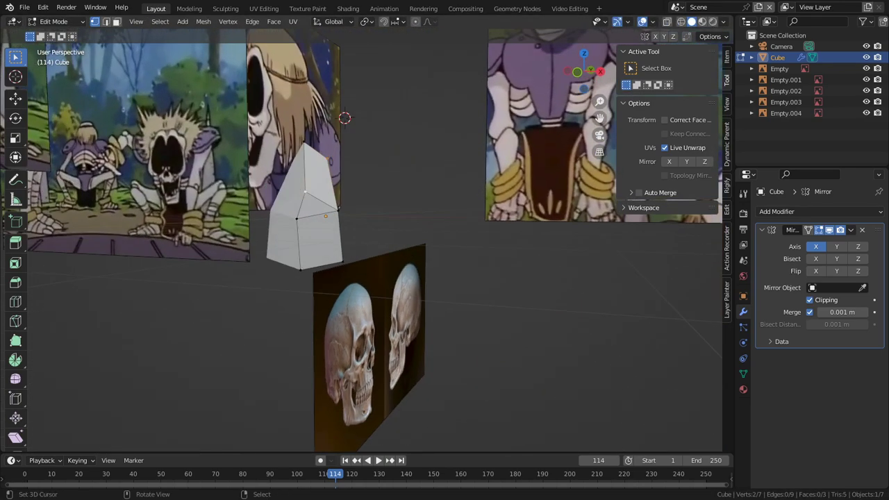
key("j")
middle_click_drag(305, 192, 323, 208)
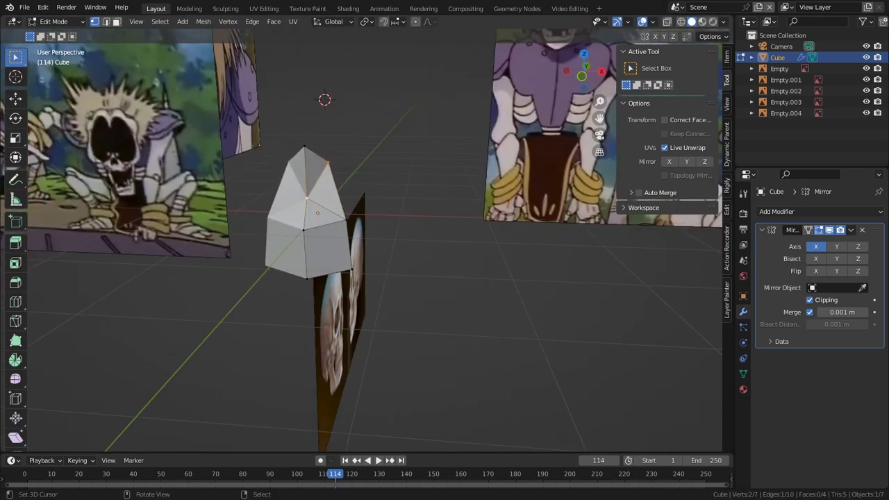
- Move the top center vertex of the face mesh about 0.05 m back in the right view
key("2")
key("KP_3")
middle_click_drag(334, 145, 339, 193, "shift")
key("1")
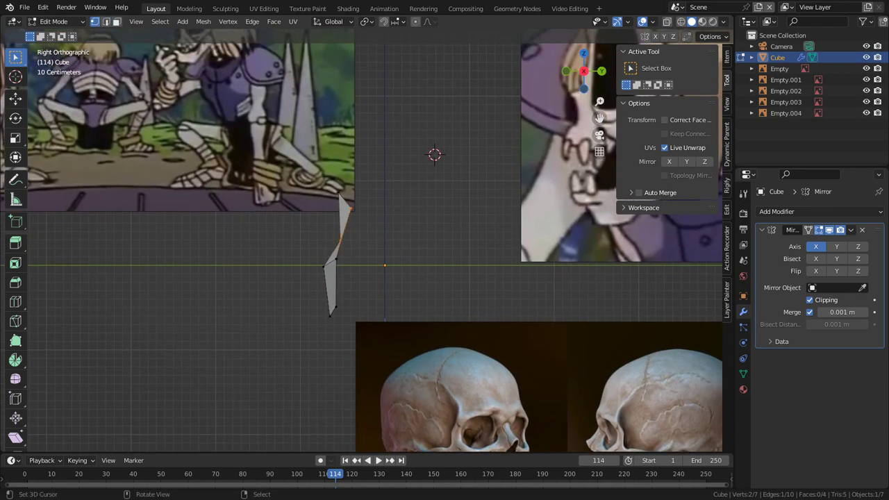
right_click(339, 193)
key("g")
left_click(343, 193)
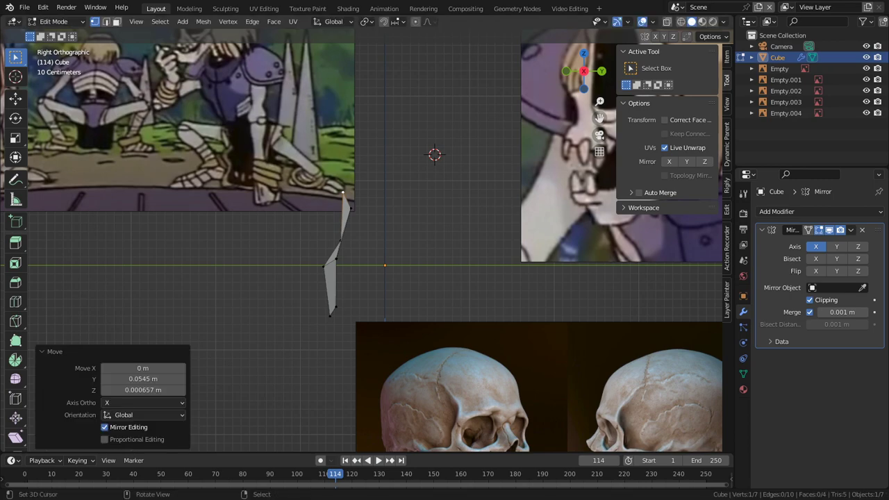
- Undo the top center vertex move and the new edge connecting the top outer vertex to the ripped center vertex
middle_click_drag(344, 193, 466, 196)
key("2")
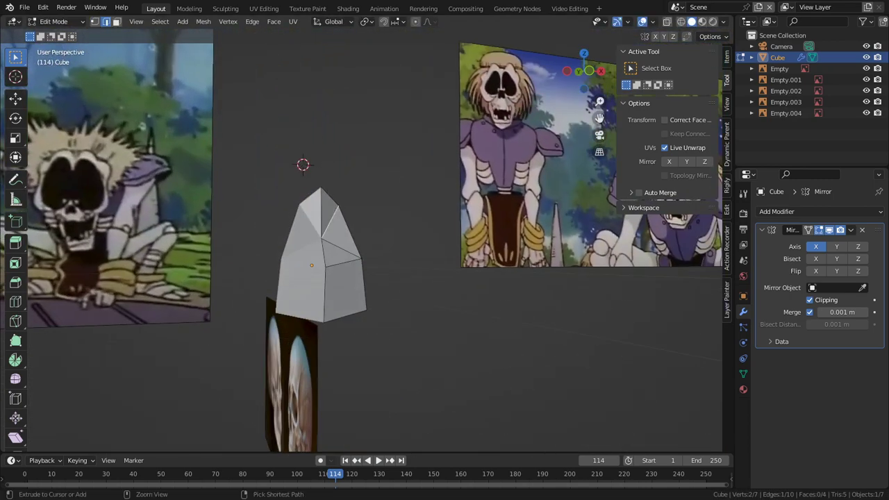
key("ctrl+x")
key("ctrl+z")
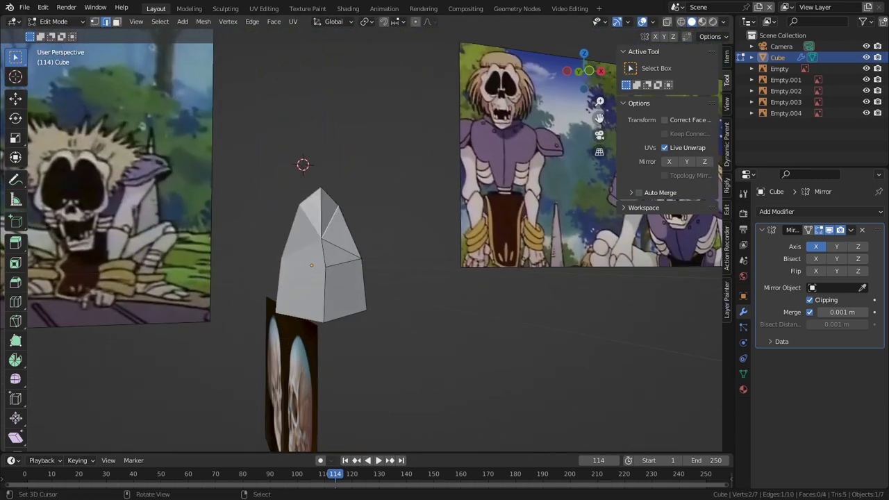
key("ctrl+z")
key("ctrl+z")
key("ctrl+z")
key("ctrl+z")
key("ctrl+z")
key("ctrl+z")
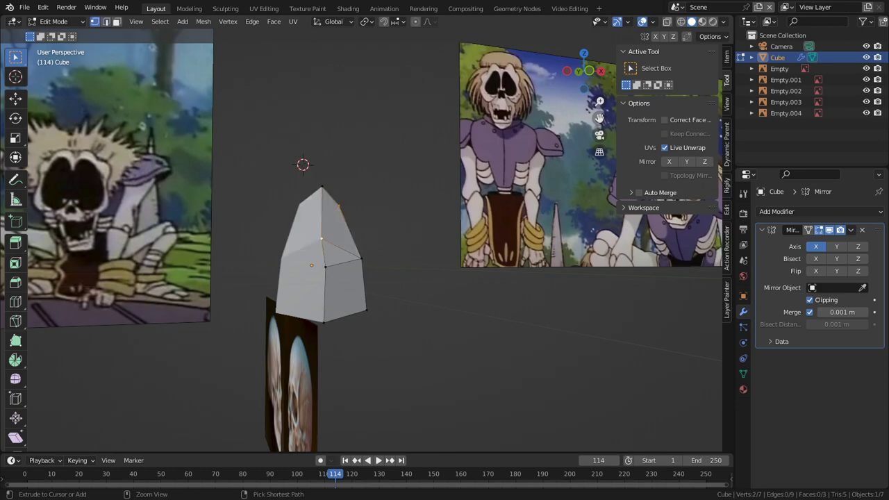
- Move the top outer vertex slightly forward in the right view and dissolve the ripped center vertex
middle_click_drag(368, 229, 325, 254)
middle_click_drag(264, 257, 243, 253)
key("KP_3")
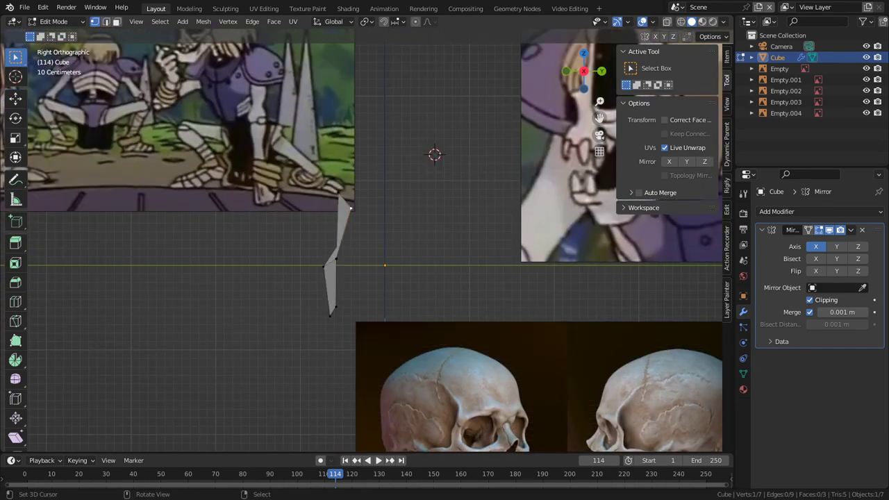
key("g")
left_click(346, 207)
right_click(341, 240)
key("ctrl+x")
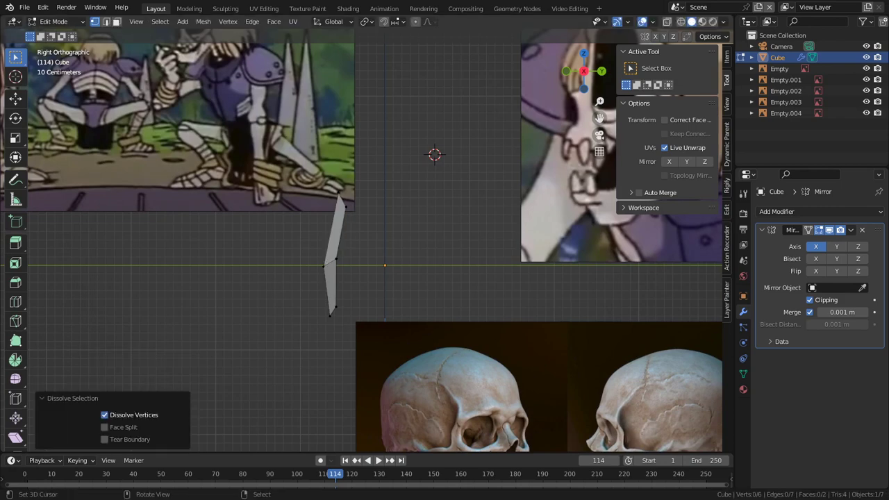
- Raise the bottom center vertex of the face about 0.15 m and nudge the bottom outer vertex slightly up and back
middle_click_drag(341, 240, 320, 134, "shift")
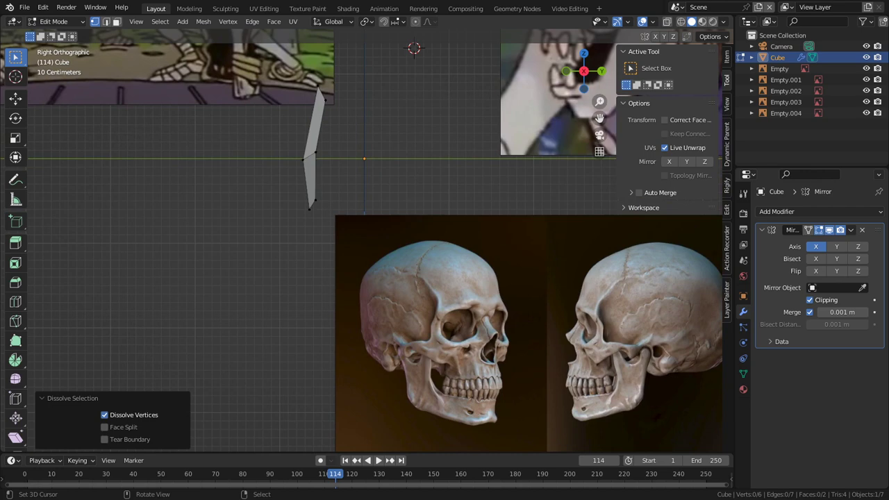
right_click(309, 209)
key("g")
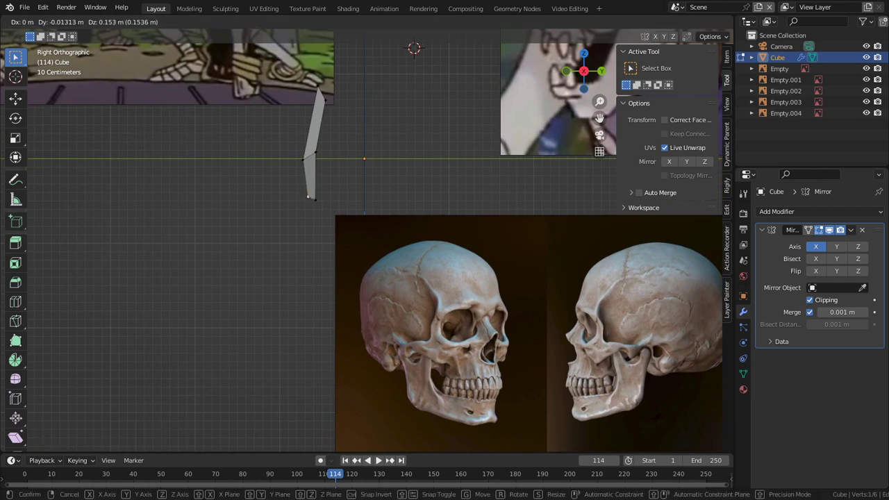
left_click(307, 198)
right_click(316, 201)
key("g")
left_click(319, 197)
- Shift the middle outer vertex forward and move the bottom outer vertex about 0.05 m forward in the right view
right_click(316, 152)
key("g")
key("g")
left_click(316, 152)
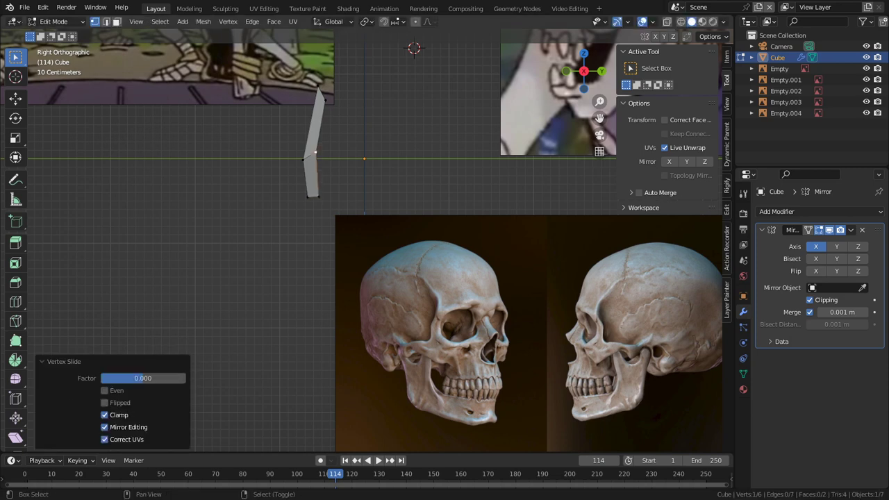
left_click(318, 196)
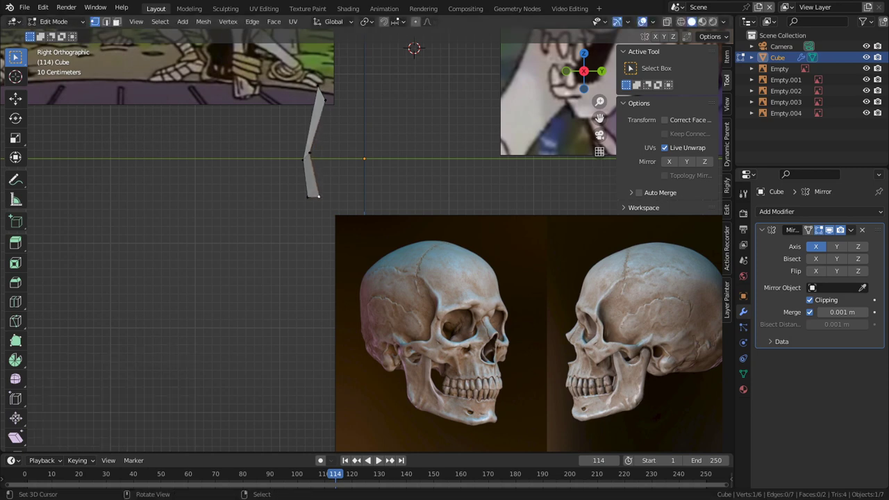
key("g")
key("Return")
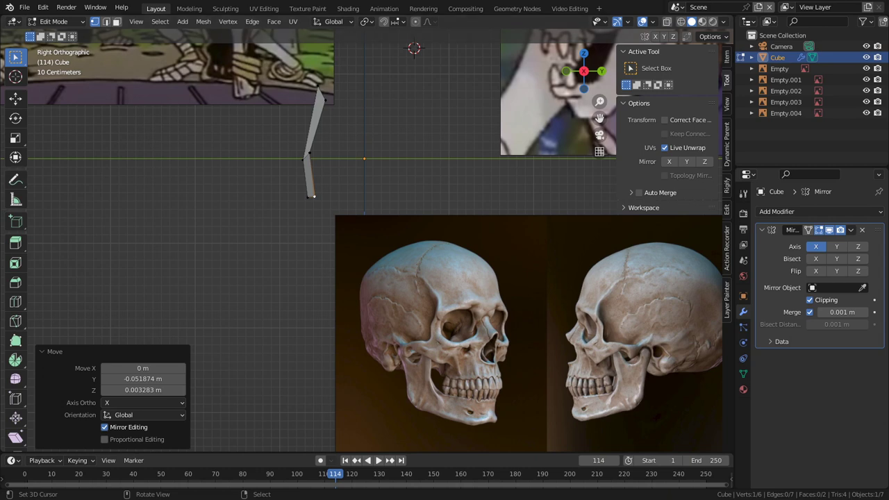
- Duplicate the bottom edge of the face about 0.12 m lower and extrude the copy down and back into a separate strip
middle_click_drag(314, 197, 315, 226, "shift")
key("2")
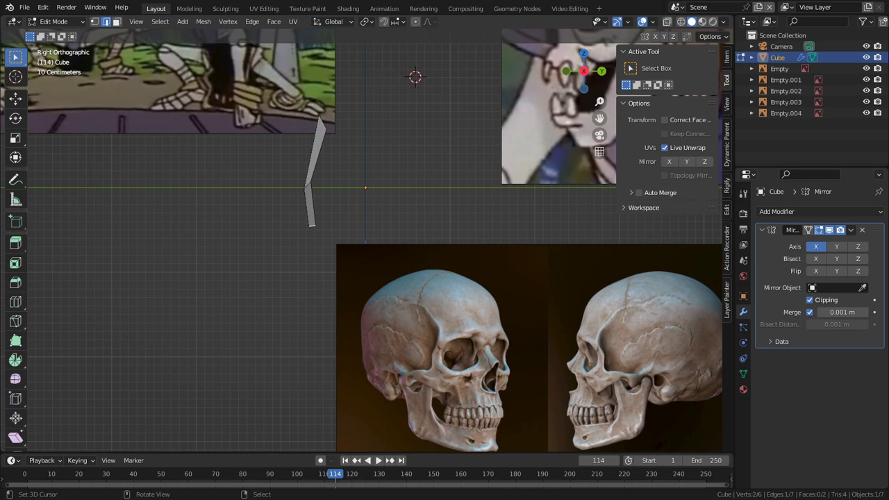
key("shift+d")
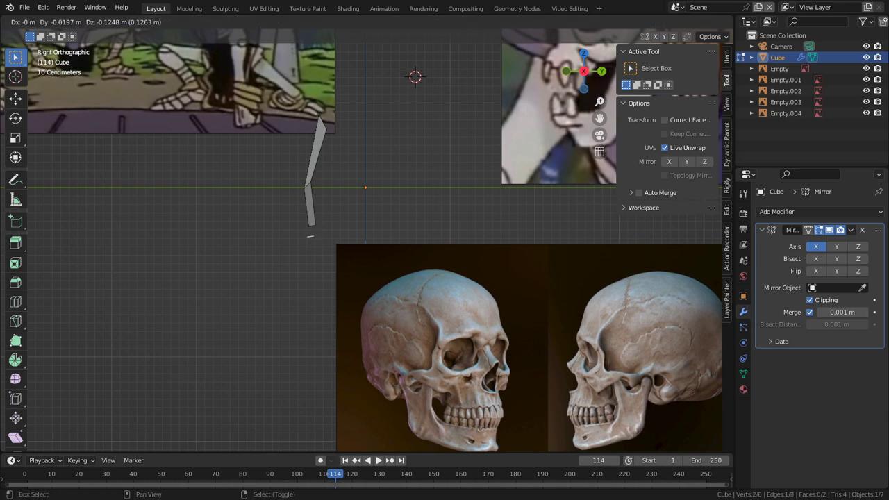
key("Return")
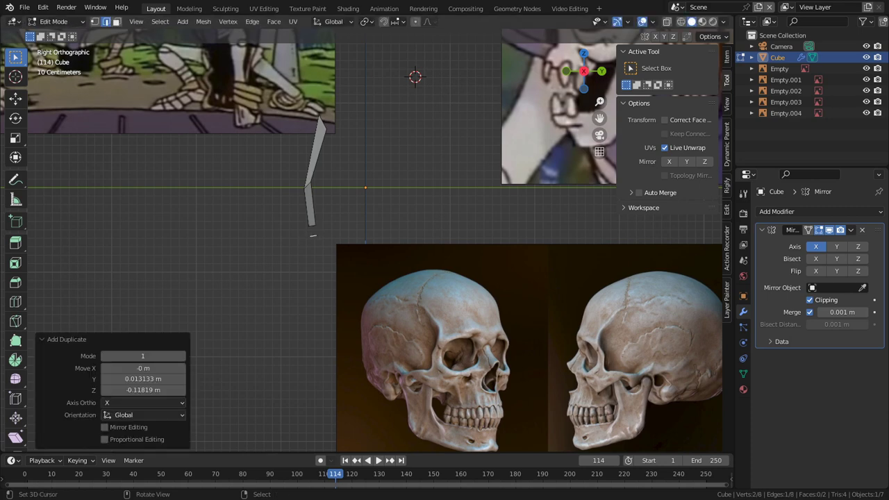
key("shift+d")
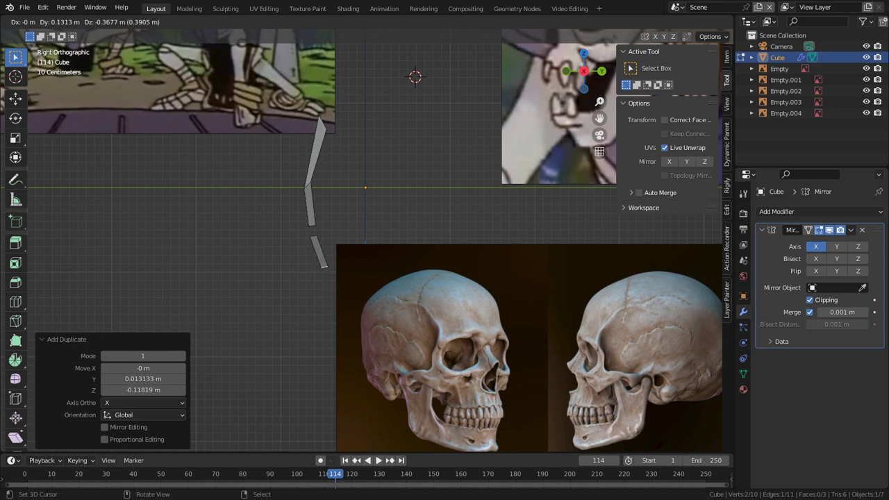
key("Return")
right_click(322, 254)
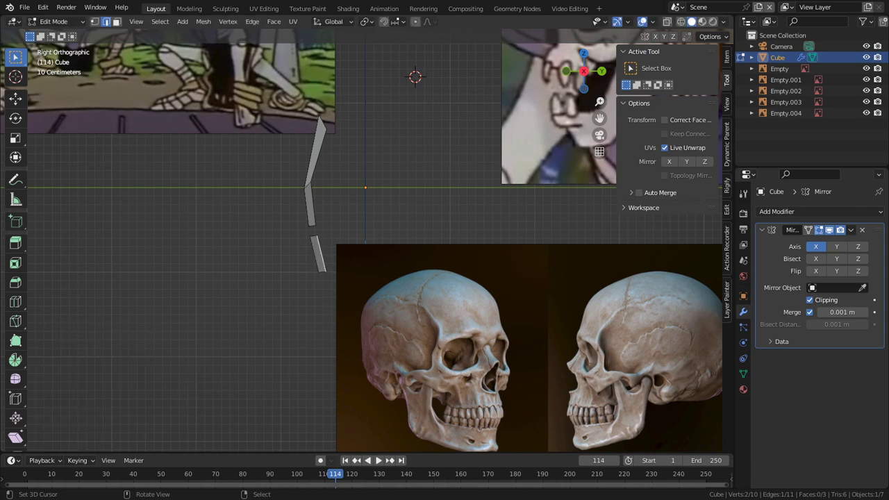
- Duplicate the skull reference image in Object Mode, offsetting the copy about 1.11 m in X and 1.24 m in Y
key("KP_1")
key("ctrl+Tab")
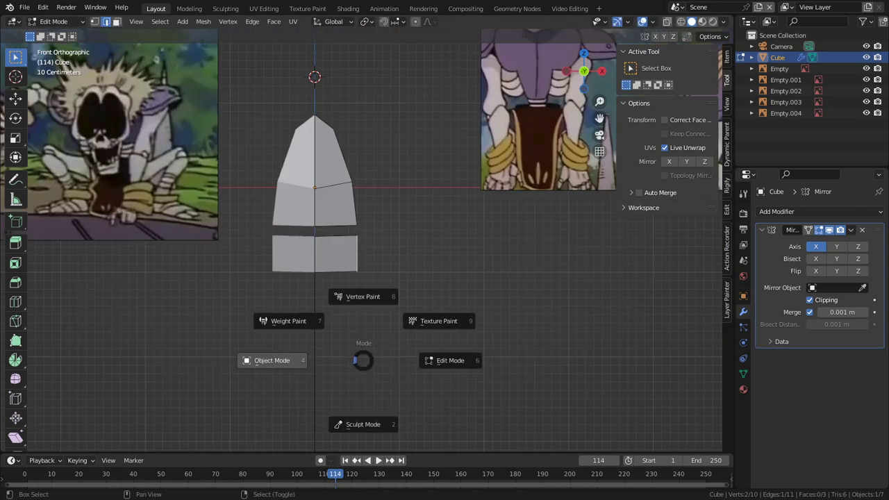
left_click(271, 361)
middle_click_drag(431, 305, 375, 322)
right_click(389, 315)
key("shift+d")
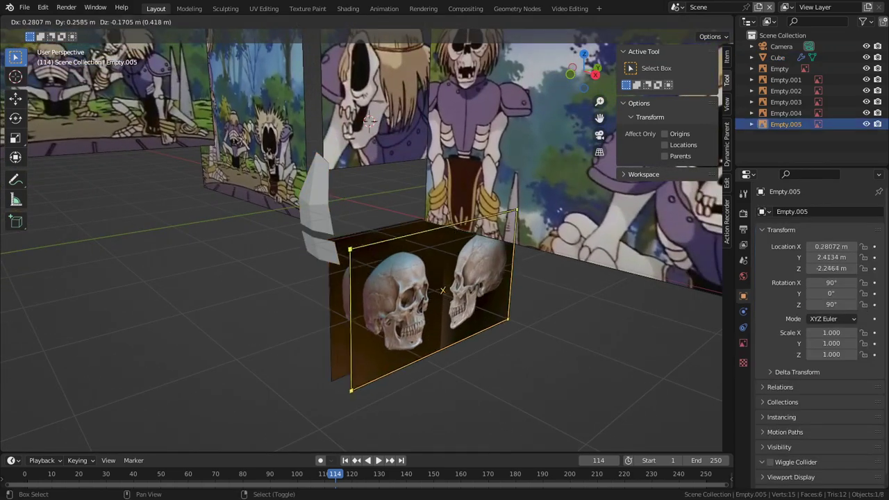
key("Return")
- Rotate the copied skull image 90° about Z and move it about 3.3 m along X beside the face in front view
key("KP_7")
key("KP_1")
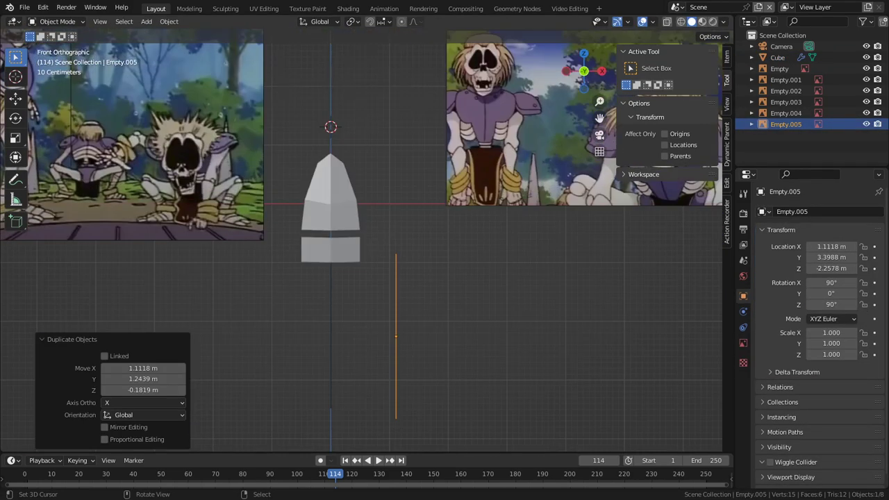
type("rz")
type("90")
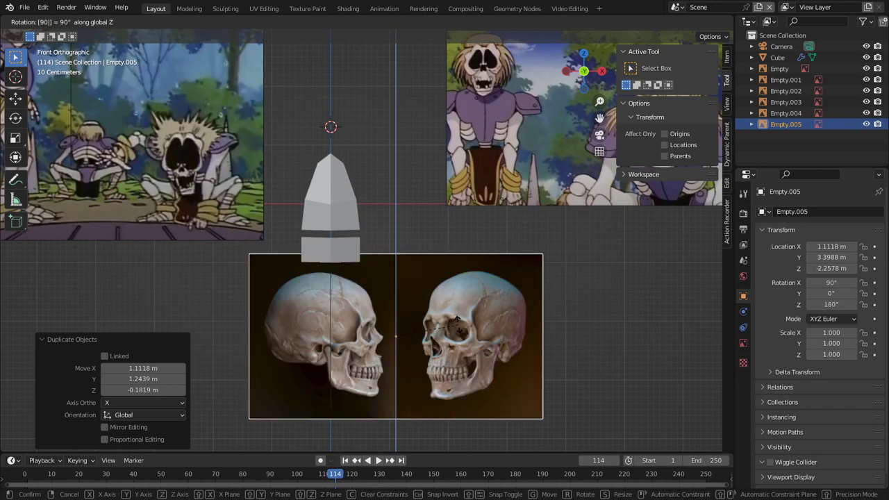
key("Return")
key("g")
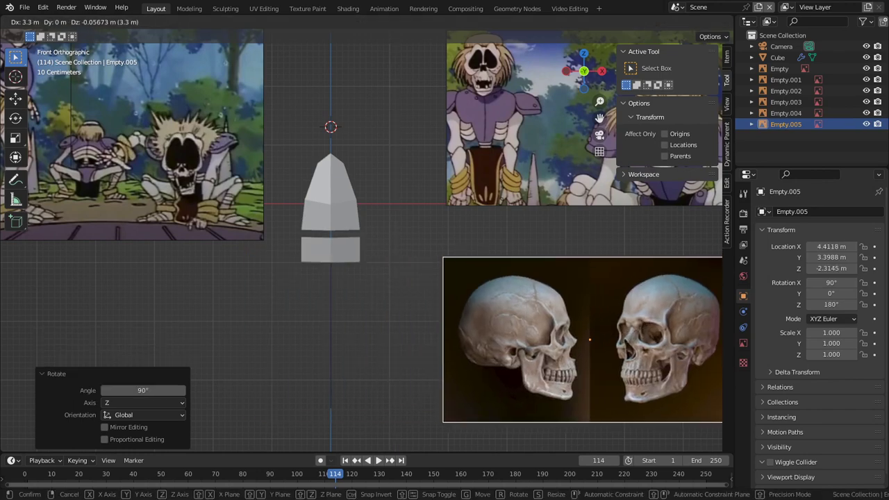
key("Return")
- Return to editing the face mesh and extrude the lower strip's outer edge outward and back with the Z axis locked
right_click(335, 208)
key("Tab")
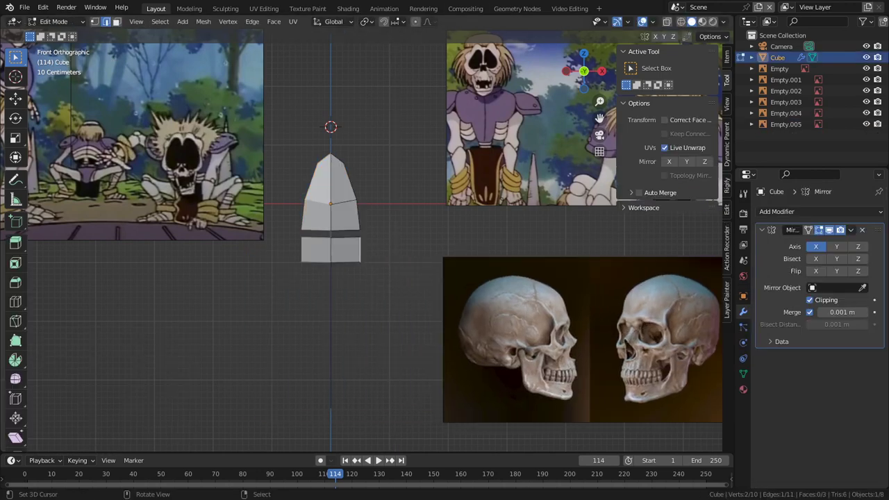
middle_click_drag(389, 240, 306, 298)
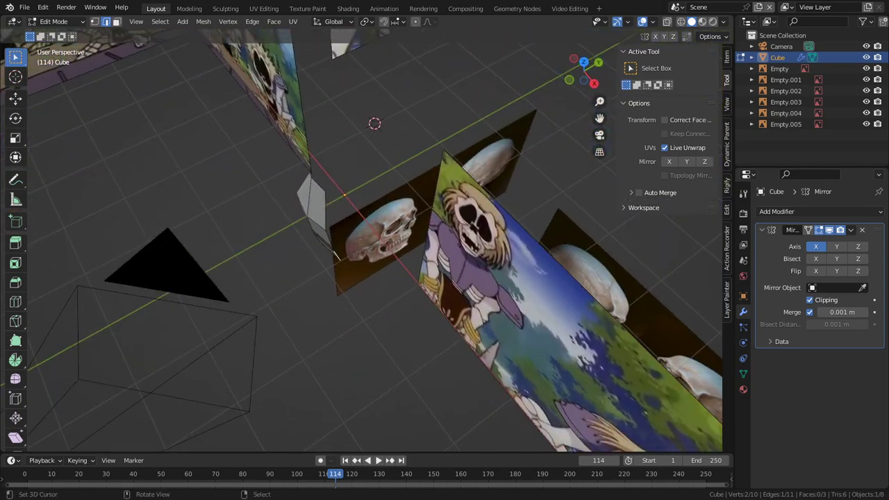
key("e")
key("shift+z")
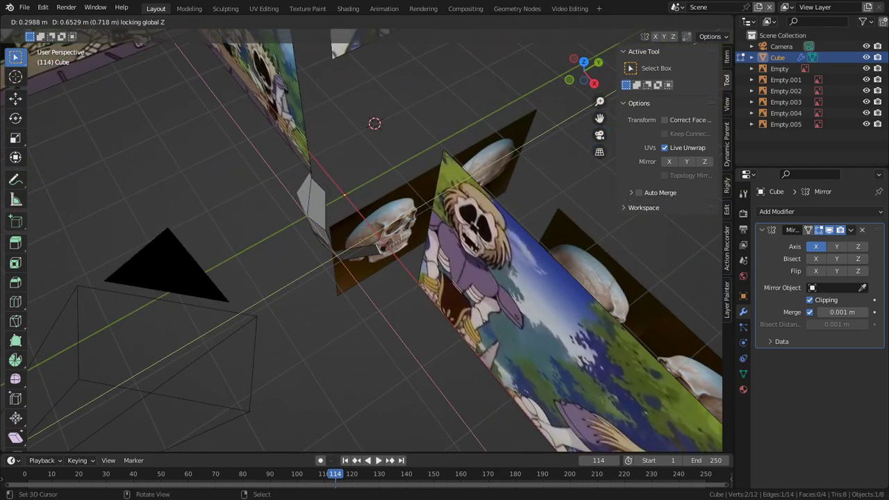
left_click(382, 254)
middle_click_drag(383, 255, 403, 177)
key("1")
right_click(345, 261)
middle_click_drag(409, 228, 392, 229)
key("KP_3")
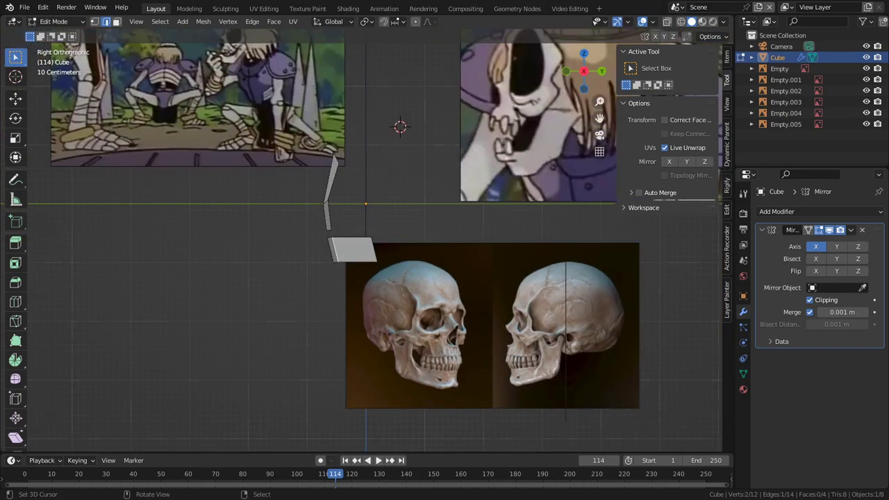
- Fill a new face from the lower strip's bottom corner vertex and move its new vertex down onto the center line
middle_click_drag(341, 300, 444, 270)
key("1")
right_click(339, 262)
key("f")
left_click(370, 265)
key("g")
left_click(330, 273)
middle_click_drag(330, 273, 286, 308)
key("g")
left_click(297, 318)
middle_click_drag(403, 208, 430, 216)
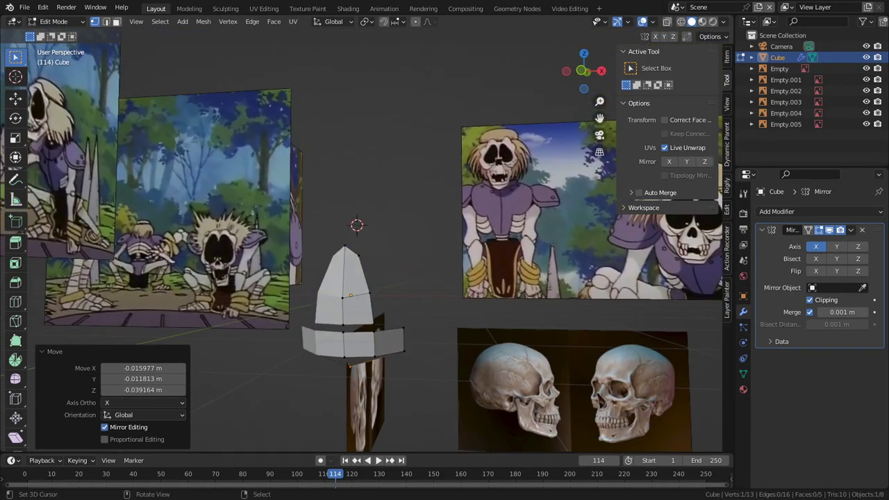
- Nudge the top outer vertex of the face slightly in the front view
key("KP_3")
key("KP_1")
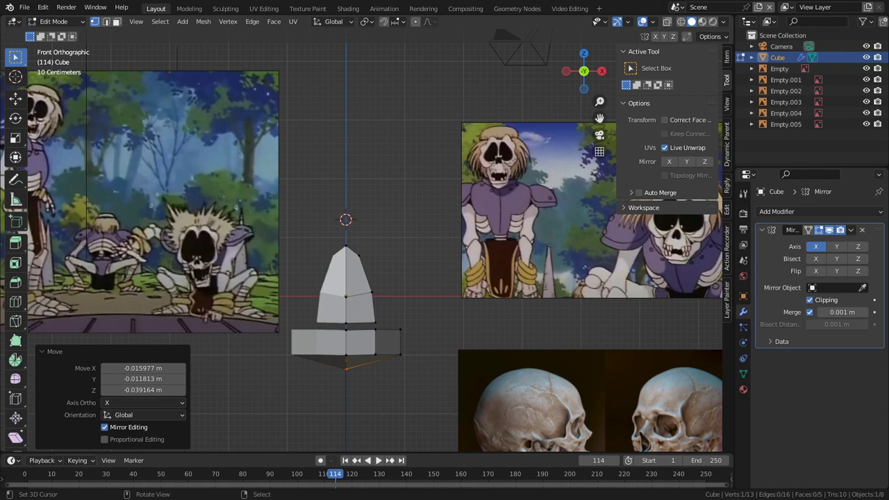
right_click(359, 257)
key("g")
left_click(360, 257)
- Extrude the top edge of the face about 0.21 m back and 0.05 m up
key("2")
right_click(361, 323, "alt")
middle_click_drag(375, 323, 278, 333)
key("e")
left_click(363, 256)
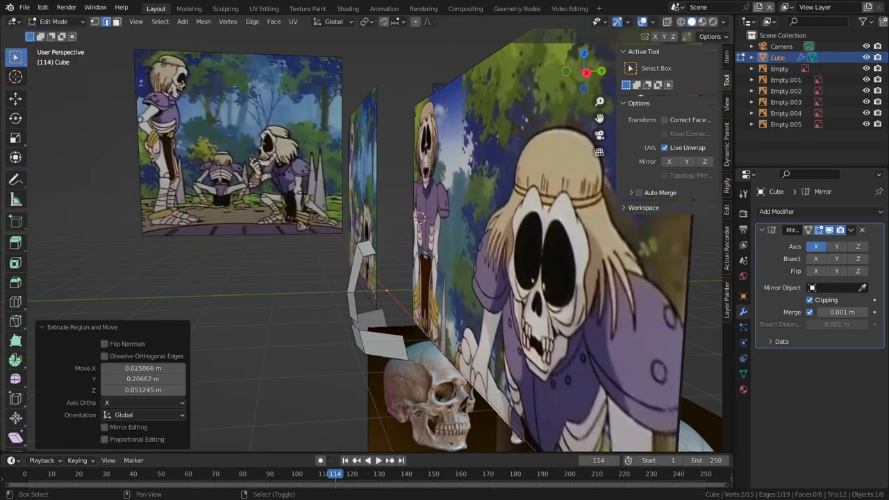
- Raise the center vertex of the extruded top edge about 0.06 m
middle_click_drag(362, 255, 383, 255)
key("1")
right_click(374, 253)
key("g")
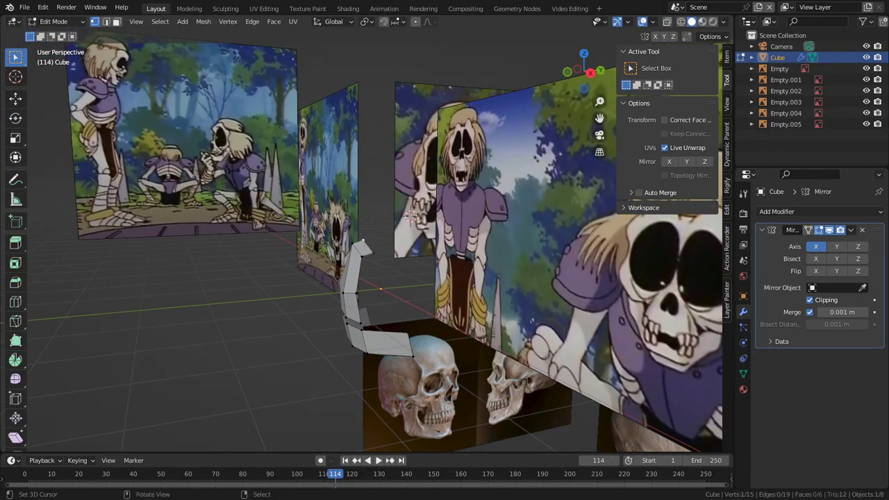
left_click(411, 216)
- Examine the skull shapes of the crouching and standing skeletons in the front-view reference images
key("KP_1")
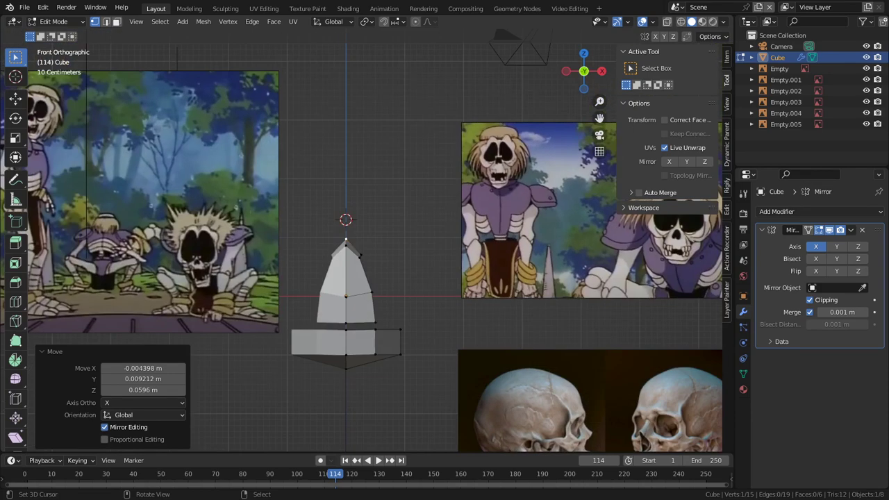
scroll(411, 217, "up", 5)
middle_click_drag(411, 216, 179, 224, "shift")
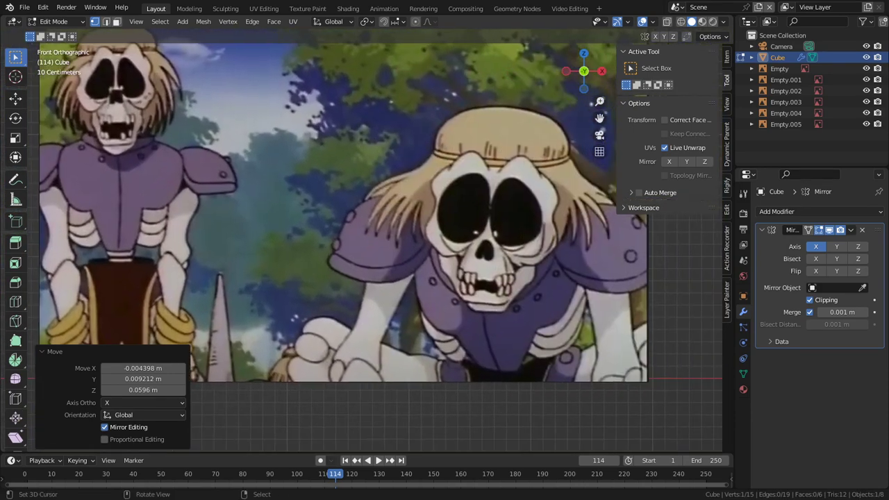
scroll(548, 208, "up", 4)
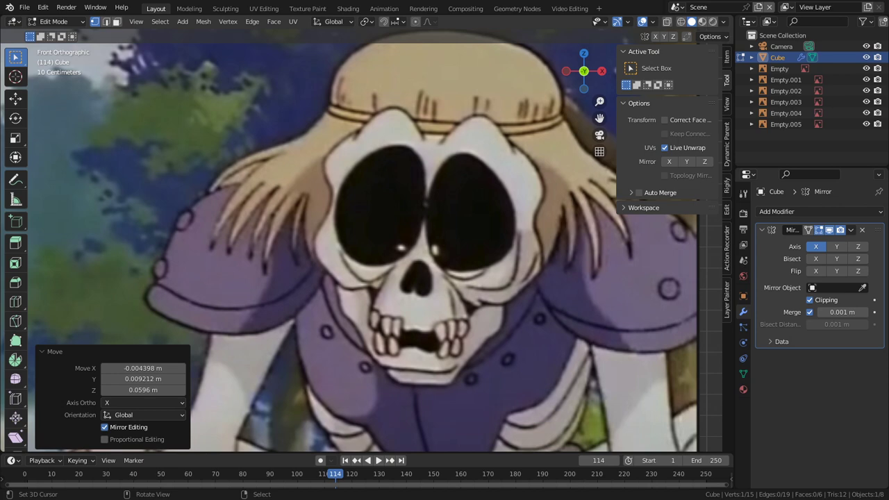
middle_click_drag(389, 243, 454, 269, "shift")
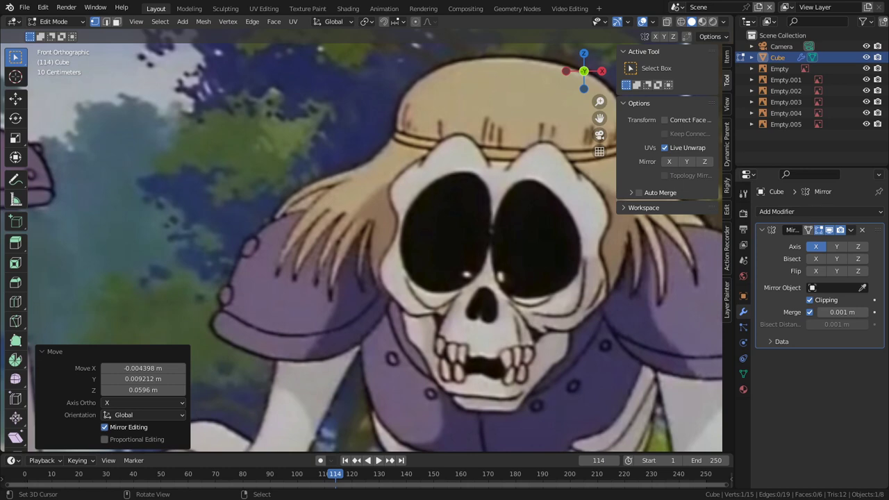
scroll(367, 241, "down", 1)
middle_click_drag(277, 229, 589, 328, "shift")
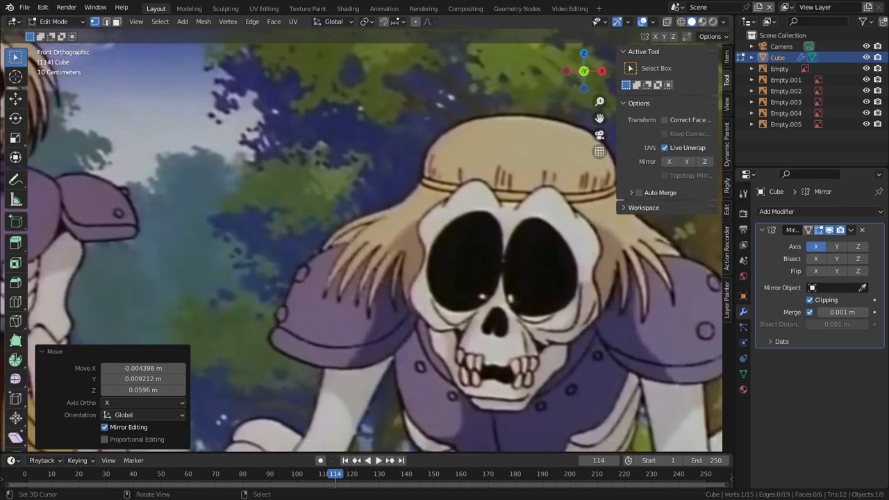
middle_click_drag(333, 278, 549, 123, "shift")
scroll(366, 241, "down", 3)
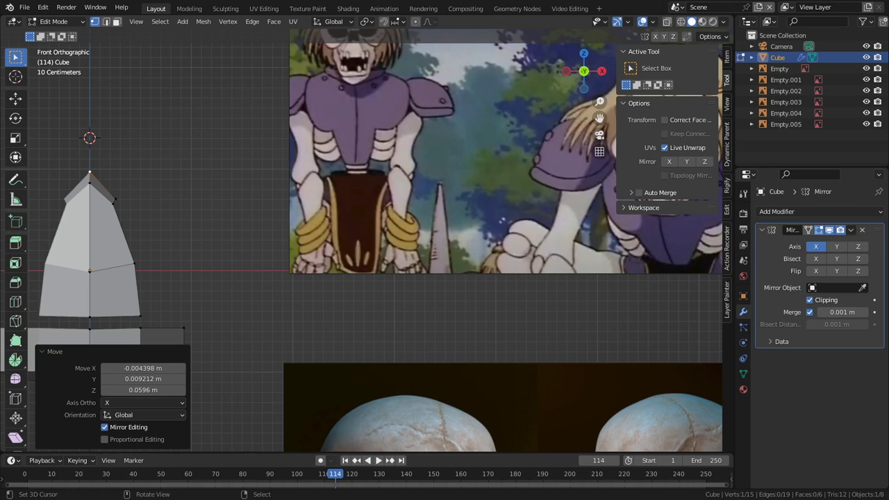
middle_click_drag(291, 167, 446, 314, "shift")
scroll(367, 241, "up", 1)
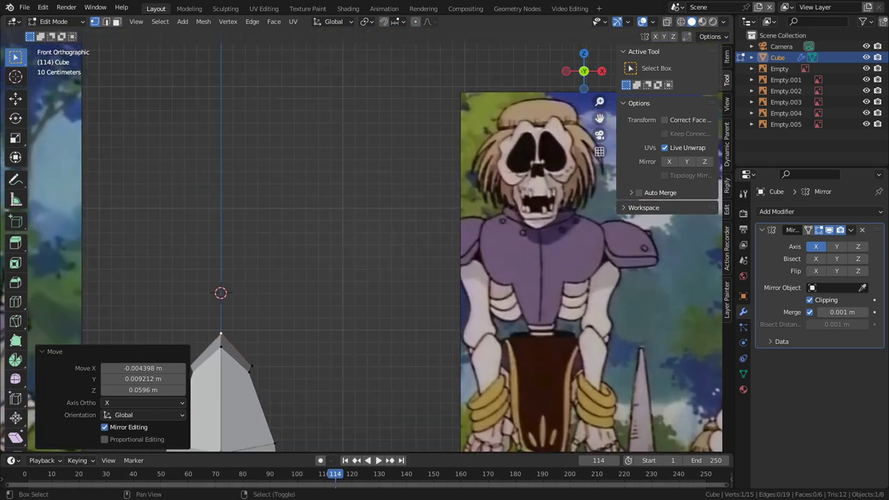
- Raise the peak center vertex of the upper face about 0.28 m vertically
middle_click_drag(334, 277, 358, 226, "shift")
key("g")
key("z")
left_click(357, 192)
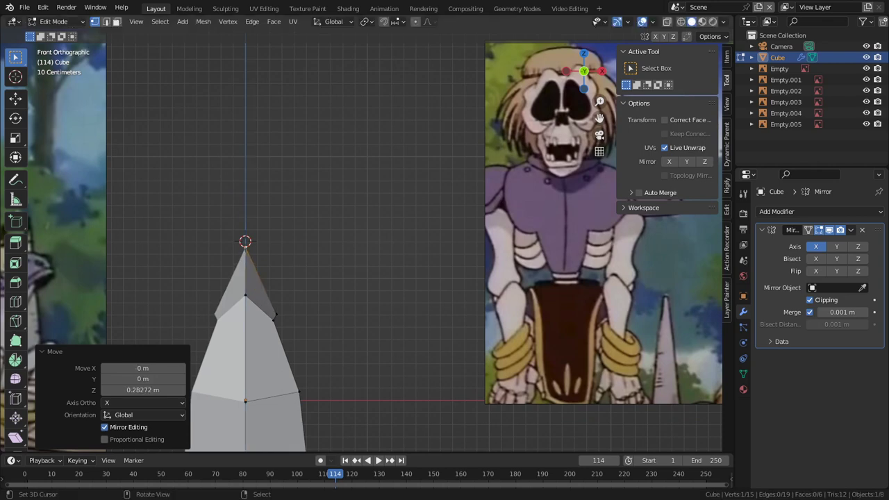
- Taper the jaw by nudging its inner top vertex and moving the lower inner and outer vertices inward about 0.09 m and 0.12 m
middle_click_drag(305, 305, 387, 167, "shift")
left_click(388, 330)
key("g")
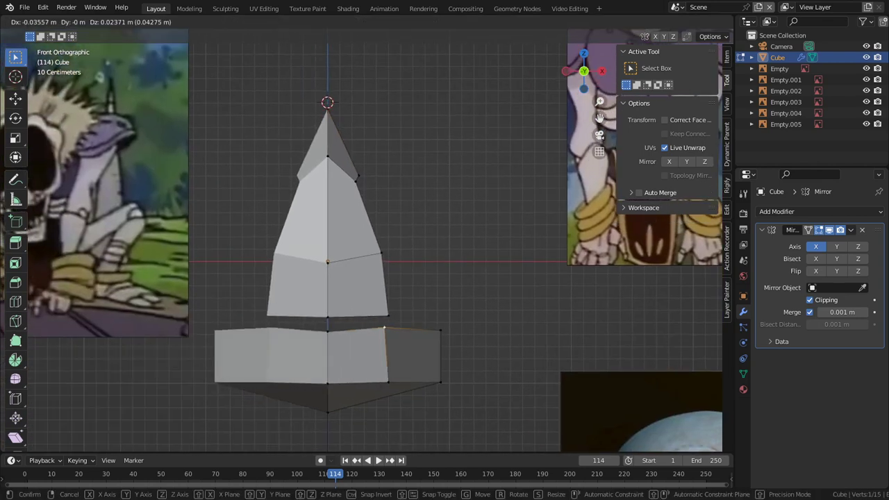
left_click(386, 329)
right_click(388, 382)
key("g")
left_click(377, 383)
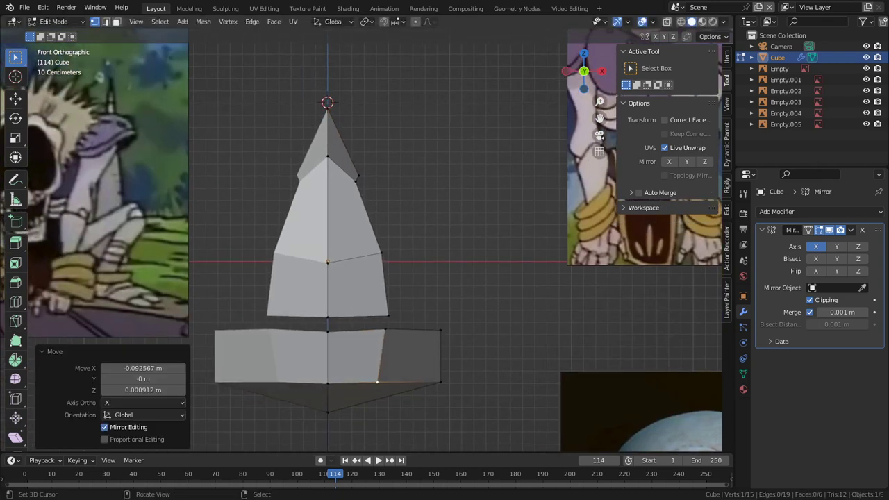
left_click(441, 381)
key("g")
key("Return")
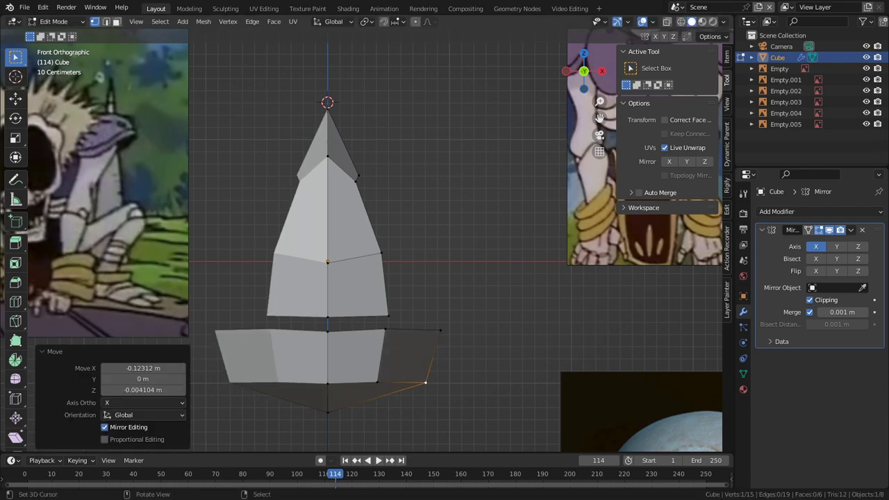
- Move the jaw's rear outer edge forward and nudge the outer side edge of the face above the mouth gap
middle_click_drag(425, 382, 278, 368)
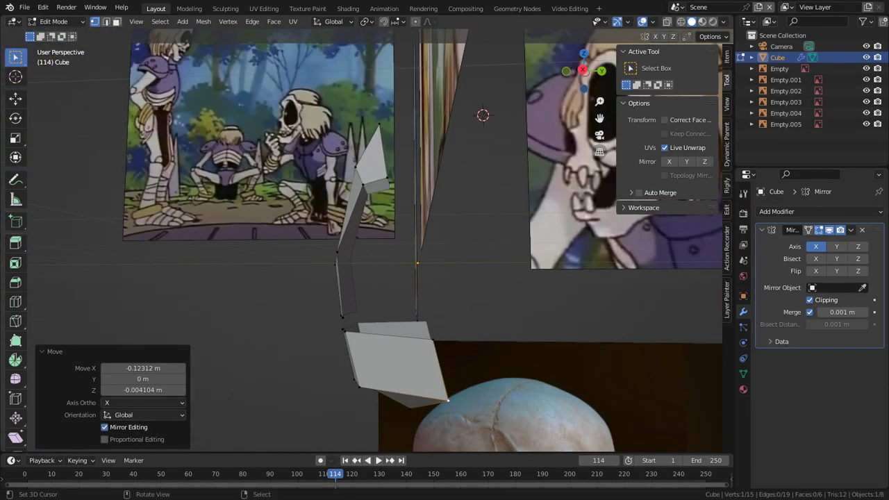
key("2")
right_click(444, 370)
middle_click_drag(444, 370, 469, 366)
key("g")
left_click(416, 371)
mouse_move(416, 372)
middle_mouse_down()
mouse_move(484, 367)
mouse_move(427, 374)
middle_mouse_up()
right_click(355, 290)
key("g")
left_click(360, 289)
middle_click_drag(360, 289, 414, 314)
key("g")
left_click(372, 348)
key("ctrl+z")
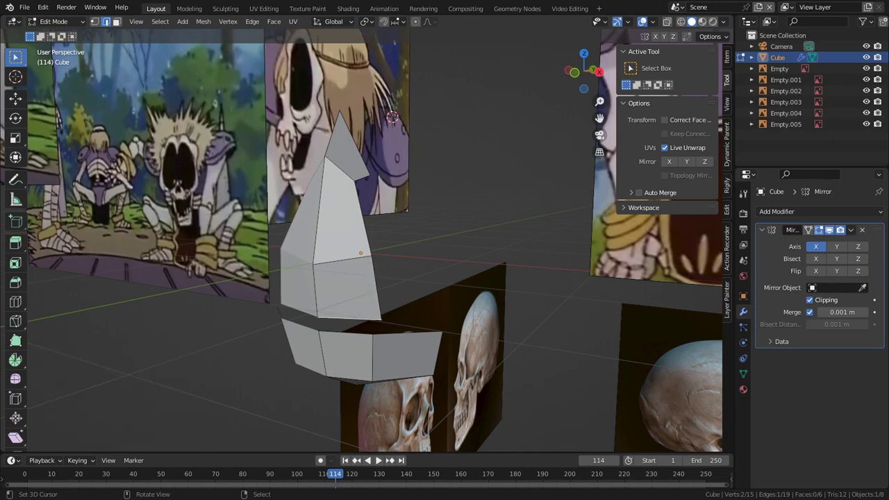
- Raise the bottom edge of the upper face about 0.19 m and shift it about 0.02 m forward in the side view
key("KP_3")
key("g")
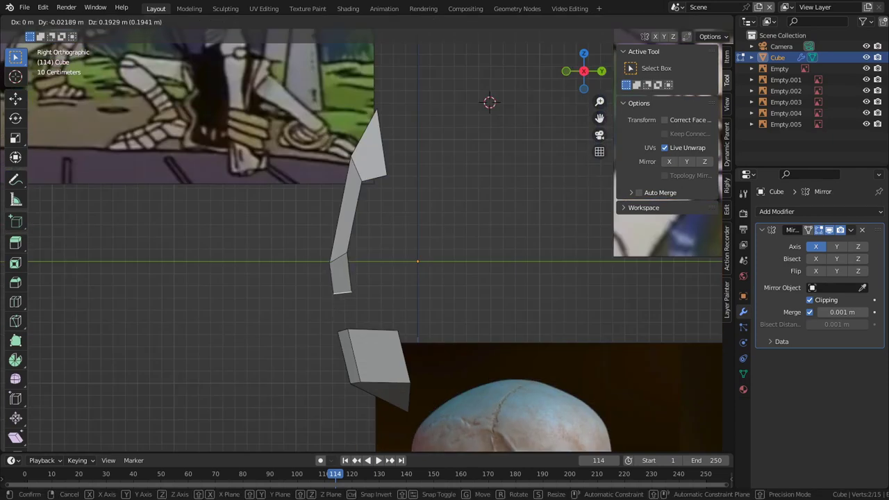
left_click(342, 292)
middle_click_drag(342, 292, 334, 334, "shift")
middle_click_drag(348, 167, 477, 430, "shift")
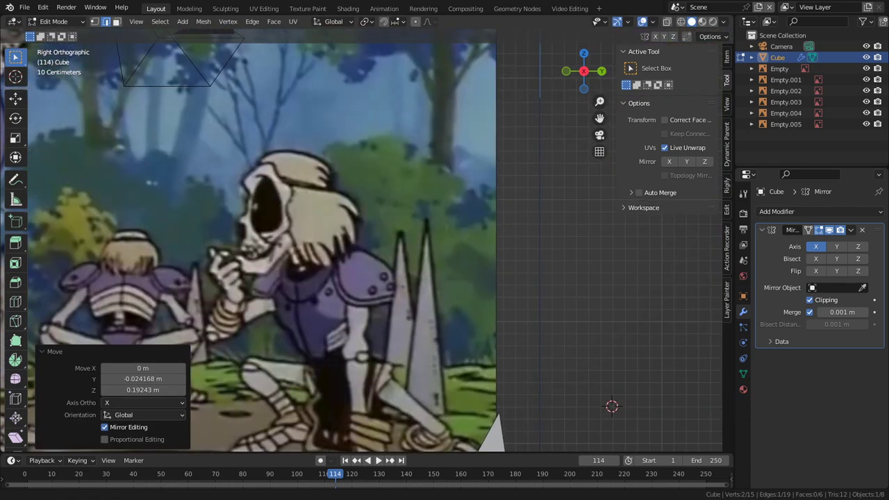
middle_click_drag(434, 374, 410, 203, "shift")
key("1")
key("g")
key("Escape")
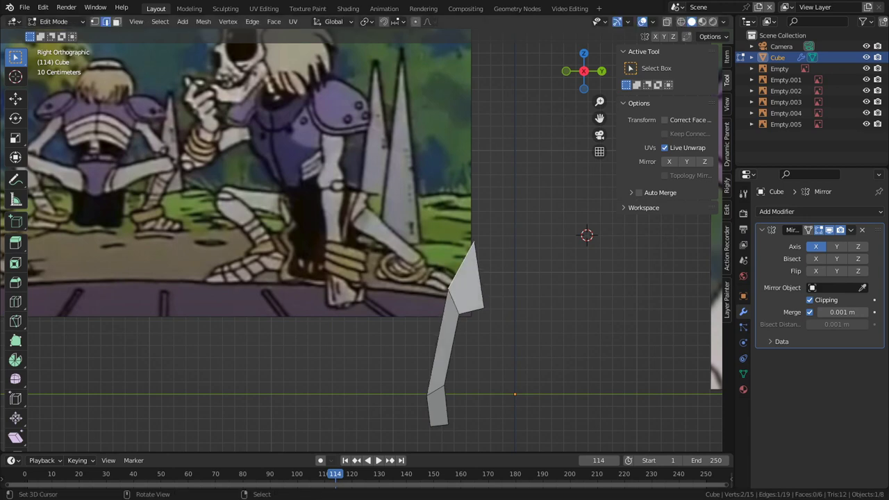
- Lower the front vertex below the peak, and move the vertex behind it about 0.11 m down and 0.05 m back
key("1")
right_click_drag(448, 288, 447, 302)
key("g")
left_click(446, 327)
left_click(458, 315)
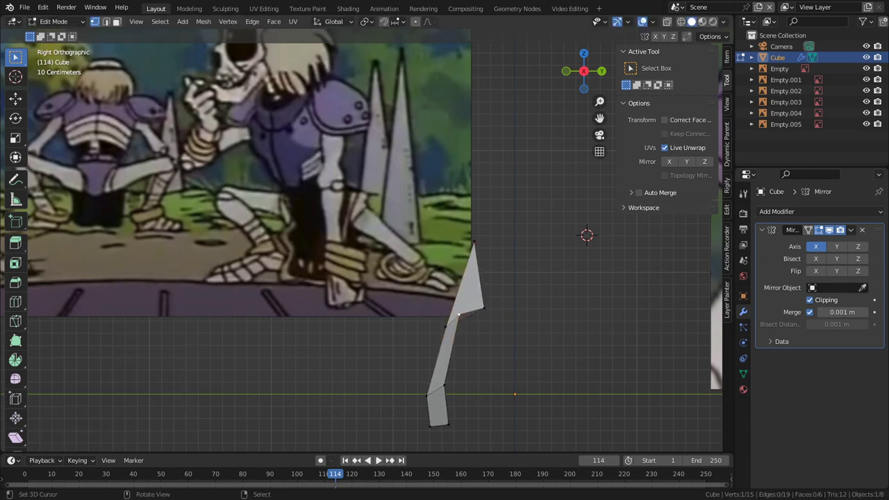
key("g")
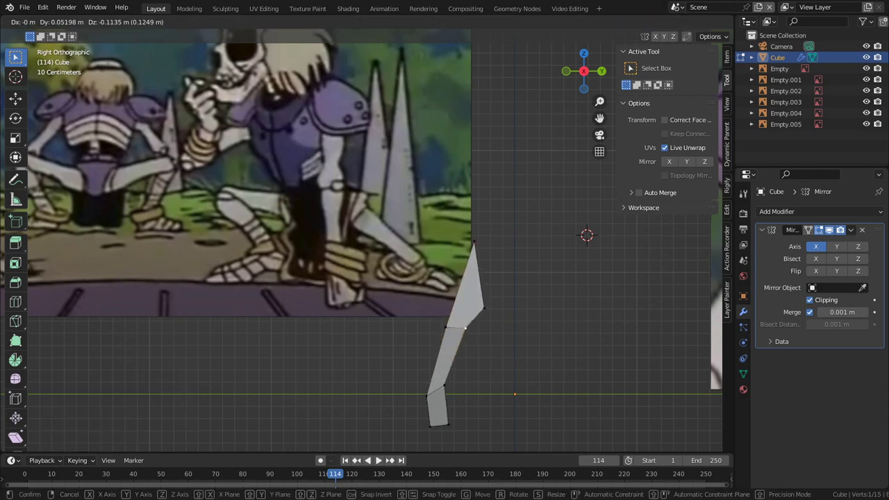
left_click(465, 327)
- Extrude the outer side edge of the face strip above the mouth gap outward toward the cheek
middle_click_drag(465, 328, 301, 115, "shift")
scroll(400, 236, "down", 2)
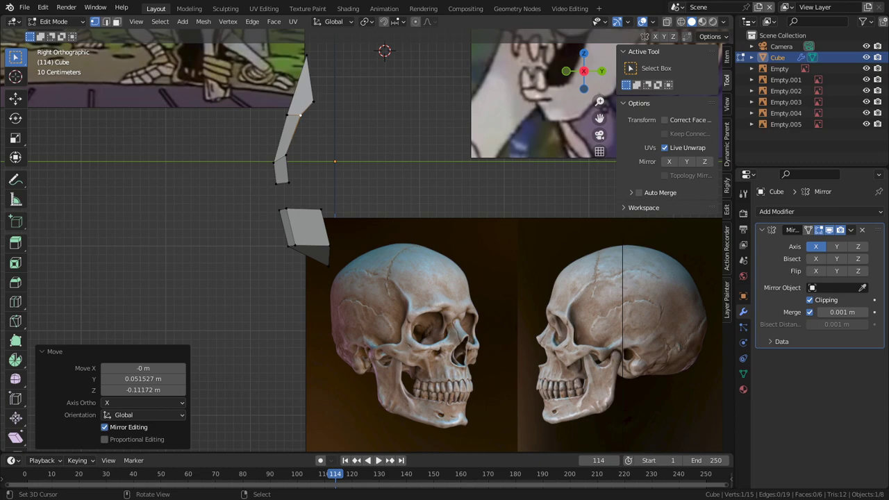
middle_click_drag(306, 119, 368, 148, "shift")
key("2")
right_click(327, 239)
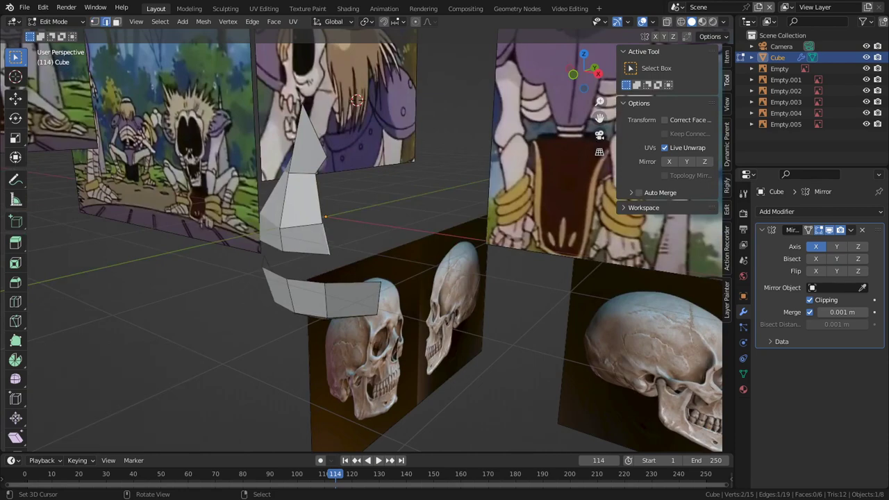
middle_click_drag(326, 239, 319, 271)
key("e")
left_click(378, 266)
- Fill a cheek face above the extruded strip and move its upper corner about 0.10 m inward, 0.19 m forward and 0.13 m down
key("1")
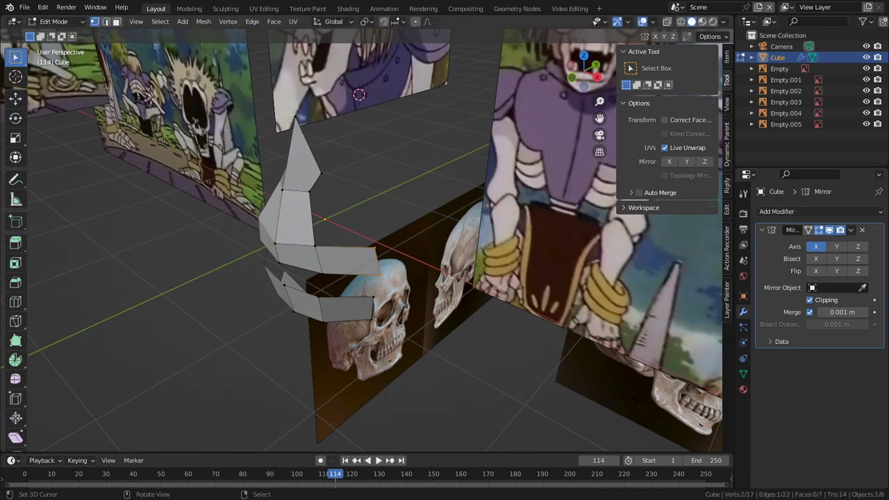
key("f")
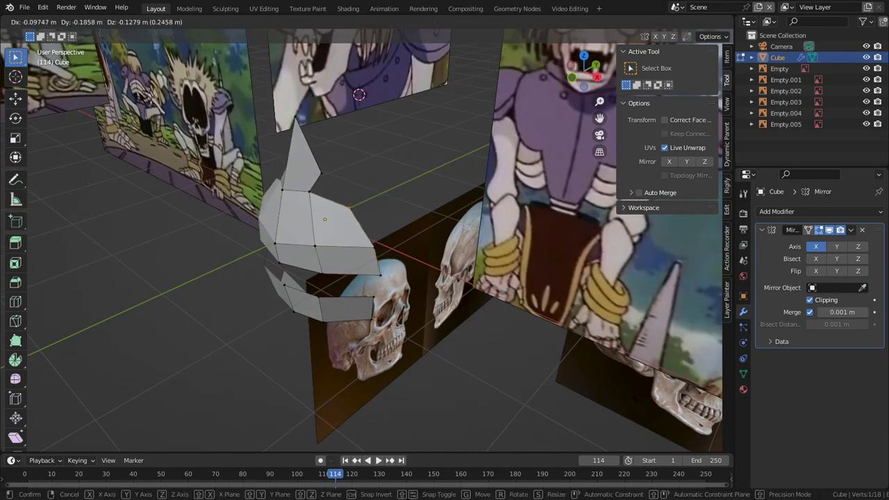
left_click(313, 248)
middle_click_drag(312, 248, 389, 243)
- Refine the position of the cheek's upper outer vertex from the front and in perspective, ending with a shift of about 0.04 m outward
key("KP_1")
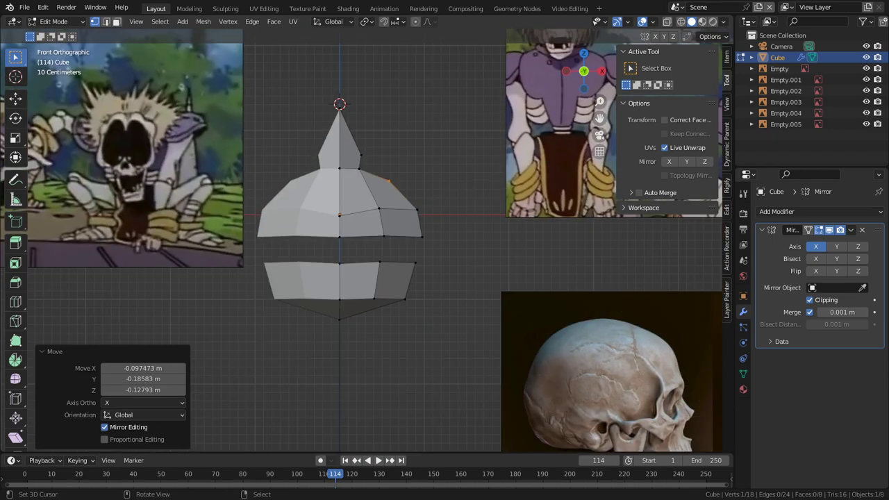
middle_click_drag(389, 184, 243, 284, "shift")
scroll(337, 304, "up", 1)
key("g")
left_click(350, 252)
key("g")
left_click(294, 251)
middle_click_drag(295, 251, 458, 250)
key("g")
key("Return")
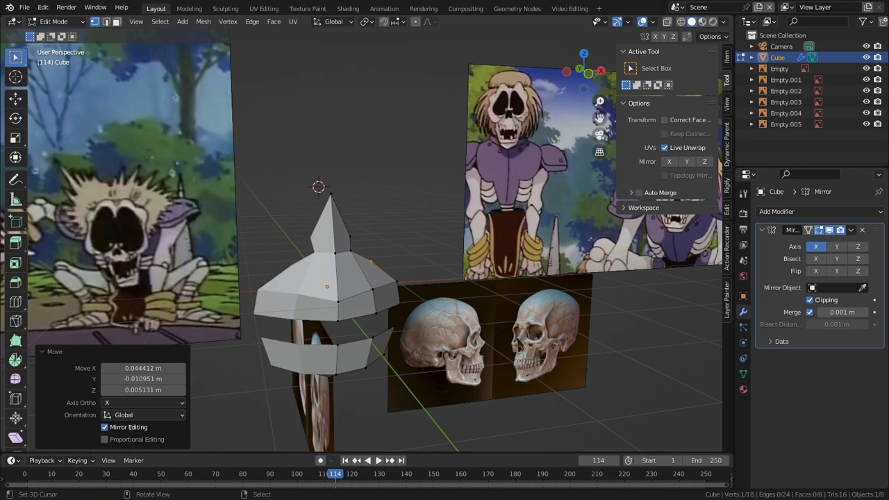
- Duplicate the peak vertex about 0.48 m above the nose and extrude the copy upward into a vertical center edge
right_click(331, 193)
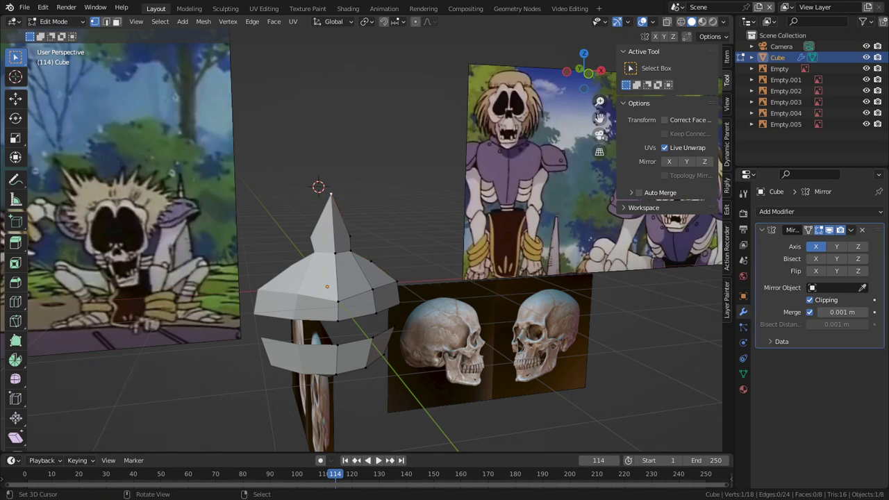
key("KP_1")
scroll(328, 177, "up", 2)
middle_click_drag(328, 177, 328, 270, "shift")
key("shift+d")
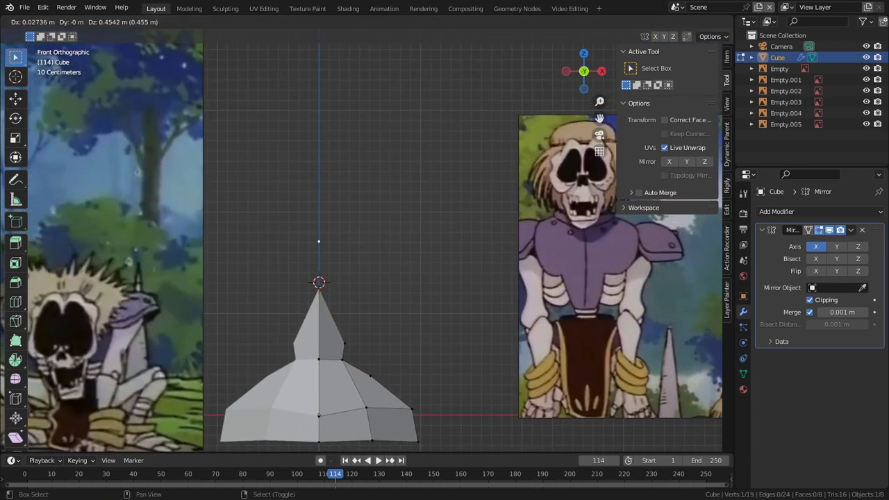
left_click(322, 237)
middle_click_drag(322, 237, 293, 188, "shift")
key("e")
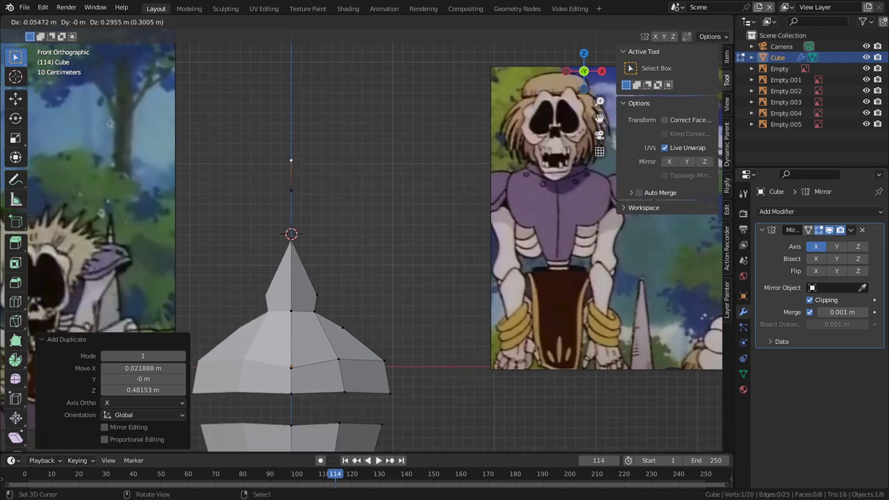
key("Return")
right_click(292, 191)
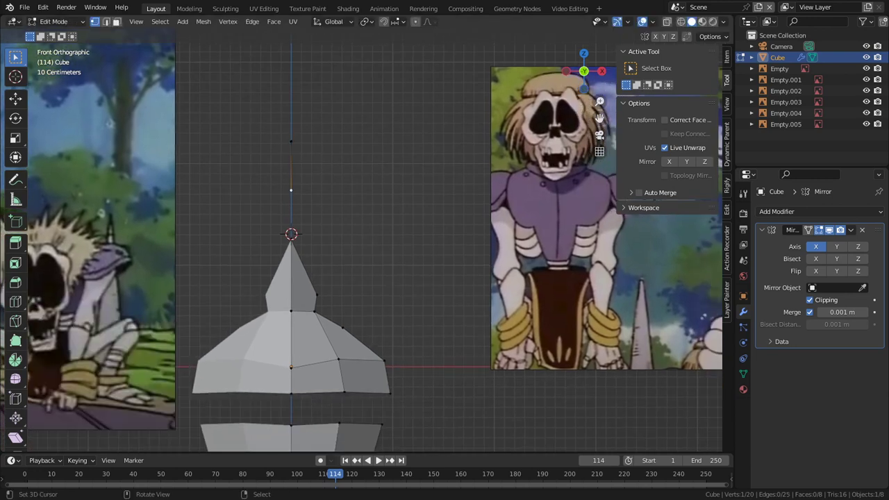
key("2")
right_click(291, 172)
key("e")
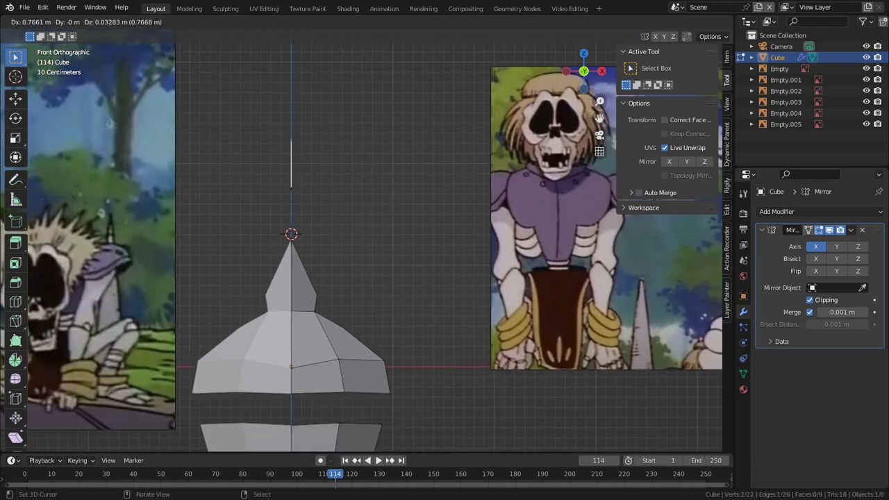
key("Escape")
key("ctrl+z")
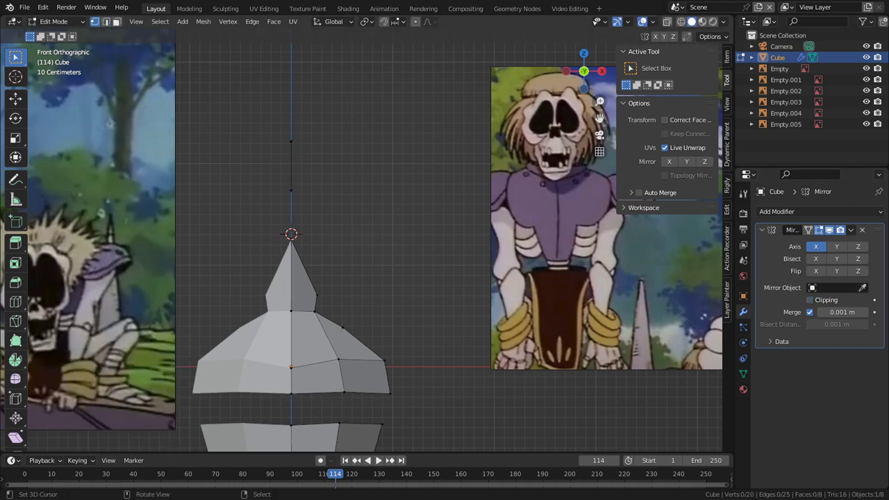
key("2")
right_click(291, 167)
key("g")
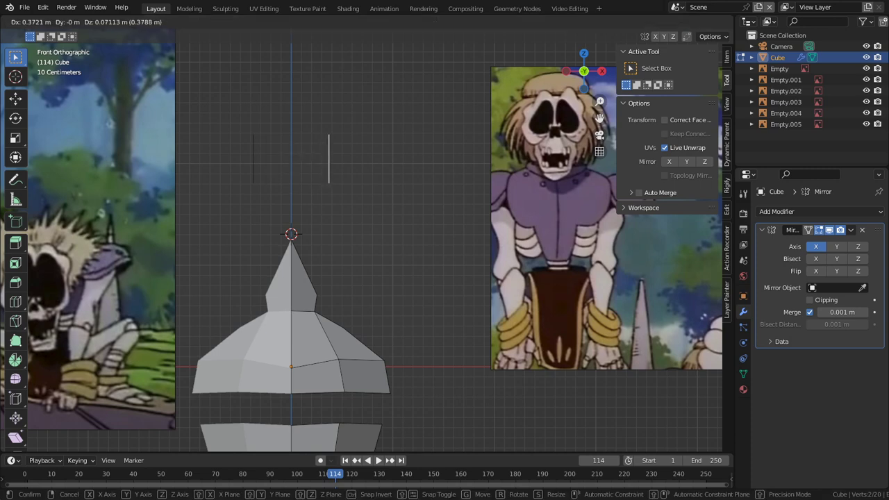
key("Escape")
- Extrude the upper vertex of the center edge about 0.42 m outward and fill a triangular face down to the lower vertex
key("1")
right_click(291, 142)
key("e")
left_click(334, 145)
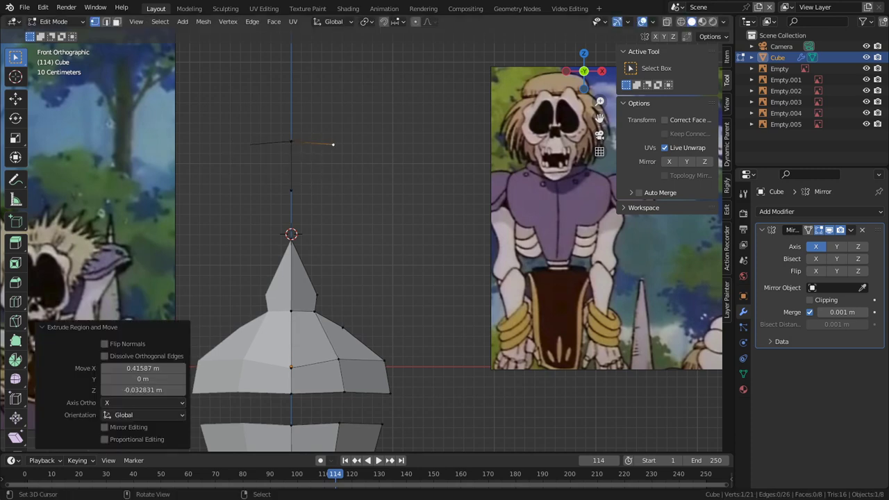
right_click(291, 190, "shift")
left_click(291, 141, "shift")
key("f")
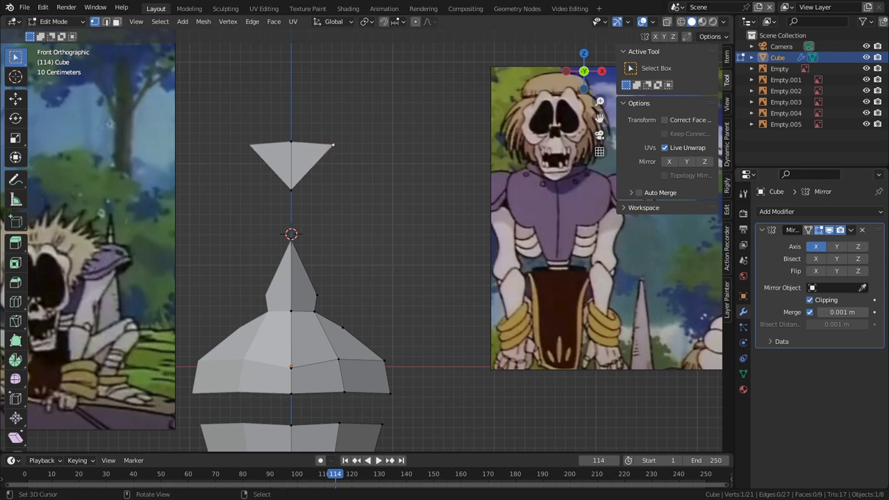
- Pull the triangle's outer corner inward and extrude its top edge upward about 0.27 m
key("g")
left_click(319, 141)
key("2")
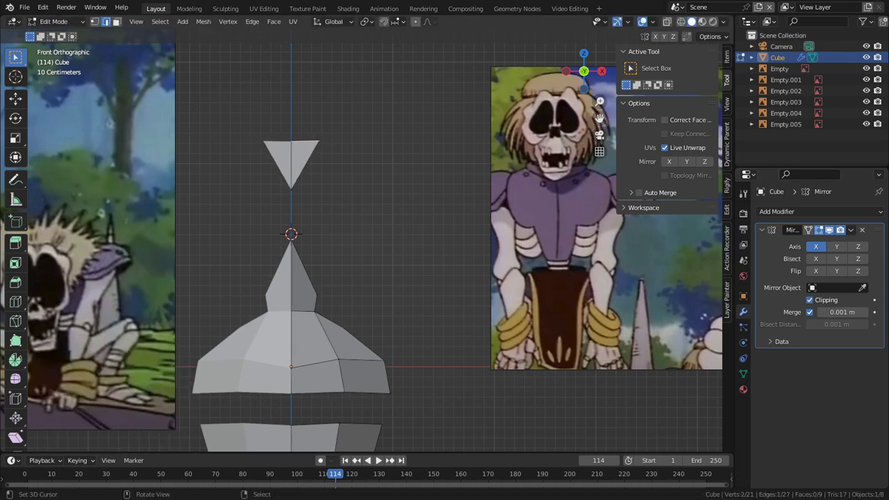
key("e")
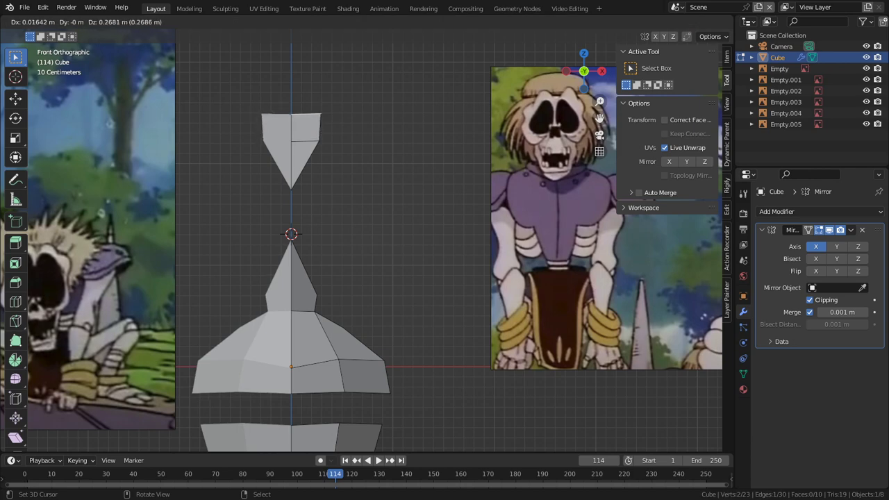
left_click(321, 111)
- Widen the forehead piece by nudging its top corner outward and moving its side edge outward about 0.14 m, plus another 0.08 m
key("1")
right_click(320, 111)
key("g")
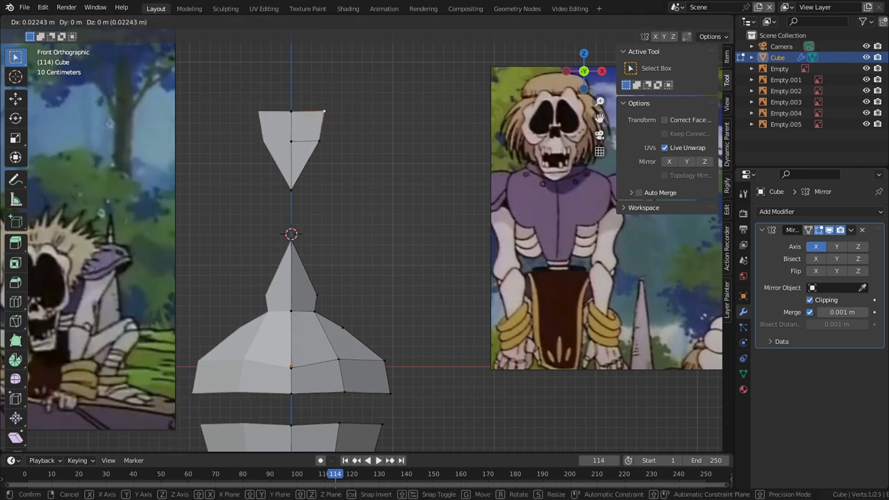
left_click(325, 108)
key("2")
right_click(322, 125)
key("g")
left_click(338, 130)
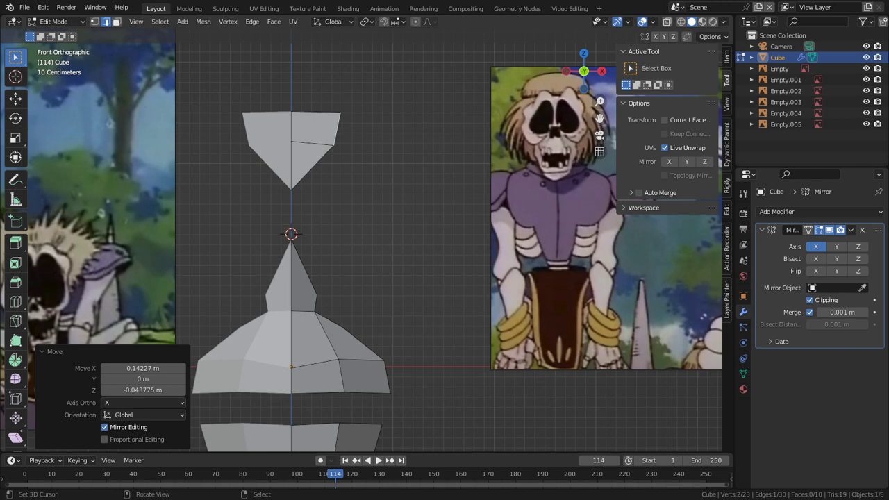
key("g")
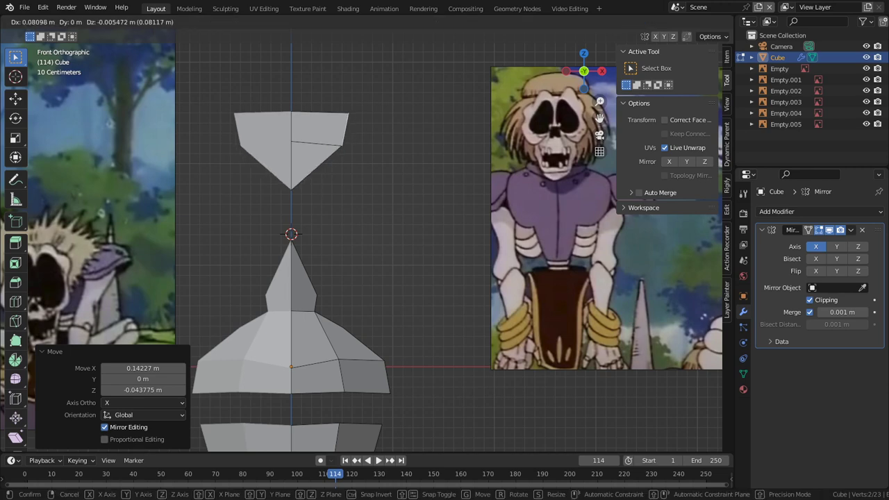
key("Return")
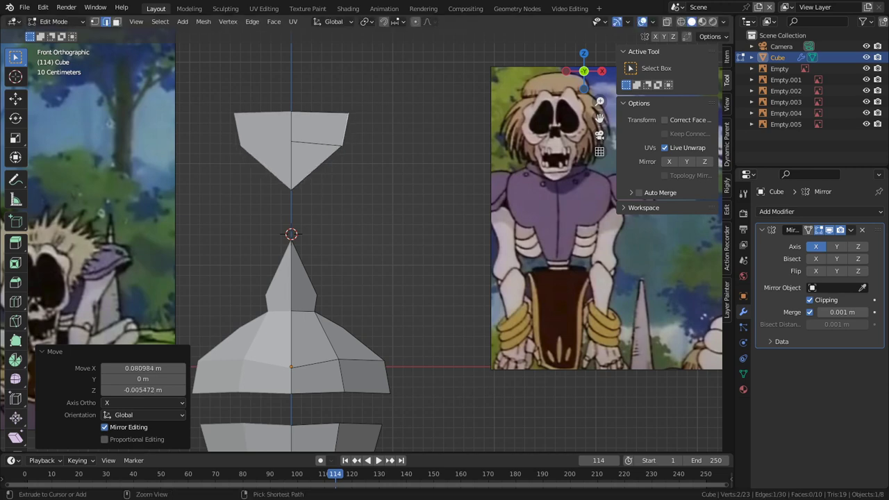
- Extrude the forehead's side edge outward and down in two segments around the eye socket, and add one loop cut across the lower segment
left_click(409, 165, "ctrl")
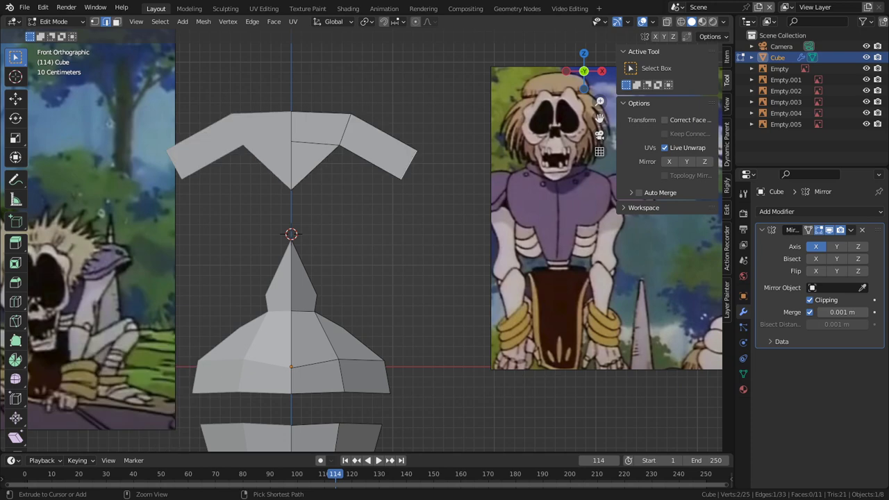
right_click(406, 264, "ctrl")
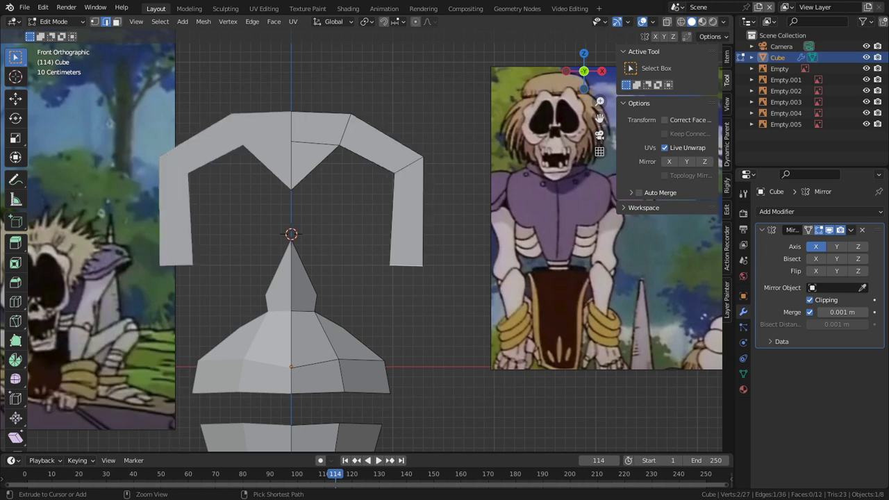
key("ctrl+r")
left_click(406, 215)
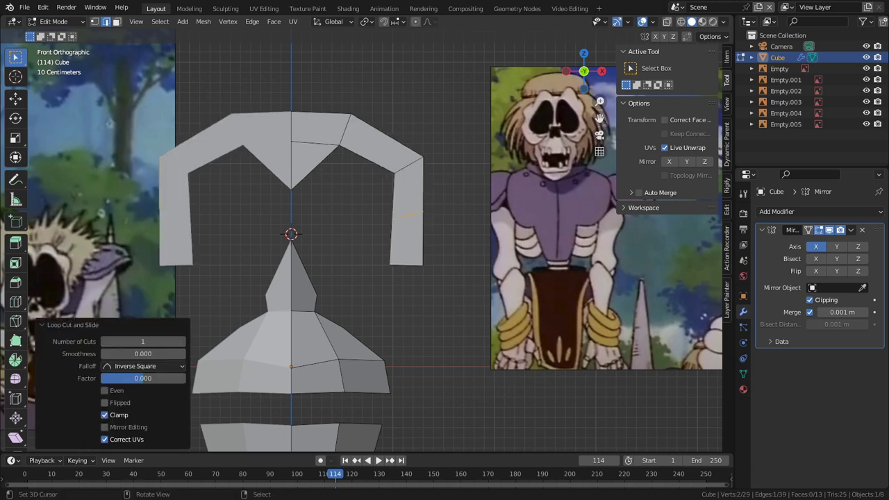
- Bow the socket's side loop outward, extrude the lower end edge inward beneath the eye, and fill the gap to close the ring
left_click(422, 215)
right_click(406, 265)
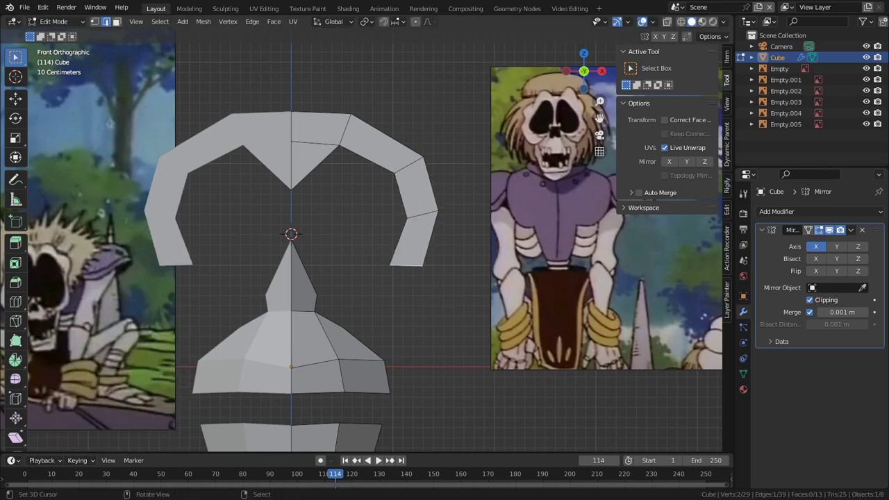
right_click(372, 295, "ctrl")
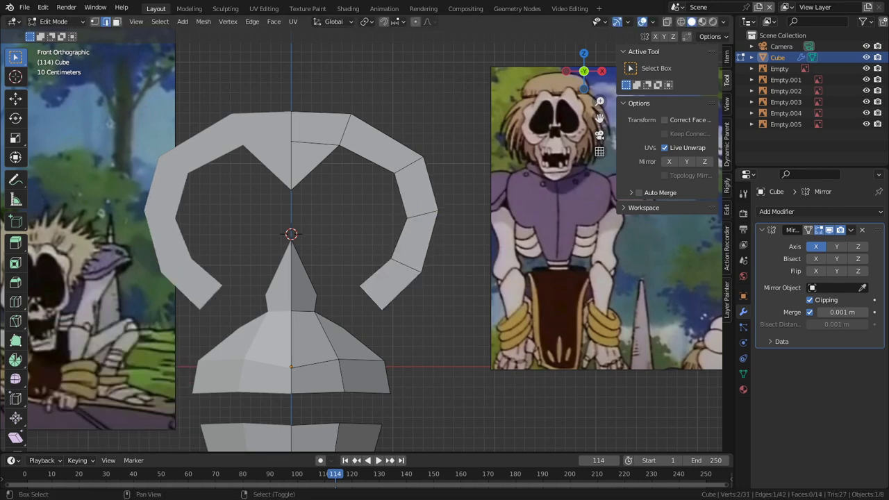
key("f")
- Fill the eye socket opening with a face and inset it about 0.34 m with a depth of about -0.48 m
middle_click_drag(333, 299, 273, 300)
scroll(240, 303, "down", 2)
scroll(344, 305, "down", 1)
middle_click_drag(500, 98, 479, 103)
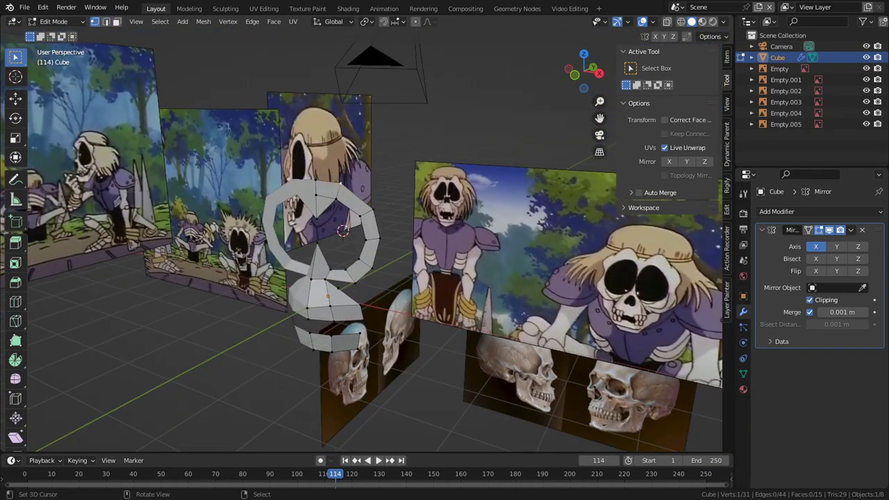
key("2")
scroll(361, 247, "up", 3)
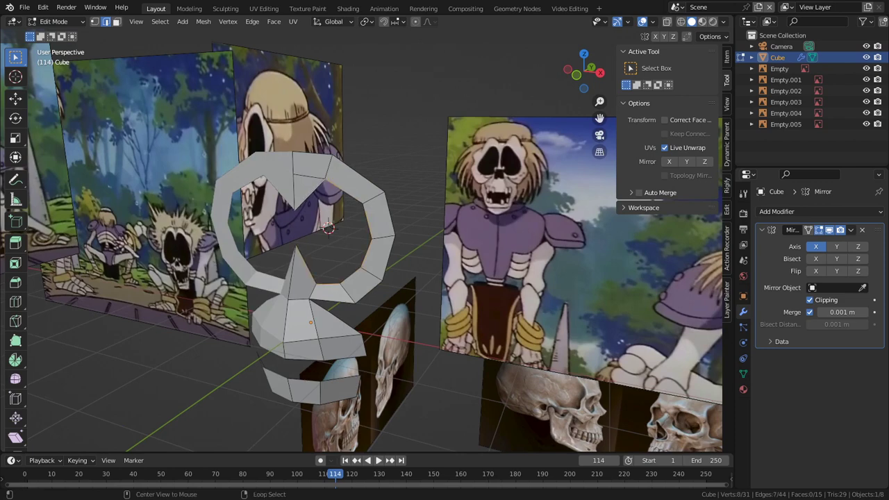
middle_click_drag(312, 198, 368, 201)
scroll(368, 201, "up", 3)
key("f")
key("i")
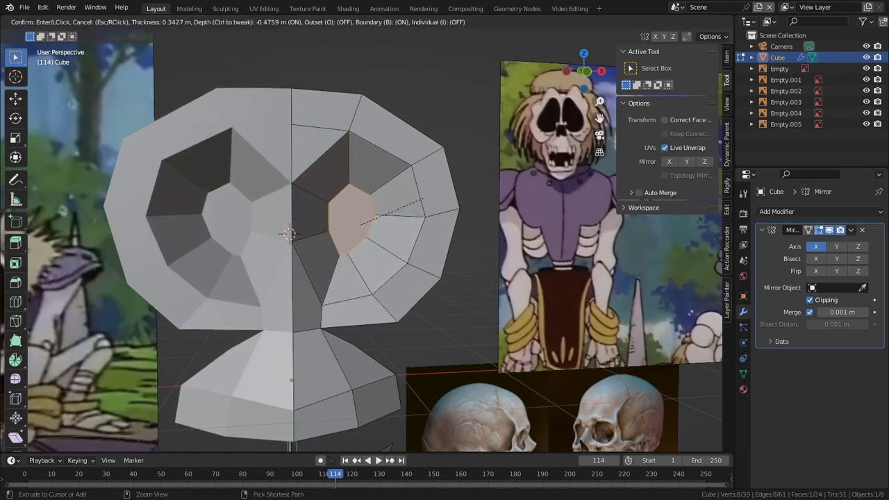
key("Return")
- Pull the socket ring's outermost vertex about 1.4 m backward and slightly down in side view with smooth proportional editing
middle_click_drag(354, 215, 285, 236)
key("3")
key("2")
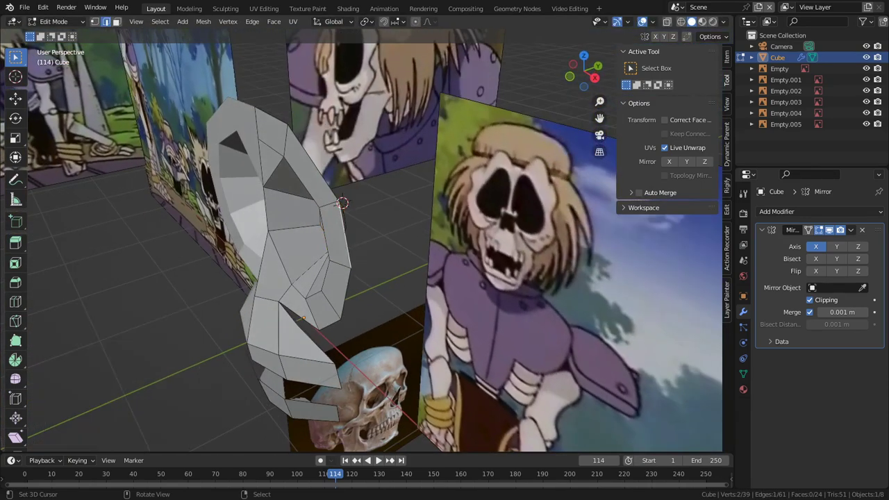
key("KP_3")
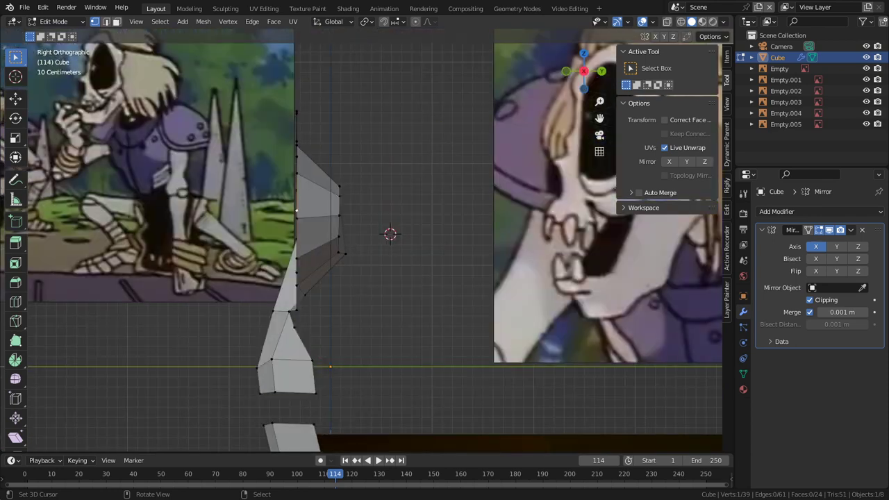
key("g")
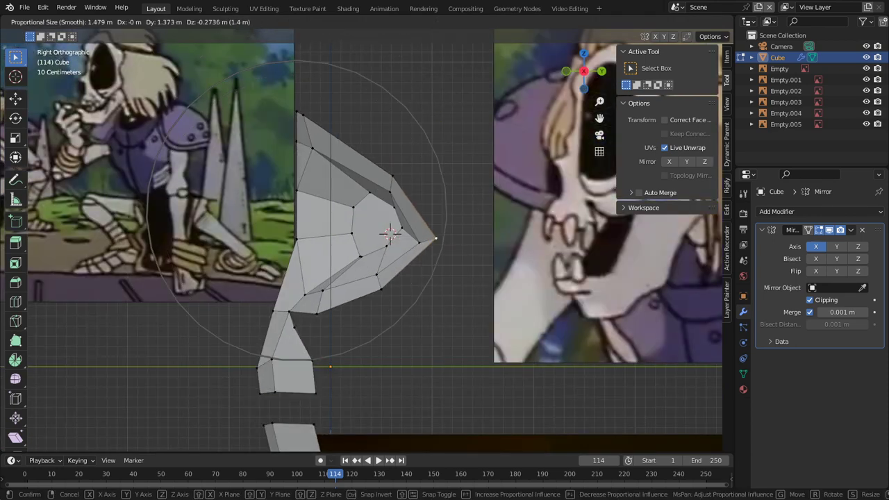
left_click(443, 237)
- Move the upper rim vertex about 0.36 m backward and the top forehead vertex about 0.03 m backward with proportional editing
right_click(313, 148)
key("g")
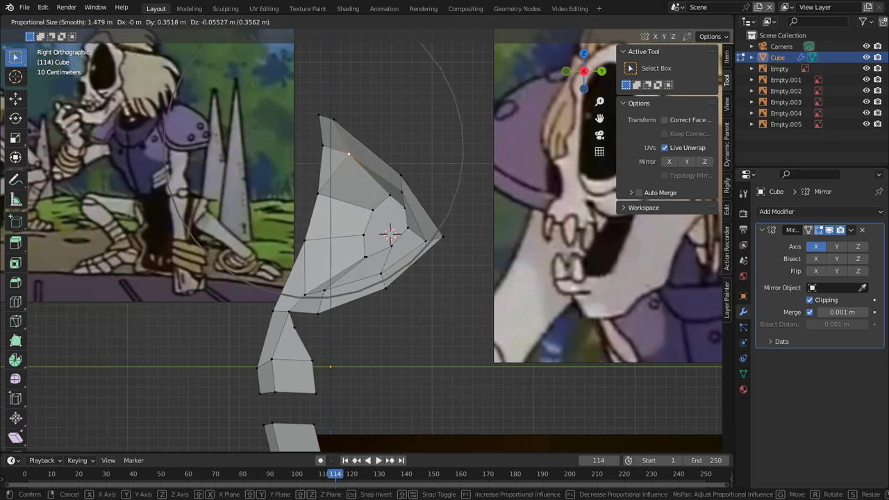
left_click(348, 155)
right_click(318, 116)
key("g")
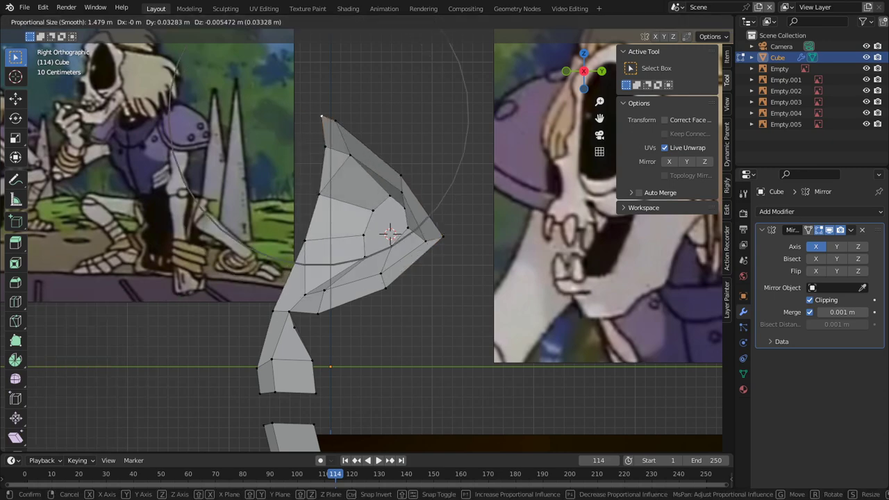
key("Return")
- Move the outer socket rim vertex about 0.31 m outward, 0.49 m forward and 0.14 m up with proportional size 0.918
middle_click_drag(309, 240, 401, 243)
scroll(421, 239, "down", 2)
right_click(404, 232)
scroll(368, 281, "up", 3)
right_click(409, 178)
middle_click_drag(409, 178, 291, 195)
key("g")
key("Return")
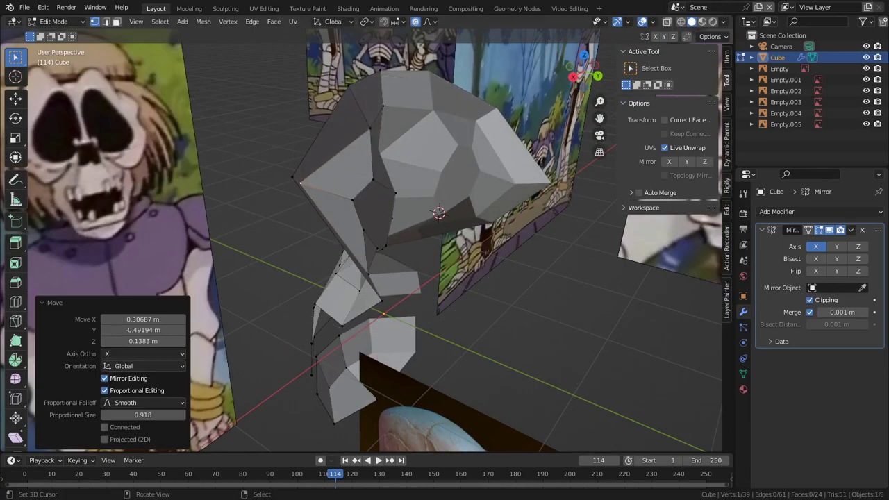
- Refine the rim further and shift the central brow vertex about 0.09 m forward and 0.02 m up with proportional editing
key("g")
key("Return")
middle_click_drag(439, 212, 406, 149)
key("g")
key("Return")
- Examine the eye sockets, nose and cheekbones of the human skull references and compare them with the mesh's side profile
scroll(407, 149, "down", 2)
middle_click(550, 411, "alt")
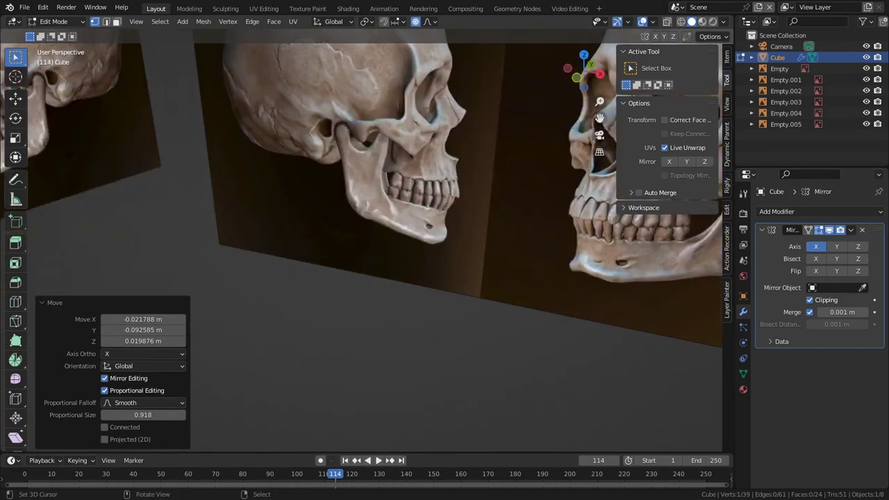
scroll(550, 411, "down", 2)
middle_click_drag(550, 411, 440, 465, "shift")
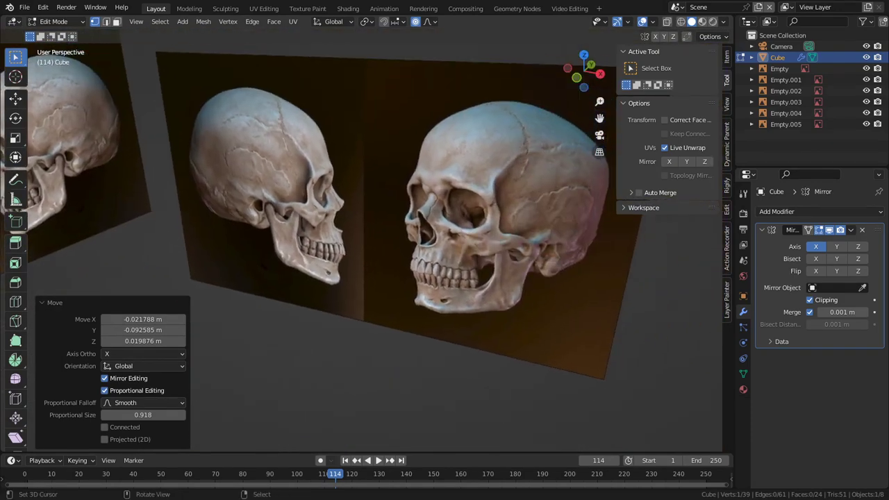
scroll(366, 240, "down", 3)
middle_click(142, 146, "alt")
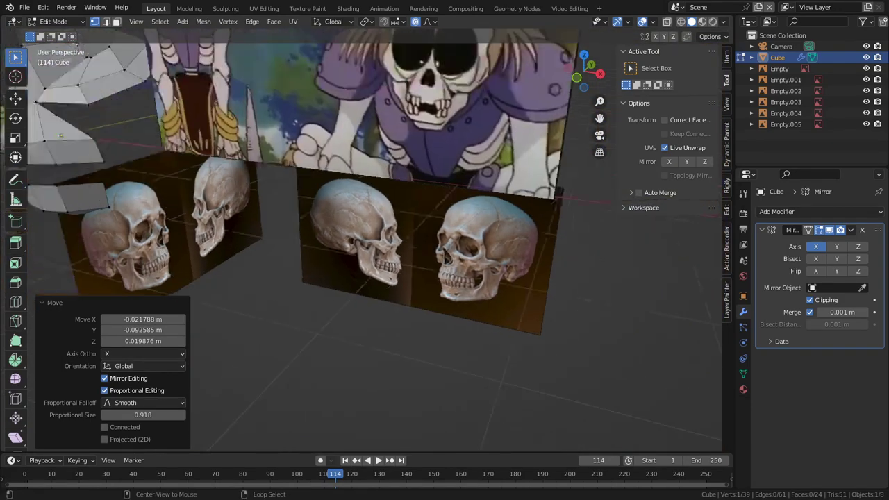
scroll(367, 241, "up", 3)
key("KP_3")
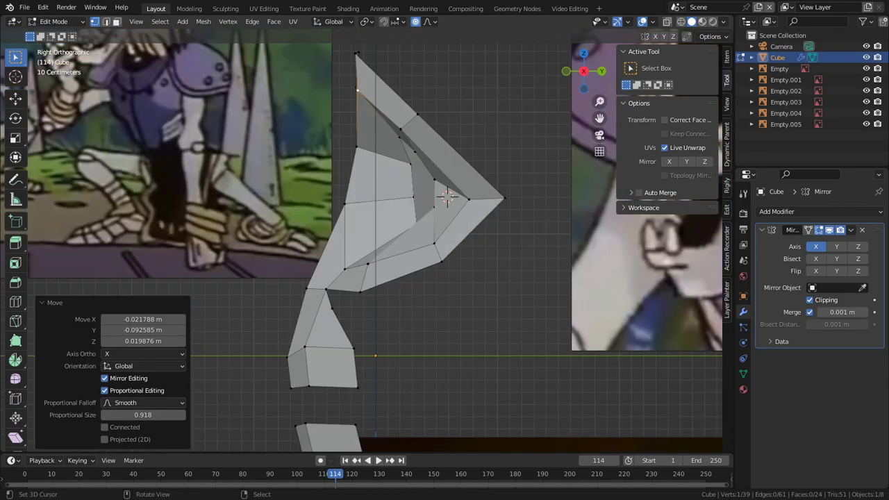
key("ctrl+z")
key("ctrl+z")
key("ctrl+z")
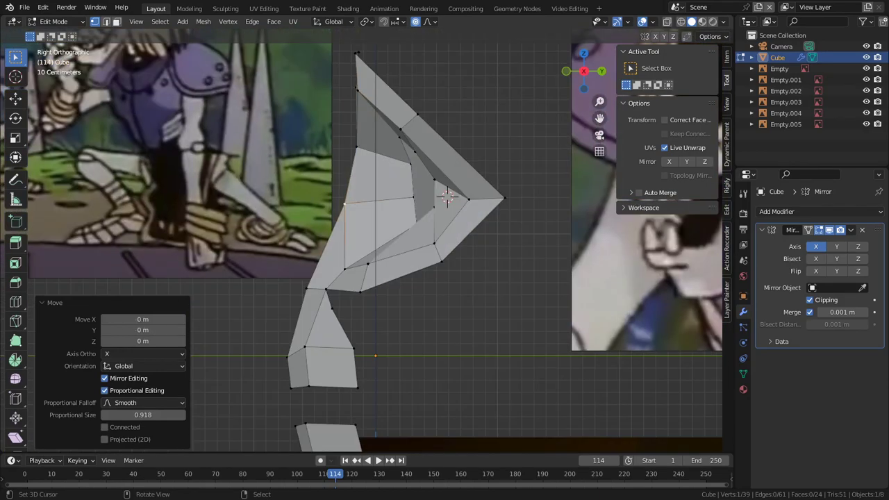
- Extrude the inner edge of the socket's back face to the mirror line to form a bridge between the eye sockets
middle_click_drag(366, 240, 394, 242)
key("x")
key("e")
left_click(429, 243)
middle_click_drag(348, 181, 437, 194)
right_click(363, 162)
right_click(368, 172, "shift")
- Delete the inner socket faces around and below the bridge to open the nasal cavity
middle_click_drag(375, 202, 374, 224)
key("1")
key("2")
key("3")
right_click(374, 228)
key("x")
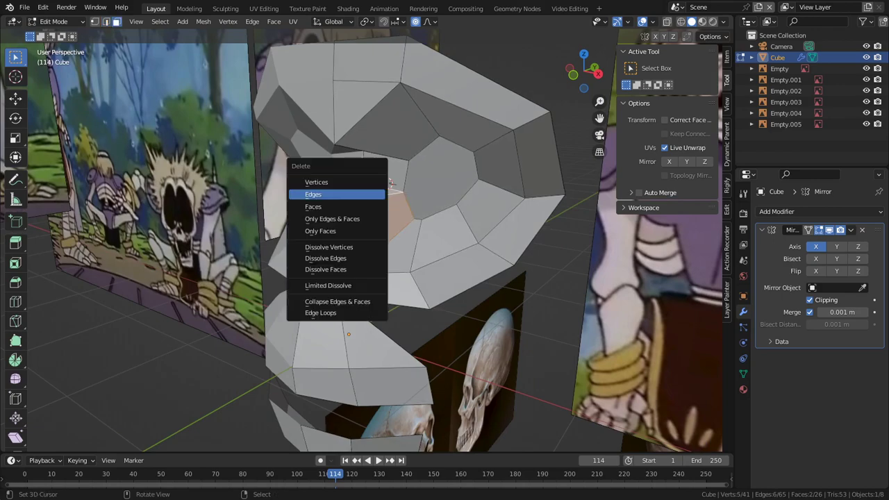
left_click(318, 202)
middle_click_drag(318, 202, 233, 188)
key("x")
left_click(437, 217)
key("x")
left_click(338, 194)
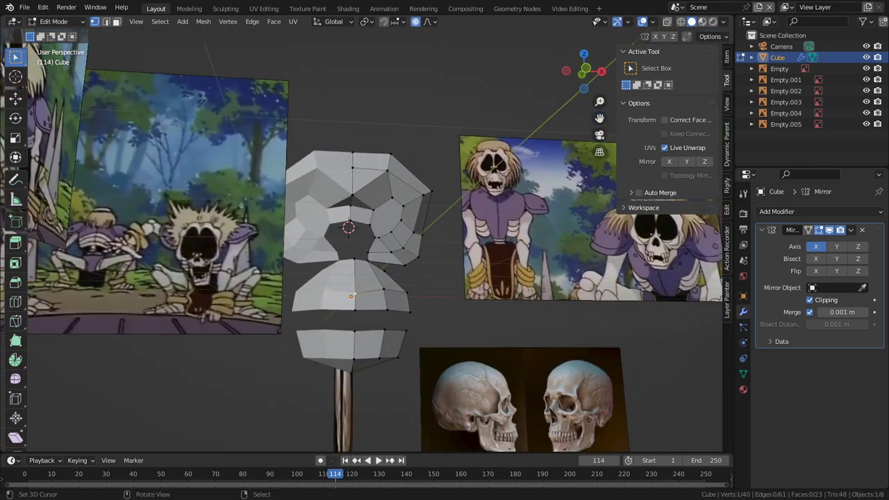
- Raise the central vertex of the upper jaw about 0.1 m in front view
key("KP_1")
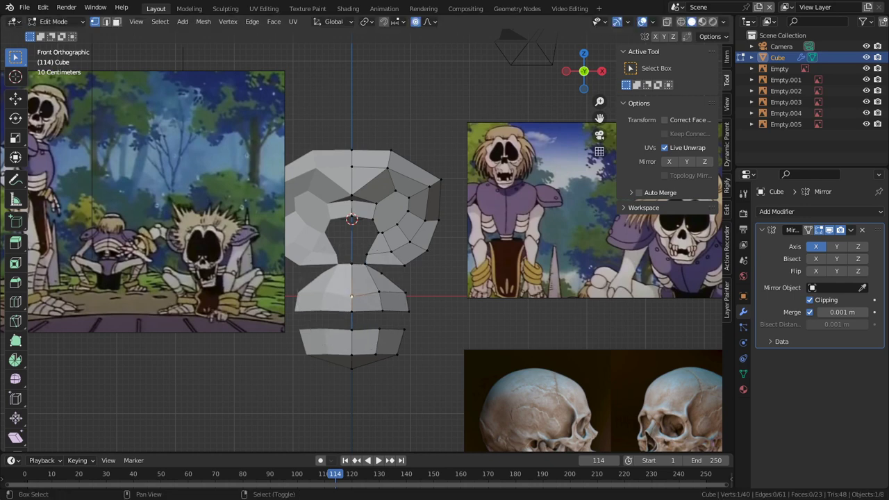
key("g")
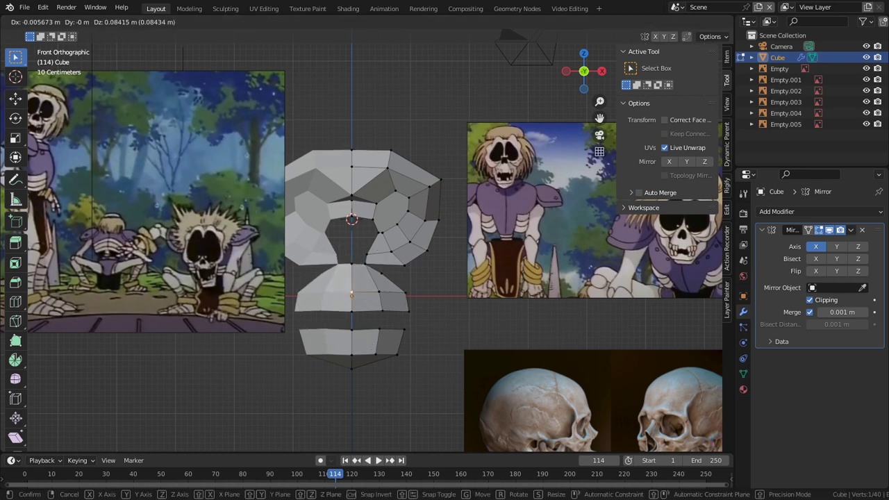
left_click(350, 290)
- Check the skull reference, and shift the socket's lower inner vertex about 0.06 m outward and 0.11 m down with proportional editing
middle_click(591, 417, "alt")
scroll(591, 417, "up", 3)
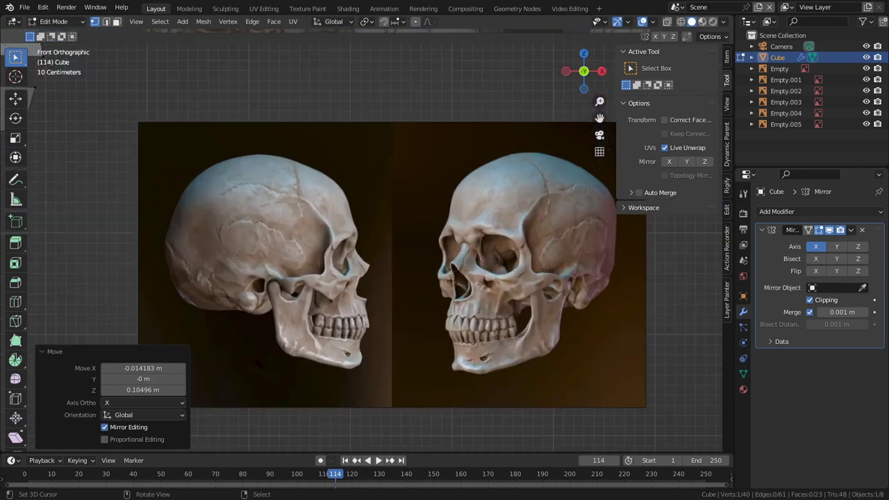
scroll(366, 241, "down", 2)
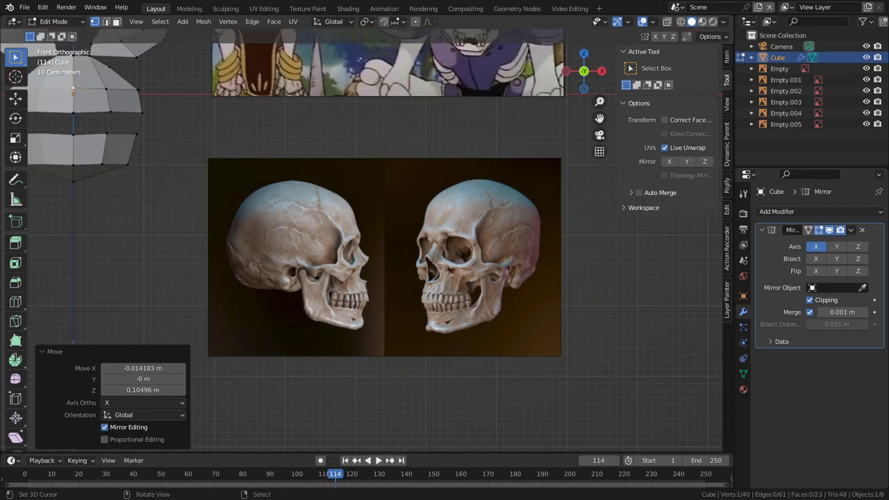
middle_click_drag(361, 236, 537, 361, "shift")
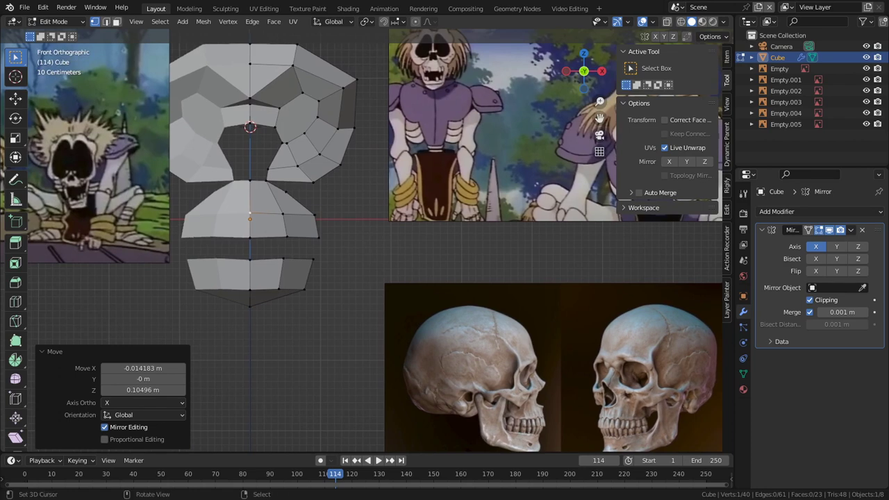
right_click(304, 133)
key("g")
right_click(305, 134)
key("o")
key("g")
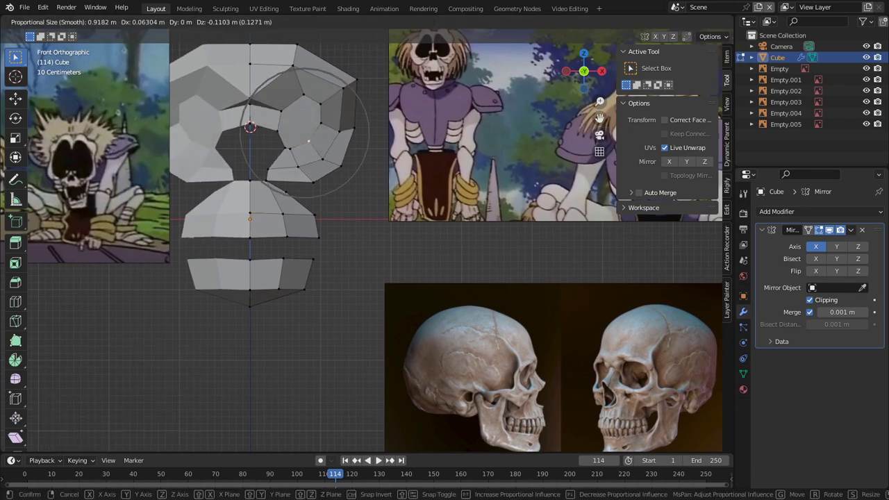
left_click(309, 144)
- Move the socket's lower outer inner-rim vertex about 0.36 m forward and 0.05 m down in side view with proportional editing
right_click(322, 160)
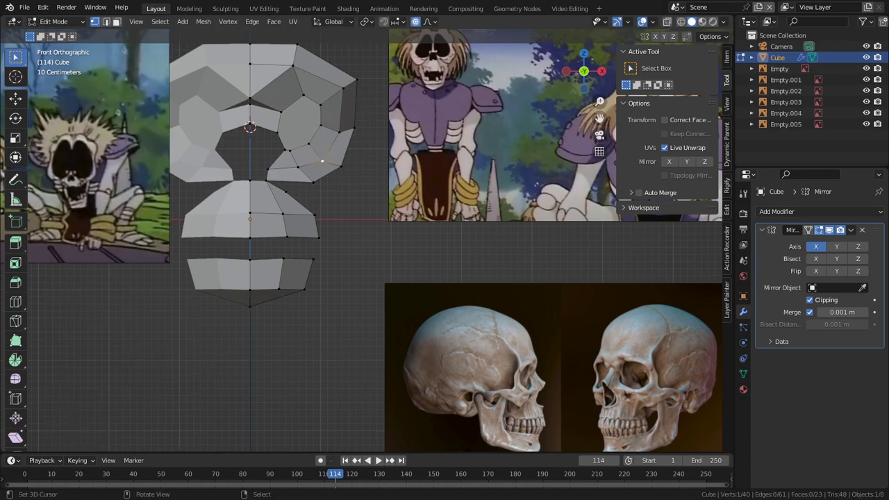
middle_click_drag(322, 160, 282, 161)
key("KP_3")
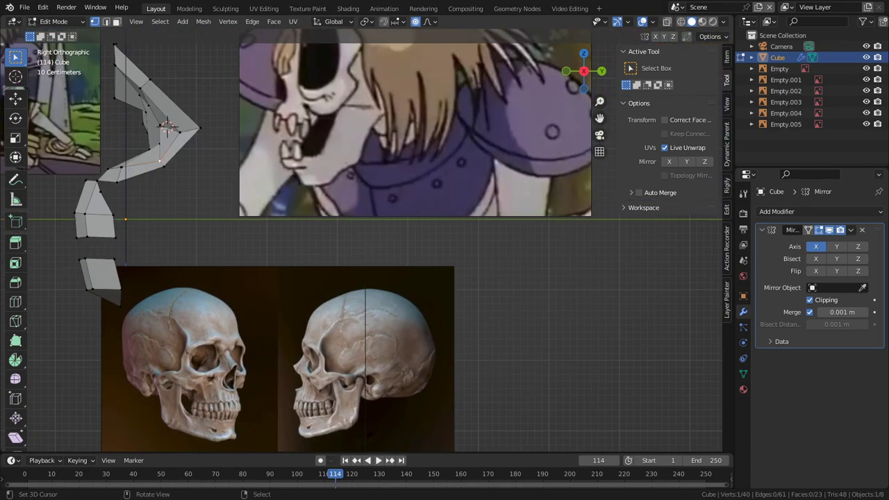
scroll(246, 166, "up", 1)
key("g")
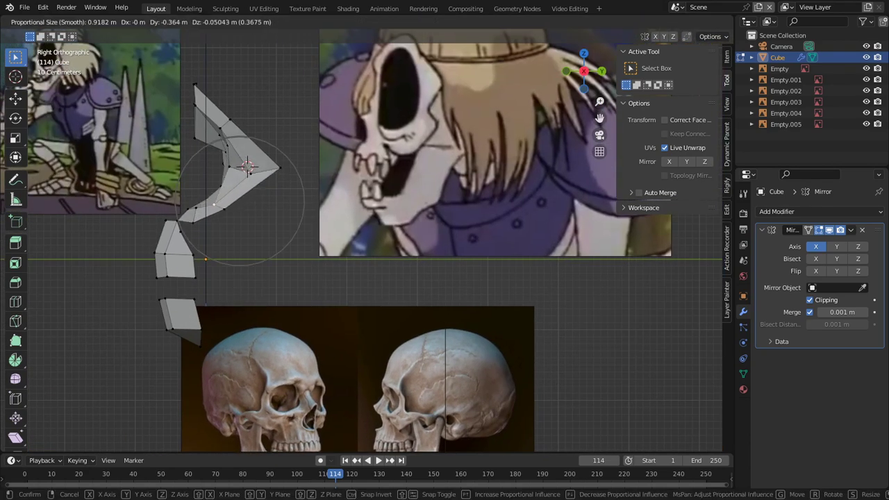
left_click(246, 166)
- Move the lower edge of the bridge between the sockets forward in side view with proportional editing
key("g")
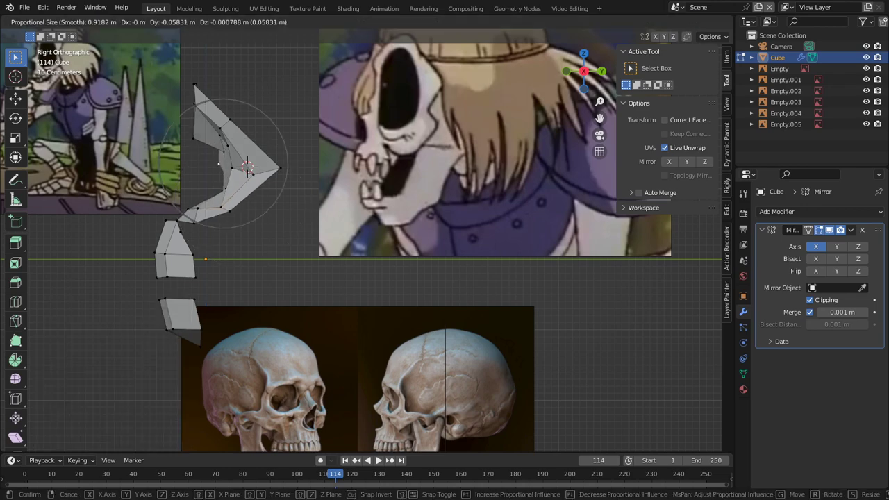
right_click(226, 165)
middle_click_drag(225, 165, 319, 175)
middle_click_drag(222, 180, 220, 182)
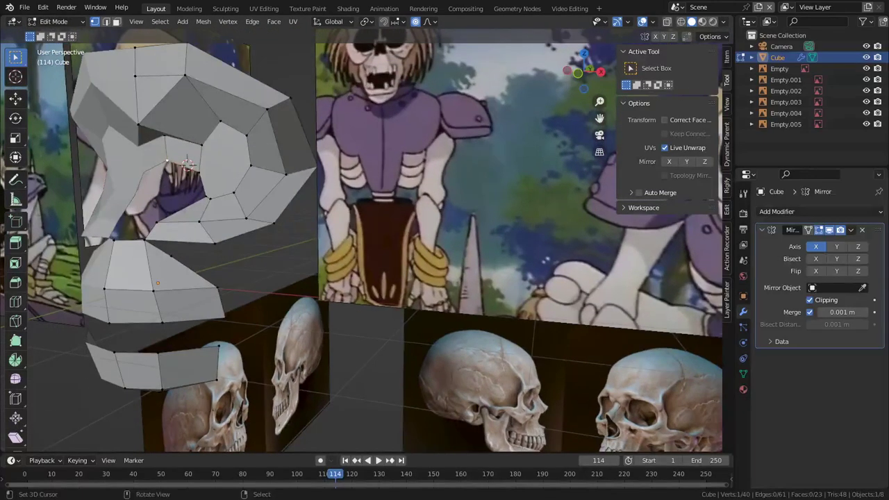
key("2")
right_click(183, 165)
key("KP_3")
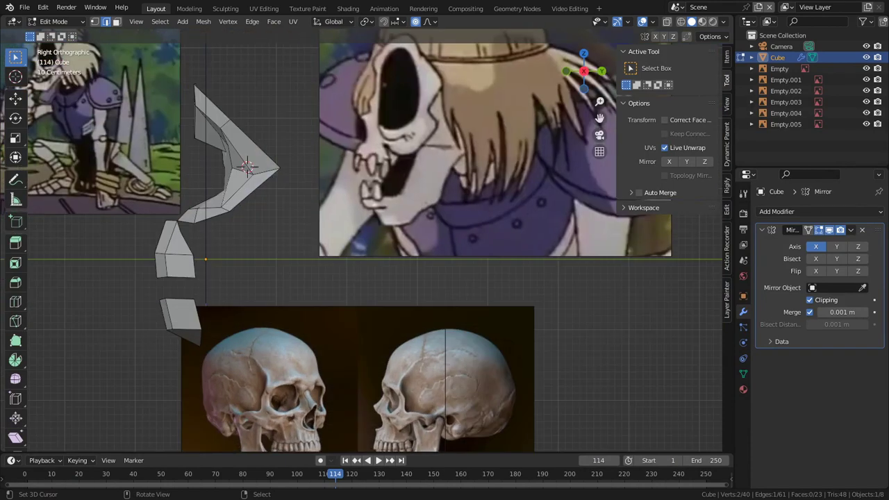
key("g")
left_click(246, 166)
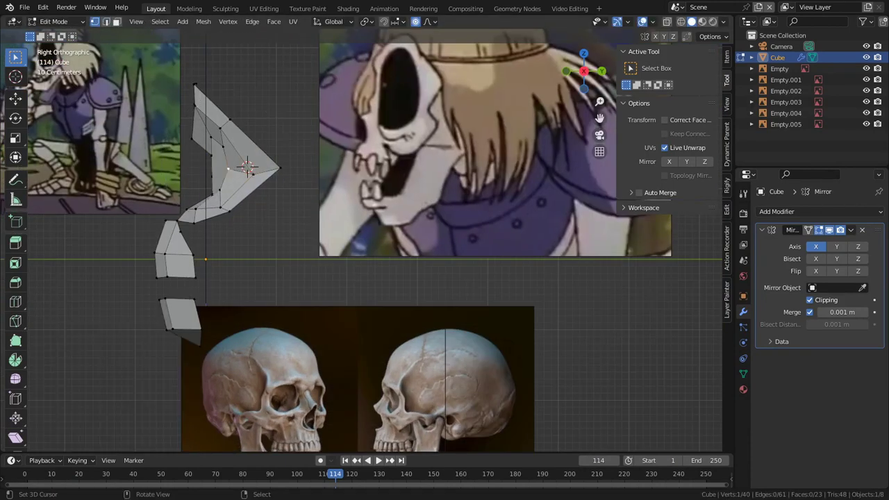
- Push the socket's outer inset vertex backward and reposition the lower cheek vertices backward and down with proportional editing
key("g")
left_click(246, 167)
key("g")
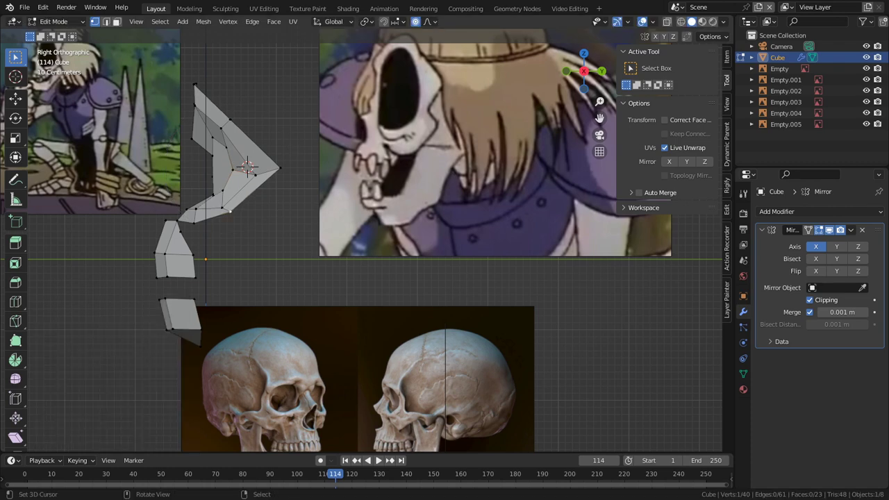
scroll(246, 166, "up", 4)
left_click(246, 166)
key("g")
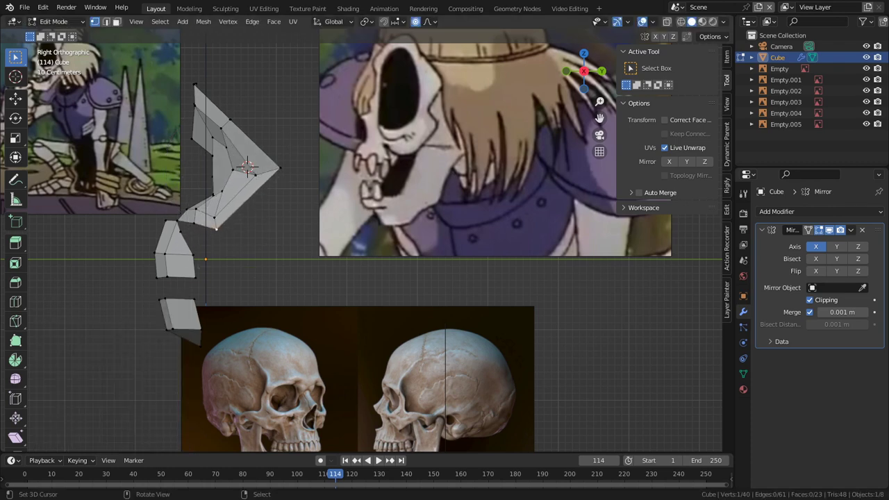
left_click(247, 167)
- Recess the eye socket's inner face with Shrink/Fatten at an offset of -0.0615 m
middle_click_drag(247, 166, 105, 49)
key("3")
right_click(340, 221)
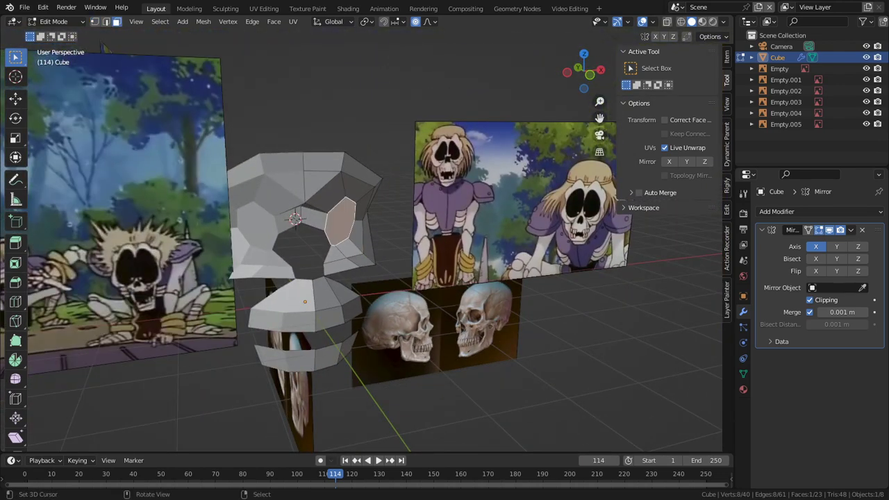
scroll(340, 220, "up", 2)
middle_click_drag(340, 221, 354, 208)
key("alt+s")
key("Escape")
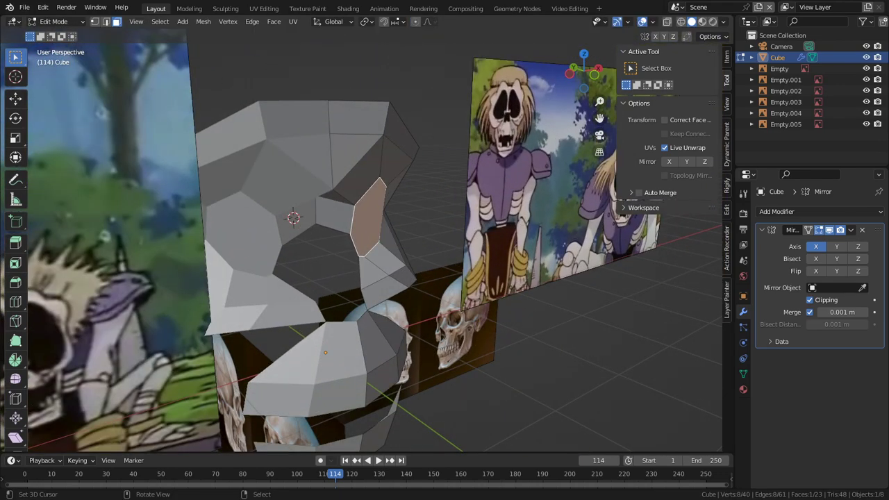
key("alt+s")
key("Return")
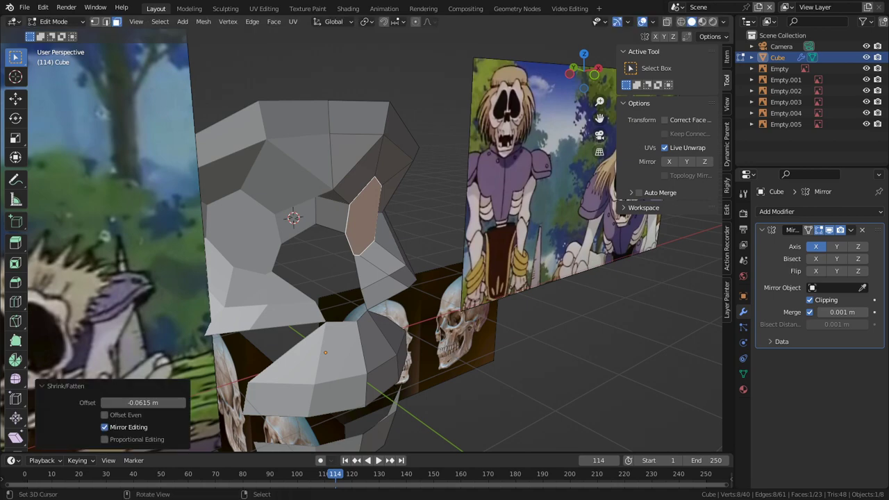
middle_click_drag(368, 222, 326, 210)
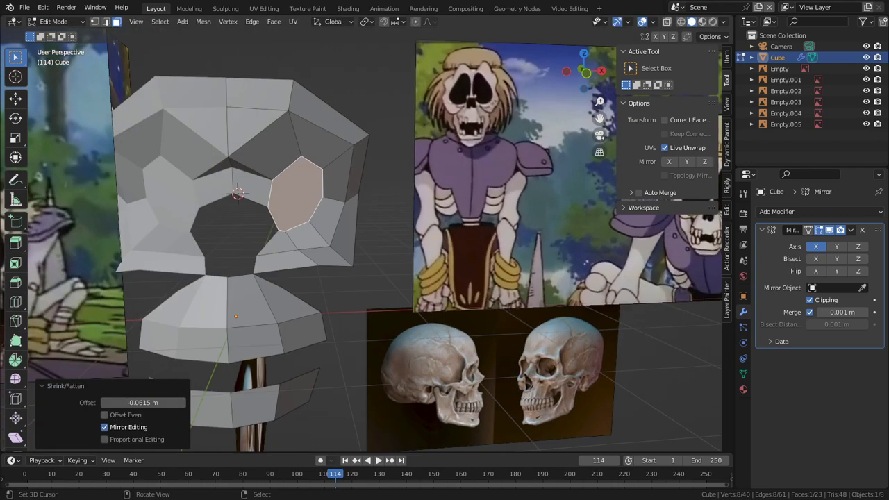
middle_click_drag(326, 210, 323, 230)
key("g")
key("Escape")
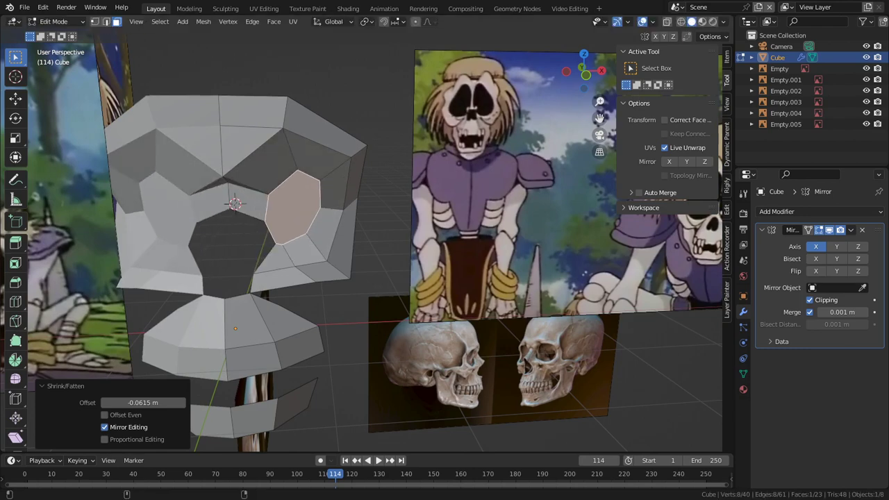
- Inset the recessed socket face by about 0.27 m, collapse the inner ring with scale 0, and adjust the resulting centre point
key("i")
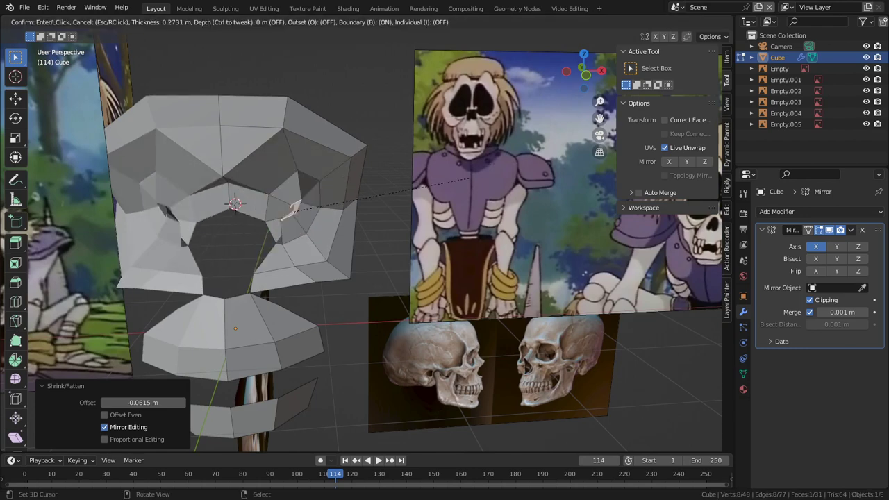
key("Return")
key("s")
key("0")
key("Return")
key("1")
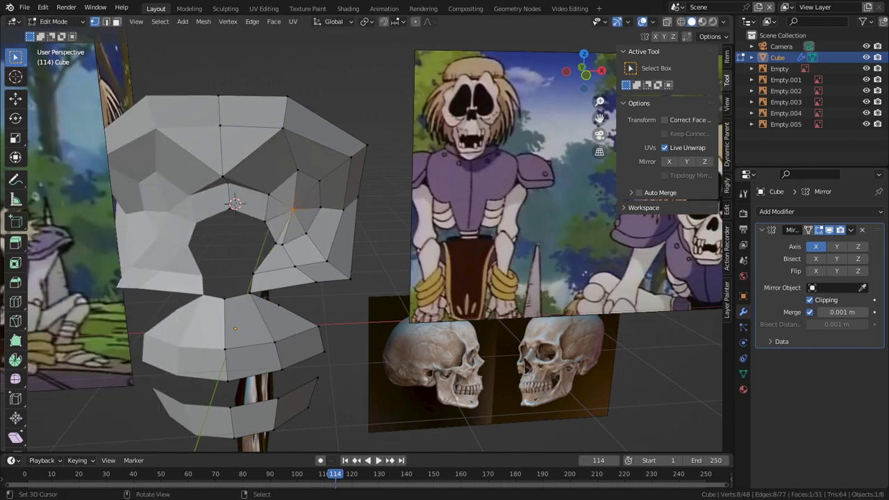
scroll(361, 240, "up", 4)
key("g")
key("Return")
- Move the upper centre vertex of the bridge between the sockets forward and slightly down in side view
middle_click_drag(158, 243, 375, 268, "shift")
scroll(421, 292, "down", 2)
scroll(421, 292, "down", 2)
scroll(368, 281, "down", 5)
scroll(366, 239, "up", 3)
middle_click_drag(321, 179, 344, 174)
right_click(346, 167)
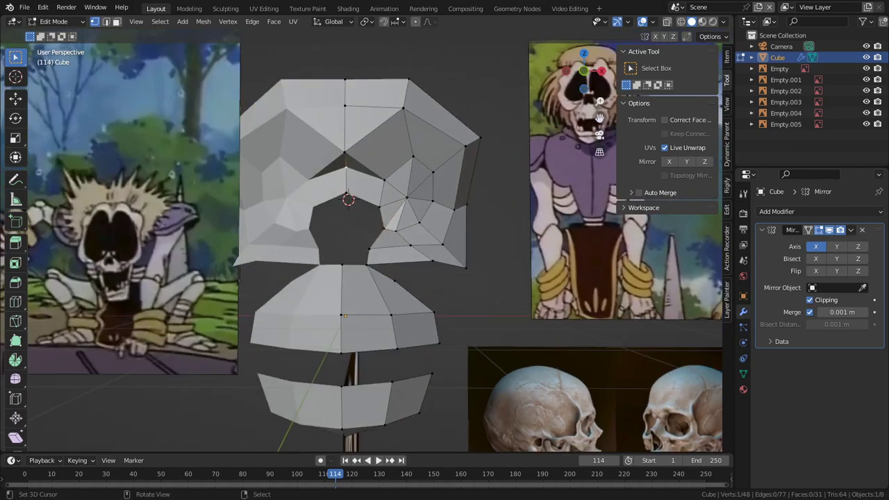
key("KP_3")
scroll(345, 168, "up", 3)
middle_click_drag(218, 168, 311, 203, "shift")
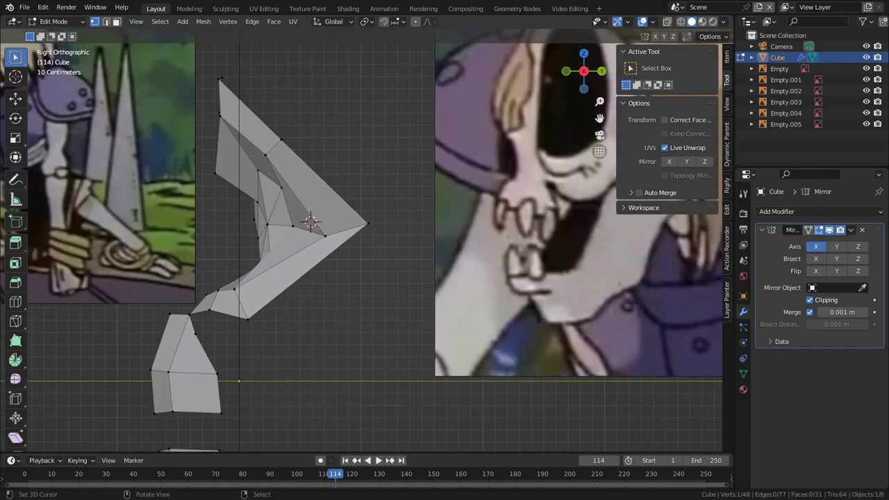
key("g")
left_click(228, 208)
- Slide the brow's lower centre vertex, and move it about 0.09 m backward and 0.01 m down in side view
right_click(214, 173)
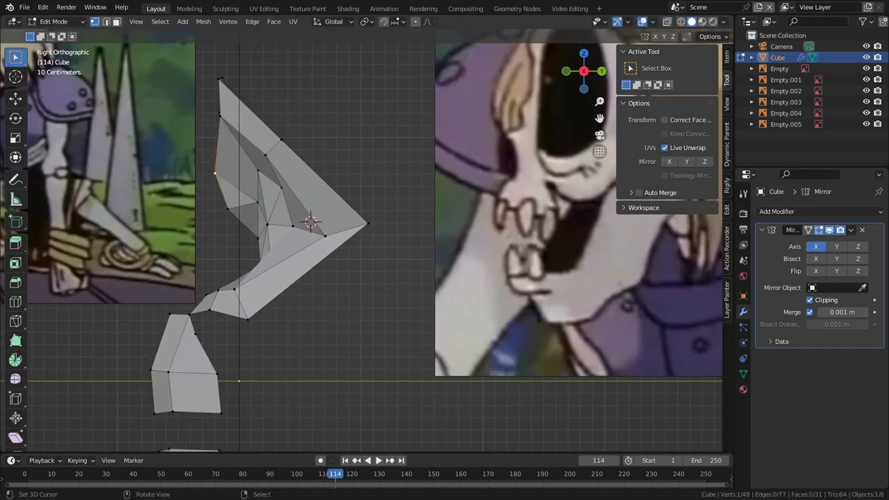
key("shift+v")
left_click(214, 173)
key("g")
left_click(226, 174)
middle_click_drag(226, 174, 351, 183)
scroll(288, 188, "down", 2)
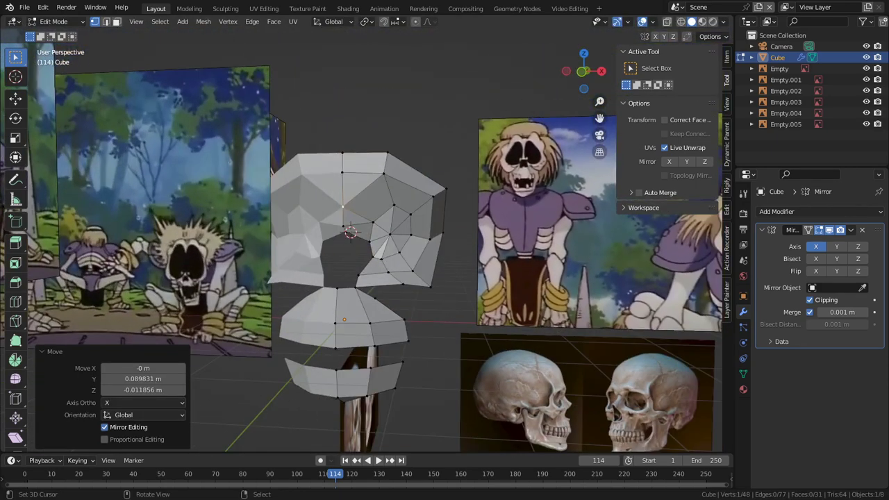
- Select the whole mesh and merge its overlapping vertices by distance at 0.0001 m
scroll(361, 240, "up", 5)
key("a")
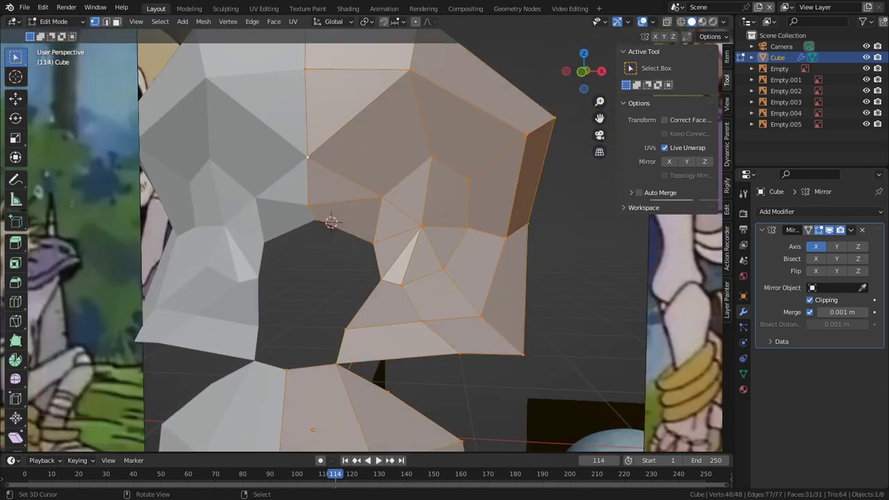
key("m")
left_click(375, 332)
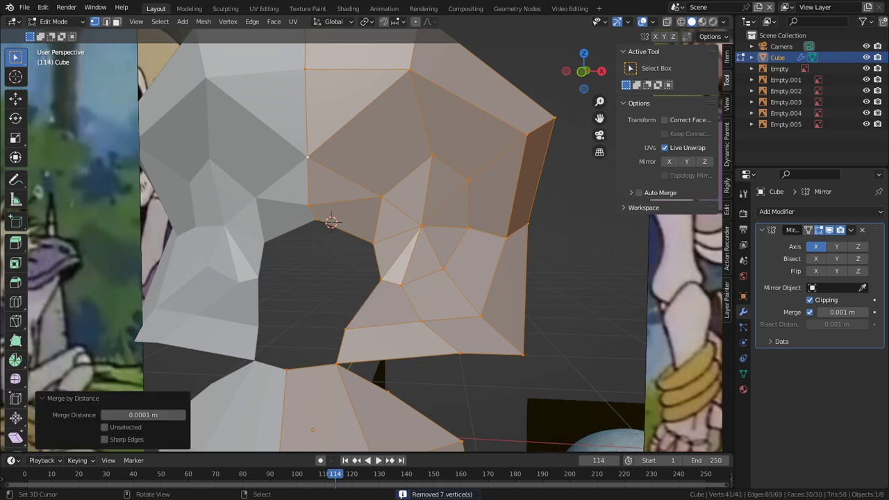
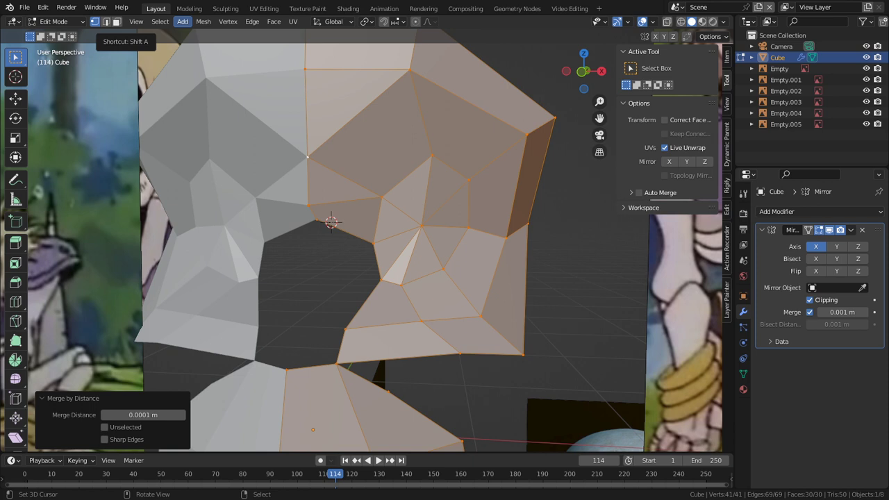
- Shade all faces smooth and recalculate their normals to point outside
key("q")
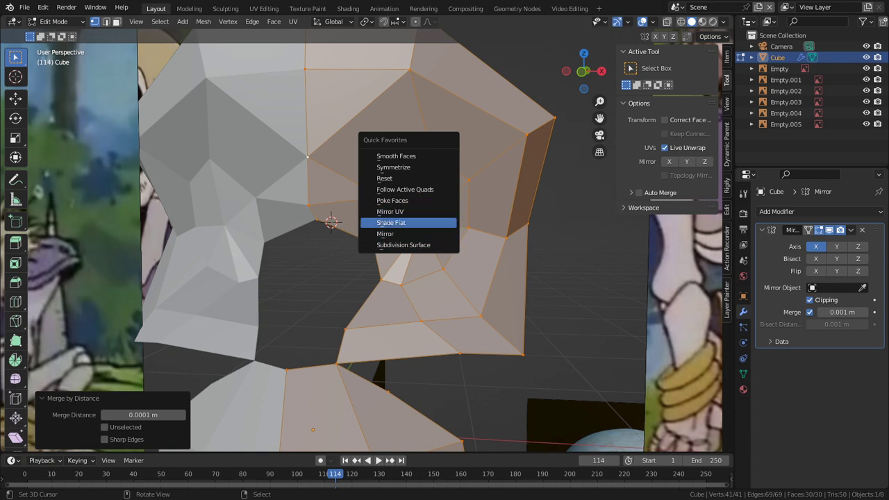
key("Escape")
scroll(396, 217, "down", 5)
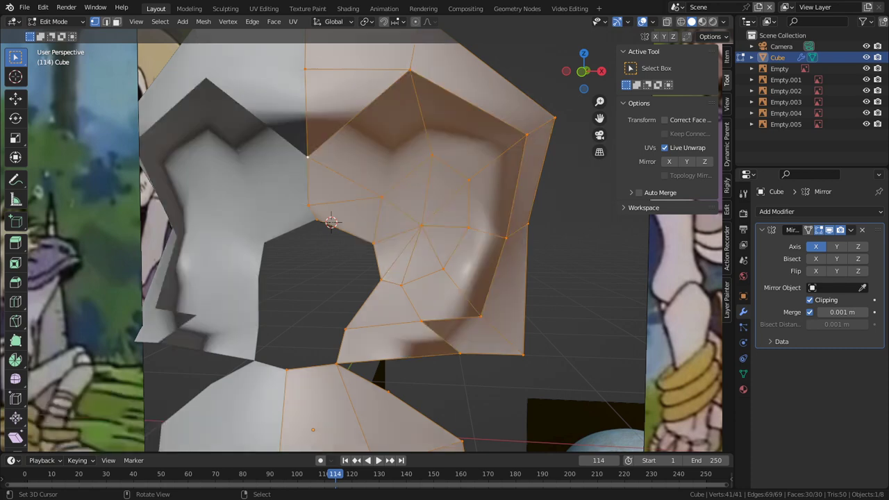
key("alt+n")
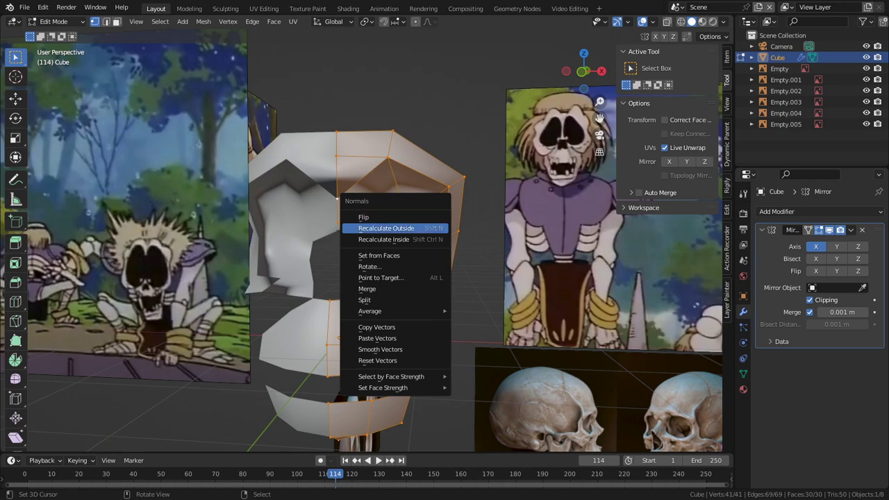
left_click(386, 229)
mouse_move(387, 228)
middle_mouse_down()
mouse_move(328, 234)
mouse_move(439, 232)
mouse_move(347, 241)
mouse_move(347, 226)
mouse_move(333, 227)
middle_mouse_up()
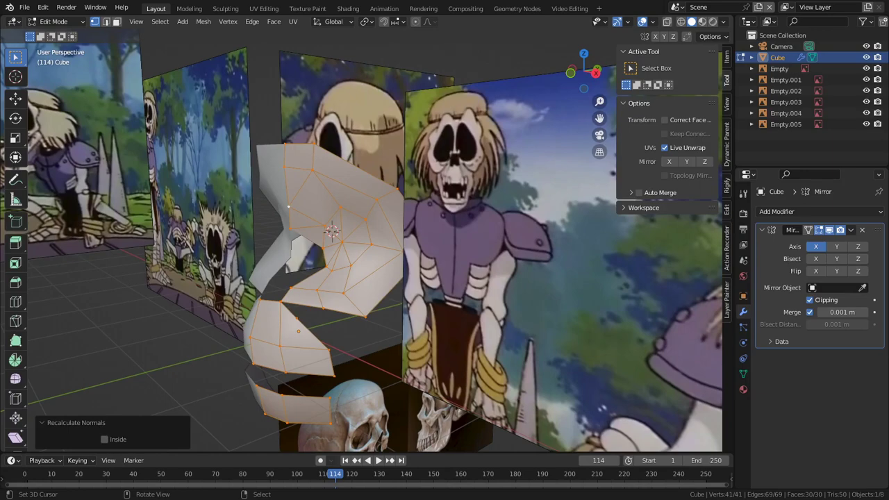
- Raise the forehead's top centre edge, and move the centre edge beneath it forward in side view
right_click(284, 145)
key("2")
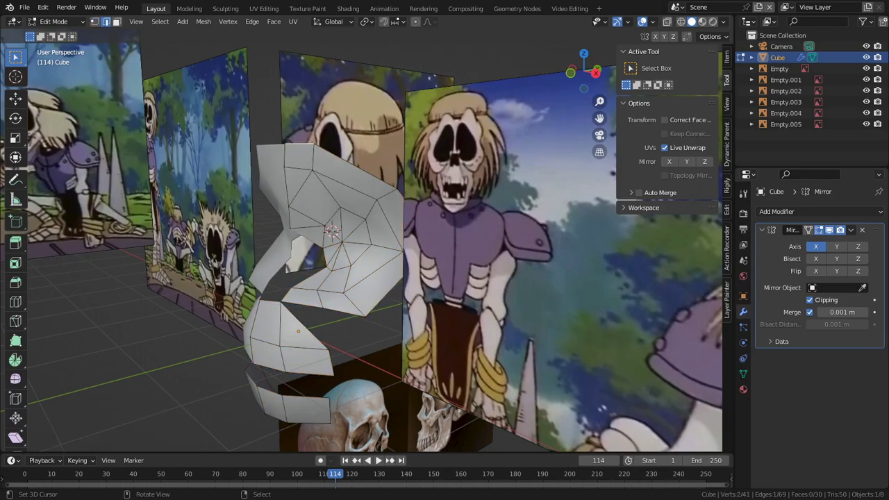
key("KP_3")
key("g")
left_click(285, 143)
middle_click_drag(286, 143, 336, 159)
right_click(305, 164)
key("KP_3")
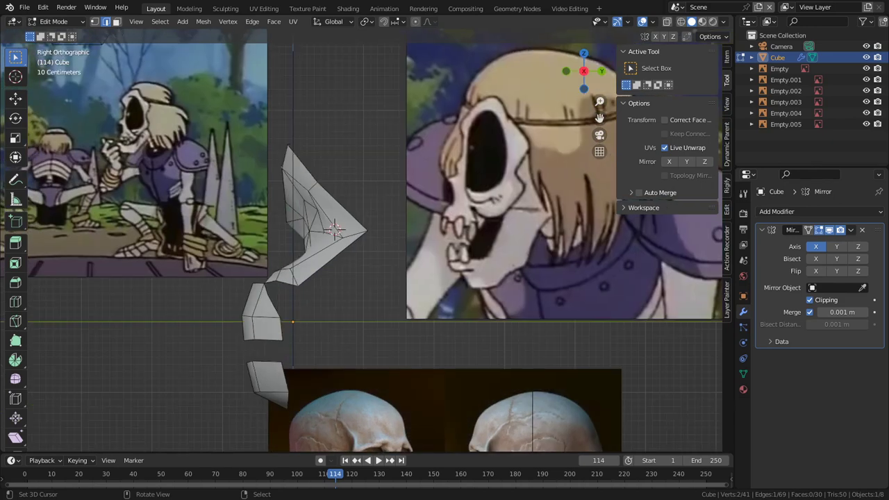
key("g")
left_click(296, 162)
- Move the upper socket rim vertex forward, and the outer rim vertex about 0.26 m forward and 0.06 m up in side view
key("1")
right_click(308, 191)
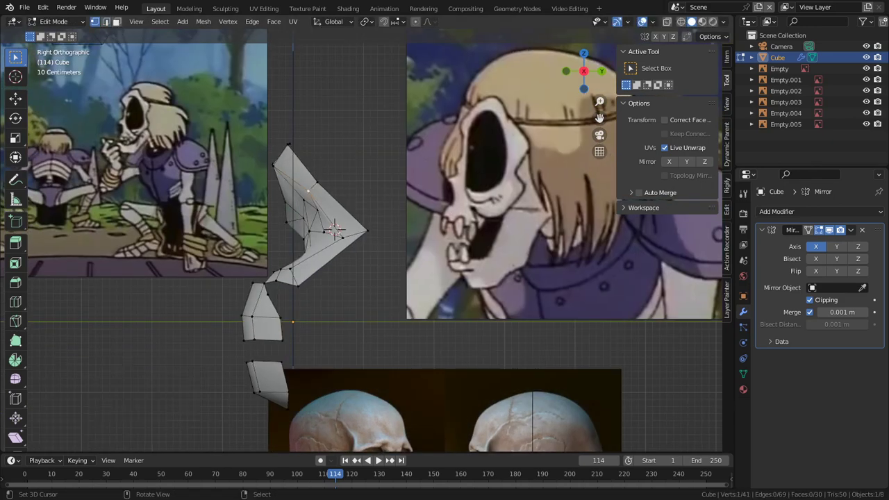
key("g")
left_click(296, 194)
right_click(323, 232)
key("g")
left_click(318, 231)
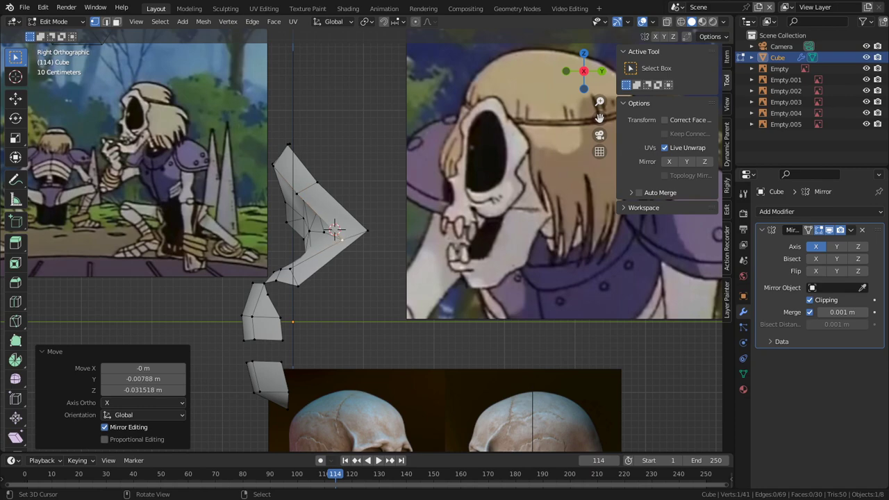
key("g")
left_click(302, 227)
middle_click_drag(302, 227, 338, 237)
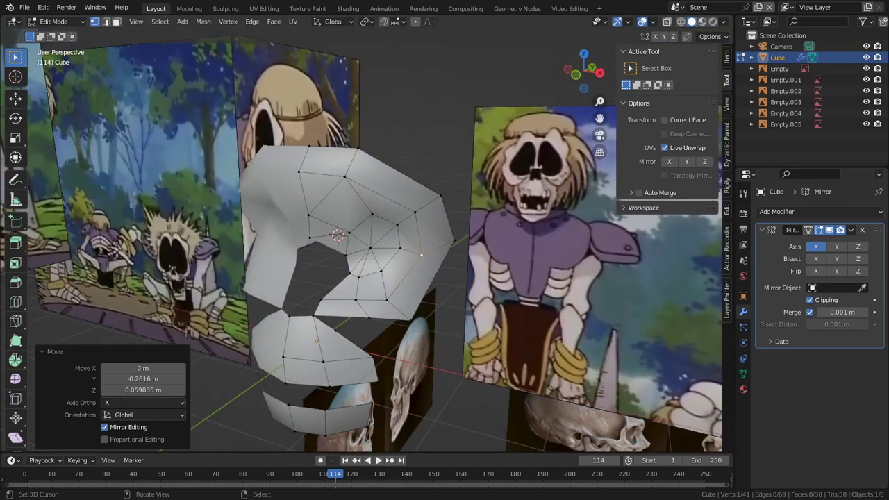
- Move the centre edge of the bridge between the sockets about 0.11 m forward and 0.02 m down
key("2")
left_click(338, 236)
key("g")
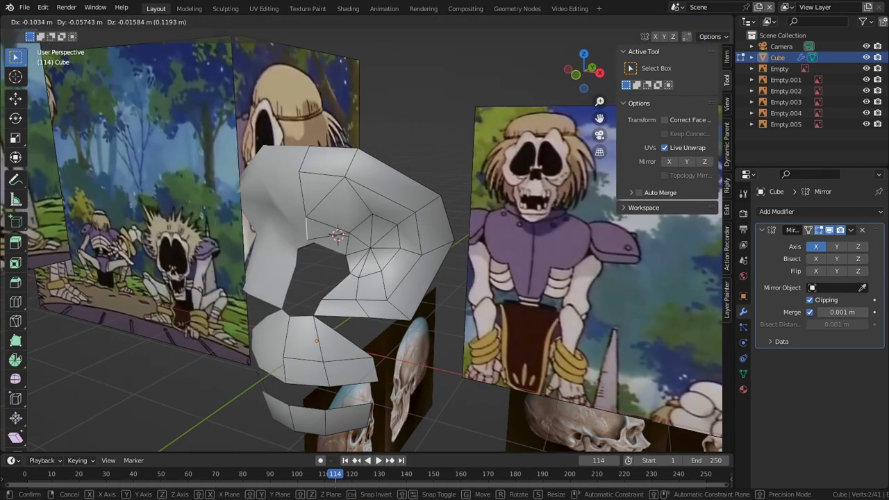
key("Return")
middle_click_drag(339, 236, 361, 225)
scroll(361, 226, "up", 3)
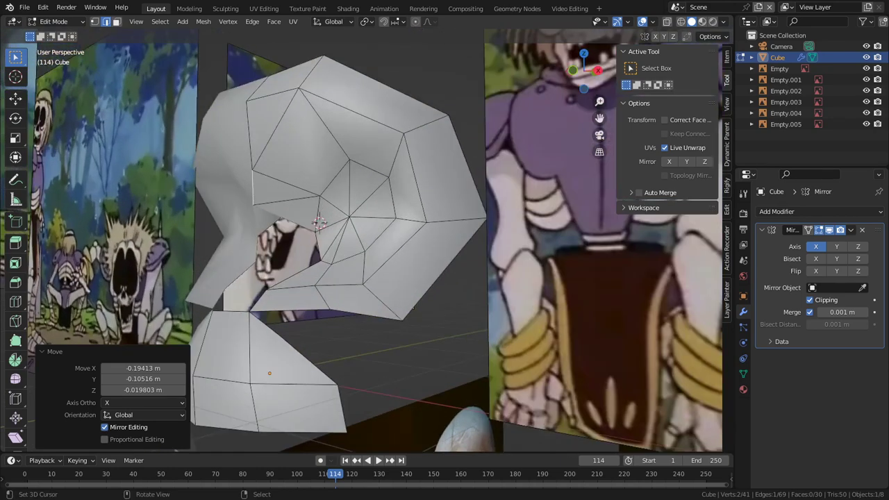
- Select the vertices around the socket's centre point and smooth them with a smoothing factor of 1.000 and one repeat
key("c")
left_click(349, 217)
right_click(349, 217)
key("1")
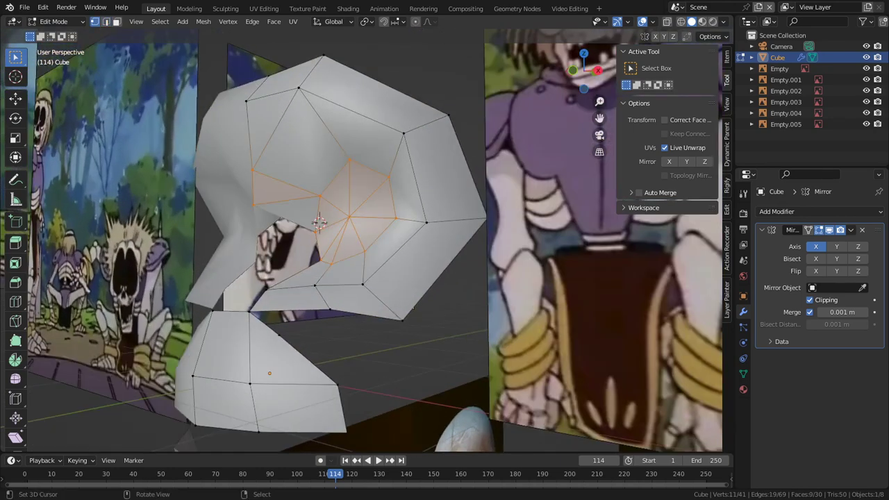
key("ctrl+KP_Subtract")
left_click(16, 378)
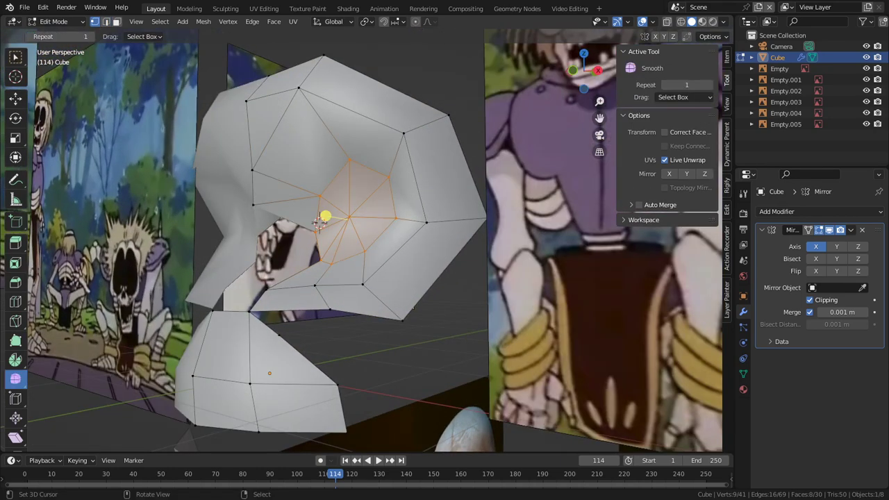
mouse_move(324, 218)
left_mouse_down()
mouse_move(314, 215)
mouse_move(318, 223)
left_mouse_up()
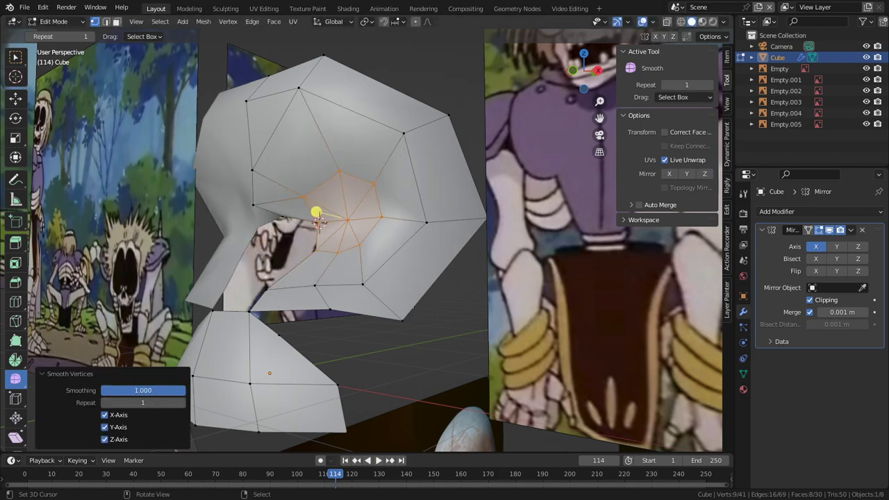
middle_click_drag(316, 211, 434, 257)
key("g")
key("g")
key("Escape")
key("Tab")
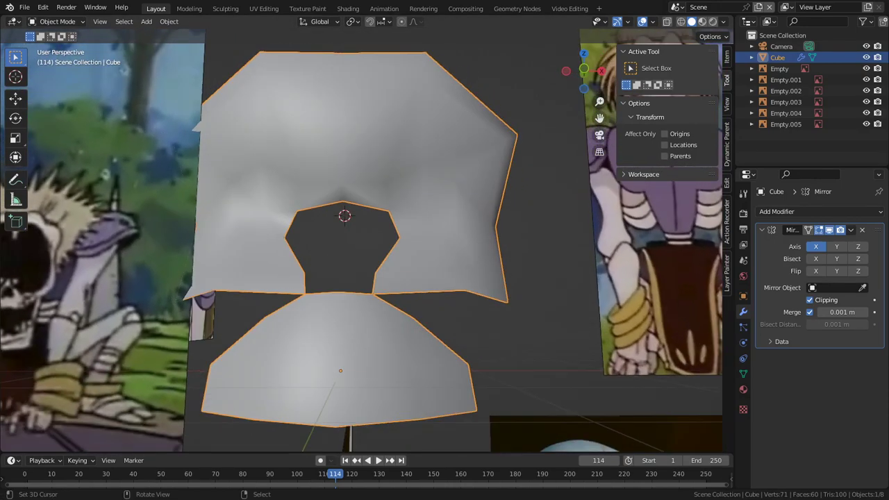
- Select the faces inside and around the eye socket with circle select and inspect them from the side
key("Tab")
middle_click_drag(415, 201, 382, 210)
key("3")
key("c")
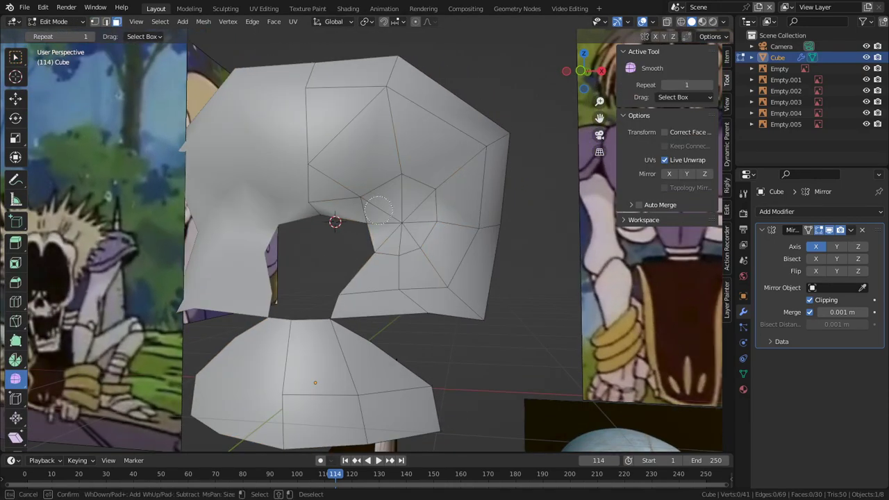
mouse_move(377, 210)
left_mouse_down()
mouse_move(423, 204)
mouse_move(403, 212)
left_mouse_up()
key("Escape")
mouse_move(403, 212)
middle_mouse_down()
mouse_move(451, 246)
mouse_move(494, 232)
mouse_move(218, 258)
middle_mouse_up()
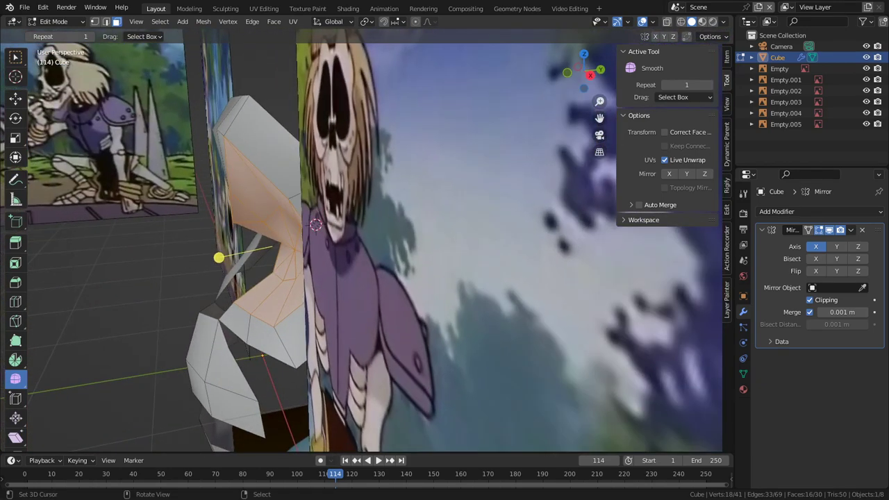
middle_click_drag(417, 243, 500, 245)
- Leave mesh editing, hide the reference image Empty that blocks the view, and select the skull mesh again
key("Tab")
right_click(555, 216)
key("h")
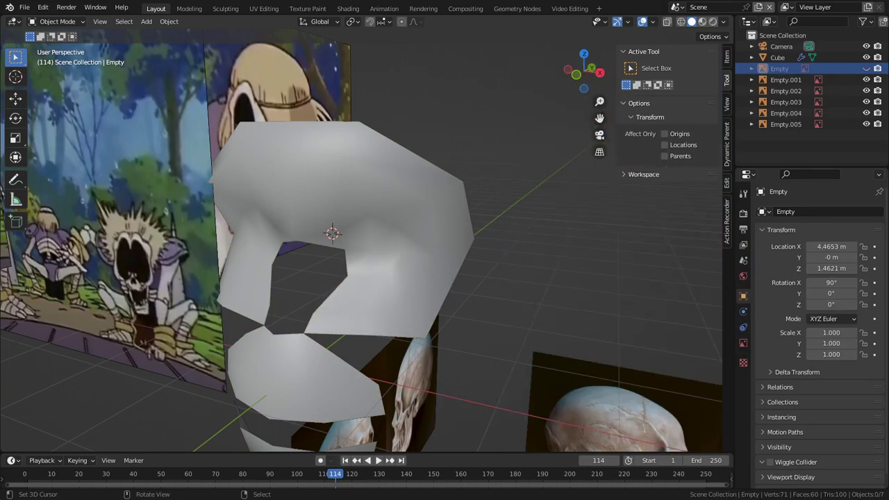
middle_click_drag(416, 243, 396, 239)
right_click(395, 240)
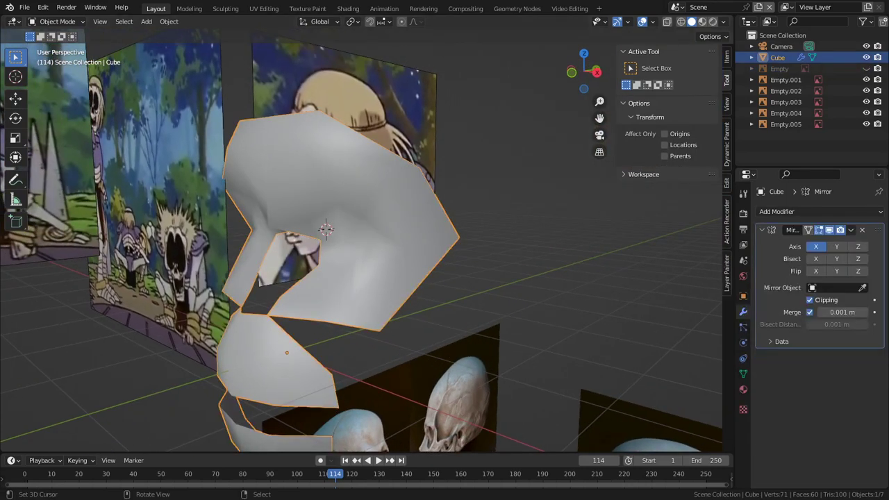
- Create a new material for the skull mesh in the Shading workspace and remove its default shader node
left_click(348, 9)
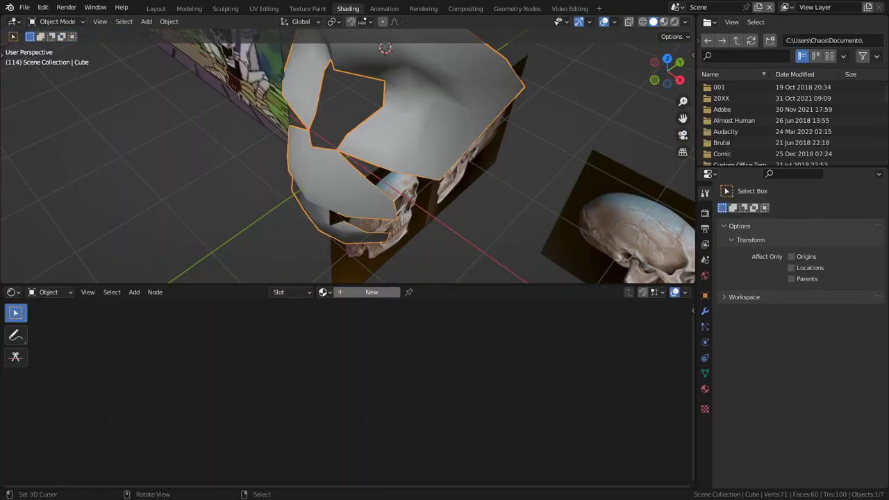
left_click(371, 292)
scroll(347, 363, "down", 5)
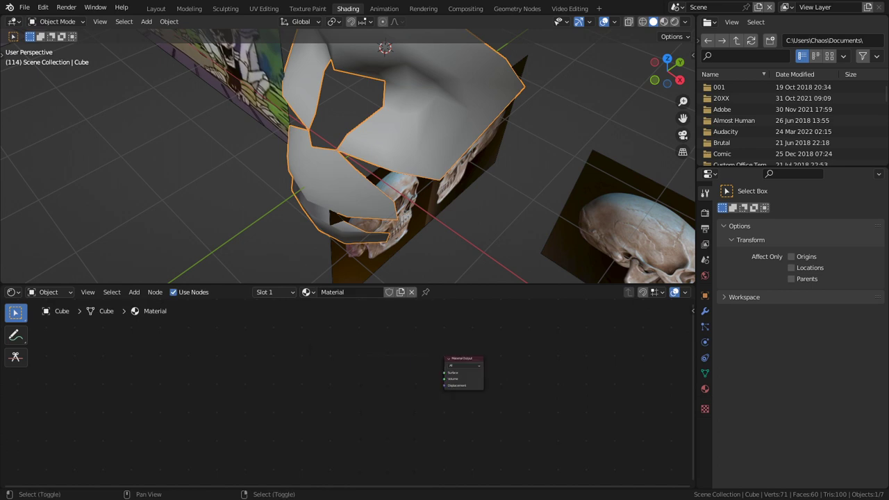
- Add a Color Attribute node to the skull's material and place it before the Material Output
key("shift+a")
type("vert")
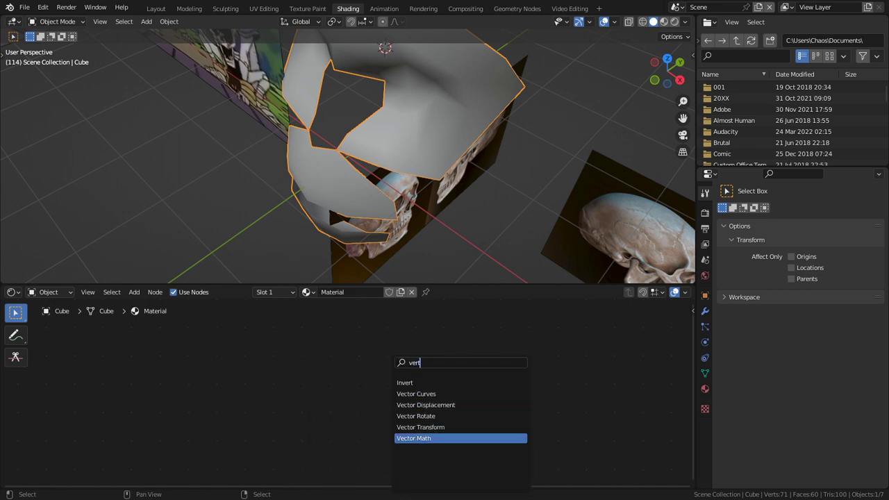
key("Down")
key("Down")
key("Down")
key("Up")
type("color")
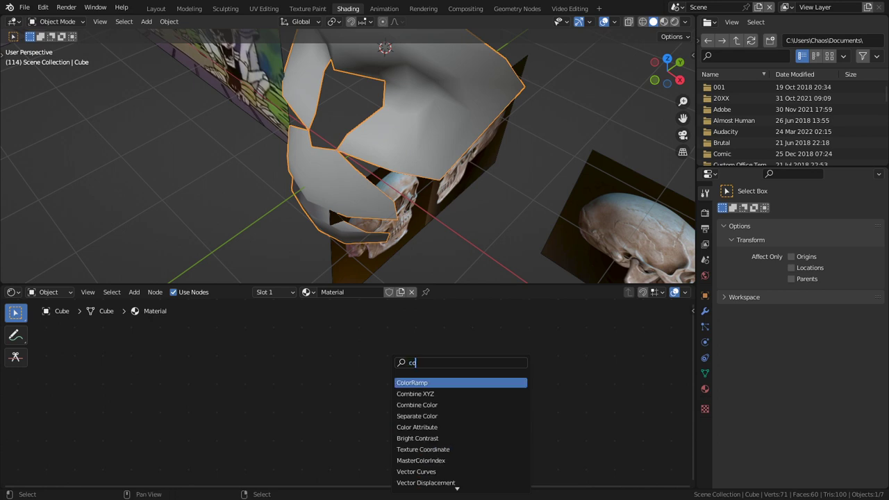
key("Down")
key("Down")
key("Down")
key("Return")
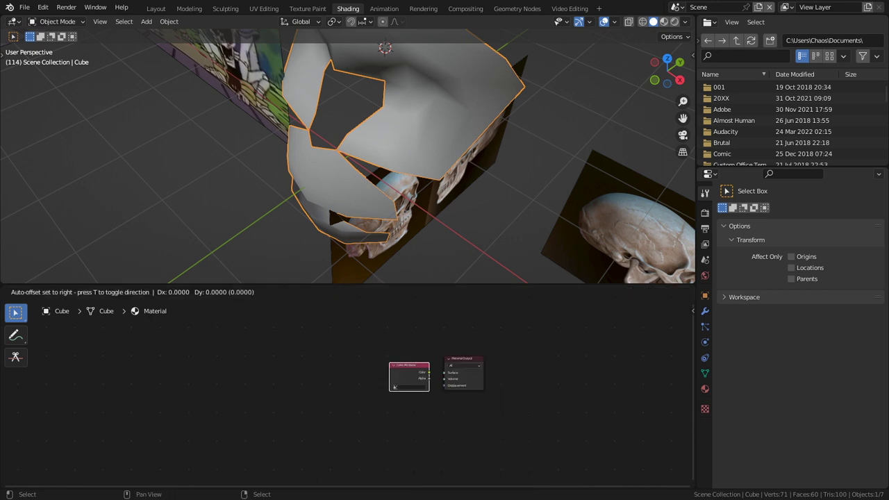
left_click(282, 401)
scroll(255, 400, "up", 2)
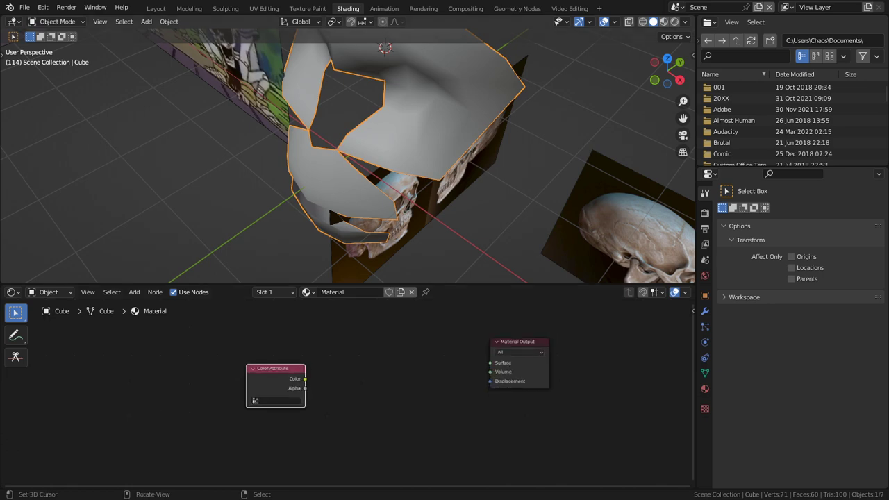
- Add a color attribute named Color to the skull mesh with the Face Corner domain and Color data type
middle_click_drag(334, 180, 410, 125)
scroll(348, 153, "up", 2)
mouse_move(348, 153)
middle_mouse_down()
mouse_move(381, 143)
mouse_move(361, 156)
middle_mouse_up()
scroll(361, 156, "down", 2)
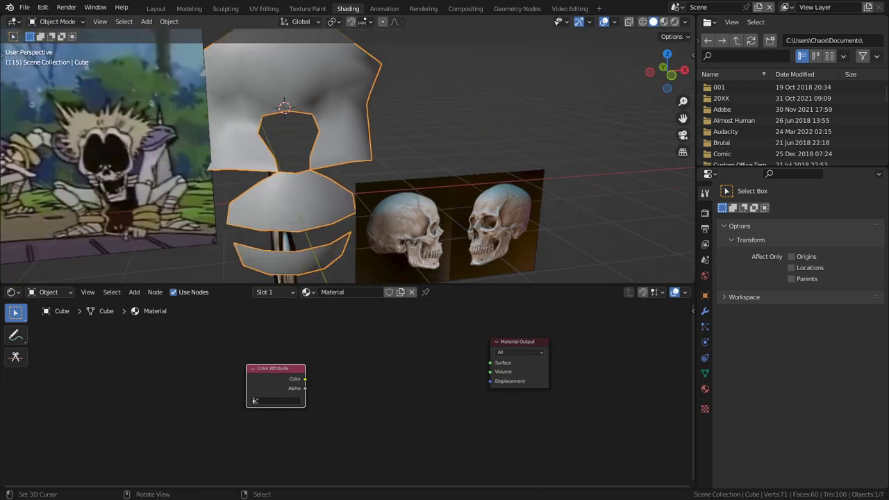
key("q")
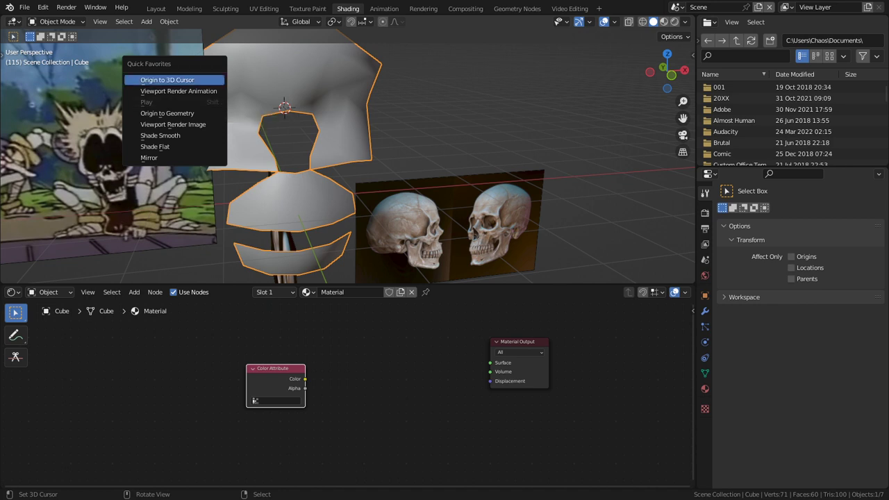
left_click(705, 373)
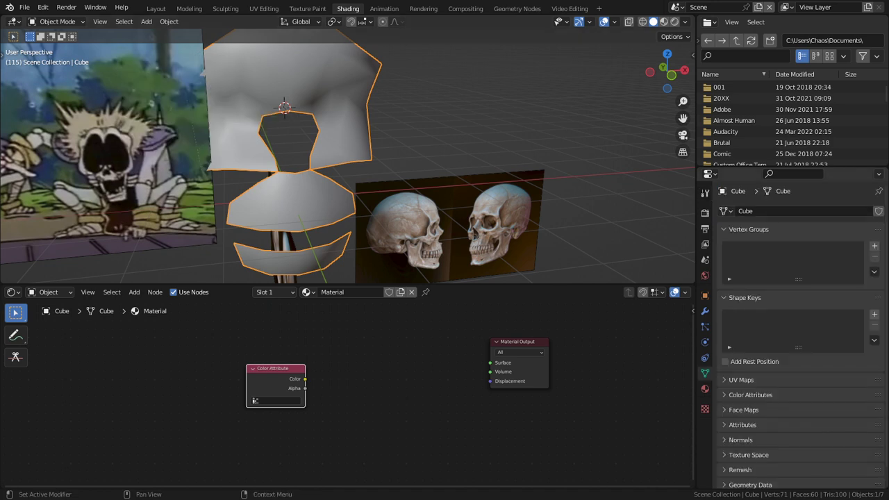
left_click(750, 395)
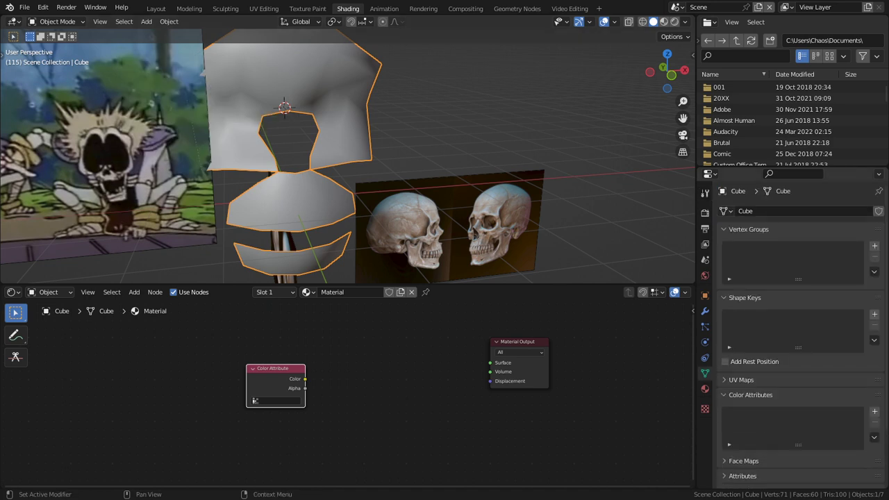
left_click(874, 412)
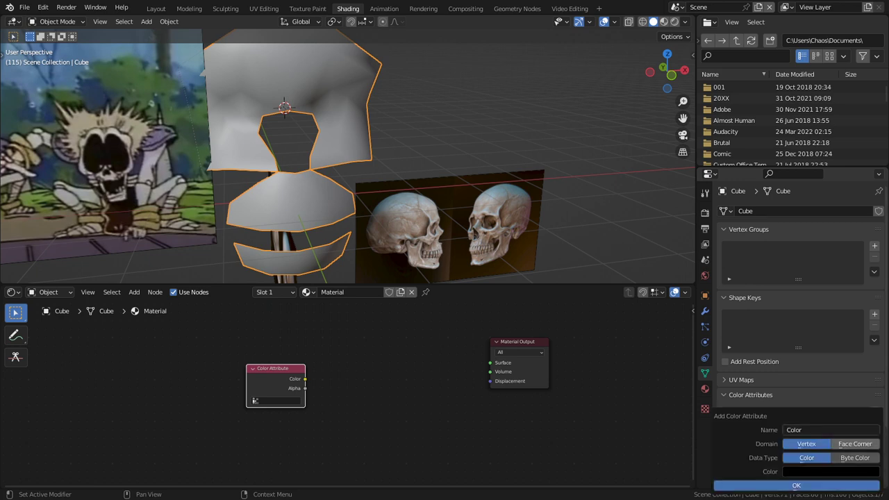
left_click(855, 443)
left_click(796, 485)
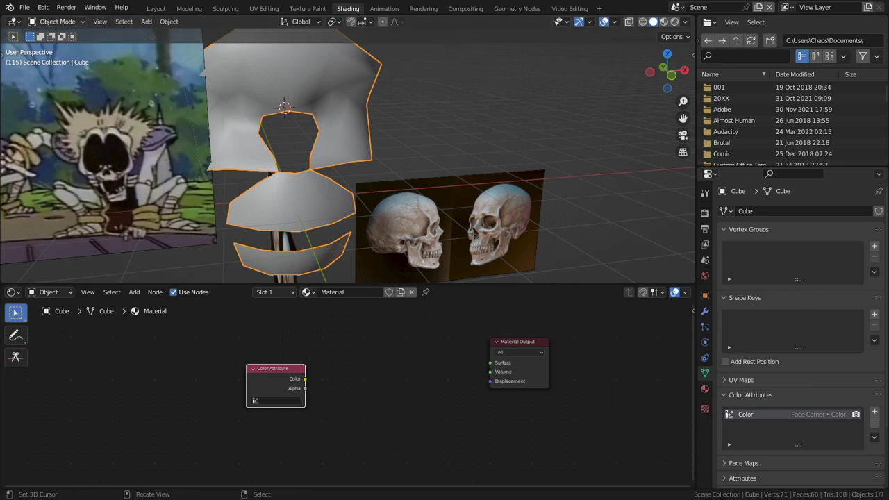
- In Vertex Paint, fill the skull mesh white and, with face masking on, fill the selected eye-socket faces black
left_click(57, 22)
left_click(60, 70)
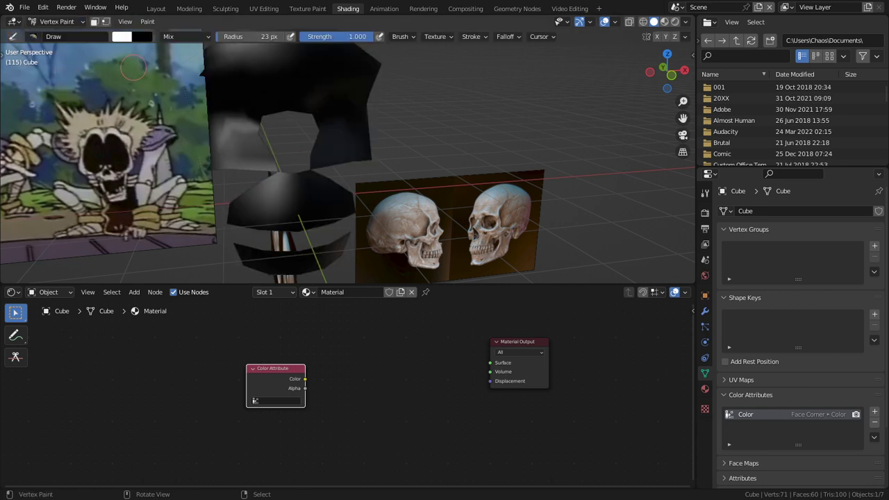
key("Tab")
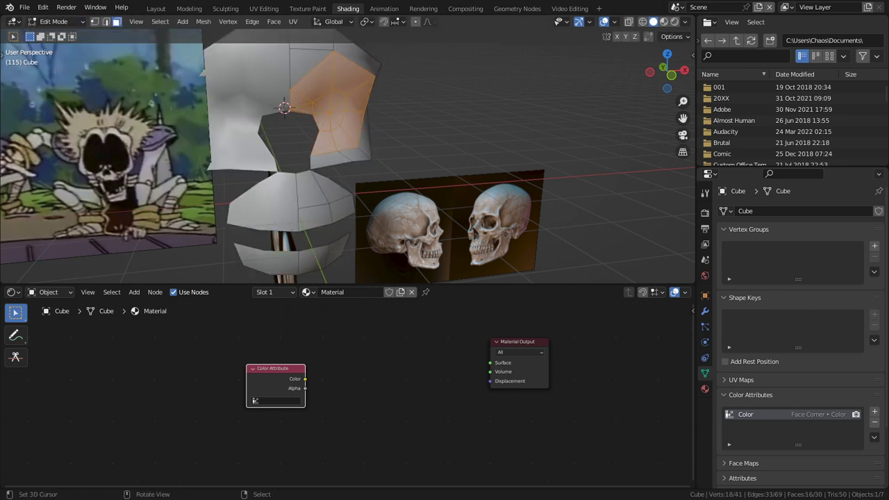
key("Tab")
key("m")
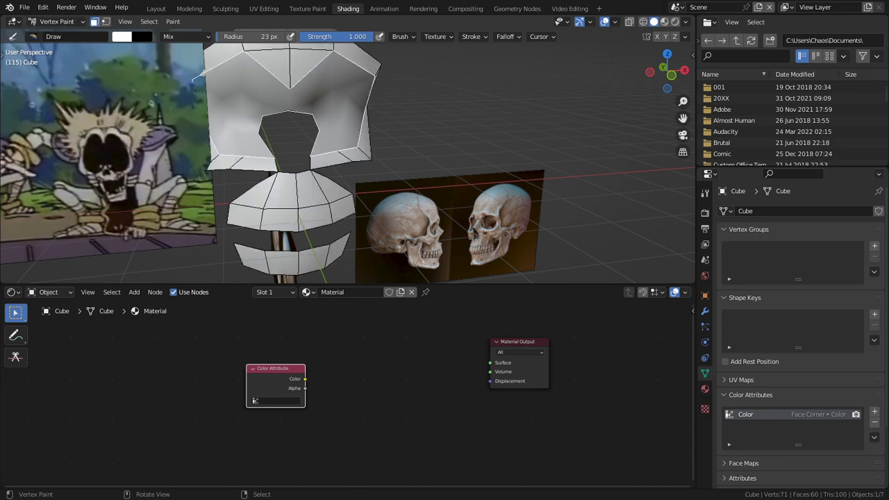
key("x")
key("shift+k")
key("v")
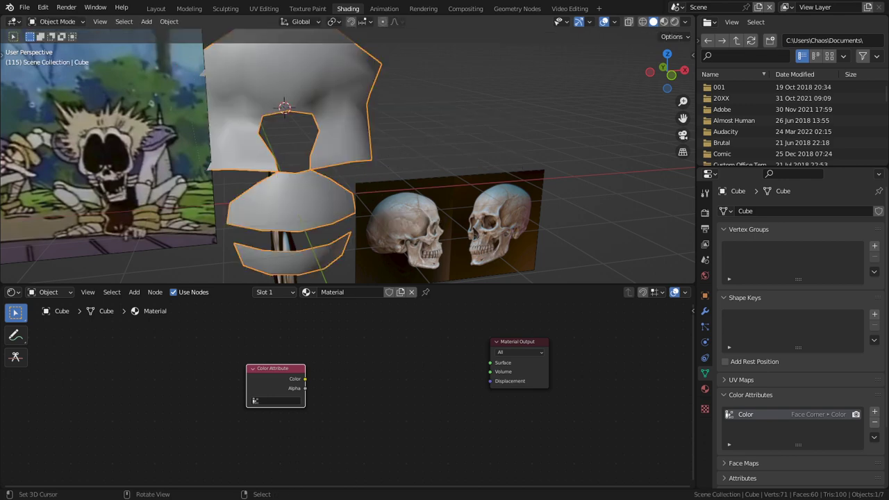
- Connect the Color Attribute's Color output to the Material Output's Surface input and show the skull in Material Preview shading
left_click_drag(305, 379, 490, 362)
left_click_drag(275, 368, 338, 362)
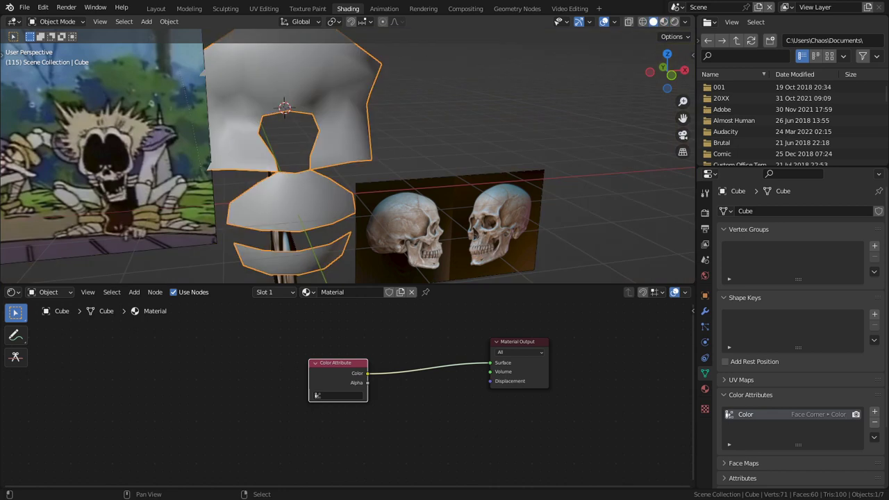
left_click(664, 22)
middle_click_drag(417, 181, 382, 154)
scroll(343, 157, "down", 2)
right_click(226, 143)
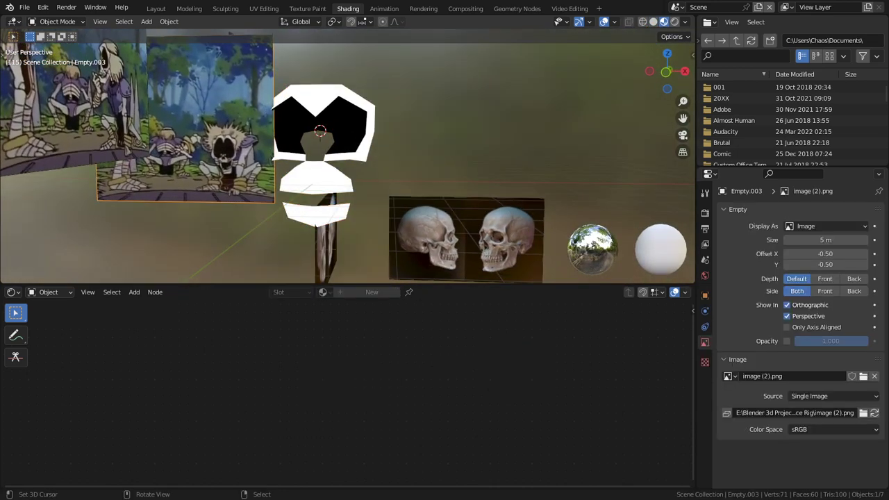
right_click(305, 125)
- Maximize the viewport and, in right view, move the two nose-bridge centreline vertices forward by about 0.18 m
key("ctrl+space")
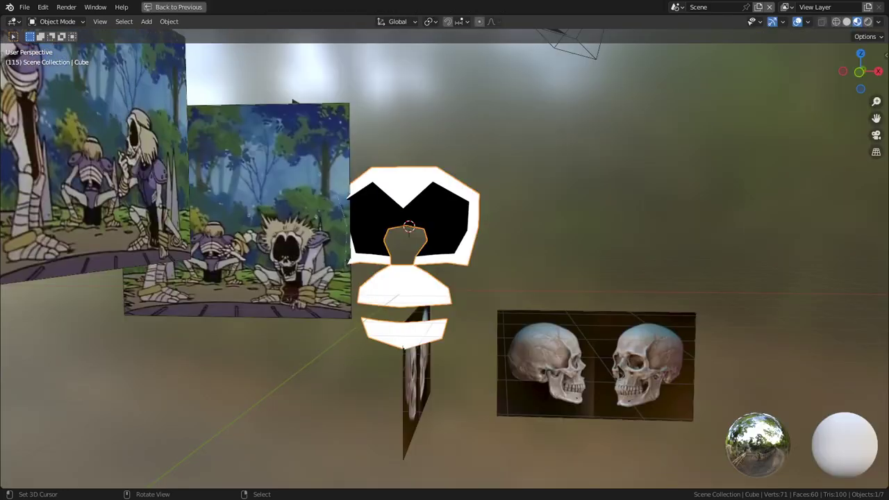
scroll(444, 257, "up", 3)
key("KP_3")
scroll(511, 202, "up", 1)
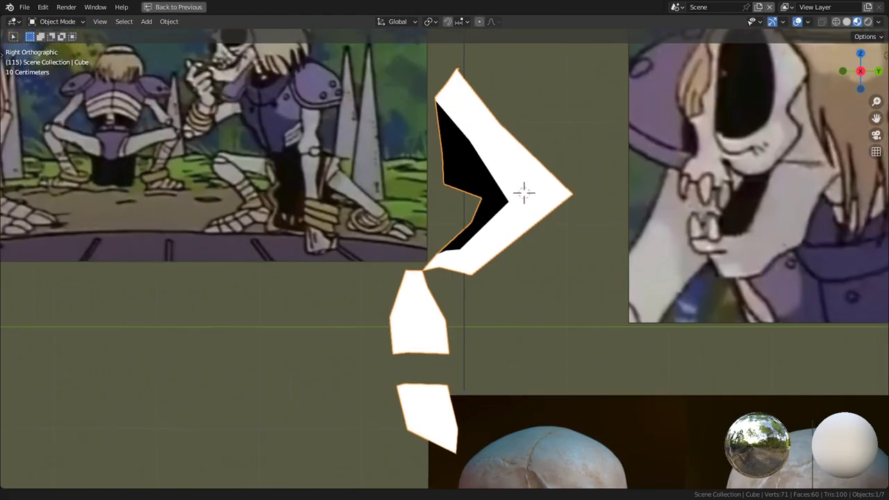
middle_click_drag(523, 191, 486, 264, "shift")
key("Tab")
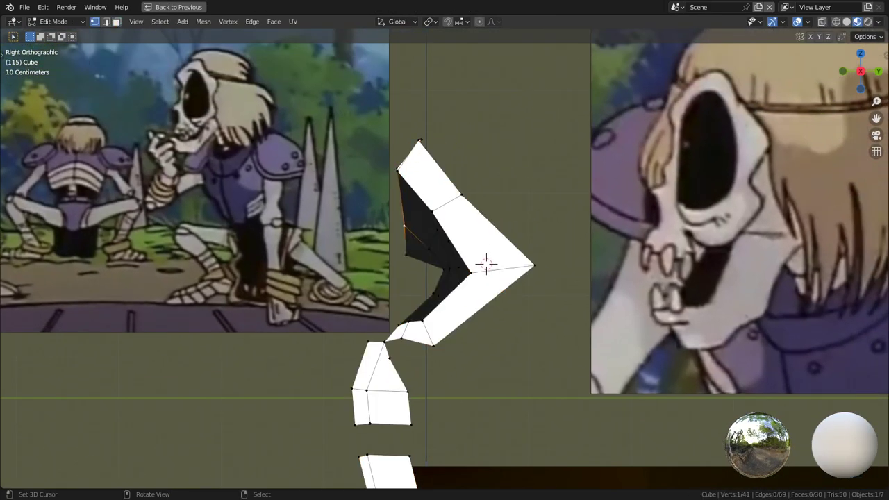
key("g")
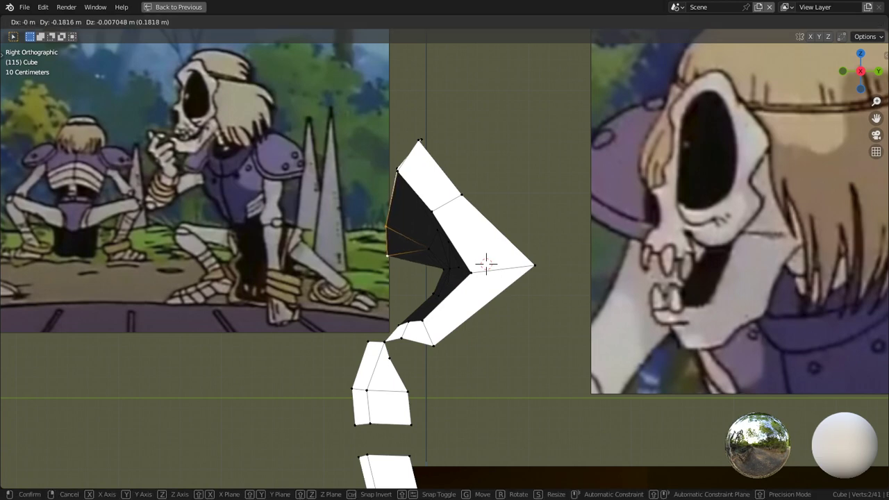
left_click(484, 262)
- Move the centreline brow vertex above the nose bridge forward in right view
middle_click_drag(485, 263, 477, 261)
middle_click_drag(394, 301, 409, 304)
right_click(402, 309)
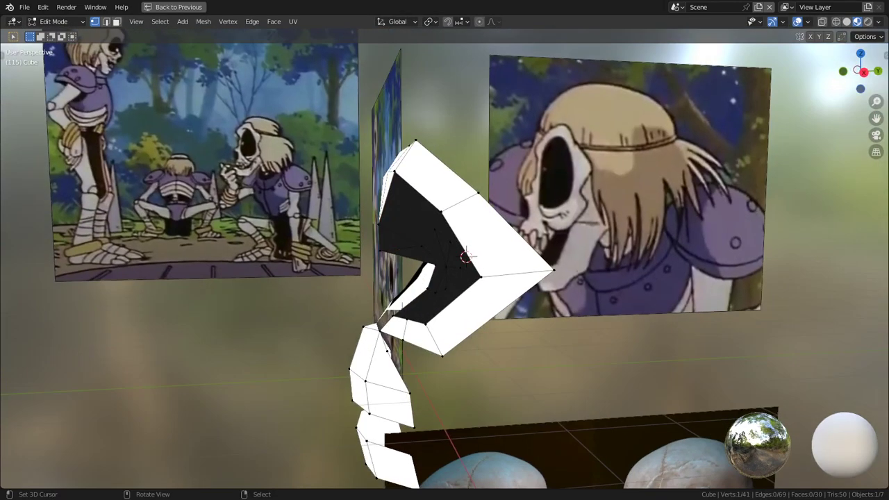
key("KP_3")
key("g")
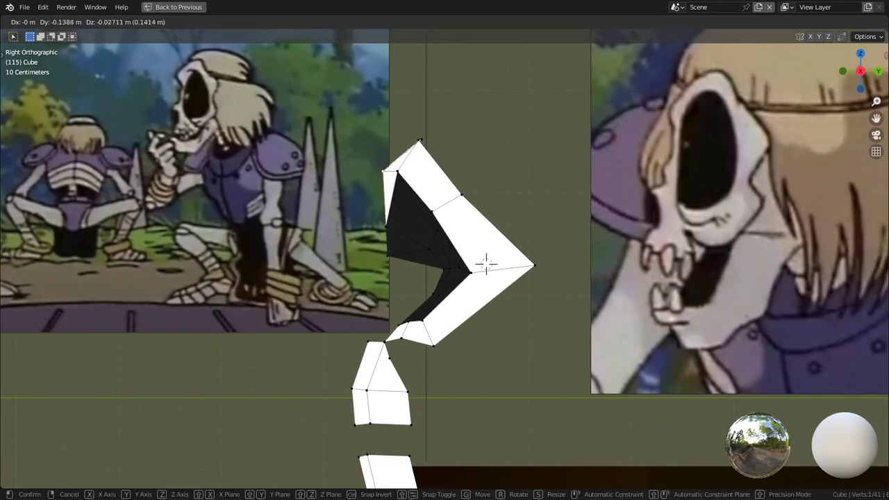
left_click(432, 211)
- Move the socket's upper corner vertex forward about 0.05 m and shift the centreline brow vertex slightly further forward
right_click(398, 170)
key("g")
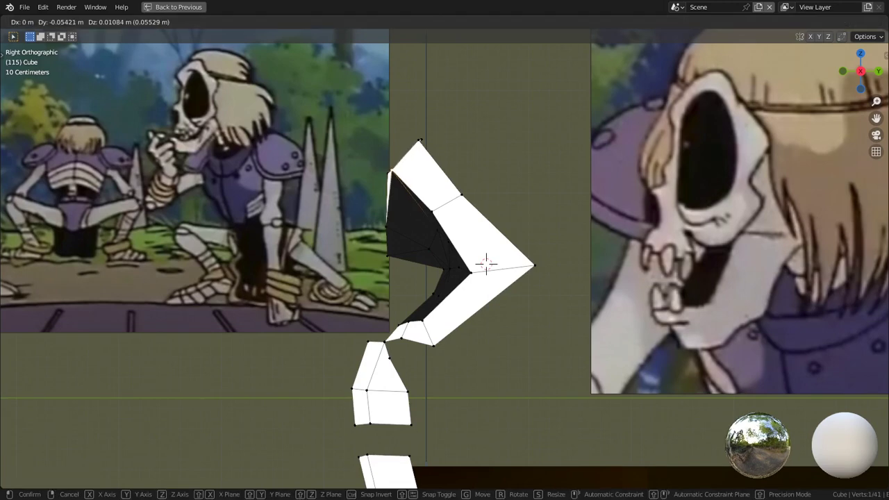
left_click(392, 170)
right_click(388, 173)
key("g")
left_click(486, 263)
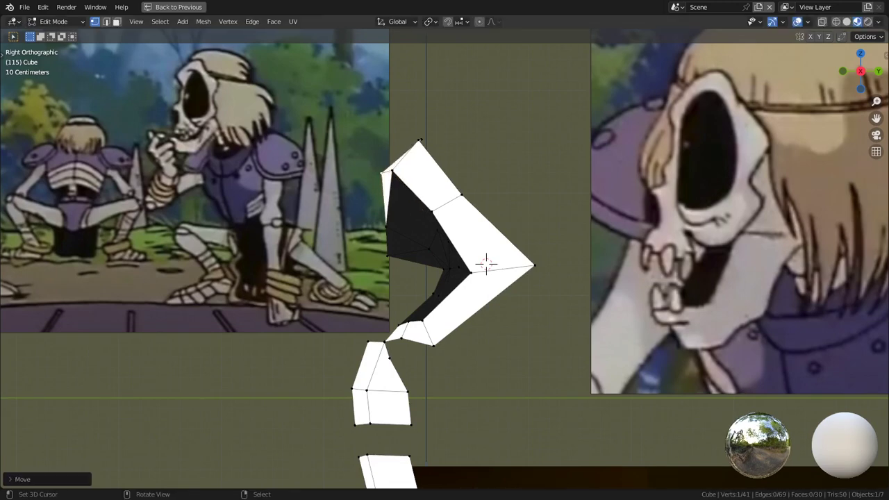
- Raise the two top forehead vertices, the centre one forward and the outer one back, and move the lower nose-bridge vertex back and up
key("g")
left_click(486, 262)
key("g")
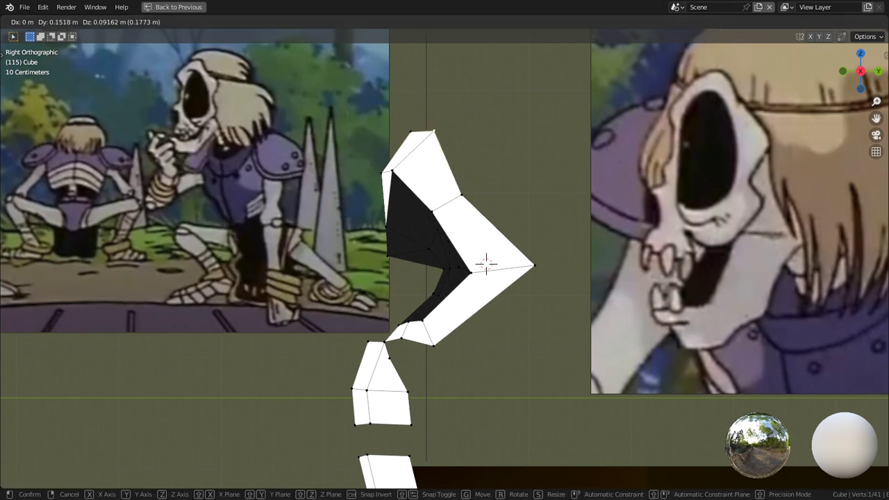
left_click(486, 262)
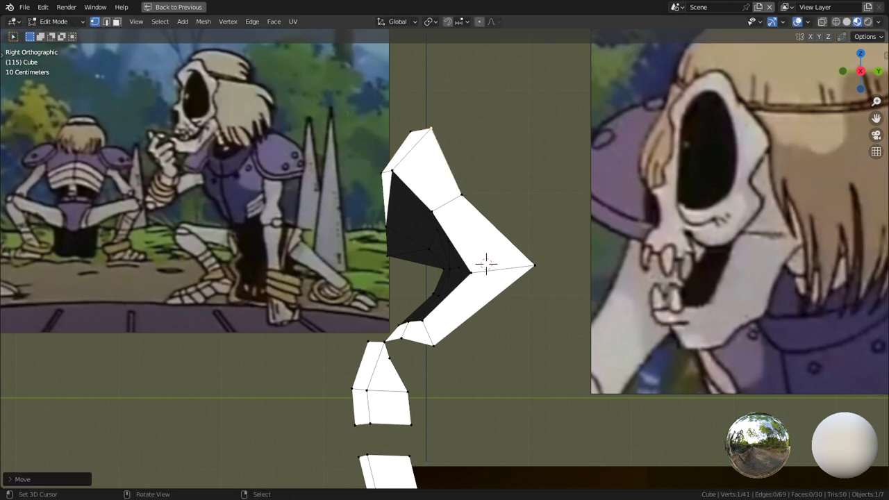
key("g")
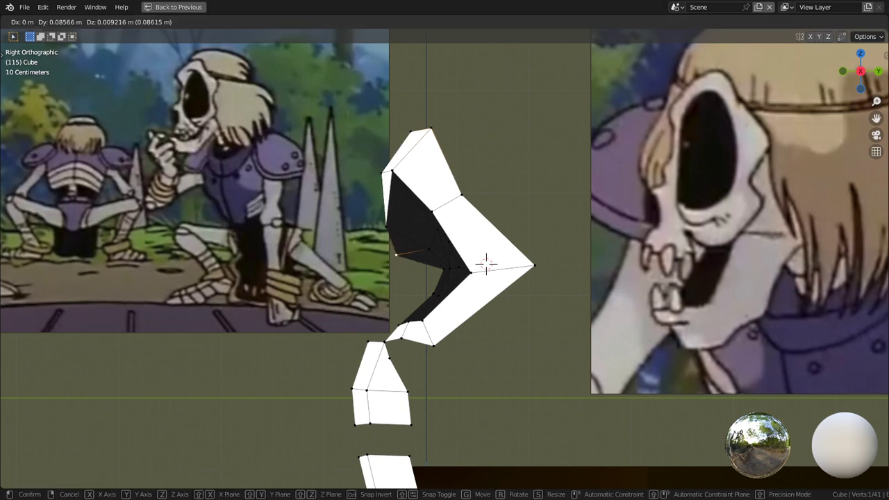
left_click(486, 262)
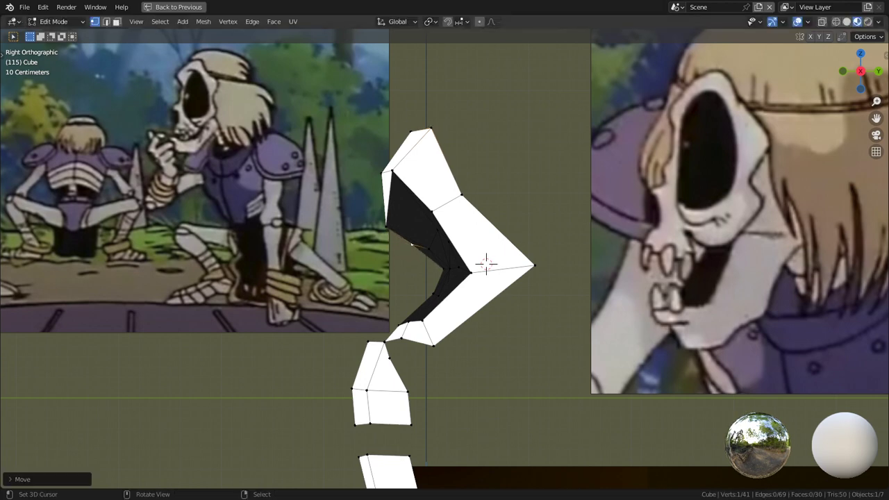
- Subdivide the centreline edge between the sockets and the eye socket's upper inner rim edge
middle_click_drag(486, 263, 383, 263)
key("2")
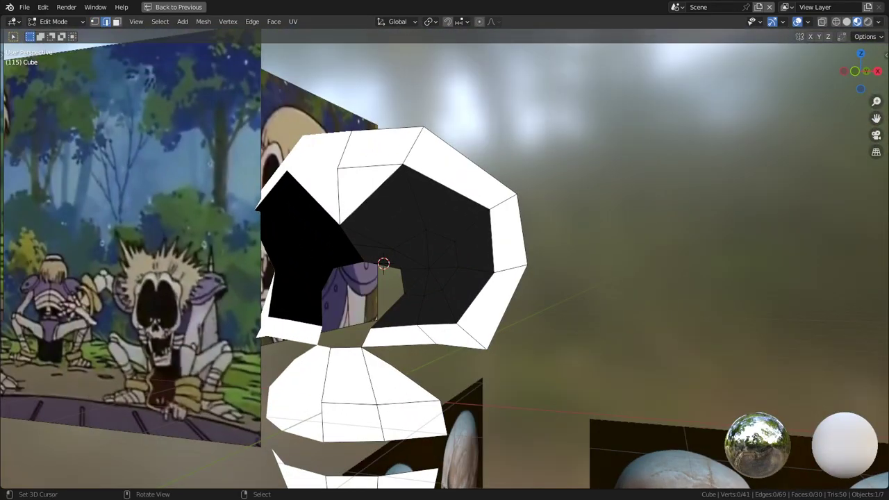
middle_click_drag(383, 264, 361, 264)
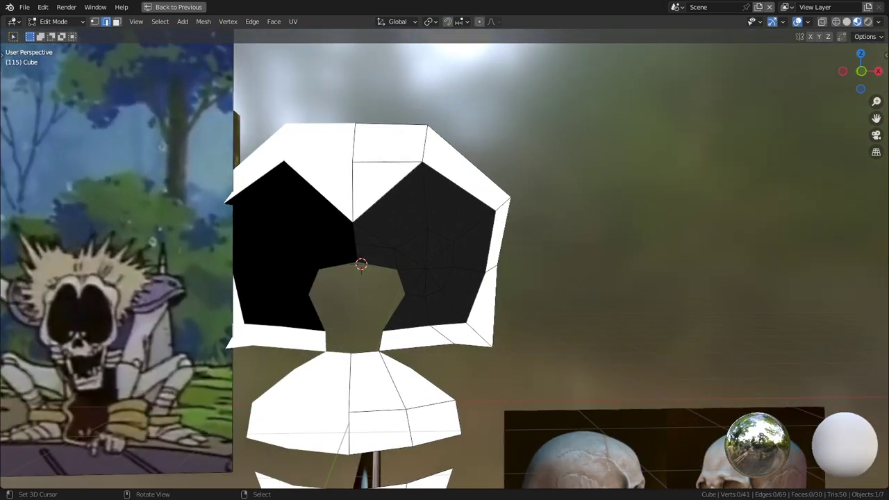
right_click(354, 196)
right_click(388, 196, "shift")
key("w")
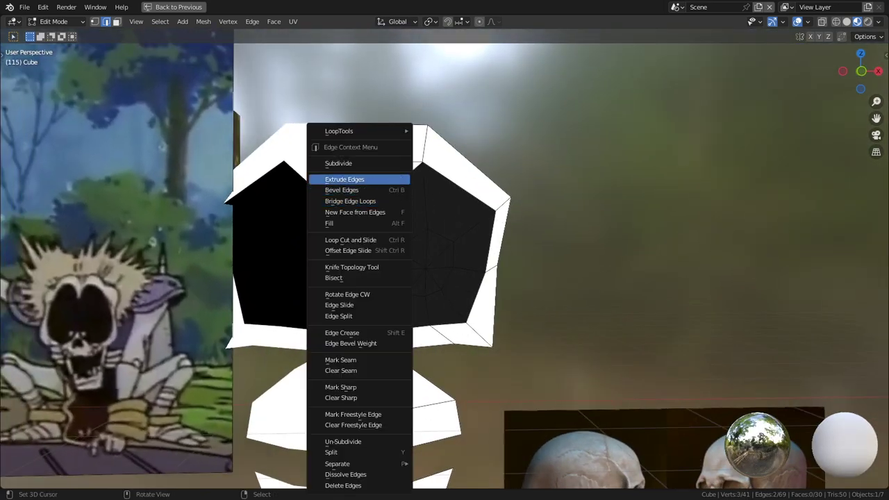
left_click(387, 164)
- Triangulate the socket face below the subdivided rim edge and dissolve its diagonal edge nearest the socket's upper corner
key("1")
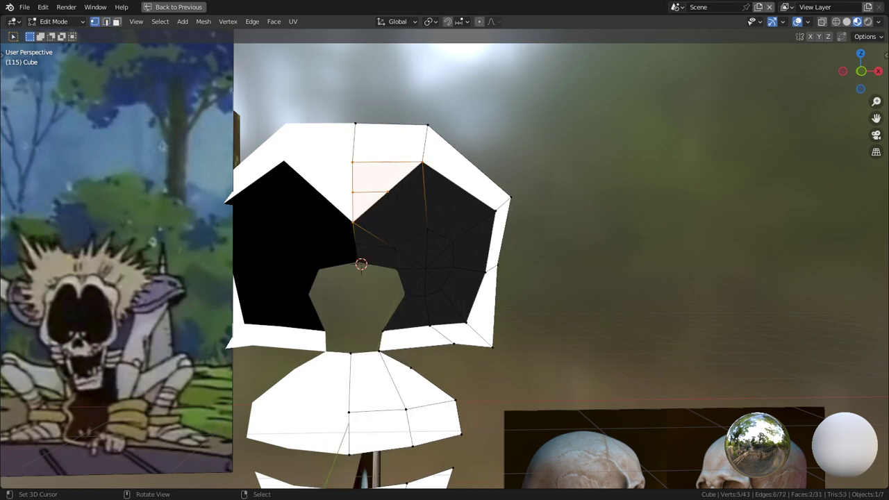
key("3")
right_click(398, 212)
key("ctrl+t")
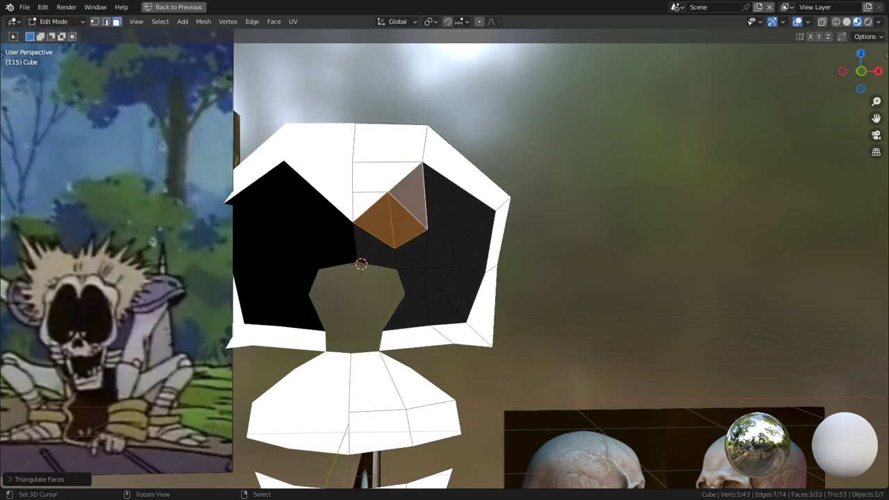
key("1")
right_click(353, 223)
key("2")
right_click(408, 208)
key("ctrl+x")
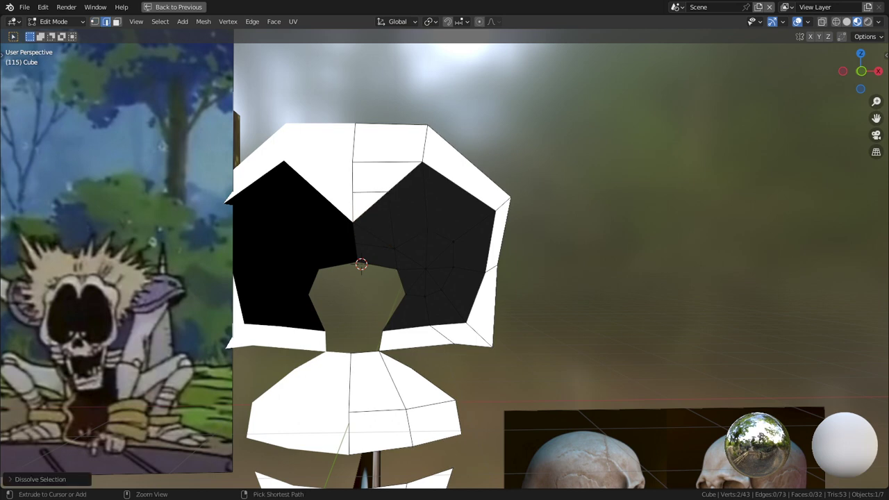
- Move the lower brow edge forward and down, and shift the lowest brow vertex about 0.12 m forward and 0.26 m down
key("1")
right_click(427, 230)
right_click(353, 222)
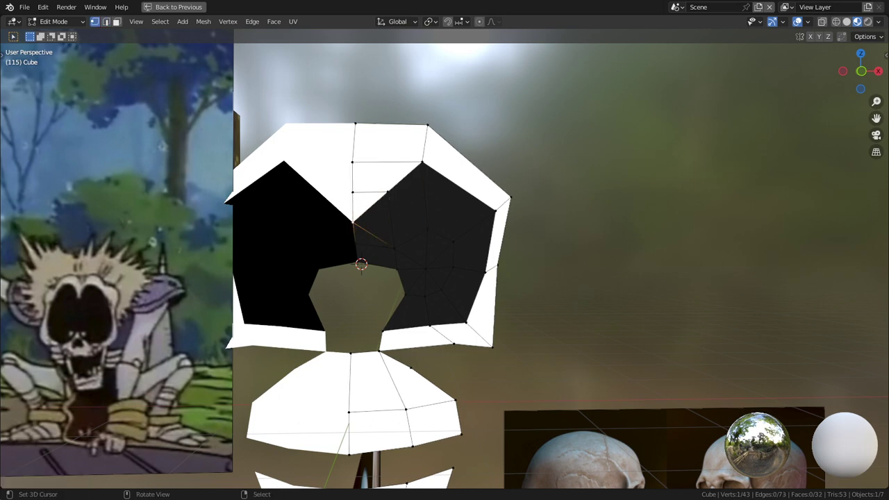
key("KP_3")
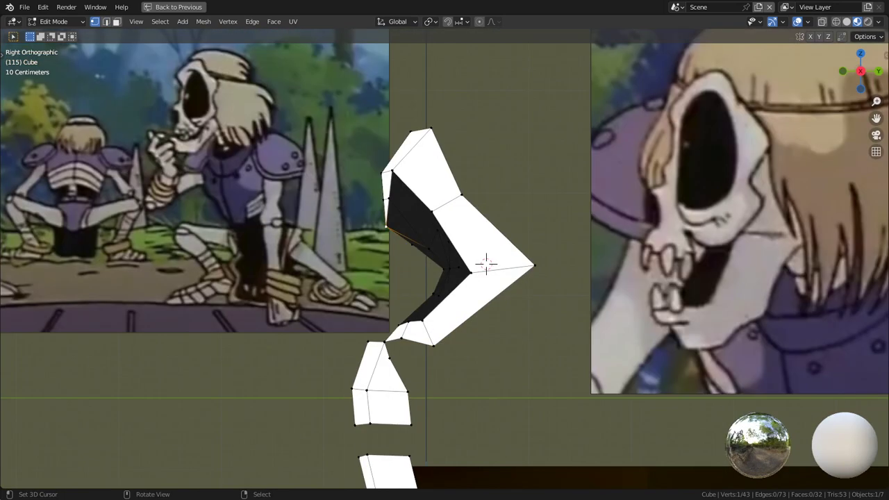
key("2")
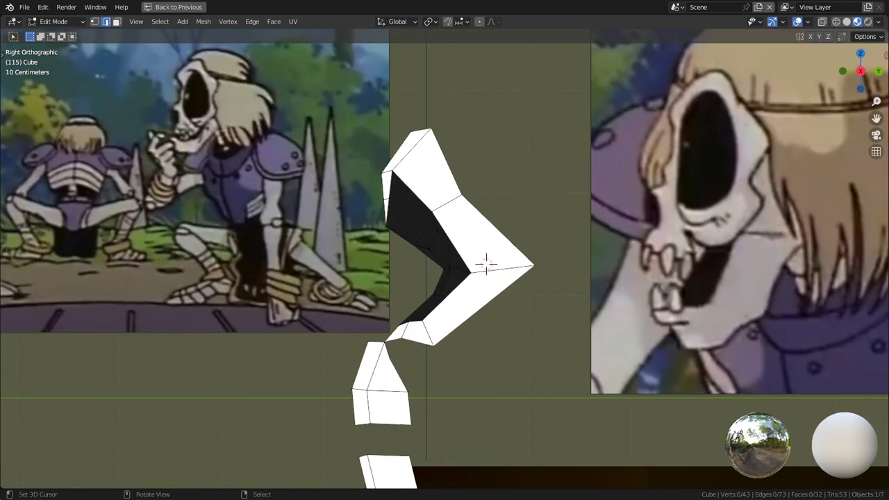
key("g")
left_click(372, 217)
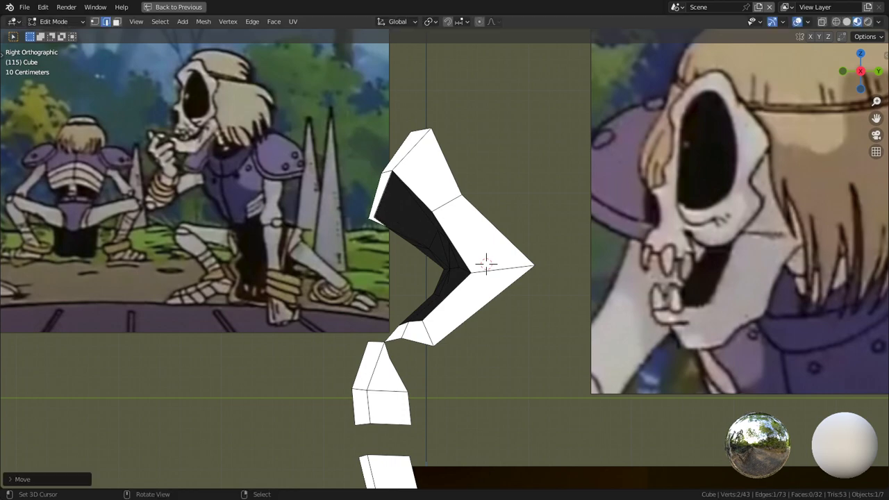
key("1")
right_click(387, 227)
key("g")
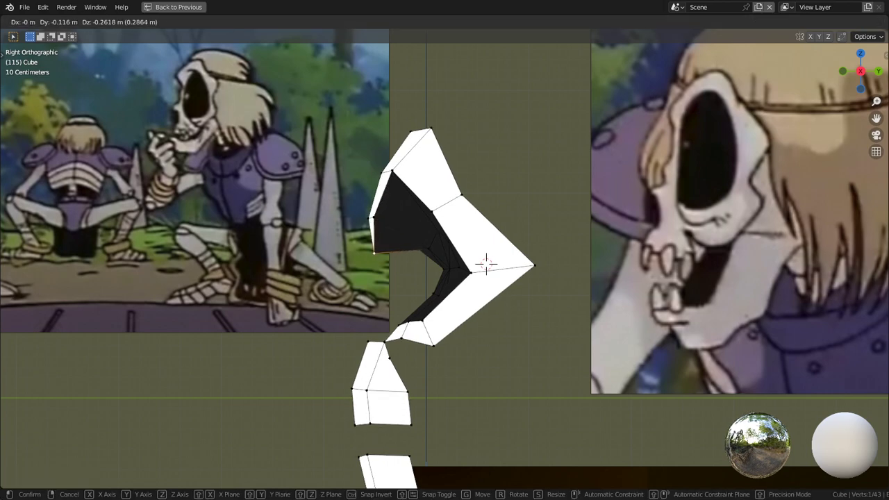
left_click(374, 253)
- Move the nose-bridge edge below the brow about 0.09 m forward and 0.28 m down
middle_click_drag(374, 253, 545, 249)
scroll(546, 249, "up", 2)
middle_click_drag(397, 250, 395, 224)
right_click(386, 222)
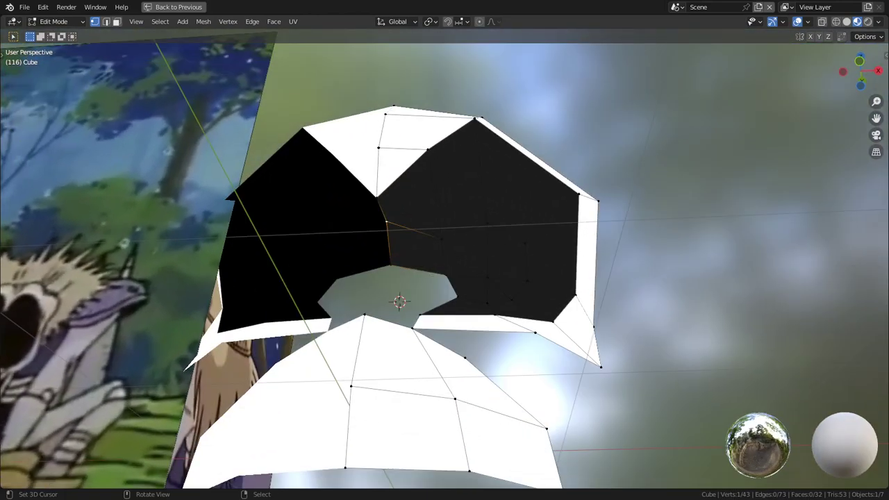
key("2")
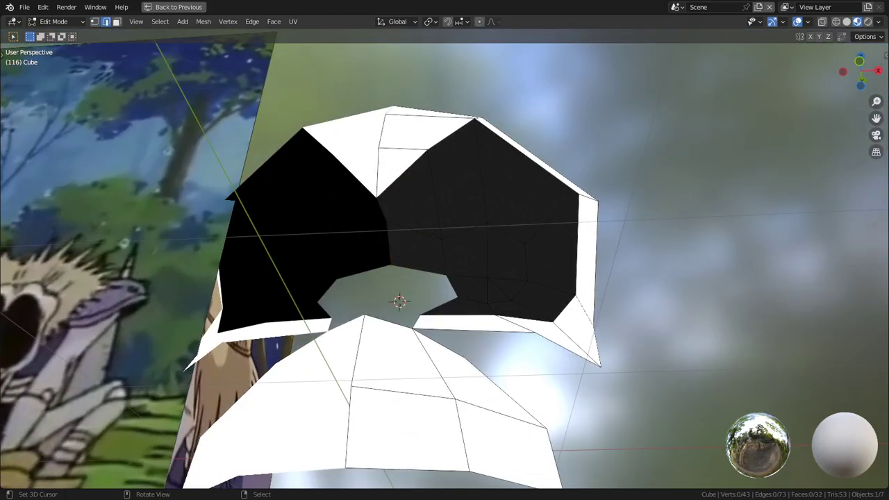
key("KP_3")
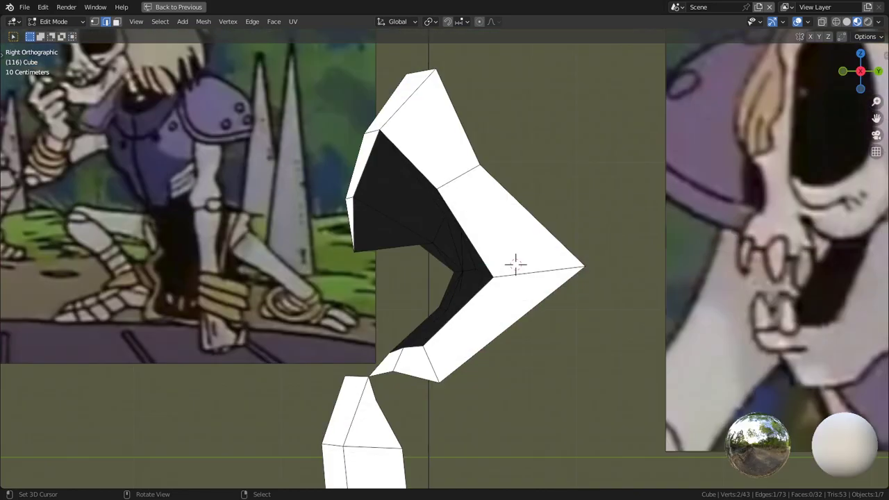
key("g")
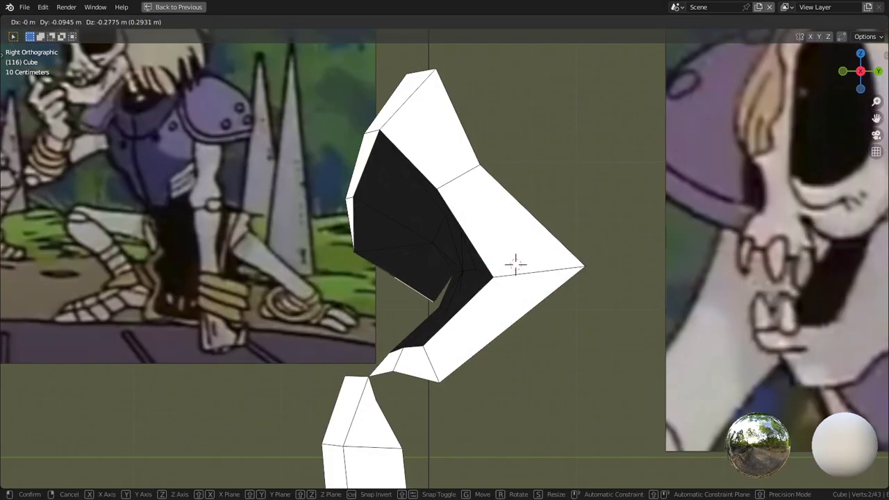
left_click(438, 302)
- Move the lowest nose-bridge vertex further forward and down towards the upper jaw
key("1")
right_click(437, 303)
middle_click_drag(438, 303, 559, 285)
scroll(503, 294, "up", 2)
middle_click_drag(445, 250, 493, 236)
middle_click_drag(486, 302, 401, 306)
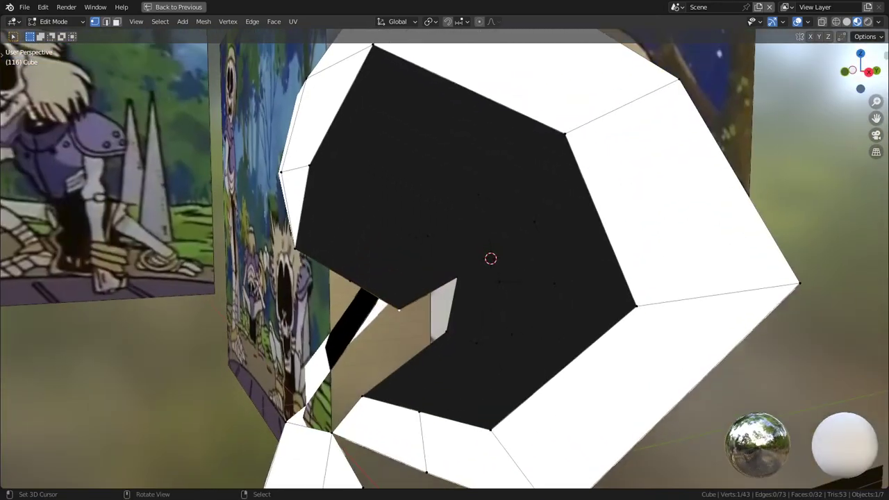
key("g")
left_click(355, 331)
- Adjust the positions of the nose-bridge vertices hanging between the eye sockets
right_click(353, 273)
key("g")
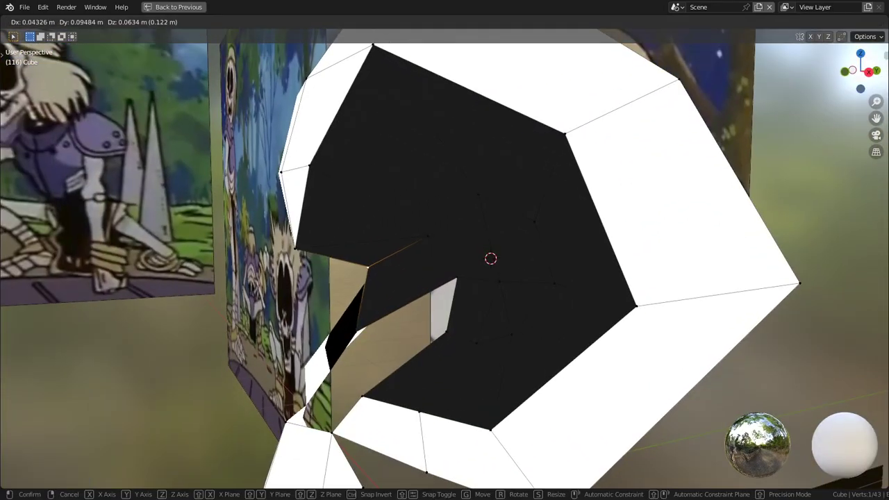
key("Escape")
key("g")
left_click(367, 330)
middle_click_drag(366, 330, 438, 323)
right_click(349, 341)
key("g")
left_click(359, 338)
scroll(419, 336, "down", 2)
- Add a quad face from the cheekbone's inner lower corner vertex towards the centreline above the upper jaw
key("2")
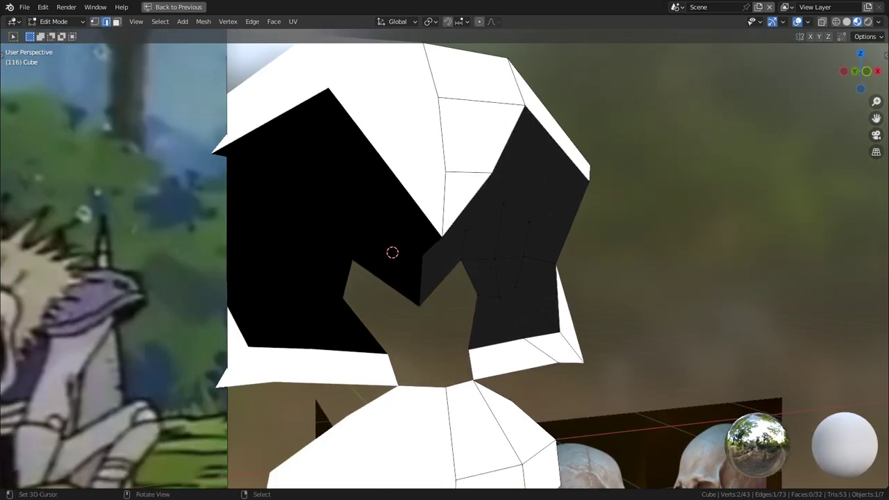
key("1")
right_click(473, 377)
key("f")
key("g")
key("g")
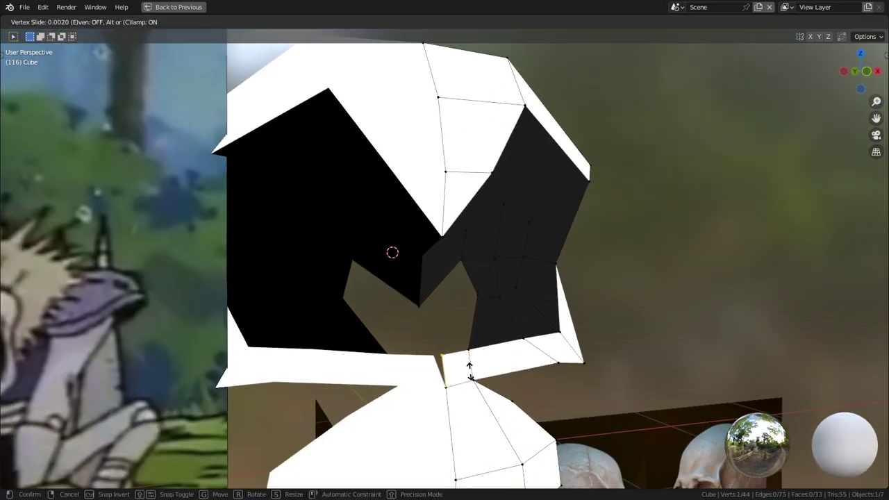
right_click(470, 369)
- Shift the new quad's free upper vertex up and across to the face's centreline
right_click(443, 355)
key("g")
left_click(434, 352)
middle_click_drag(435, 353, 408, 323)
key("g")
left_click(407, 309)
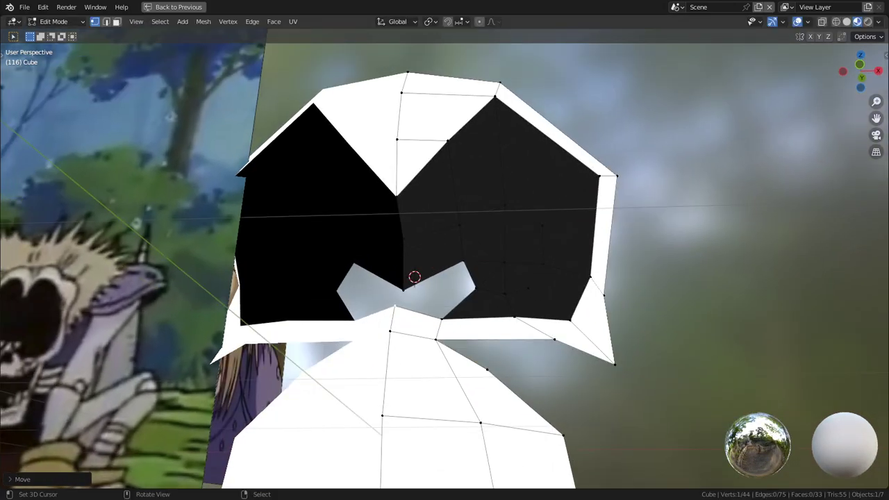
- Move the quad's upper centreline vertex about 0.08 m forward and slightly up in side view
key("KP_3")
scroll(444, 259, "down", 20)
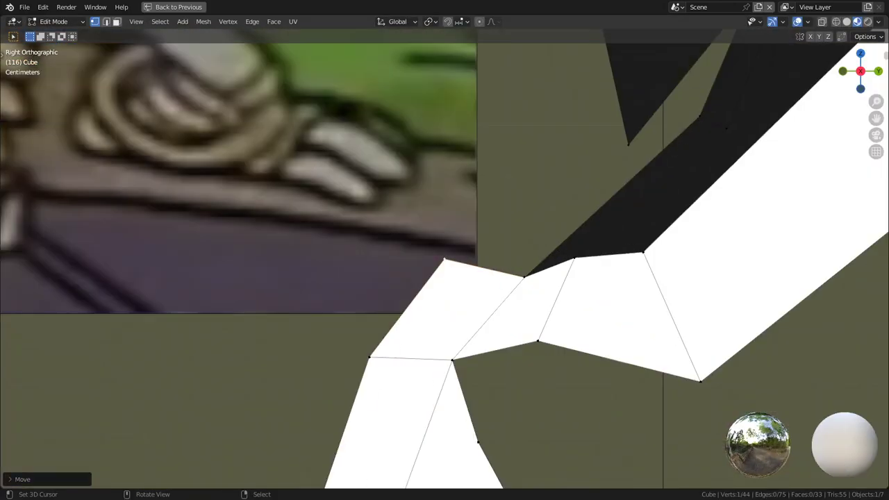
scroll(555, 194, "up", 1)
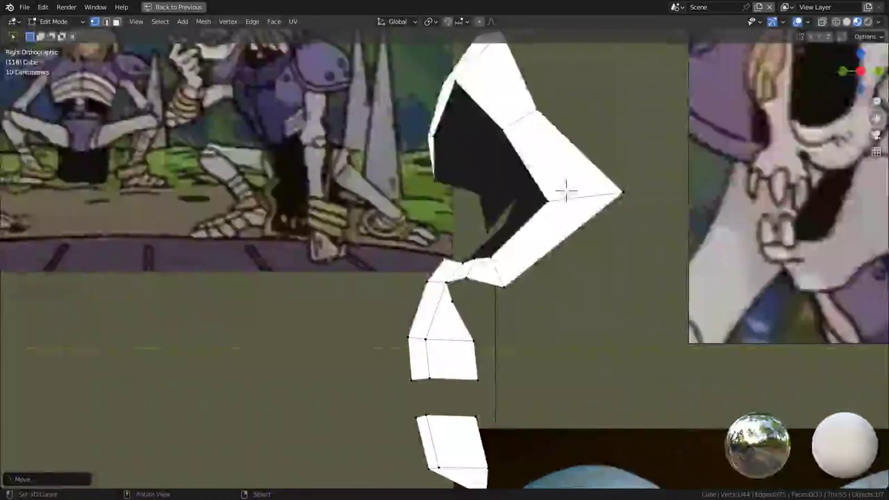
key("g")
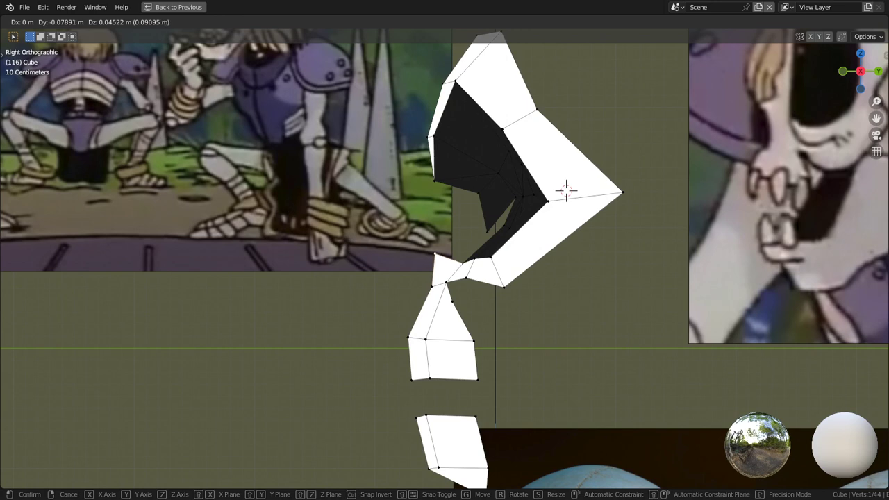
key("Return")
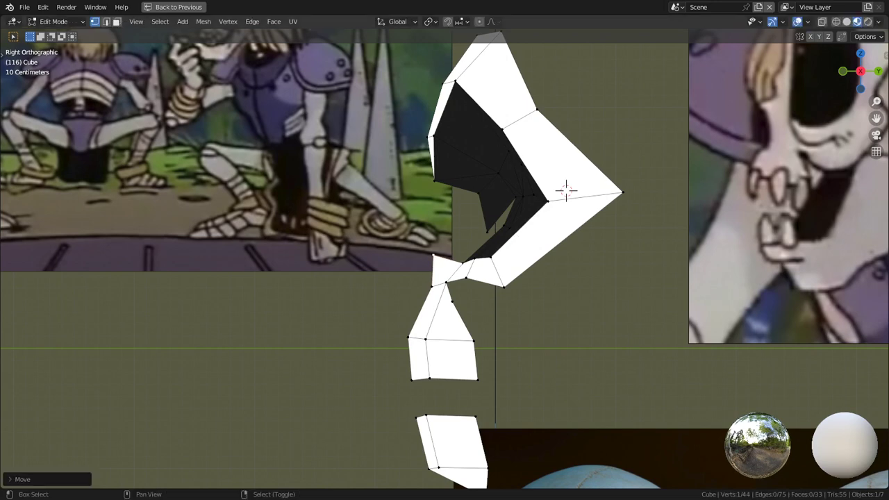
key("g")
left_click(473, 260)
- Move the cheekbone's inner upper vertex beside the quad about 0.04 m forward and 0.02 m up
right_click(462, 263)
key("g")
left_click(460, 262)
key("g")
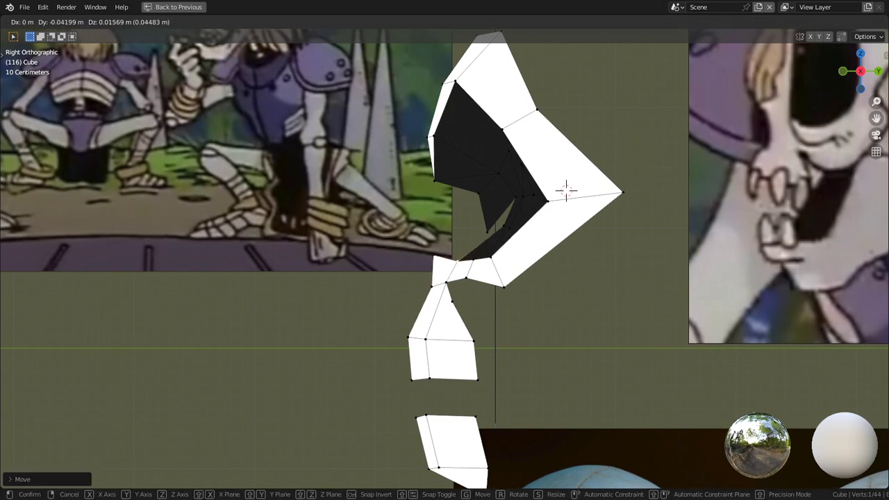
left_click(454, 261)
- Move the upper nose-bridge vertex about 0.09 m forward and 0.08 m down
middle_click_drag(454, 260, 450, 285, "shift")
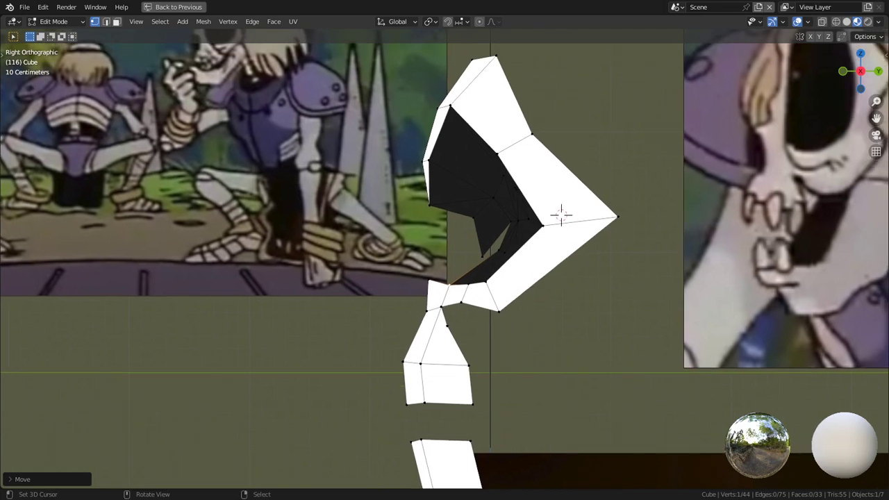
middle_click_drag(562, 216, 597, 209)
scroll(561, 215, "up", 3)
key("g")
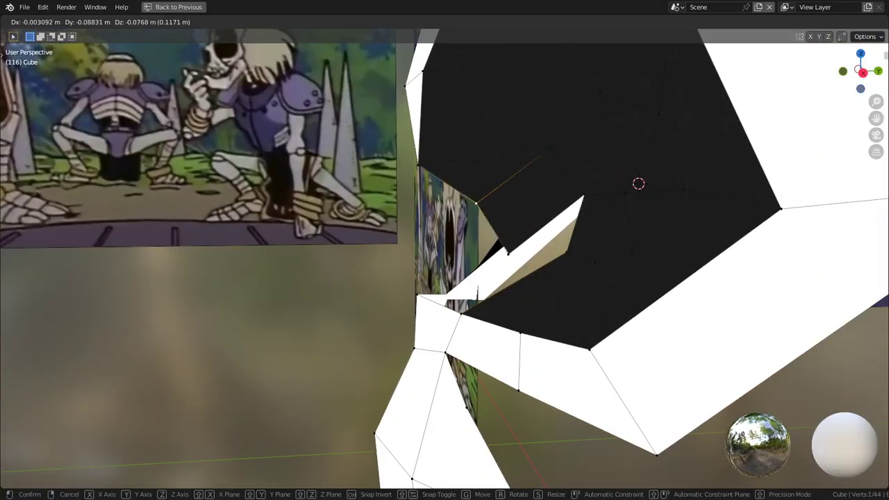
left_click(452, 216)
middle_click_drag(452, 216, 442, 216)
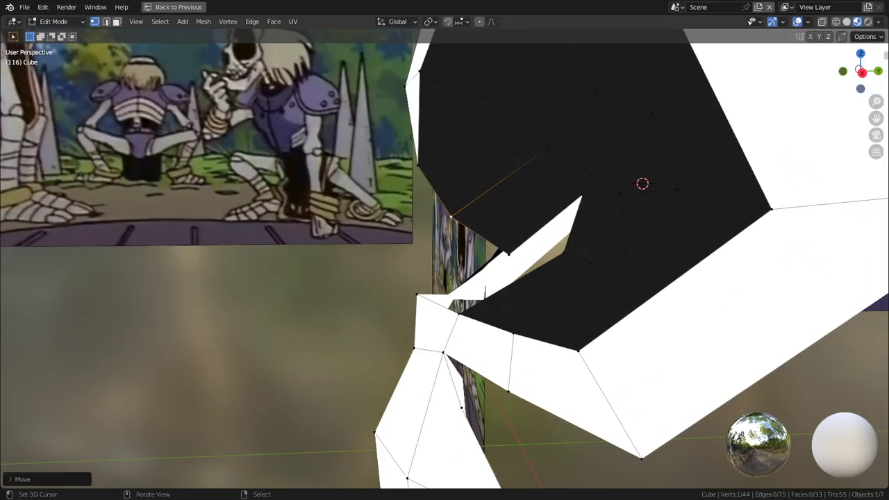
- Dissolve the two nose-bridge vertices hanging below the brow
key("KP_3")
scroll(445, 257, "down", 5)
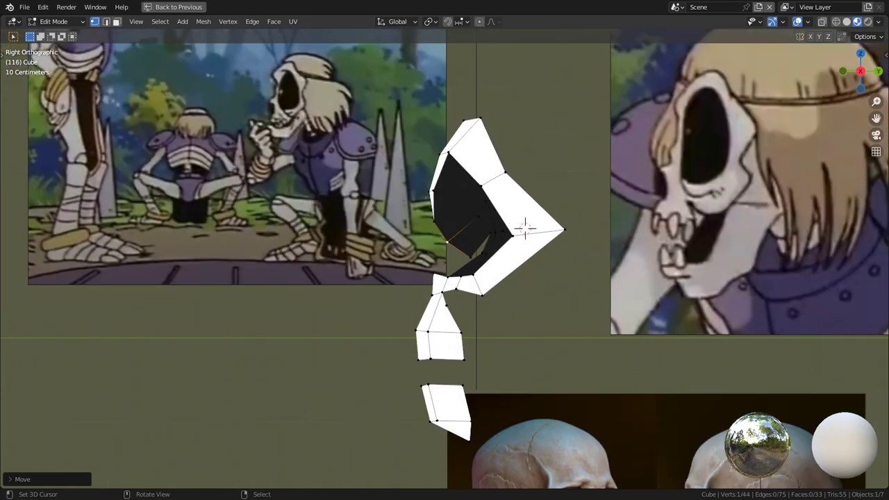
scroll(525, 228, "up", 3)
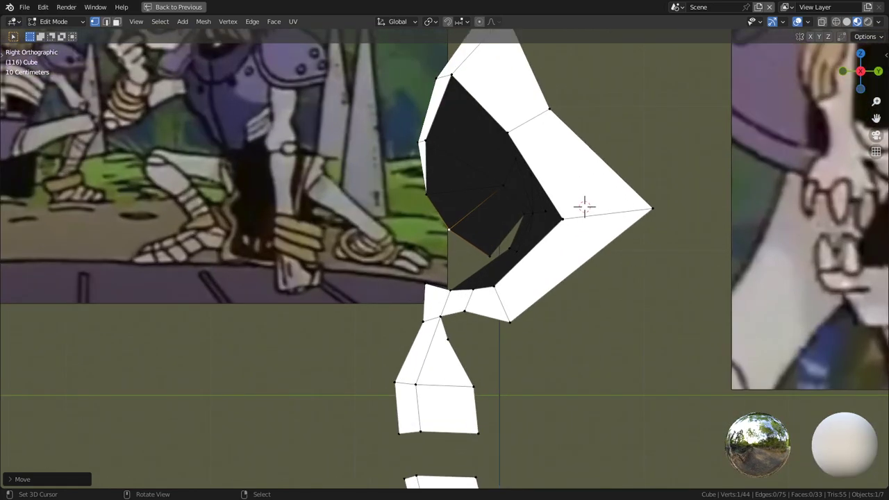
scroll(583, 206, "up", 2)
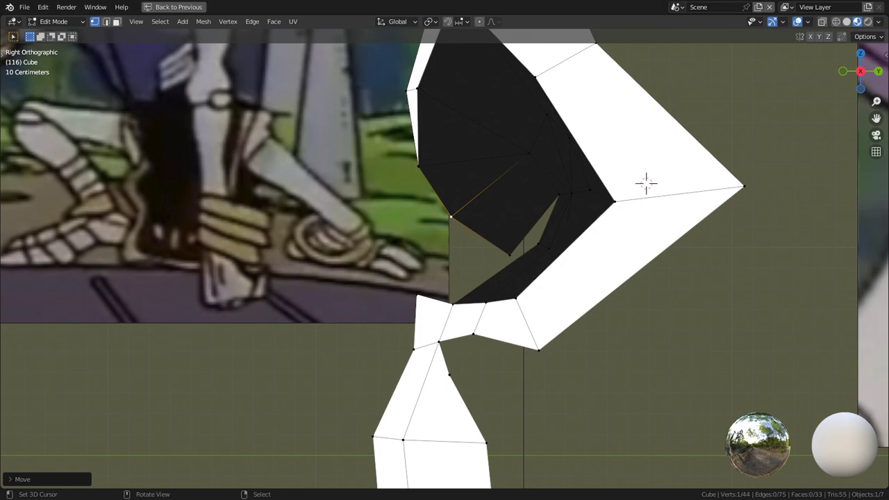
key("ctrl+x")
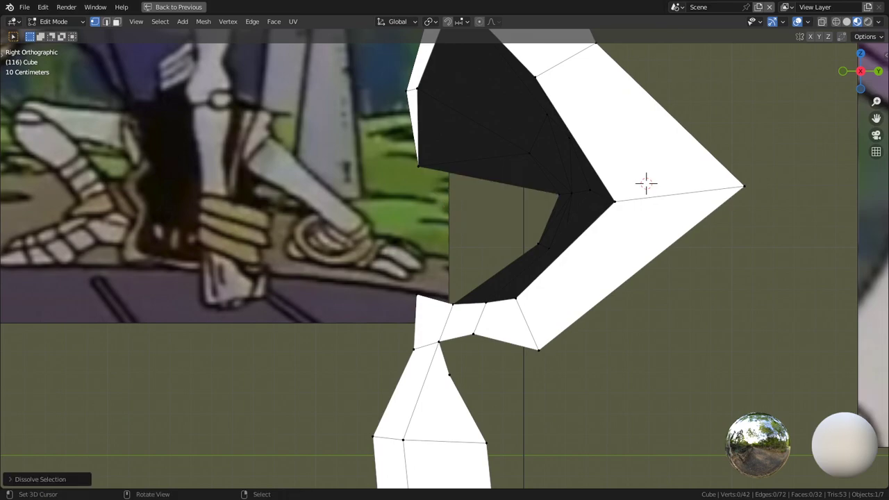
- Extrude the top edge of the quad above the upper jaw backward and up into the nose opening
middle_click_drag(388, 275, 463, 305)
key("2")
right_click(461, 306)
middle_click_drag(444, 250, 368, 236)
key("e")
left_click(525, 261)
middle_click_drag(525, 260, 608, 262)
key("1")
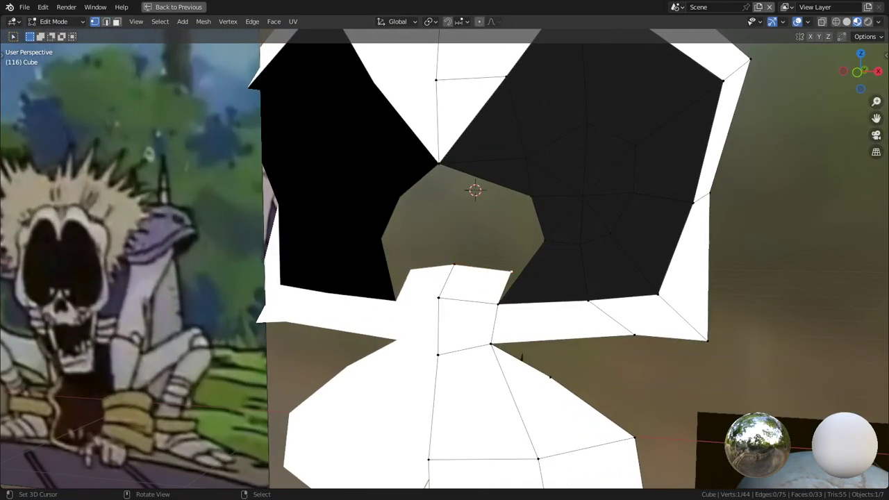
- Enable vertex snapping and snap the extruded face's outer vertex onto the eye socket's lower corner at the nose opening
key("g")
key("shift+Tab")
key("Escape")
left_click(459, 22)
left_click(431, 63)
key("g")
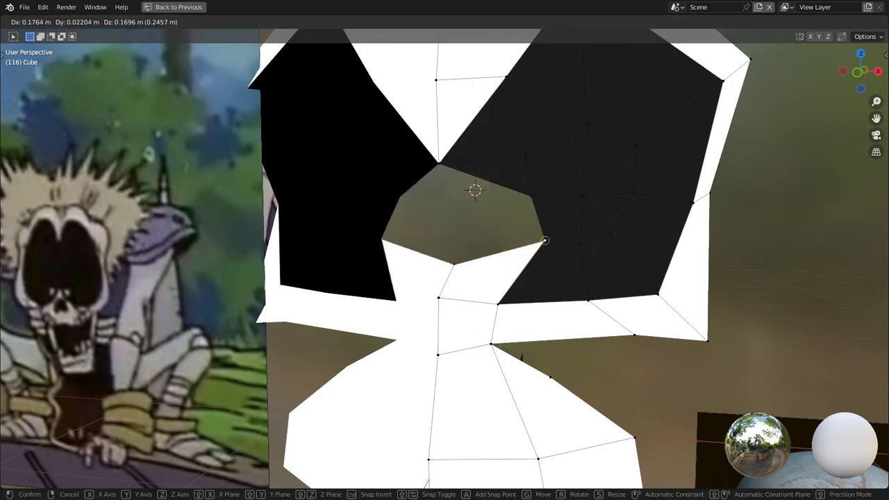
left_click(545, 241)
- Raise the extruded face's centreline vertex slightly and subdivide one edge of that face once
mouse_move(545, 240)
middle_mouse_down()
mouse_move(444, 243)
mouse_move(539, 243)
middle_mouse_up()
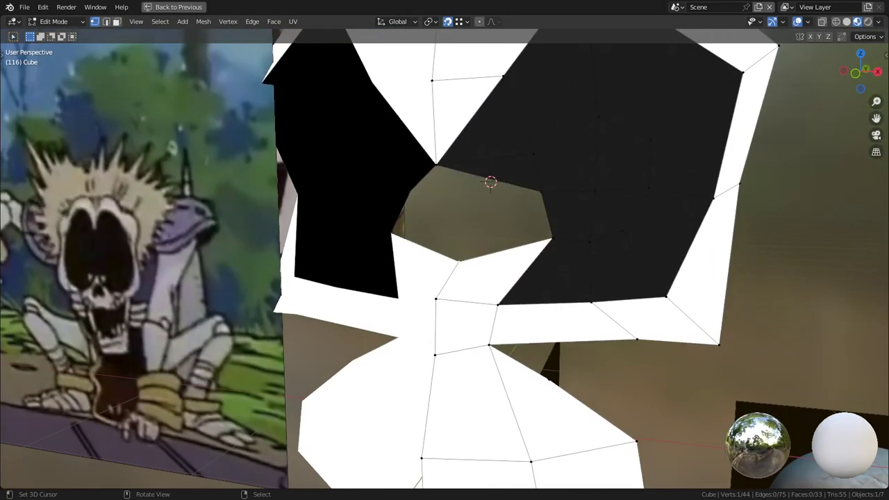
right_click(459, 262)
key("g")
left_click(462, 252)
middle_click_drag(462, 252, 556, 244)
key("2")
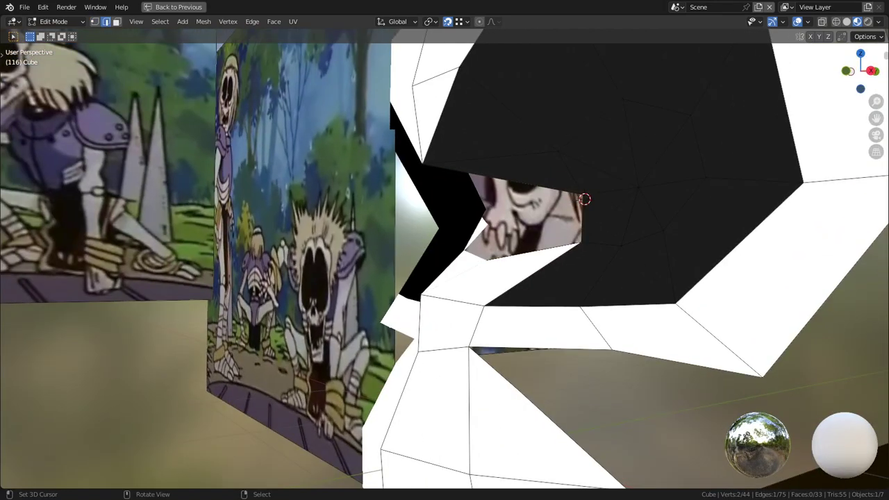
key("w")
key("Return")
middle_click_drag(381, 322, 590, 365)
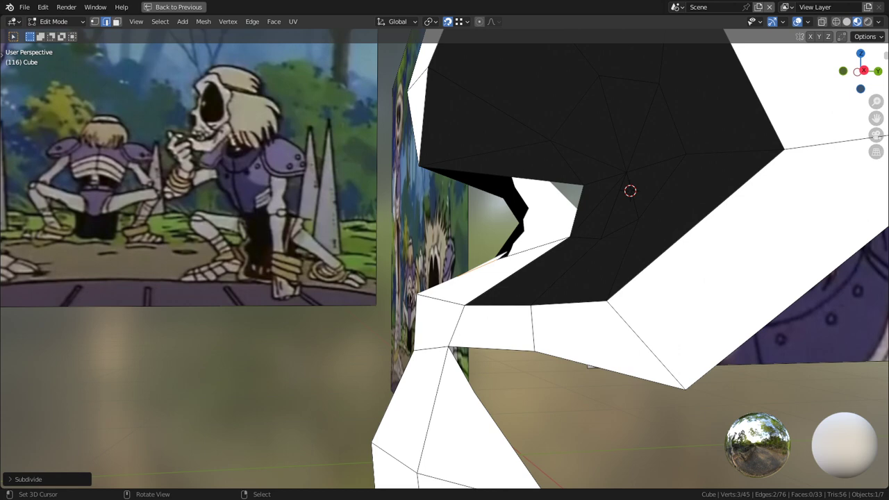
- Fill the extruded nose-floor face with black in Vertex Paint mode and return to Object Mode
key("3")
middle_click_drag(417, 252, 496, 268)
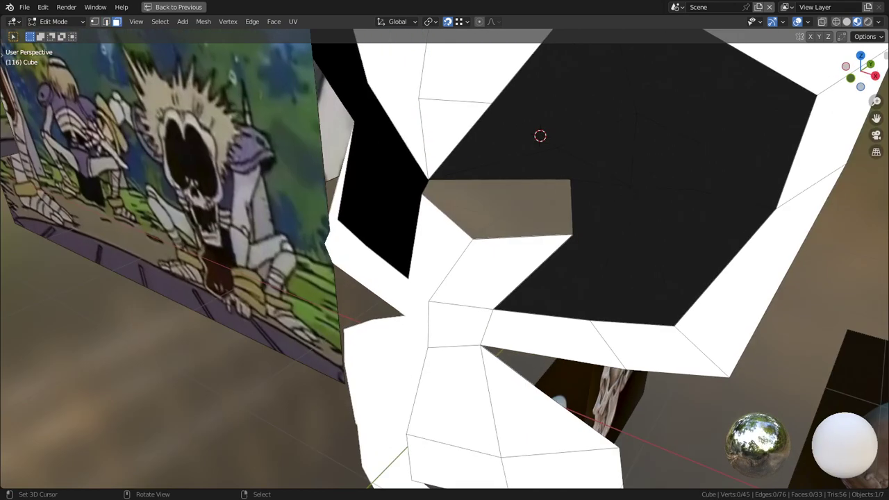
right_click(496, 269)
left_click(53, 21)
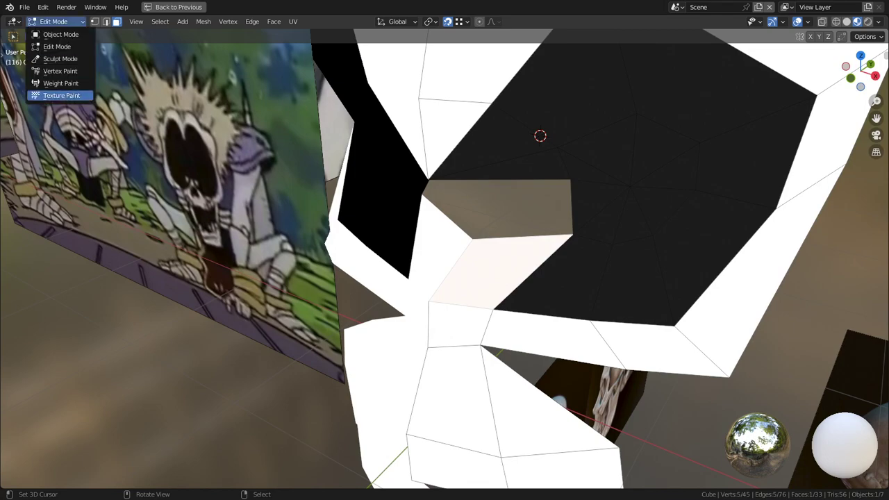
left_click(55, 71)
key("shift+k")
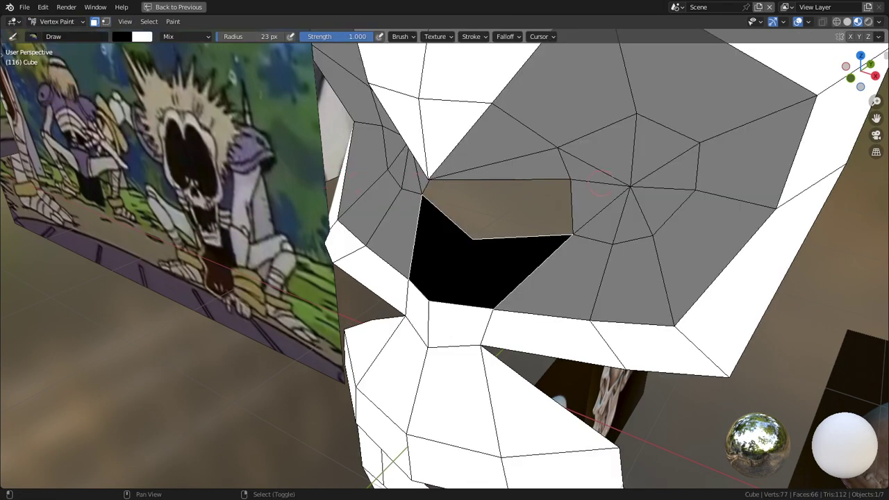
key("ctrl+Tab")
mouse_move(444, 170)
middle_mouse_down()
mouse_move(531, 166)
mouse_move(479, 158)
middle_mouse_up()
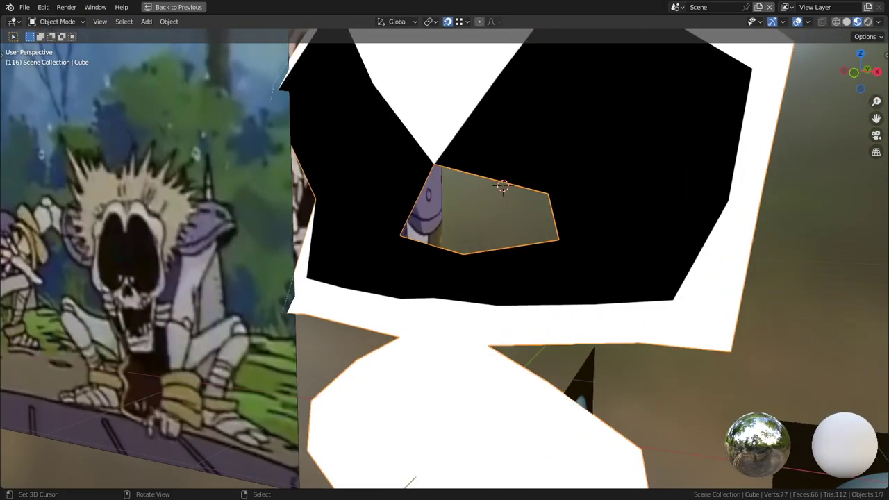
- In the right side view, raise the edge at the eye socket's upper outer corner and nudge its socket-rim vertex slightly forward
key("KP_3")
scroll(444, 258, "down", 6)
middle_click_drag(444, 258, 479, 259)
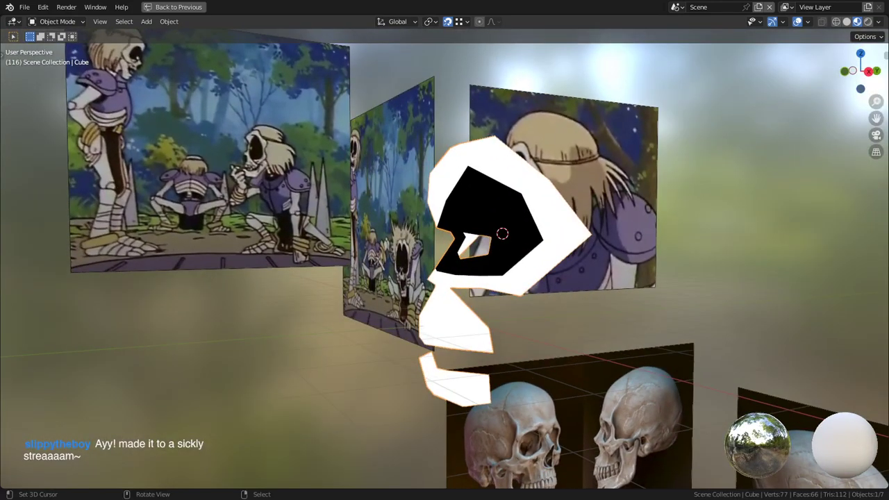
key("KP_3")
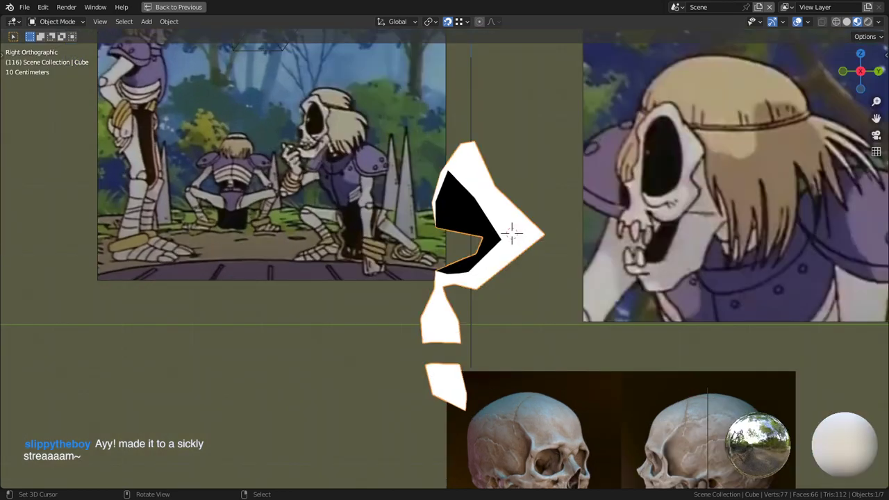
scroll(512, 234, "up", 3)
key("Tab")
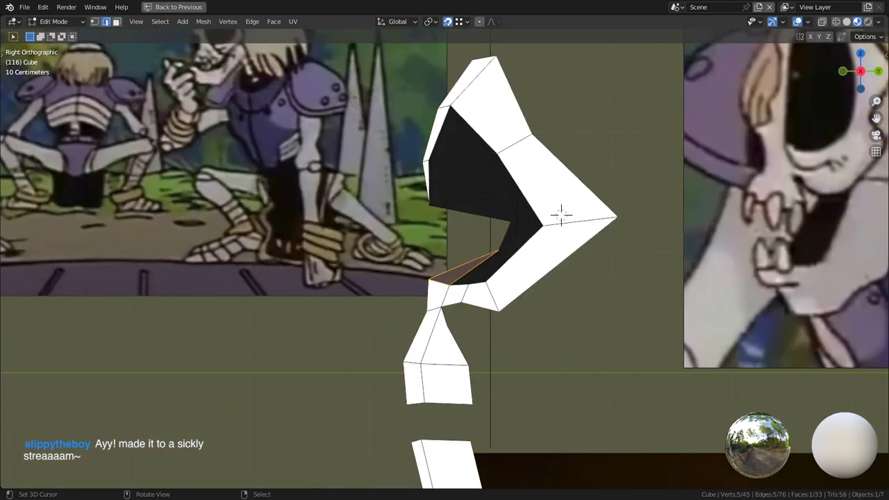
key("g")
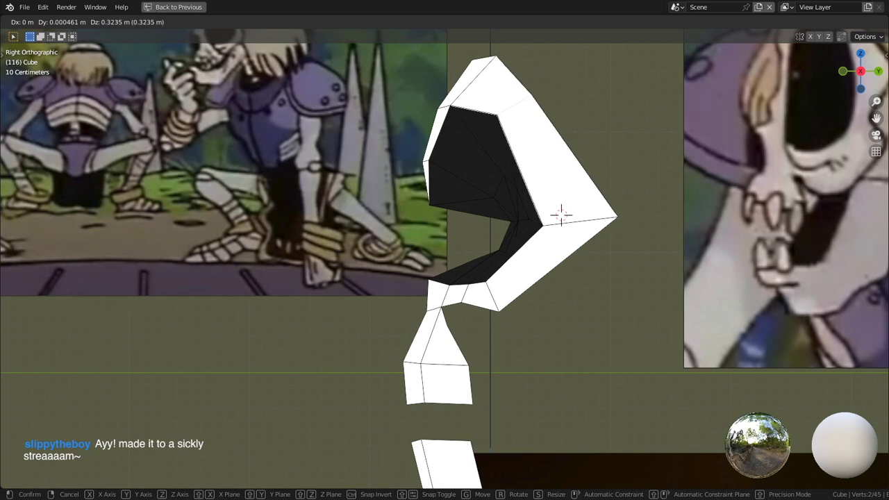
left_click(516, 101)
key("1")
right_click(498, 110)
key("g")
left_click(561, 216)
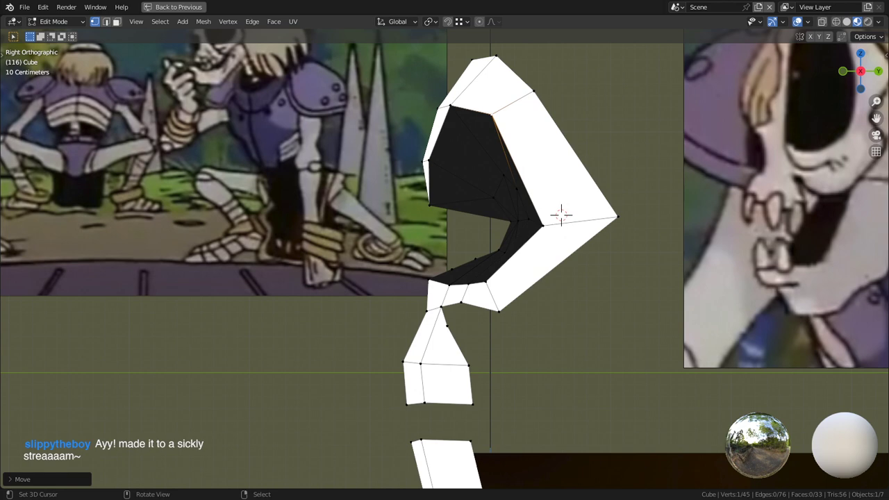
- Compare the face mesh's side profile with the skeleton reference images in the right side view
scroll(561, 215, "down", 3)
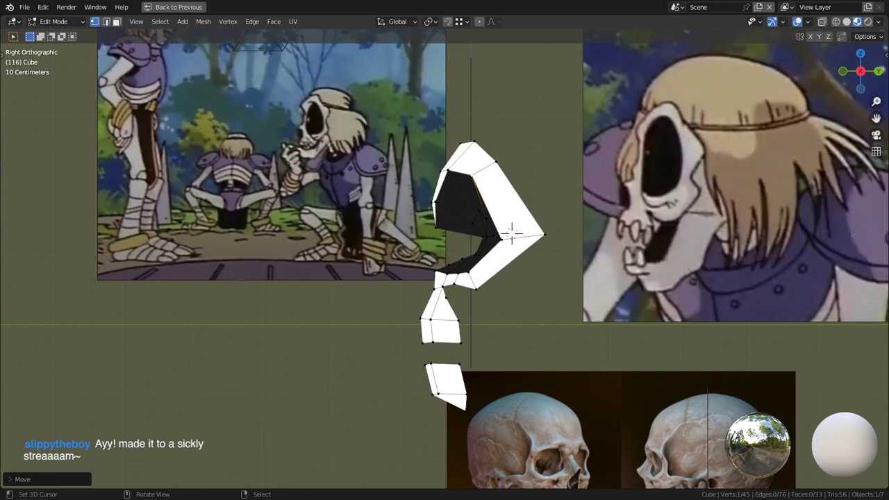
scroll(512, 233, "down", 2)
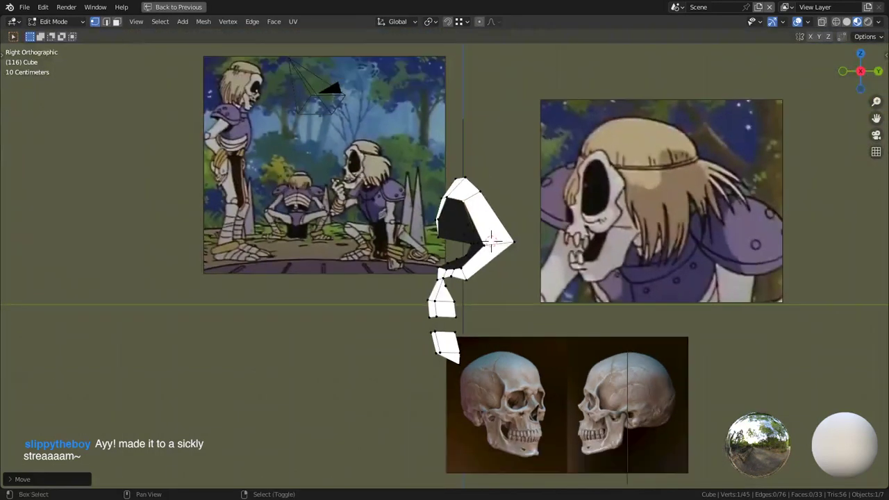
middle_click_drag(490, 239, 495, 312, "shift")
middle_click_drag(500, 278, 799, 373, "shift")
scroll(352, 269, "up", 5)
scroll(585, 416, "down", 2)
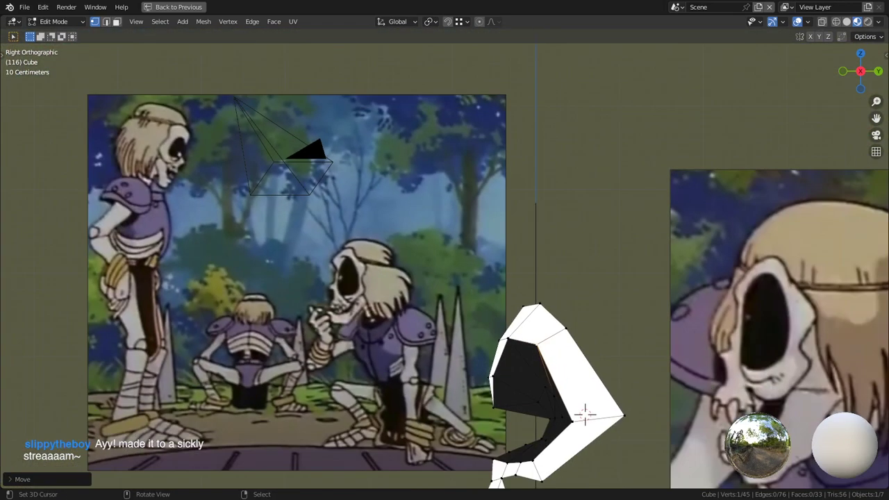
middle_click_drag(585, 415, 490, 359, "shift")
scroll(479, 340, "down", 1)
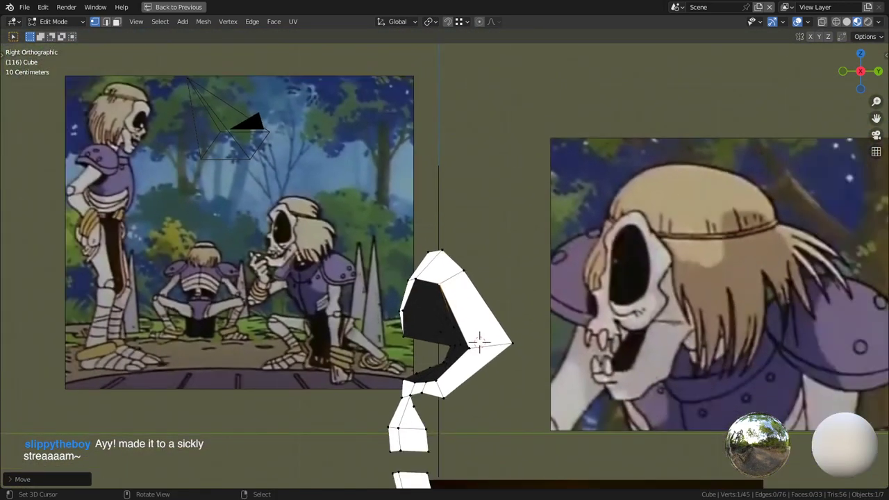
- Examine the skeleton and human skull references beside the face mesh in the front view, comparing the eye socket shapes
key("KP_1")
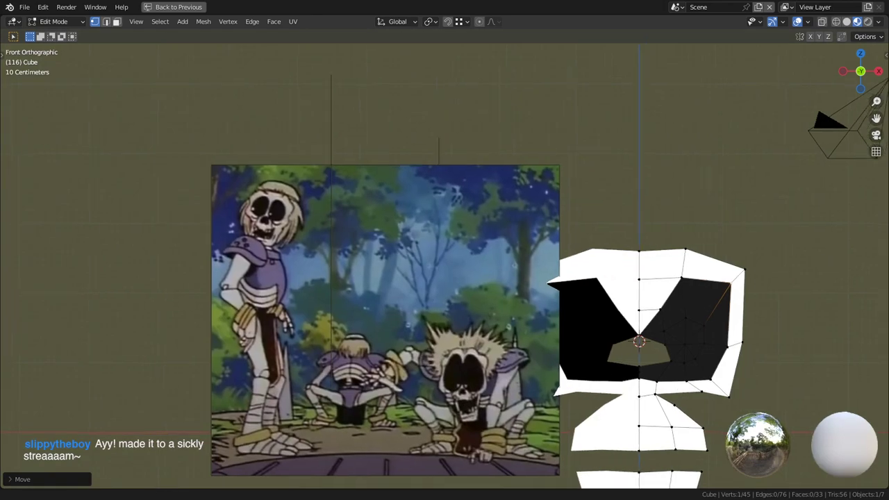
scroll(444, 264, "up", 3)
middle_click_drag(389, 209, 550, 300, "shift")
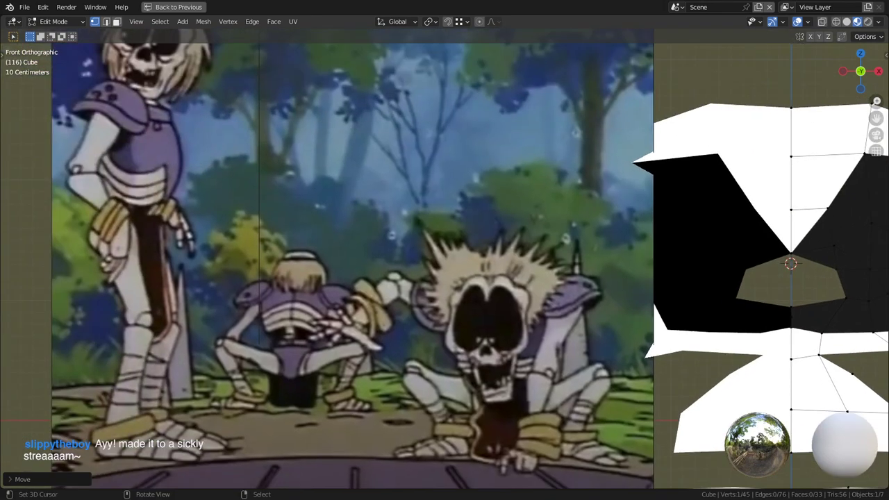
middle_click_drag(368, 42, 516, 486, "shift")
scroll(444, 259, "down", 6)
middle_click_drag(445, 333, 410, 205, "shift")
scroll(444, 259, "up", 2)
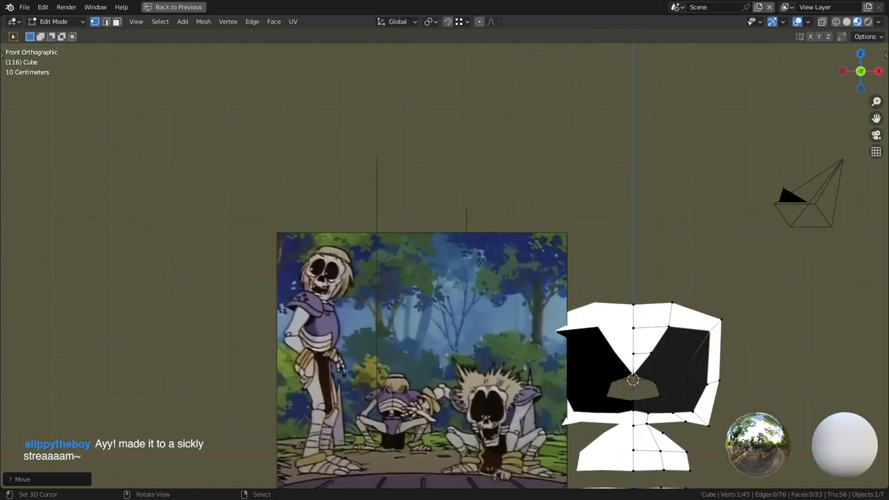
scroll(444, 259, "up", 2)
middle_click_drag(514, 389, 427, 241, "shift")
middle_click_drag(611, 396, 209, 80, "shift")
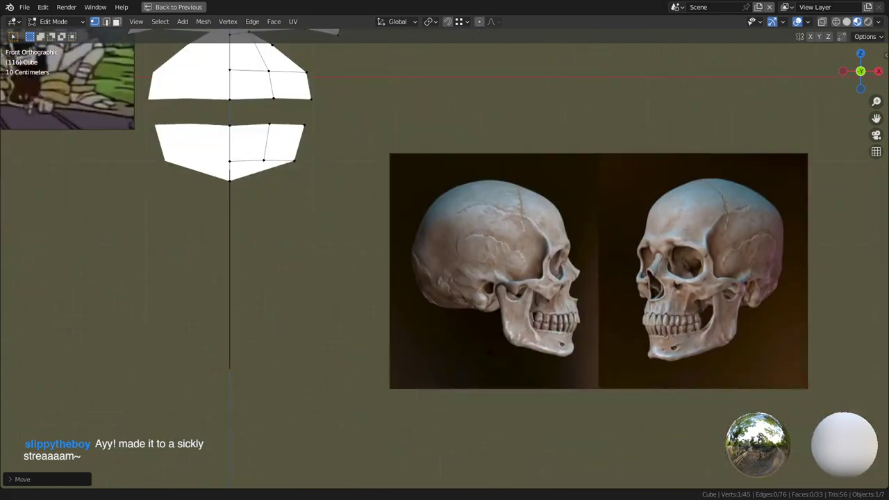
middle_click_drag(444, 264, 498, 345, "shift")
middle_click_drag(445, 264, 512, 392, "shift")
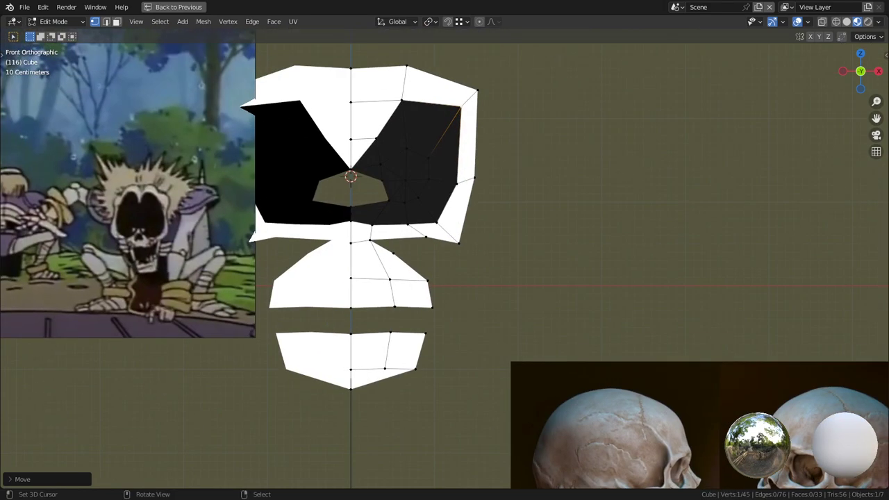
- Move the eye socket's inner-rim vertex up toward the centreline and lower the socket's upper inner corner vertex slightly
scroll(409, 144, "up", 3)
key("g")
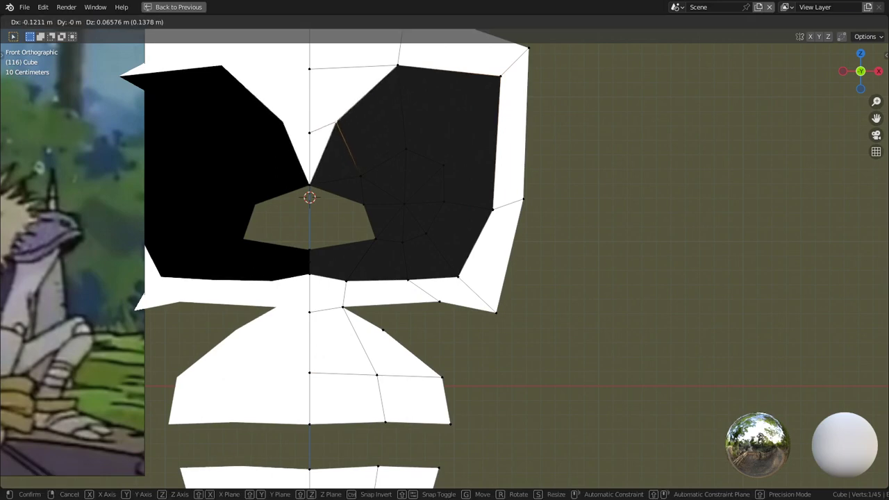
left_click(337, 121)
right_click(398, 66)
key("g")
left_click(393, 73)
- Bevel the edge at the eye socket's upper outer corner into a wide chamfer and return to vertex selection
key("2")
right_click(514, 63)
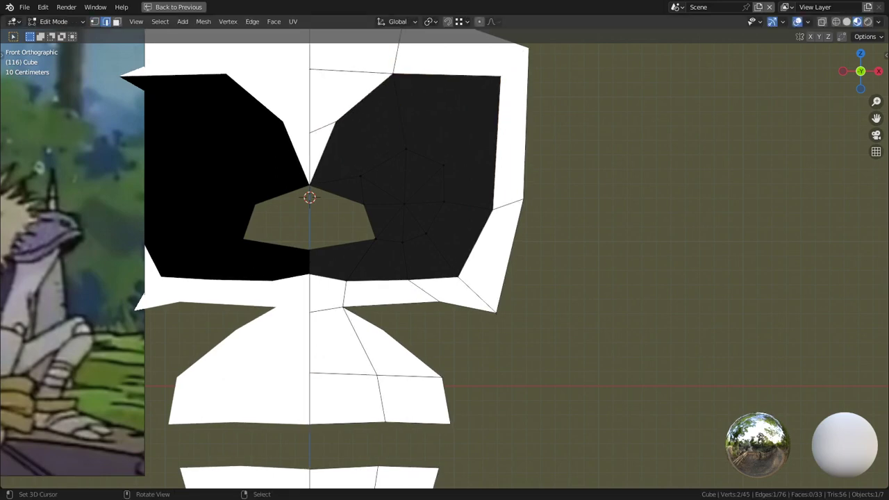
key("ctrl+b")
left_click(614, 74)
key("1")
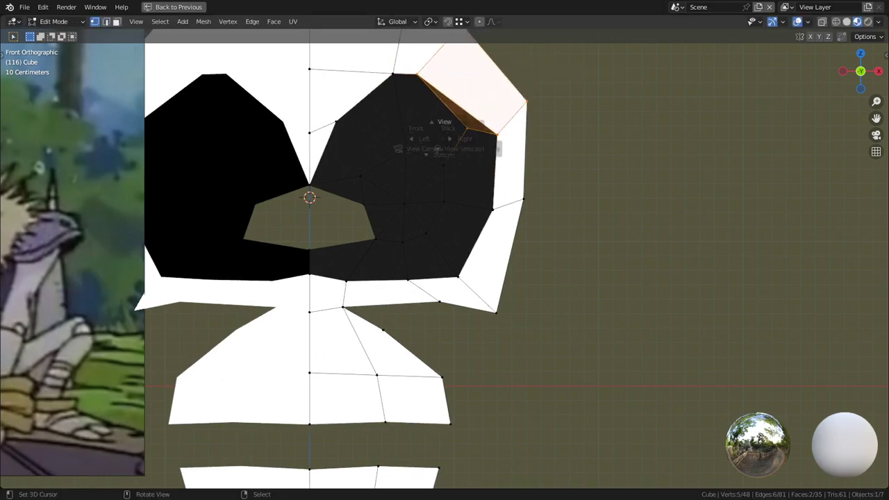
- Try to shift the beveled edge at the eye socket's upper outer corner outward along the brow
key("2")
right_click(444, 46)
key("g")
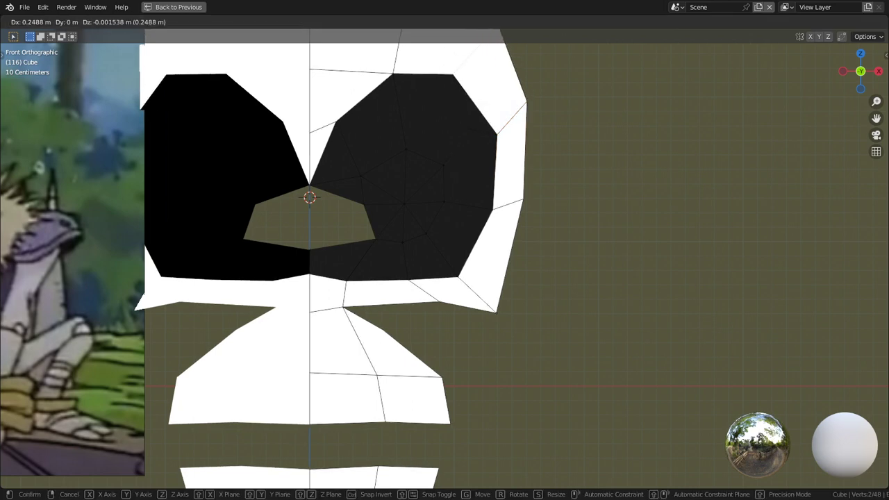
left_click(481, 49)
- Try to dissolve the extra vertices and edges inside the upper outer part of the eye socket
right_click(456, 146)
key("1")
right_click(468, 129)
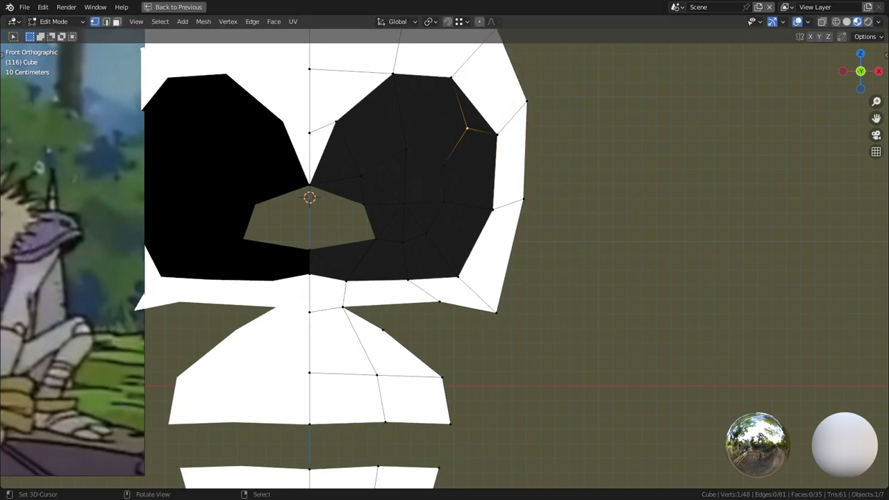
key("2")
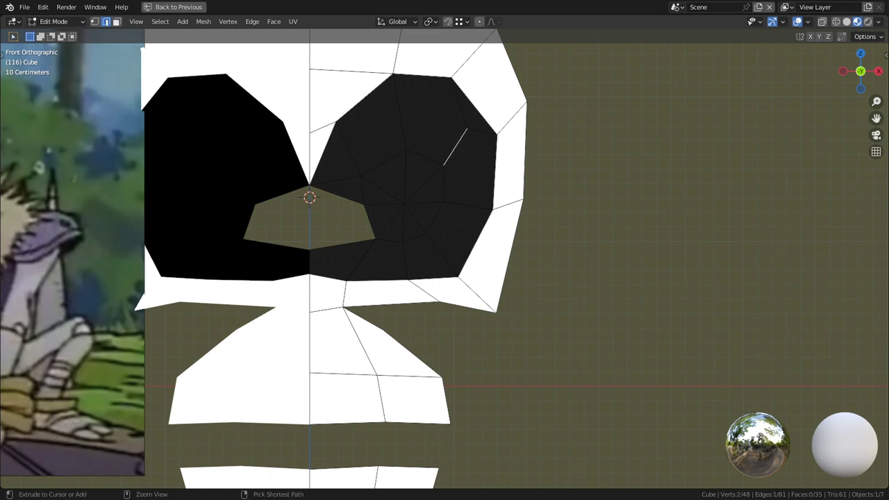
key("ctrl+x")
key("1")
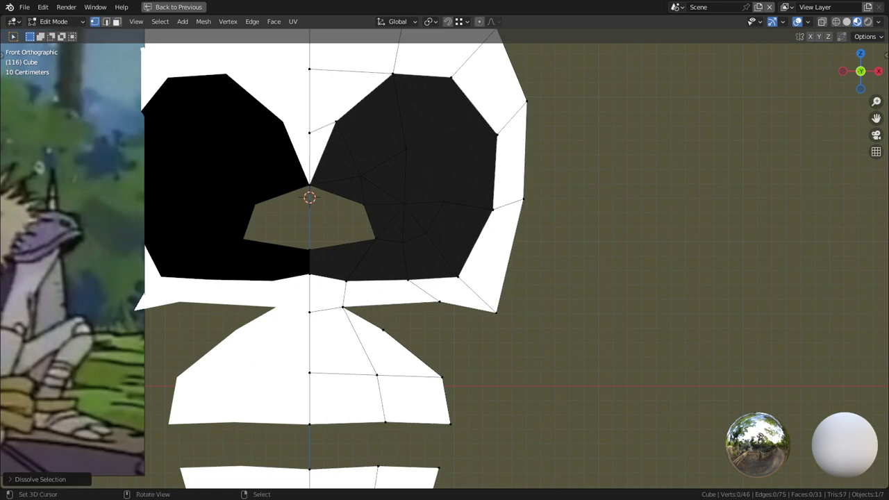
- Try to triangulate the large face in the upper outer part of the eye socket
key("3")
right_click(450, 145)
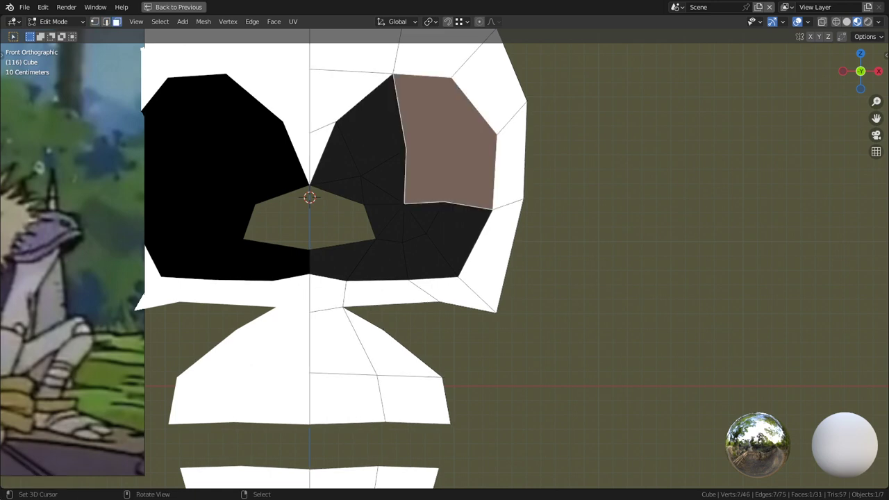
key("1")
key("2")
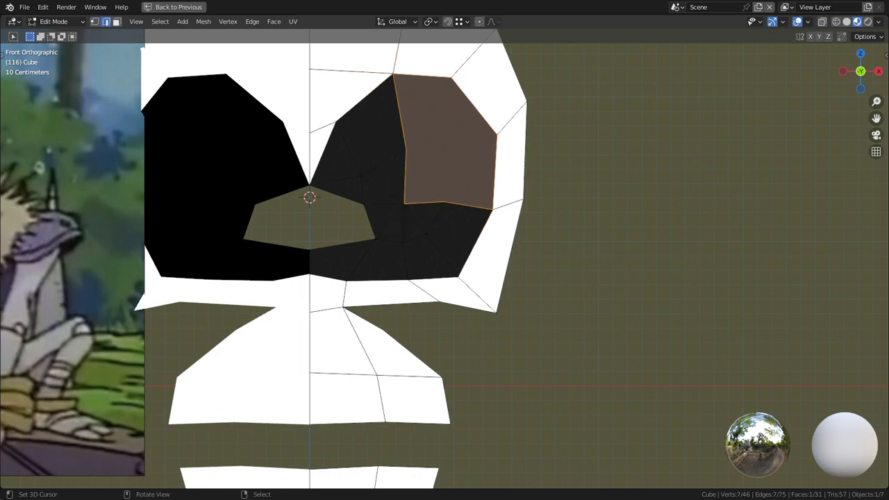
key("3")
key("ctrl+t")
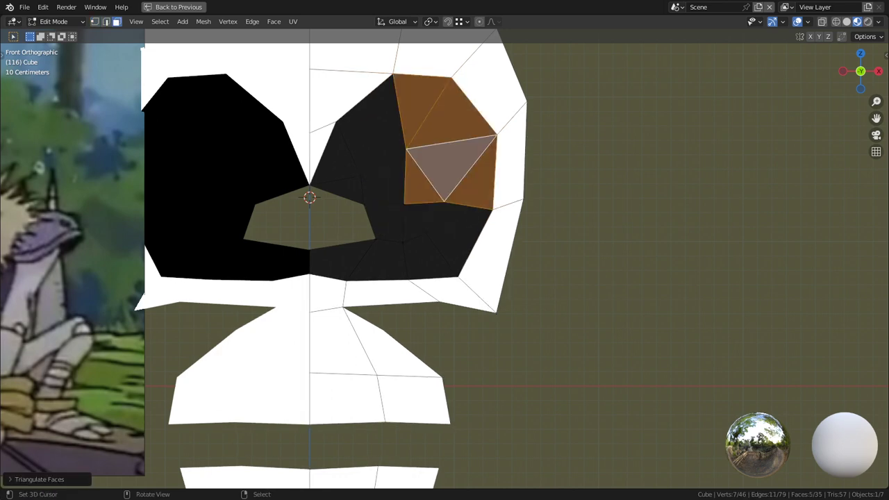
- Undo the triangulation, the dissolve and the edge move, back to before the eye socket corner was beveled
key("ctrl+z")
key("ctrl+z")
key("ctrl+z")
key("ctrl+z")
key("ctrl+z")
key("ctrl+z")
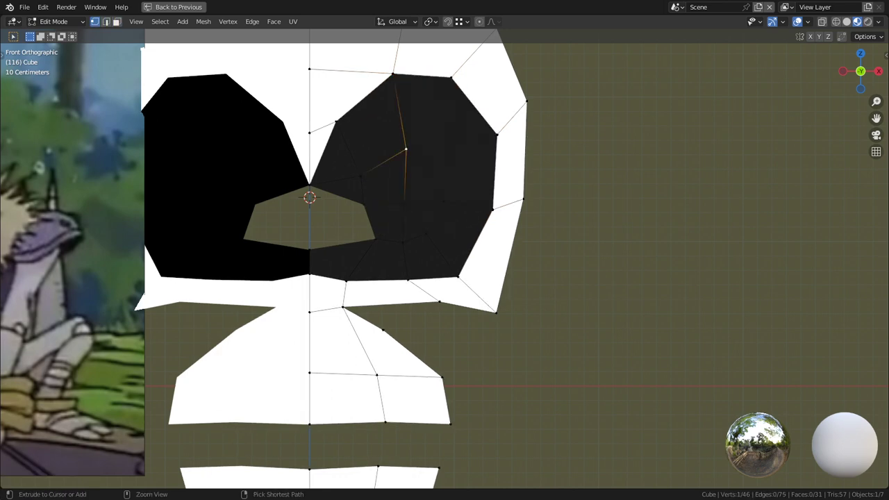
key("ctrl+shift+z")
key("ctrl+shift+z")
key("ctrl+shift+z")
key("ctrl+shift+z")
key("ctrl+z")
key("ctrl+z")
key("ctrl+z")
key("ctrl+z")
key("ctrl+z")
key("ctrl+z")
key("ctrl+z")
key("ctrl+z")
key("ctrl+z")
key("ctrl+z")
key("ctrl+z")
key("ctrl+z")
key("ctrl+z")
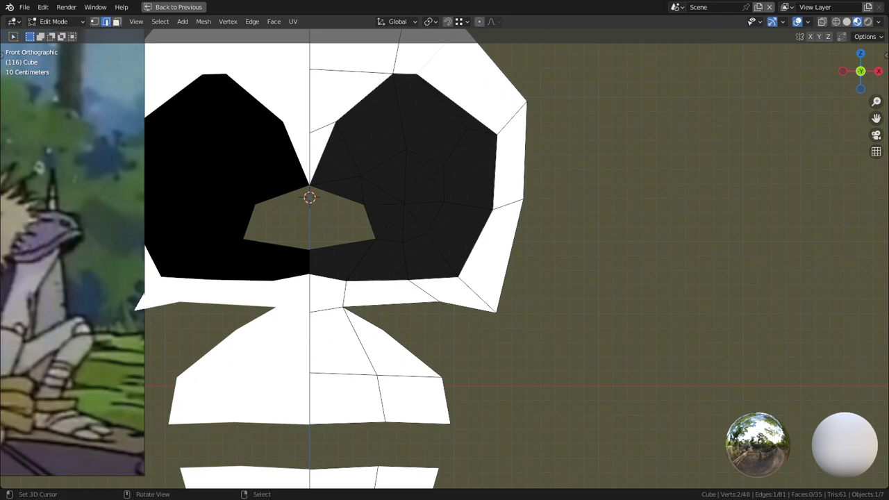
key("ctrl+z")
key("ctrl+z")
key("ctrl+z")
key("ctrl+z")
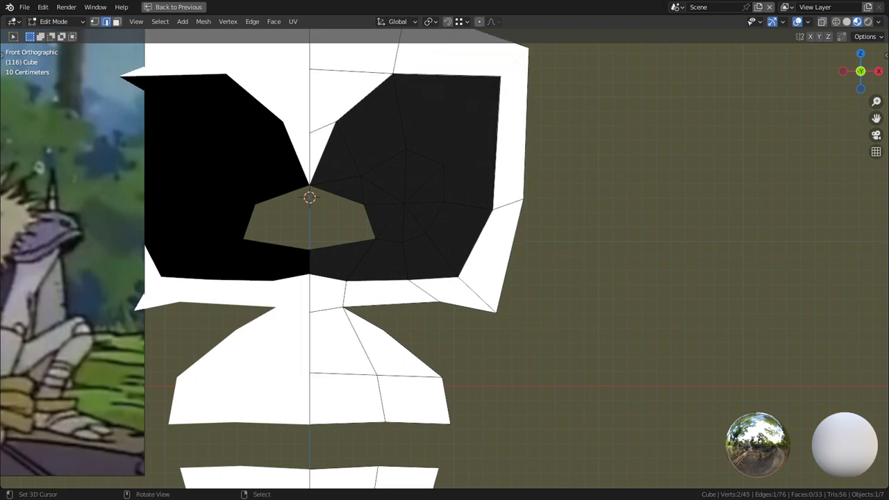
- Bevel the chain of diagonal edges running from the skull's upper outer corner into the eye socket
right_click(472, 121, "shift")
right_click(424, 184, "shift")
key("ctrl+v")
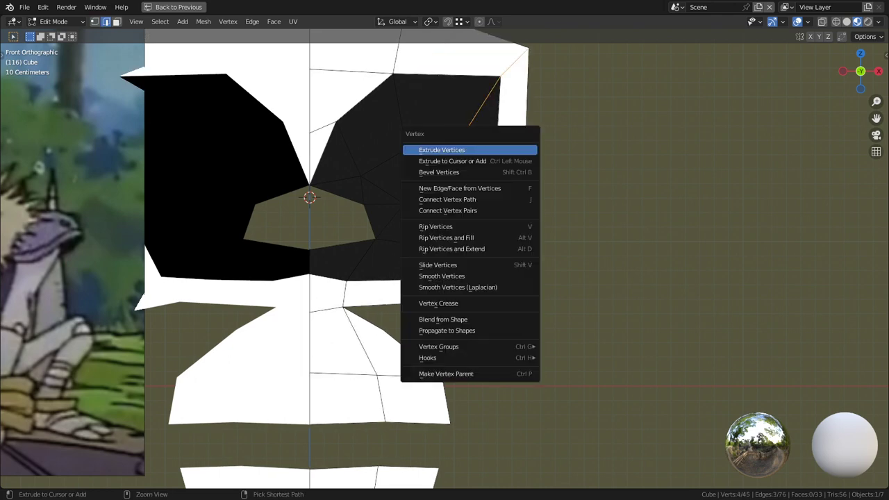
right_click(424, 184, "shift")
right_click(443, 183, "shift")
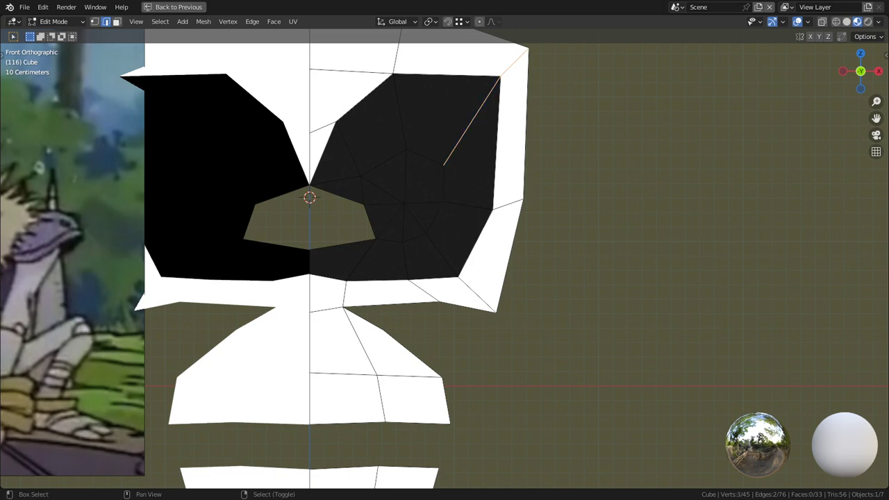
key("ctrl+b")
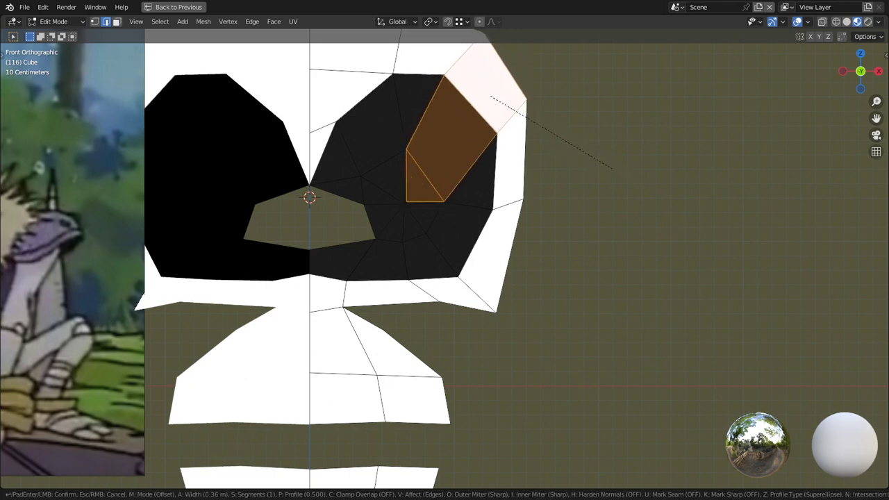
left_click(620, 167)
- Merge all the mesh's vertices by distance, then clear the selection
key("1")
right_click(404, 203)
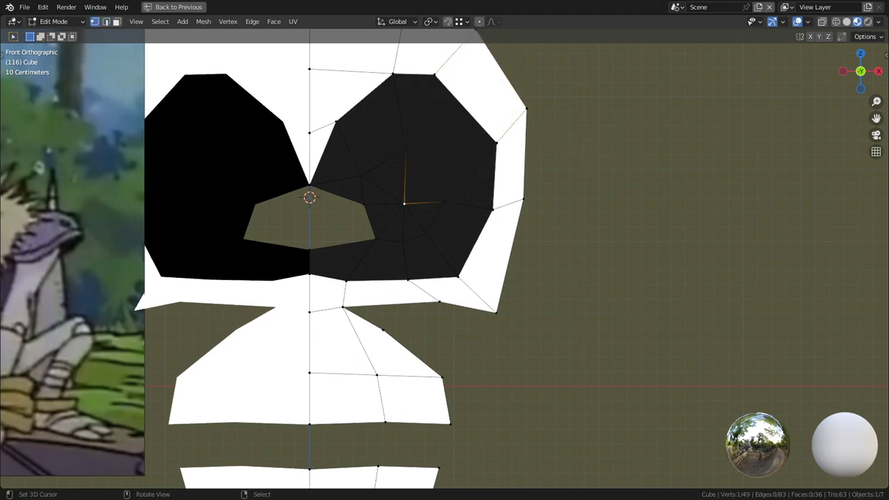
key("a")
key("m")
left_click(398, 194)
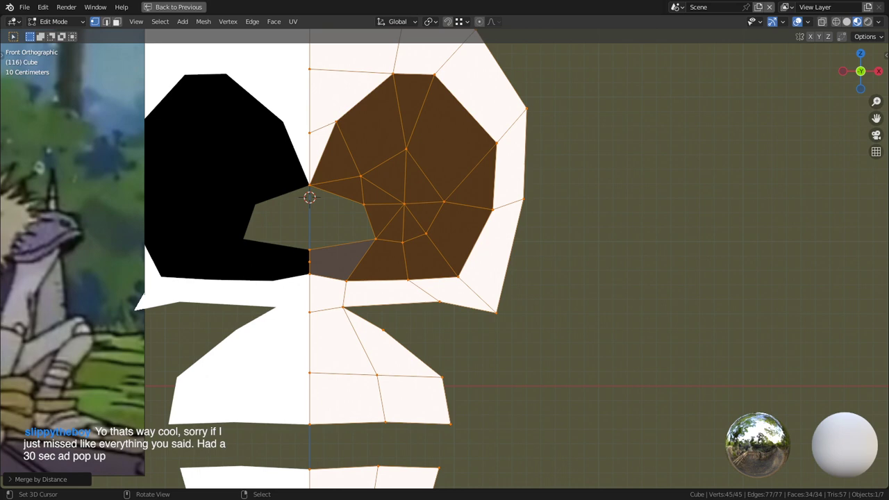
key("alt+a")
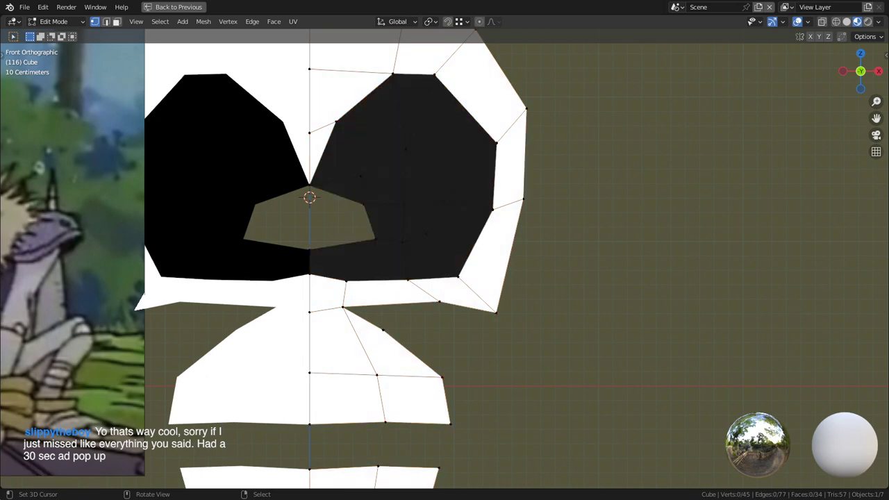
- Move the upper brow edge at the eye socket's beveled corner slightly outward
middle_click_drag(445, 84, 441, 148, "shift")
key("2")
right_click(452, 117)
key("g")
left_click(461, 118)
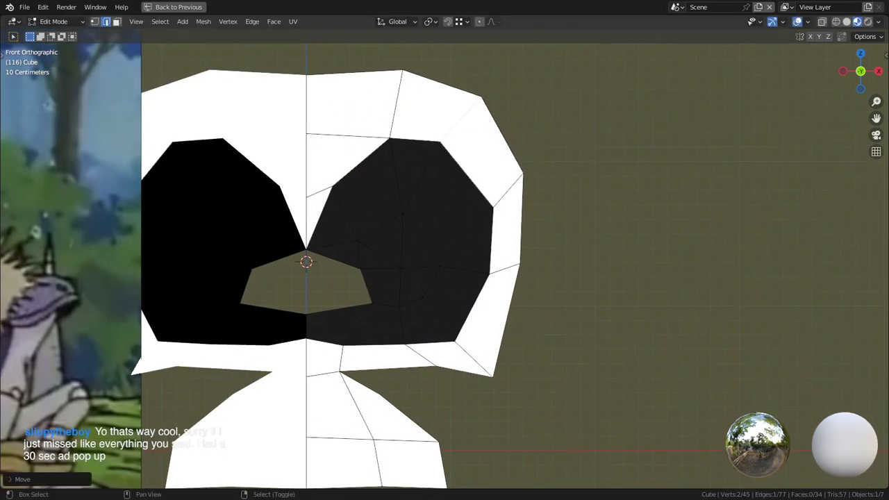
- Try to move the vertex at the top of the nose opening between the eye sockets
scroll(461, 119, "down", 5)
middle_click_drag(461, 120, 600, 139, "shift")
middle_click_drag(444, 263, 532, 266, "shift")
scroll(533, 266, "up", 3)
scroll(533, 265, "down", 1)
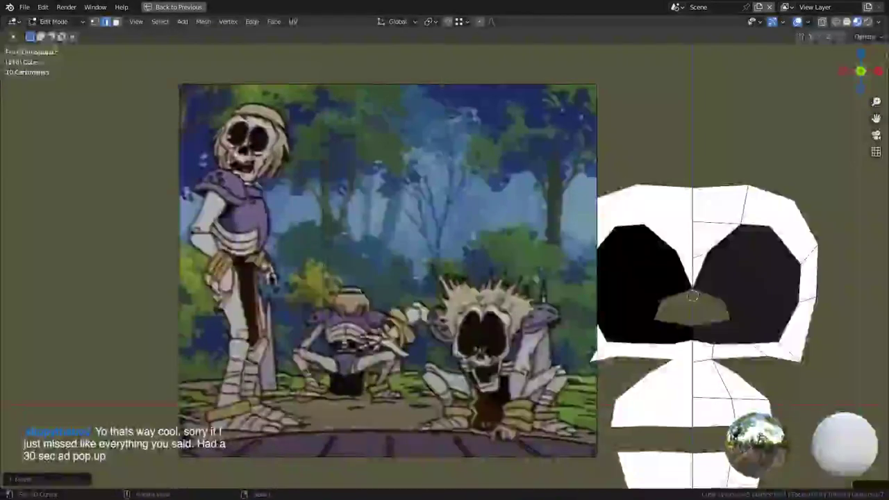
middle_click_drag(444, 264, 437, 236, "shift")
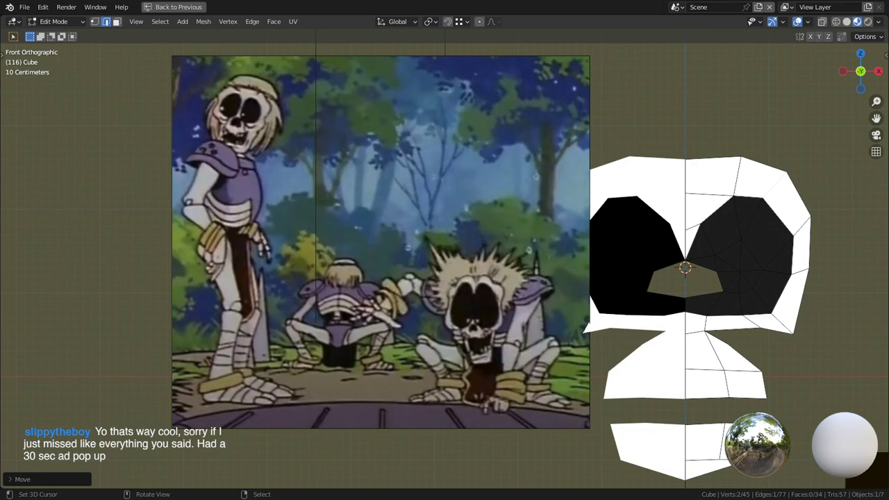
middle_click_drag(486, 278, 325, 254, "shift")
key("1")
right_click(430, 233)
middle_click_drag(430, 232, 422, 235)
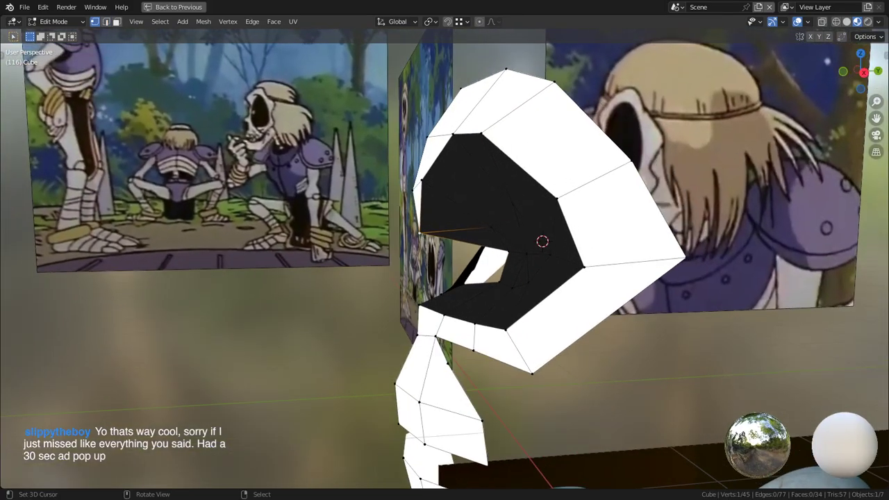
key("g")
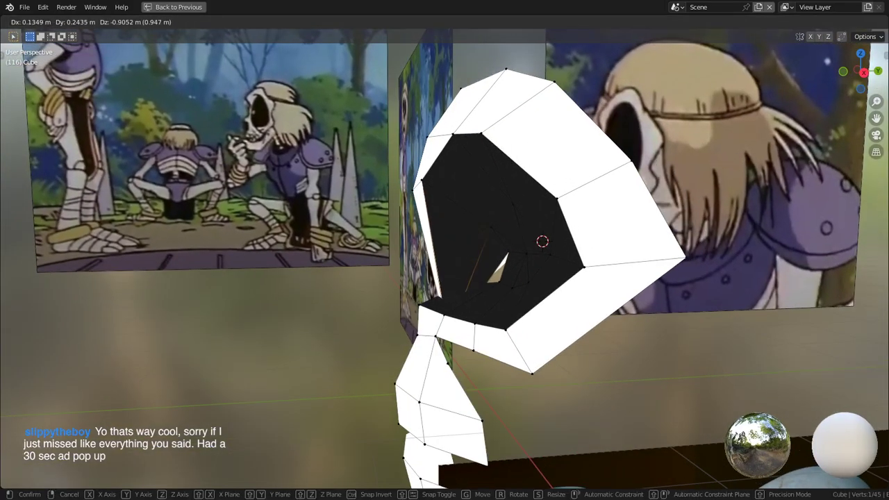
middle_click_drag(448, 298, 520, 299)
key("ctrl+z")
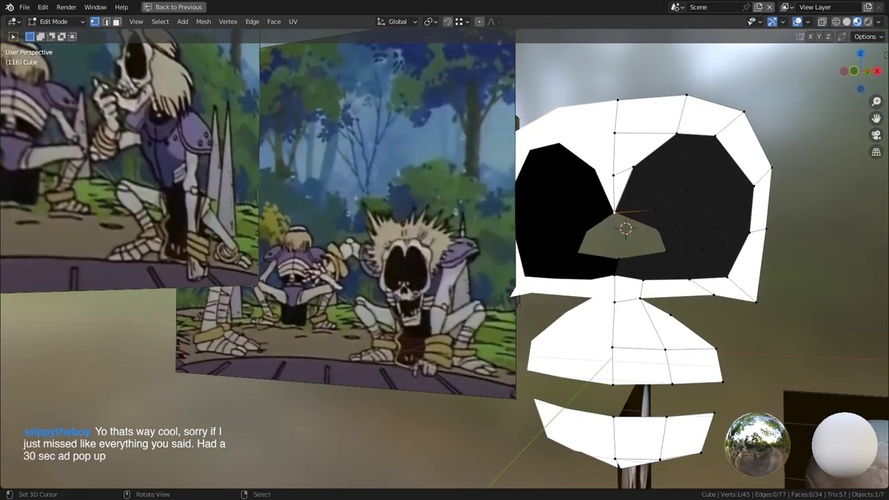
- Move the eye socket's inner upper vertex slightly up and toward the skull's centre line
key("KP_3")
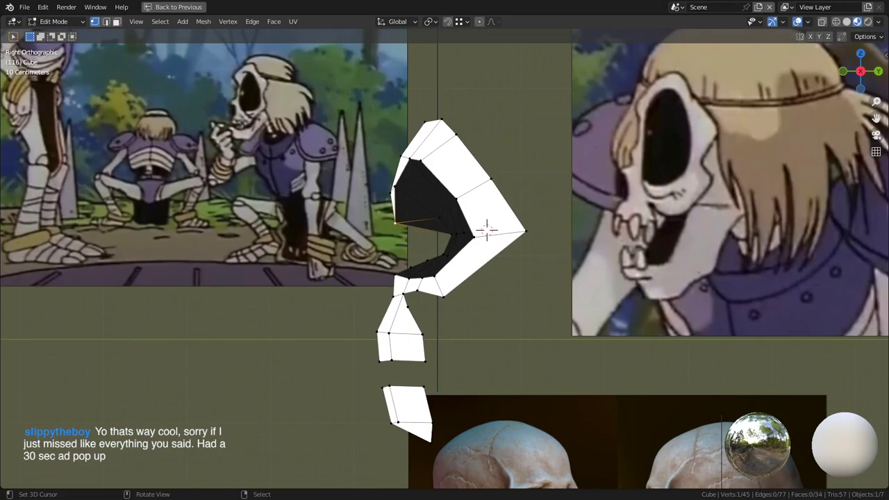
key("KP_1")
scroll(604, 219, "up", 5)
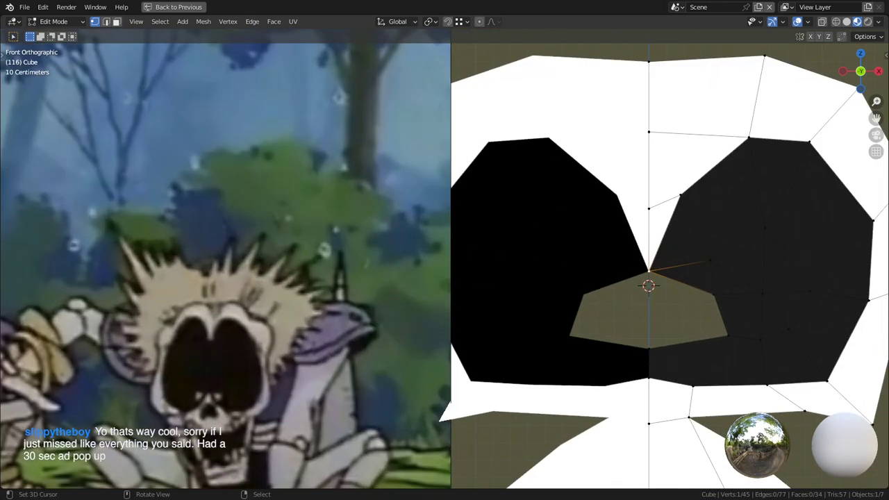
key("g")
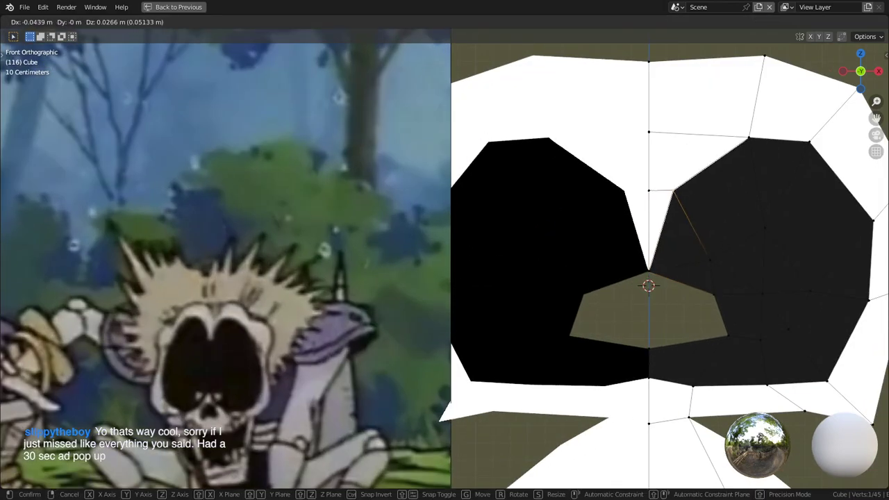
left_click(674, 190)
- Move the eye socket's top inner vertex and the skull-top vertex above it toward the centre line
middle_click_drag(673, 190, 613, 198, "shift")
right_click(688, 145)
key("g")
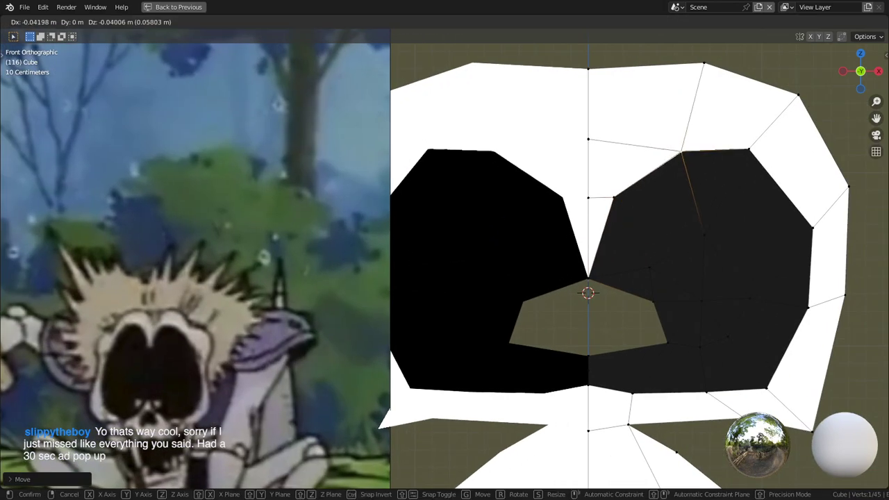
left_click(676, 150)
key("g")
left_click(691, 64)
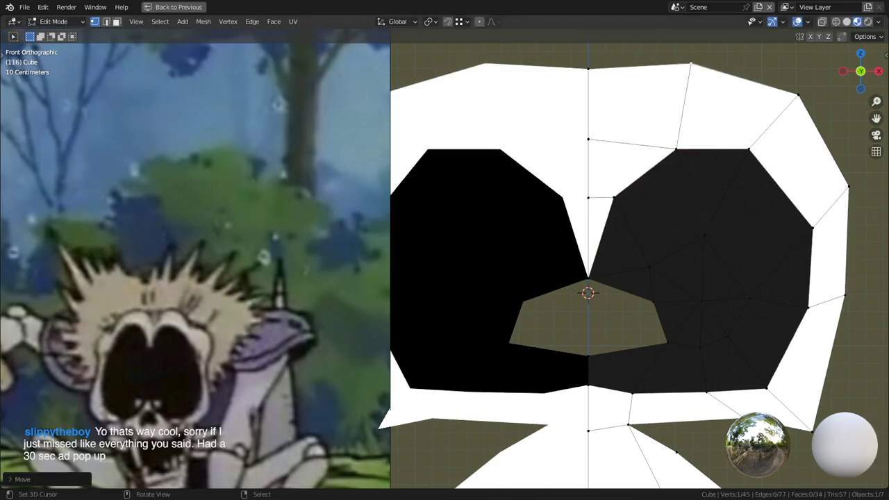
- Move the eye socket's outer upper vertex up and inward to round the socket outline
scroll(691, 70, "down", 2)
middle_click_drag(691, 69, 740, 59, "shift")
middle_click_drag(750, 226, 679, 188, "shift")
right_click(679, 188)
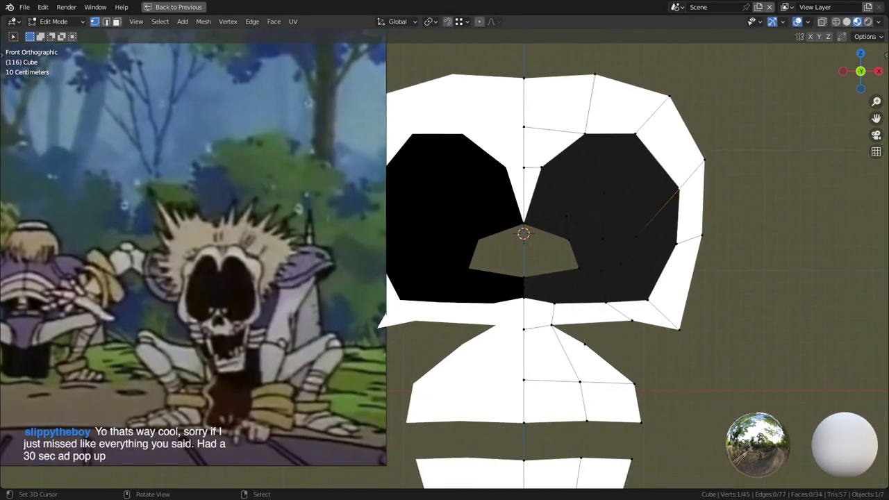
key("g")
key("Return")
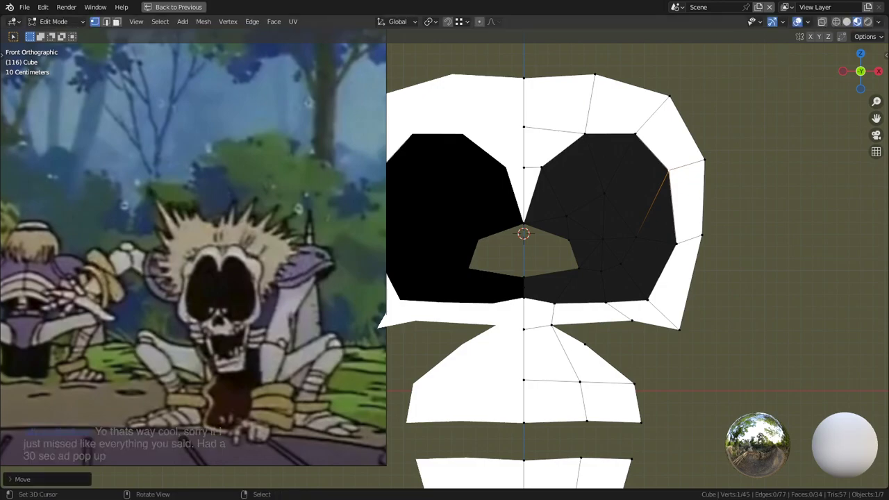
- Adjust the depth of the upper outer vertices beside the eye socket
middle_click_drag(556, 278, 403, 252)
key("g")
key("Return")
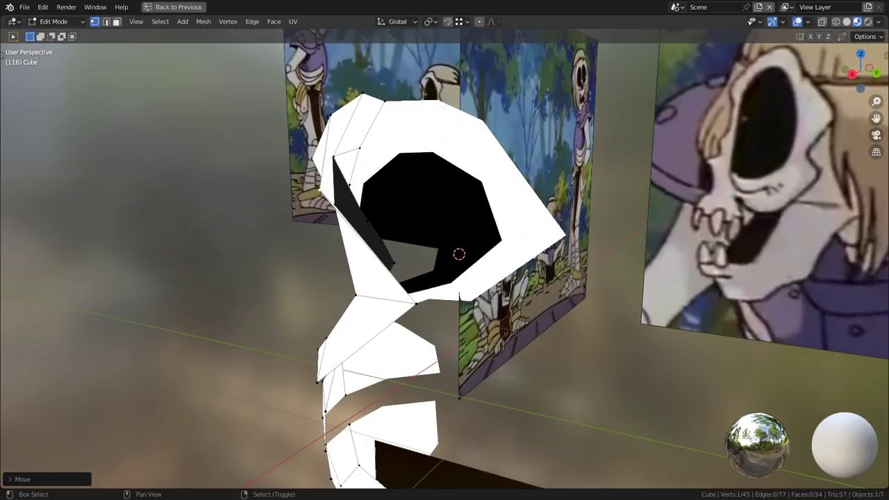
key("g")
key("Return")
middle_click_drag(354, 201, 425, 194)
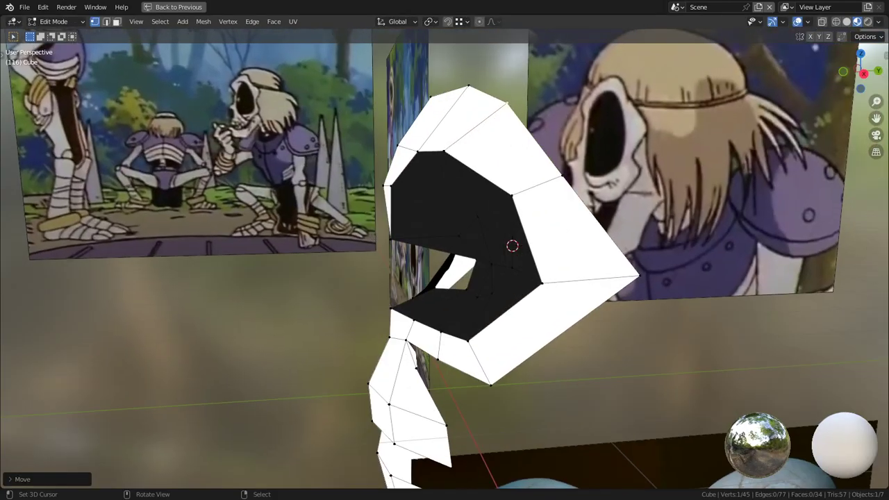
- Split the two outer faces beside the eye socket with diagonal edges between opposite vertices
right_click(444, 151)
middle_click_drag(378, 258, 195, 246)
middle_click_drag(445, 278, 217, 309, "shift")
key("h")
key("alt+h")
key("alt+a")
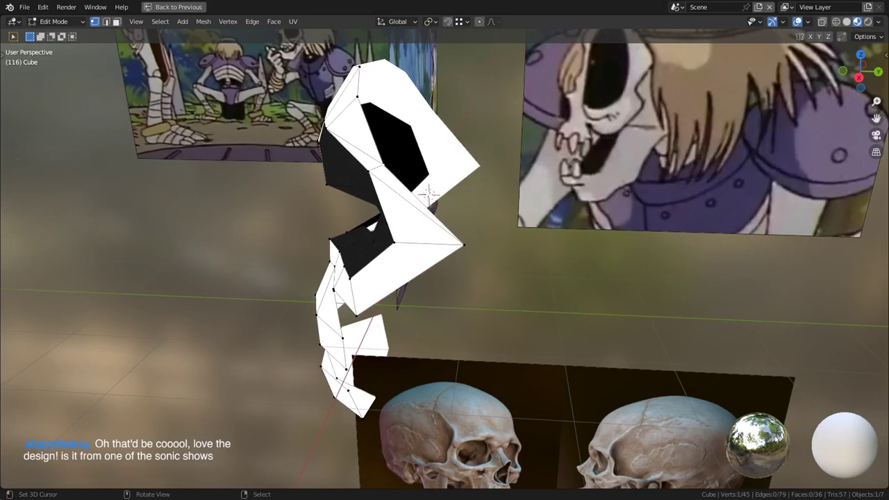
- Move the skull's rear outer vertex beside the eye socket forward and inward
middle_click_drag(429, 193, 407, 196)
key("g")
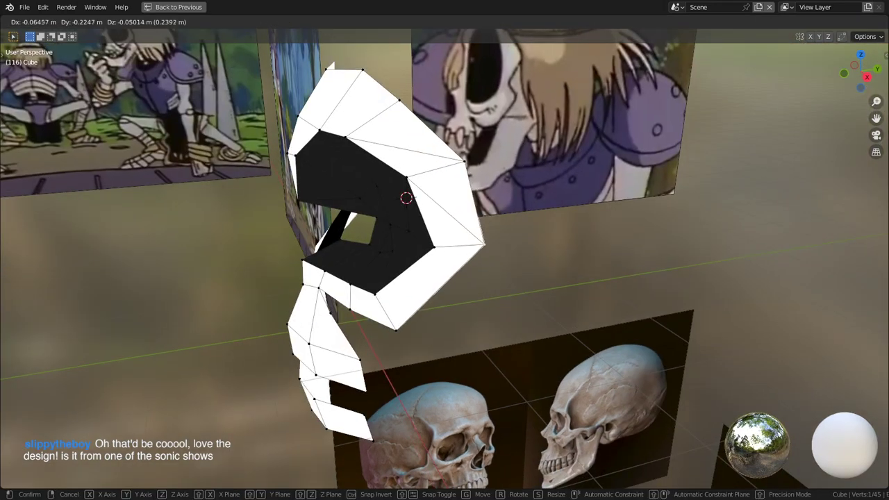
left_click(484, 244)
middle_click_drag(484, 244, 536, 232)
key("g")
left_click(515, 240)
- Dissolve the lower diagonal edge on the outer face beside the eye socket
key("2")
left_click(522, 182)
key("ctrl+x")
middle_click_drag(522, 182, 539, 183)
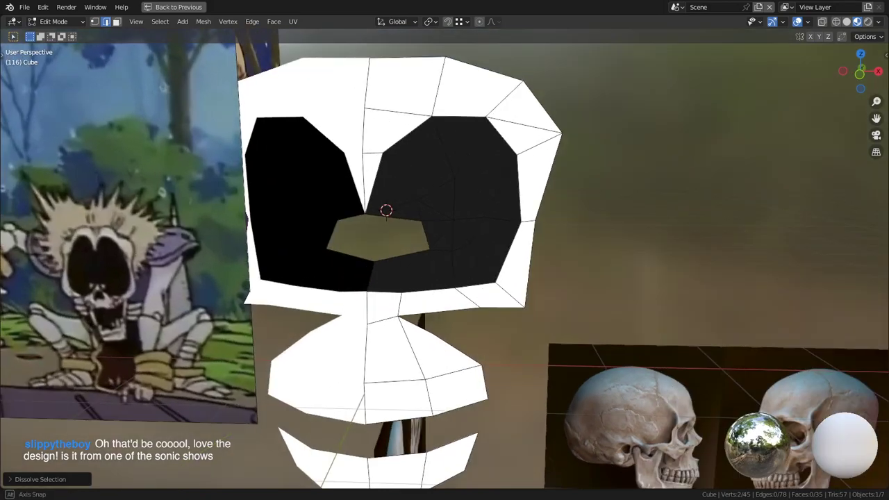
middle_click_drag(386, 209, 389, 210)
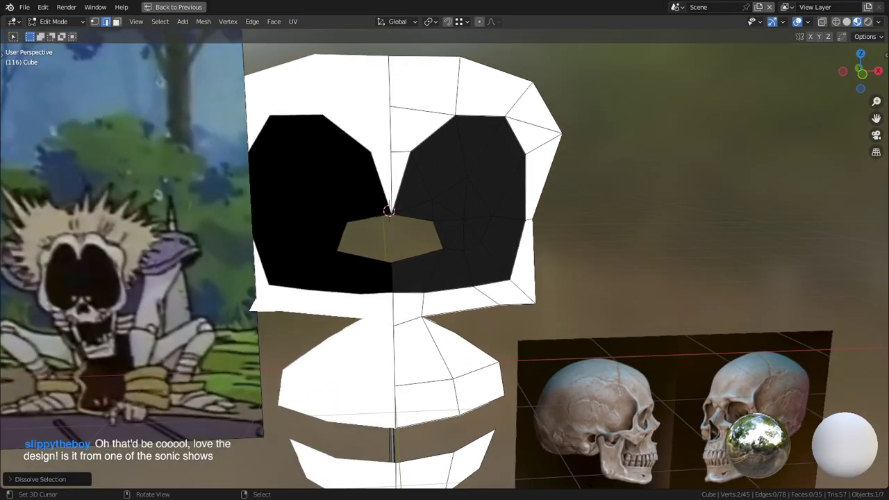
- Undo the last edge dissolve on the outer face beside the eye socket
key("ctrl+z")
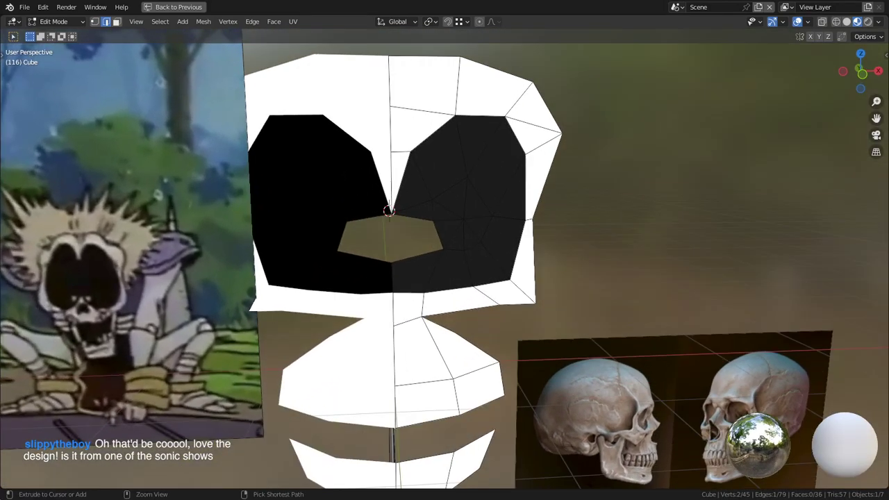
middle_click_drag(389, 211, 397, 220)
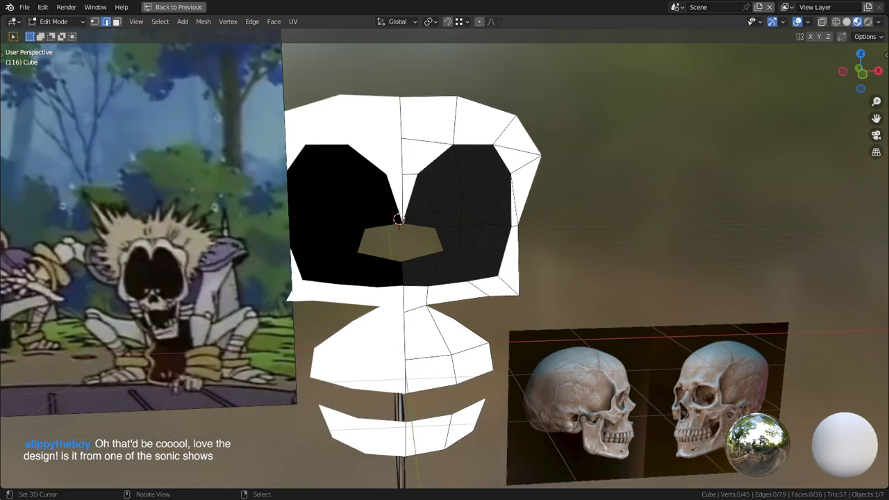
- Move the front-facing forest reference image sideways so it no longer overlaps the skull
key("Tab")
right_click(236, 243)
scroll(236, 243, "down", 2)
key("h")
key("ctrl+z")
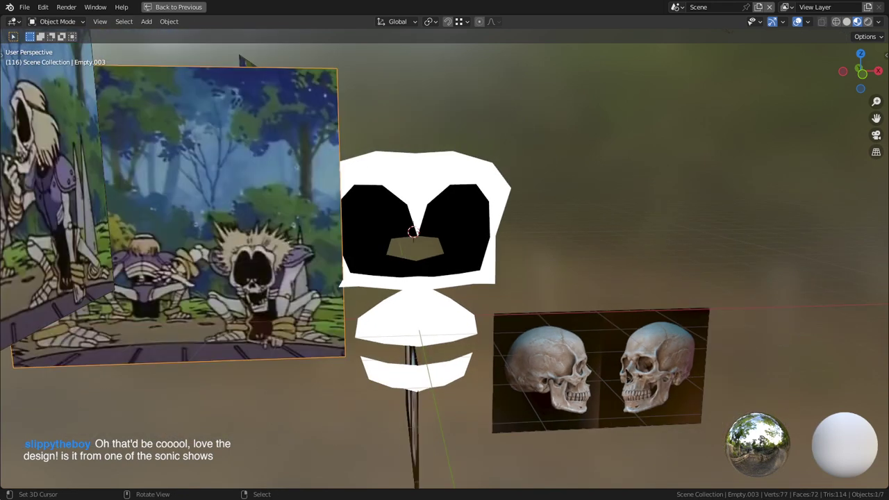
key("g")
left_click(201, 251)
- Move the side-view forest reference image farther away from the skull and resume editing the skull mesh
scroll(201, 251, "down", 2)
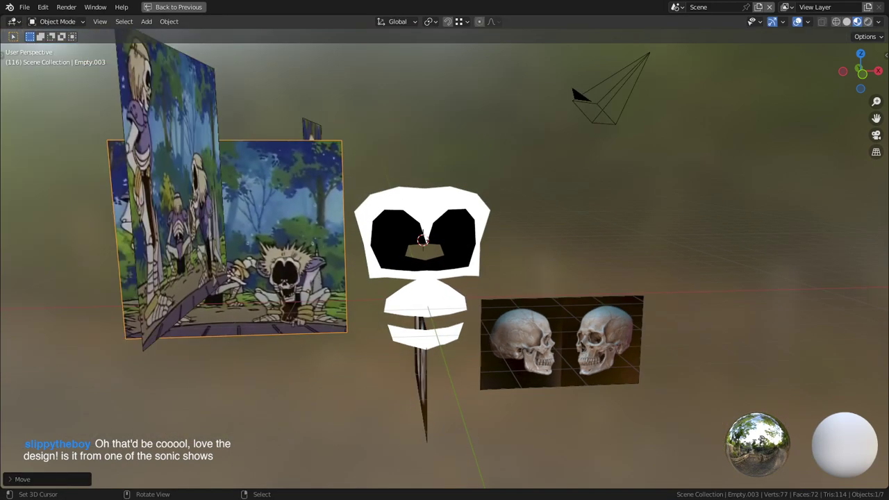
right_click(189, 208)
key("g")
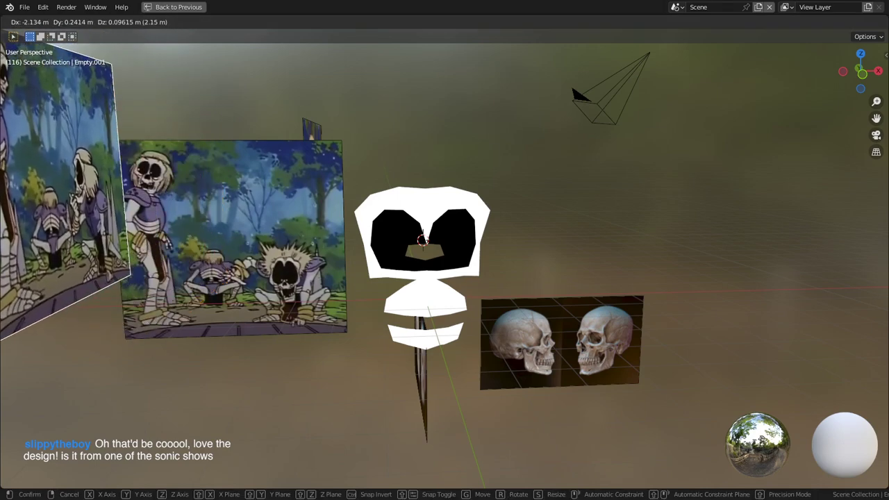
left_click(375, 255)
scroll(375, 256, "up", 2)
right_click(400, 269)
key("Tab")
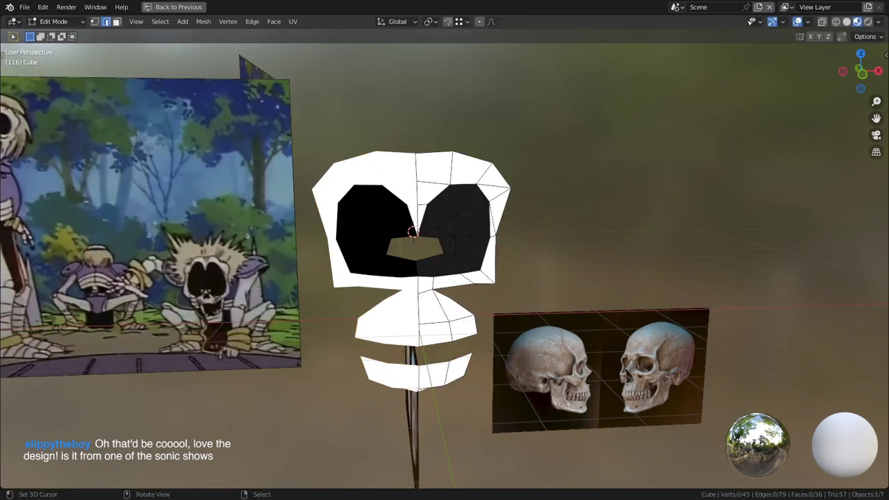
- Split the face below the nose opening with a diagonal edge and raise the opening's lower centre vertex
key("KP_3")
scroll(431, 233, "up", 6)
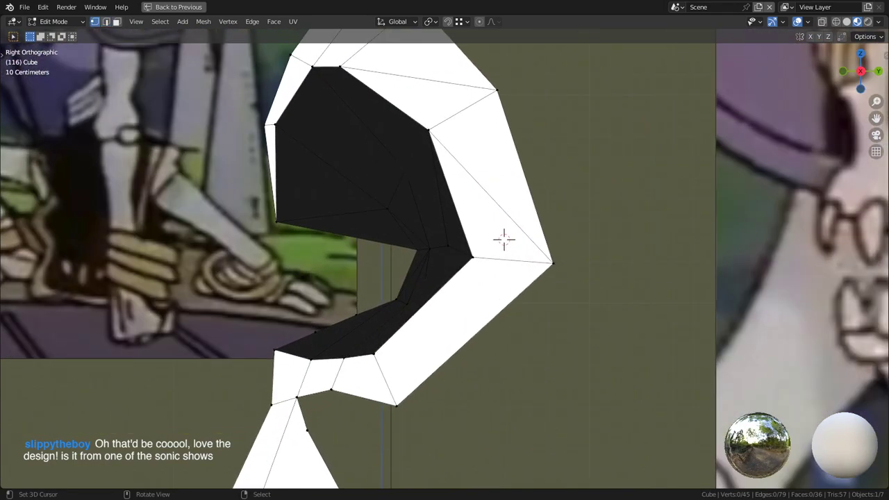
middle_click_drag(505, 240, 472, 242)
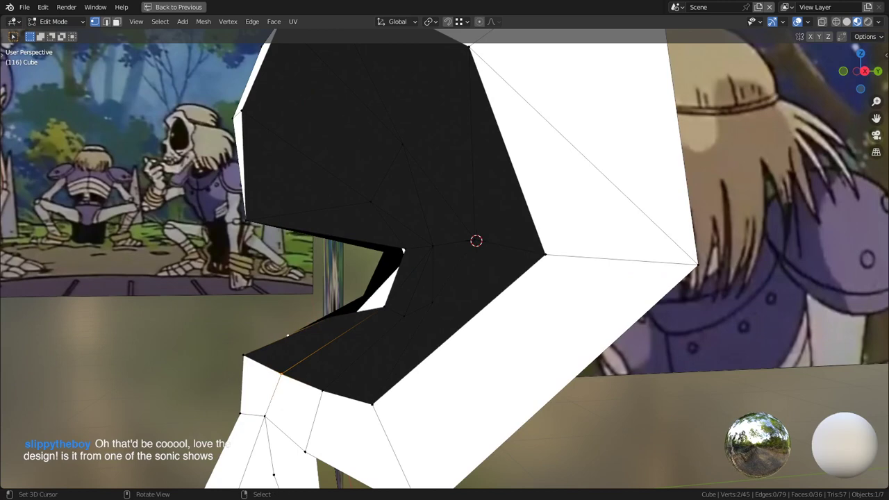
key("g")
left_click(284, 319)
middle_click_drag(284, 319, 375, 318)
- Fill the triangular face below the nose opening with white vertex paint and return to mesh editing
key("3")
right_click(309, 364)
left_click(53, 21)
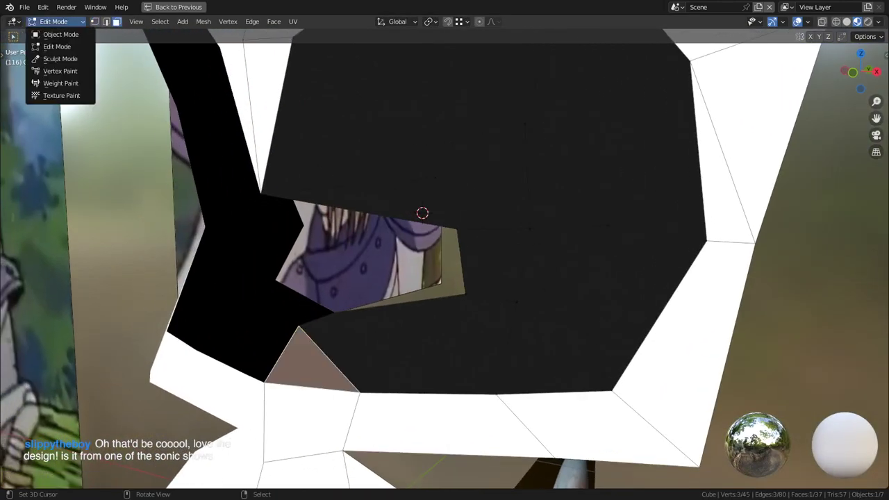
left_click(76, 72)
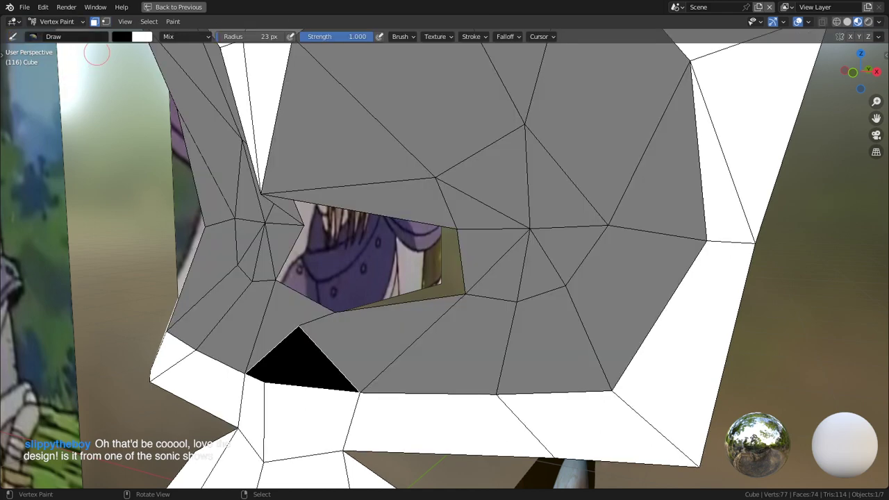
key("shift+k")
key("ctrl+Tab")
left_click(354, 344)
mouse_move(354, 341)
middle_mouse_down()
mouse_move(417, 299)
mouse_move(459, 333)
middle_mouse_up()
key("Tab")
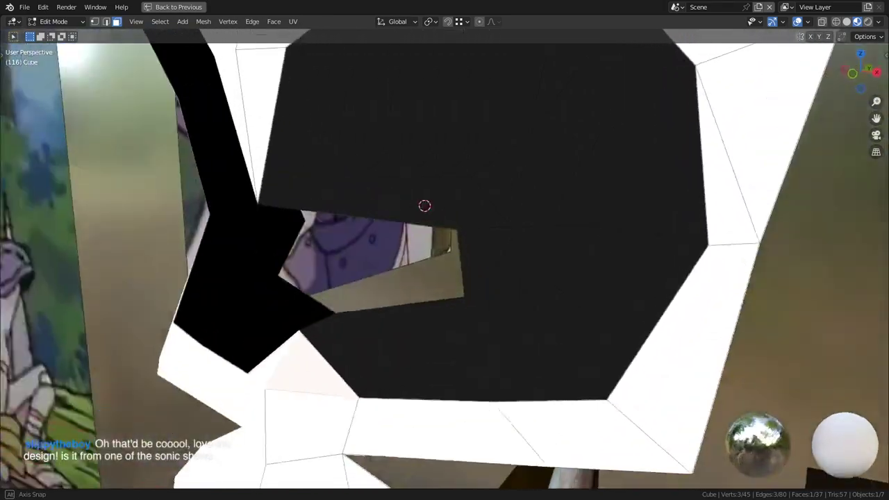
- Cut an edge with a middle vertex from the eye socket's upper rim to the tip of the nose bridge
middle_click_drag(424, 205, 535, 288)
key("1")
right_click(334, 271)
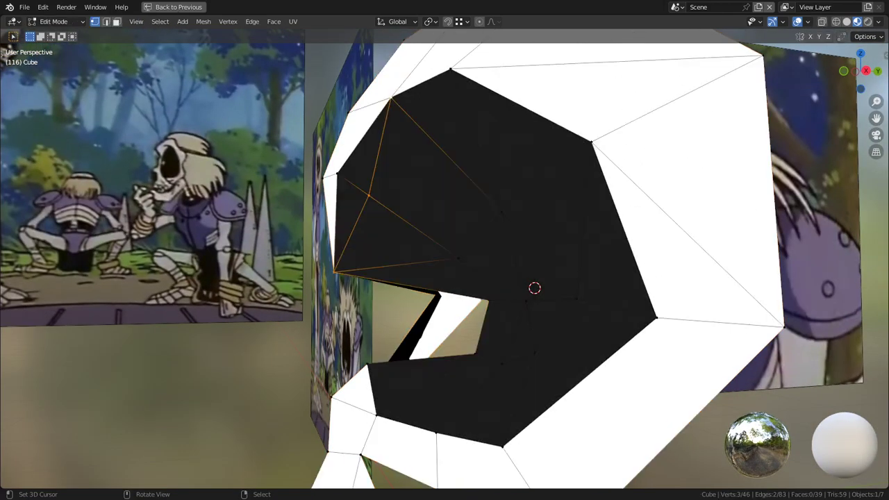
- Reposition the upper rim vertex of the eye socket where the new cut starts
middle_click_drag(369, 196, 396, 197)
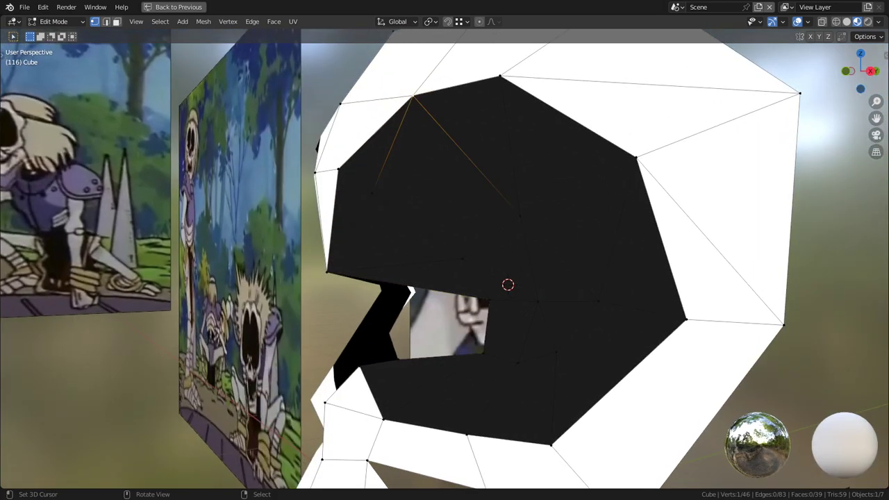
key("g")
left_click(413, 96)
middle_click_drag(413, 98, 440, 104)
key("g")
left_click(388, 124)
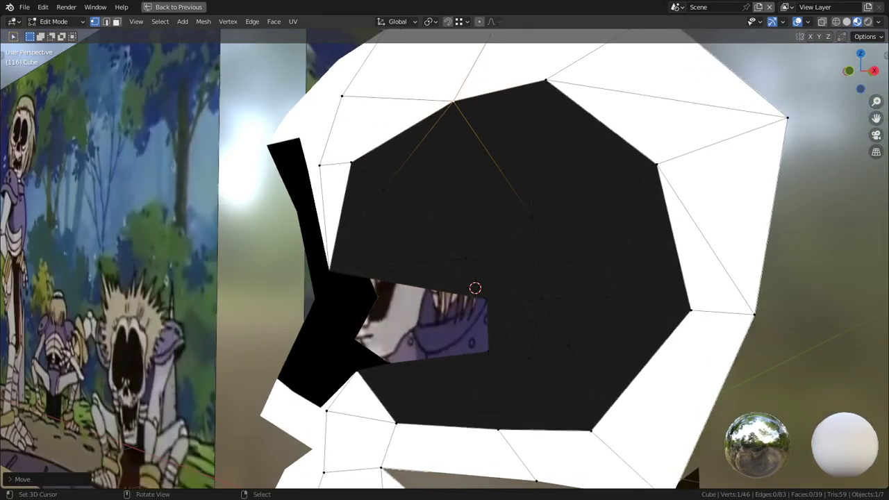
- Fill the newly cut faces at the eye socket's inner upper corner with white vertex paint
key("3")
right_click(356, 207)
right_click(396, 151, "shift")
key("Tab")
left_click(57, 21)
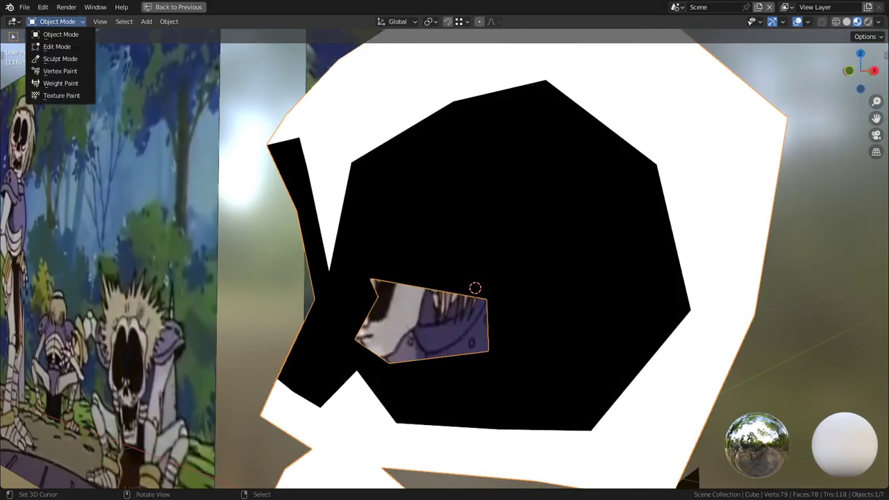
left_click(60, 71)
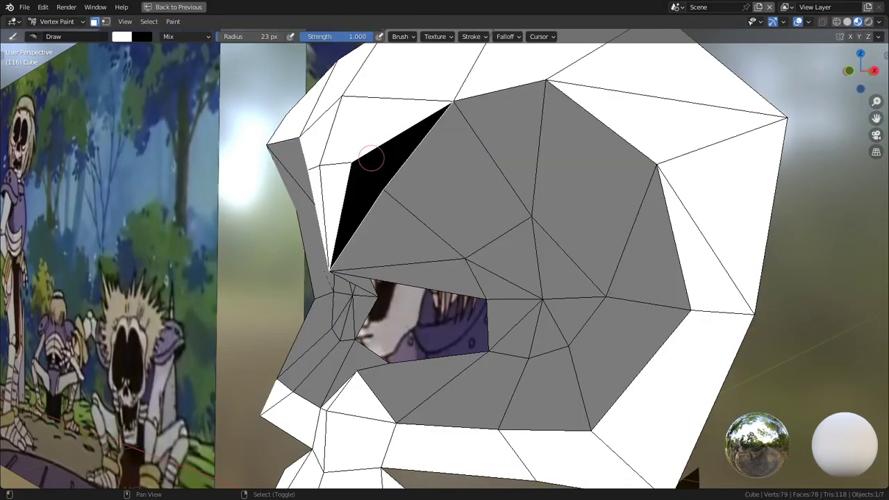
key("shift+k")
key("ctrl+Tab")
left_click(347, 200)
middle_click_drag(347, 200, 458, 203)
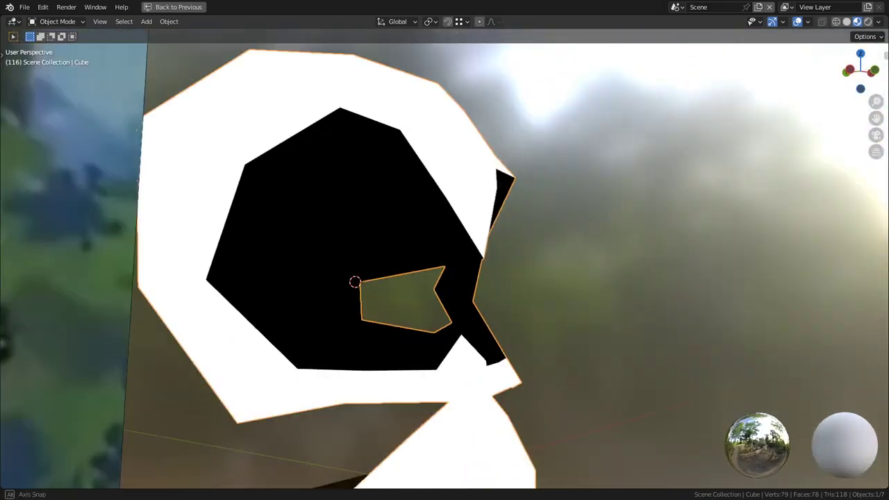
- Move the middle vertex of the eye socket's inner rim slightly forward in side view
middle_click_drag(355, 282, 532, 280)
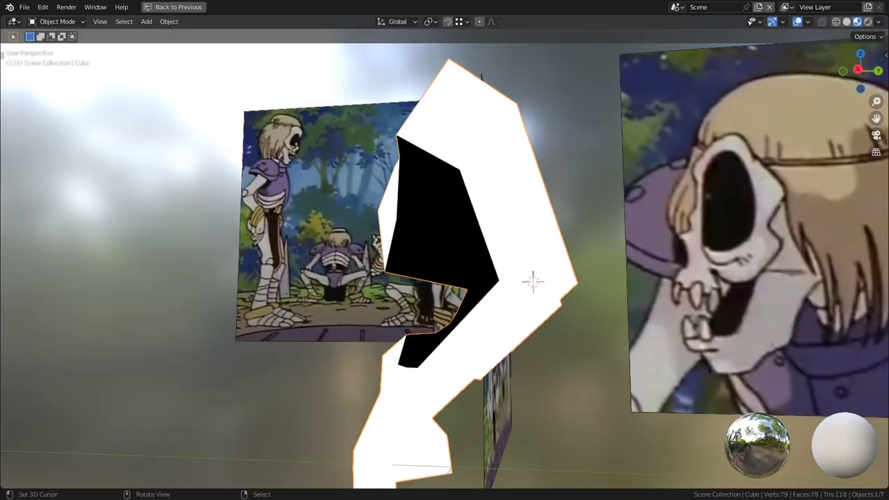
key("KP_3")
key("Tab")
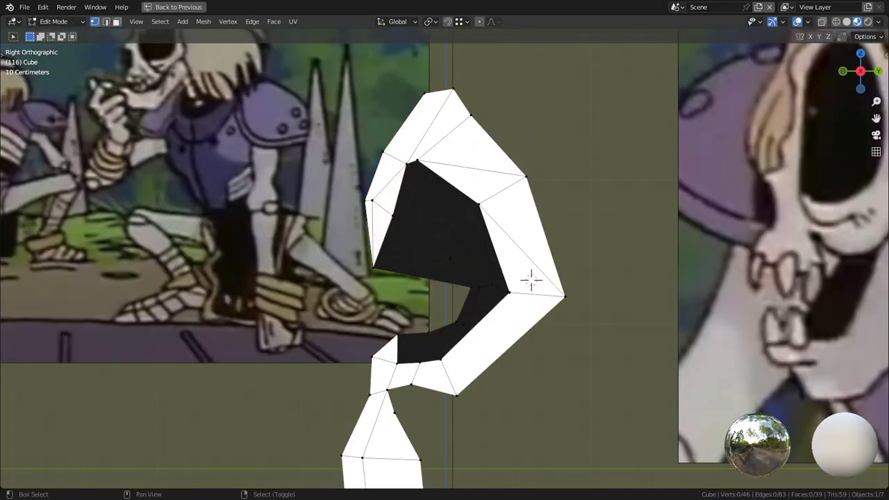
key("g")
key("Return")
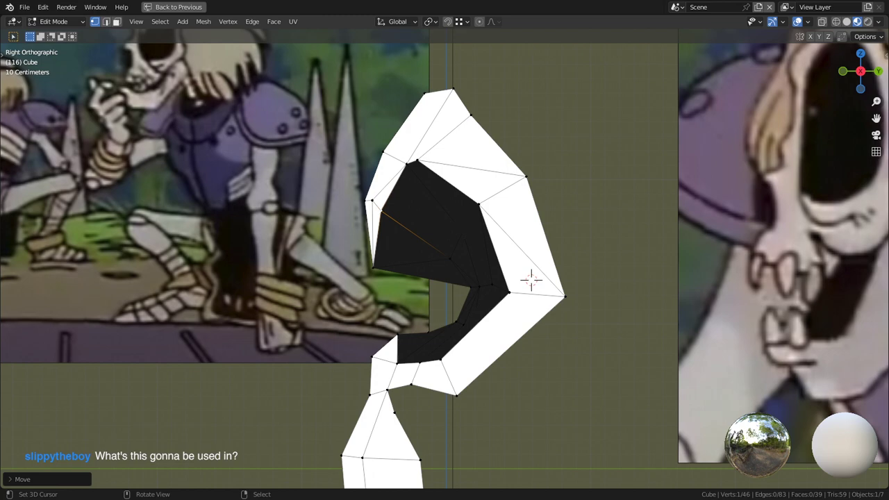
- Move the nose opening's lower centre vertex forward and slightly up in side view
middle_click_drag(531, 279, 432, 259)
key("KP_3")
scroll(444, 258, "up", 3)
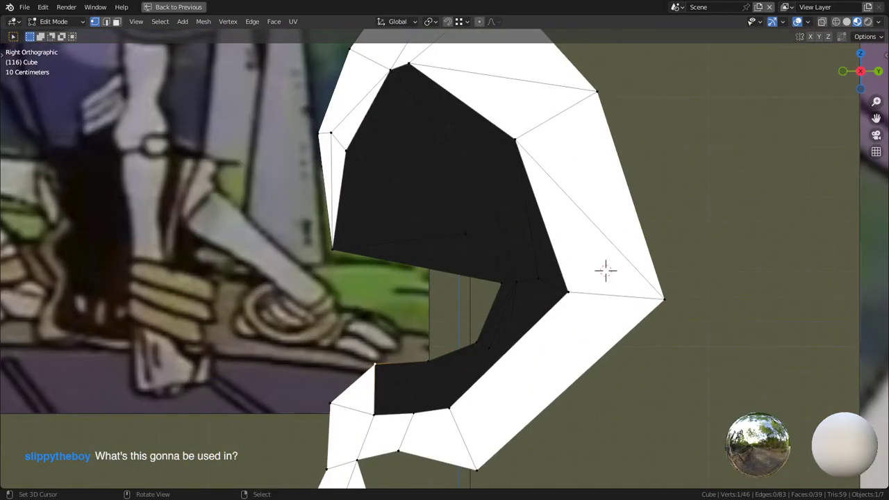
key("g")
key("Return")
- Subdivide the lower edge of the nose opening next to its centre vertex
scroll(369, 293, "up", 4)
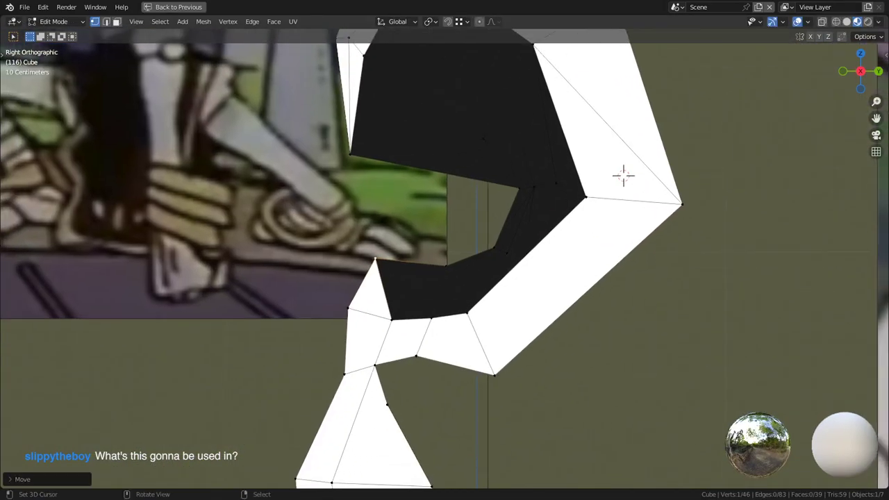
right_click(370, 240)
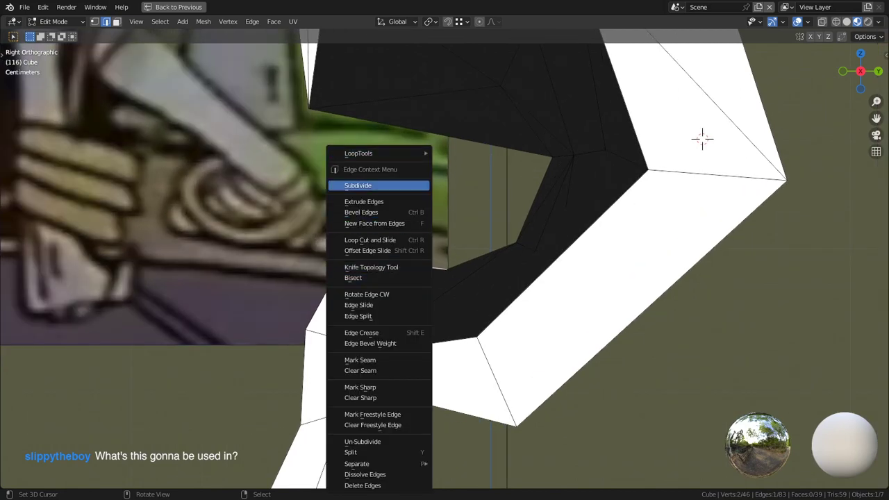
left_click(358, 186)
middle_click_drag(353, 211, 393, 248)
right_click(379, 246)
key("ctrl+2")
scroll(378, 246, "up", 2)
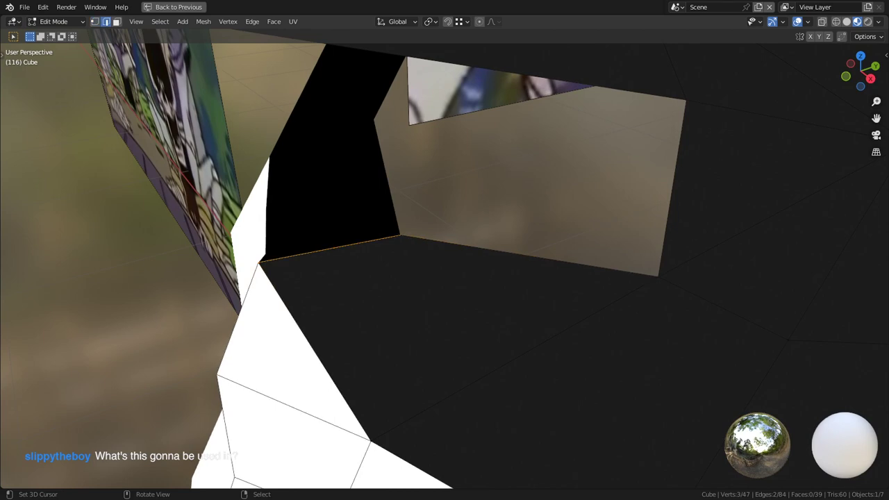
- Try to triangulate the black face below the nose opening and dissolve one of its inner diagonal edges
key("3")
right_click(406, 285)
key("ctrl+t")
key("1")
key("2")
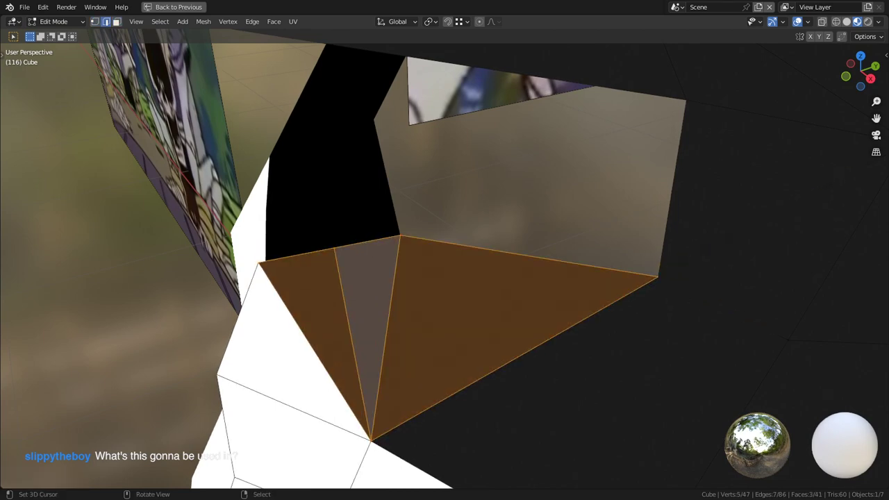
right_click(390, 303)
key("ctrl+x")
key("1")
key("ctrl+z")
key("ctrl+z")
key("1")
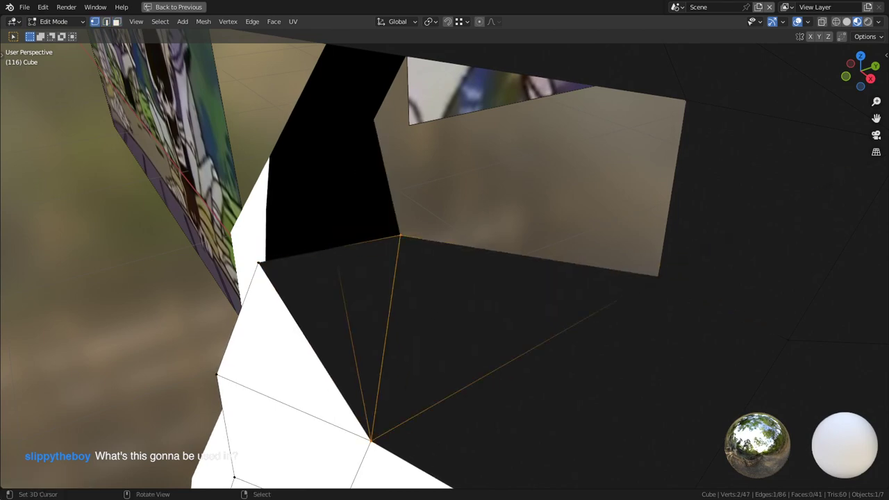
- Try to connect the new lower vertex to the nose opening's outer corner, and undo the cut and the triangulation
right_click(334, 247)
right_click(658, 277, "shift")
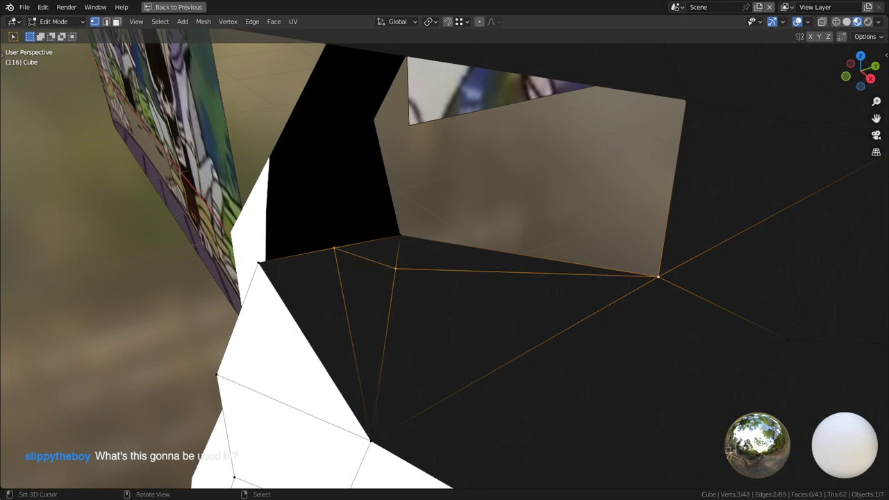
key("ctrl+z")
key("ctrl+z")
key("ctrl+z")
key("ctrl+z")
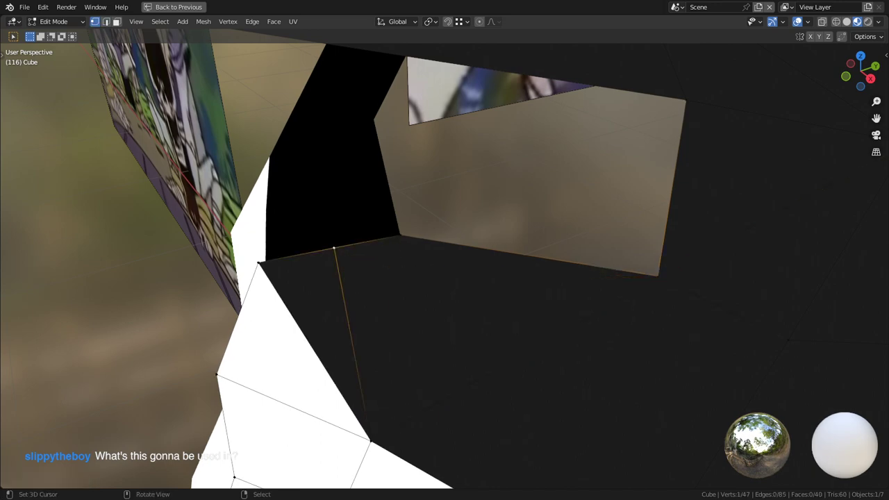
- Connect the new lower vertex to the nose opening's outer corner and lower it in side view
right_click(658, 276, "shift")
key("ctrl+KP_3")
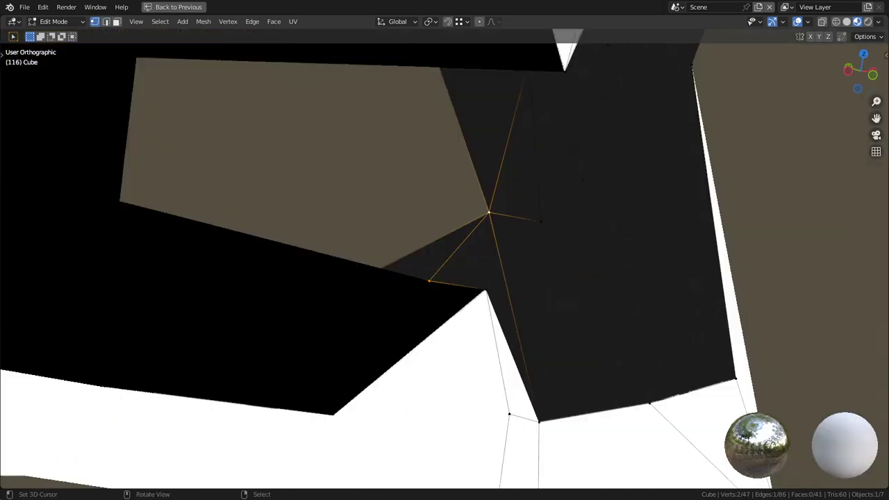
key("KP_3")
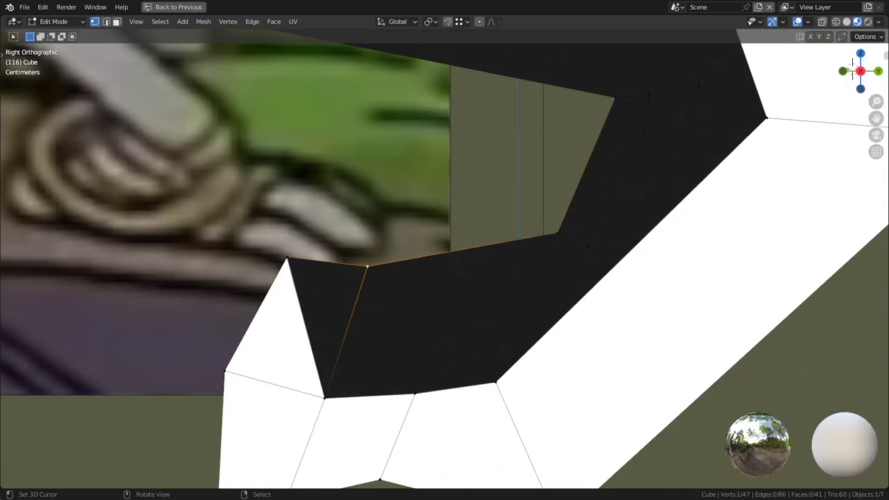
key("g")
left_click(368, 314)
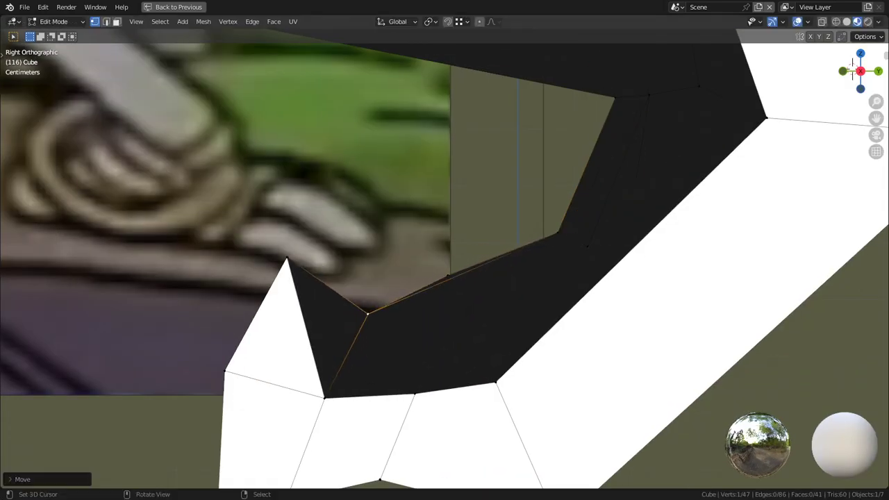
- Subdivide the upper edge of the nose opening
middle_click_drag(852, 63, 356, 176)
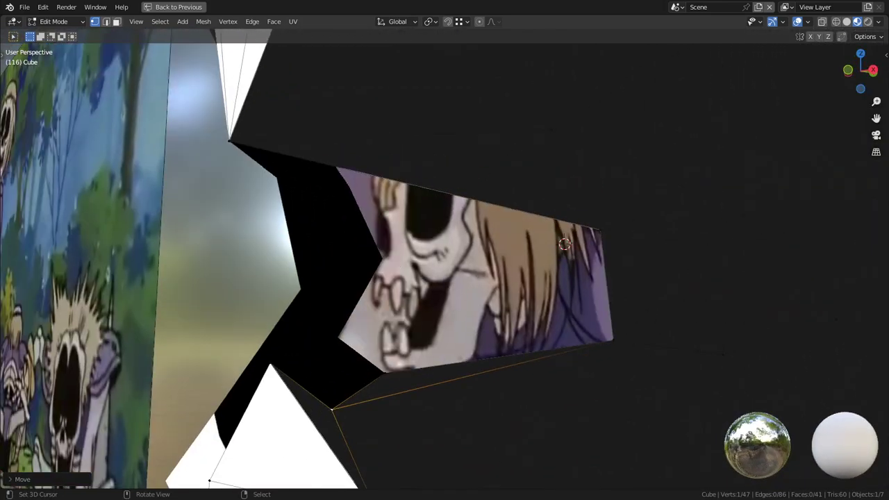
scroll(444, 258, "down", 1)
key("alt+a")
key("2")
right_click(452, 203)
key("w")
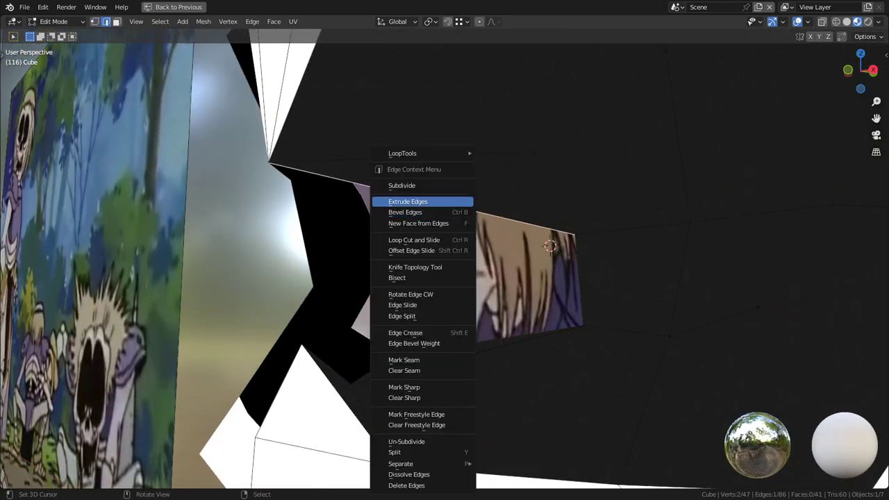
left_click(421, 186)
- Reposition the new vertex on the nose opening's upper edge to shape the inner nose bridge
key("1")
middle_click_drag(422, 186, 555, 186)
key("alt+a")
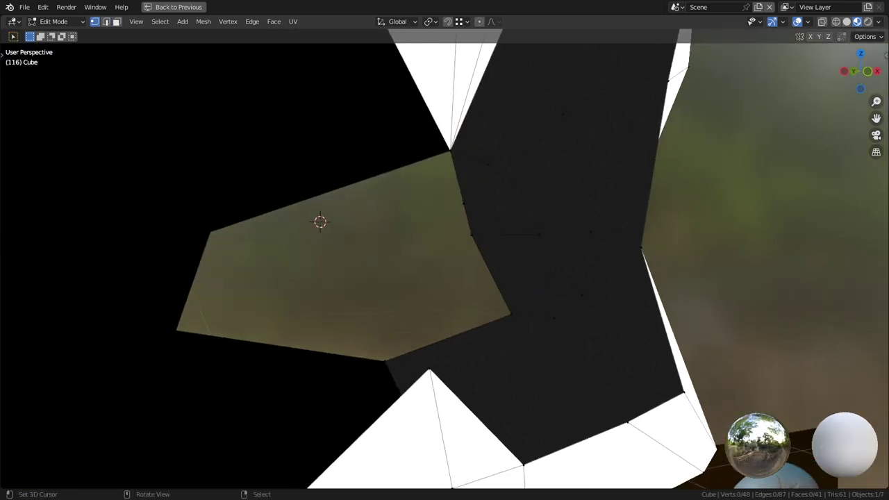
middle_click_drag(465, 204, 491, 201)
key("g")
left_click(425, 199)
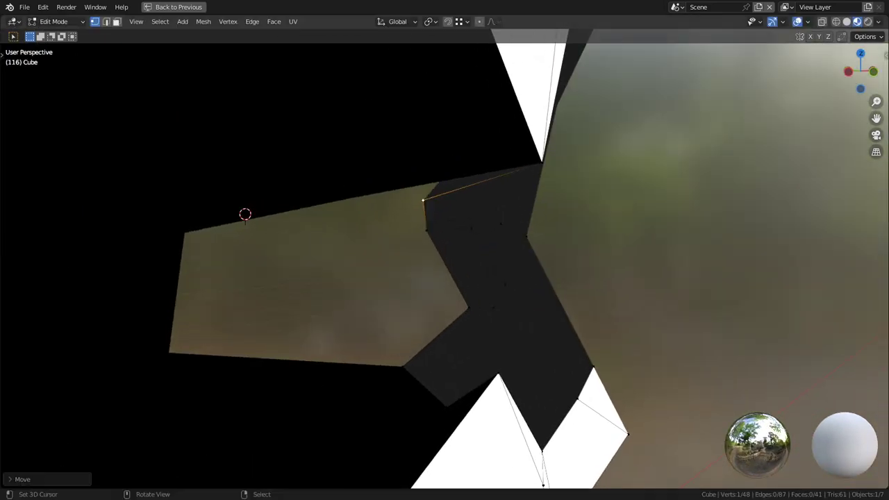
- Adjust the vertex on the nose opening's upper edge from the front to narrow the top of the opening
middle_click_drag(425, 199, 352, 199)
middle_click_drag(458, 190, 375, 248)
key("g")
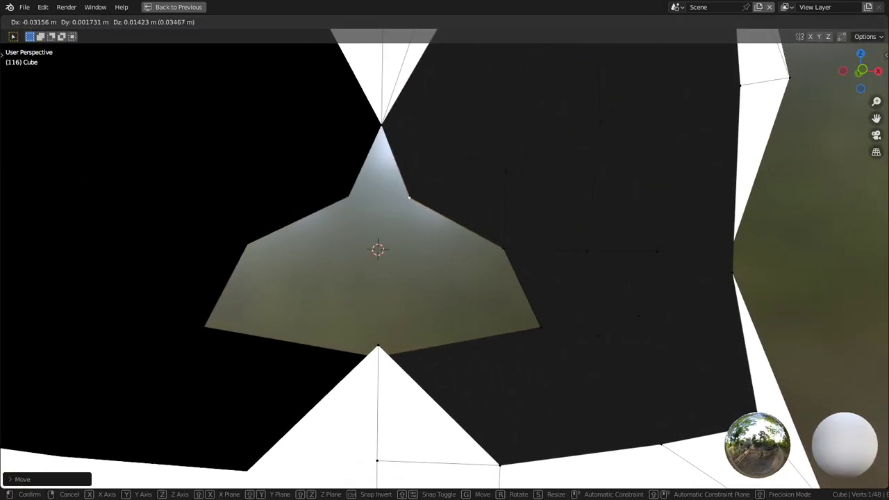
left_click(381, 246)
- Triangulate the dark face along the nose opening's upper edge
middle_click_drag(409, 208, 340, 215)
scroll(352, 239, "down", 3)
key("3")
right_click(457, 220)
key("ctrl+t")
key("ctrl+g")
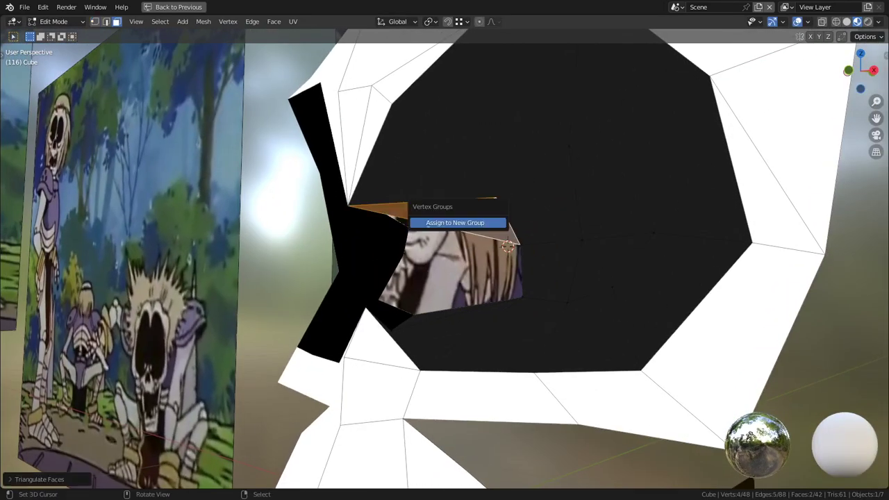
key("Escape")
- Extrude the edge below the nose bridge tip downward into the nose opening
middle_click_drag(456, 220, 411, 178)
right_click(435, 208)
scroll(424, 209, "up", 2)
key("2")
right_click(399, 183)
key("e")
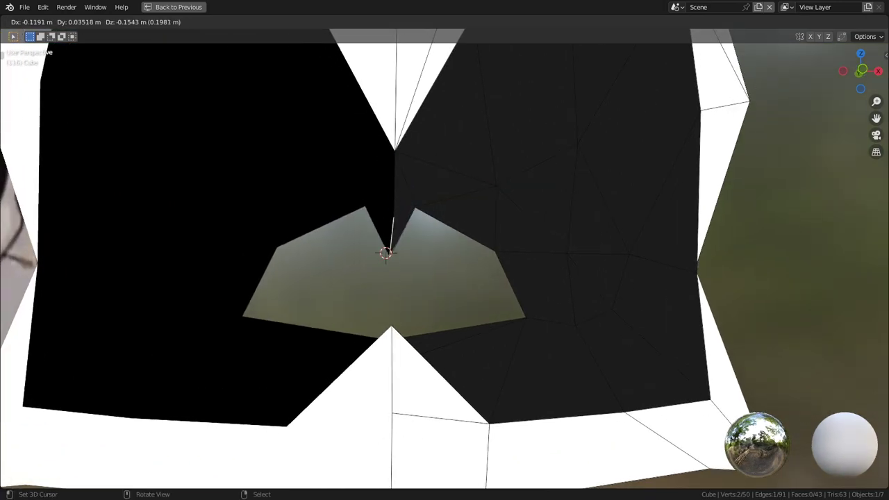
left_click(380, 248)
- Merge the extruded front vertex into the nose bridge tip and lower the remaining extruded vertex
middle_click_drag(386, 256, 305, 254)
key("1")
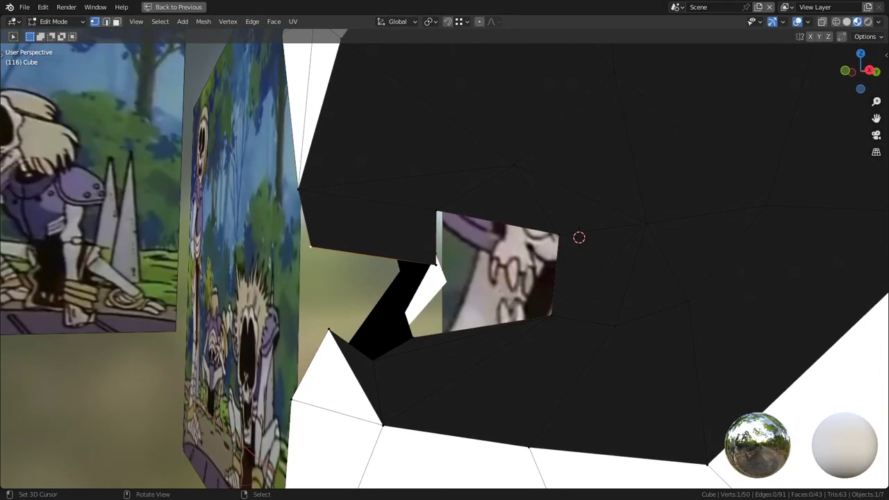
middle_click_drag(578, 238, 584, 218)
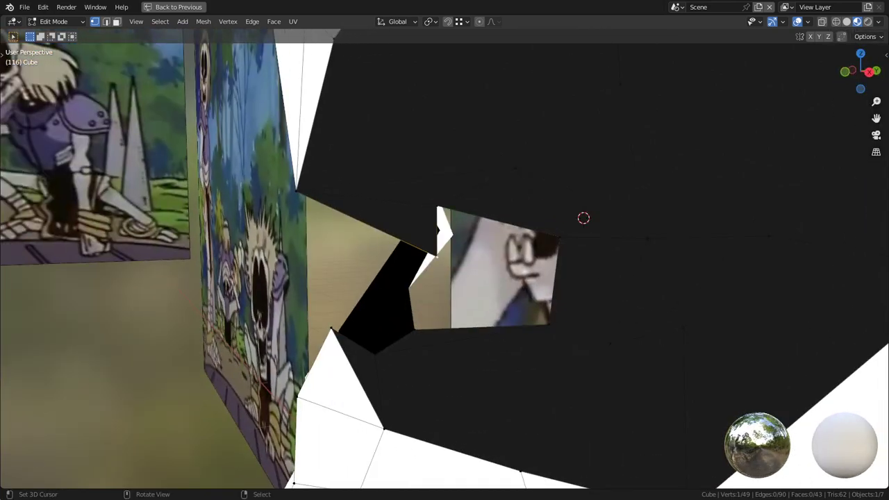
key("g")
left_click(434, 290)
- Connect the lowered vertex to the nose opening's bottom inner vertex with an edge
right_click(415, 329)
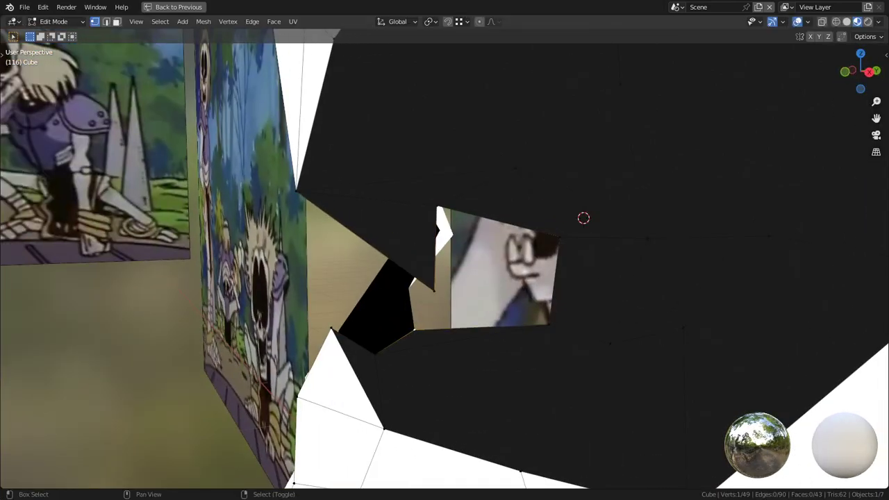
right_click(434, 290, "shift")
middle_click_drag(434, 291, 471, 307)
key("g")
left_click(485, 295)
- Fill the enclosed hole beside the nose with a face and triangulate it
key("2")
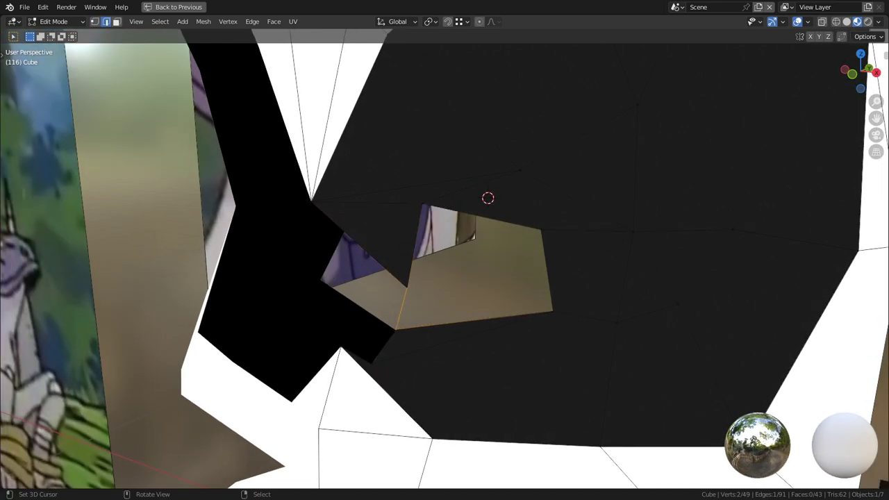
right_click(473, 320, "alt")
key("f")
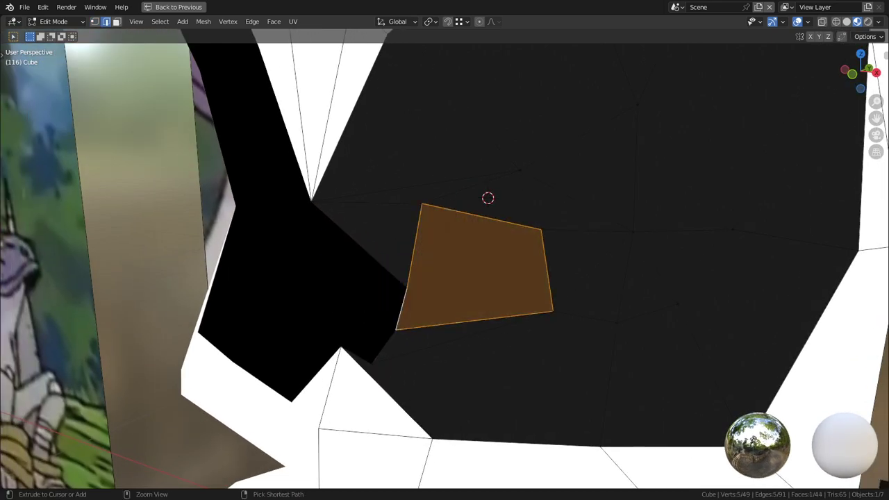
key("ctrl+t")
- Try to collapse the short edge inside the eye socket by scaling it to 0, and undo it
right_click(591, 271)
middle_click_drag(592, 272, 622, 247)
key("1")
right_click(513, 252)
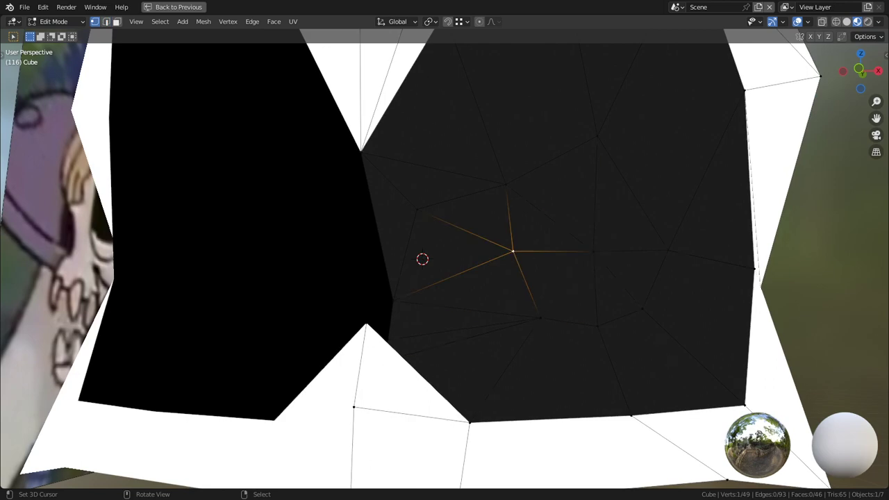
middle_click_drag(422, 259, 498, 234)
key("2")
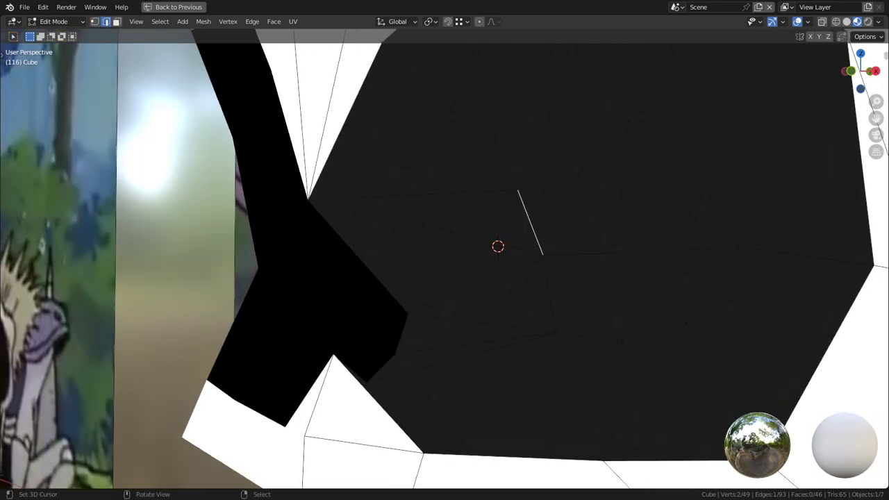
key("s")
key("0")
key("Return")
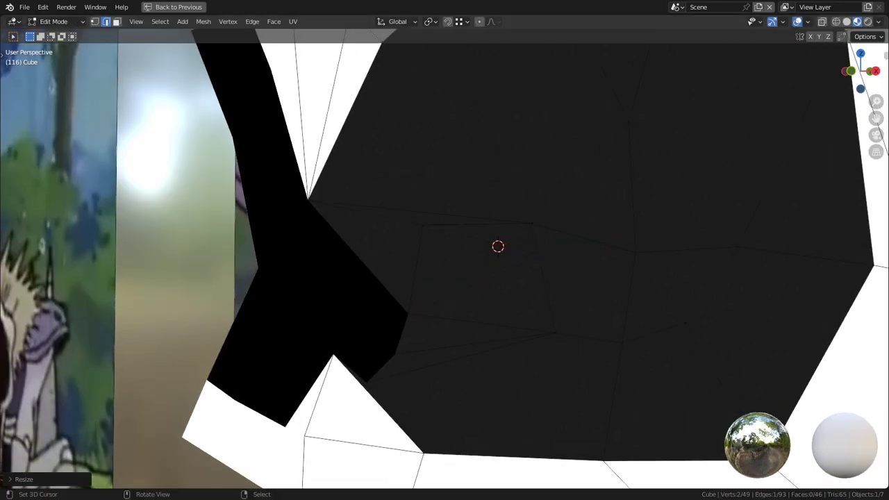
key("ctrl+z")
- Dissolve the edge from the nose bridge into the eye socket and connect the nose vertex to the socket's upper inner corner
scroll(461, 254, "down", 1)
middle_click_drag(462, 253, 515, 245)
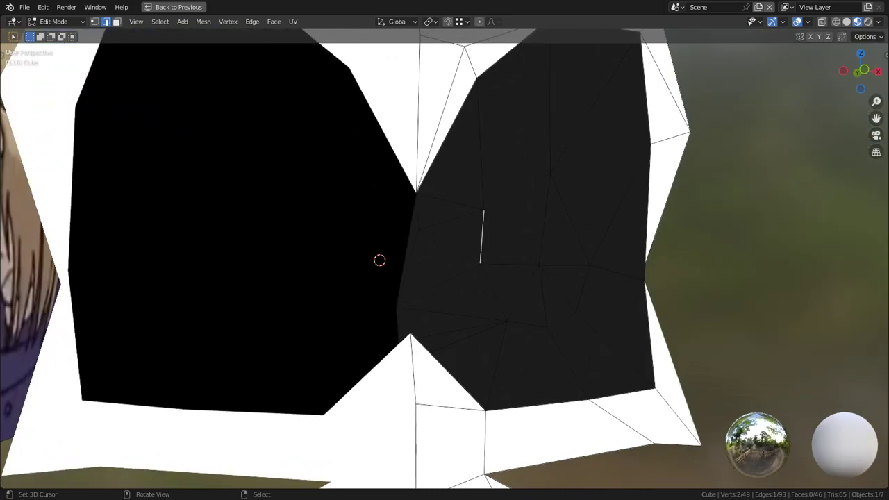
right_click(451, 202)
key("ctrl+x")
key("1")
right_click(419, 230)
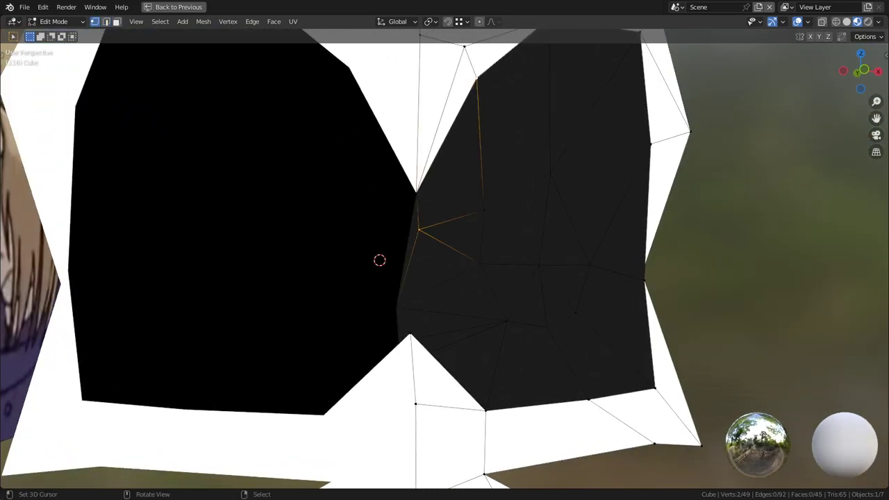
key("j")
- Reposition the interior eye socket vertex above the filled nose area
middle_click_drag(479, 208, 432, 215)
scroll(432, 215, "down", 3)
middle_click_drag(514, 208, 687, 208)
right_click(487, 220)
key("g")
left_click(484, 210)
- Move the short lower nose edge forward in side view and dissolve the extra vertex beneath it
middle_click_drag(486, 215, 524, 194)
middle_click_drag(605, 216, 440, 233)
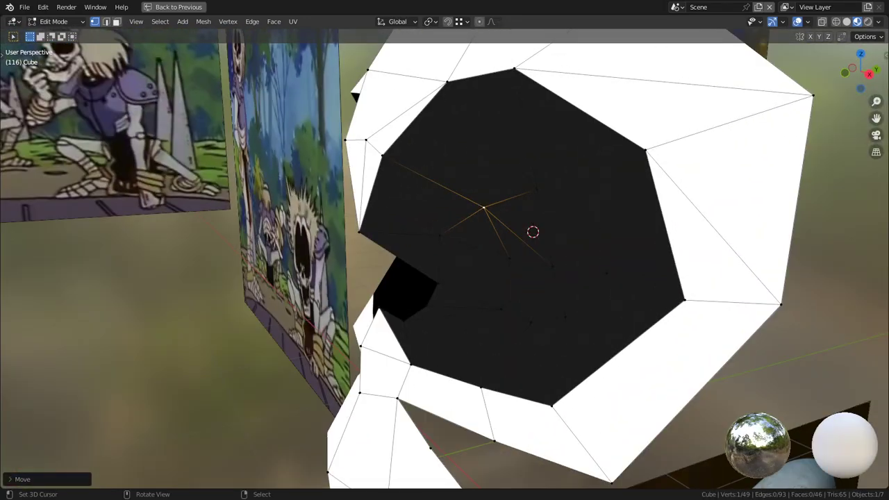
right_click(438, 283)
key("KP_3")
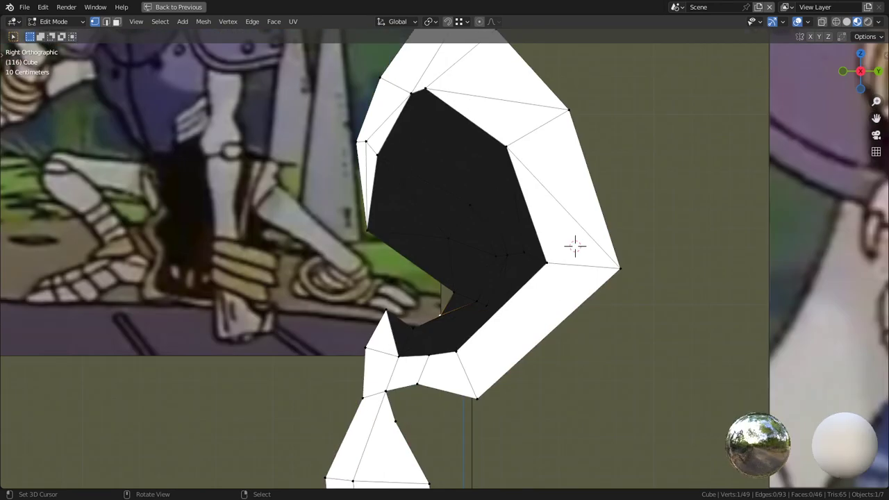
key("g")
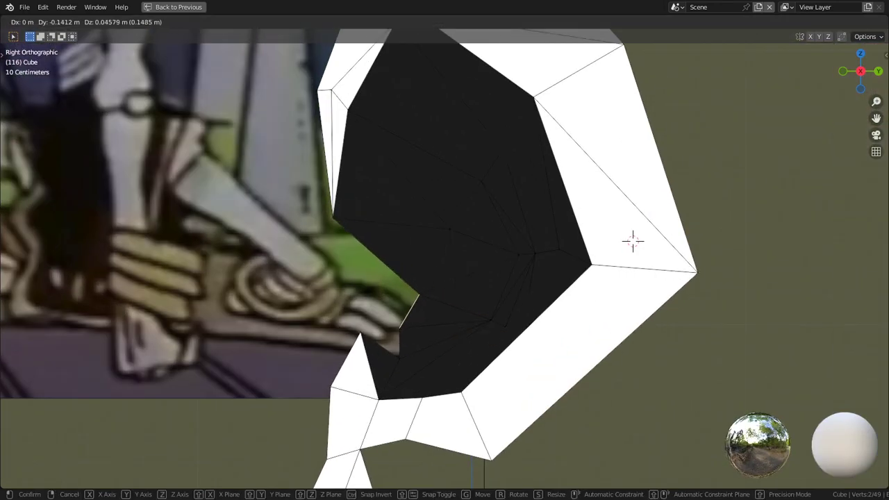
key("Return")
key("1")
key("ctrl+x")
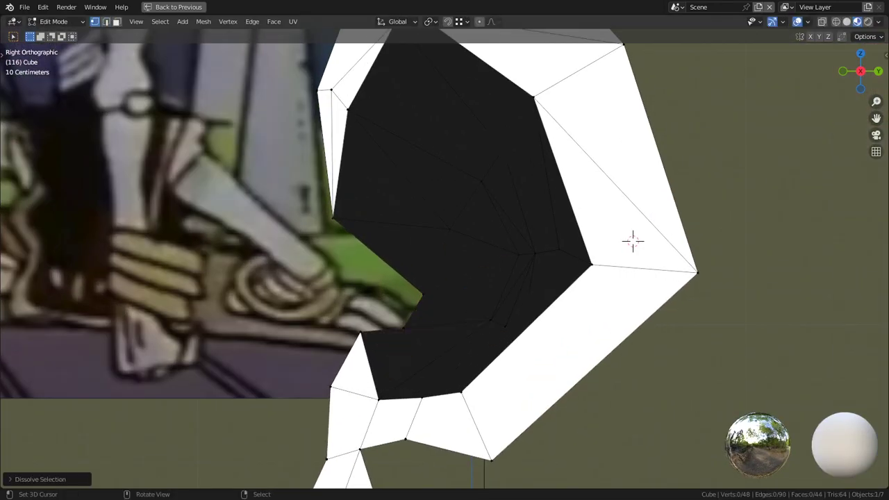
- Move the nose notch's inner vertex forward and raise the vertex below it slightly in side view
right_click(422, 296)
key("g")
left_click(405, 290)
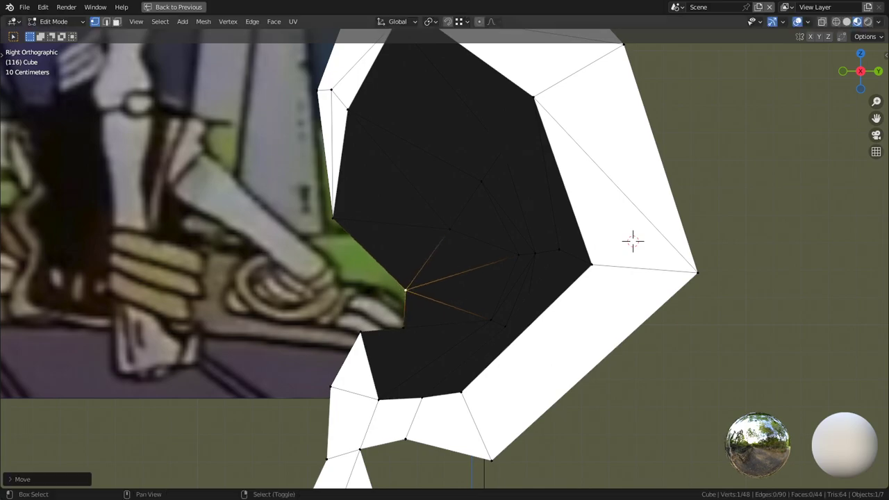
right_click(404, 328)
key("g")
left_click(403, 319)
middle_click_drag(403, 319, 526, 331)
scroll(526, 331, "down", 7)
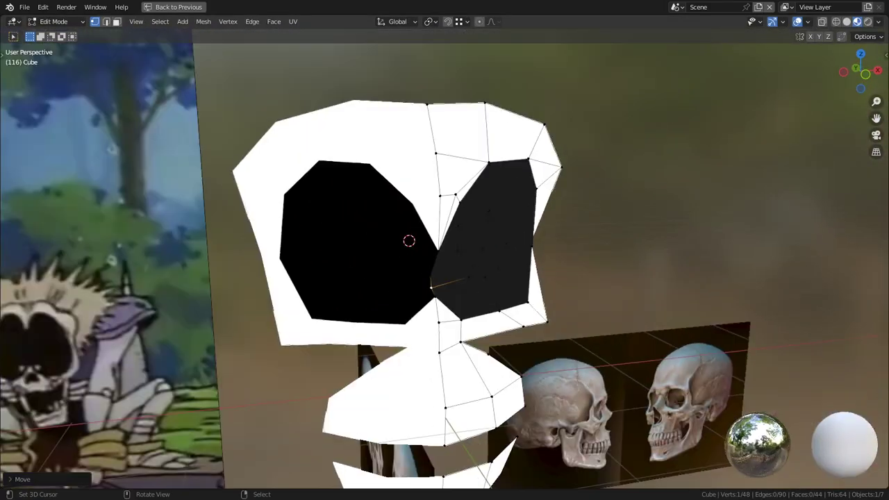
- Shift the sloped nose bridge edge slightly backward in side view, undoing the first, larger move
key("Tab")
middle_click_drag(444, 250, 502, 255)
scroll(501, 255, "up", 3)
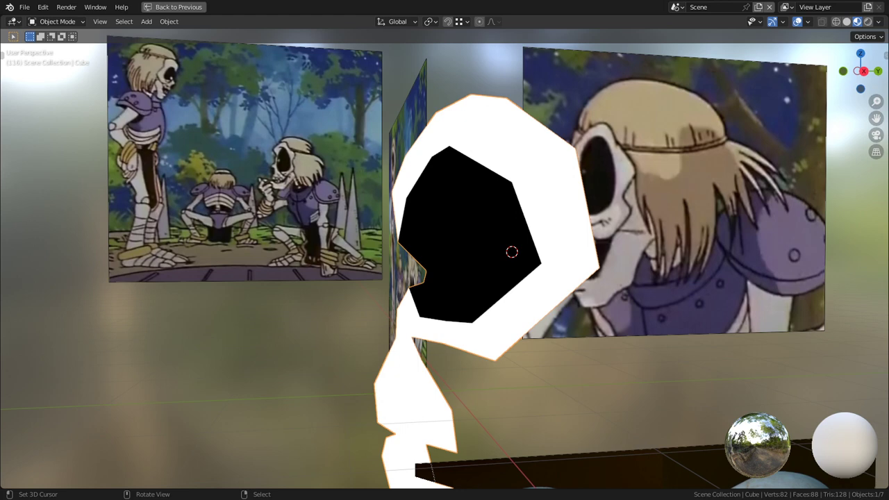
key("KP_3")
scroll(671, 236, "up", 4)
key("Tab")
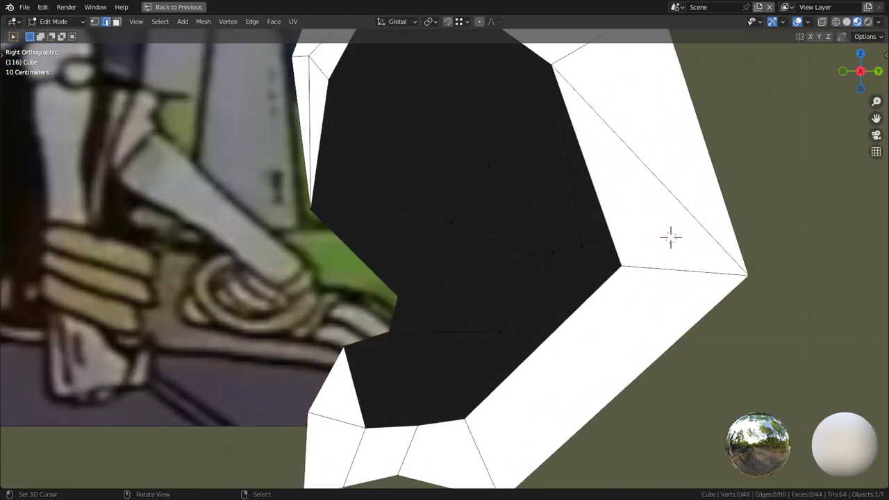
right_click(354, 254)
key("g")
left_click(370, 283)
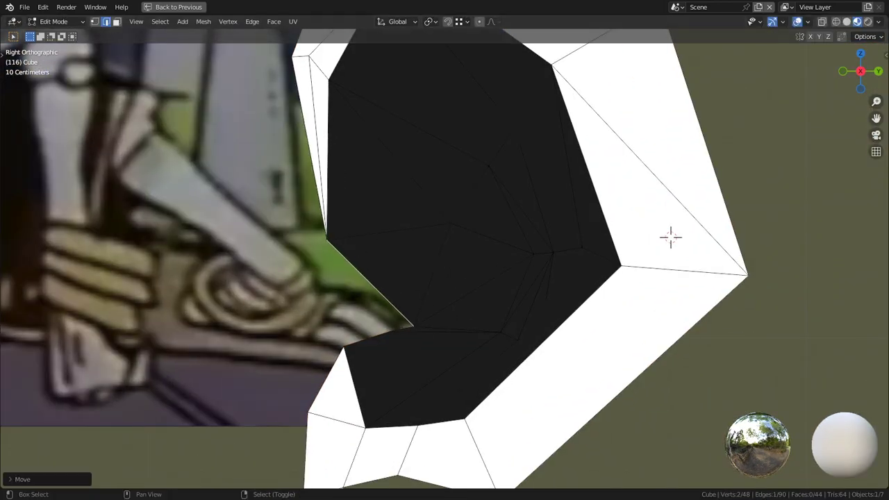
key("ctrl+z")
key("g")
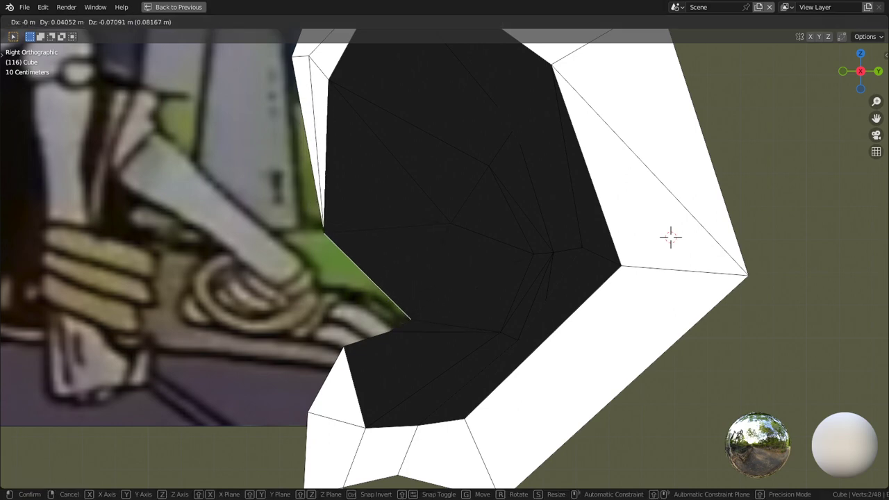
left_click(364, 256)
- Move the edge between the brow and the nose bridge in side view using smooth proportional editing
key("g")
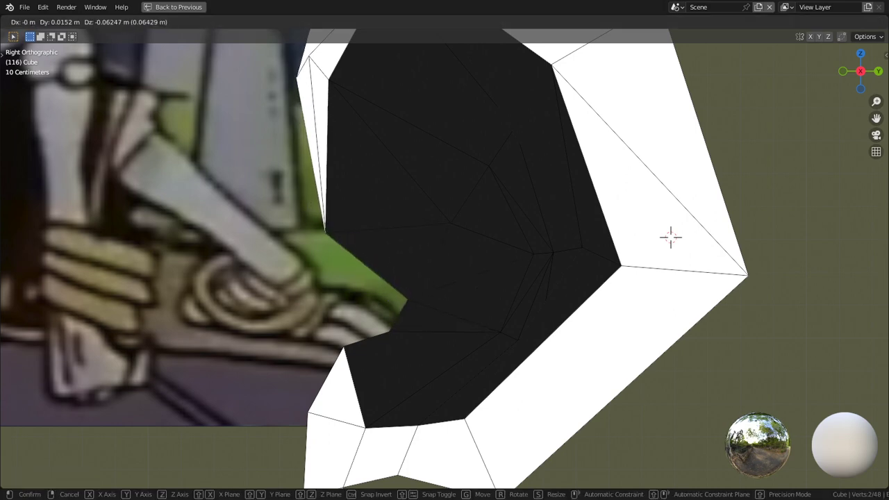
key("Return")
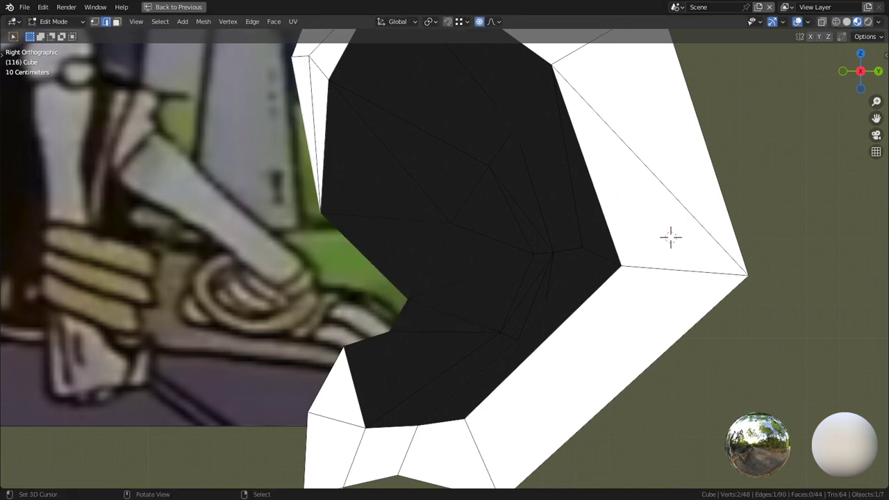
left_click(493, 22)
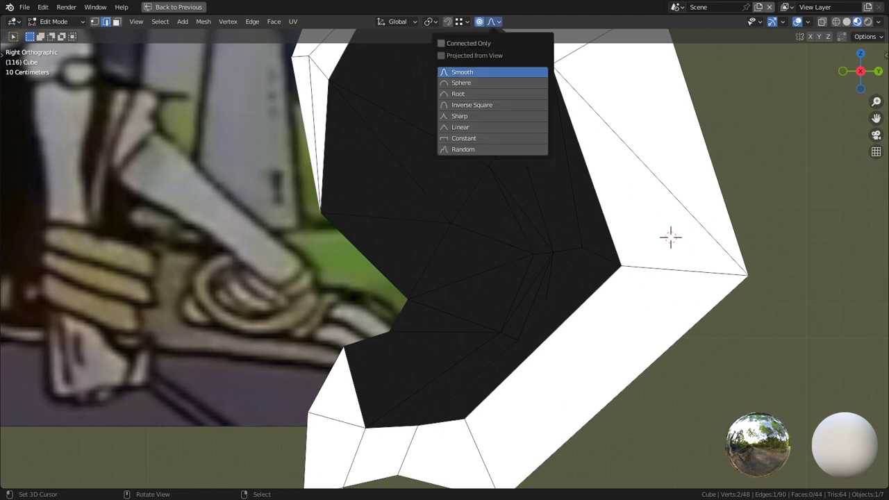
key("g")
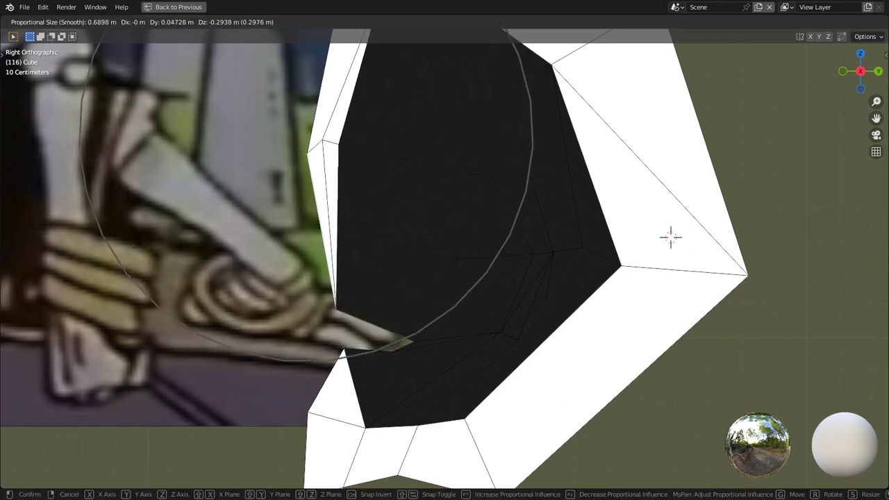
scroll(670, 237, "up", 4)
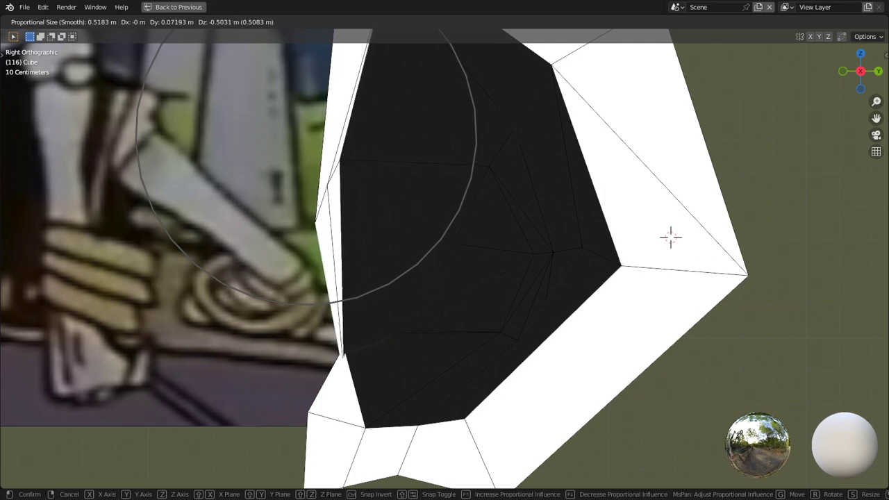
left_click(670, 236)
- Examine the reshaped nose and brow from several angles, in and out of edit mode
middle_click_drag(670, 236, 584, 250)
scroll(447, 251, "down", 4)
middle_click_drag(326, 252, 497, 240)
scroll(430, 251, "up", 4)
key("Tab")
scroll(458, 261, "down", 4)
scroll(526, 265, "up", 2)
key("Tab")
- Adjust the skull's upper front vertices, turning proportional editing off for the second move
key("1")
right_click_drag(530, 193, 533, 191)
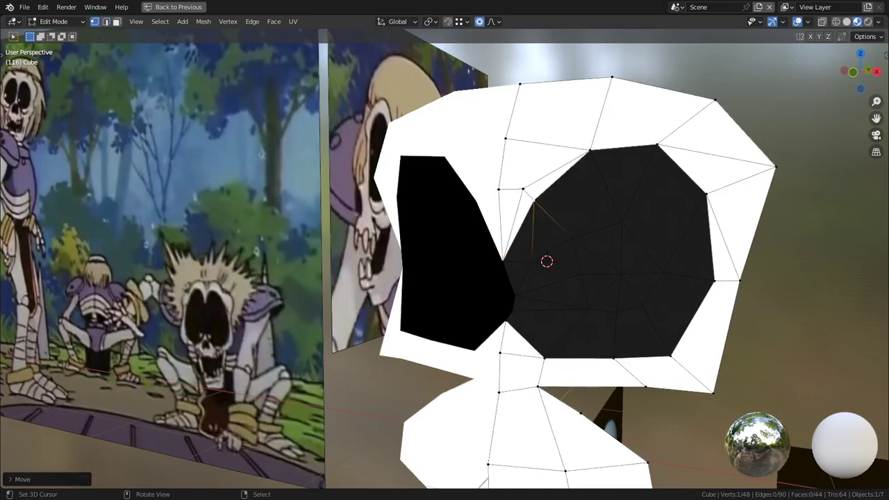
middle_click_drag(533, 190, 463, 328)
key("g")
left_click(452, 184)
key("o")
key("g")
left_click(430, 186)
middle_click_drag(528, 278, 486, 277)
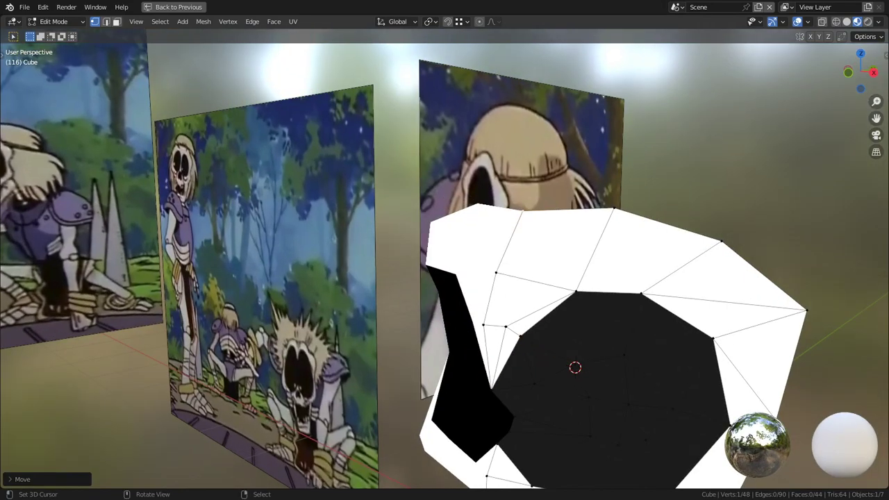
- Lower the front crown vertex and move the forehead vertex slightly forward and up in side view
key("KP_3")
scroll(534, 415, "down", 8)
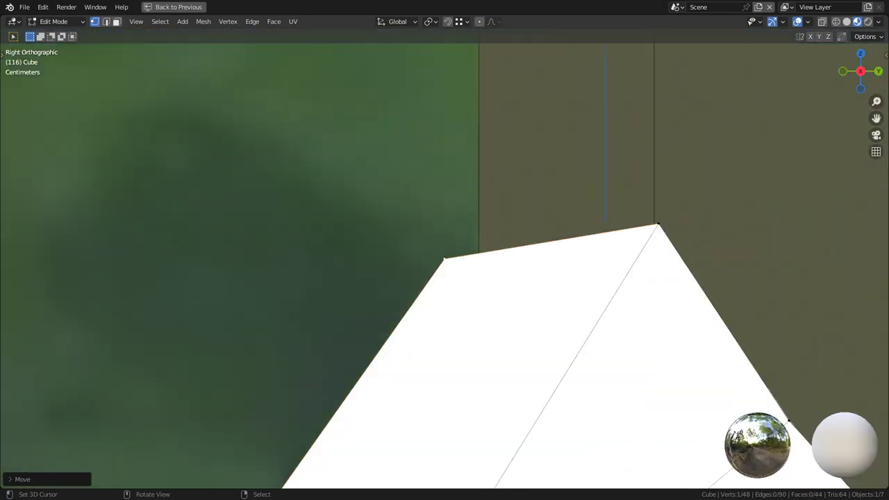
key("g")
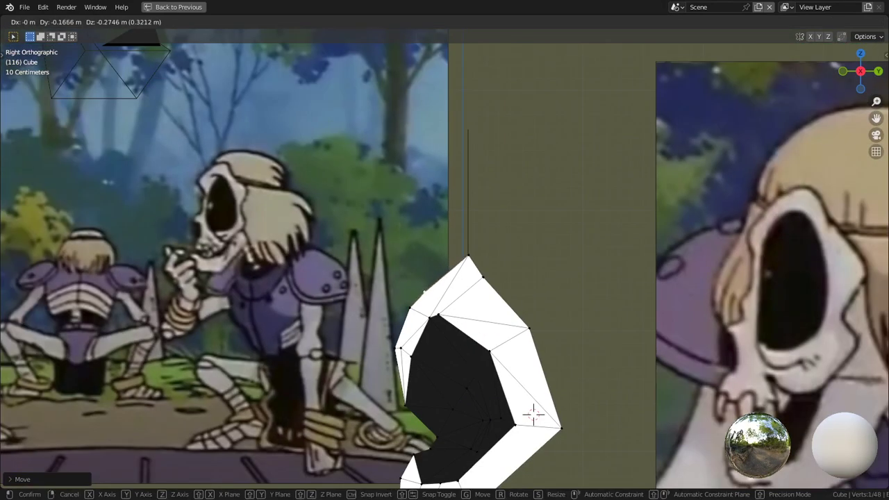
left_click(533, 415)
key("g")
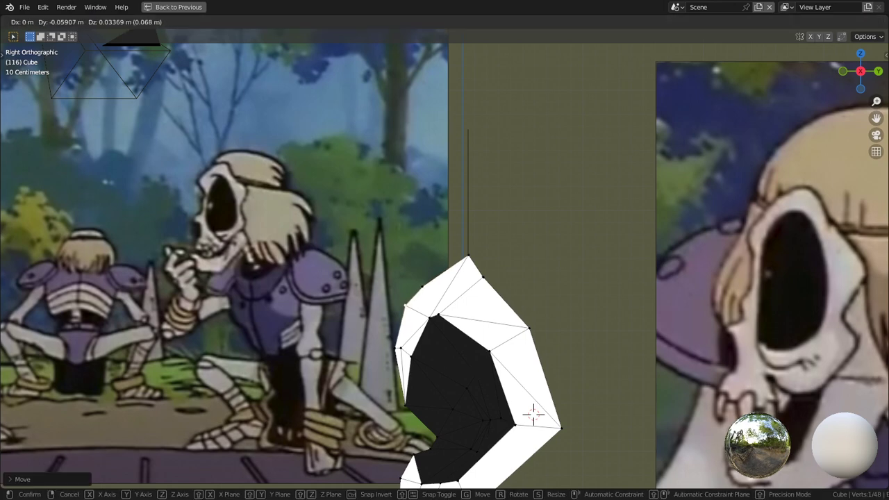
left_click(533, 415)
- Lower the skull's top crown vertices and shift them forward in side view to flatten the crown contour
key("g")
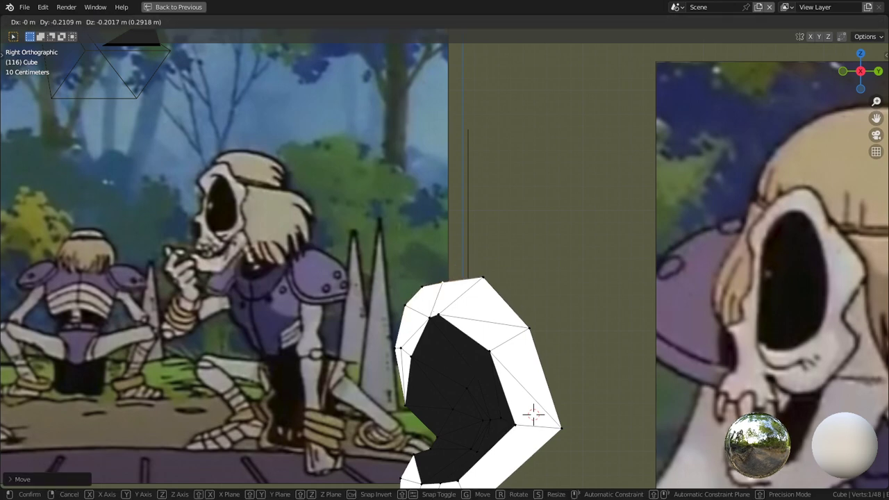
right_click(534, 415)
key("g")
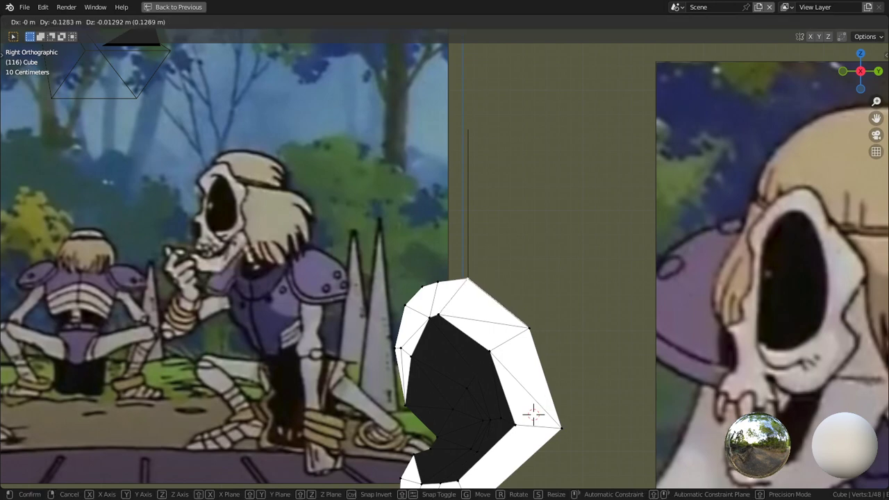
left_click(534, 414)
key("g")
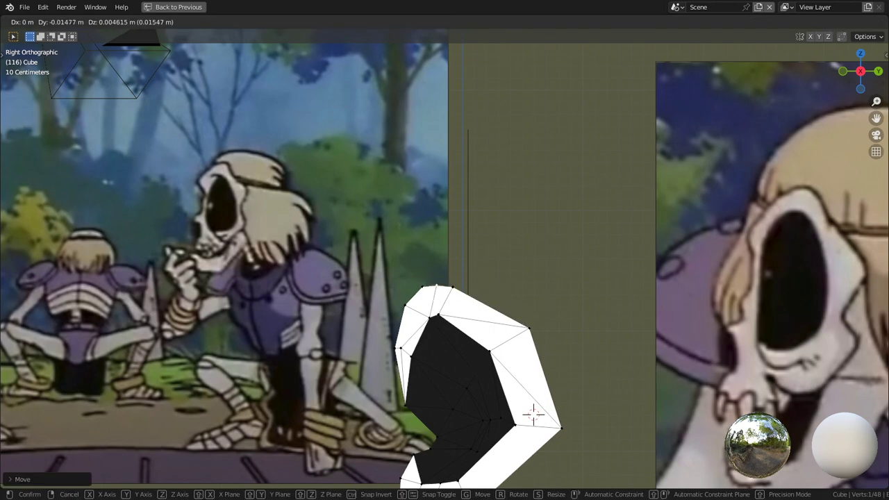
left_click(533, 415)
- Raise the upper outer corner vertex and the top-edge vertex above the eye socket in perspective view
middle_click_drag(533, 414, 420, 339)
key("g")
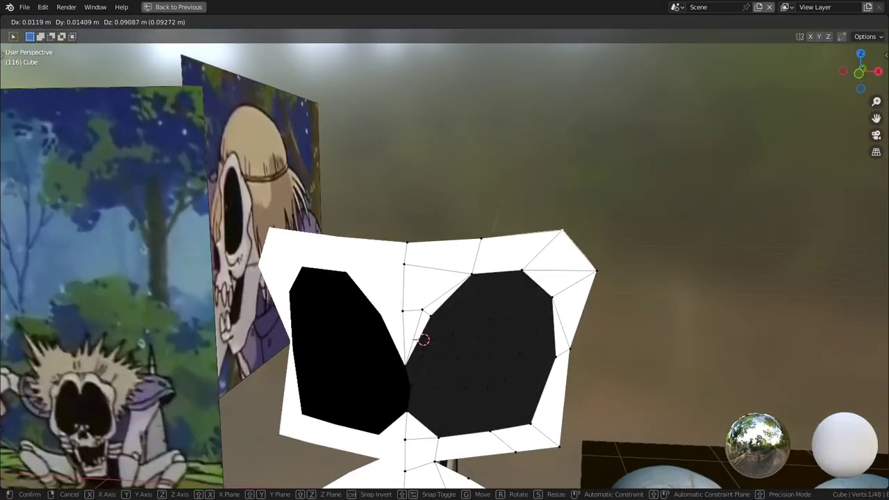
left_click(420, 338)
right_click(482, 238)
key("g")
left_click(480, 225)
- Extrude the half skull's outer boundary edges, from the crown around to the lower cheek, into a rim strip
middle_click_drag(479, 225, 500, 147)
key("2")
right_click(479, 281, "alt")
key("e")
left_click(526, 177)
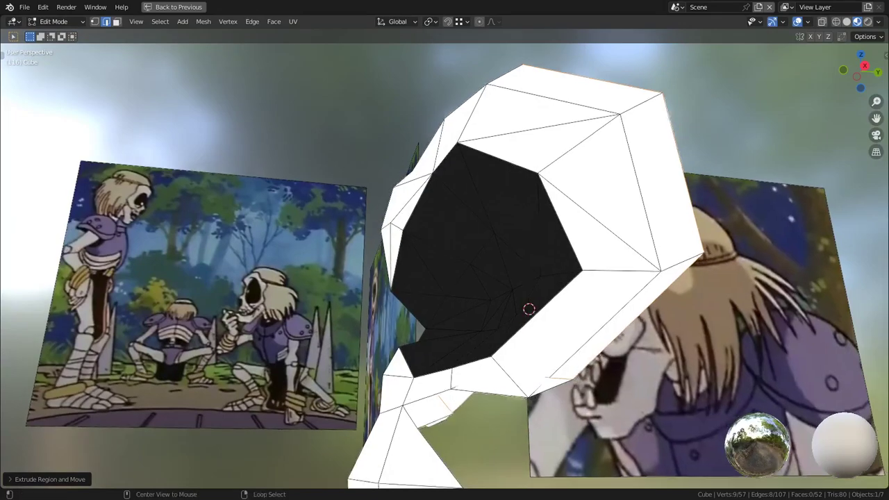
- Switch to solid shading and dissolve two surplus vertices on the new rim beneath the cheek
middle_click(548, 378, "alt")
middle_click_drag(549, 378, 451, 345)
middle_click(593, 292, "alt")
middle_click_drag(593, 291, 577, 281)
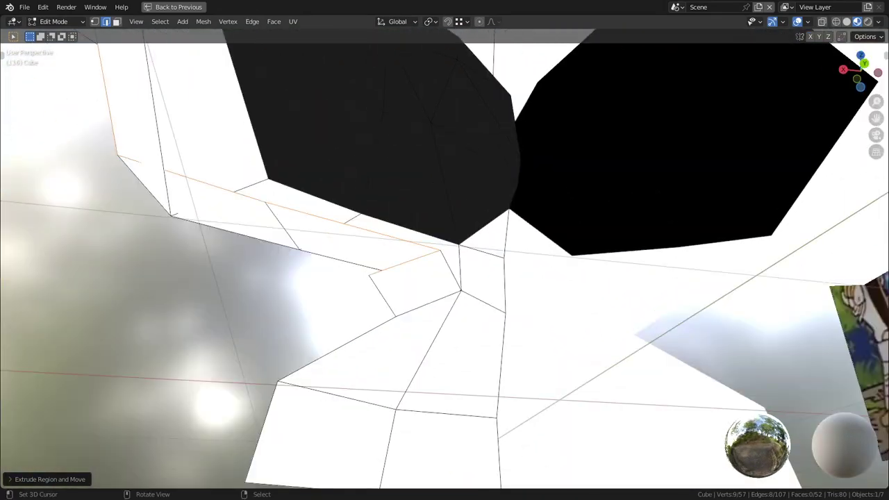
key("z")
mouse_move(486, 277)
middle_mouse_down()
mouse_move(580, 275)
mouse_move(660, 288)
mouse_move(582, 275)
middle_mouse_up()
key("ctrl+x")
middle_click_drag(646, 260, 604, 277)
scroll(604, 277, "up", 3)
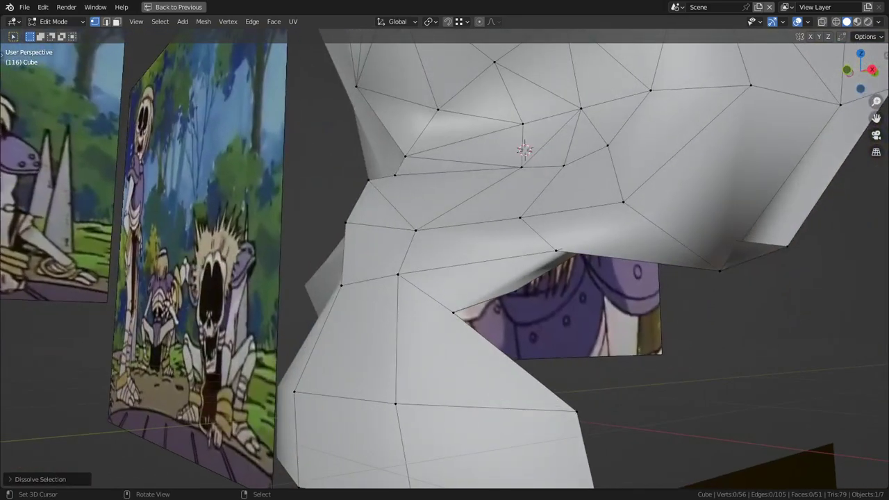
key("ctrl+x")
- Move the rim vertex beneath the cheek downward to even out the cheek's lower edge
scroll(515, 291, "up", 4)
scroll(515, 291, "down", 4)
middle_click_drag(516, 291, 353, 274)
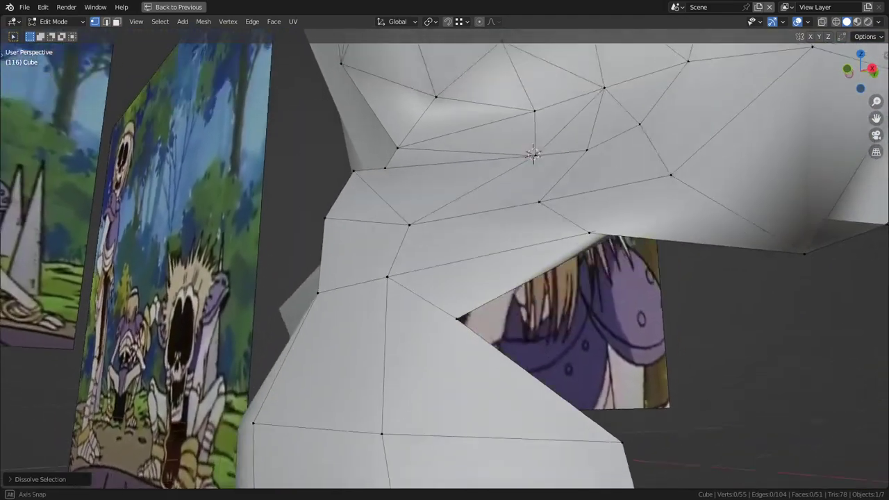
right_click(213, 217)
key("g")
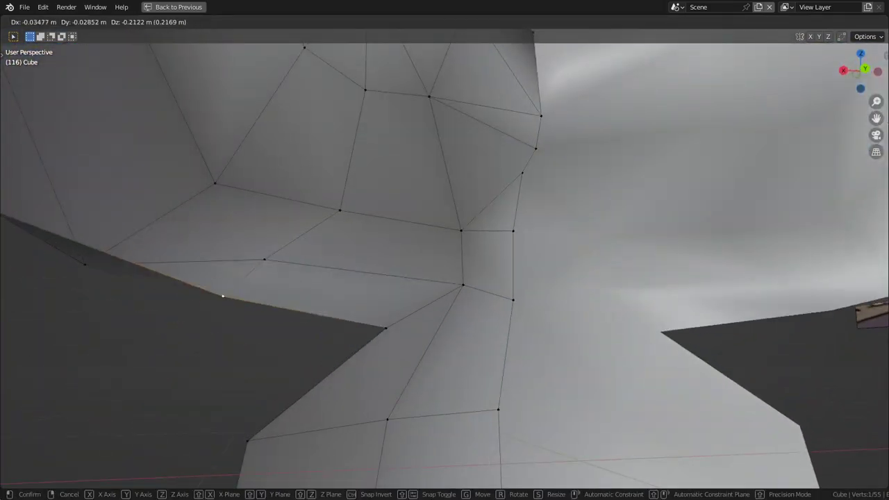
left_click(272, 332)
middle_click_drag(271, 331, 341, 331)
middle_click_drag(707, 59, 509, 141)
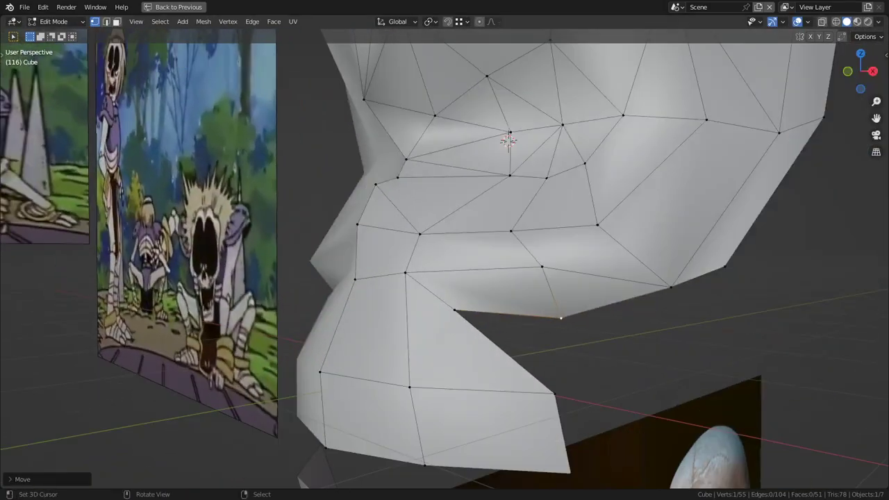
- Reposition the rim vertex and its inner neighbour at the cheek's lower outer corner
middle_click_drag(666, 208, 630, 182)
right_click(704, 153)
key("g")
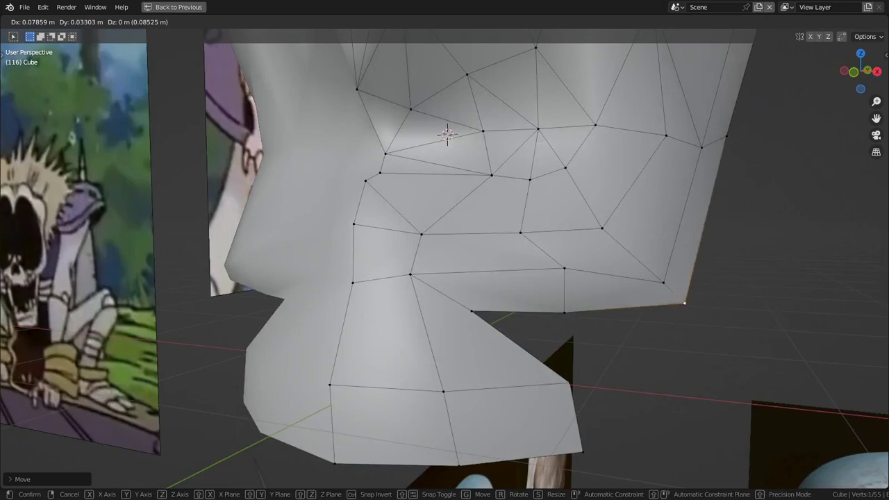
key("Return")
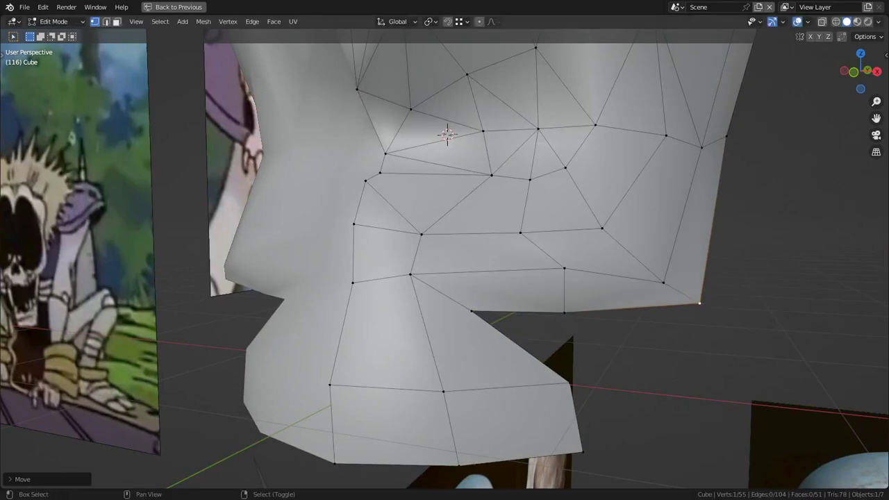
middle_click_drag(444, 250, 420, 250)
right_click(626, 296)
key("g")
left_click(633, 277)
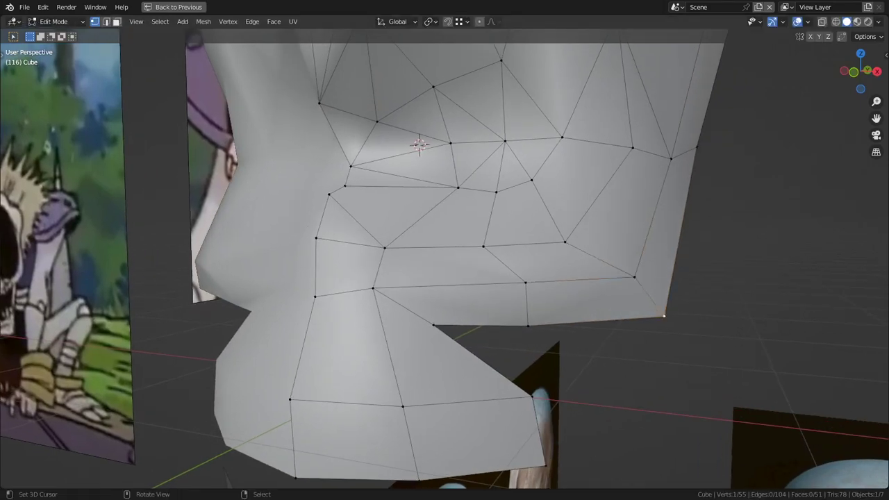
key("g")
left_click(637, 312)
- Move the rim's side vertex beside the eye socket outward
scroll(637, 311, "down", 2)
right_click(627, 178)
key("g")
left_click(644, 177)
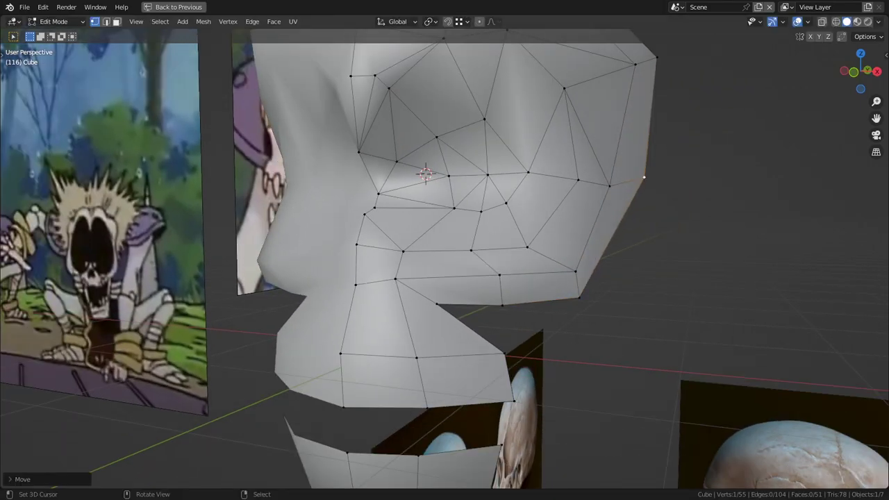
- Raise the rim's top edge above the forehead
scroll(645, 177, "down", 3)
middle_click_drag(644, 177, 527, 177)
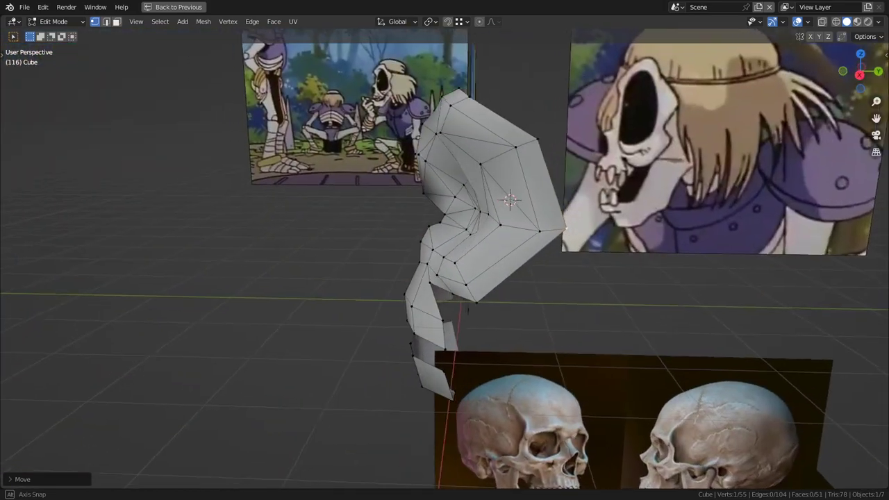
middle_click_drag(473, 254, 576, 261)
scroll(444, 259, "up", 4)
scroll(445, 259, "down", 4)
scroll(445, 259, "down", 5)
middle_click_drag(427, 288, 444, 245, "shift")
scroll(444, 259, "up", 6)
key("2")
right_click(445, 257)
key("g")
left_click(445, 233)
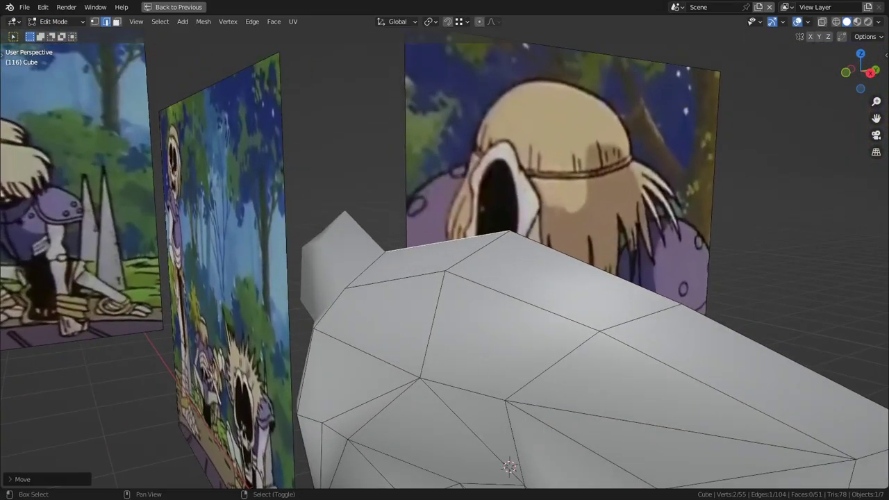
- Move the rim's upper outer corner vertex up and outward, adjusting it from several angles to round the temple
key("1")
right_click(680, 304)
middle_click_drag(680, 304, 700, 299)
key("g")
left_click(712, 260)
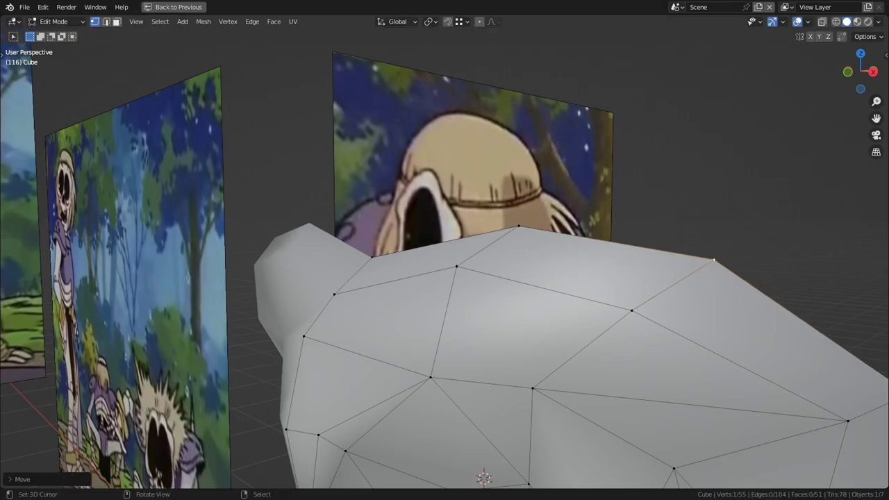
scroll(713, 260, "down", 3)
middle_click_drag(712, 259, 639, 261)
key("g")
left_click(640, 264)
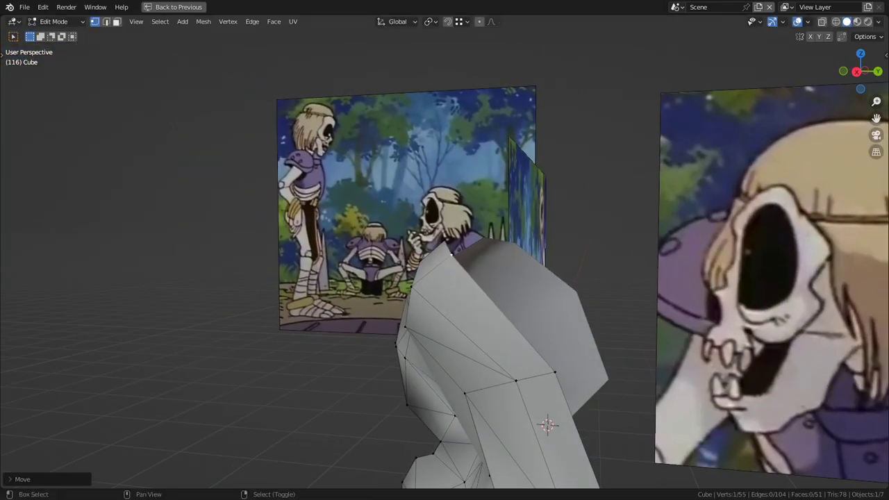
middle_click_drag(312, 251, 375, 251)
key("g")
left_click(473, 262)
middle_click_drag(474, 262, 549, 243)
key("g")
left_click(405, 252)
- Examine the cranium's side profile on the realistic skull reference images and compare it with the model
middle_click_drag(444, 291, 486, 243, "shift")
scroll(444, 257, "down", 3)
middle_click(587, 378, "alt")
middle_click_drag(587, 378, 632, 378)
scroll(631, 378, "up", 6)
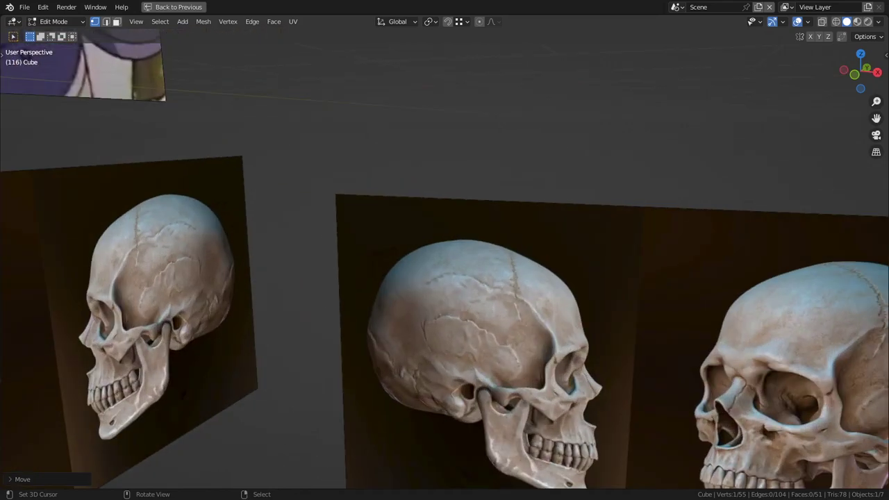
scroll(663, 438, "up", 4)
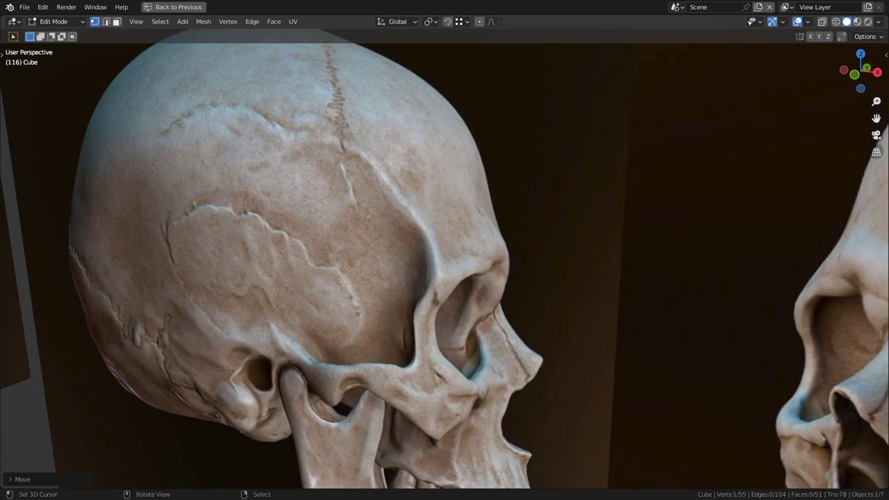
scroll(444, 258, "down", 5)
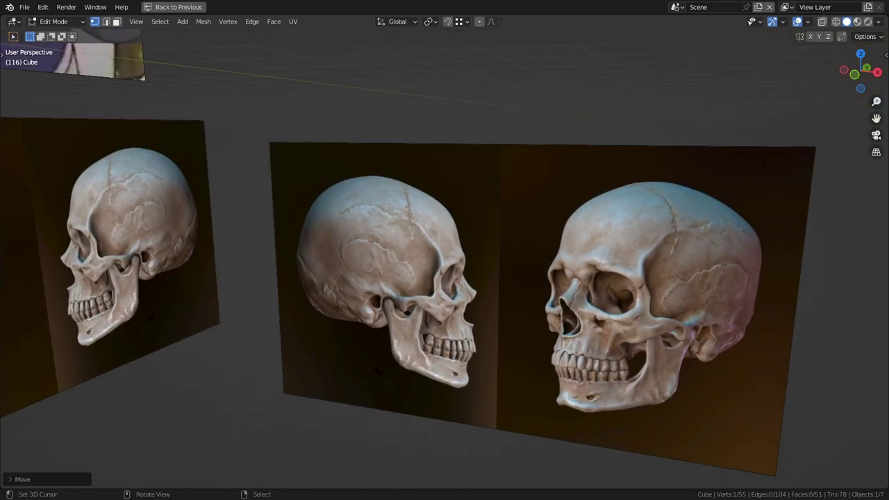
scroll(444, 264, "down", 5)
middle_click(156, 85, "alt")
middle_click_drag(156, 86, 184, 85)
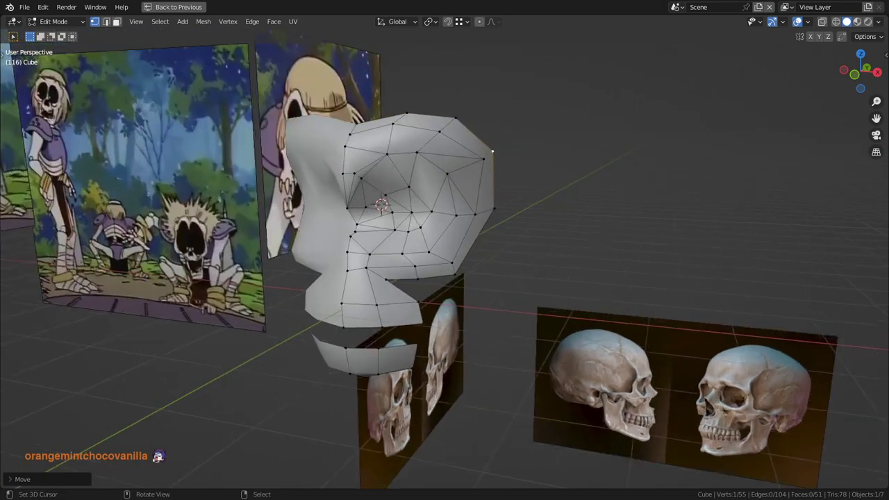
scroll(184, 86, "up", 3)
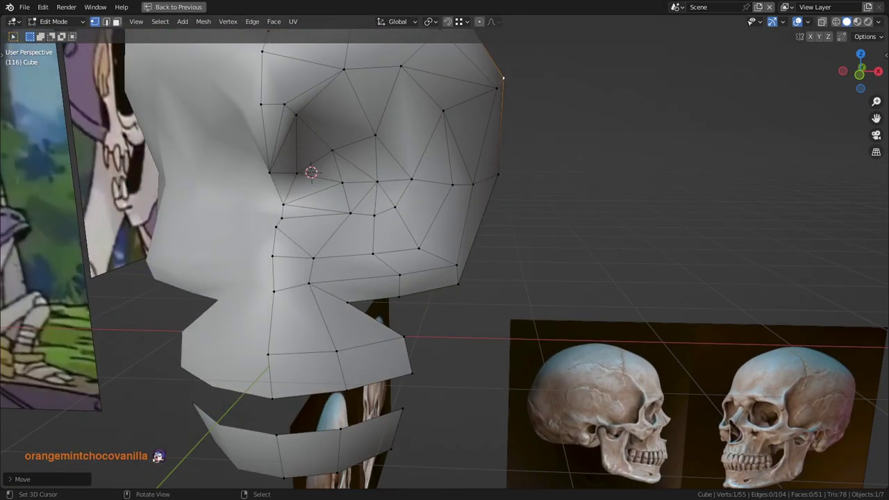
- Move the front crown vertex upward in right side view
middle_click_drag(431, 174, 406, 236, "shift")
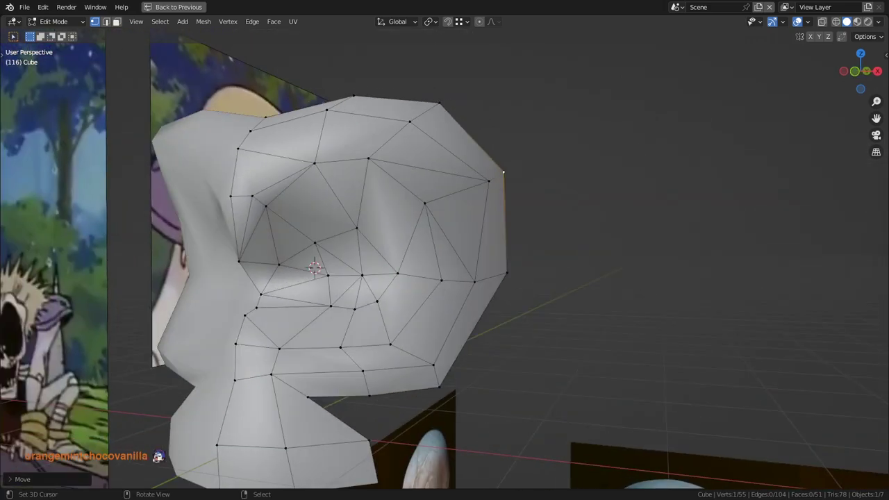
key("KP_3")
middle_click_drag(445, 264, 395, 250)
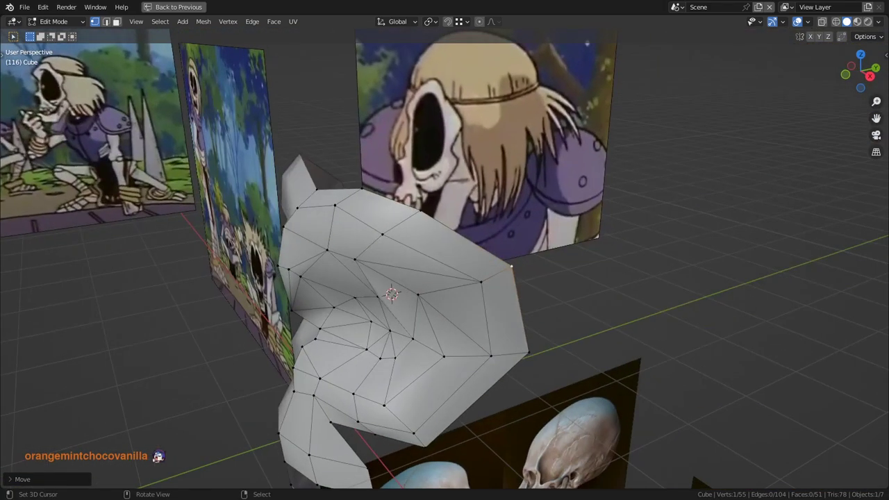
key("KP_3")
key("g")
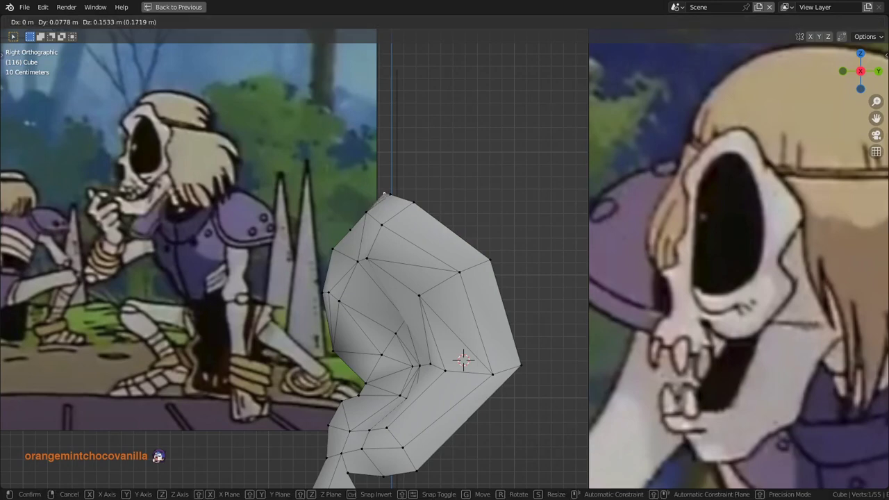
key("Return")
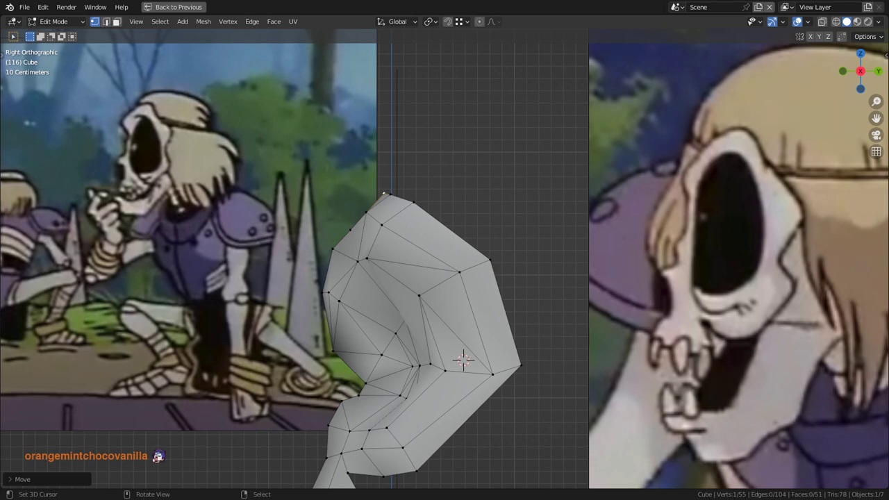
- Pull the brow vertex forward in side view using smooth proportional editing
middle_click_drag(334, 350, 345, 324, "shift")
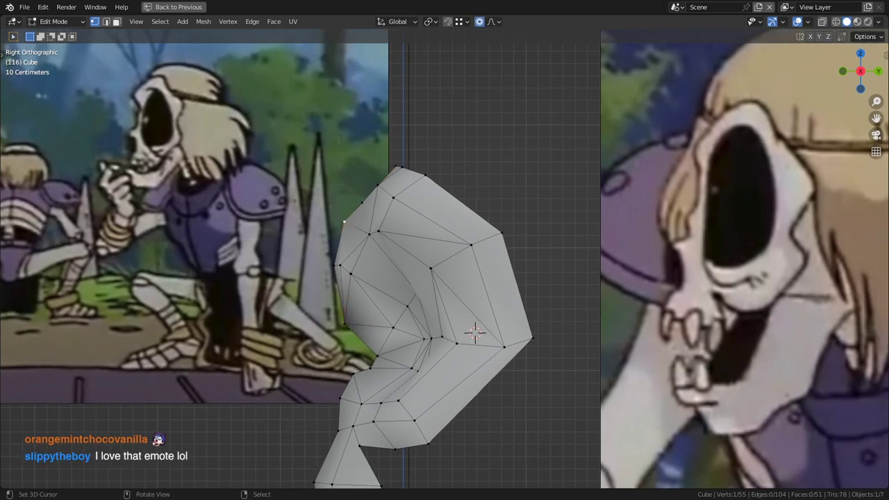
key("g")
key("Escape")
key("g")
key("Return")
key("g")
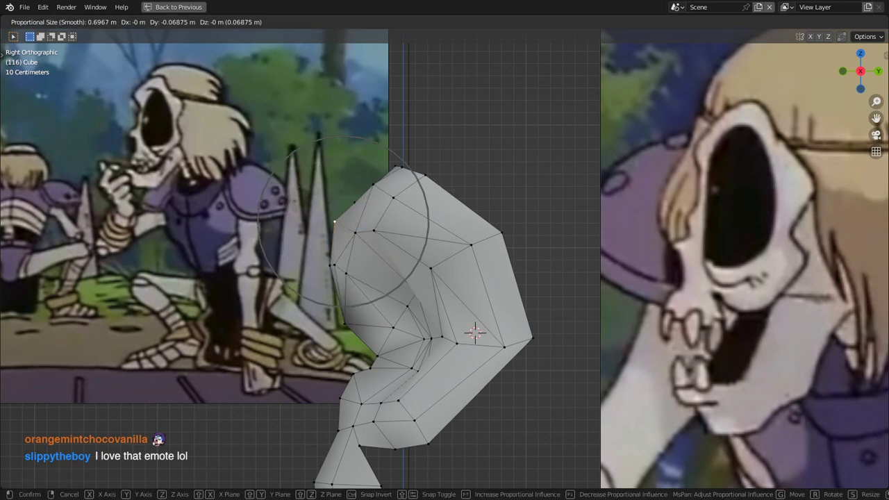
key("Return")
- Adjust the forehead and brow vertices to refine the front contour in side view, turning proportional editing off
key("g")
key("Return")
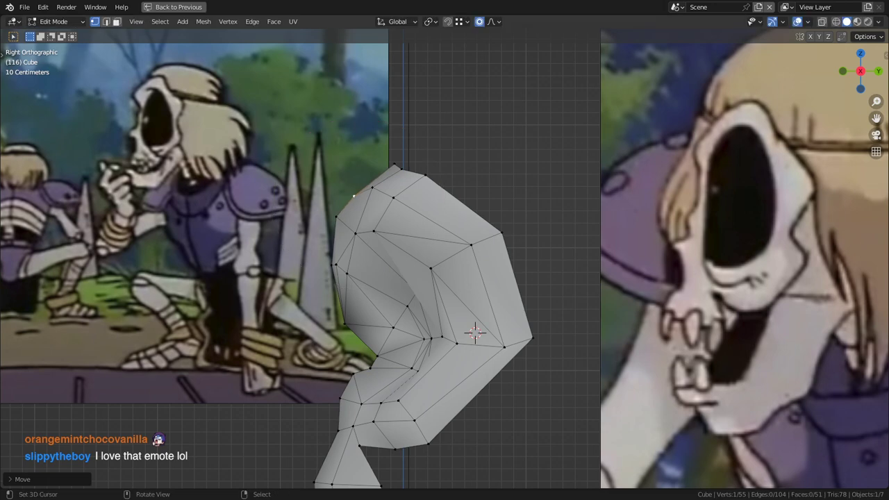
key("g")
key("Return")
key("g")
key("Return")
- Switch to material preview shading and inspect the skull's shape from the front and side
left_click(857, 22)
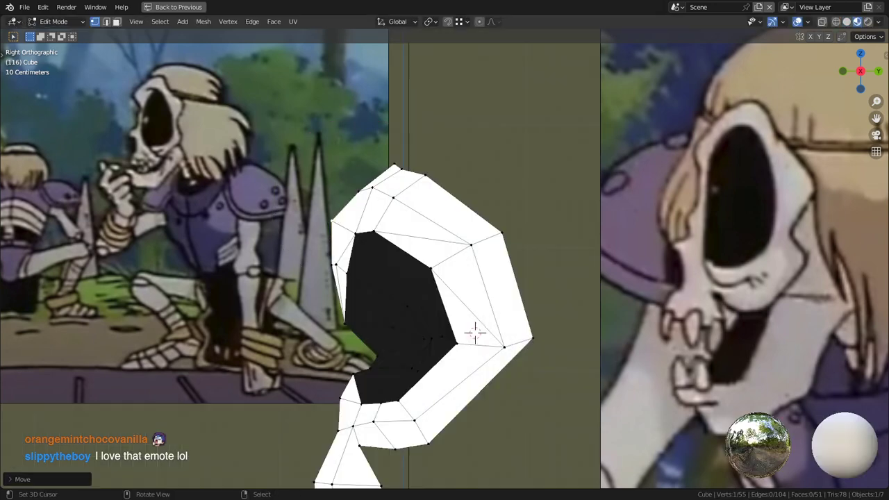
middle_click_drag(487, 236, 625, 243)
scroll(445, 257, "down", 4)
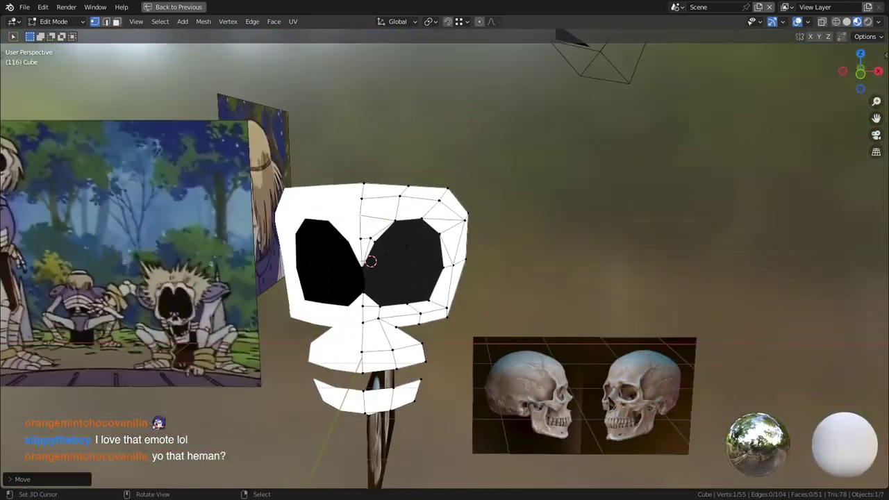
middle_click_drag(444, 257, 351, 256)
middle_click_drag(472, 264, 452, 267)
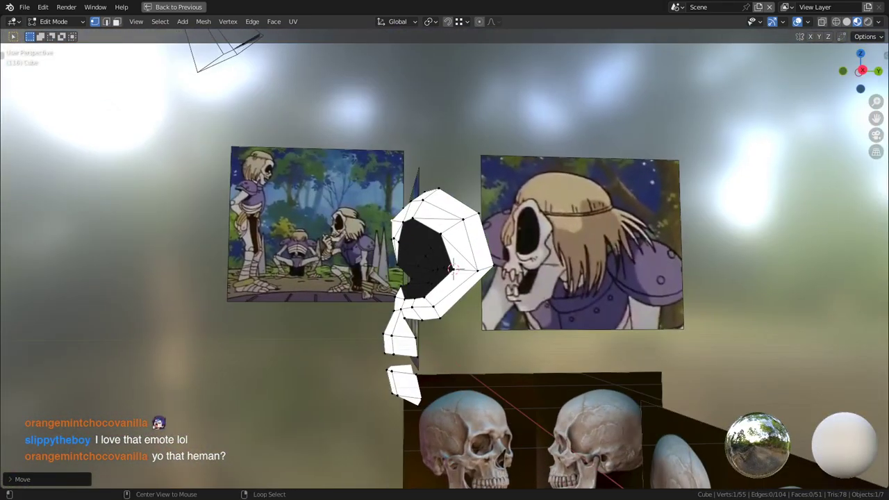
mouse_move(451, 267)
middle_mouse_down()
mouse_move(434, 277)
mouse_move(501, 297)
middle_mouse_up()
- Move the triangular face beside the eye socket's outer edge, checking it from several angles
middle_click(450, 292, "alt")
scroll(445, 258, "up", 2)
key("3")
right_click(427, 219)
middle_click_drag(427, 219, 362, 257)
key("g")
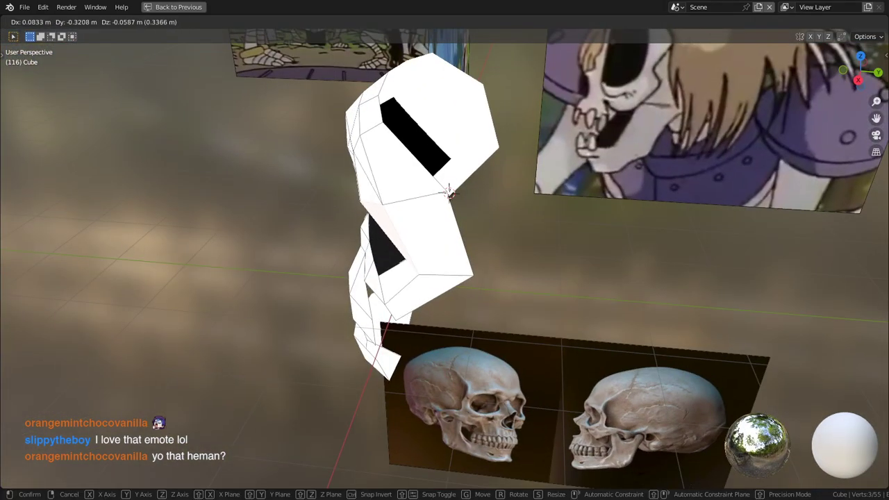
left_click(410, 230)
middle_click_drag(410, 229, 491, 226)
key("KP_3")
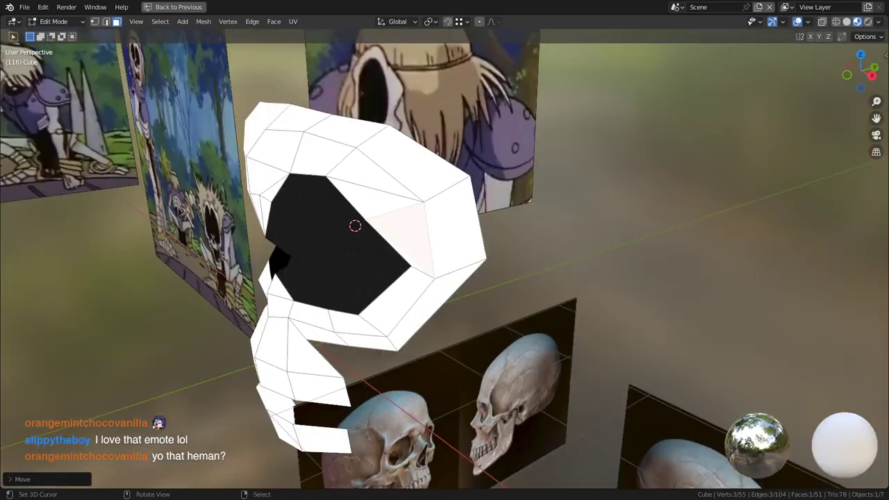
- Move the upper outer vertex of the eye socket back and slightly up in side view, checking it from the front
key("1")
right_click(362, 206)
key("g")
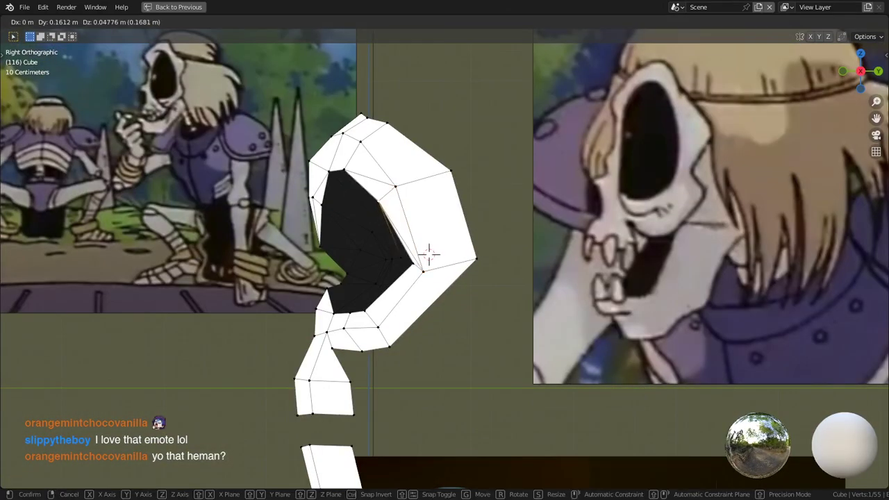
left_click(376, 201)
middle_click_drag(376, 201, 485, 210)
scroll(522, 209, "down", 1)
key("KP_1")
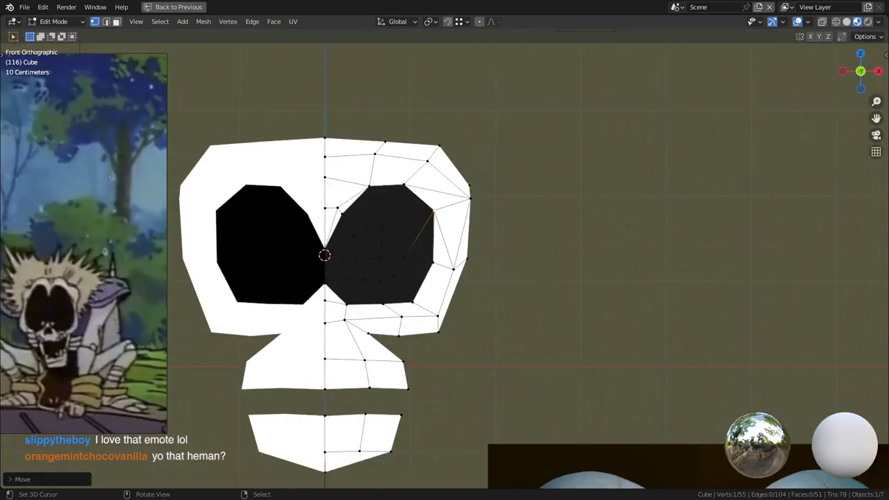
middle_click_drag(315, 244, 516, 280, "shift")
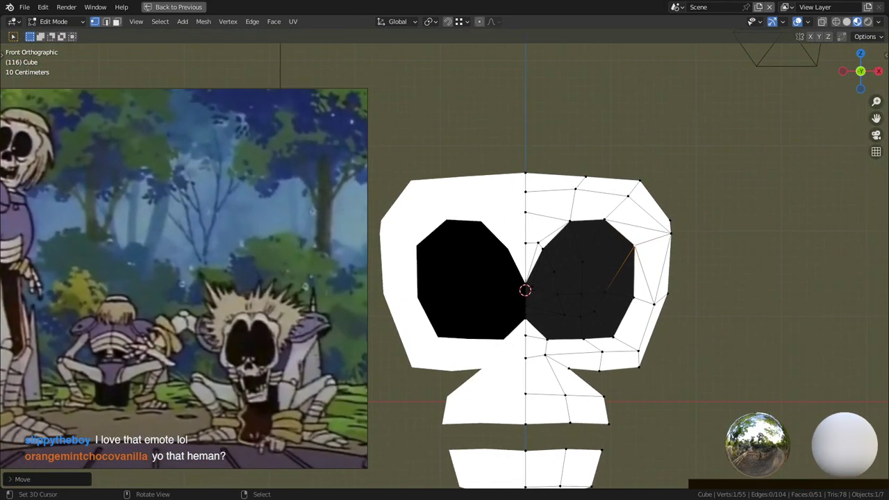
key("g")
scroll(590, 291, "down", 4)
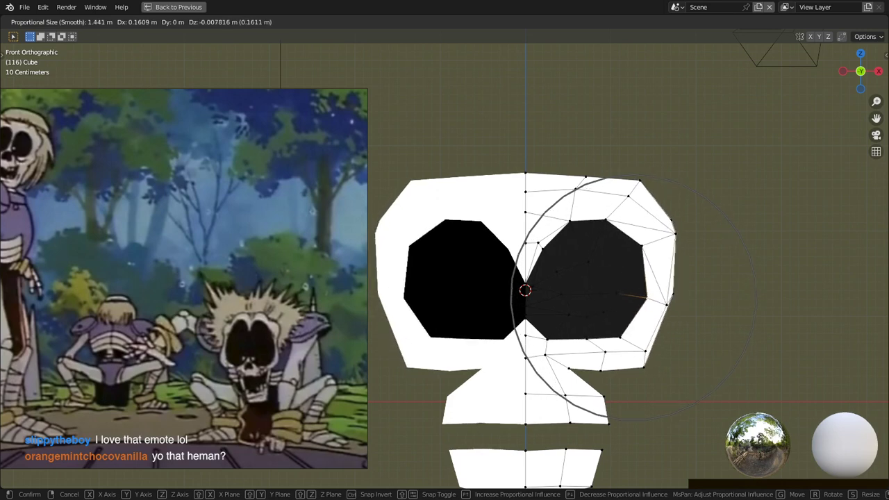
left_click(651, 297)
key("g")
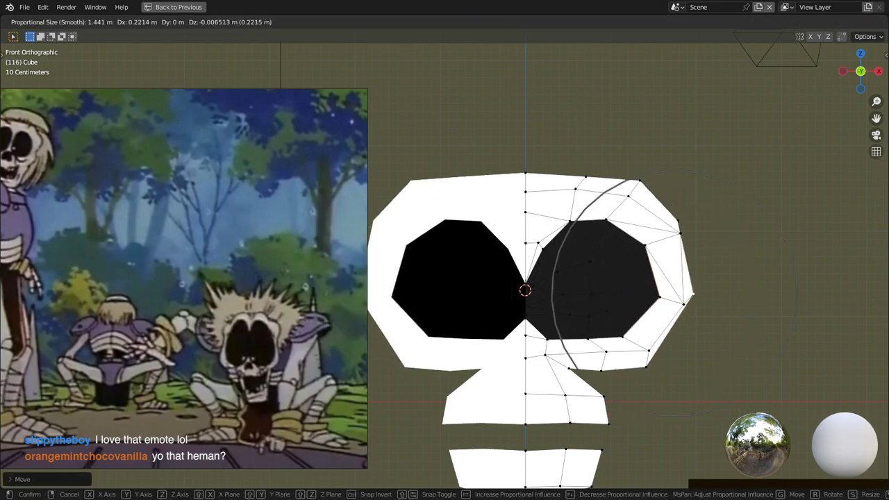
key("Escape")
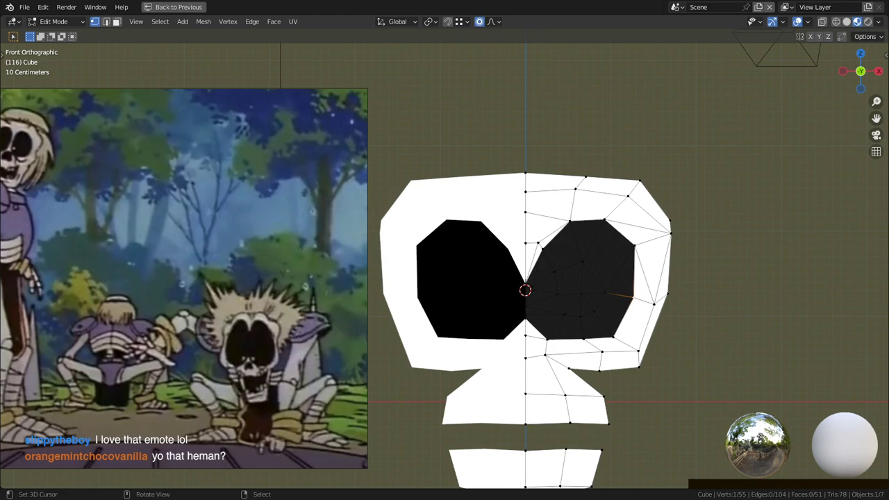
- Pull the skull's outer rim beside the eye socket outward in front view using smooth proportional editing, comparing it with the reference
key("g")
key("Return")
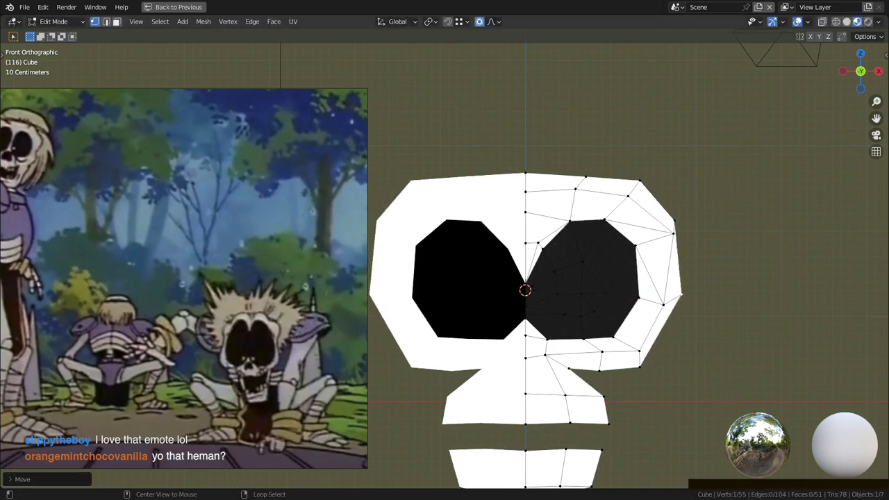
middle_click_drag(526, 277, 701, 309, "shift")
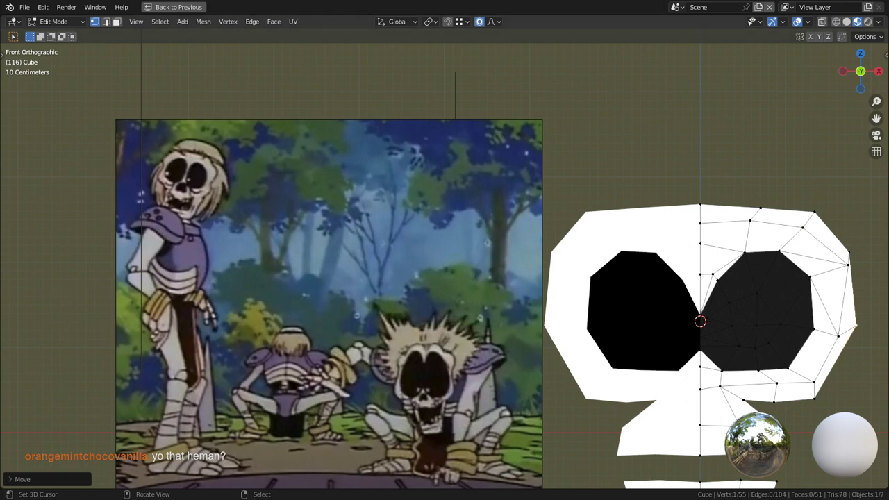
scroll(445, 266, "up", 3)
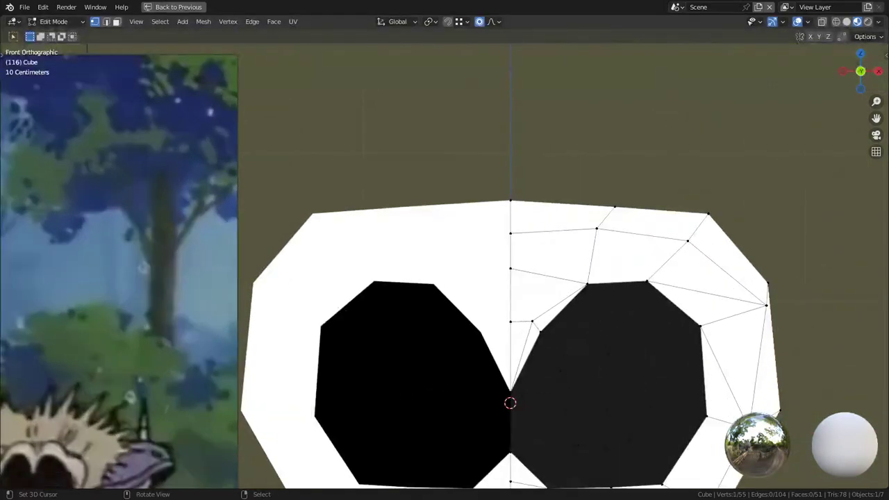
- Pull the outer rim edge beside the eye socket inward in front view, with the smooth proportional radius reduced to about 0.46 m
key("2")
key("g")
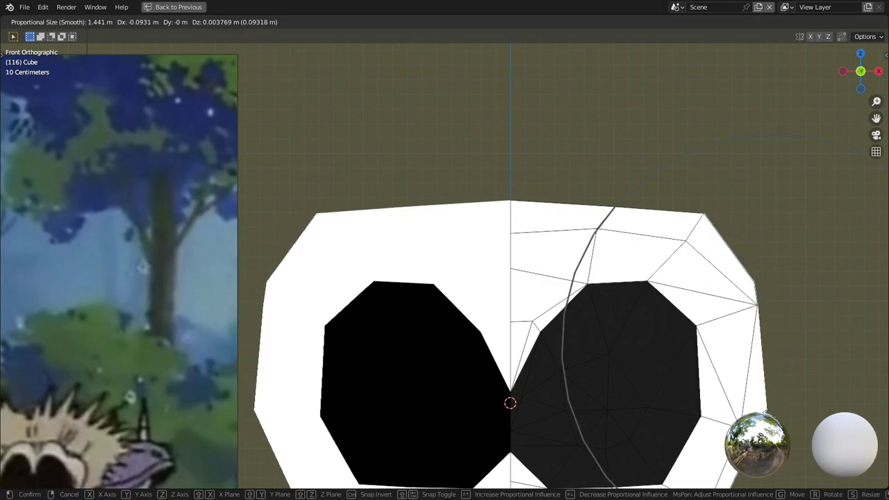
key("Escape")
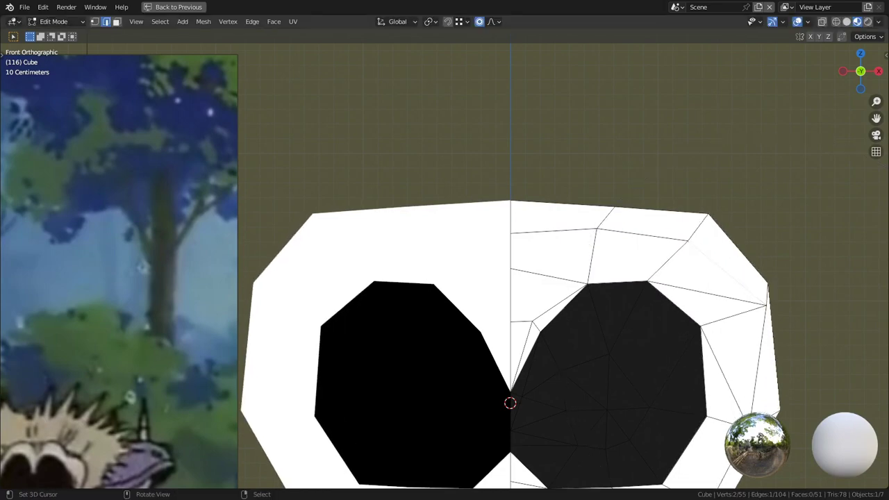
key("g")
scroll(707, 270, "up", 7)
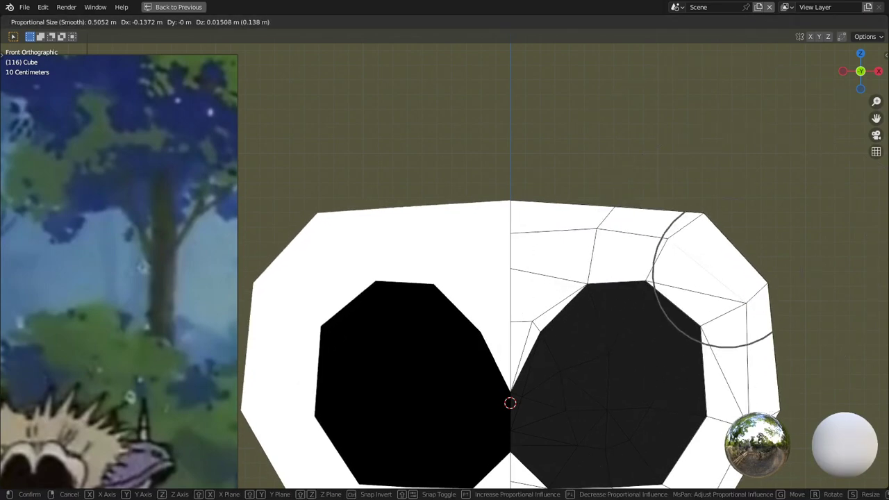
key("Escape")
middle_click_drag(707, 270, 614, 184, "shift")
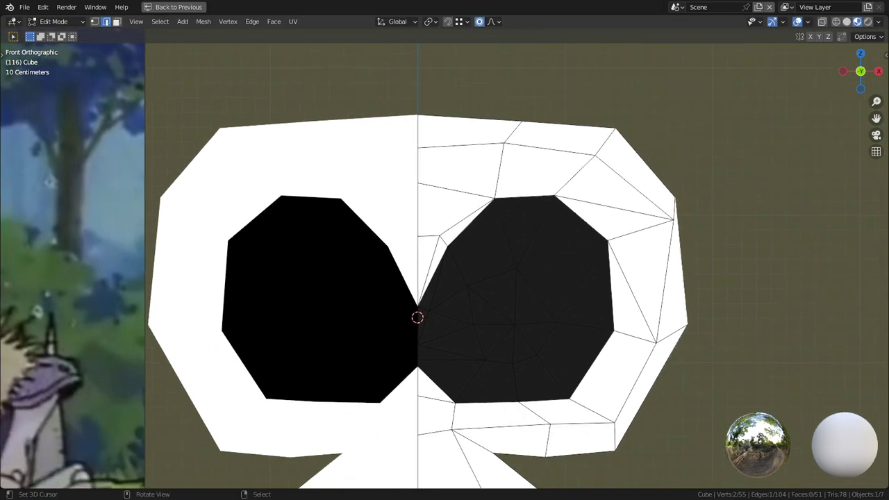
key("g")
key("Escape")
key("g")
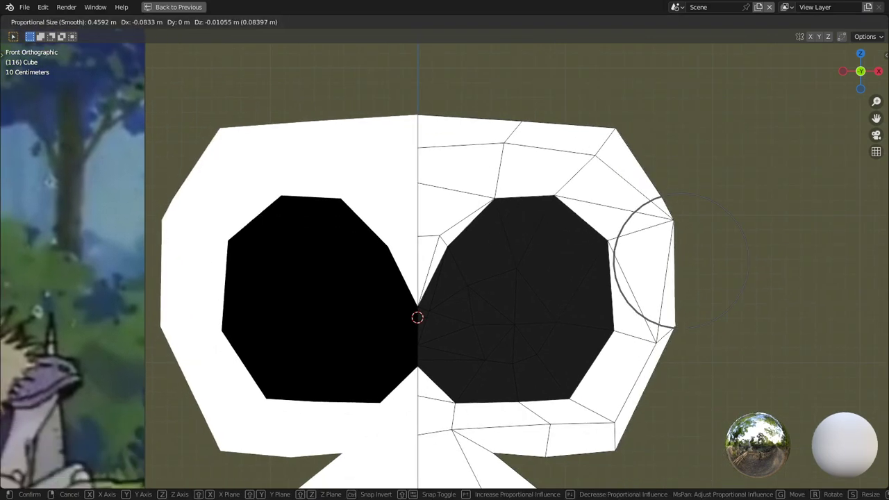
key("Return")
- Connect the vertex above the eye socket's outer corner to the rearmost rim vertex with a new edge
middle_click_drag(444, 278, 489, 290)
key("1")
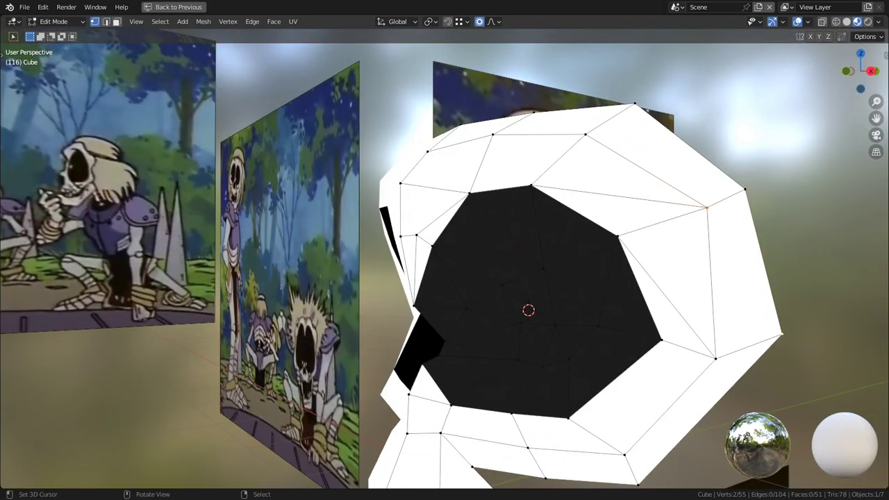
key("j")
mouse_move(444, 278)
middle_mouse_down()
mouse_move(517, 281)
mouse_move(434, 279)
middle_mouse_up()
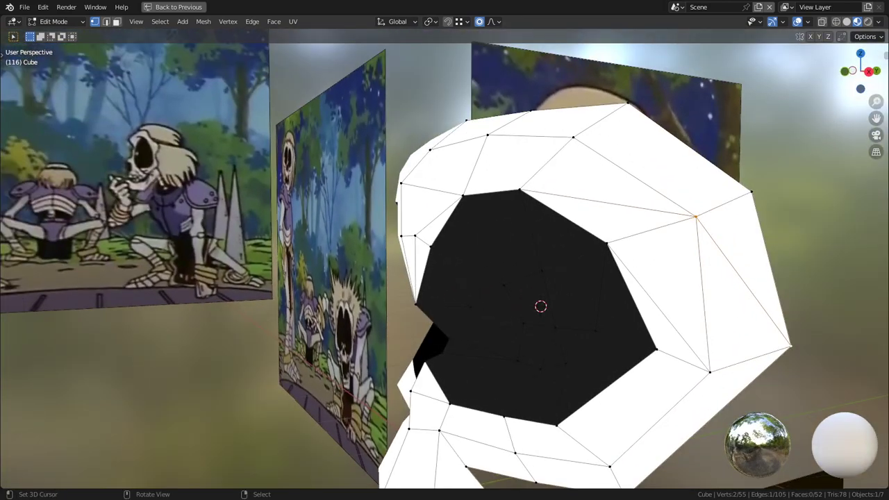
right_click(751, 192, "shift")
key("j")
middle_click_drag(722, 205, 764, 213)
key("ctrl+z")
key("ctrl+z")
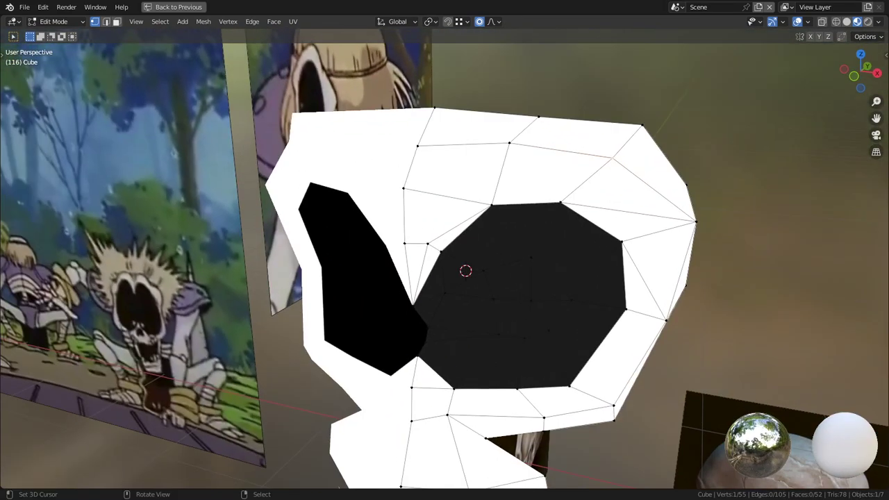
- Connect the crown's outer corner vertex to the vertex beside the eye socket's upper outer edge
right_click(642, 125)
right_click(697, 221, "shift")
key("j")
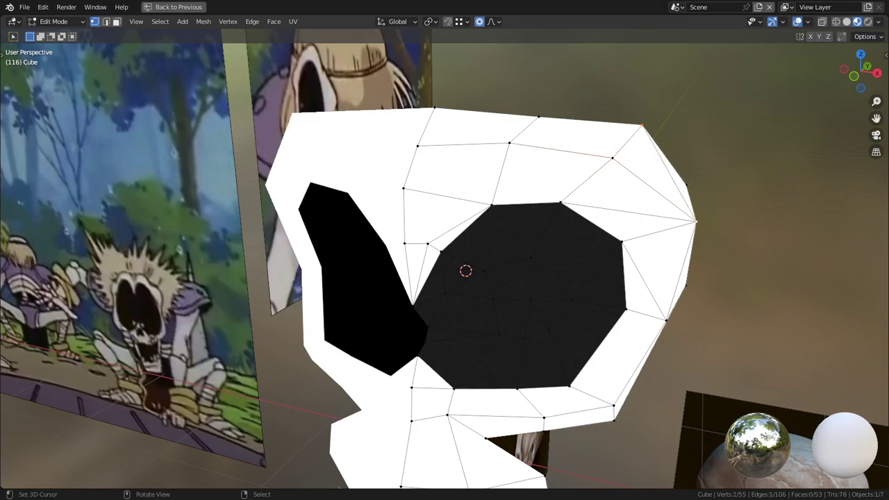
middle_click_drag(696, 221, 730, 211)
middle_click_drag(444, 312, 253, 117, "shift")
- Switch to Chrome and examine side-view skull pictures in the Ecosia image results for human skull reference
key("alt+Tab")
left_click(421, 182)
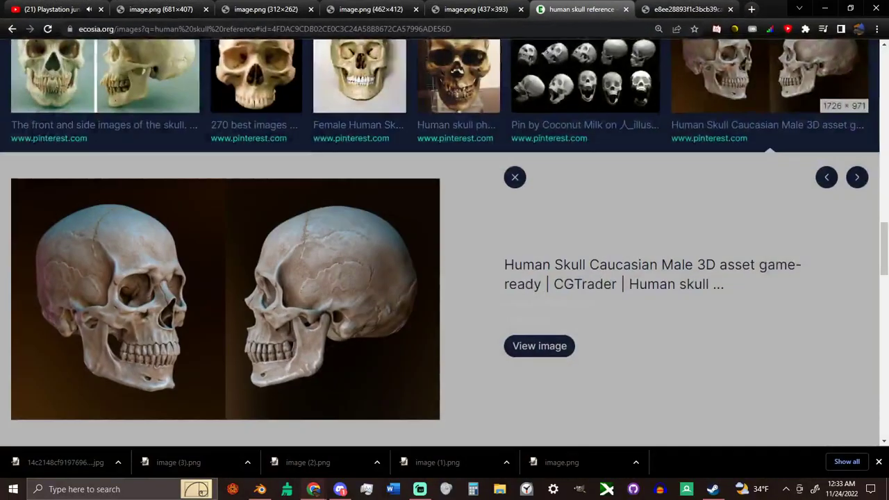
scroll(417, 229, "up", 7)
scroll(451, 194, "up", 4)
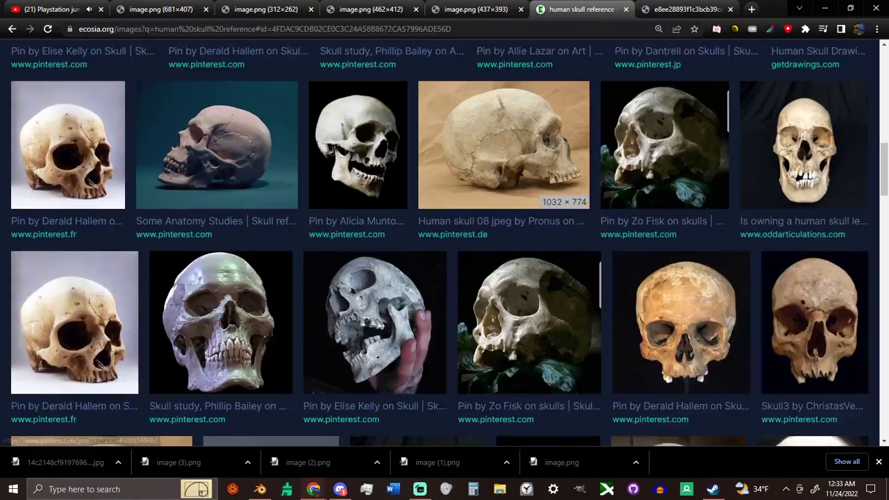
scroll(503, 174, "up", 1)
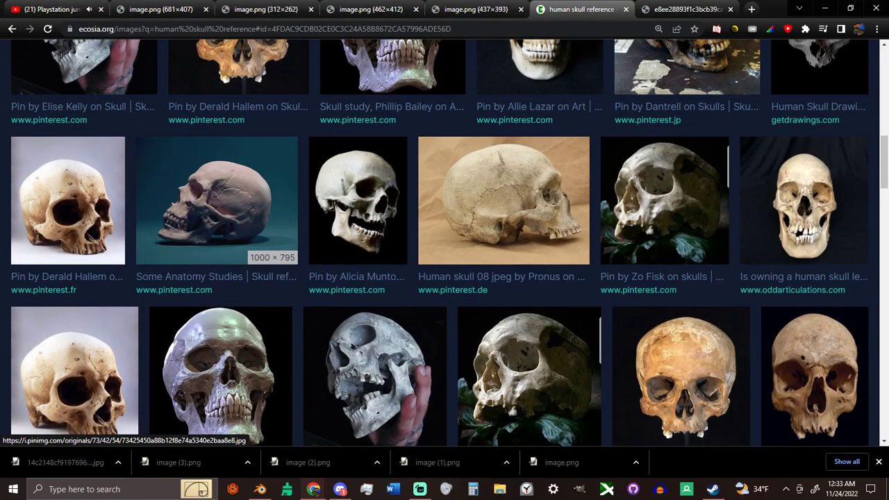
left_click(217, 201)
scroll(445, 243, "up", 4)
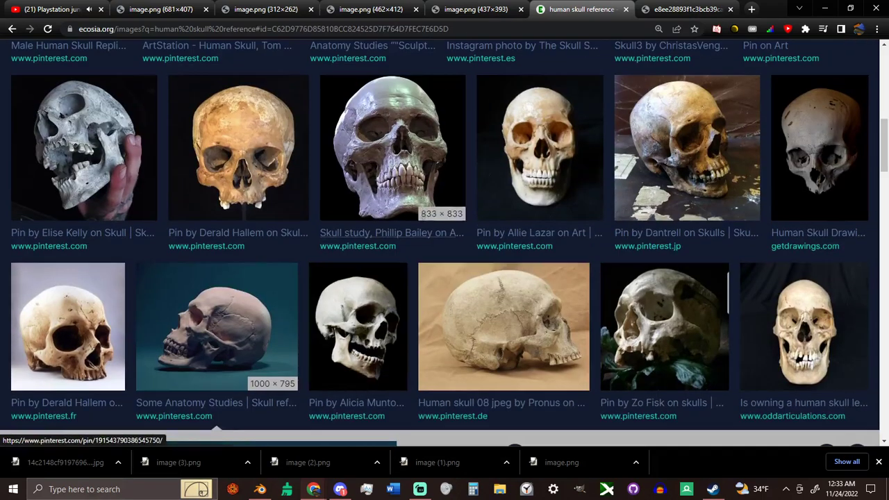
scroll(216, 425, "up", 1)
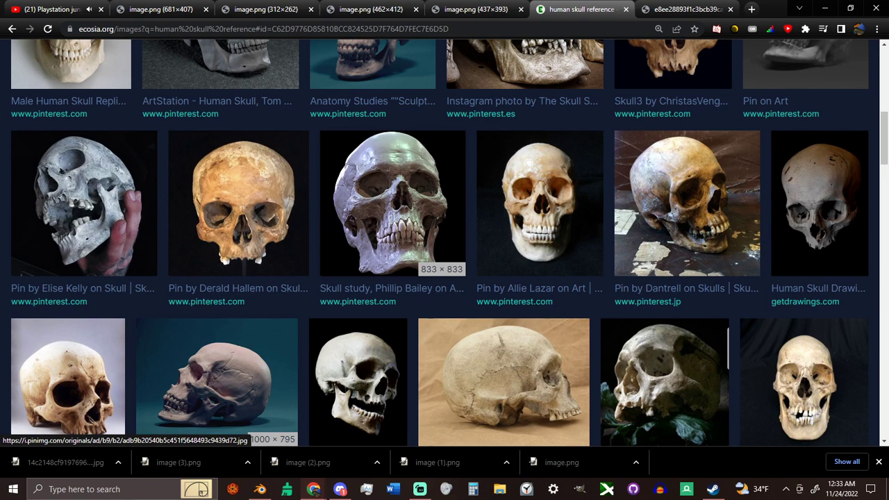
scroll(285, 347, "up", 6)
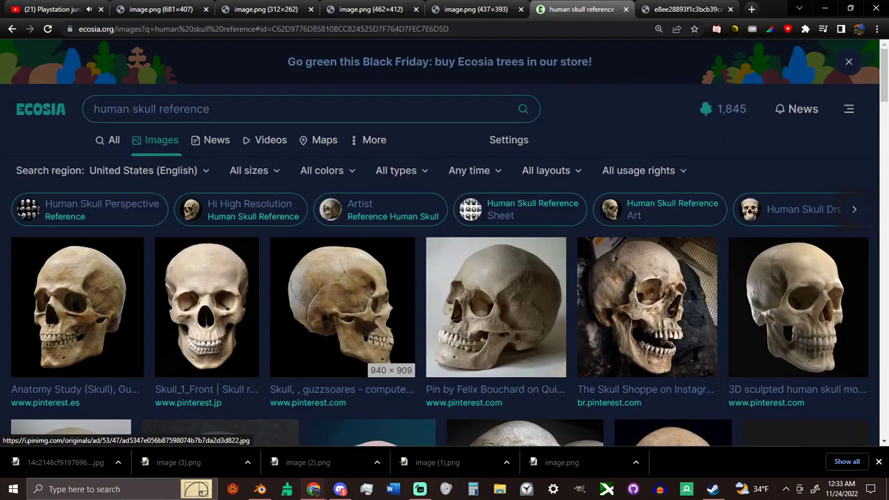
left_click(343, 306)
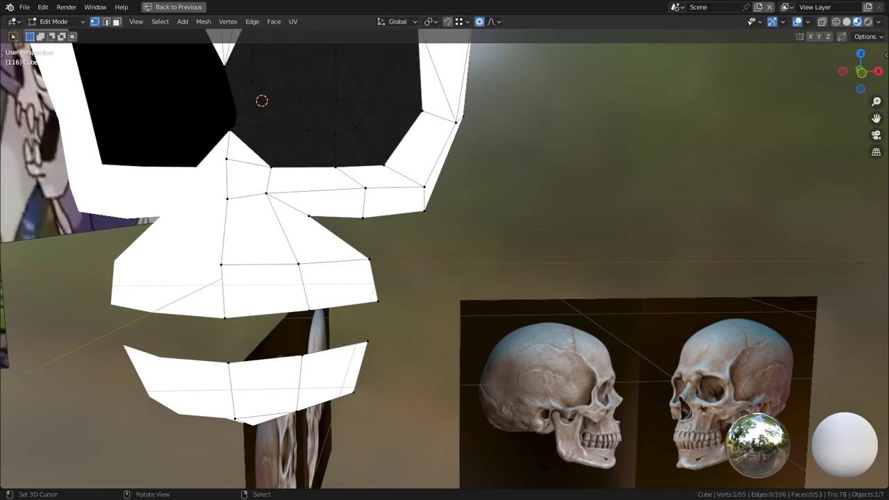
- Return to Blender and pull the two midline vertices above and below the nose opening forward in side view, using a wider smooth proportional radius
left_click(260, 489)
middle_click_drag(445, 258, 436, 261)
scroll(444, 258, "down", 2)
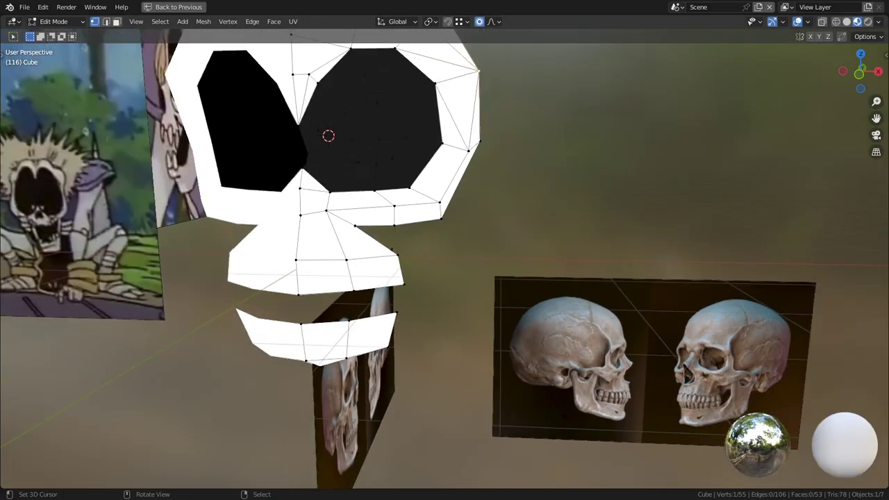
key("KP_3")
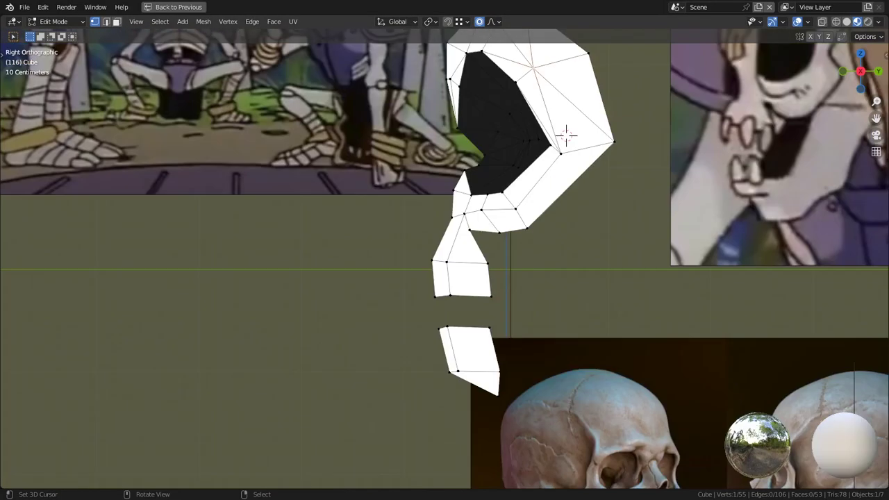
middle_click_drag(566, 134, 538, 177, "shift")
key("g")
right_click(482, 188)
left_click(427, 175)
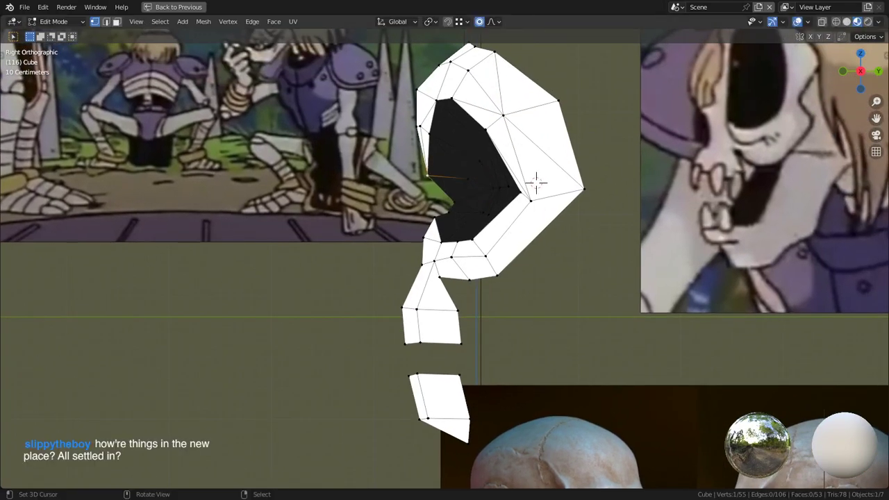
left_click(435, 219, "shift")
key("g")
scroll(536, 182, "down", 9)
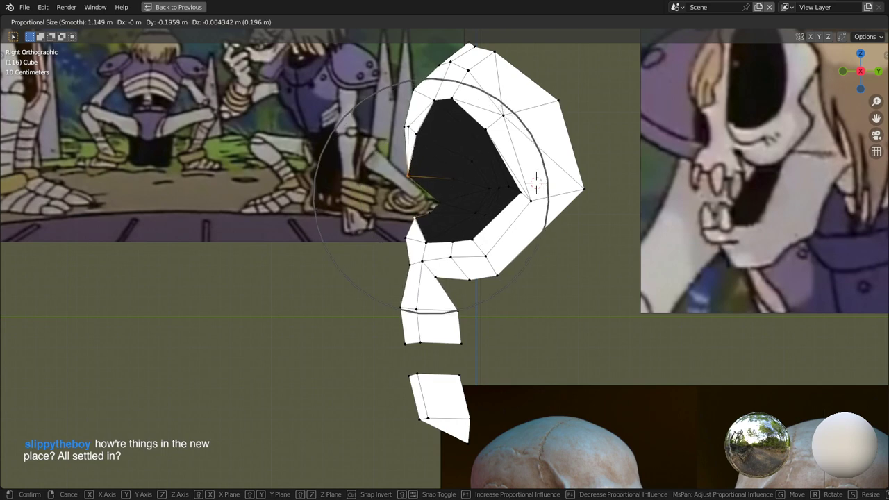
left_click(536, 182)
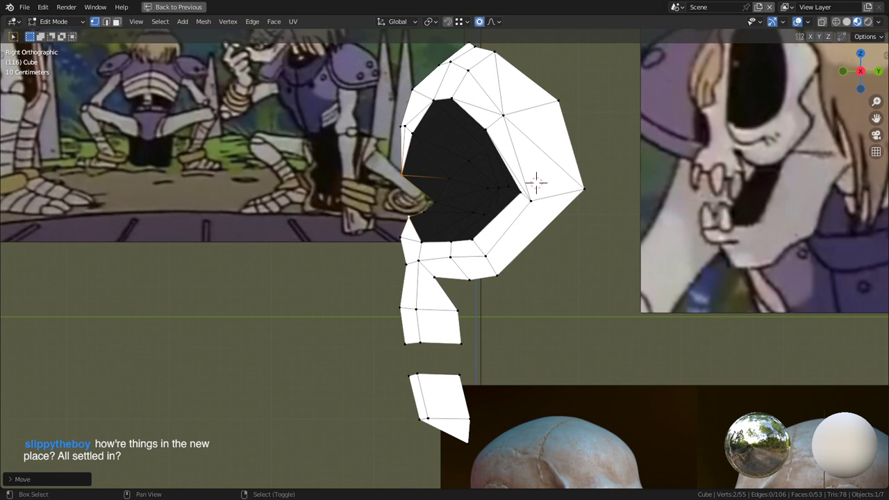
- Move the top crown vertex slightly back and up in side view using smooth proportional editing with a radius of about 0.71 m
middle_click_drag(536, 182, 504, 204, "shift")
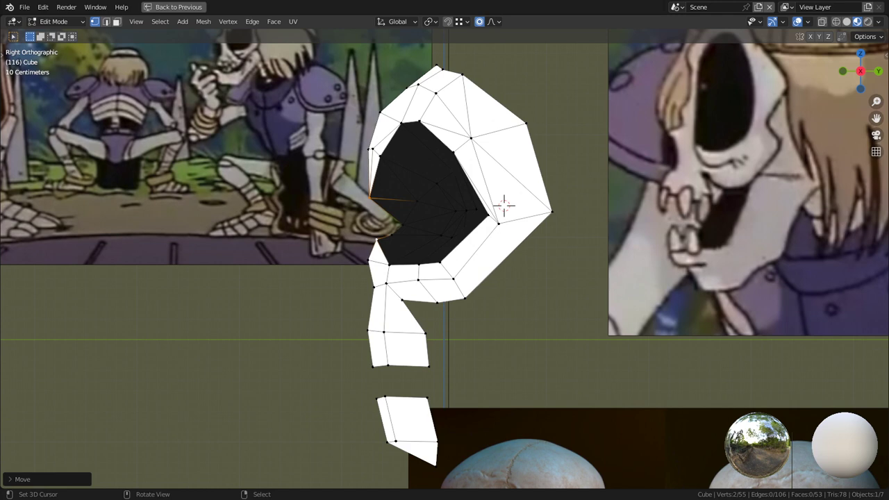
right_click(428, 366)
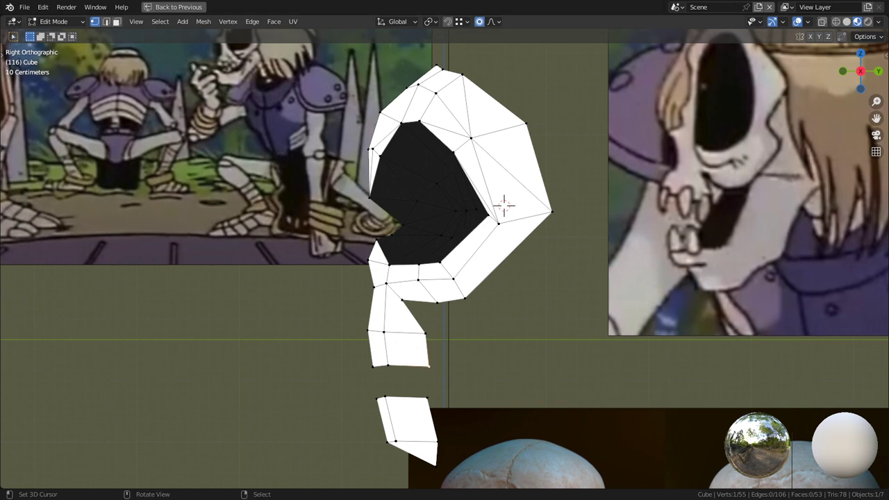
key("g")
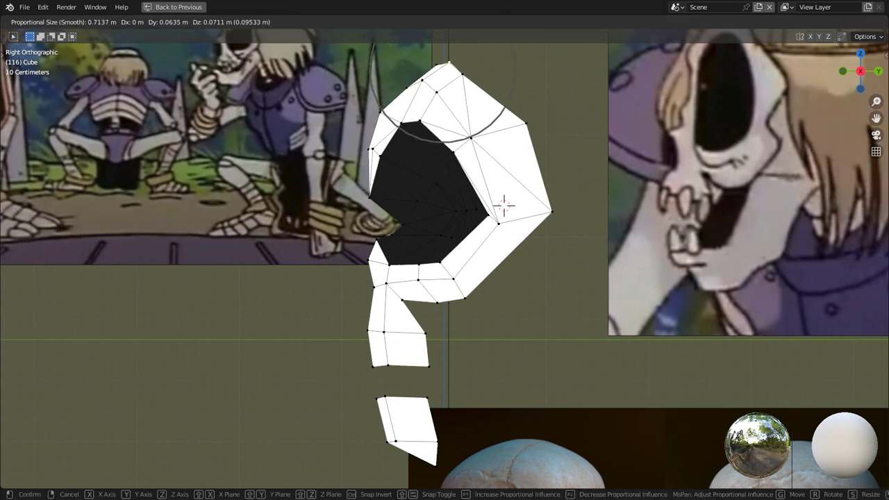
left_click(505, 205)
- Move the upper forehead edge forward and slightly up in side view with smooth proportional editing to round the front contour
middle_click_drag(505, 205, 480, 255, "shift")
key("2")
right_click(405, 139)
key("g")
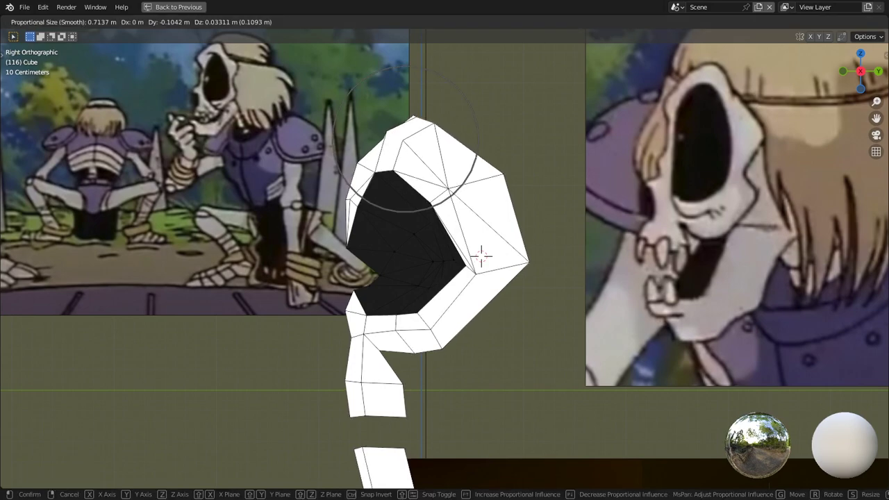
left_click(395, 136)
key("Tab")
key("Tab")
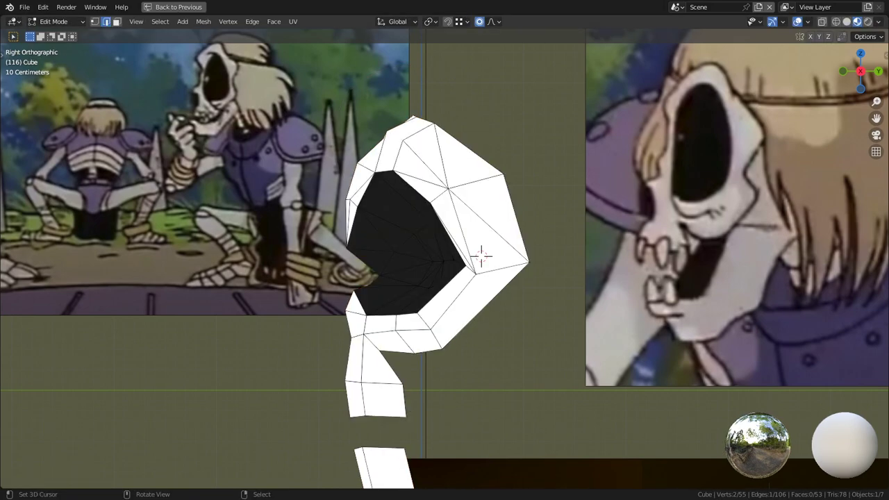
- Move the vertex beside the eye socket's outer edge with smooth proportional editing to reshape the temple
key("1")
right_click(448, 189)
middle_click_drag(448, 189, 444, 191)
middle_click_drag(480, 251, 361, 246)
key("g")
left_click(405, 232)
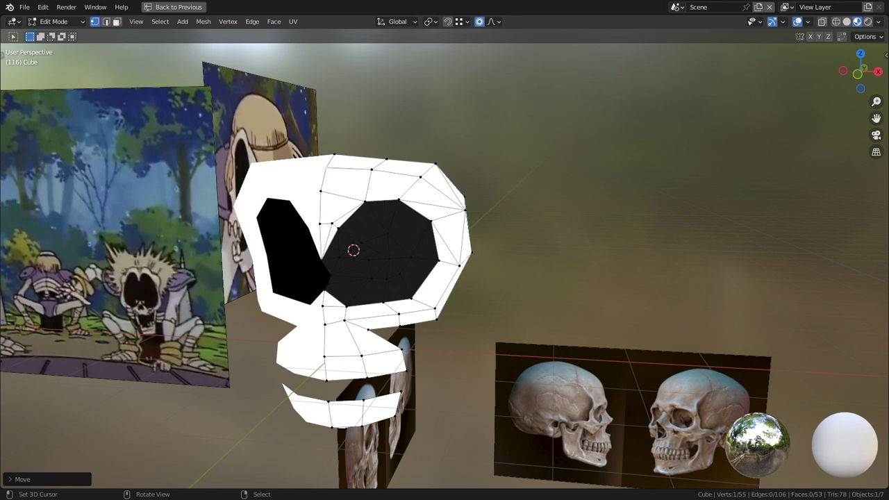
middle_click_drag(361, 247, 222, 250)
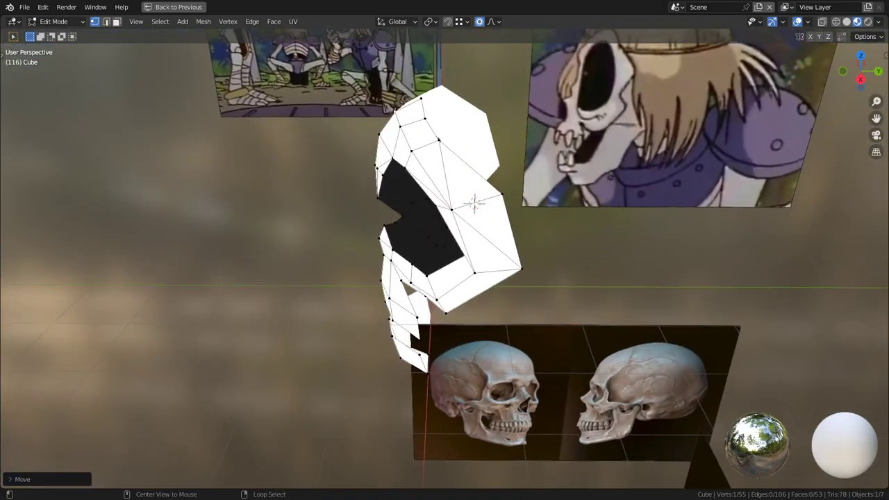
- Move the rear edges of the upper jaw and the lower jaw slightly backward with smooth proportional editing
middle_click_drag(389, 278, 472, 277)
scroll(473, 278, "up", 2)
key("2")
right_click(482, 338)
middle_click_drag(482, 337, 591, 389)
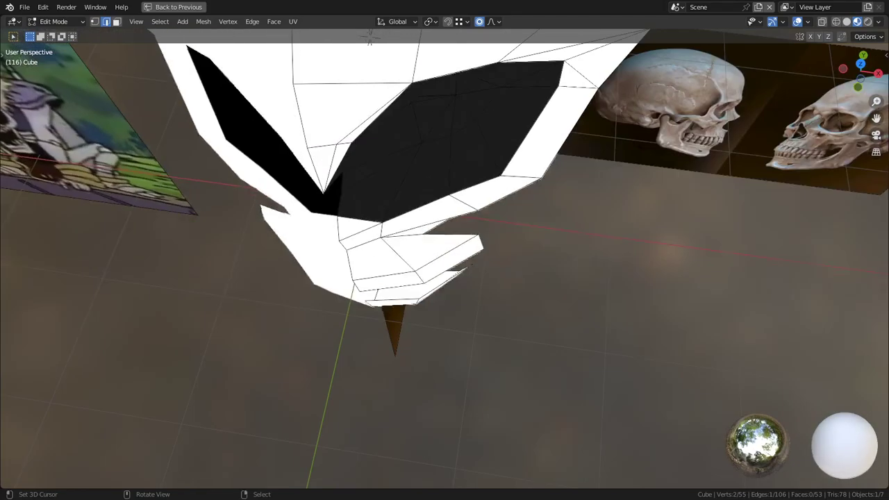
key("g")
left_click(479, 261)
middle_click_drag(479, 260, 458, 208)
right_click(479, 350)
middle_click_drag(479, 350, 566, 351)
key("g")
left_click(474, 357)
- Fill the gap between the cheekbone's underside and the upper jaw's rear edge with a triangular face
right_click(447, 211)
right_click(444, 226, "shift")
key("f")
scroll(444, 228, "down", 2)
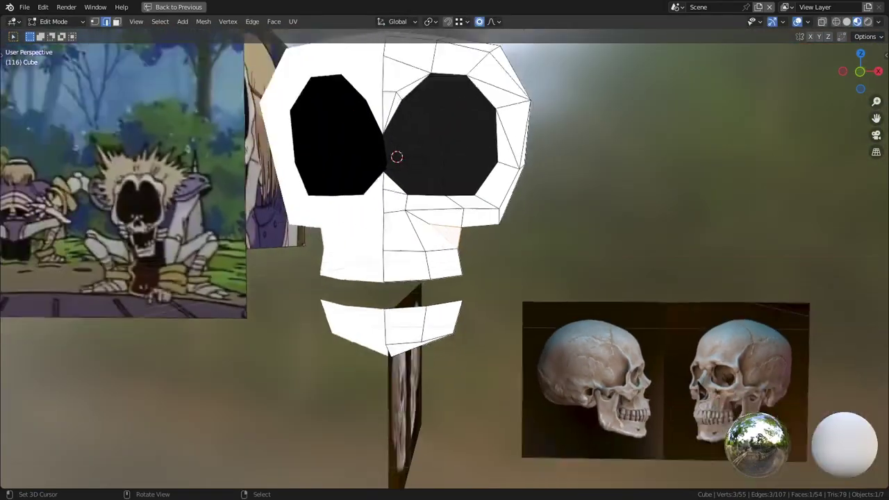
- Reposition a lower cheekbone vertex in an angled view with smooth proportional editing, adjusting the radius of influence
middle_click_drag(396, 157, 604, 89)
key("g")
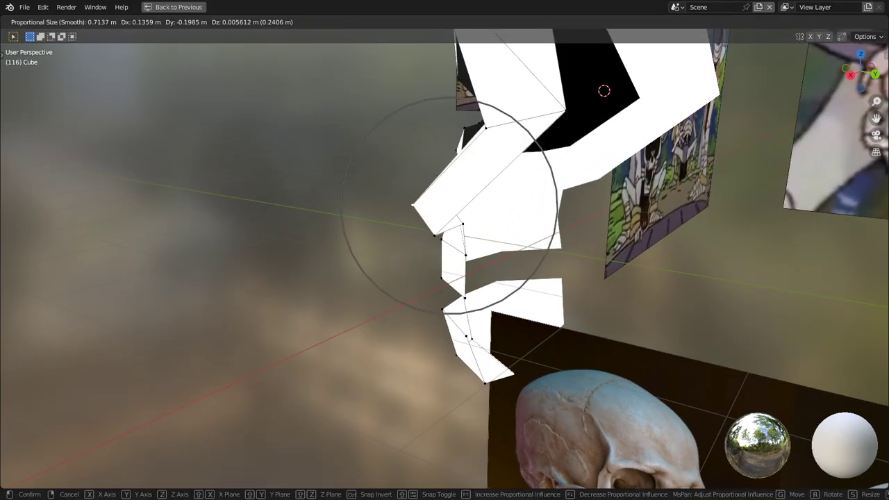
scroll(430, 212, "down", 5)
left_click(434, 211)
middle_click_drag(434, 212, 597, 212)
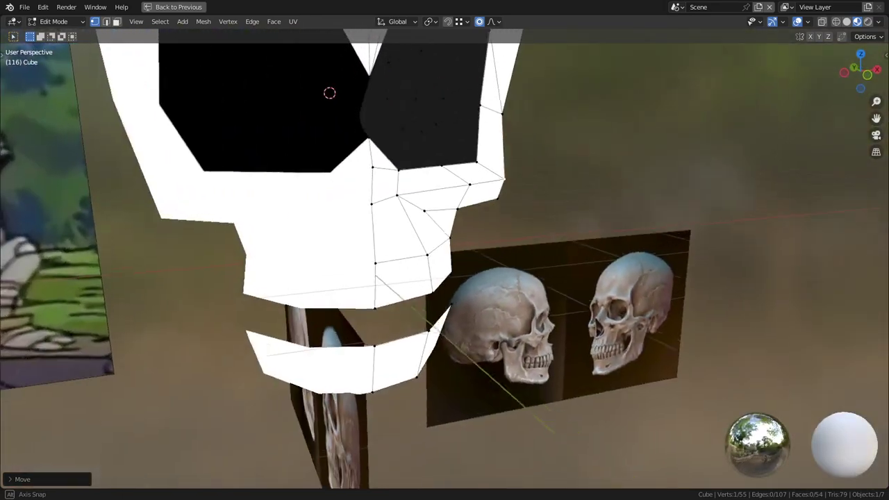
- Move the vertex on the cheekbone's lower edge below the eye socket to smooth the cheek contour
middle_click_drag(406, 212, 340, 250)
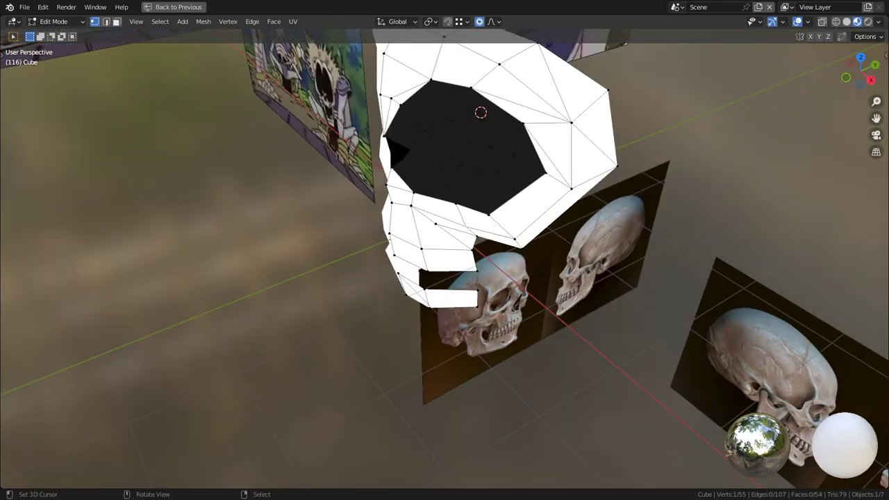
scroll(444, 250, "up", 3)
key("g")
middle_click_drag(486, 208, 517, 194)
left_click(480, 208)
scroll(486, 209, "down", 3)
- Check the skull from several angles and set the viewport shading to Solid
middle_click_drag(444, 230, 375, 212)
scroll(458, 208, "down", 4)
scroll(416, 215, "down", 1)
scroll(445, 215, "up", 6)
middle_click_drag(486, 201, 437, 187)
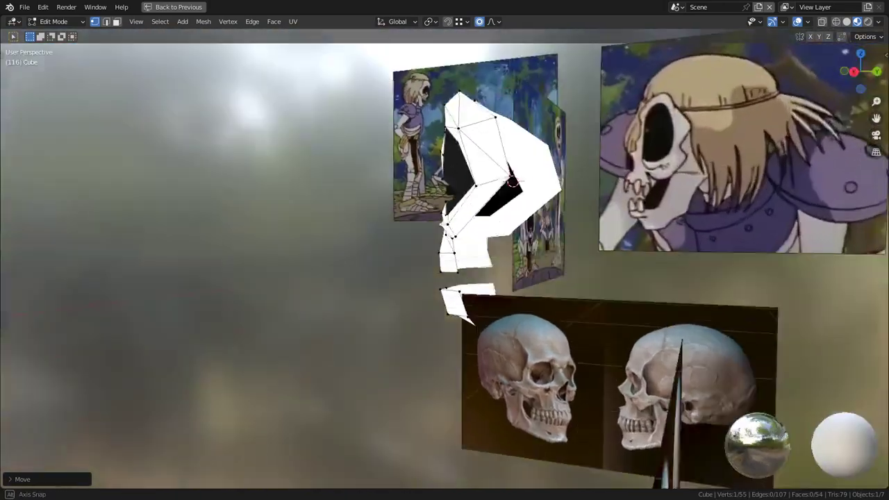
middle_click_drag(424, 243, 389, 246)
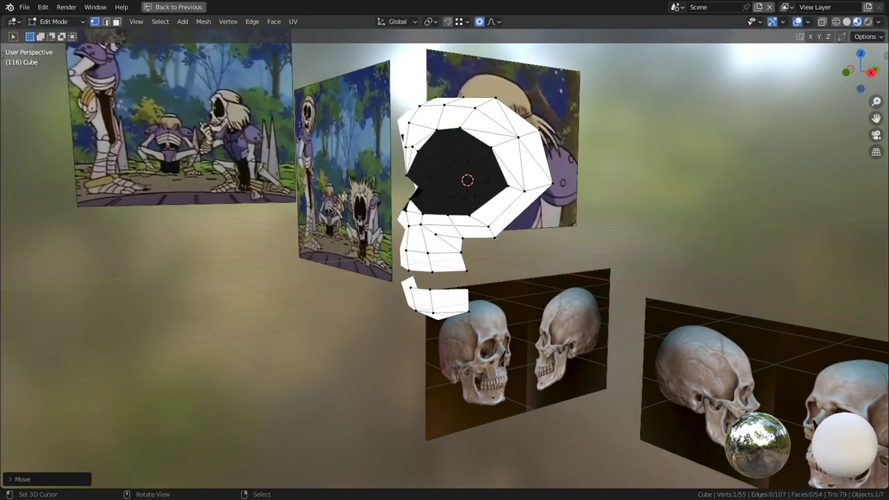
left_click(846, 22)
mouse_move(542, 201)
middle_mouse_down()
mouse_move(614, 197)
mouse_move(553, 201)
mouse_move(582, 202)
middle_mouse_up()
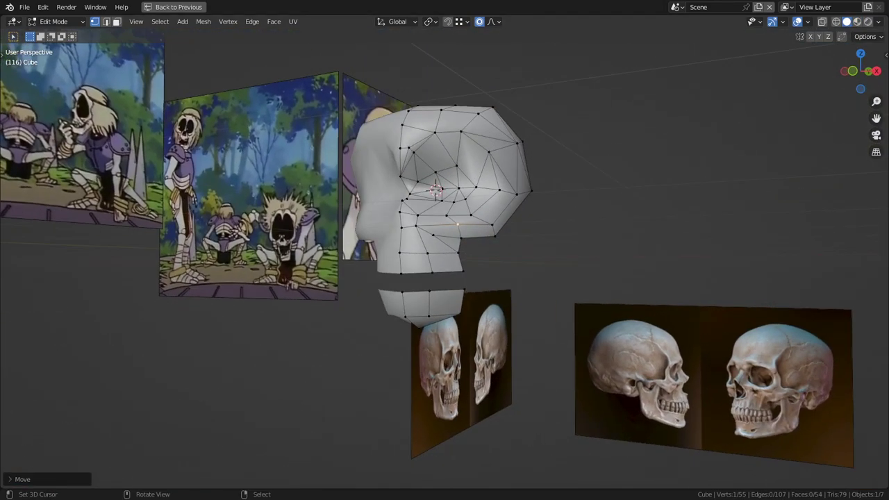
- Raise the lowest midline vertex of the chin in side view to flatten the lower jaw's underside
scroll(582, 203, "up", 1)
middle_click_drag(486, 209, 576, 210, "shift")
scroll(625, 210, "up", 3)
middle_click_drag(417, 208, 208, 215, "shift")
scroll(625, 209, "up", 1)
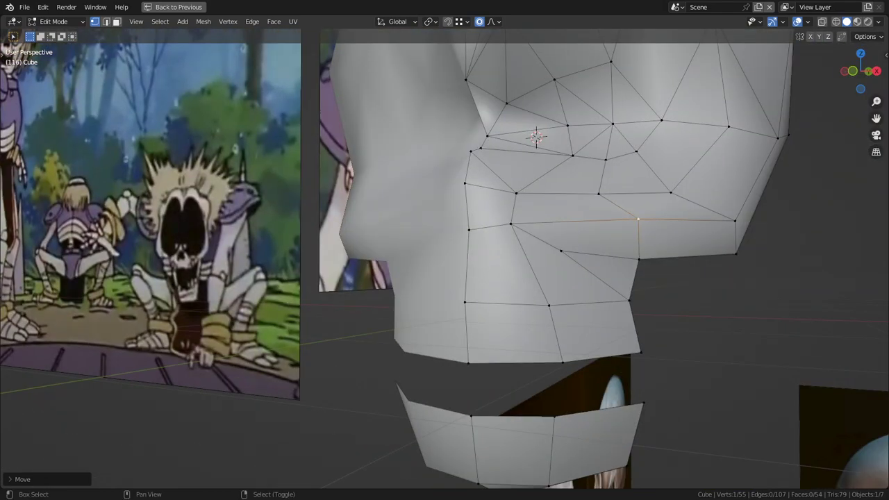
middle_click_drag(479, 253, 521, 262)
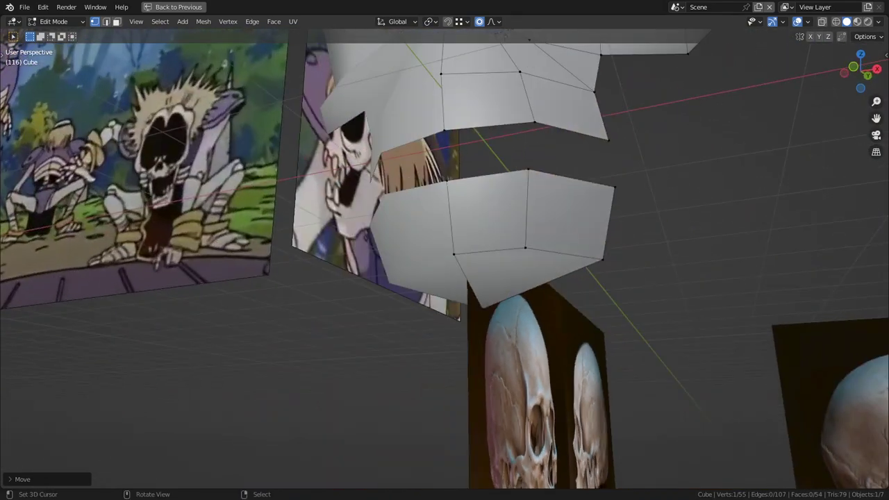
right_click(483, 309)
key("KP_3")
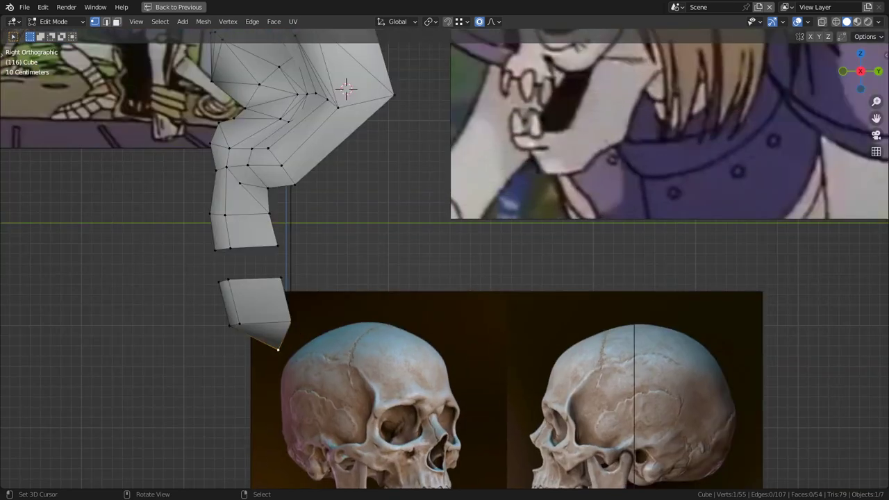
key("g")
key("Return")
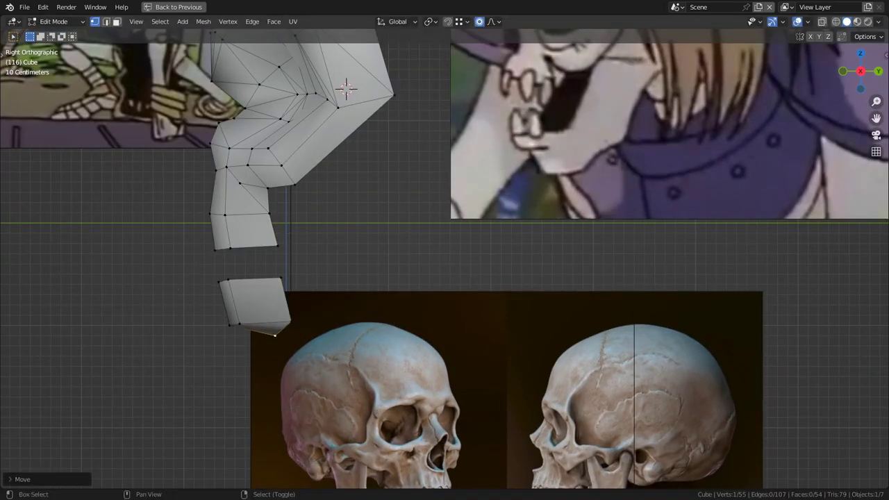
key("g")
key("Return")
- Extrude the two rear edges of the upper jaw backward and outward by about 0.58 m
middle_click_drag(275, 333, 271, 358, "shift")
key("2")
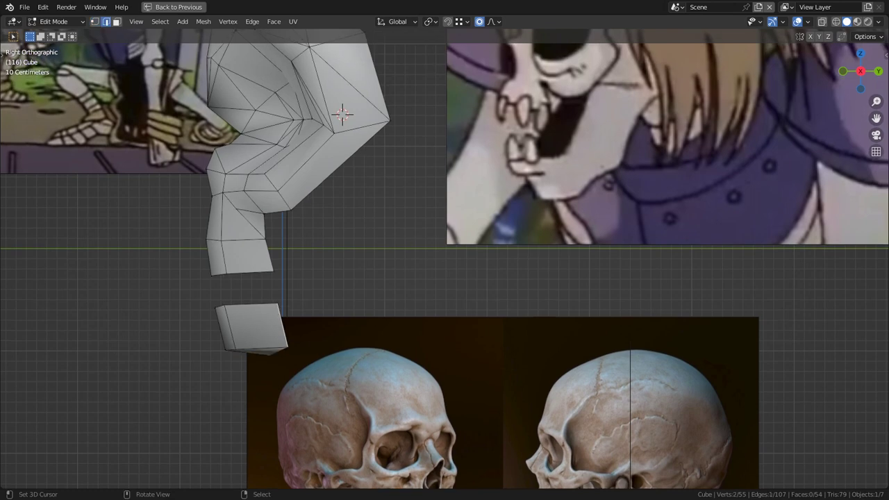
right_click(279, 351, "shift")
right_click(270, 255, "shift")
middle_click_drag(270, 254, 300, 245)
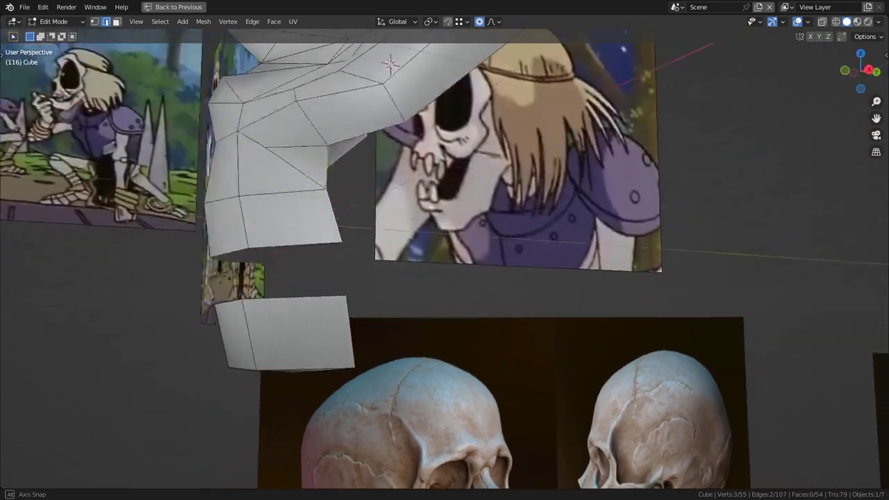
middle_click_drag(396, 254, 375, 256)
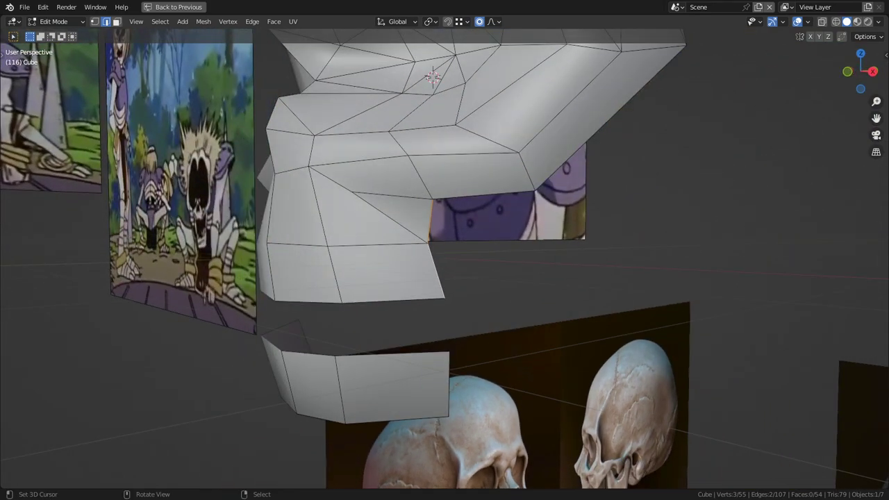
key("e")
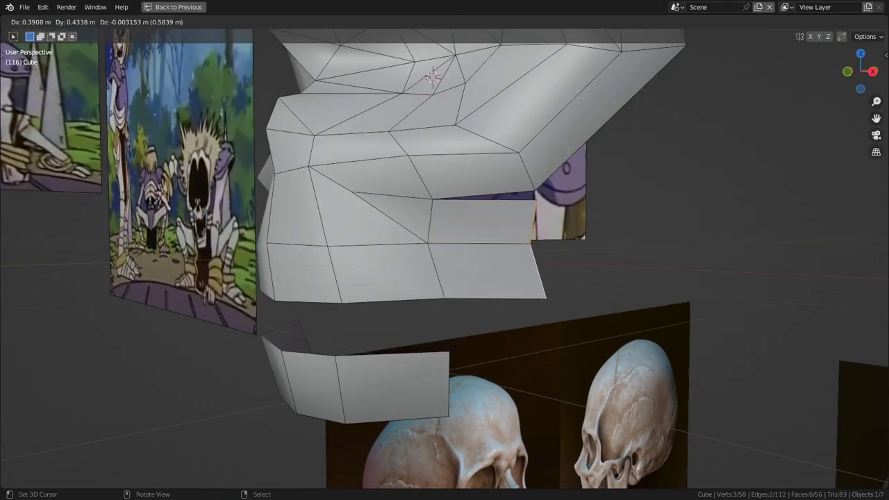
left_click(479, 254)
- Enable snapping and snap the extrusion's upper rear vertex onto the cheekbone's lower corner
key("1")
right_click(536, 197)
key("g")
right_click(535, 192)
key("shift+Tab")
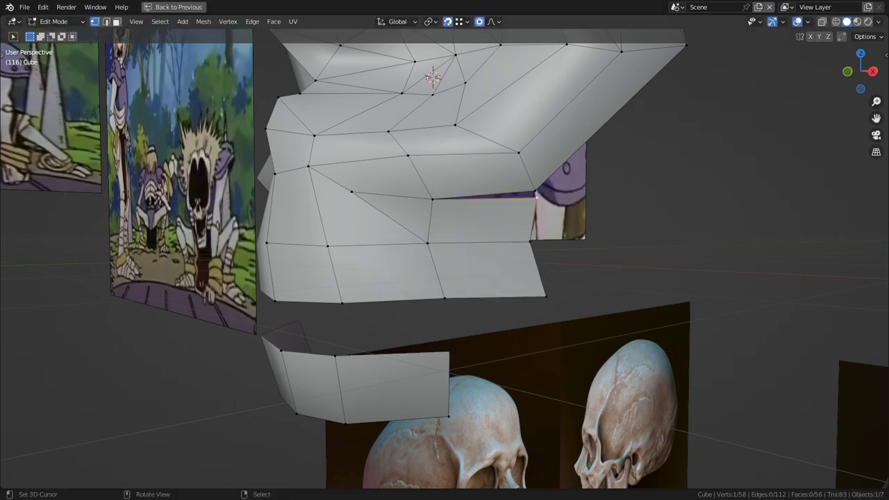
key("g")
left_click(535, 191)
- Move the extruded upper jaw's lower rear corner vertex inward and slightly back by about 0.20 m
middle_click_drag(534, 193, 208, 207)
middle_click_drag(500, 230, 444, 230)
scroll(444, 231, "up", 3)
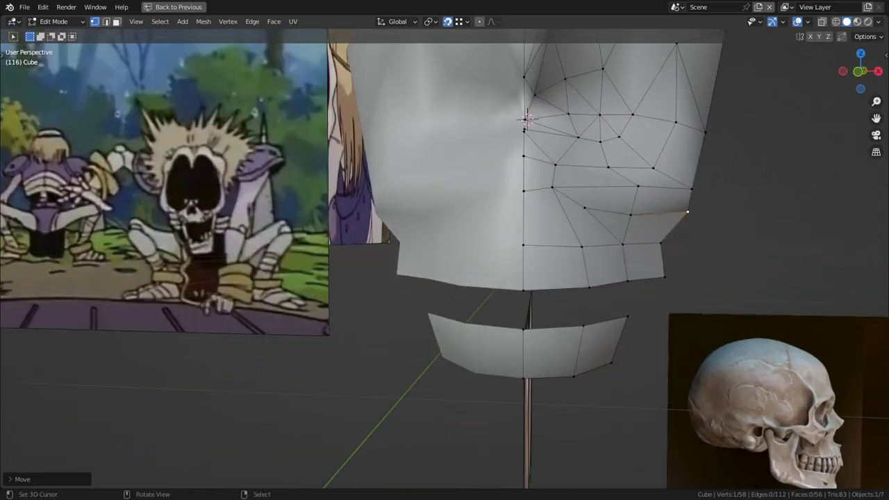
right_click(647, 277)
middle_click_drag(647, 276, 588, 271)
middle_click_drag(445, 271, 289, 268)
key("g")
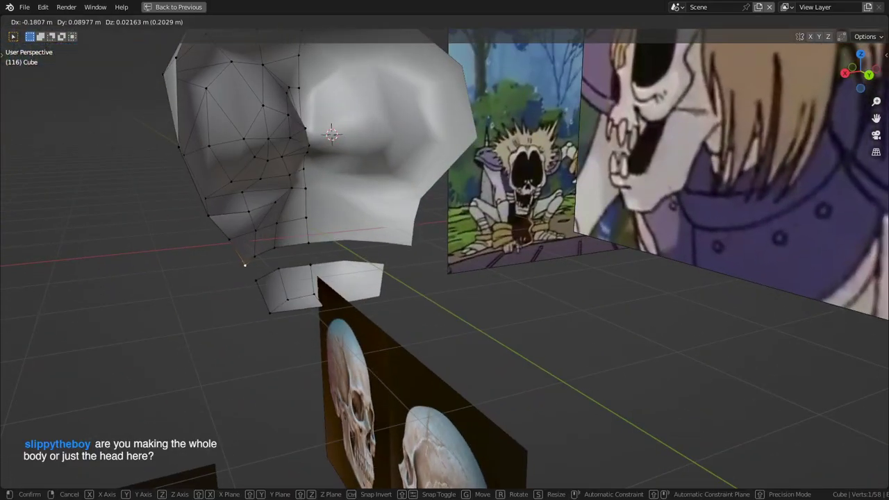
left_click(244, 266)
- Turn snapping off and reposition the rear edge of the extended upper jaw
key("2")
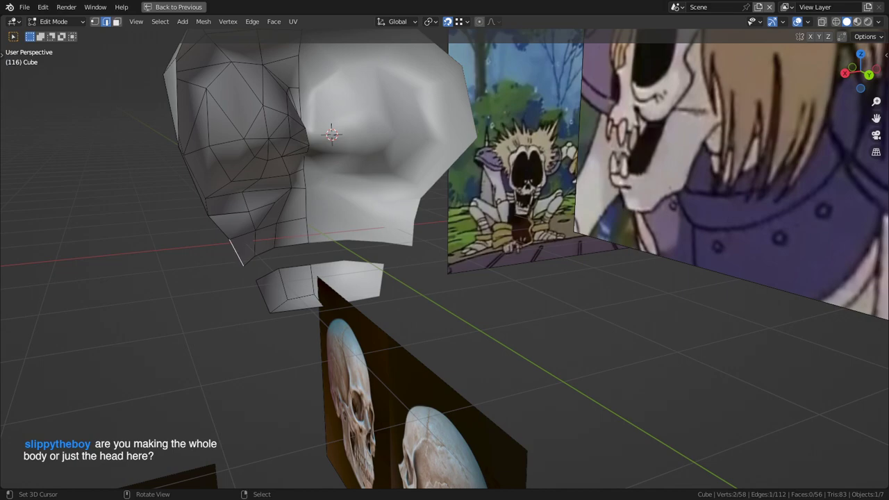
key("g")
key("shift+Tab")
left_click(248, 255)
middle_click_drag(247, 256, 483, 256)
scroll(379, 256, "down", 4)
- Check the smooth shape in Object Mode, then extrude the lower jaw's rear edges backward in side view
key("Tab")
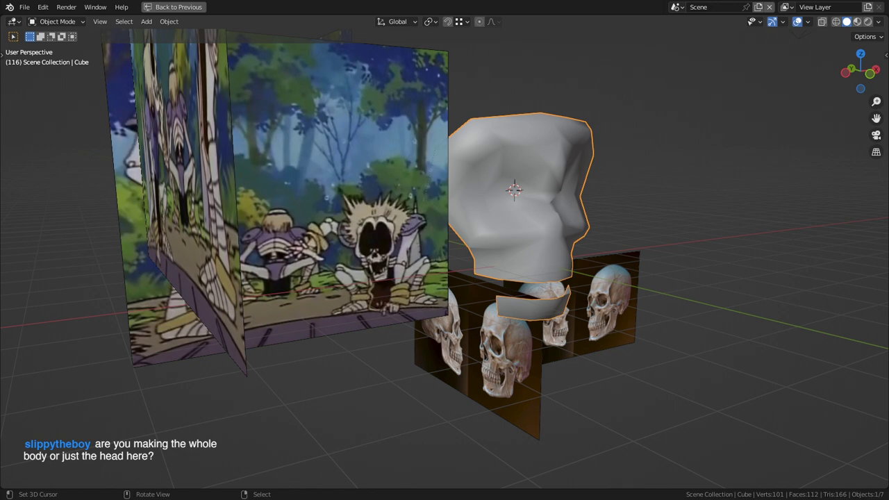
key("KP_3")
scroll(444, 258, "up", 6)
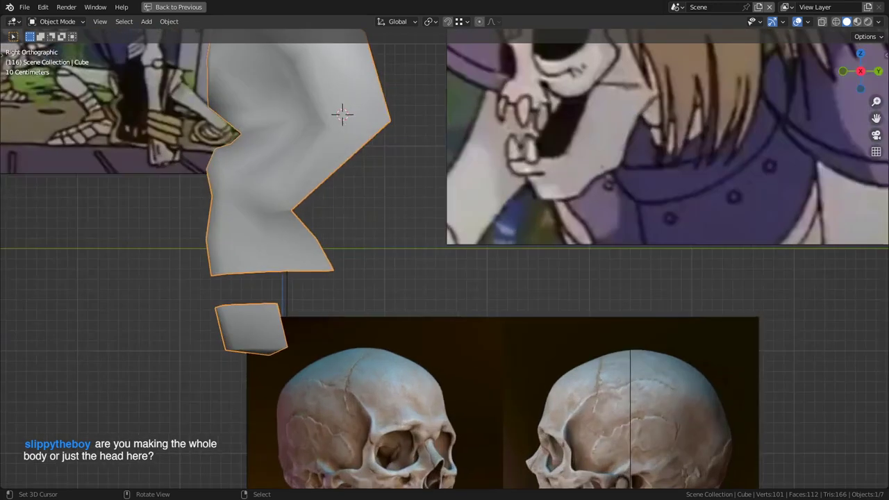
key("Tab")
key("e")
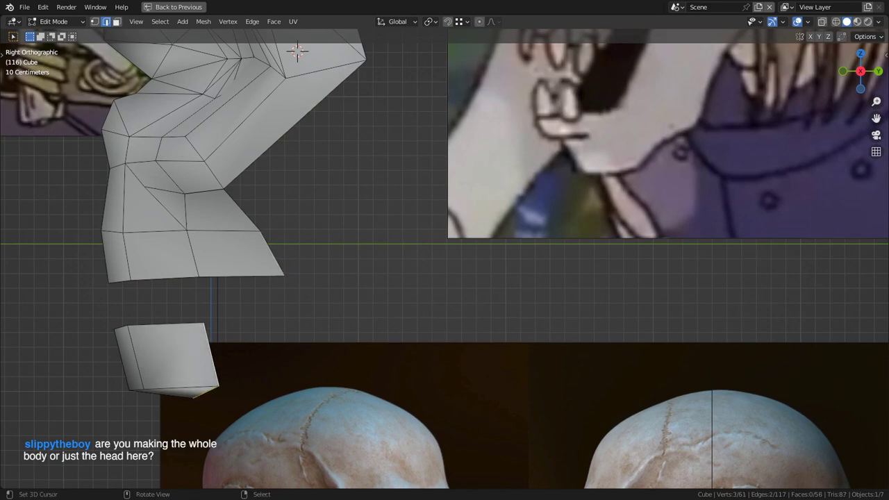
key("Return")
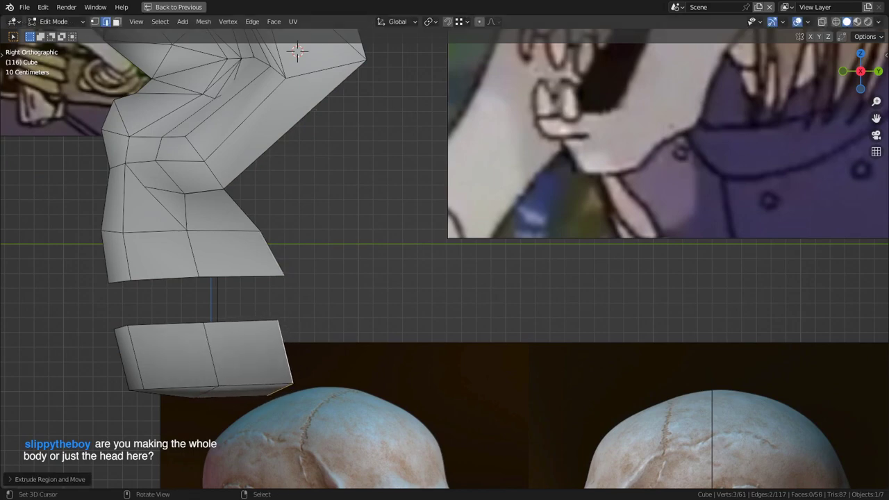
scroll(444, 258, "down", 3)
key("1")
right_click(298, 340)
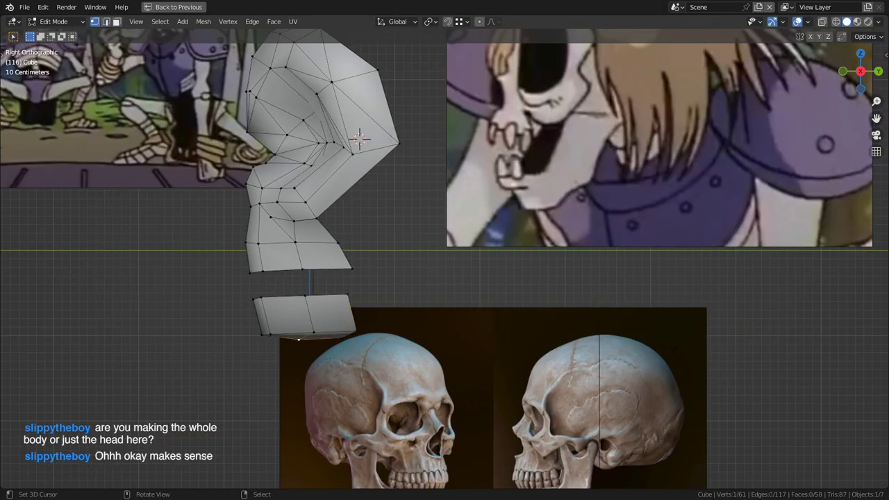
middle_click_drag(298, 340, 291, 367, "shift")
scroll(445, 258, "down", 2)
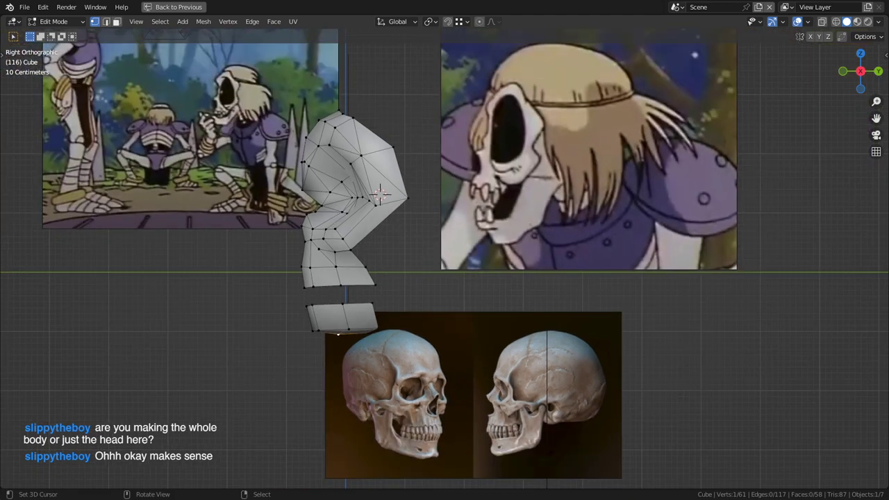
scroll(445, 258, "up", 2)
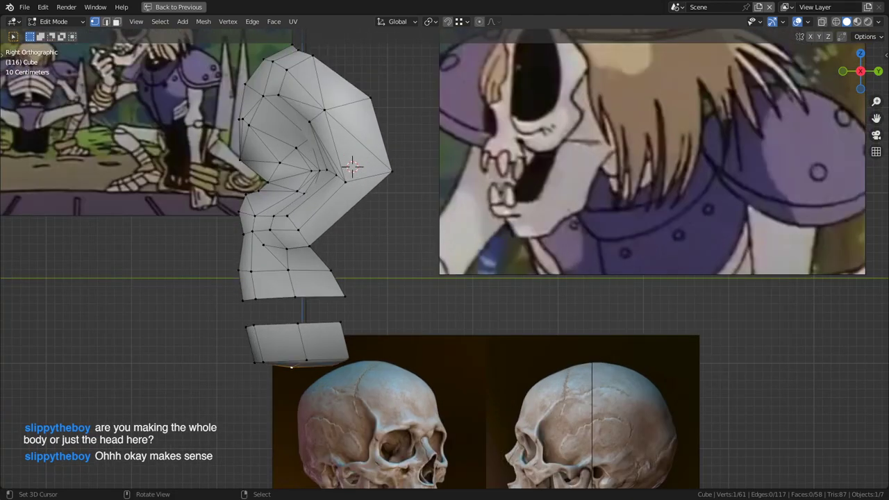
- Move the upper jaw's rear edge forward by about 0.2 m in side view and check it from an angle
key("2")
scroll(444, 258, "down", 1)
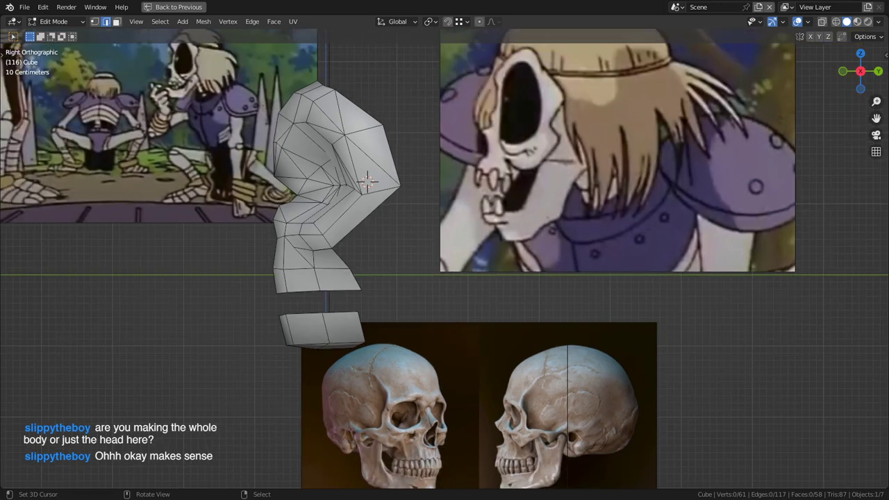
key("1")
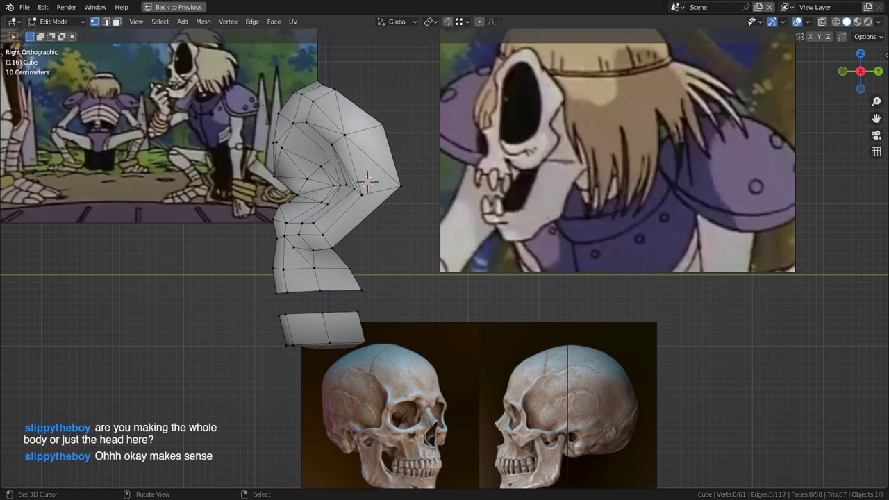
key("g")
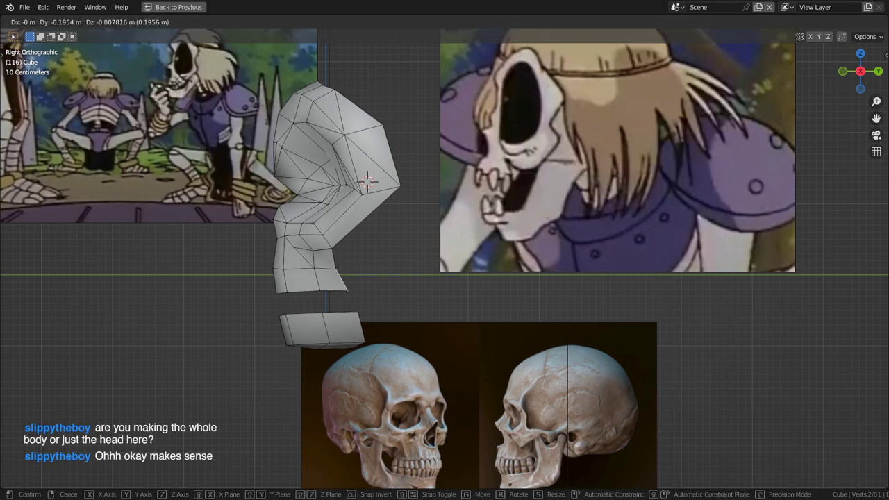
key("Return")
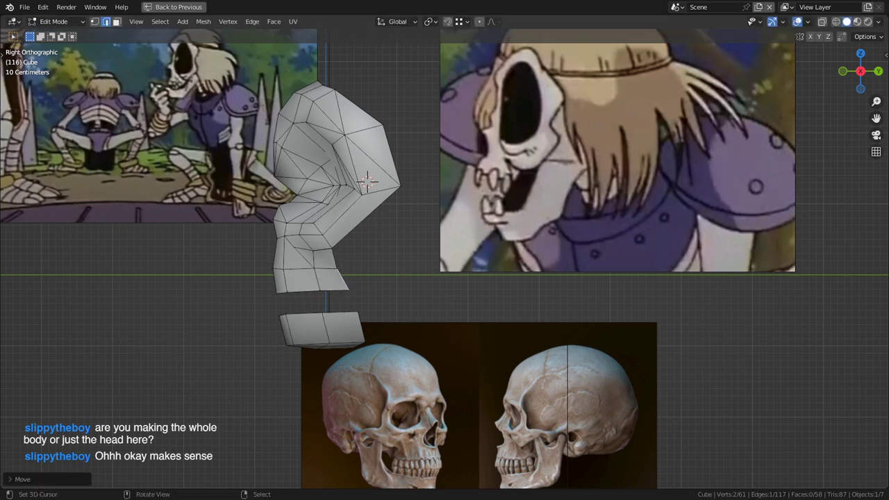
mouse_move(375, 277)
middle_mouse_down()
mouse_move(334, 288)
mouse_move(281, 281)
mouse_move(389, 282)
middle_mouse_up()
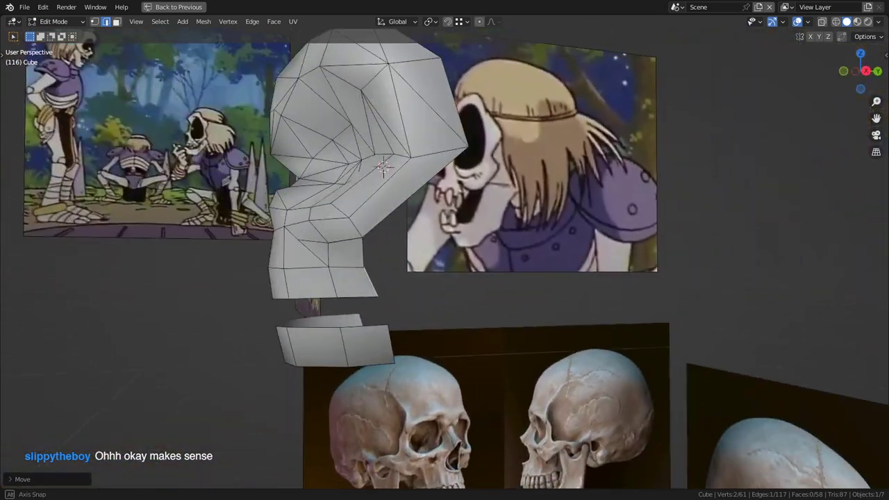
middle_click_drag(383, 168, 445, 172)
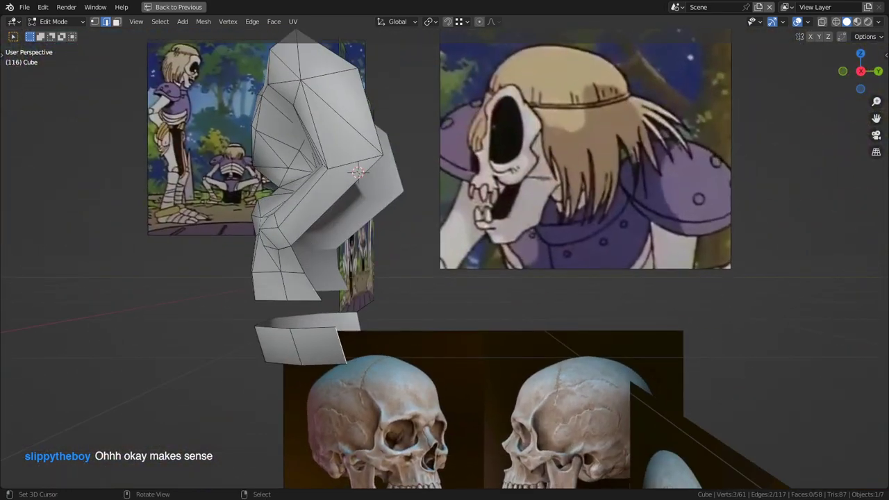
- Extrude the lower jaw's rear edges backward in side view, then shift the extruded end slightly up, forward and inward
key("KP_3")
key("ctrl")
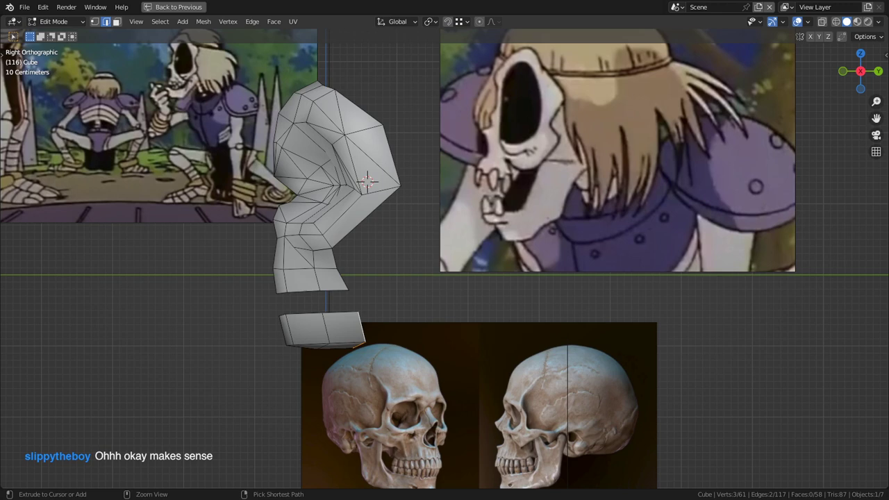
left_click(411, 333, "ctrl")
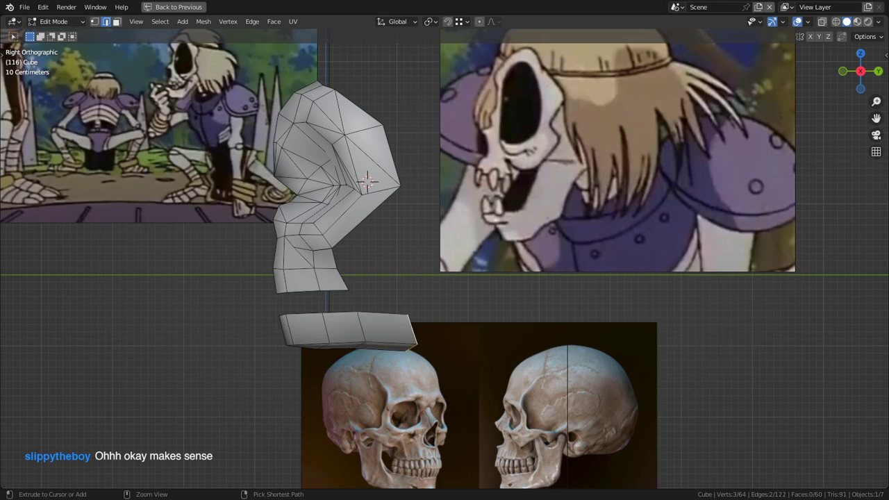
key("g")
left_click(407, 334)
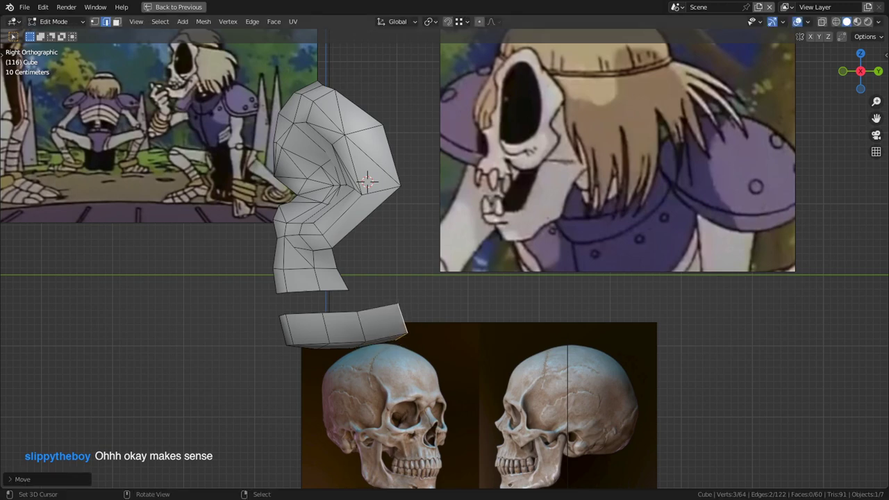
middle_click_drag(407, 334, 378, 339)
key("g")
left_click(375, 340)
- Fill a new face across the back of the lower jaw from its rear corner vertex and position the new vertex
key("1")
right_click(353, 357)
key("f")
key("g")
key("g")
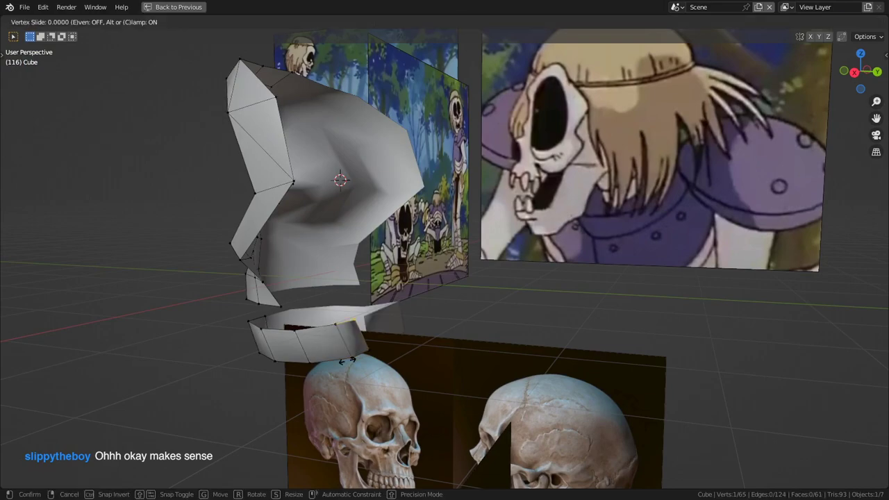
left_click(354, 355)
key("g")
left_click(373, 313)
- Adjust the new rear vertex of the lower jaw from several angles, moving it back by about 0.23 m
middle_click_drag(372, 314, 343, 346)
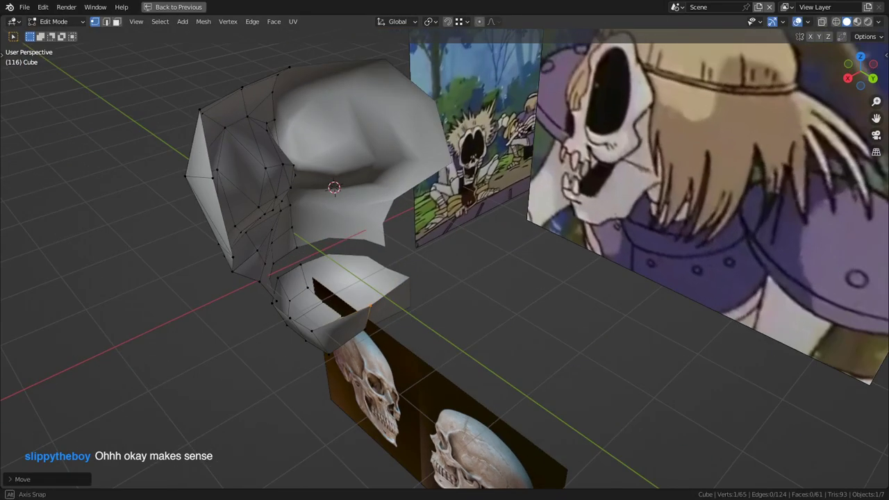
key("g")
left_click(347, 343)
middle_click_drag(444, 250, 410, 239)
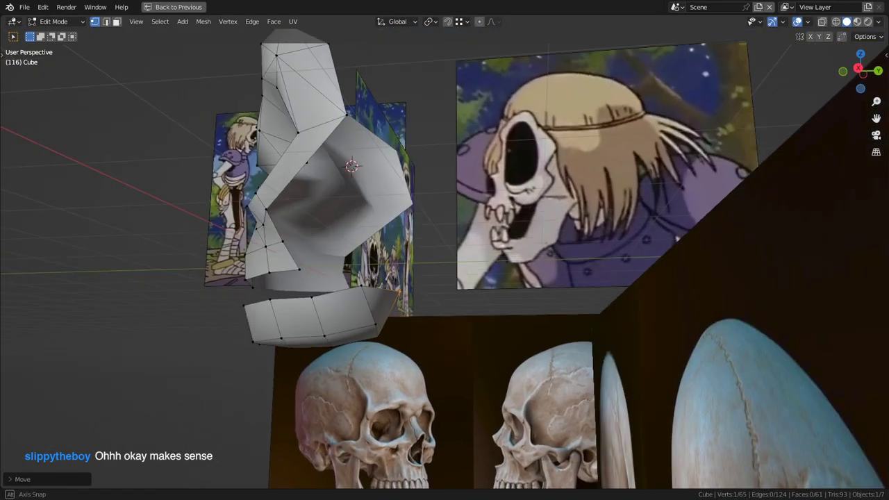
key("g")
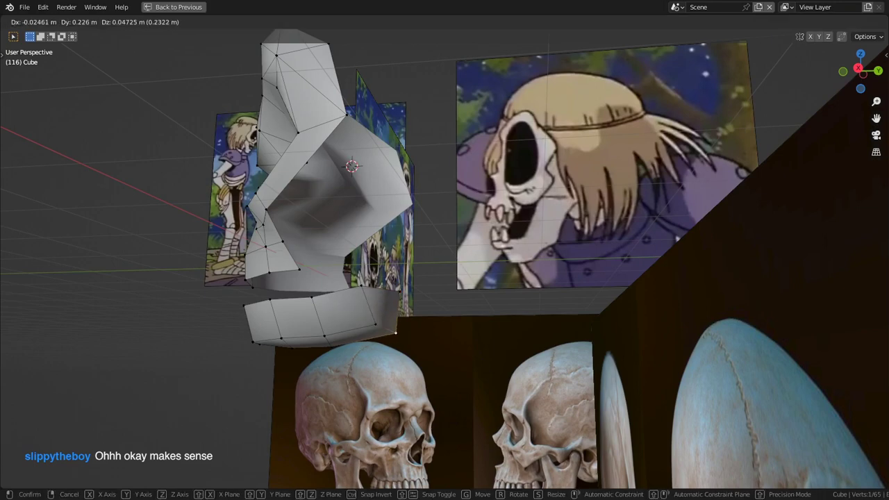
key("Return")
- Extrude the upper edges of the lower jaw's rear section upward by about 0.48 m
middle_click_drag(445, 250, 423, 247)
key("2")
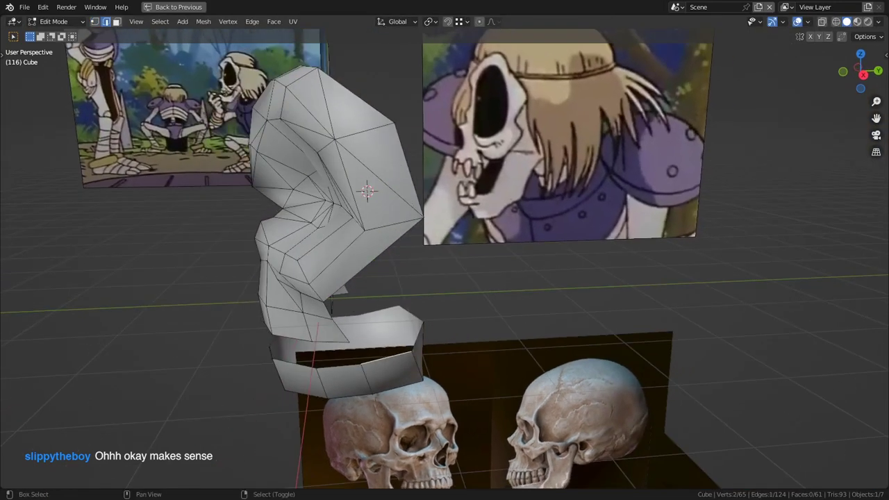
right_click(417, 337, "shift")
middle_click_drag(417, 336, 418, 309)
key("e")
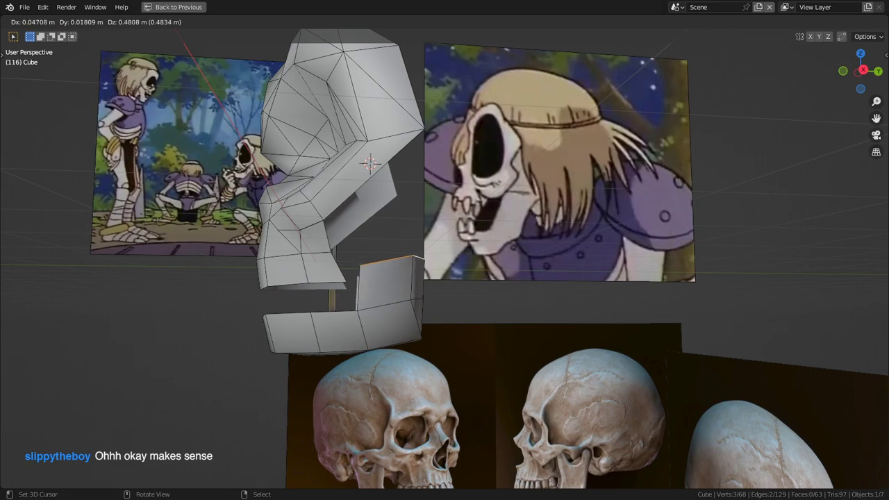
key("Return")
- Select the two rear faces of the lower jaw and move them slightly backward in side view
key("3")
right_click(390, 325)
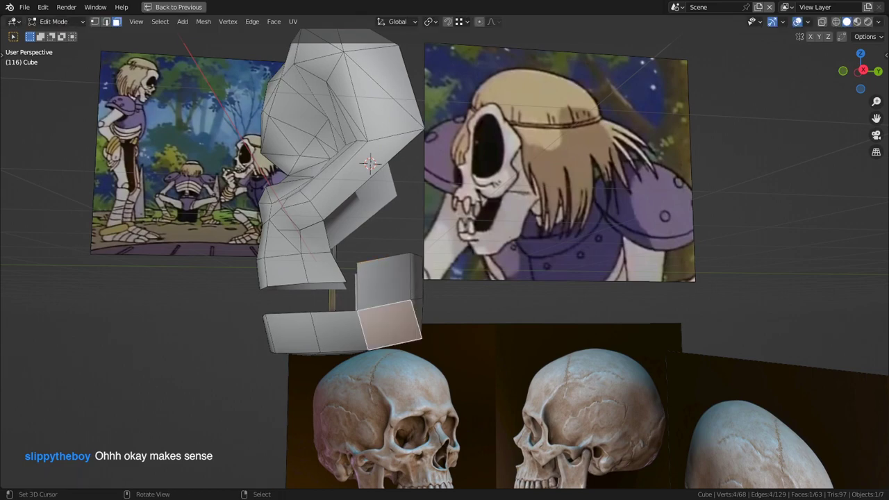
right_click(419, 314)
right_click(417, 280, "shift")
key("KP_3")
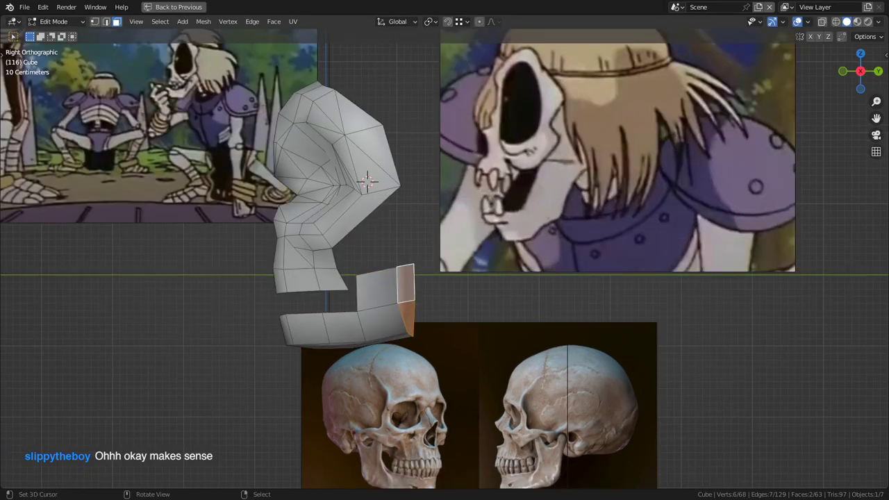
key("g")
key("Return")
- Move the lower jaw's bottom rear side vertex forward by about 0.08 m
key("1")
right_click(415, 333)
key("g")
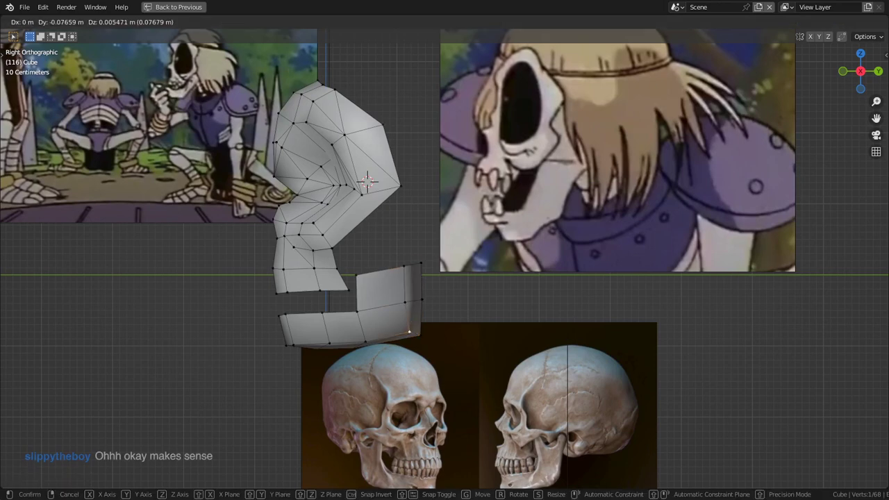
key("Return")
- Select the face loop of the lower jaw's raised rear section and move it backward by about 0.18 m
key("3")
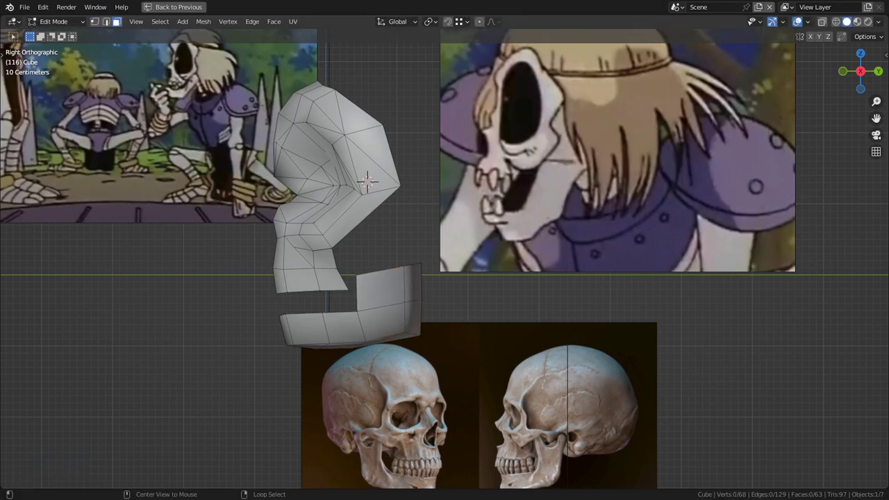
right_click(406, 285, "alt")
key("g")
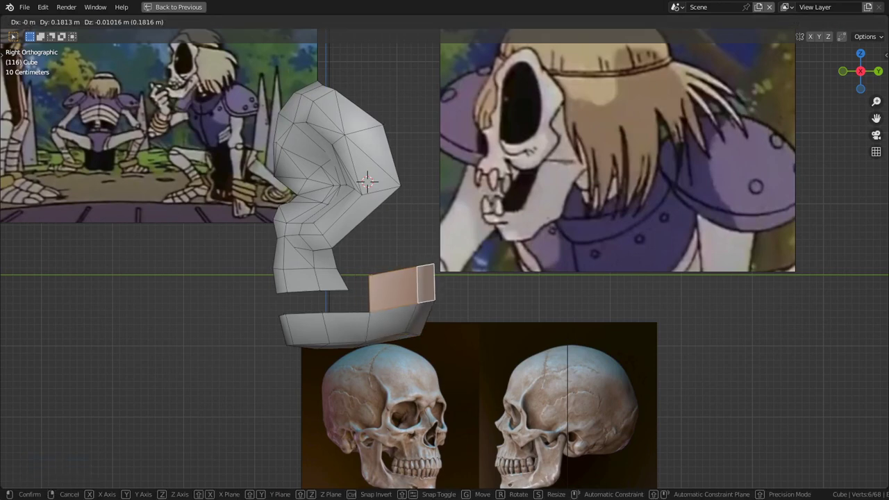
key("Return")
- Move the vertex at the front base of the raised jaw section forward about 0.14 m and shift the jaw's lower rear edge forward
key("1")
right_click(367, 311)
key("g")
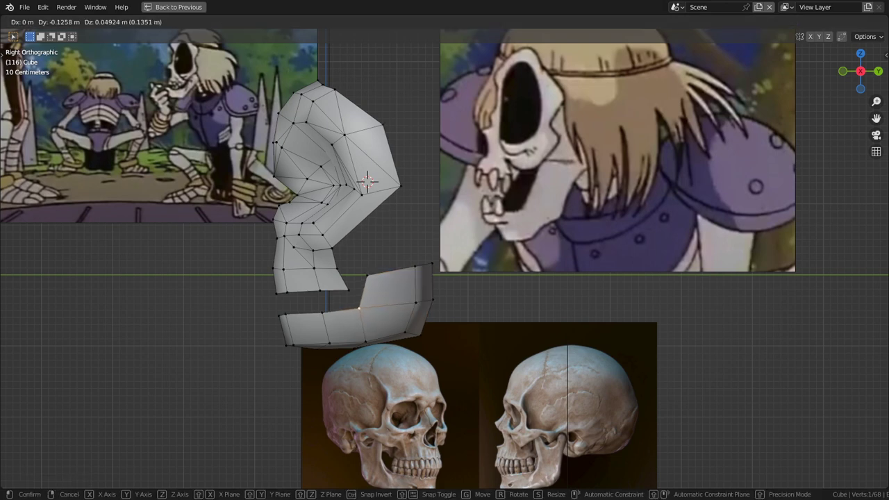
key("Return")
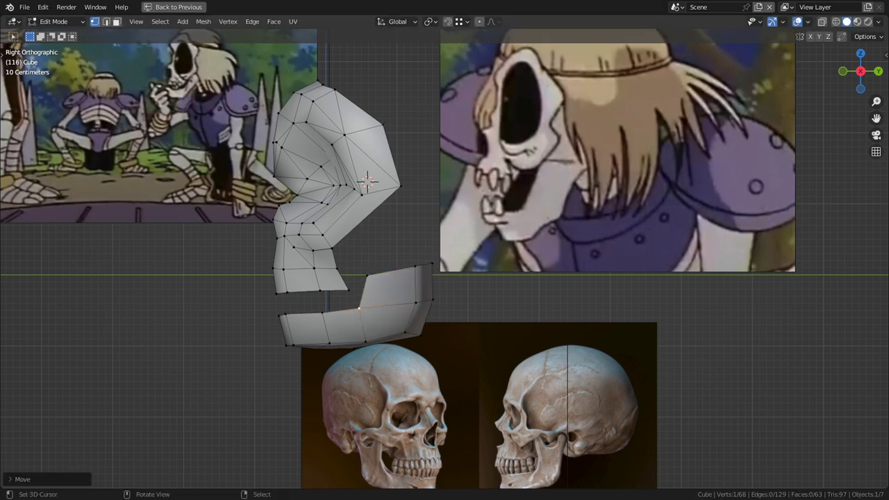
key("2")
key("g")
key("Return")
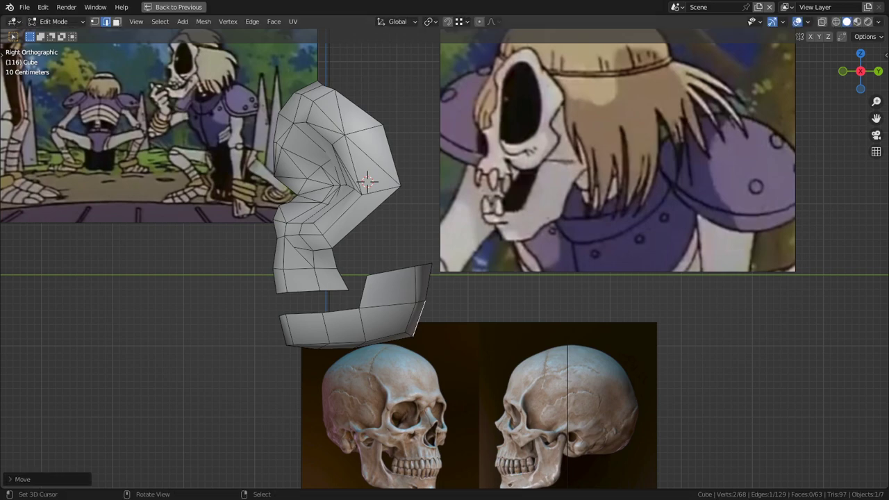
- Extrude the upper jaw's bottom rim inward by about 0.17 m to give it thickness
middle_click_drag(368, 298, 522, 275)
scroll(389, 291, "up", 3)
right_click(383, 287, "alt")
key("e")
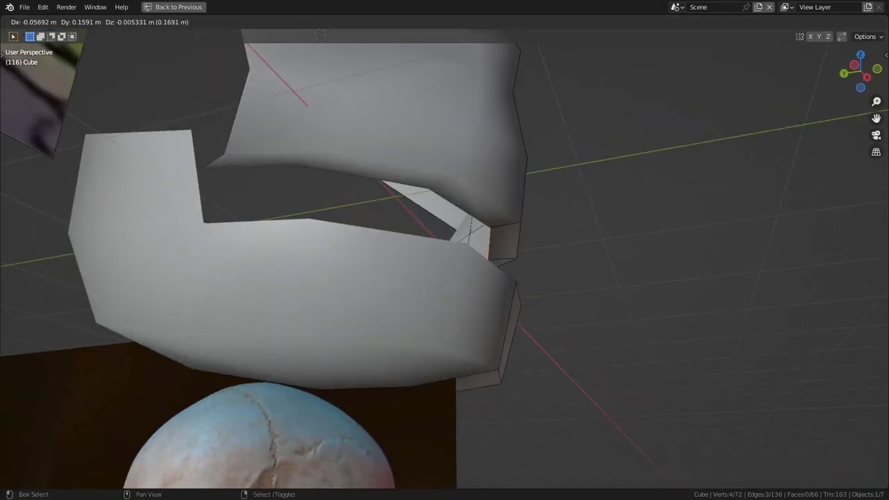
left_click(464, 247)
middle_click_drag(464, 247, 378, 272)
- Extrude the lower jaw's top rim, including the raised section's front edge, inward and adjust the new edges' position
right_click(338, 365, "alt")
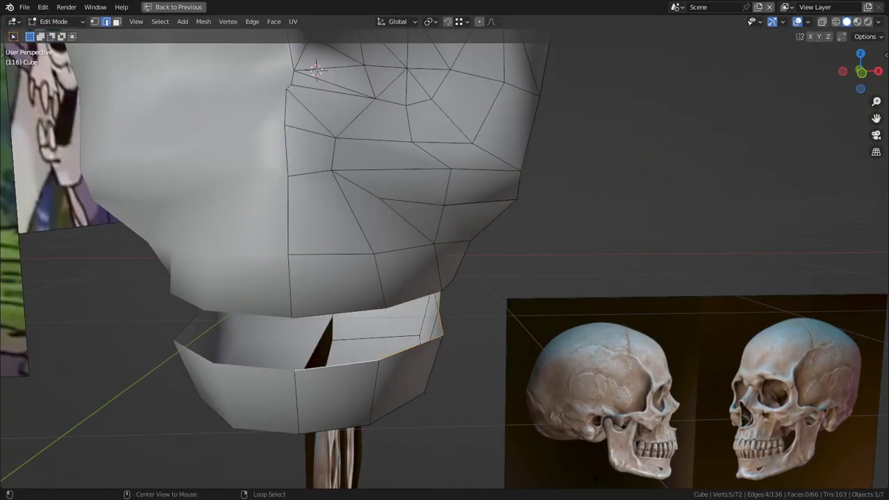
middle_click_drag(444, 250, 372, 184)
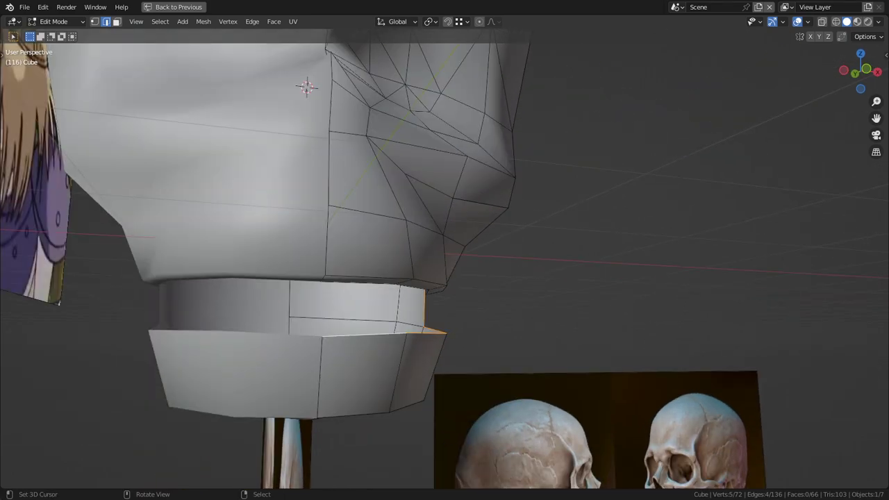
key("e")
left_click(389, 313)
middle_click_drag(389, 313, 486, 323)
key("g")
left_click(510, 314)
- Check the lower jaw's shape from below and select the inner edge loop of its thickened rim
right_click(410, 332, "alt")
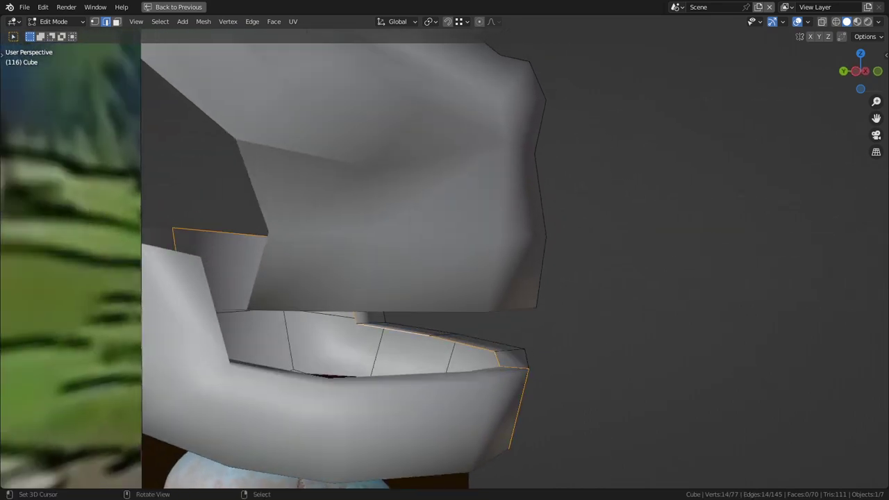
middle_click_drag(410, 333, 306, 267)
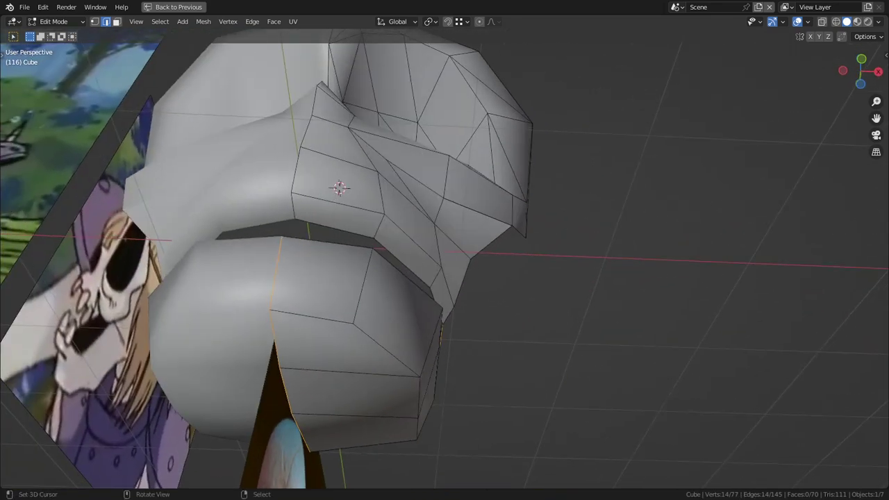
right_click(345, 373)
scroll(347, 372, "down", 3)
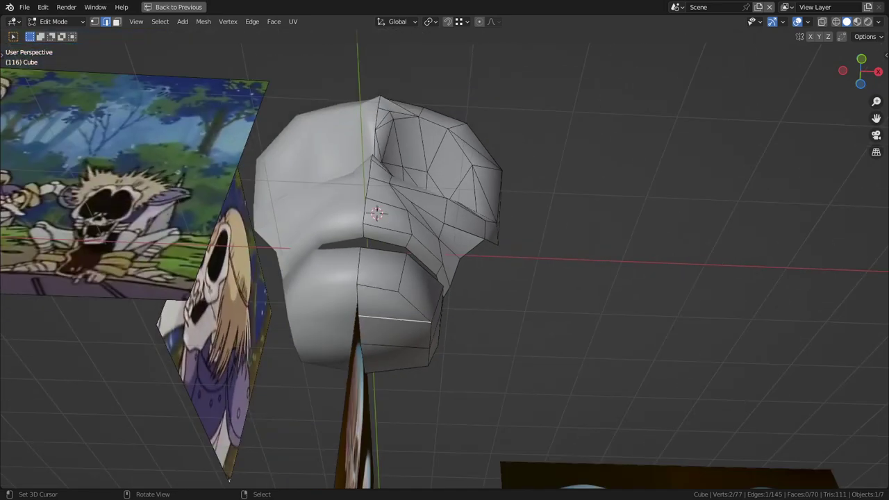
middle_click_drag(326, 208, 358, 260)
scroll(358, 260, "up", 4)
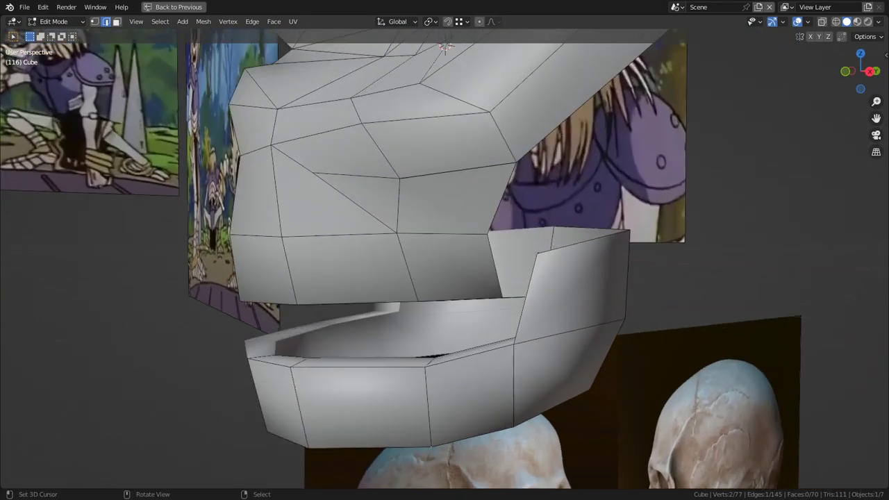
right_click(403, 358, "alt")
- Examine the crouching skeleton's open mouth in the reference image and compare it with the modelled jaw
middle_click_drag(402, 358, 530, 337)
scroll(391, 362, "down", 6)
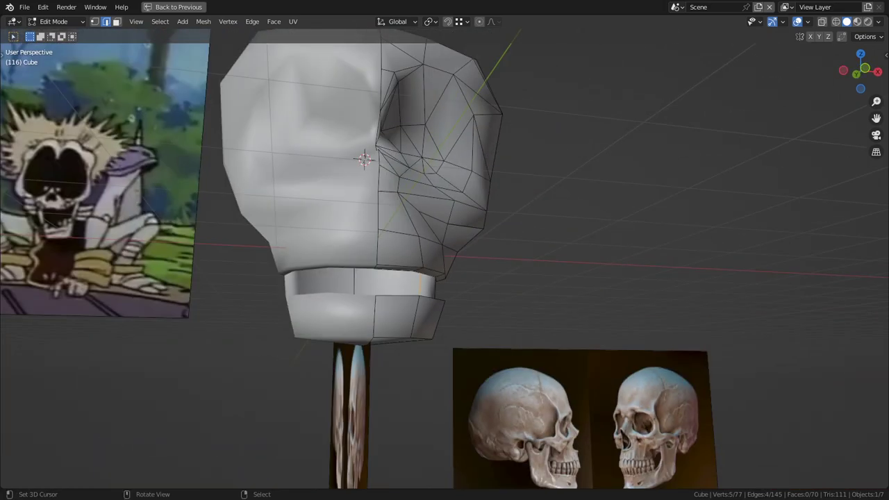
middle_click(71, 193, "alt")
scroll(70, 192, "up", 3)
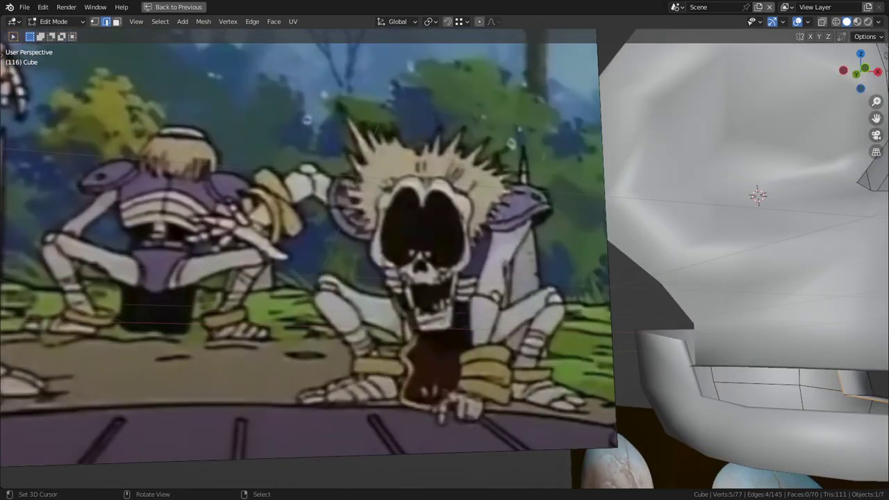
scroll(445, 264, "down", 4)
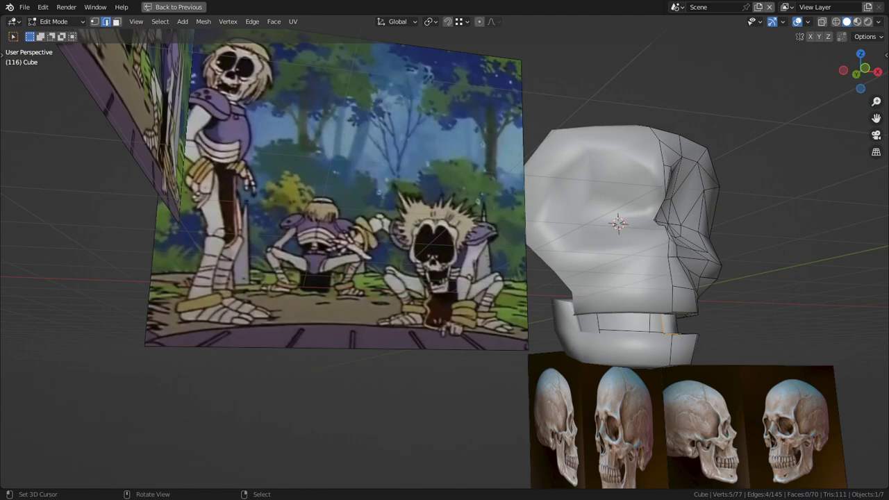
scroll(444, 264, "up", 4)
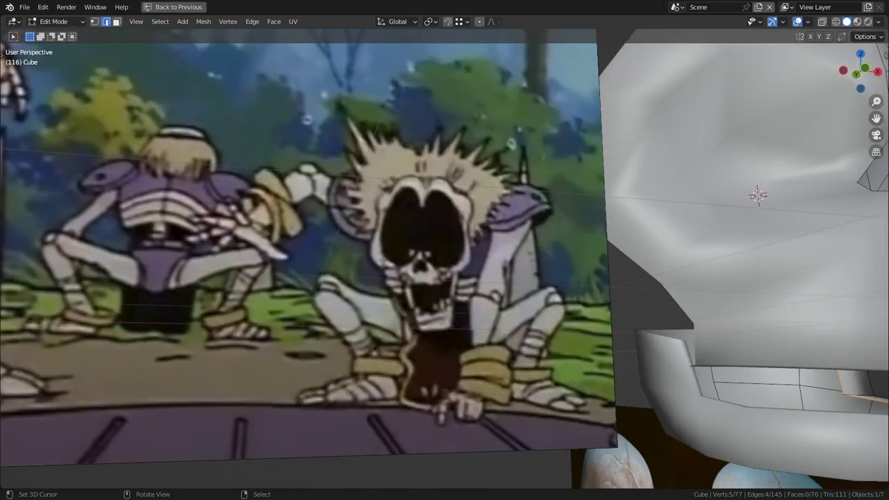
scroll(445, 263, "down", 2)
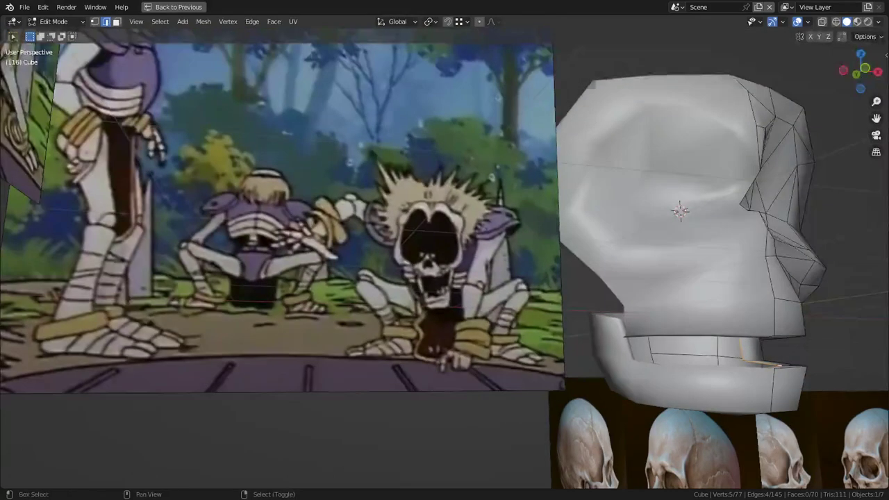
middle_click_drag(444, 264, 362, 196, "shift")
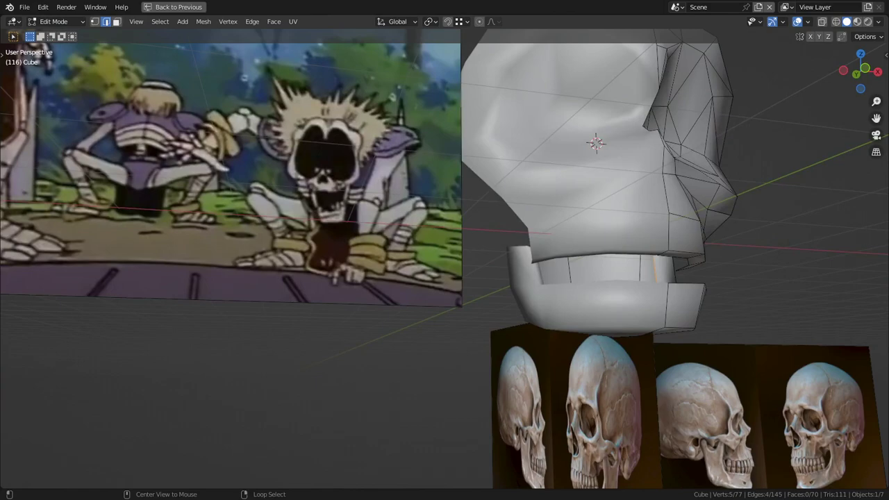
- Extrude the lower jaw's inner rim edges down into the mouth by about 0.16 m
middle_click_drag(445, 264, 399, 216)
scroll(444, 263, "up", 1)
middle_click_drag(445, 264, 552, 236, "shift")
scroll(444, 264, "up", 2)
key("e")
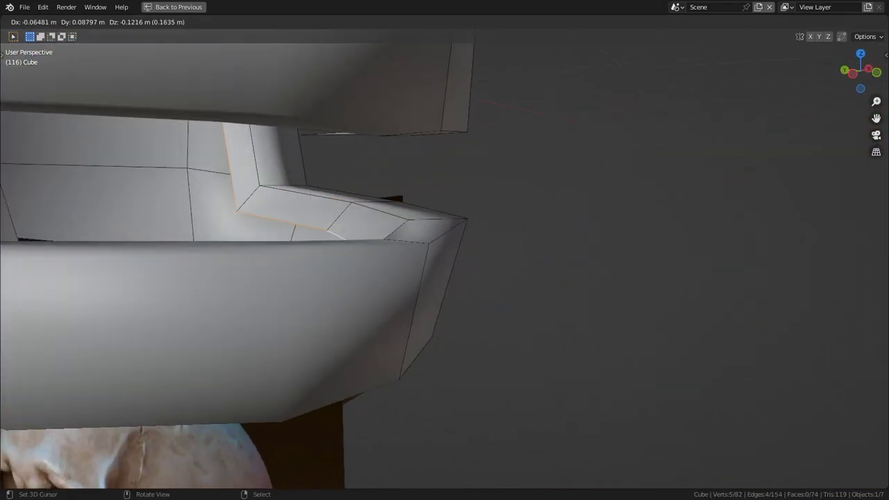
left_click(445, 264)
- Fill a new face from the inner rim's front vertex inside the lower jaw and move its new vertex toward the centreline
middle_click_drag(444, 264, 556, 268)
key("1")
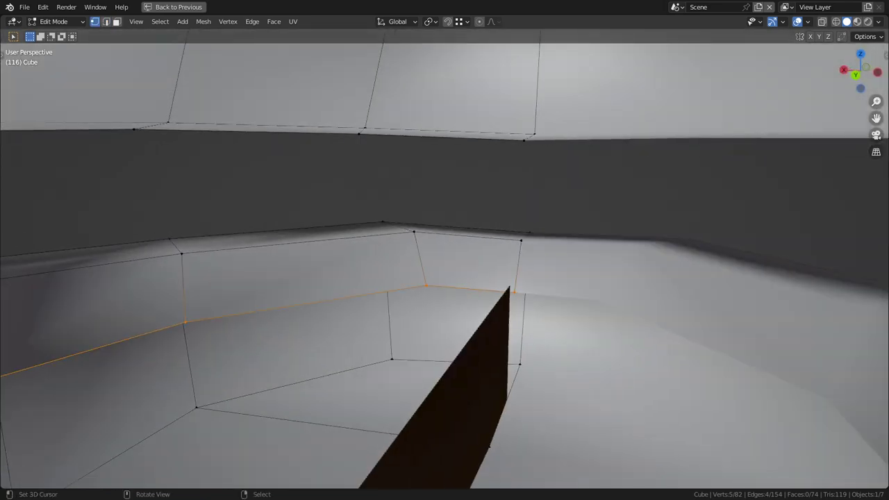
key("alt+a")
key("f")
left_click(426, 285)
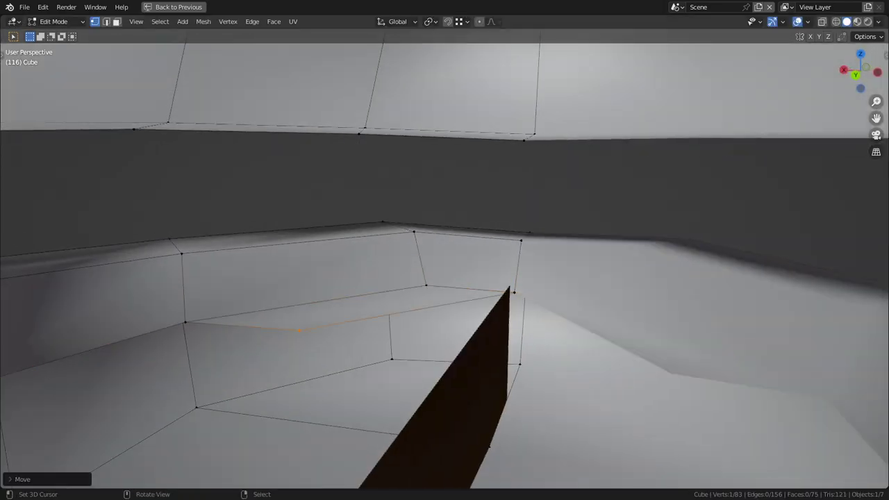
key("g")
left_click(482, 407)
middle_click_drag(482, 407, 493, 389)
scroll(549, 385, "down", 7)
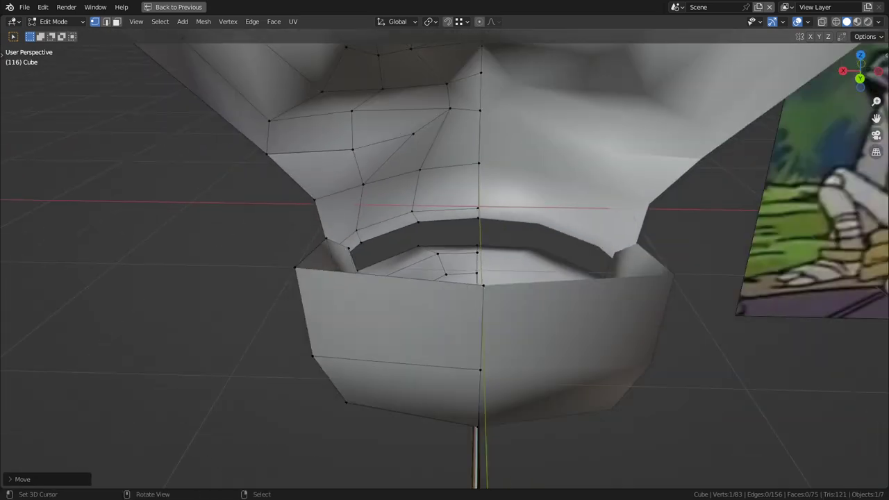
- Isolate the lower jaw by selecting its linked geometry and hiding everything else, then clear the selection
key("ctrl+l")
key("shift+h")
middle_click_drag(486, 333, 409, 381)
key("alt+a")
- Extrude the inner rear edge of the lower jaw's raised section across to the centreline
middle_click_drag(445, 278, 27, 63)
key("2")
right_click(425, 233)
middle_click_drag(424, 233, 409, 230)
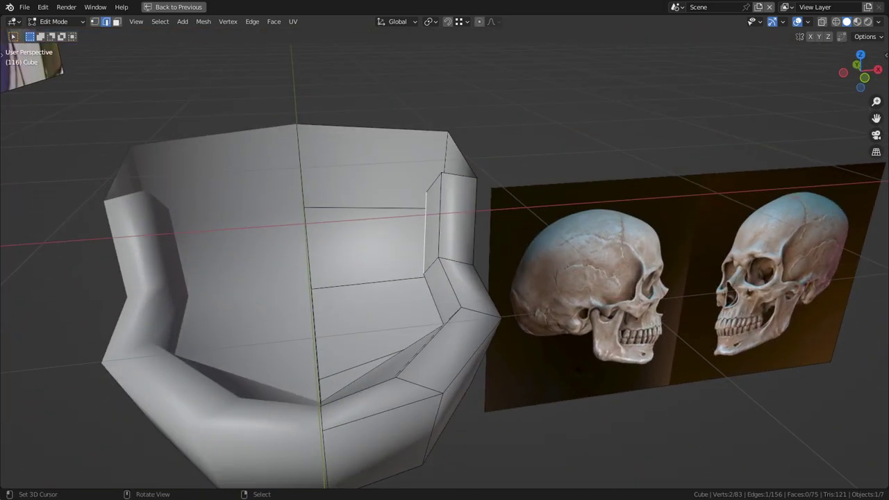
key("e")
left_click(304, 228)
- Fill a face joining the new rear wall's lower edge to the lower jaw's inner floor
right_click(362, 271)
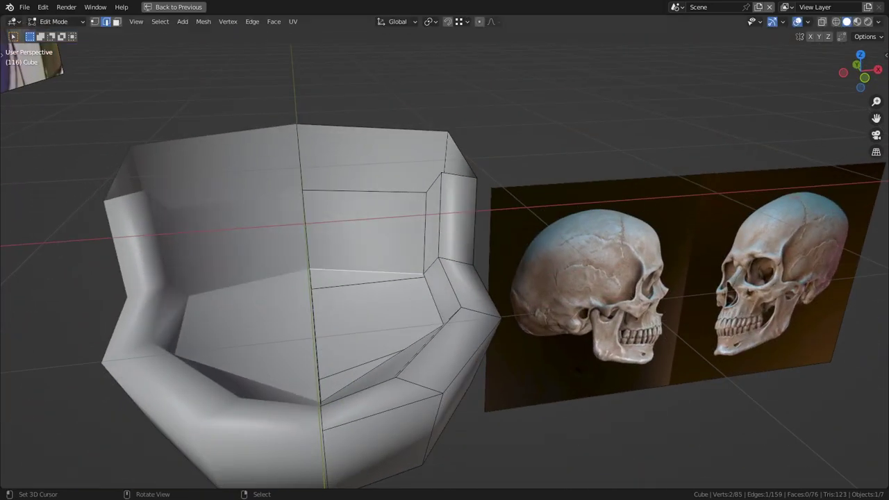
key("f")
middle_click_drag(434, 300, 489, 285)
scroll(439, 305, "down", 1)
middle_click_drag(361, 320, 340, 316)
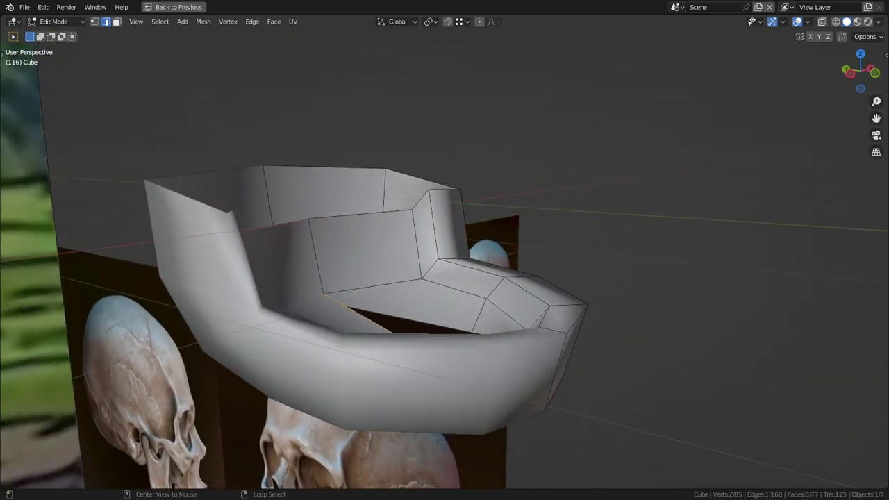
- Fill a face from the rear wall's upper corner vertex and move its new vertex along X toward the centreline
key("1")
right_click(412, 210)
key("f")
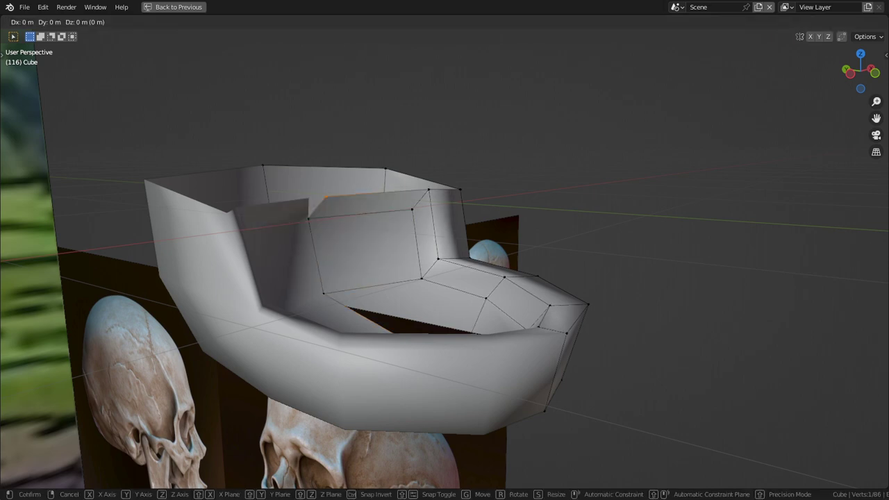
left_click(412, 210)
key("g")
key("x")
left_click(234, 212)
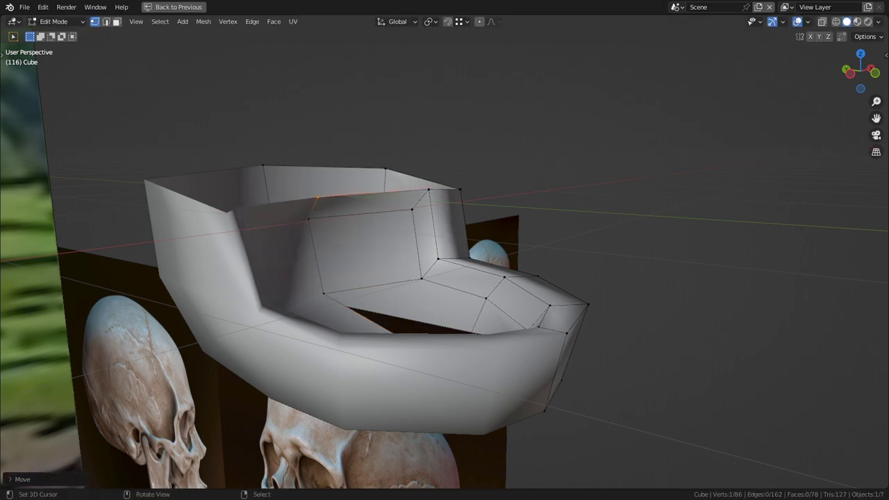
- Unhide the rest of the skull and compare both jaws with the references from the right orthographic view
middle_click_drag(234, 212, 479, 215)
key("alt+h")
middle_click_drag(486, 184, 534, 179)
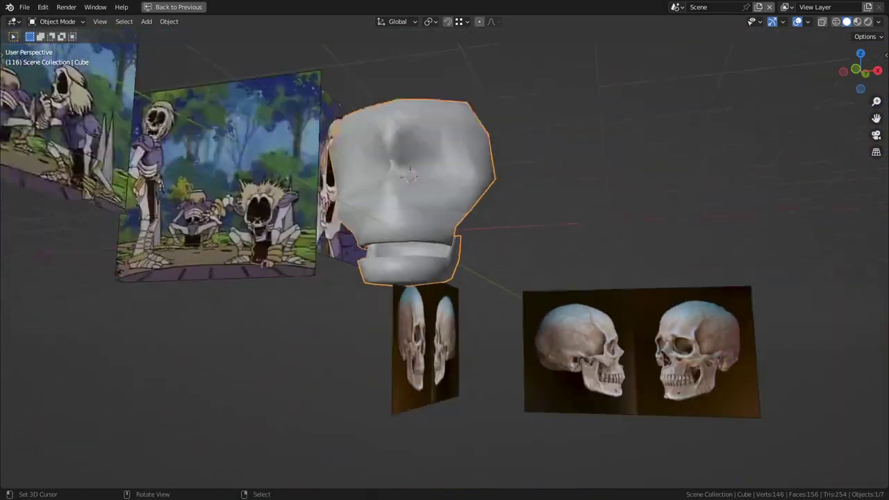
middle_click_drag(444, 250, 458, 243)
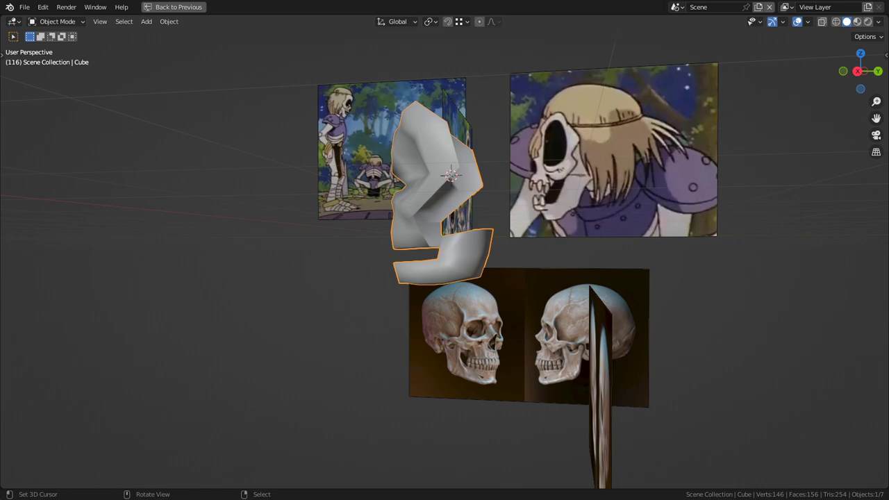
key("KP_3")
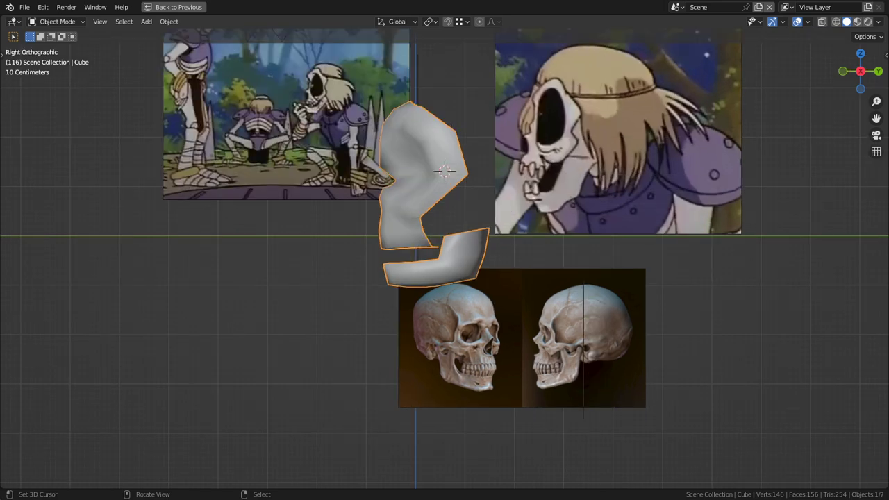
key("Tab")
scroll(429, 219, "up", 2)
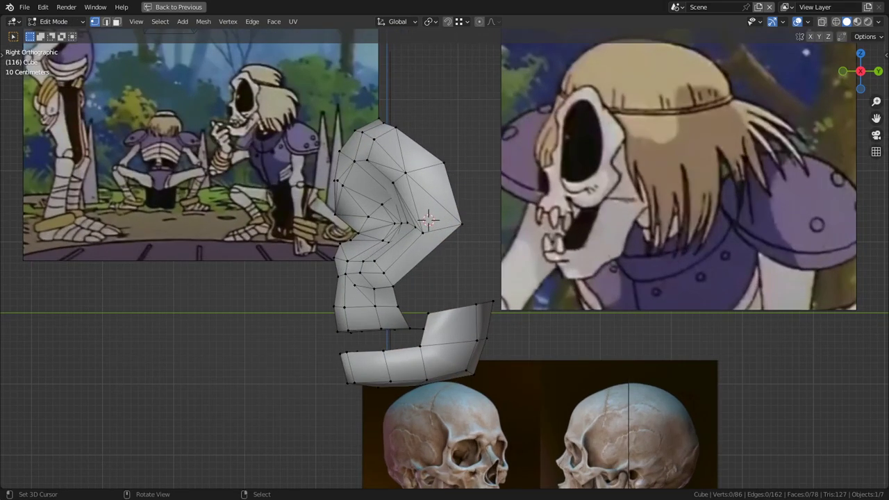
- Extrude the upper jaw's inner rim edges upward along Z by about 0.21 m
middle_click_drag(429, 219, 361, 277)
middle_click_drag(416, 236, 378, 271)
scroll(444, 257, "up", 3)
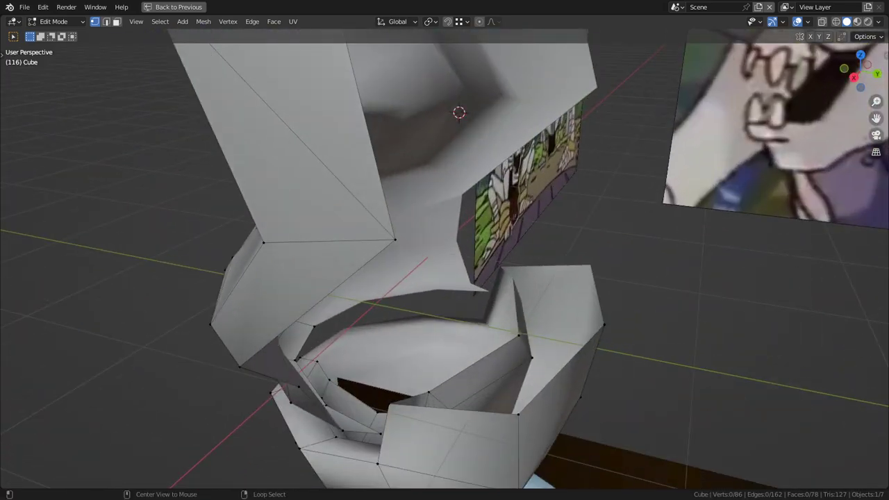
middle_click_drag(445, 256, 382, 238)
key("e")
key("z")
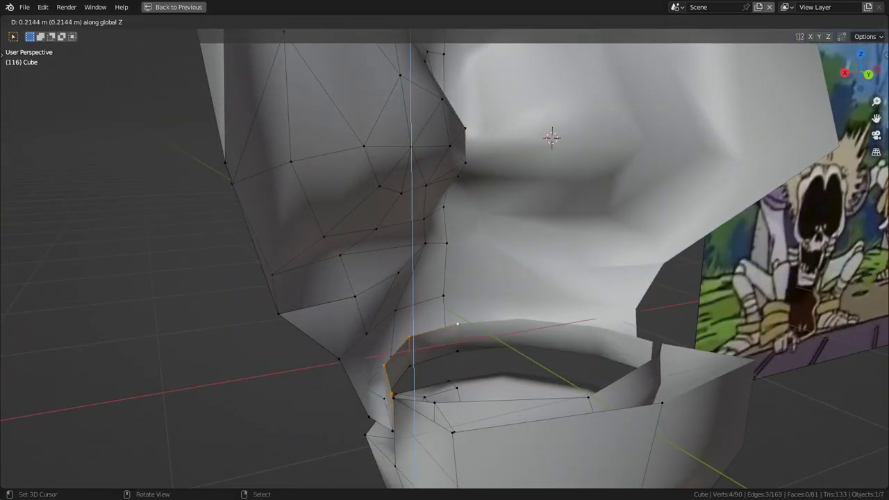
left_click(444, 243)
- Fill a palate face from the extruded rim's side vertex, move its new vertex along X to the centreline and raise it about 0.14 m
middle_click_drag(444, 243, 464, 240)
right_click(434, 335)
key("f")
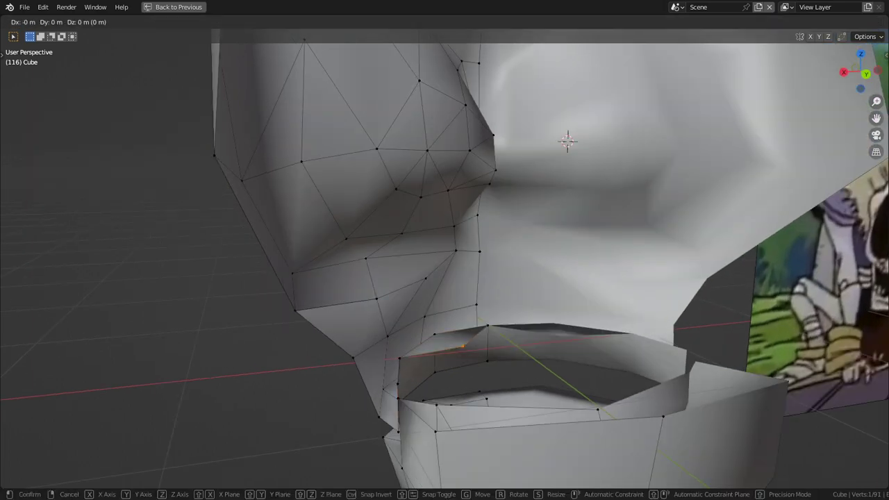
left_click(436, 335)
key("g")
key("x")
left_click(487, 332)
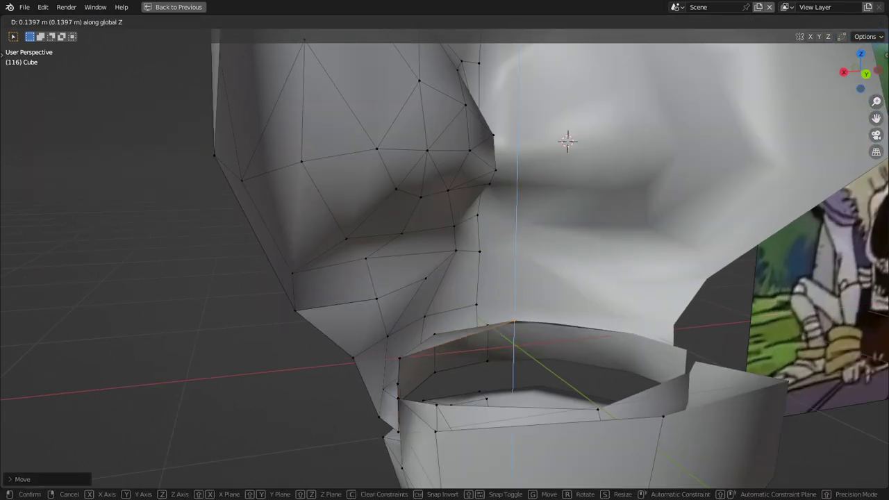
key("Return")
- Fill the adjoining palate face from the next inner rim vertex and position its new vertex near the centreline
key("2")
key("1")
right_click(399, 358)
key("f")
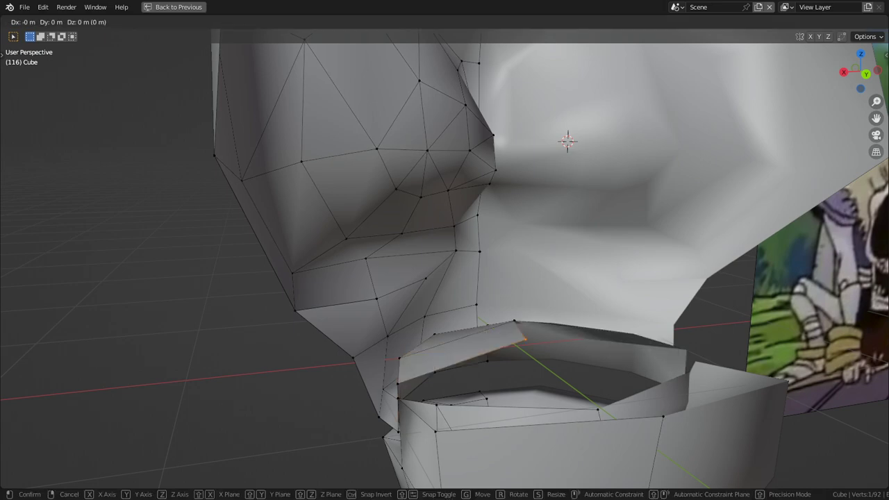
left_click(400, 358)
key("g")
left_click(420, 334)
middle_click_drag(416, 333, 489, 332)
right_click(334, 369)
key("g")
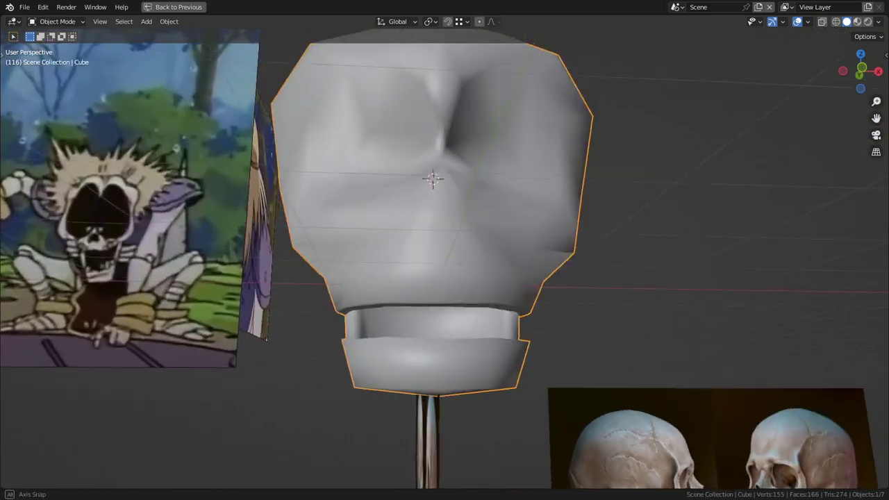
- Select the whole mesh and merge its duplicate vertices by distance
middle_click_drag(444, 250, 340, 250)
key("Tab")
scroll(445, 250, "up", 5)
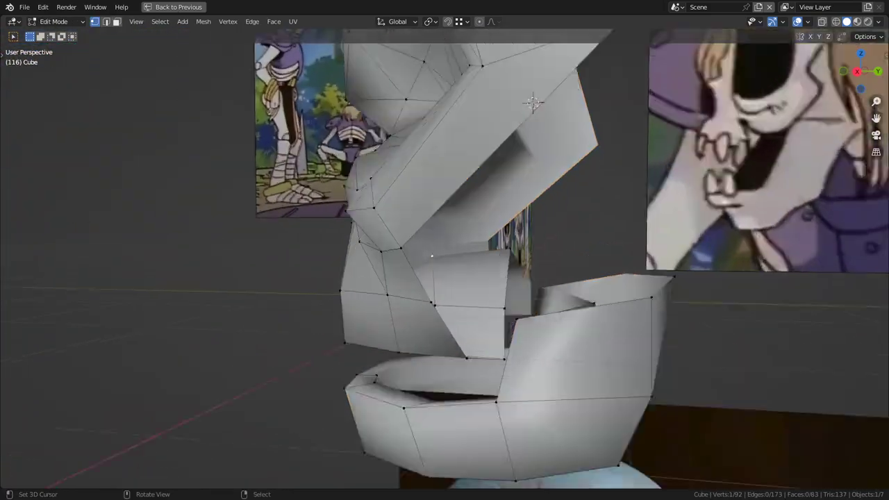
key("a")
key("m")
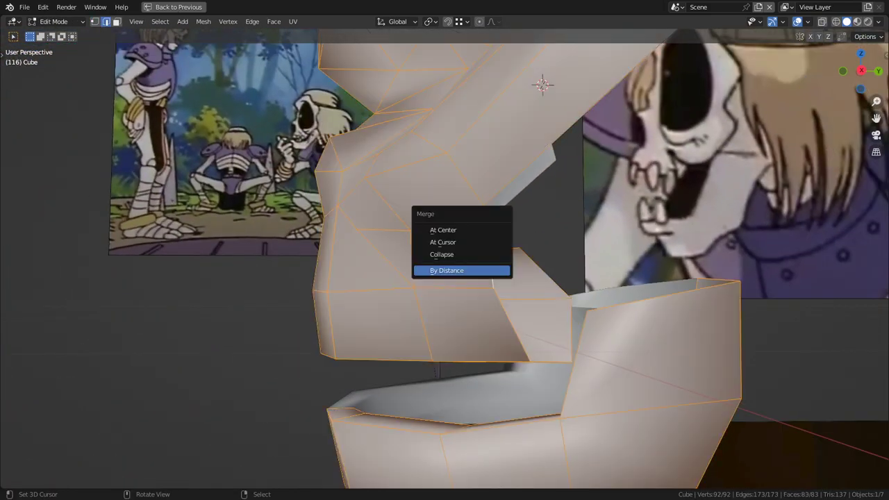
key("Return")
- Add a loop cut across the cheekbone from below the eye socket to the skull's rear edge
right_click(490, 248)
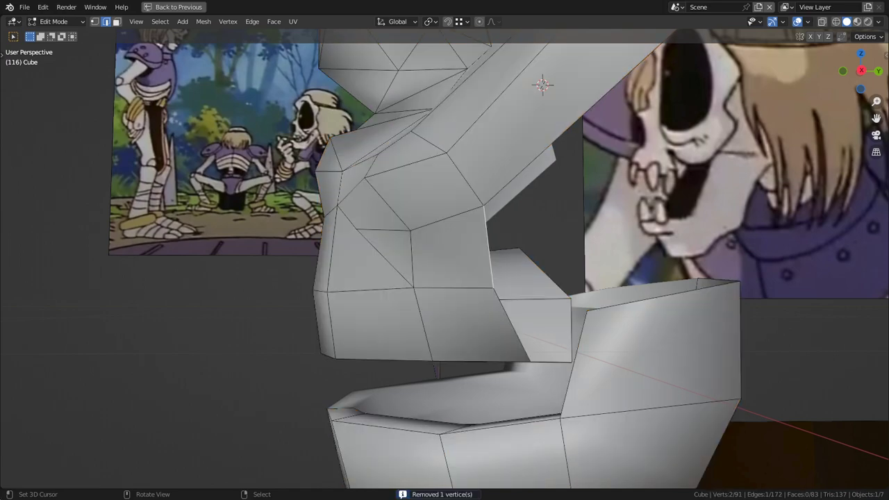
scroll(445, 250, "down", 2)
scroll(450, 286, "down", 1)
middle_click_drag(486, 243, 455, 287, "shift")
key("1")
middle_click_drag(444, 250, 368, 249)
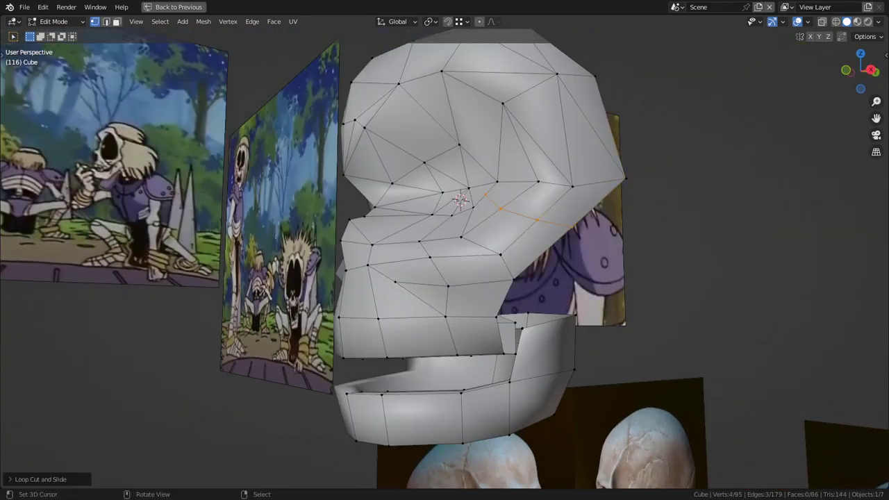
key("g")
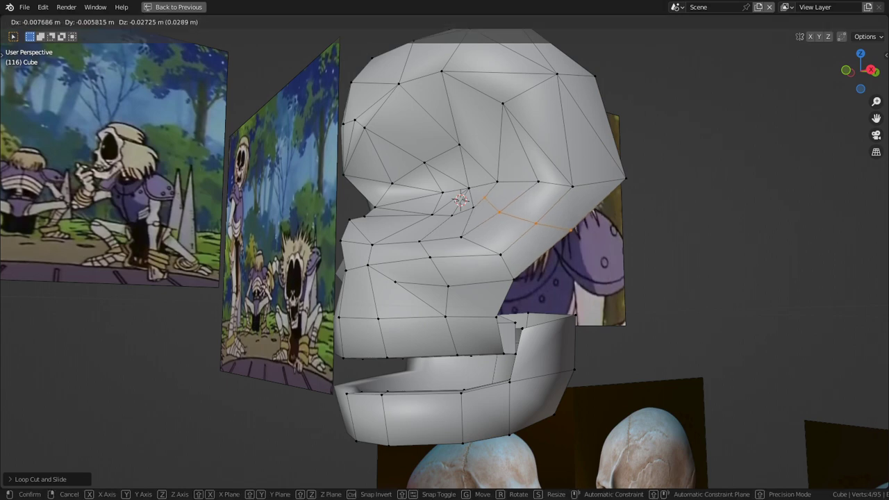
key("Escape")
- Connect the loop cut's inner end vertex to the neighbouring vertex on the eye socket's lower rim
right_click(484, 195)
middle_click_drag(485, 195, 538, 197)
scroll(538, 198, "up", 3)
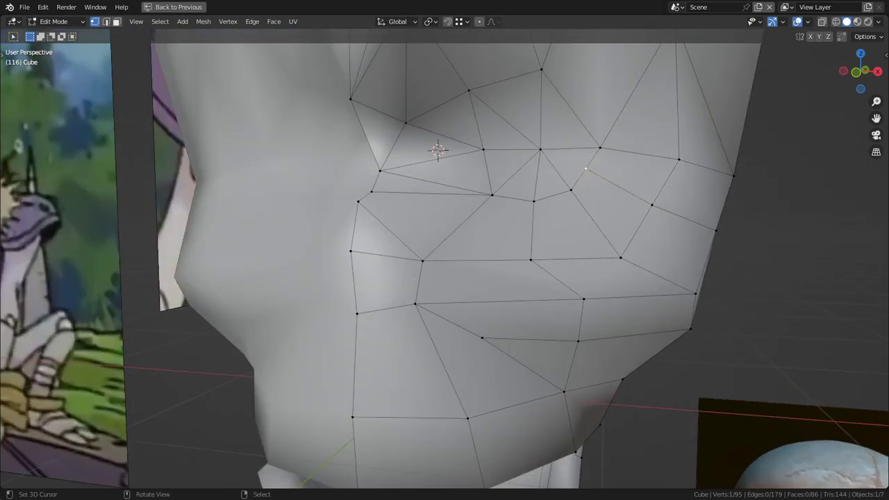
scroll(540, 151, "down", 3)
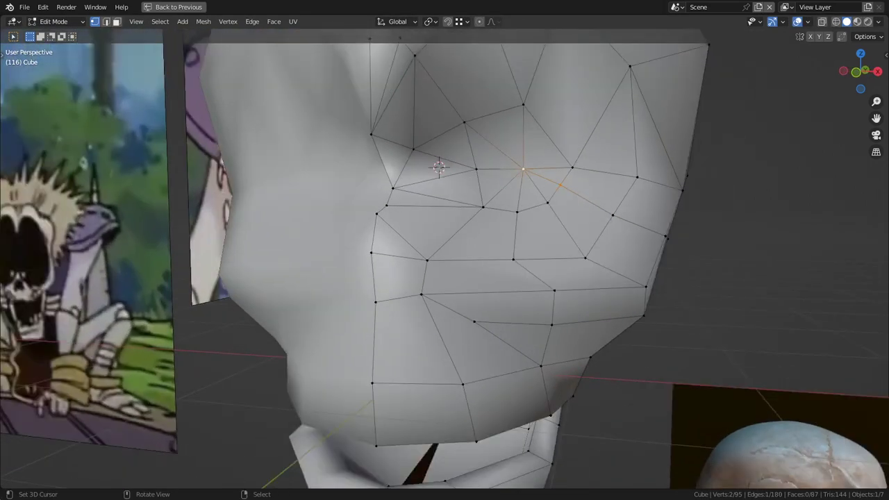
middle_click_drag(540, 151, 478, 151)
scroll(478, 151, "up", 3)
middle_click_drag(445, 250, 417, 251)
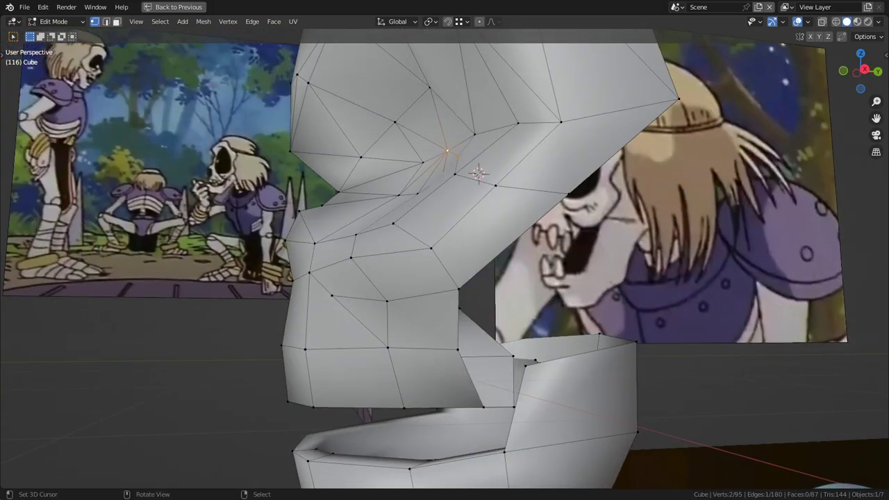
- Reposition the cheekbone vertices below the eye socket, pushing the outer one outward by about 0.04 m
key("g")
left_click(582, 229)
middle_click_drag(582, 229, 668, 232)
key("g")
key("Return")
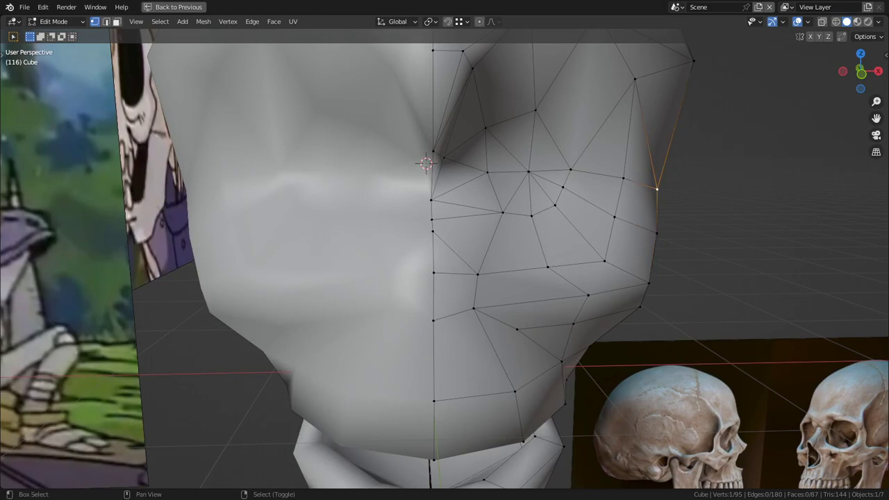
key("g")
left_click(667, 190)
scroll(668, 189, "down", 3)
middle_click_drag(665, 194, 687, 203)
key("g")
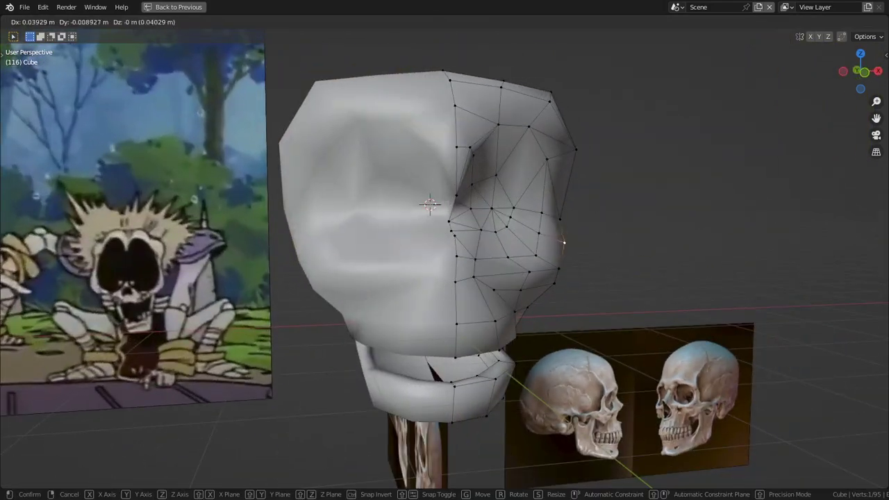
left_click(565, 243)
- Pull the cheekbone's outer side edge outward by about 0.05 m, then outward and forward by about 0.03 m
key("2")
left_click(562, 255)
key("g")
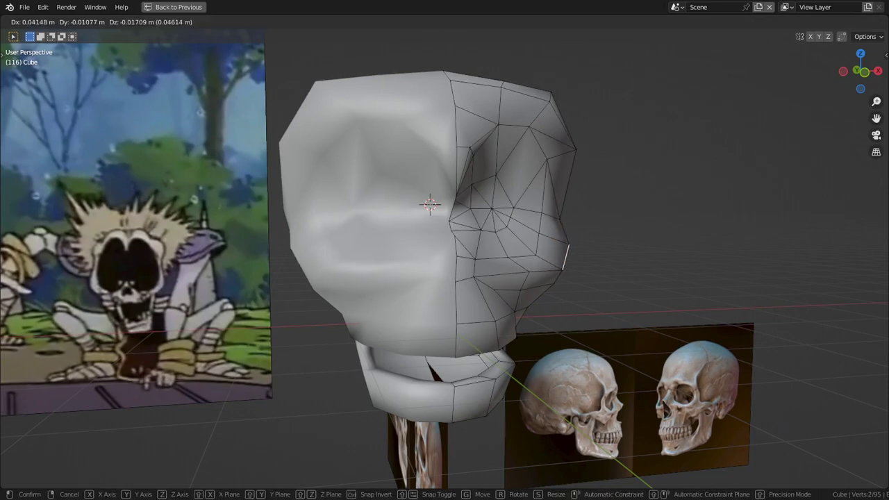
key("Return")
middle_click_drag(444, 250, 462, 340)
middle_click_drag(451, 298, 528, 275)
key("g")
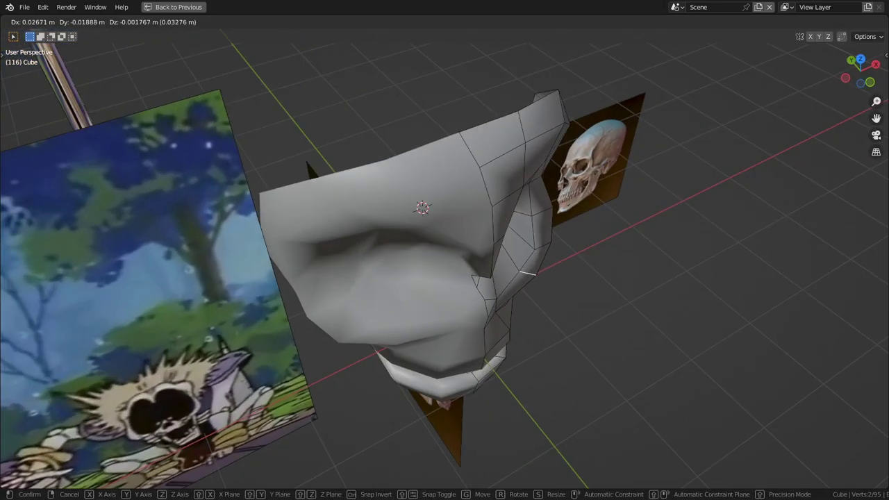
left_click(529, 269)
- Fine-tune the cheekbone's outer vertices, moving the side vertex with smooth proportional editing by about 0.06 m
key("1")
right_click(534, 253)
key("g")
left_click(533, 243)
middle_click_drag(533, 243, 395, 212)
key("g")
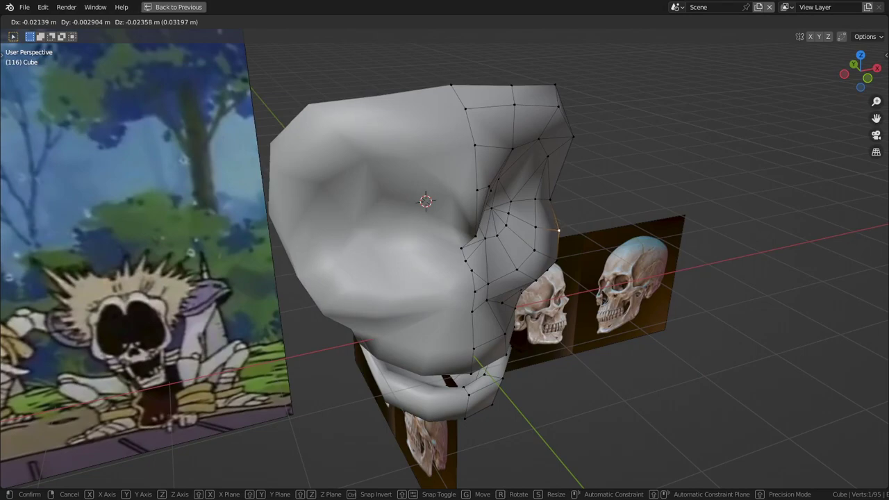
key("Return")
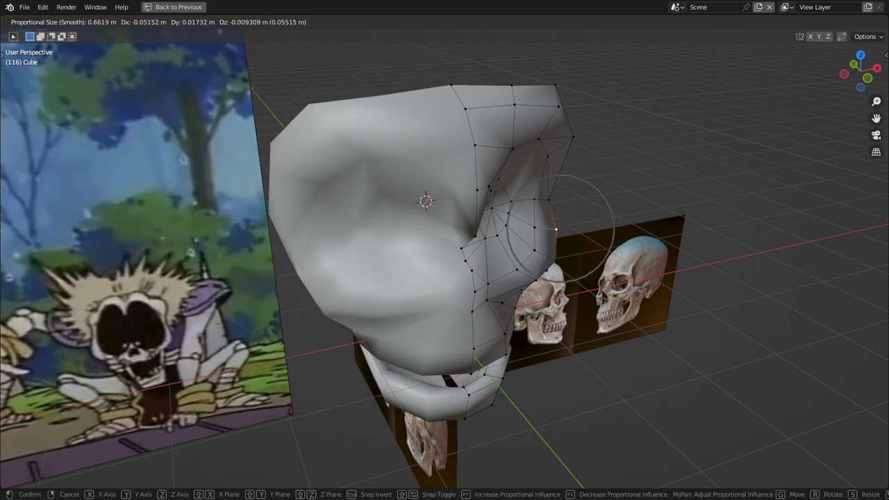
key("Return")
- Inspect the overall skull shape in Object Mode against the references and restore solid shading
middle_click_drag(557, 228, 532, 197)
middle_click_drag(425, 247, 423, 247)
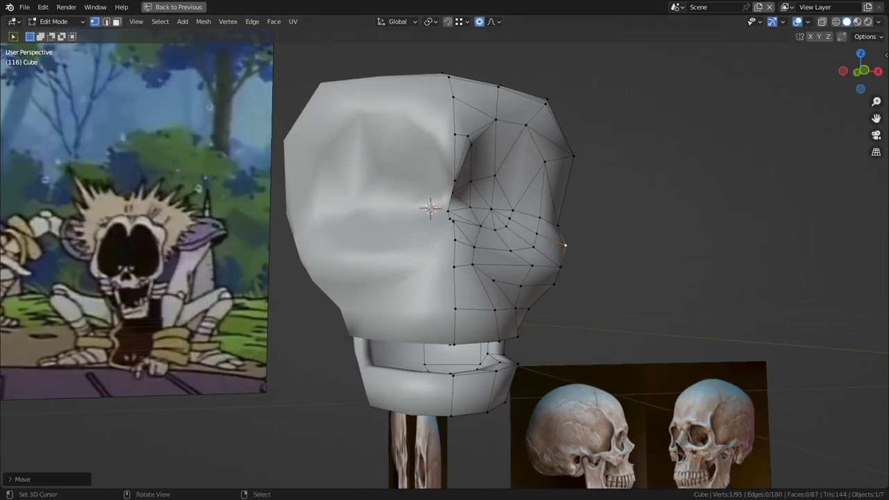
key("z")
mouse_move(438, 361)
middle_mouse_down()
mouse_move(389, 364)
mouse_move(511, 365)
middle_mouse_up()
key("Tab")
mouse_move(418, 207)
middle_mouse_down()
mouse_move(468, 202)
mouse_move(418, 202)
mouse_move(435, 236)
mouse_move(451, 237)
mouse_move(443, 205)
mouse_move(368, 253)
mouse_move(476, 219)
mouse_move(444, 229)
mouse_move(455, 216)
mouse_move(461, 233)
mouse_move(451, 239)
mouse_move(458, 235)
middle_mouse_up()
left_click(846, 22)
- Fill a face between the upper jaw's rear outer edge and its inner palate wall
scroll(451, 237, "up", 5)
scroll(417, 236, "up", 2)
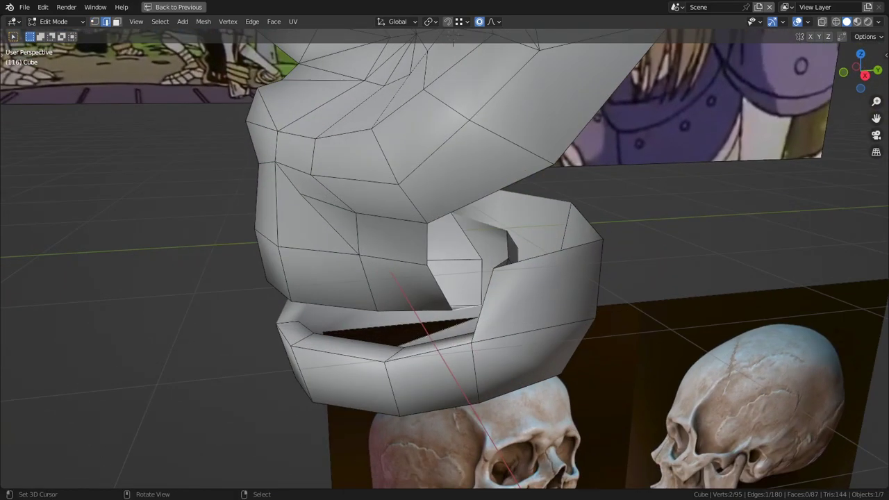
key("f")
mouse_move(452, 239)
middle_mouse_down()
mouse_move(441, 278)
mouse_move(389, 215)
mouse_move(333, 236)
mouse_move(451, 229)
middle_mouse_up()
key("1")
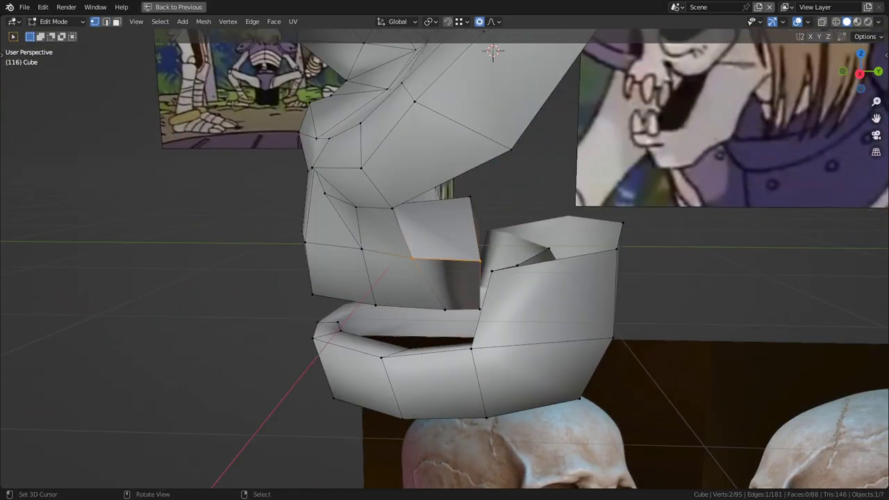
- Adjust the vertices at the upper jaw's rear corner and close the gap below the new face
middle_click_drag(410, 254, 458, 286)
right_click(475, 254)
key("g")
right_click(484, 254)
key("g")
key("Return")
key("g")
key("Return")
key("alt+a")
- Fill the remaining faces joining the cheek's rear edge to the upper jaw's inner wall and check the mouth from behind
scroll(486, 237, "down", 5)
scroll(454, 263, "up", 4)
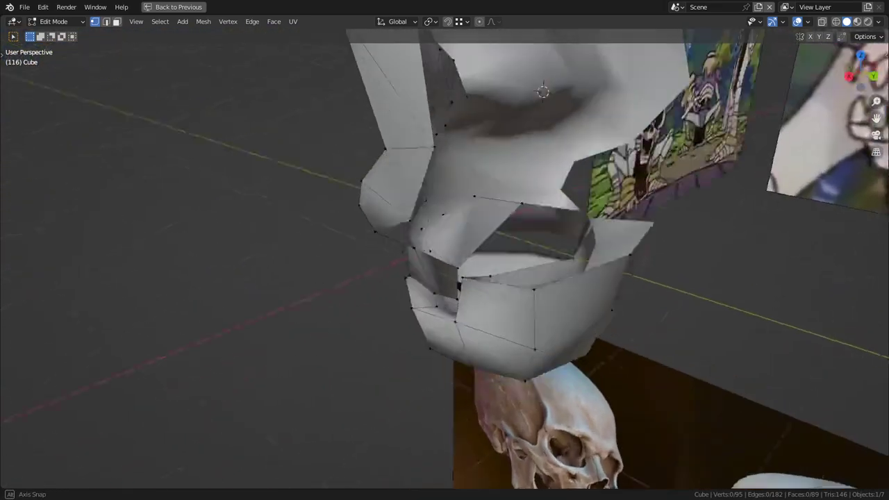
middle_click_drag(466, 197, 625, 205)
key("Tab")
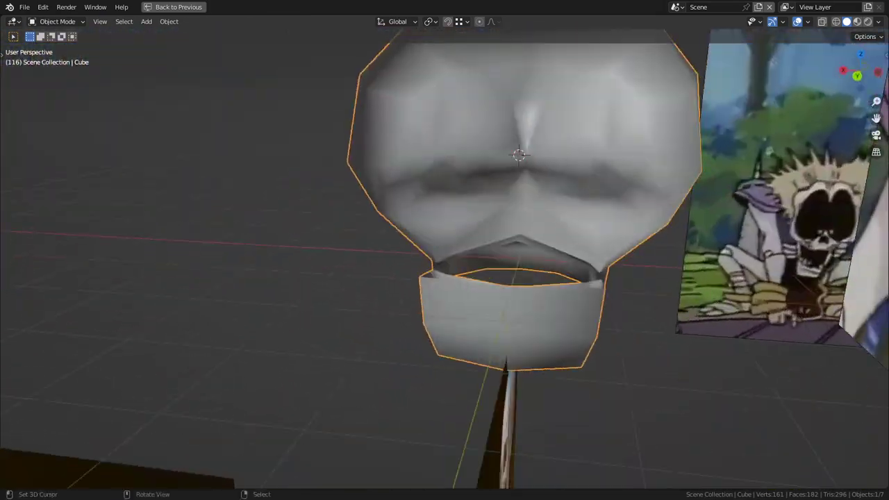
middle_click_drag(506, 361, 514, 316)
scroll(458, 315, "up", 2)
scroll(587, 329, "up", 3)
key("Tab")
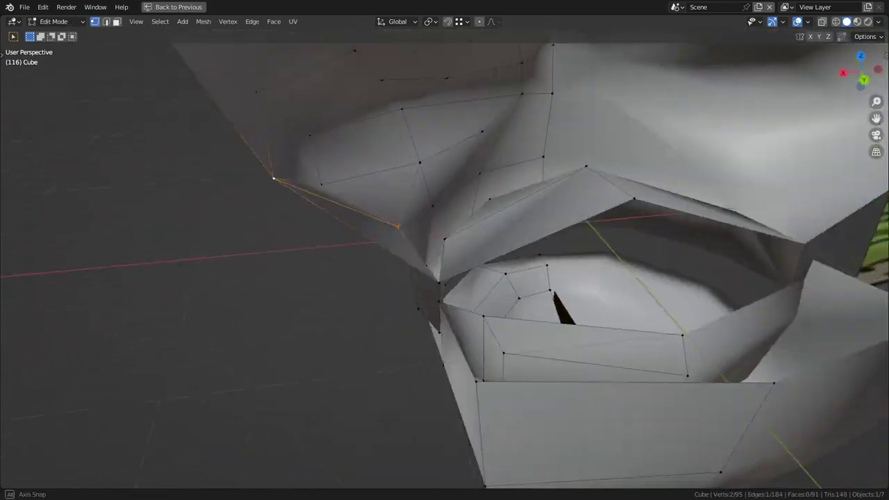
- Move the short upright edges at the upper jaw's rear corner to reshape the gap beside the inner wall
middle_click_drag(763, 104, 750, 119)
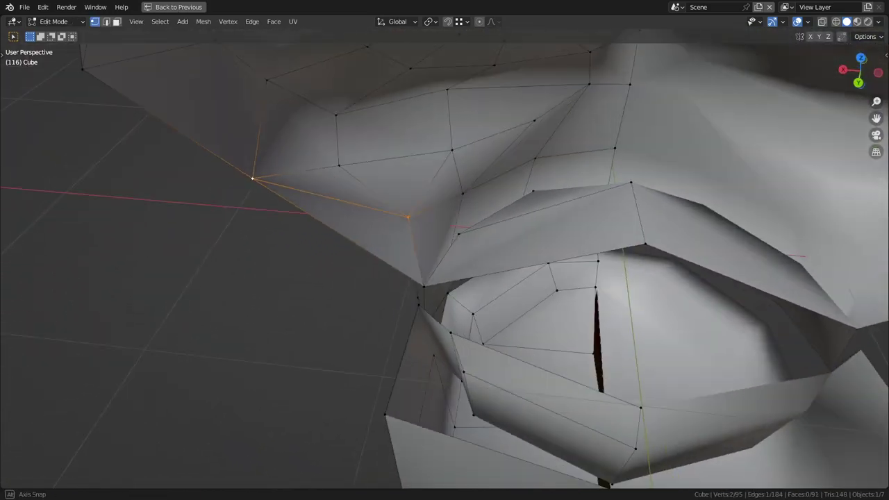
middle_click_drag(482, 307, 471, 304)
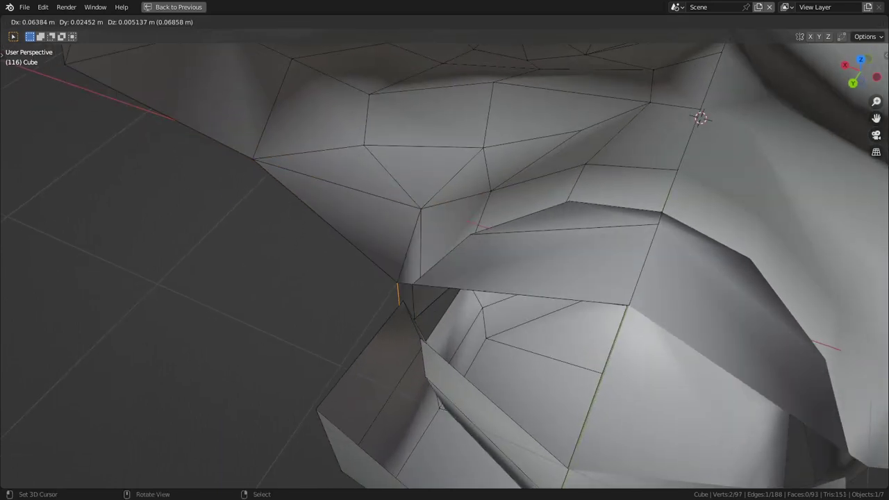
key("g")
left_click(433, 303)
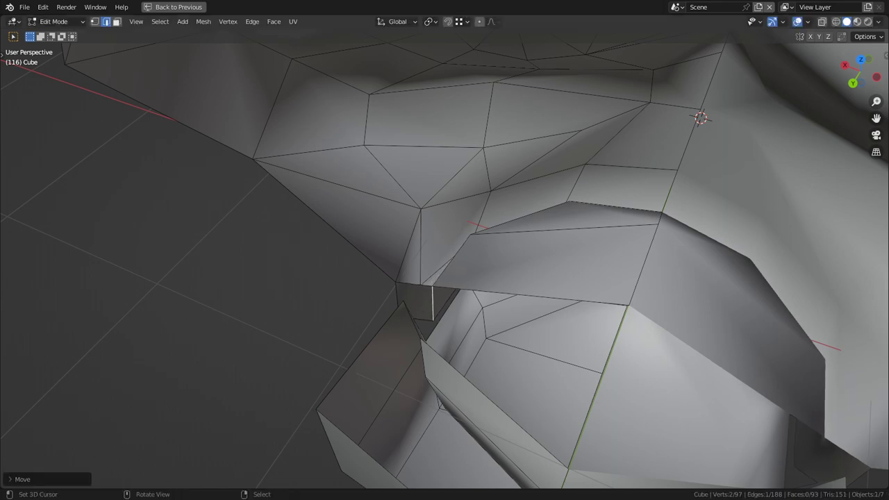
key("g")
key("Escape")
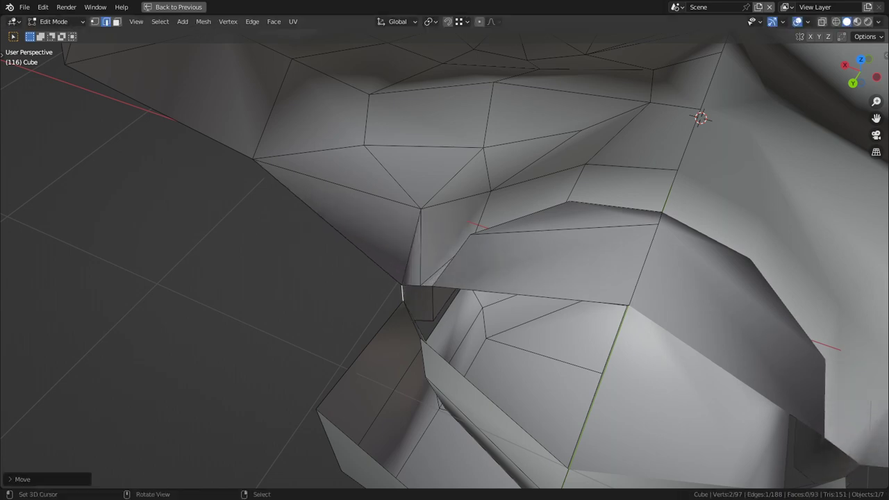
- Check the jaw corner in Object Mode and shift its geometry along the X axis in Edit Mode
key("a")
key("alt+a")
key("Tab")
middle_click_drag(417, 298, 646, 246)
key("Tab")
middle_click_drag(431, 250, 548, 246)
key("g")
key("x")
left_click(445, 278)
- Extrude the cheek's rear edge about 0.6 m backward over the lower jaw's rear
scroll(448, 278, "down", 5)
mouse_move(451, 229)
middle_mouse_down()
mouse_move(444, 208)
mouse_move(465, 201)
mouse_move(445, 222)
mouse_move(430, 195)
mouse_move(455, 233)
middle_mouse_up()
middle_click_drag(439, 293, 566, 235)
middle_click_drag(469, 261, 427, 268)
key("e")
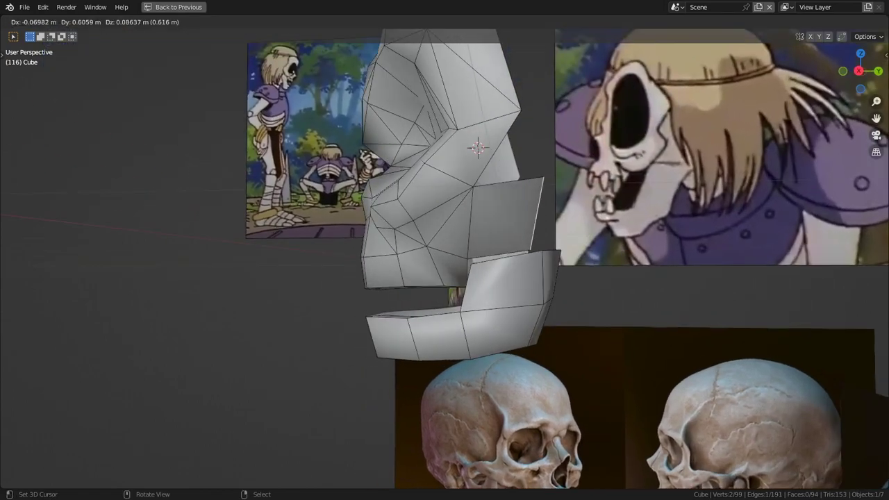
left_click(547, 213)
middle_click_drag(547, 214, 427, 222)
- Reposition the lower corner of the extruded cheek face above the lower jaw's rear edge
key("1")
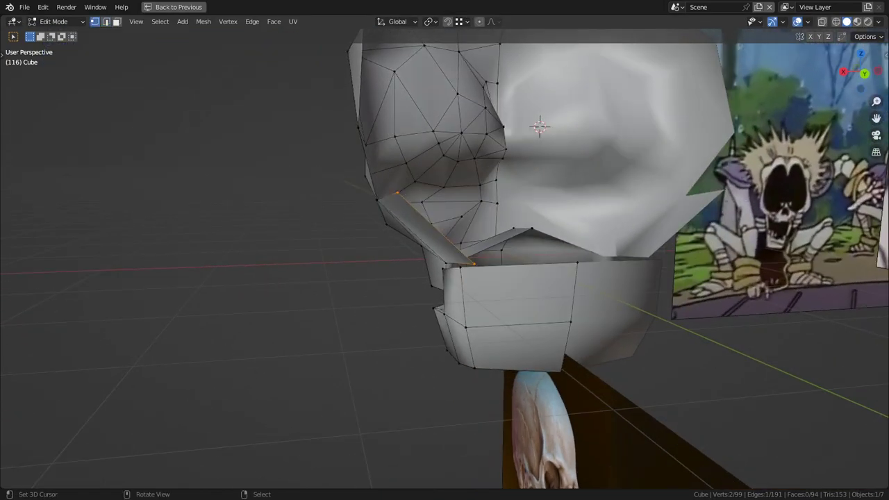
right_click(446, 267)
middle_click_drag(446, 268, 501, 304)
key("g")
left_click(410, 290)
- Fill a second face above the extruded cheek face up to the temple and move its free rear vertex inward
right_click(441, 229)
key("f")
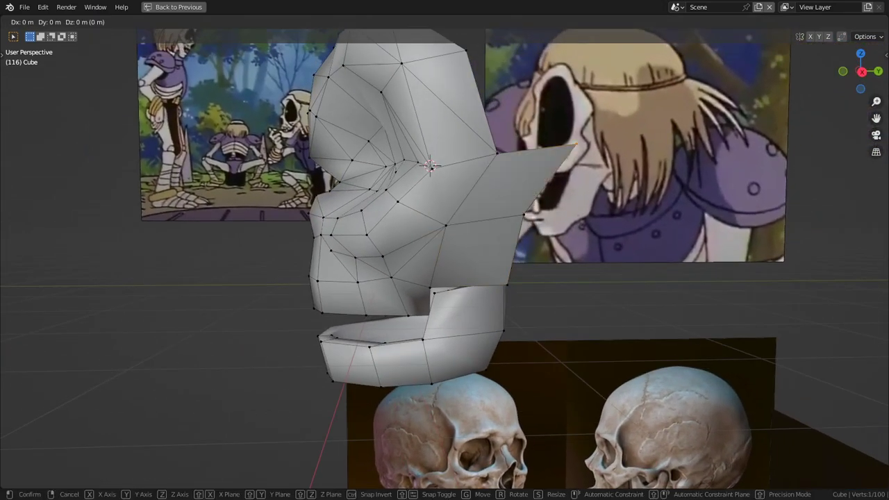
left_click(440, 230)
middle_click_drag(440, 230, 411, 258)
middle_click_drag(486, 270, 514, 208)
key("g")
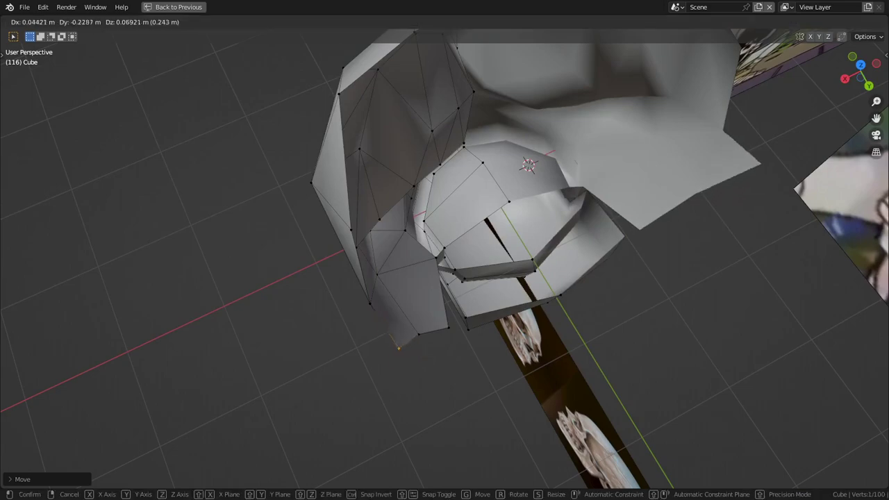
left_click(405, 335)
middle_click_drag(406, 329, 475, 248)
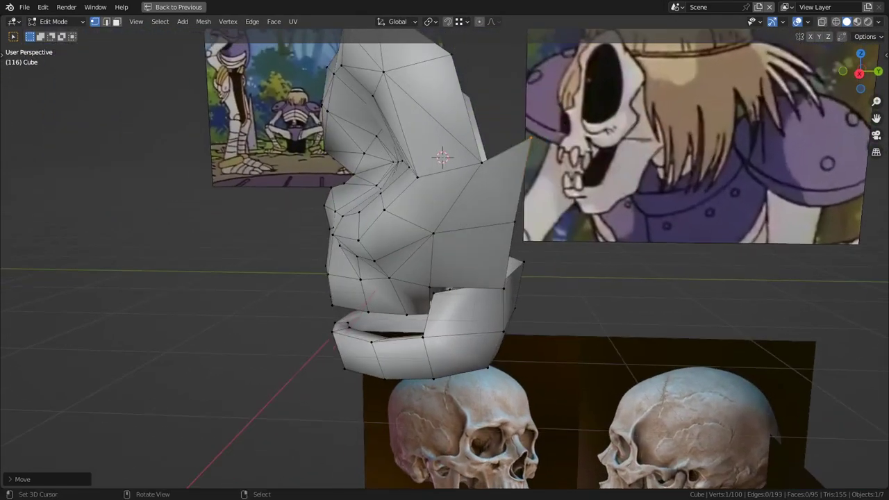
- Adjust the temple vertex and lower the new face's upper rear vertex to align with it
right_click(482, 162)
key("g")
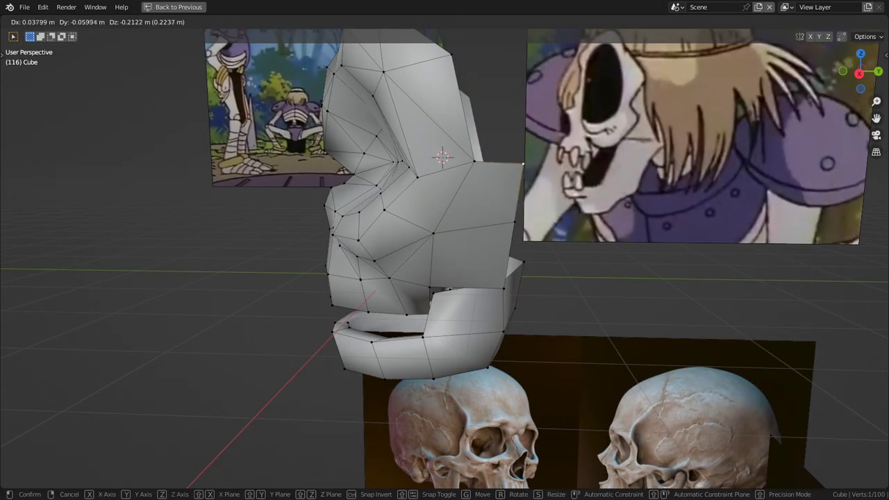
left_click(522, 164)
middle_click_drag(522, 164, 406, 182)
key("g")
left_click(356, 201)
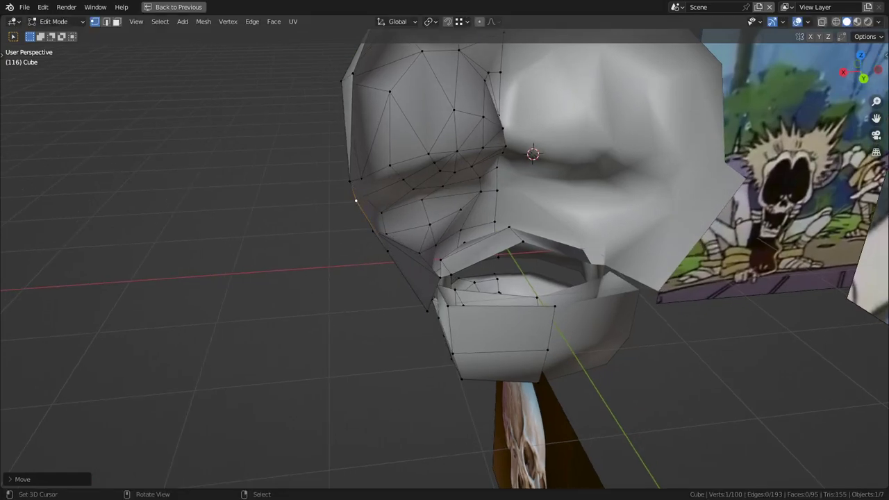
- Move the middle and lower rear vertices of the new cheek faces to smooth their outline
scroll(355, 201, "down", 3)
scroll(355, 200, "up", 3)
right_click(387, 251)
key("g")
left_click(379, 255)
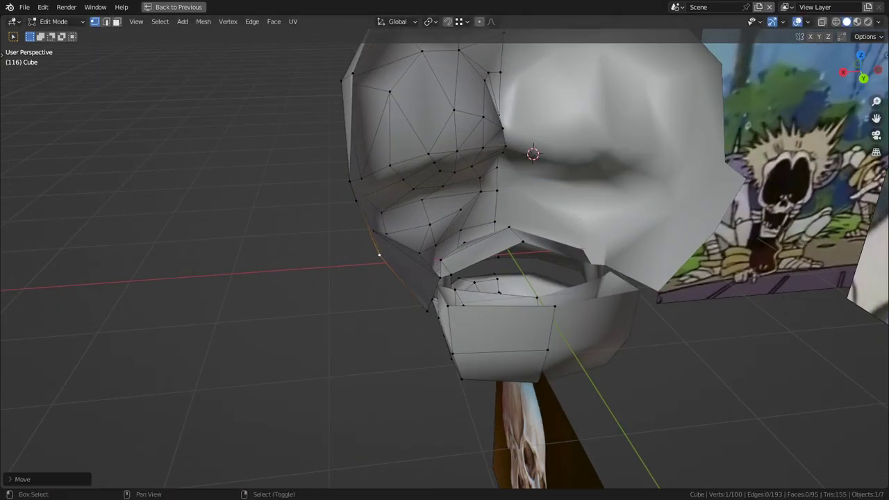
middle_click_drag(380, 255, 413, 249)
right_click(470, 299)
key("g")
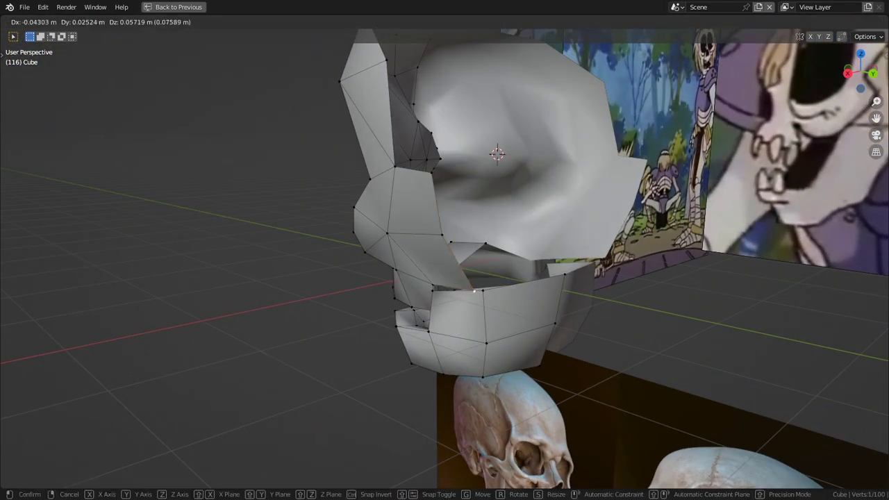
left_click(472, 291)
- Hide everything except the skull and show its mesh in the right orthographic view in Edit Mode
middle_click_drag(473, 291, 667, 221)
scroll(556, 292, "up", 2)
scroll(688, 254, "down", 3)
key("Tab")
scroll(687, 254, "down", 3)
key("shift+h")
key("Tab")
key("KP_3")
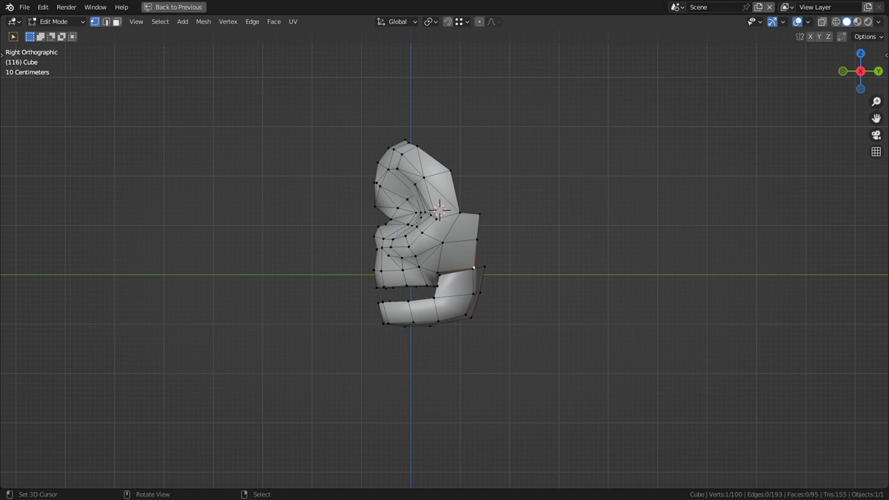
scroll(499, 298, "up", 4)
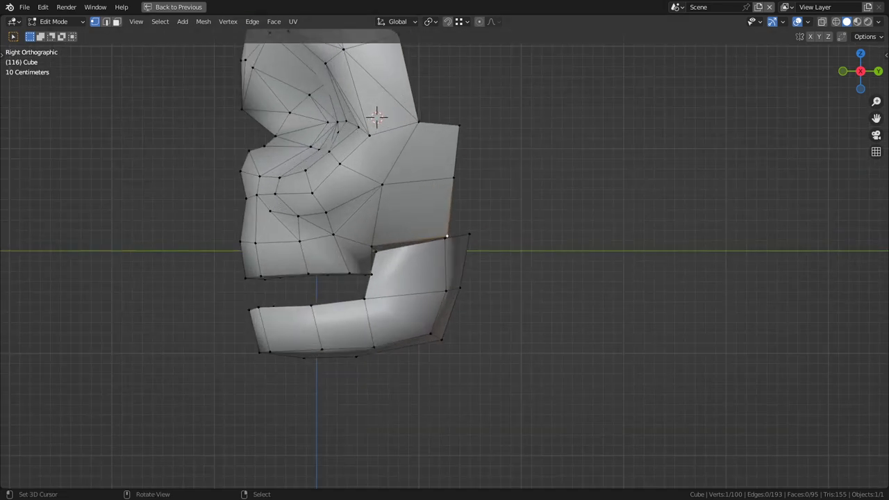
middle_click_drag(500, 298, 524, 446, "shift")
- Raise the forehead's top centre vertex and extend the crown's rear edges backward with a face joining the temple
key("g")
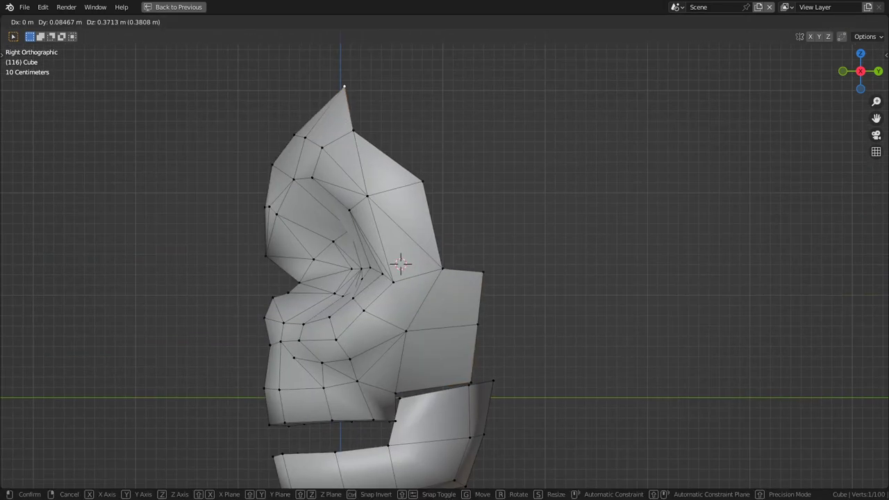
key("Return")
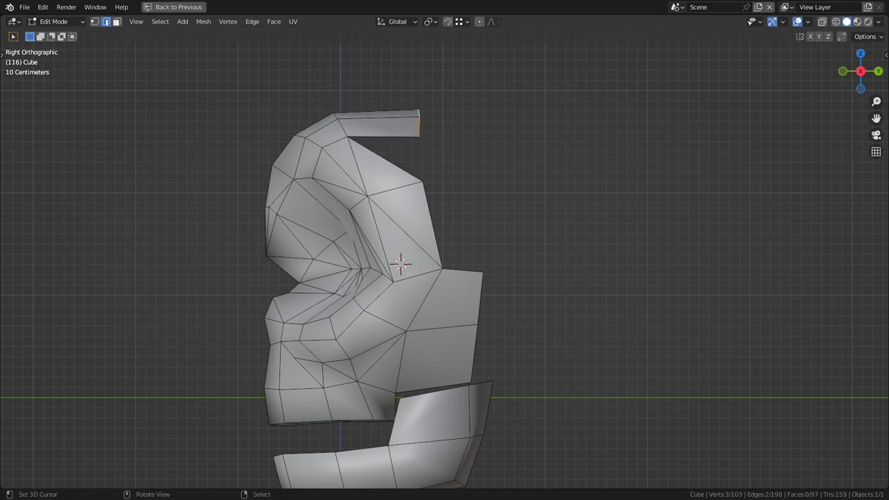
key("g")
key("Return")
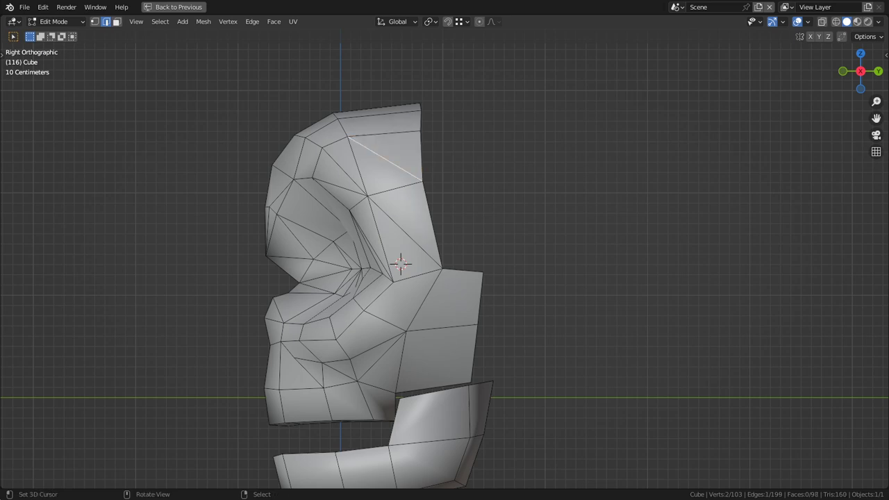
- Dissolve the diagonal edge between the new crown side face and the temple
middle_click_drag(375, 257, 432, 281)
key("j")
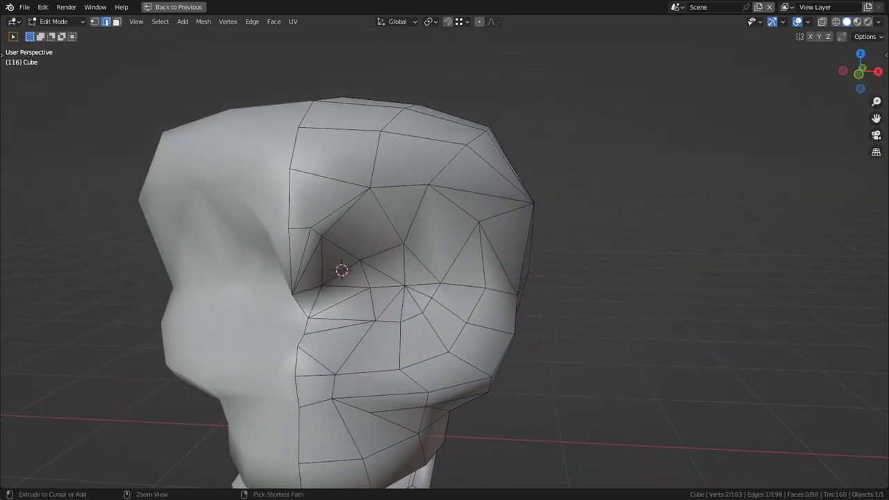
middle_click_drag(501, 132, 452, 167)
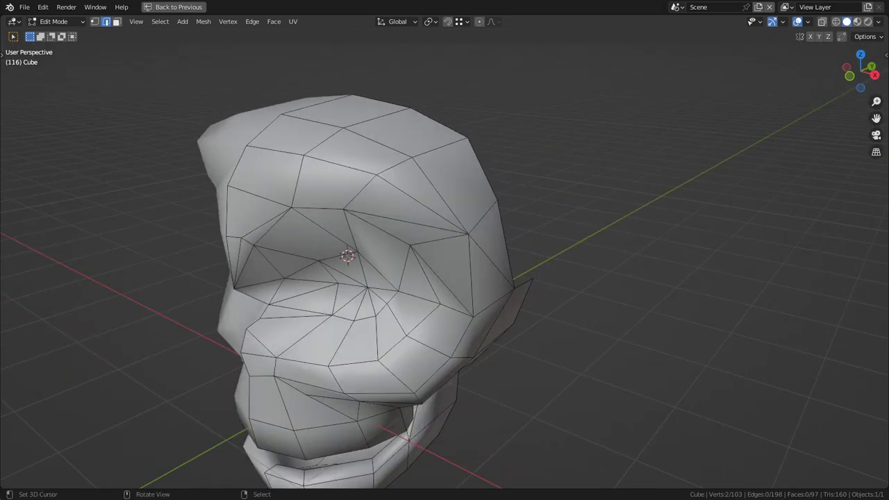
- Move the crown's outer rear vertex inward and upward in front view with smooth proportional editing
key("1")
right_click(468, 137)
key("KP_1")
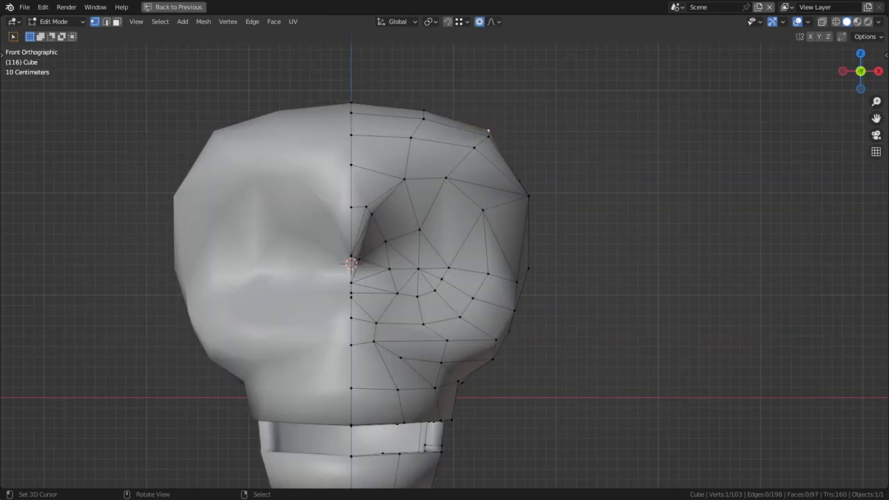
key("g")
scroll(480, 118, "down", 5)
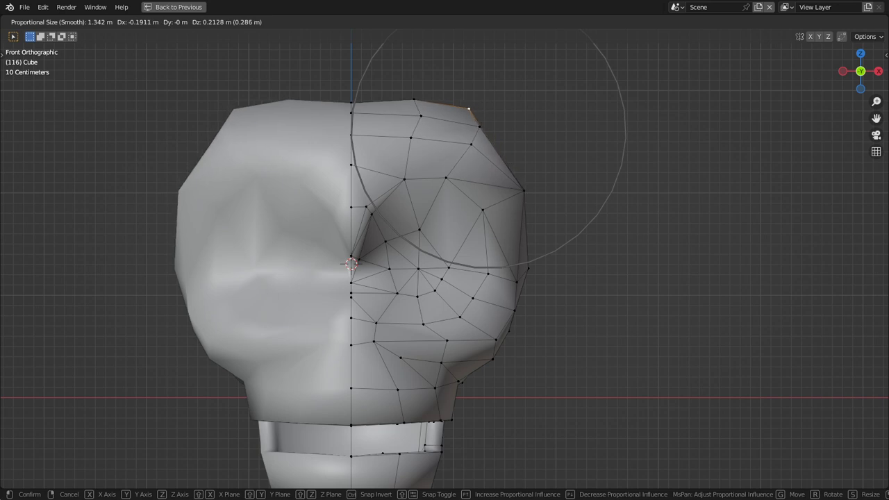
left_click(468, 109)
- Raise the crown's middle and centre rear vertices with proportional editing to round the top
right_click(414, 99)
key("g")
left_click(405, 97)
right_click(351, 101)
key("g")
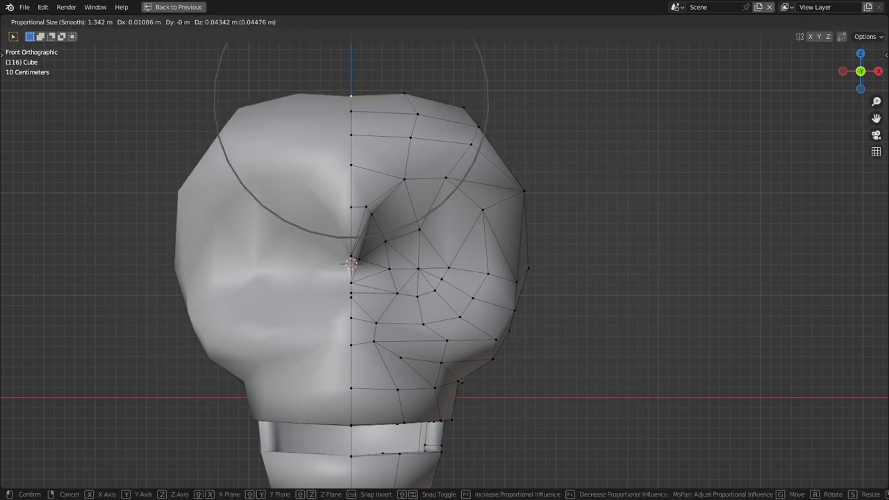
key("Return")
scroll(445, 264, "down", 3)
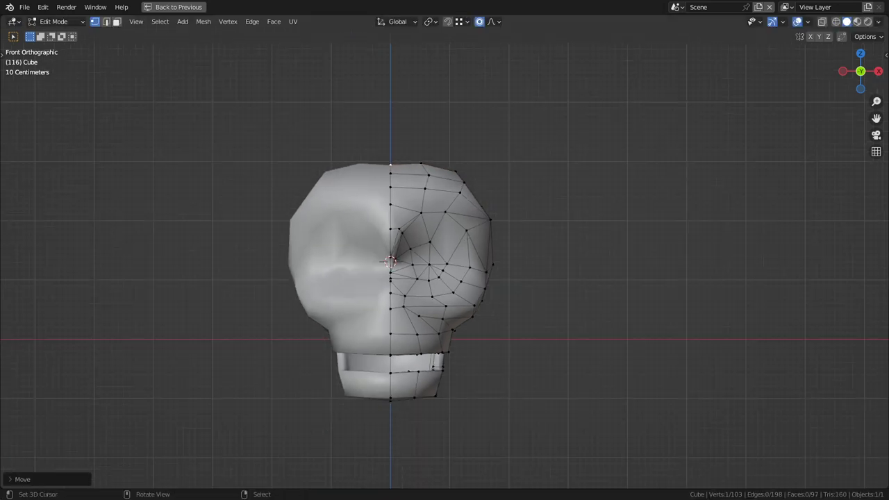
- Switch to Material Preview shading and move the upper temple's rear vertex outward in front view without proportional editing
left_click(857, 21)
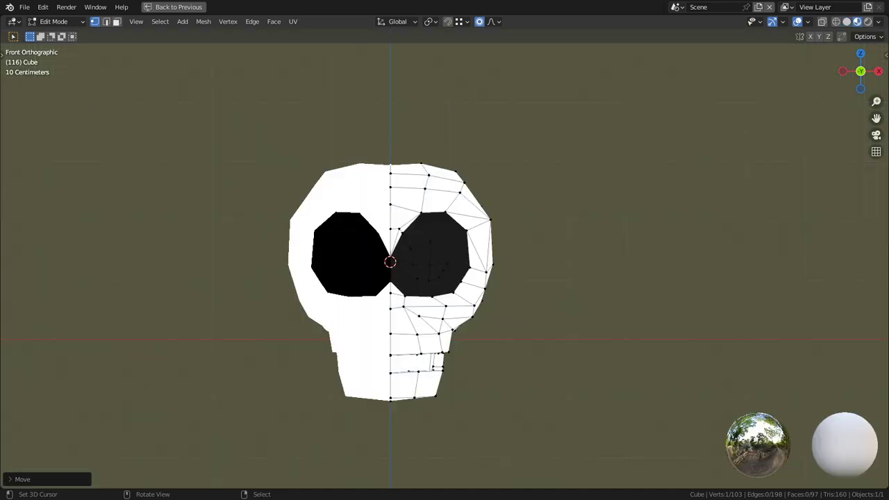
scroll(444, 264, "up", 2)
middle_click_drag(472, 264, 418, 265)
middle_click_drag(469, 181, 466, 182)
right_click(466, 181)
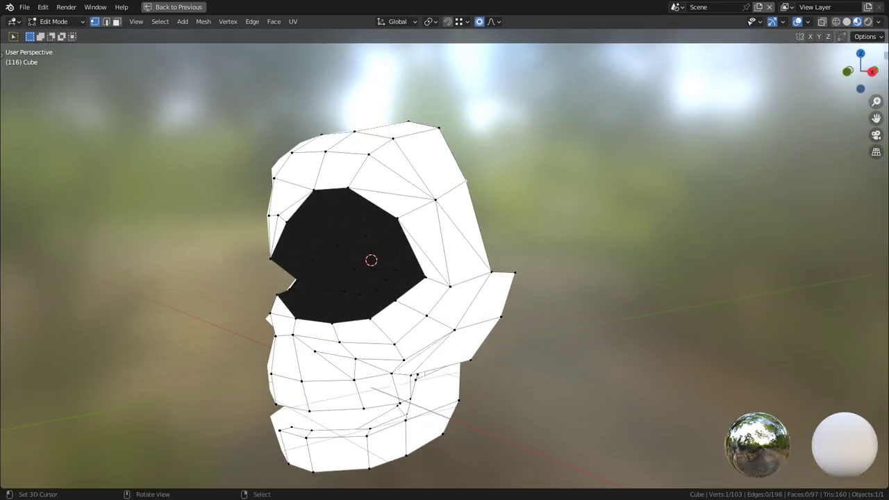
key("KP_3")
key("KP_1")
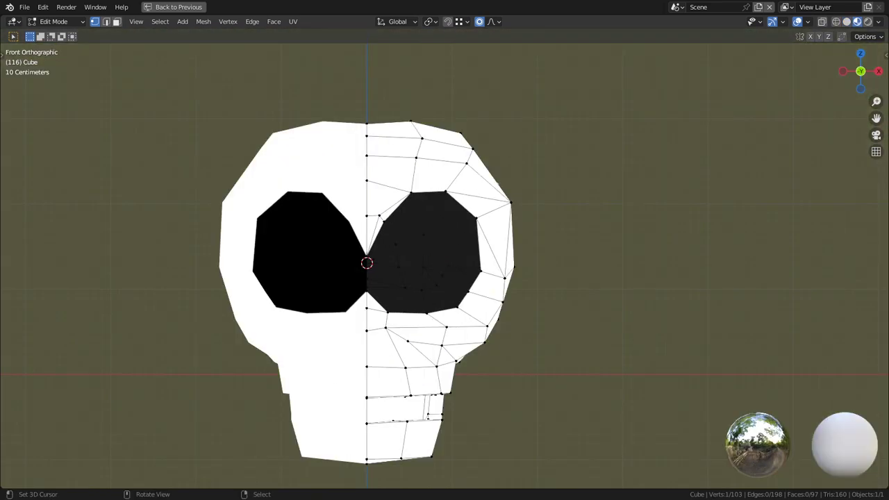
key("g")
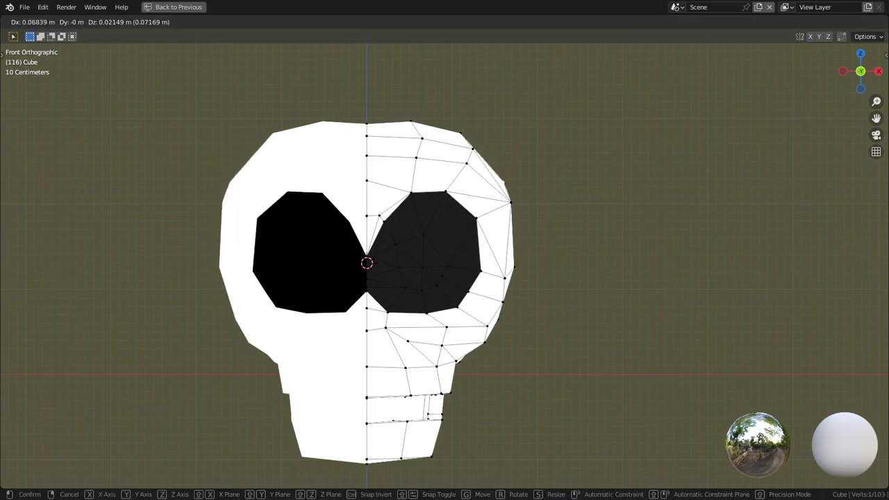
key("Return")
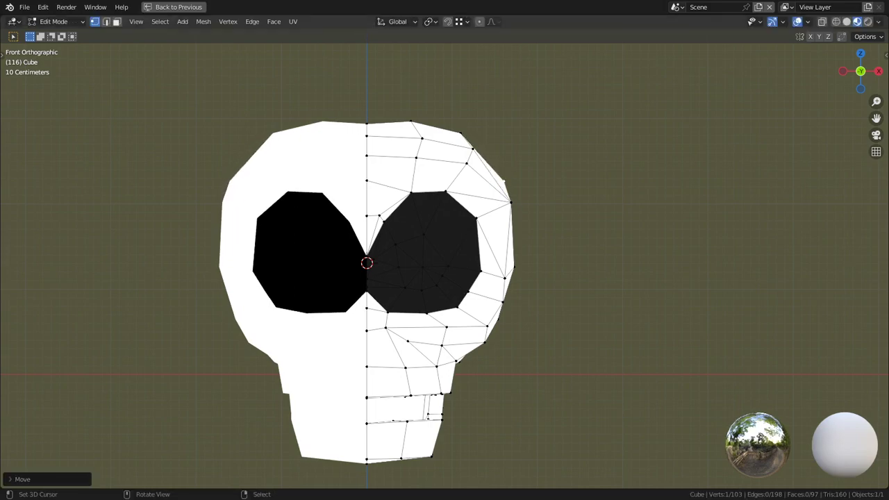
- Raise the crown's rear centre vertex so the skull's top outline curves upward
right_click(480, 270)
middle_click_drag(480, 271, 365, 252)
middle_click_drag(445, 264, 388, 236)
key("g")
left_click(427, 124)
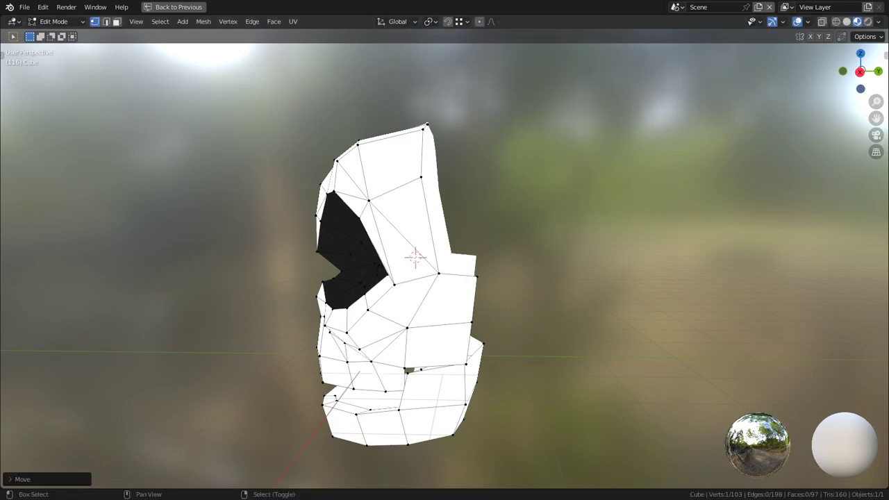
middle_click_drag(427, 124, 472, 140)
key("g")
left_click(398, 106)
middle_click_drag(398, 105, 496, 111)
key("KP_3")
key("KP_1")
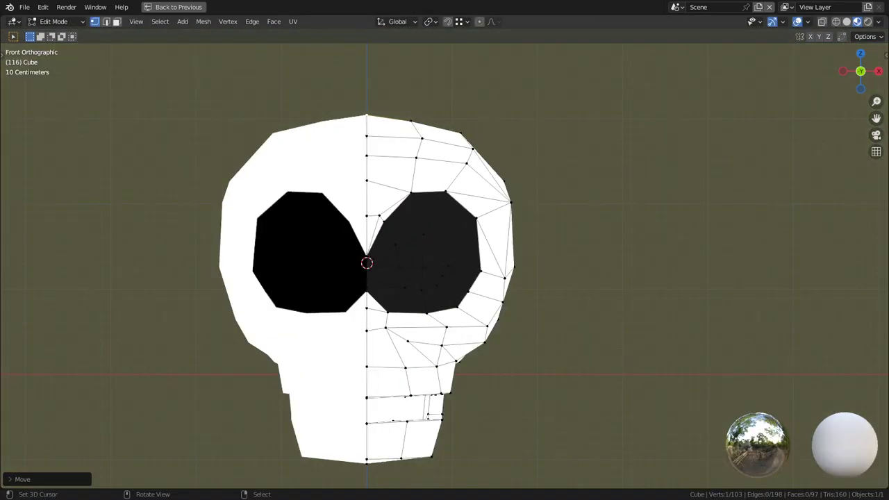
- Compare the skull with the cartoon and photo references in Object Mode, and return to Edit Mode with solid shading
key("Tab")
scroll(444, 278, "down", 2)
middle_click_drag(445, 278, 414, 194, "shift")
middle_click_drag(583, 347, 313, 218, "shift")
scroll(313, 217, "up", 1)
scroll(444, 258, "up", 2)
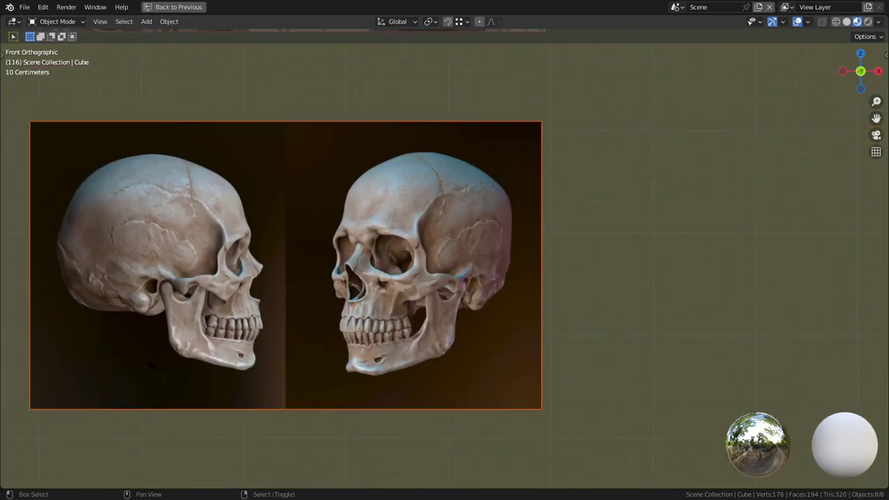
middle_click_drag(361, 153, 494, 303, "shift")
middle_click_drag(444, 173, 472, 382, "shift")
scroll(472, 312, "up", 2)
middle_click_drag(472, 278, 424, 299)
scroll(424, 299, "down", 2)
scroll(445, 259, "down", 2)
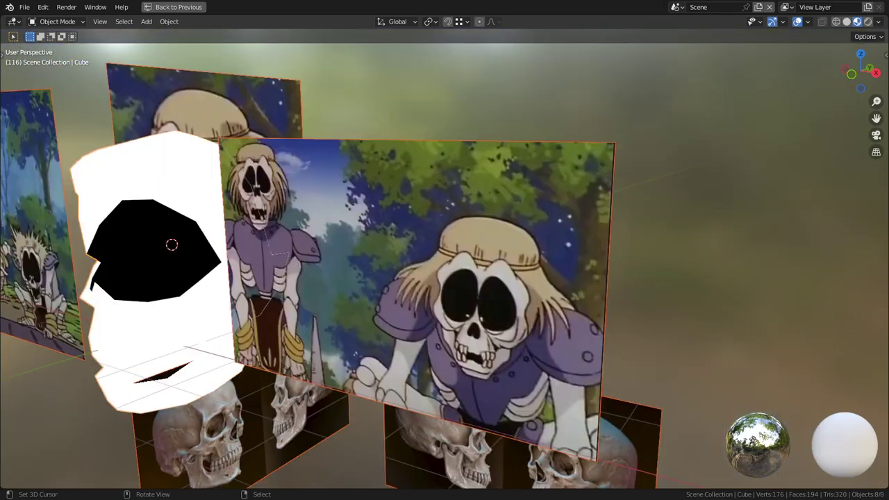
middle_click(219, 254, "alt")
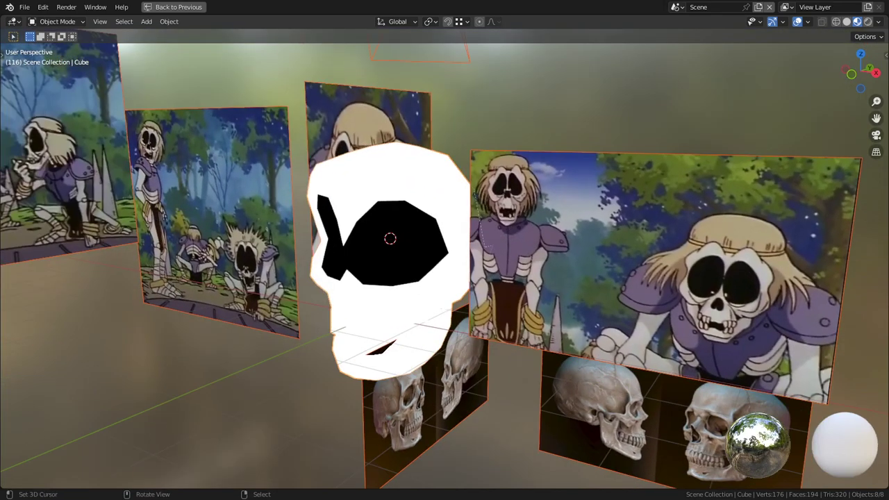
key("Tab")
key("z")
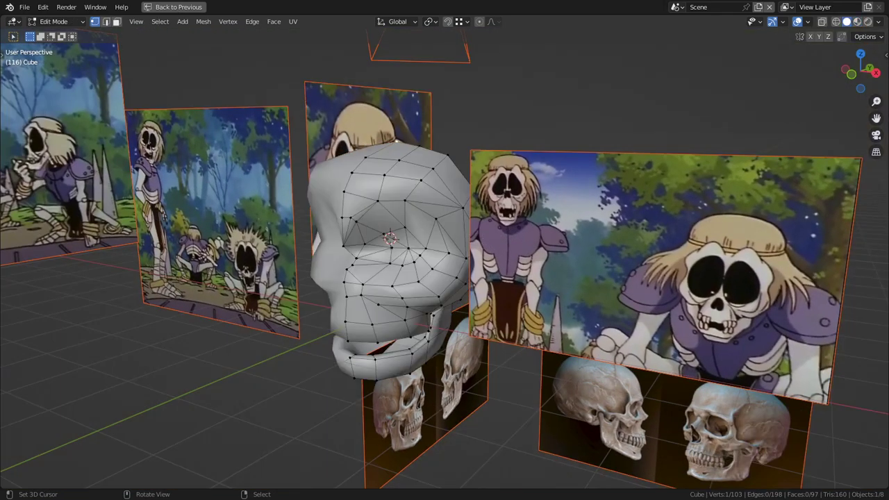
- Isolate the skull in local view and move the cheek's protruding upper rear vertex forward and inward toward the temple edge
mouse_move(444, 259)
middle_mouse_down()
mouse_move(347, 250)
mouse_move(416, 250)
mouse_move(403, 250)
middle_mouse_up()
key("KP_Divide")
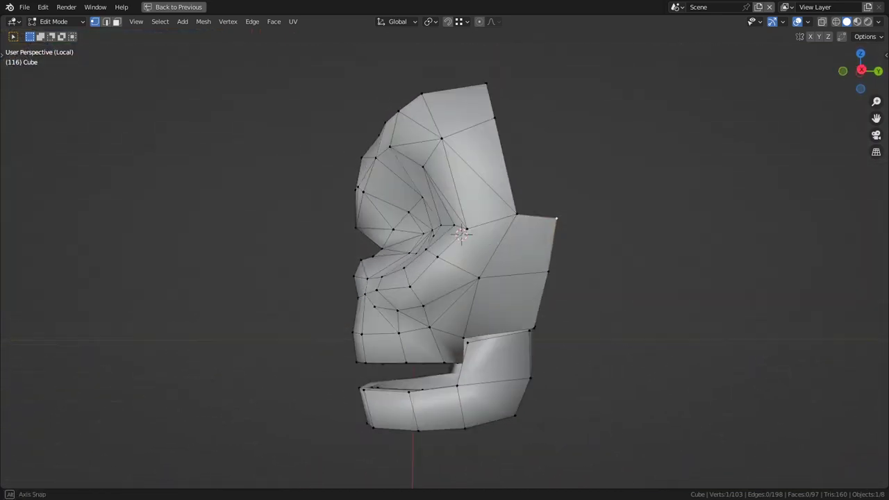
key("g")
left_click(514, 261)
middle_click_drag(515, 261, 433, 281)
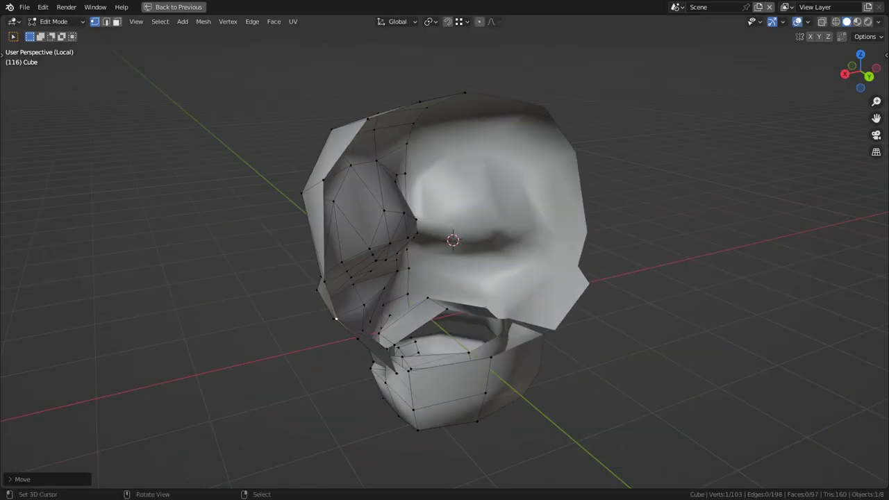
key("g")
left_click(351, 317)
- Connect two vertices across the face behind the cheek with a new edge and reposition the vertex beside it
middle_click_drag(351, 318, 330, 309)
right_click(447, 289, "shift")
key("j")
right_click(354, 325)
key("g")
left_click(348, 327)
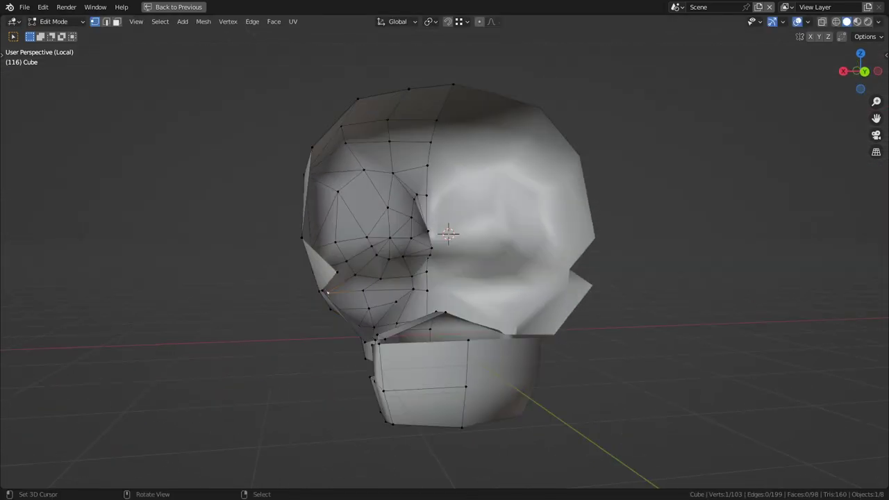
key("g")
left_click(327, 293)
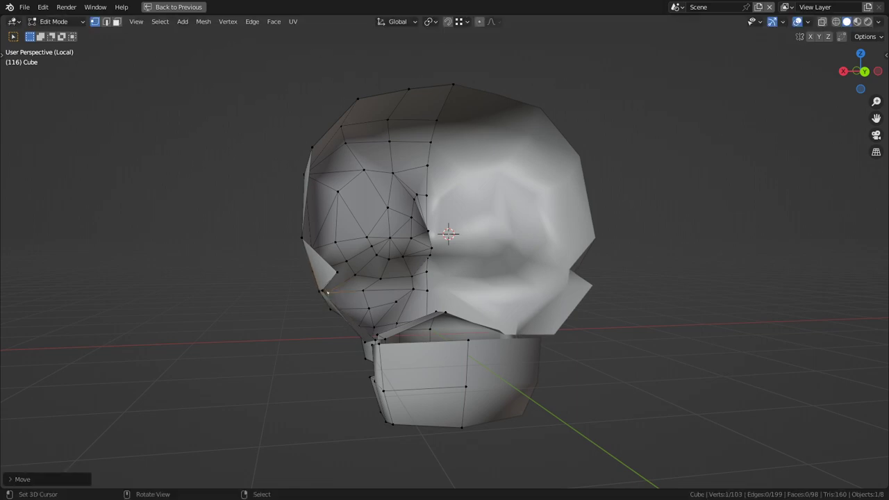
- Select the middle vertex on the cheekbone's rear edge and move it into line with its neighbours from behind
right_click(325, 292)
scroll(325, 292, "up", 2)
middle_click(265, 307, "alt")
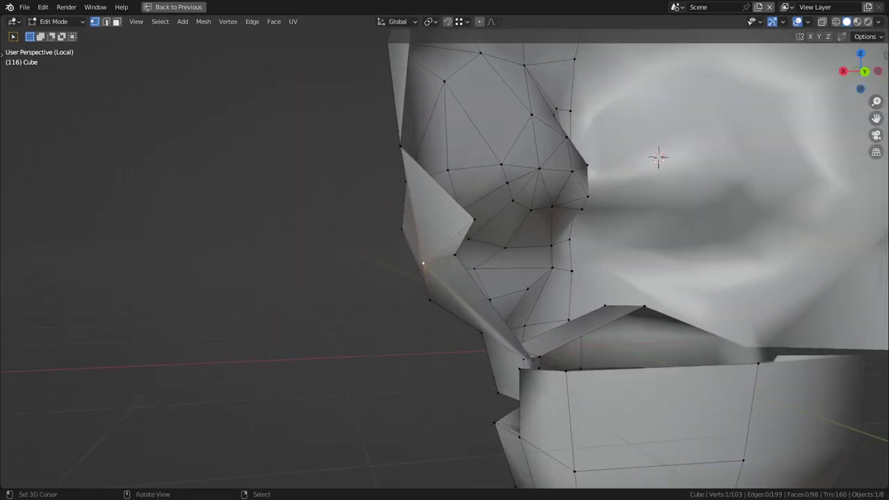
middle_click_drag(265, 307, 388, 307)
right_click(487, 253)
middle_click_drag(487, 254, 375, 302)
key("g")
left_click(445, 286)
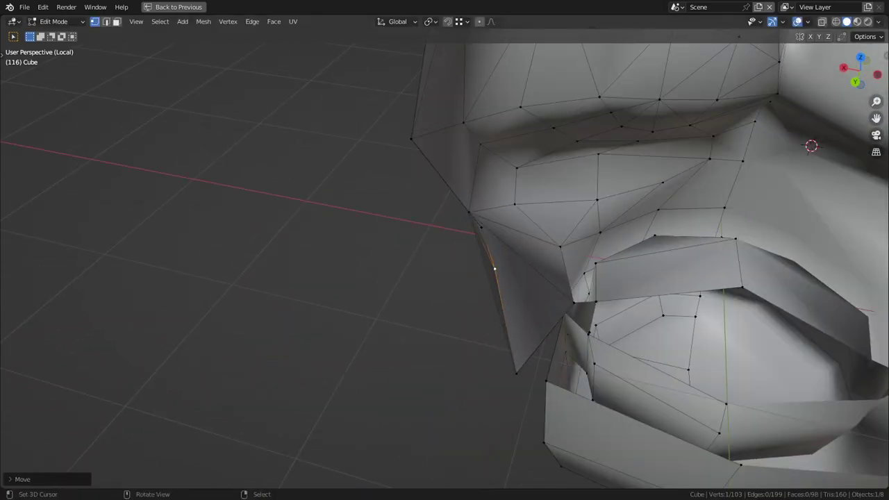
middle_click_drag(445, 286, 524, 239)
key("g")
left_click(479, 259)
- Adjust the cheekbone's rear vertex from the side so the rear edge runs smoothly from temple to jaw
middle_click_drag(479, 259, 581, 247)
scroll(580, 248, "down", 3)
left_click_drag(580, 247, 560, 244)
middle_click_drag(560, 245, 440, 245)
scroll(462, 237, "up", 3)
key("g")
left_click(457, 227)
scroll(435, 236, "down", 3)
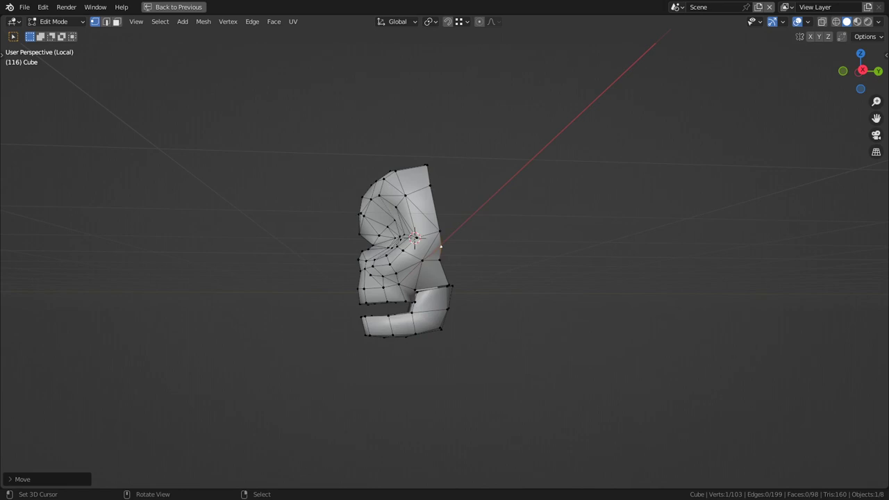
- Nudge the temple's rear vertex, and in right view pull the crown's rear centre vertex forward with proportional editing
right_click(430, 185)
key("g")
left_click(430, 185)
right_click(427, 165)
key("KP_3")
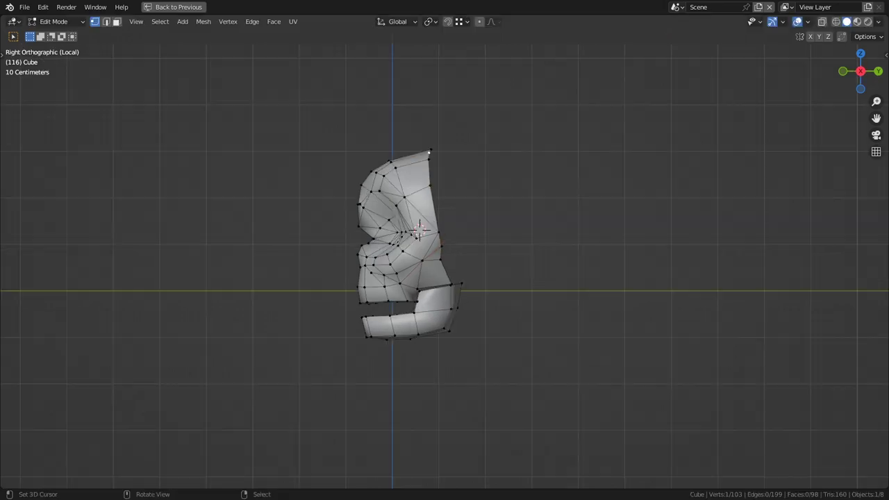
scroll(445, 257, "up", 2)
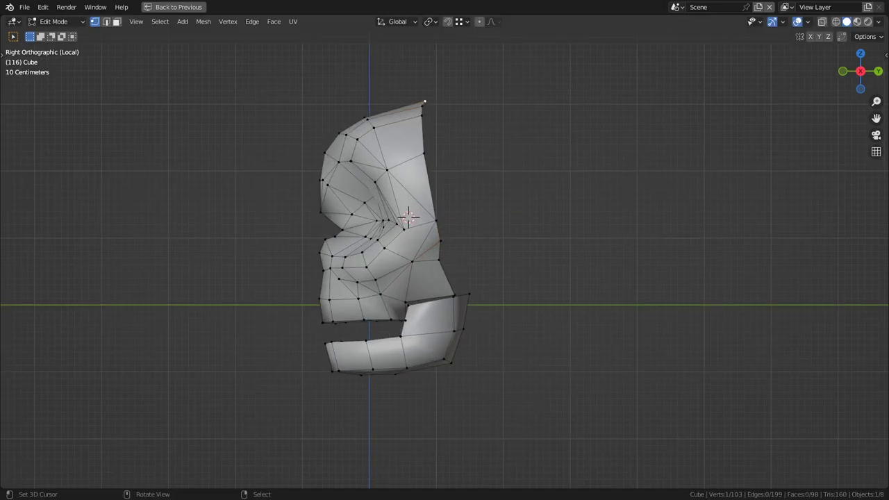
key("g")
scroll(400, 93, "down", 2)
left_click(405, 111)
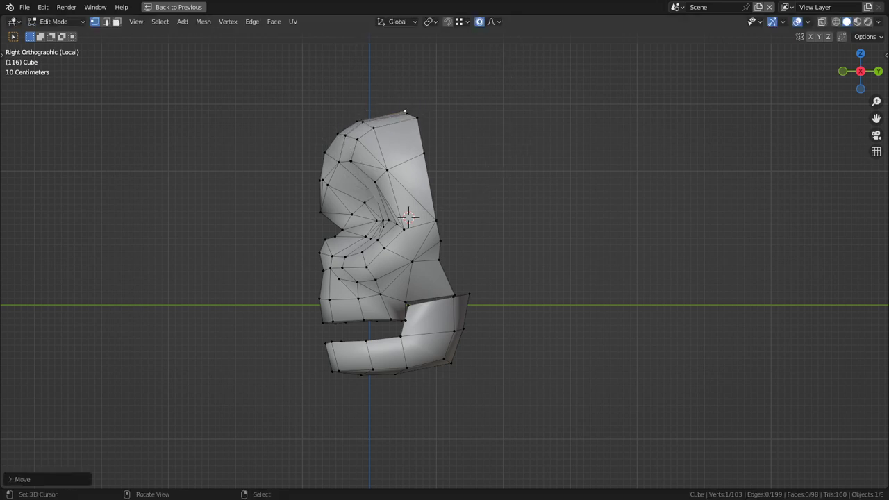
key("g")
left_click(388, 102)
- Move the crown's outer rear vertex and the upper temple's rear vertex forward with proportional editing
right_click(414, 116)
key("g")
scroll(408, 119, "up", 7)
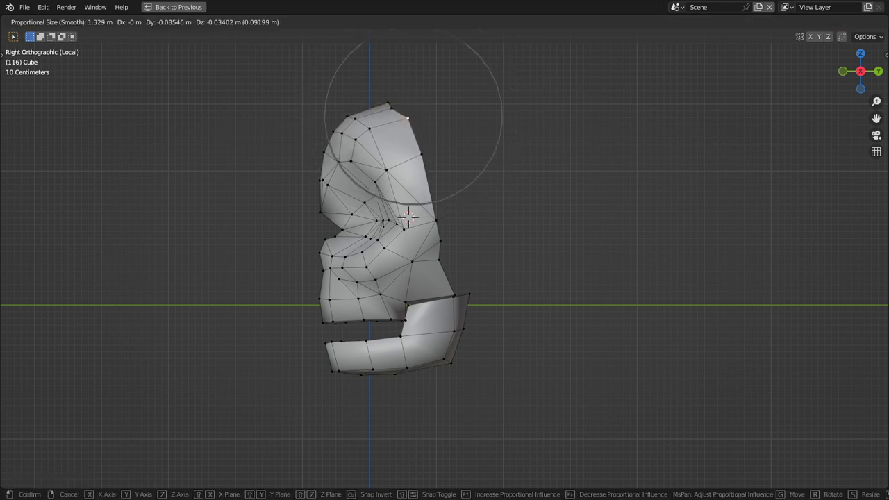
key("Return")
key("g")
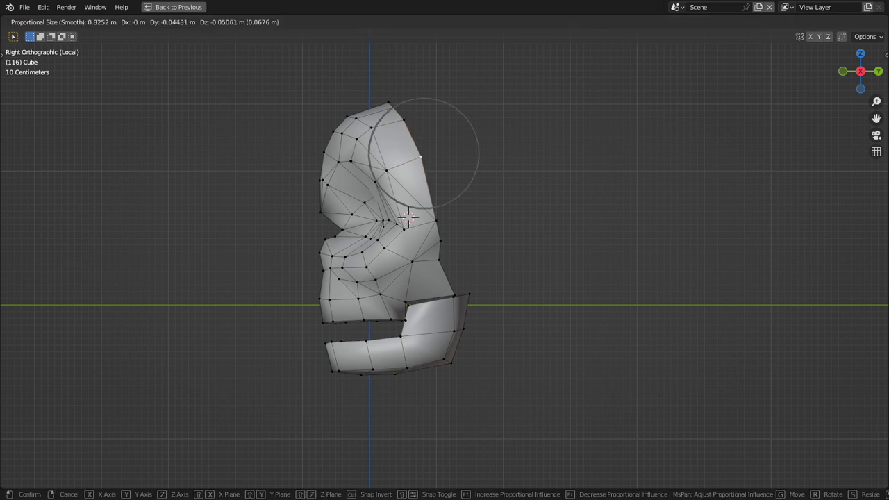
key("Return")
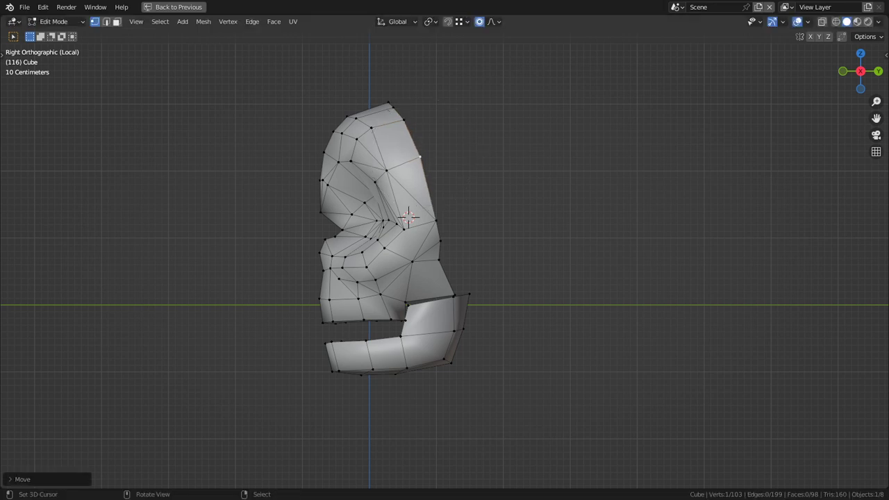
- Raise the crown's rear centre vertex and shift it slightly forward in right view with proportional editing
middle_click_drag(421, 160, 494, 179)
right_click(317, 97)
key("KP_3")
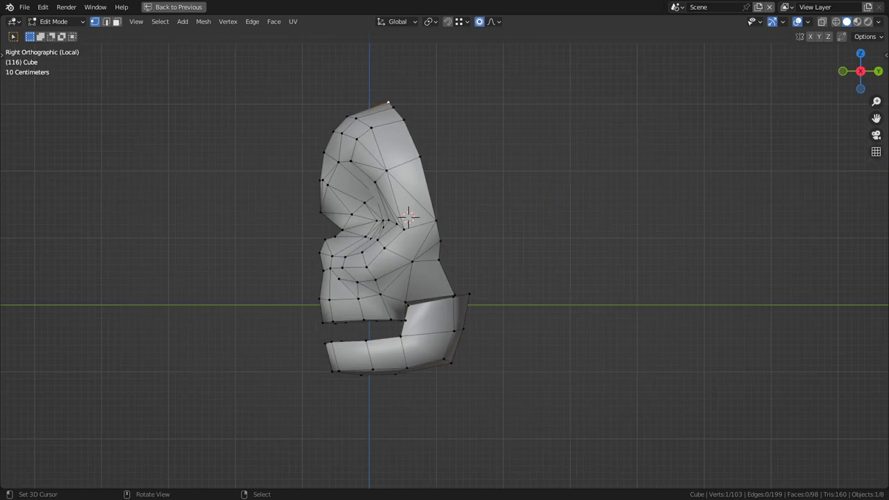
key("g")
scroll(377, 87, "down", 1)
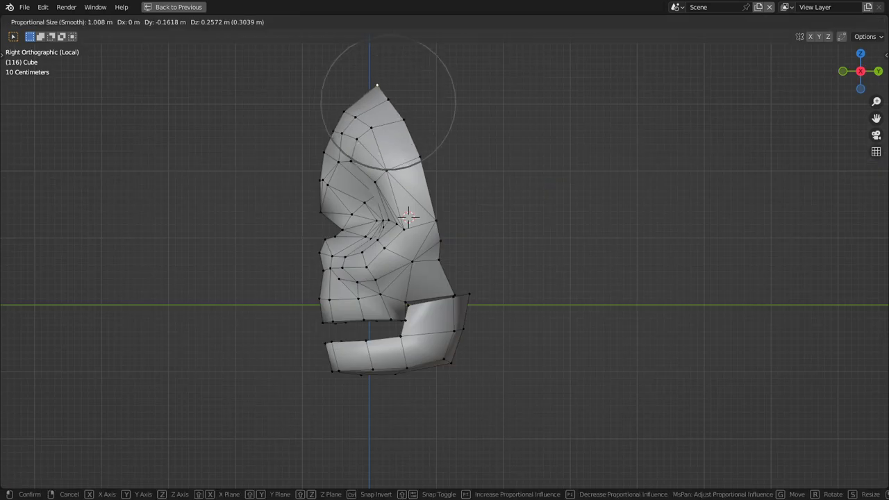
left_click(377, 86)
- Raise the crown's outer and middle rear vertices in right view to follow the raised centre
right_click(404, 119)
key("g")
left_click(402, 113)
right_click(388, 98)
key("g")
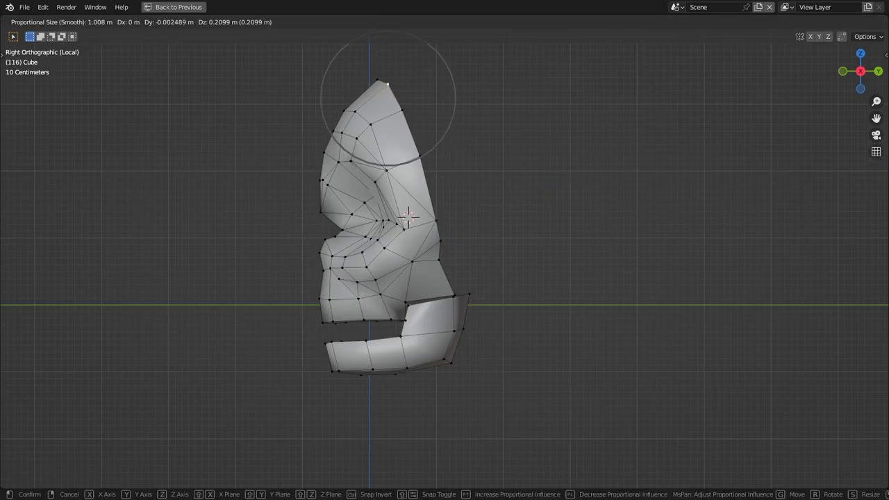
key("Return")
- Clear the selection and move the crown's outer rear corner vertex outward to broaden the top of the skull
middle_click_drag(444, 250, 379, 252)
key("alt+a")
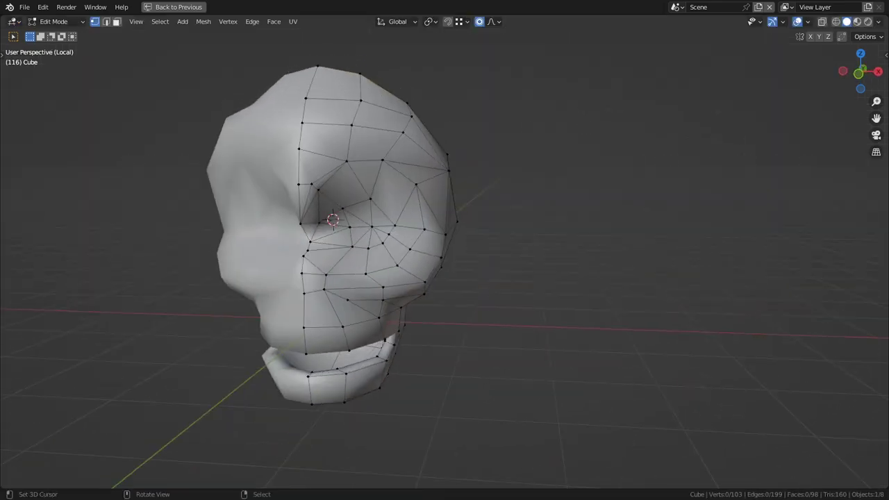
key("g")
key("Return")
middle_click_drag(444, 250, 239, 255)
key("g")
key("Return")
scroll(431, 249, "down", 1)
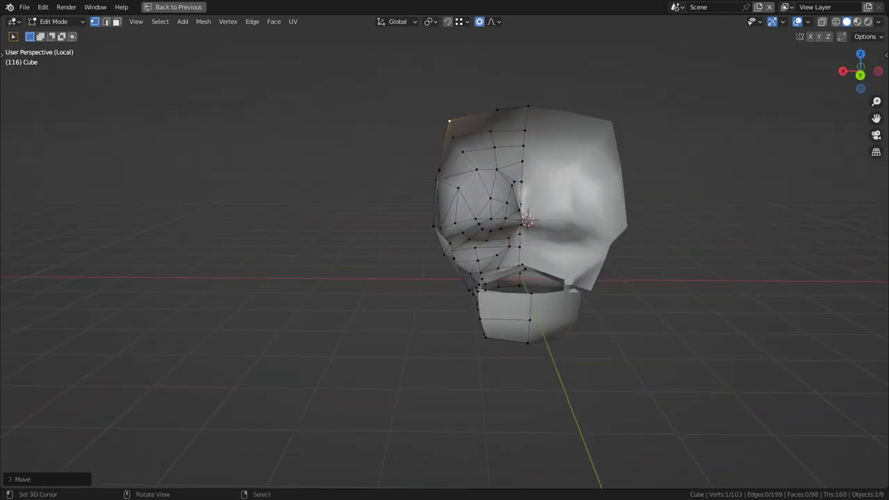
- Move the upper temple's rear vertex outward from the back view to round the side of the skull
middle_click_drag(444, 250, 379, 250)
right_click(460, 172)
middle_click_drag(460, 171, 517, 172)
key("g")
left_click(445, 172)
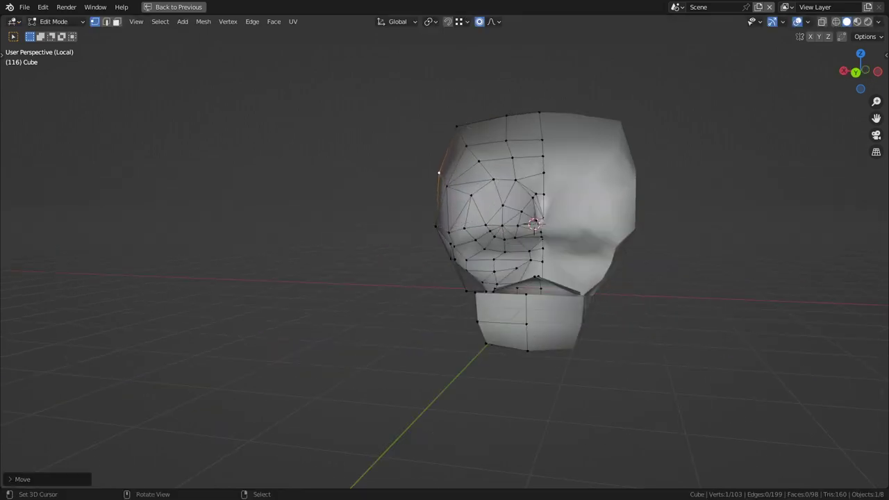
middle_click_drag(444, 172, 562, 170)
mouse_move(417, 250)
middle_mouse_down()
mouse_move(486, 247)
mouse_move(417, 250)
mouse_move(472, 236)
mouse_move(417, 250)
middle_mouse_up()
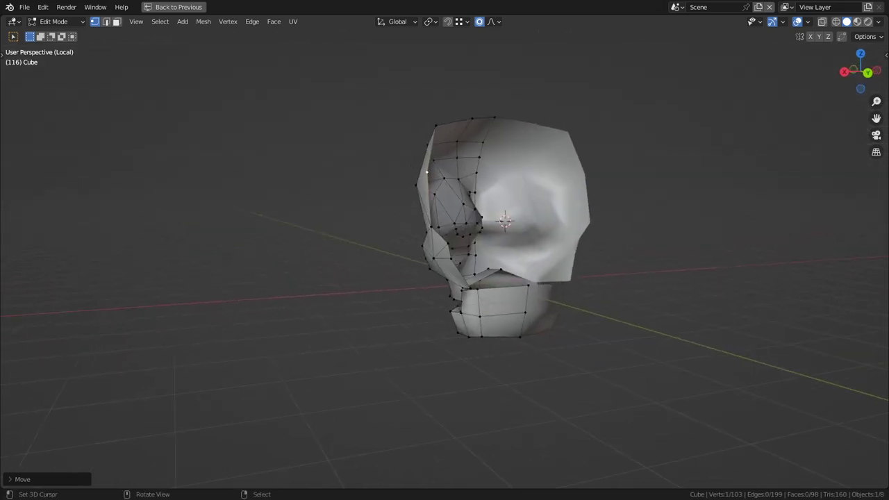
- Select the skull's open rear edge loop in edge mode and extrude it backward about 0.67 m in right view
key("2")
left_click(486, 159, "alt")
middle_click_drag(486, 160, 444, 161)
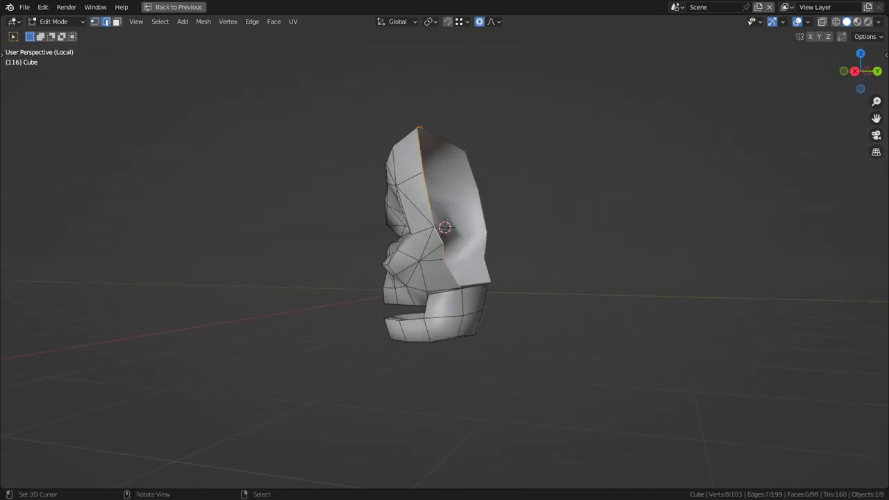
key("KP_3")
key("e")
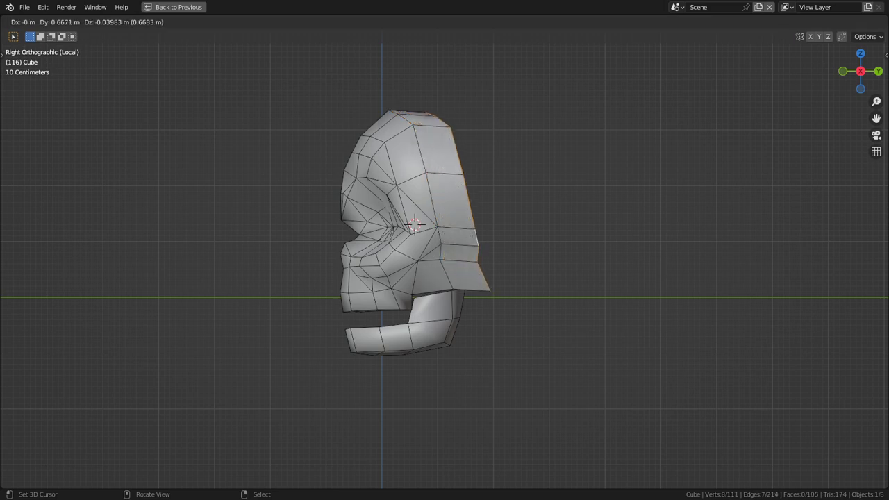
key("Return")
- Rotate the extruded rear edge loop until it stands nearly vertical, and reposition it behind the skull
key("r")
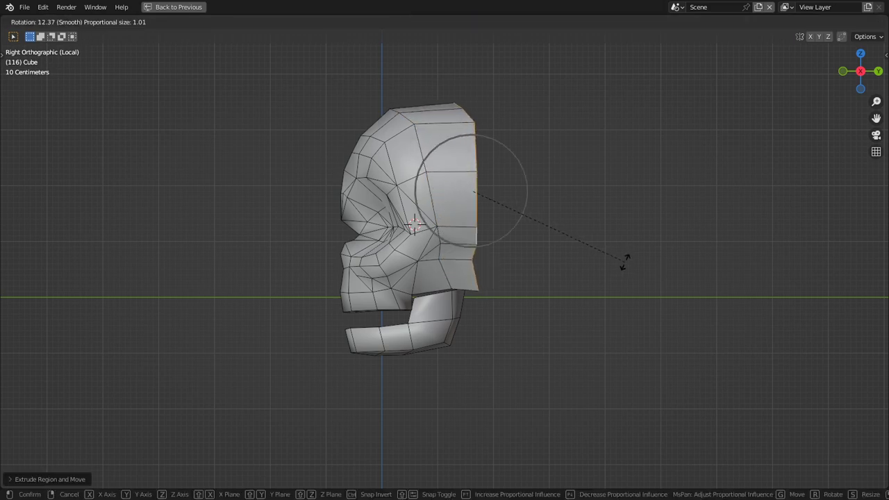
left_click(627, 254)
key("g")
left_click(627, 252)
middle_click_drag(626, 252, 606, 252)
scroll(521, 259, "up", 2)
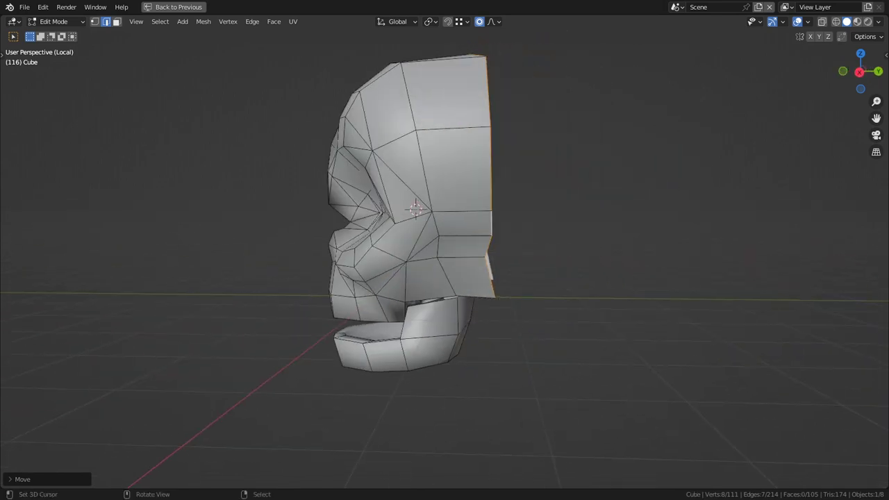
- Try to slide the new rear vertex below the temple up onto the vertex above it, and undo the slide
key("1")
right_click(491, 238)
key("g")
key("g")
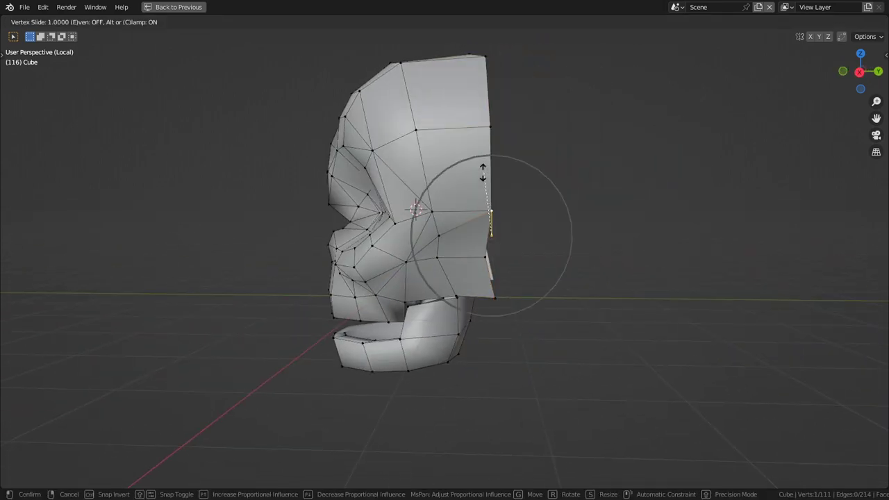
left_click(482, 172)
middle_click_drag(482, 173, 455, 179)
mouse_move(611, 252)
middle_mouse_down()
mouse_move(583, 250)
mouse_move(624, 251)
mouse_move(611, 251)
middle_mouse_up()
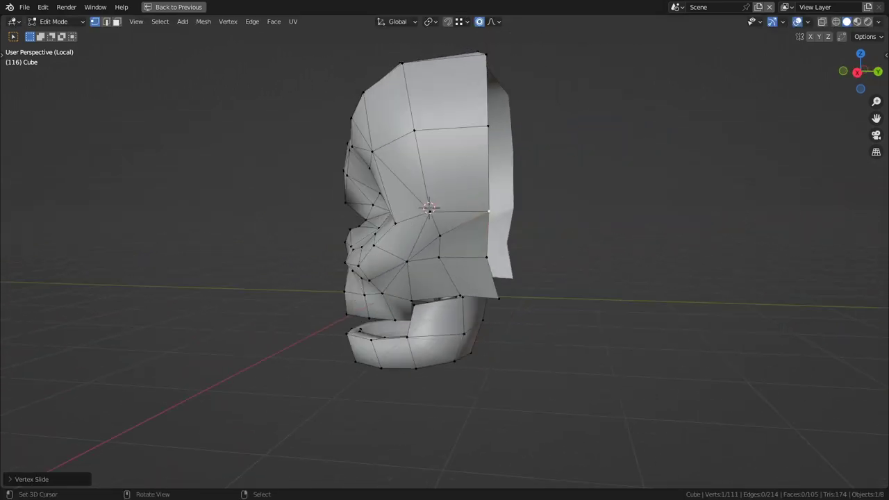
key("ctrl+z")
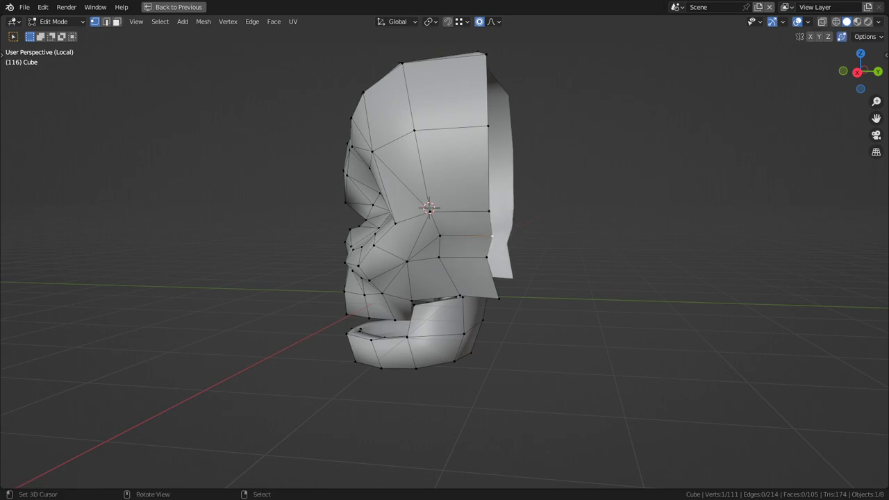
- With Auto Merge enabled, slide the rear vertex below the temple onto the vertex above it to merge them
key("g")
key("g")
key("Return")
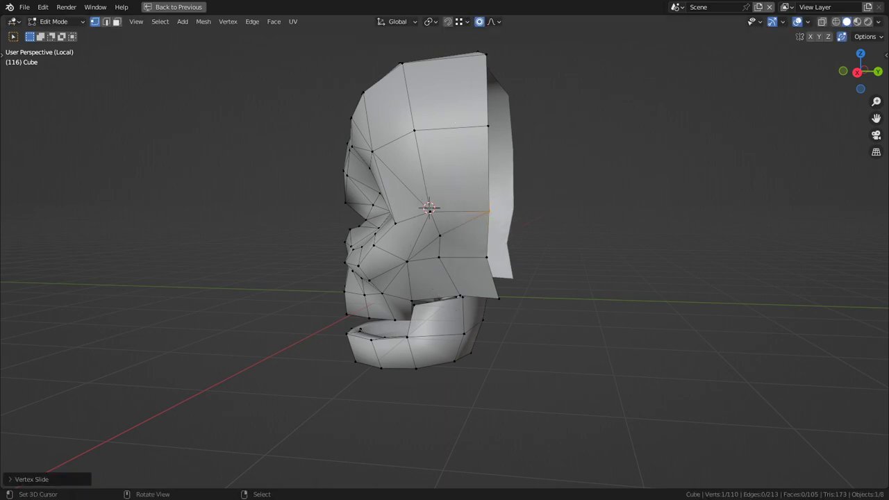
middle_click_drag(486, 243, 549, 252)
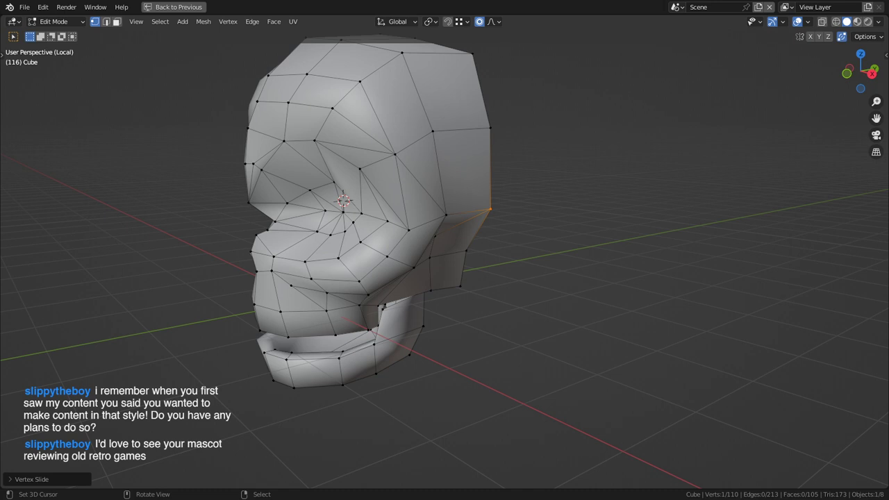
- Raise the new rear centre vertex of the crown in right view using proportional editing with an enlarged influence radius
key("KP_3")
key("KP_Decimal")
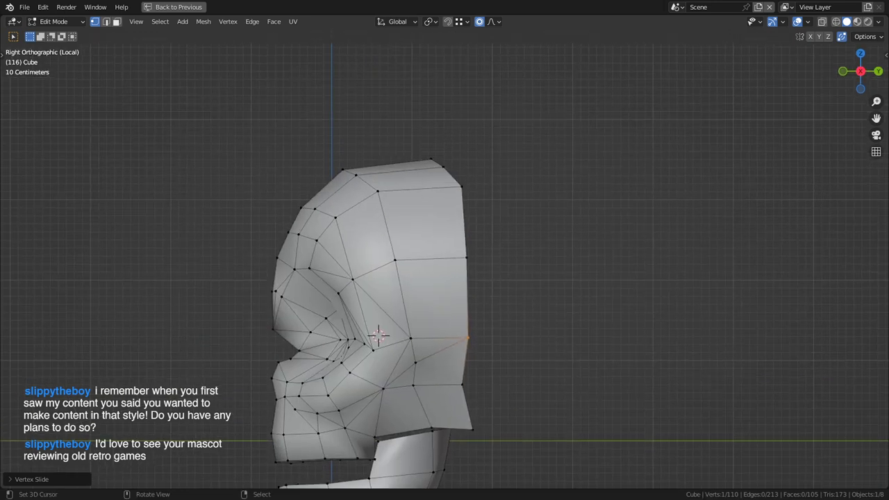
right_click(431, 159)
key("g")
scroll(431, 150, "down", 6)
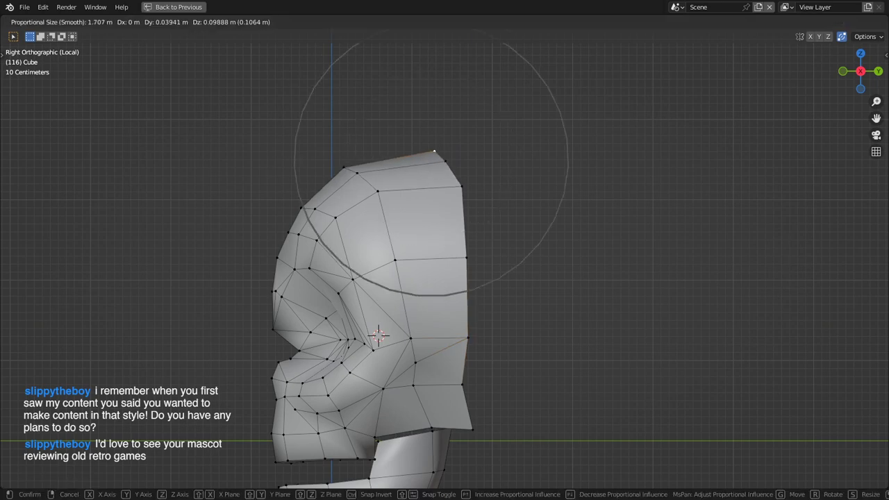
key("Return")
key("o")
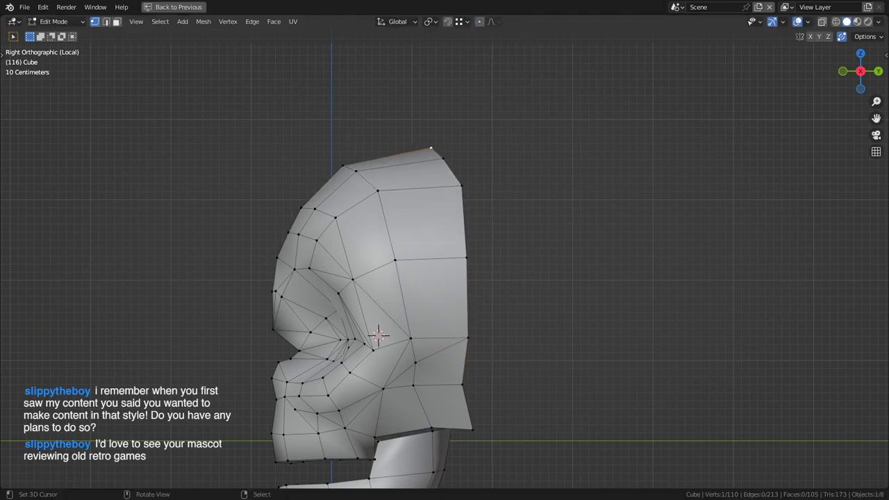
key("g")
key("Escape")
- Shift the crown's centre vertex at the front of the extruded strip slightly backward with proportional editing
right_click(342, 165)
key("g")
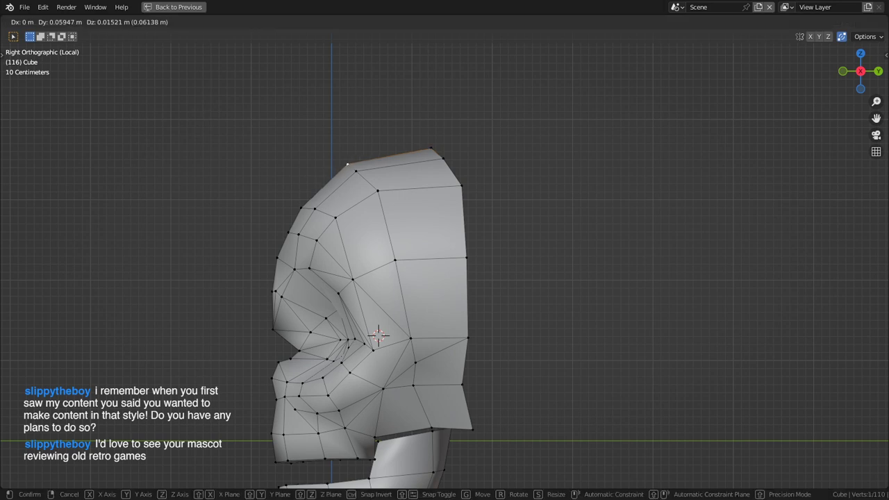
key("Escape")
key("g")
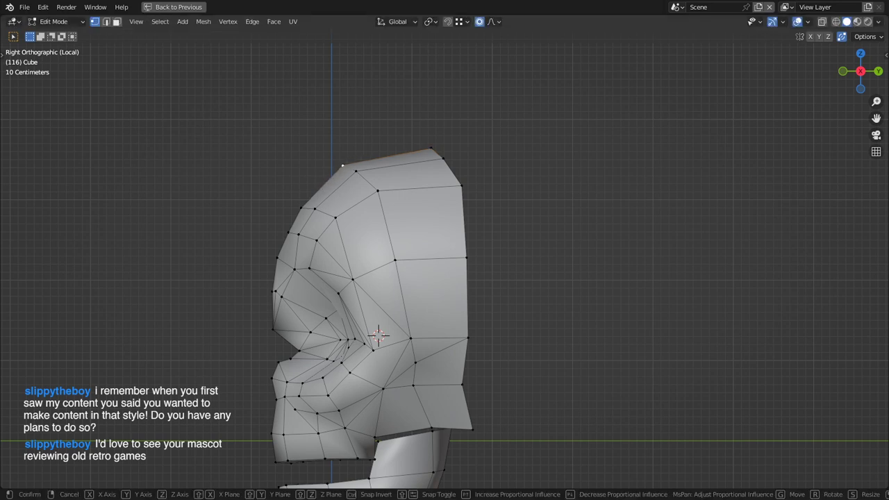
key("o")
key("Return")
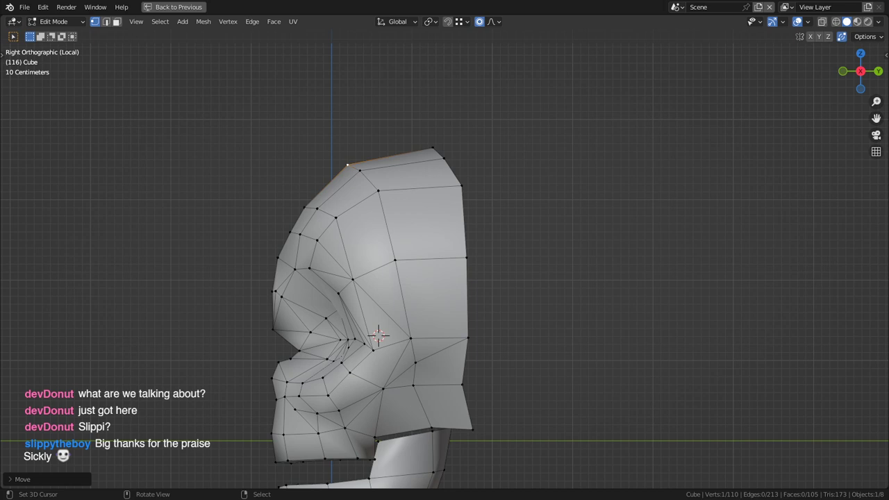
- Pull the cranium's lower rear corner vertex forward in right view, using moves both with and without proportional editing
right_click(473, 429)
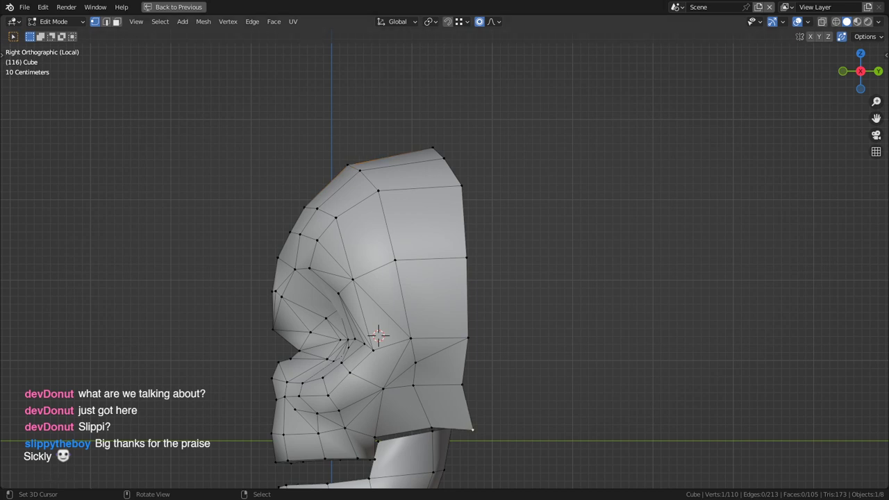
key("g")
key("Return")
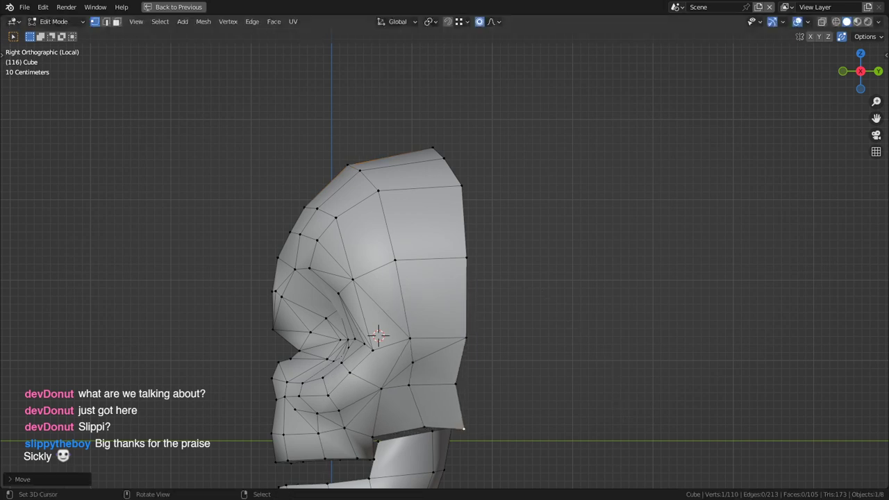
key("o")
key("g")
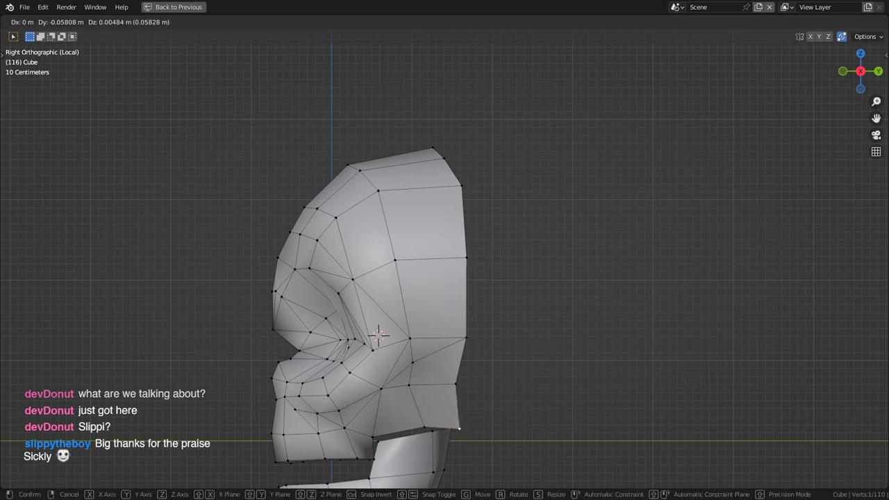
key("Return")
key("o")
key("g")
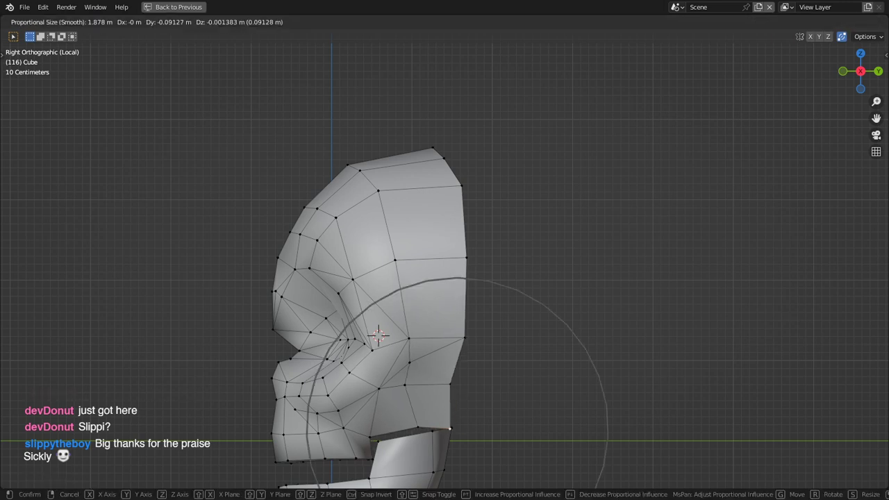
key("Return")
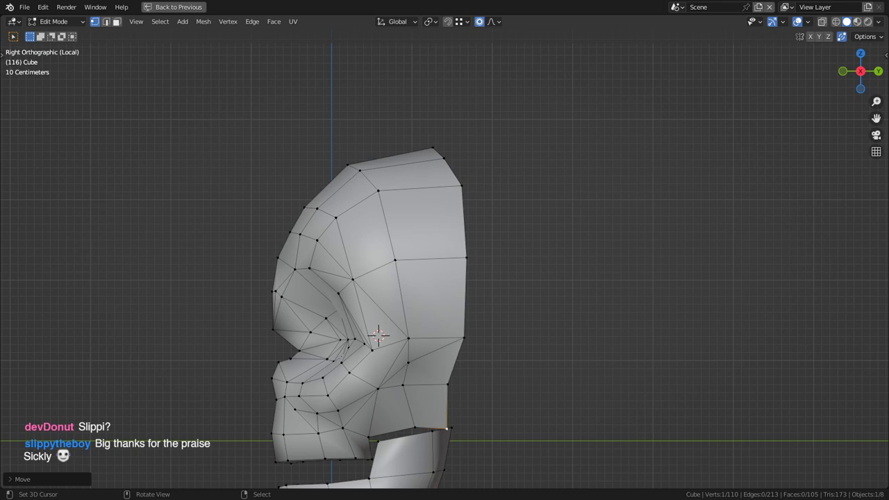
- Rip and fill the vertical temple edge at the front of the extruded side strip, offsetting the new edge slightly backward
middle_click_drag(451, 305, 517, 341)
scroll(549, 311, "down", 2)
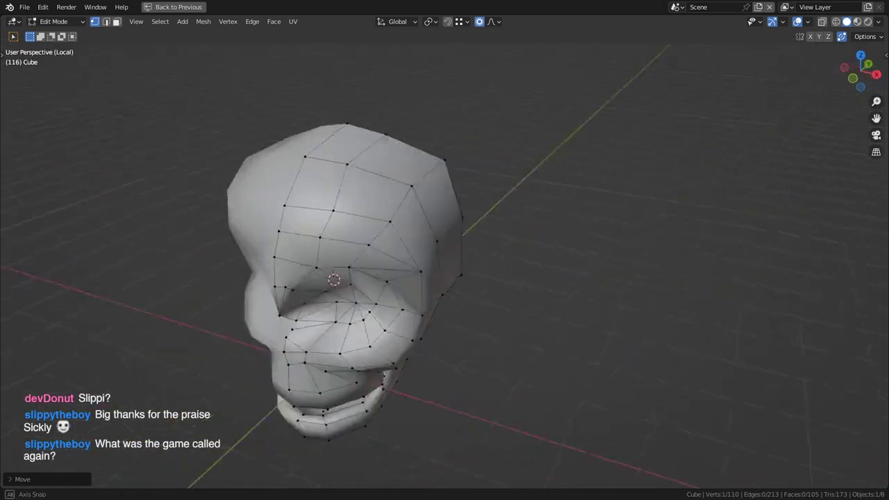
middle_click_drag(591, 264, 378, 282)
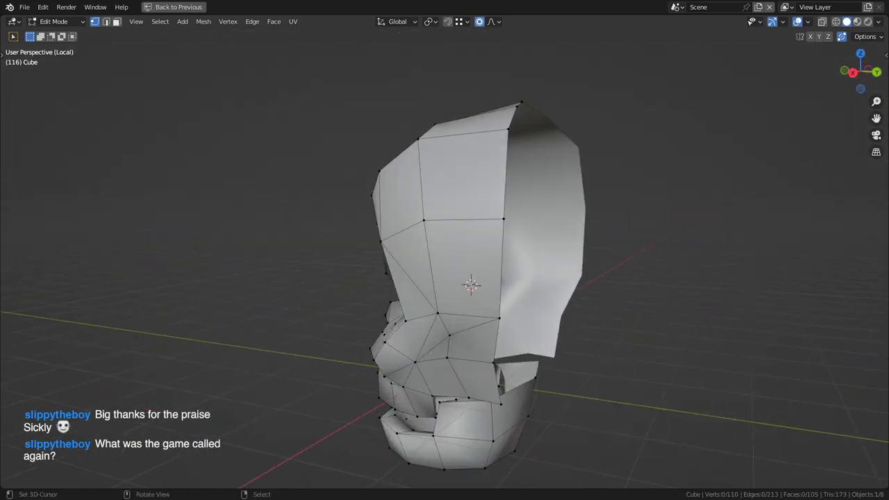
key("2")
right_click(431, 269)
mouse_move(445, 270)
middle_mouse_down()
mouse_move(410, 286)
mouse_move(528, 278)
mouse_move(549, 287)
mouse_move(437, 275)
mouse_move(410, 283)
mouse_move(510, 278)
mouse_move(444, 260)
middle_mouse_up()
key("alt+v")
left_click(444, 274)
key("1")
- Slide the upper vertex of the ripped temple edge onto the original vertex beside it to merge them
right_click(438, 214)
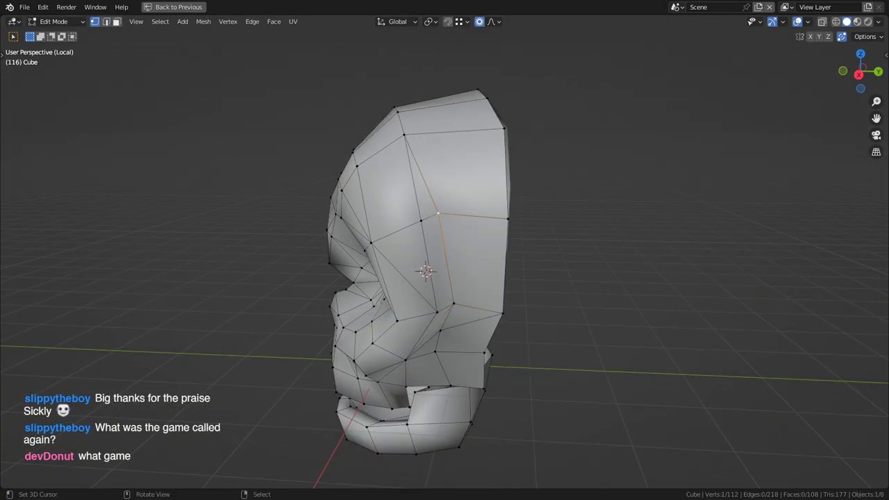
key("g")
key("g")
left_click(373, 221)
mouse_move(372, 221)
middle_mouse_down()
mouse_move(479, 229)
mouse_move(361, 229)
middle_mouse_up()
- Shift the vertical edge on the cranium's open rear border at temple height slightly, with proportional editing off
key("2")
middle_click_drag(534, 257, 547, 279)
right_click(495, 285)
key("g")
right_click(496, 286)
key("o")
key("g")
left_click(479, 289)
scroll(566, 254, "down", 3)
key("1")
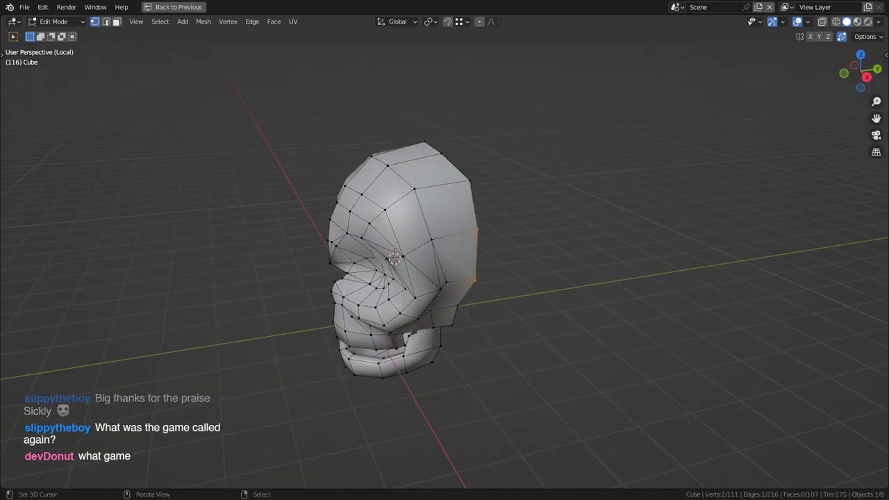
- Move the lower temple vertex beside the ripped edge slightly outward with proportional editing
key("2")
middle_click_drag(389, 285, 449, 271)
right_click(444, 267)
key("1")
right_click(446, 284)
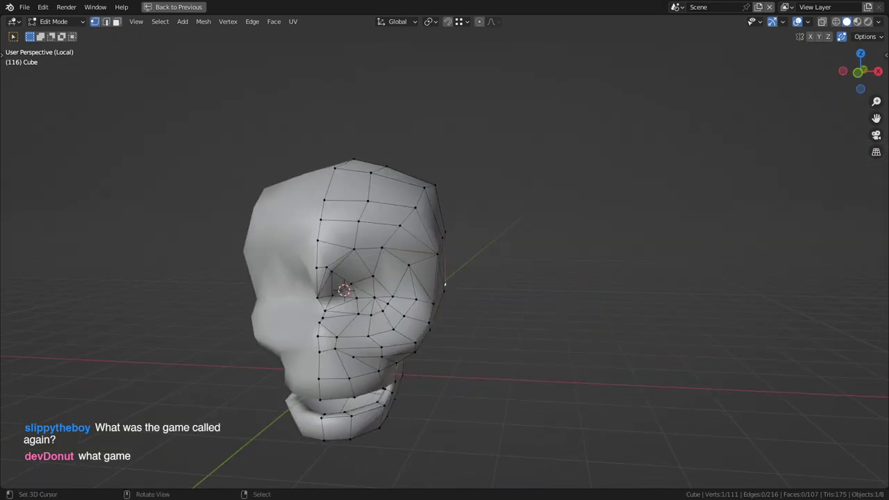
key("g")
right_click(446, 285)
right_click(443, 293)
key("g")
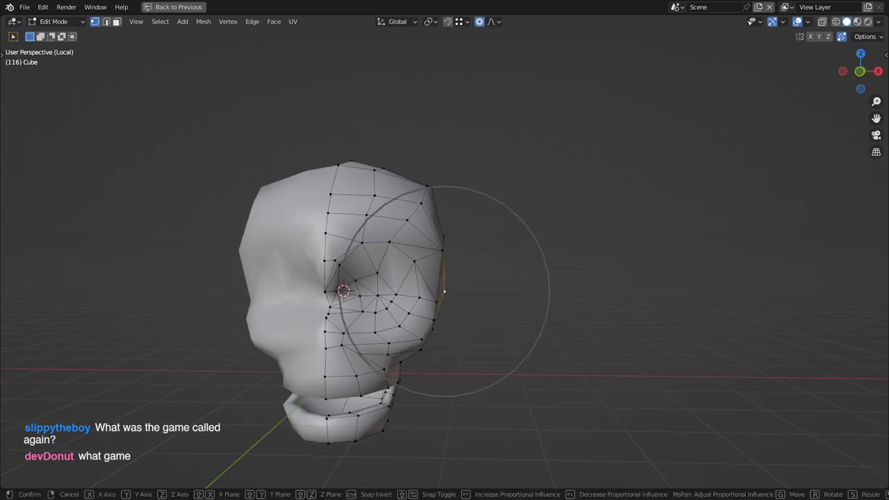
left_click(455, 291)
- Review the skull's shaded shape in Object Mode and return to Edit Mode in right view
middle_click_drag(455, 291, 624, 300)
key("Tab")
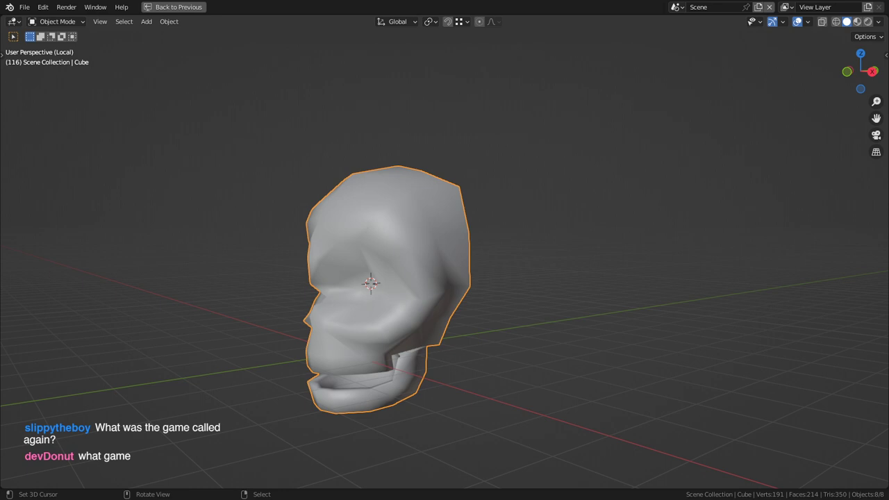
key("KP_3")
scroll(444, 264, "up", 3)
key("Tab")
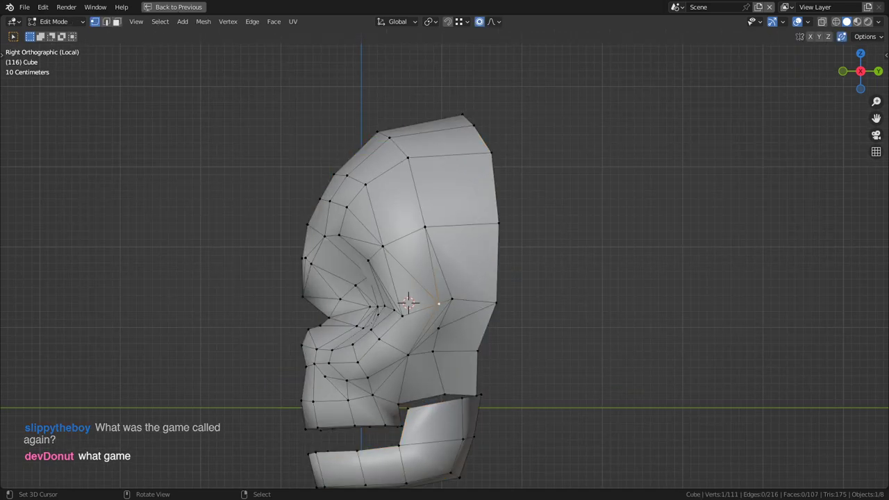
- Dissolve the diagonal edge on the side of the skull behind the cheekbone and connect the two nearby vertices with a new edge
middle_click_drag(439, 303, 479, 285)
key("2")
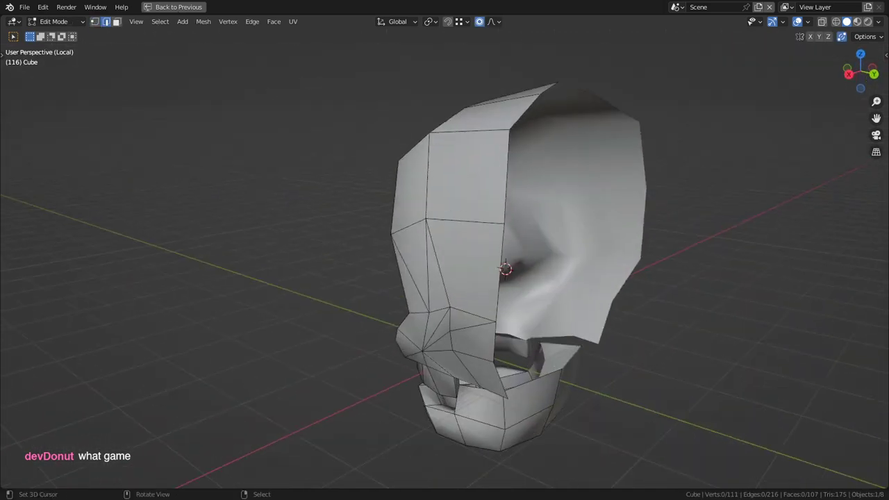
scroll(435, 340, "up", 1)
right_click(435, 342)
key("ctrl+x")
key("1")
right_click(426, 323)
right_click(451, 344, "shift")
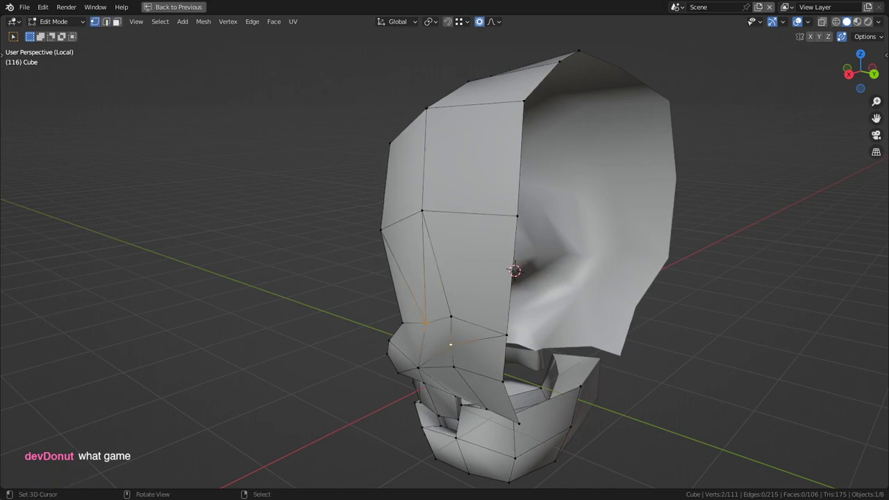
key("j")
middle_click_drag(449, 343, 475, 318)
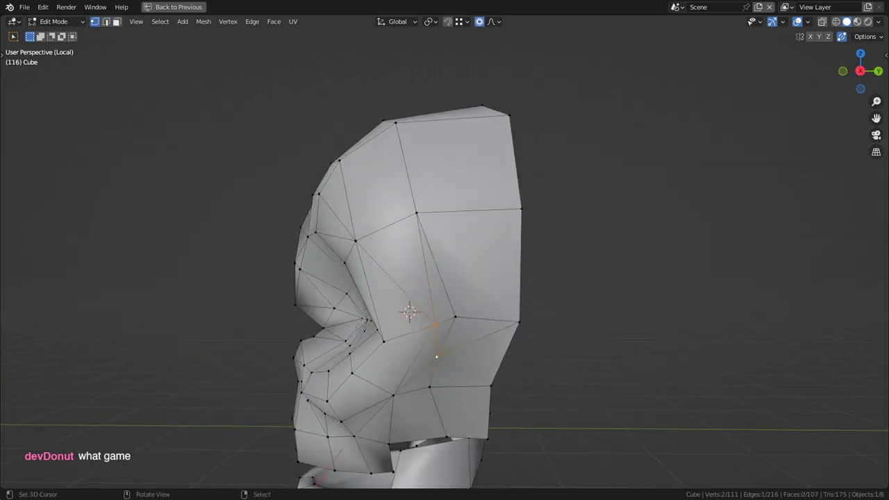
- Enable Auto Smooth in the skull mesh's normals settings and set its angle to 130°
key("q")
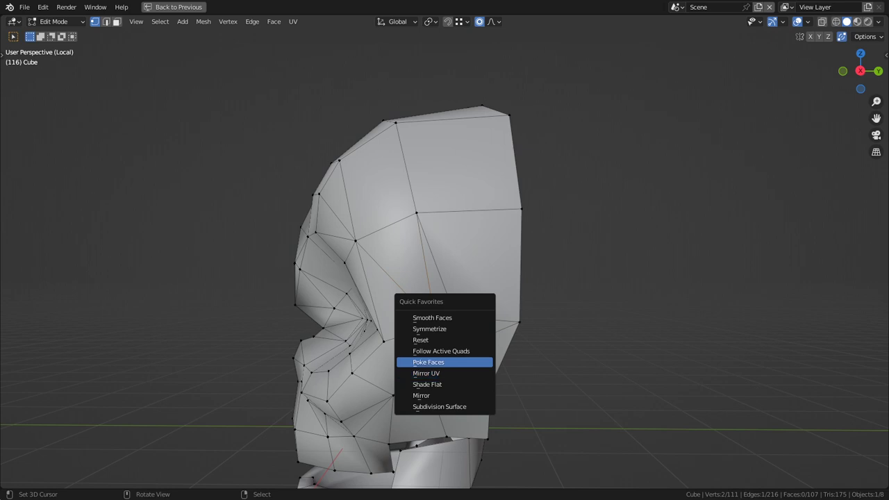
key("Escape")
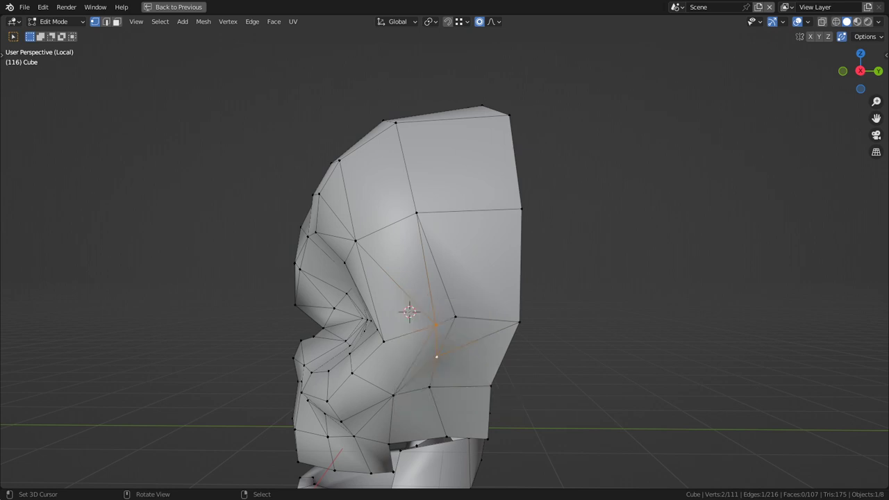
key("ctrl+space")
scroll(726, 361, "down", 3)
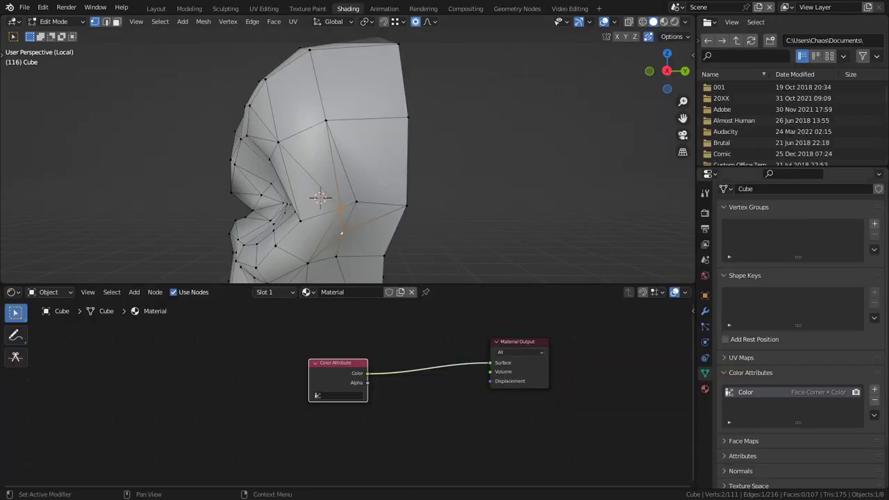
scroll(791, 336, "down", 2)
left_click(744, 391)
left_click(744, 391)
left_click(742, 406)
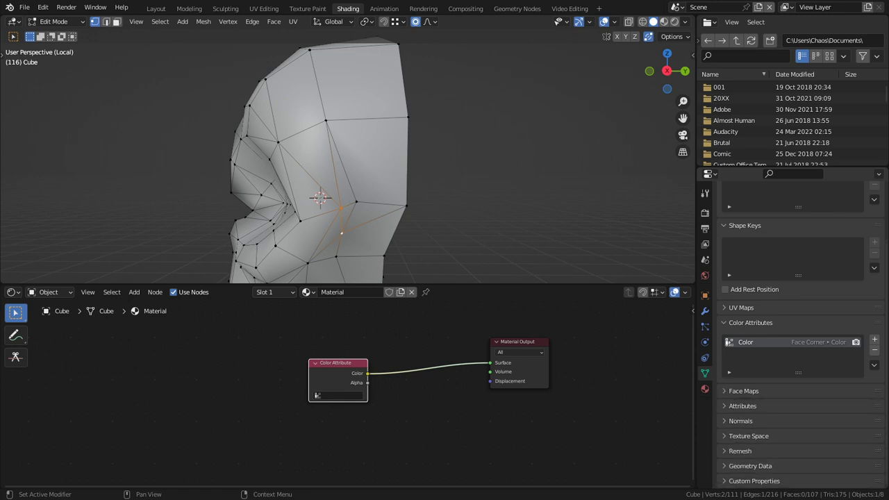
left_click(743, 406)
left_click(741, 421)
left_click(786, 438)
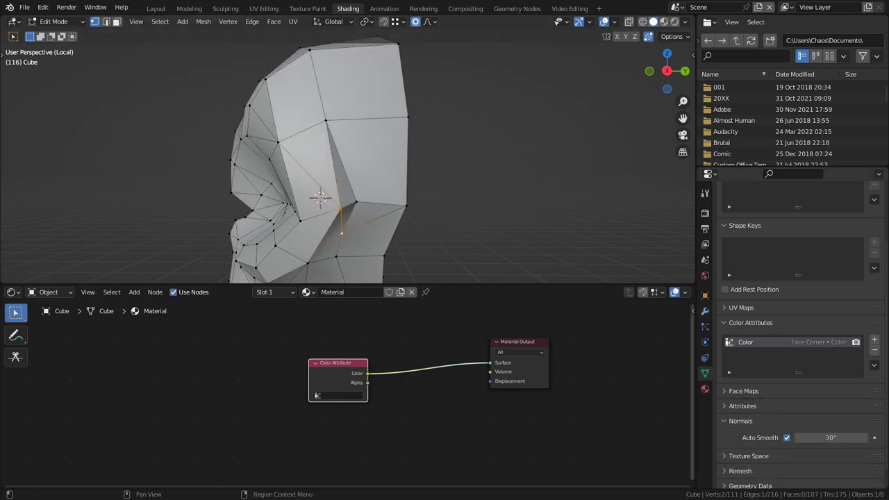
mouse_move(830, 438)
left_mouse_down()
mouse_move(881, 438)
mouse_move(871, 438)
left_mouse_up()
- Mark the three connected edges running down the temple and around the rear of the cheekbone as sharp
key("2")
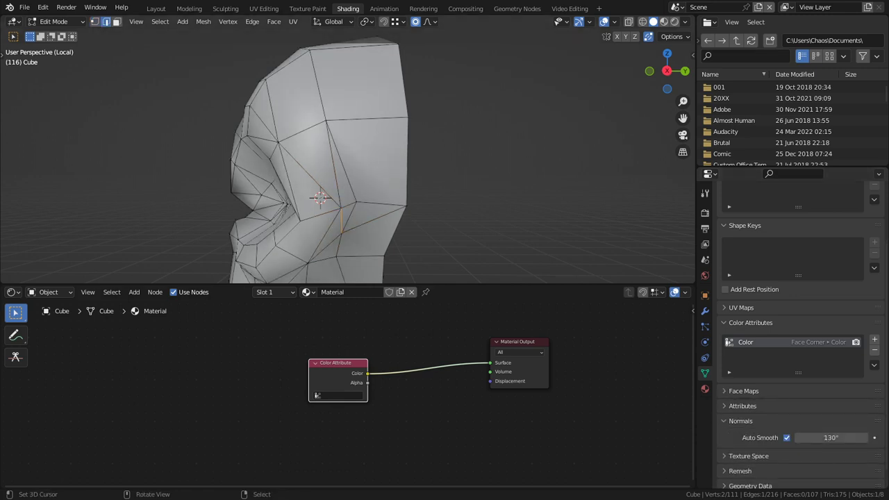
right_click(342, 163)
right_click(349, 217, "shift")
right_click(339, 245, "shift")
key("ctrl+e")
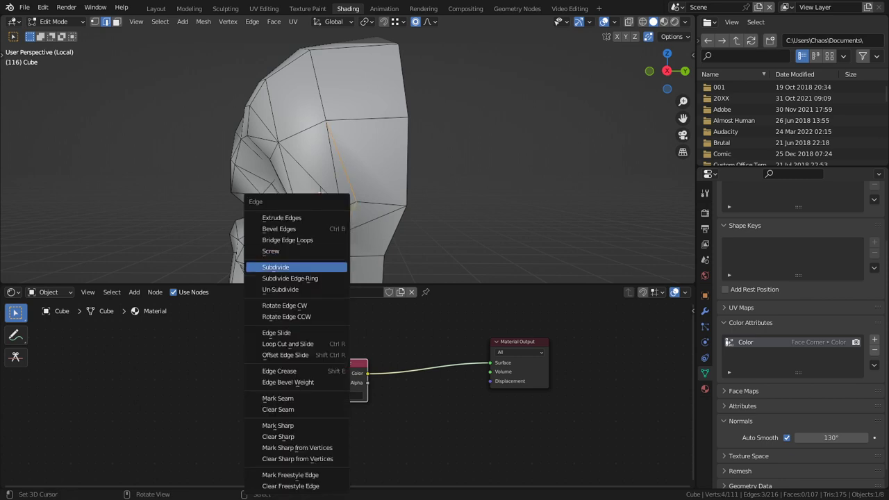
left_click(278, 425)
key("ctrl+space")
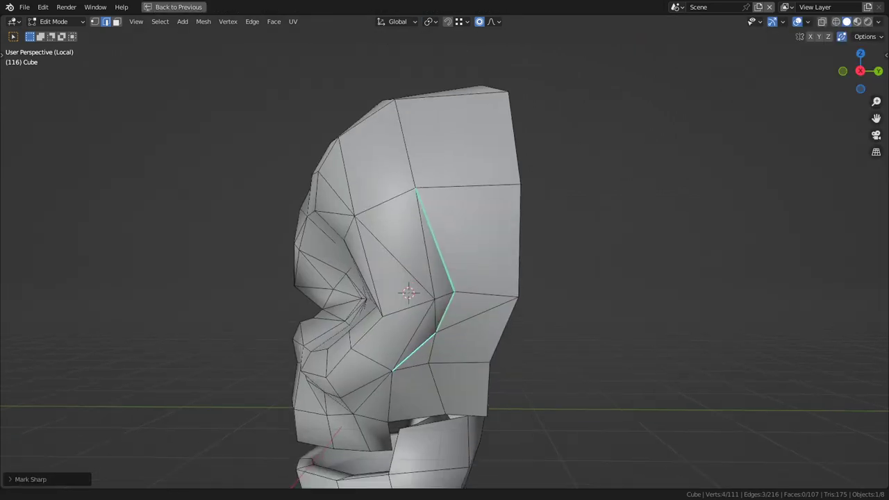
- Mark the edge loops along the upper and lower jaw at the mouth opening as sharp and check the shading in Object Mode
key("Tab")
middle_click_drag(389, 236, 465, 209)
scroll(444, 250, "down", 3)
key("Tab")
right_click(306, 321, "alt")
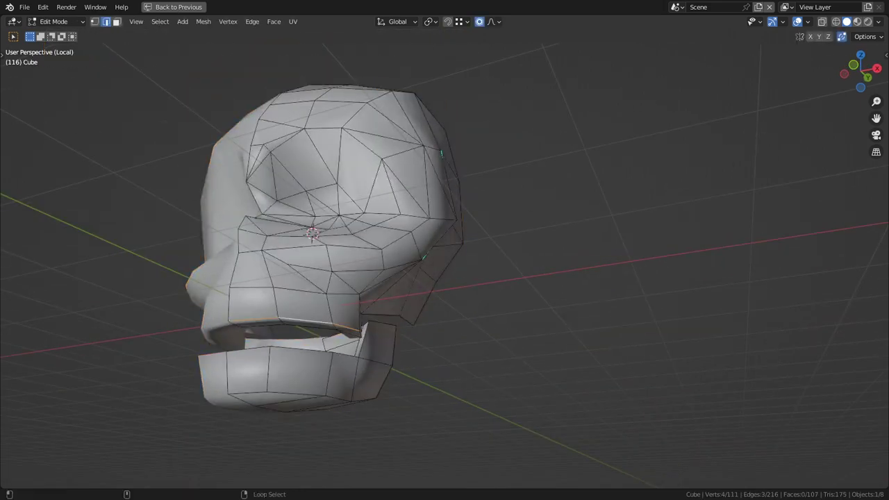
right_click(304, 349, "alt+shift")
key("ctrl+e")
left_click(320, 343)
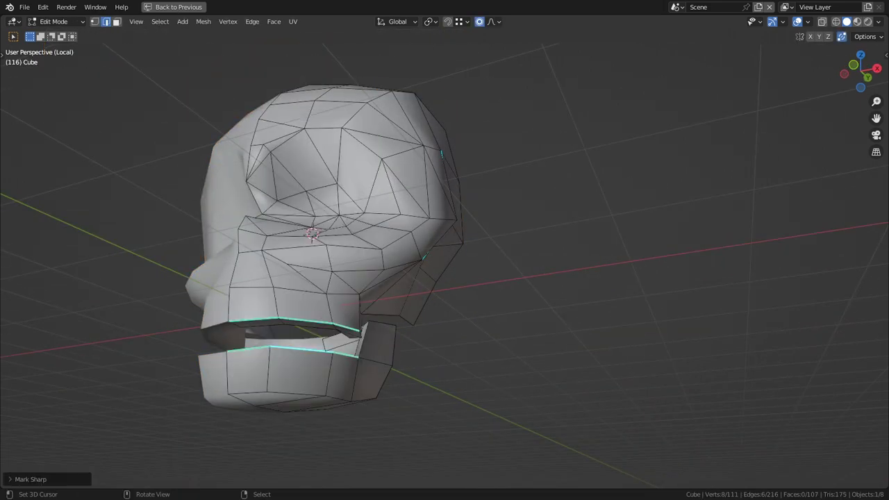
key("Tab")
middle_click_drag(320, 343, 355, 353)
scroll(333, 334, "up", 2)
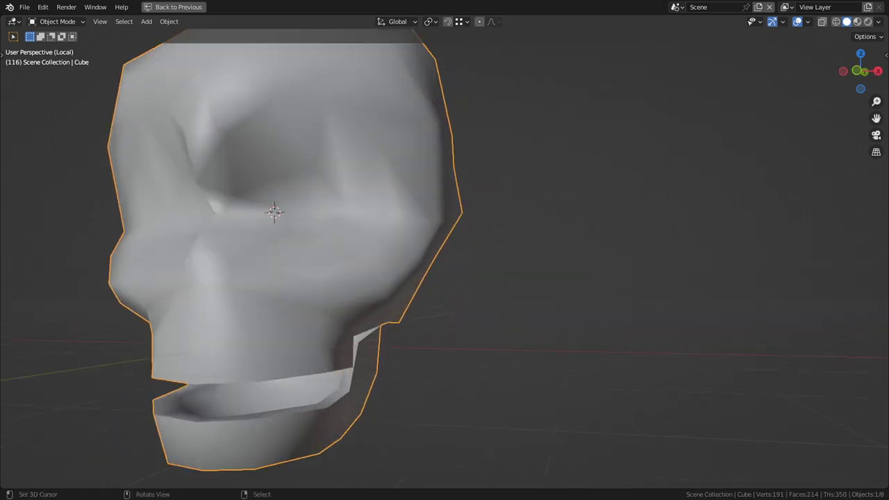
- Mark the two edges along the underside of the cheekbone as sharp and check the skull's shading in Object Mode
key("Tab")
right_click(338, 319)
mouse_move(339, 319)
middle_mouse_down()
mouse_move(301, 296)
mouse_move(303, 311)
mouse_move(357, 329)
mouse_move(325, 323)
middle_mouse_up()
right_click(363, 301, "shift")
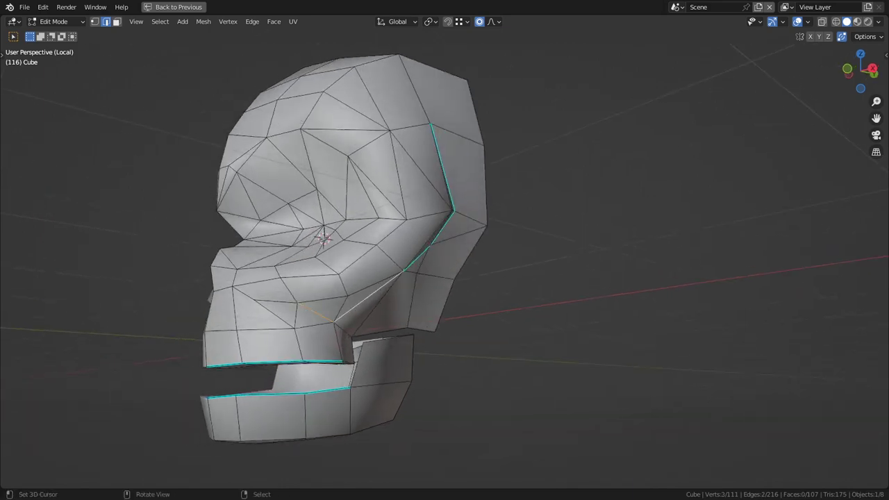
middle_click_drag(368, 297, 357, 282)
right_click(369, 282)
right_click(324, 299, "shift")
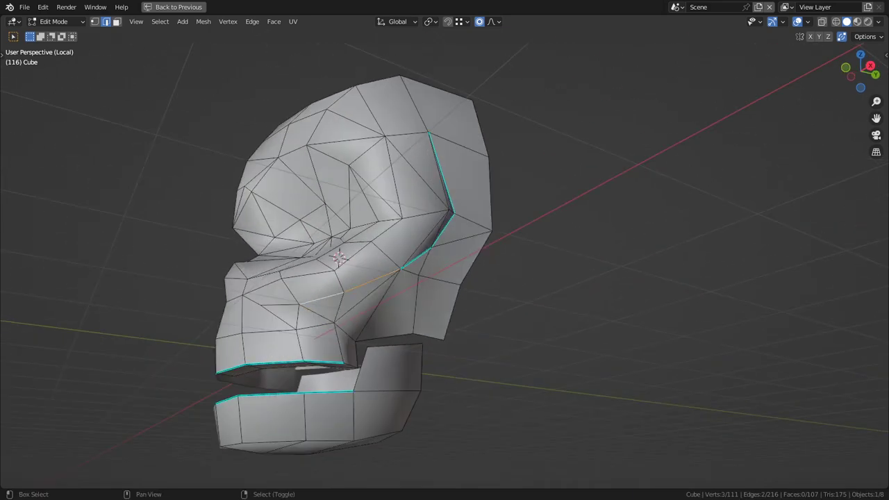
key("ctrl+e")
left_click(278, 302)
key("Tab")
middle_click_drag(278, 302, 257, 300)
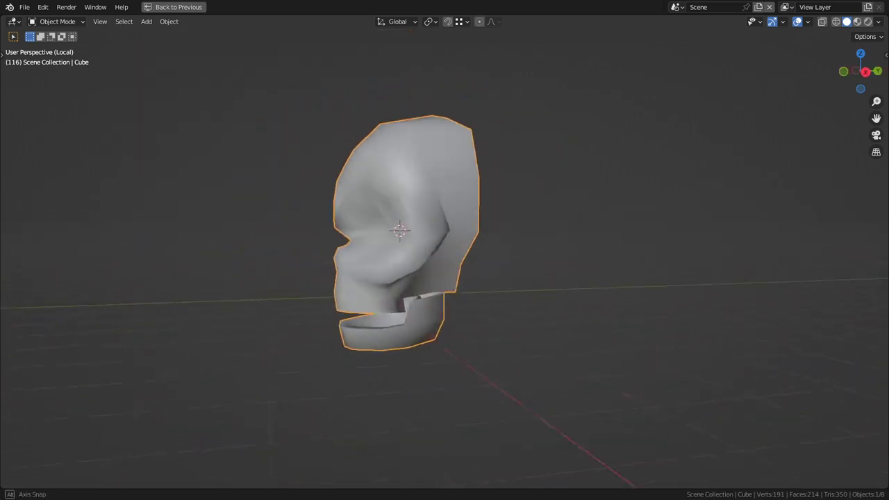
mouse_move(417, 295)
middle_mouse_down()
mouse_move(451, 295)
mouse_move(400, 295)
middle_mouse_up()
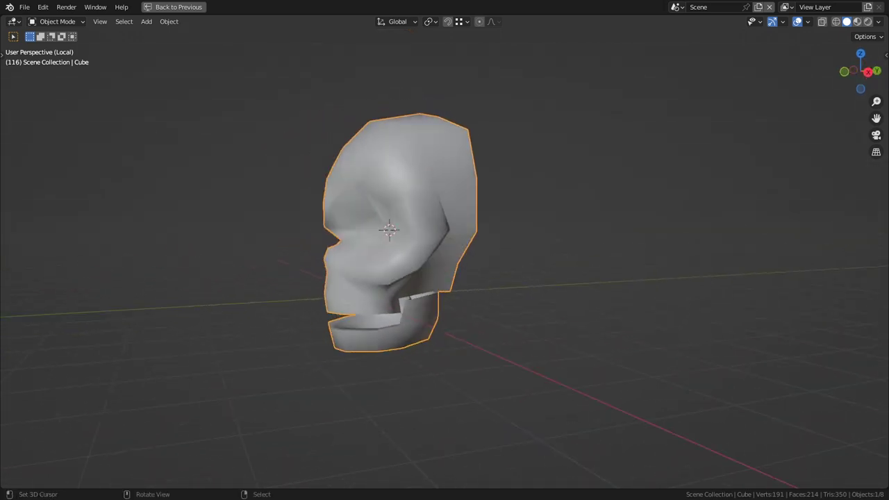
key("Tab")
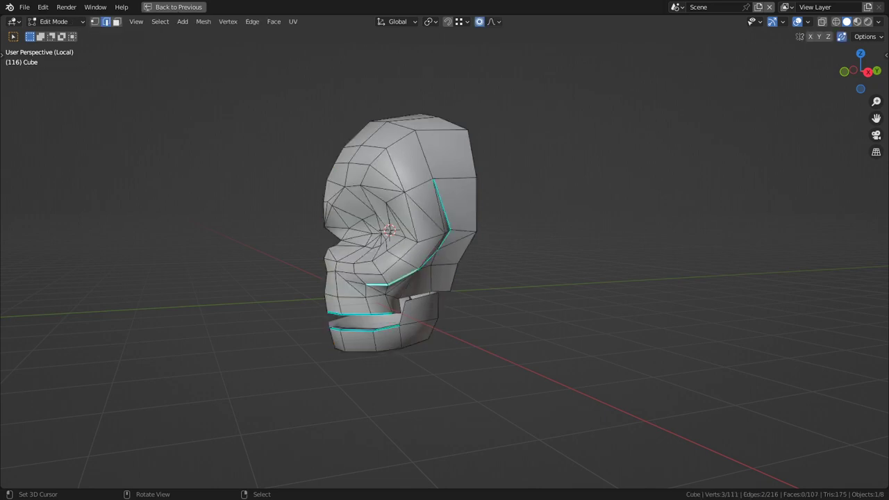
key("KP_3")
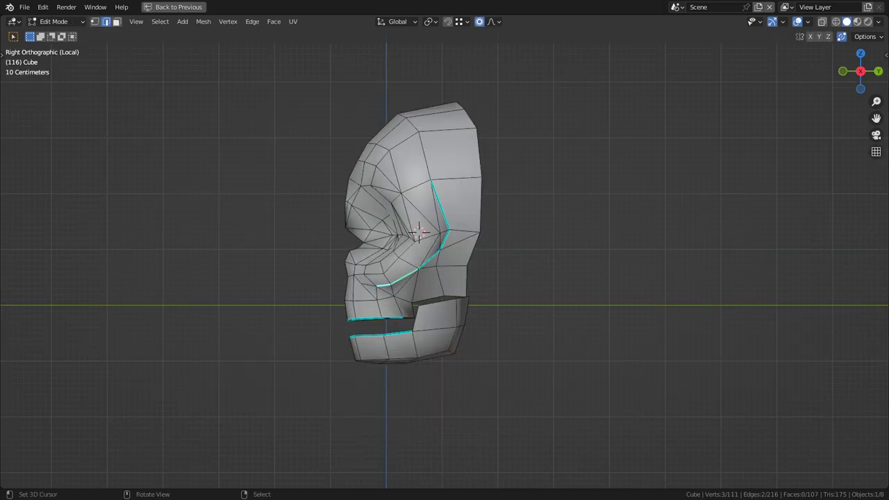
right_click(472, 118)
right_click(475, 179, "alt")
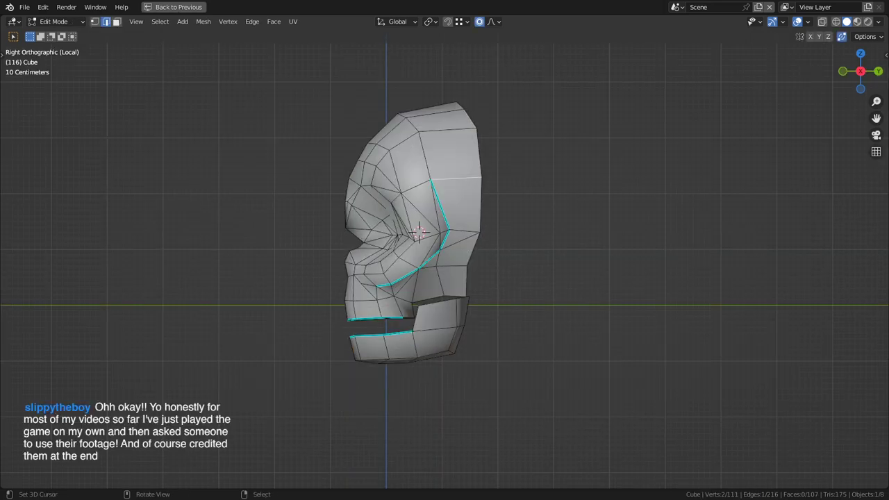
right_click(482, 201, "alt")
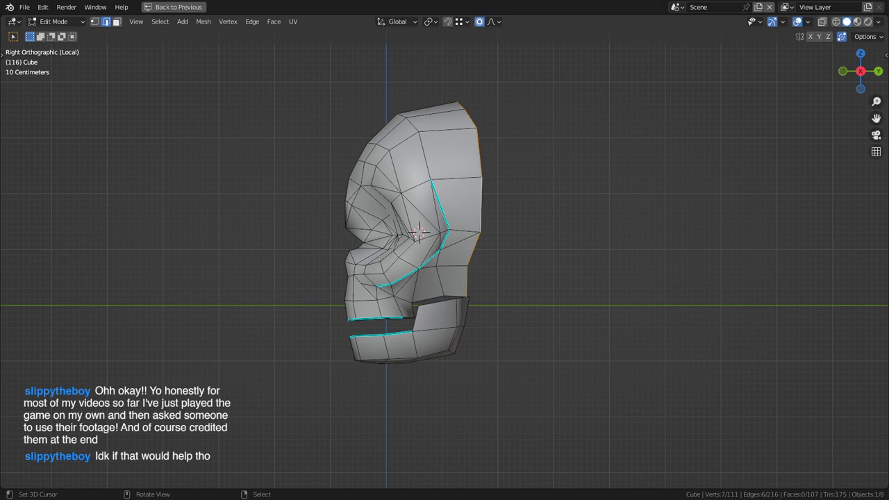
scroll(445, 266, "up", 1)
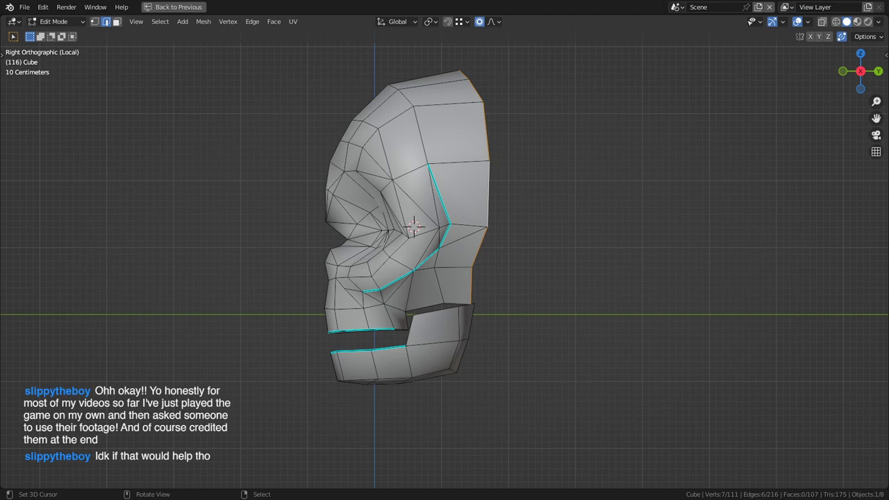
key("e")
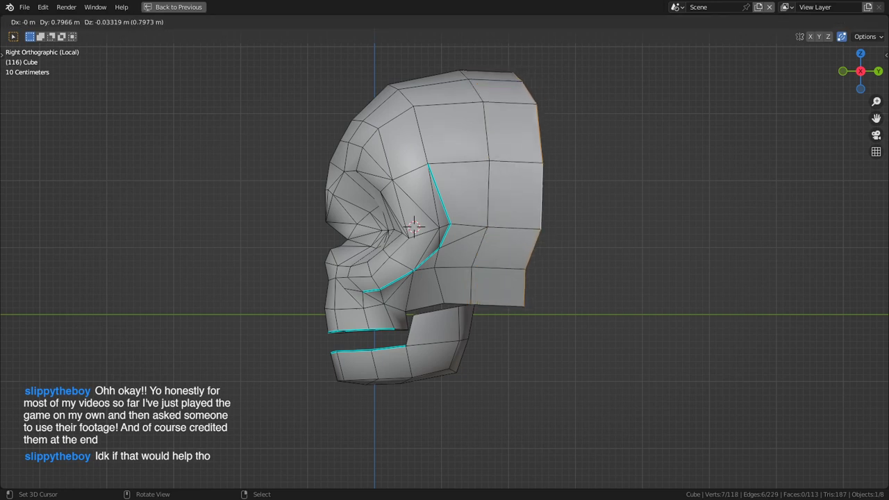
key("Escape")
key("ctrl+z")
key("ctrl+z")
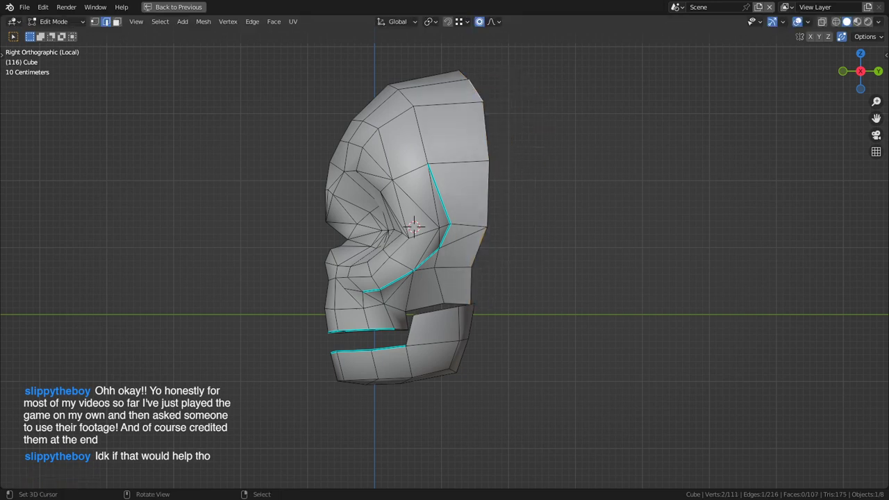
- Extrude the two uppermost rear border edges backward and then downward, and fill the gap beside them with a face
key("ctrl")
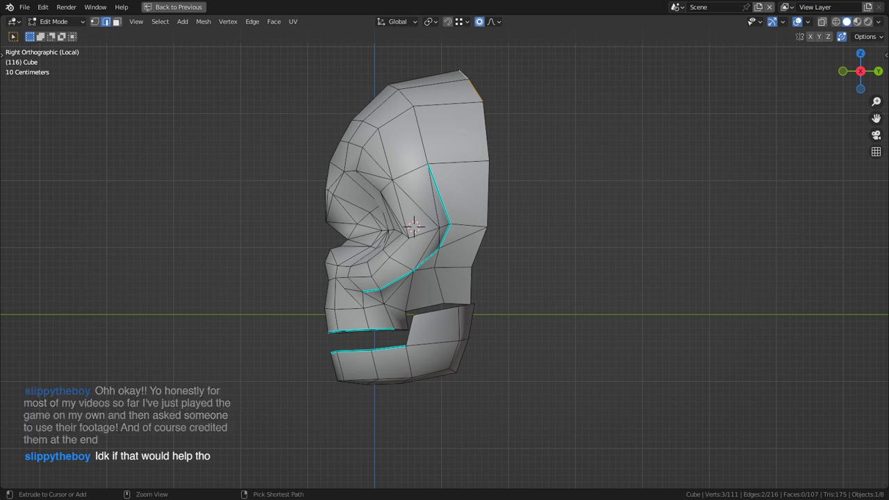
right_click(552, 96, "ctrl")
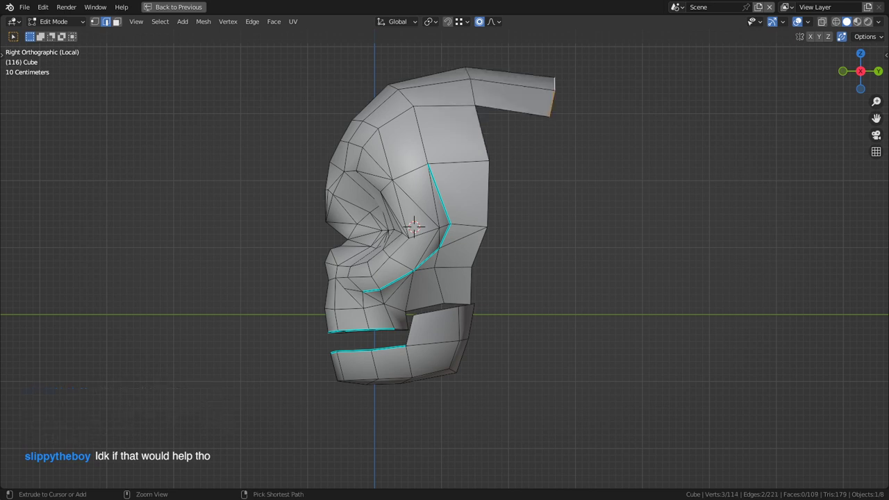
right_click(575, 173, "ctrl")
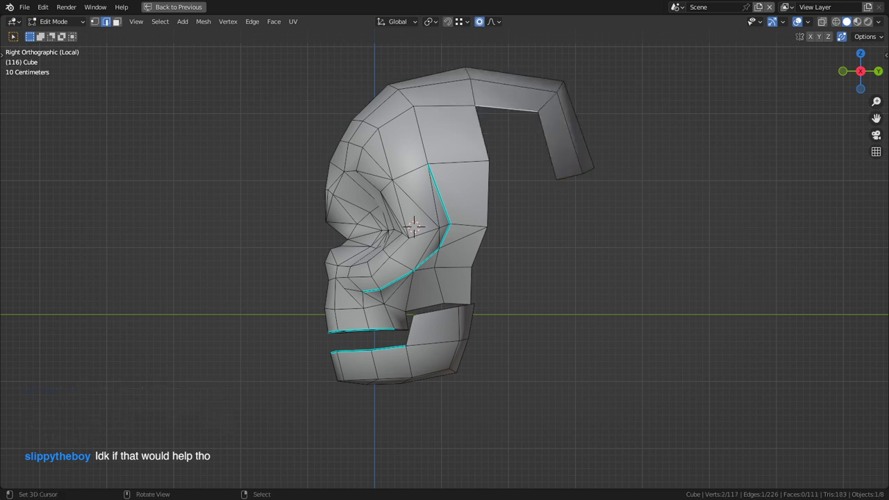
key("f")
- Extrude the two centre edges at the lower end of the back strip twice, downward and curving forward under the skull
right_click(570, 176, "alt")
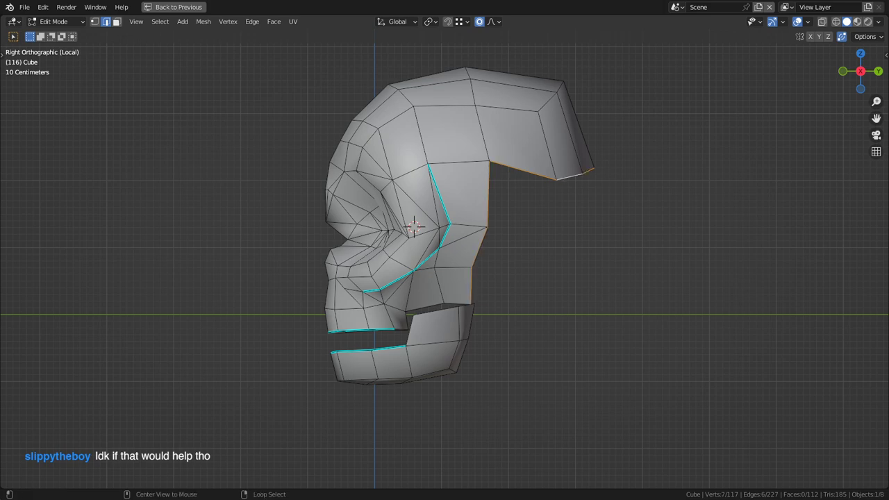
right_click(569, 176)
right_click(588, 171, "shift")
middle_click_drag(589, 171, 436, 272)
key("KP_3")
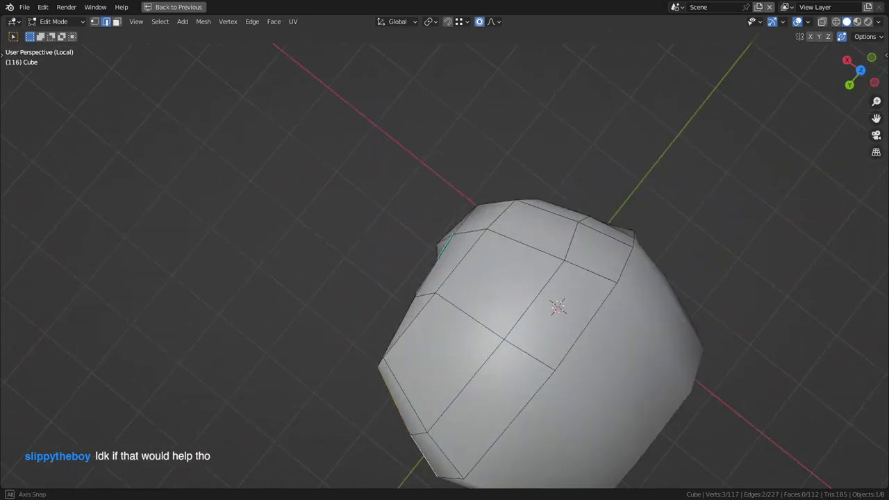
middle_click_drag(500, 194, 452, 222)
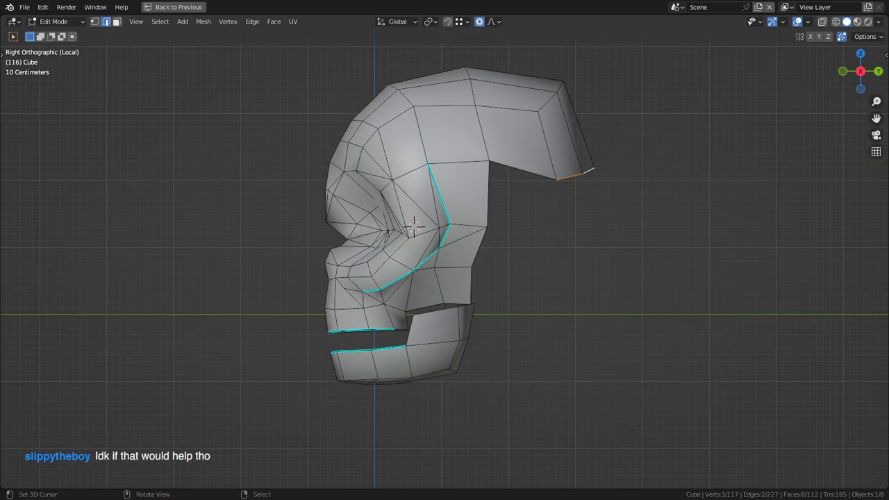
left_click(564, 238, "ctrl")
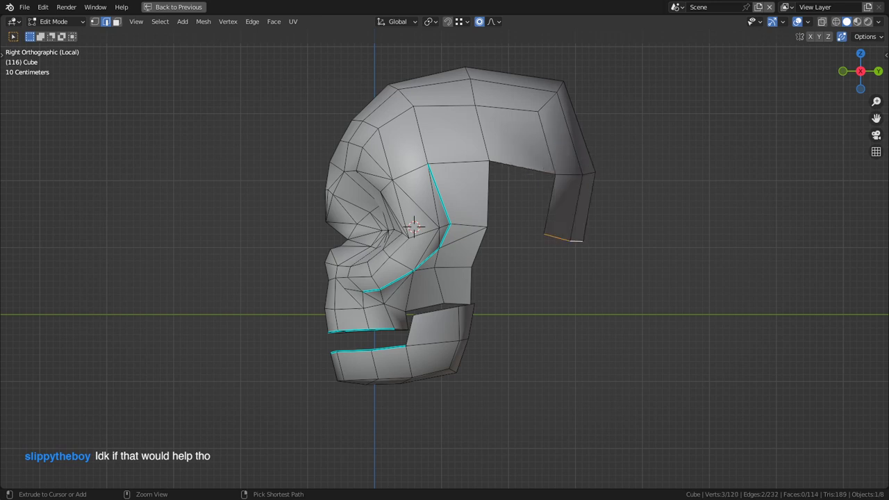
left_click(546, 275, "ctrl")
- Fill the gap between the skull's side and the extruded back strip with two faces
right_click(522, 168)
key("f")
key("f")
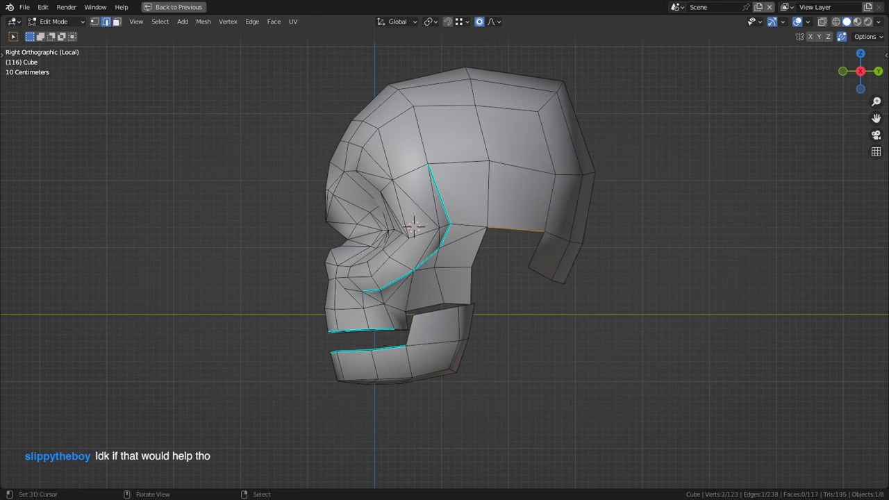
middle_click_drag(522, 182, 486, 217)
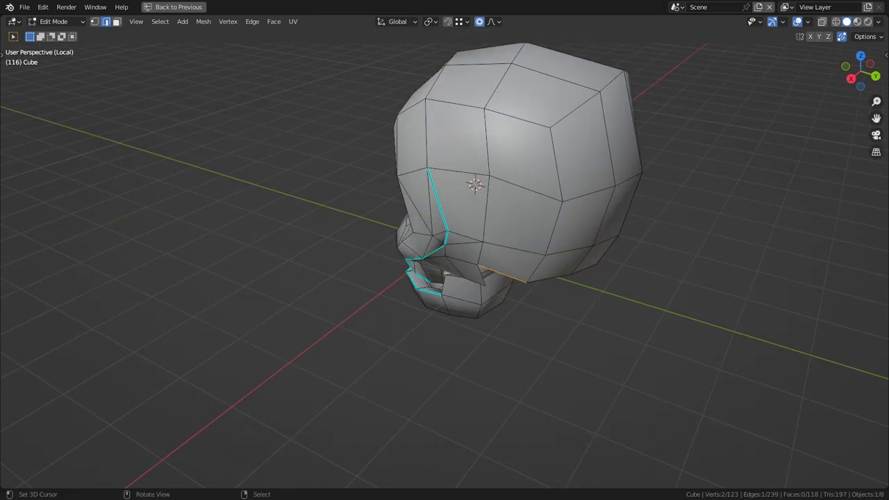
key("KP_3")
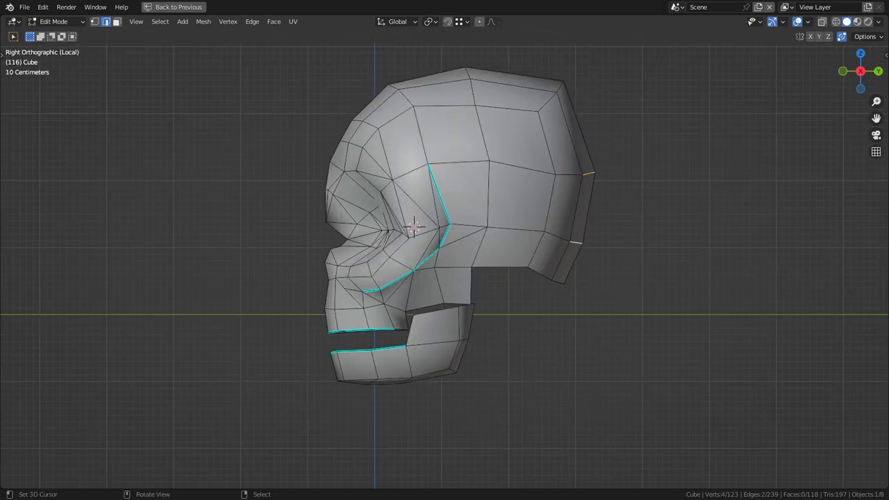
key("g")
key("Escape")
key("p")
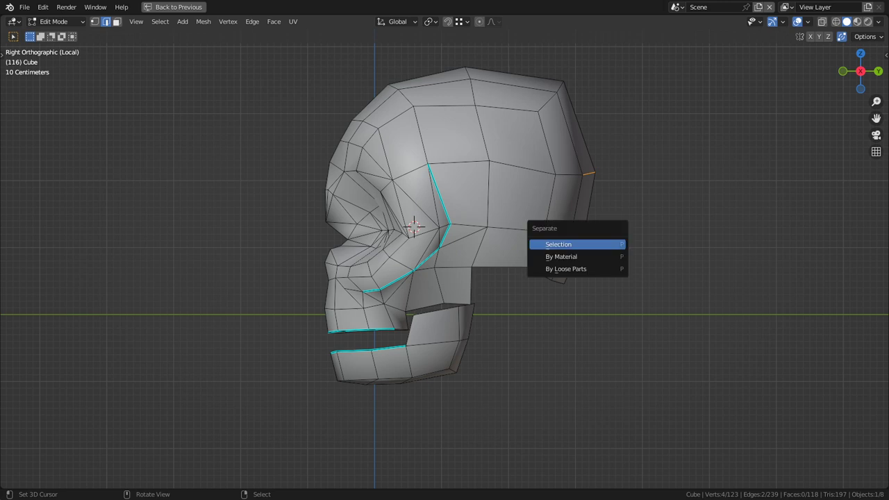
key("Escape")
- Pull the two selected edges at the back of the cranium backward about 0.38 m and slightly down with smooth proportional editing
key("g")
scroll(582, 208, "down", 4)
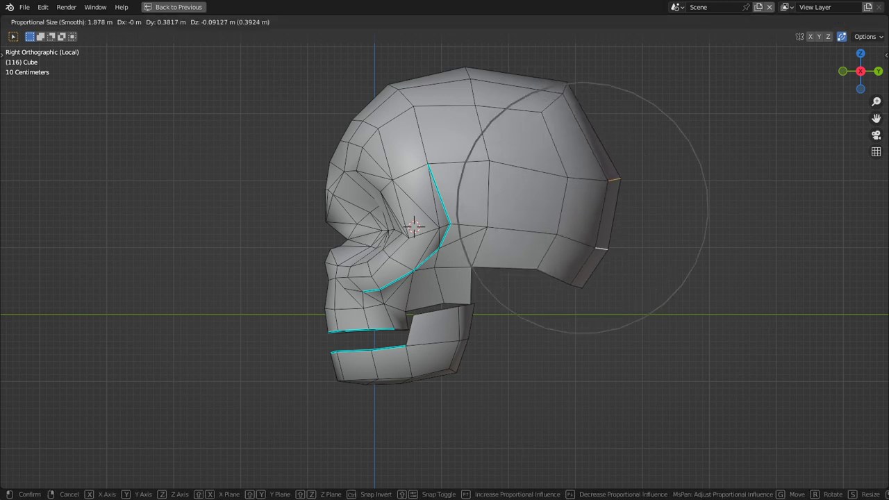
left_click(608, 213)
middle_click_drag(608, 214, 513, 250)
scroll(472, 233, "down", 2)
key("Tab")
key("Tab")
scroll(513, 250, "up", 2)
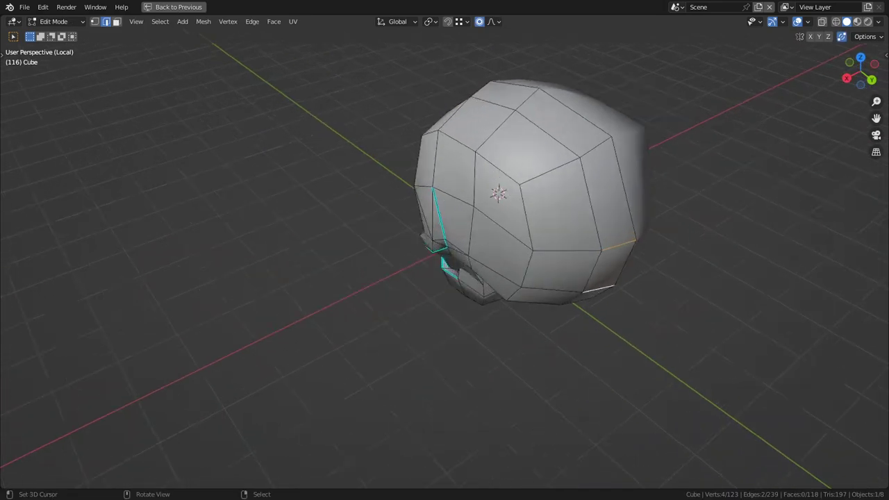
- Enter Sculpt Mode with the wireframe overlay shown and set the Draw brush to a 103 px radius and 1.000 strength
scroll(715, 297, "up", 1)
left_click(56, 22)
left_click(54, 58)
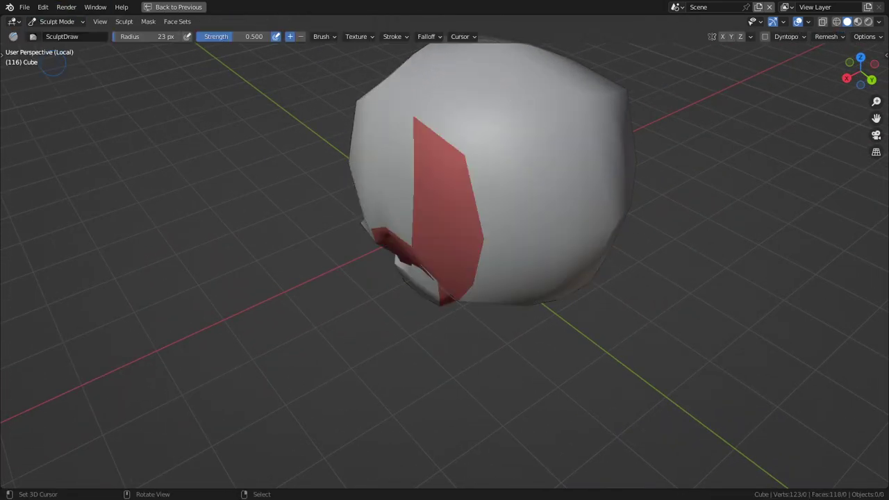
key("f")
left_click(555, 233)
left_click(807, 21)
left_click(737, 209)
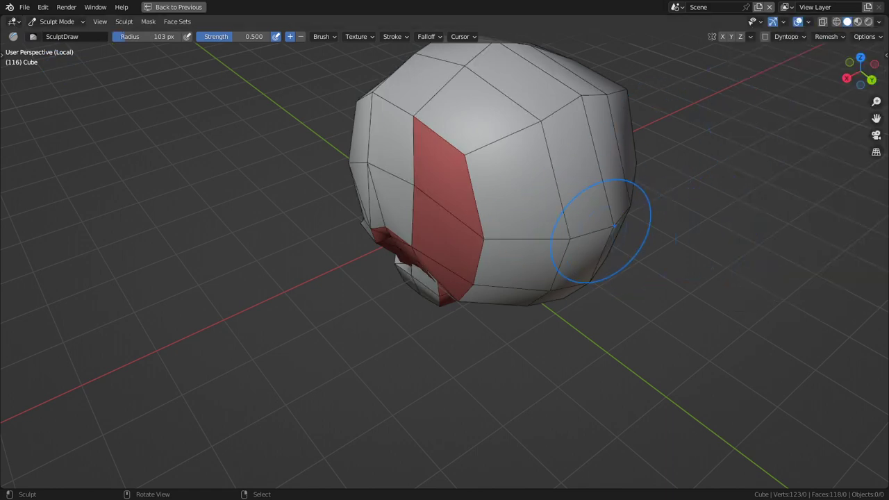
key("shift+f")
left_click(320, 148)
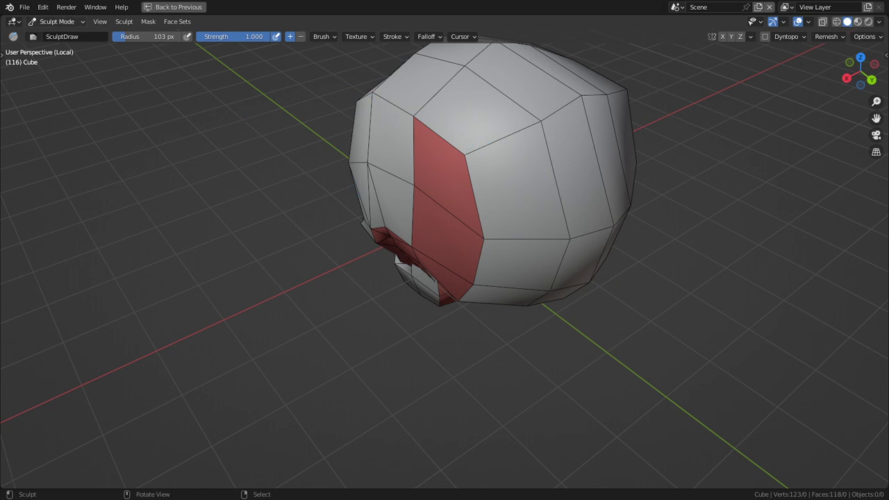
- Choose the Smooth brush and set its strength to 0.212 and its radius to 169 px
key("t")
left_click(16, 232)
key("shift+f")
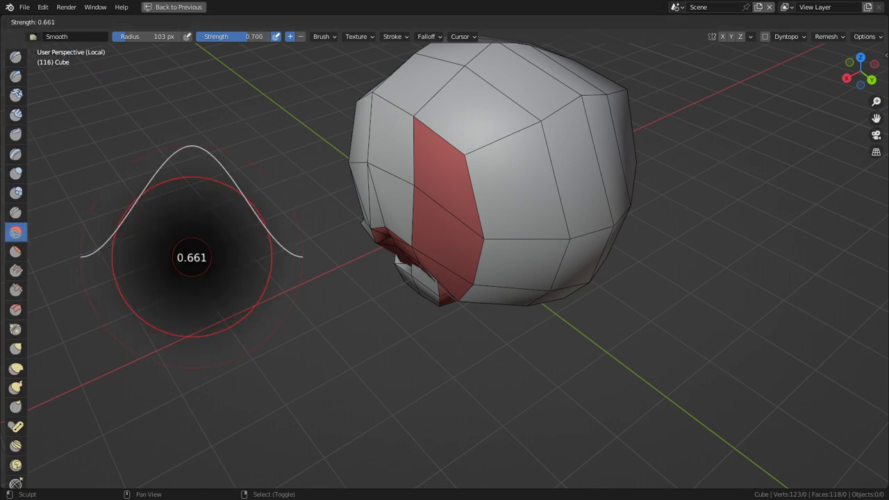
left_click(147, 259)
middle_click_drag(389, 243, 411, 233)
middle_click_drag(479, 226, 502, 214)
key("f")
left_click(532, 210)
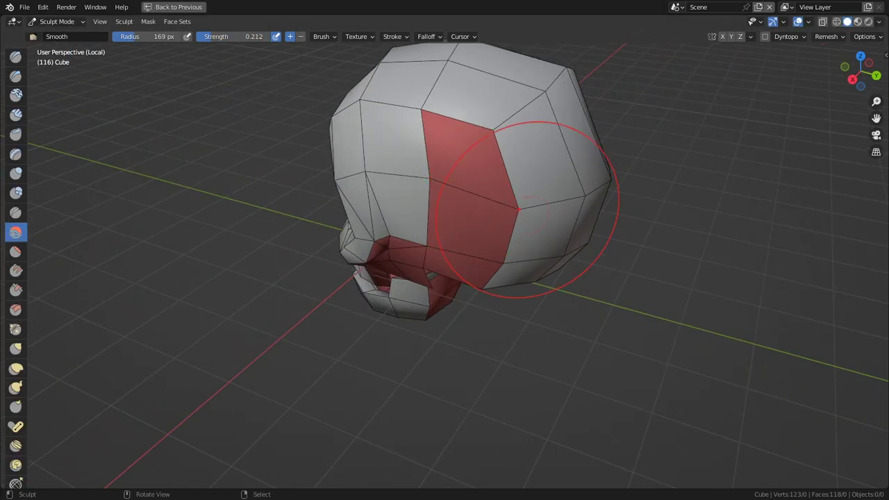
- Smooth the side and back of the cranium with several strokes, readjusting the Smooth brush's strength between them
mouse_move(532, 210)
left_mouse_down()
mouse_move(497, 219)
mouse_move(493, 269)
left_mouse_up()
mouse_move(493, 270)
middle_mouse_down()
mouse_move(490, 240)
mouse_move(448, 231)
mouse_move(525, 218)
middle_mouse_up()
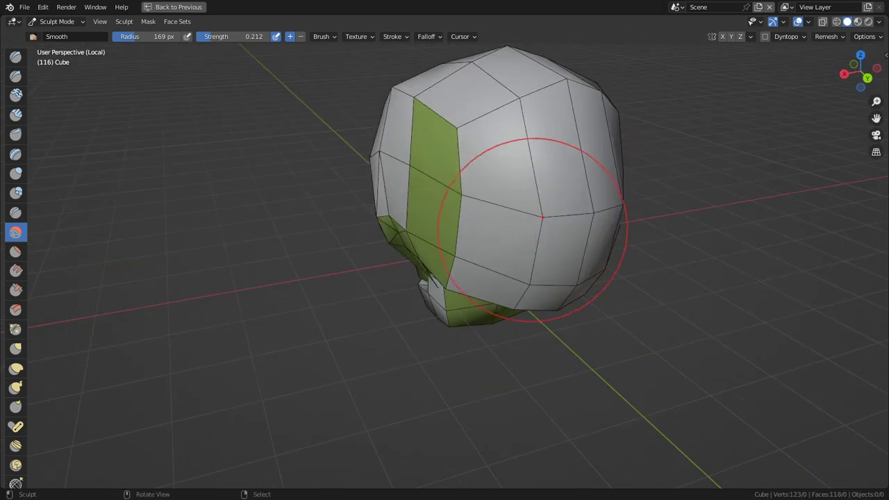
key("shift+f")
left_click(515, 219)
mouse_move(512, 170)
left_mouse_down()
mouse_move(557, 144)
mouse_move(549, 186)
left_mouse_up()
middle_click_drag(558, 330, 596, 322)
mouse_move(559, 201)
left_mouse_down()
mouse_move(531, 121)
mouse_move(492, 151)
left_mouse_up()
middle_click_drag(492, 151, 538, 126)
- Pull the upper rear corner of the cranium slightly up with the Grab brush and return to Object Mode
key("g")
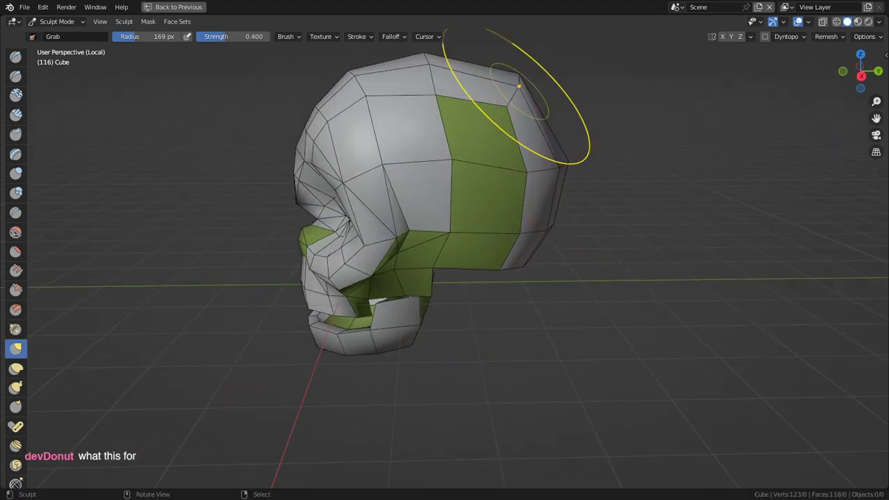
left_click_drag(520, 86, 526, 73)
mouse_move(526, 72)
middle_mouse_down()
mouse_move(465, 104)
mouse_move(514, 125)
mouse_move(500, 146)
mouse_move(524, 166)
middle_mouse_up()
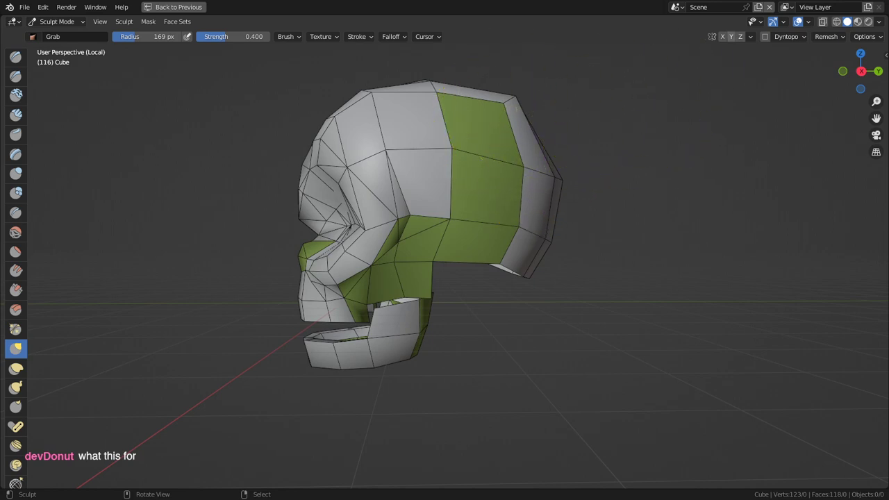
left_click(57, 22)
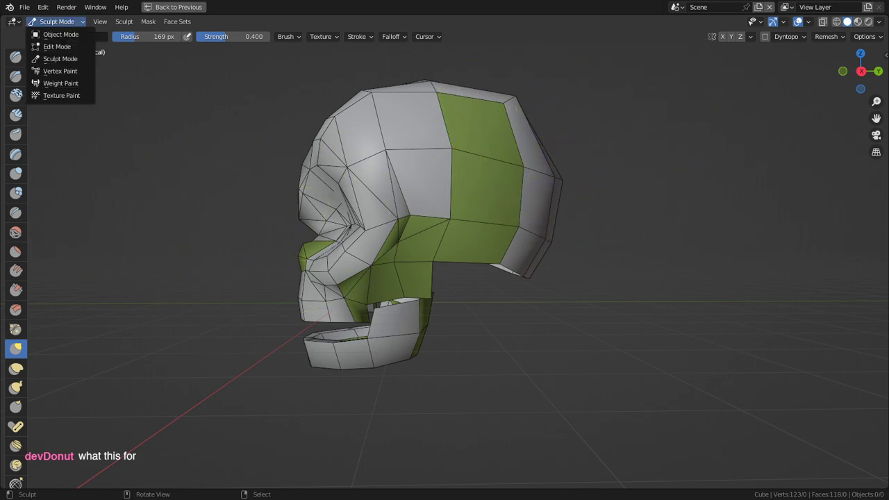
left_click(57, 34)
middle_click_drag(417, 264, 379, 243)
key("Tab")
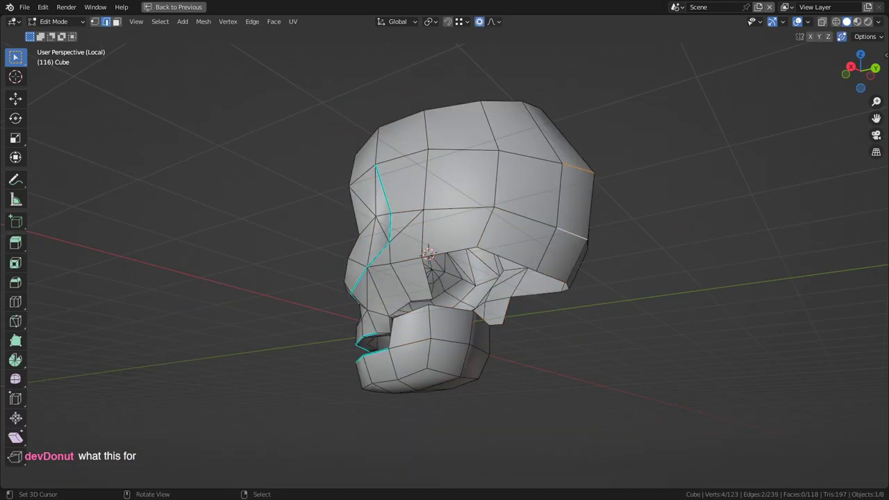
key("Tab")
- Leave local view and compare the skull's face with the surrounding cartoon skeleton reference images
key("KP_Divide")
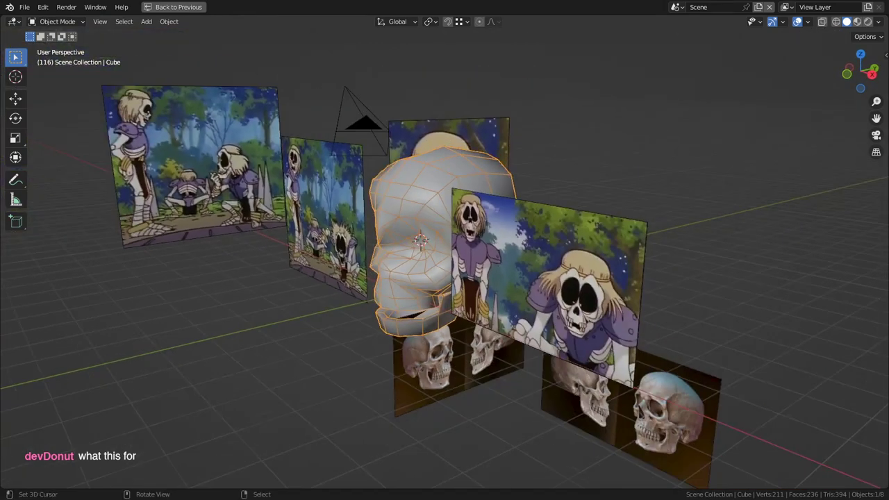
middle_click_drag(421, 243, 459, 247)
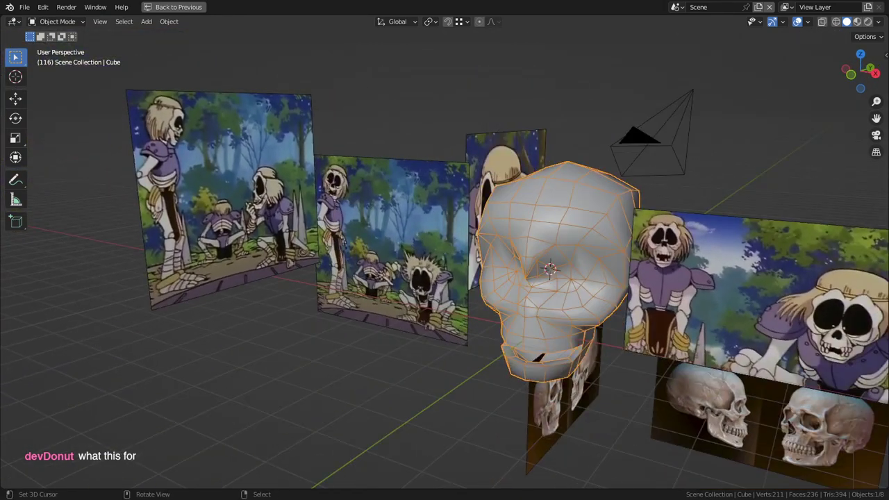
middle_click(375, 261, "alt")
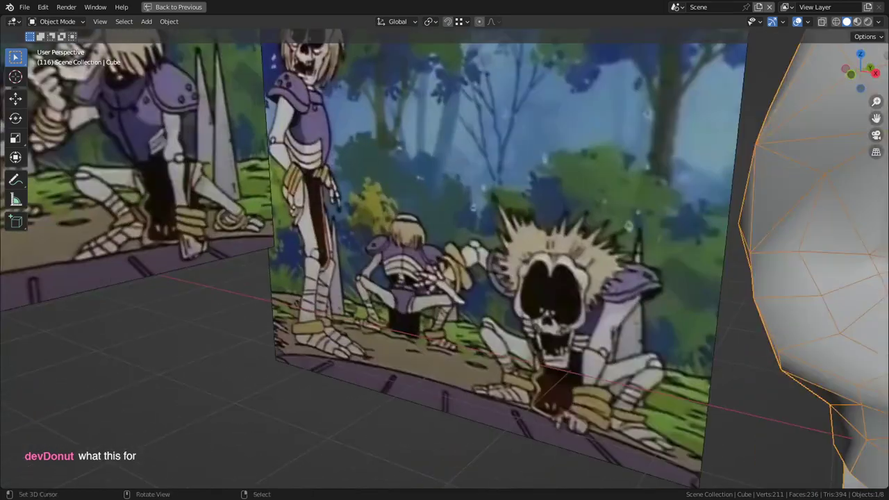
middle_click_drag(375, 261, 64, 260)
scroll(411, 260, "down", 2)
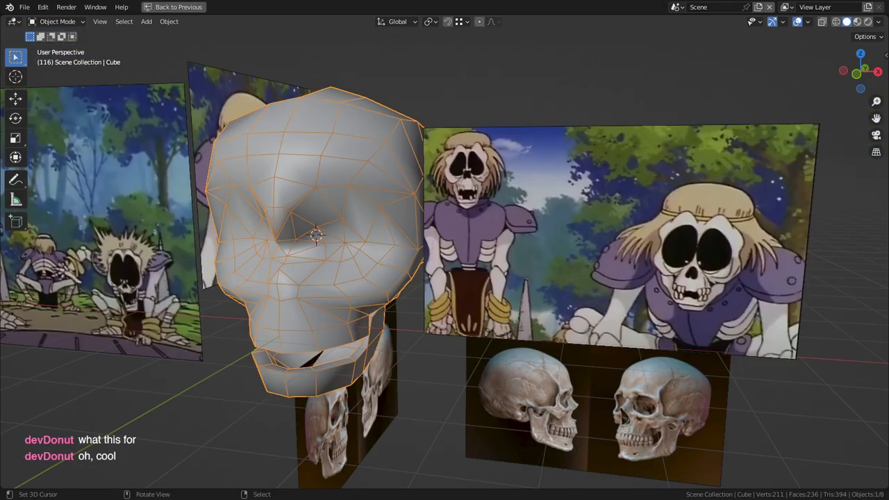
middle_click(520, 215, "alt")
scroll(521, 215, "up", 3)
scroll(520, 216, "down", 3)
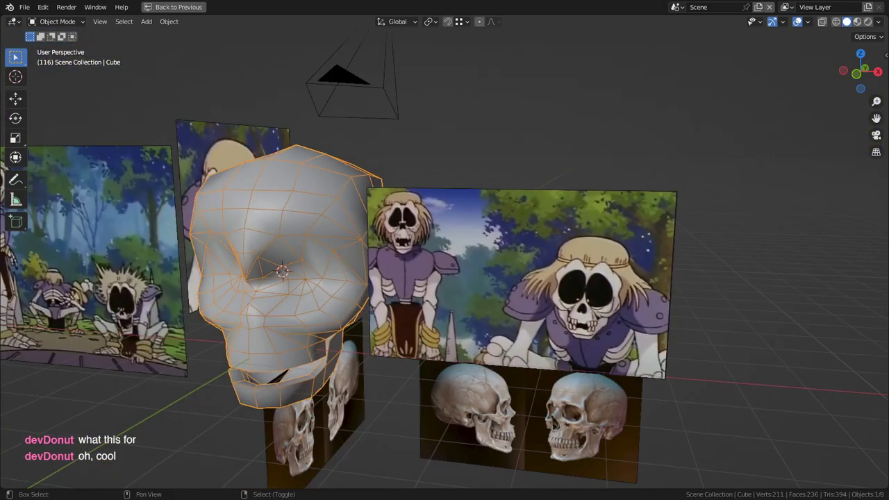
- Hide everything except the skull, switch to Rendered shading and open the mesh for editing at the eye sockets
key("shift+h")
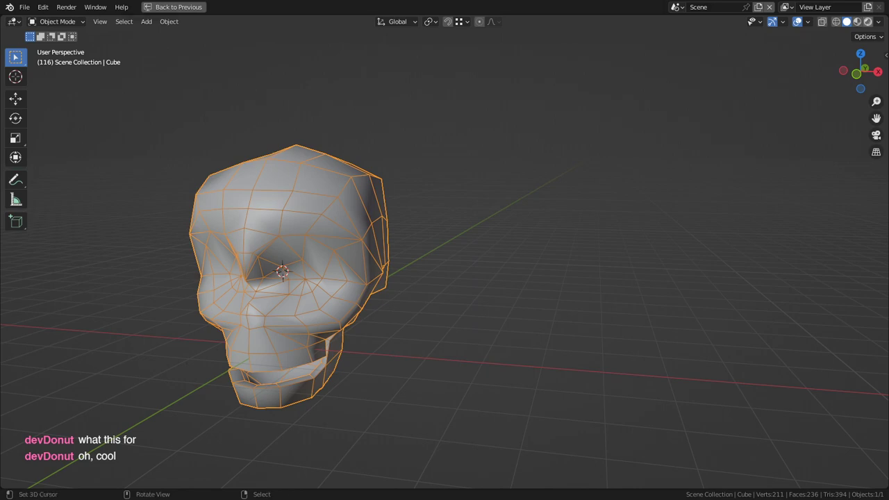
key("shift+z")
scroll(445, 215, "up", 2)
mouse_move(333, 291)
middle_mouse_down("shift")
mouse_move(444, 216)
mouse_move(453, 270)
mouse_move(502, 253)
mouse_move(587, 273)
middle_mouse_up("shift")
scroll(452, 269, "up", 1)
scroll(587, 272, "up", 2)
mouse_move(586, 272)
middle_mouse_down()
mouse_move(599, 276)
mouse_move(580, 270)
middle_mouse_up()
key("Tab")
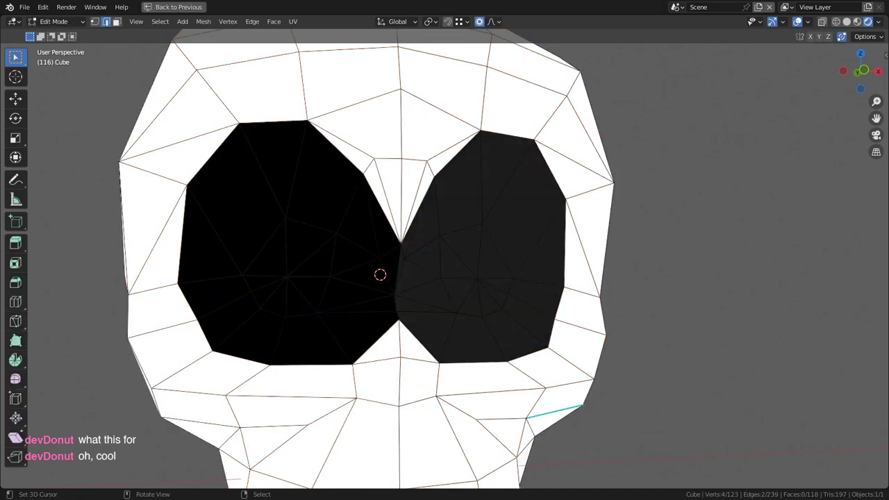
- Try to move the bridge vertex between the eye sockets down and back with smooth proportional editing
middle_click_drag(389, 262, 267, 261)
key("1")
right_click(332, 259)
key("g")
key("Escape")
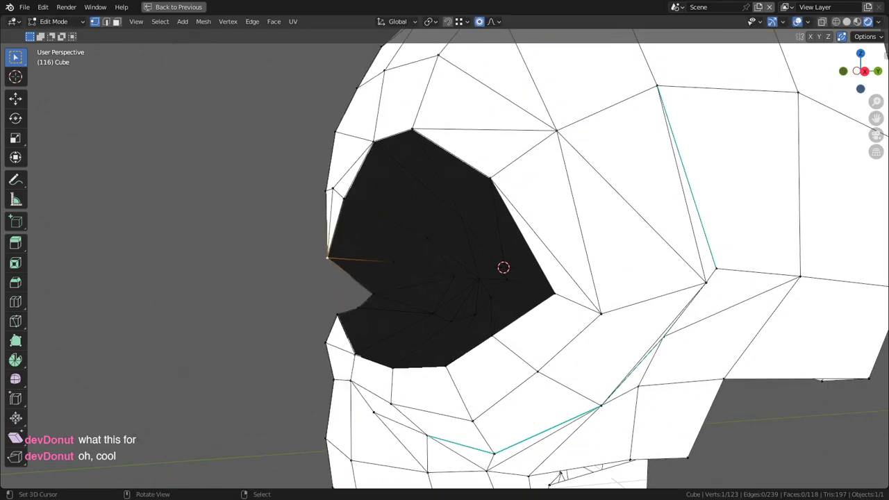
key("g")
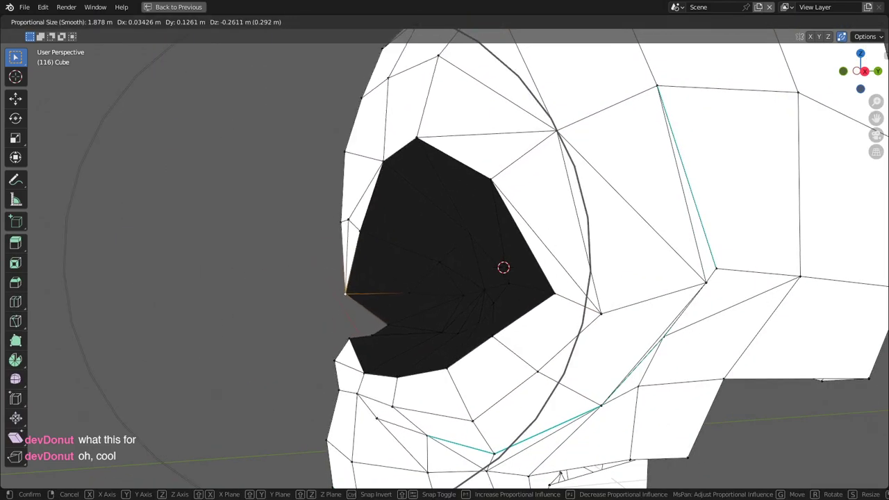
left_click(502, 266)
middle_click_drag(502, 266, 422, 262)
scroll(364, 263, "down", 3)
- Undo the bridge vertex's move and try lowering it about 0.19 m along the Z axis instead
key("ctrl+z")
key("g")
key("z")
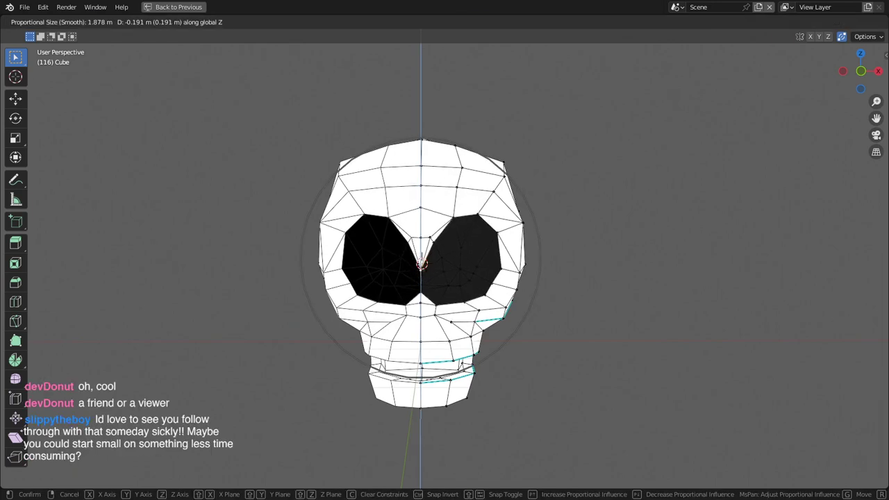
key("Escape")
- Raise the brow face above the eye socket and pull the face at the socket's outer edge outward about 0.21 m with proportional editing
scroll(422, 264, "up", 1)
key("g")
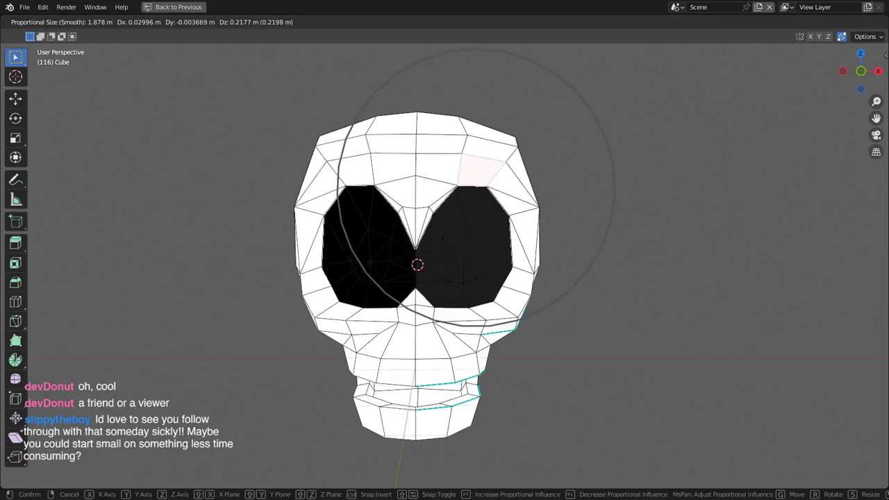
key("Escape")
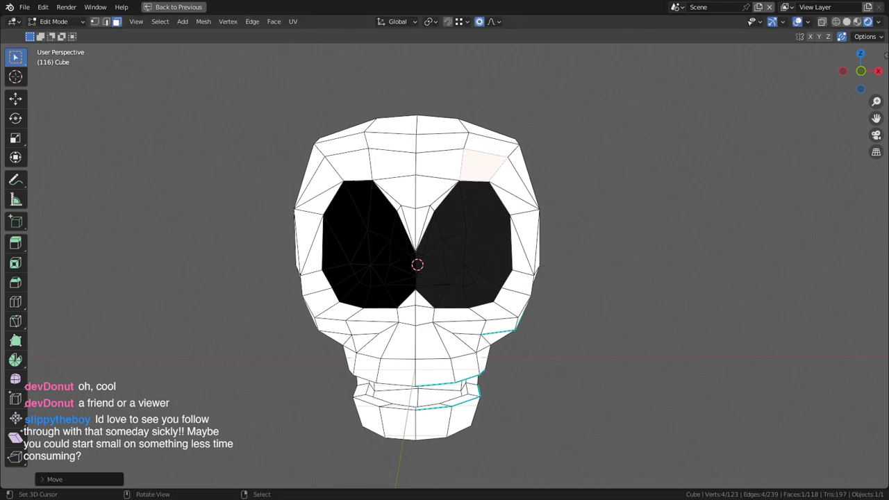
key("g")
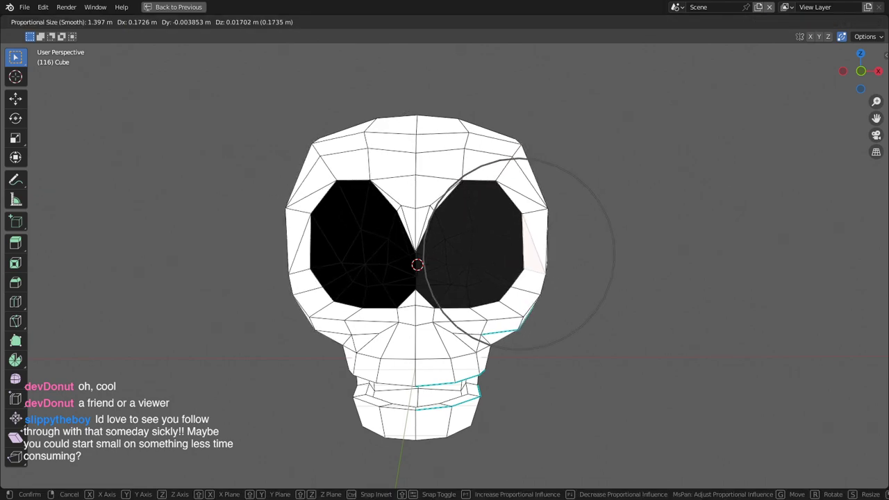
scroll(518, 254, "up", 3)
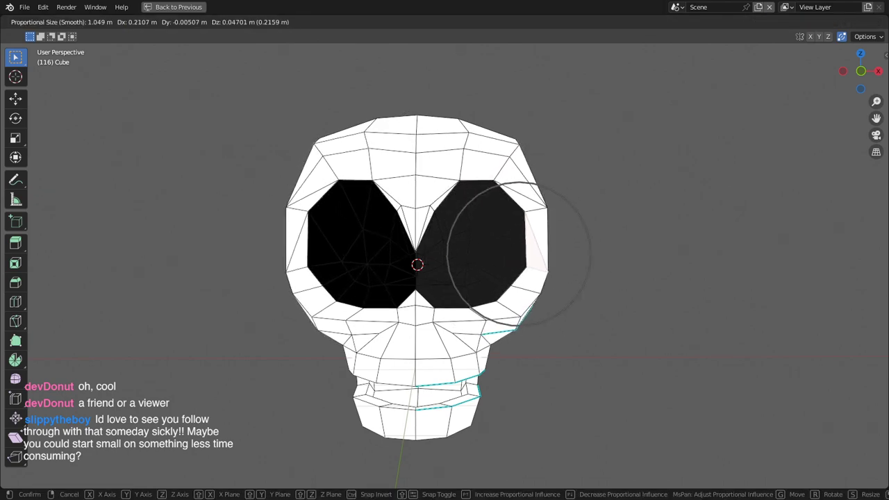
left_click(518, 253)
- Lower the vertex at the cranium's upper side corner about 0.16 m in the front view with proportional editing
middle_click_drag(518, 253, 545, 257)
key("Tab")
key("KP_3")
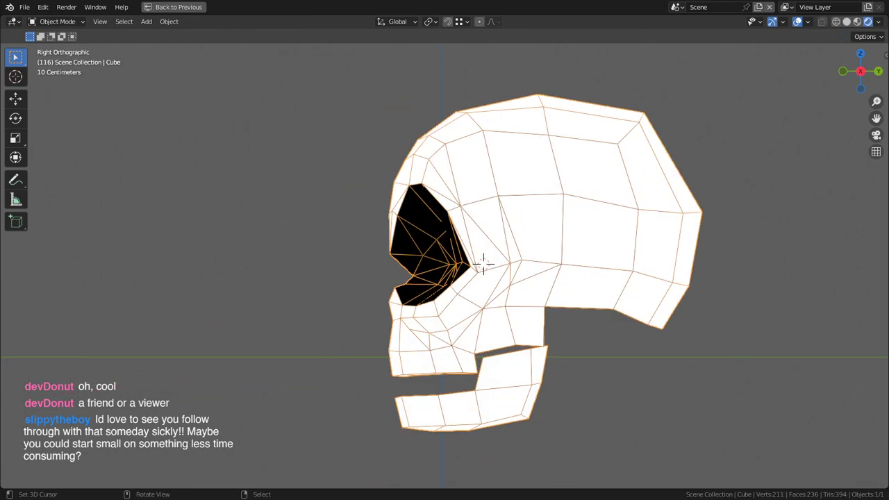
middle_click_drag(484, 263, 417, 263, "alt")
key("Tab")
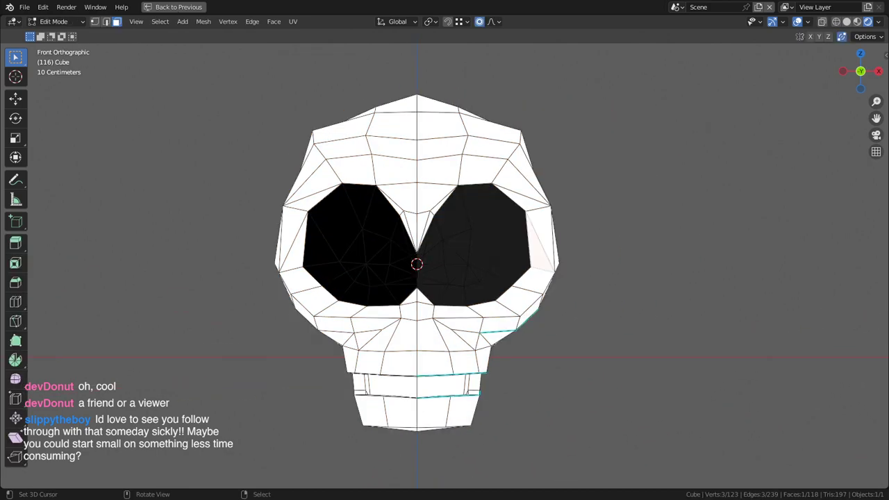
key("g")
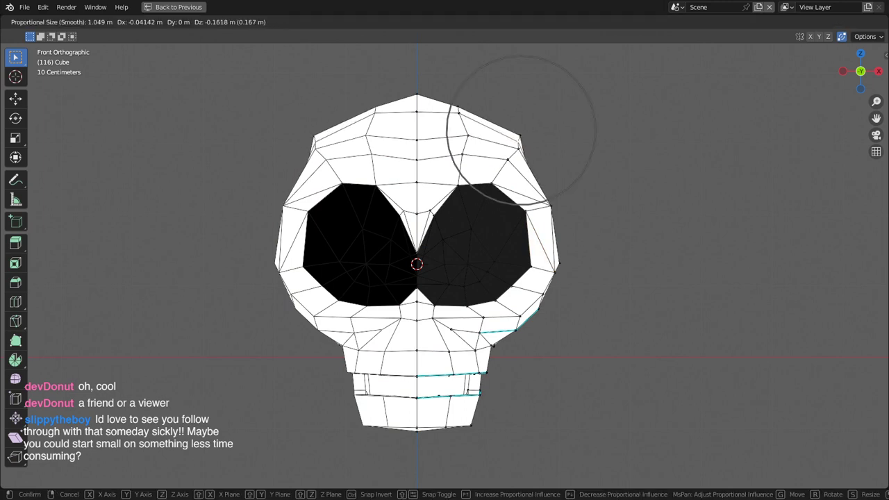
key("Return")
- Return to Object Mode and reveal the hidden reference images beside the skull
key("ctrl+Tab")
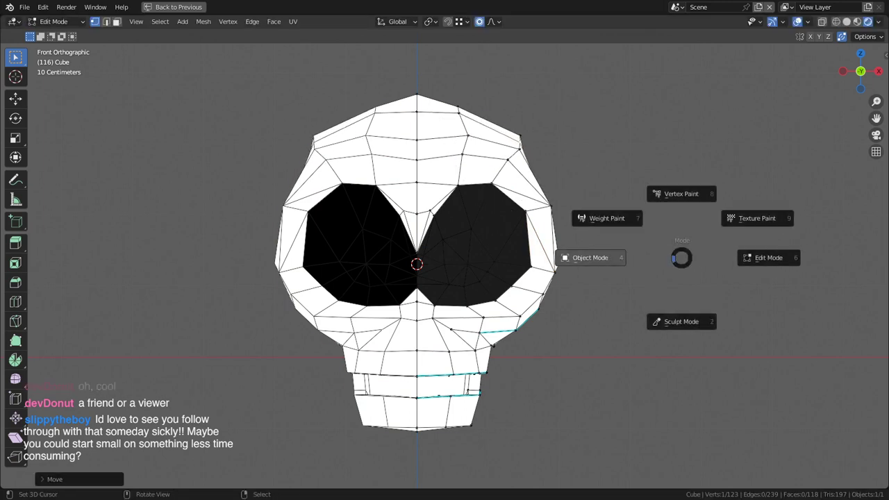
left_click(591, 257)
key("alt+h")
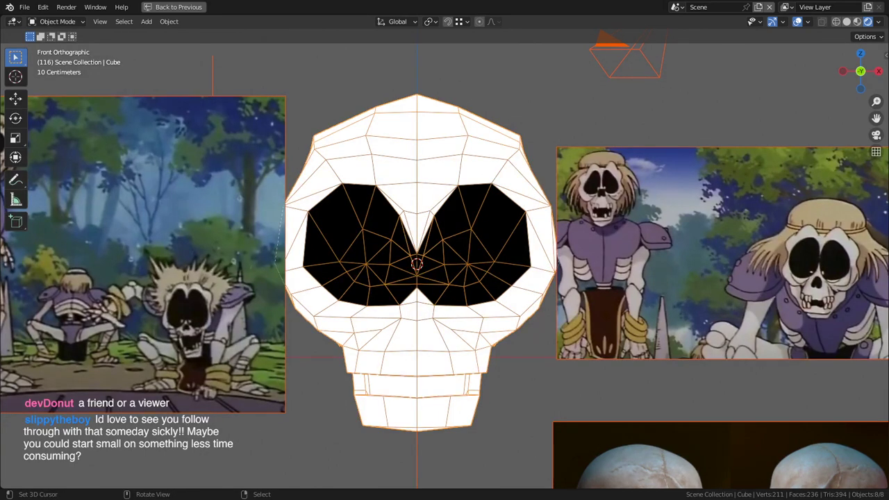
middle_click_drag(444, 257, 364, 267, "shift")
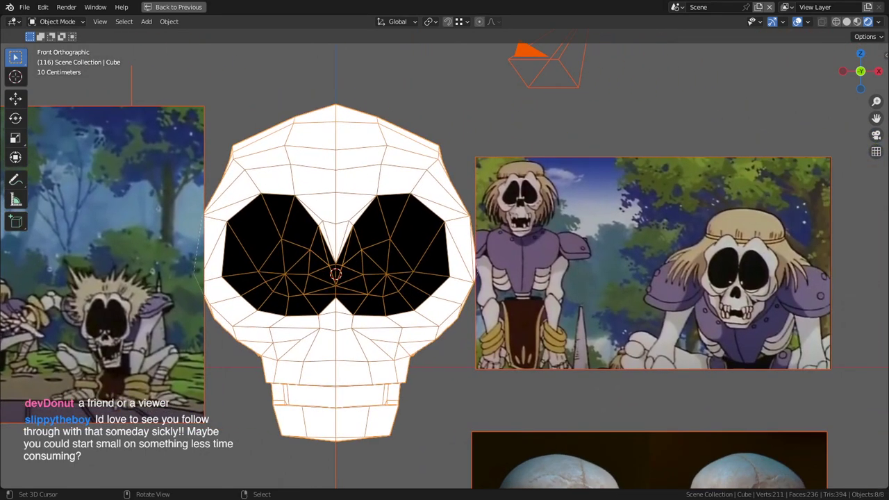
- Select only the skull and shift the upper rim vertices of its eye socket slightly inward in Edit Mode
right_click(364, 268)
key("Tab")
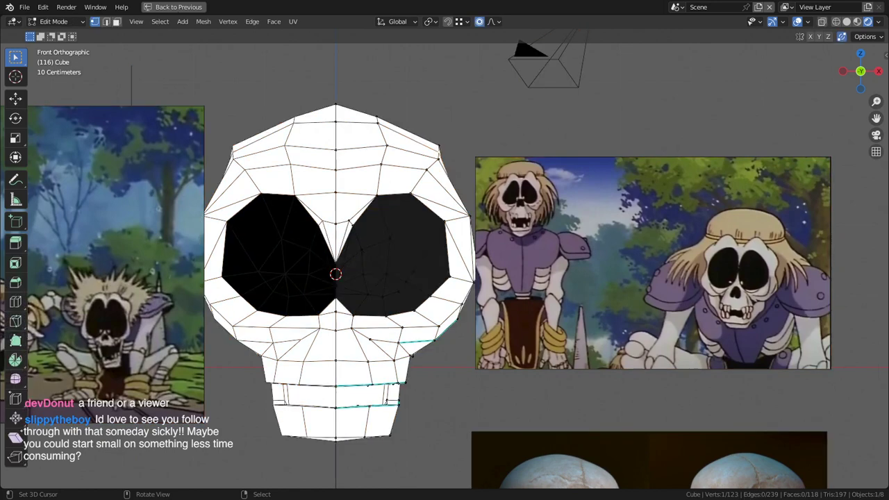
key("g")
key("Return")
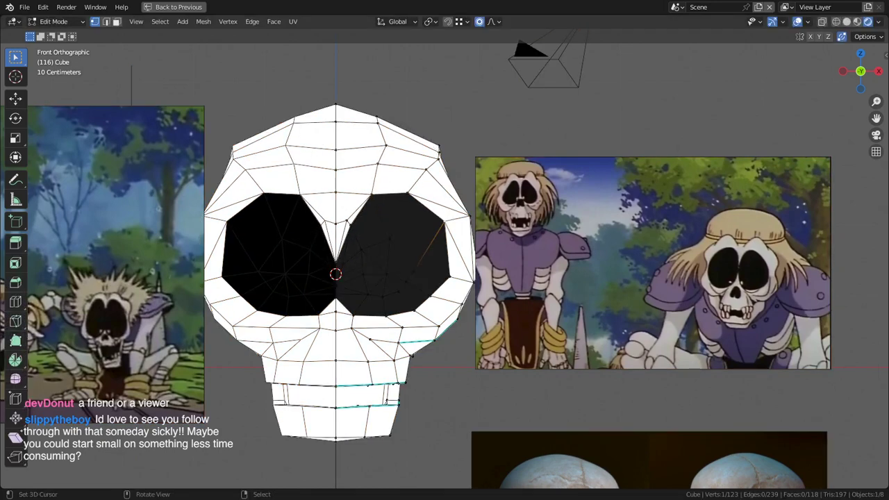
- With proportional editing, move the eye socket's outer rim inward about 0.14 m and lower the cranium's upper side corner about 0.05 m
key("g")
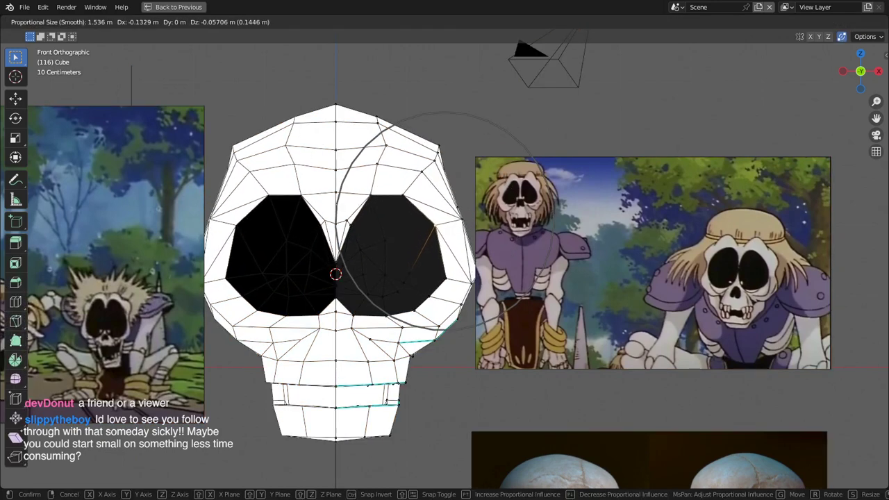
left_click(434, 225)
right_click(439, 146)
key("g")
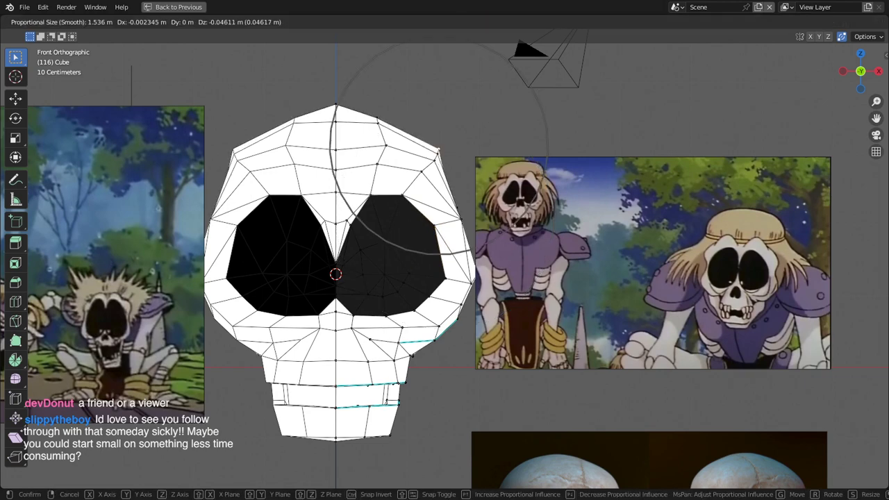
key("Return")
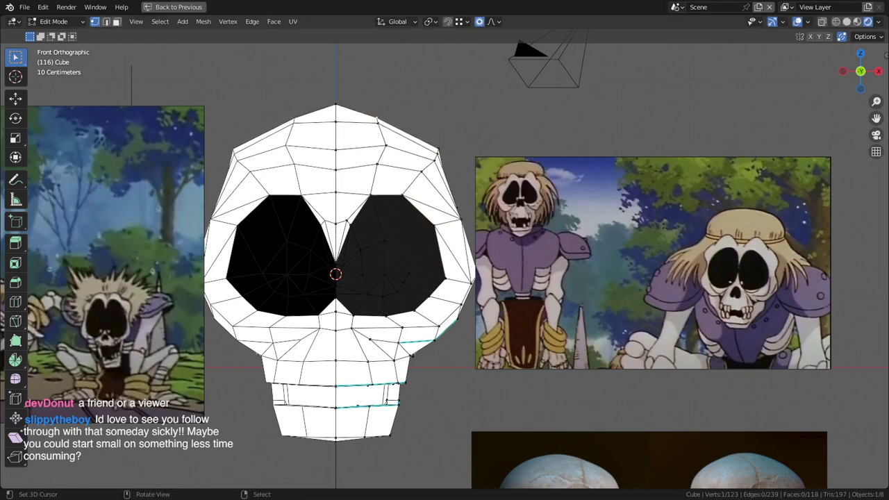
- Lower the crown's centre vertex about 0.2 m and the centre forehead edge about 0.09 m with proportional editing in the front view
key("g")
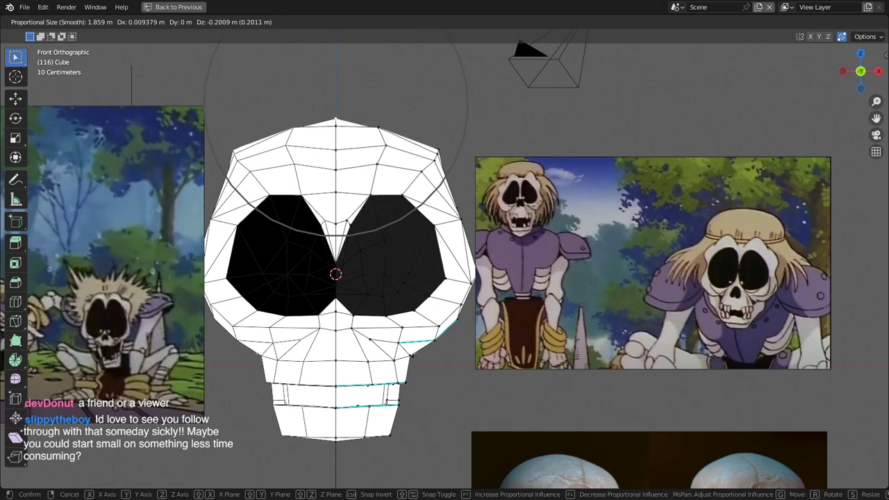
key("Return")
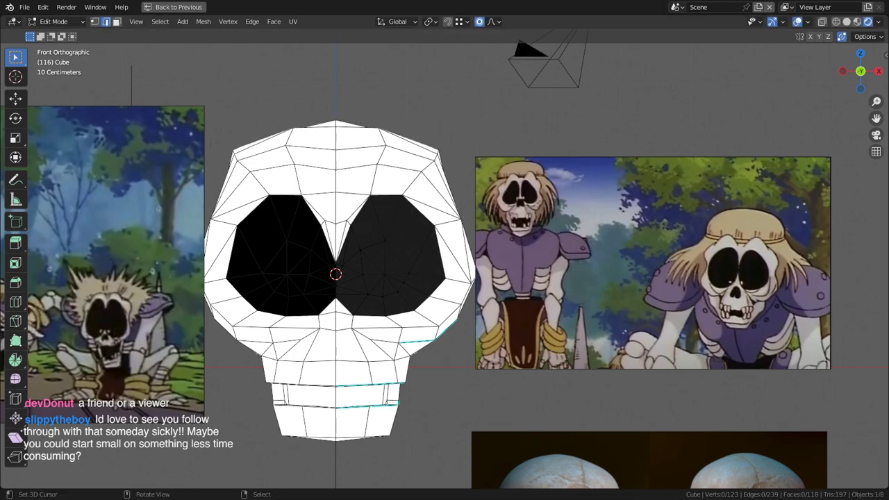
right_click(336, 138)
key("g")
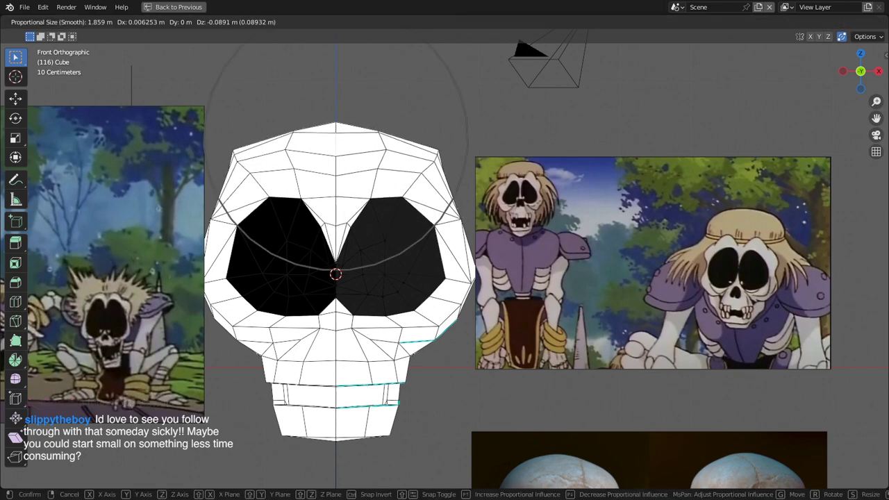
scroll(336, 150, "up", 5)
left_click(337, 155)
- Pull two neighbouring brow vertices forward about 0.08 m and 0.16 m, using a proportional radius of about 0.59 m
middle_click_drag(337, 155, 397, 166)
middle_click_drag(413, 268, 400, 267)
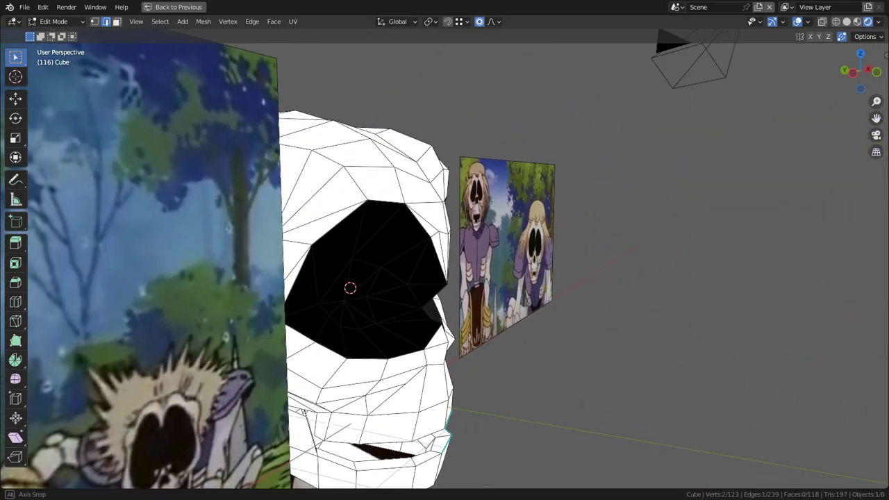
key("1")
right_click(441, 182)
key("g")
scroll(439, 182, "up", 5)
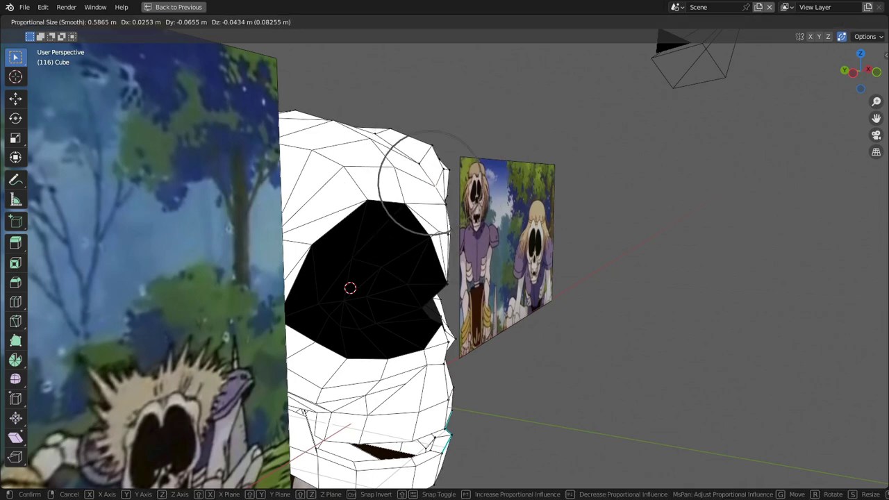
left_click(441, 179)
right_click(446, 169)
key("g")
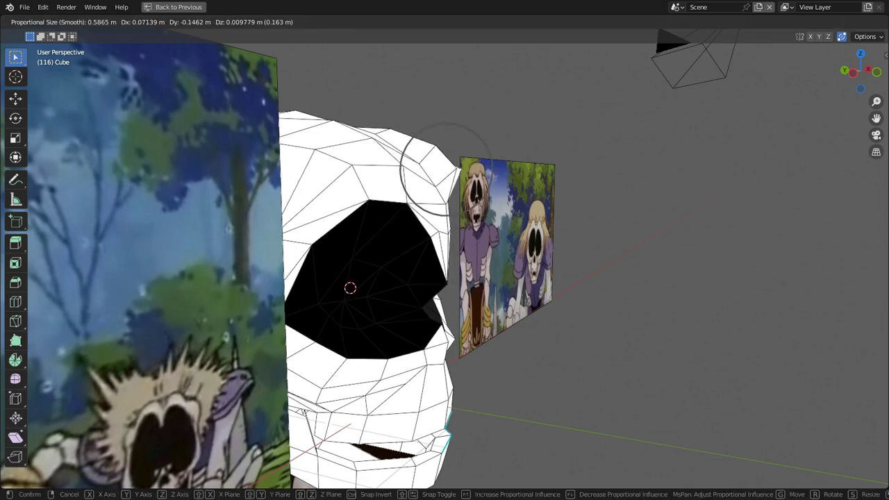
left_click(466, 170)
- Isolate the skull in local view with solid shading and pull the temple vertex beside the eye socket forward about 0.18 m
middle_click_drag(465, 170, 330, 189)
right_click(391, 172)
middle_click_drag(391, 171, 420, 167)
key("KP_Divide")
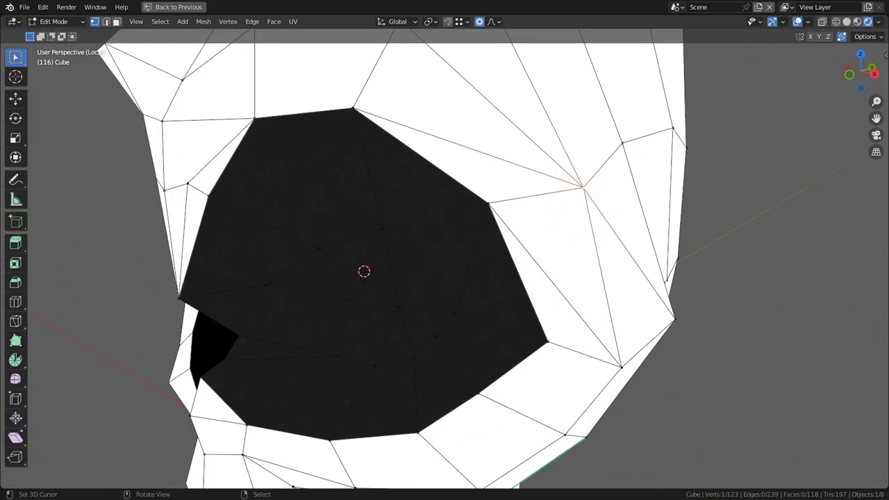
left_click(847, 22)
middle_click_drag(486, 208, 410, 195)
scroll(410, 194, "down", 2)
key("g")
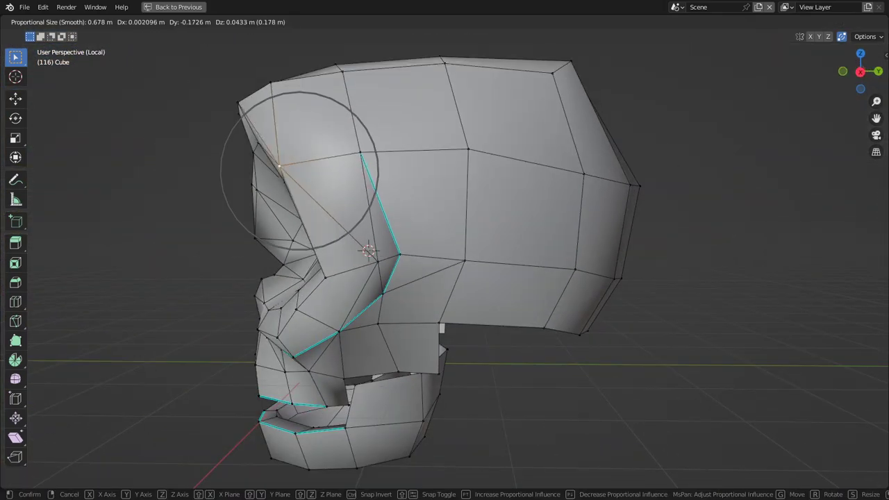
left_click(300, 171)
- Switch to Material Preview shading and dissolve the edge between the eye socket's upper outer corner and the temple vertex
middle_click_drag(300, 171, 469, 186)
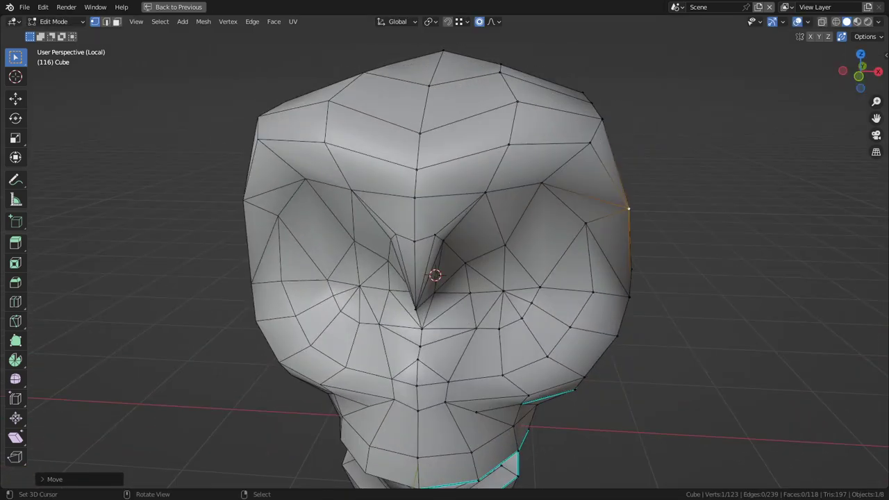
key("z")
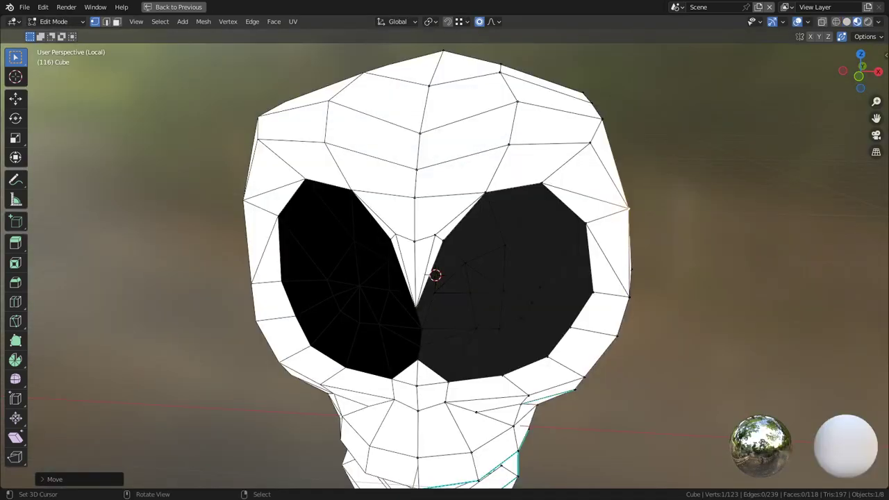
mouse_move(444, 209)
middle_mouse_down()
mouse_move(541, 201)
mouse_move(410, 186)
middle_mouse_up()
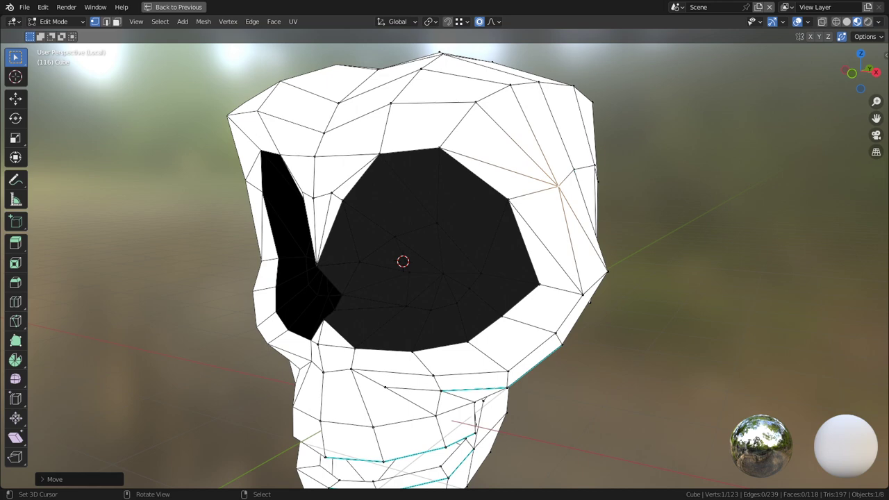
middle_click_drag(499, 168, 538, 171)
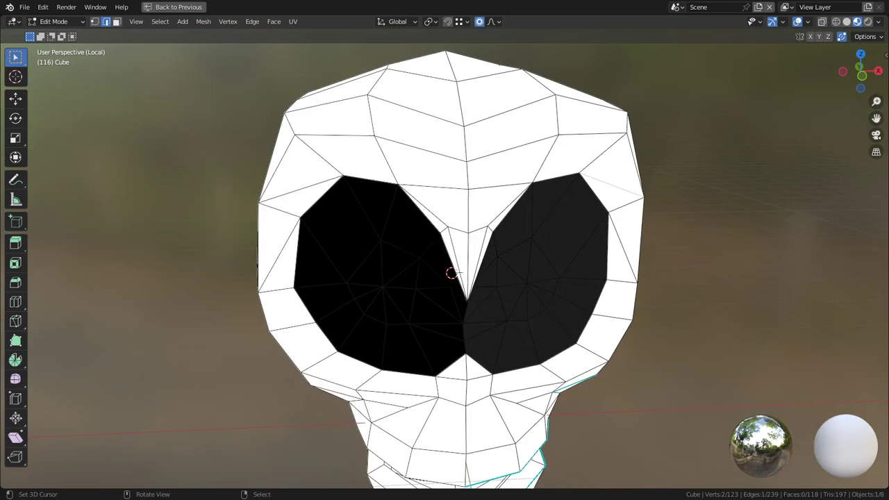
key("ctrl+x")
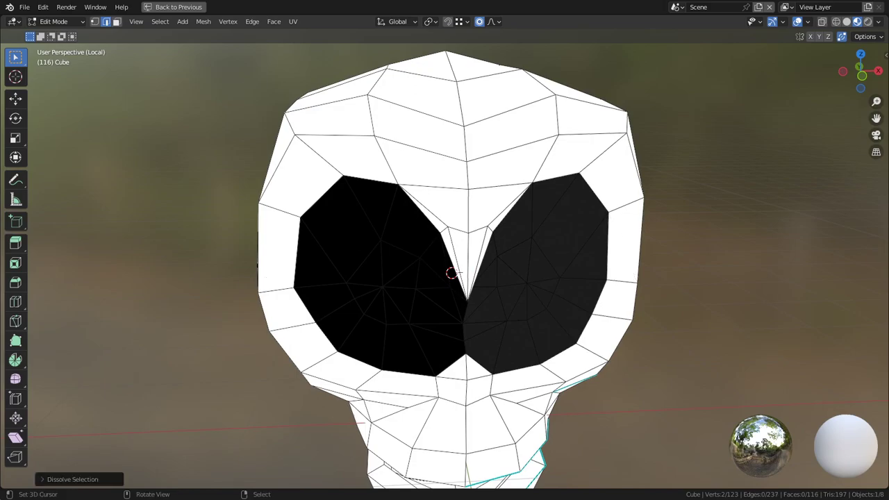
middle_click_drag(479, 229, 502, 227)
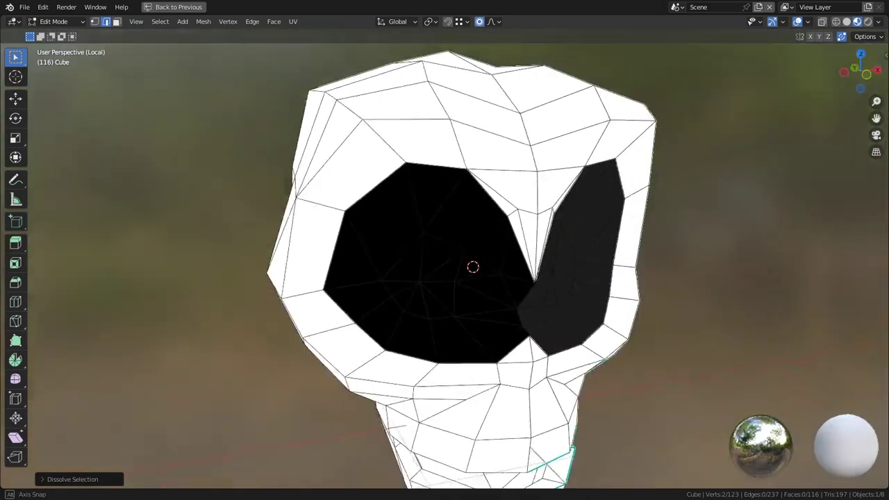
middle_click_drag(486, 257, 452, 258)
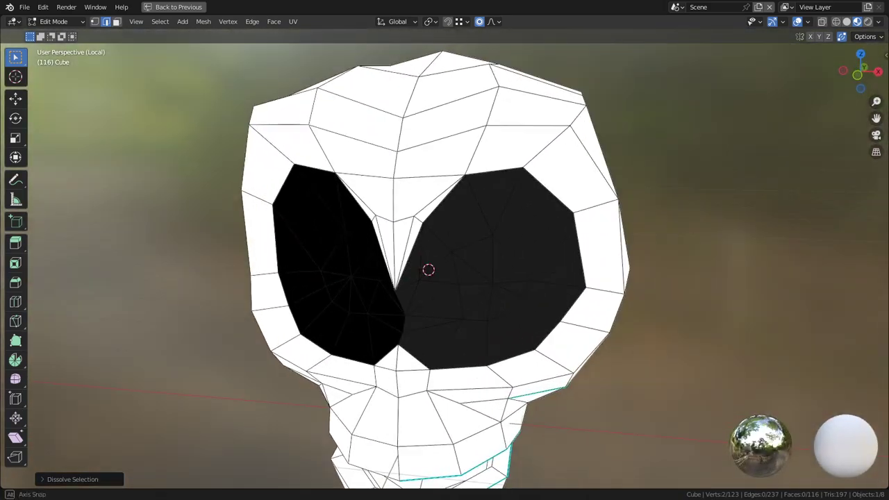
- Move the brow edge above the eye socket forward and down about 0.22 m with proportional editing, and adjust its placement once more
middle_click_drag(528, 132, 451, 130)
key("g")
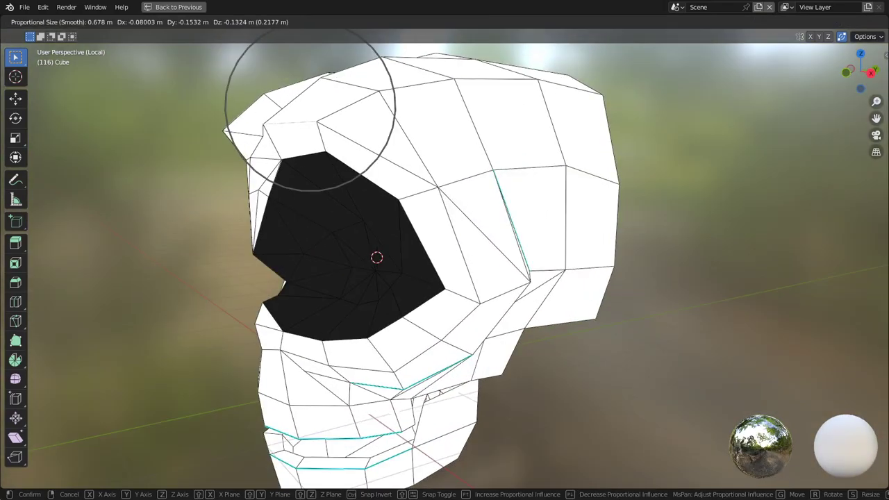
left_click(433, 150)
middle_click_drag(527, 258, 174, 258)
key("g")
key("Return")
- In the right view, shift the eye socket's outer edge forward about 0.13 m and nudge the lower outer edge about 0.04 m
middle_click_drag(486, 258, 382, 253)
scroll(382, 258, "up", 1)
key("KP_3")
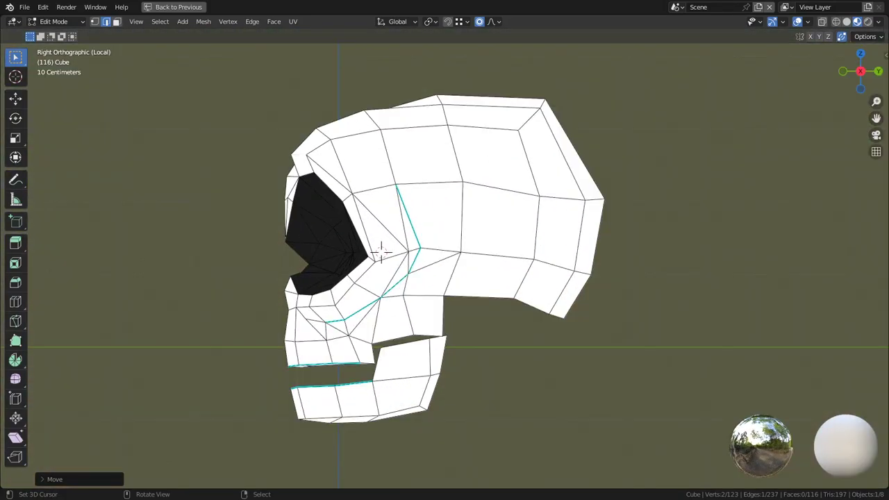
scroll(380, 252, "up", 2)
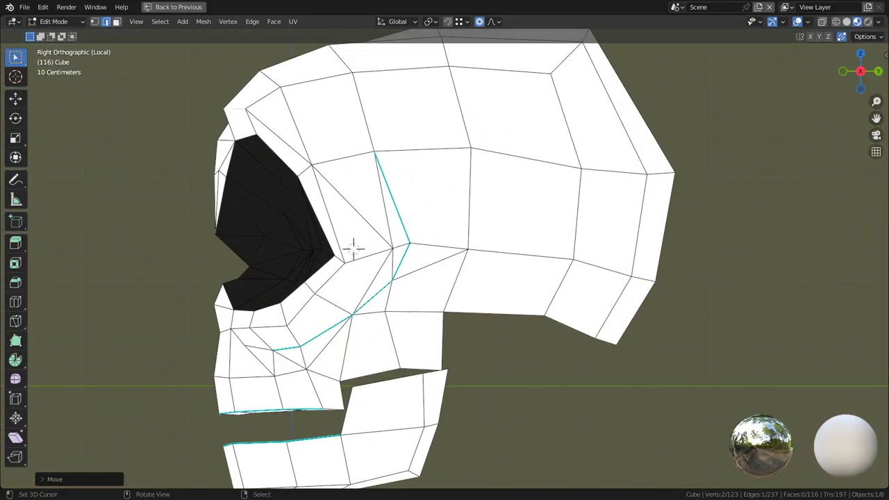
key("g")
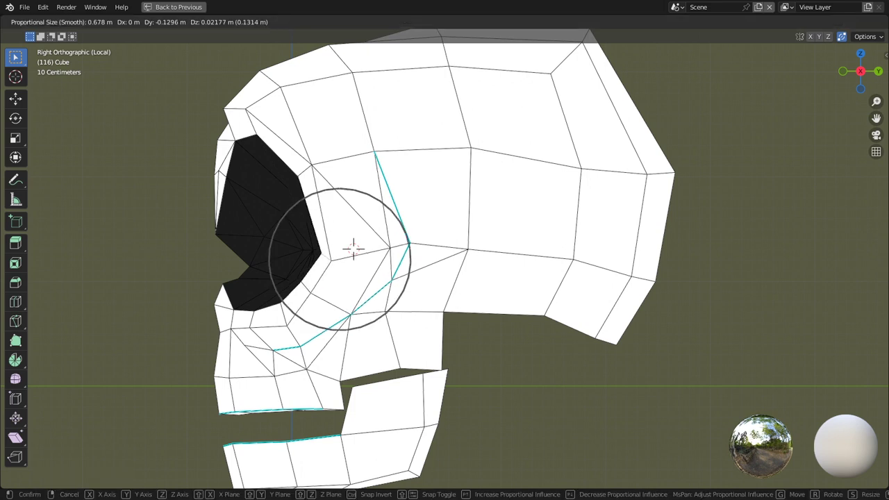
left_click(353, 248)
key("g")
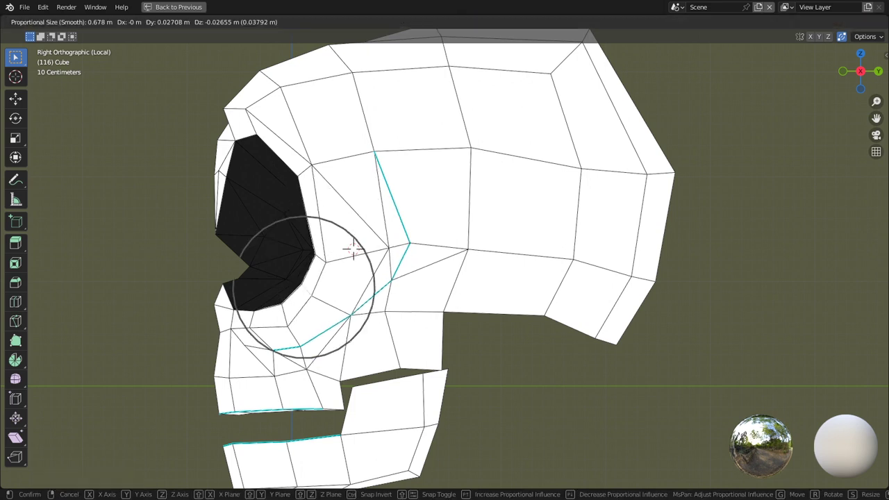
left_click(353, 248)
- Triangulate the face at the top of the nose bridge beside the eye socket's inner rim
middle_click_drag(353, 248, 541, 239)
middle_click(499, 216, "alt")
scroll(499, 215, "up", 2)
middle_click_drag(499, 215, 437, 220)
key("1")
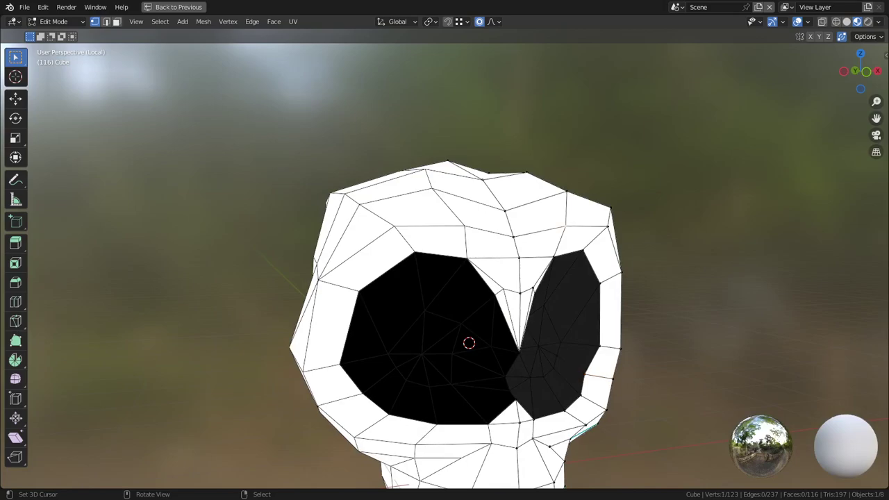
middle_click_drag(514, 240, 423, 236)
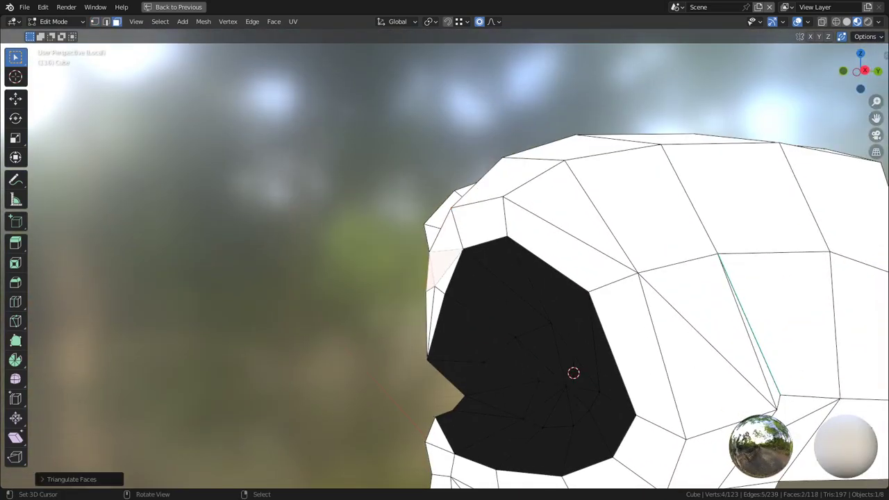
- In the right view, move the nose bridge's lower tip back and lower the bridge's upper part about 0.08 m
key("KP_3")
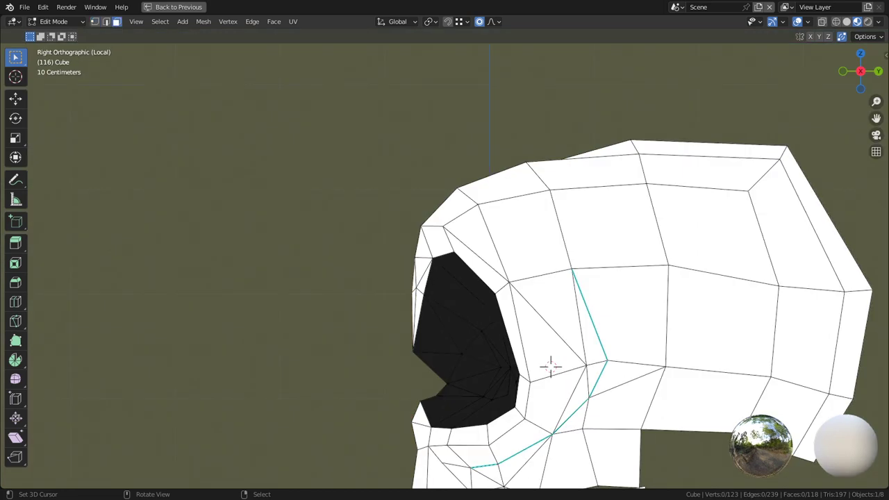
key("1")
mouse_move(413, 352)
right_mouse_down()
mouse_move(436, 352)
mouse_move(428, 352)
right_mouse_up()
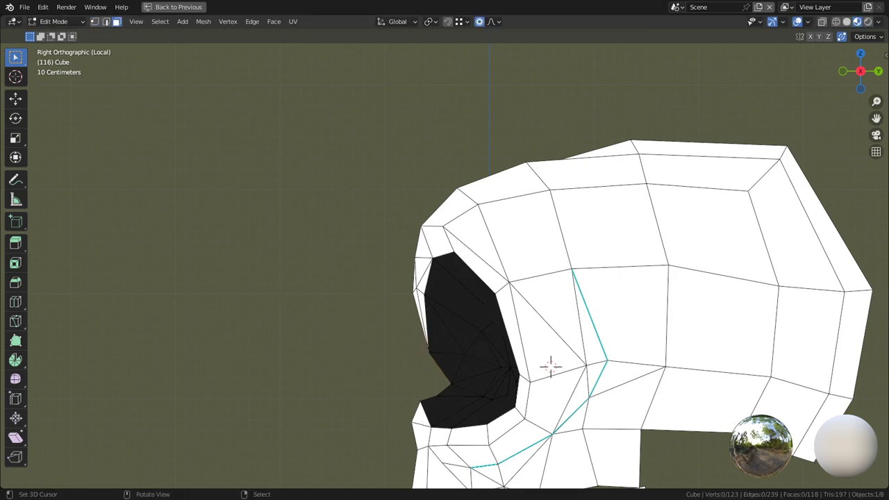
key("g")
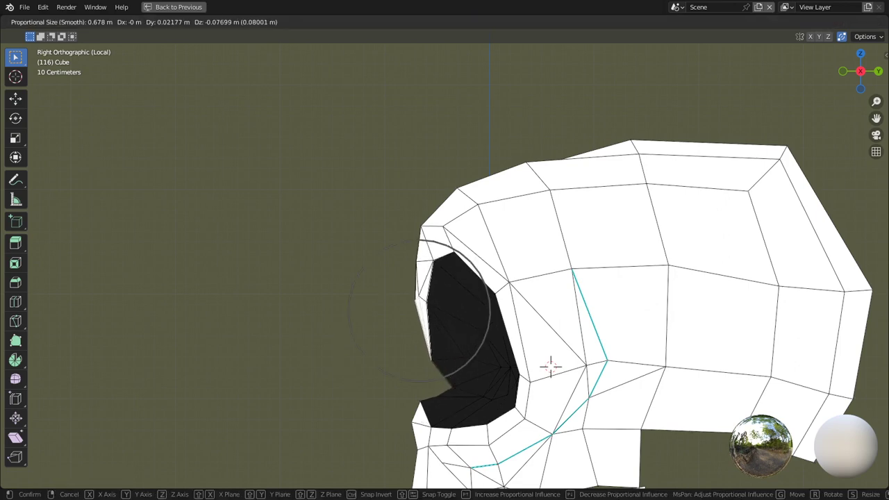
left_click(548, 363)
- Return to Object Mode and examine the skull's overall shape from the front and side
middle_click_drag(547, 364, 673, 381)
key("Tab")
scroll(673, 380, "down", 2)
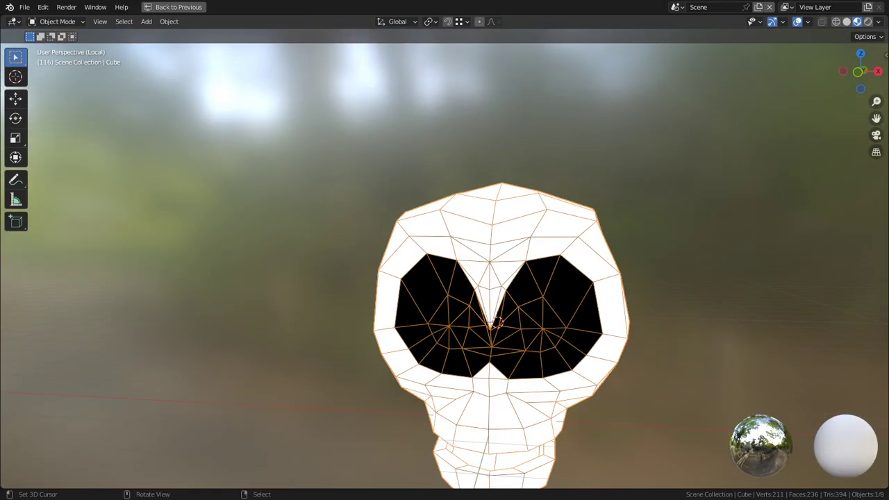
middle_click_drag(611, 380, 710, 382)
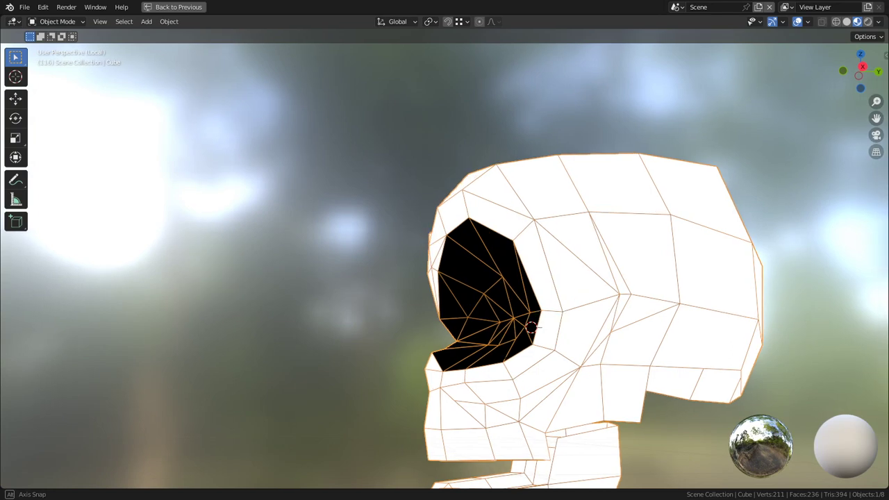
scroll(710, 382, "up", 1)
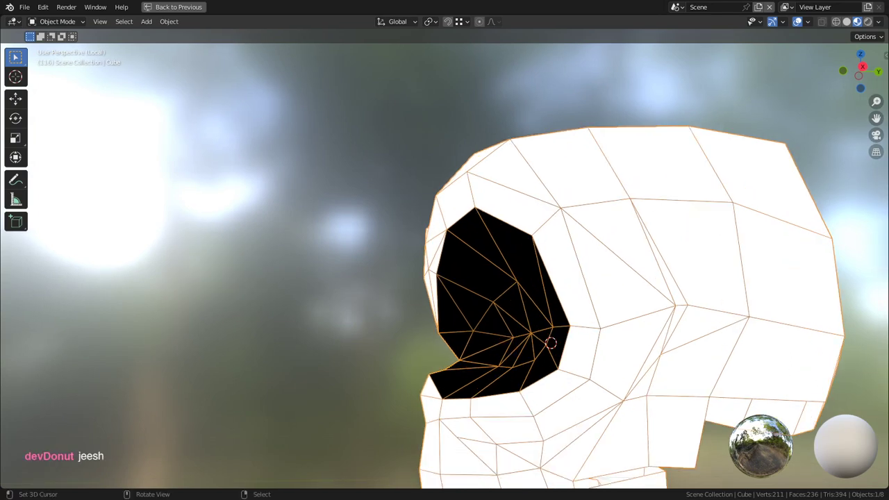
scroll(395, 278, "down", 1)
mouse_move(396, 278)
middle_mouse_down()
mouse_move(528, 280)
mouse_move(361, 284)
mouse_move(393, 281)
middle_mouse_up()
scroll(502, 278, "down", 2)
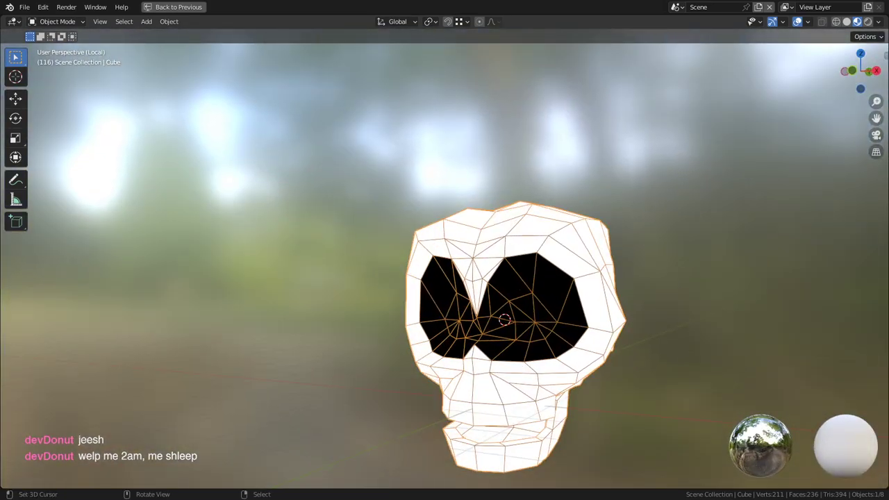
- In the right view, raise the top of the forehead about 0.36 m with proportional editing at a size of about 1.6 m
middle_click_drag(472, 285, 494, 293, "shift")
key("Tab")
key("1")
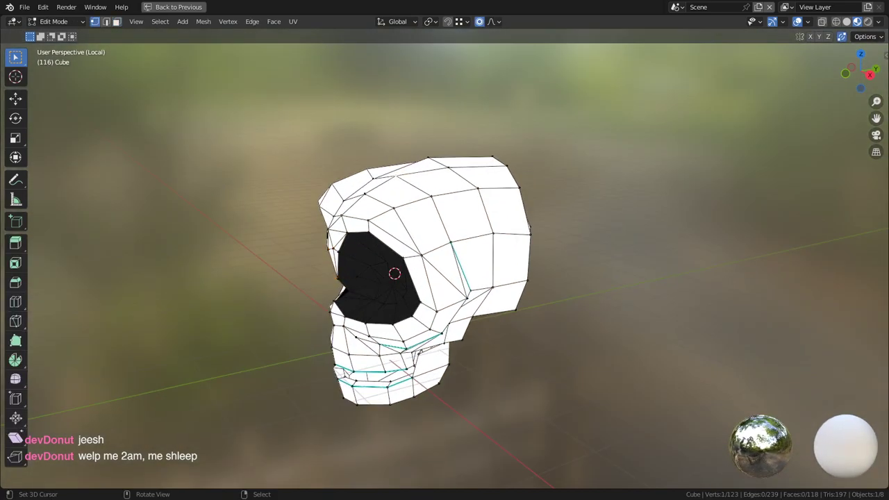
key("KP_3")
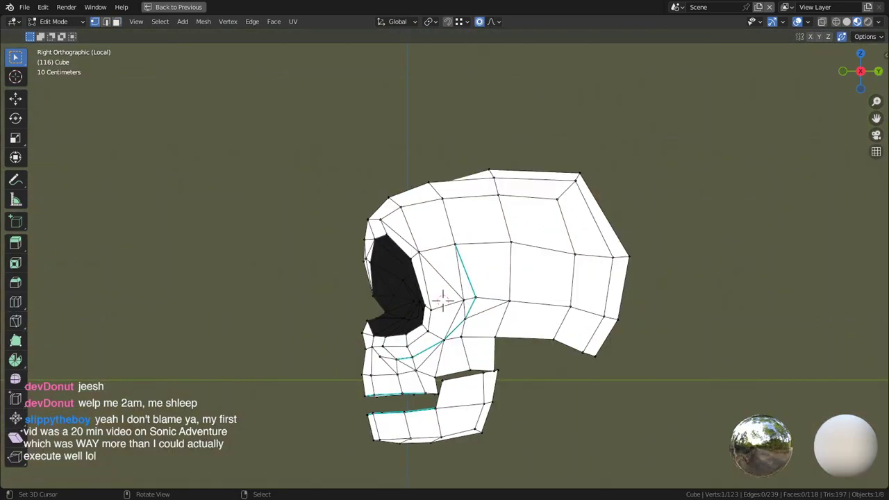
key("g")
scroll(453, 189, "down", 9)
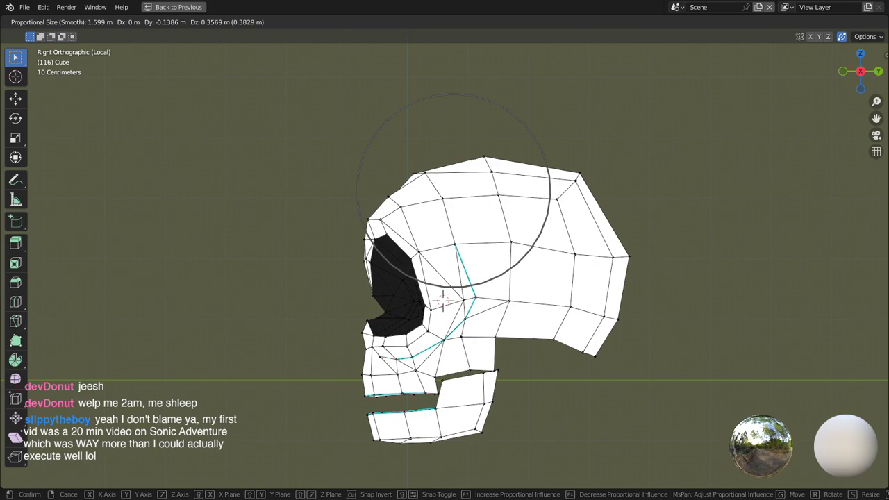
left_click(452, 182)
middle_click_drag(453, 182, 494, 203)
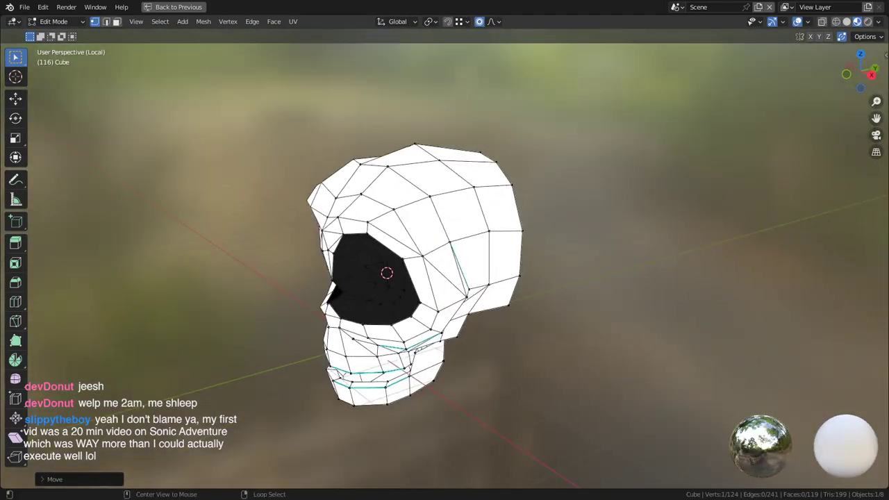
- Without proportional editing, reposition a vertex and the adjoining edge on the forehead near the midline
middle_click(481, 162, "alt")
middle_click_drag(480, 162, 545, 164)
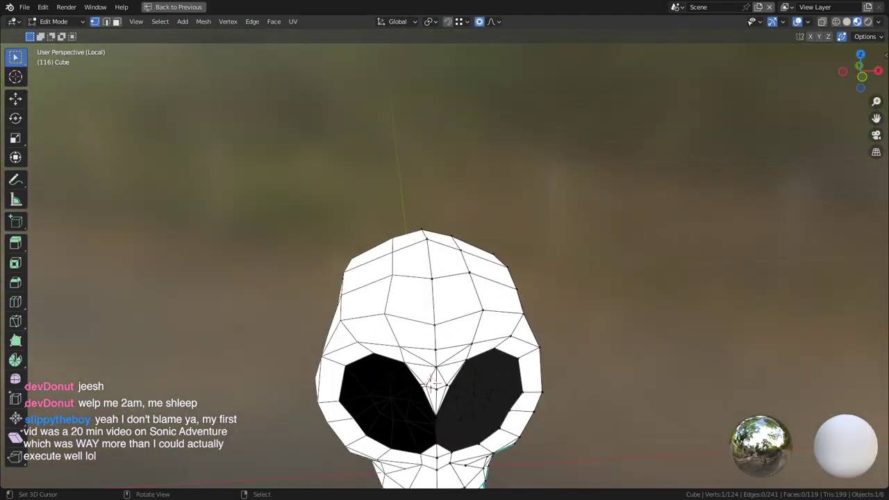
middle_click(426, 275, "alt")
middle_click_drag(428, 273, 333, 251)
right_click(446, 260)
key("g")
left_click(436, 250)
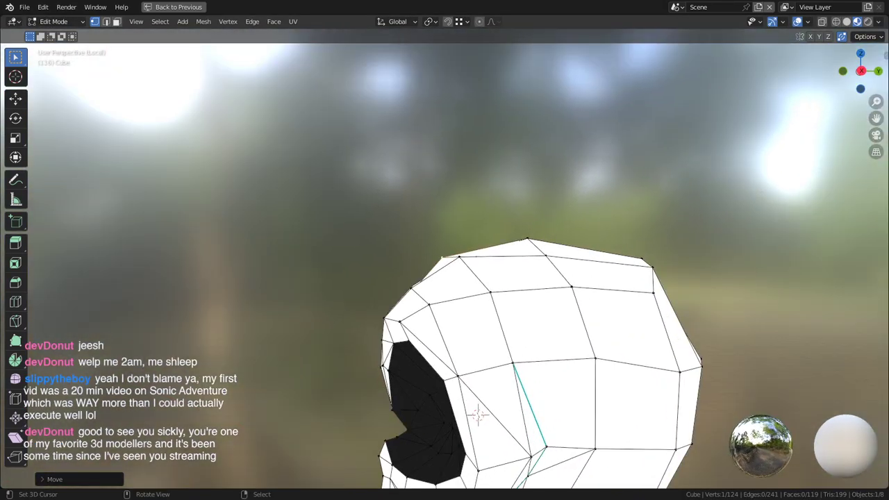
key("2")
right_click(436, 271)
key("g")
left_click(451, 259)
- Lower the forehead geometry just above the brow about 0.11 m
key("1")
right_click(460, 258)
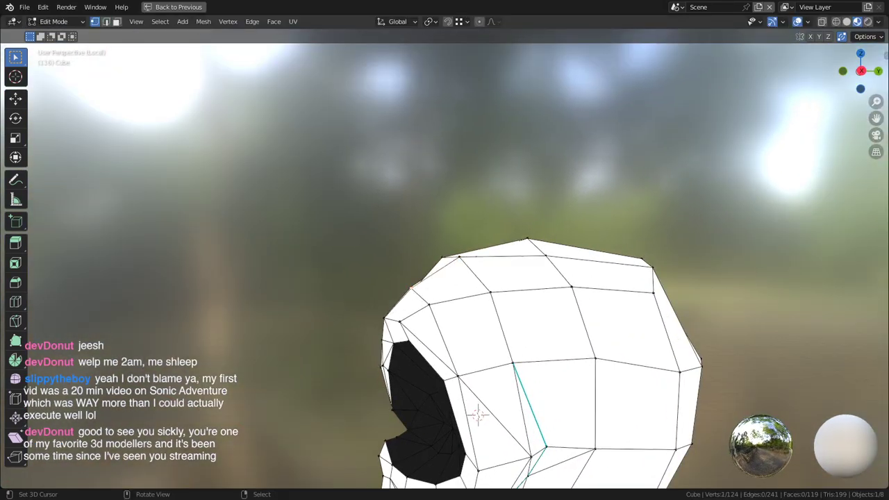
middle_click_drag(460, 258, 437, 252)
key("g")
left_click(476, 415)
middle_click_drag(476, 416, 477, 412)
key("g")
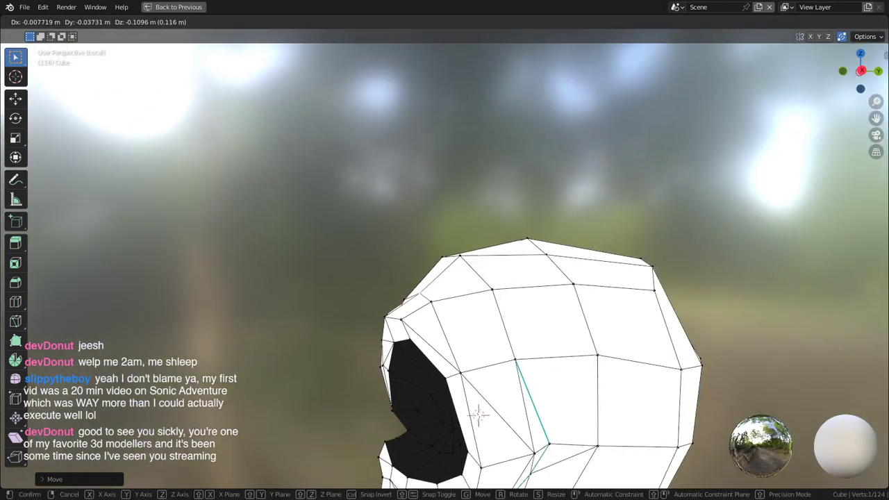
left_click(478, 416)
- Lower the upper forehead vertex beside the midline and adjust the edge just above the brow
right_click(459, 256)
key("g")
left_click(467, 281)
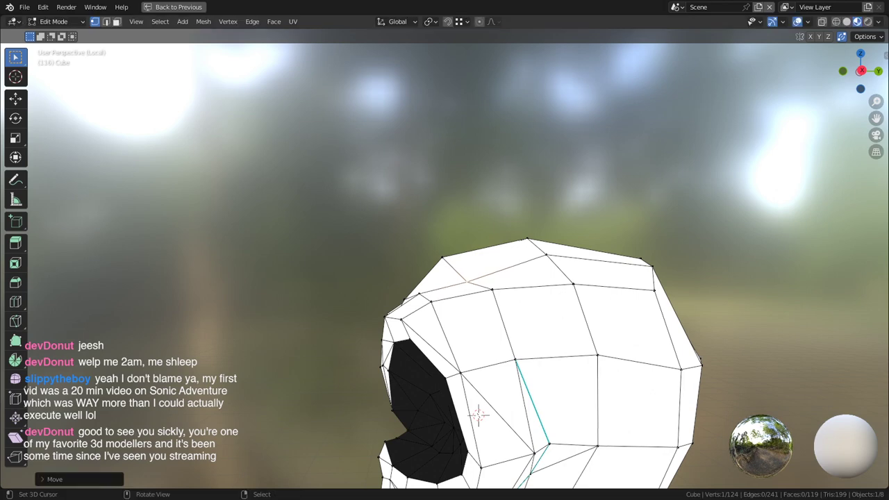
key("2")
right_click(426, 298)
key("g")
left_click(477, 415)
middle_click_drag(477, 416, 479, 414)
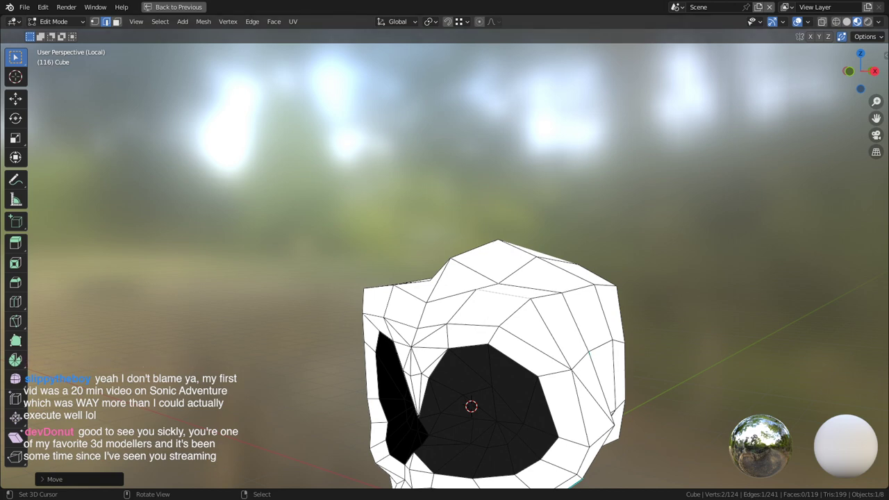
- In the right view, move the upper forehead's front vertices back and down toward the level of the brow ridge
key("KP_3")
scroll(444, 264, "up", 3)
key("1")
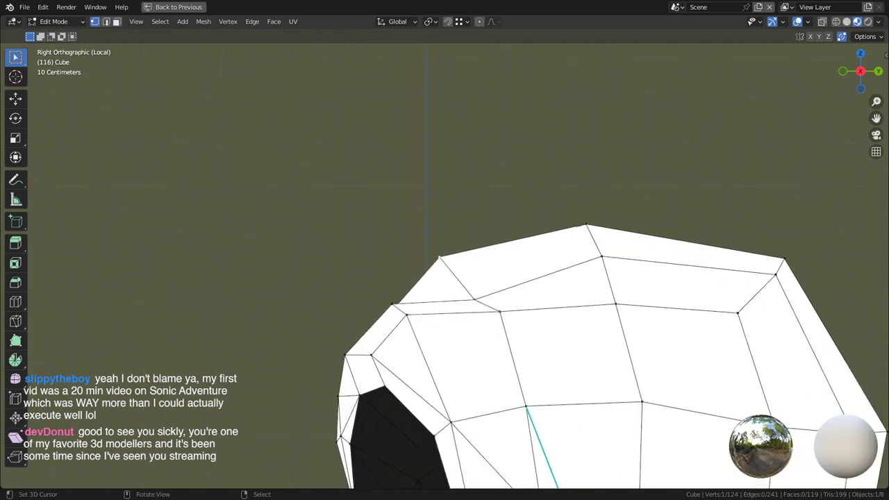
right_click(440, 259)
key("g")
key("Return")
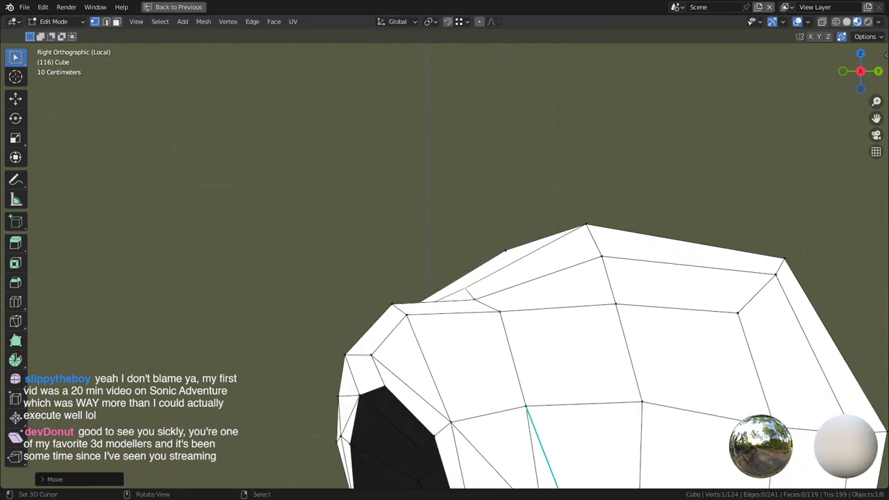
key("g")
key("Return")
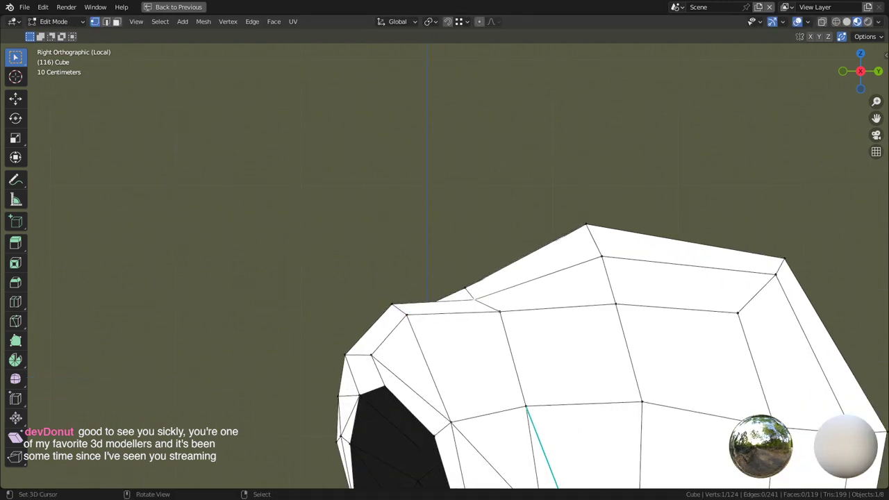
key("g")
key("Return")
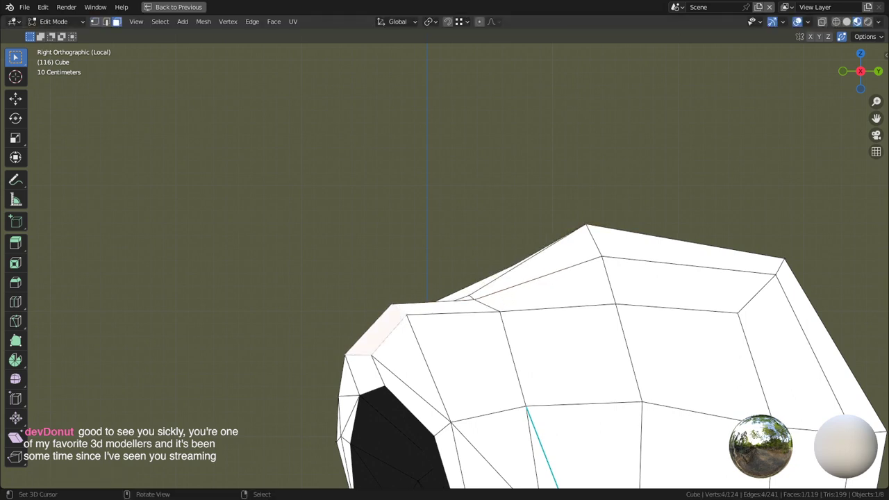
- Turn on proportional editing and move the brow's upper edge up and slightly forward
key("2")
right_click(400, 311)
key("p")
key("Escape")
key("o")
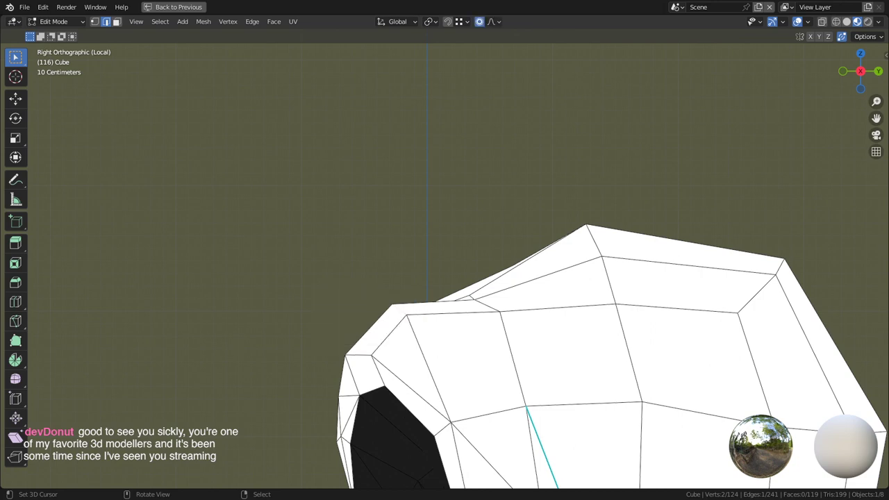
key("g")
key("Return")
- With proportional editing, move the cranium's peak back about 0.21 m and down about 0.19 m, and lower the rear upper corner and peak further
key("g")
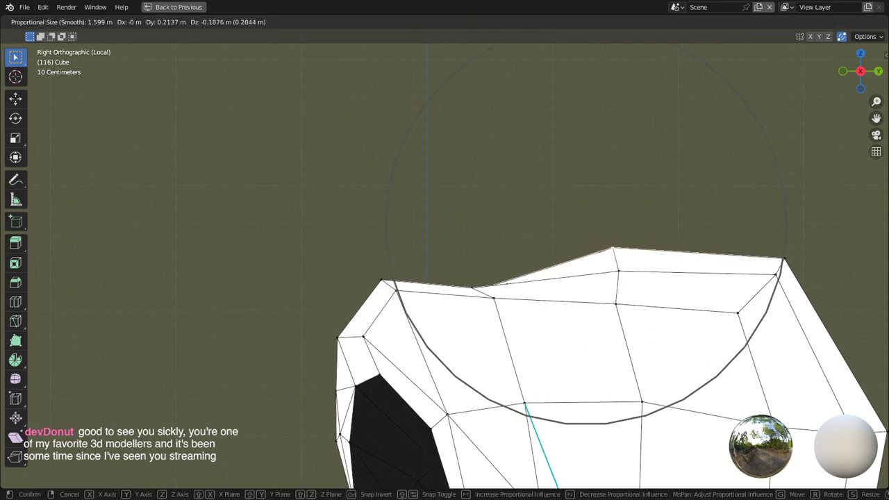
key("Return")
key("g")
key("Return")
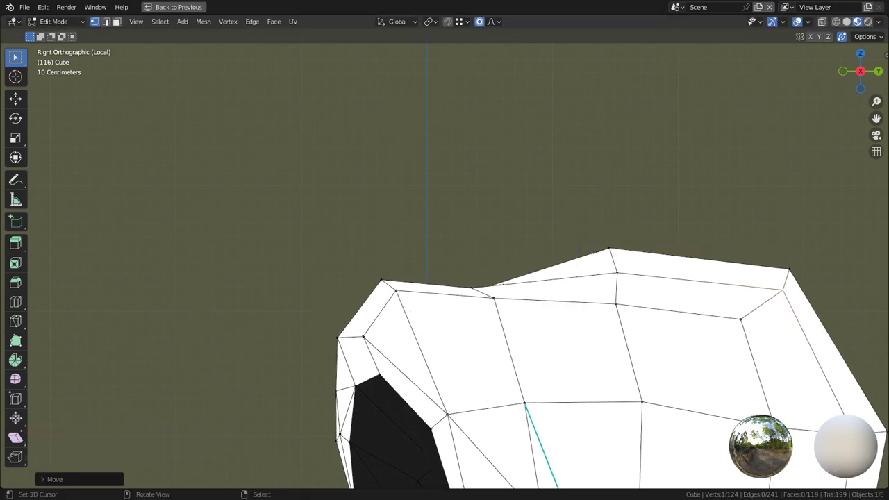
key("g")
key("Return")
key("g")
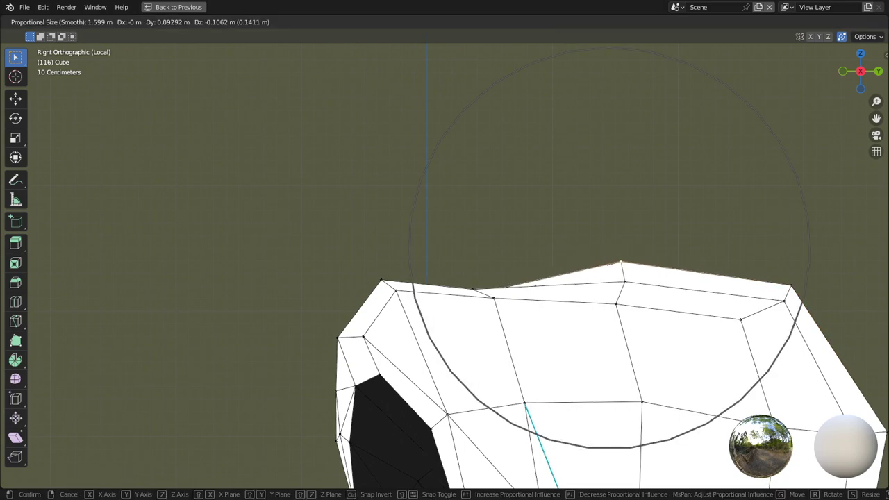
key("Return")
- Move the edge on the upper side of the forehead forward about 0.23 m and down about 0.10 m with a smaller proportional size
left_click_drag(481, 479, 500, 482, "alt")
scroll(455, 468, "up", 1)
middle_click_drag(501, 482, 474, 474, "shift")
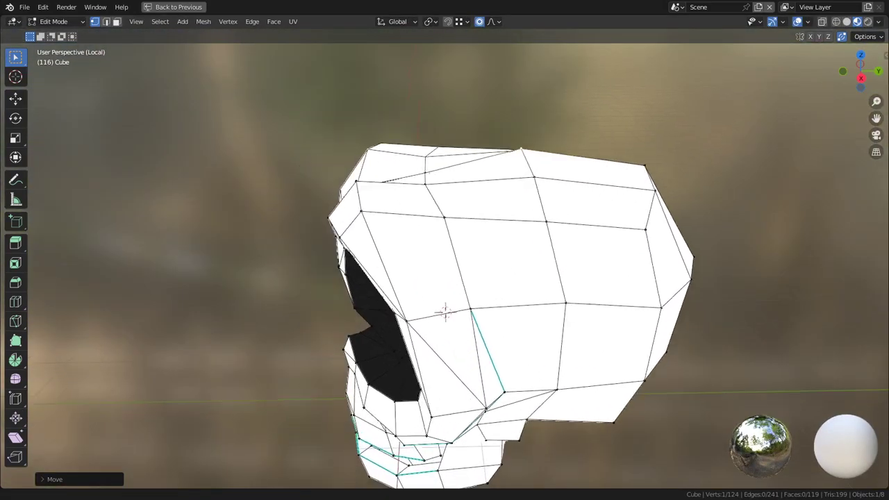
scroll(479, 471, "up", 1)
key("2")
right_click(447, 188)
key("g")
scroll(420, 201, "up", 4)
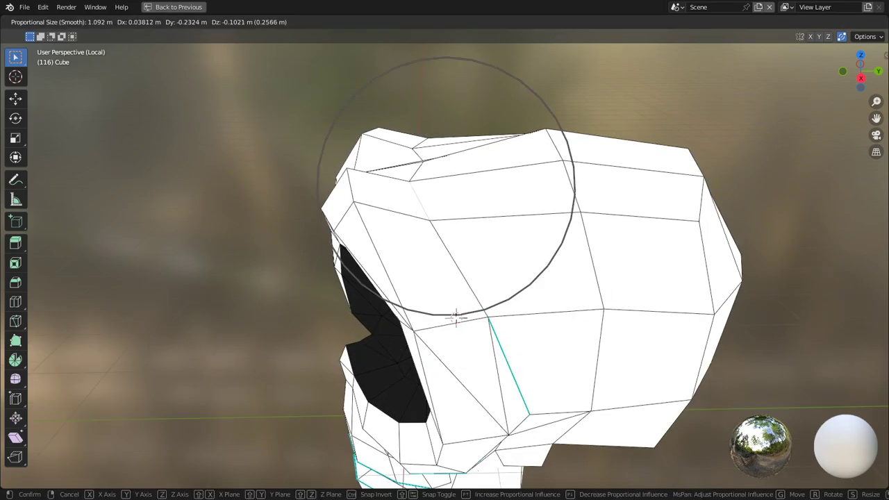
left_click(420, 202)
middle_click_drag(419, 202, 417, 202)
- Pull the temple edge behind the upper eye socket inward about 0.14 m and down about 0.10 m with proportional editing
middle_click_drag(454, 317, 437, 325)
scroll(514, 325, "down", 1, "alt")
scroll(514, 324, "down", 1)
scroll(514, 324, "up", 3)
middle_click_drag(514, 324, 399, 335)
middle_click(570, 278, "alt")
middle_click_drag(570, 278, 511, 287)
key("1")
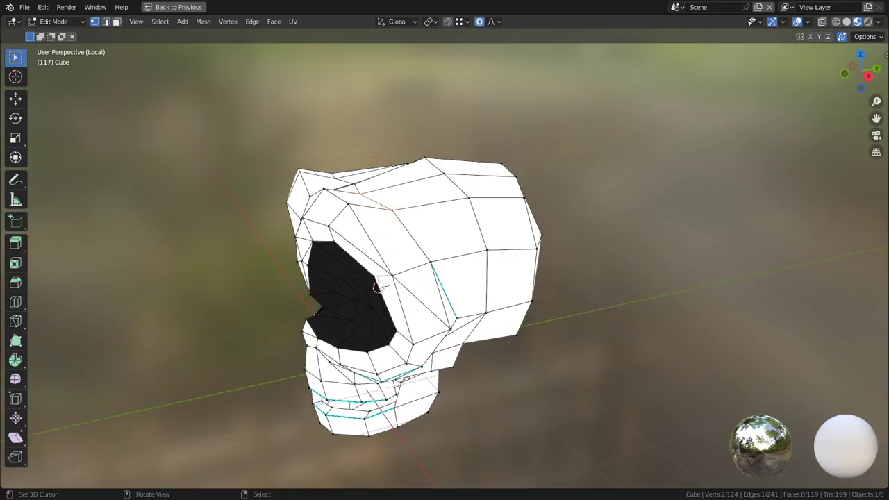
key("2")
right_click(411, 238)
middle_click_drag(411, 237, 460, 216)
key("g")
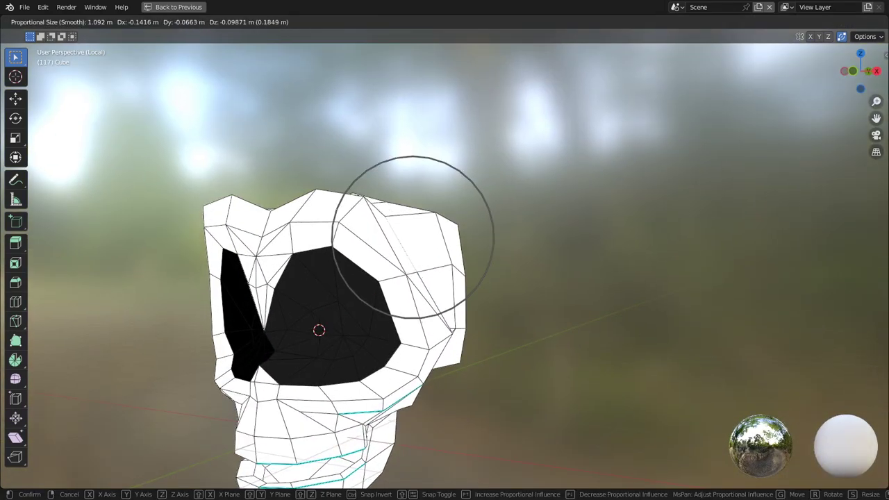
left_click(451, 223)
- Reposition the vertex on top of the cranium with proportional editing to refine the upper side profile
middle_click(424, 278, "alt")
middle_click_drag(424, 278, 379, 301)
scroll(379, 302, "down", 3)
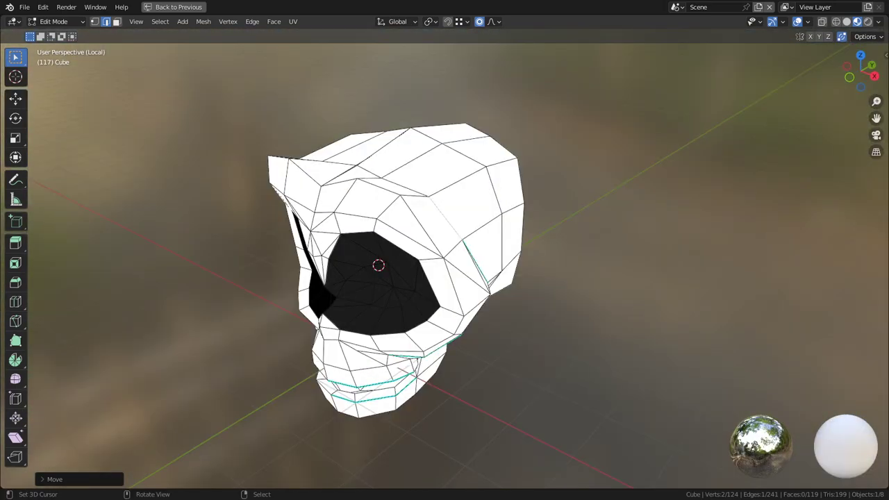
middle_click(430, 255, "alt")
scroll(429, 254, "up", 2)
middle_click_drag(429, 255, 296, 210)
middle_click_drag(562, 357, 477, 361)
key("g")
key("Return")
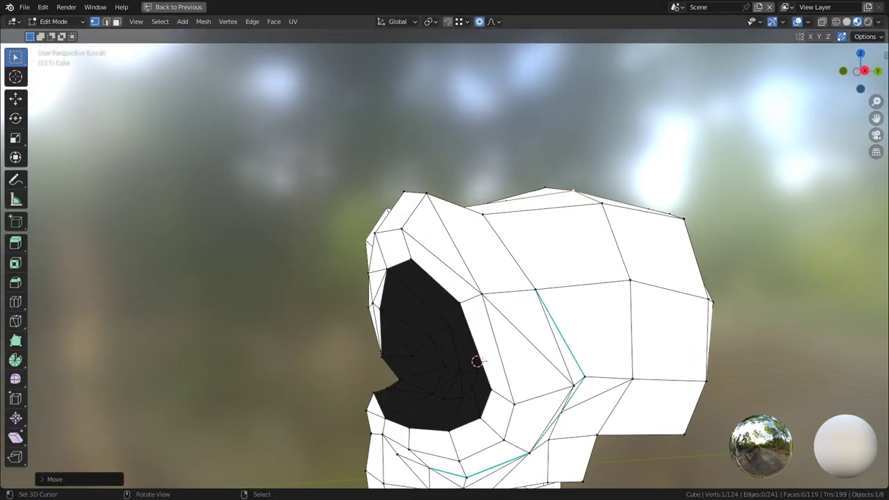
- Switch to solid shading in Object Mode, leave Local View, and compare the skull with the reference images
left_click(846, 22)
middle_click_drag(527, 250, 587, 250)
scroll(586, 250, "down", 4)
middle_click_drag(403, 314, 389, 315)
key("Tab")
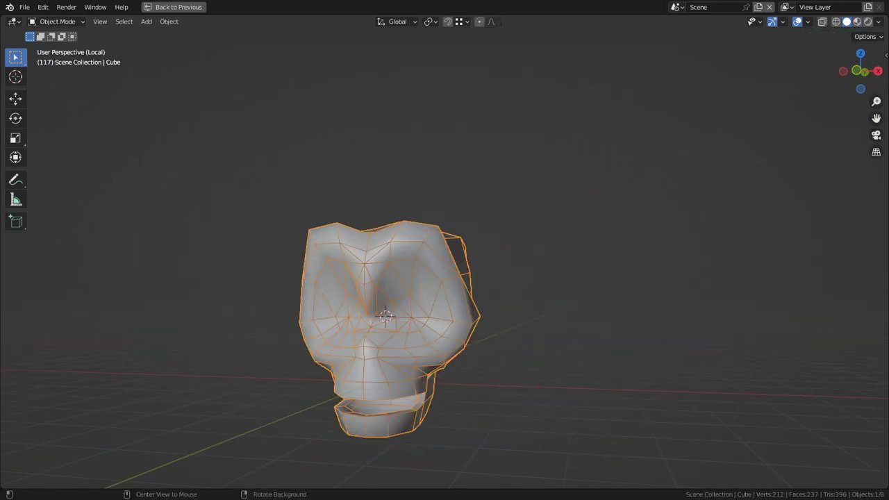
key("KP_Divide")
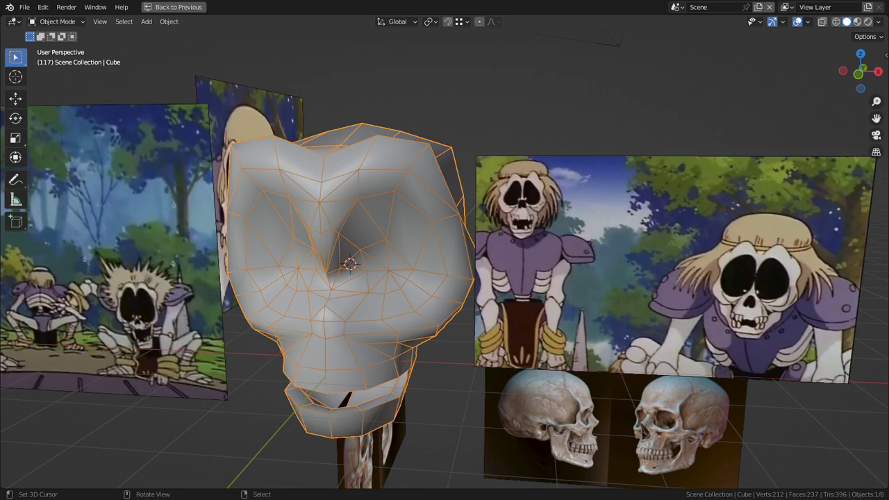
middle_click_drag(389, 305, 407, 293)
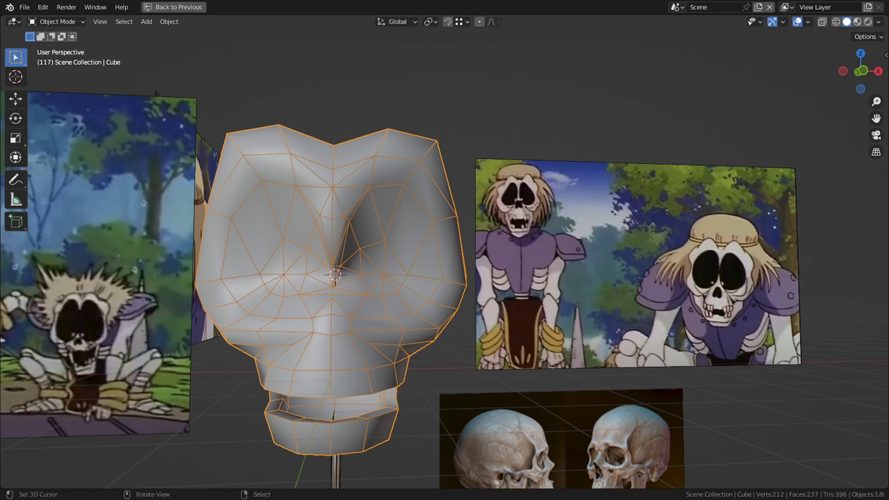
- Isolate the skull in Local View in Edit Mode from the front
key("KP_1")
scroll(445, 264, "up", 2)
key("Tab")
key("ctrl+r")
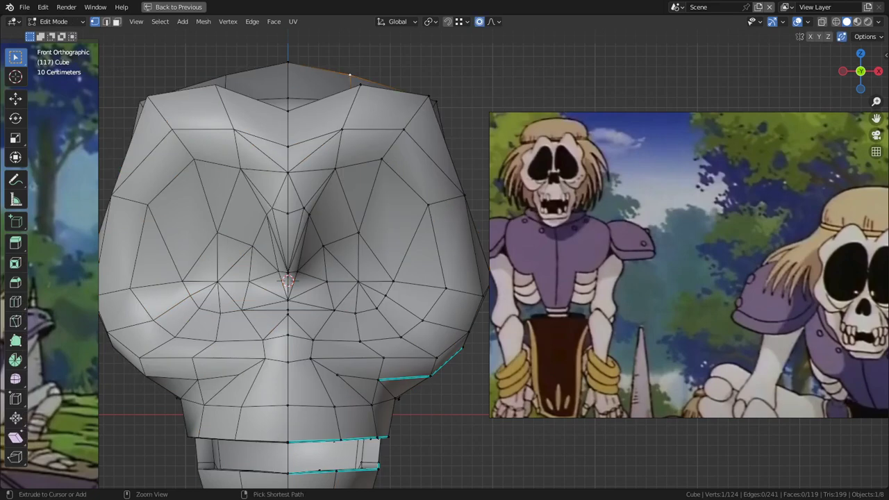
key("Escape")
key("KP_Divide")
key("ctrl+r")
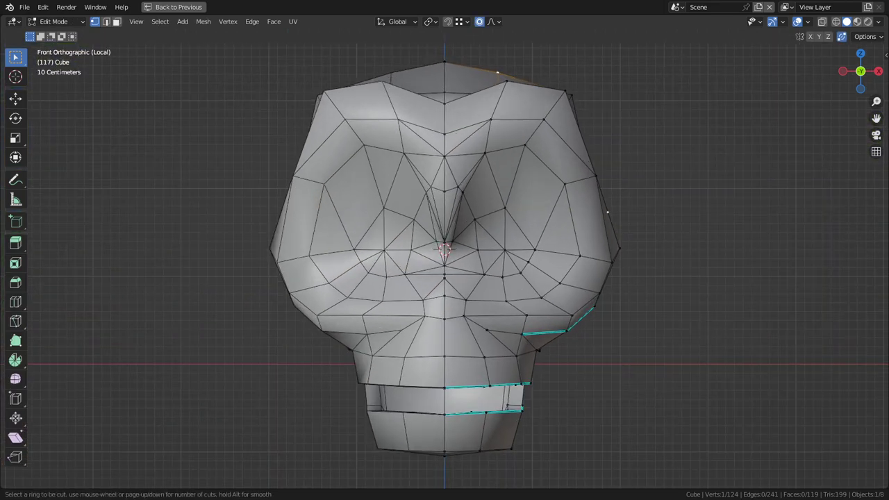
key("Escape")
- Add a loop cut across the eye socket's outer rim and dissolve its segment running onto the temple
middle_click_drag(588, 219, 411, 193)
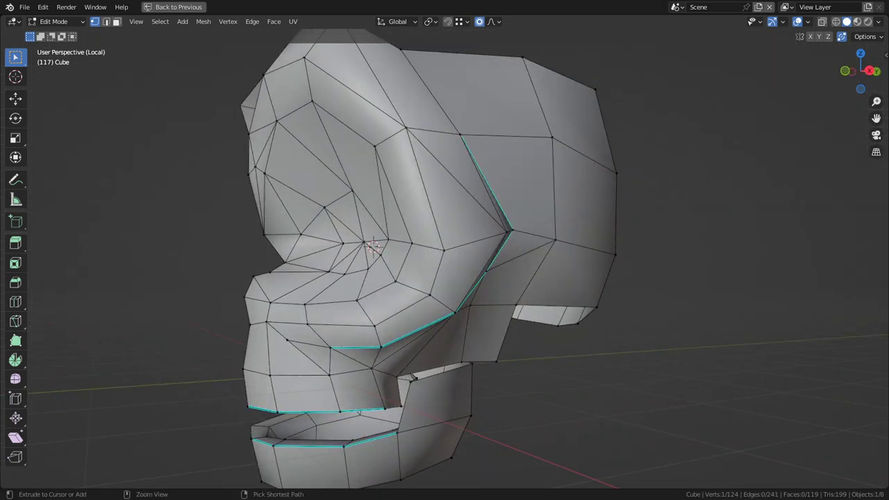
key("ctrl+r")
left_click(434, 193)
right_click(435, 192)
key("2")
right_click(448, 175)
key("ctrl+x")
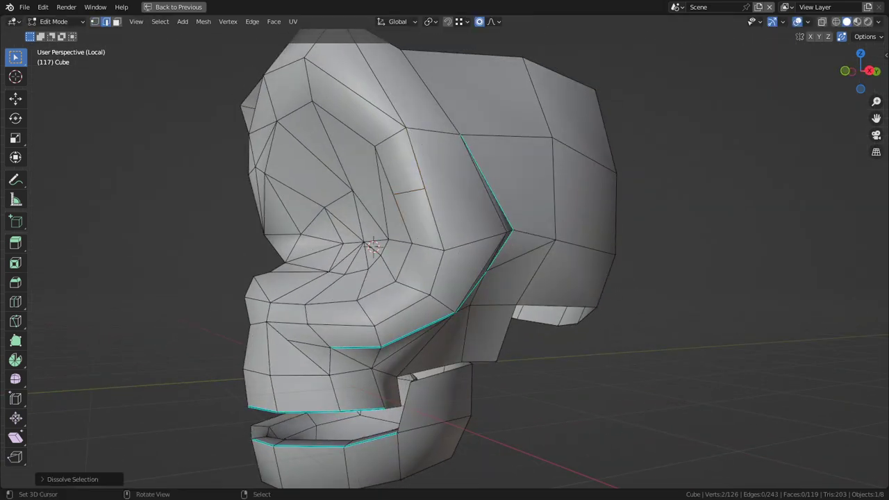
- Connect the new outer rim vertex to the side crease vertex with a cut across the temple
key("3")
middle_click_drag(448, 177, 421, 187)
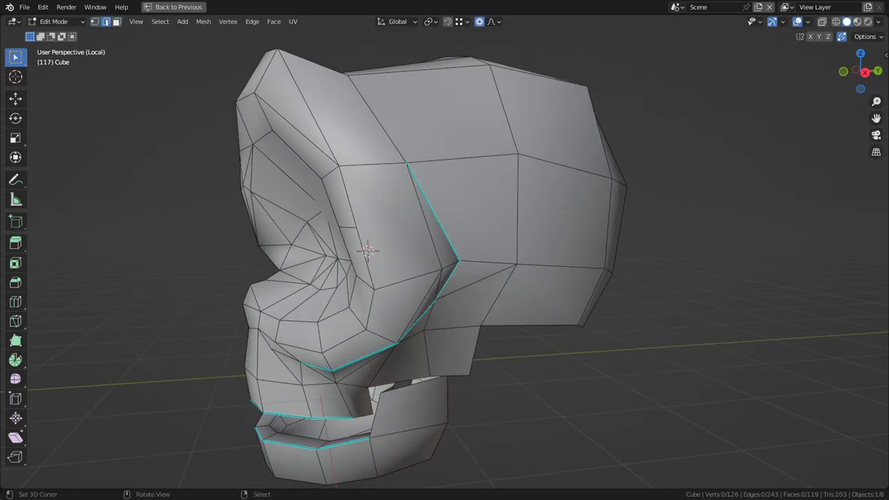
key("j")
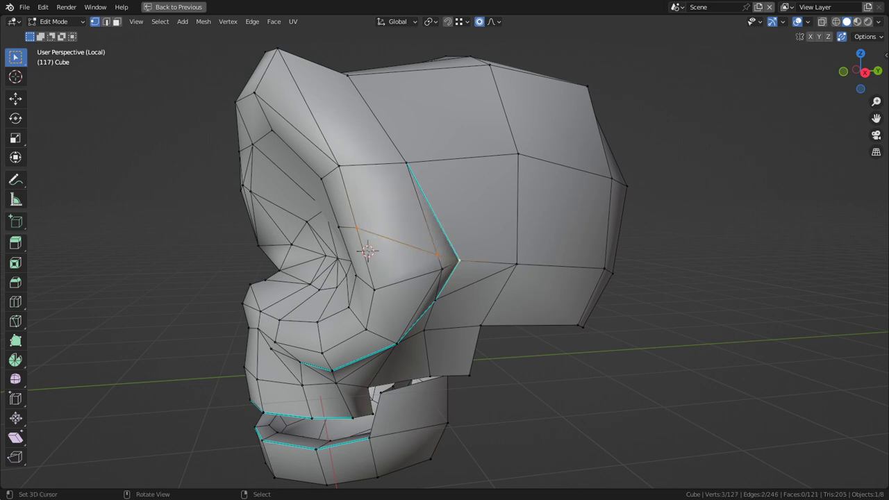
- Move the vertex in the middle of the new temple cut up and forward, roughly level with the rim vertex
key("2")
key("1")
right_click(437, 255)
key("g")
right_click(440, 250)
key("g")
left_click(426, 220)
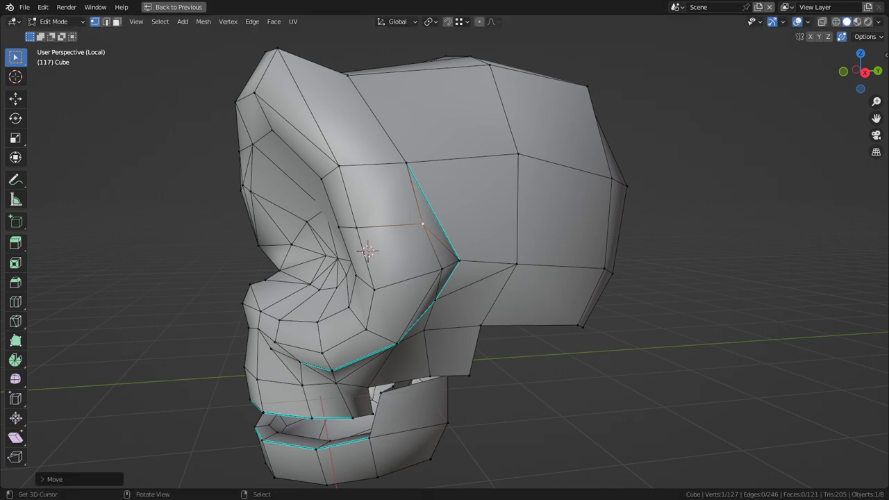
- Dissolve the diagonal edge running from the upper outer rim down across the outer wall of the eye socket
key("2")
right_click(407, 224)
right_click(440, 242)
mouse_move(440, 242)
middle_mouse_down()
mouse_move(429, 248)
mouse_move(436, 246)
middle_mouse_up()
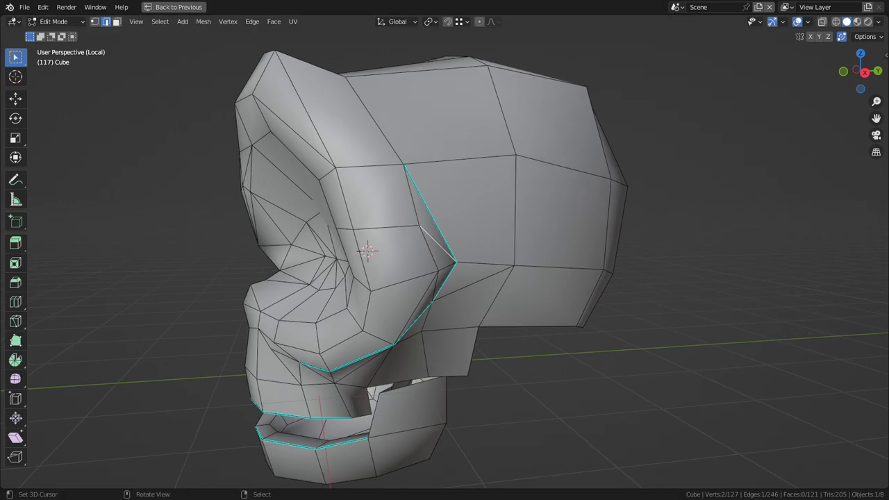
key("KP_1")
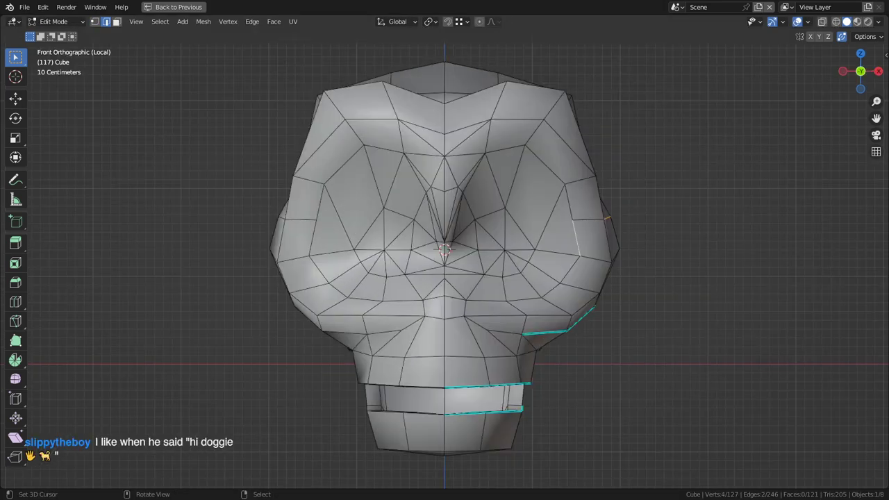
scroll(537, 193, "up", 2)
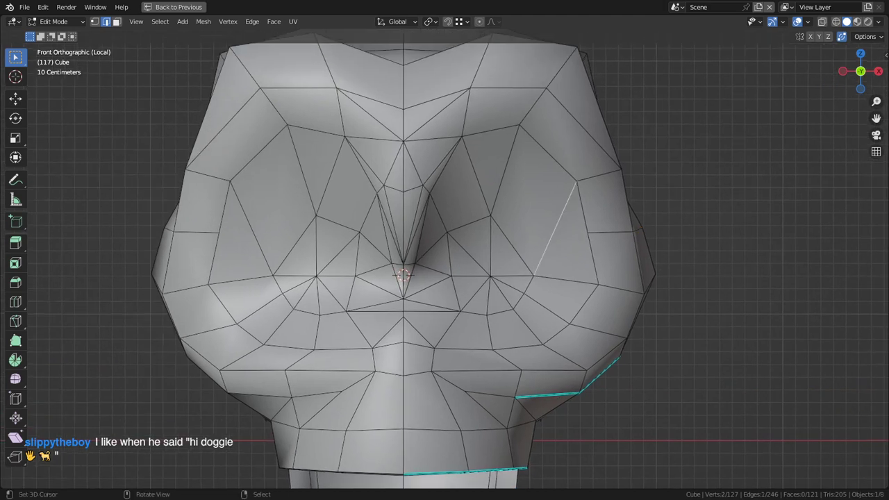
key("ctrl+x")
- Connect the socket's centre vertex to the upper outer and mid-height outer rim vertices so the inner edges radiate from the centre
key("1")
right_click(490, 277)
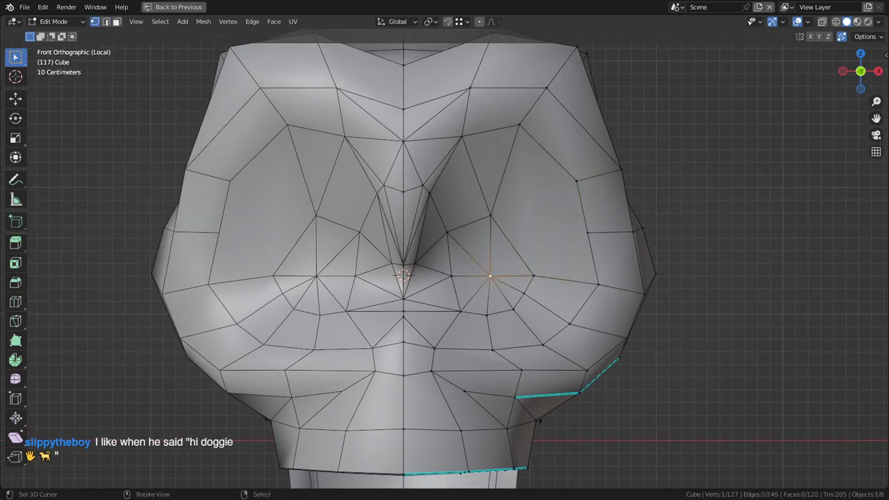
key("j")
right_click(577, 181)
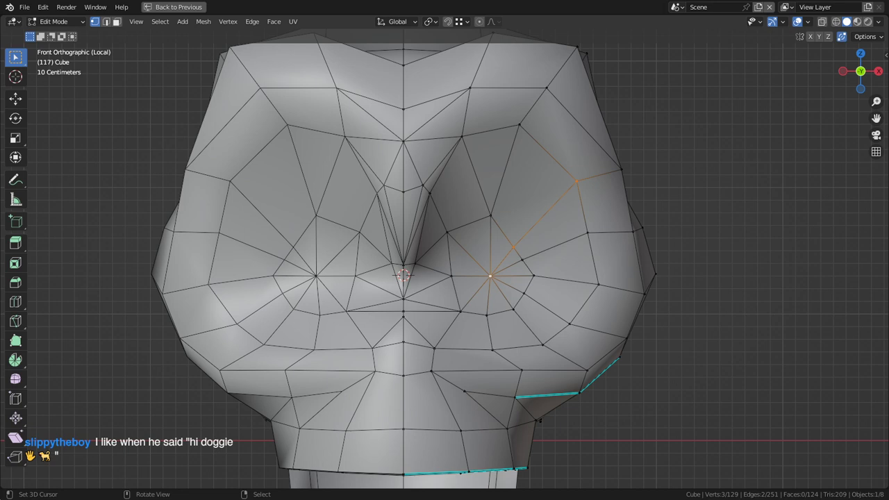
- Select the edges crossing the socket's outer rim at mid height and move them inward toward the socket
middle_click_drag(511, 257, 490, 271, "shift")
key("2")
right_click(629, 265, "alt")
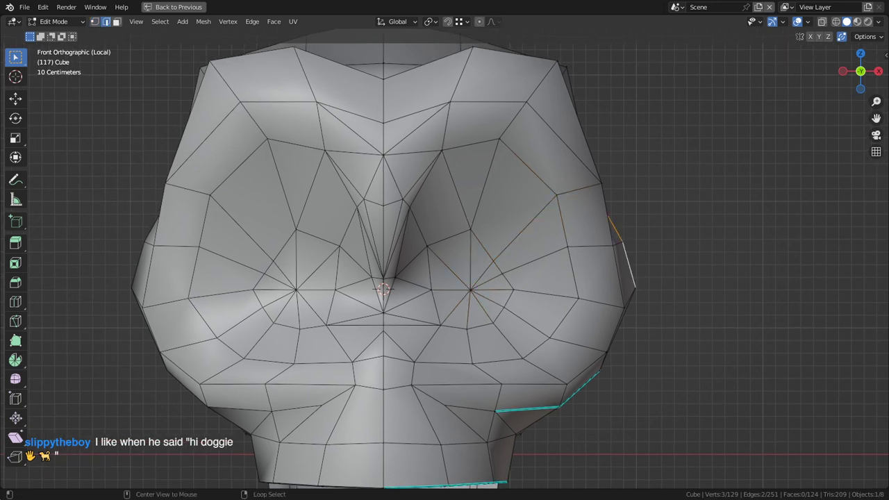
right_click(591, 246, "alt")
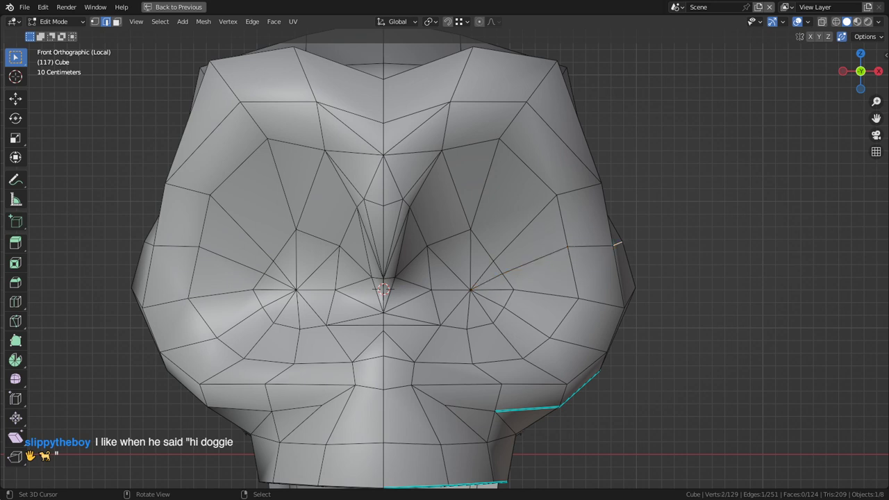
key("g")
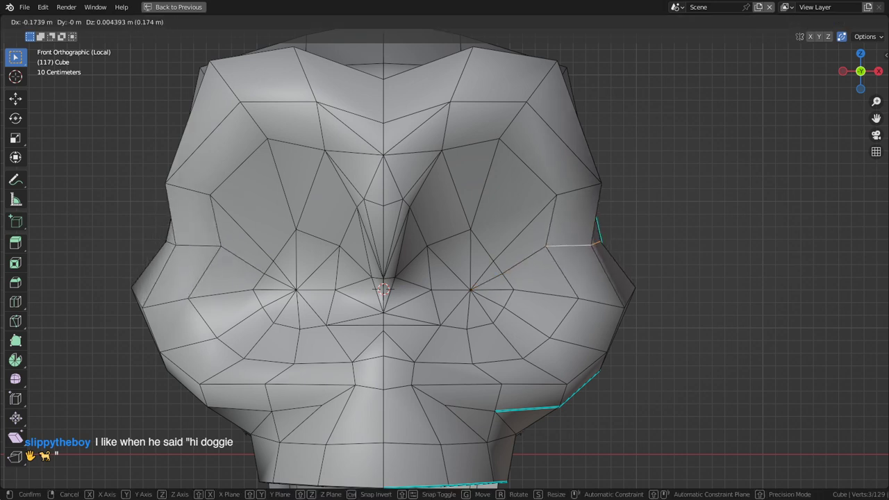
key("Return")
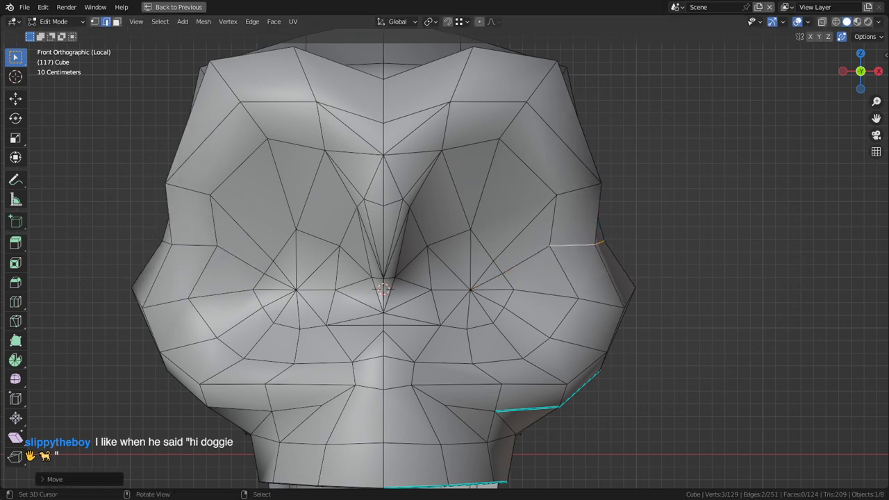
- Enable proportional editing and move the outermost side vertex below the pinched rim inward to soften the side profile
scroll(445, 260, "down", 3)
key("Tab")
middle_click_drag(486, 257, 505, 256)
scroll(505, 256, "up", 1)
key("Tab")
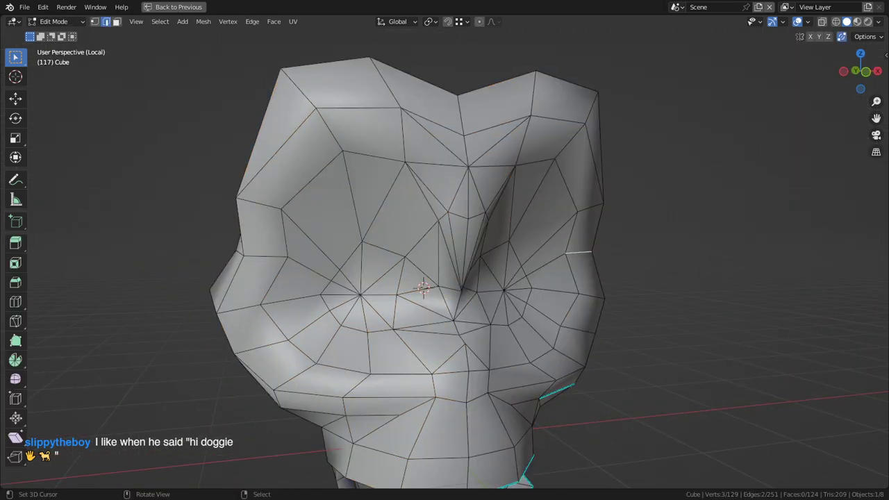
key("1")
key("g")
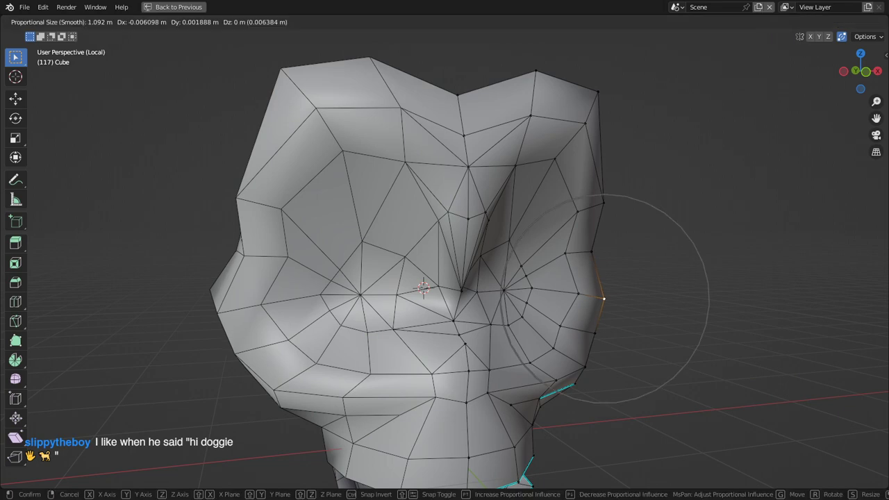
left_click(594, 298)
- Nudge the mid-height outer rim vertex and a nearby side edge to smooth the rim's outline
middle_click_drag(594, 298, 562, 297)
key("g")
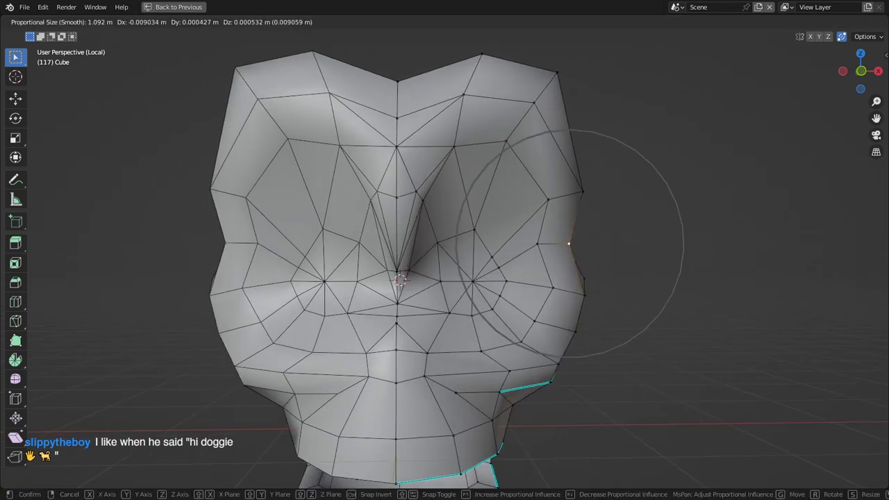
key("Return")
key("2")
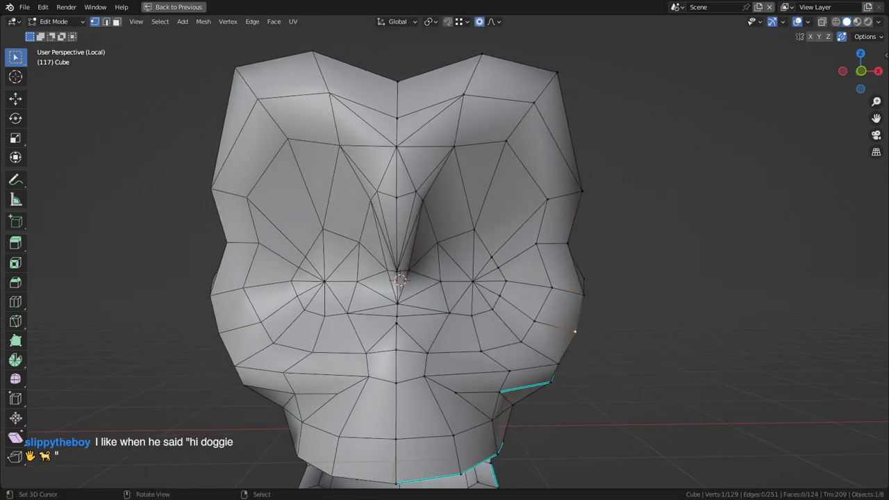
middle_click_drag(533, 266, 445, 270)
key("g")
left_click(409, 299)
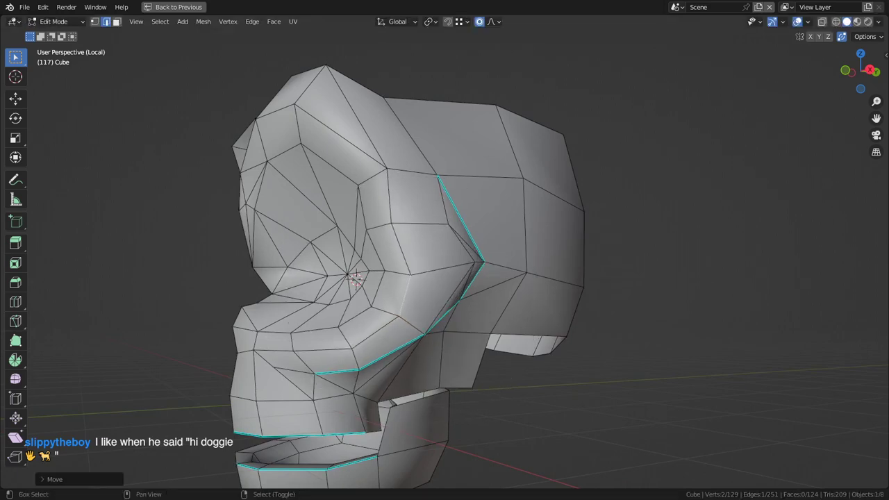
- Display the skull in Material Preview to check the socket silhouette, and return to vertex editing
middle_click_drag(410, 298, 482, 298)
key("Tab")
scroll(445, 278, "down", 3)
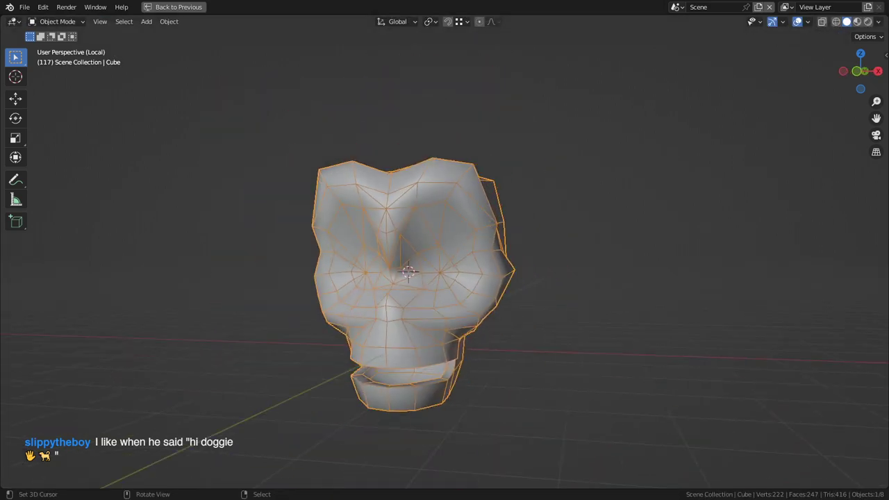
key("z")
mouse_move(416, 277)
middle_mouse_down()
mouse_move(479, 275)
mouse_move(417, 266)
middle_mouse_up()
scroll(444, 278, "up", 2)
key("Tab")
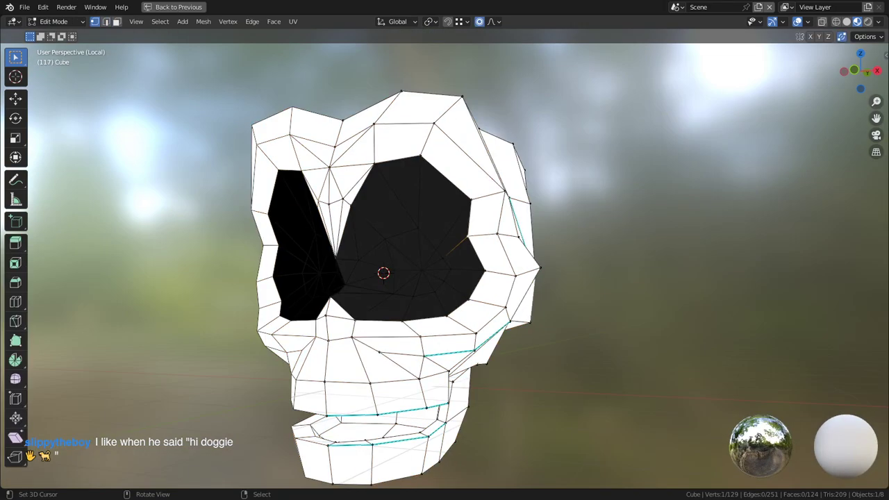
- Move the mid-height vertex on the dark socket's outer border outward with a smaller proportional radius
mouse_move(465, 243)
middle_mouse_down()
mouse_move(518, 248)
mouse_move(519, 236)
mouse_move(481, 240)
middle_mouse_up()
key("g")
scroll(507, 240, "up", 5)
left_click(501, 239)
scroll(501, 239, "down", 2)
scroll(496, 240, "up", 1)
- Exit Local View to show the references and pull the upper outer rim vertex outward using a small proportional radius
key("KP_Divide")
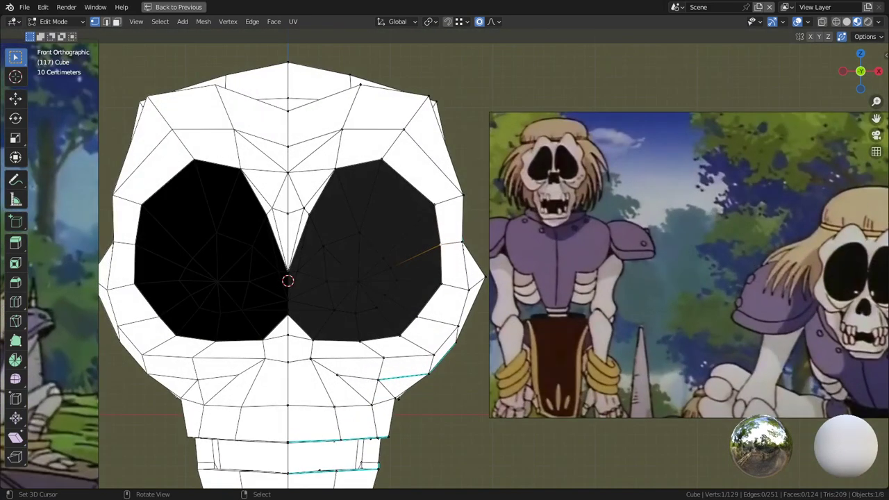
middle_click_drag(445, 266, 406, 263)
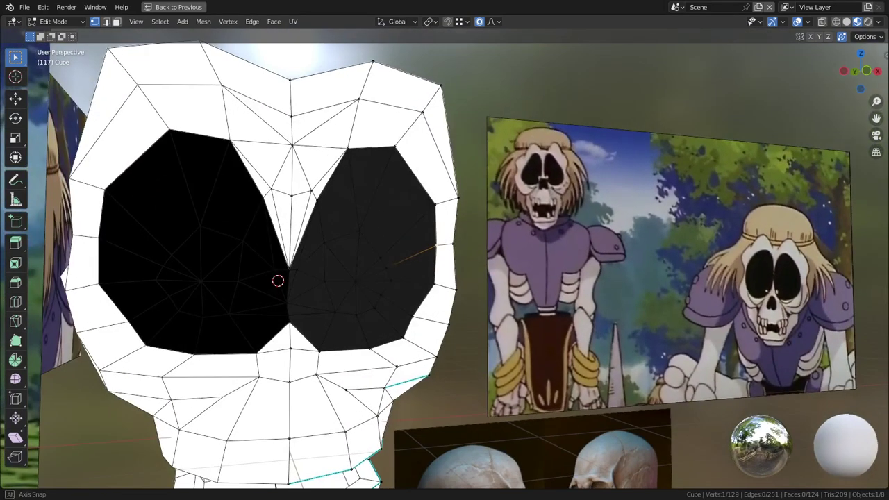
key("g")
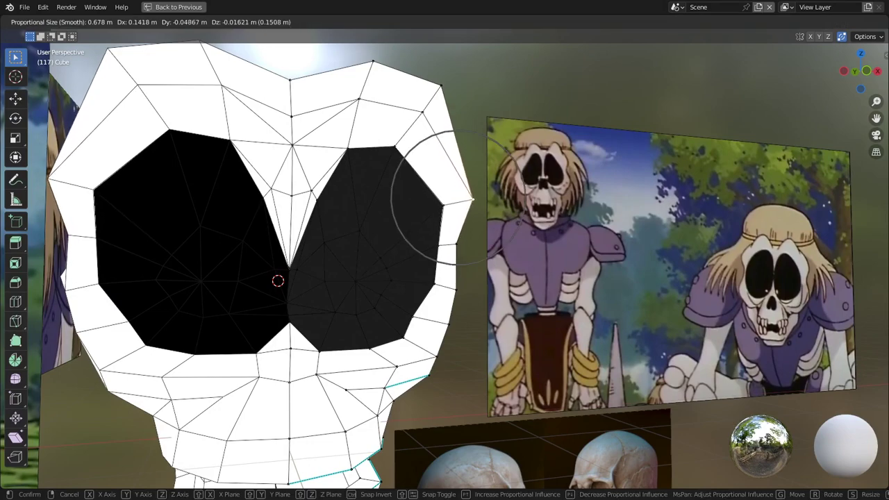
scroll(471, 199, "up", 2)
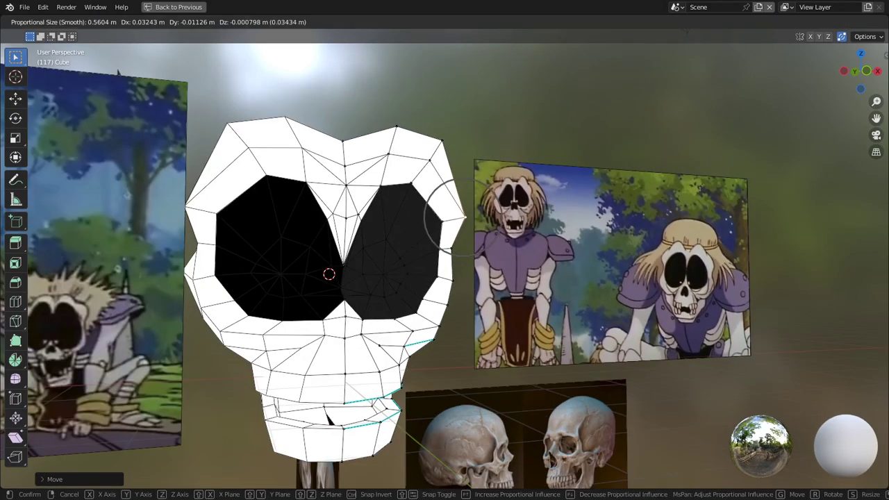
left_click(468, 256)
- Compare the skull with the references, isolate it again and slightly adjust the upper outer rim vertex
middle_click_drag(469, 256, 418, 258)
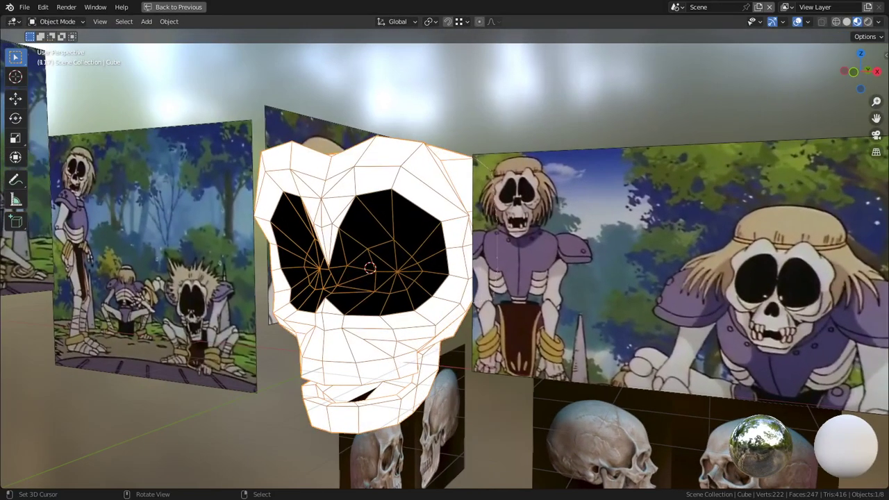
left_click_drag(451, 258, 350, 266, "alt")
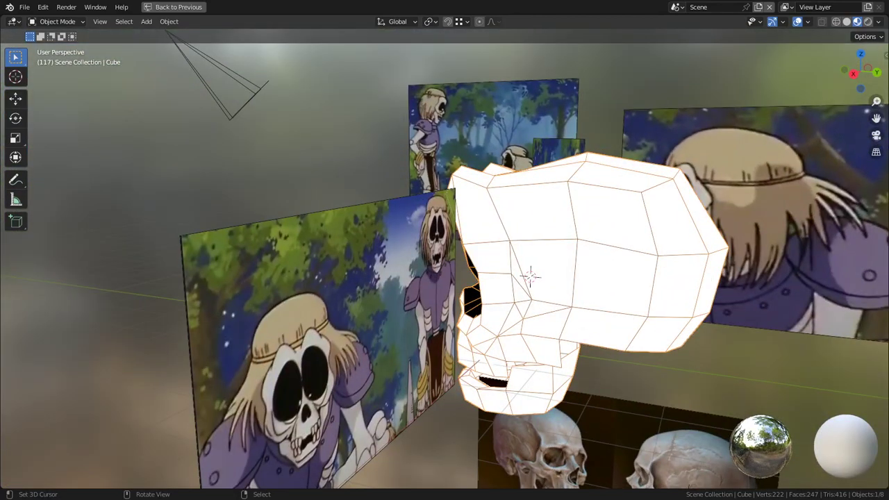
middle_click_drag(444, 258, 422, 253)
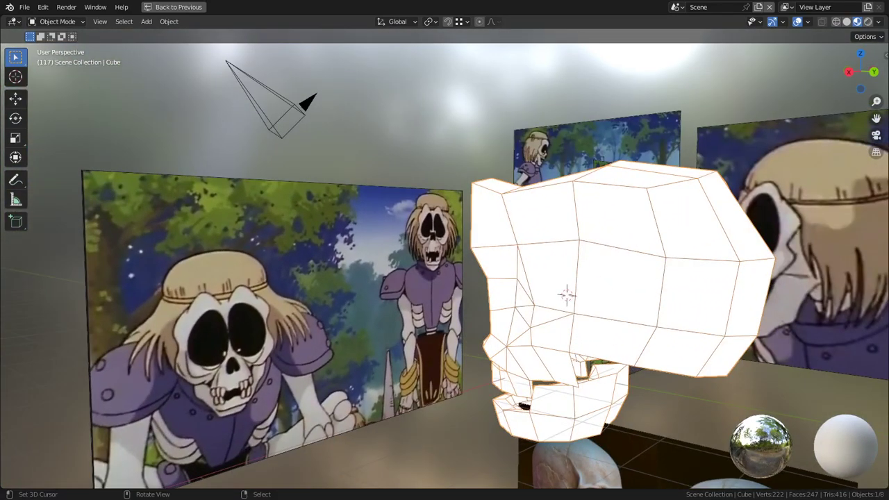
key("KP_Divide")
middle_click_drag(299, 243, 139, 250)
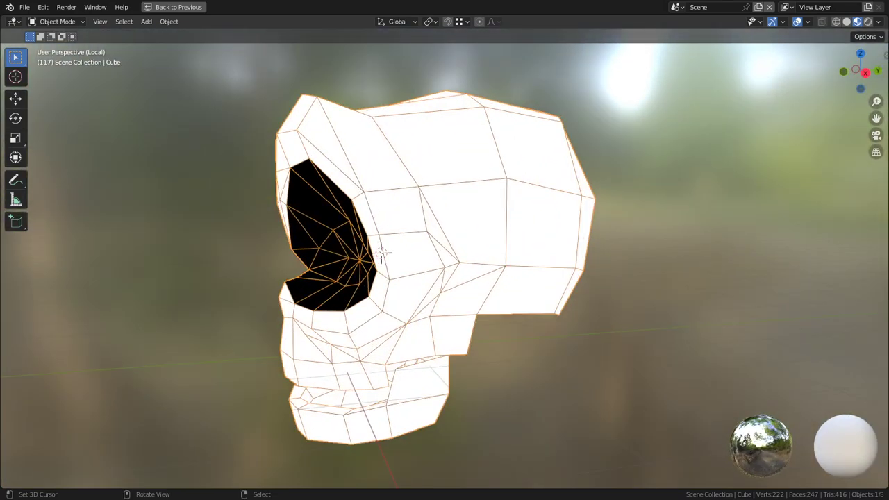
middle_click_drag(361, 229, 303, 197)
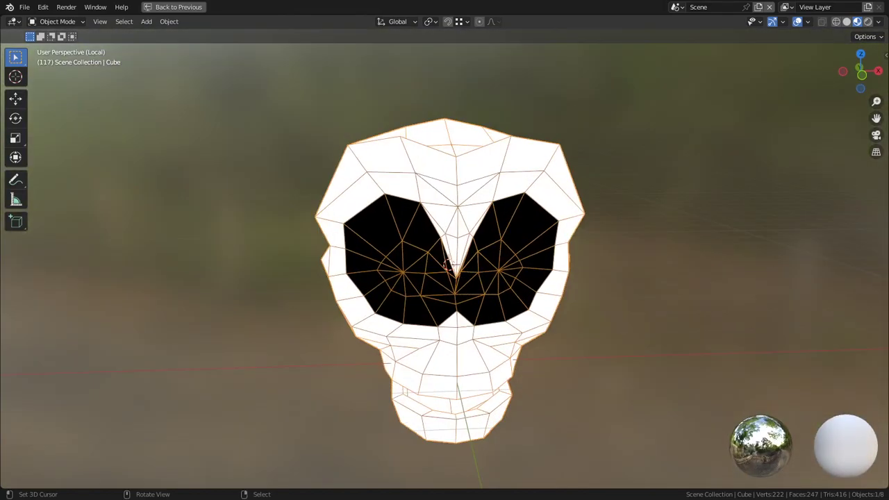
key("Tab")
key("g")
key("Return")
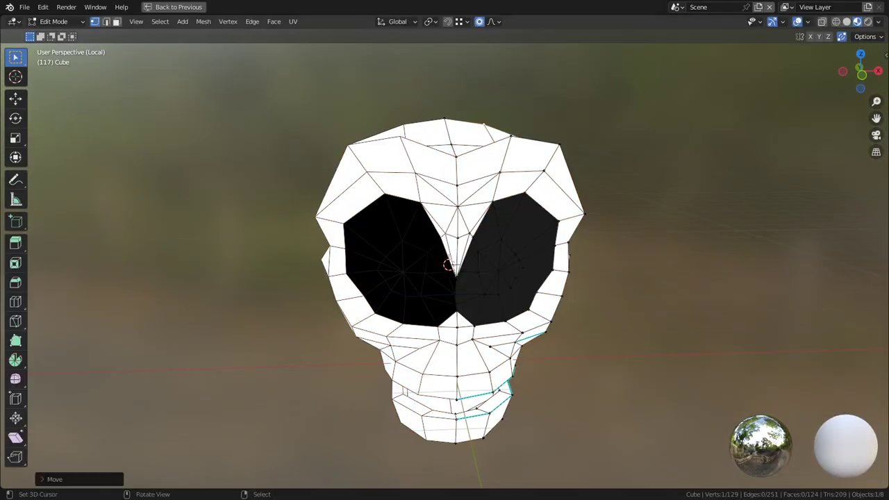
key("Return")
- Check the side profile against the references, then show the isolated skull in Object Mode with Solid shading
middle_click_drag(479, 208, 395, 209)
mouse_move(390, 256)
middle_mouse_down()
mouse_move(468, 256)
mouse_move(391, 252)
middle_mouse_up()
key("KP_Divide")
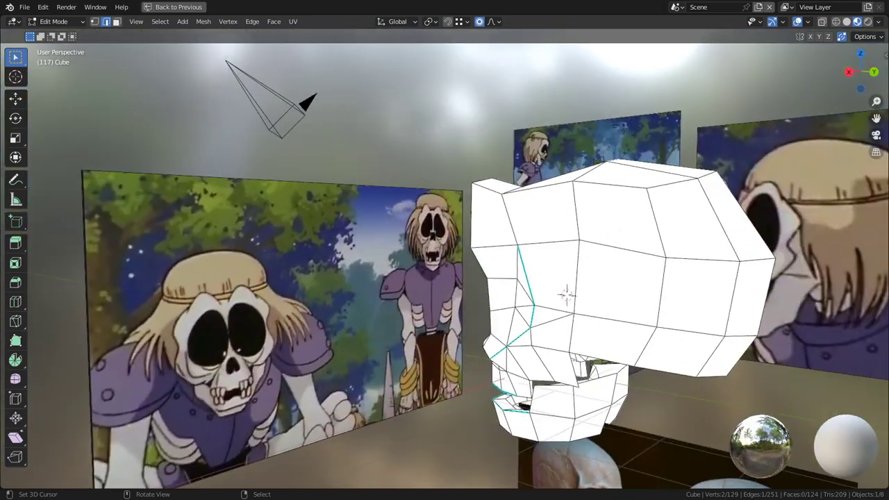
key("KP_Divide")
key("Tab")
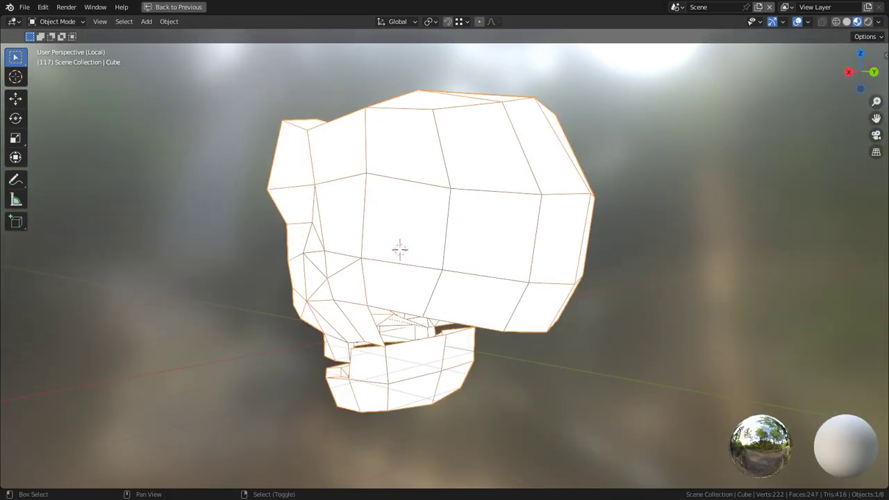
middle_click_drag(399, 249, 380, 256)
left_click(847, 22)
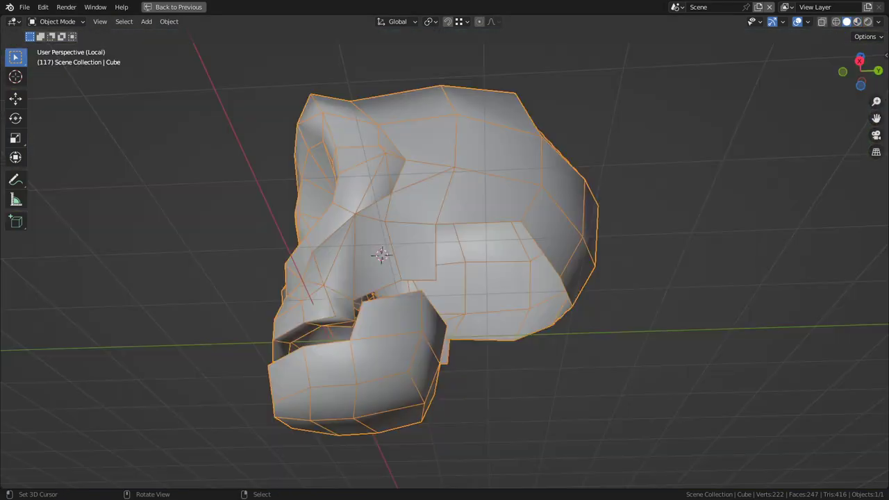
- Select all geometry linked to the cranium in Edit Mode and hide the separate lower jaw
mouse_move(556, 180)
middle_mouse_down()
mouse_move(538, 210)
mouse_move(525, 182)
mouse_move(476, 207)
mouse_move(486, 192)
middle_mouse_up()
key("Tab")
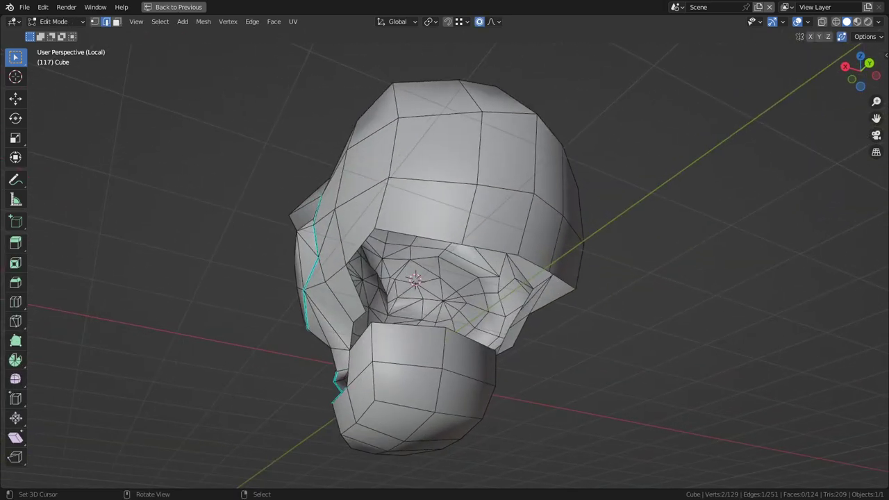
key("ctrl+l")
key("shift+h")
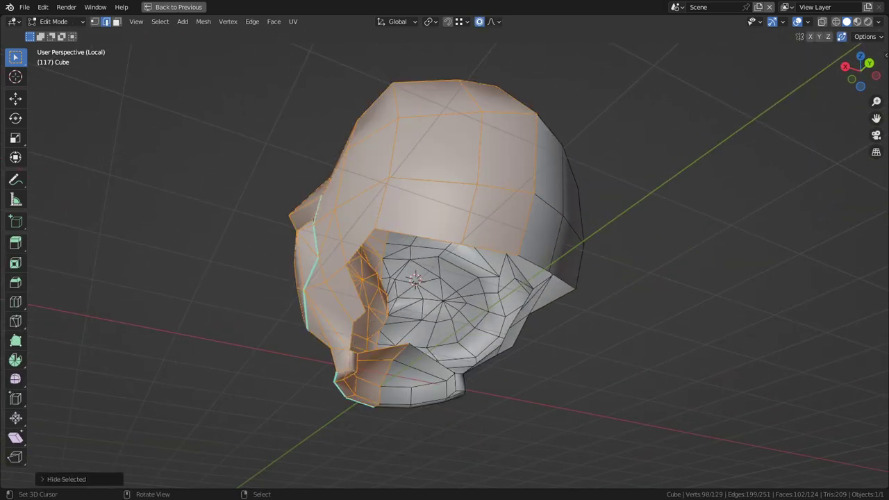
- Extrude the two rear edges of the upper jaw backward by about 0.69 m, working from below
middle_click(427, 218, "alt")
scroll(428, 222, "up", 2)
middle_click(389, 406, "alt")
middle_click_drag(389, 406, 448, 397)
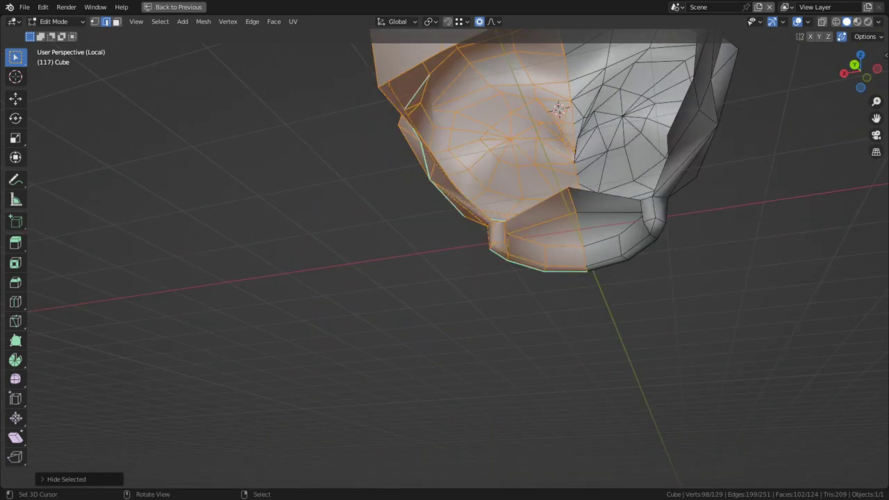
middle_click(518, 227, "alt")
scroll(518, 227, "up", 3)
middle_click_drag(518, 227, 500, 204)
middle_click_drag(451, 243, 556, 296)
right_click(481, 222)
key("2")
key("e")
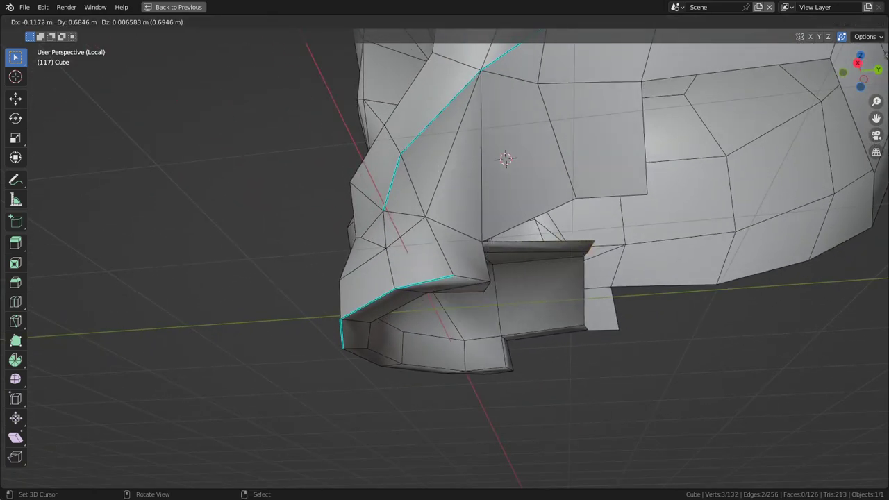
- Turn off proportional editing, enable snapping, and snap the extruded upper jaw's outer rear vertex onto the cheek's lower vertex
key("g")
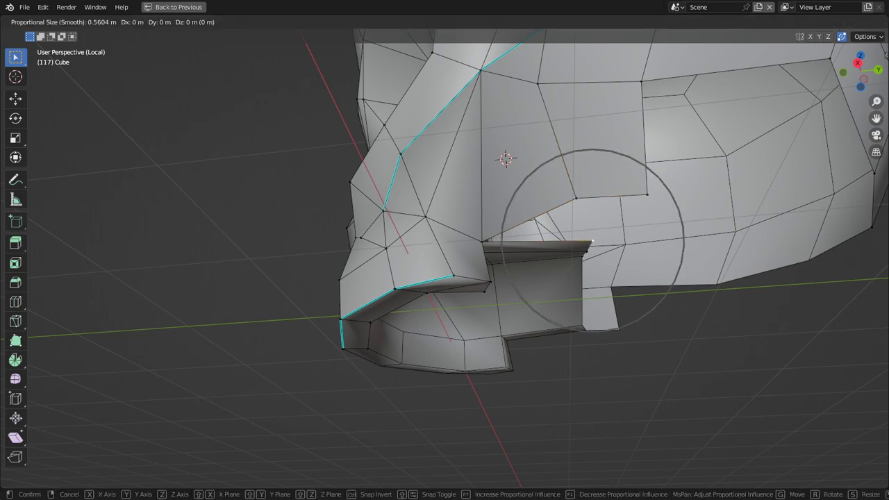
key("Escape")
key("shift+Tab")
key("g")
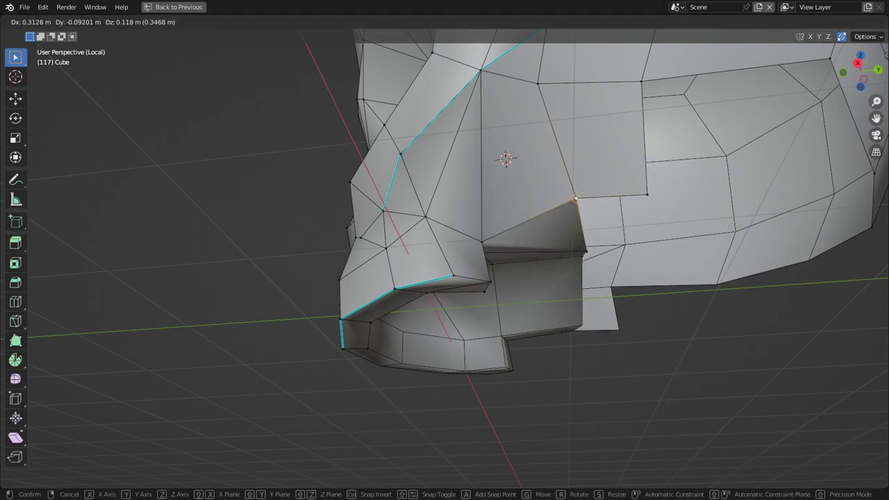
left_click(576, 198)
- Reposition the extruded palate's next rear vertex to widen and raise the palate's back edge, working from behind and below
right_click(587, 251)
middle_click_drag(587, 251, 424, 299)
scroll(444, 250, "down", 6)
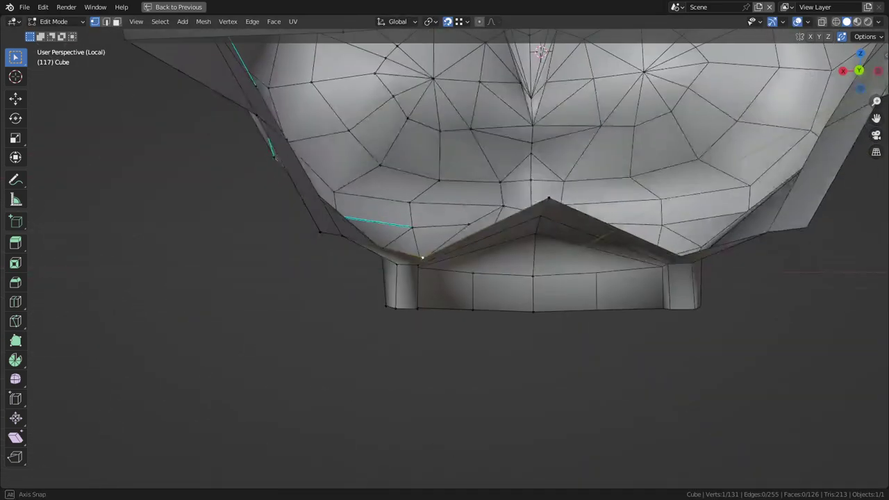
key("g")
left_click(430, 152)
middle_click_drag(430, 154, 399, 154)
key("g")
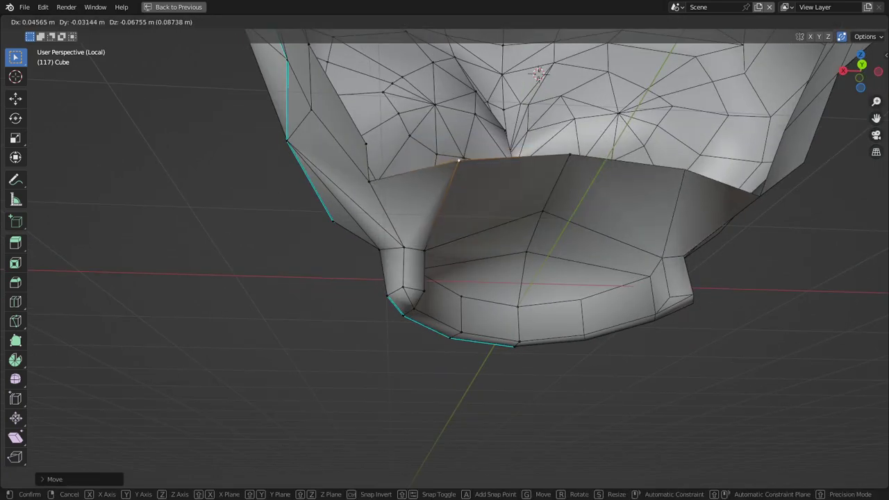
left_click(458, 161)
middle_click_drag(458, 160, 482, 138)
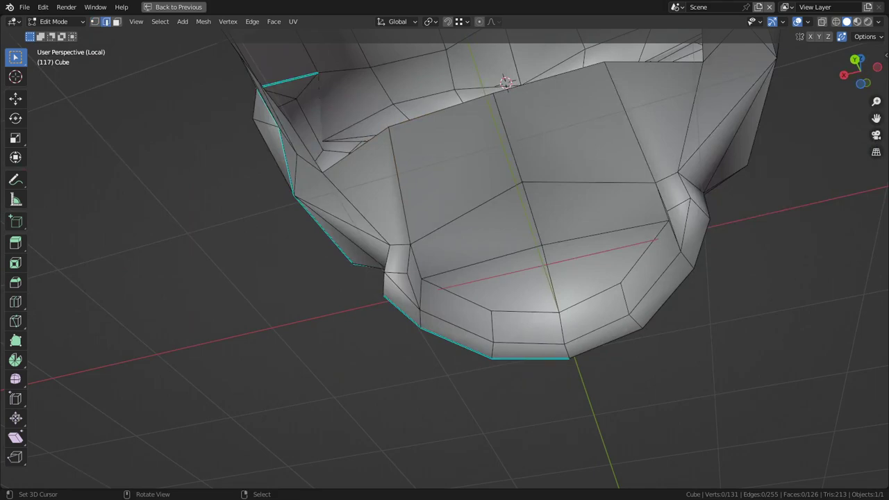
- Mark the selected edge path along the upper jaw's inner rim as sharp and check the shading in Object Mode
key("ctrl+e")
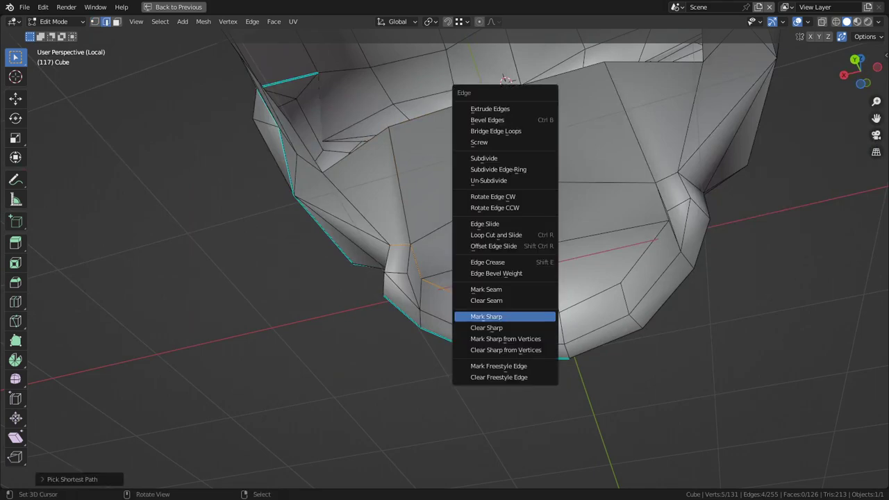
left_click(538, 316)
key("Tab")
middle_click_drag(538, 316, 594, 356)
middle_click_drag(479, 333, 423, 308)
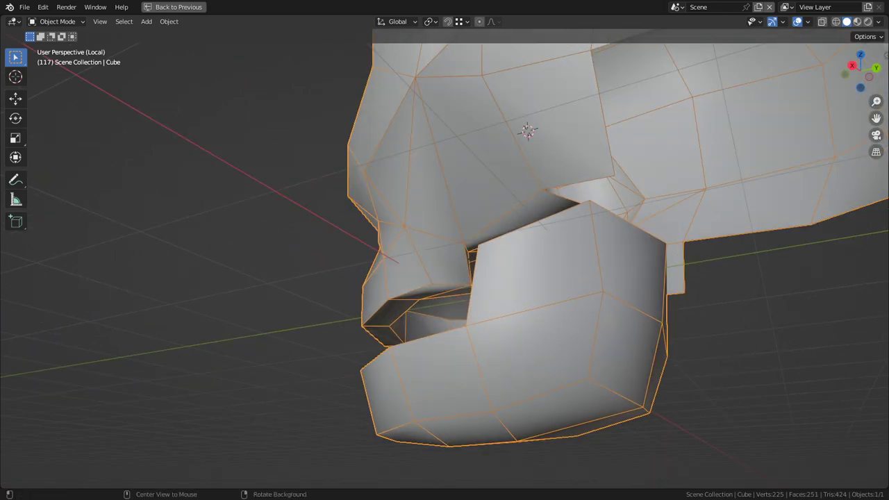
- In Edit Mode, reposition the vertex between cheek and palate and fill a face in the corner behind it
middle_click(536, 178, "alt")
key("Tab")
middle_click_drag(536, 177, 354, 215)
key("1")
key("alt+a")
scroll(458, 271, "up", 1)
right_click(496, 290)
key("g")
middle_click_drag(496, 290, 472, 338)
left_click(476, 326)
key("f")
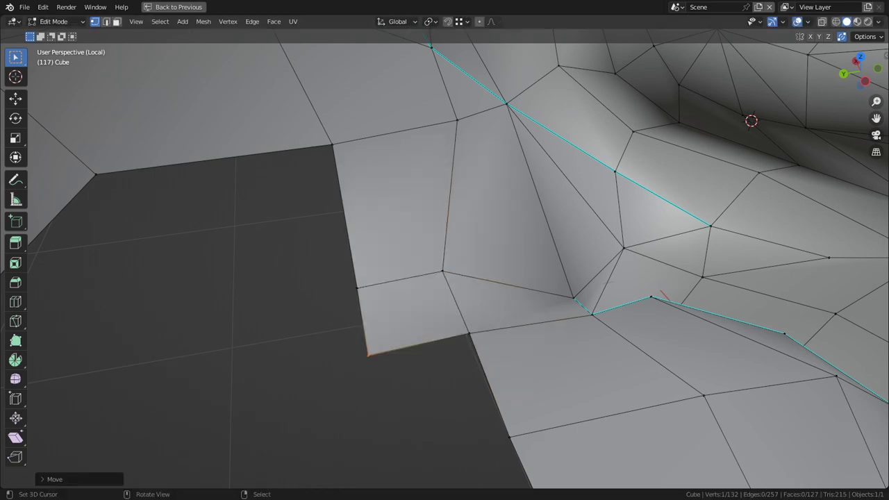
- Move the new face's free corner vertex along X and lower the palate's rear edge about 0.25 m along Z
middle_click_drag(479, 320, 652, 240)
key("g")
key("x")
left_click(500, 320)
scroll(542, 239, "down", 4)
middle_click_drag(556, 154, 563, 194)
key("g")
key("z")
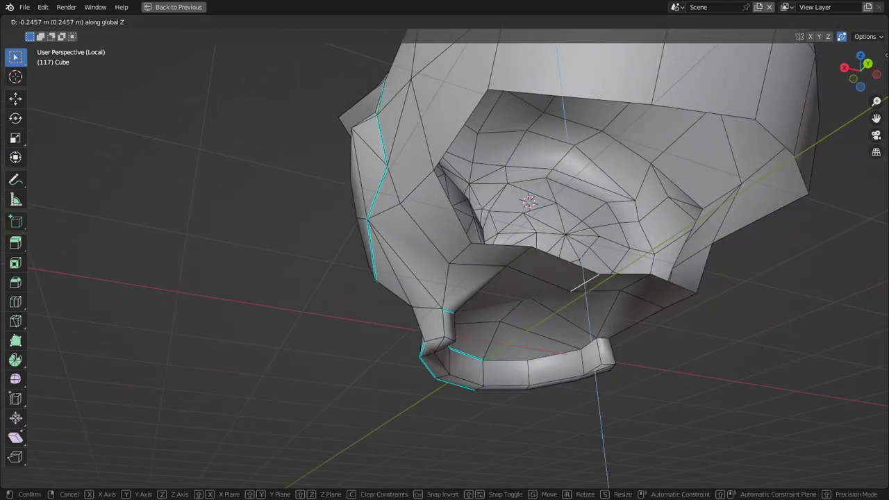
key("Return")
- Adjust the palate's rear geometry along Z again and freely reposition its neighbouring elements
middle_click_drag(569, 281, 420, 279)
key("g")
key("z")
key("Return")
left_click(507, 270)
key("g")
key("Return")
key("g")
key("Return")
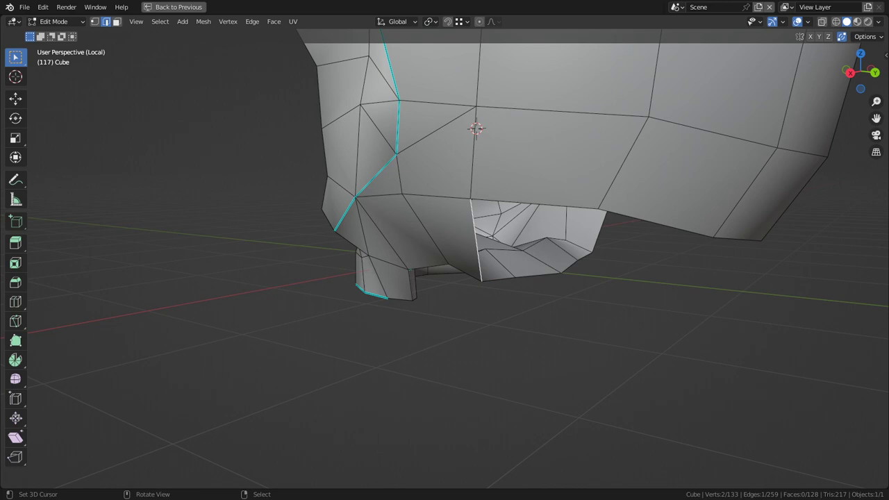
- Fill successive faces backward from the palate's side edge along the cranium's lower rim
key("f")
middle_click_drag(590, 201, 526, 168)
right_click(571, 169)
key("f")
key("2")
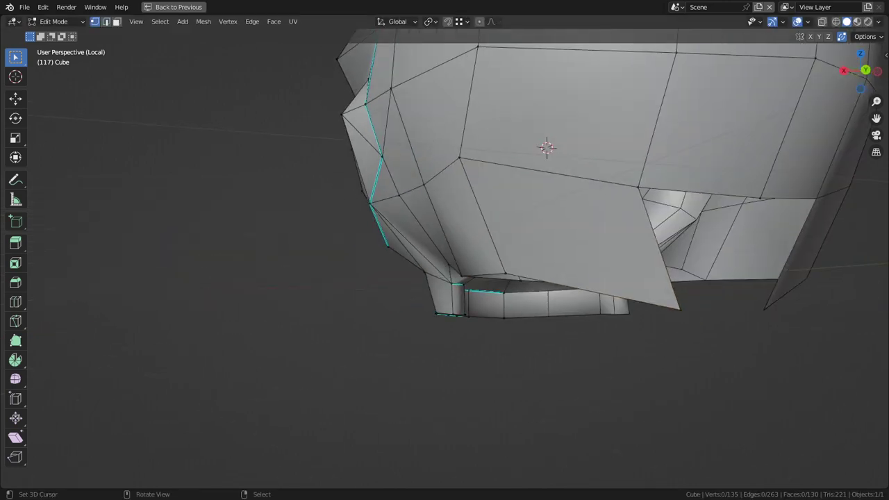
right_click(638, 188)
key("f")
left_click(639, 189)
- Move the new lower rim vertex about 1.2 m along X and reposition the neighbouring vertices at the cranium's rear underside
middle_click_drag(640, 189, 599, 185)
key("g")
key("x")
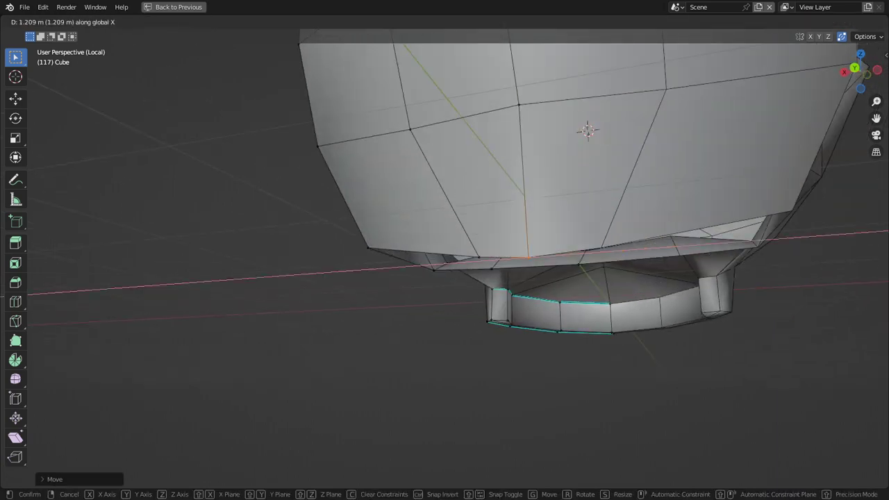
left_click(538, 240)
middle_click_drag(538, 240, 480, 237)
key("g")
left_click(292, 285)
middle_click_drag(292, 285, 389, 297)
right_click(484, 349)
middle_click_drag(484, 349, 511, 347)
key("g")
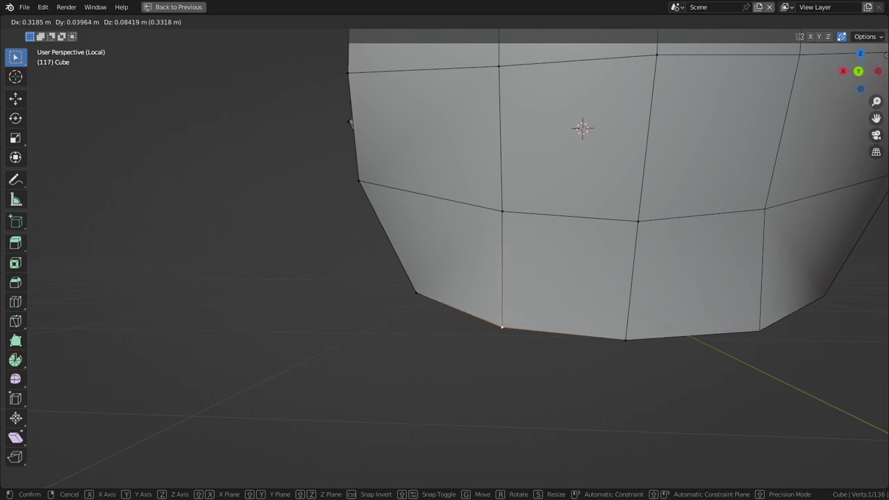
key("Return")
- Using the right side view, pull the cranium's rear underside vertices forward and up by about 0.17, 0.27 and 0.24 m
middle_click_drag(445, 277, 389, 264)
key("g")
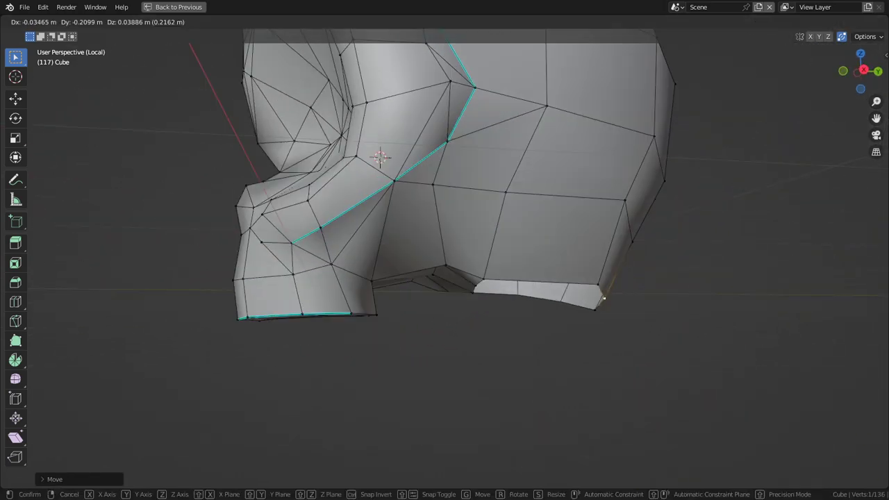
key("Return")
key("KP_3")
key("g")
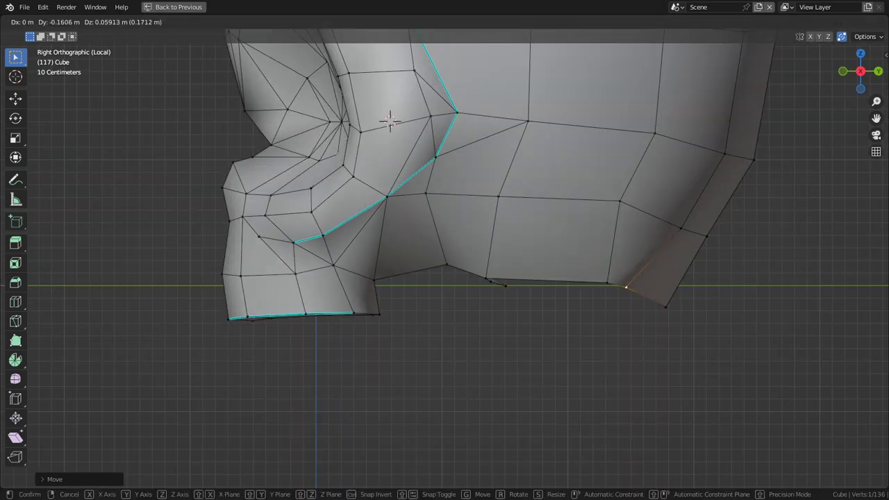
key("Return")
right_click_drag(666, 306, 659, 302)
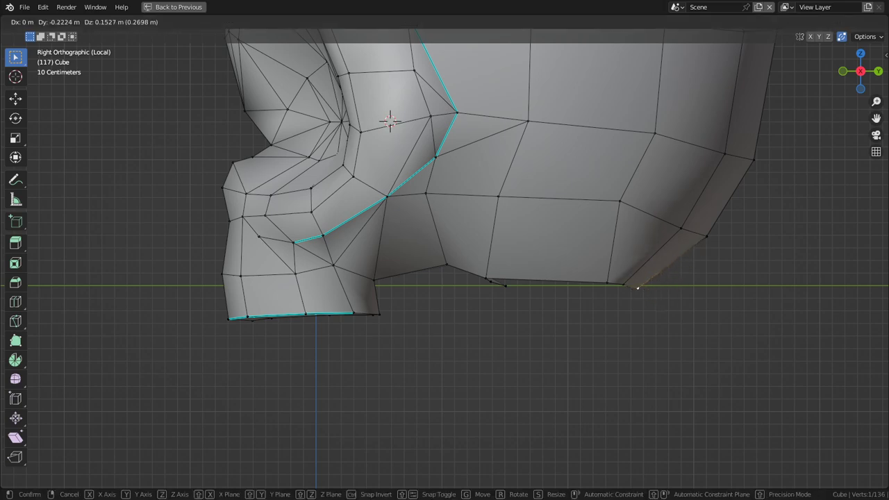
key("Return")
key("g")
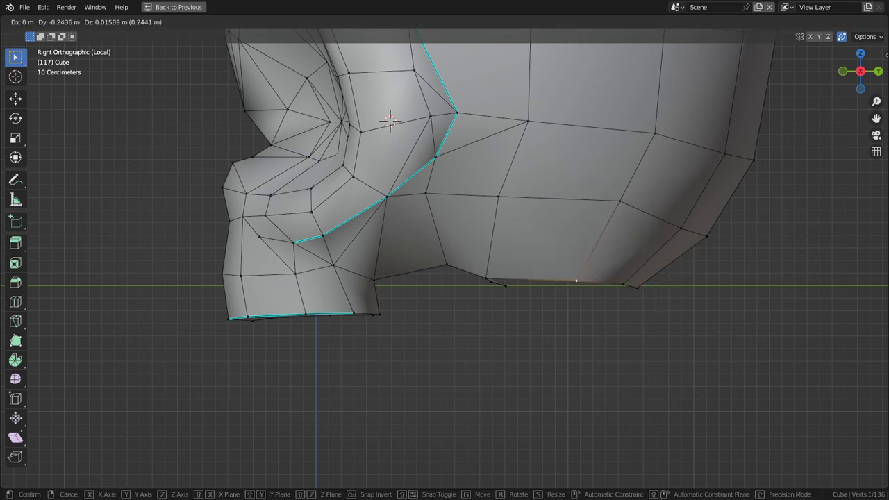
key("Return")
- Adjust the inner skull base vertices just behind the palate, working from below
middle_click_drag(390, 121, 404, 264)
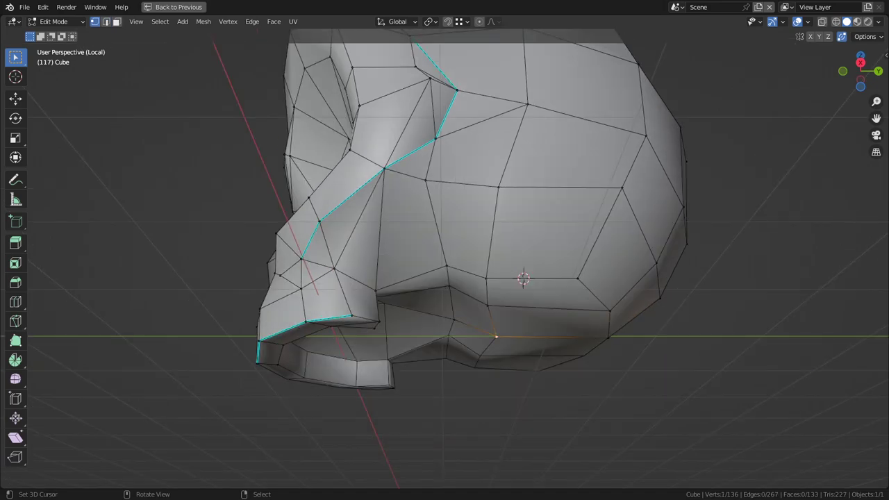
key("g")
left_click(492, 337)
middle_click_drag(492, 336, 427, 358)
right_click(454, 340)
key("g")
left_click(434, 339)
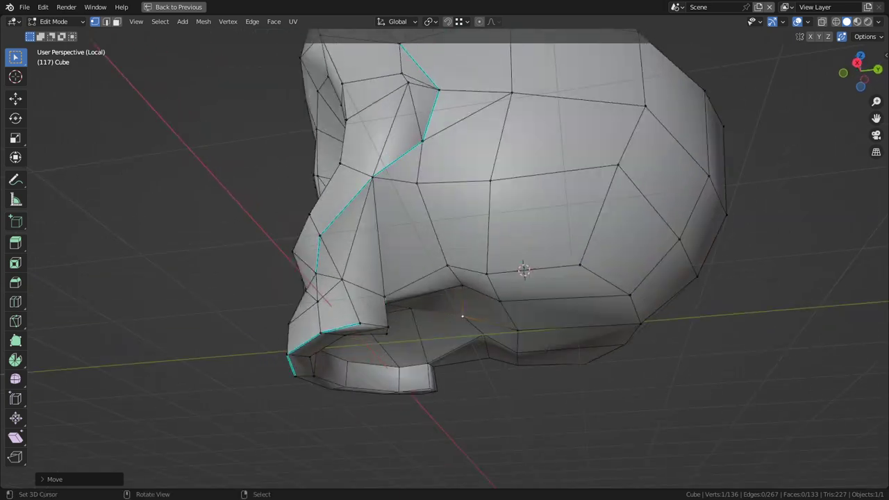
- Clear the selection, reveal the hidden lower jaw and get close to its rear branch
middle_click_drag(444, 250, 590, 236)
key("alt+a")
key("alt+h")
scroll(445, 250, "up", 4)
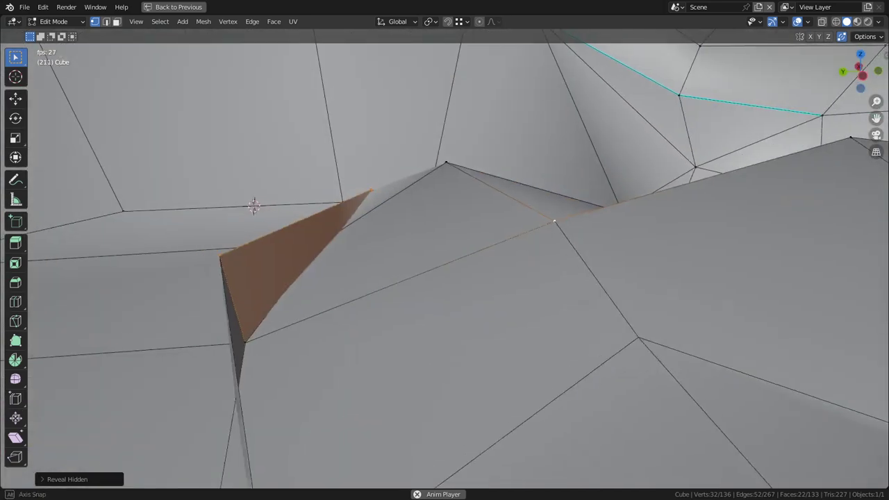
- Try to fill the open top of the lower jaw's rear branch with a face
middle_click_drag(253, 206, 241, 211)
key("2")
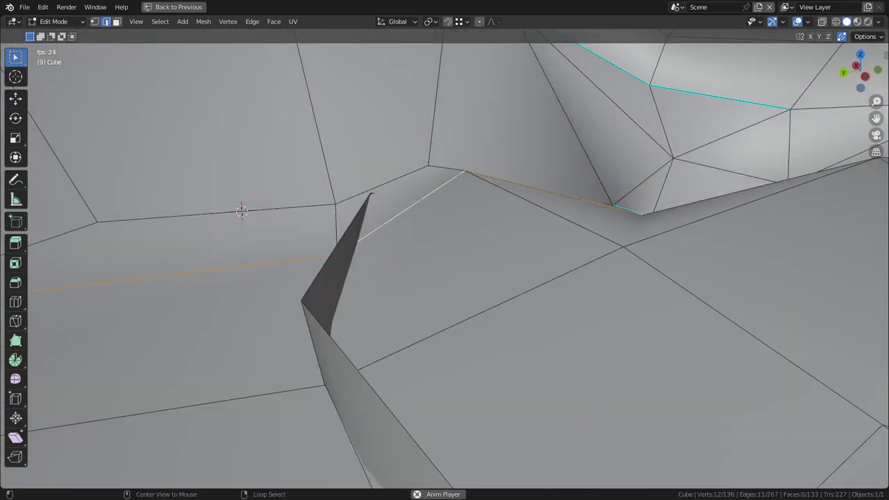
key("f")
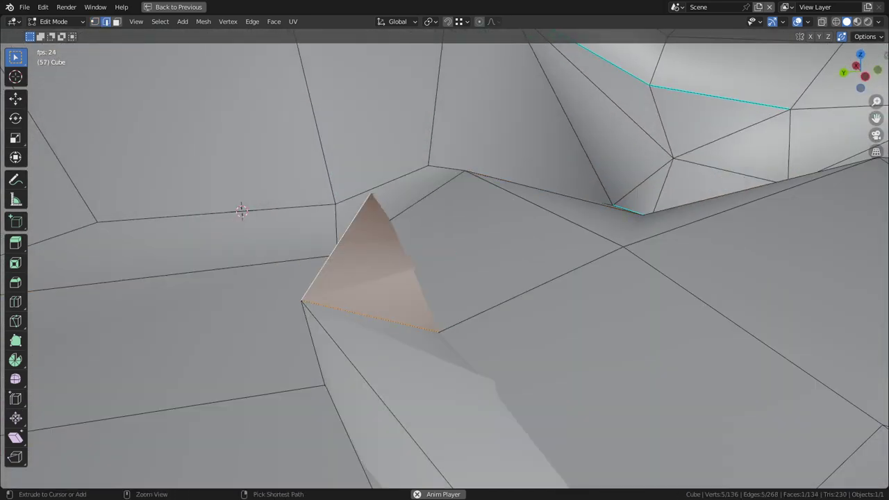
key("ctrl+z")
- Isolate the lower jaw by hiding the rest of the mesh
middle_click_drag(241, 211, 448, 354)
key("alt+h")
key("shift+h")
- Delete the extra edge on the inner top rim of the jaw's rear branch and raise the inner edge below it
right_click(495, 396, "alt")
middle_click_drag(489, 389, 484, 330)
scroll(484, 330, "up", 4)
middle_click_drag(419, 227, 364, 247)
middle_click_drag(444, 200, 412, 216)
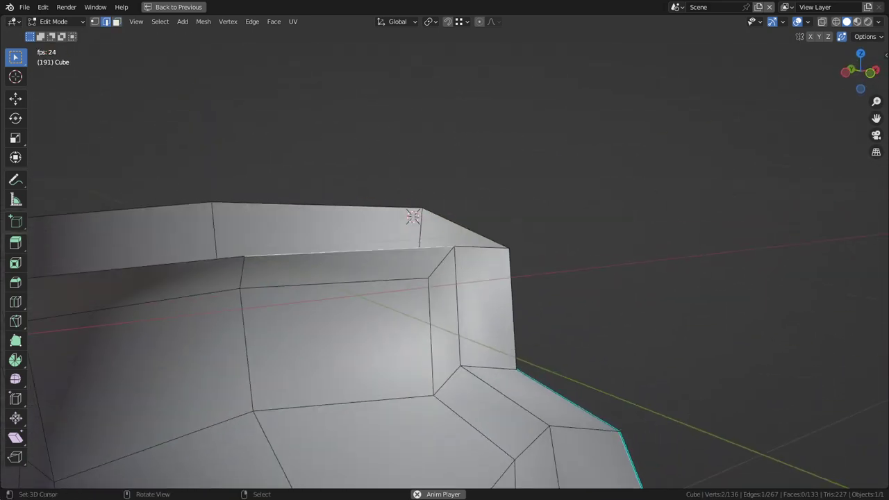
key("x")
left_click(376, 261)
key("g")
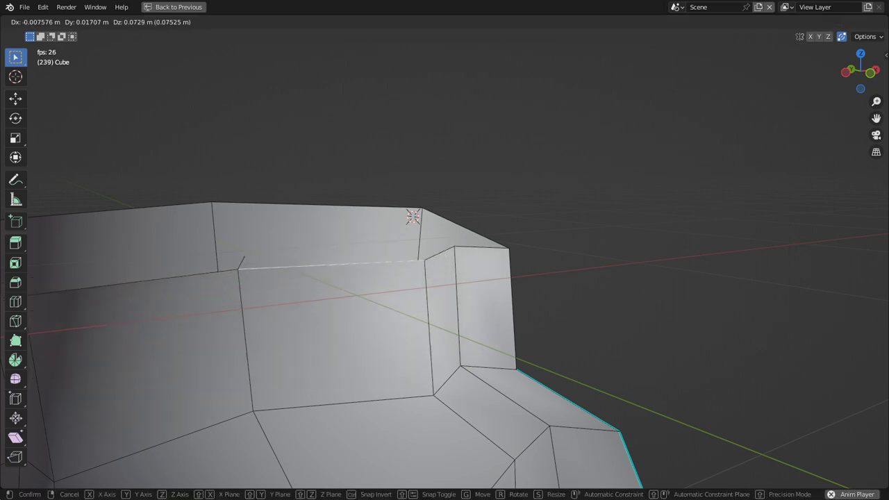
left_click(368, 241)
- Delete the stray vertex left on the inner rim of the jaw's rear branch
right_click(245, 257)
key("x")
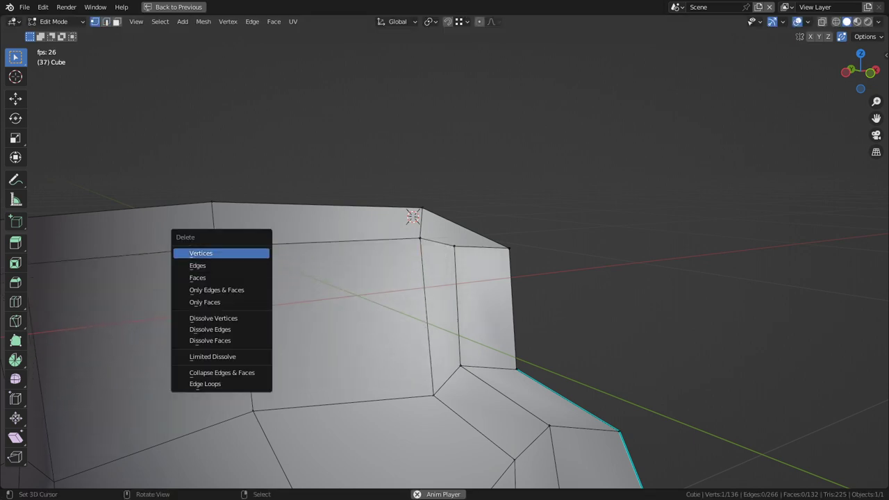
left_click(244, 253)
- Try capping the open top of the jaw's rear branch with one face, undo it, and extrude the open rim along Z
key("2")
middle_click_drag(244, 254, 295, 266)
key("f")
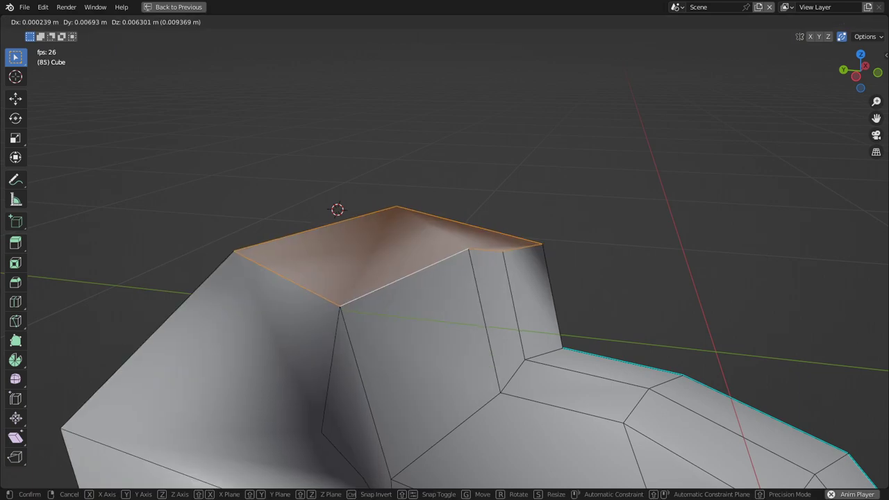
key("ctrl+z")
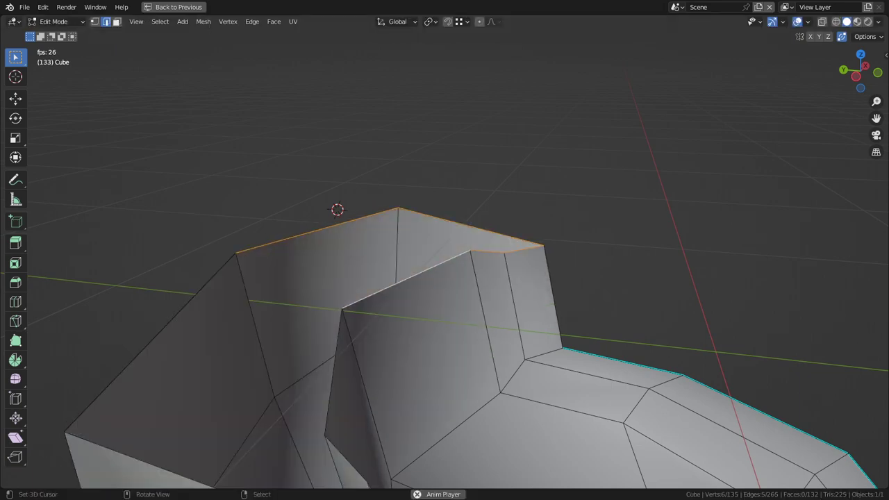
key("e")
key("z")
key("Return")
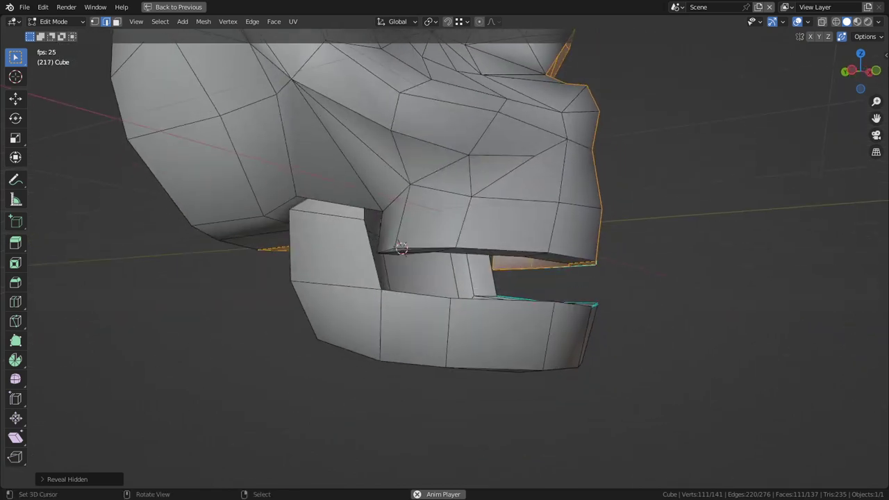
- Recalculate the normals of the whole mesh and show the skull beside the reference images in Object Mode
key("Tab")
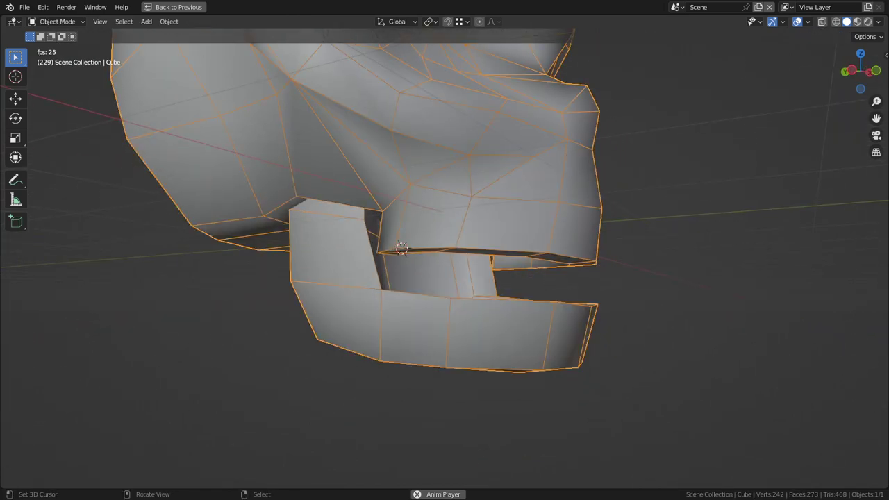
key("Tab")
key("alt+n")
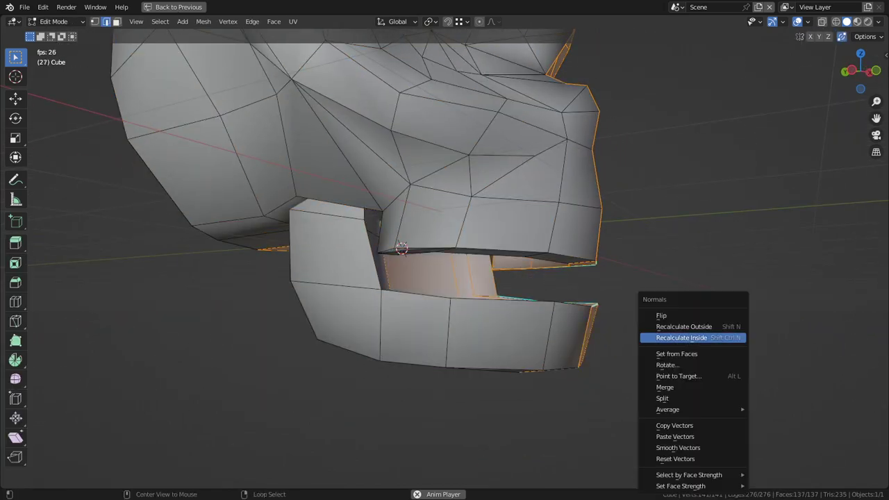
key("q")
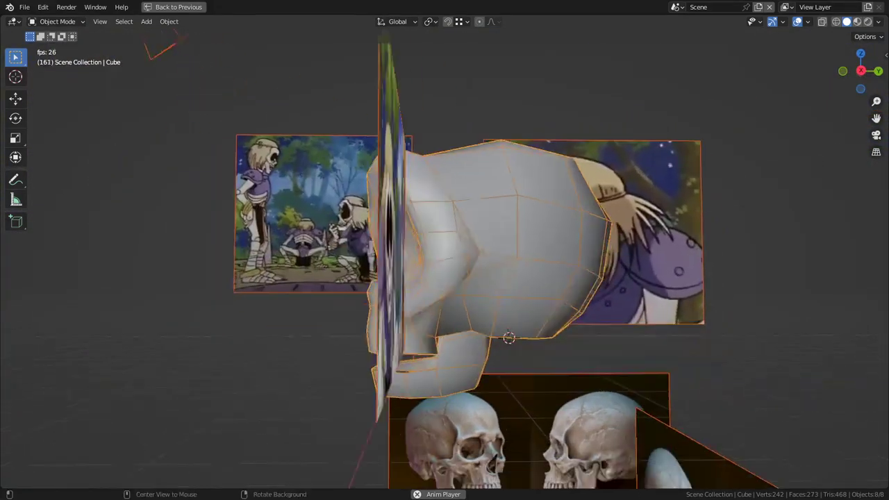
- Move the outer rear edge of the lower jaw outward along X in Edit Mode, with smooth proportional editing enabled
key("Tab")
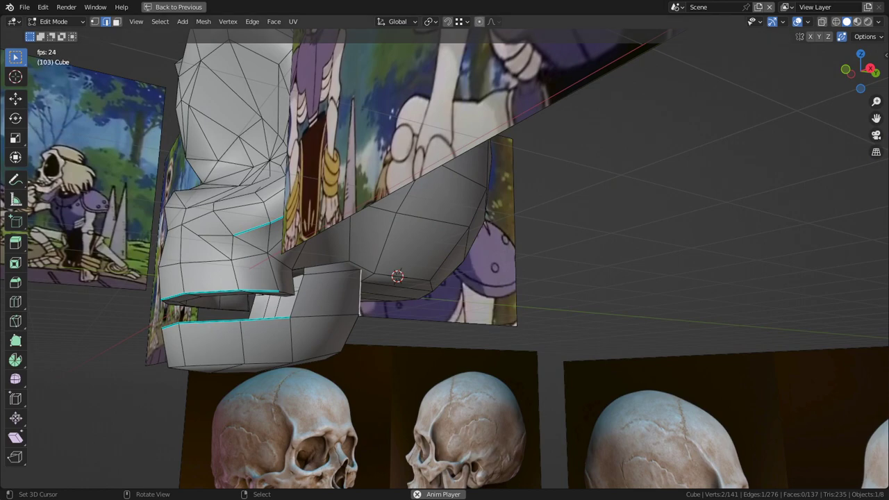
left_click(479, 22)
left_click(494, 22)
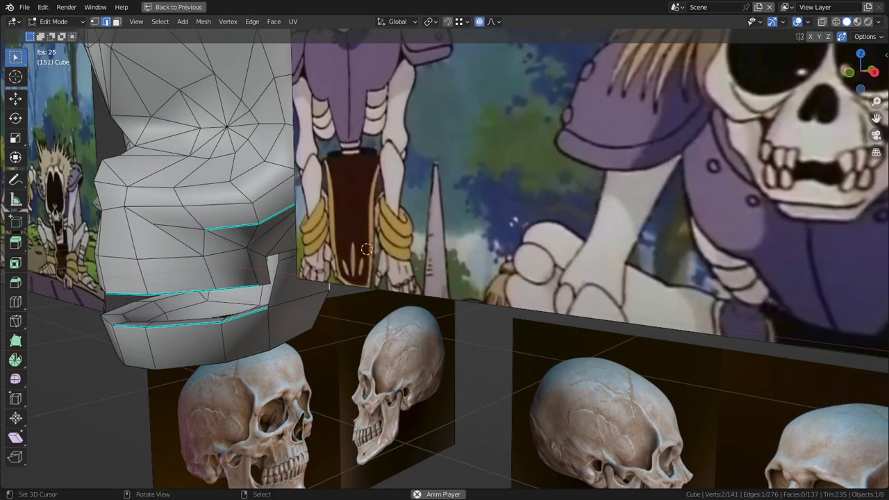
key("g")
key("x")
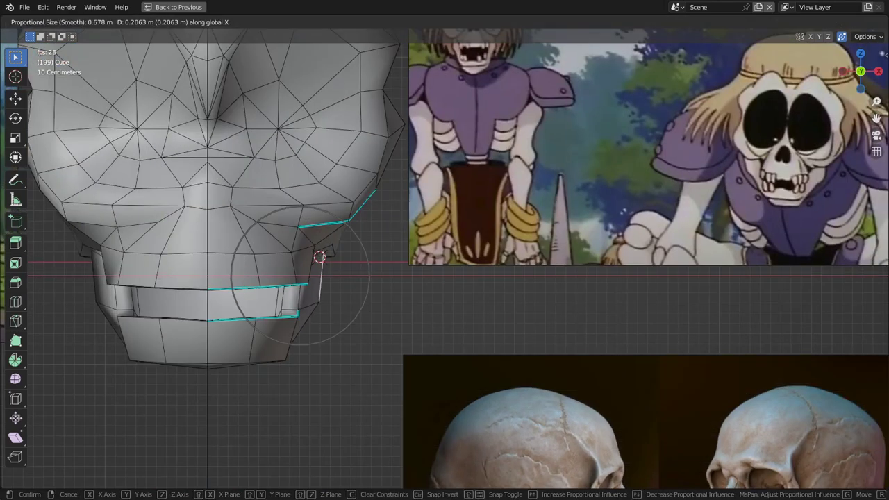
scroll(300, 276, "down", 9)
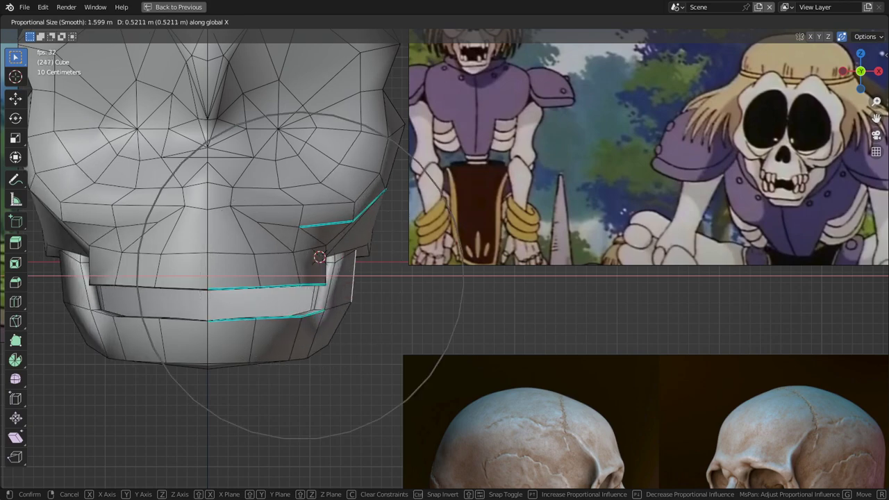
scroll(300, 276, "up", 3)
left_click(337, 276)
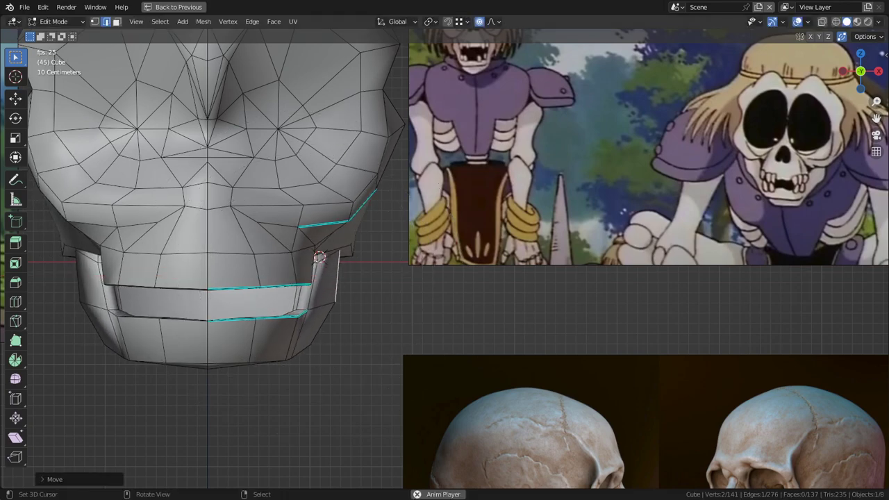
middle_click_drag(336, 276, 362, 427, "ctrl")
scroll(445, 262, "up", 2)
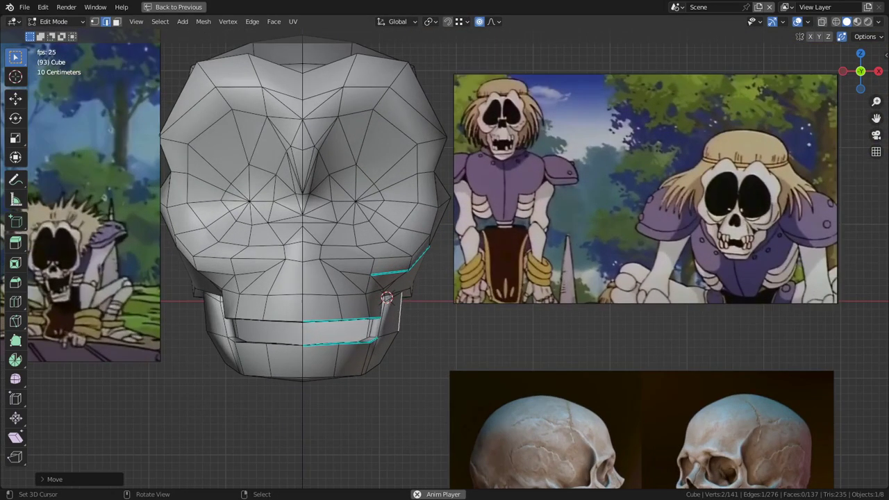
- Try reshaping the lower jaw's front by scaling its centre edge along X with proportional editing, and undo the scaling
key("g")
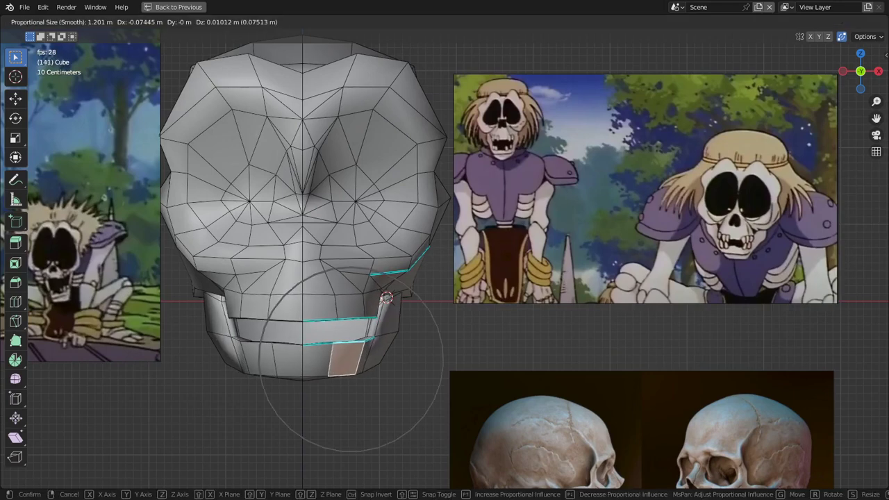
scroll(350, 359, "up", 2)
key("Escape")
key("2")
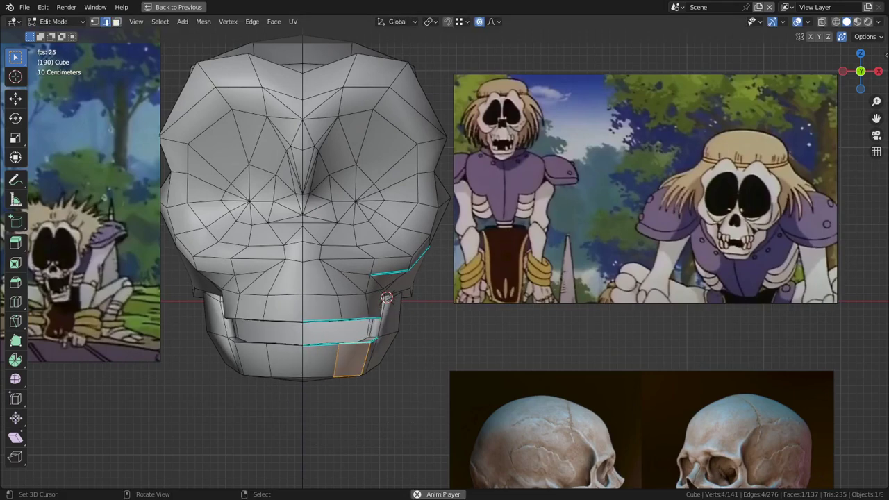
key("x")
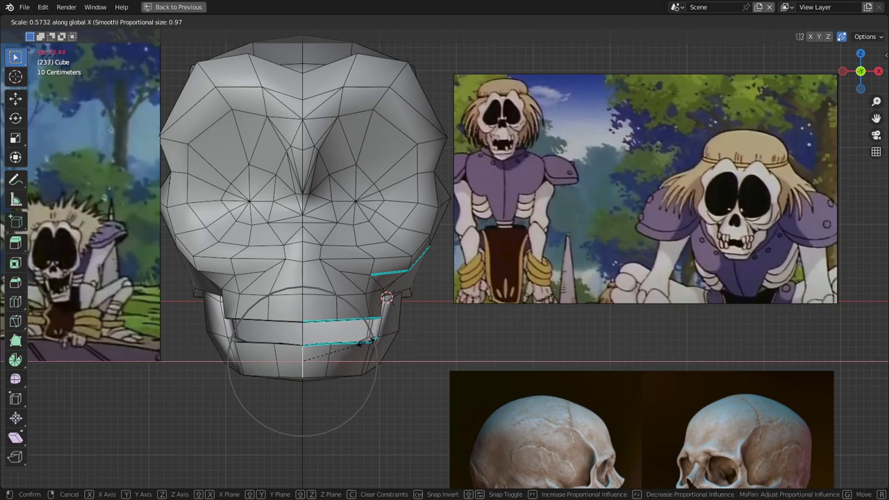
scroll(389, 340, "down", 6)
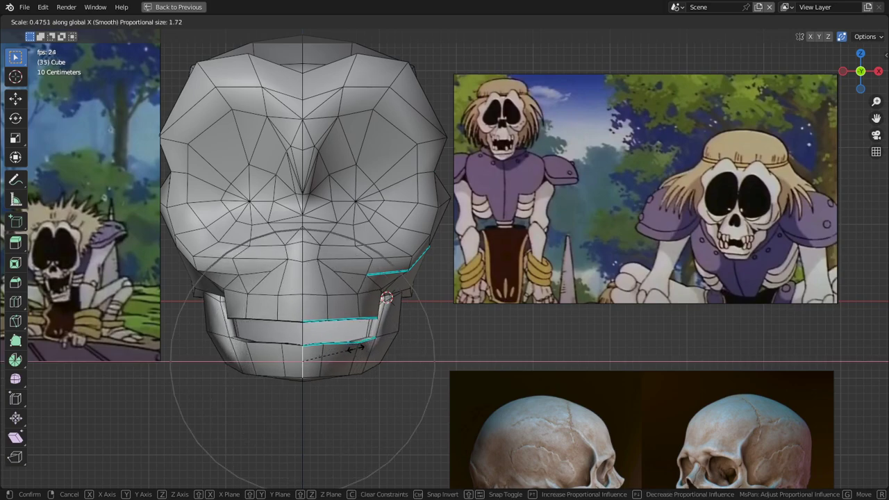
left_click(355, 348)
middle_click_drag(340, 351, 278, 359)
key("ctrl+z")
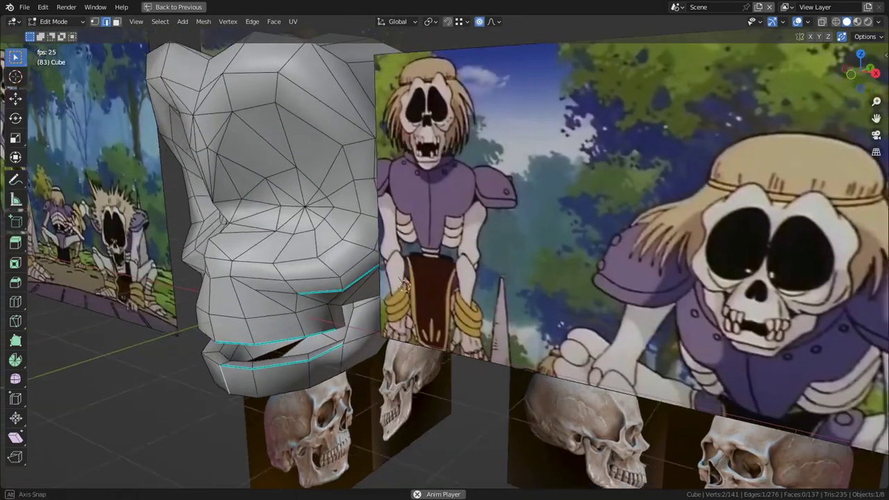
- Isolate the skull in Object Mode by hiding the reference images, and show it in Material Preview shading
middle_click_drag(405, 285, 434, 296)
key("Tab")
scroll(434, 296, "down", 3)
key("shift+h")
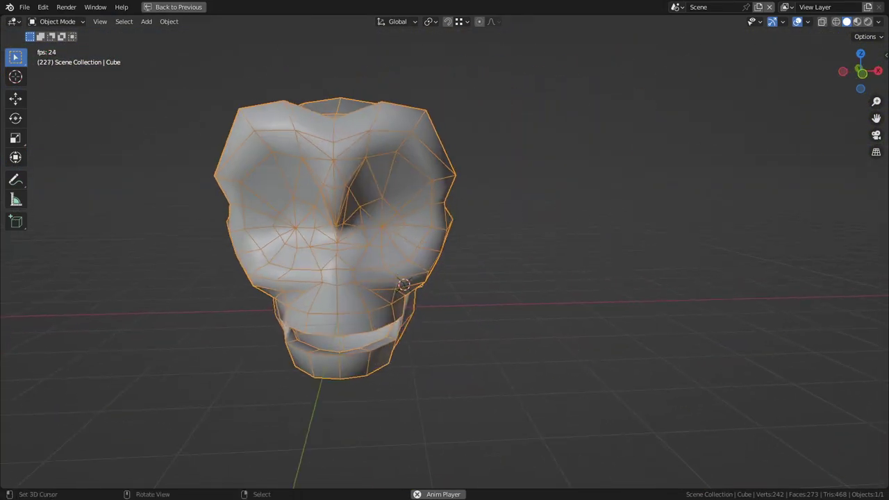
left_click(857, 22)
mouse_move(819, 84)
middle_mouse_down()
mouse_move(736, 81)
mouse_move(811, 81)
middle_mouse_up()
- Select all geometry linked to the lower jaw in Edit Mode and hide the rest of the skull mesh
key("Tab")
scroll(444, 250, "up", 4)
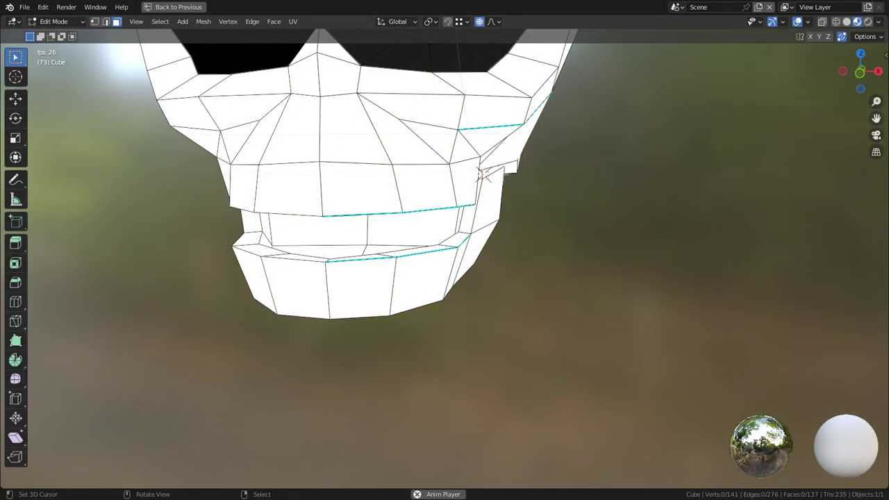
right_click(411, 232)
middle_click_drag(411, 231, 486, 236)
scroll(445, 232, "up", 4)
scroll(486, 236, "up", 2)
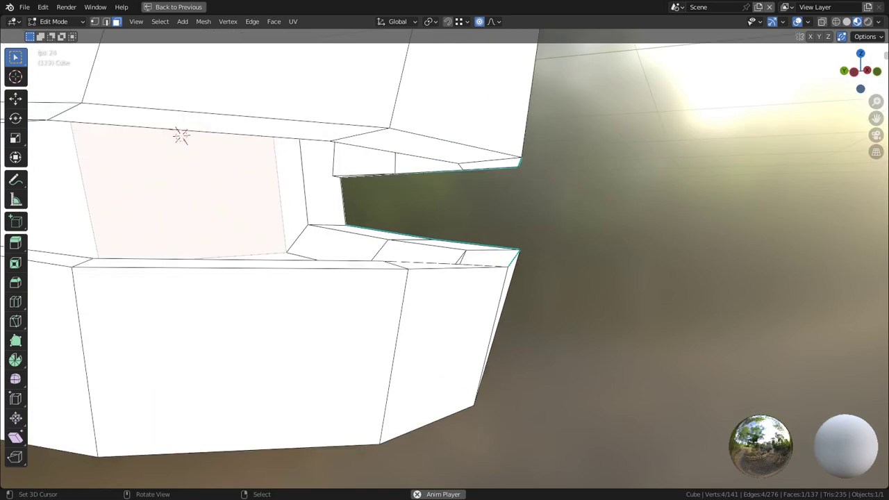
middle_click_drag(180, 136, 206, 186)
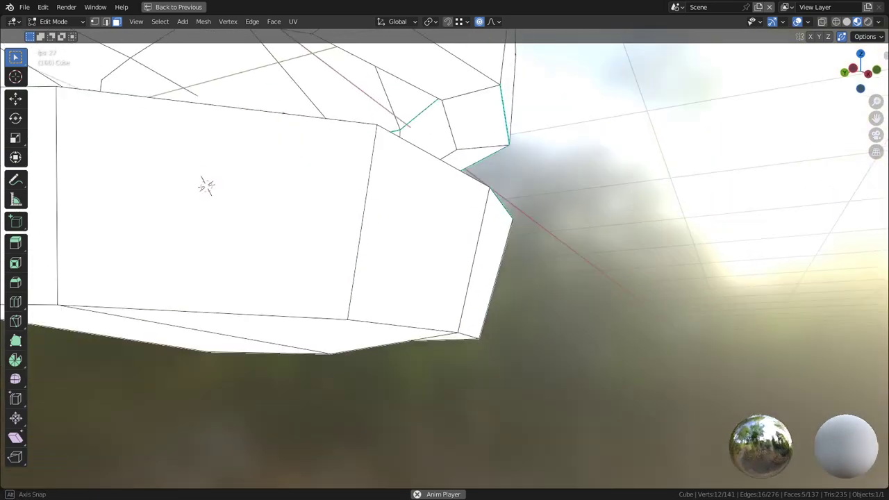
middle_click_drag(417, 236, 442, 259)
middle_click_drag(389, 243, 566, 267)
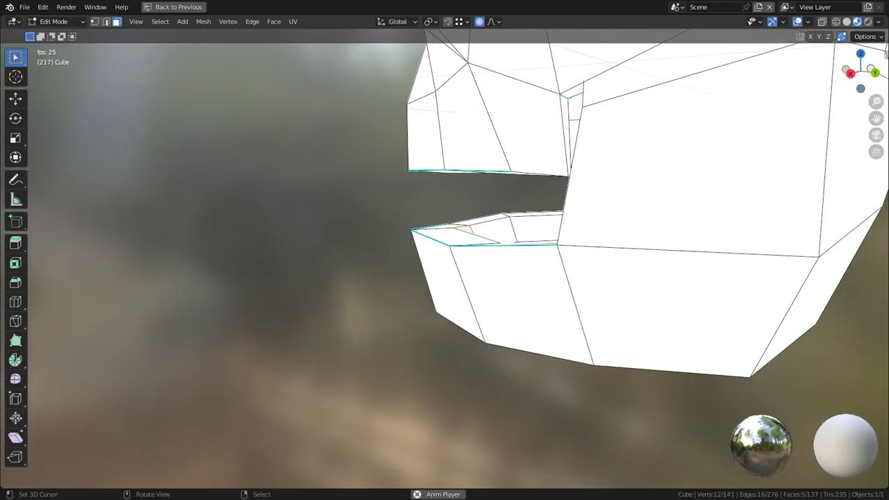
key("ctrl+l")
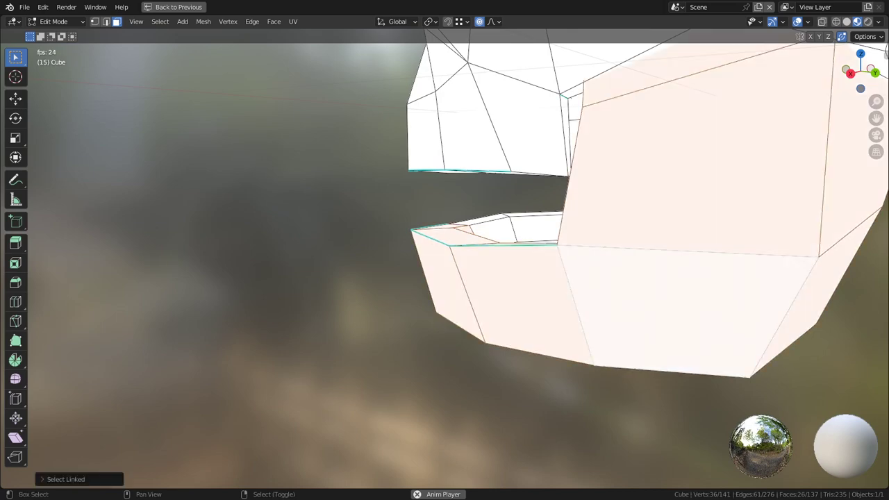
key("shift+h")
middle_click_drag(417, 223, 577, 285)
middle_click_drag(486, 138, 501, 297, "shift")
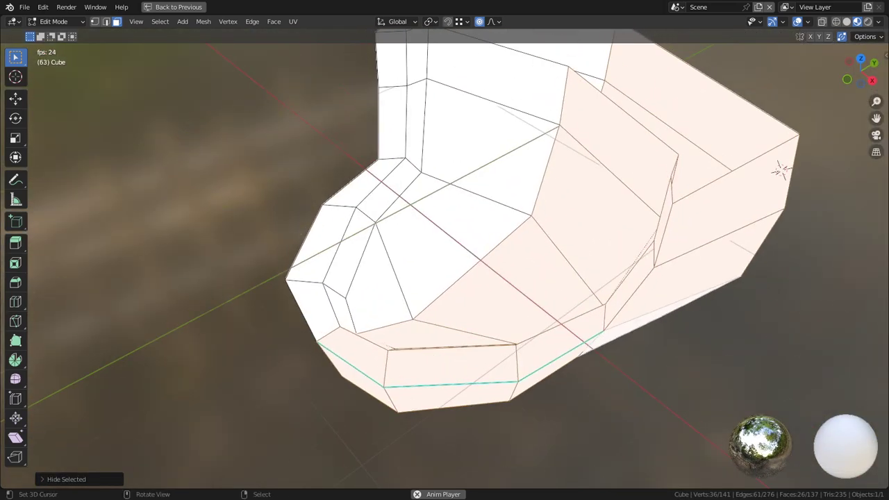
- Select the mouth floor faces and the adjoining inner wall faces of the lower jaw, leaving out the rim
key("alt+a")
middle_click_drag(486, 243, 526, 243)
right_click(538, 208, "alt")
middle_click_drag(486, 188, 536, 197)
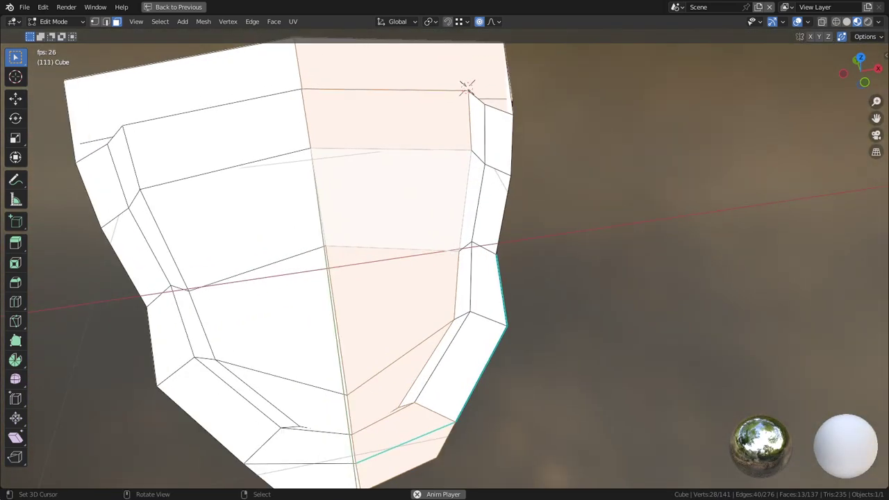
right_click(478, 156, "alt")
left_click(466, 88, "alt+shift")
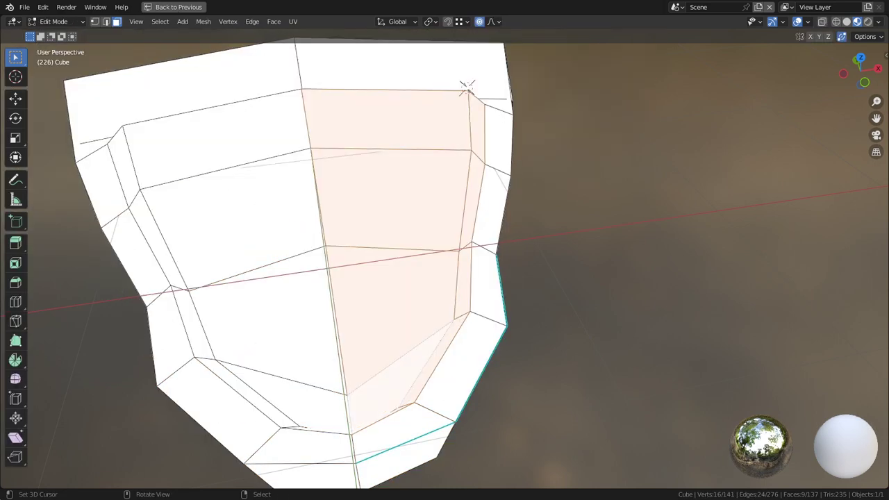
- Fill the selected inner jaw faces with black in Vertex Paint and return to Object Mode
left_click(53, 21)
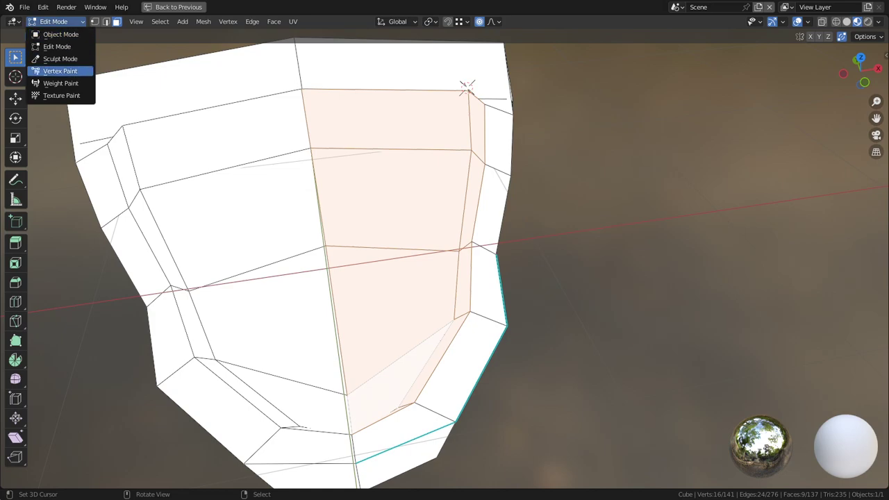
left_click(60, 71)
key("shift+k")
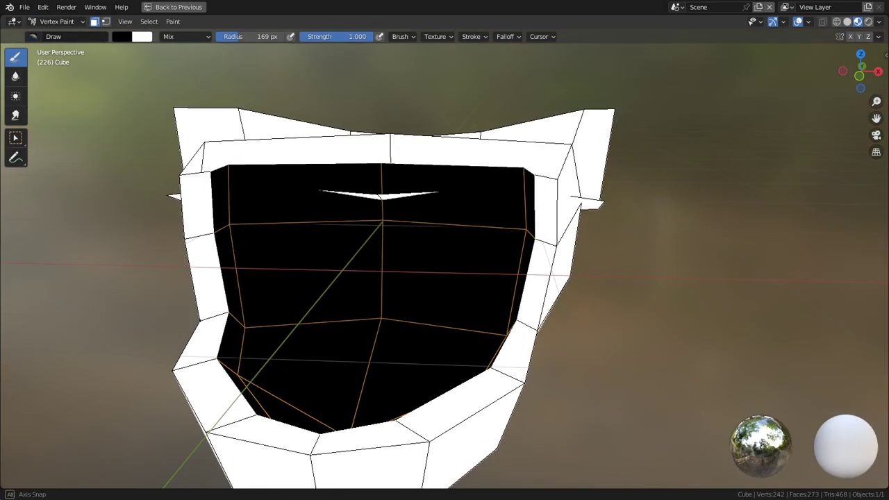
key("ctrl+Tab")
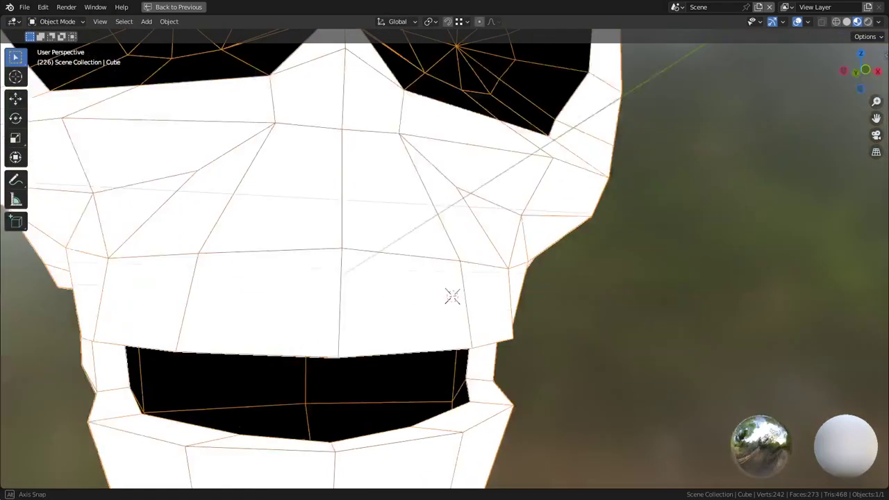
- Inspect the blackened mouth on the whole skull and reveal the hidden mesh parts in Edit Mode
scroll(429, 307, "down", 5)
middle_click_drag(452, 296, 543, 252)
middle_click_drag(444, 264, 443, 225)
scroll(403, 247, "up", 3)
scroll(403, 247, "up", 2)
scroll(270, 202, "up", 2)
key("Tab")
key("Tab")
key("Tab")
middle_click_drag(458, 347, 459, 320)
key("alt+h")
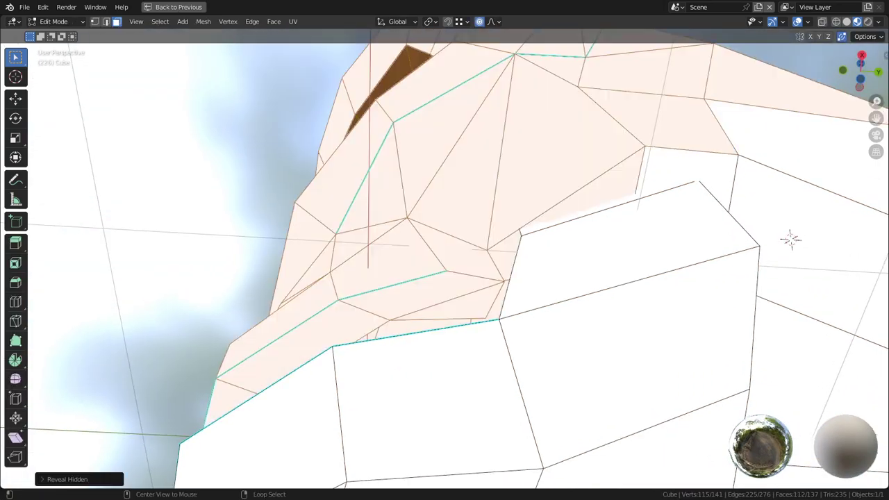
- Try dissolving the long edge of the narrow triangular face on the rear underside of the upper jaw
scroll(462, 323, "up", 2)
right_click(469, 328)
middle_click_drag(695, 363, 680, 426)
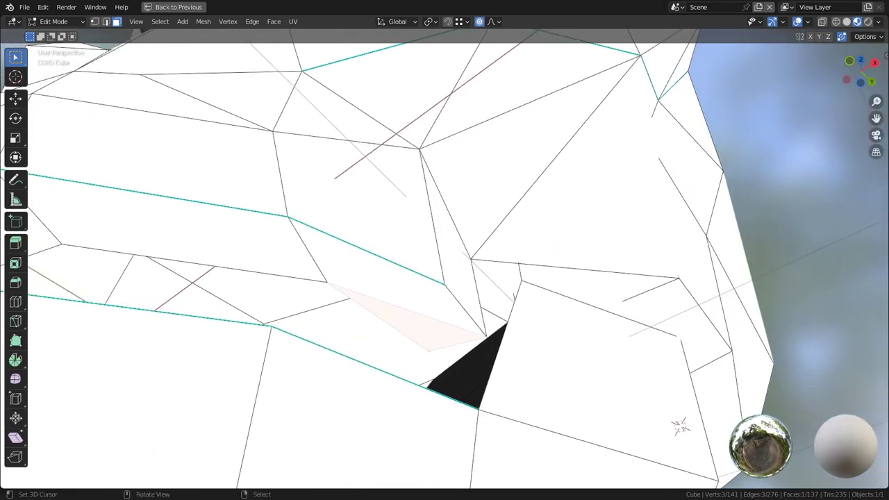
key("2")
right_click(409, 310)
key("ctrl+x")
key("1")
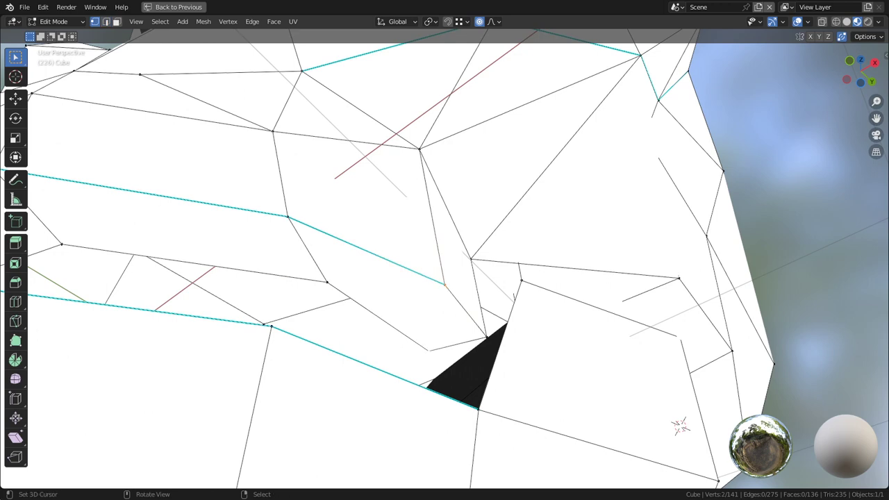
- Slide the upper jaw's rear lower vertex onto its neighbouring corner and connect the outer mouth-edge vertex to the cheek vertex above
middle_click_drag(431, 347, 393, 381)
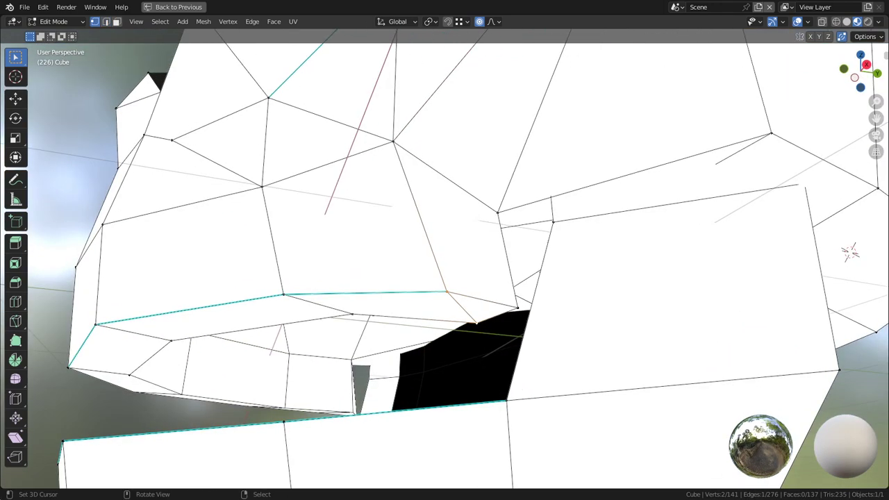
key("g")
key("g")
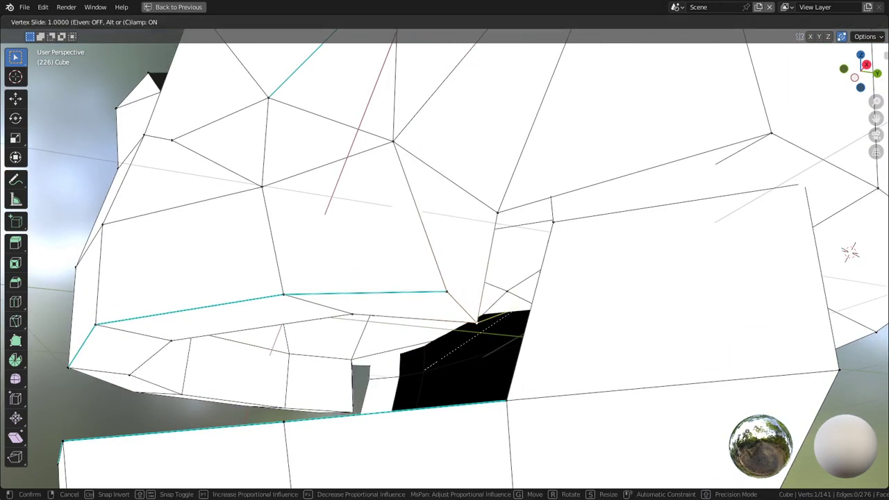
left_click(445, 356)
middle_click_drag(444, 355, 397, 366)
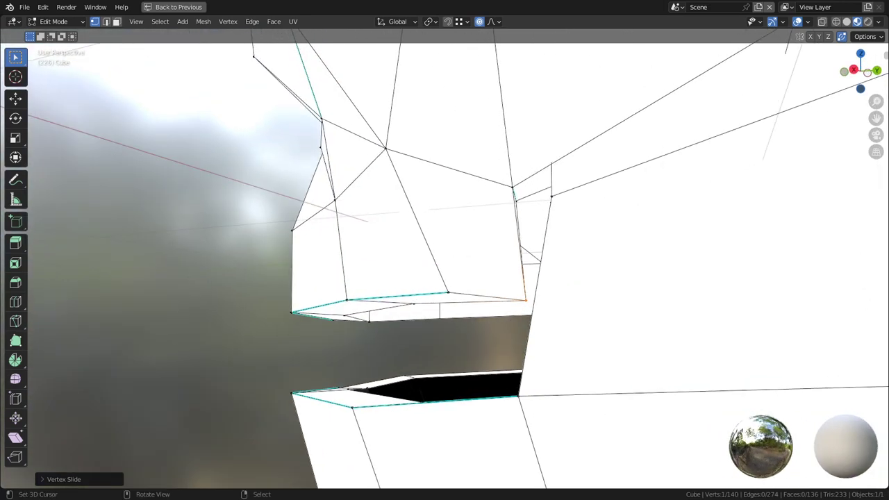
right_click(525, 299)
right_click(448, 293, "shift")
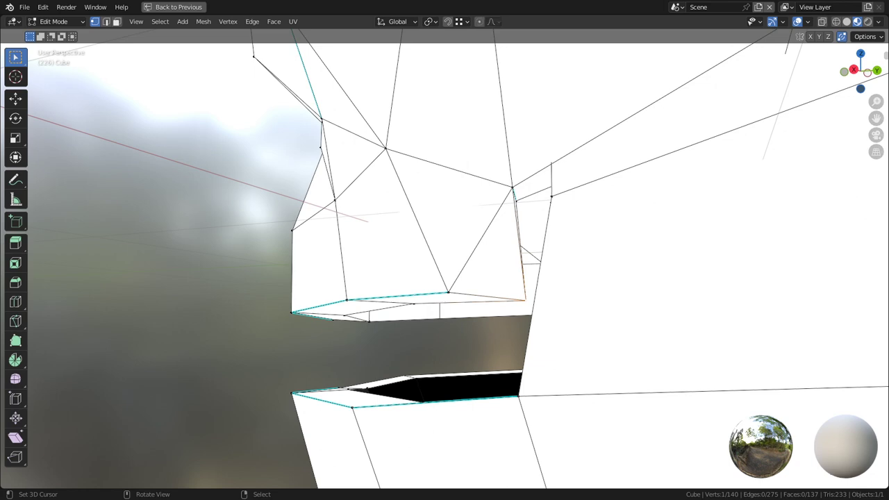
- Move the upper jaw's rear lower corner vertex forward and up in the right side view, with proportional editing off
key("KP_3")
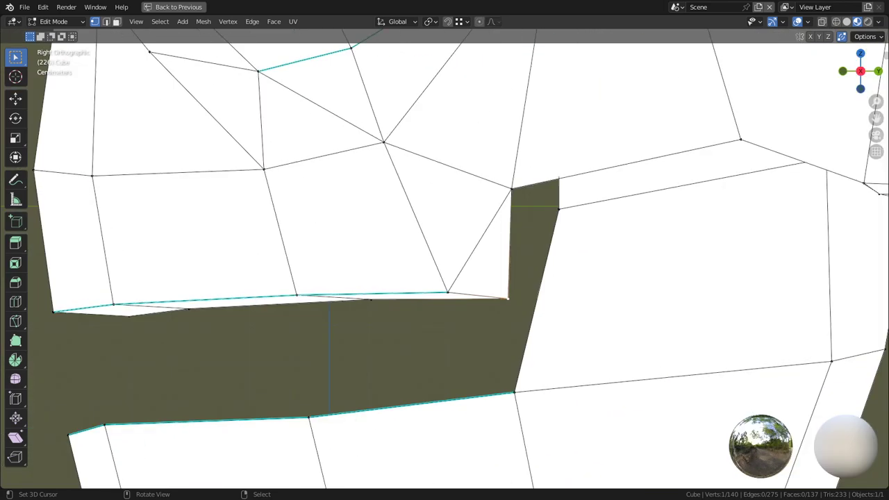
key("g")
left_click(483, 277)
scroll(482, 277, "down", 5)
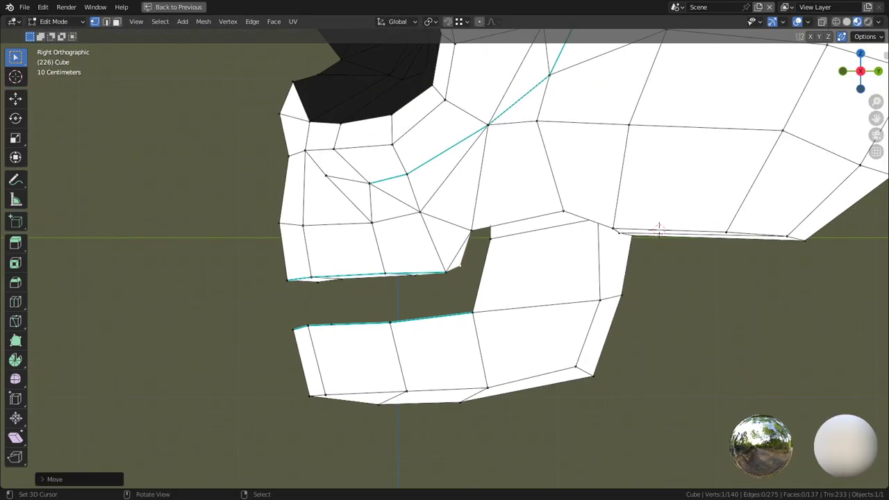
- Review the skull from several angles in Object Mode and unhide the reference images in the right side view
key("Tab")
middle_click_drag(482, 276, 541, 277)
scroll(542, 278, "down", 4)
middle_click_drag(445, 278, 465, 302)
scroll(604, 291, "down", 3)
mouse_move(479, 246)
middle_mouse_down()
mouse_move(445, 264)
mouse_move(472, 256)
middle_mouse_up()
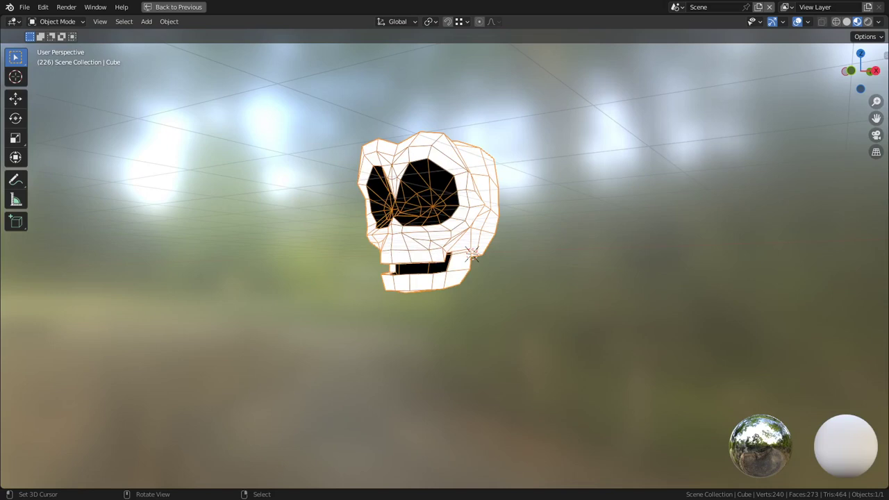
key("KP_3")
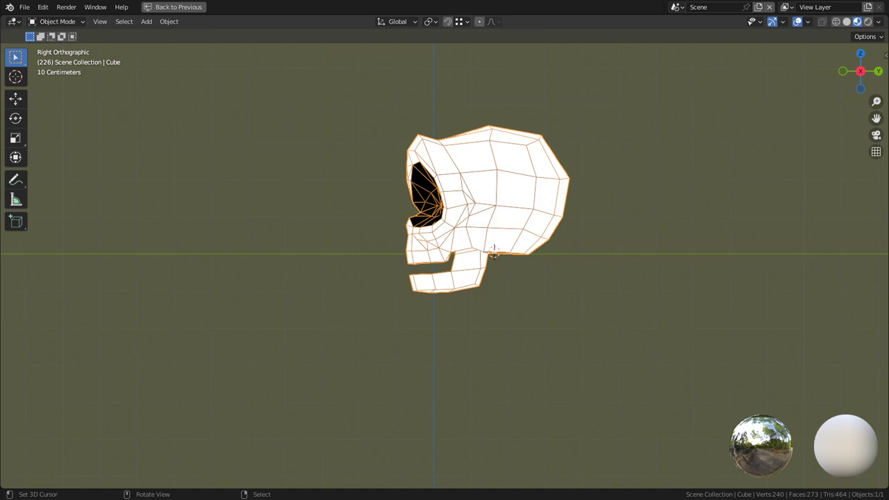
key("alt+h")
scroll(444, 254, "up", 3)
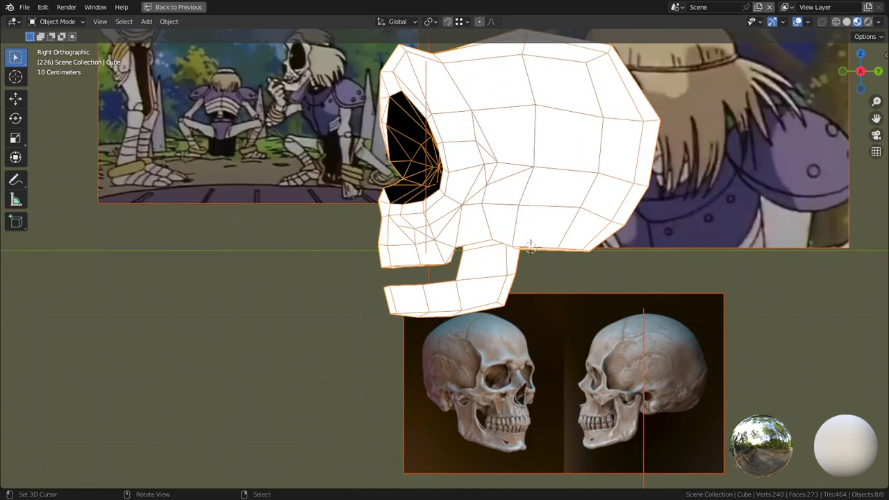
- Move the centre vertex below the nose back about 0.1 m and slightly up in the right side view, with a 0.41 m proportional editing radius
right_click(431, 223)
scroll(444, 254, "up", 2)
key("Tab")
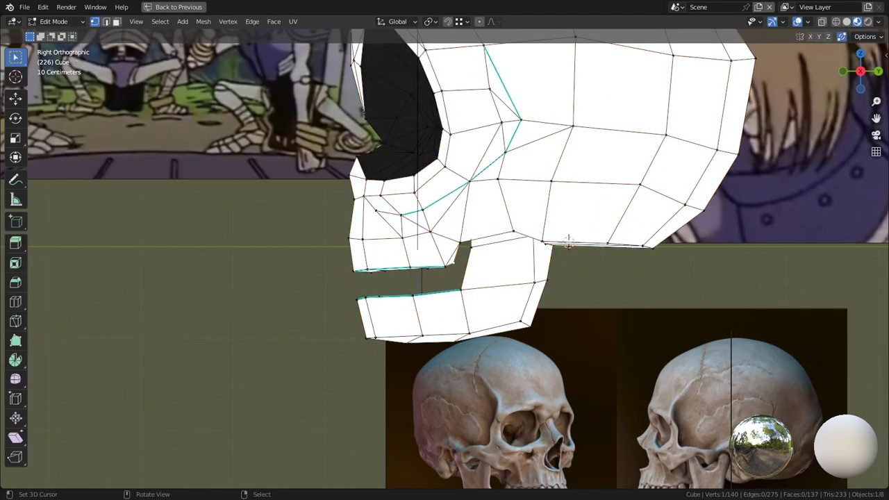
right_click(355, 200)
key("g")
key("o")
scroll(368, 201, "up", 15)
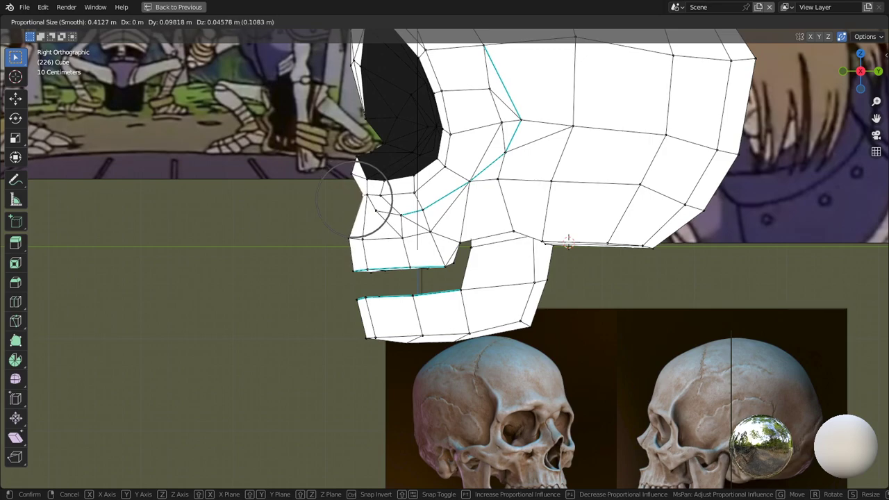
left_click(568, 243)
middle_click_drag(568, 242, 394, 241)
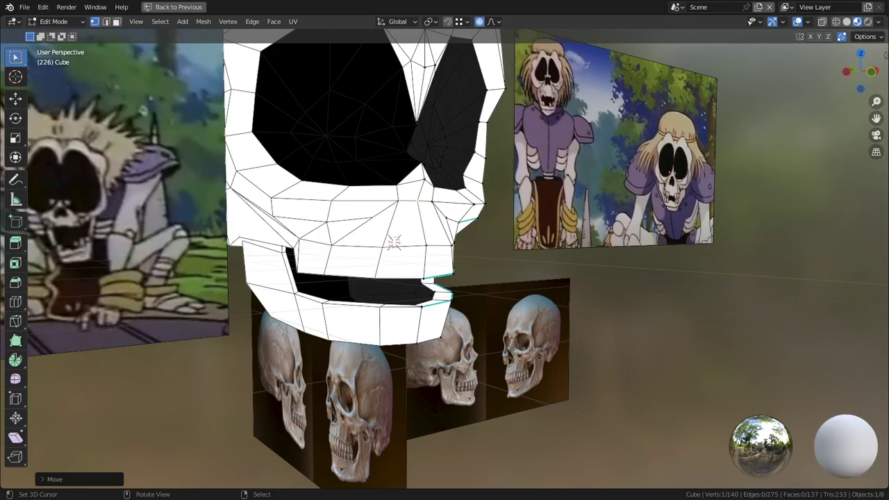
key("KP_1")
scroll(450, 246, "up", 2)
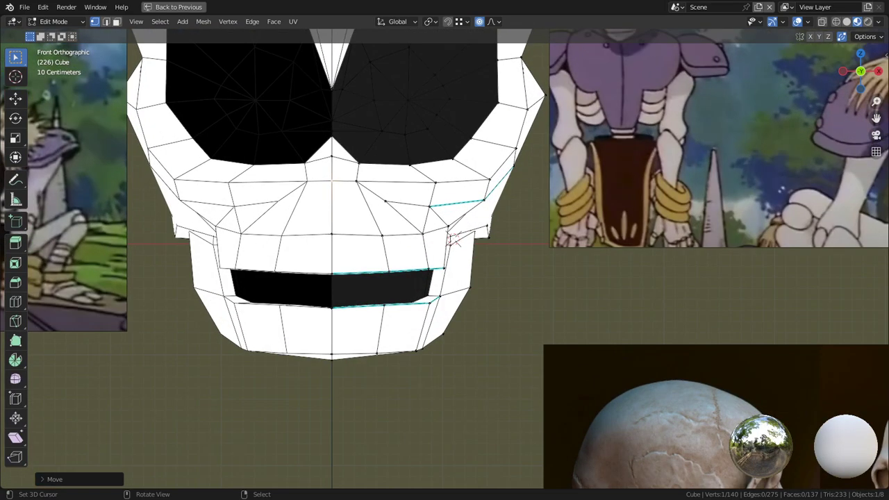
right_click(357, 160)
key("shift+g")
key("Escape")
key("c")
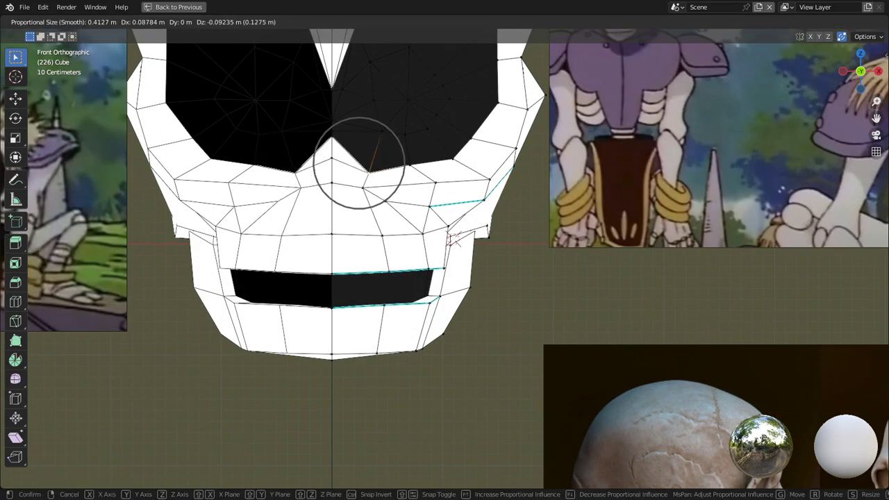
key("Escape")
scroll(453, 239, "down", 4)
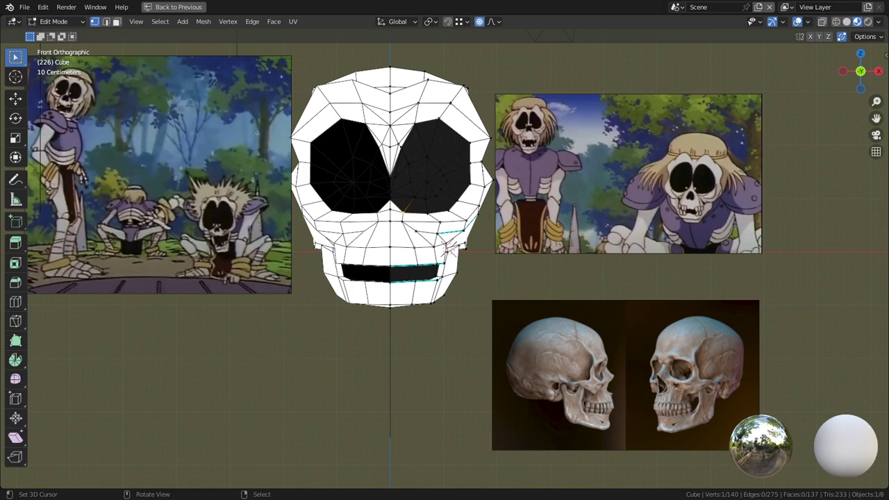
scroll(450, 247, "up", 2)
middle_click_drag(450, 247, 440, 301, "shift")
key("2")
right_click(487, 142)
key("g")
scroll(477, 143, "down", 8)
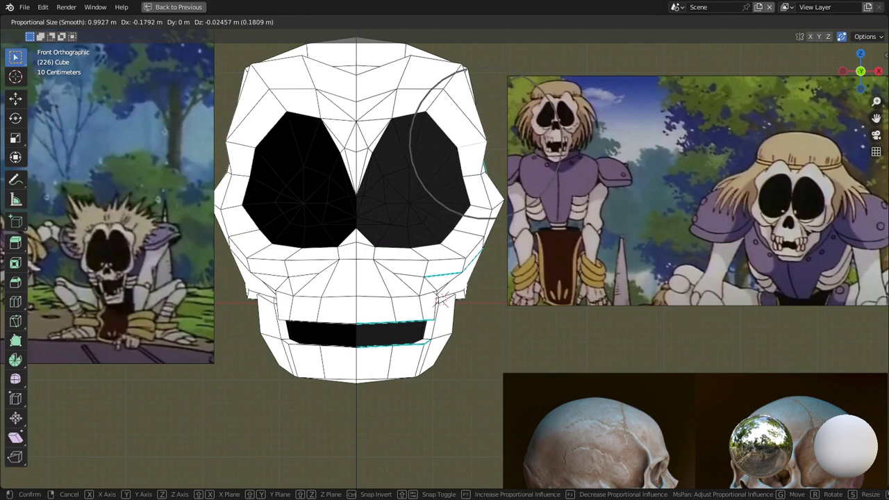
right_click(465, 144)
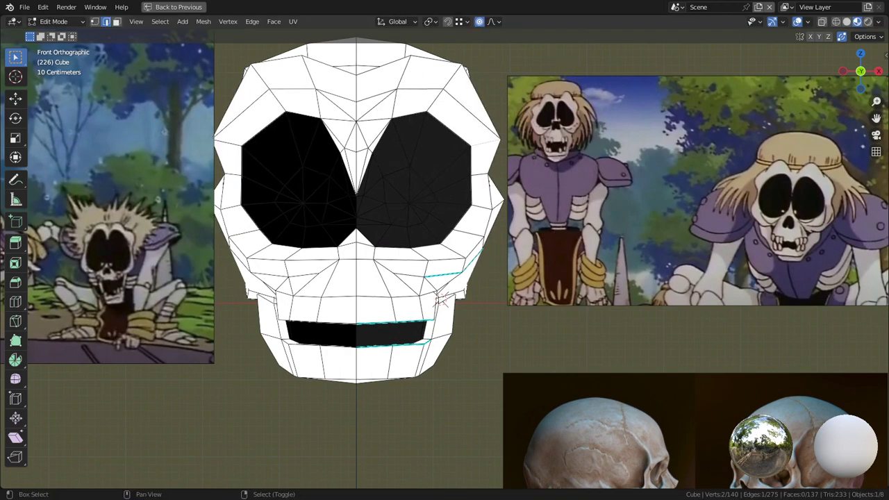
- Pull the temple vertex outward and raise the vertex on top of the skull in the front view, using proportional editing
middle_click_drag(465, 144, 332, 243, "shift")
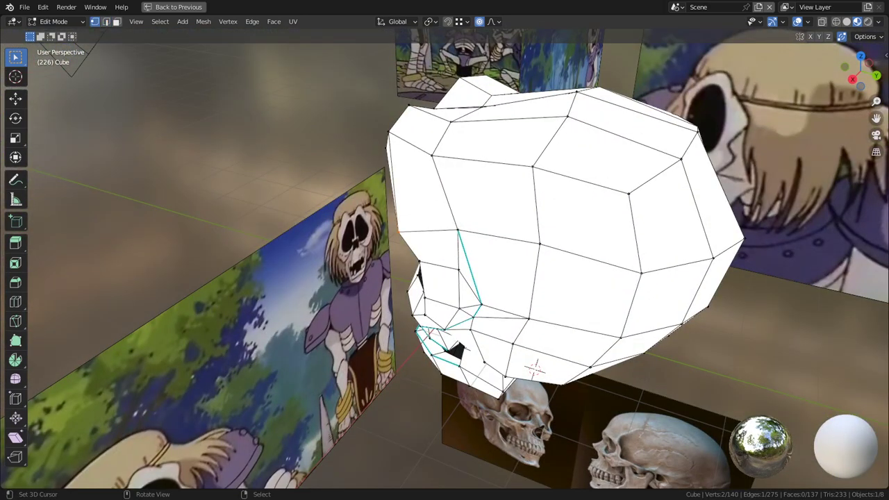
key("KP_1")
key("g")
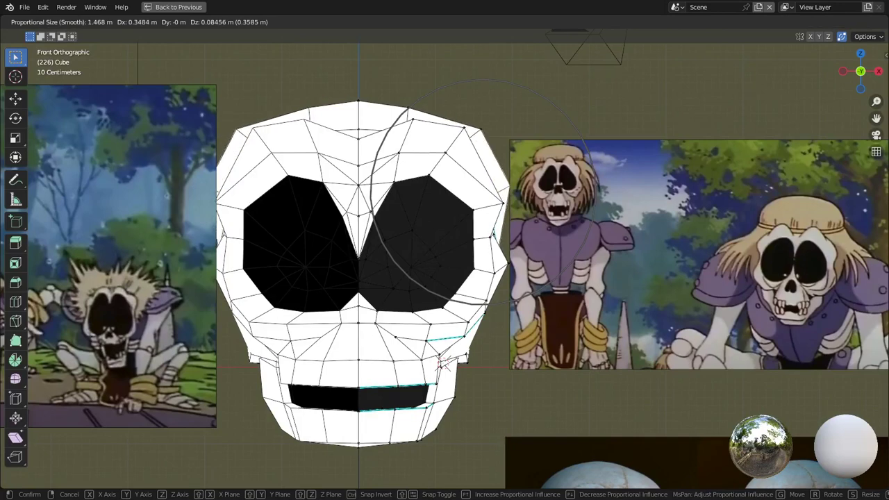
left_click(445, 362)
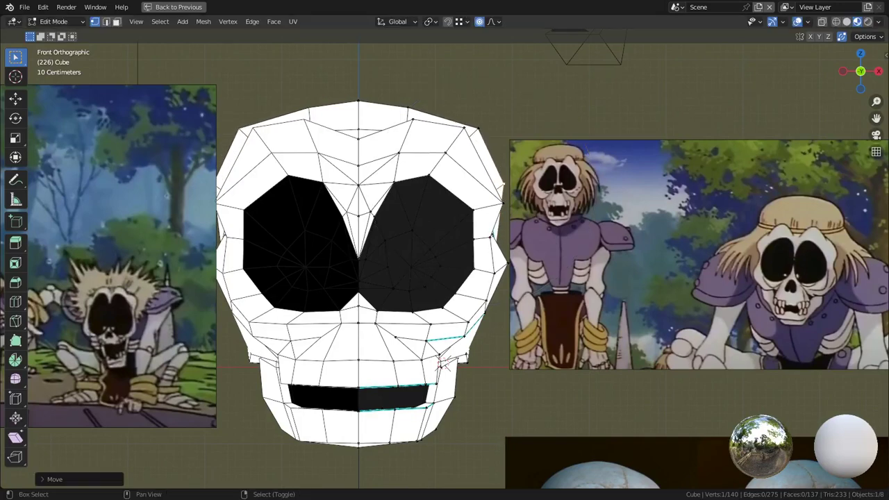
key("g")
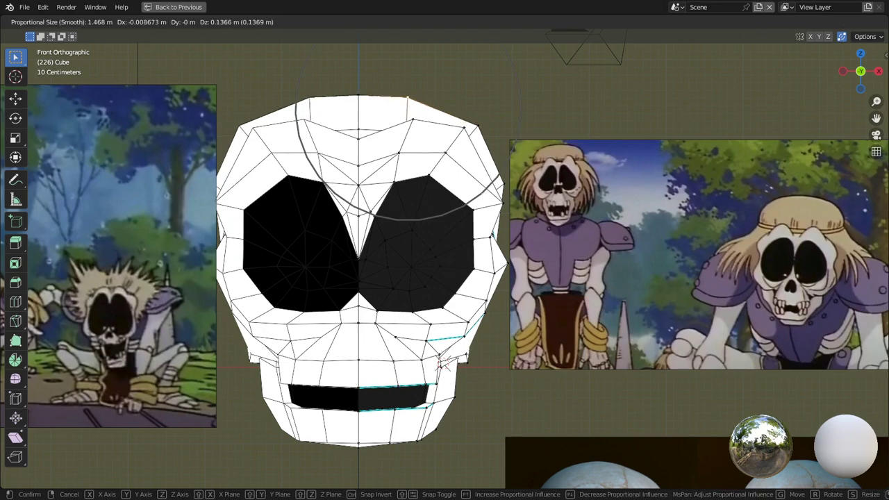
left_click(444, 364)
scroll(445, 332, "down", 2)
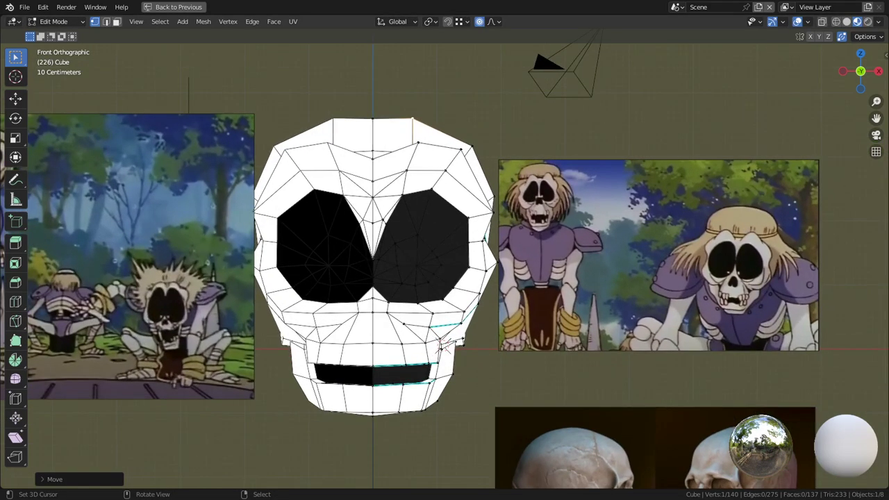
scroll(445, 267, "up", 2)
key("3")
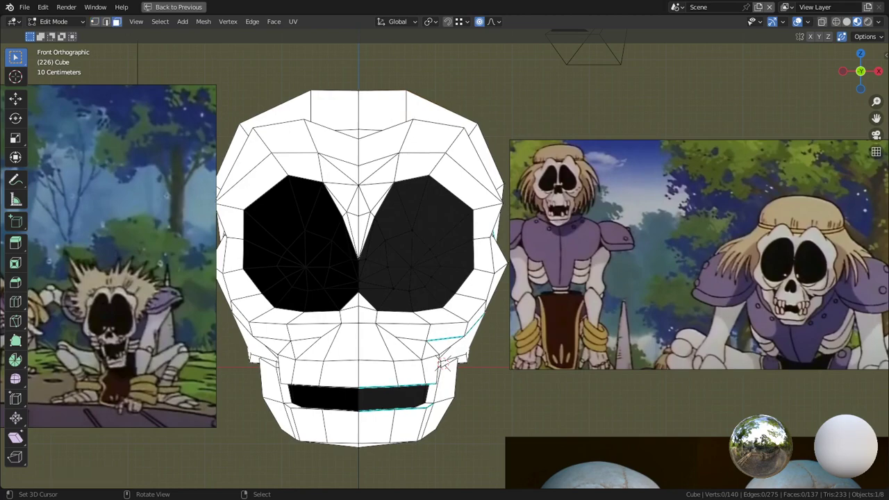
key("g")
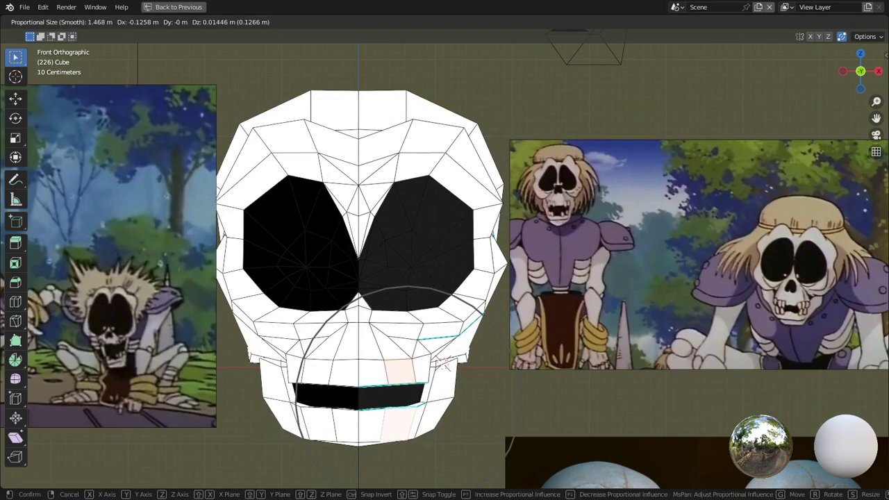
left_click(445, 362)
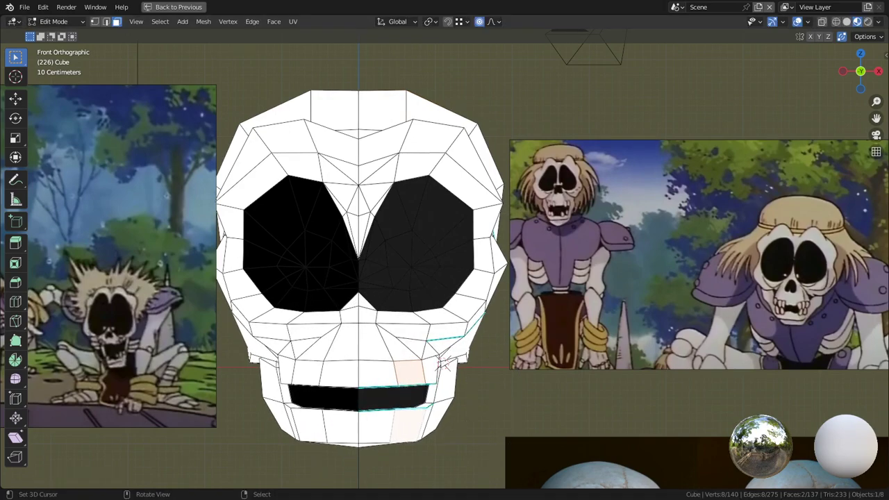
- Move the outer mouth-corner vertex of the upper jaw inward about 0.08 m with proportional editing
middle_click_drag(445, 362, 482, 276)
key("2")
key("1")
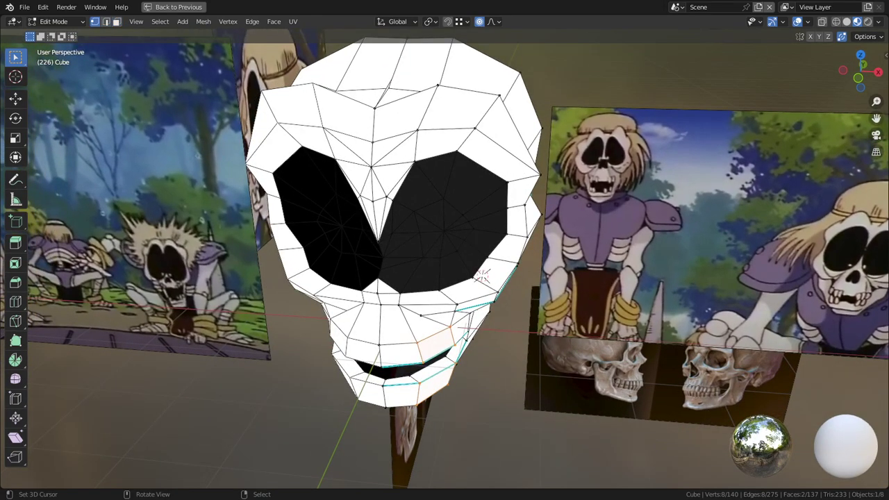
right_click(463, 339)
middle_click_drag(464, 338, 478, 319)
key("g")
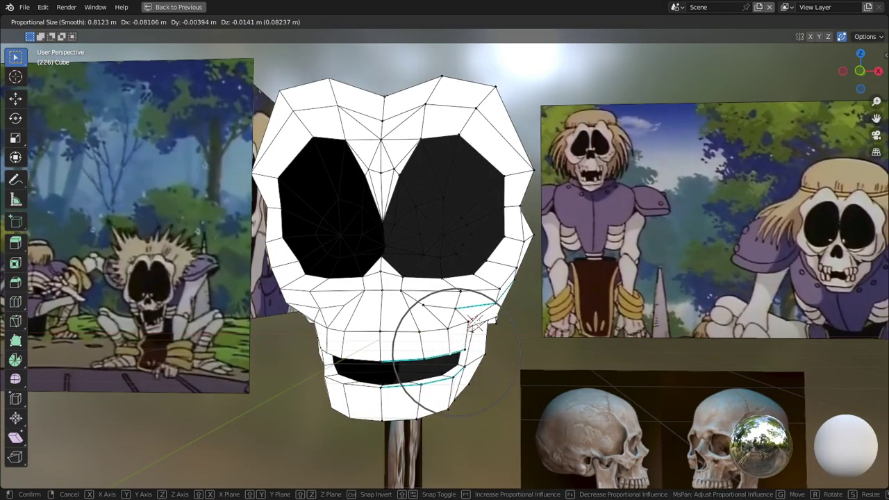
left_click(473, 323)
- Compare the skull in solid and material preview shading in Object Mode, hide all other objects, and return to Edit Mode
middle_click_drag(472, 323, 444, 338)
key("ctrl+Tab")
left_click(333, 338)
scroll(416, 338, "down", 4)
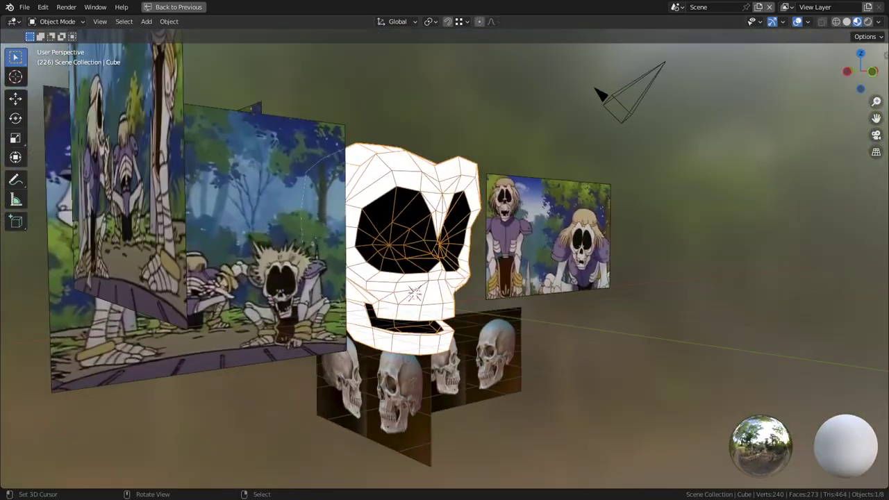
key("z")
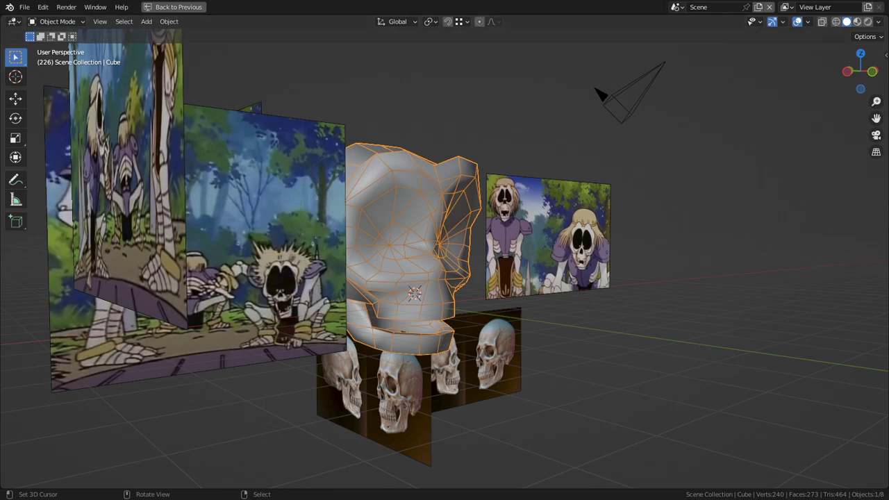
key("z")
scroll(417, 278, "up", 3)
key("shift+h")
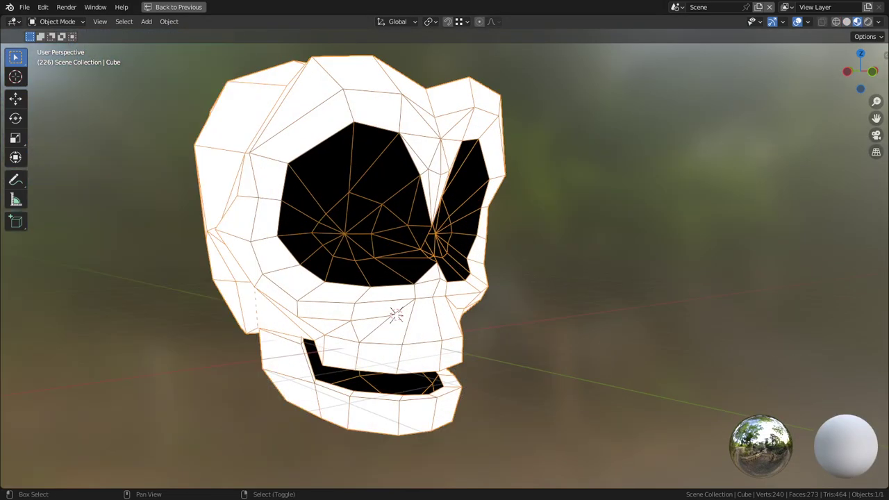
middle_click_drag(417, 278, 377, 292, "shift")
key("Tab")
middle_click_drag(361, 325, 590, 336)
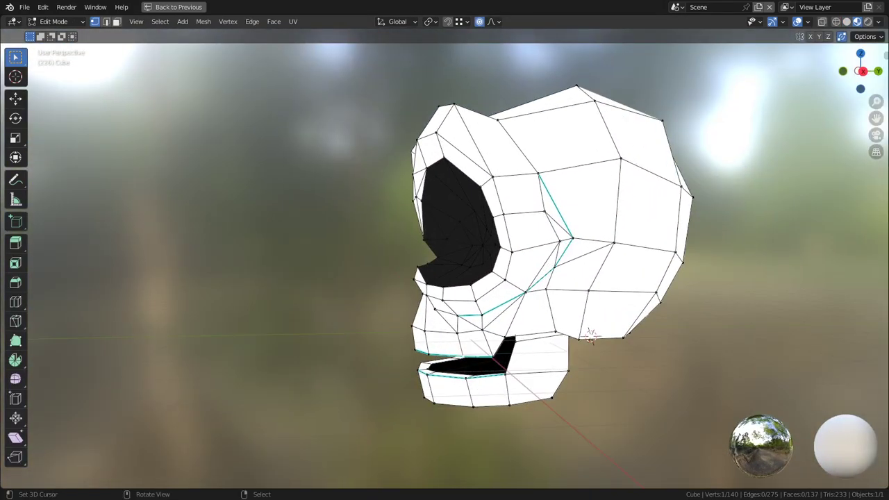
- Try moving the lowest vertex of the nose bridge down in the right side view with proportional editing off
scroll(591, 348, "up", 3)
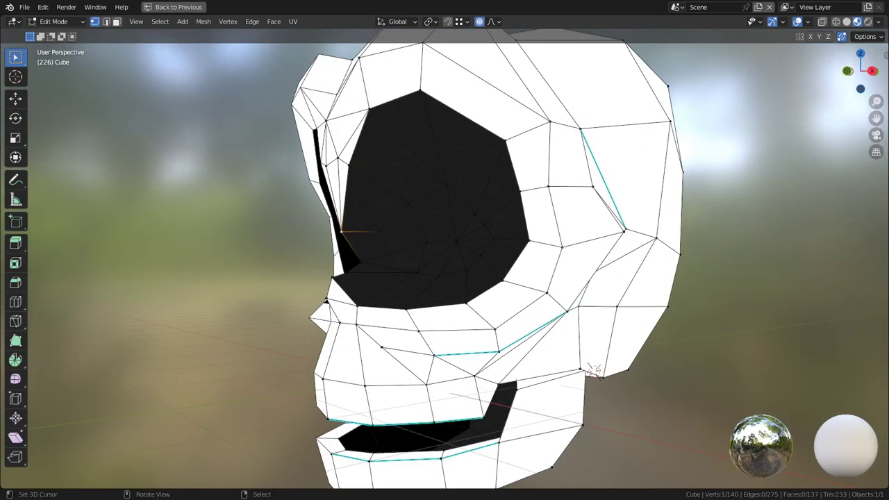
key("KP_3")
key("g")
key("Escape")
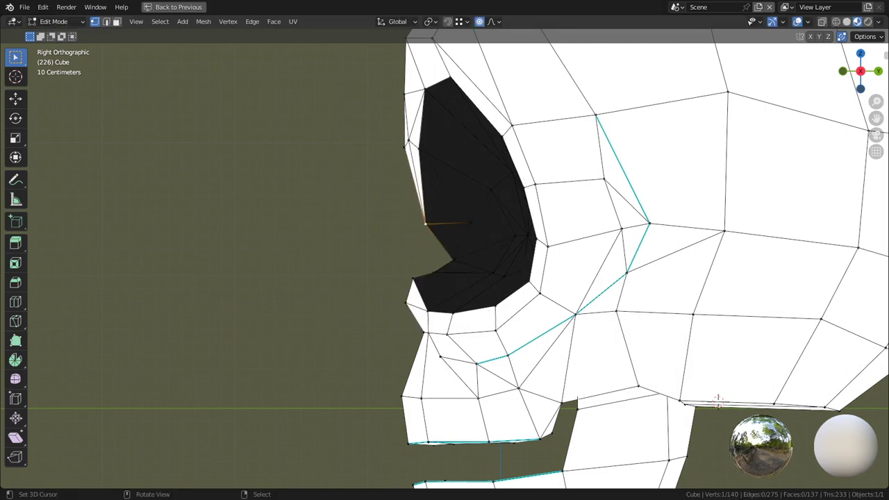
key("g")
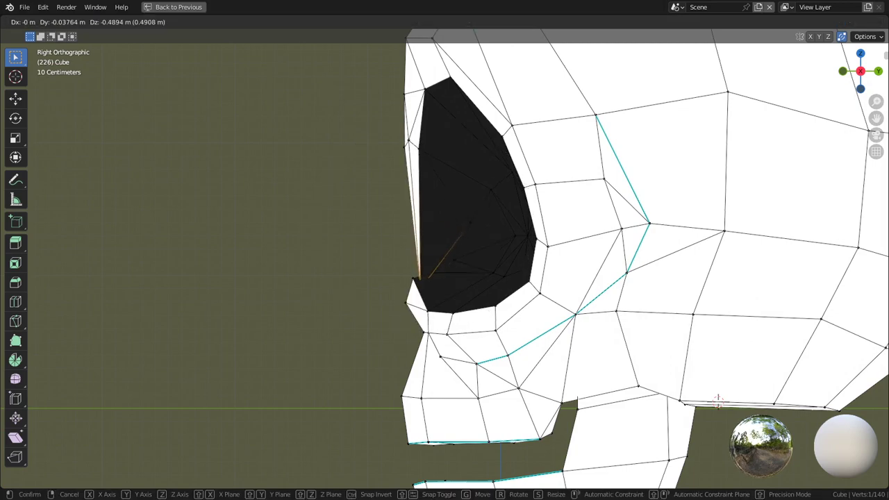
left_click(718, 400)
middle_click_drag(717, 401, 667, 430)
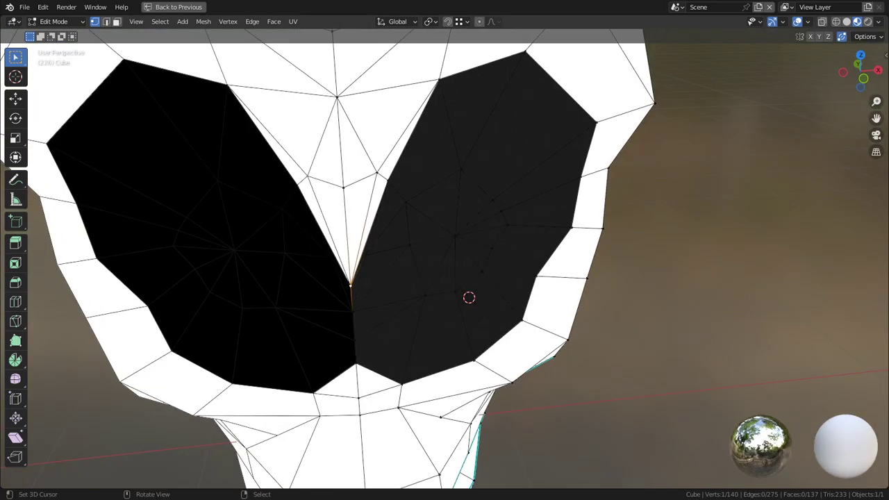
- Move the short edge beside the nose bridge at the inner rim of the eye socket inward in the front view
key("2")
key("KP_1")
key("g")
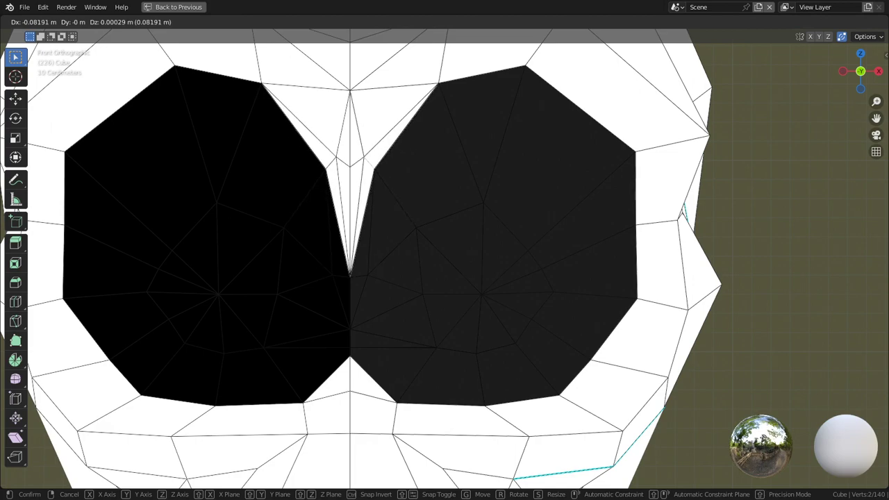
key("Return")
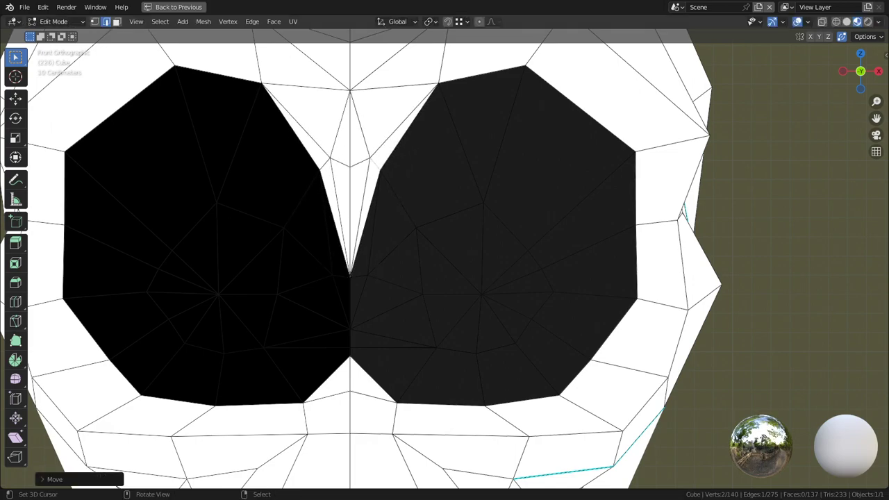
- Rip the lowest nose-bridge vertex away from the eye socket in the right side view, pulling the bridge tip forward
scroll(448, 292, "down", 2)
middle_click_drag(451, 298, 413, 316)
scroll(416, 319, "down", 1, "alt")
middle_click(416, 323, "alt")
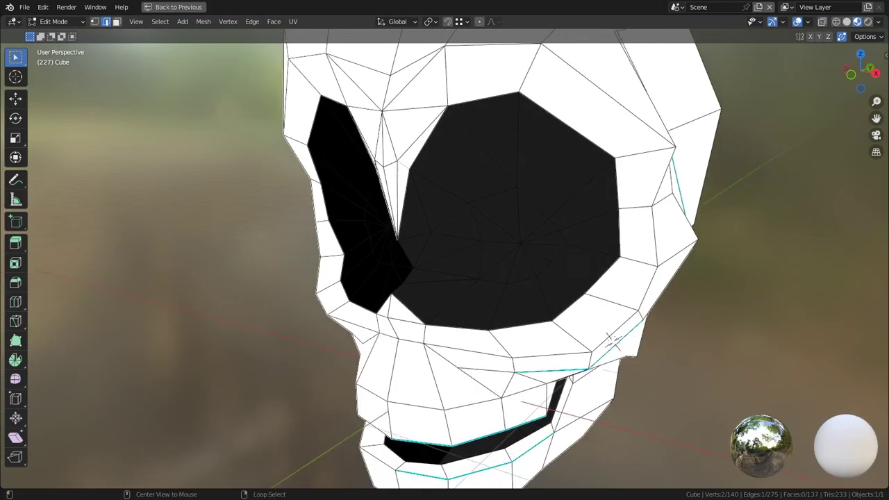
scroll(417, 319, "up", 4)
middle_click_drag(761, 319, 764, 291)
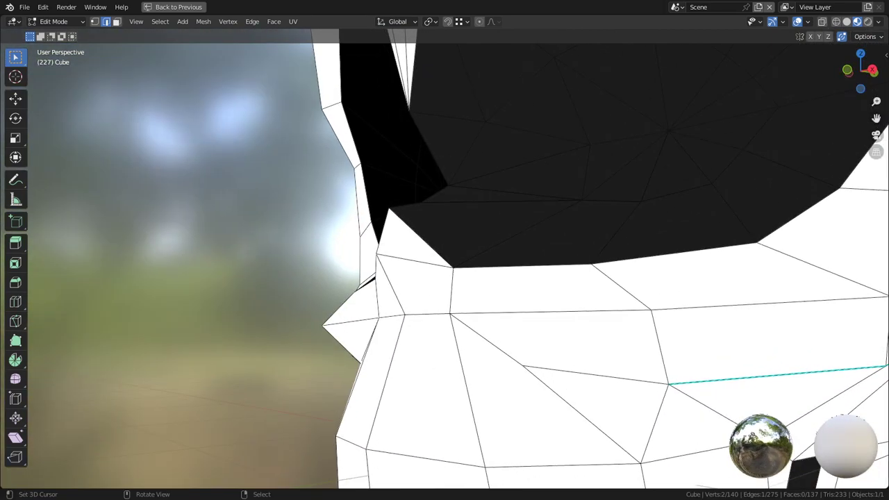
key("KP_3")
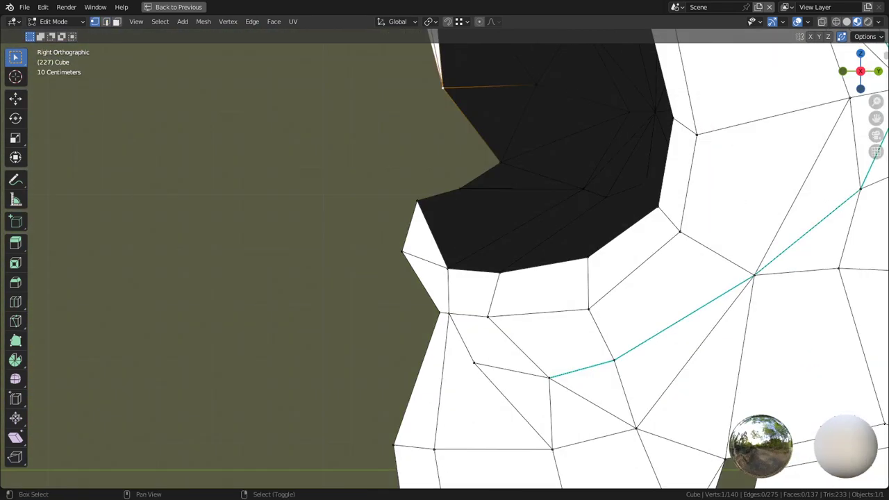
middle_click_drag(438, 94, 453, 162, "shift")
key("v")
left_click(421, 159)
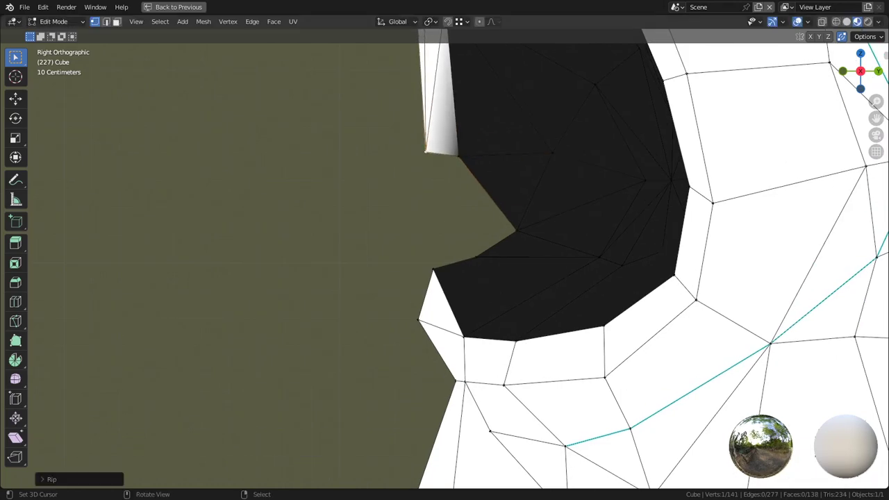
- Rip the top vertex of the lower nose rim from the eye socket in the right side view and slide it onto the adjacent socket vertex
right_click(476, 257)
right_click_drag(433, 269, 435, 269)
key("alt+v")
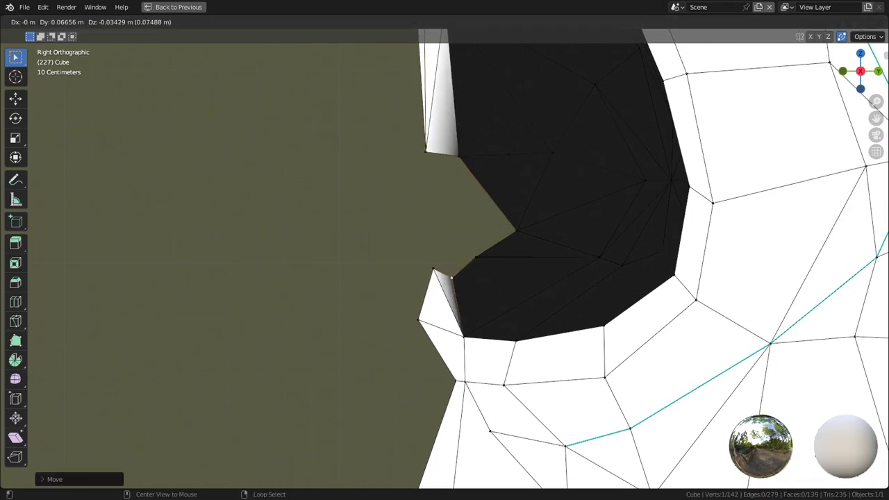
key("Return")
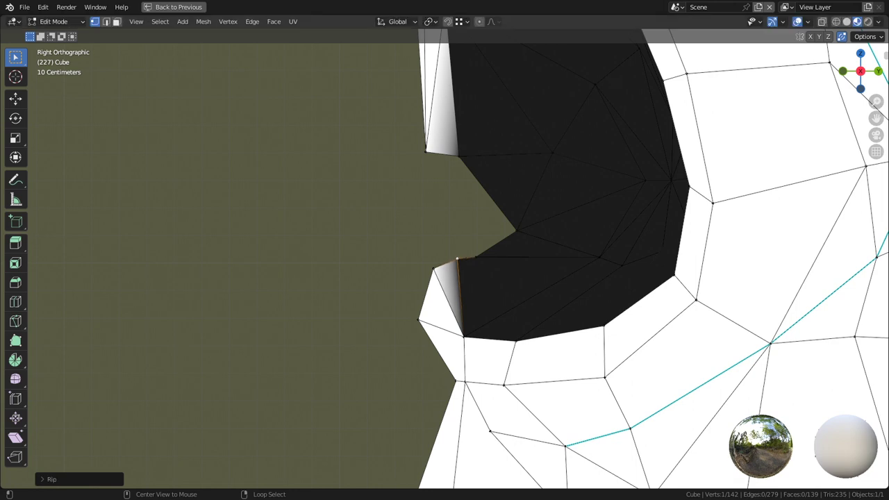
key("shift+v")
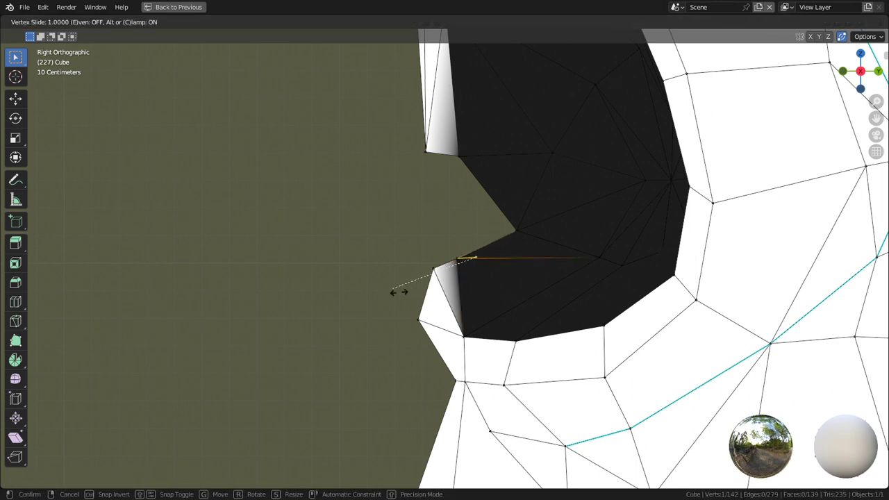
left_click(399, 292)
- Try moving the nose bridge's bottom edge down to close the gap above the lower nose rim in the right side view
key("2")
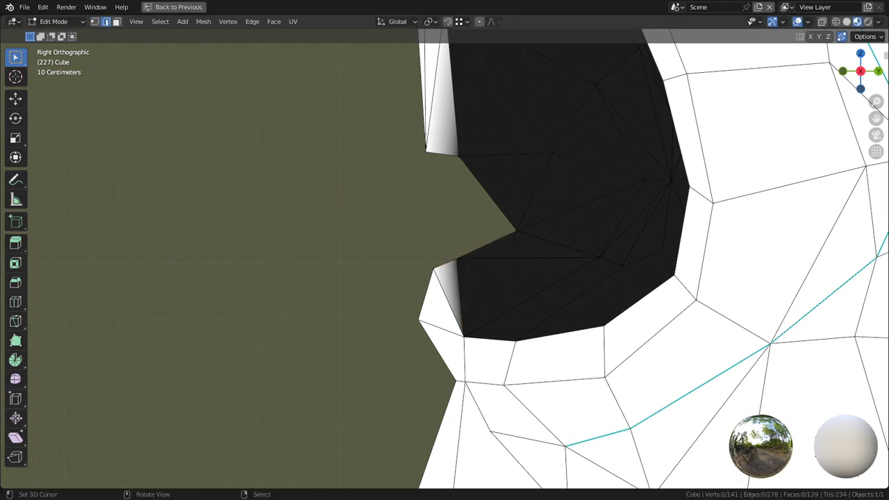
key("g")
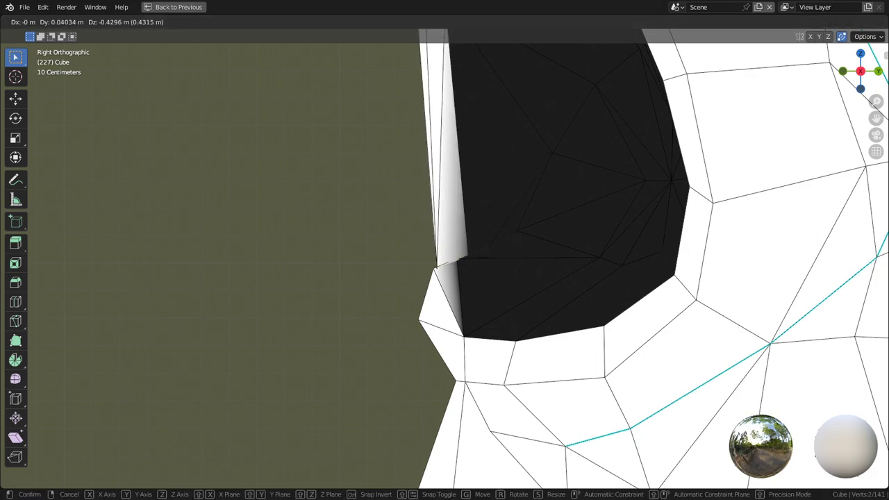
left_click(450, 259)
middle_click_drag(450, 260, 555, 261)
middle_click_drag(605, 395, 663, 380)
middle_click_drag(542, 264, 485, 263)
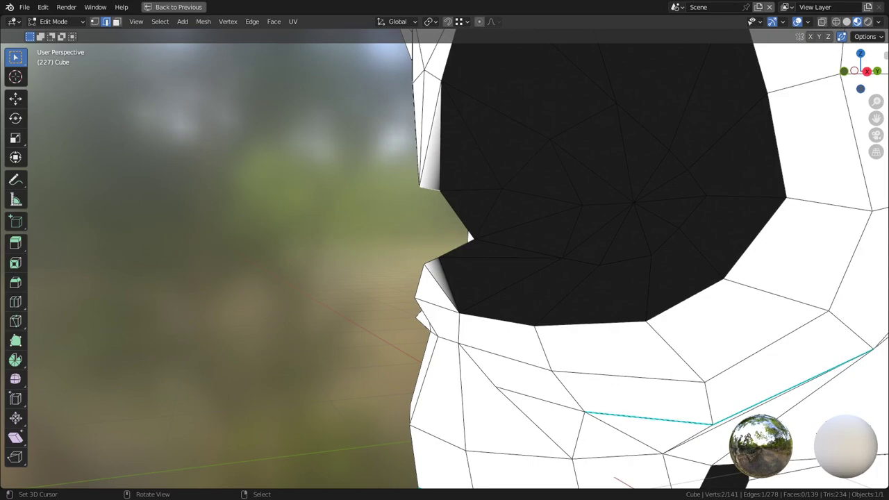
scroll(445, 258, "down", 4)
key("Tab")
middle_click_drag(445, 263, 615, 262)
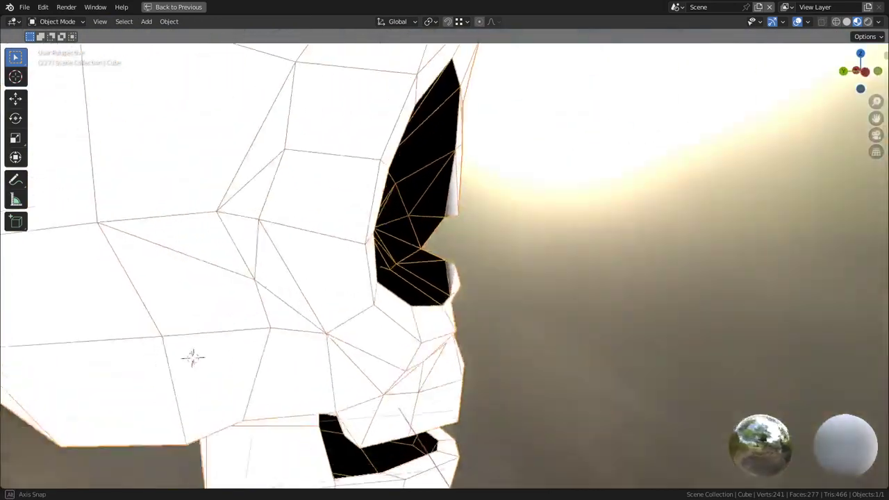
middle_click_drag(193, 357, 233, 332)
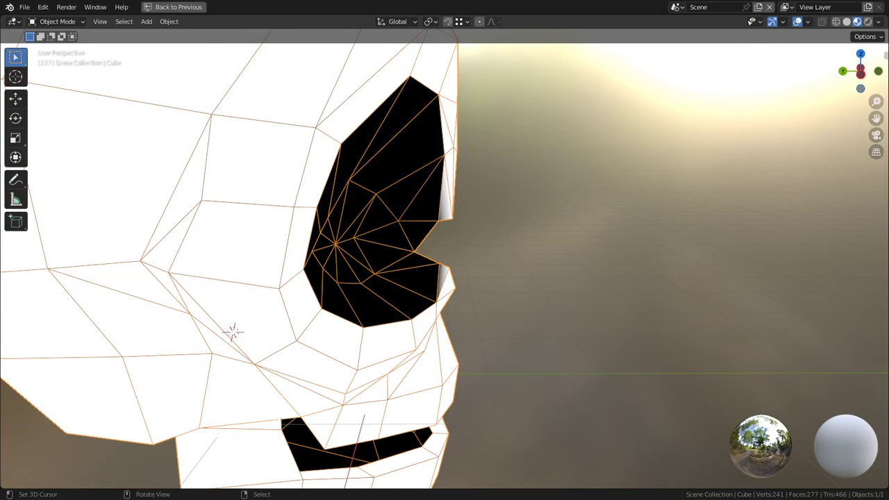
- Try raising the nose bridge's bottom edge and shifting the socket edge below it forward, and undo the changes
key("Tab")
middle_click_drag(233, 332, 726, 396)
scroll(445, 258, "up", 1)
key("g")
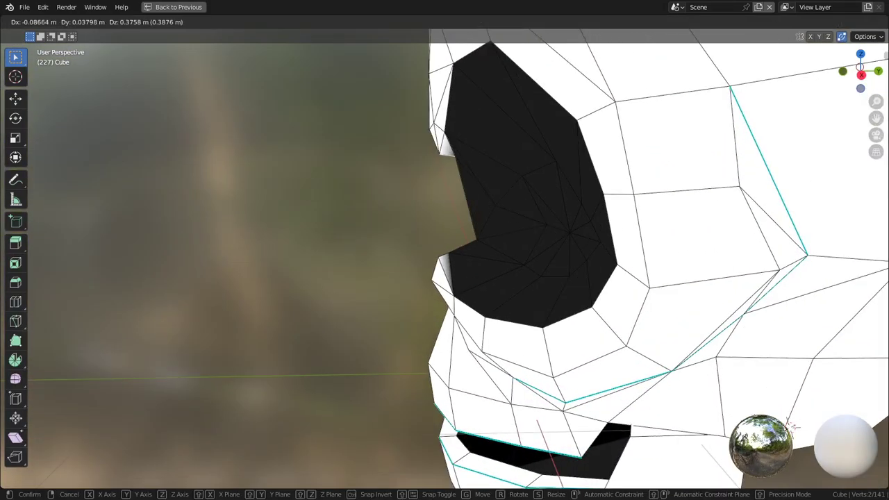
left_click(451, 154)
middle_click_drag(451, 155, 466, 165)
mouse_move(787, 420)
middle_mouse_down()
mouse_move(466, 407)
mouse_move(252, 318)
mouse_move(767, 399)
mouse_move(789, 415)
middle_mouse_up()
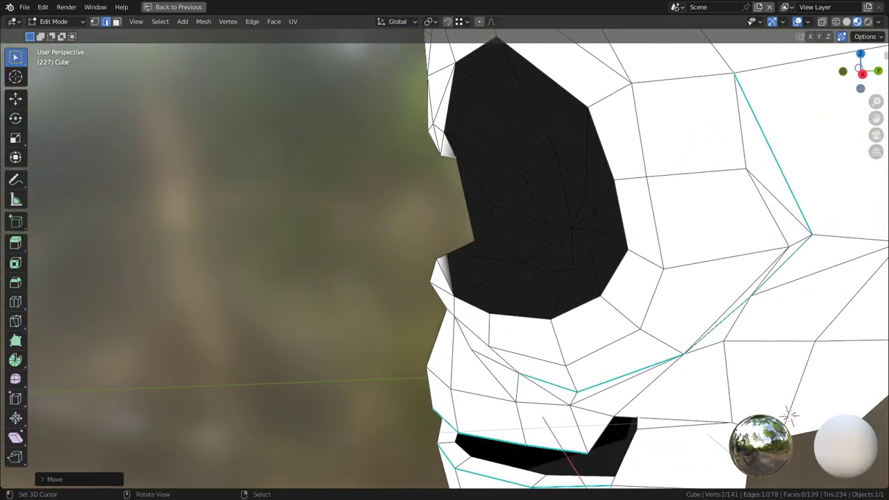
key("g")
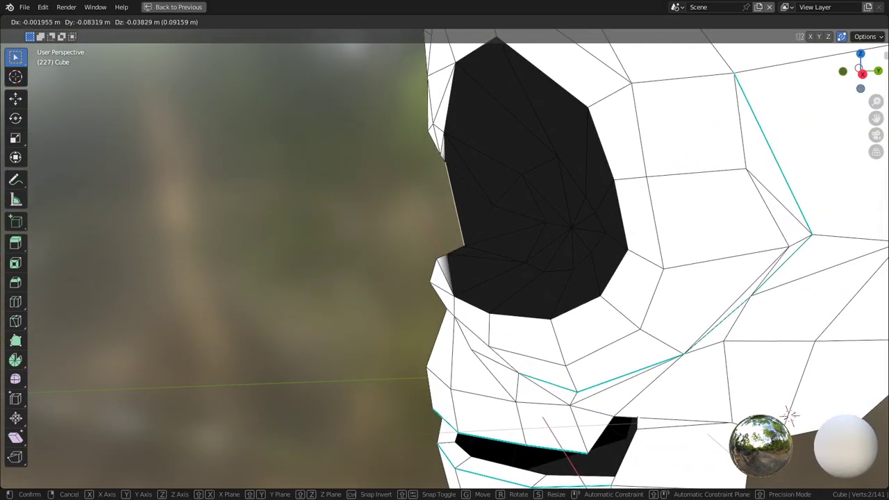
key("Escape")
key("ctrl+z")
key("ctrl+z")
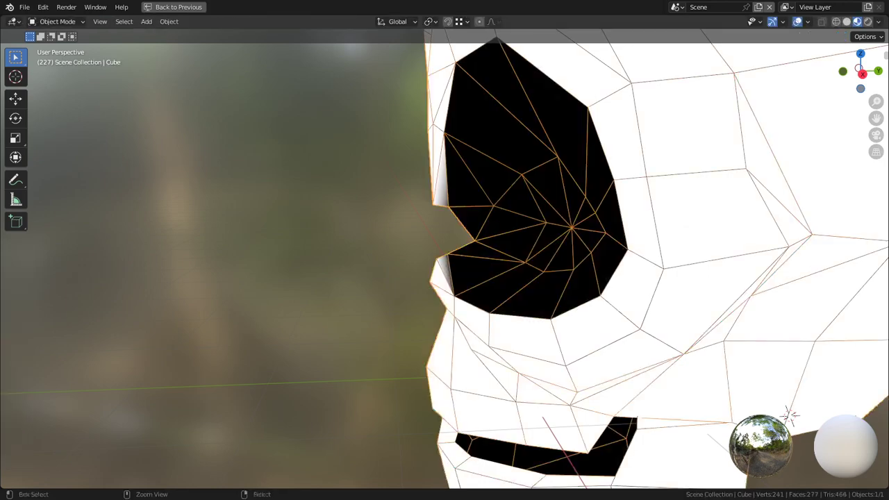
- Try moving the nose bridge's lower edges along the Y axis, and undo the move
middle_click_drag(389, 250, 527, 258)
scroll(444, 264, "down", 5)
scroll(444, 257, "up", 2)
middle_click(458, 234, "alt")
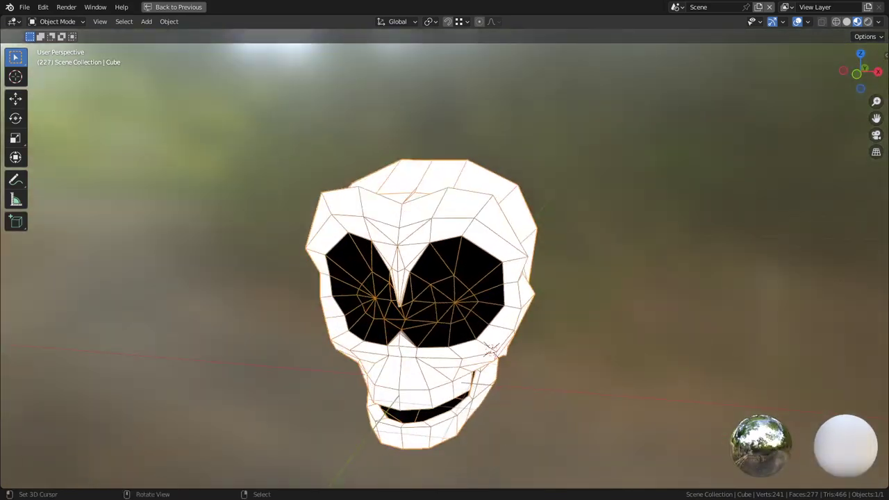
scroll(444, 257, "up", 2)
key("Tab")
middle_click_drag(417, 256, 472, 255)
key("g")
key("y")
left_click(486, 236)
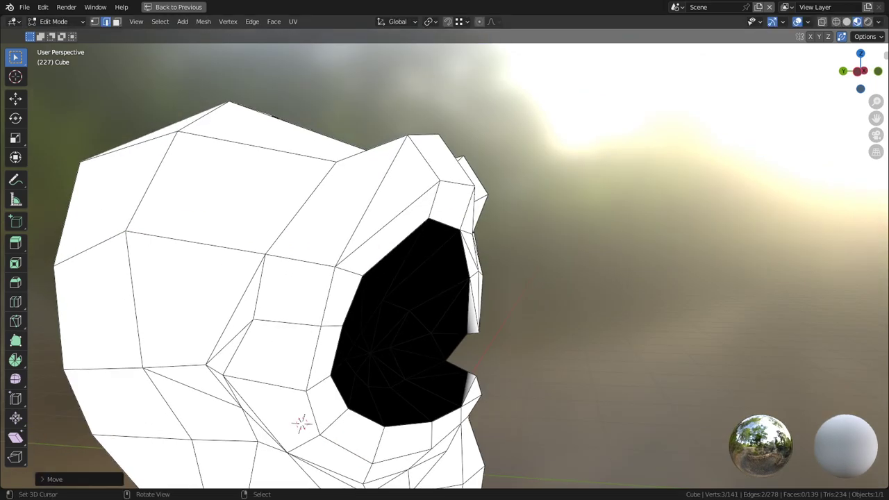
middle_click_drag(333, 278, 209, 277)
key("ctrl+z")
middle_click_drag(444, 278, 447, 250)
key("ctrl+z")
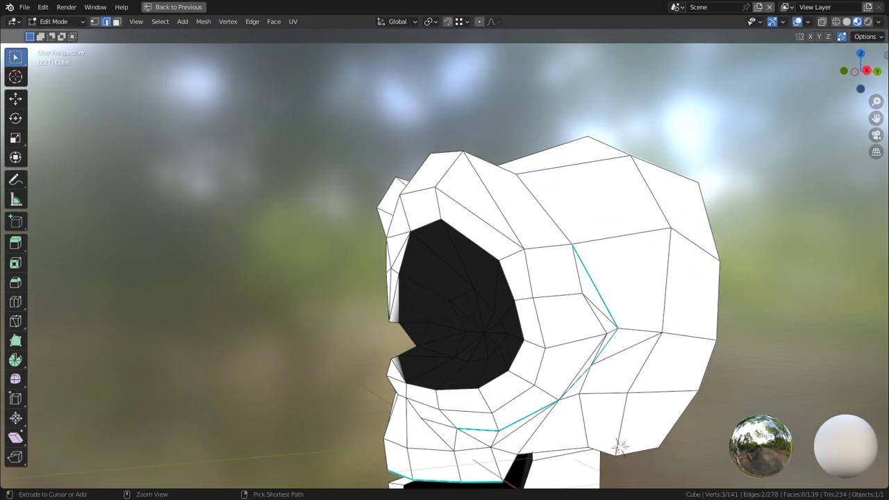
- Select all geometry linked to the cranium and hide the unselected lower jaw
middle_click_drag(402, 278, 392, 277)
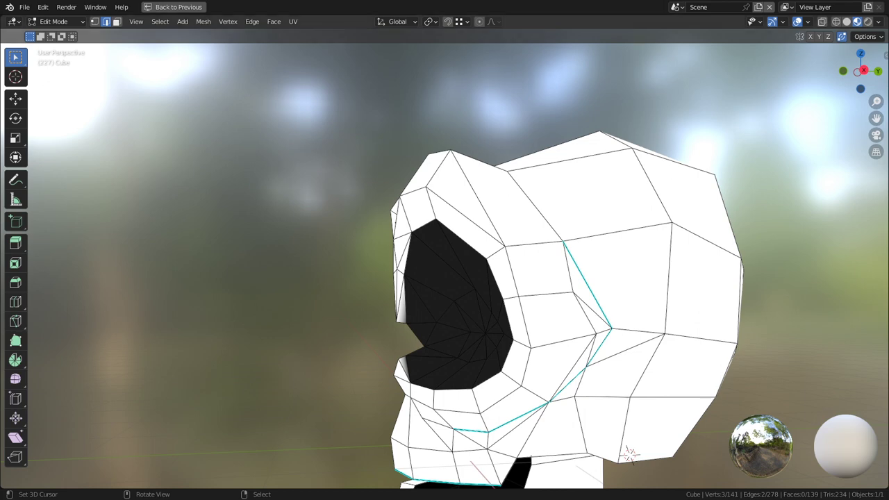
middle_click_drag(445, 250, 445, 188)
scroll(444, 278, "down", 3)
scroll(447, 254, "down", 1)
middle_click_drag(486, 264, 389, 232, "shift")
scroll(445, 306, "up", 2)
scroll(416, 250, "up", 2)
middle_click_drag(417, 278, 422, 218)
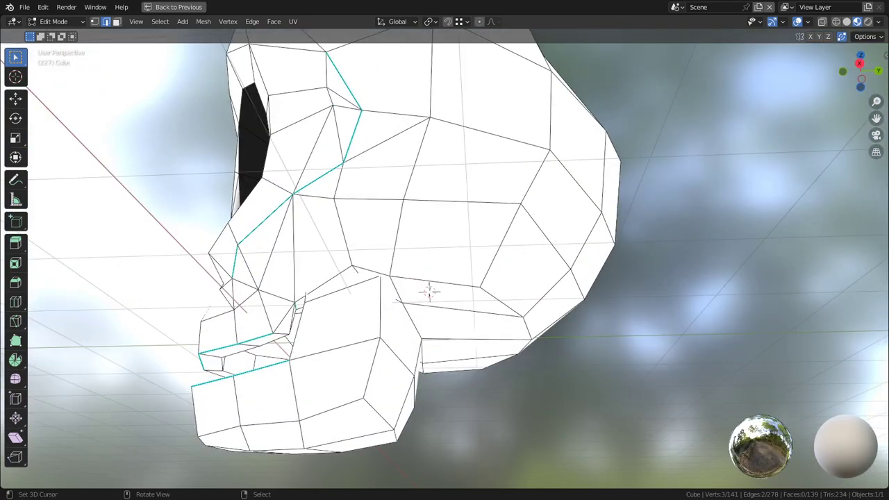
key("l")
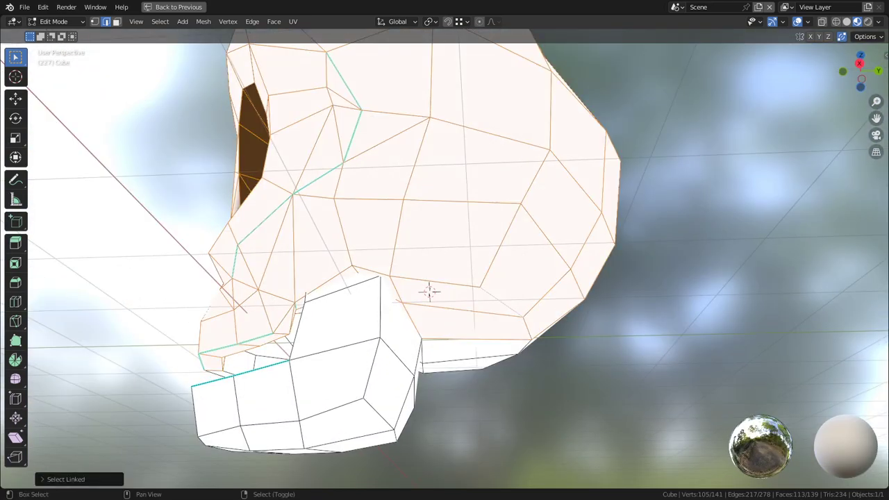
key("shift+h")
middle_click_drag(416, 277, 462, 267)
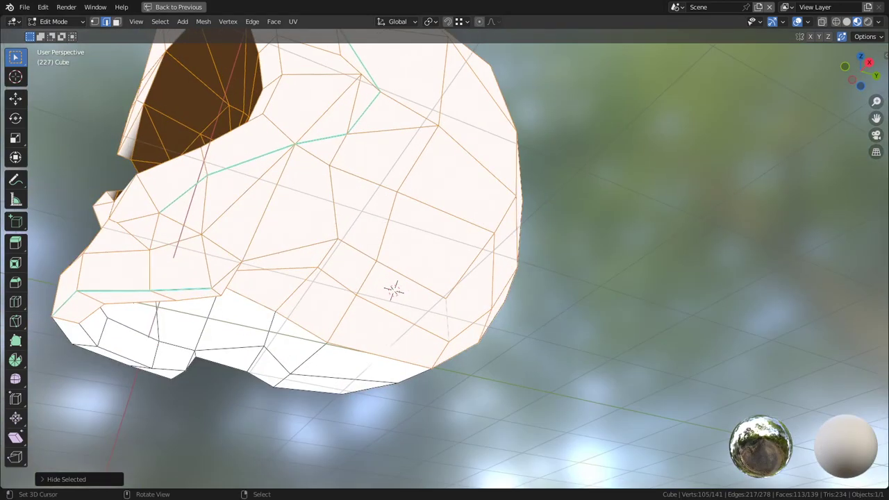
- Switch to Sculpt Mode with solid shading and pull the underside of the cranium slightly with the Grab brush
left_click(61, 21)
left_click(60, 58)
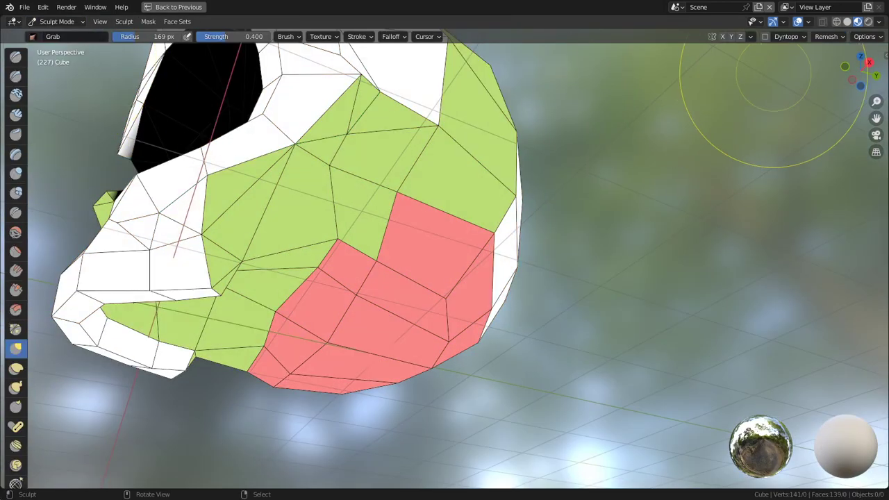
left_click(847, 21)
middle_click_drag(380, 340, 362, 343)
left_click_drag(422, 306, 425, 301)
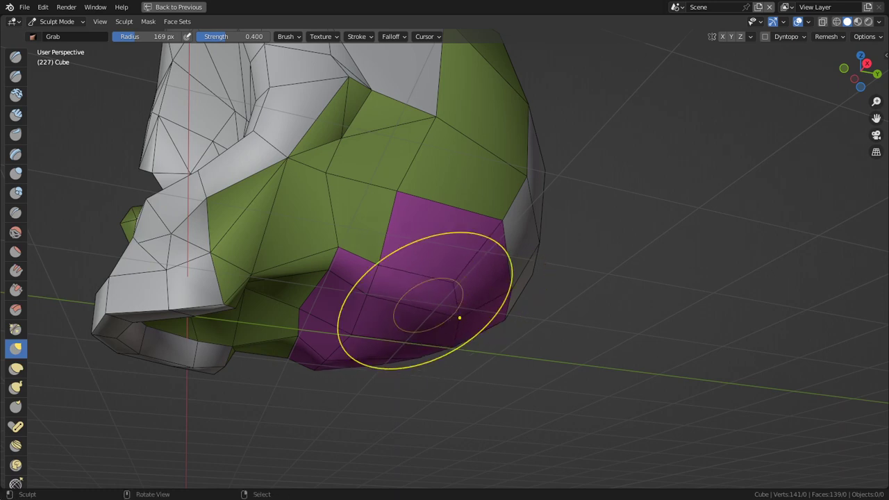
- Reshape the cranium's lower edge in the right side view with the Grab brush, enlarging its radius for the rear part
key("KP_3")
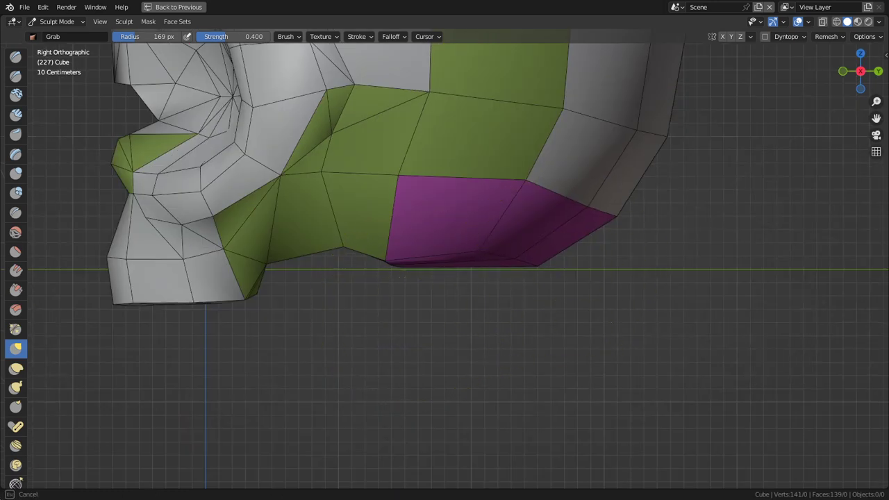
left_click_drag(393, 260, 404, 244)
key("f")
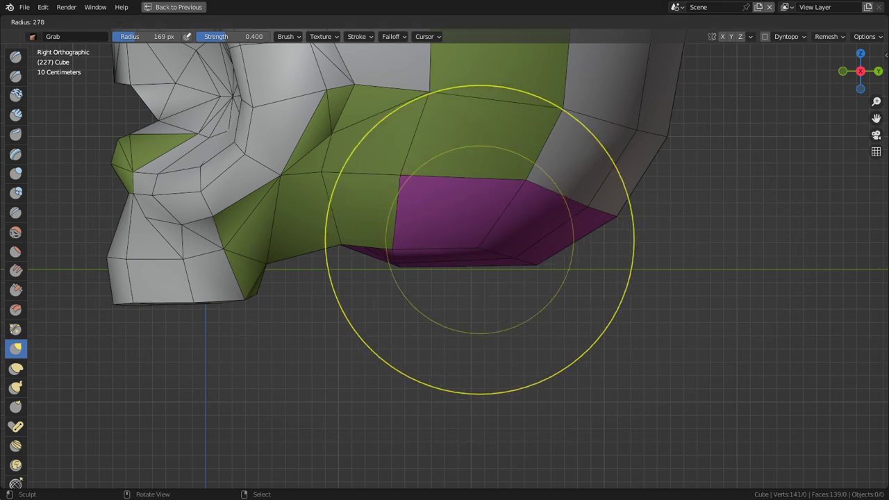
left_click(638, 240)
left_click_drag(540, 238, 560, 278)
mouse_move(582, 224)
left_mouse_down()
mouse_move(598, 223)
mouse_move(572, 230)
left_mouse_up()
mouse_move(505, 249)
left_mouse_down()
mouse_move(486, 276)
mouse_move(378, 295)
left_mouse_up()
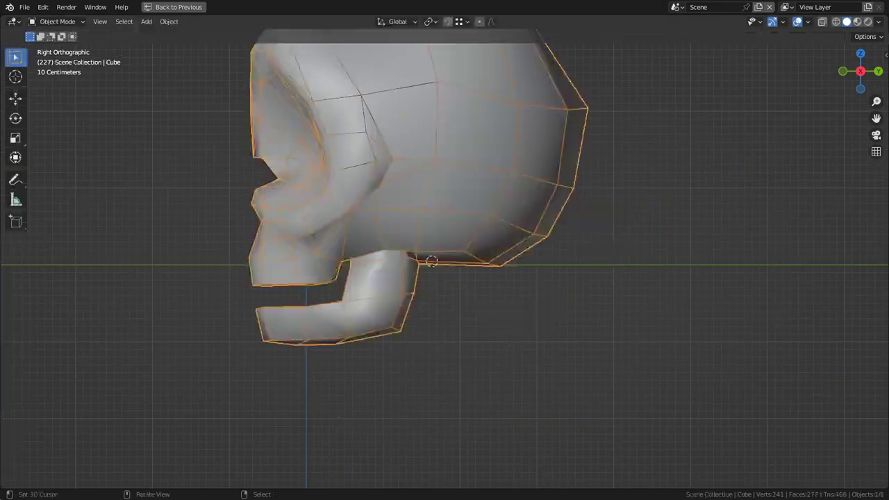
- Check the reshaped cranium in Object Mode, return to Edit Mode in the right side view, and reveal the hidden lower jaw
mouse_move(445, 278)
middle_mouse_down()
mouse_move(486, 285)
mouse_move(295, 277)
mouse_move(441, 280)
middle_mouse_up()
scroll(486, 278, "down", 5)
scroll(379, 275, "up", 2)
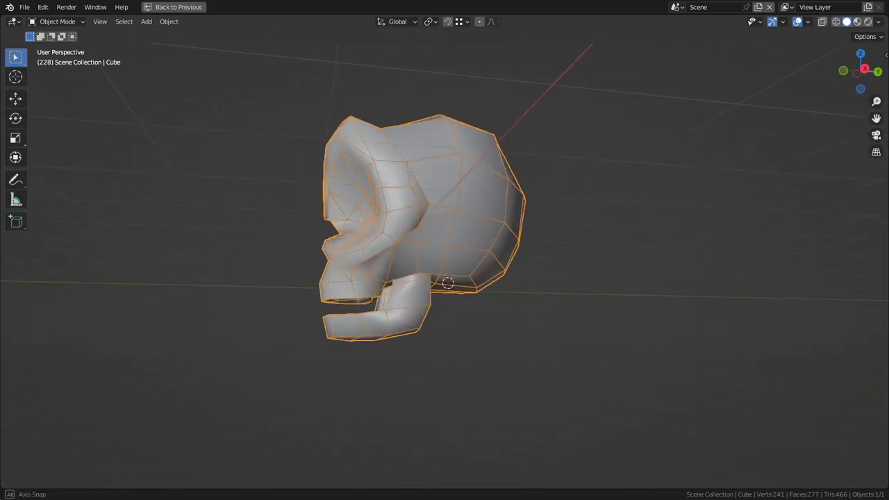
scroll(441, 279, "up", 1)
key("KP_3")
scroll(445, 250, "up", 5)
key("Tab")
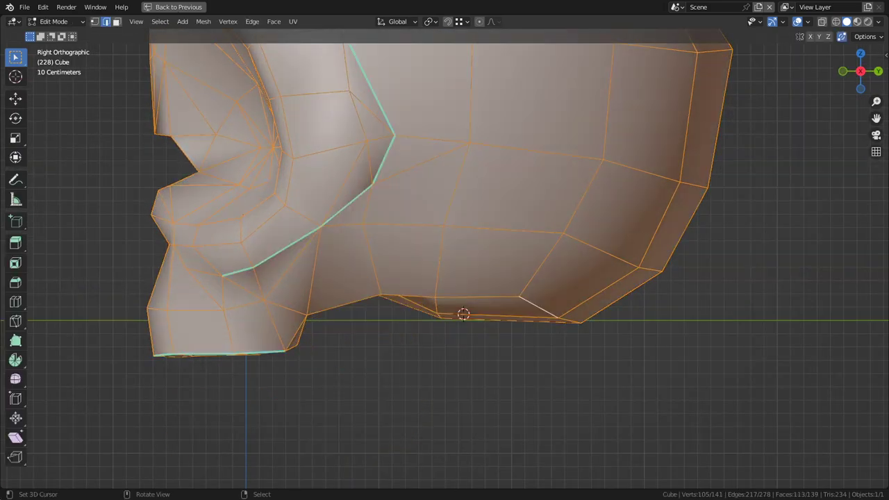
key("alt+h")
- Move the two rear edges of the lower jaw slightly backward in the right side view
left_click(463, 314)
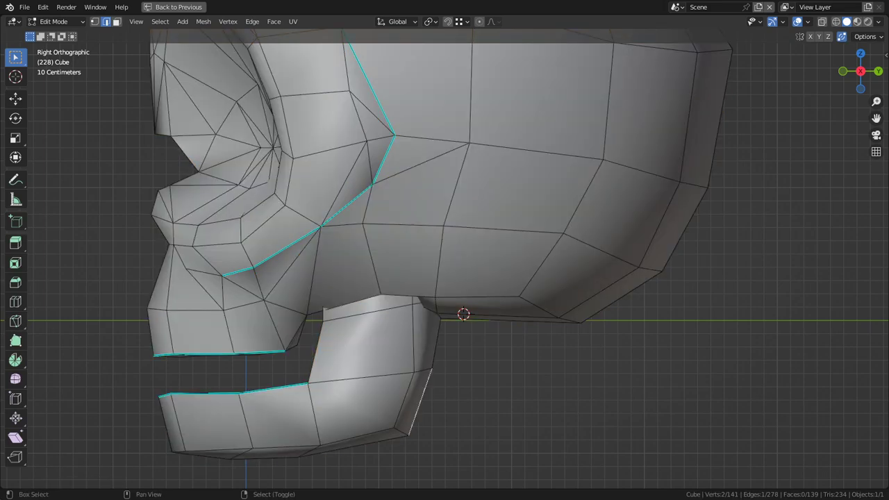
right_click(436, 343, "shift")
key("g")
left_click(449, 345)
scroll(449, 345, "down", 1)
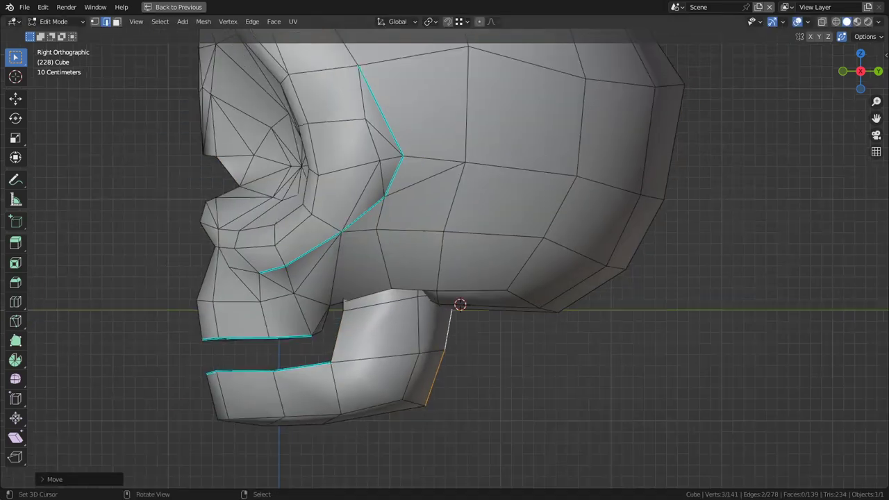
- Move the cranium's top centre vertex slightly upward in the front view
scroll(444, 250, "down", 2)
middle_click_drag(445, 250, 534, 252)
key("Tab")
scroll(535, 251, "down", 3)
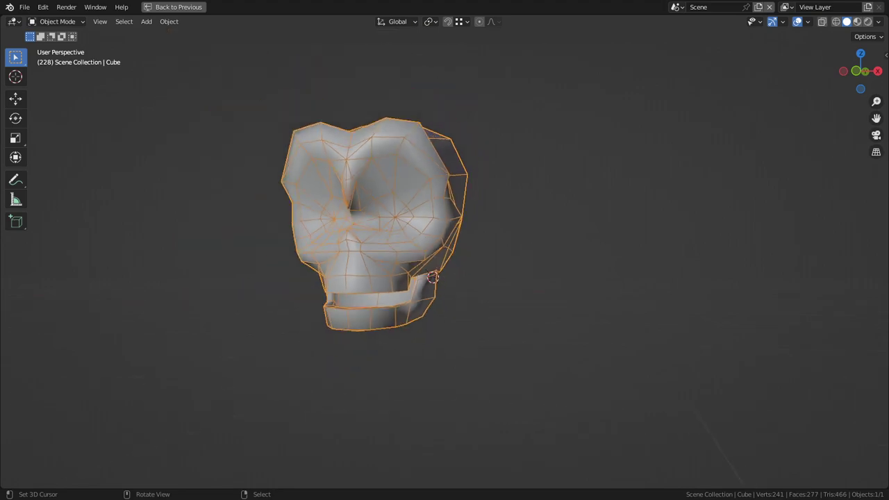
middle_click_drag(444, 250, 468, 278)
key("KP_1")
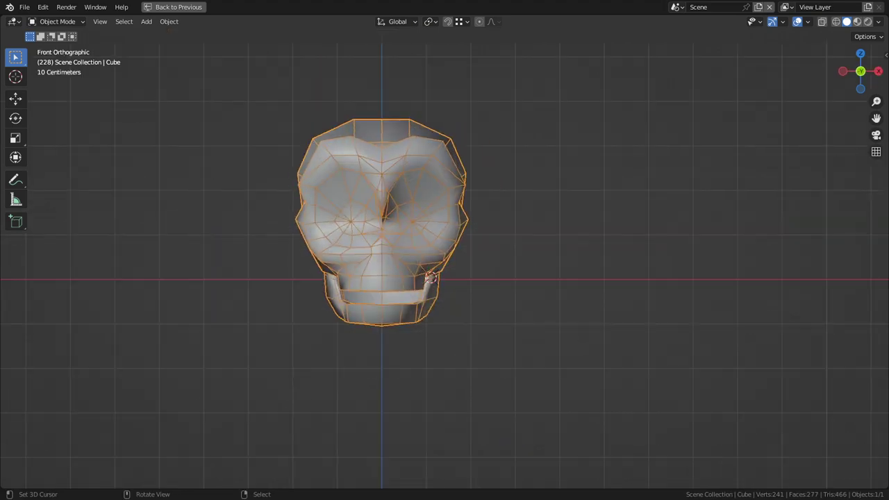
scroll(441, 259, "up", 4)
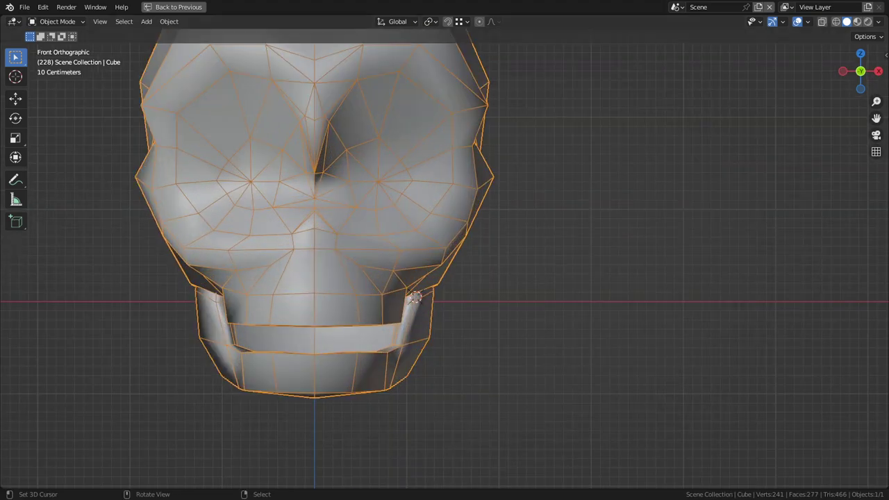
middle_click_drag(441, 259, 480, 380, "shift")
key("Tab")
key("g")
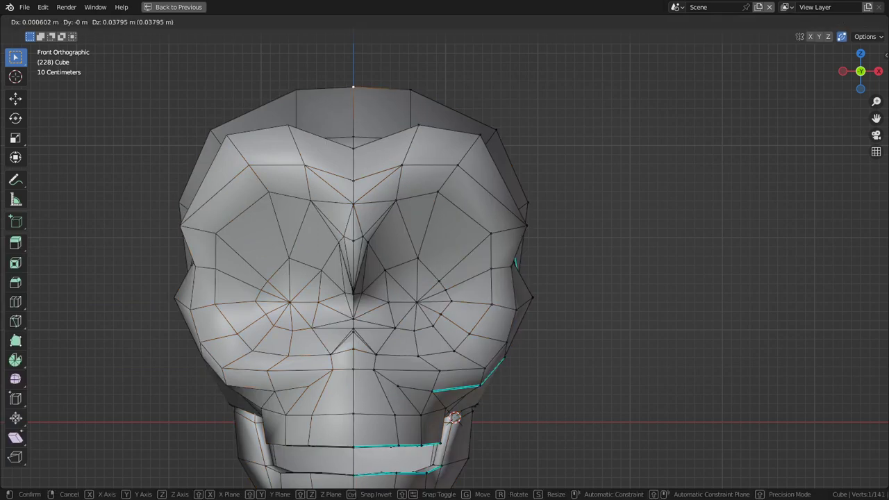
key("Return")
- Enable proportional editing and raise the cranium's top centre vertex further with smooth falloff, widening the area of influence
key("o")
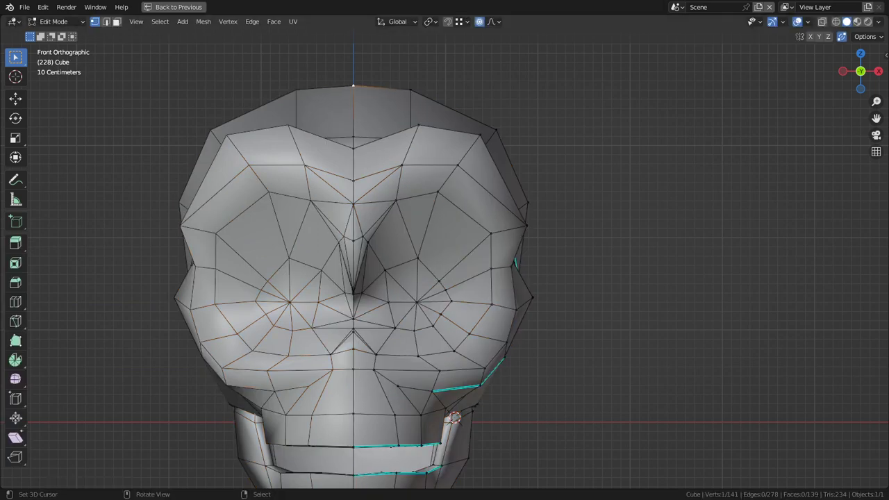
key("g")
scroll(354, 208, "up", 3)
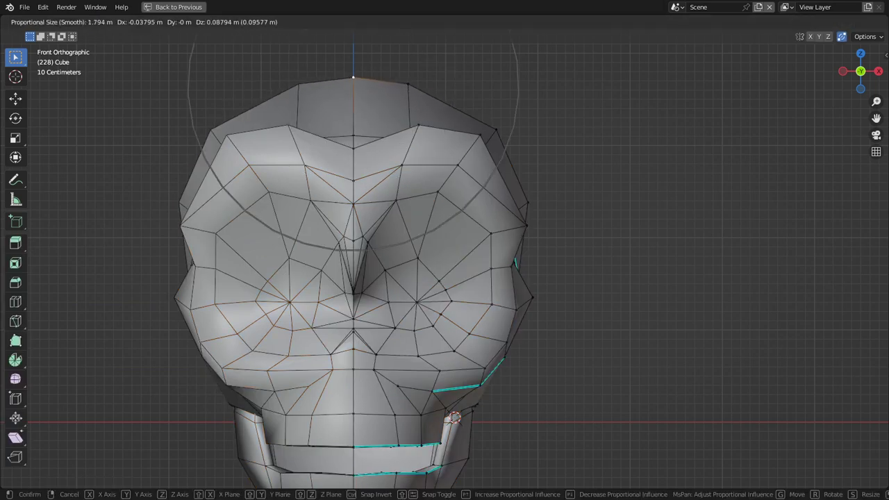
key("Return")
- Move the cranium's outer side vertex slightly inward and up with smooth proportional falloff, widening the area of influence
key("g")
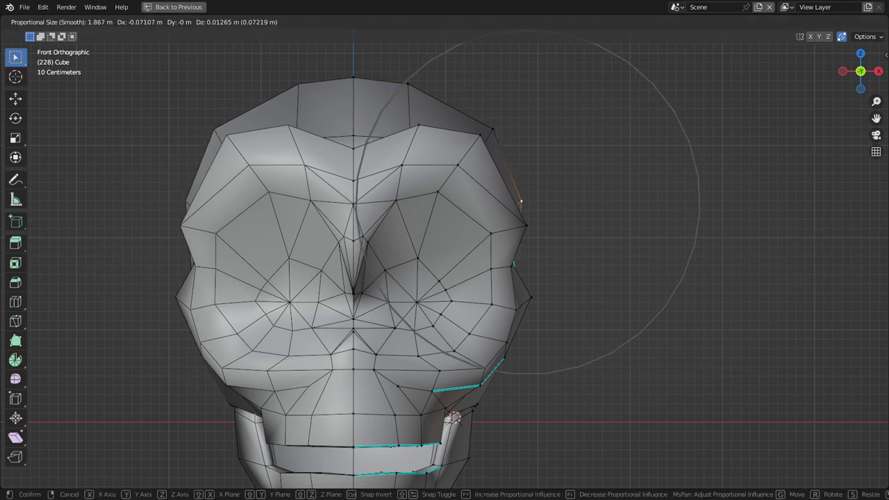
scroll(517, 199, "down", 2)
scroll(517, 199, "down", 2)
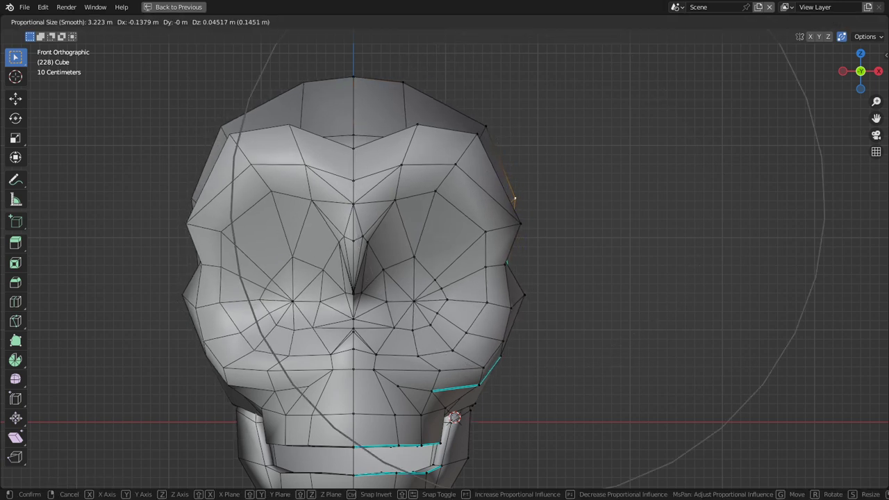
key("Return")
- Check the skull in Object Mode with material preview shading from the front and in perspective
key("Tab")
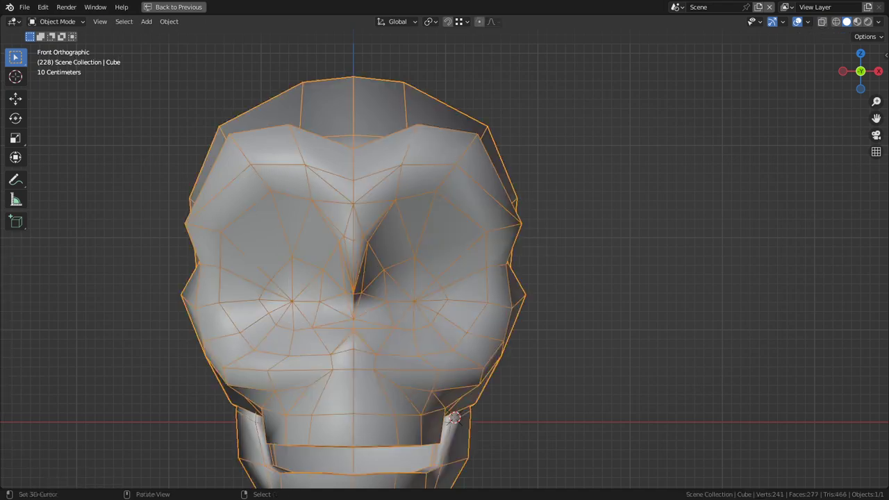
middle_click_drag(518, 199, 570, 120, "shift")
key("z")
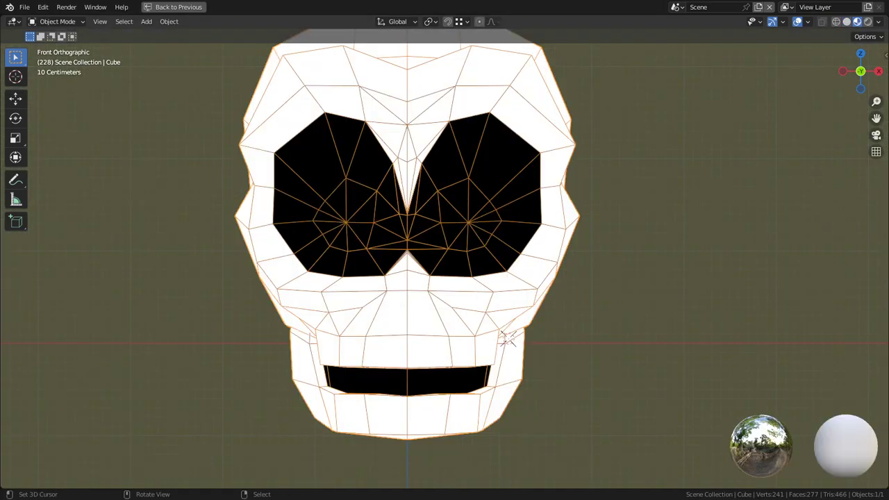
scroll(444, 257, "down", 2)
middle_click_drag(517, 229, 416, 229)
middle_click_drag(457, 316, 564, 324)
- Return to Edit Mode and adjust the outer cheek edge beside the eye socket along X with smooth proportional falloff
key("Tab")
key("g")
key("x")
left_click(416, 334)
key("g")
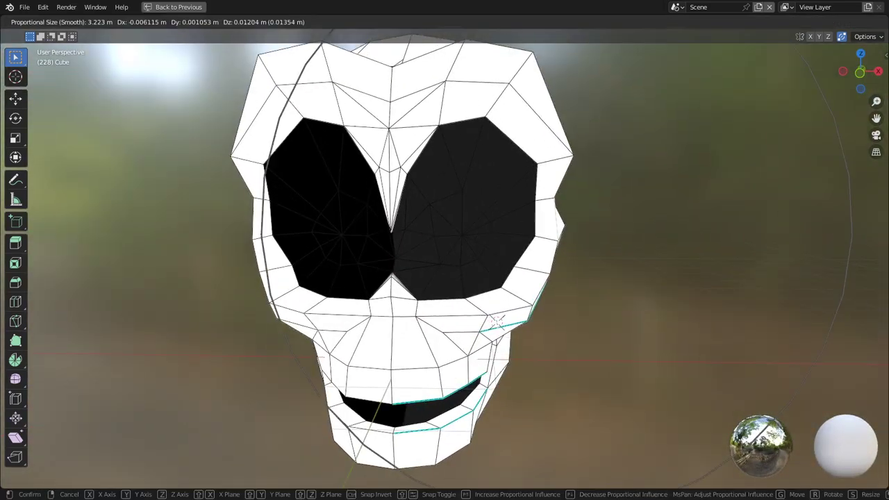
key("x")
scroll(495, 320, "up", 3)
left_click(495, 321)
scroll(486, 309, "down", 4)
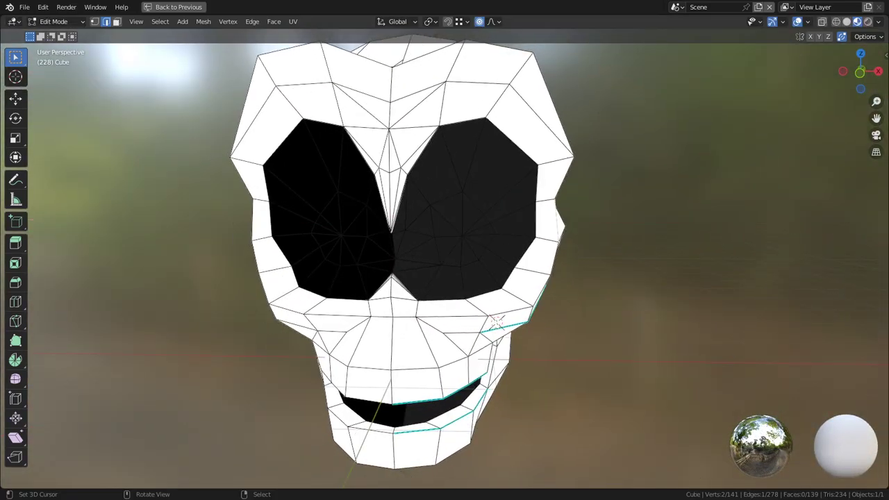
- Nudge the outer cheek edge slightly outward with a smaller proportional area of influence
scroll(481, 300, "up", 3)
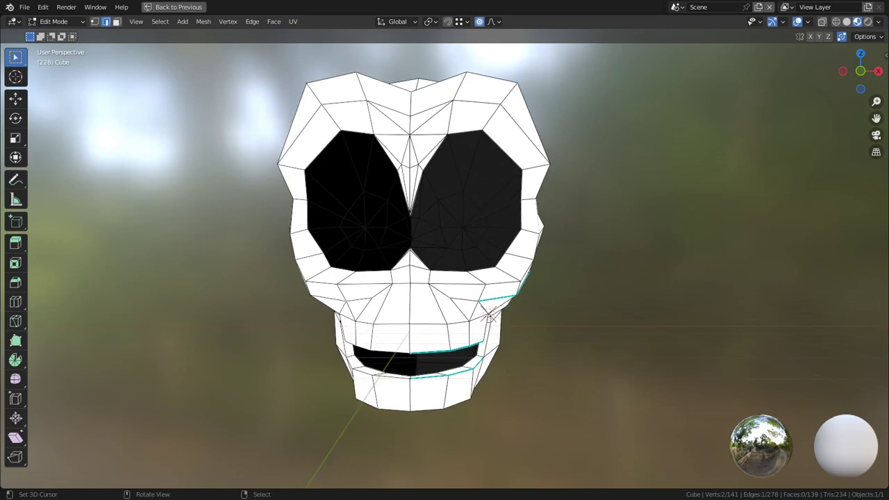
key("g")
right_click(490, 316)
key("g")
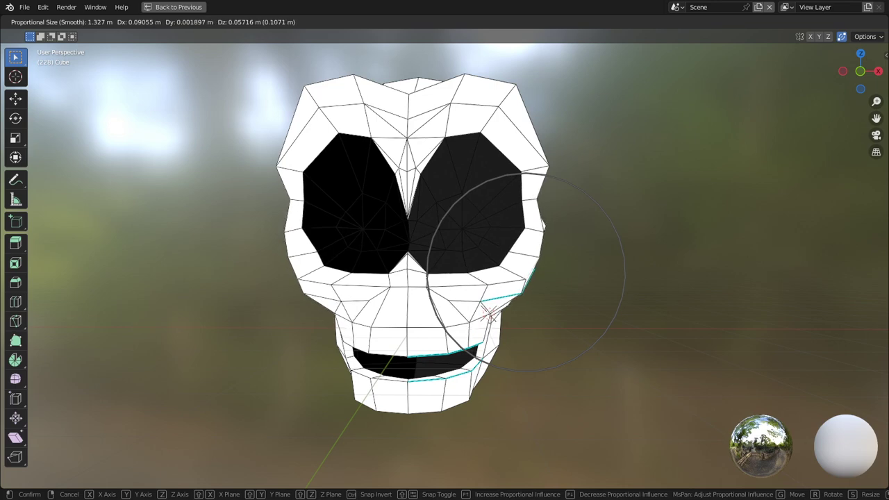
right_click(490, 316)
middle_click_drag(489, 316, 482, 312)
key("g")
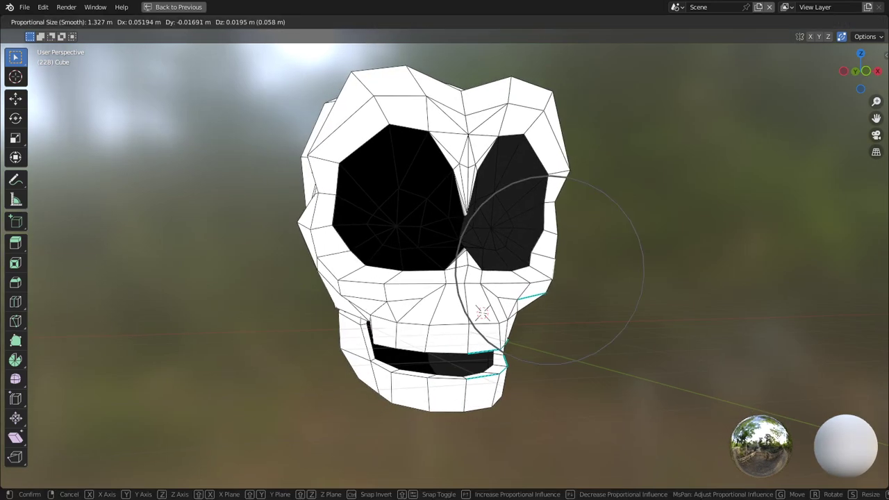
right_click(482, 313)
- Move the outer rim vertex of the eye socket slightly inward and back with a further reduced proportional influence
scroll(483, 312, "up", 5)
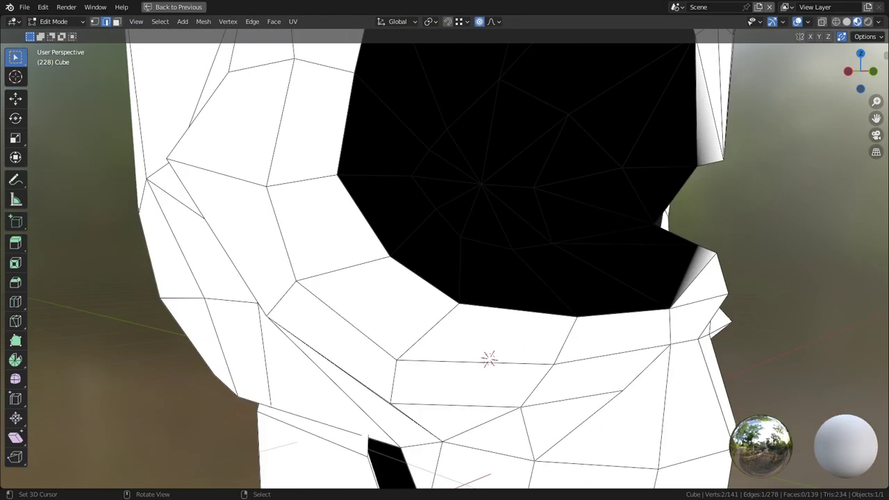
scroll(458, 347, "down", 4)
scroll(405, 354, "up", 4)
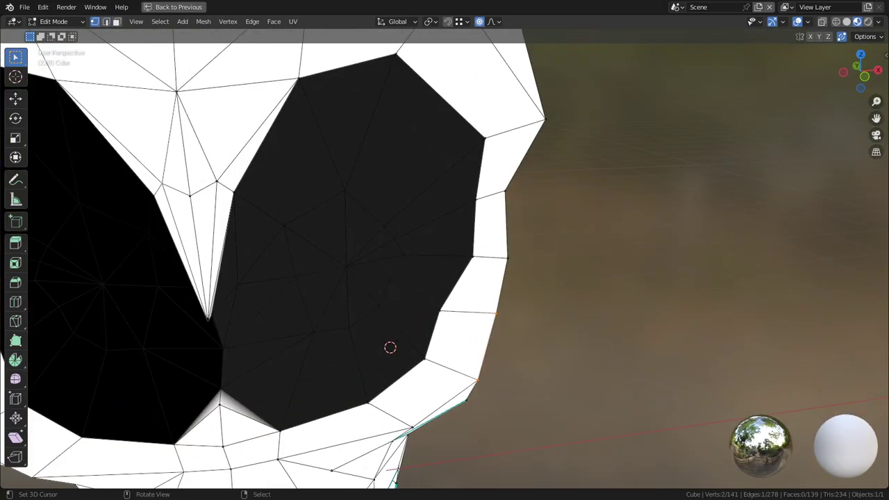
scroll(337, 391, "up", 3)
key("g")
scroll(486, 250, "up", 5)
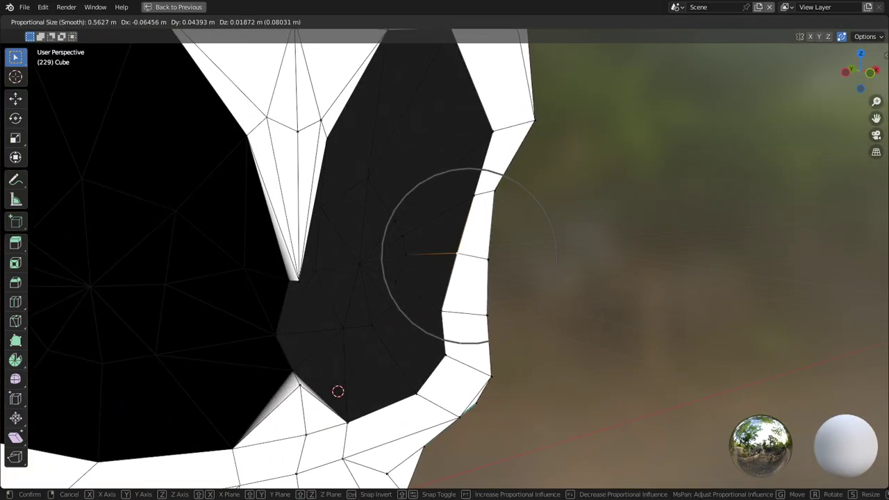
left_click(489, 247)
- Switch to Object Mode and inspect the painted skull from the side, three-quarter and front views
scroll(489, 247, "down", 3)
key("ctrl+Tab")
left_click(430, 241)
scroll(431, 243, "down", 1)
middle_click_drag(384, 332, 546, 350)
scroll(546, 350, "up", 2)
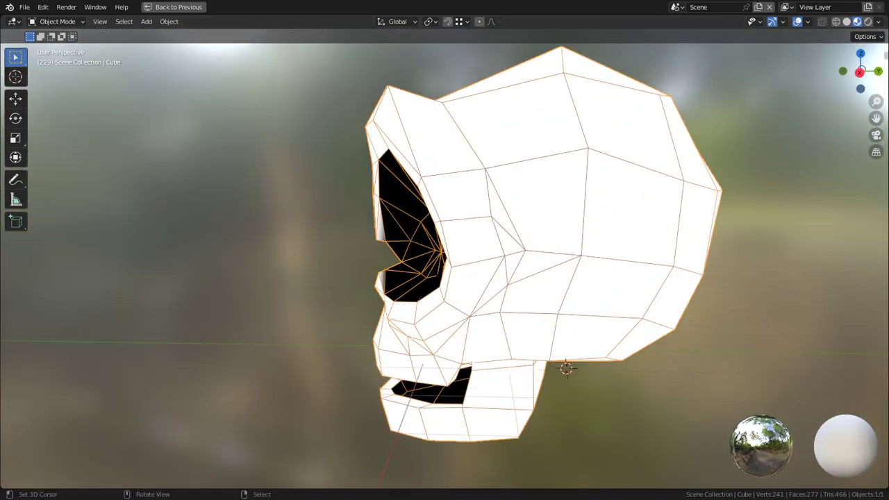
middle_click_drag(416, 340, 479, 345)
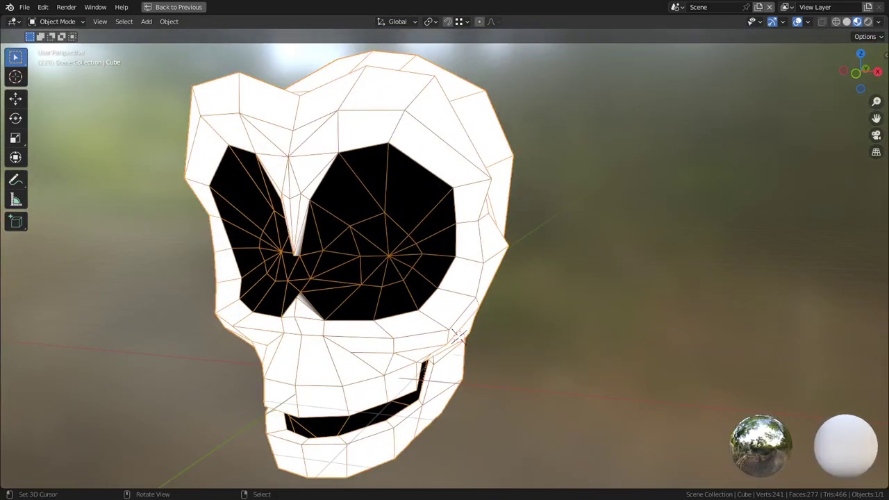
middle_click_drag(451, 299, 485, 334, "shift")
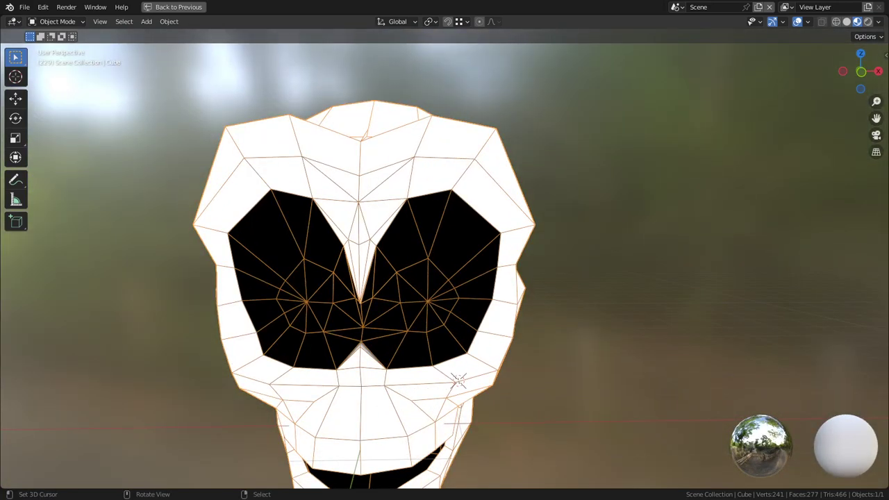
scroll(412, 370, "up", 2)
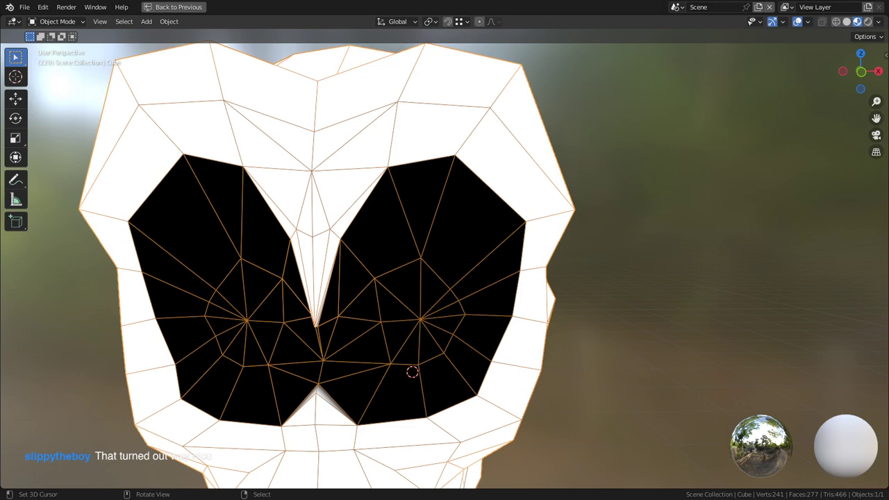
- Switch the viewport to solid shading and return to Edit Mode on the skull, close to the eye sockets
left_click(846, 21)
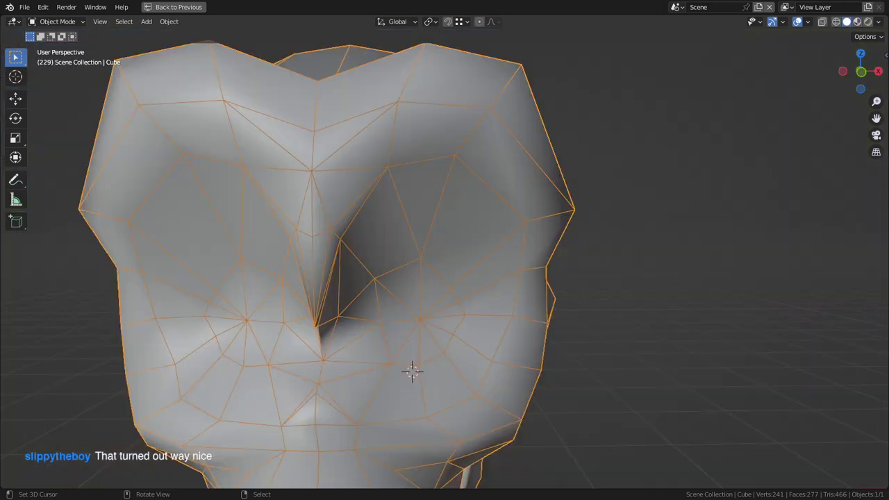
middle_click_drag(416, 313, 431, 258, "shift")
scroll(444, 258, "up", 3)
scroll(444, 258, "down", 2)
key("shift+a")
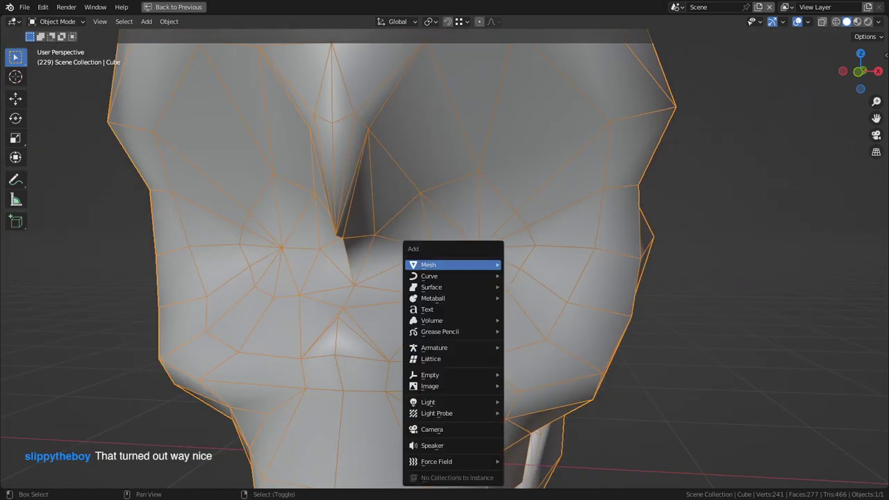
key("Escape")
key("Tab")
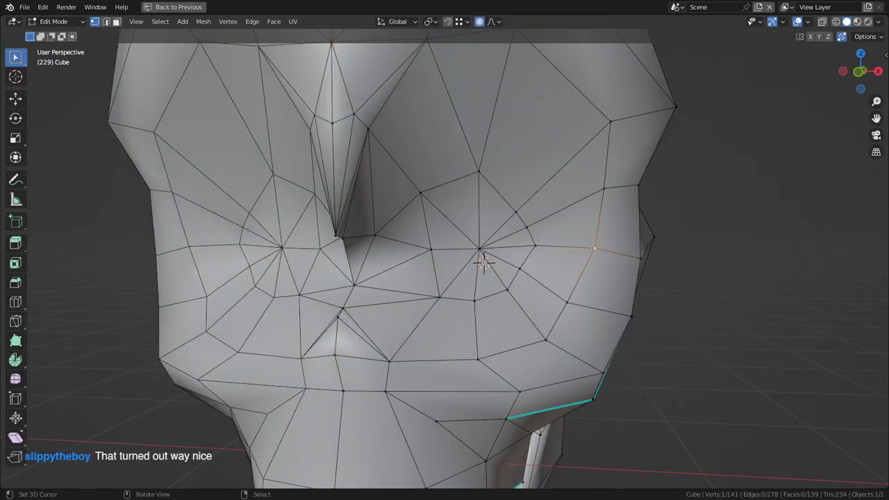
- Add a mirrored plane of size 0.46 m at the 3D cursor in the eye socket, aligned to the front view
middle_click_drag(594, 250, 571, 249)
key("shift+a")
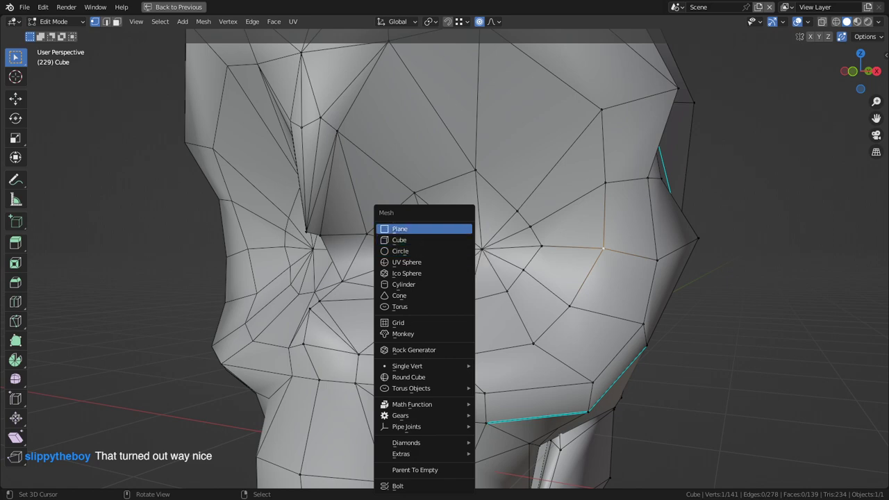
left_click(421, 229)
middle_click_drag(420, 232, 461, 263)
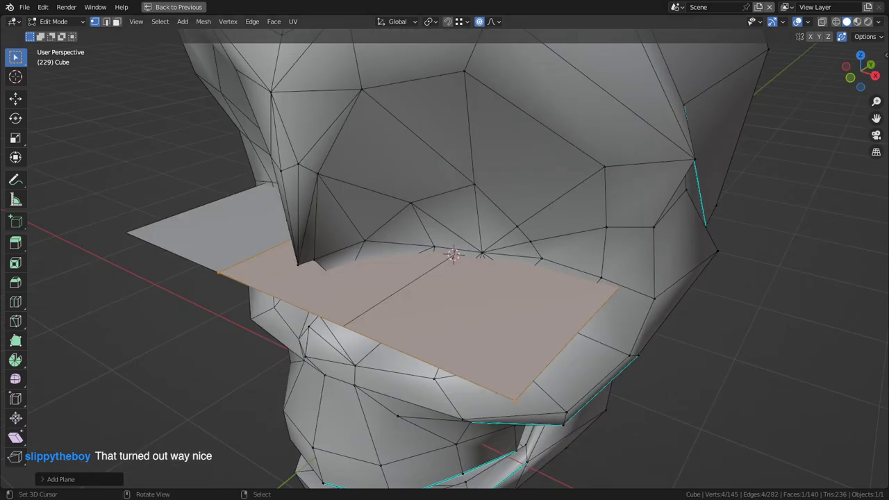
left_click(60, 480)
left_click_drag(143, 382, 99, 382)
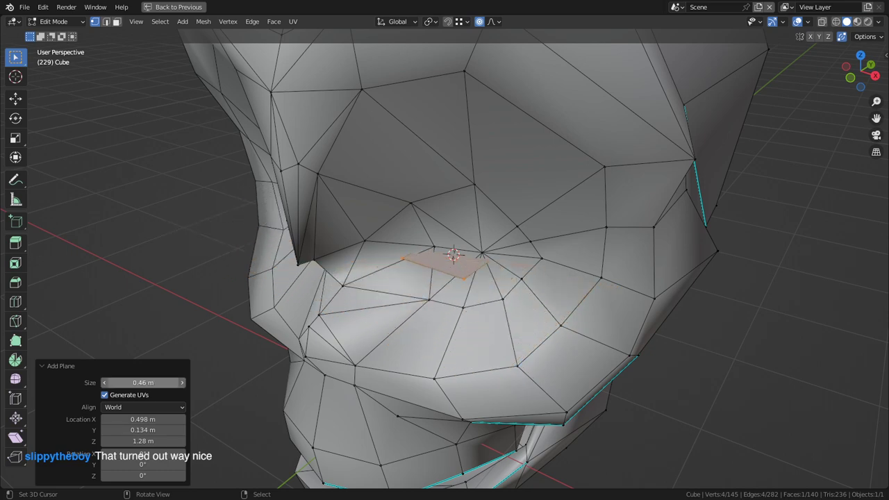
key("KP_1")
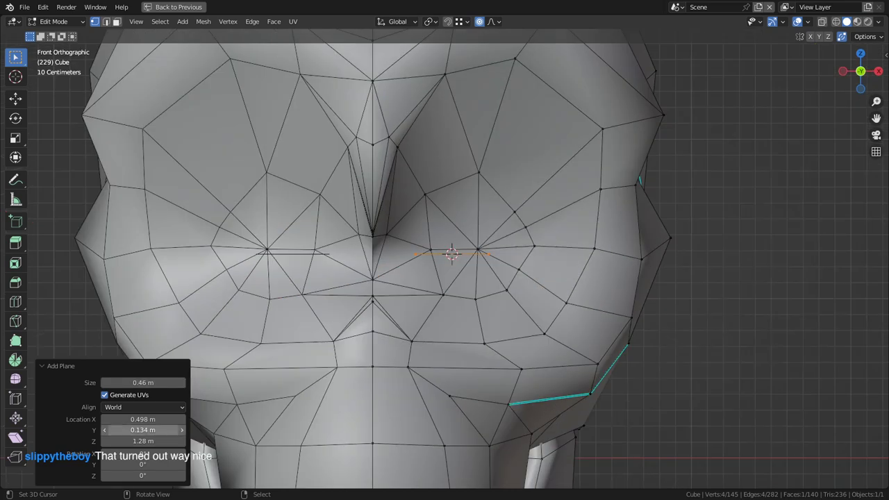
left_click(143, 407)
left_click(143, 428)
- Disable proportional editing and move the new plane forward so it stands in front of the eye socket surface
middle_click_drag(431, 264, 326, 277)
key("g")
key("Escape")
key("o")
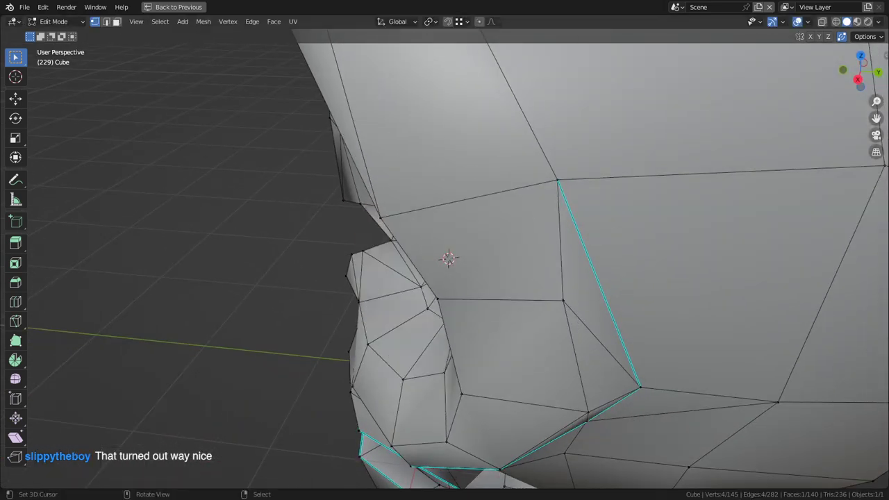
key("g")
key("Return")
middle_click_drag(361, 278, 493, 274)
key("g")
key("Return")
- Add one centred horizontal loop cut across the eye plane
middle_click_drag(445, 250, 417, 252)
key("ctrl+r")
left_click(452, 253)
right_click(452, 253)
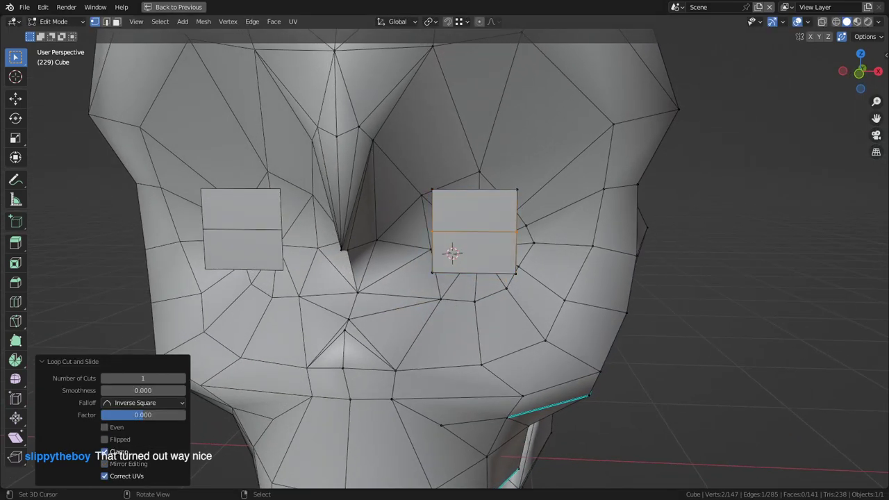
- Select the eye plane's upper and lower edges, scale them to 0.682, and stretch them apart by 1.370 along Z
left_click(479, 171, "shift")
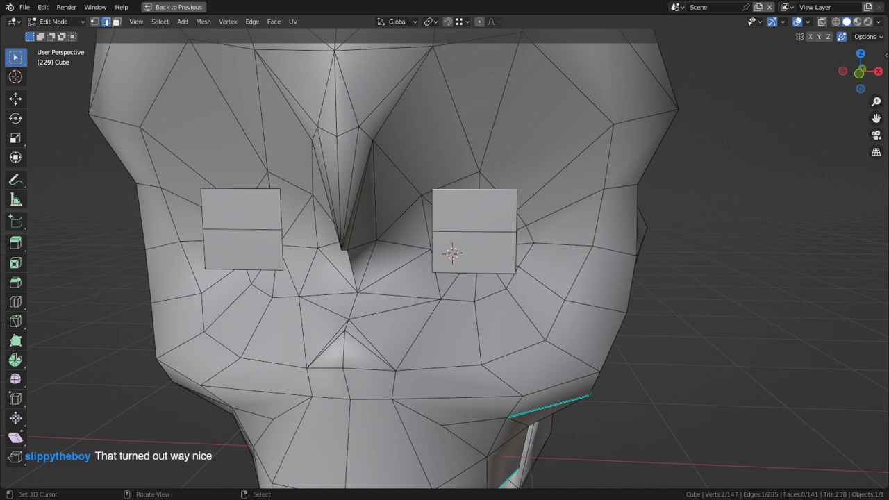
key("s")
key("z")
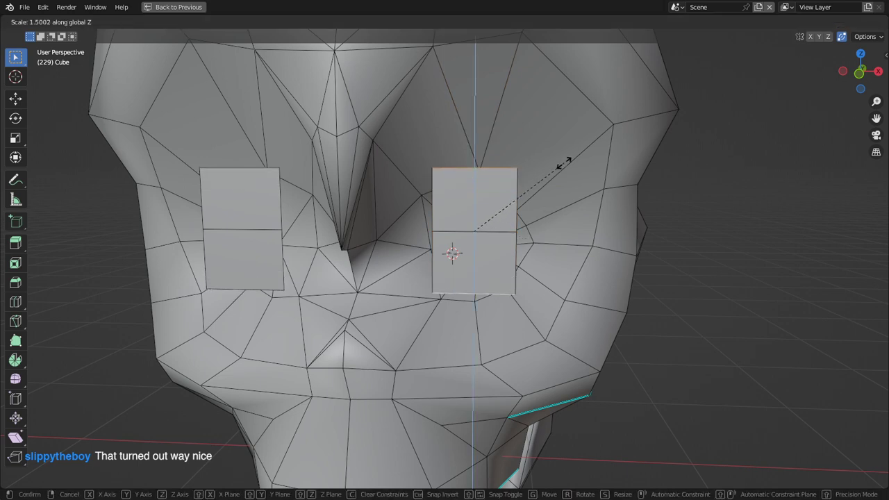
left_click(587, 164)
key("s")
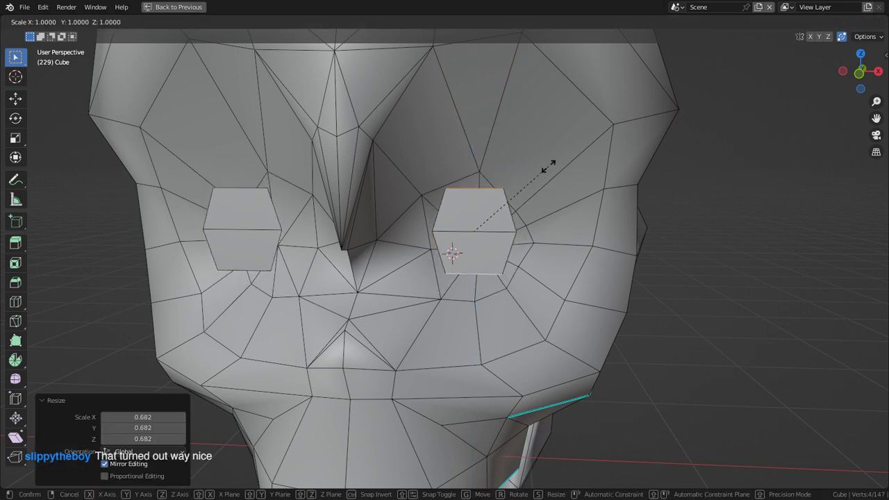
key("z")
left_click(566, 131)
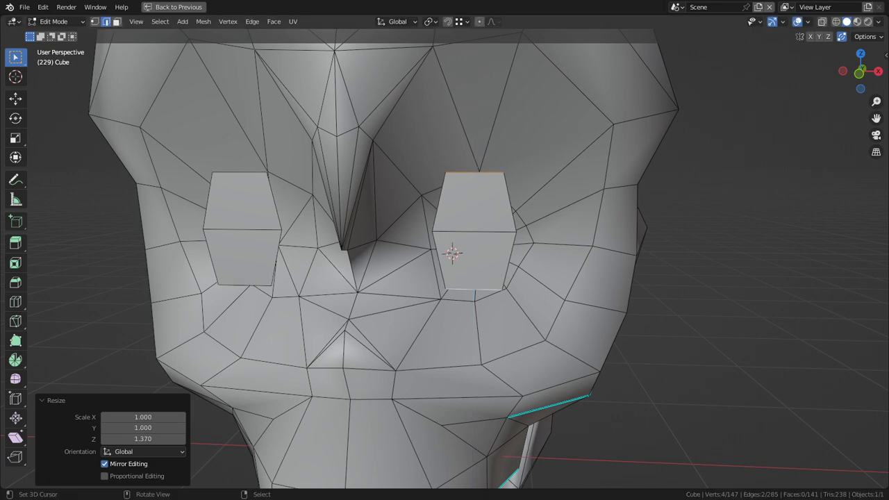
- Scale the eye plane's upper and lower edges by 1.441 along Z and 0.727 along X into an elongated hexagon
scroll(444, 259, "down", 3)
middle_click_drag(444, 259, 463, 254)
scroll(417, 259, "up", 1)
scroll(417, 259, "up", 1)
key("s")
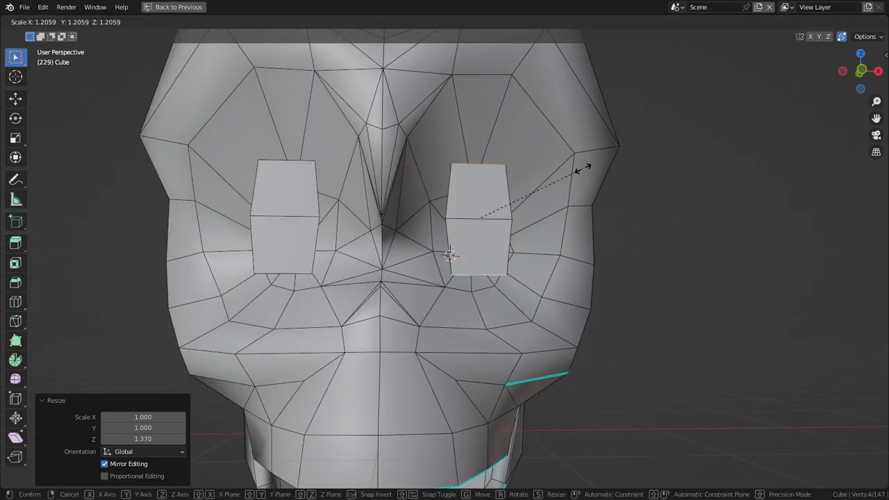
key("z")
left_click(592, 144)
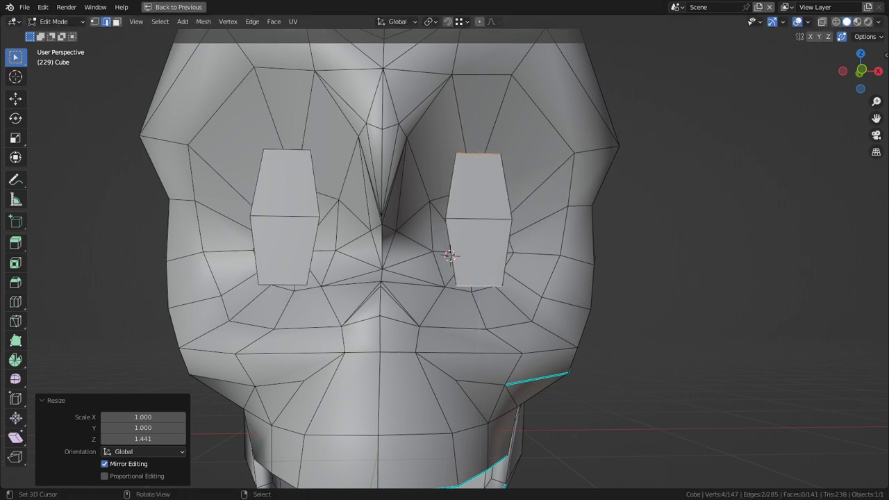
key("s")
key("x")
left_click(554, 139)
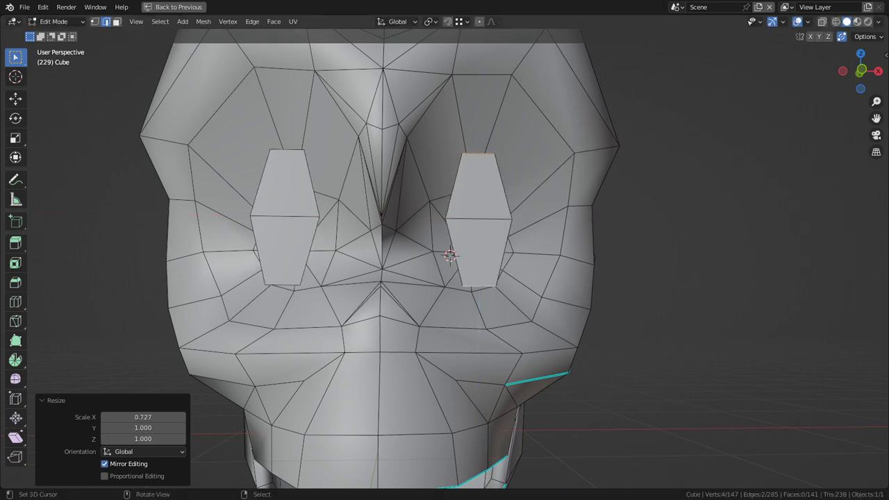
- Select the whole hexagonal eye piece, scale it to 0.521 and lower it about 0.25 m along Z
key("l")
key("s")
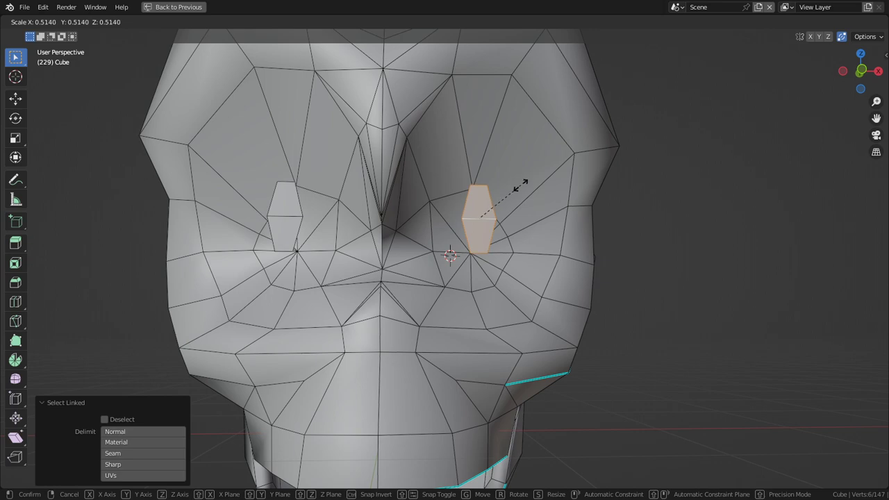
left_click(517, 182)
key("g")
key("z")
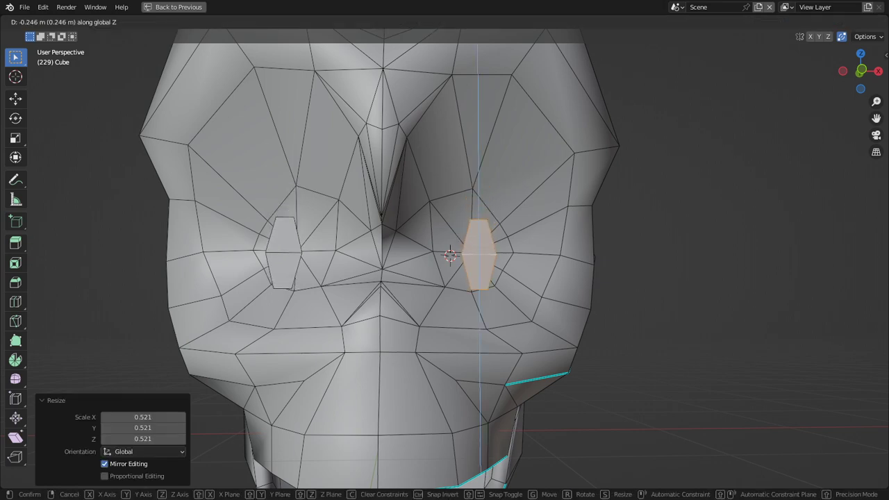
key("Return")
- Reposition the hexagonal pupil within the eye socket, checking its depth from the side with material preview shading
scroll(486, 236, "down", 4)
mouse_move(486, 236)
middle_mouse_down()
mouse_move(589, 229)
mouse_move(473, 237)
mouse_move(423, 226)
mouse_move(466, 221)
mouse_move(413, 240)
mouse_move(455, 214)
mouse_move(482, 212)
mouse_move(427, 232)
mouse_move(340, 224)
mouse_move(374, 230)
mouse_move(358, 228)
middle_mouse_up()
key("g")
left_click(548, 225)
key("g")
left_click(472, 214)
key("z")
scroll(455, 222, "up", 3)
key("g")
left_click(472, 233)
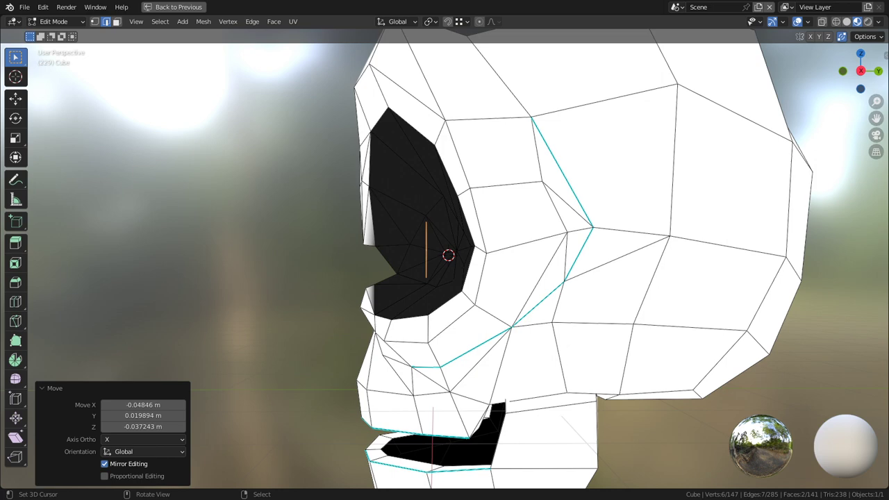
- Move the hexagonal pupil about 0.056 m forward along Y within the eye socket
key("g")
left_click(424, 254)
middle_click_drag(424, 254, 524, 253)
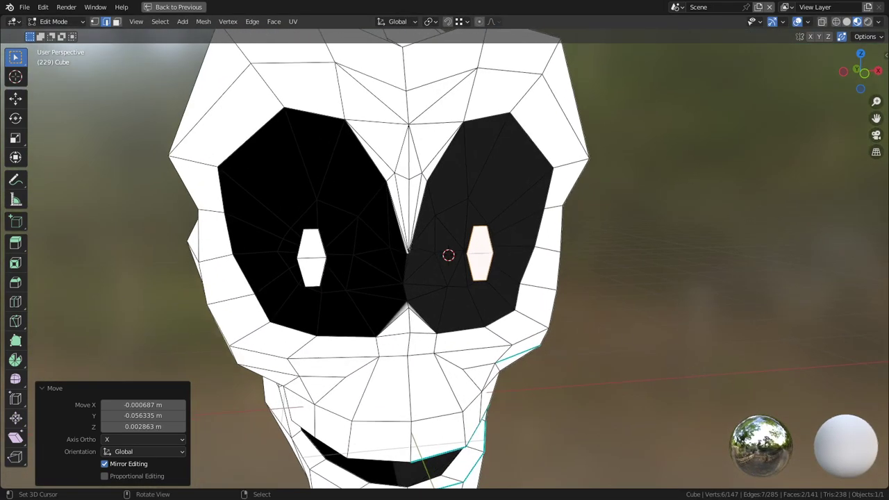
- Select the linked geometry of the hexagonal pupil and separate it from the skull into its own object
scroll(482, 258, "up", 3)
key("Tab")
key("q")
key("Escape")
key("Tab")
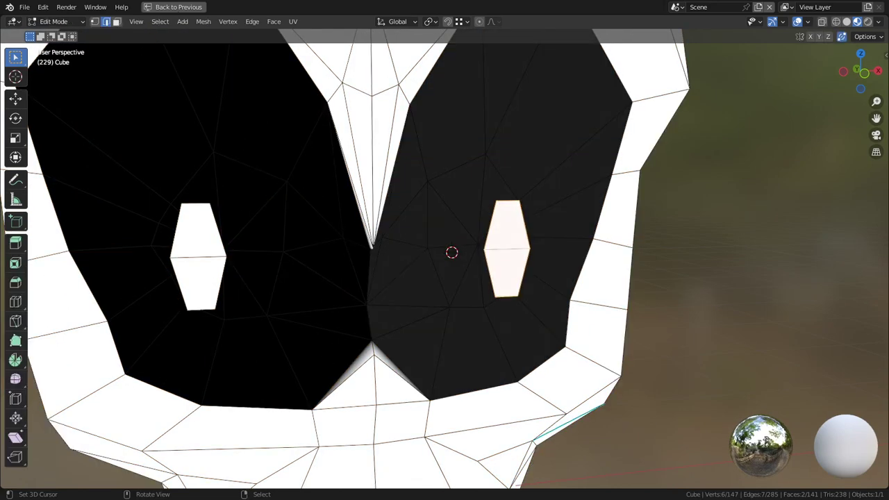
key("l")
key("p")
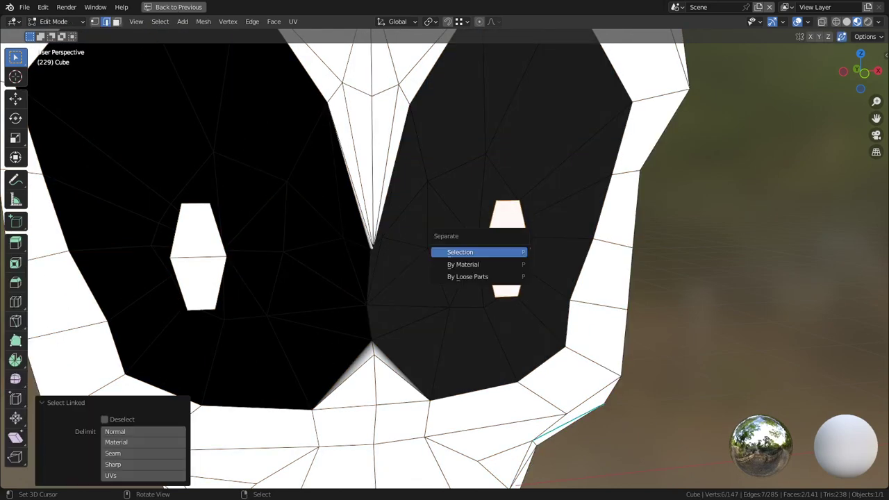
key("Return")
key("Tab")
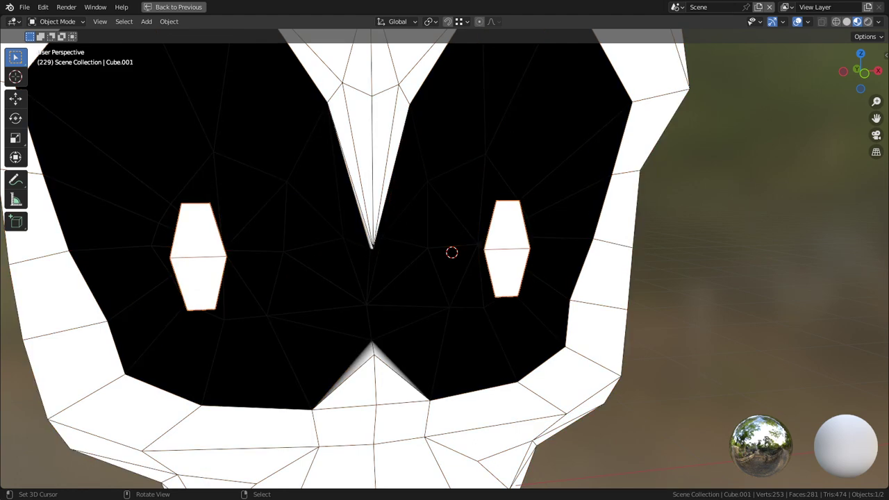
- Apply the Mirror modifier on the separated pupil object
key("ctrl+space")
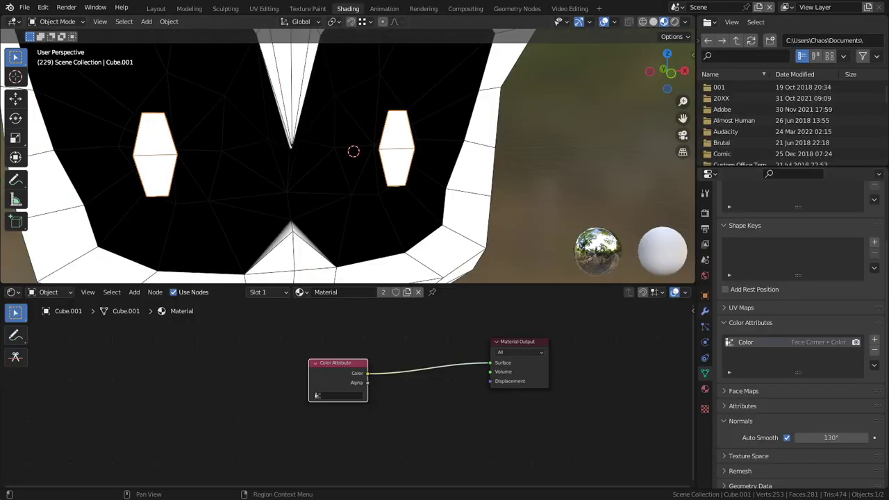
left_click(705, 311)
key("ctrl+a")
- Separate the pupil on the positive X side into its own object so that each eye has an independent pupil
key("Tab")
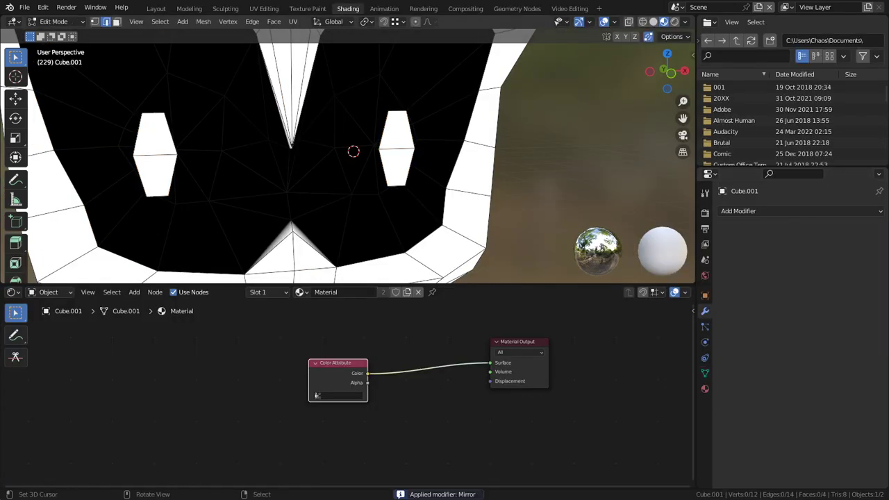
key("l")
key("p")
key("Return")
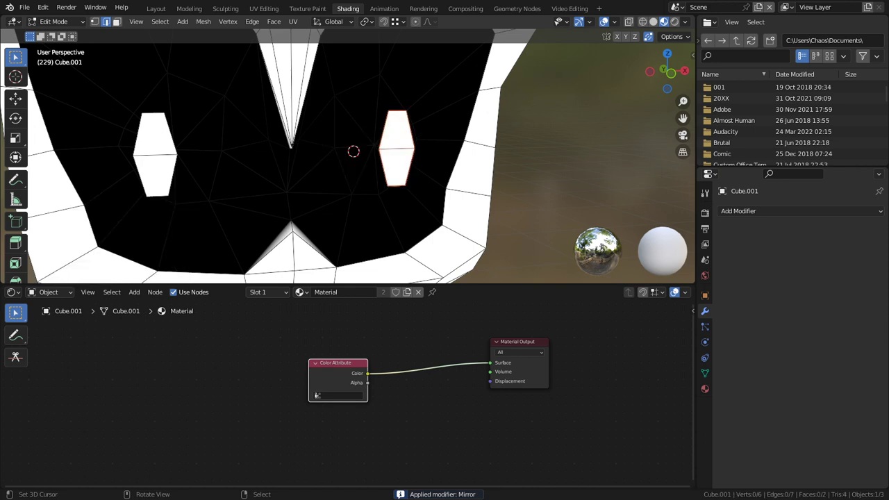
key("Tab")
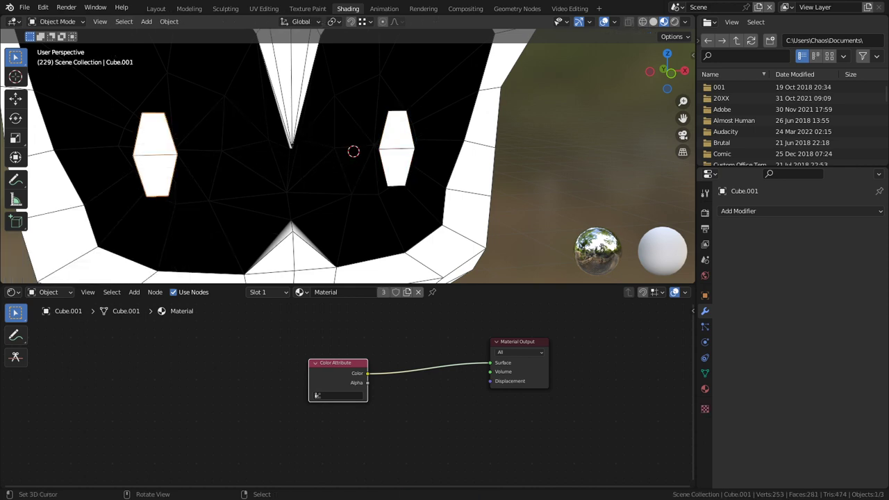
- Select both pupil objects and set their origins to their geometry
right_click(406, 153, "shift")
key("q")
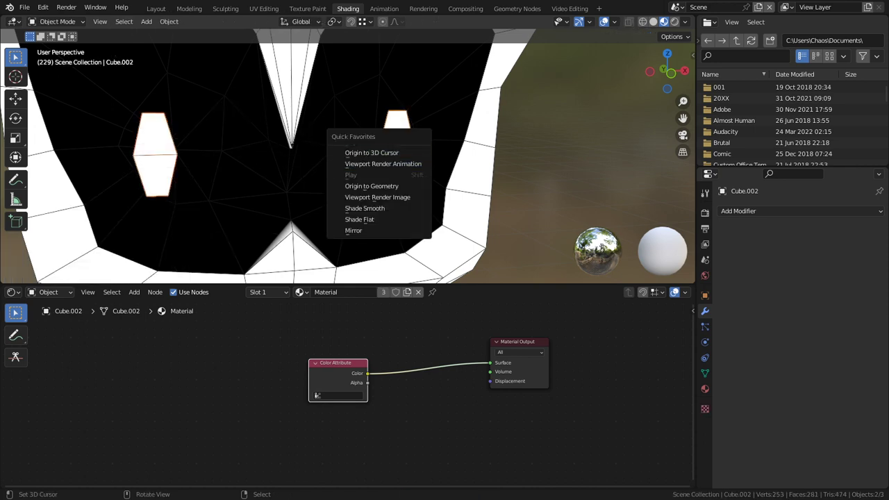
left_click(379, 186)
right_click(400, 156)
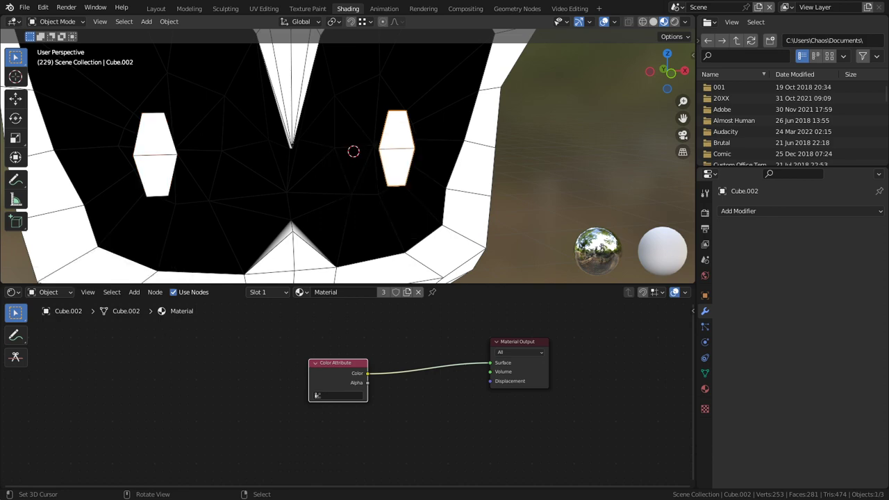
- Select only the pupil on the positive X side and set its origin to its geometry's median center
key("ctrl+space")
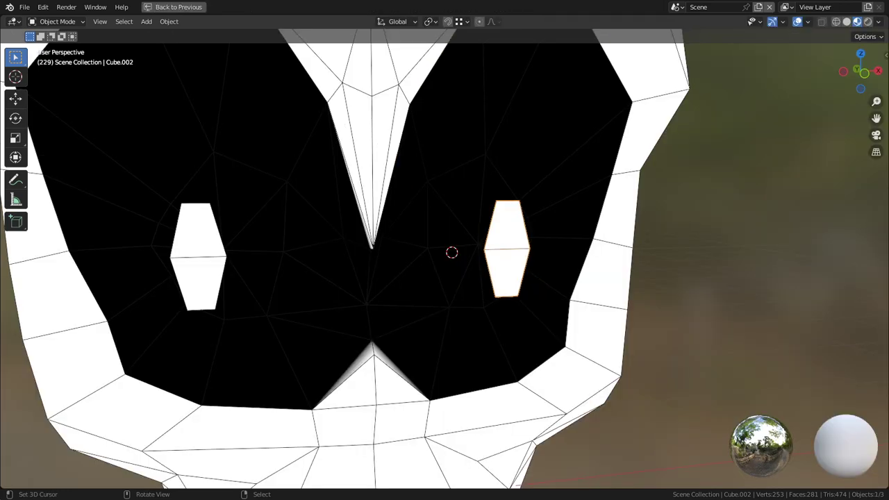
right_click(506, 249)
right_click(506, 248)
scroll(506, 249, "down", 2)
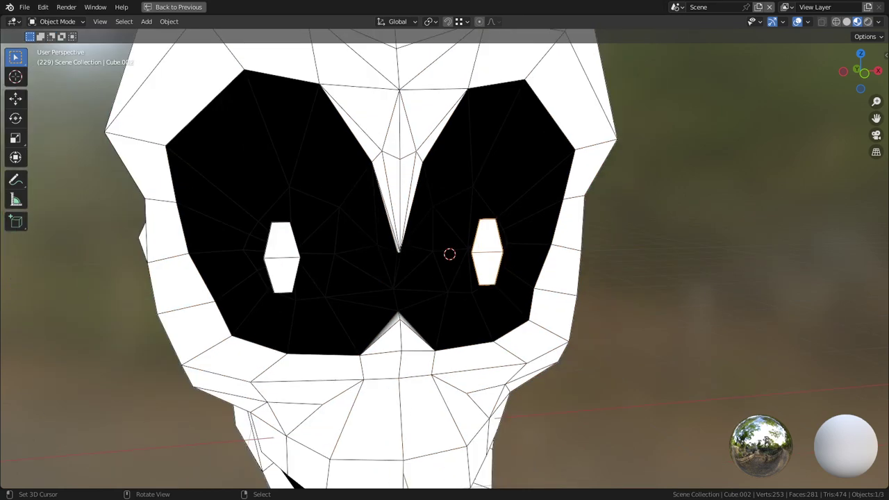
middle_click_drag(505, 249, 580, 247)
middle_click_drag(444, 254, 448, 250)
scroll(452, 250, "up", 6)
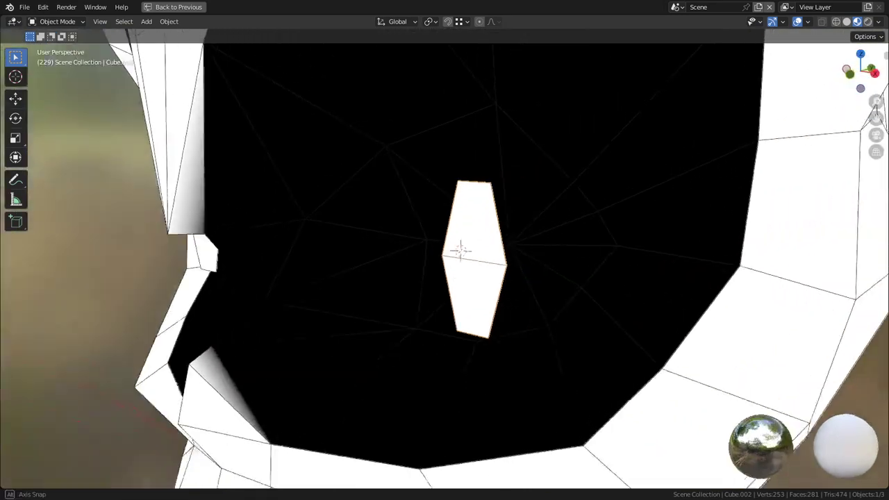
key("q")
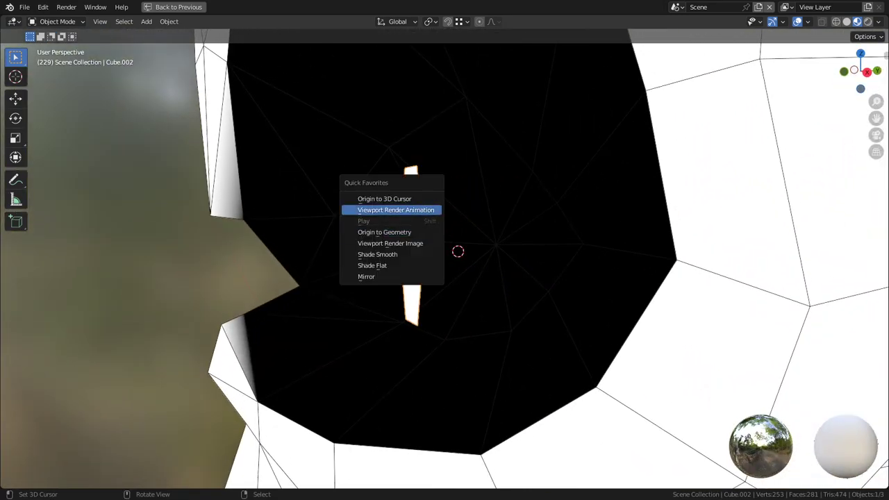
left_click(388, 231)
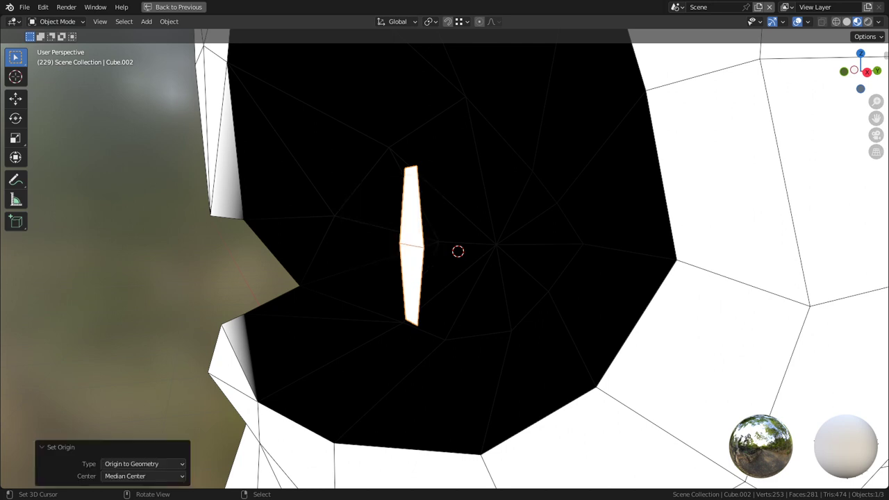
- Enable the Origins display in the viewport overlays and check the selected pupil's pivot
key("Tab")
key("Tab")
left_click(797, 22)
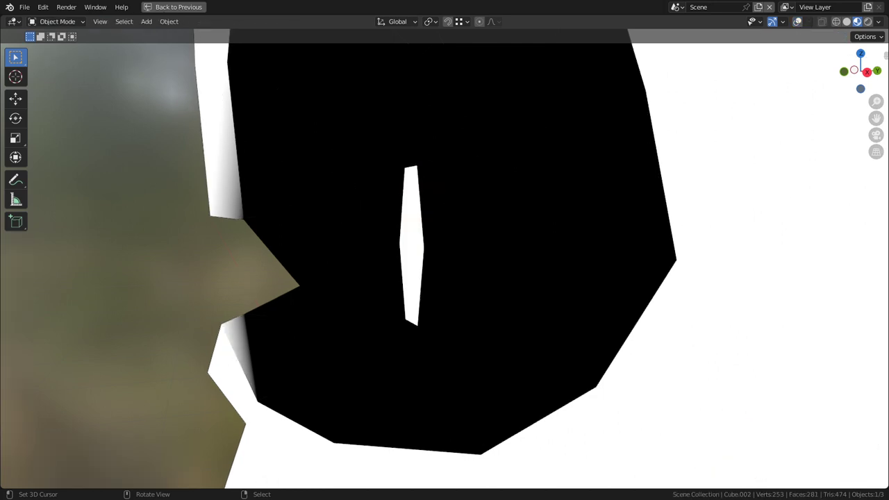
left_click(797, 22)
left_click(807, 21)
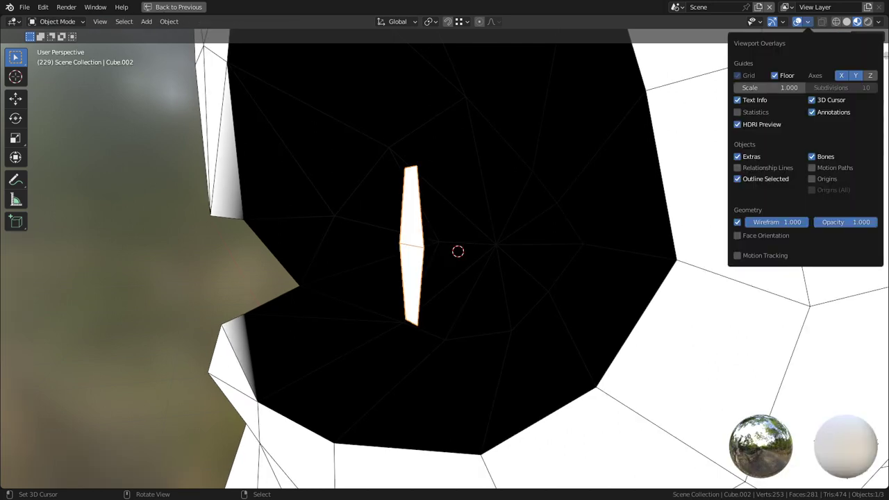
left_click(812, 179)
middle_click_drag(597, 271, 684, 269)
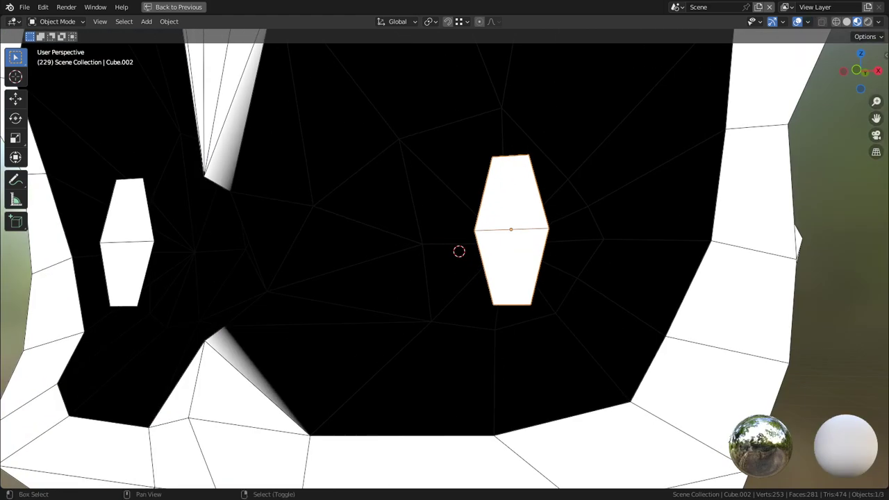
- Examine both pupils and the skull as a whole from the front and the side
scroll(486, 264, "down", 4)
middle_click_drag(486, 264, 515, 259)
scroll(529, 282, "down", 4)
middle_click_drag(515, 260, 483, 277, "shift")
scroll(440, 272, "up", 2)
middle_click_drag(406, 275, 364, 268)
key("shift+a")
right_click(444, 278)
middle_click_drag(445, 278, 486, 278)
- Edit the skull mesh in vertex mode and show the Mirror modifier's result on the edit cage
key("Tab")
middle_click_drag(445, 250, 417, 250)
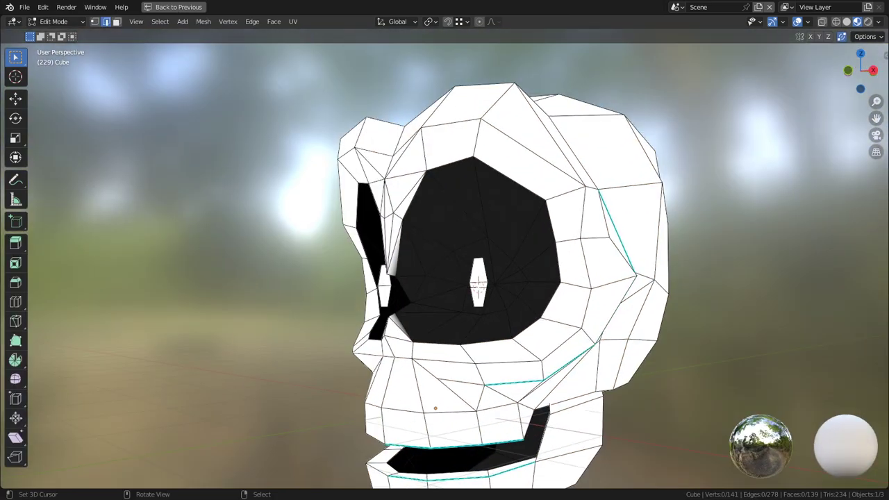
right_click(387, 274)
key("g")
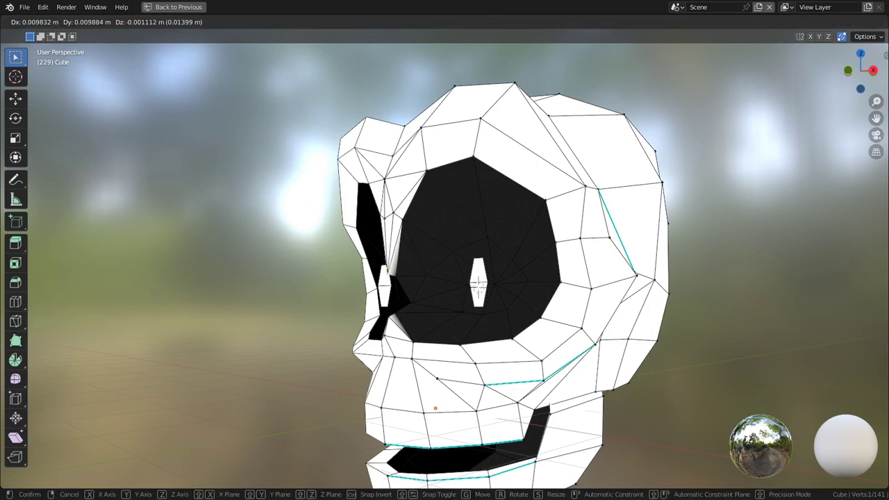
left_click(387, 273)
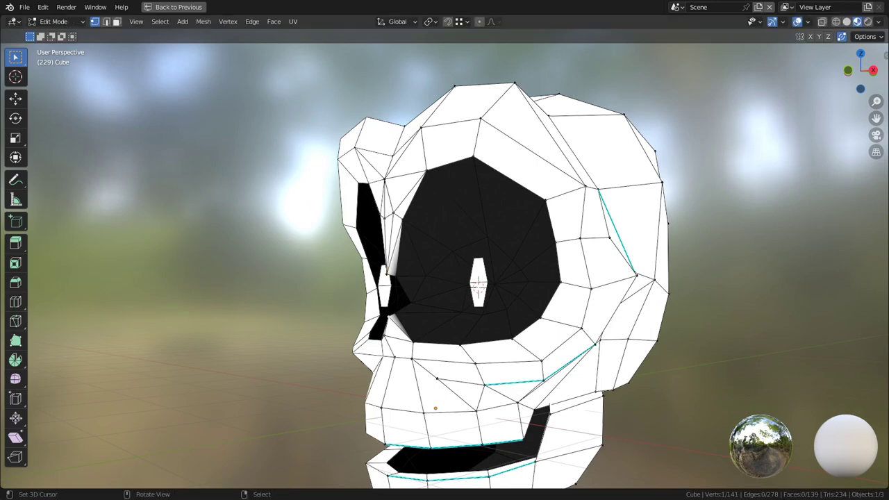
key("ctrl+space")
left_click(805, 229)
key("ctrl+space")
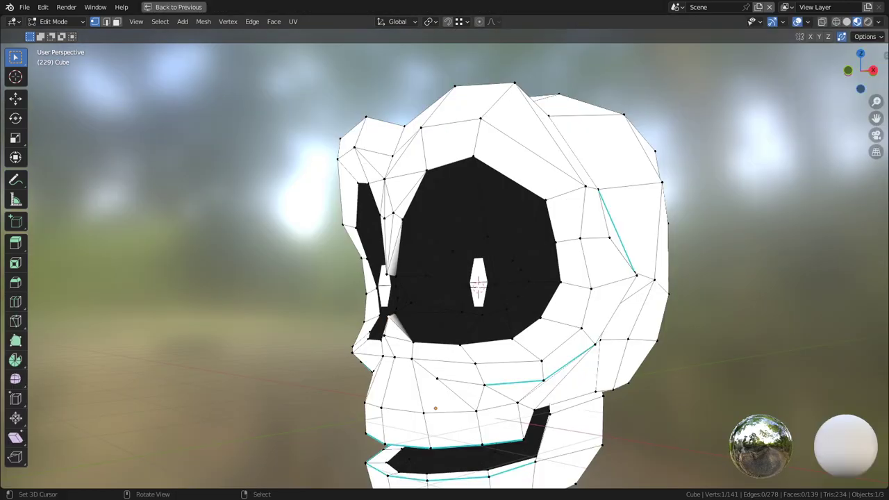
- Try moving a cheek vertex outward by about 0.106 m in X and 0.104 m in Y, and undo the move
key("g")
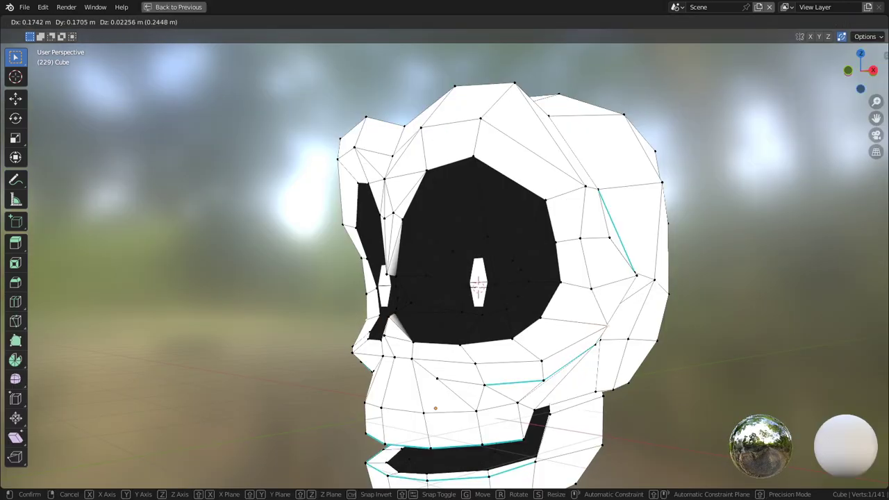
left_click(597, 327)
middle_click_drag(598, 327, 651, 329)
key("g")
key("Escape")
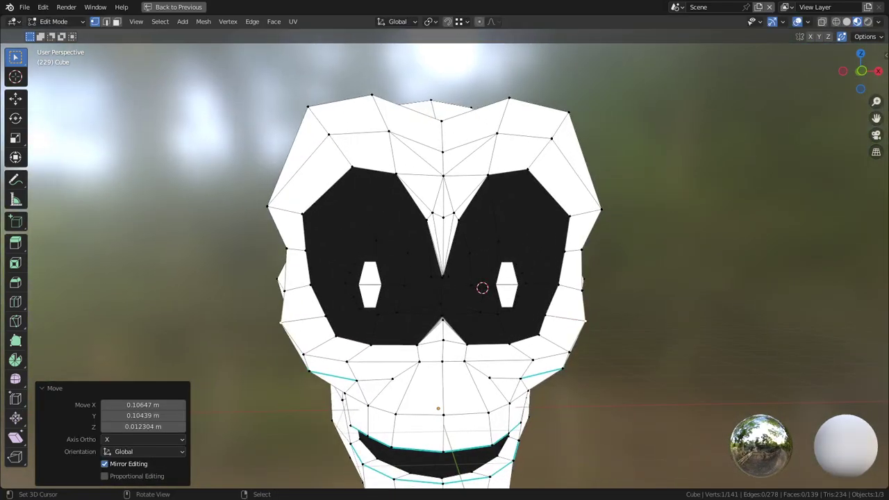
key("g")
key("Escape")
key("ctrl+z")
- Return the skull to Object Mode and add a camera at the 3D cursor
middle_click_drag(444, 278, 486, 278)
key("Tab")
middle_click_drag(416, 295, 465, 295)
key("shift+a")
left_click(447, 438)
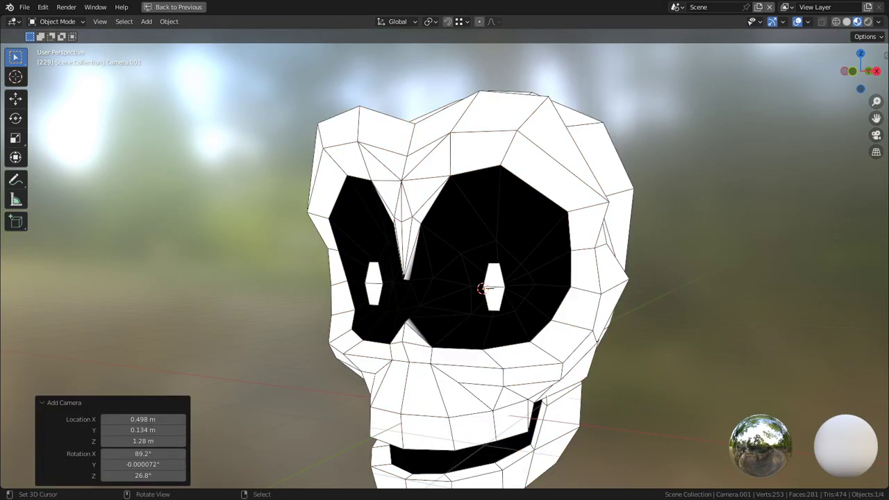
- Look at the skull through the camera and check its profile from the side
key("ctrl+KP_0")
scroll(445, 259, "down", 1)
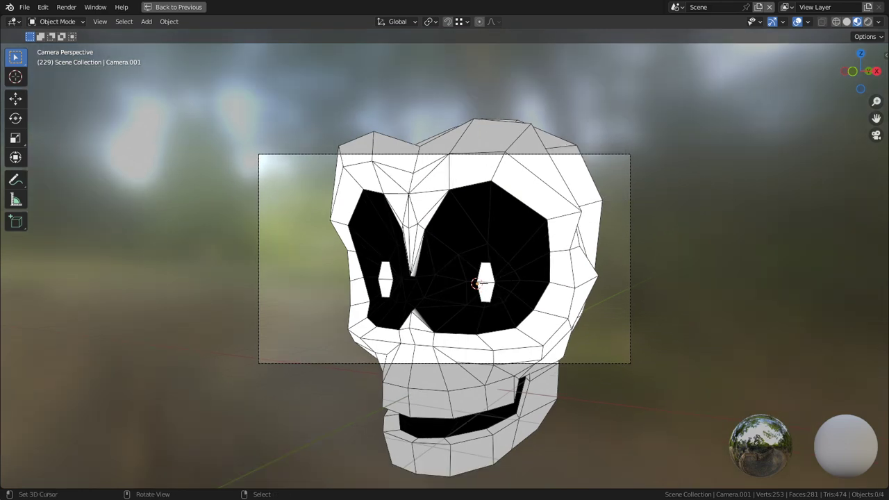
middle_click_drag(379, 258, 510, 273)
scroll(444, 258, "down", 5)
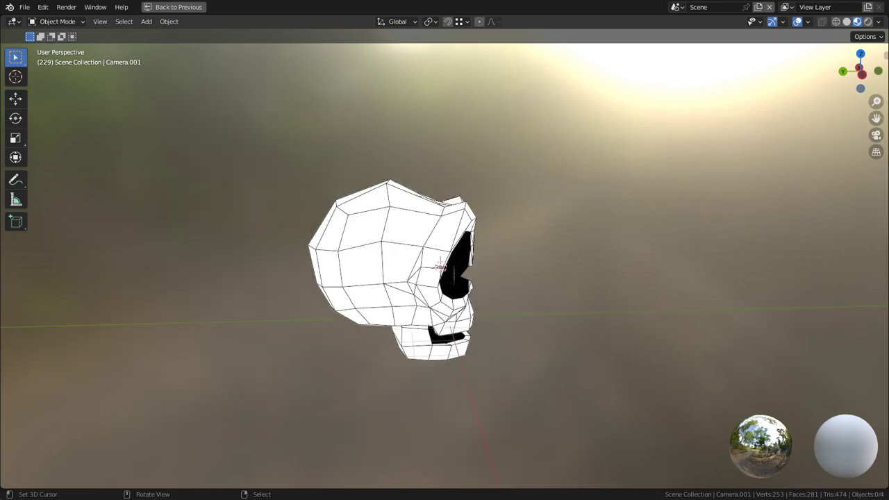
scroll(444, 258, "down", 3)
scroll(444, 258, "up", 1)
- Switch to the Layout workspace and reveal all hidden objects
key("ctrl+space")
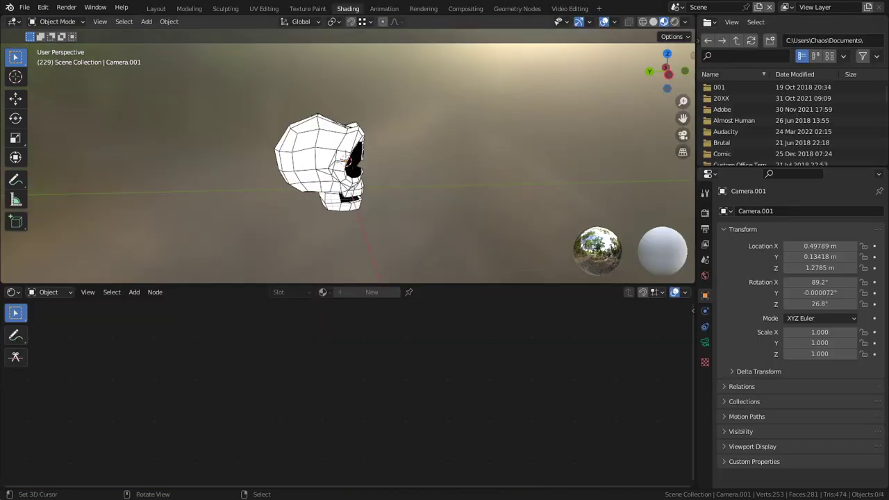
left_click(156, 8)
middle_click_drag(334, 236, 431, 240)
scroll(361, 240, "down", 6)
key("alt+h")
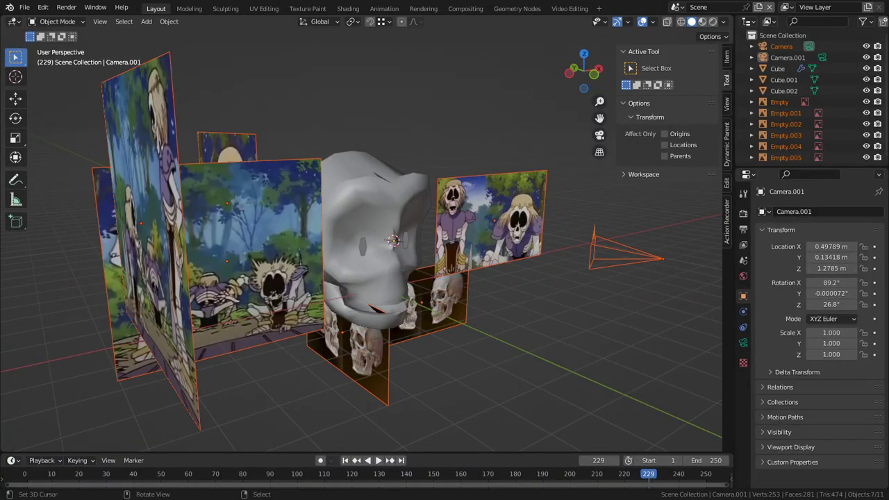
- Hide every object except Camera, Cube, Cube.001 and Cube.002
right_click(594, 255)
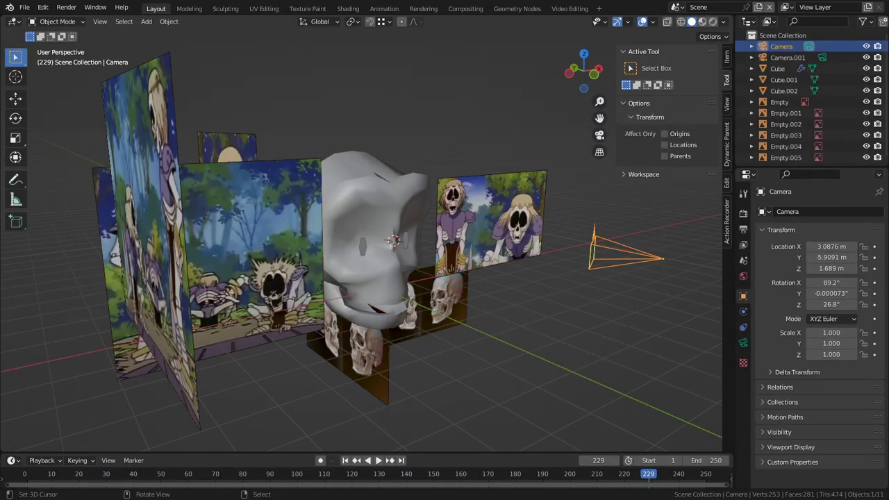
left_click(784, 90, "ctrl")
left_click(777, 68, "ctrl")
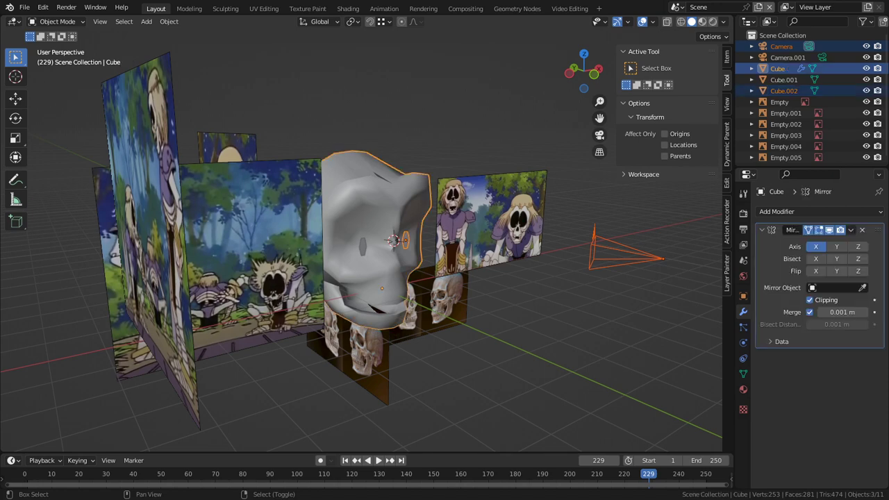
left_click(784, 79, "ctrl")
key("shift+h")
- Delete the thin sliver face on top of the skull behind the brow and return to Object Mode
middle_click_drag(479, 229, 385, 262)
right_click(382, 233)
key("Tab")
scroll(393, 317, "up", 6)
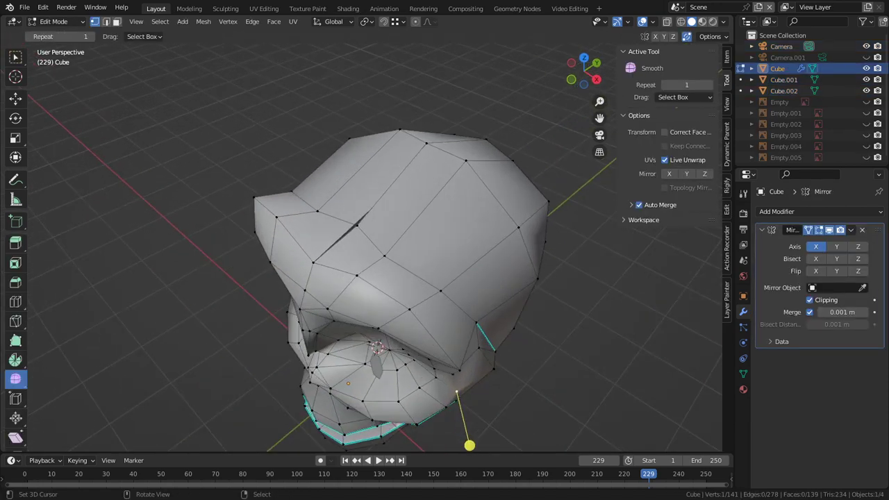
left_click(476, 109)
middle_click_drag(477, 109, 226, 199)
key("x")
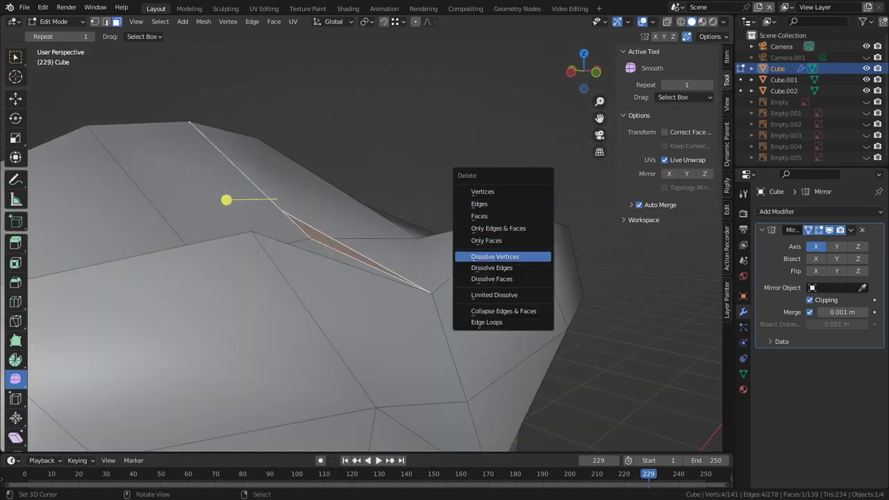
left_click(479, 216)
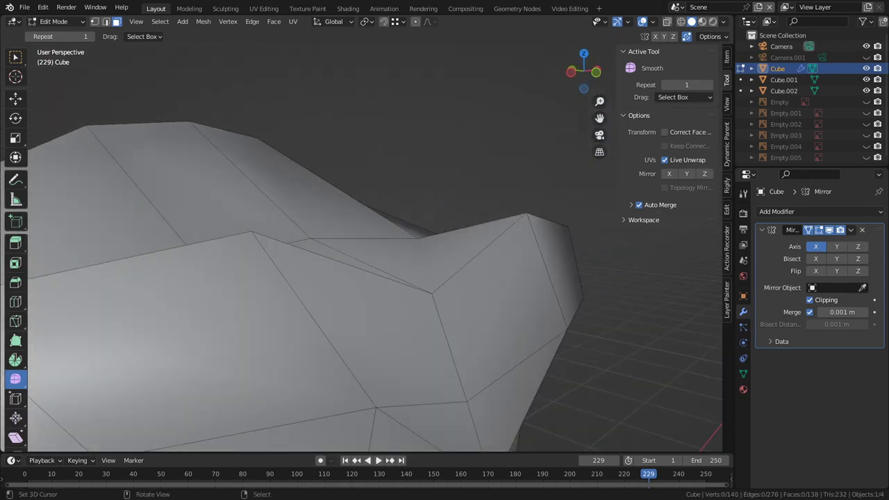
middle_click_drag(479, 216, 496, 223)
key("Tab")
- Look through the scene camera and set its focal length to 18 mm
scroll(496, 225, "down", 7)
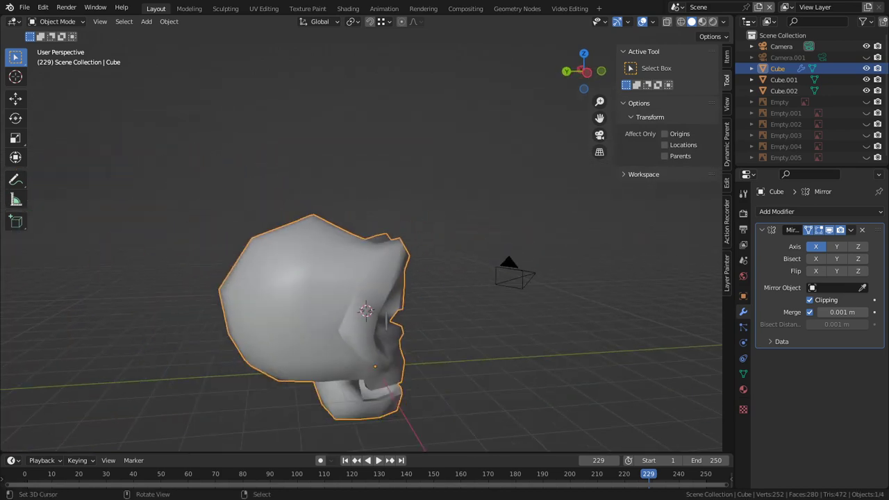
right_click(511, 271)
middle_click_drag(511, 271, 458, 269)
key("KP_0")
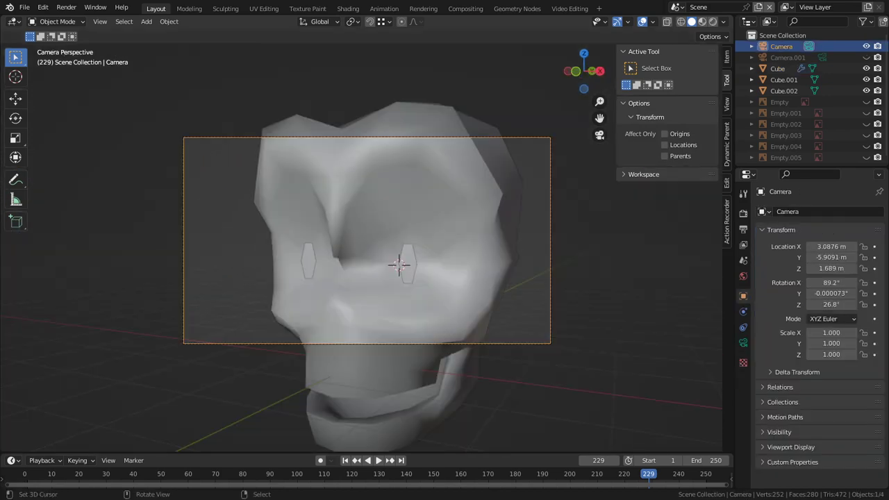
left_click(743, 342)
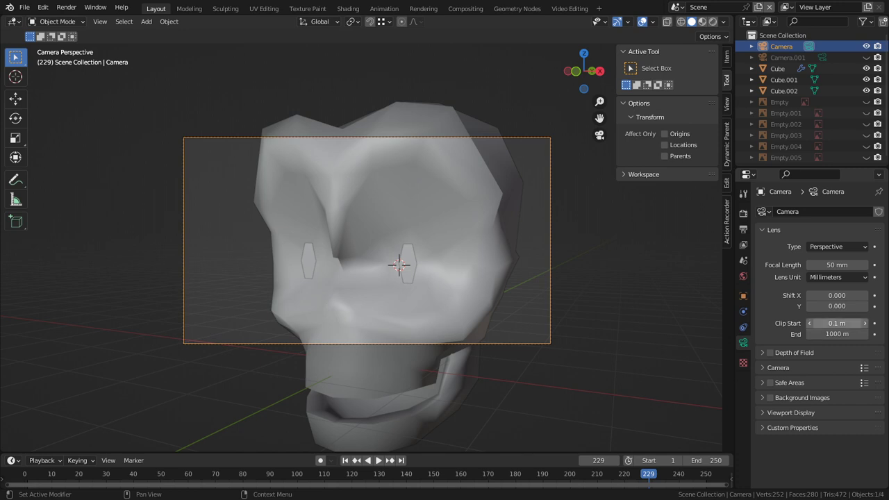
type("18")
key("Return")
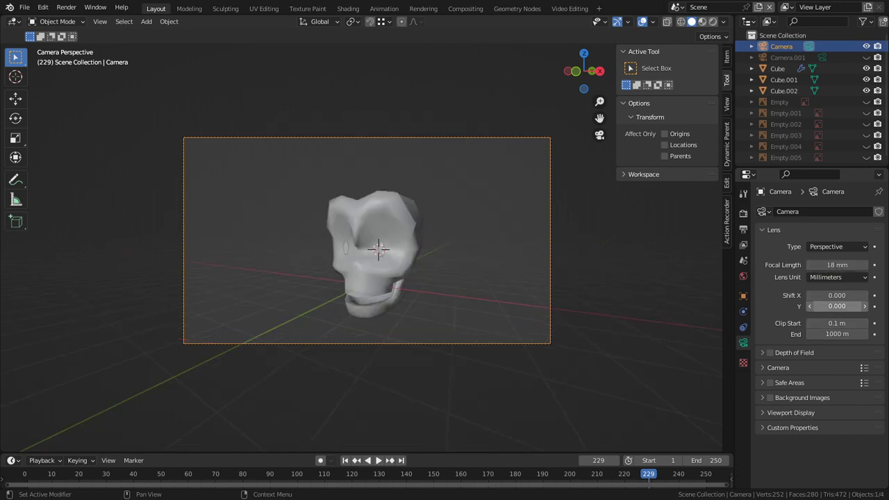
scroll(361, 247, "up", 4)
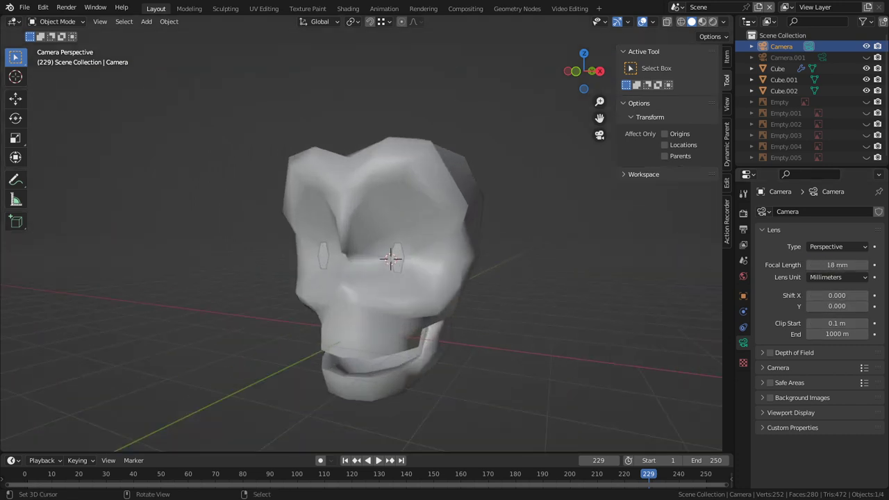
- Display the viewport in material preview shading
left_click(395, 258)
left_click(702, 22)
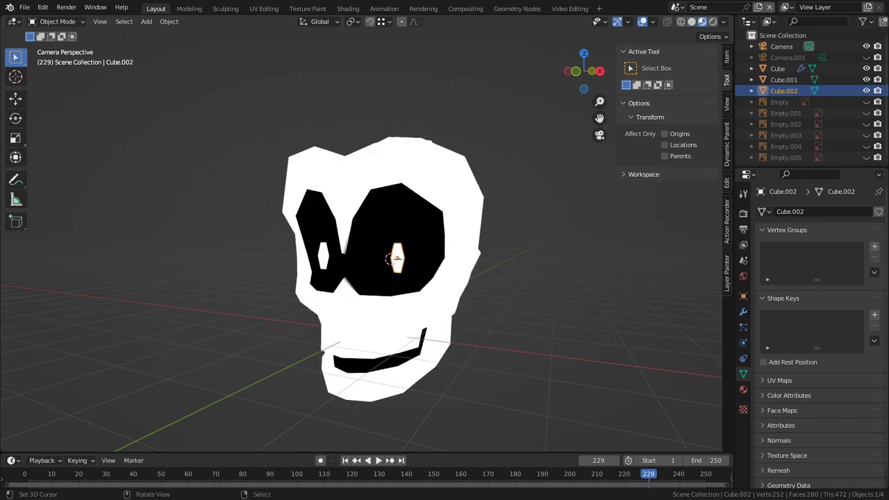
middle_click_drag(348, 264, 407, 247)
- Put the skull mesh in Vertex Paint mode and set the secondary brush color to pale cream
right_click(388, 236)
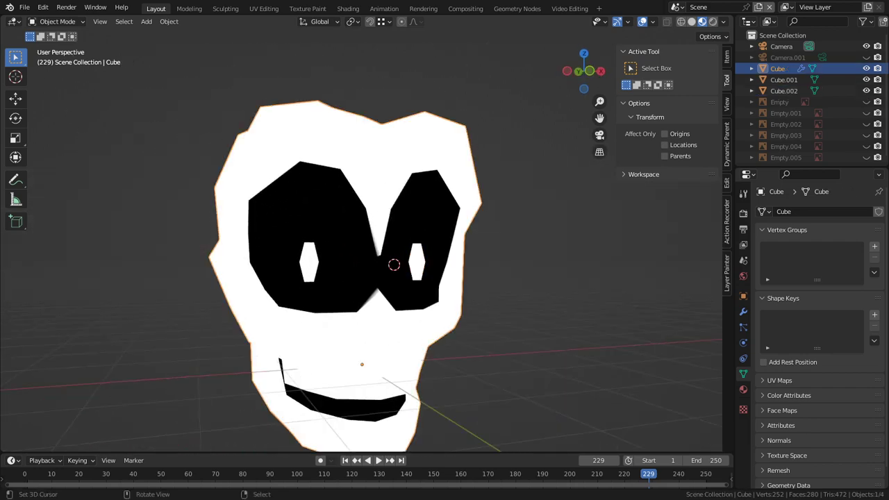
left_click(56, 21)
left_click(60, 71)
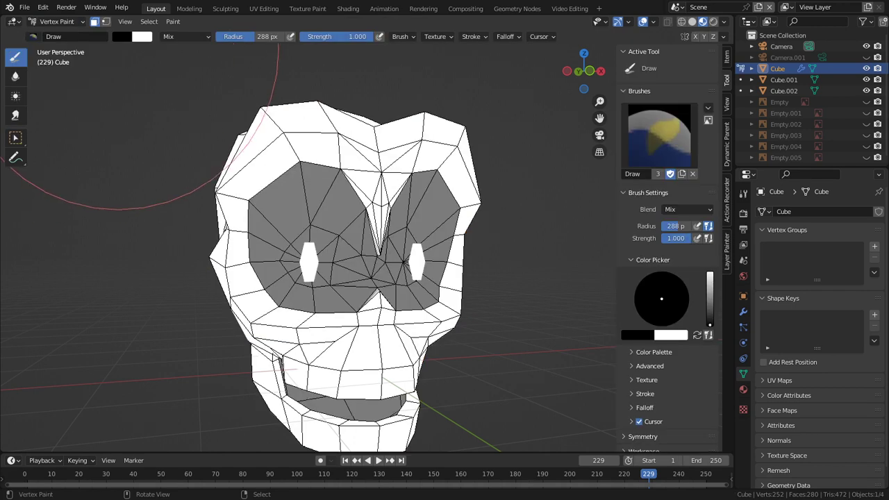
left_click(142, 36)
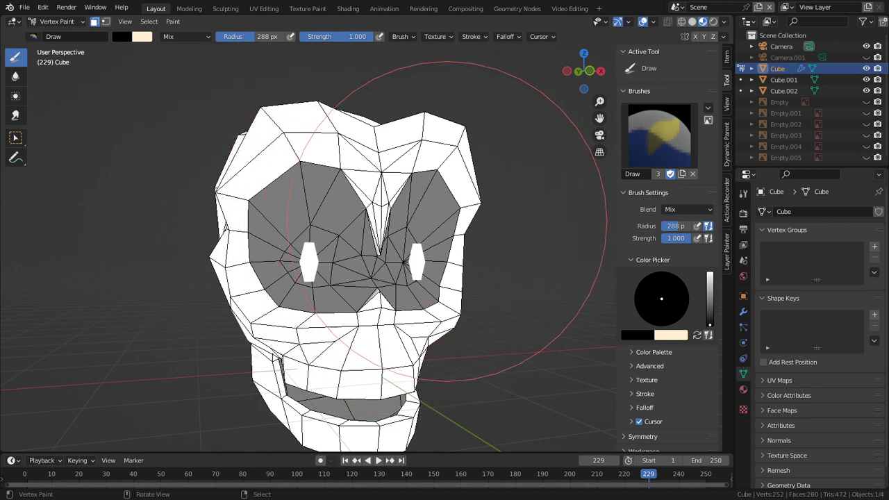
- Select the black faces inside the eye sockets in Edit Mode with circle selection
key("Tab")
scroll(396, 216, "up", 4)
key("c")
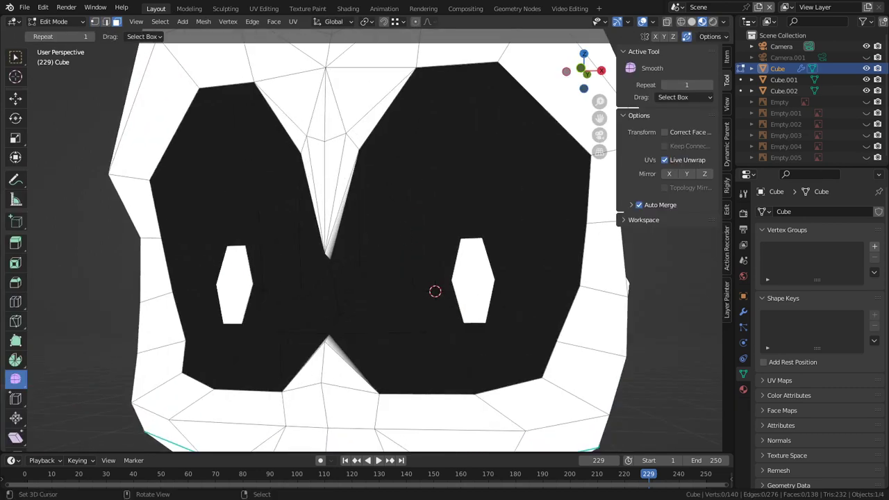
mouse_move(368, 266)
left_mouse_down()
mouse_move(353, 294)
mouse_move(368, 321)
mouse_move(433, 352)
mouse_move(518, 284)
mouse_move(435, 268)
mouse_move(463, 267)
left_mouse_up()
key("Escape")
- Add the mouth cavity and lower inner lip faces to the selection
scroll(463, 266, "down", 4)
middle_click_drag(463, 267, 472, 125)
scroll(477, 235, "up", 4)
middle_click_drag(472, 125, 448, 136)
scroll(501, 124, "up", 2)
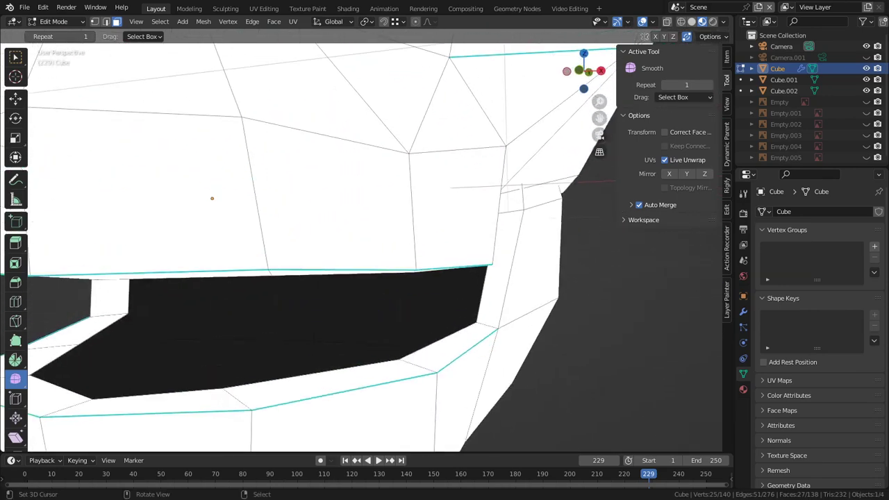
scroll(447, 135, "down", 3)
key("c")
left_click_drag(277, 297, 301, 303)
key("Escape")
middle_click_drag(301, 304, 419, 288)
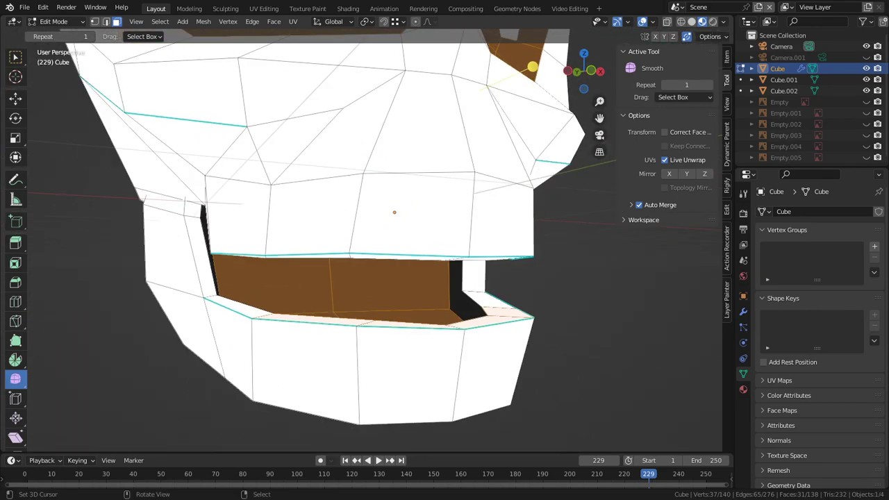
key("c")
left_click_drag(420, 288, 442, 303)
key("Escape")
- Extend the selection to the remaining front cavity faces and the roof of the mouth
middle_click_drag(446, 305, 455, 354)
middle_click_drag(454, 354, 369, 289, "shift")
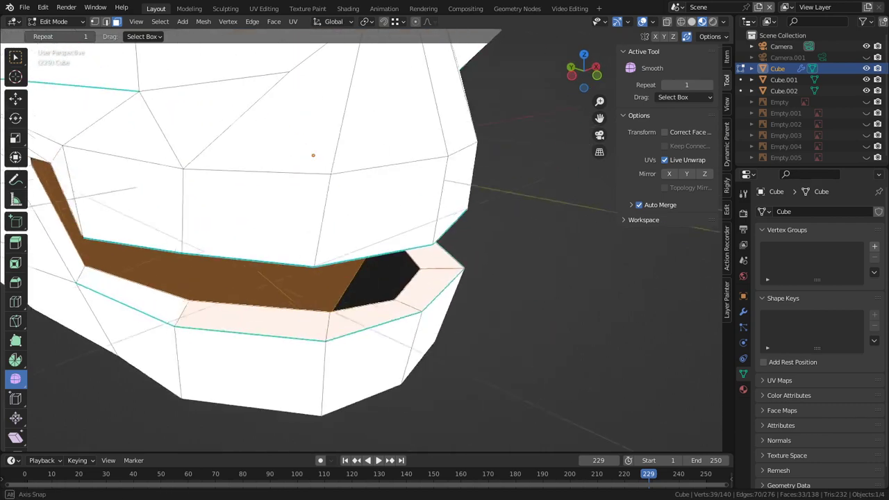
scroll(369, 289, "up", 3)
key("c")
mouse_move(369, 289)
left_mouse_down()
mouse_move(373, 311)
mouse_move(419, 314)
left_mouse_up()
key("Escape")
mouse_move(419, 314)
middle_mouse_down()
mouse_move(444, 271)
mouse_move(381, 239)
middle_mouse_up()
key("c")
left_click_drag(380, 240, 361, 246)
key("Escape")
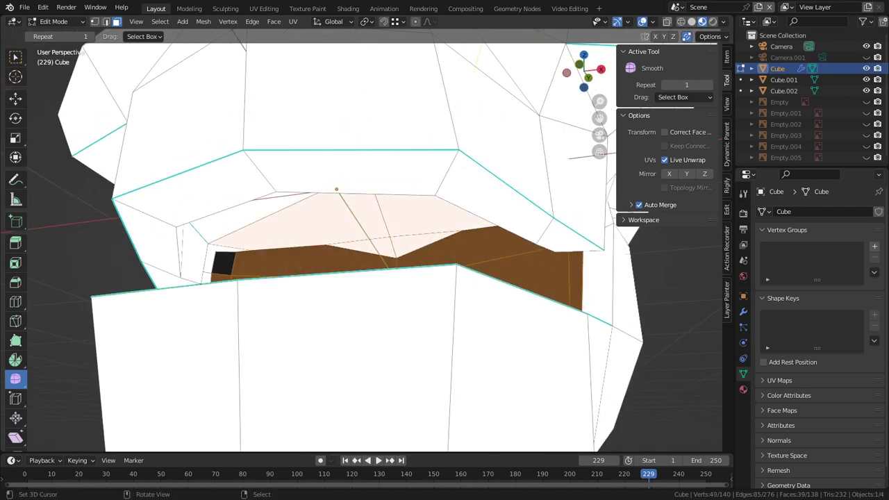
- Rework the face selection along the inner rim of the mouth with loop and circle selection
mouse_move(357, 240)
middle_mouse_down()
mouse_move(287, 215)
mouse_move(352, 222)
mouse_move(377, 187)
mouse_move(382, 192)
middle_mouse_up()
key("c")
right_click(288, 215, "alt")
key("c")
left_click_drag(382, 192, 418, 268)
right_click(418, 268)
middle_click(412, 303)
right_click(418, 243)
middle_click_drag(418, 244, 363, 254)
key("c")
left_click_drag(278, 254, 249, 250)
key("c")
middle_click(208, 216)
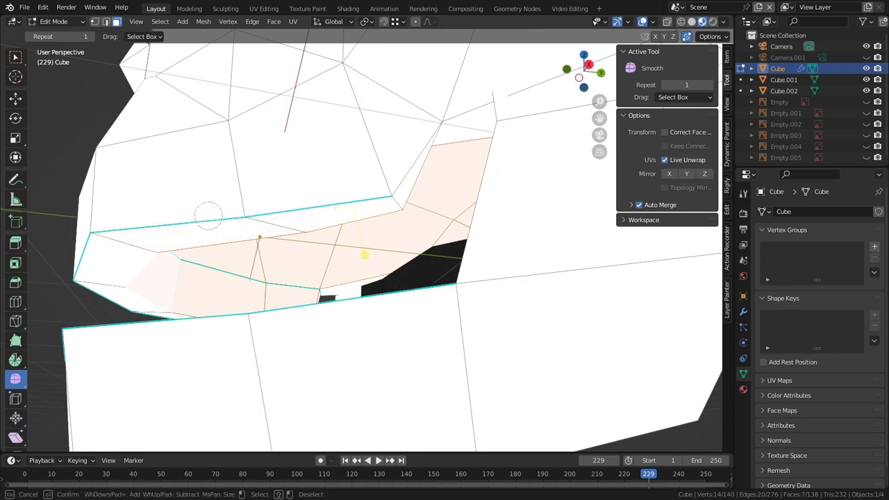
right_click(209, 214)
middle_click_drag(208, 215, 140, 252)
middle_click_drag(236, 255, 198, 257)
key("c")
right_click(228, 243)
- Try filling the selected mouth faces with the black brush color in Vertex Paint mode, and undo it
key("ctrl+Tab")
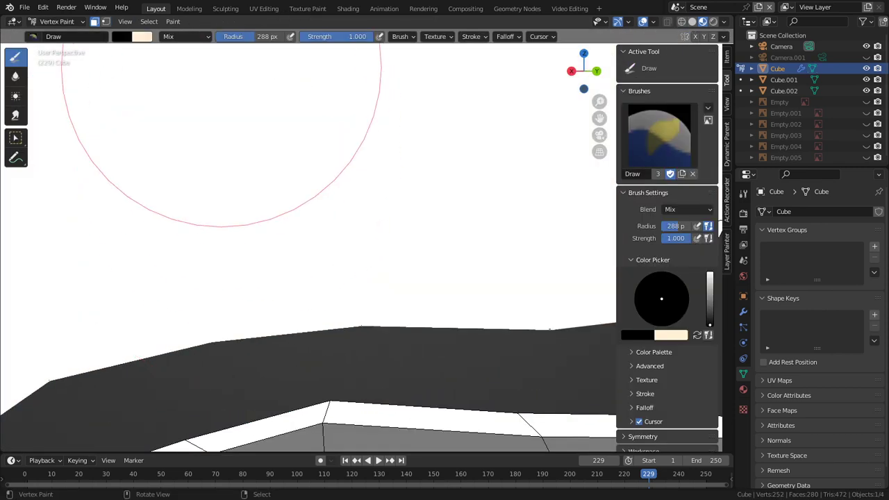
key("shift+k")
scroll(341, 313, "down", 4)
middle_click_drag(343, 298, 451, 288)
key("ctrl+z")
key("ctrl+z")
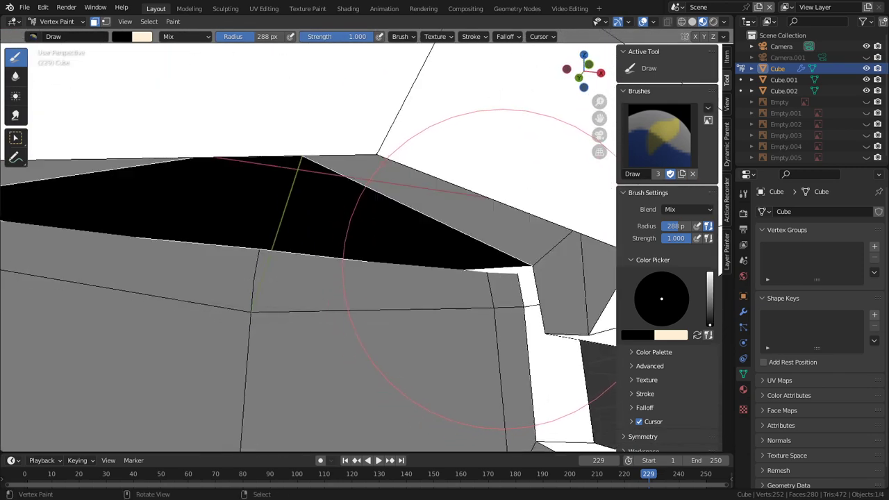
- Return the skull mesh from Vertex Paint to Edit Mode and view its mouth up close
scroll(507, 273, "down", 5)
mouse_move(507, 274)
middle_mouse_down()
mouse_move(441, 280)
mouse_move(425, 300)
mouse_move(428, 286)
mouse_move(460, 308)
mouse_move(430, 277)
middle_mouse_up()
key("ctrl+Tab")
scroll(428, 286, "down", 4)
middle_click_drag(373, 136, 352, 144)
middle_click_drag(375, 208, 458, 206)
key("Tab")
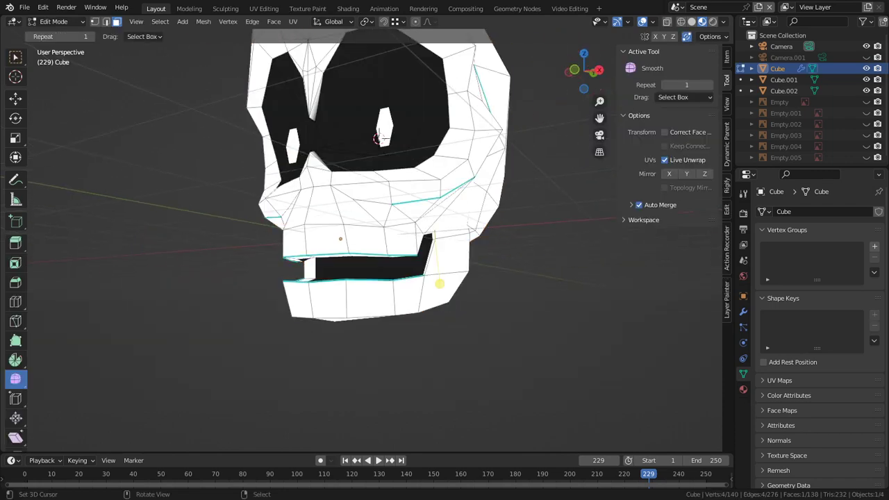
key("ctrl+q")
key("Escape")
scroll(375, 208, "up", 4)
- Save the project as Low Poly Skull Rig.blend in E:\Blender 3d Projects\Models\Lowpoly Skull Face Rig
left_click(24, 7)
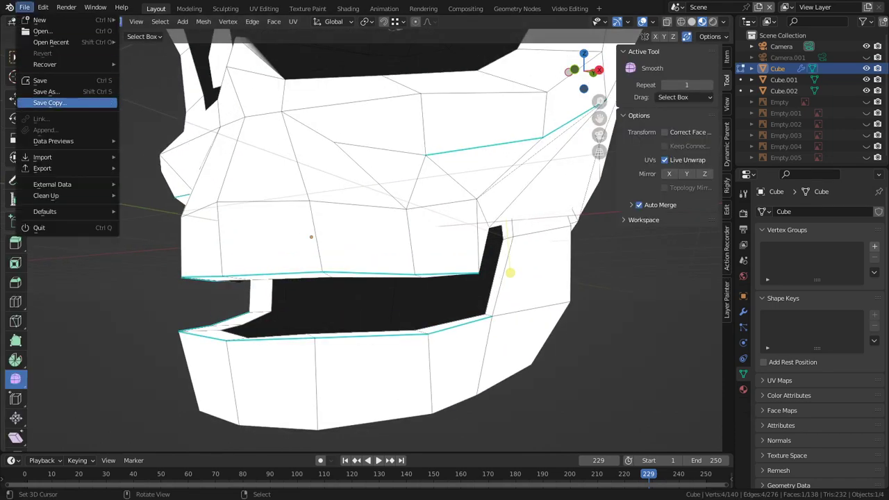
left_click(42, 90)
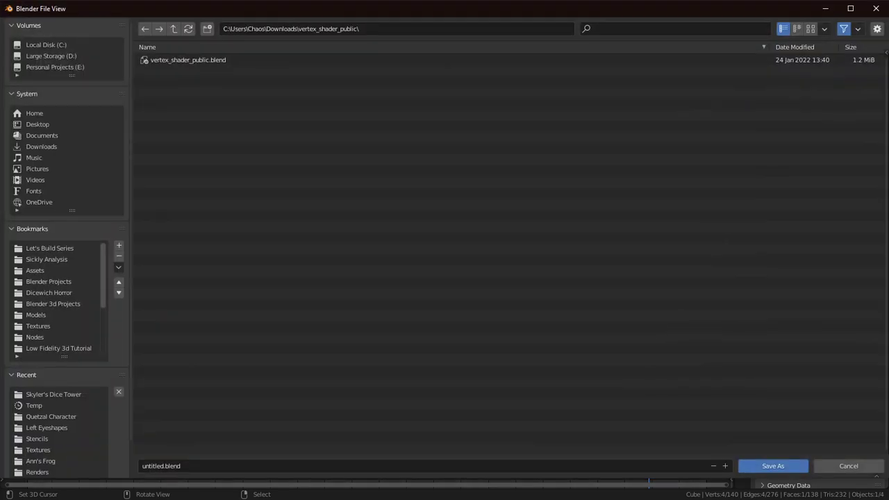
scroll(59, 299, "down", 5)
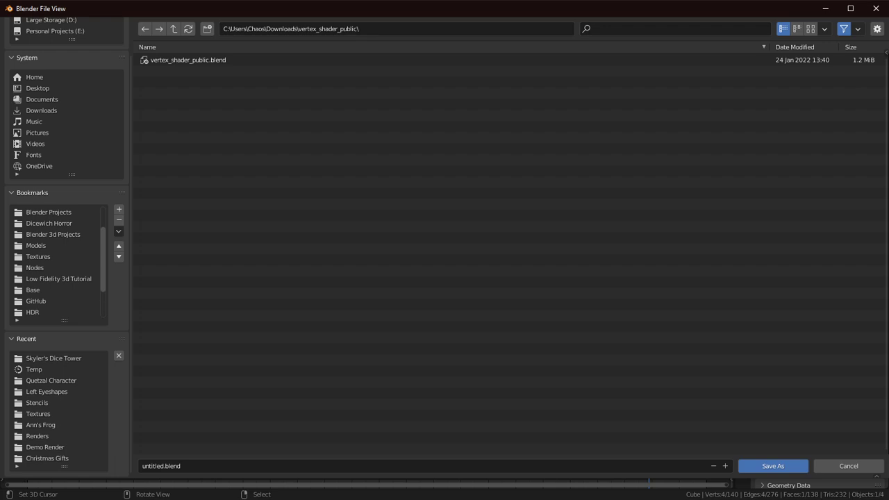
scroll(66, 247, "up", 2)
left_click(56, 68)
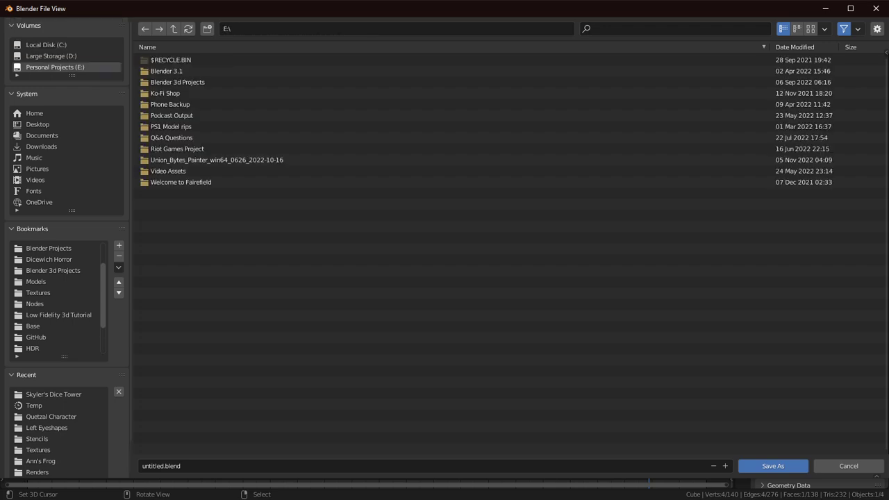
left_click(177, 82)
double_click(178, 82)
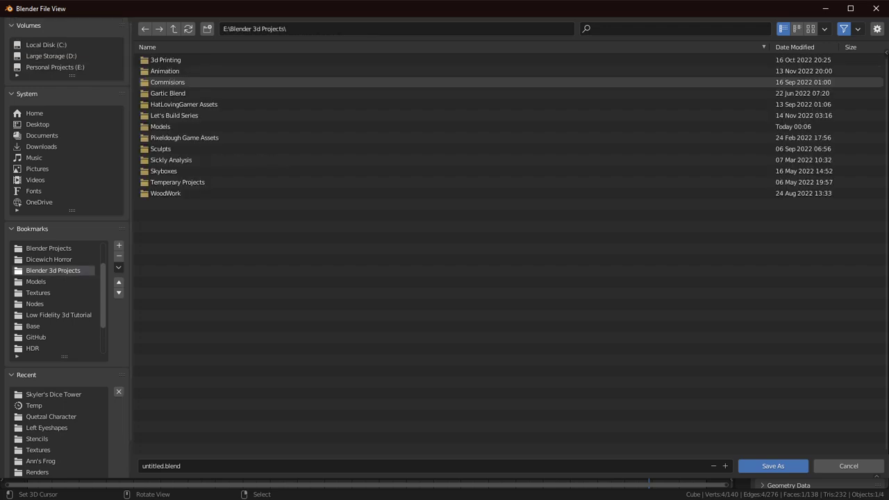
left_click(184, 138)
double_click(160, 127)
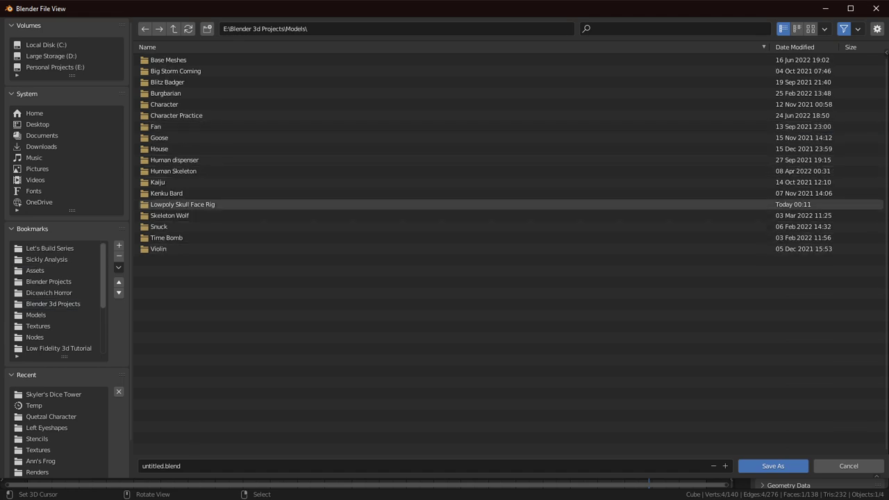
double_click(183, 204)
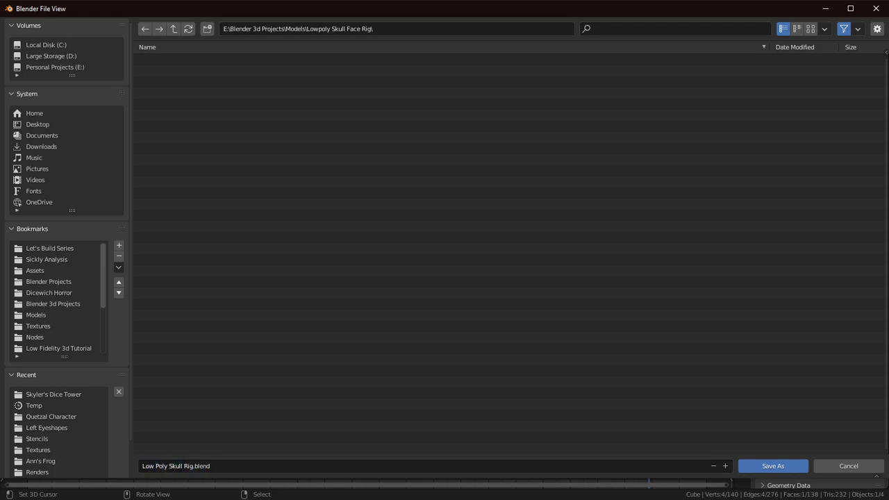
key("Return")
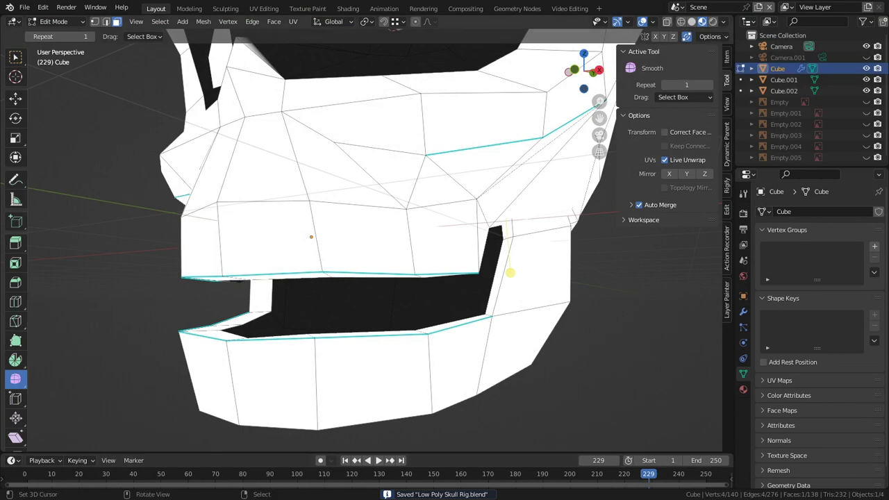
- Select the outer edge loop of the lower lip and lower it about 0.02 m along the Z axis
scroll(347, 236, "down", 3)
middle_click_drag(320, 229, 399, 201)
scroll(347, 236, "down", 1)
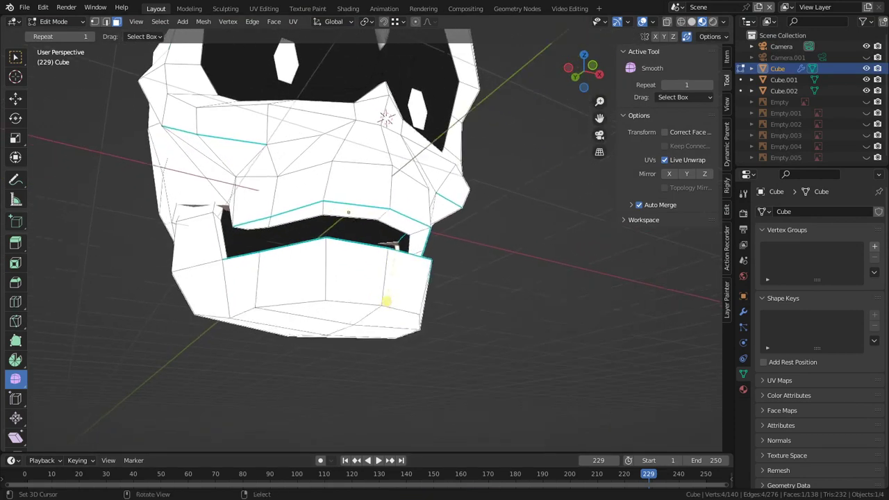
middle_click_drag(320, 229, 403, 261)
scroll(403, 261, "up", 3)
right_click(182, 185, "alt")
key("2")
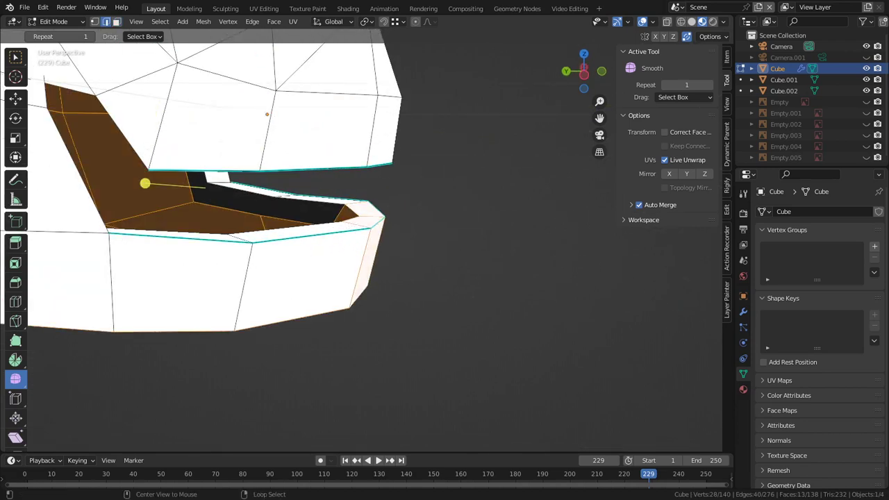
right_click(194, 237, "alt")
key("g")
key("z")
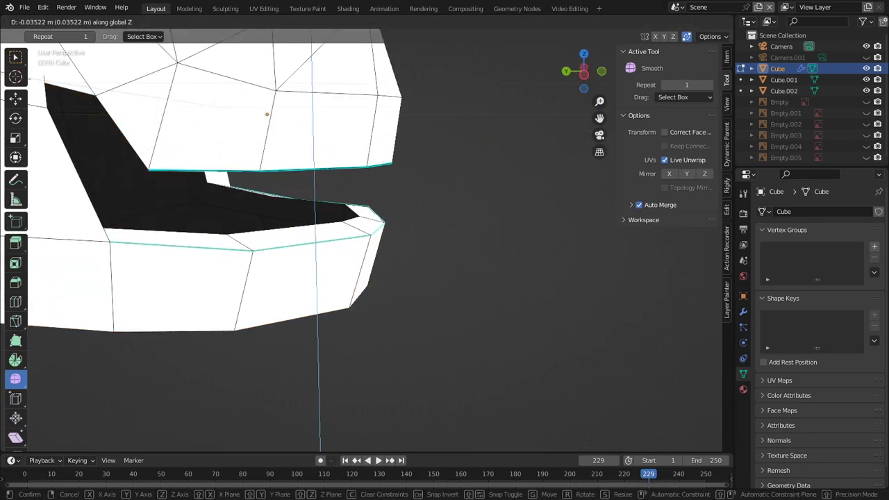
left_click(395, 167)
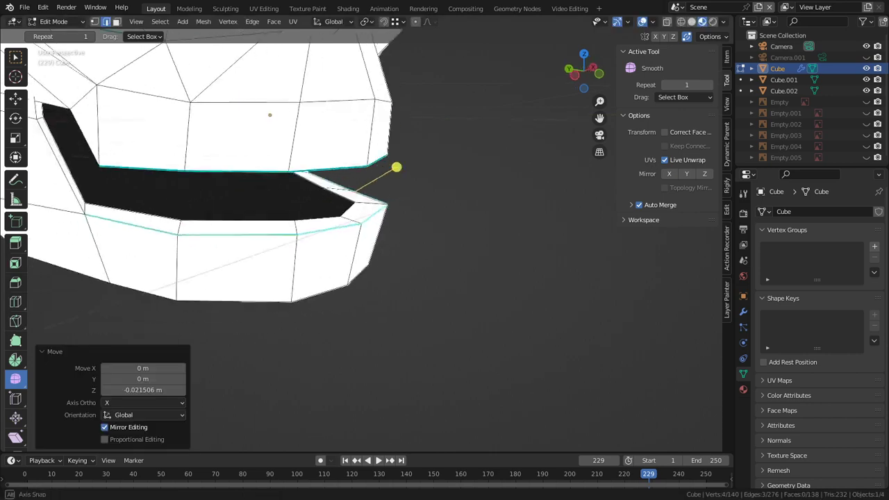
- Raise a single front edge of the lower lip by about 0.03 m
middle_click_drag(395, 167, 480, 232)
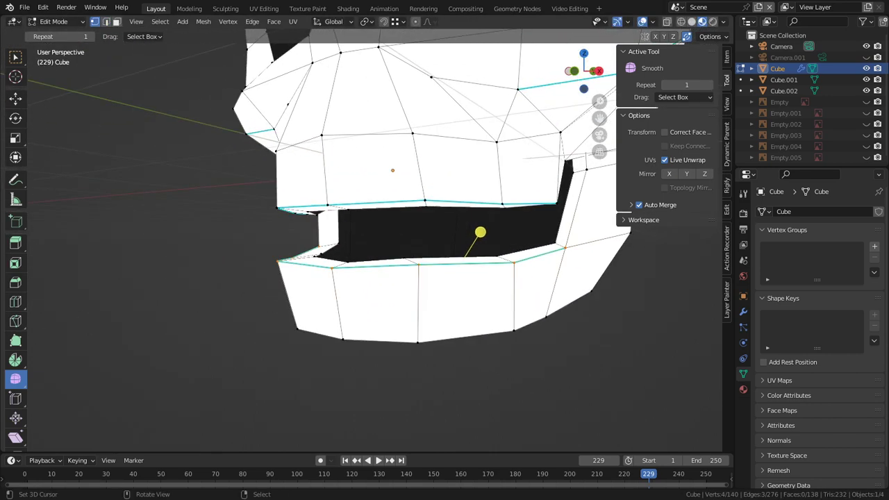
key("2")
right_click(339, 266)
key("g")
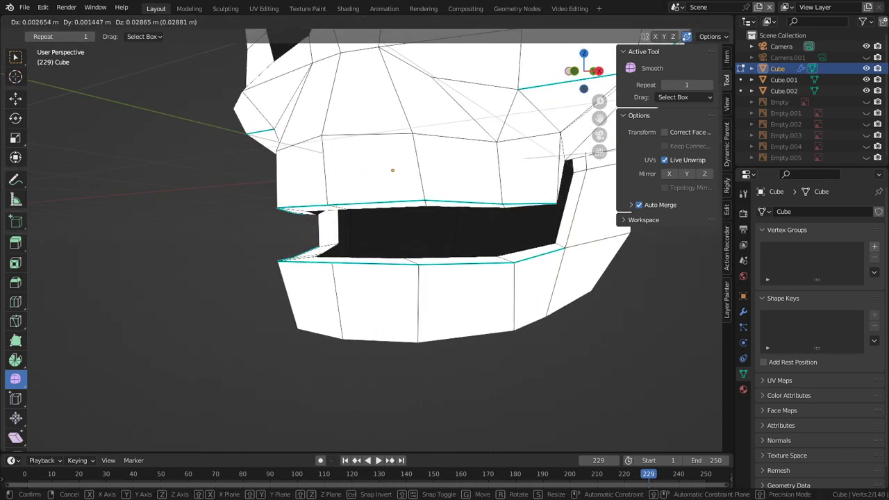
left_click(340, 259)
middle_click_drag(340, 260, 386, 313)
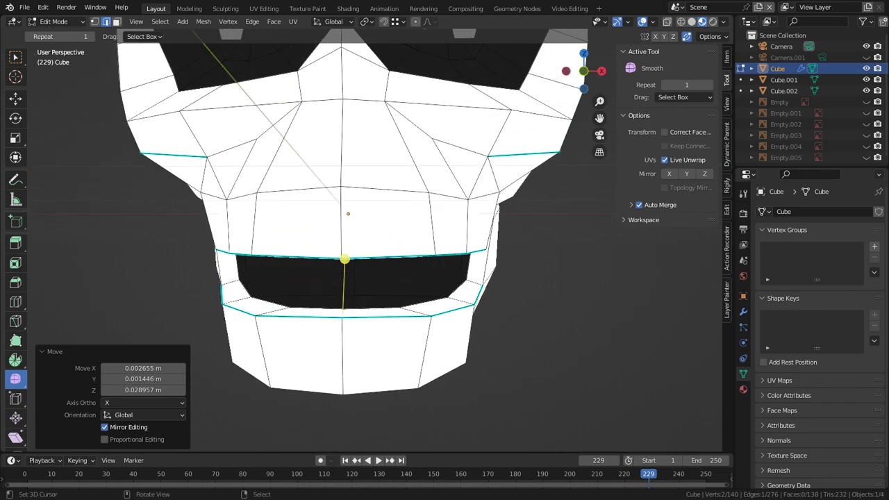
- Switch the skull to Object Mode and select both white pupils in the eye sockets
middle_click_drag(296, 233, 248, 280)
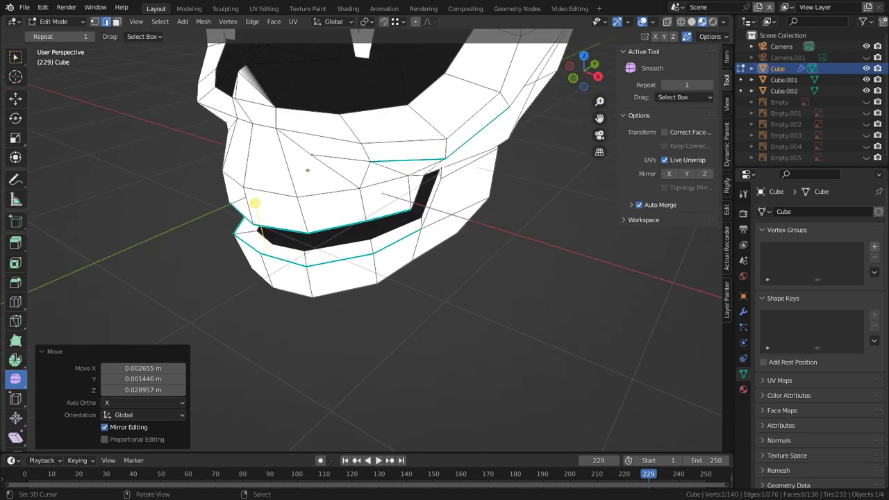
middle_click_drag(255, 202, 327, 236)
key("ctrl+Tab")
left_click(327, 234)
right_click(380, 91)
left_click(373, 182)
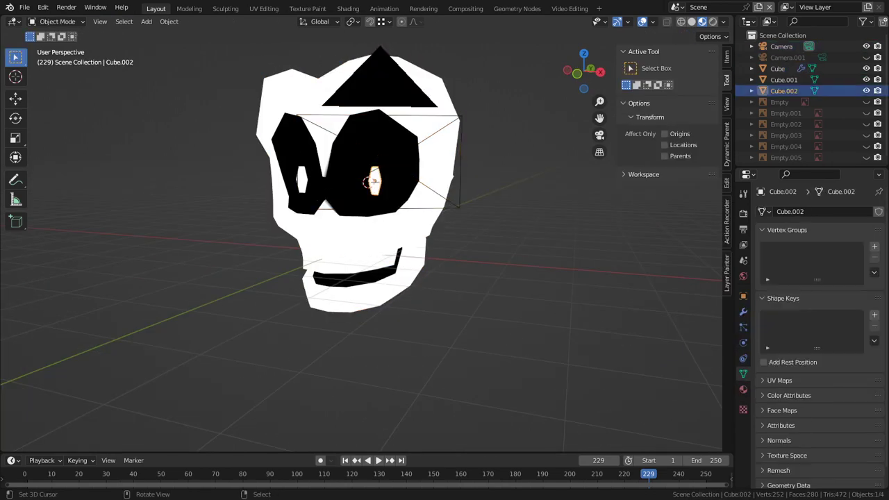
mouse_move(373, 182)
middle_mouse_down()
mouse_move(454, 185)
mouse_move(382, 185)
middle_mouse_up()
scroll(382, 185, "down", 3)
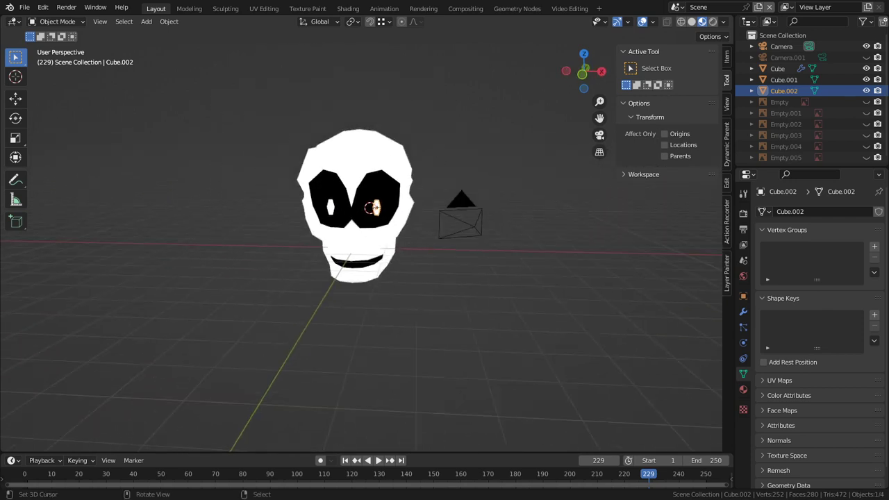
right_click(331, 207, "shift")
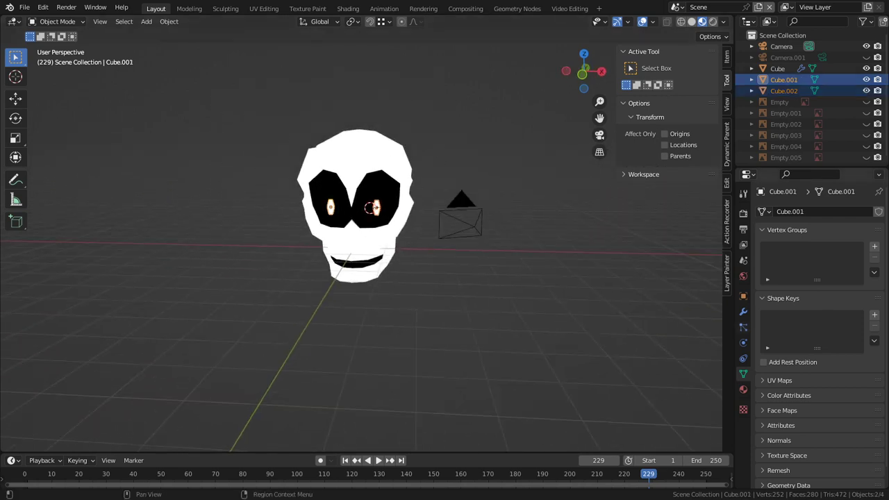
- Return to the skull mesh in Edit Mode and circle-select all the black eye socket faces in face mode
scroll(354, 201, "up", 2)
right_click(380, 193)
right_click(346, 230)
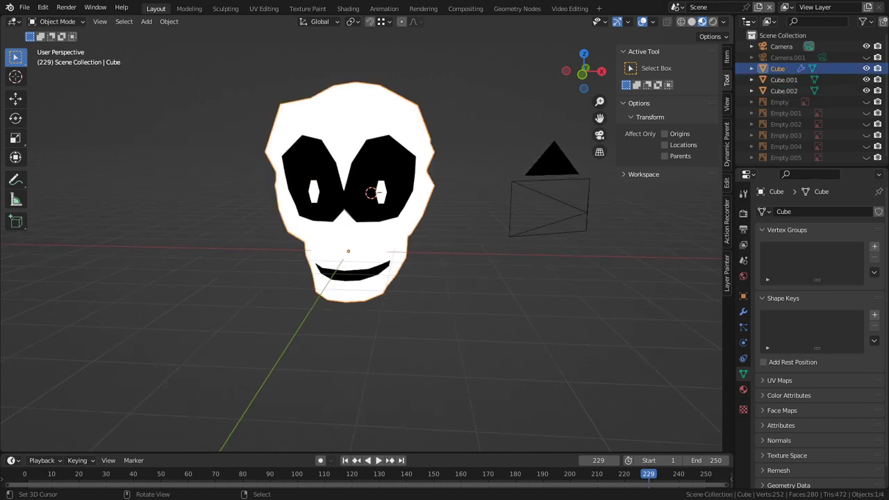
key("Tab")
scroll(368, 143, "up", 3)
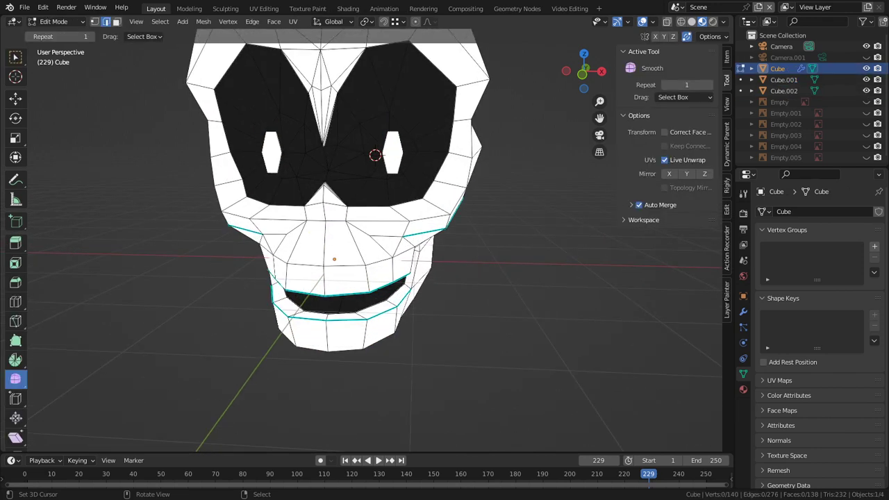
key("c")
mouse_move(368, 140)
left_mouse_down()
mouse_move(380, 154)
mouse_move(386, 132)
mouse_move(363, 175)
mouse_move(382, 169)
mouse_move(390, 152)
mouse_move(357, 143)
mouse_move(375, 104)
left_mouse_up()
right_click(403, 154)
key("3")
key("alt+a")
key("c")
right_click(366, 149)
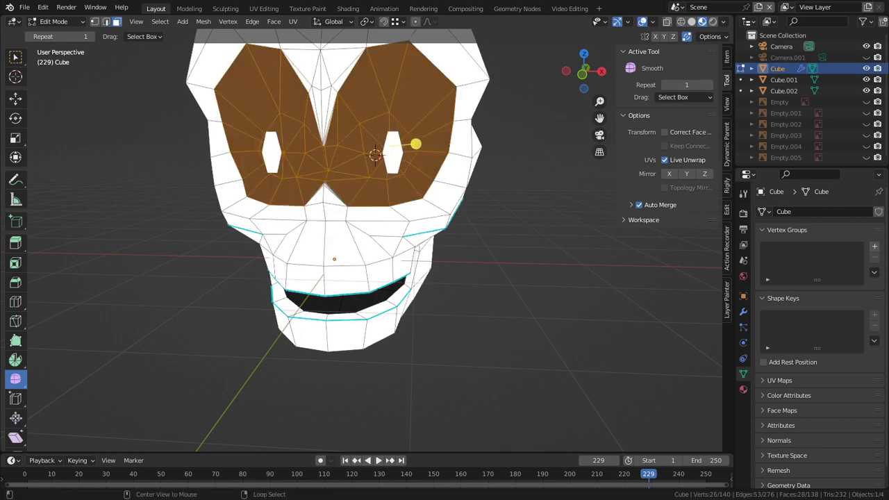
- Add the black faces along the mouth's floor and inner side to the eye socket selection
scroll(344, 291, "up", 5)
key("c")
left_click_drag(341, 202, 399, 207)
right_click(399, 208)
middle_click_drag(402, 206, 445, 216)
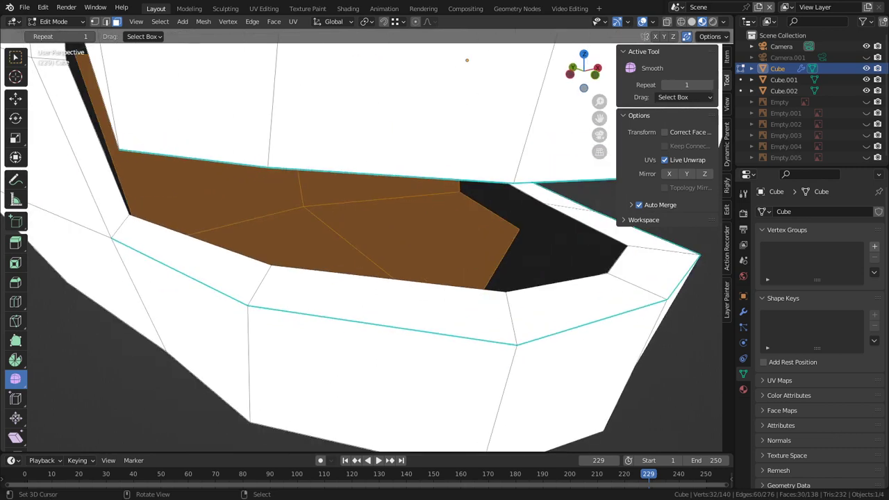
key("c")
left_click_drag(478, 213, 538, 259)
middle_click_drag(538, 259, 584, 234)
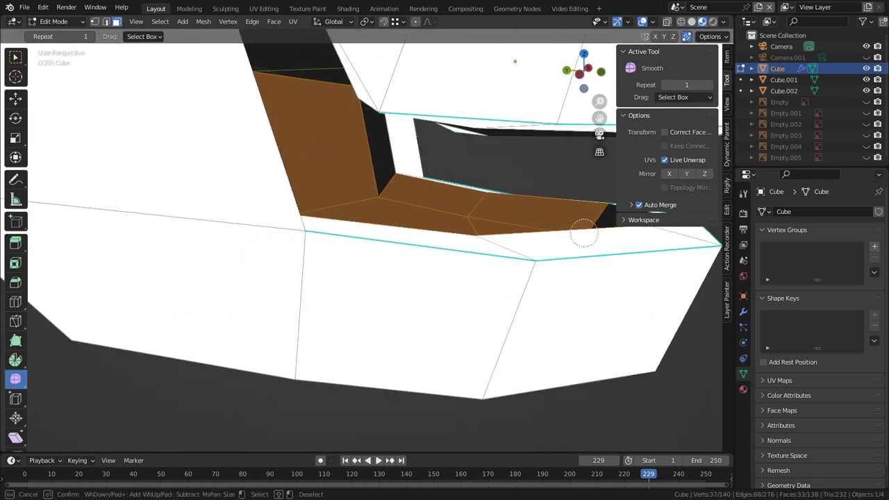
left_click(377, 184)
right_click(377, 184)
- Extend the circle selection across the black faces in the upper interior of the mouth
middle_click_drag(377, 184, 341, 182)
mouse_move(340, 182)
middle_mouse_down("shift")
mouse_move(368, 198)
mouse_move(361, 167)
mouse_move(323, 245)
mouse_move(357, 223)
middle_mouse_up("shift")
key("c")
left_click_drag(477, 123, 527, 120)
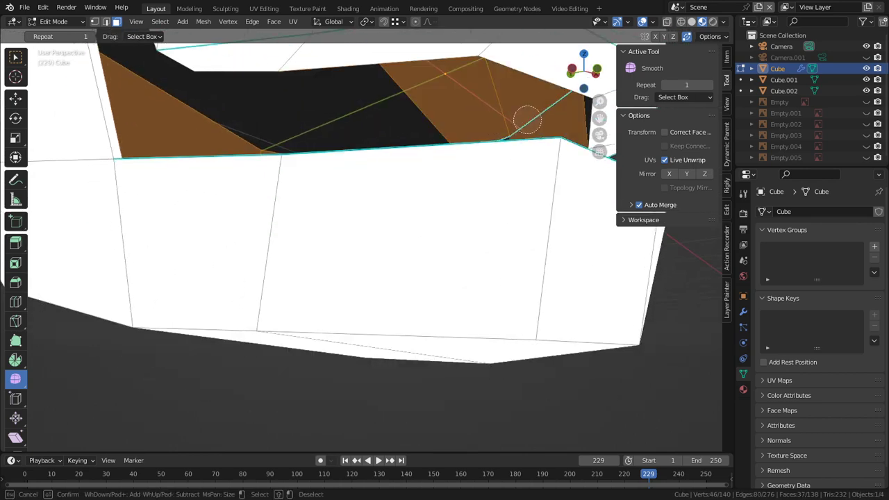
right_click(528, 120)
middle_click_drag(528, 120, 548, 138)
middle_click_drag(500, 105, 481, 143)
key("c")
mouse_move(482, 144)
left_mouse_down()
mouse_move(423, 115)
mouse_move(353, 127)
mouse_move(379, 148)
left_mouse_up()
right_click(379, 144)
key("c")
left_click_drag(274, 104, 257, 122)
right_click(257, 121)
- Add the last black faces inside the mouth to the selection, and invert it to the bone faces
middle_click_drag(258, 121, 315, 125)
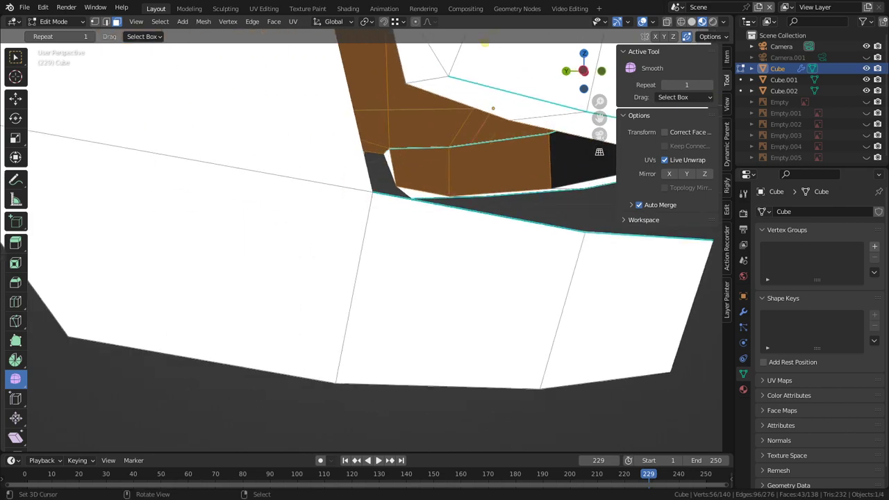
key("c")
left_click(575, 154)
right_click(574, 152)
mouse_move(574, 152)
middle_mouse_down("shift")
mouse_move(392, 202)
mouse_move(483, 194)
middle_mouse_up("shift")
right_click(482, 272, "shift")
middle_click_drag(483, 272, 604, 264)
key("ctrl+i")
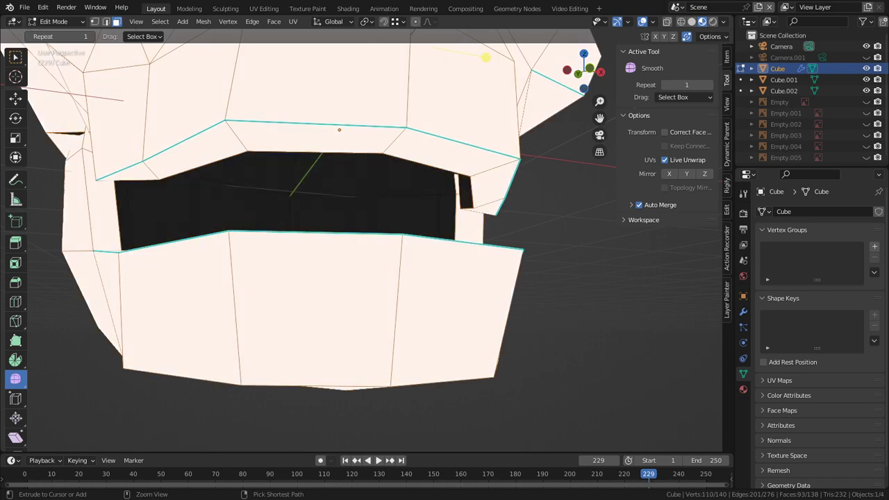
- Fill the selected bone faces with a pale cream color in Vertex Paint mode and return to Object Mode
left_click(54, 21)
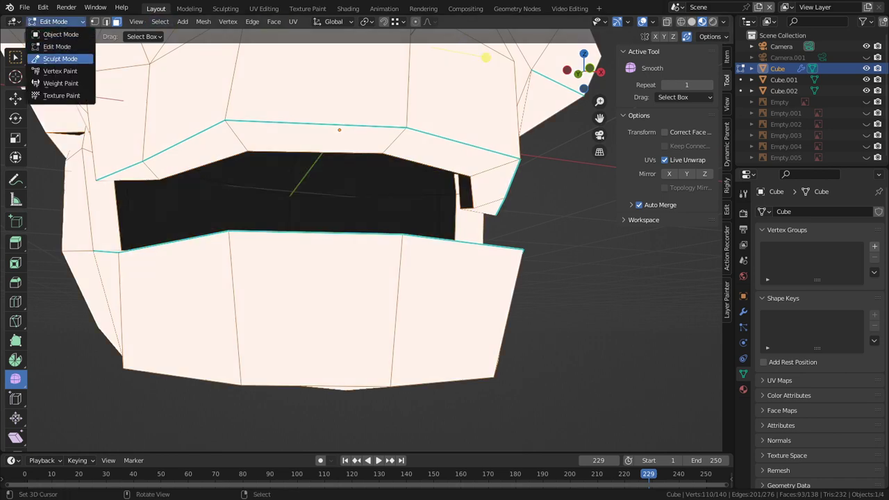
left_click(49, 71)
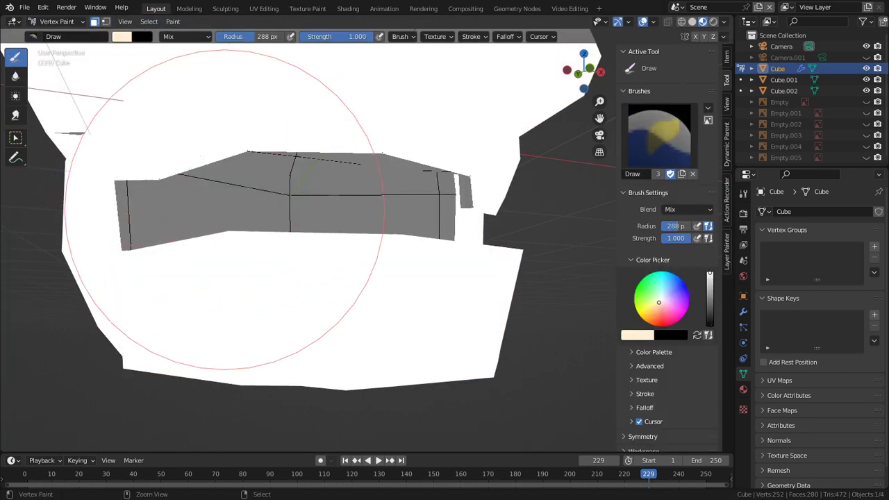
key("shift+k")
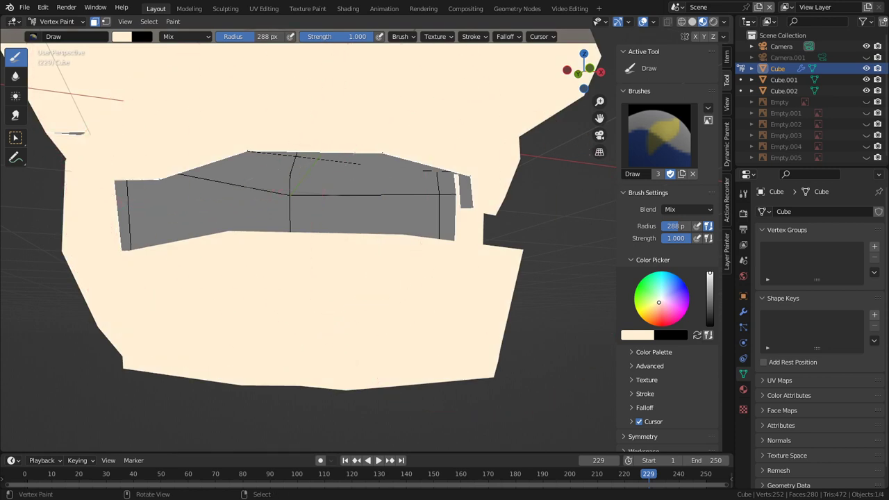
left_click(122, 36)
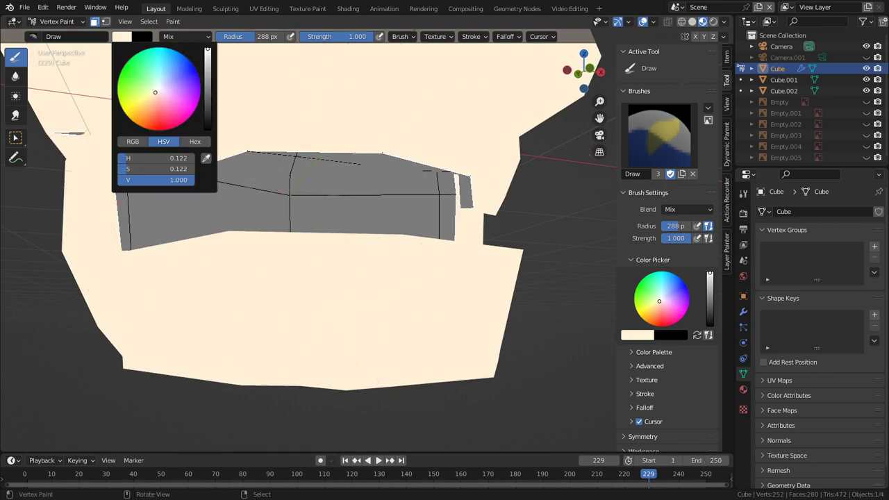
key("shift+k")
key("ctrl+Tab")
- Examine the recolored skull from the front and side, checking its mesh in Edit Mode
scroll(372, 245, "down", 4)
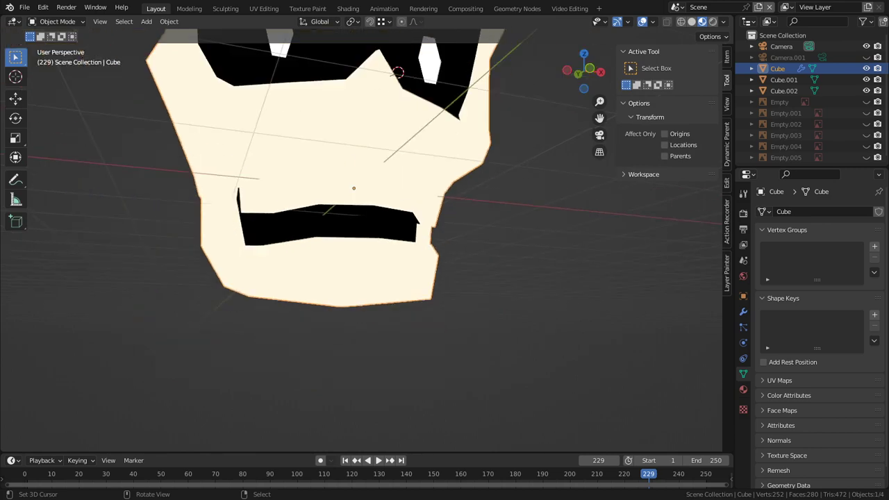
scroll(372, 245, "down", 3)
middle_click_drag(372, 246, 364, 318, "shift")
middle_click_drag(364, 318, 486, 337)
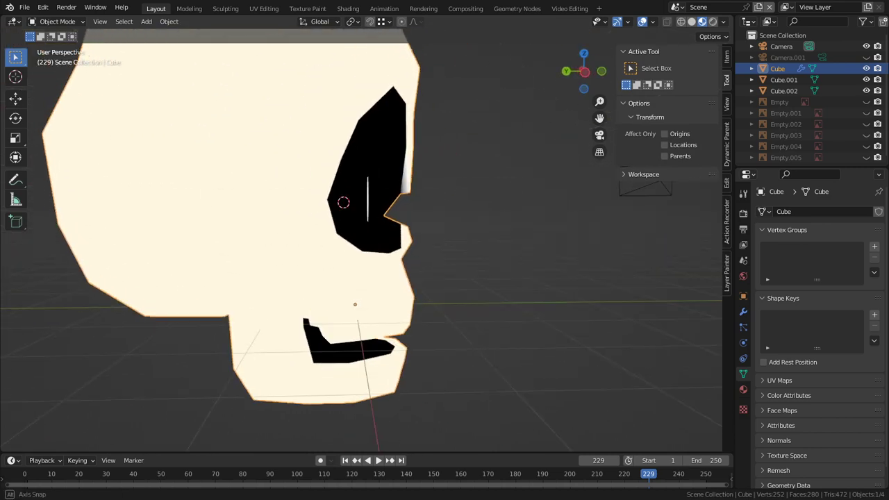
middle_click_drag(486, 205, 414, 210)
key("Tab")
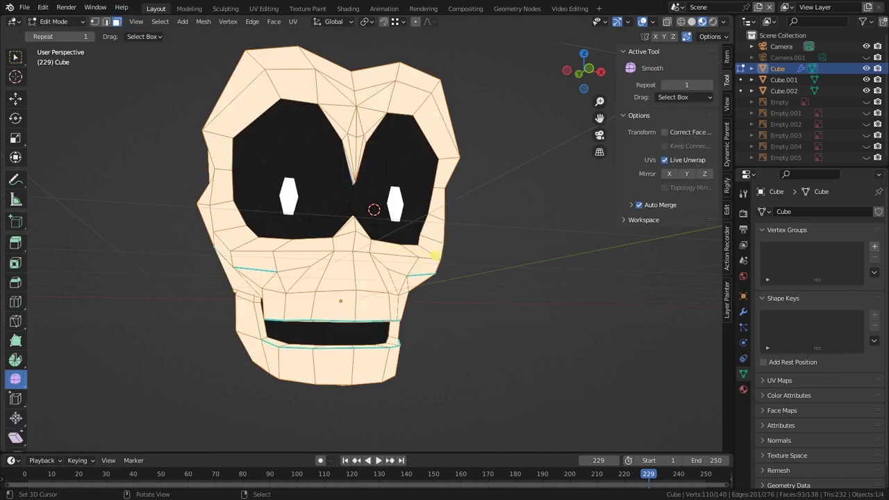
key("Tab")
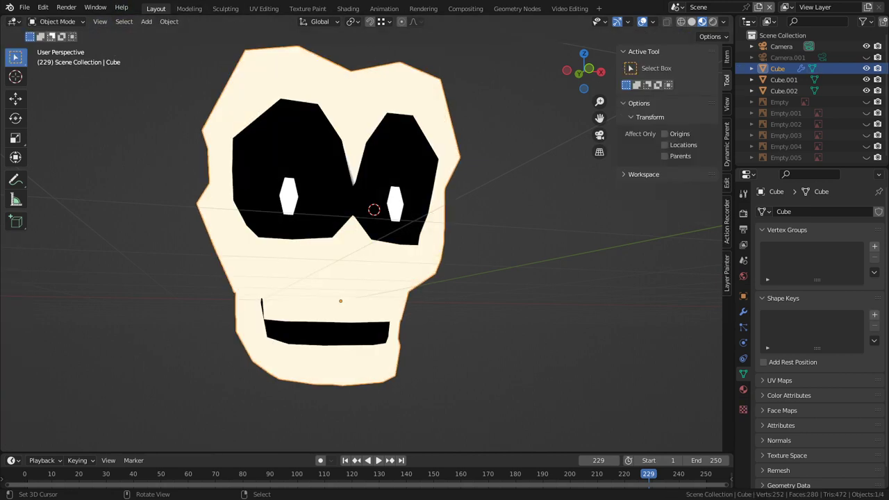
- Refill the bone faces in Vertex Paint with beige at hue 0.067, saturation 0.186, value 0.847, and return to Object Mode
left_click(57, 22)
left_click(57, 70)
left_click(122, 36)
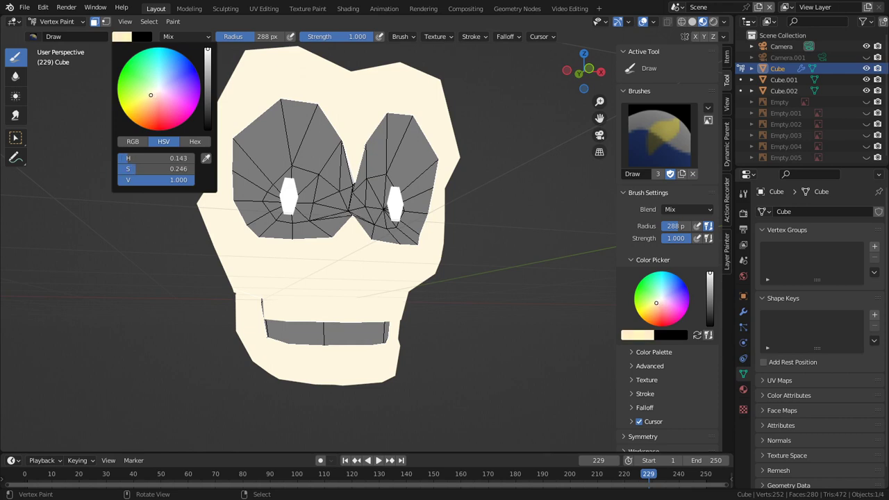
left_click_drag(207, 49, 207, 59)
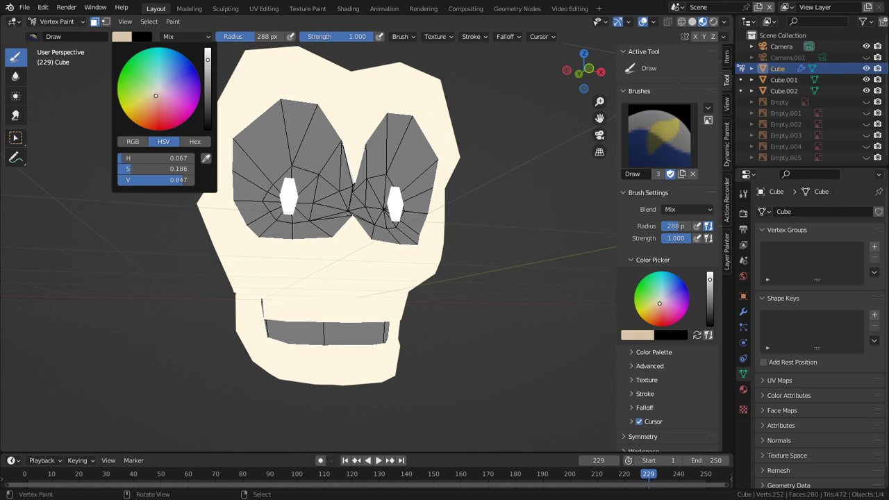
left_click(361, 216)
key("ctrl+Tab")
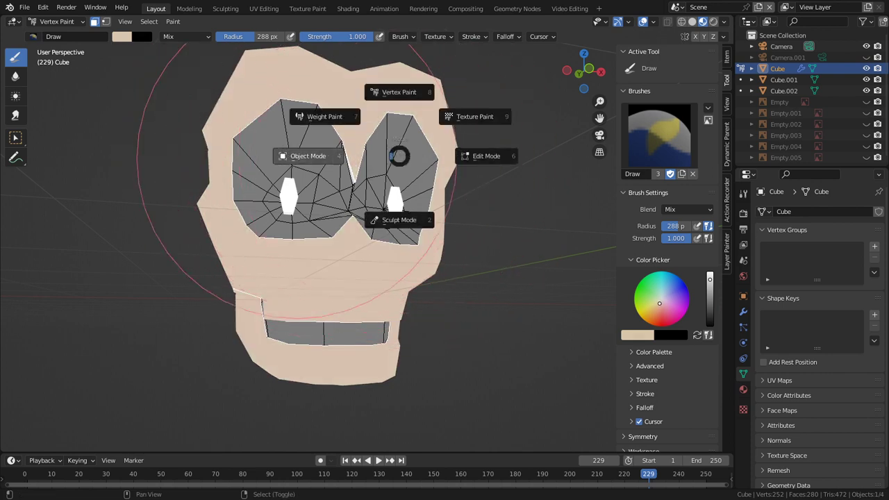
left_click(297, 158)
- Unhide all hidden objects so the skeleton and skull reference images can be compared with the model
middle_click_drag(297, 160, 383, 163)
key("alt+h")
middle_click_drag(349, 206, 302, 271)
scroll(289, 209, "down", 2)
scroll(305, 209, "up", 5)
- Adjust the brush to a lighter, grayer beige, fill the bone faces in Vertex Paint, and return to Object Mode
left_click(61, 21)
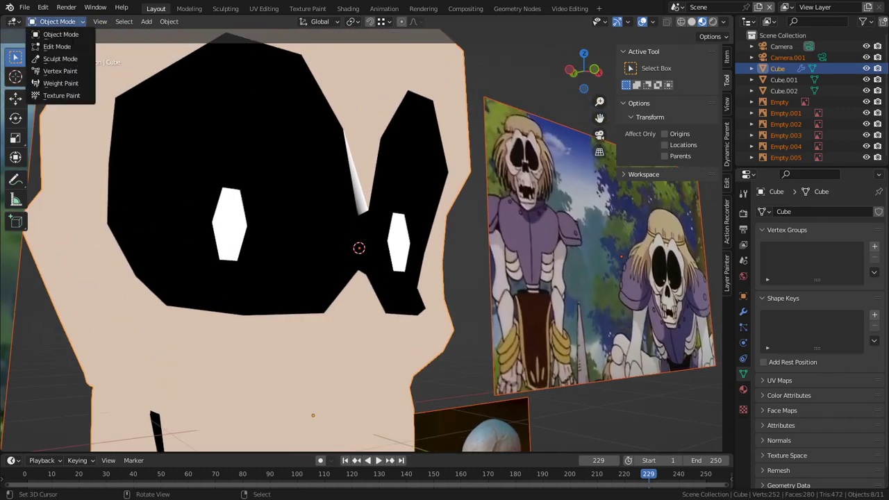
left_click(48, 70)
left_click(122, 37)
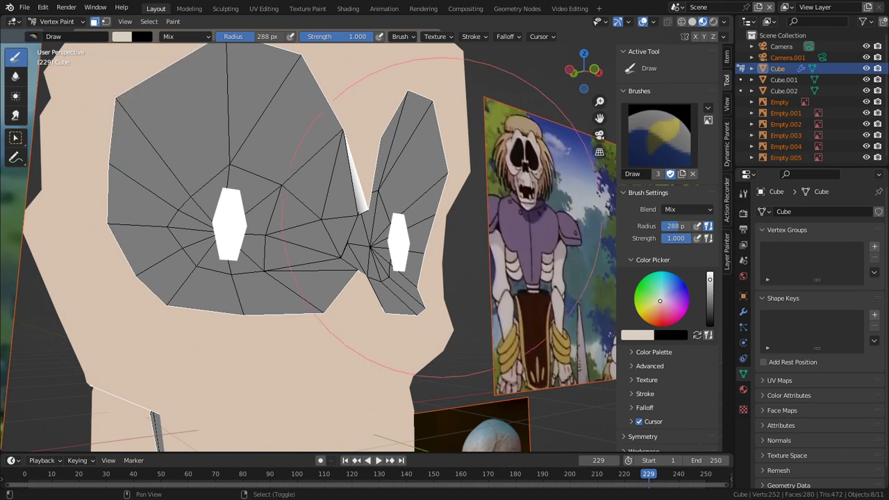
key("shift+k")
key("ctrl+Tab")
left_click(298, 195)
- Select both white pupils, Cube.002 and Cube.001, in Object Mode beside the reference images
scroll(295, 194, "down", 5)
middle_click_drag(334, 209, 295, 222)
scroll(347, 232, "up", 3)
right_click(397, 239)
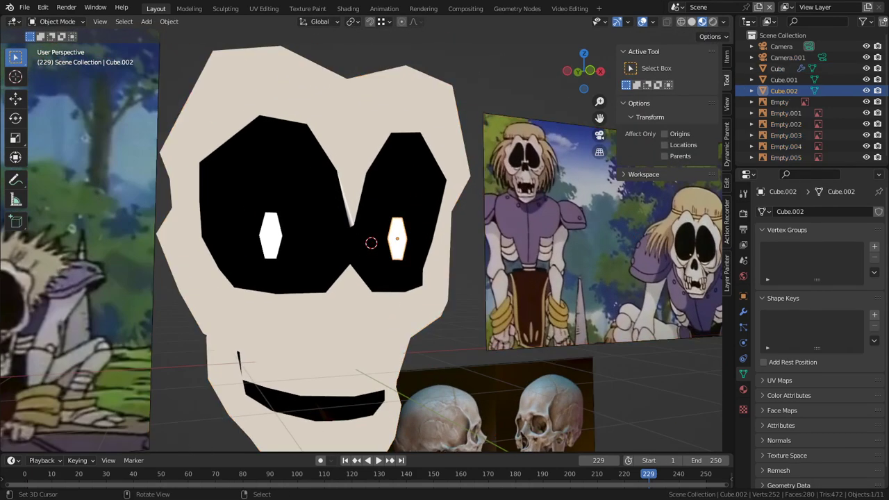
left_click(270, 235, "shift")
left_click(57, 20)
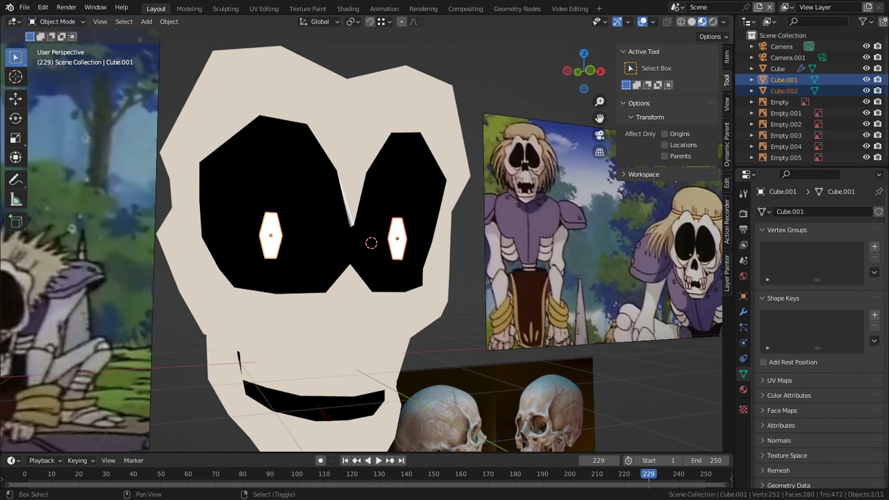
middle_click_drag(236, 201, 379, 200, "shift")
middle_click_drag(438, 271, 379, 334, "shift")
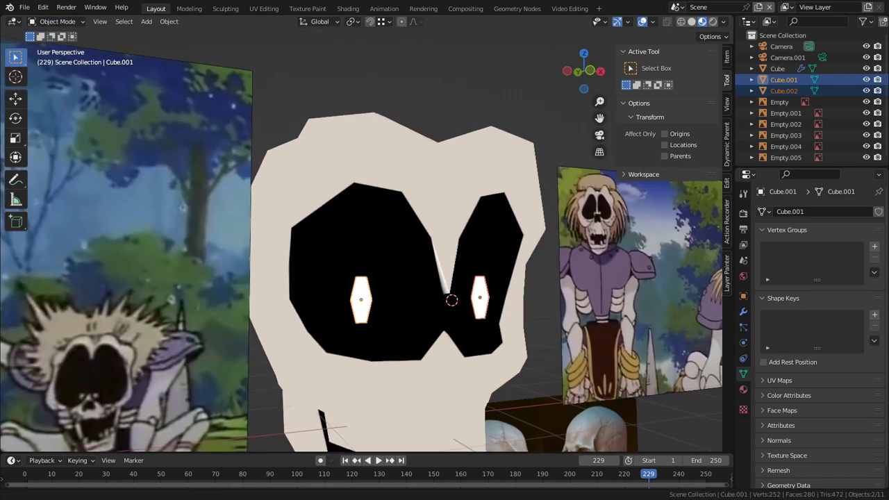
- Scale both pupil meshes to about 0.47 along global Z in Edit Mode and return to Object Mode
scroll(378, 332, "up", 2)
key("Tab")
key("s")
key("z")
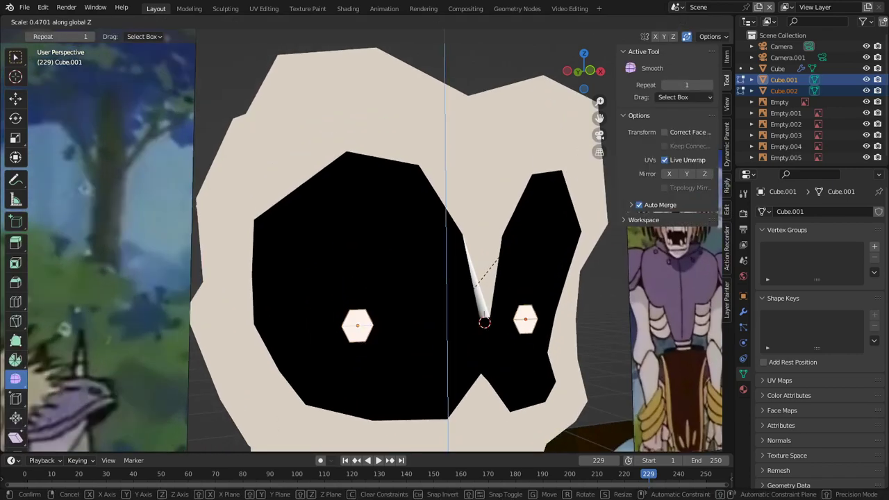
left_click(501, 256)
key("Tab")
scroll(502, 256, "down", 3)
mouse_move(501, 256)
middle_mouse_down()
mouse_move(432, 263)
mouse_move(513, 265)
middle_mouse_up()
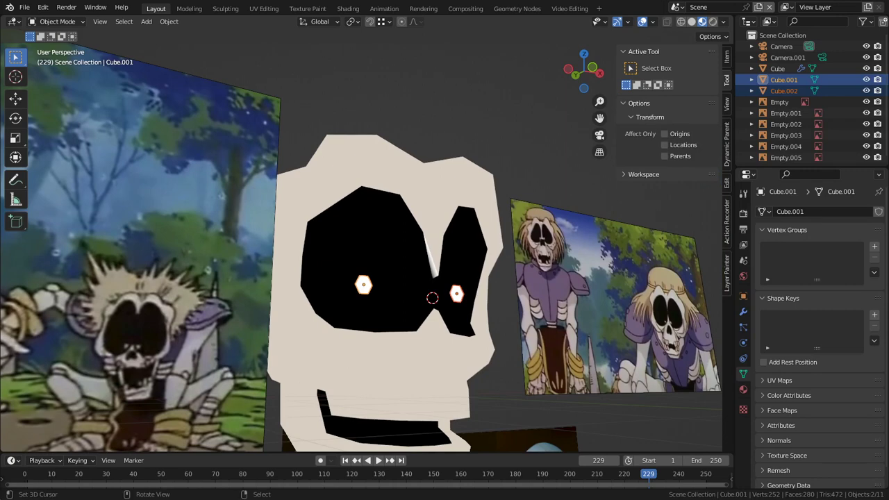
- Select the pupil Cube.002 together with the scene camera and check the pupils' placement from the side
right_click(456, 294)
middle_click_drag(456, 294, 341, 311, "shift")
middle_click_drag(341, 311, 326, 286)
scroll(302, 311, "down", 3)
scroll(368, 298, "up", 3)
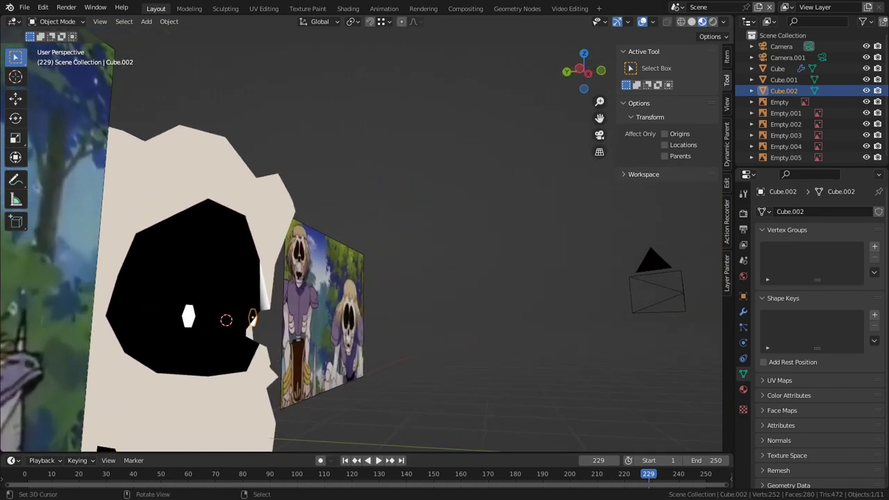
left_click(652, 268, "shift")
key("q")
middle_click_drag(625, 278, 609, 287)
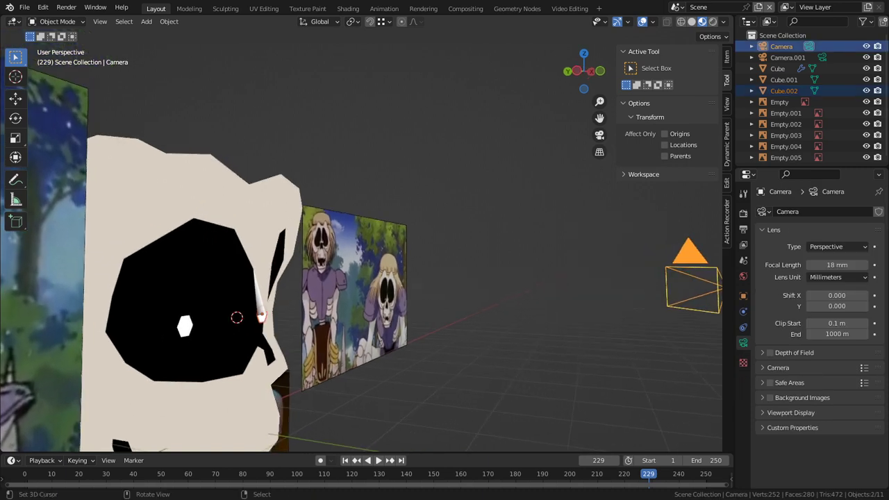
- Select the skull mesh and switch it to Vertex Paint at the nose bridge between the eye sockets
middle_click_drag(216, 198, 200, 197)
right_click(209, 196)
scroll(200, 197, "up", 1)
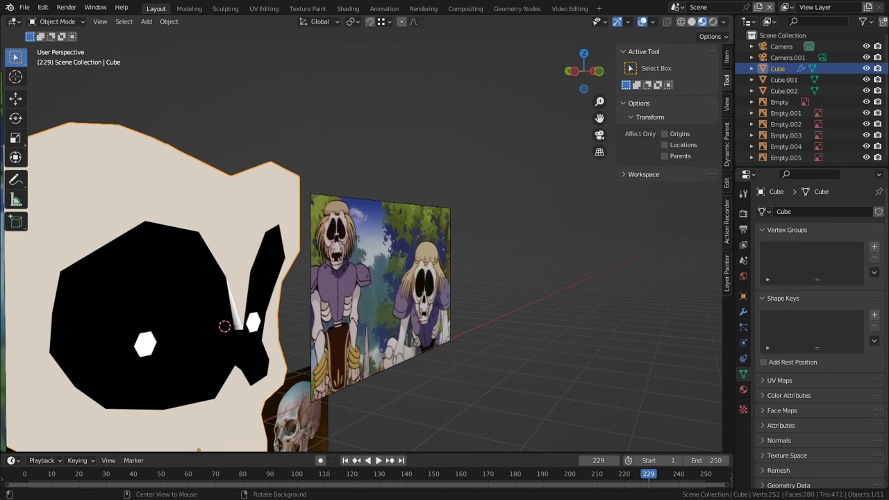
scroll(291, 278, "up", 2)
key("Tab")
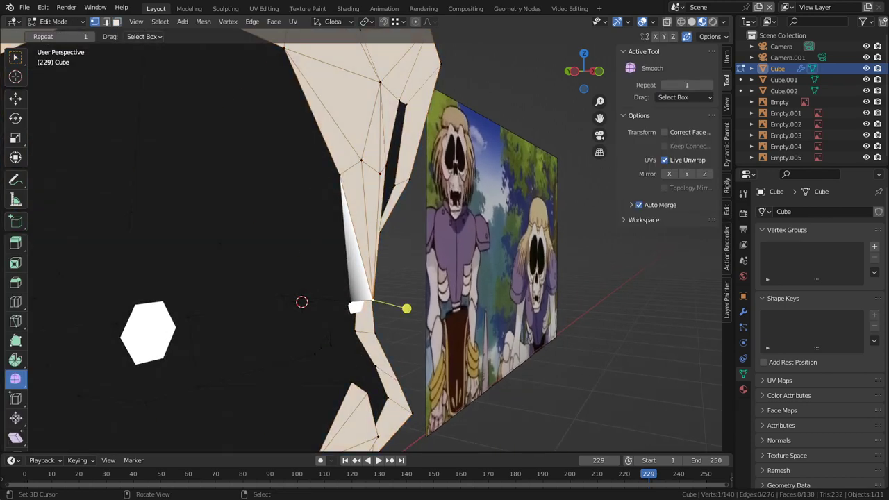
left_click(53, 22)
left_click(52, 69)
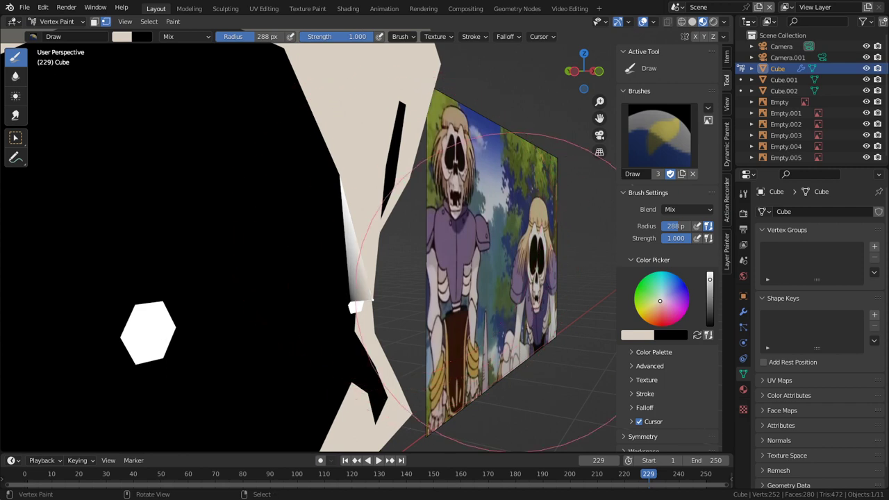
- Select the single white inner face beside the nose bridge in Edit Mode and return to Vertex Paint
key("ctrl+Tab")
left_click(393, 282)
middle_click_drag(392, 281, 389, 260)
scroll(389, 259, "up", 2)
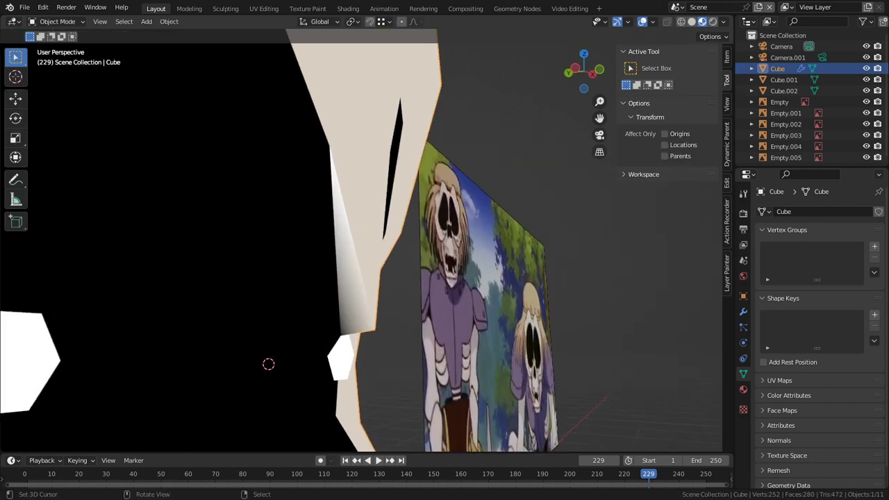
key("Tab")
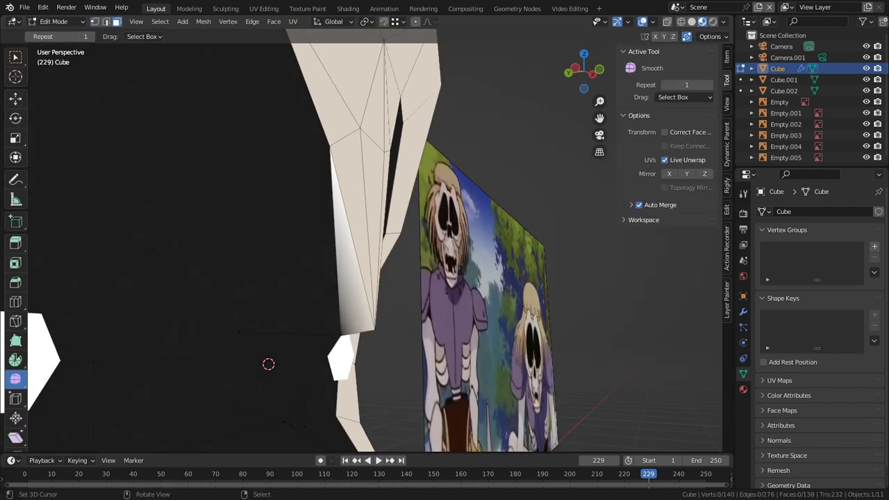
right_click(352, 286)
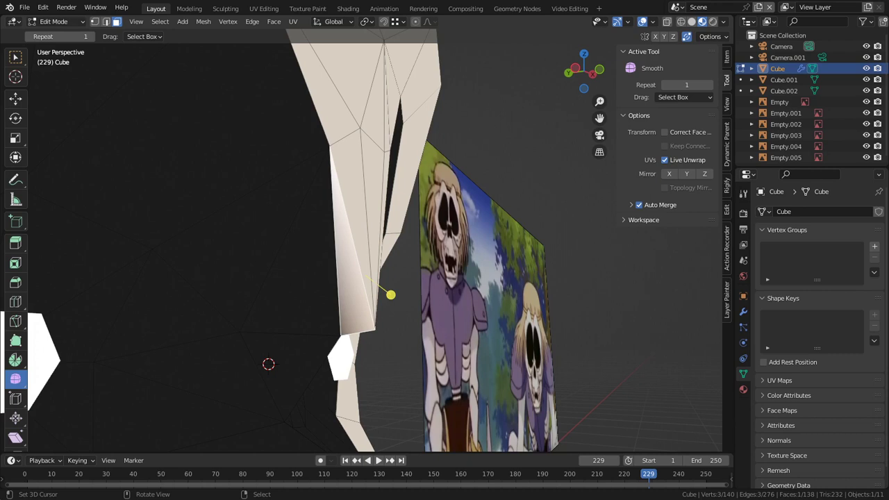
left_click(53, 21)
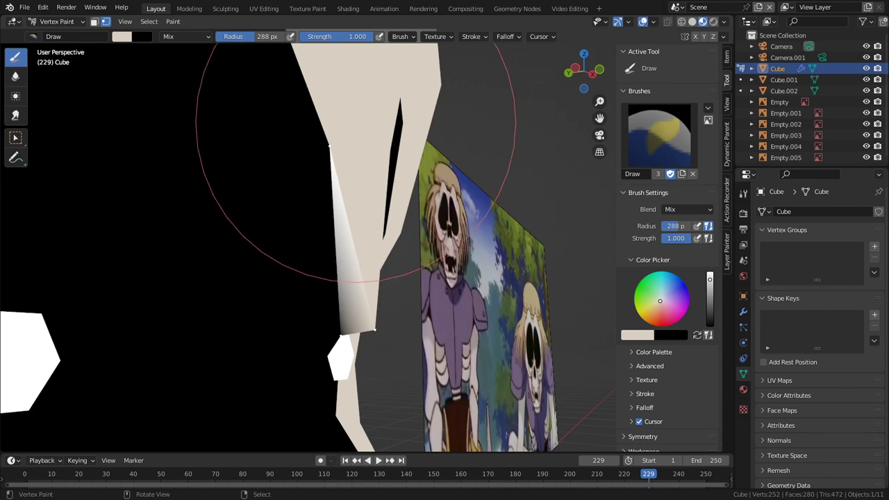
- Restrict painting to the selected face and reduce the brush radius to 62 px
key("f")
left_click(347, 142)
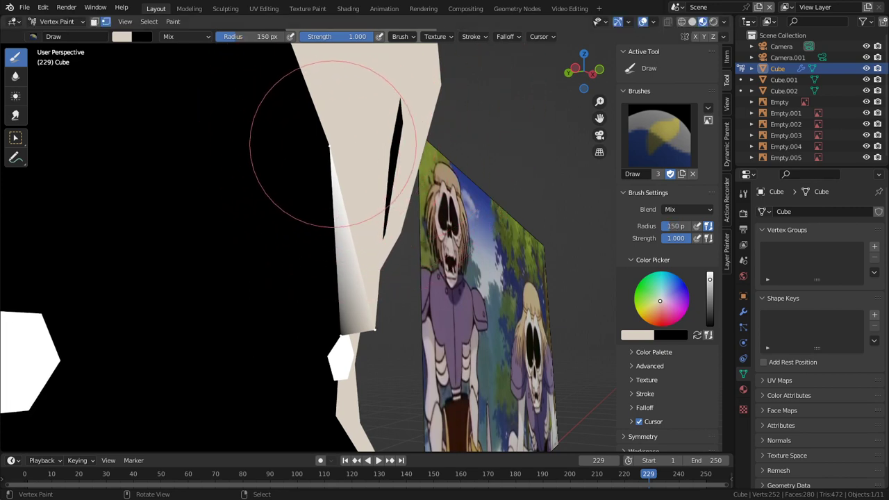
key("m")
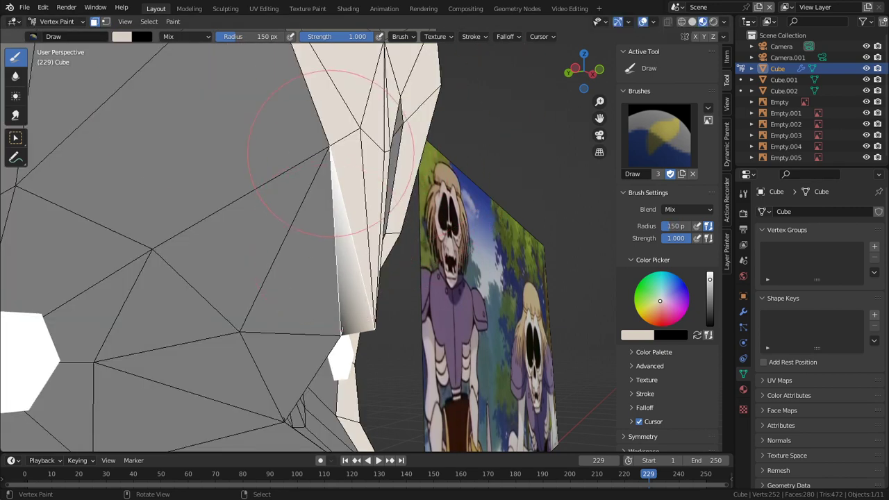
key("f")
left_click(298, 155)
- Paint the inner nose-bridge face beige, shade its lower end with black, and return to Object Mode
left_click_drag(335, 316, 330, 369)
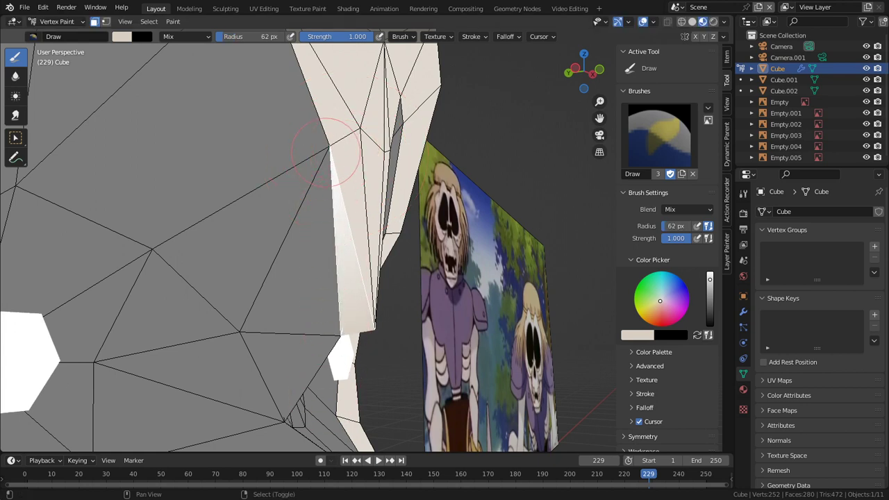
key("x")
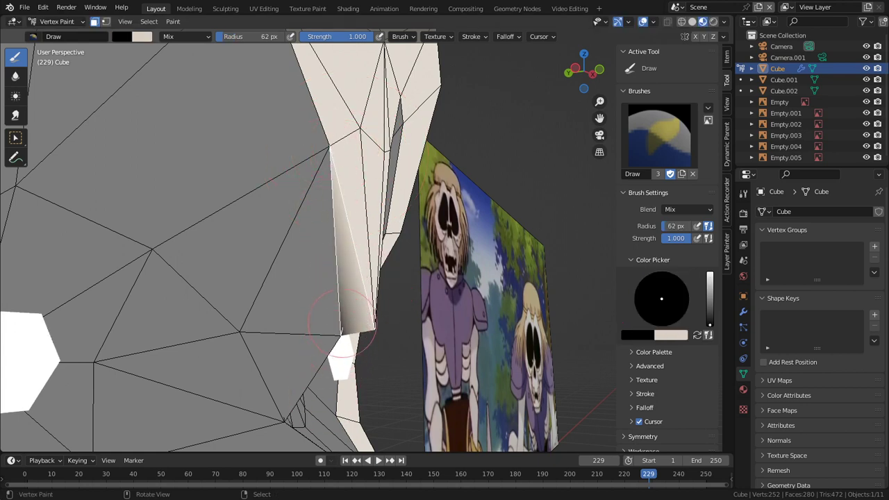
middle_click_drag(341, 316, 382, 285)
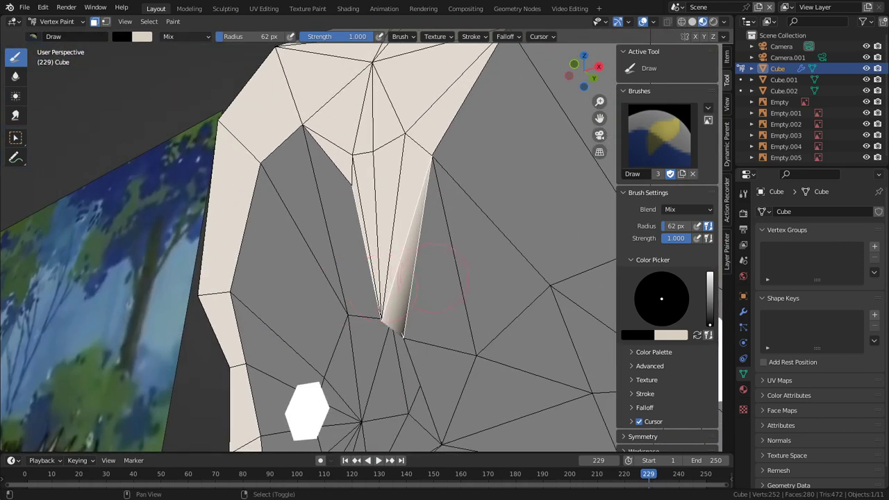
key("ctrl+Tab")
scroll(434, 278, "down", 4)
middle_click_drag(434, 277, 552, 298)
scroll(552, 298, "down", 4)
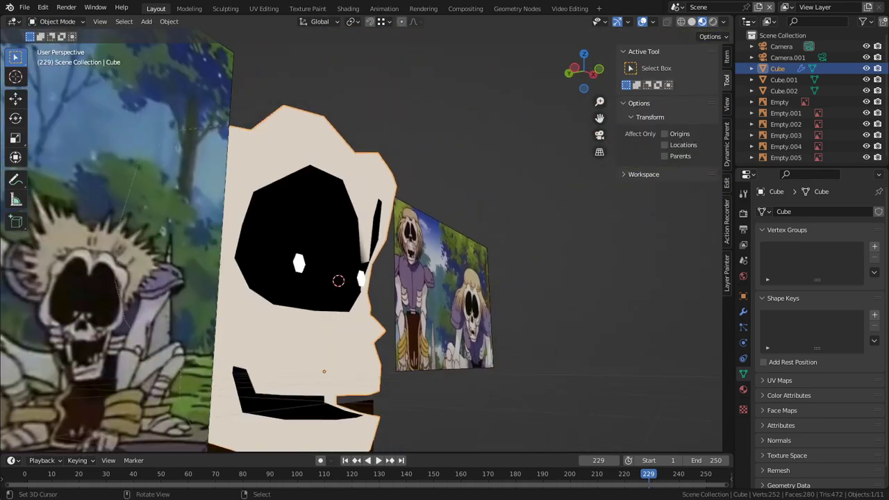
- Render the current frame twice to check the painted nose bridge, closing each render window
middle_click_drag(417, 257, 354, 170)
scroll(354, 268, "up", 4)
scroll(354, 170, "up", 2)
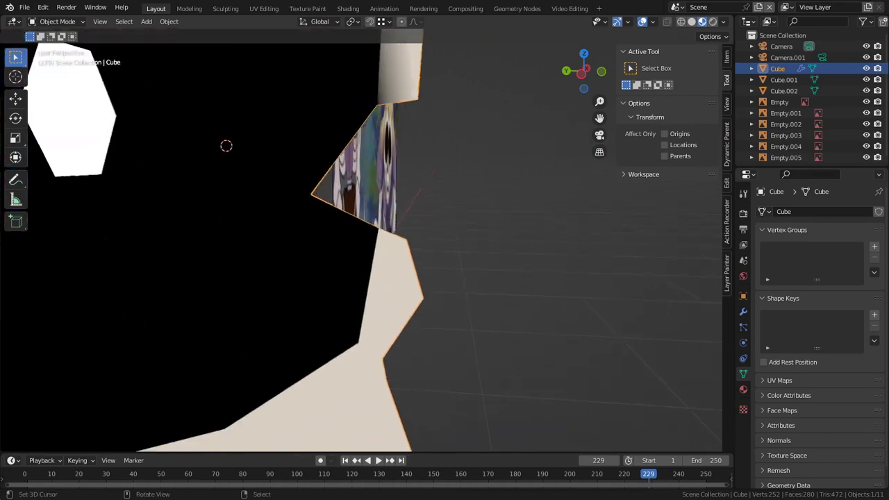
key("Tab")
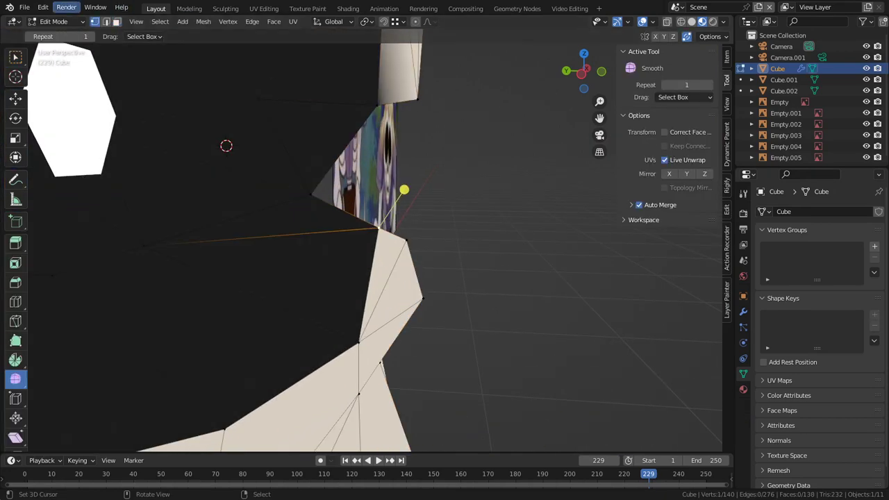
left_click(66, 7)
left_click(91, 20)
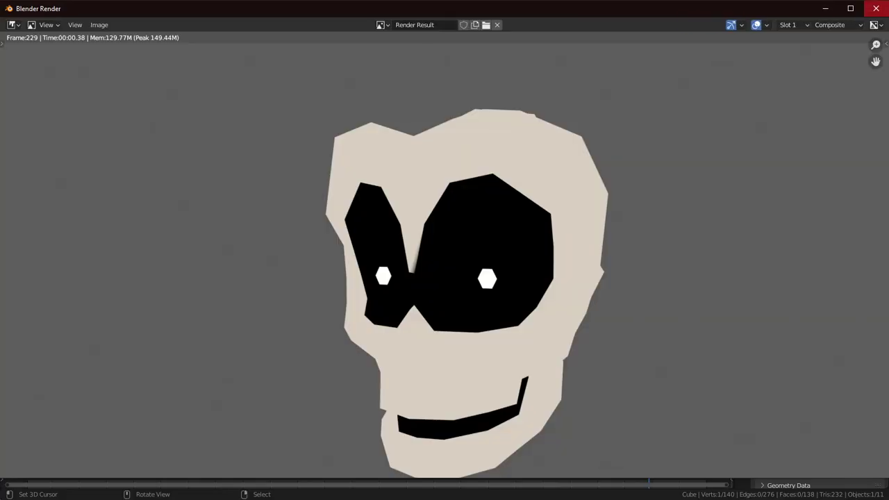
key("Escape")
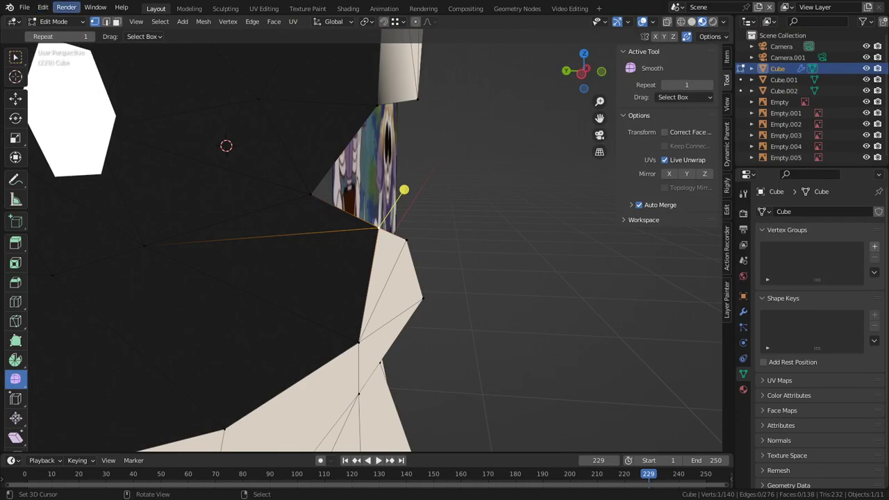
left_click(66, 8)
left_click(90, 20)
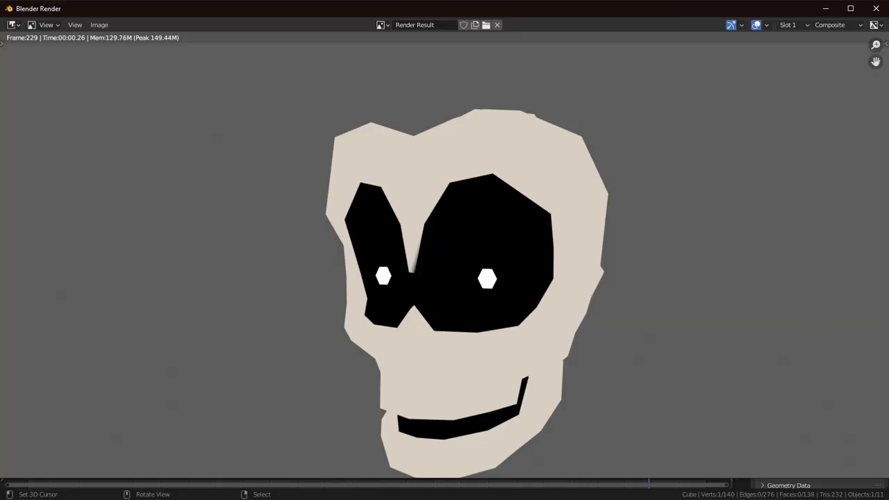
key("Escape")
- Turn off face masking in Vertex Paint, dab black on the peak below the nose gap, and return to Object Mode
left_click(53, 21)
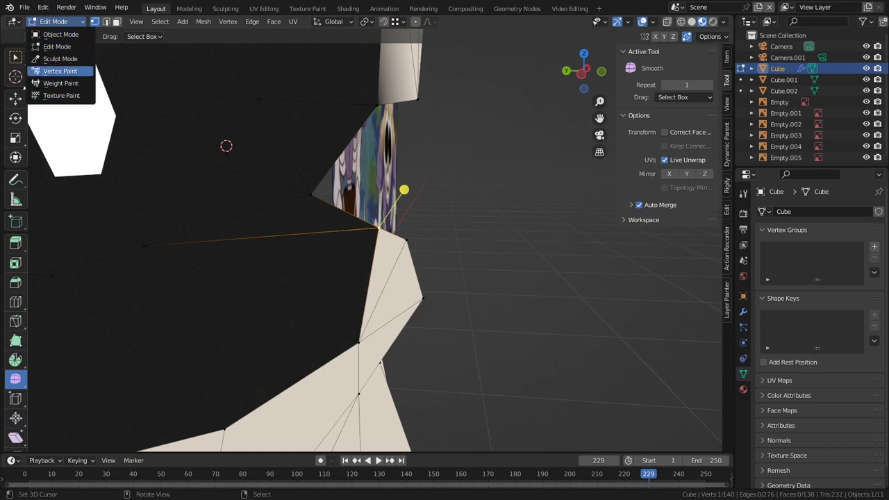
left_click(60, 71)
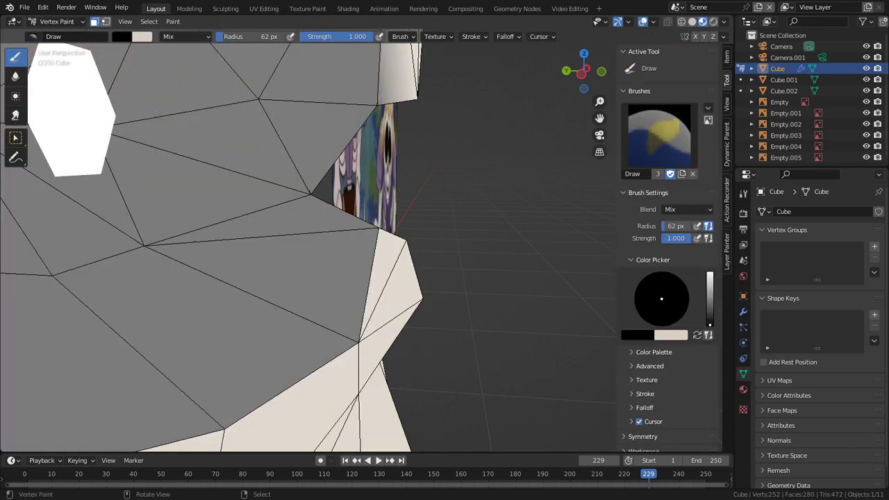
left_click(94, 22)
left_click(376, 219)
key("ctrl+Tab")
left_click(418, 241)
scroll(416, 241, "down", 3)
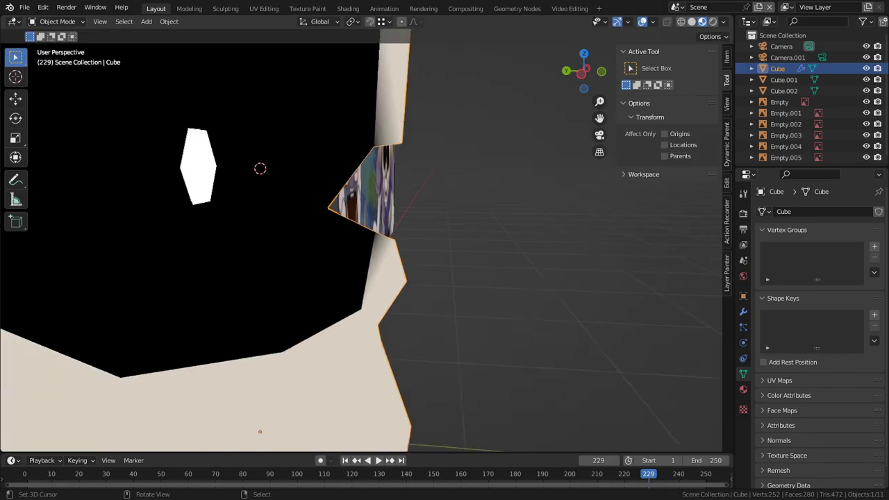
middle_click_drag(417, 241, 364, 240)
scroll(365, 239, "down", 2)
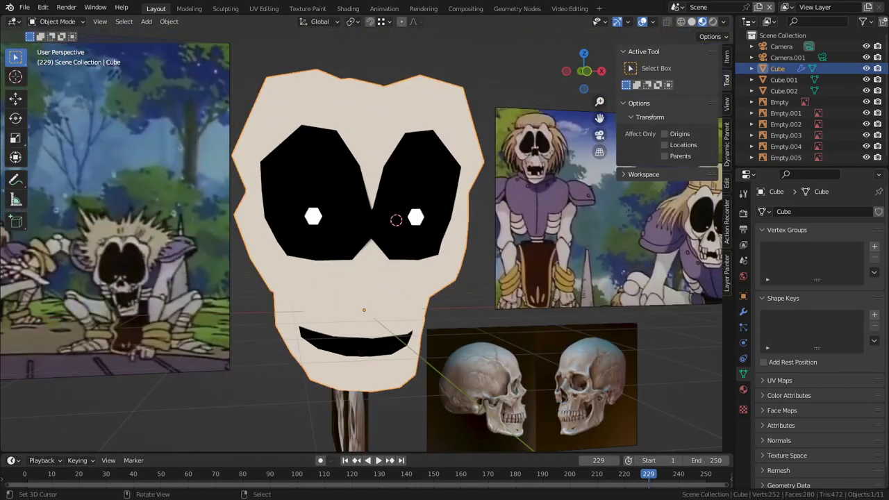
- In right orthographic view, move the vertex below the nose by Y -0.039126 m, Z -0.022298 m and the one above it by Y 0.078673 m, Z 0.004207 m
middle_click_drag(521, 226, 452, 209)
scroll(482, 223, "up", 3)
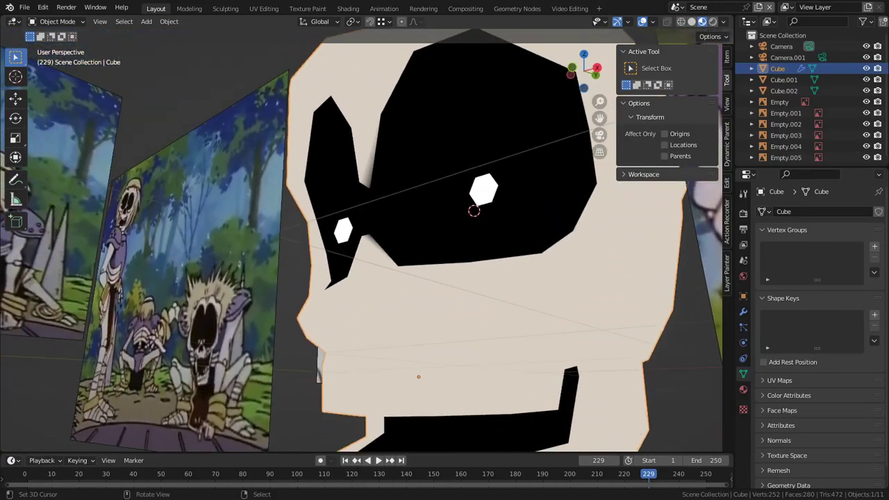
key("Tab")
middle_click_drag(632, 225, 597, 225)
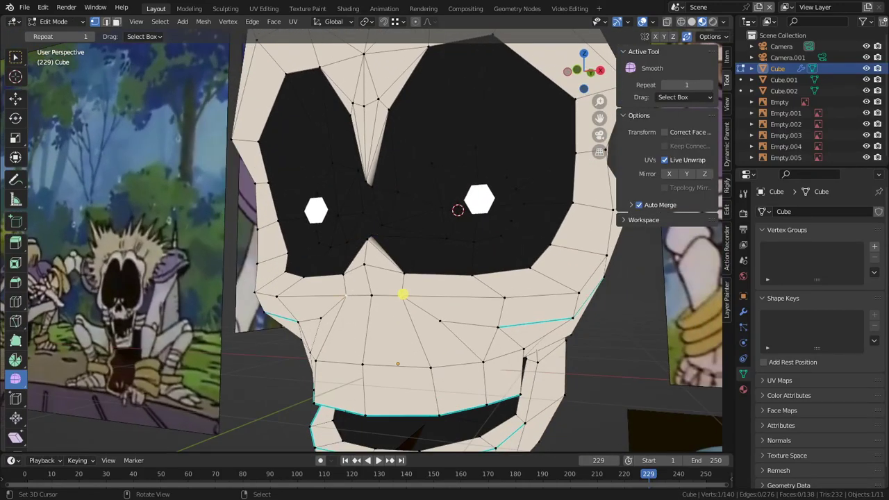
key("KP_3")
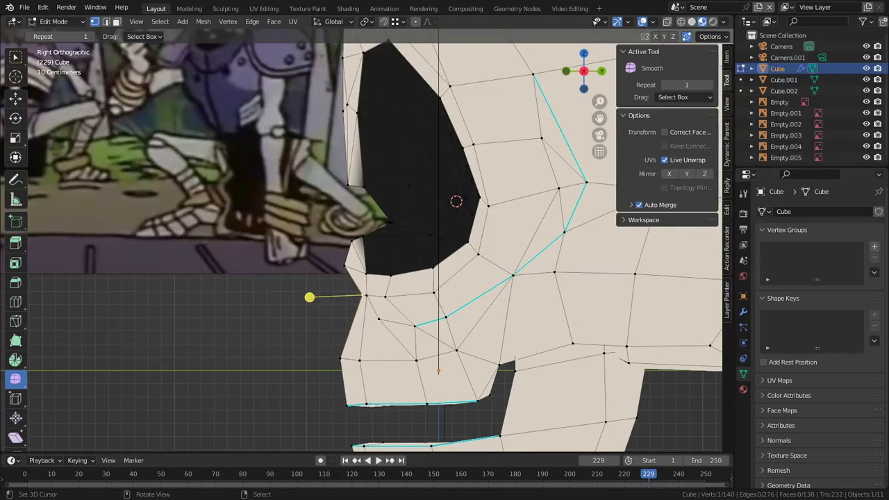
key("g")
left_click(357, 298)
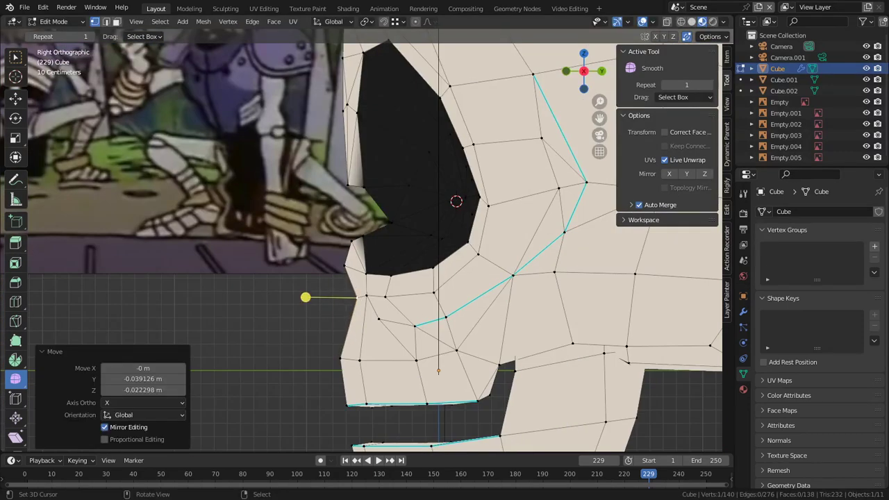
right_click(344, 265)
key("g")
left_click(355, 265)
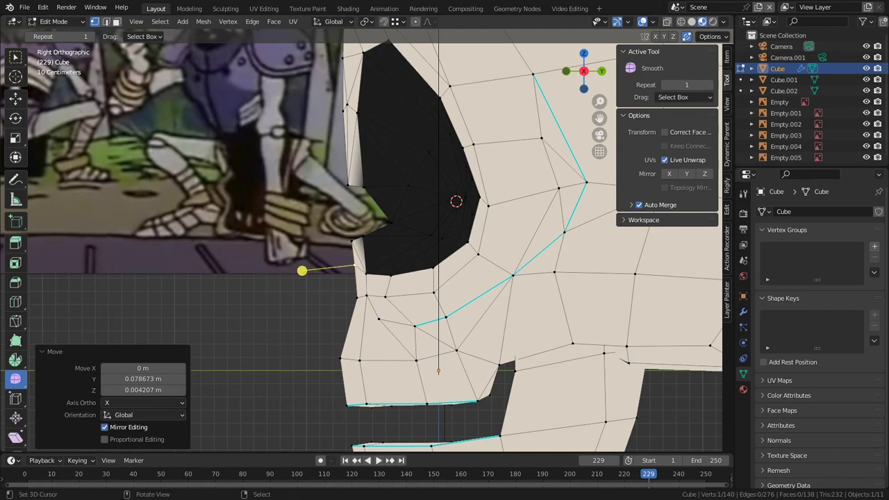
- Reposition the upper-jaw vertex beside the nose, below the eye socket
middle_click_drag(302, 270, 361, 281)
right_click(425, 309)
middle_click_drag(425, 308, 503, 306)
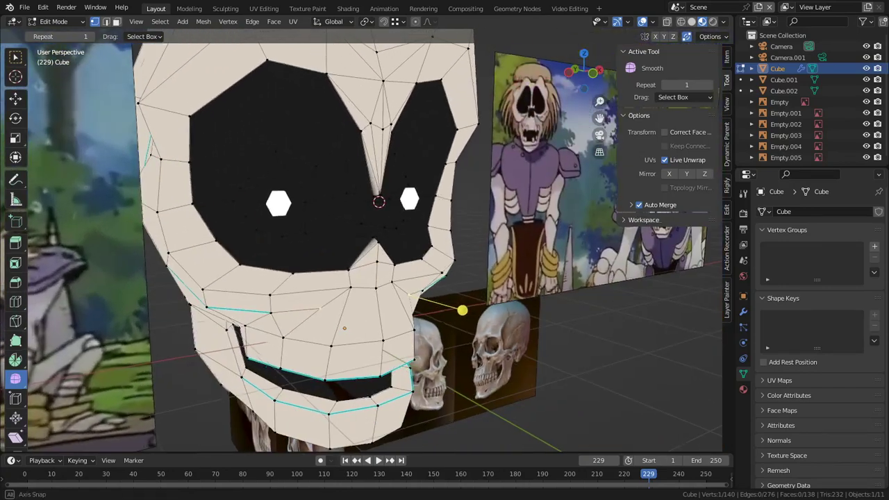
key("g")
left_click(499, 301)
- Move the vertex below the eye socket's inner lower corner by X 0.015671 m, Y 0.045291 m, Z 0.021773 m
right_click(394, 264)
middle_click_drag(394, 265, 325, 277)
right_click(408, 278)
middle_click_drag(408, 278, 512, 270)
key("g")
left_click(390, 290)
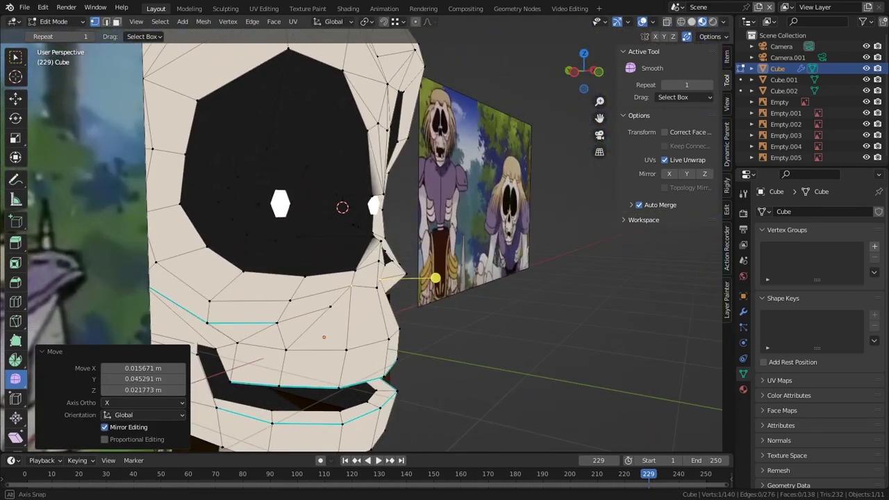
- Move the cheek vertex beneath the middle of the eye socket by X -0.044943 m, Y 0.062305 m, Z -0.003012 m
middle_click_drag(389, 282, 365, 279)
right_click(285, 299)
middle_click_drag(284, 300, 303, 301)
key("g")
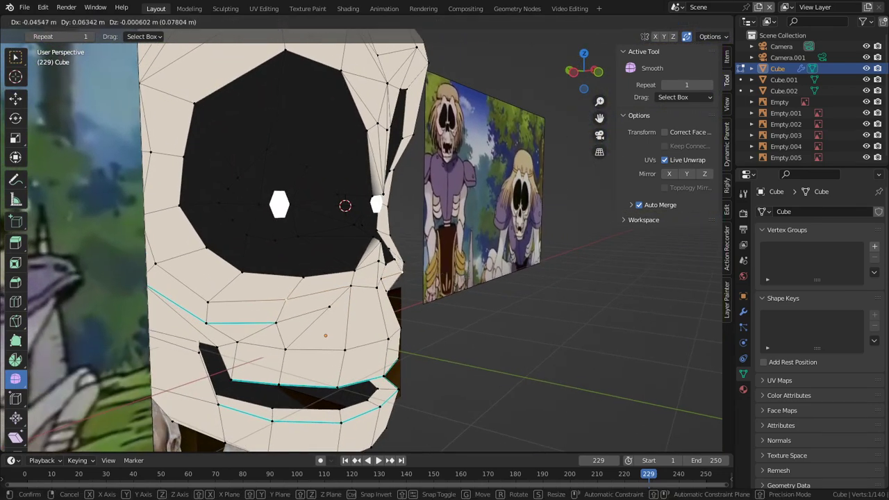
key("Return")
middle_click_drag(445, 239, 406, 282)
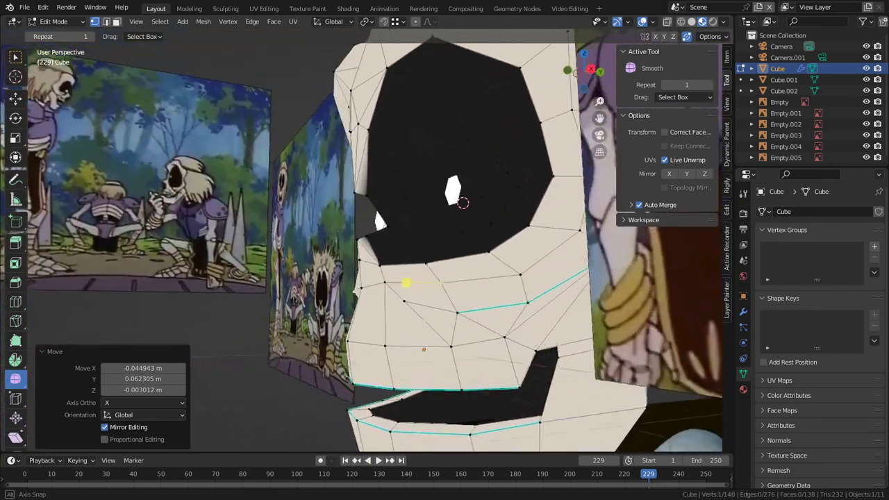
- Leave mesh editing and adjust the scale of the pupil object in the skull's left eye socket
middle_click_drag(277, 278, 312, 280)
key("ctrl+Tab")
left_click(220, 280)
middle_click_drag(220, 279, 302, 279)
scroll(302, 279, "down", 4)
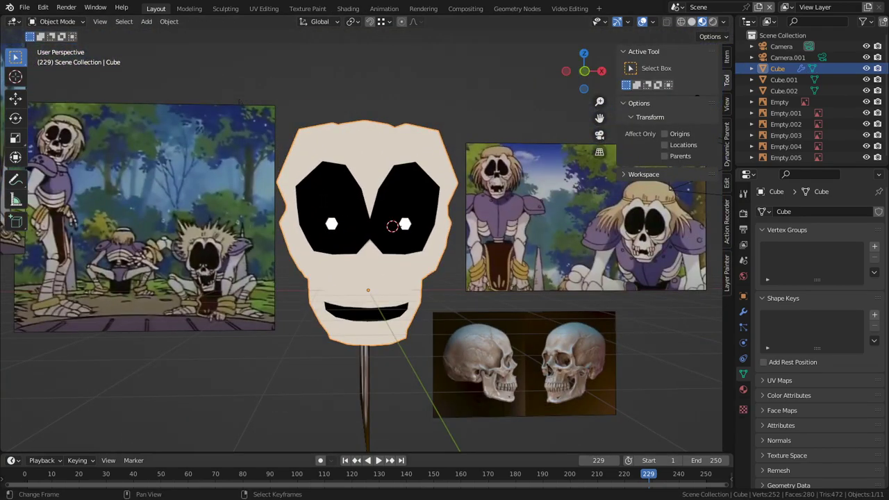
scroll(371, 236, "up", 1)
middle_click_drag(371, 236, 317, 265)
right_click(408, 261)
key("s")
left_click(409, 264)
middle_click_drag(402, 258, 404, 255)
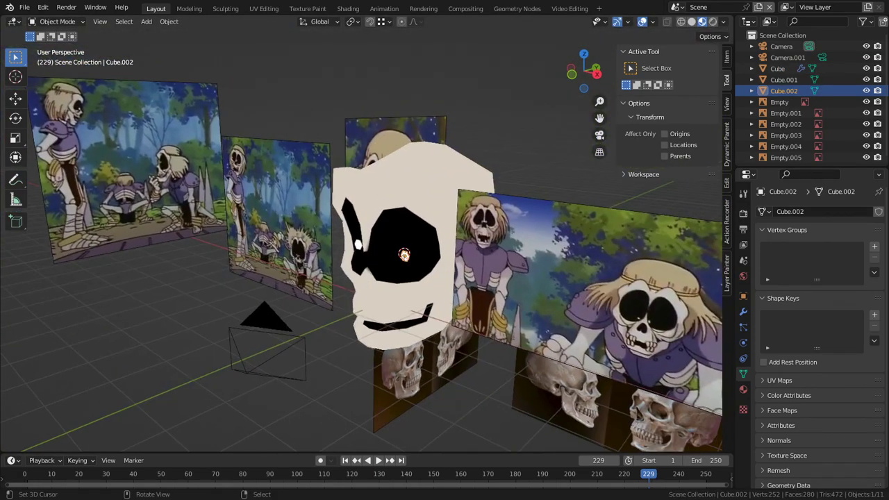
left_click(404, 255)
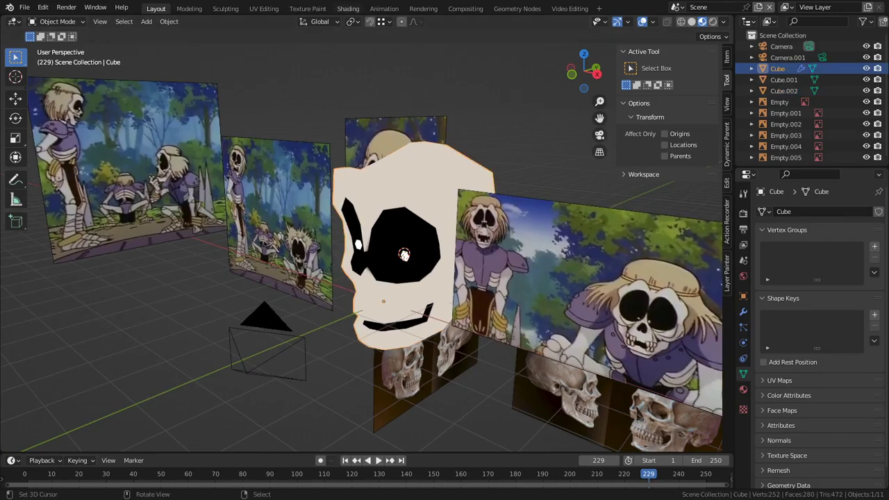
- Hide all six reference images so only the skull, its pupils and the cameras remain in the scene
middle_click_drag(354, 181, 475, 163)
middle_click_drag(410, 208, 384, 245)
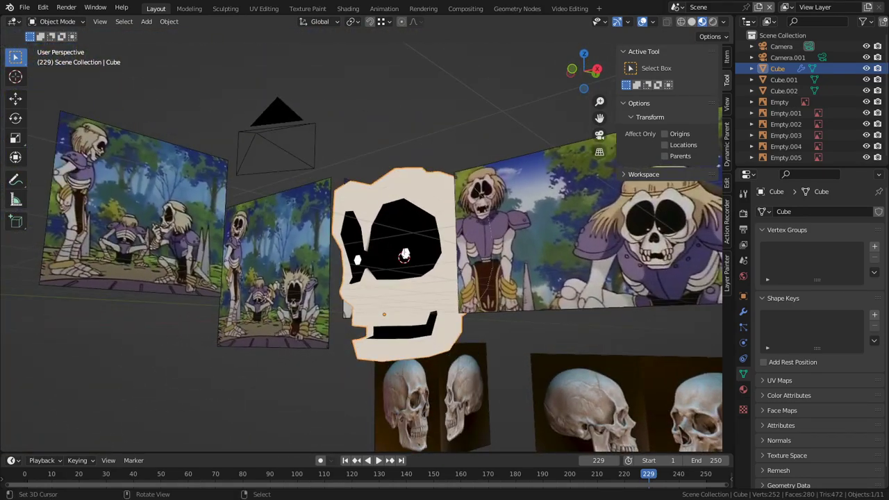
right_click(518, 236)
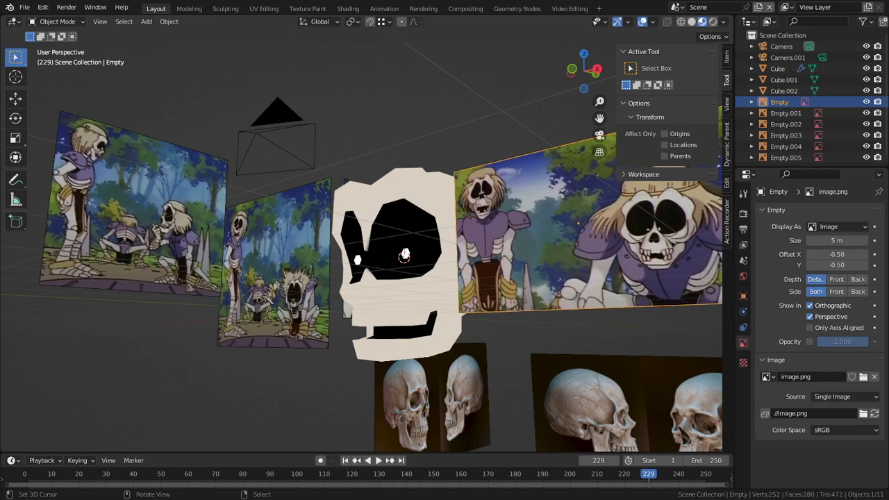
key("h")
right_click(277, 267)
key("h")
right_click(149, 211)
key("h")
middle_click_drag(149, 212, 80, 211)
right_click(566, 177)
key("h")
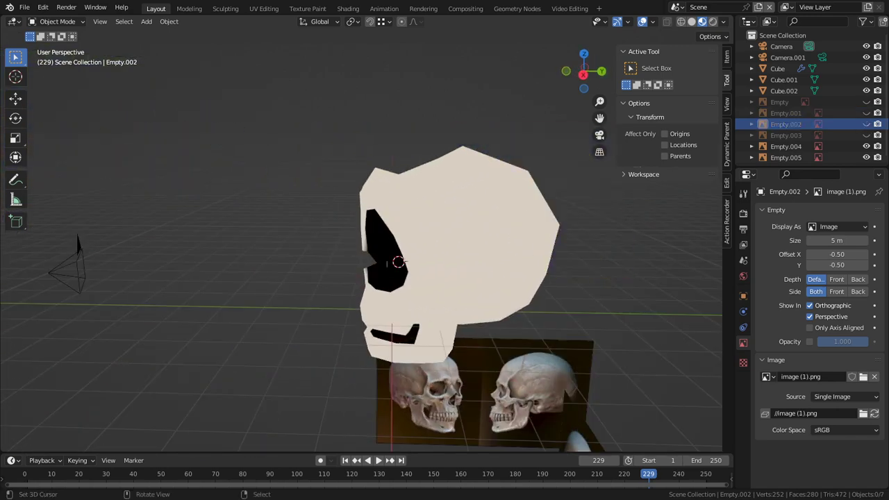
scroll(452, 306, "down", 2)
right_click(464, 347)
key("h")
right_click(517, 396)
key("h")
- Examine the skull mesh's edge loop and vertices around the crown in Edit Mode
right_click(444, 257)
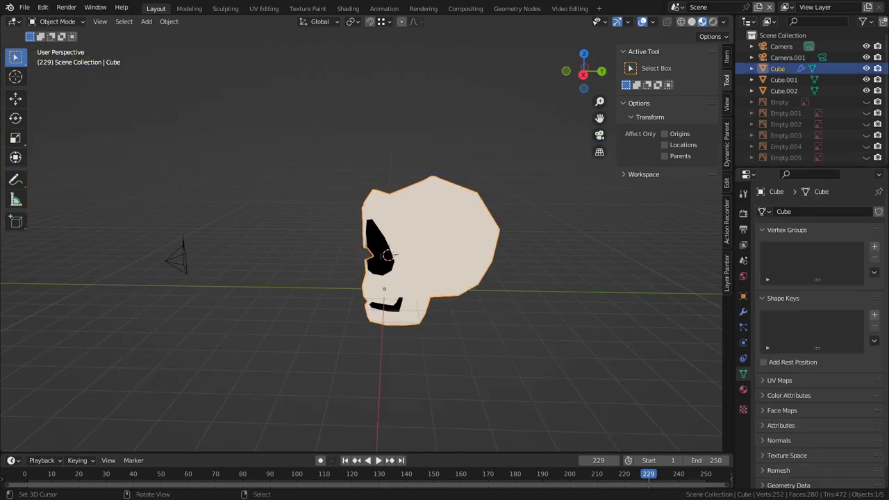
key("Tab")
scroll(431, 251, "up", 3)
key("2")
right_click(505, 182, "alt")
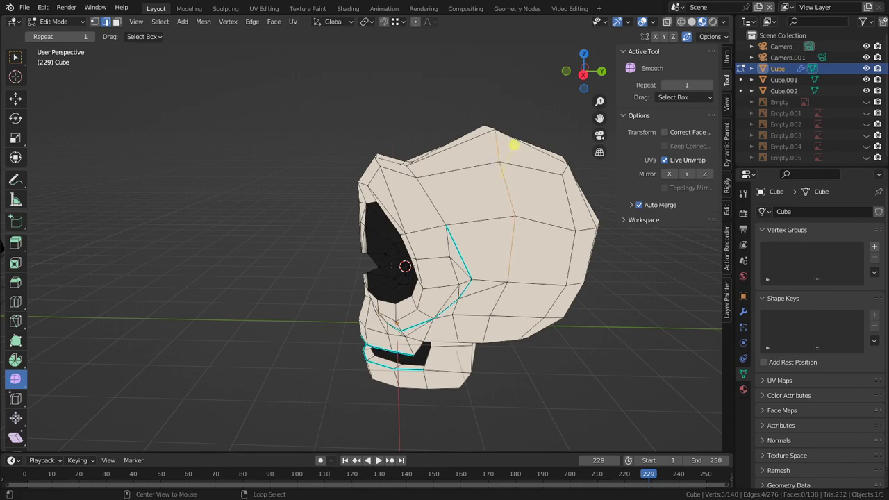
middle_click_drag(506, 182, 562, 198)
key("1")
right_click(464, 125)
mouse_move(464, 125)
middle_mouse_down()
mouse_move(490, 123)
mouse_move(463, 181)
mouse_move(372, 179)
middle_mouse_up()
- Show the skull in solid shading and set up the Inflate/Deflate sculpt brush with a 197 px radius
key("Tab")
scroll(462, 180, "up", 1)
key("z")
left_click(56, 22)
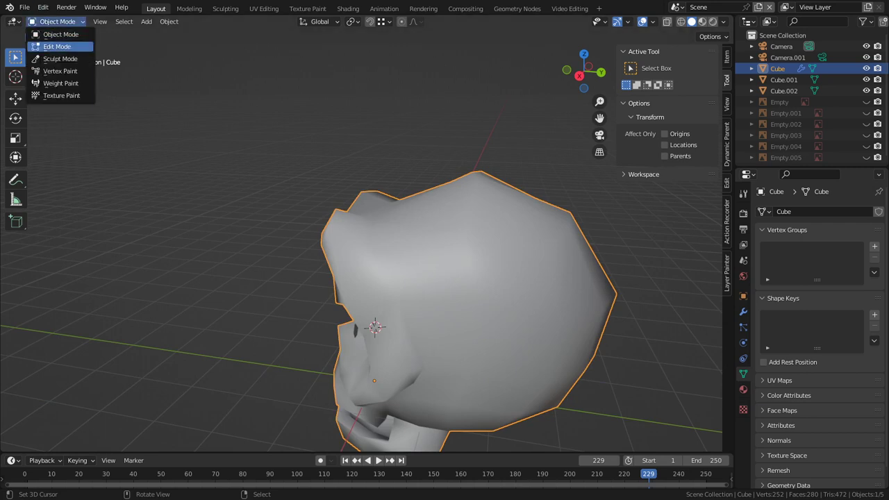
left_click(59, 58)
mouse_move(430, 201)
middle_mouse_down()
mouse_move(485, 195)
mouse_move(436, 227)
middle_mouse_up()
key("f")
left_click(509, 245)
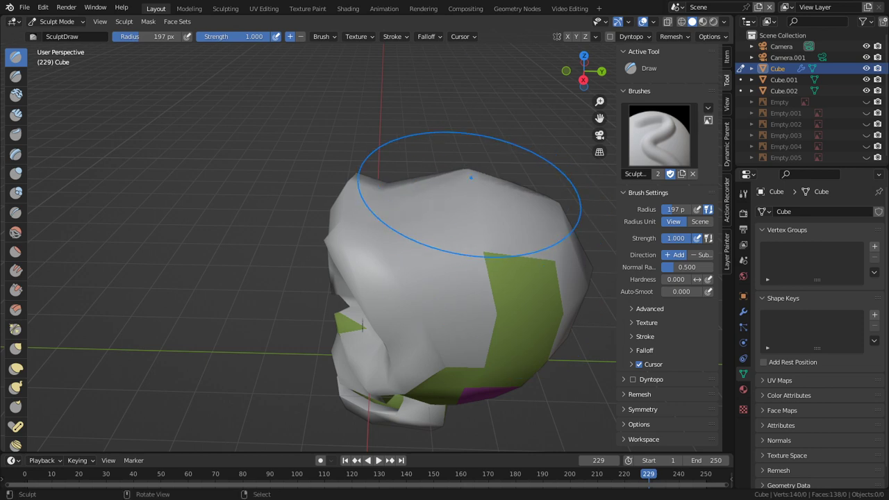
key("i")
middle_click_drag(470, 177, 417, 188)
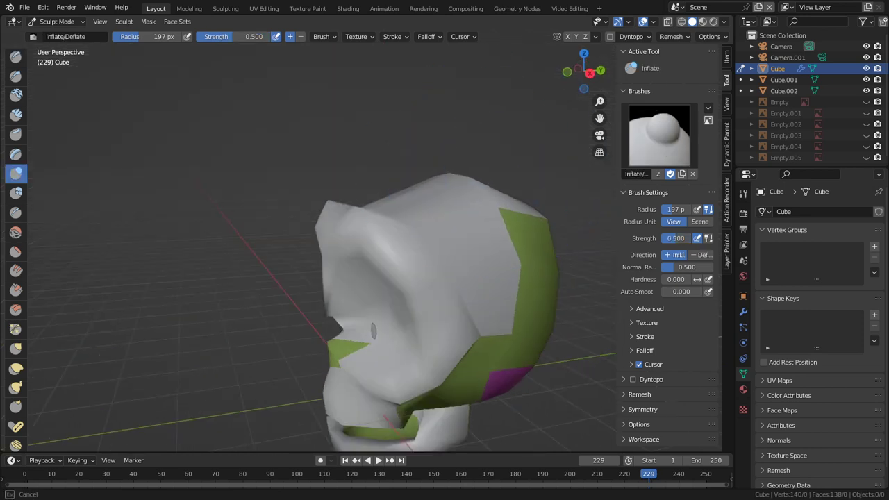
mouse_move(525, 228)
middle_mouse_down()
mouse_move(482, 220)
mouse_move(590, 226)
middle_mouse_up()
key("ctrl+Tab")
key("Tab")
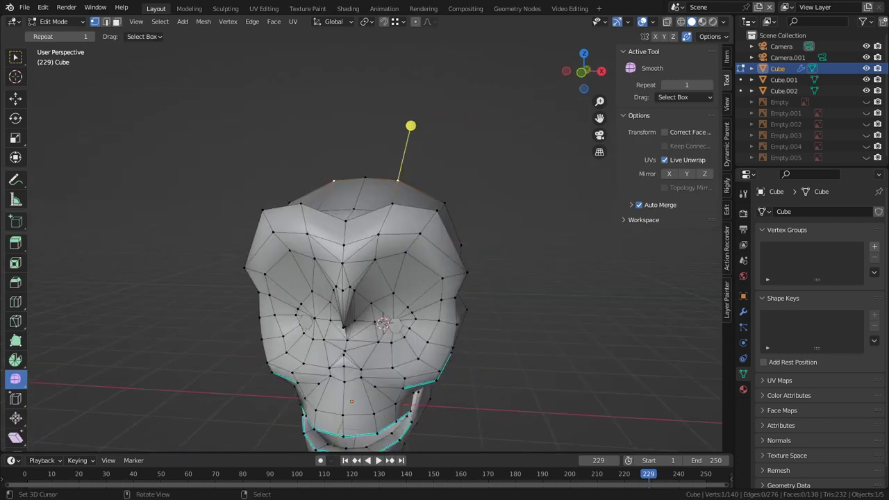
- Bevel the edges running across the peak of the skull's crown with a 0.507 m width and one segment
middle_click_drag(417, 188, 479, 203)
key("2")
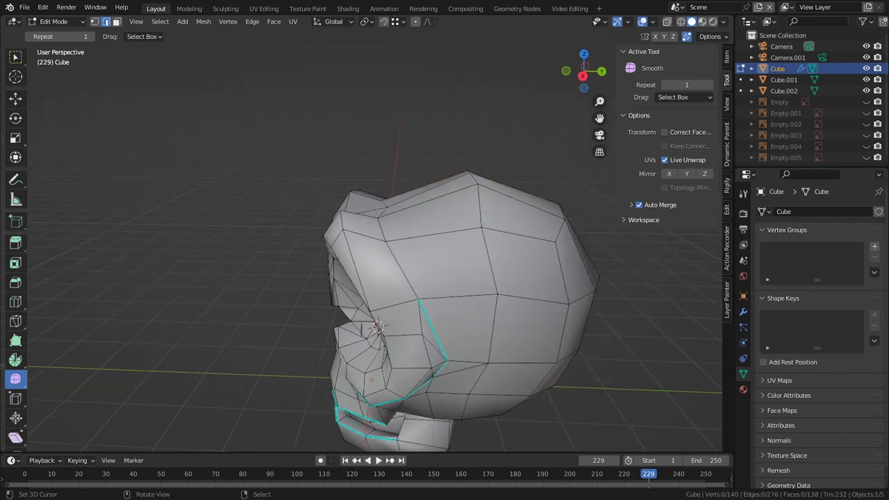
middle_click_drag(471, 173, 422, 166)
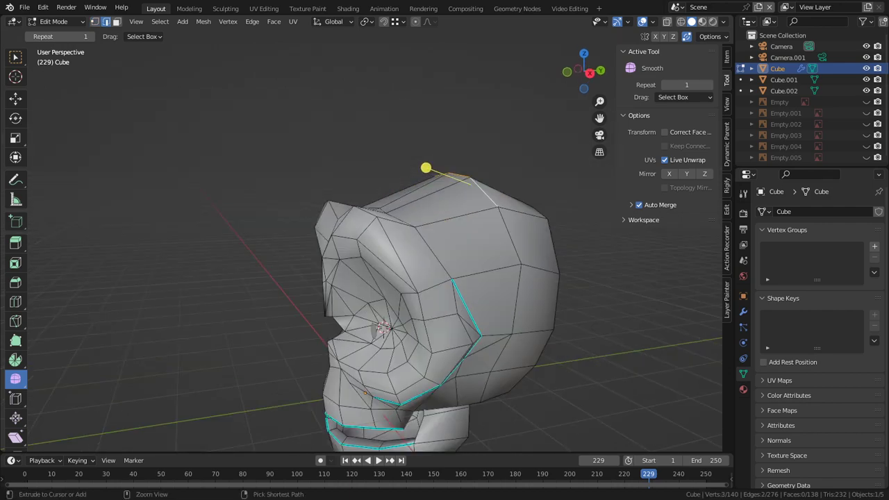
key("ctrl+b")
left_click(598, 169)
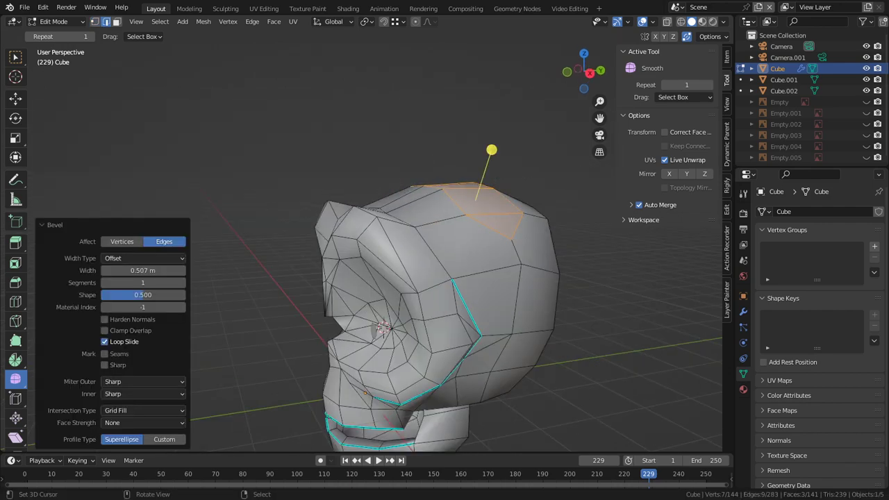
- Slide the bevel's lower corner vertex down its edge onto the vertex below so the two auto-merge
key("1")
left_click(514, 241)
key("g")
key("g")
left_click(526, 300)
middle_click_drag(526, 300, 393, 313)
key("Tab")
key("Tab")
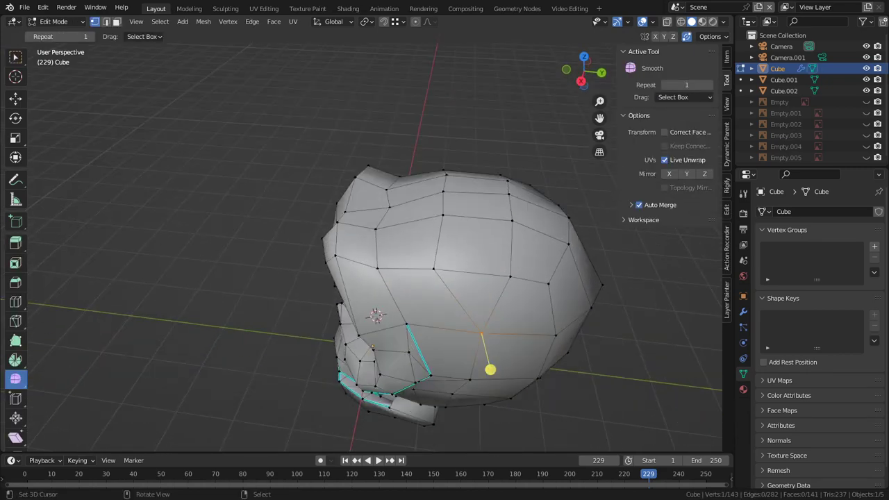
- In Sculpt Mode, adjust the Inflate/Deflate brush radius to 171 px over the cranium, then return to Object Mode
left_click(60, 22)
left_click(49, 22)
left_click(59, 58)
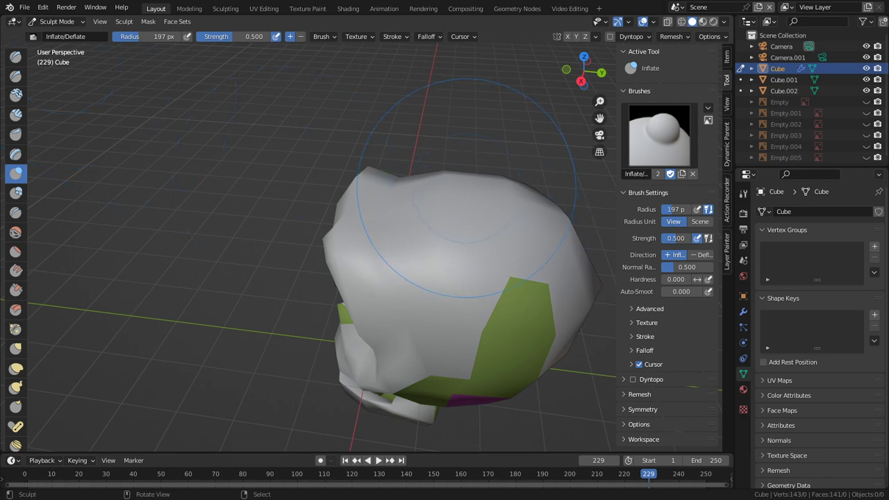
key("f")
left_click(456, 163)
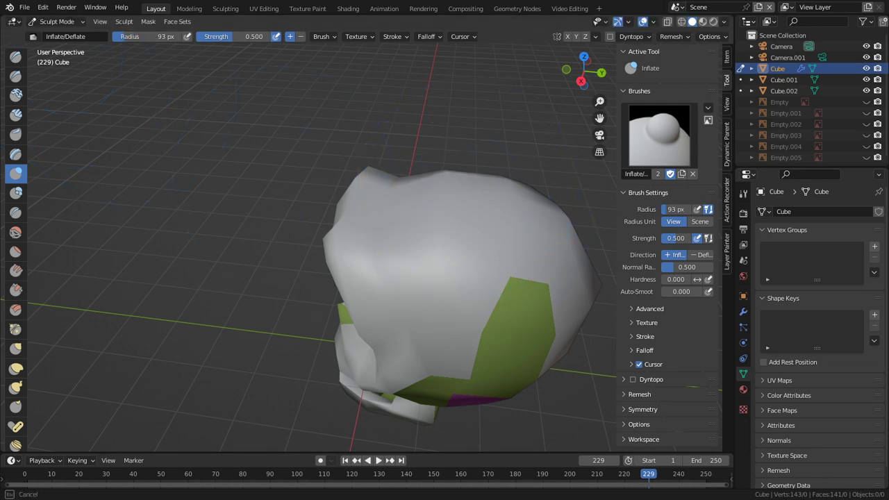
key("f")
left_click(470, 139)
mouse_move(480, 166)
middle_mouse_down()
mouse_move(451, 182)
mouse_move(490, 182)
middle_mouse_up()
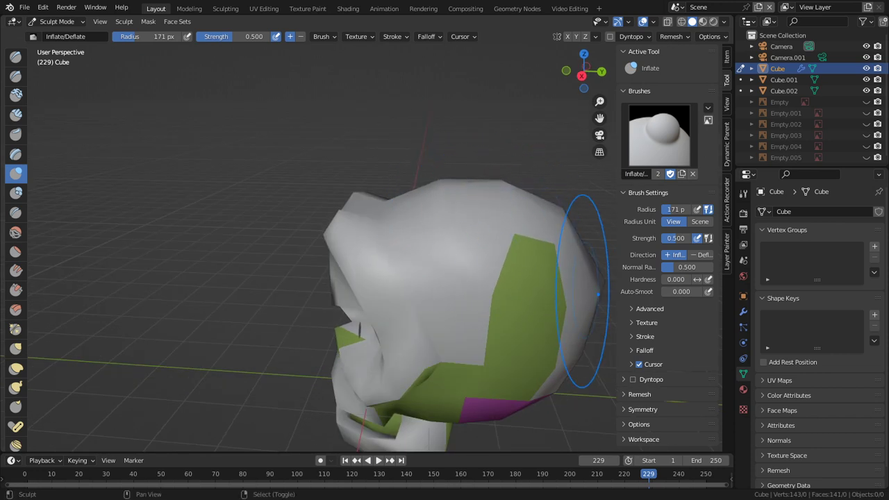
key("ctrl+Tab")
- Examine the skull's profile from both sides and switch the viewport back to its colored material display
middle_click_drag(479, 284, 705, 261)
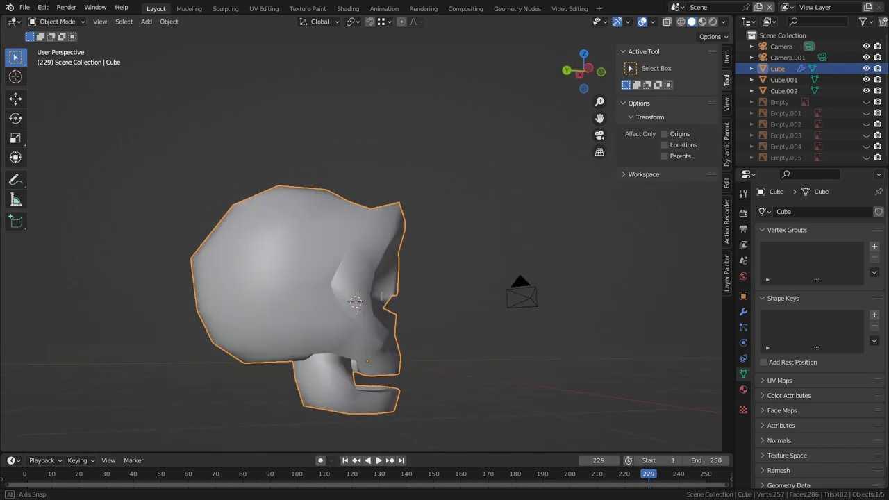
middle_click_drag(486, 300, 239, 300)
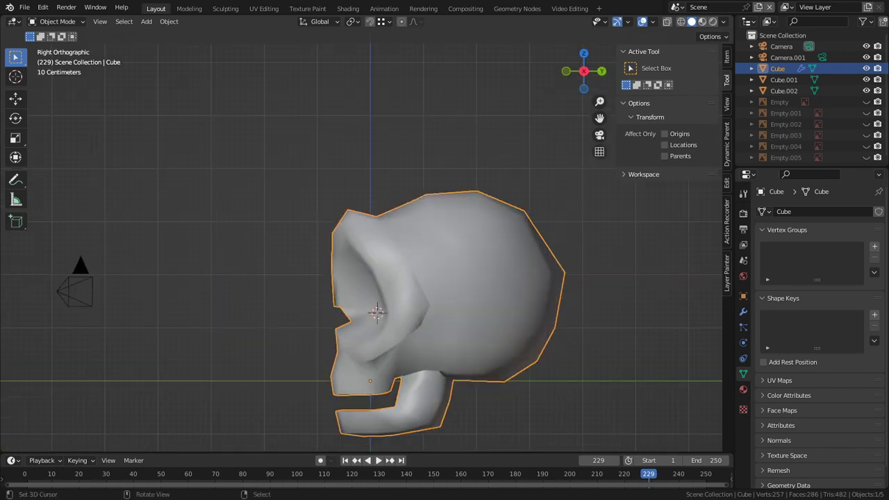
mouse_move(444, 264)
middle_mouse_down()
mouse_move(398, 316)
mouse_move(375, 288)
mouse_move(341, 293)
mouse_move(425, 272)
mouse_move(436, 198)
middle_mouse_up()
key("z")
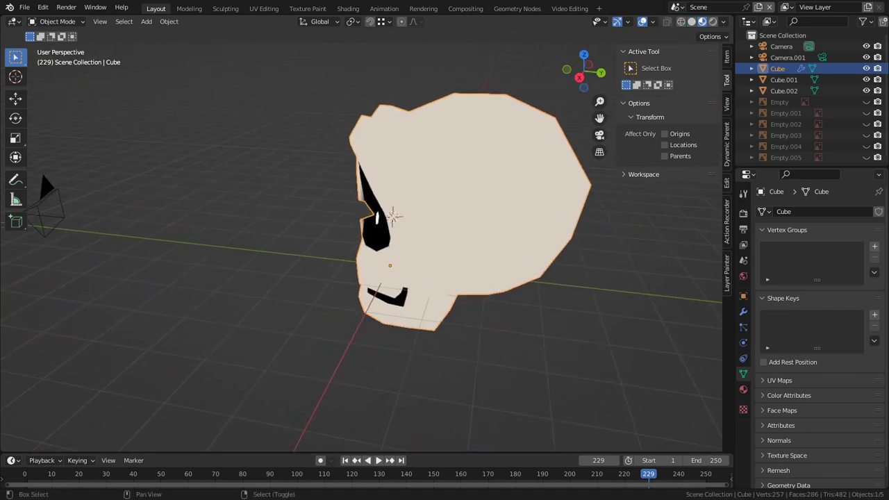
middle_click_drag(393, 216, 368, 218)
- In the Shading workspace, insert a Diffuse BSDF node between the skull material's Color Attribute and Material Output nodes
left_click(348, 8)
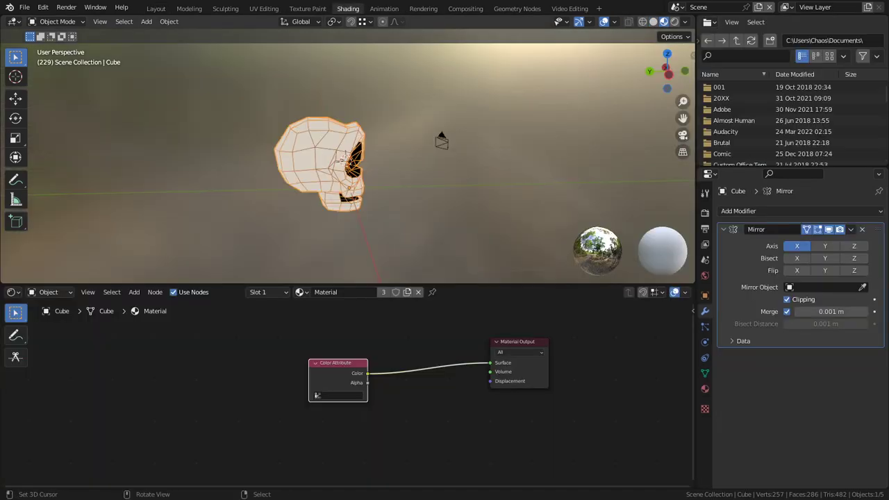
left_click(407, 329)
key("shift+a")
left_click(407, 329)
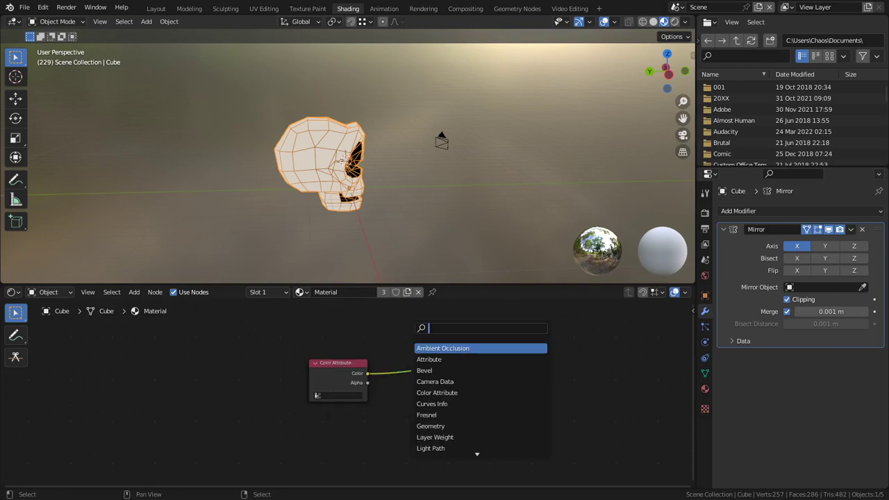
type("m")
key("BackSpace")
type("shad")
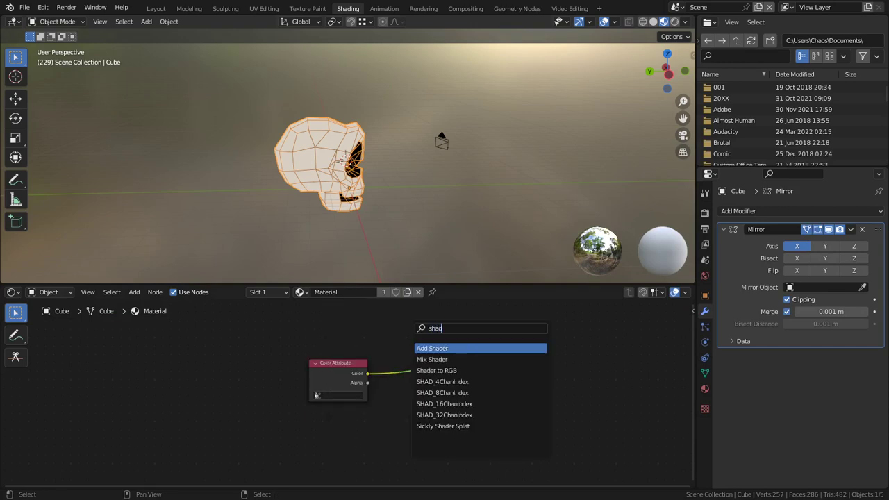
key("ctrl+BackSpace")
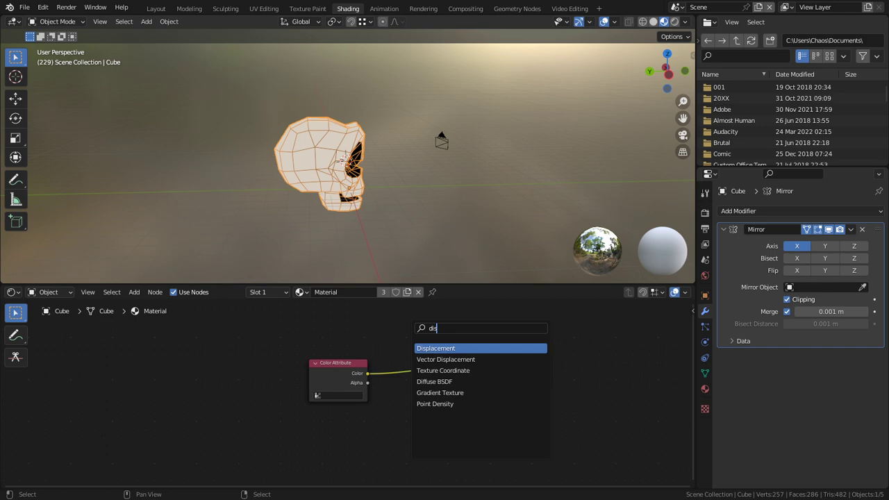
key("Return")
key("Return")
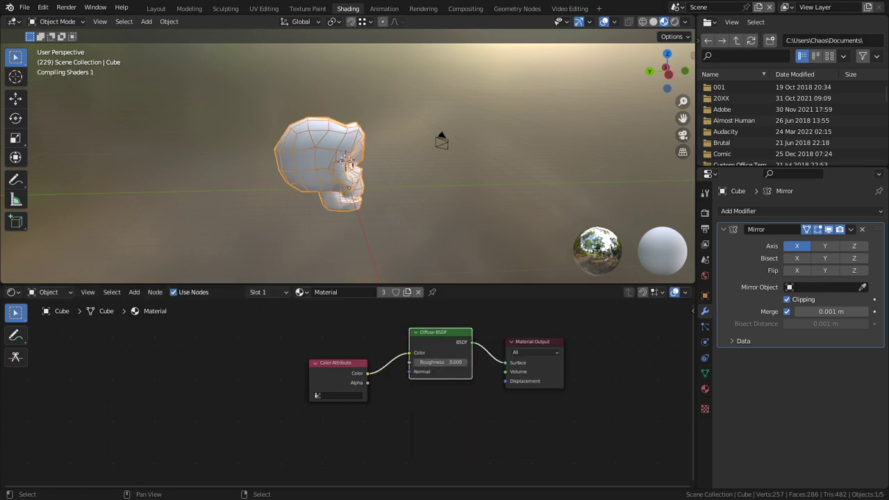
- Maximize the 3D viewport and examine the diffuse-shaded skull from the front, side and above the back
scroll(417, 174, "up", 5)
middle_click_drag(417, 174, 292, 156)
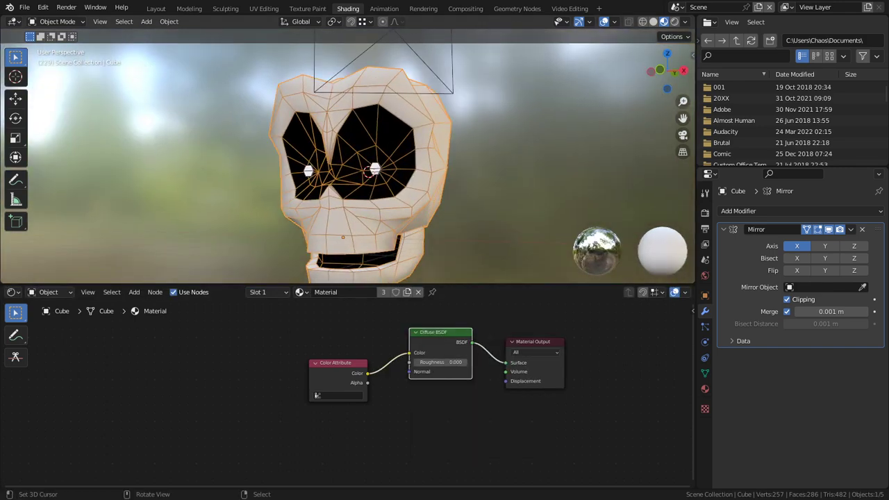
key("ctrl+space")
middle_click_drag(417, 180, 452, 207)
scroll(514, 208, "up", 2)
key("ctrl+Tab")
key("Escape")
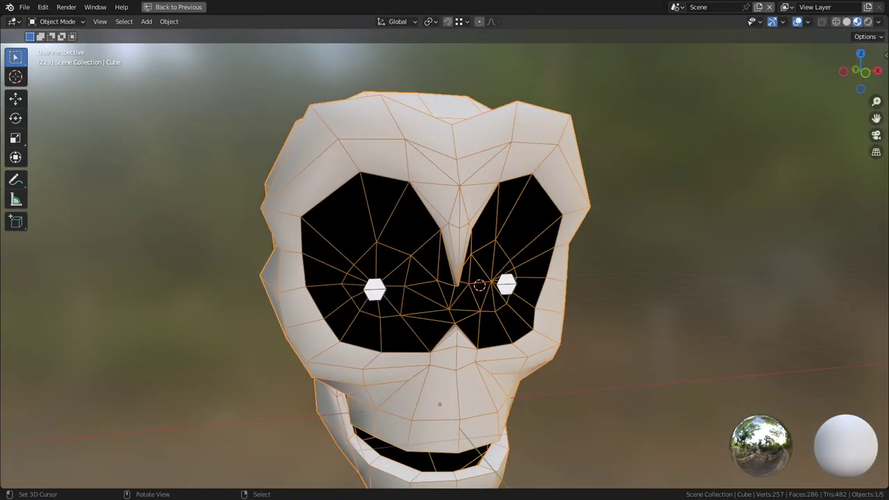
scroll(574, 208, "down", 2)
middle_click_drag(574, 208, 650, 209)
middle_click_drag(433, 279, 534, 117)
- In Sculpt Mode, inflate the back of the cranium using the Inflate/Deflate brush at 217 px radius and 0.500 strength
key("Tab")
left_click(56, 21)
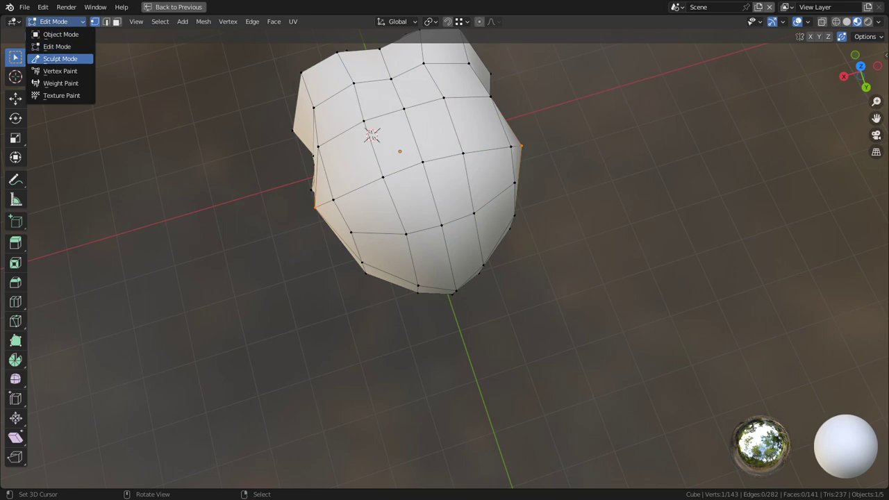
left_click(61, 58)
middle_click_drag(416, 298, 445, 306)
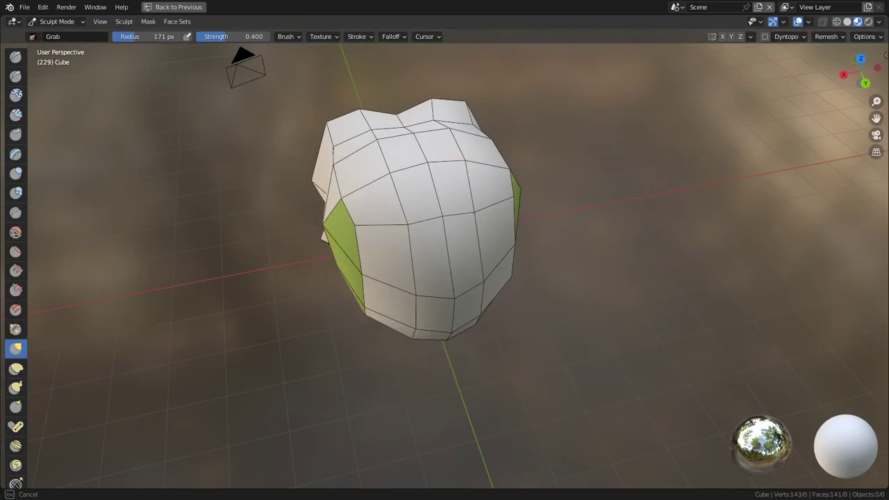
key("i")
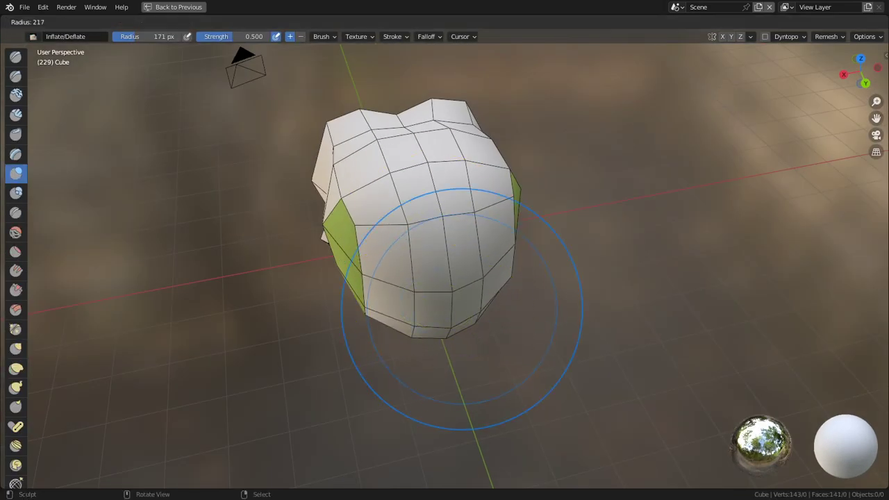
left_click(582, 309)
left_click_drag(478, 267, 466, 264)
middle_click_drag(477, 270, 482, 185)
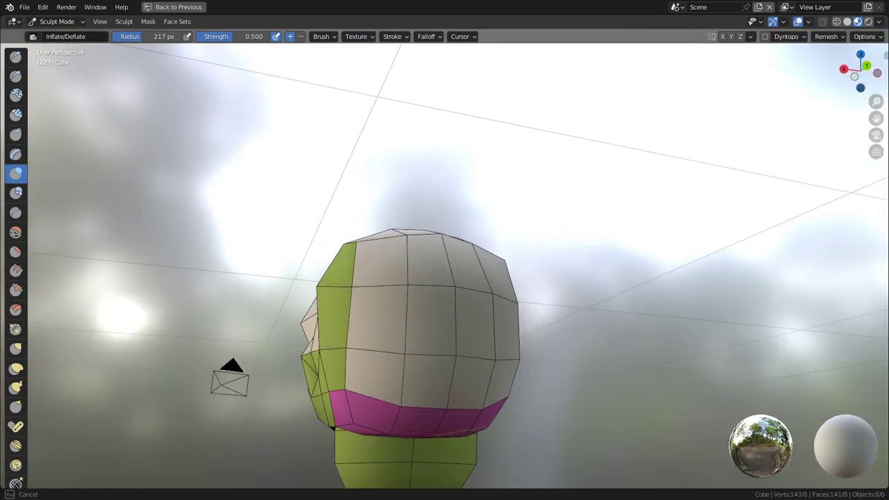
middle_click_drag(482, 201, 528, 233)
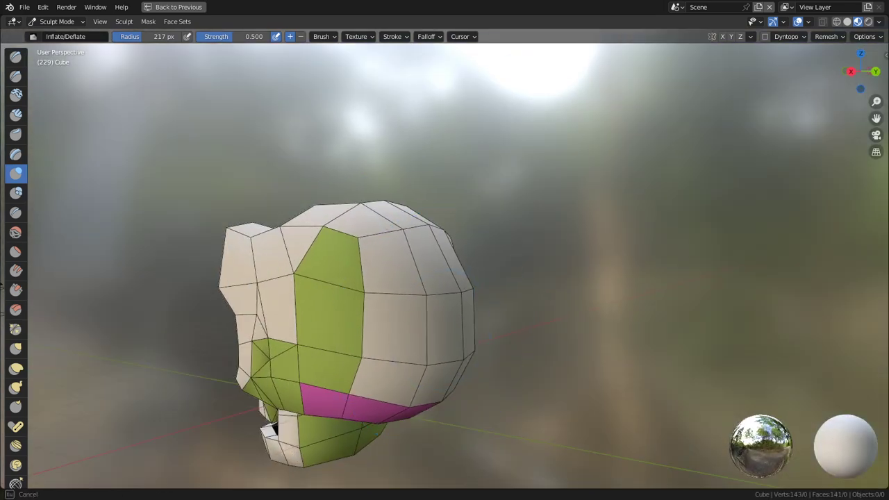
mouse_move(438, 330)
middle_mouse_down()
mouse_move(520, 324)
mouse_move(358, 402)
mouse_move(451, 347)
mouse_move(518, 323)
middle_mouse_up()
key("ctrl+Tab")
key("Tab")
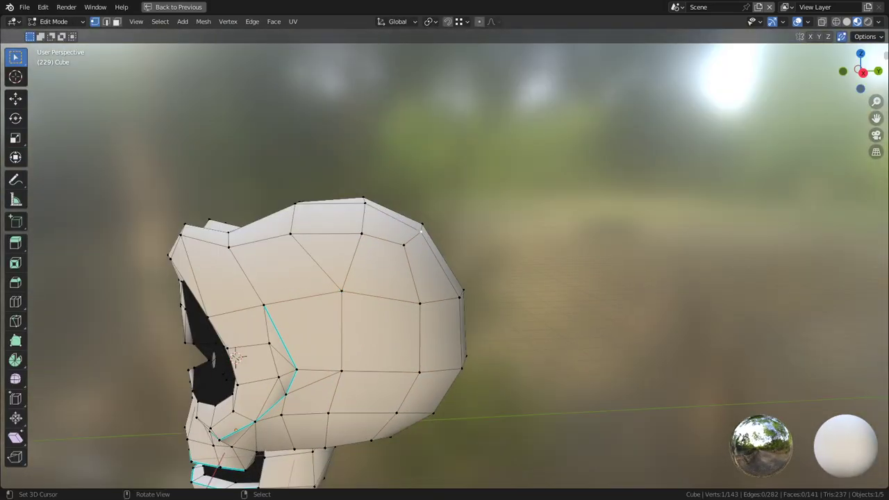
- Move a vertex on the upper back of the cranium to round its profile, and return to Object Mode
middle_click_drag(421, 231, 472, 256)
key("g")
left_click(444, 236)
key("Tab")
scroll(417, 257, "down", 3)
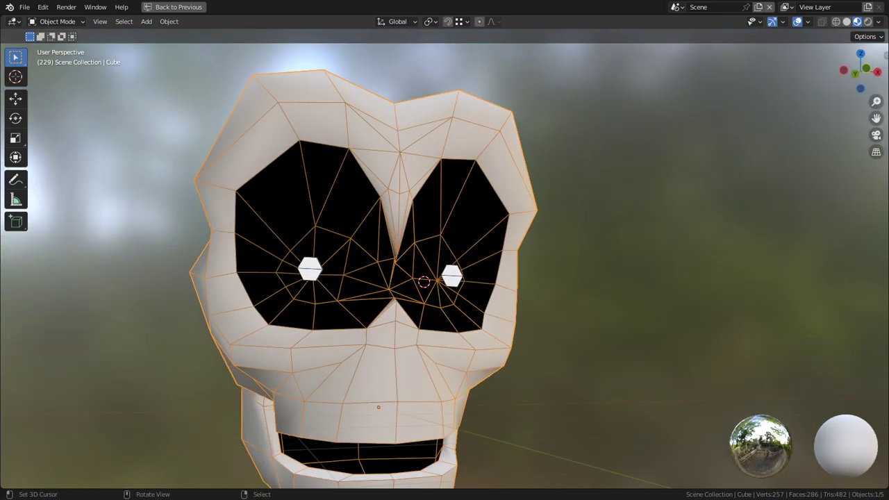
- Select the Cube.002 pupil, restore the viewport from its maximized state and switch to the Layout workspace
right_click(452, 275)
scroll(309, 269, "down", 4)
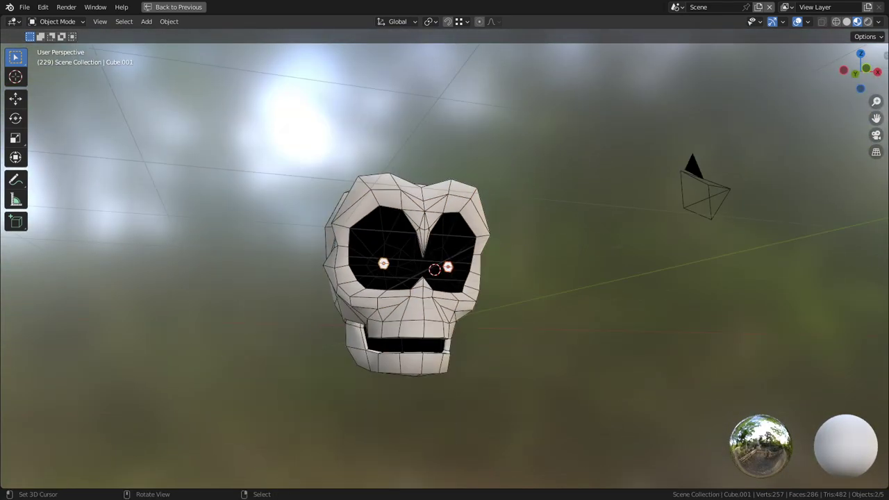
middle_click_drag(309, 268, 302, 297)
key("ctrl+space")
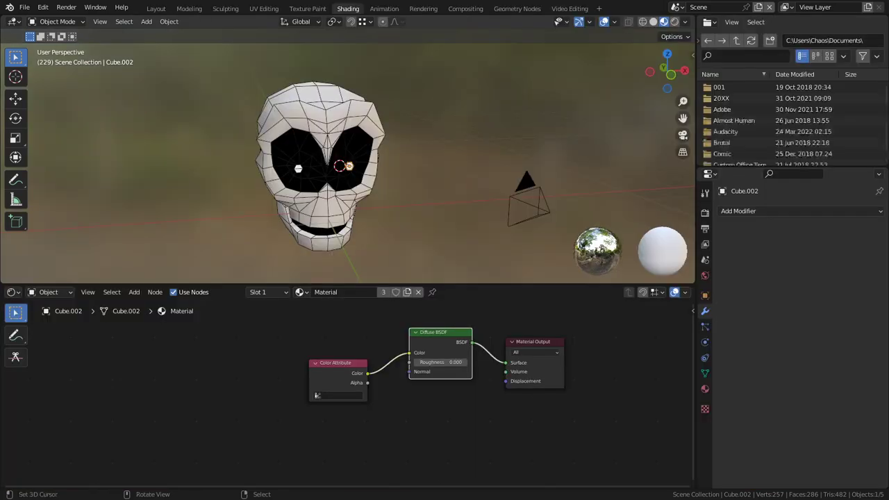
left_click(156, 9)
scroll(361, 247, "up", 2)
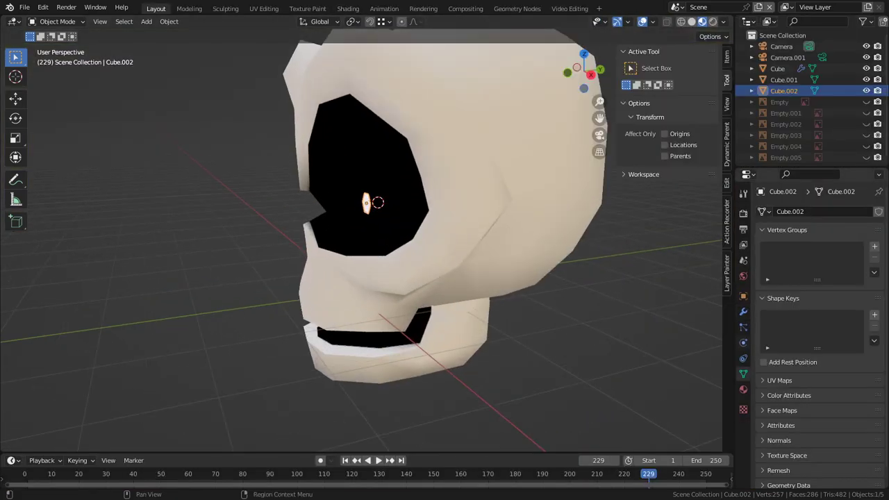
- Add a Track To constraint to the Cube.002 pupil with Camera as its target
left_click(742, 359)
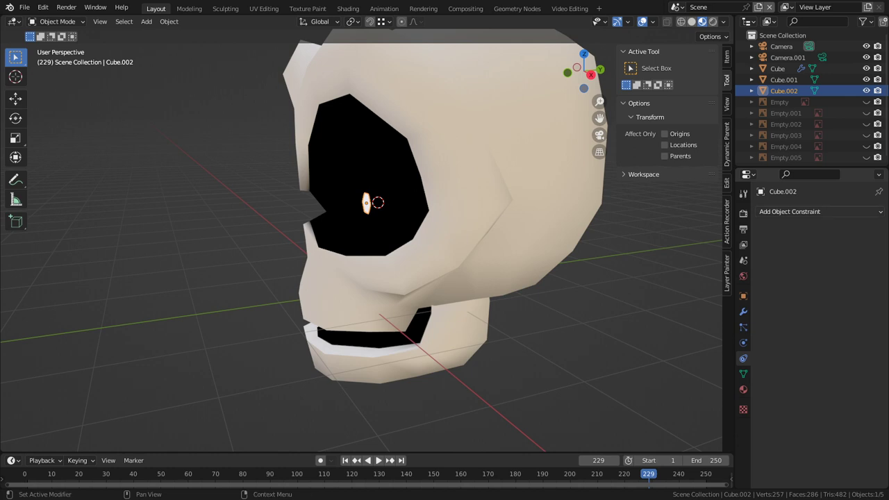
left_click(790, 211)
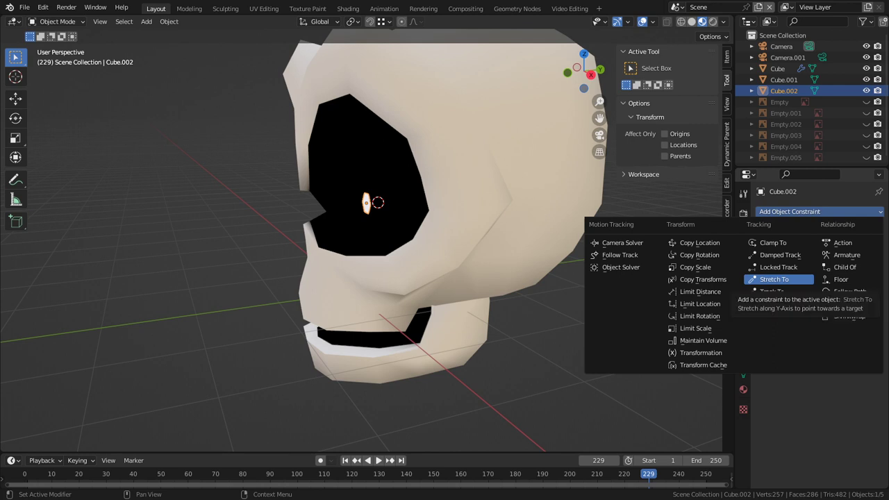
left_click(771, 292)
middle_click_drag(479, 260, 589, 314, "shift")
scroll(361, 250, "down", 2)
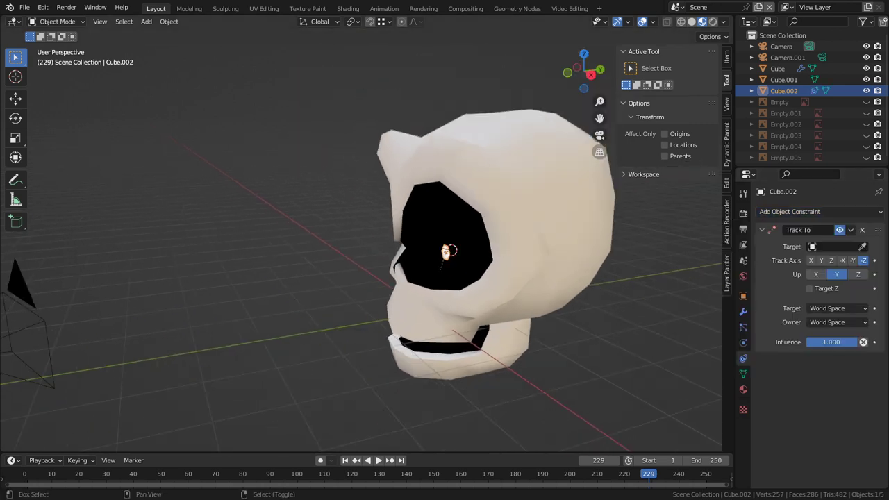
middle_click_drag(416, 257, 492, 244, "shift")
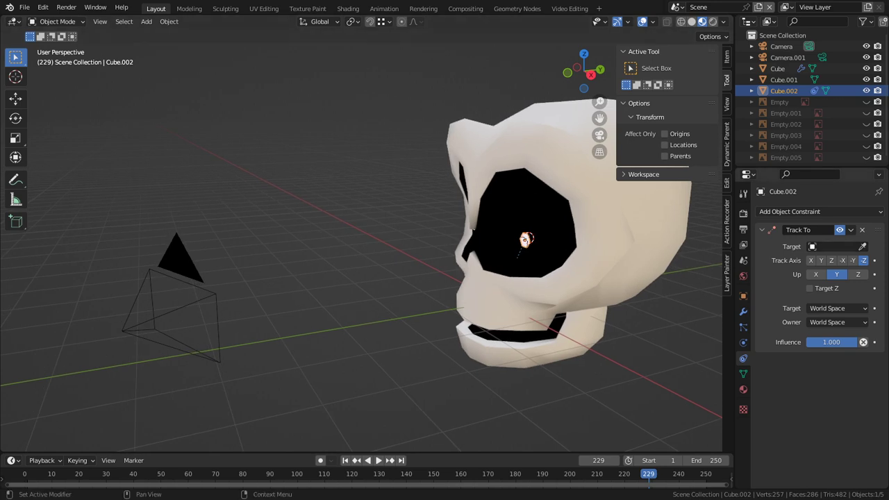
left_click(862, 246)
left_click(182, 262)
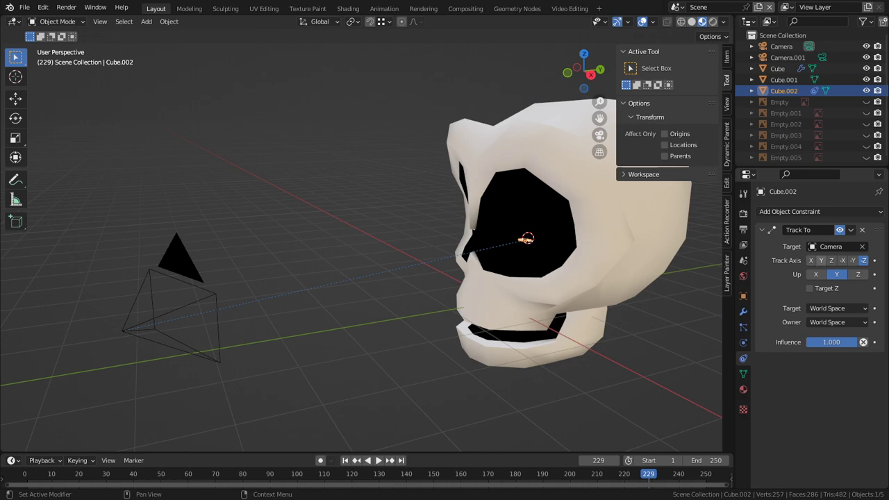
- Set the pupil constraint's Track Axis to Y and test the tracking by temporarily moving the camera
middle_click_drag(361, 243, 409, 323)
scroll(423, 279, "down", 1)
scroll(410, 323, "down", 1)
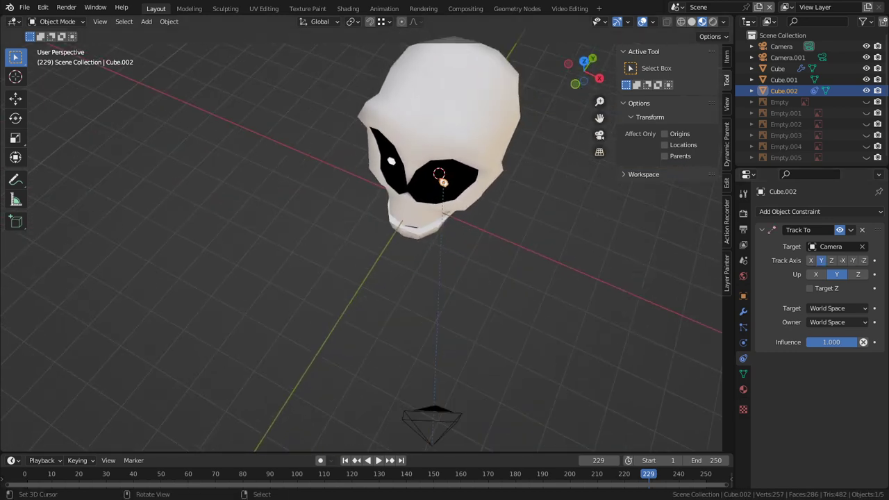
left_click(428, 419)
key("g")
key("Escape")
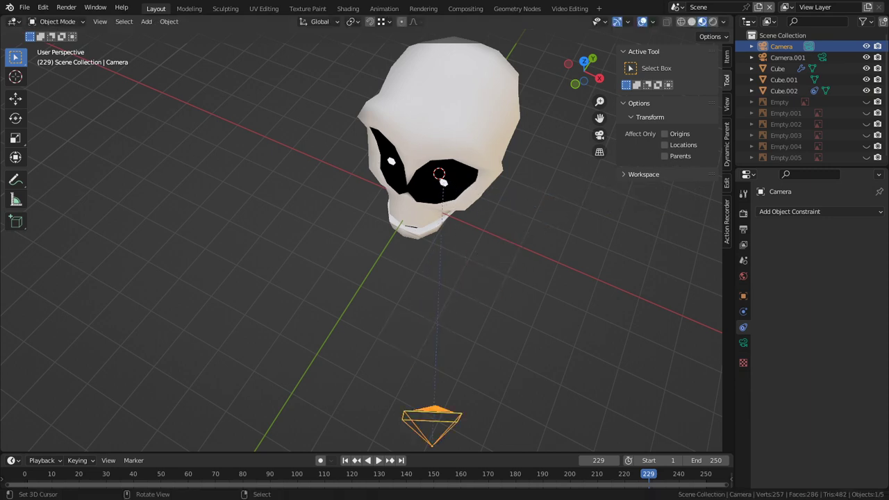
- Set the Cube.002 constraint's Up axis to Z and test the tracking with temporary camera moves, including through the camera view
right_click(443, 183)
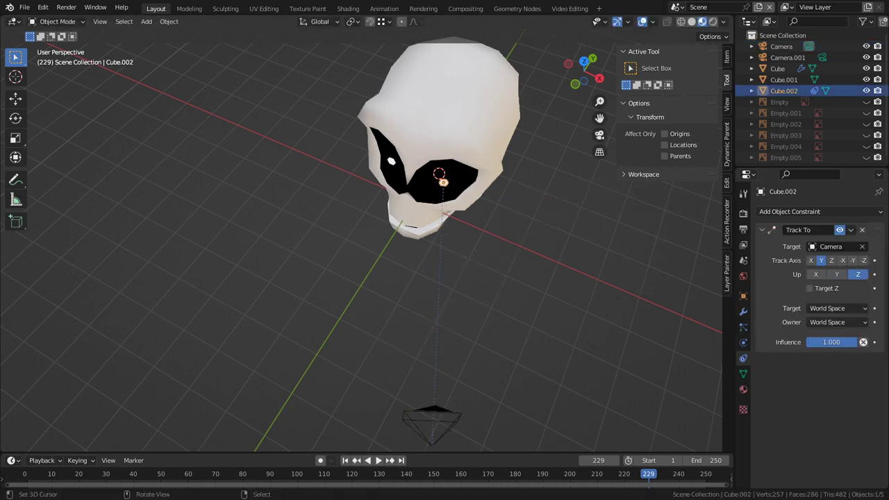
left_click(432, 421)
key("g")
key("Escape")
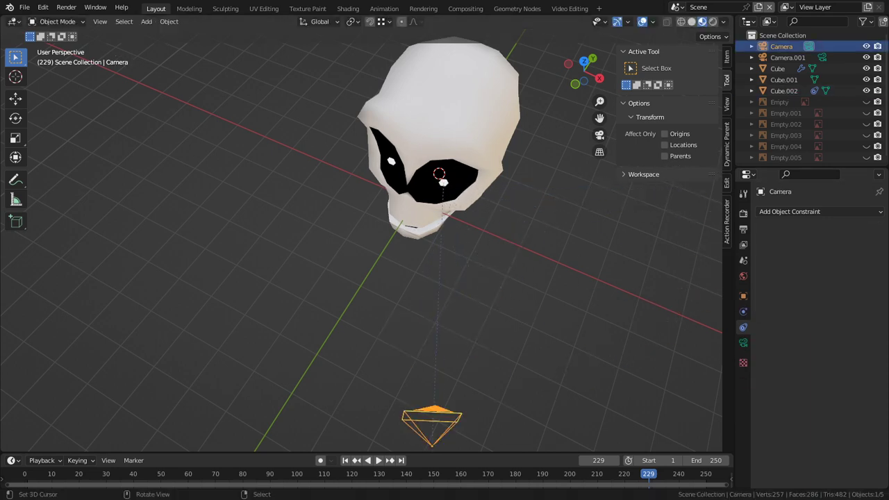
key("KP_0")
key("g")
key("Escape")
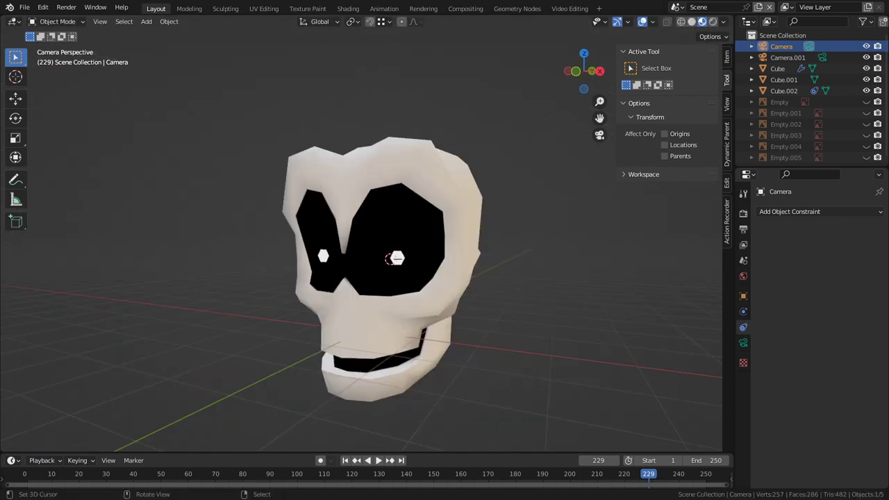
- Copy the Track To constraint from the Cube.002 pupil to the Cube.001 pupil and check it there
right_click(323, 256)
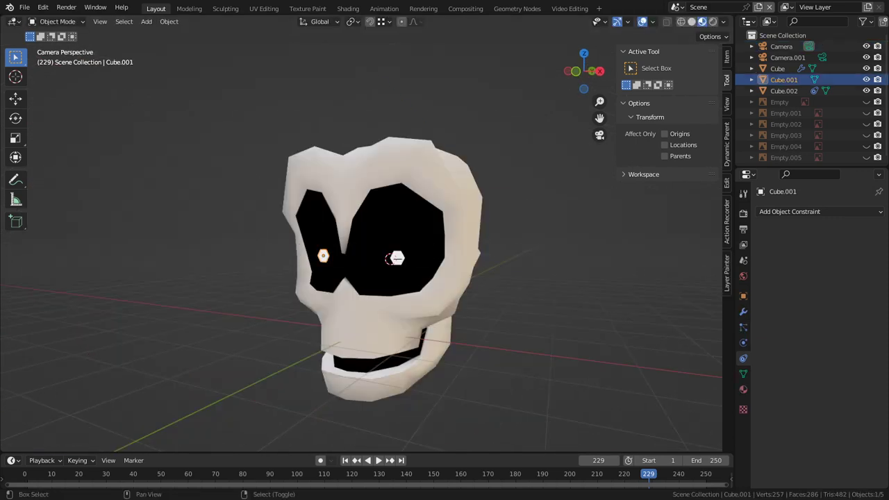
left_click(395, 258, "shift")
key("ctrl+c")
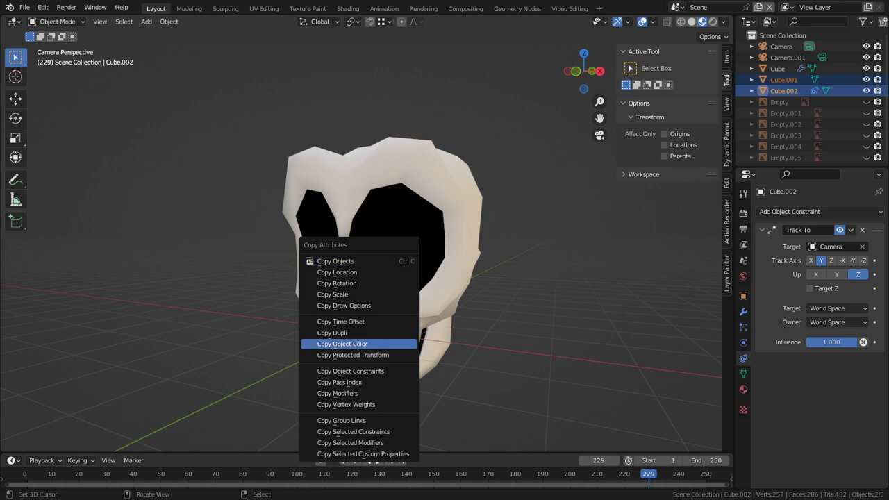
left_click(350, 371)
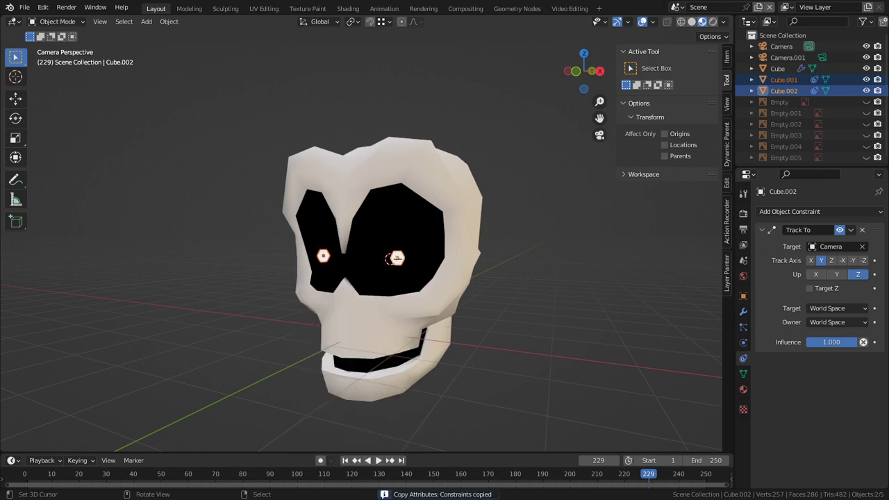
right_click(323, 256)
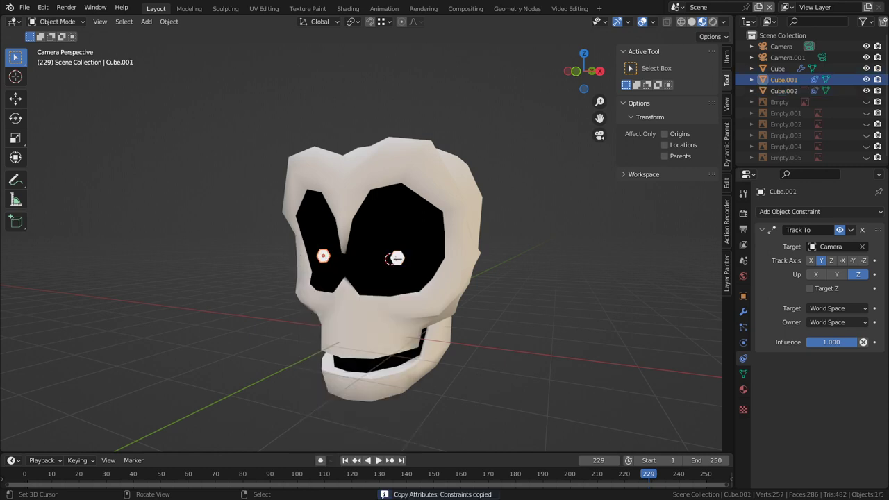
right_click(397, 258)
- Select the camera, enlarge the timeline, turn on auto keying and key the camera's position at frame 1
scroll(397, 258, "down", 3)
right_click(409, 354)
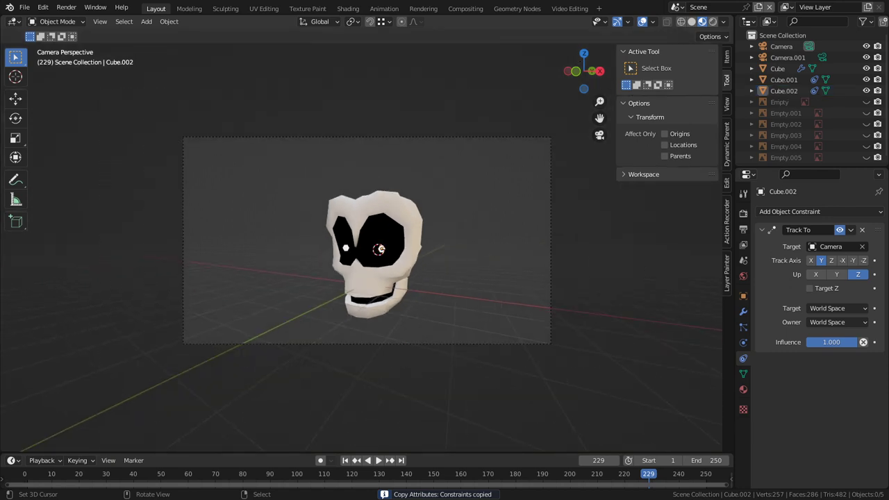
right_click(409, 343)
key("KP_0")
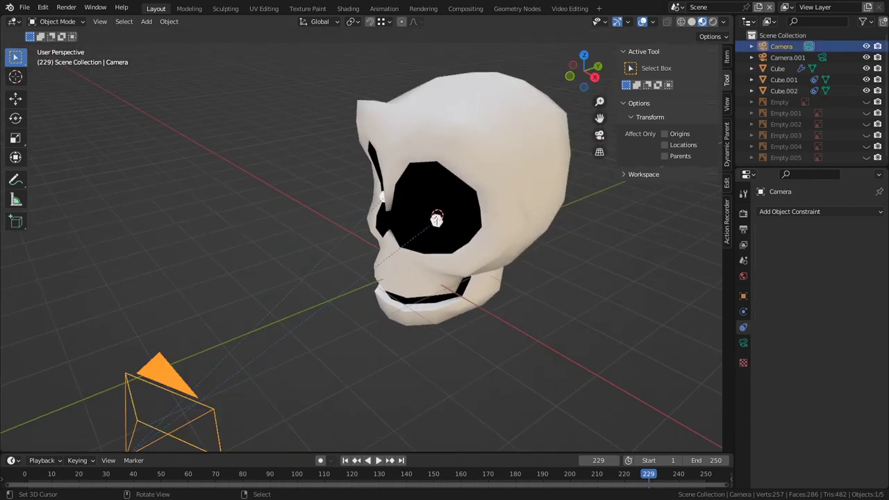
left_click_drag(209, 453, 208, 360)
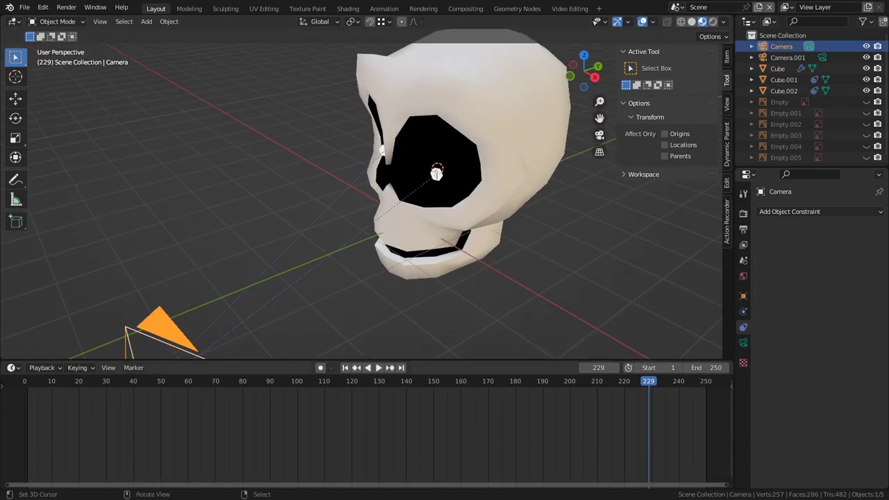
left_click_drag(63, 410, 17, 410)
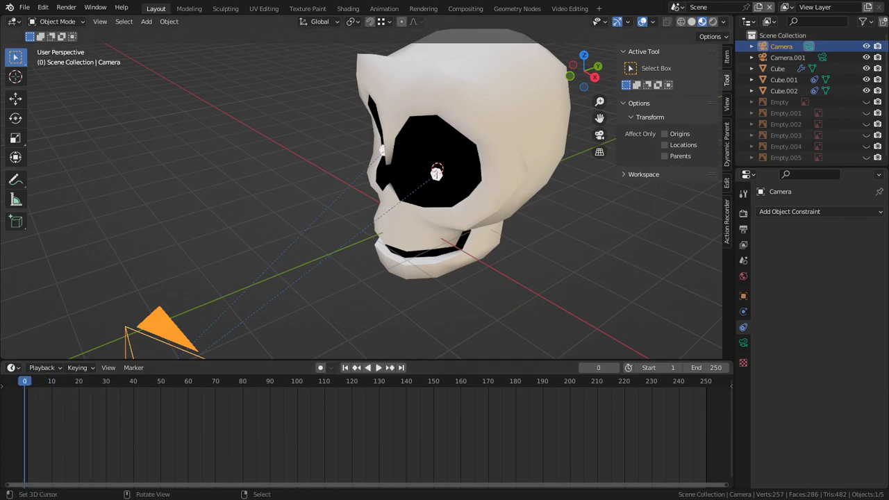
key("g")
key("Return")
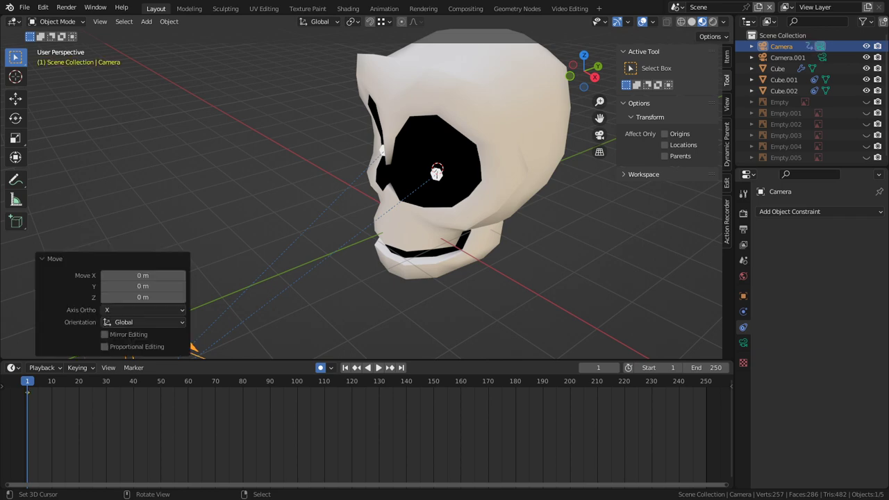
- At frame 1, move the camera to the skull's side, rotate it -44.5° and look through it
middle_click_drag(347, 202, 315, 271)
scroll(361, 194, "down", 1)
key("g")
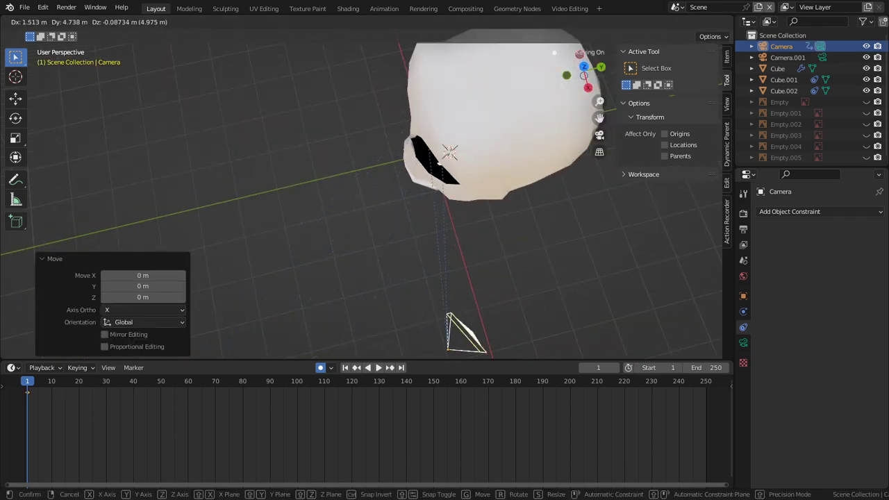
key("Return")
key("r")
key("Return")
key("KP_0")
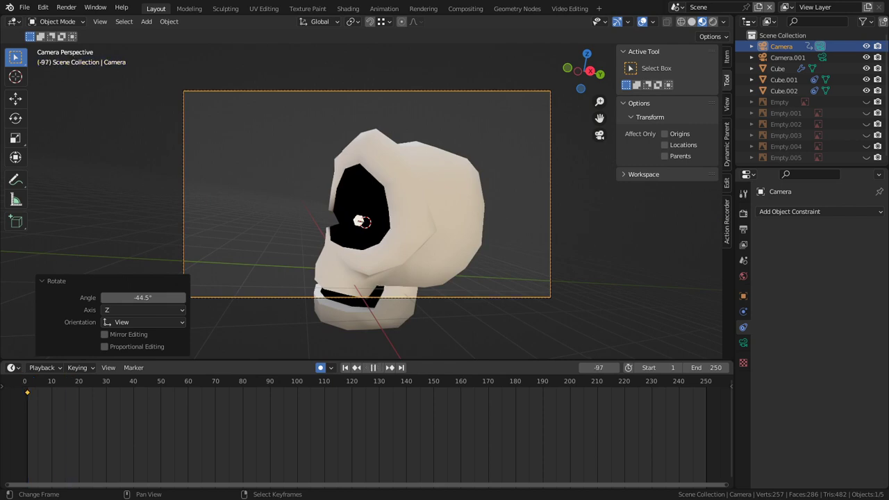
- At frame 82, key the camera moved by -2.774 m in X, -4.0848 m in Y and -0.20775 m in Z
left_click(177, 406)
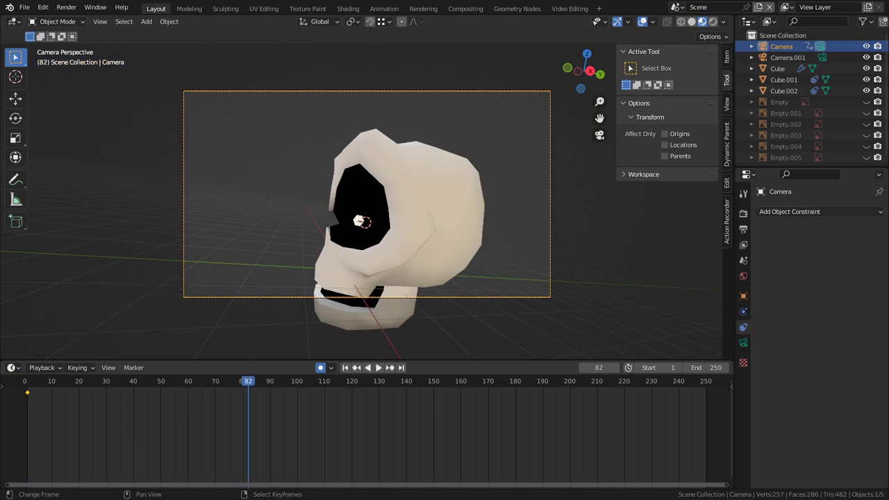
middle_click_drag(389, 229, 406, 278)
scroll(400, 240, "down", 9)
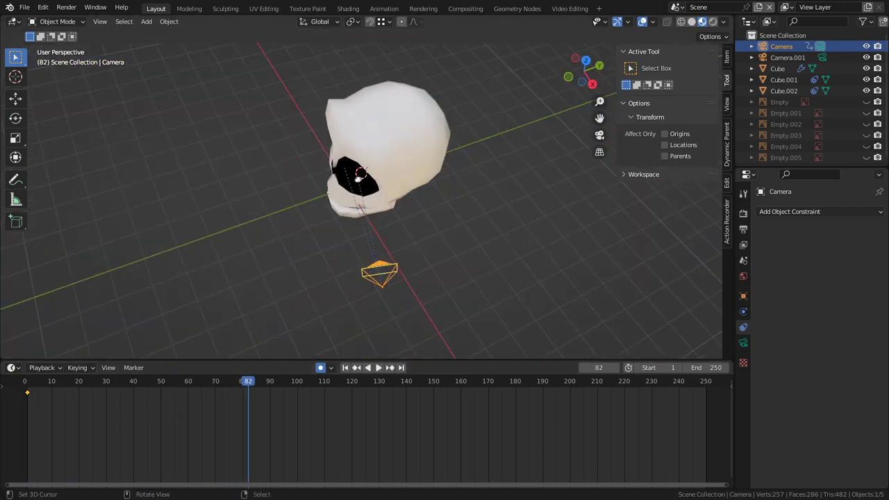
key("g")
key("Return")
key("KP_0")
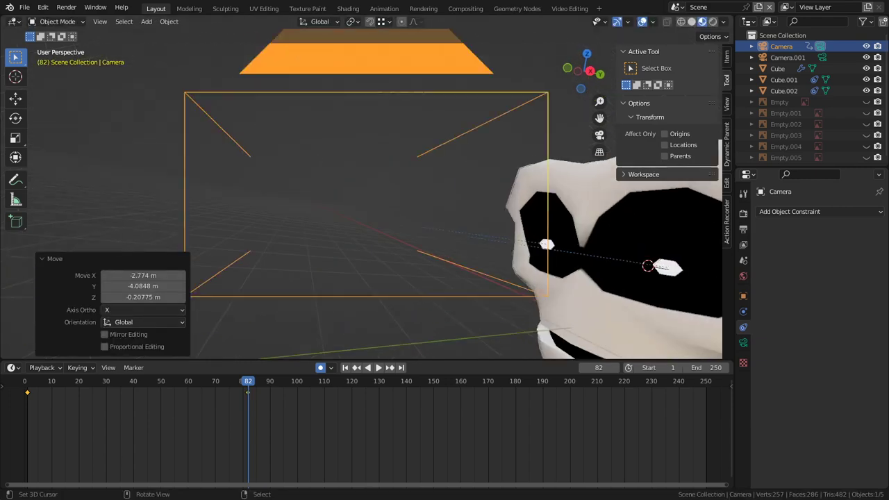
key("shift+grave")
left_click(366, 194)
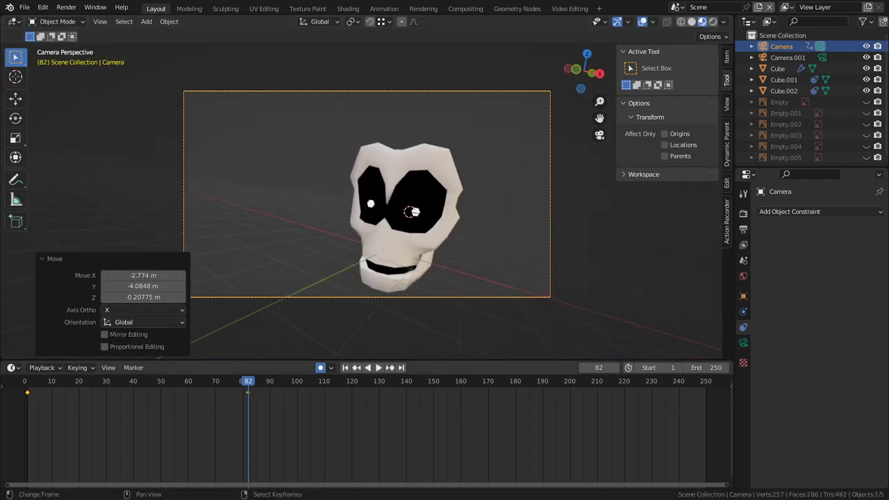
- Play and scrub the camera animation and examine how both pupils track the camera
left_click_drag(248, 381, 14, 381)
key("space")
key("shift+Left")
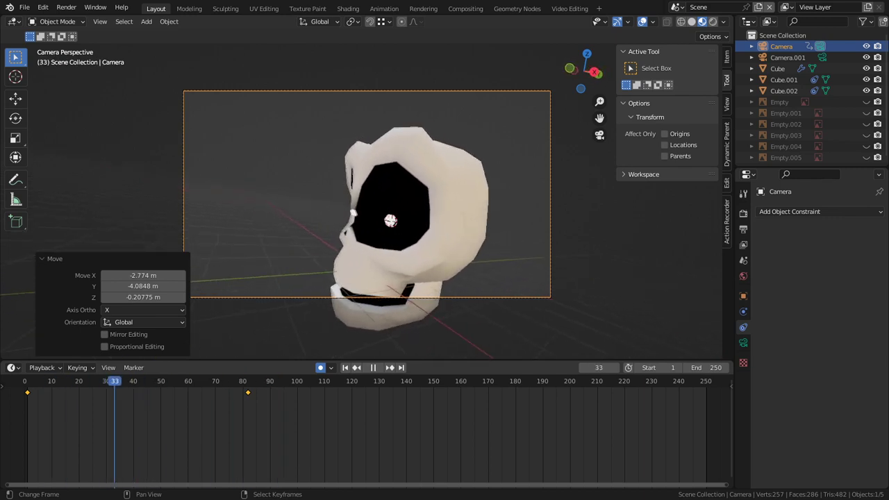
left_click_drag(115, 381, 229, 381)
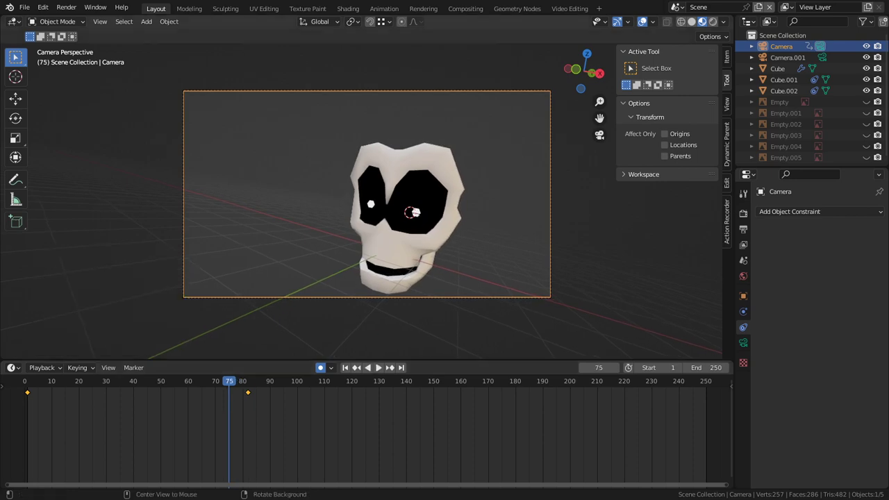
scroll(366, 202, "up", 3)
middle_click_drag(396, 215, 250, 108)
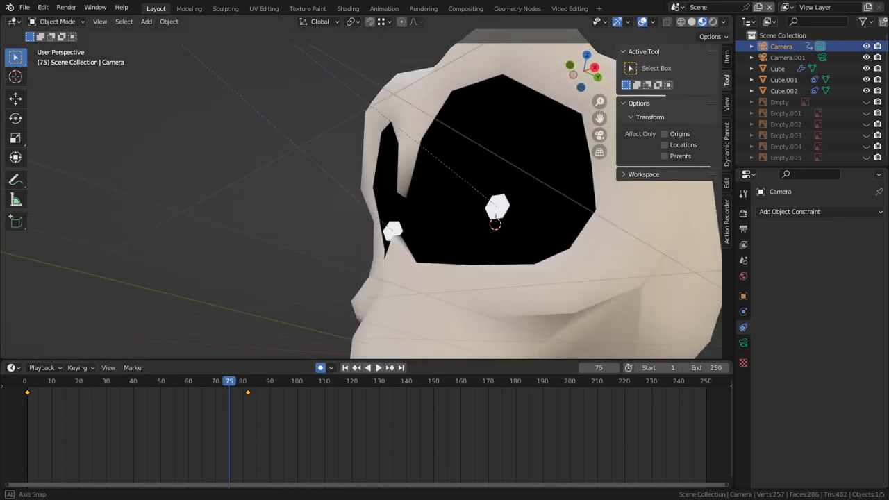
scroll(299, 174, "down", 3)
- Edit the skull mesh and mark the edge on the cheekbone's underside as sharp
left_click(368, 191)
key("Tab")
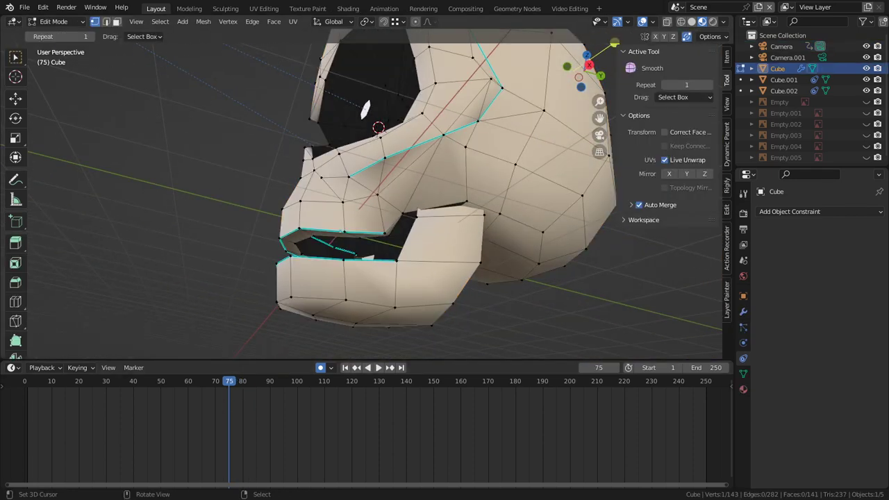
middle_click_drag(368, 191, 472, 195)
key("2")
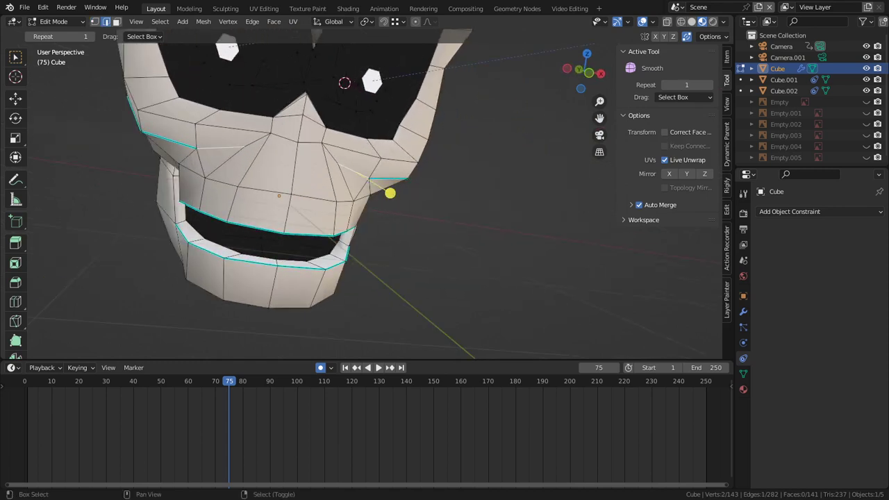
key("ctrl+e")
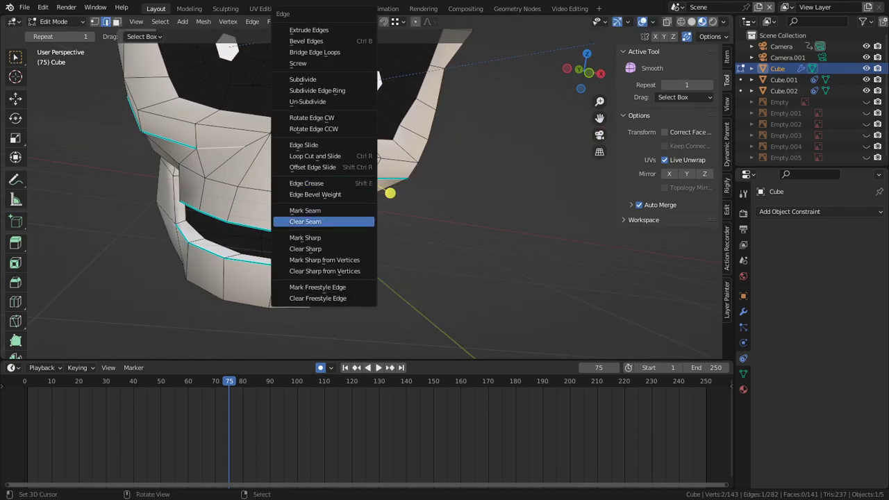
key("Down")
key("Return")
- Reposition the vertex just below the cheekbone's sharp crease to reshape the cheek's underside
scroll(373, 182, "up", 3)
key("1")
right_click(371, 202)
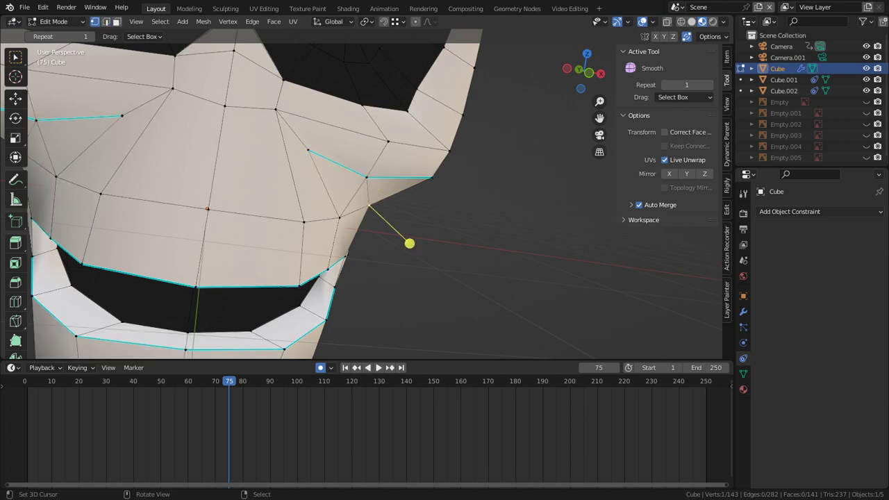
key("g")
left_click(402, 229)
middle_click_drag(403, 228, 397, 211)
- Clear the sharp marking from the two edges along the cheekbone and mark the two edges just below them sharp instead
key("2")
right_click(464, 140)
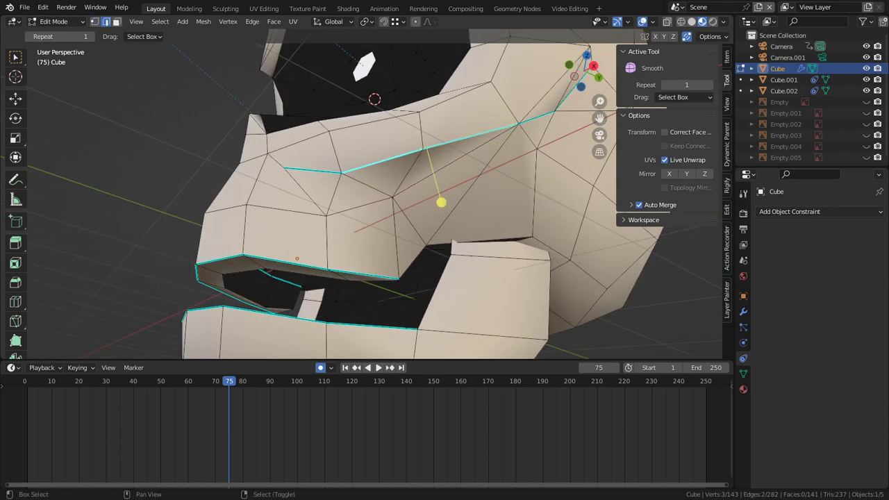
key("ctrl+e")
left_click(354, 249)
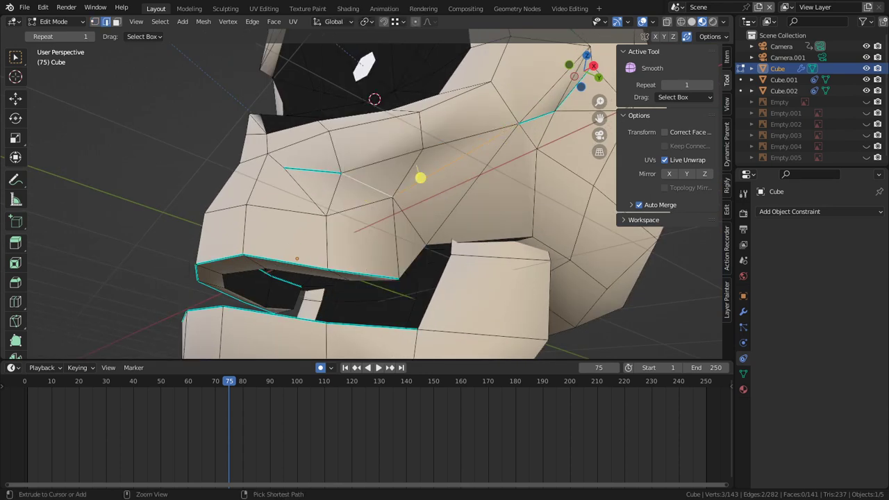
key("ctrl+e")
left_click(356, 211)
key("ctrl+e")
left_click(334, 239)
- Move the cheek crease's front vertex by -0.03042 m in X, -0.015901 m in Y and -0.069146 m in Z, and nudge it once more
key("1")
right_click(340, 173)
middle_click_drag(340, 172, 387, 228)
key("g")
left_click(309, 200)
key("g")
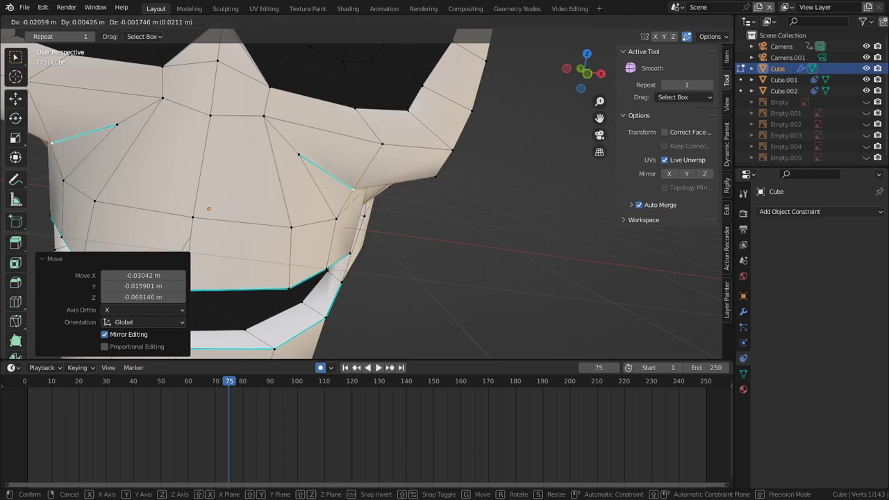
left_click(431, 269)
key("ctrl+Tab")
left_click(356, 270)
scroll(356, 270, "down", 3)
middle_click_drag(355, 270, 379, 256)
scroll(410, 261, "down", 2)
- Mark the edge joining the cheek crease to the base of the nose as sharp
key("Tab")
scroll(383, 222, "up", 2)
key("2")
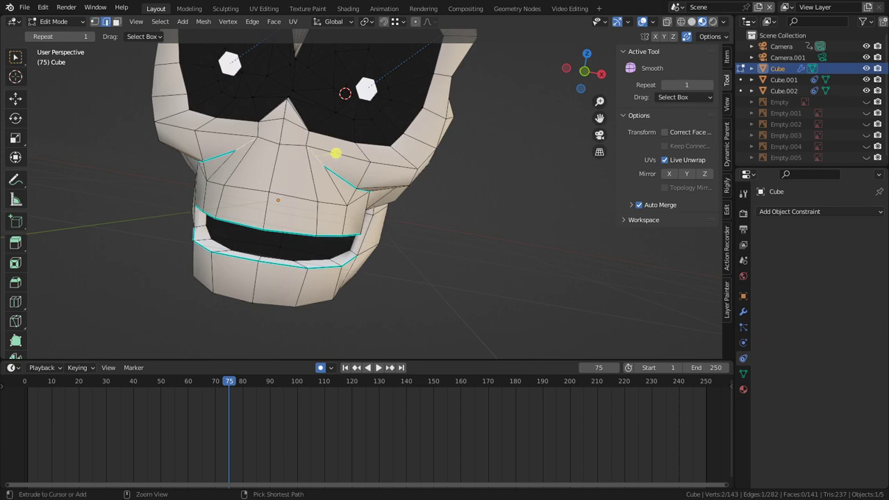
key("ctrl+e")
left_click(290, 238)
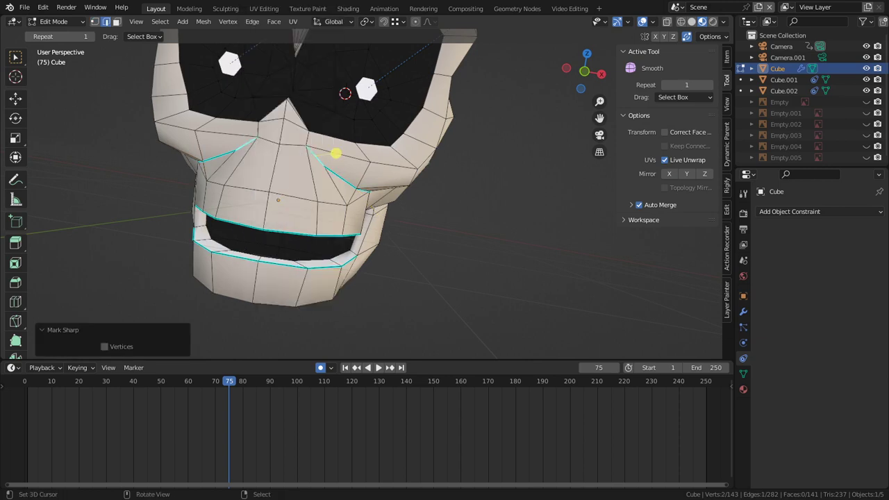
key("Tab")
- Move the middle vertex of the sharp cheekbone crease about 0.068 m backward and down
middle_click_drag(298, 239, 247, 237)
scroll(246, 238, "down", 1)
middle_click_drag(247, 237, 212, 265, "shift")
scroll(250, 194, "up", 2)
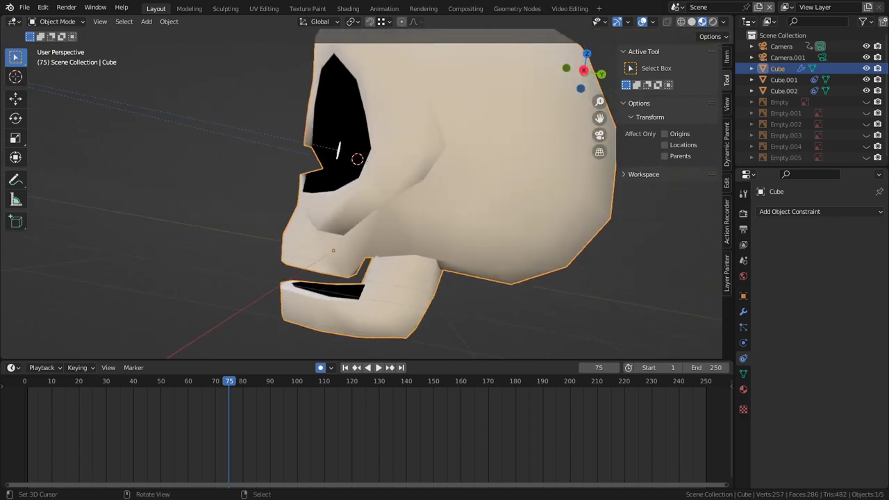
key("Tab")
scroll(224, 202, "up", 2)
key("g")
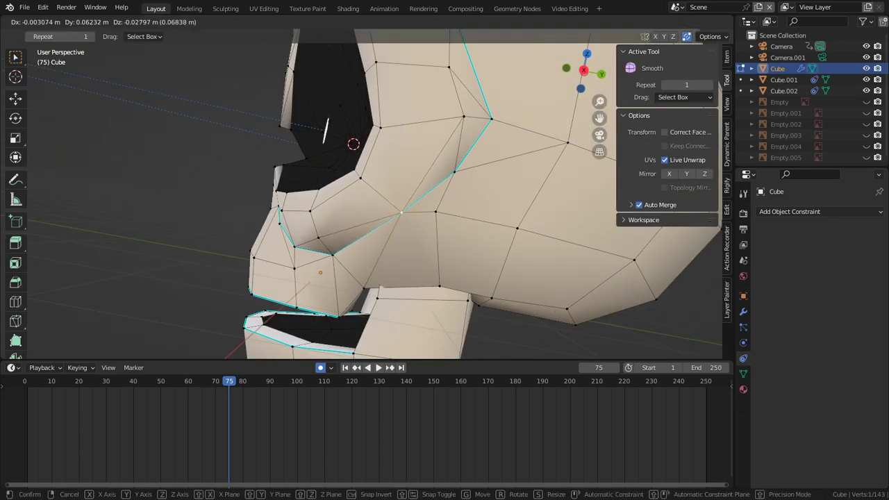
left_click(401, 211)
- Move the vertex on the upper side of the forehead, just behind the brow, slightly forward
key("Tab")
scroll(401, 212, "down", 2)
middle_click_drag(401, 212, 503, 246)
scroll(462, 212, "down", 3)
key("Tab")
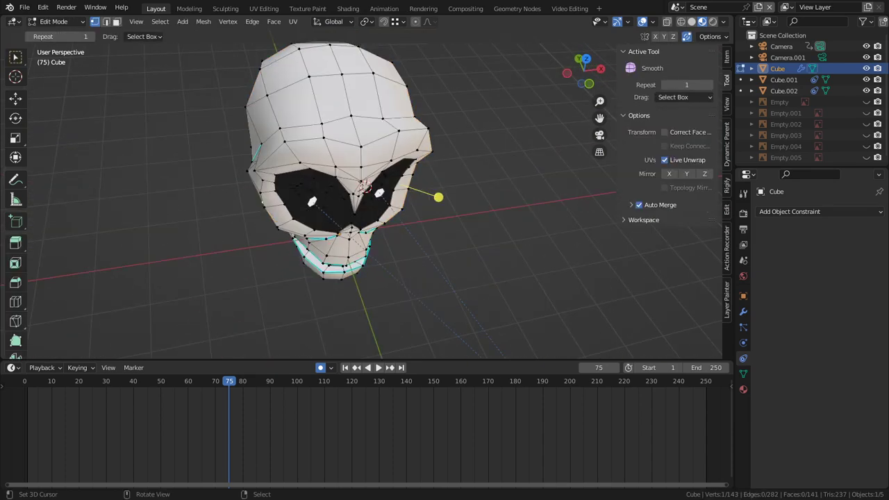
middle_click_drag(313, 215, 358, 238)
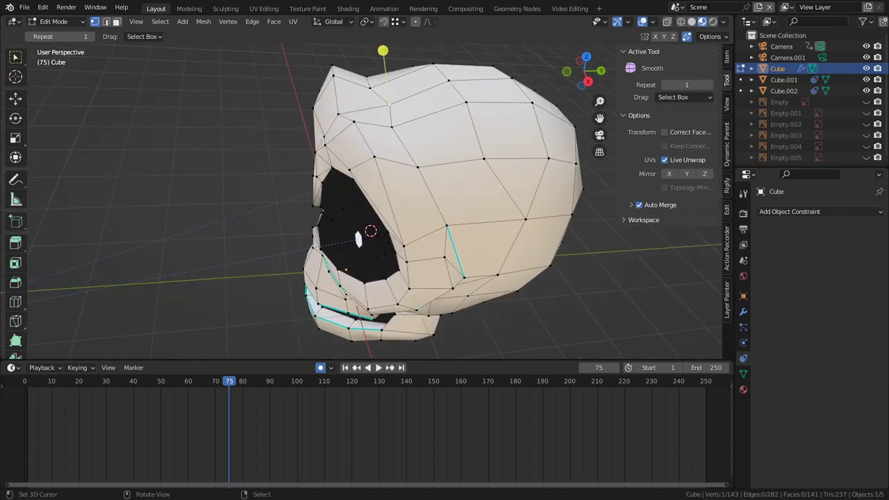
key("KP_3")
key("g")
left_click(365, 98)
- Mark the three edges running from the temple crease up the side of the forehead as sharp
middle_click_drag(365, 99, 384, 201, "shift")
right_click(386, 175)
key("g")
key("Escape")
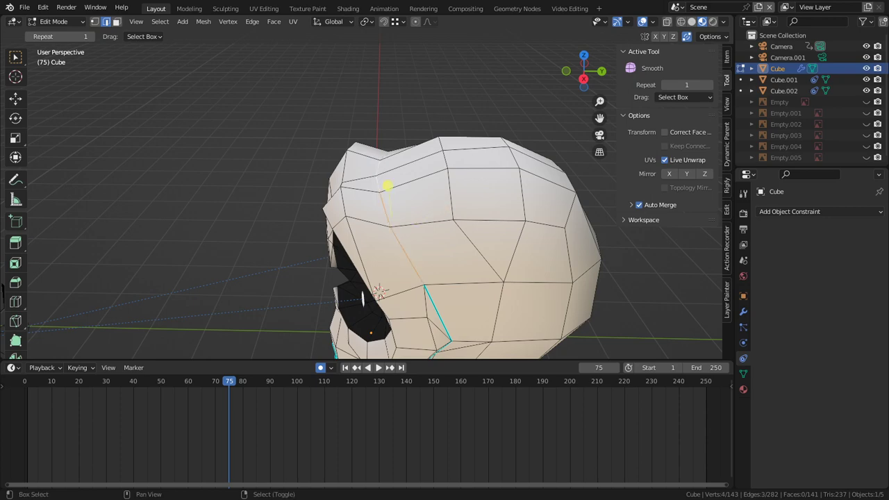
key("ctrl+e")
left_click(346, 238)
middle_click_drag(347, 238, 356, 253)
scroll(368, 222, "up", 2)
- Move a vertex of the sharp forehead crease slightly forward and down, and leave mesh editing
key("1")
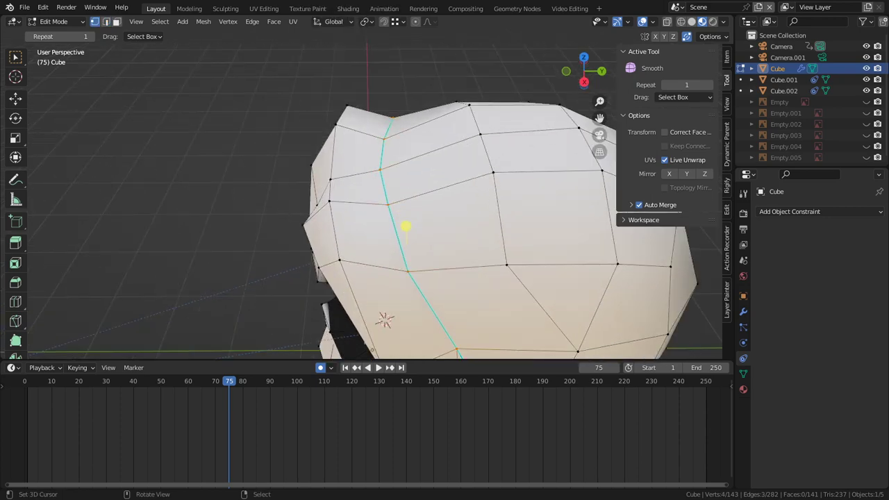
right_click(382, 167)
key("g")
left_click(375, 174)
middle_click_drag(376, 174, 569, 164)
key("Tab")
- Scrub and play the animation in camera and free views and examine the skull's shape, shading and tracking pupils
middle_click_drag(361, 237, 278, 240)
scroll(375, 237, "down", 1)
scroll(278, 239, "down", 2)
middle_click_drag(389, 236, 289, 233)
middle_click_drag(374, 261, 422, 261)
left_click_drag(104, 380, 746, 380)
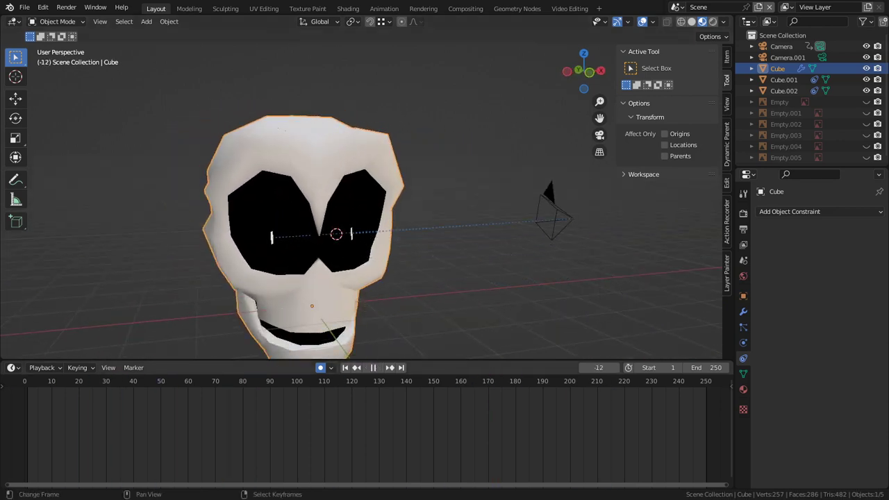
key("KP_0")
key("space")
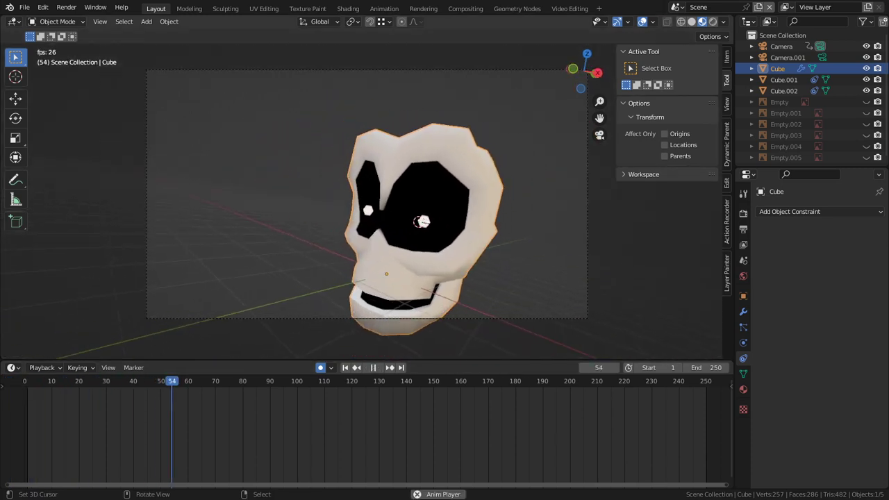
key("KP_0")
scroll(367, 202, "down", 3)
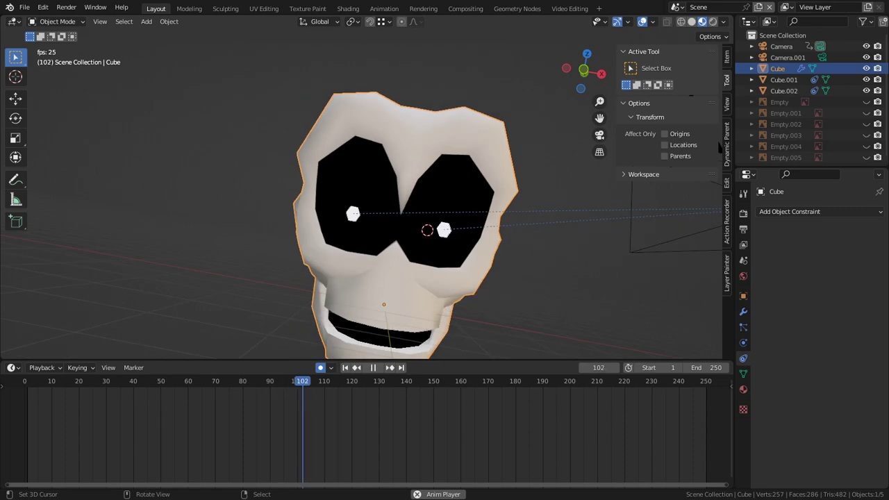
key("KP_0")
scroll(366, 202, "up", 2)
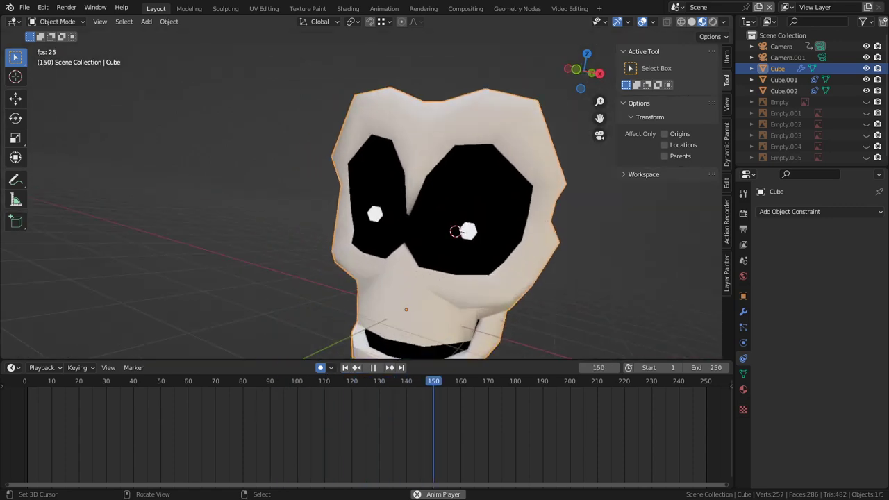
key("space")
key("KP_0")
scroll(367, 201, "down", 3)
- Pull the edge on the eye socket's outer side inward by about 0.3 m with smooth proportional editing
key("Tab")
scroll(366, 201, "up", 1)
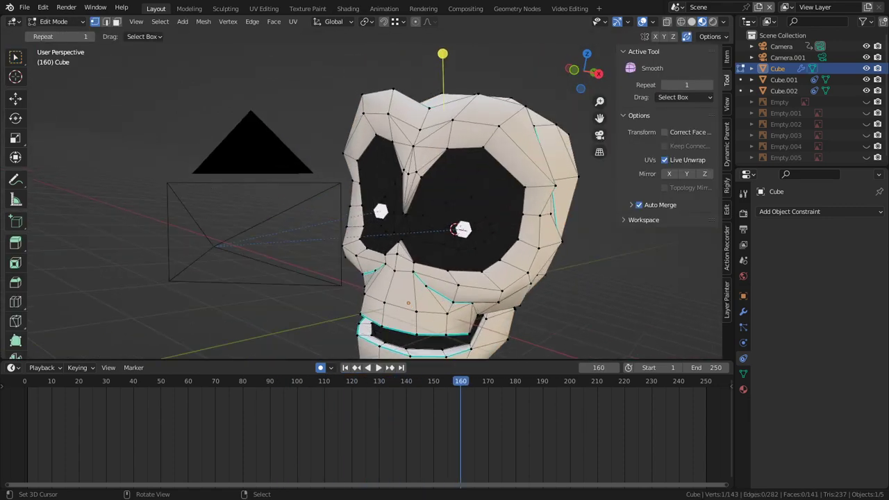
key("2")
right_click(539, 186)
middle_click_drag(540, 187, 578, 187)
key("o")
key("g")
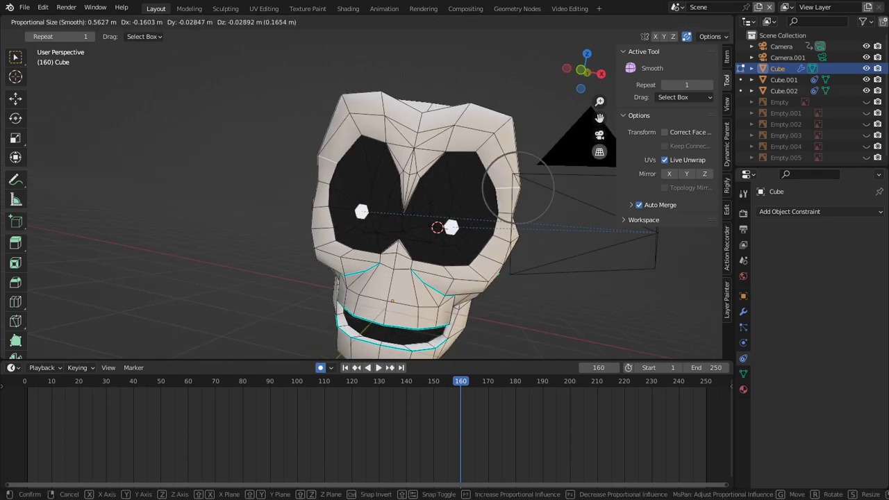
scroll(518, 188, "down", 2)
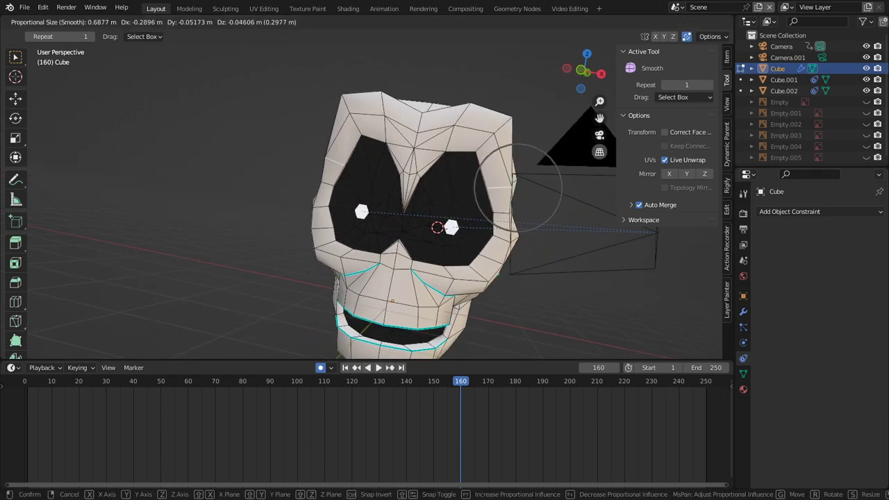
left_click(518, 209)
- Try to move the faces bordering the eye socket with proportional editing, and undo the changes
key("g")
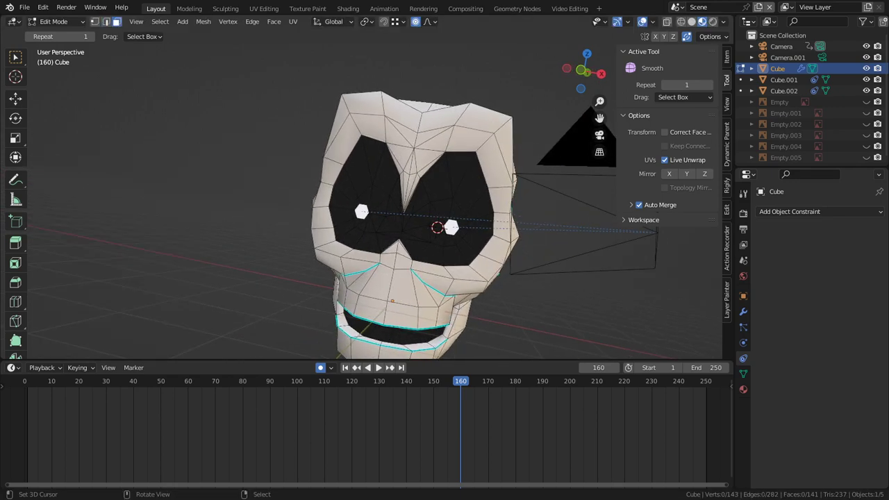
left_click(485, 164)
key("ctrl+z")
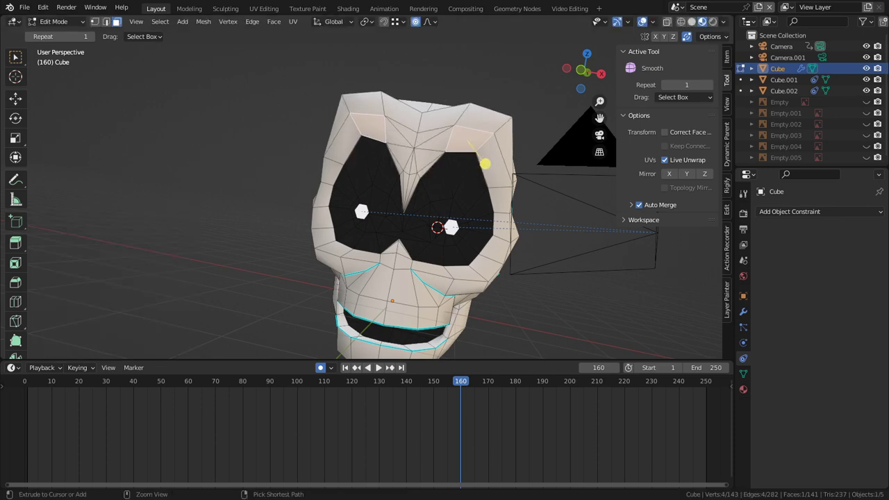
middle_click_drag(416, 208, 396, 210)
middle_click_drag(468, 154, 541, 174)
key("g")
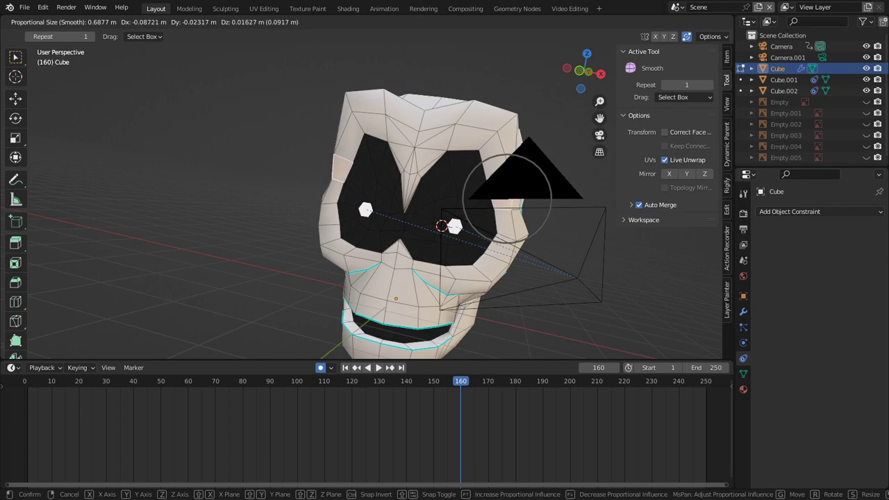
left_click(516, 221)
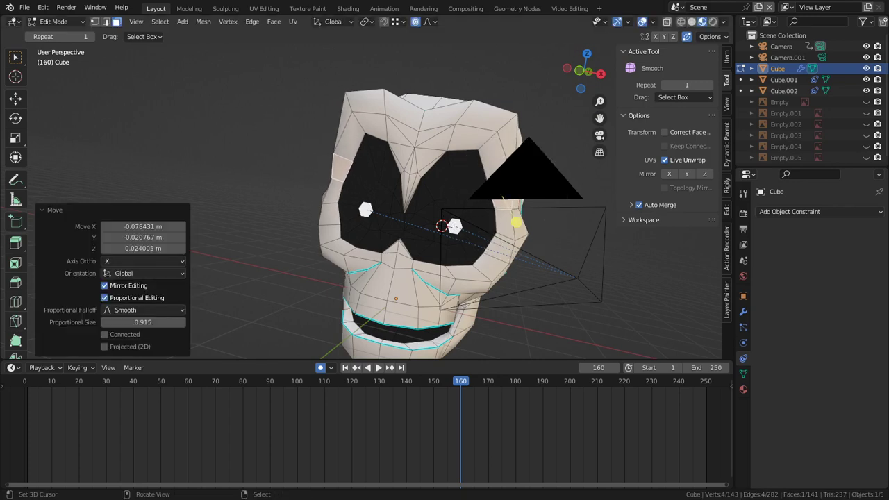
key("ctrl+z")
- Lower the edge above the eye socket by 0.10313 m in Z with smooth proportional editing of size 0.880
right_click(488, 141)
key("g")
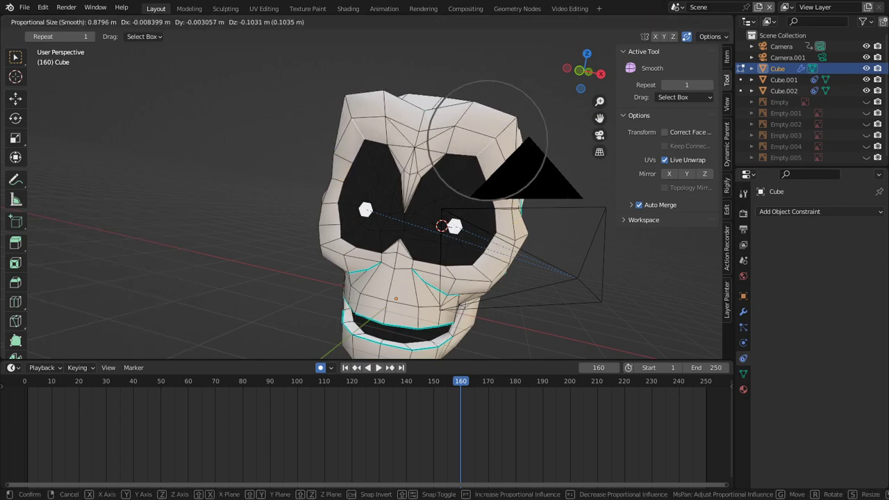
left_click(488, 149)
middle_click_drag(488, 150, 372, 162)
middle_click_drag(426, 230, 410, 227)
- Through the camera at frame -27, try to pull the eye socket's front edge backward with proportional editing, and undo the move
key("KP_0")
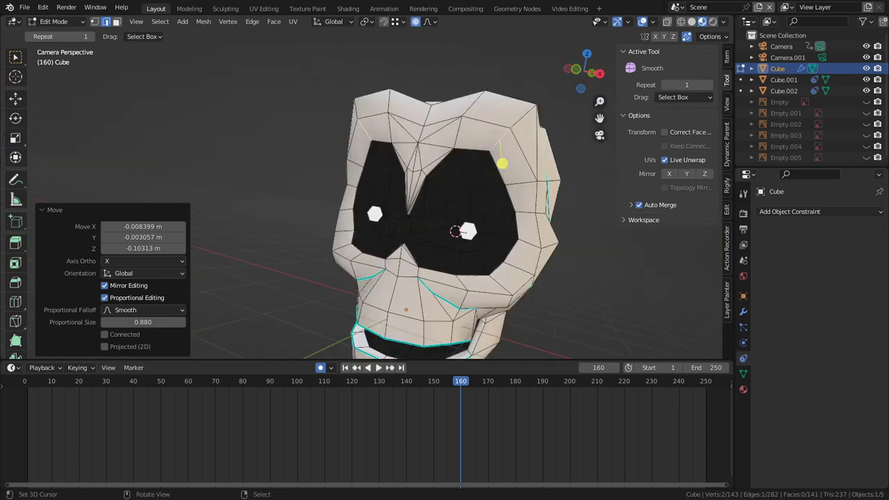
left_click_drag(451, 410, 0, 410)
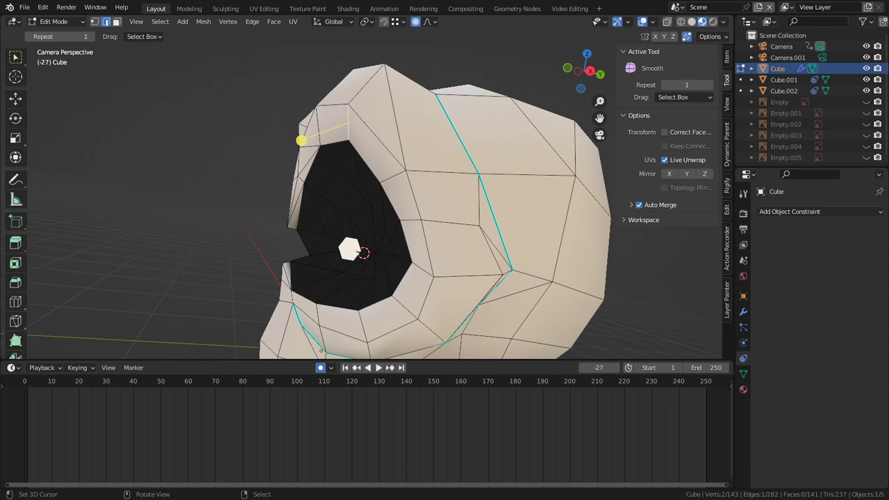
key("g")
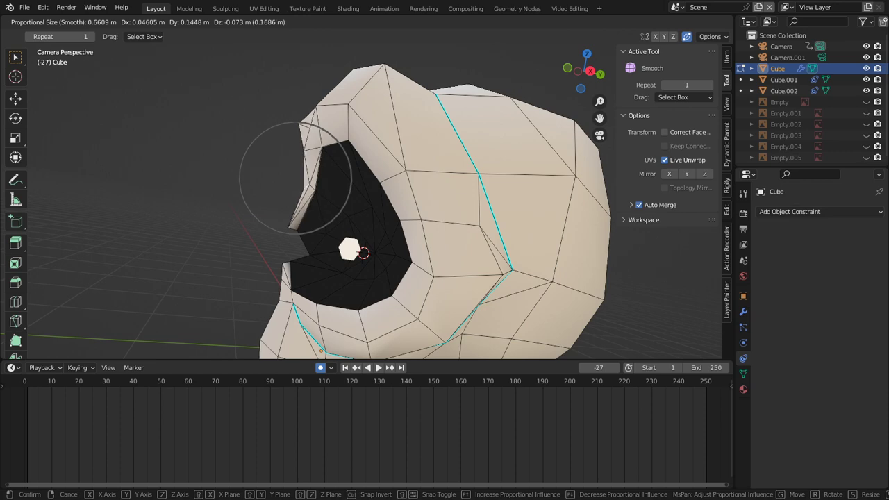
left_click(251, 181)
key("alt+Tab")
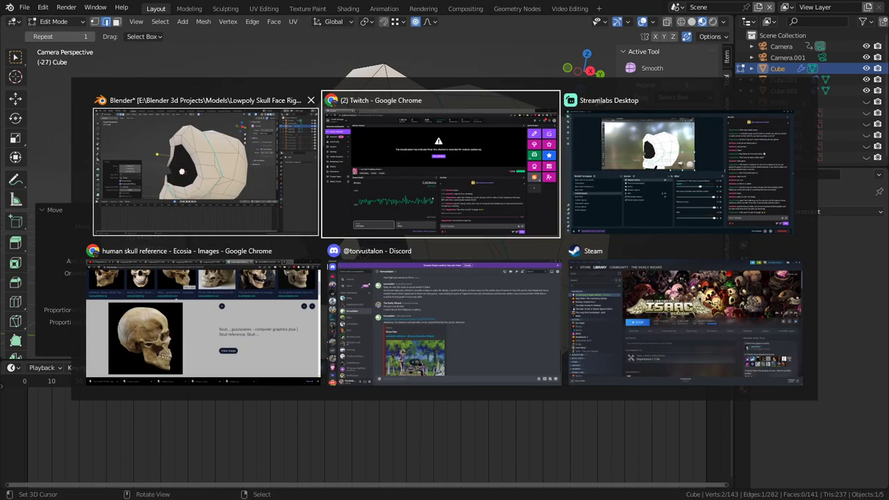
left_click(243, 177)
key("ctrl+z")
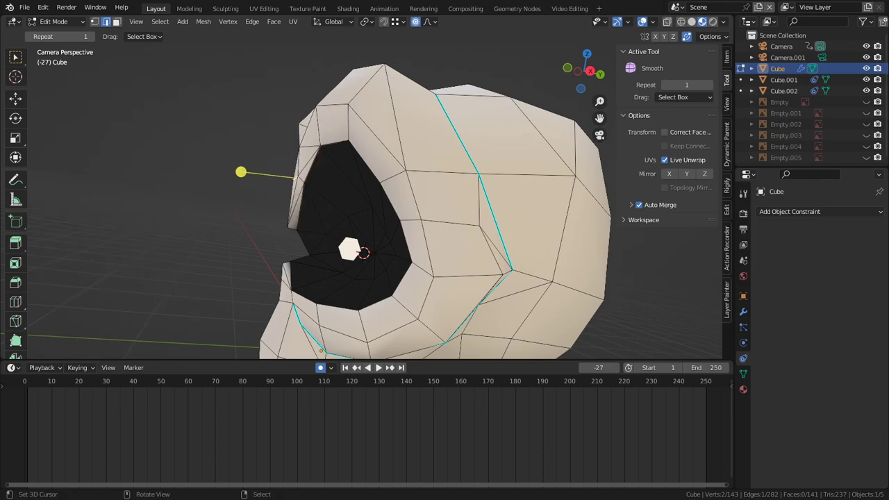
- Switch to the right orthographic view and reveal the hidden reference images behind the skull
key("KP_3")
key("alt+h")
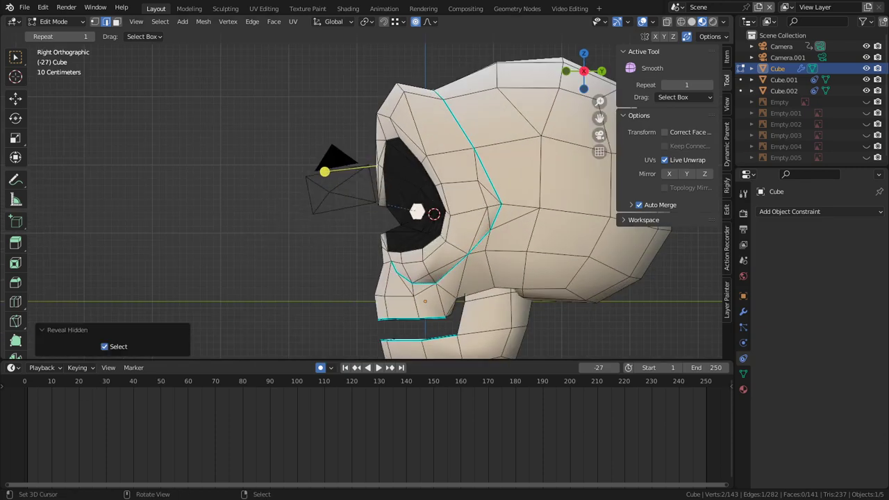
key("Tab")
key("alt+h")
middle_click_drag(424, 278, 403, 146, "shift")
middle_click_drag(339, 146, 375, 285, "shift")
scroll(375, 202, "up", 3)
- Hide the reference image overlapping the front of the skull and return to editing the skull mesh
key("Tab")
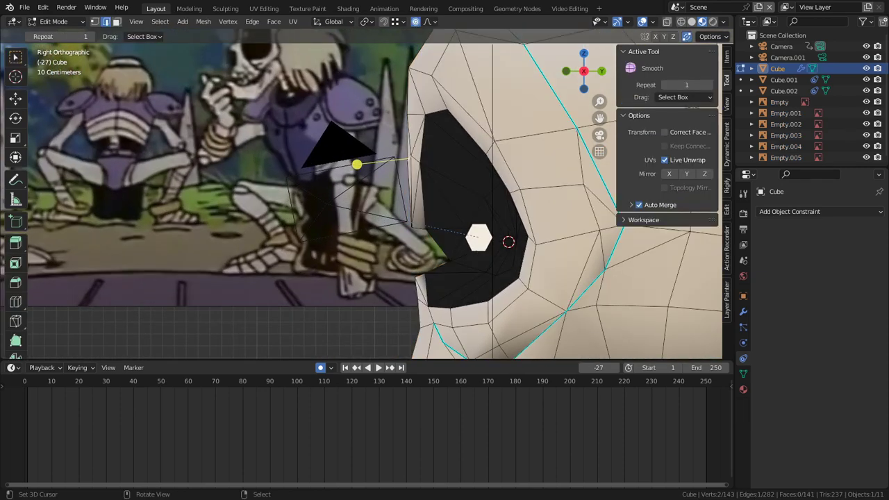
key("g")
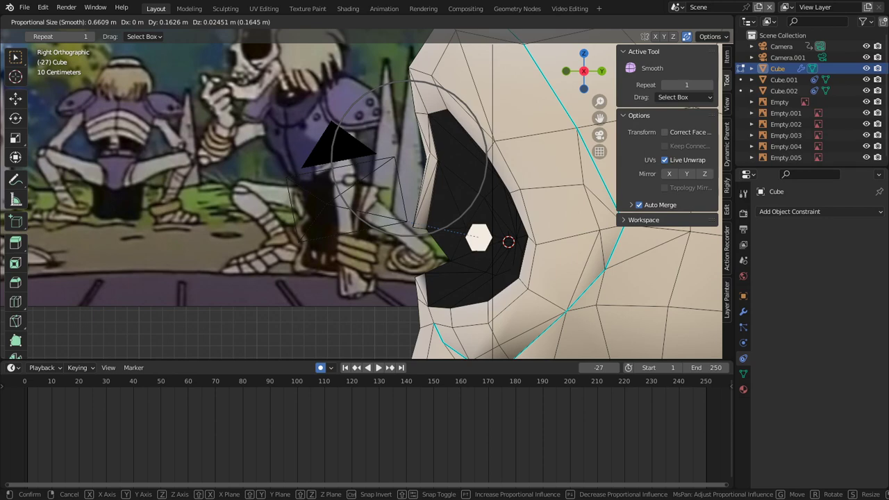
key("Escape")
middle_click_drag(410, 173, 400, 153, "shift")
key("Tab")
right_click(375, 173)
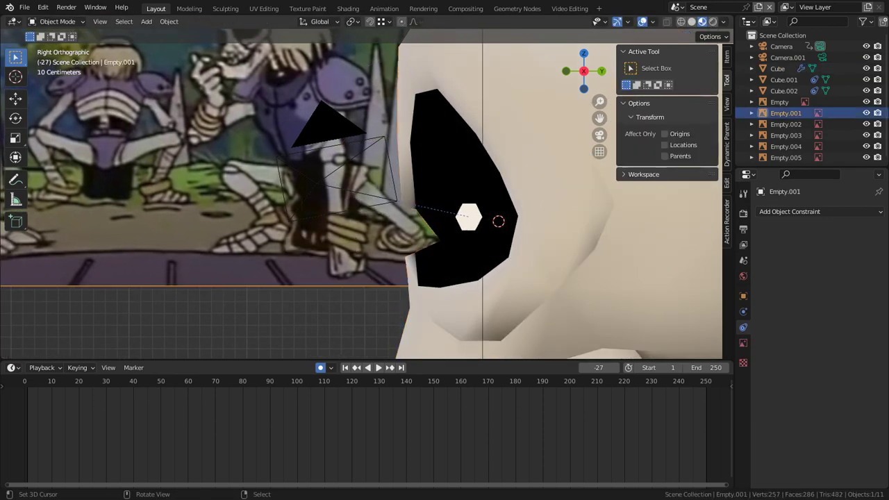
key("h")
right_click(416, 267)
key("Tab")
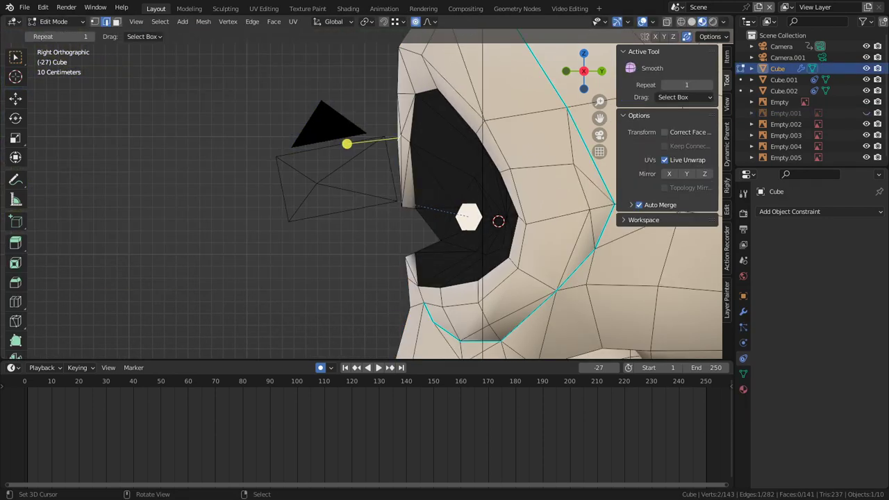
- Move the edge between the eye sockets 0.17581 m in Y and 0.02451 m in Z with smooth proportional editing of size 0.336
key("g")
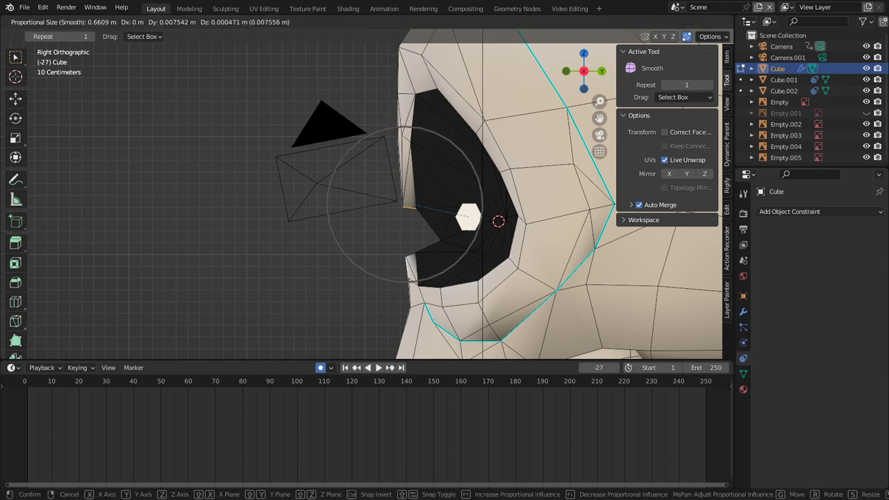
scroll(467, 216, "up", 3)
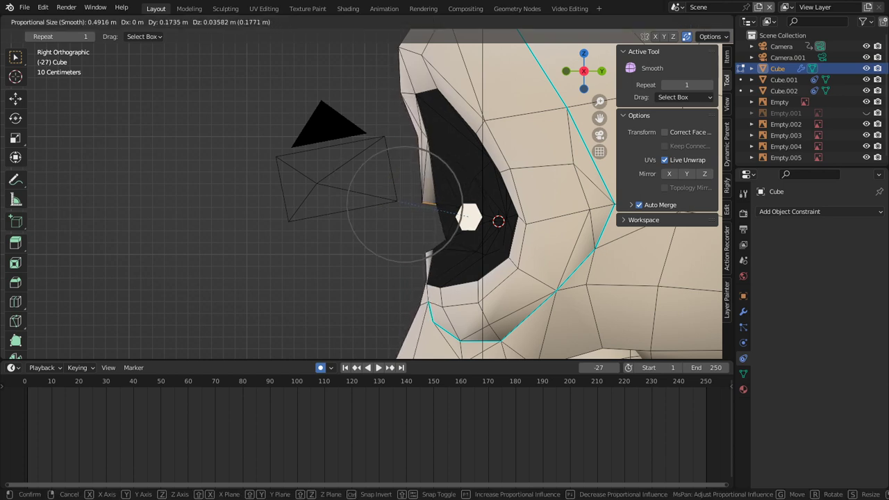
scroll(469, 217, "up", 4)
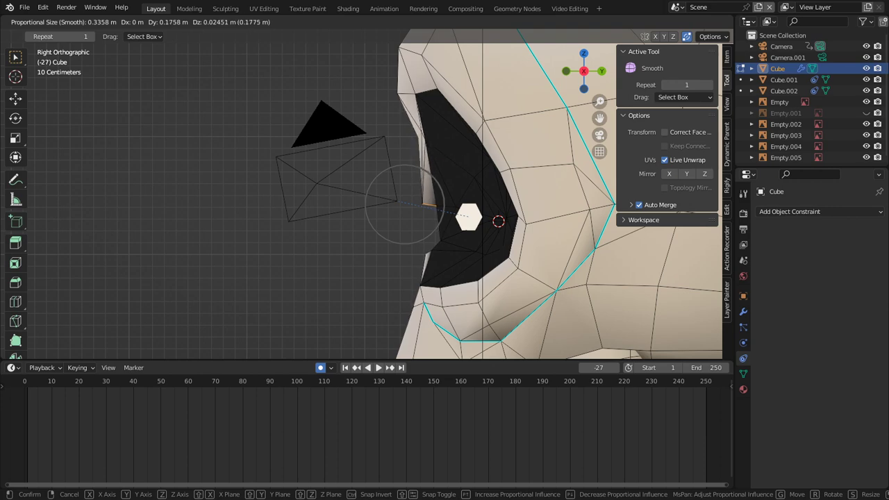
left_click(468, 217)
scroll(458, 208, "down", 3)
scroll(445, 223, "up", 4)
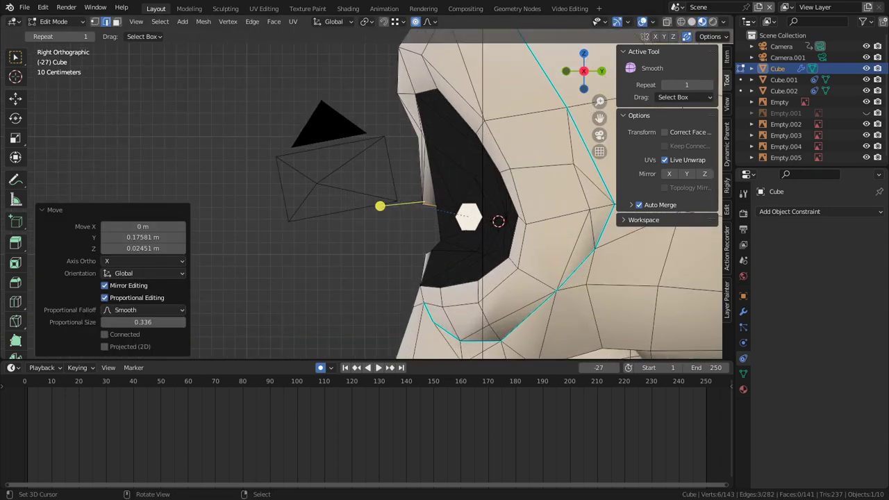
- Move the vertex at the eye sockets' lower inner rim forward about 0.199 m in negative Y with smooth proportional editing of size about 0.32
key("1")
right_click(416, 281)
middle_click_drag(417, 281, 436, 282)
middle_click_drag(513, 215, 557, 225)
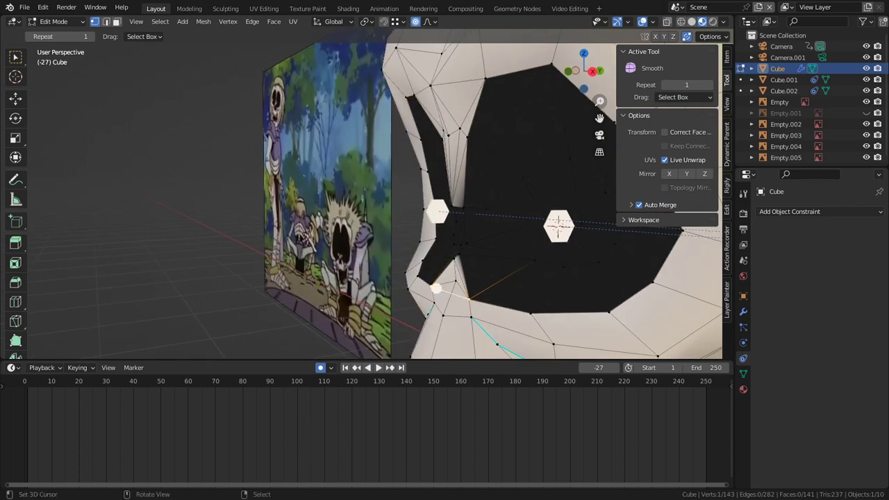
left_click_drag(435, 289, 438, 320)
key("KP_3")
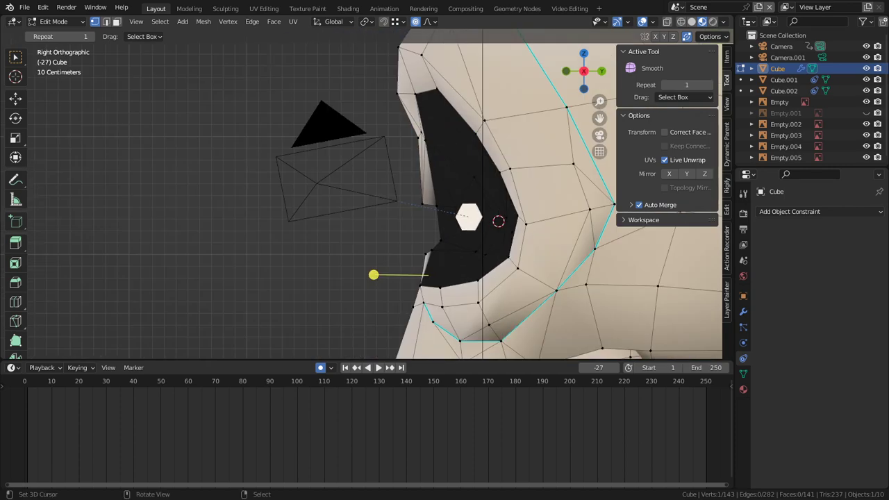
key("g")
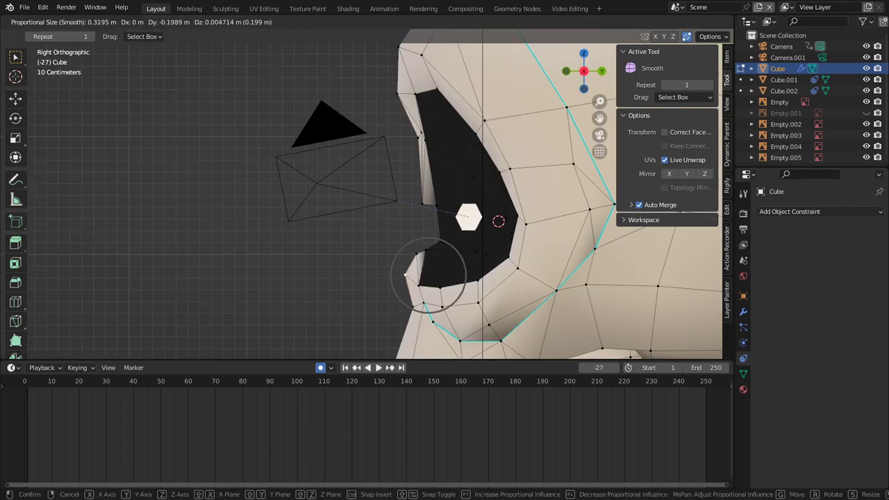
left_click(406, 275)
- Play the animation through the camera in Object Mode to examine the reshaped skull
key("Tab")
scroll(361, 194, "down", 5)
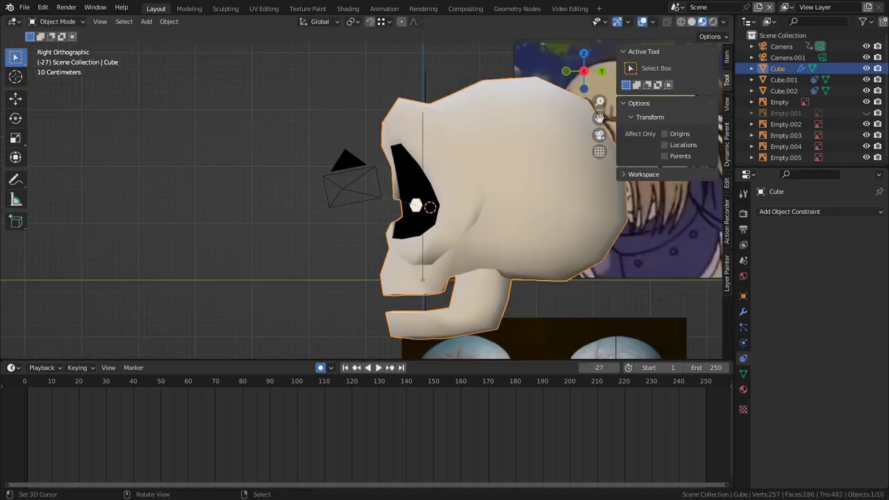
key("KP_0")
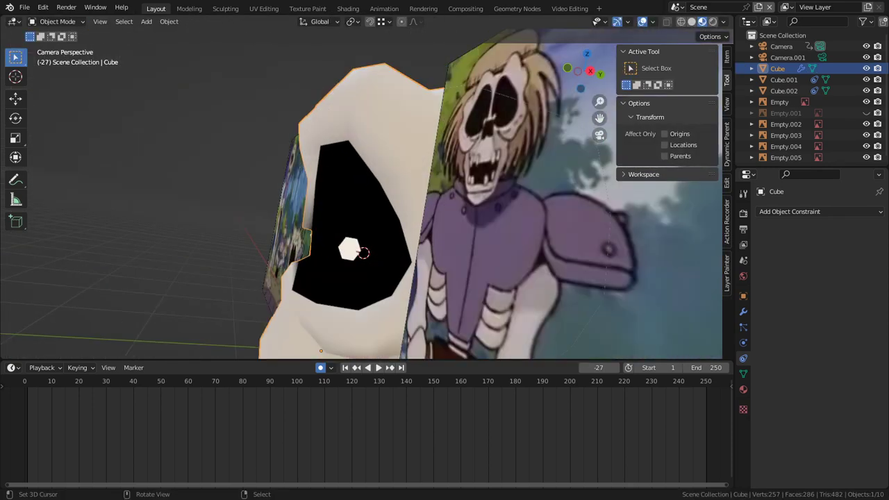
key("KP_3")
key("space")
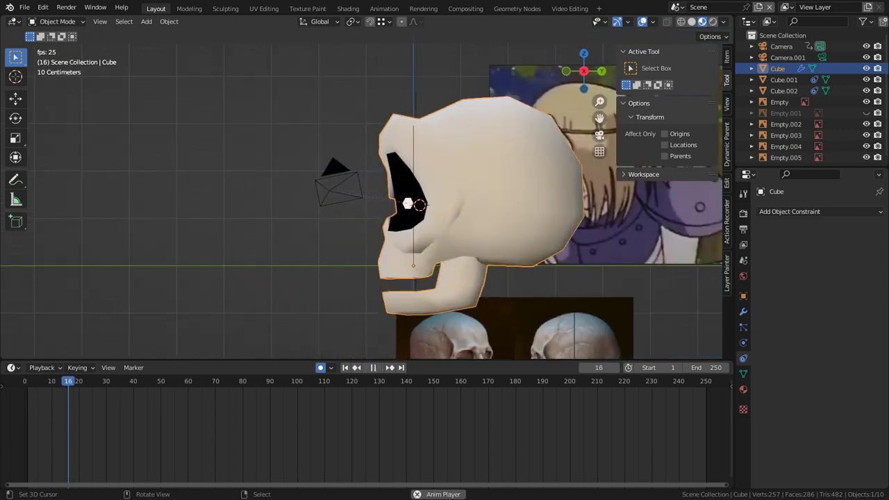
key("KP_0")
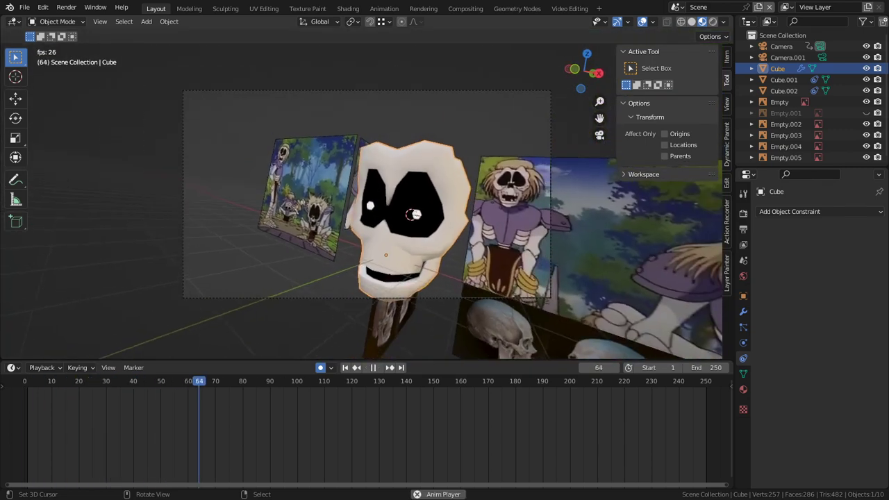
scroll(366, 201, "up", 3)
scroll(367, 202, "down", 2)
- Hide the two reference images on either side of the skull and stop playback at frame -33
right_click(534, 229)
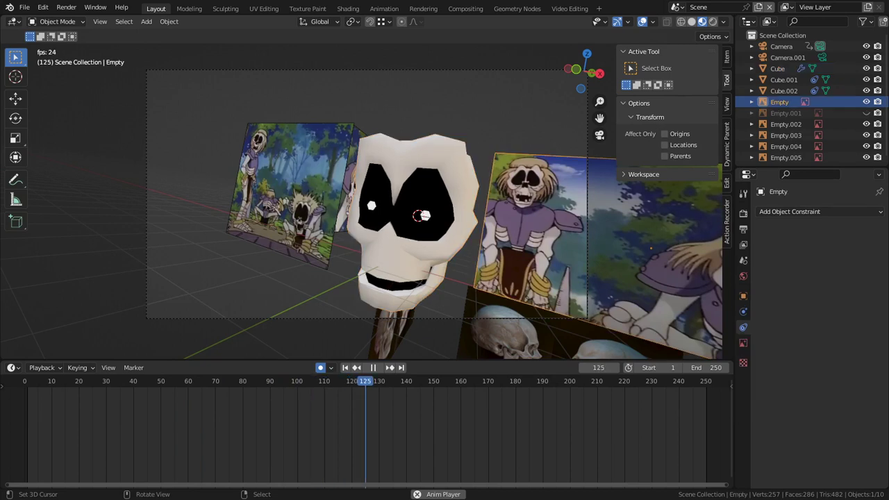
key("h")
right_click(292, 198)
key("h")
left_click_drag(229, 424, 0, 427)
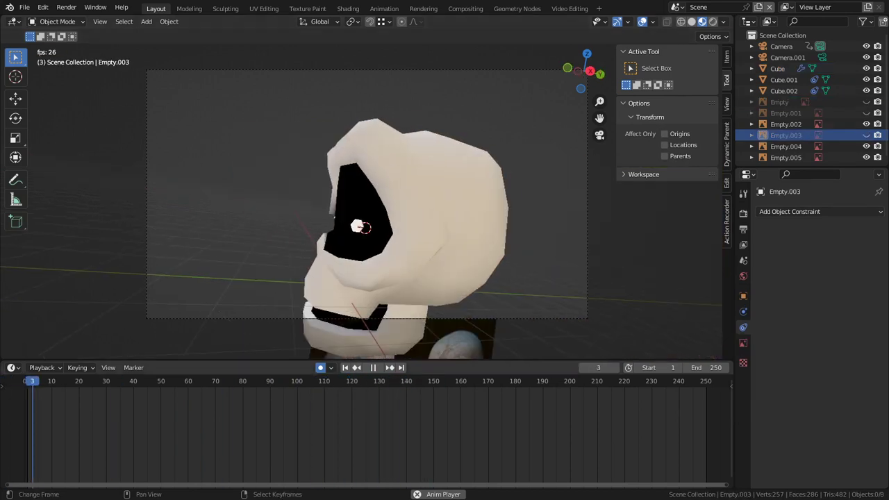
left_click_drag(174, 424, 0, 423)
key("space")
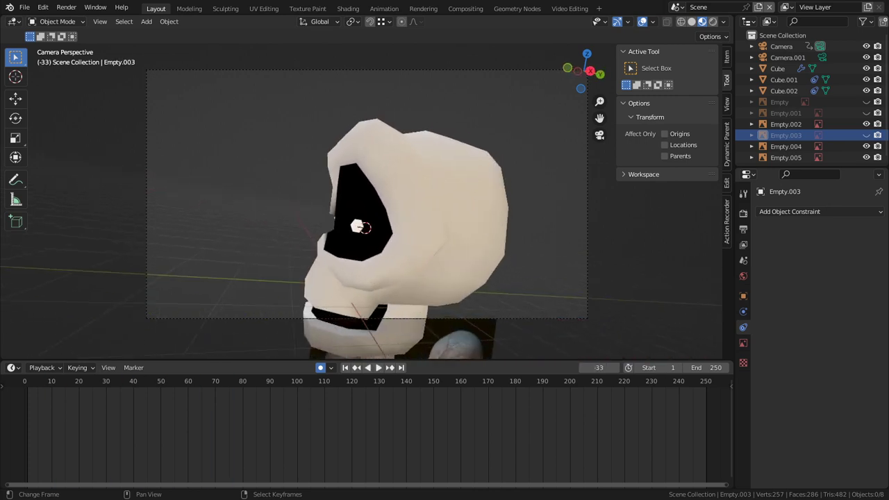
- Clear the sharp marks from the edge loops along the lower and upper borders of the skull's mouth
right_click(424, 201)
key("Tab")
key("2")
right_click(335, 334, "alt")
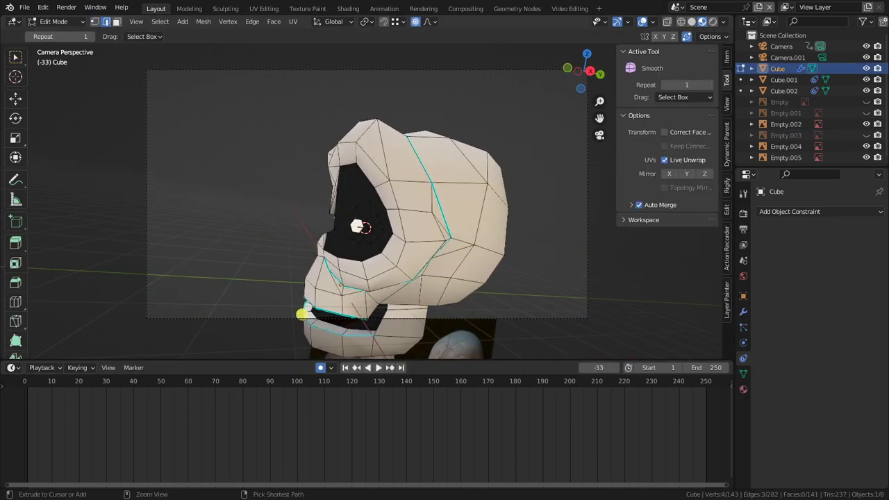
key("ctrl+e")
left_click(317, 338)
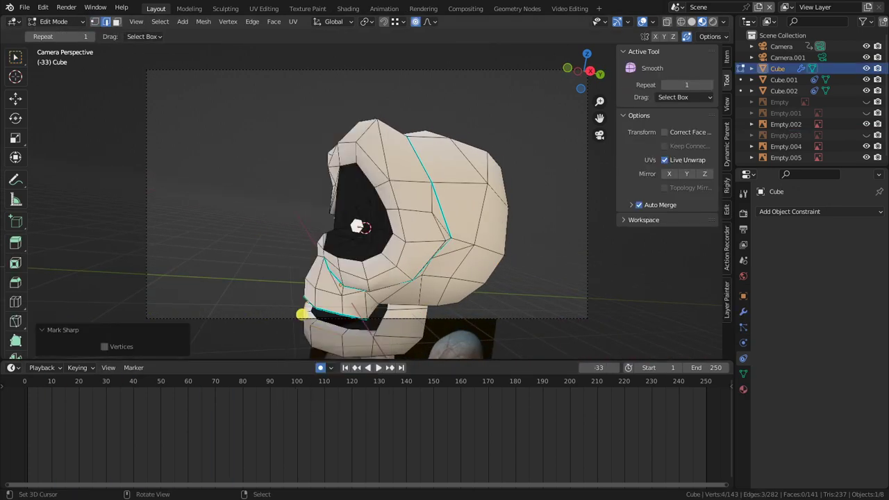
right_click(302, 315, "alt")
key("ctrl+e")
left_click(301, 307)
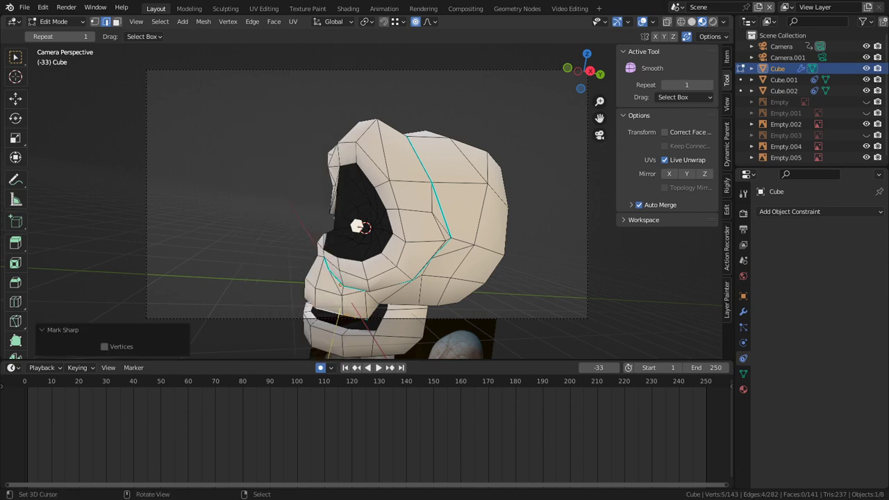
- Scrub and play the animation through the camera to examine the mouth's softened shading
key("Tab")
mouse_move(115, 416)
left_mouse_down()
mouse_move(329, 417)
mouse_move(129, 416)
left_mouse_up()
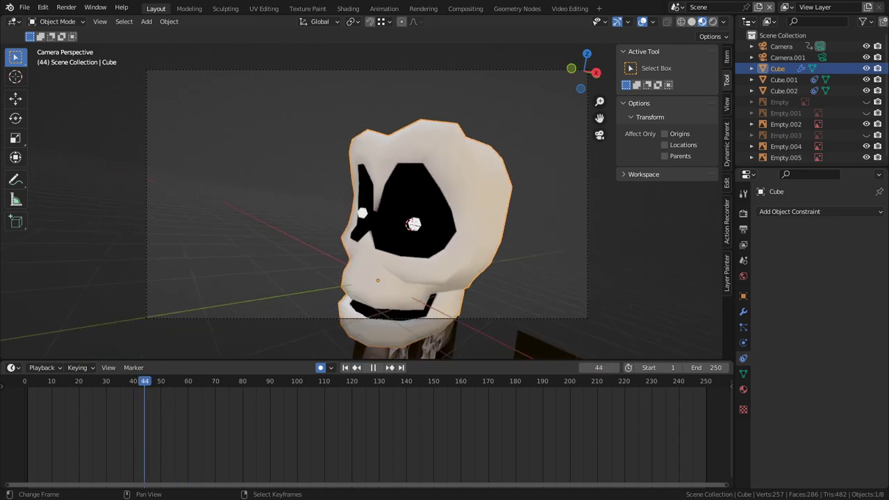
key("space")
- Reveal all hidden reference images and switch to the front orthographic view
middle_click_drag(375, 209, 409, 216)
key("alt+h")
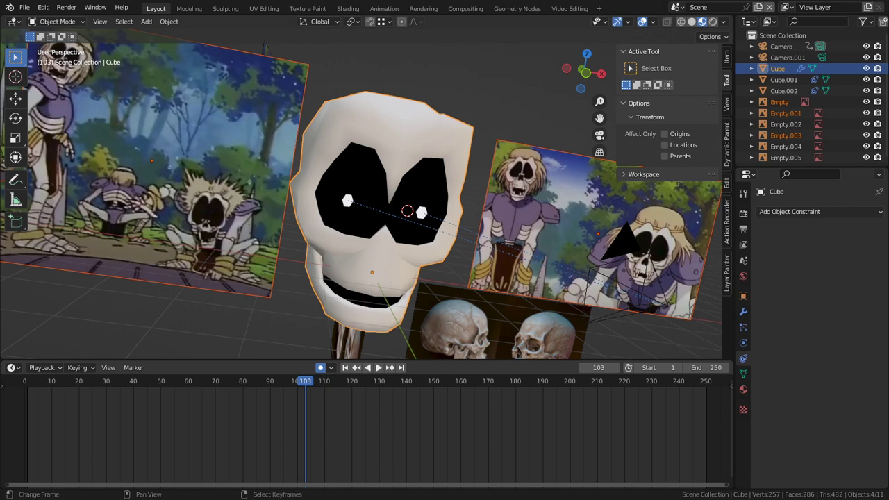
key("KP_1")
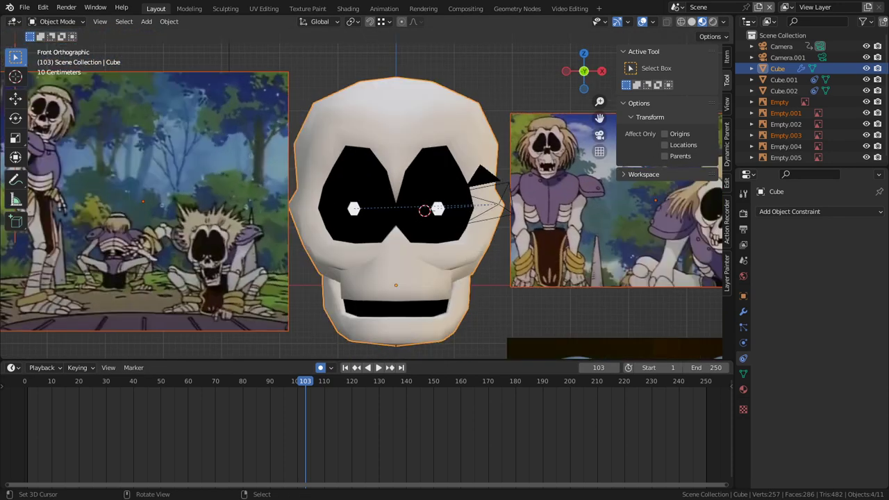
- Move the vertex at the skull's temple inward by -0.18316 m in X with smooth proportional editing of size 1.359
middle_click_drag(430, 201, 330, 216, "shift")
scroll(293, 226, "up", 2)
key("Tab")
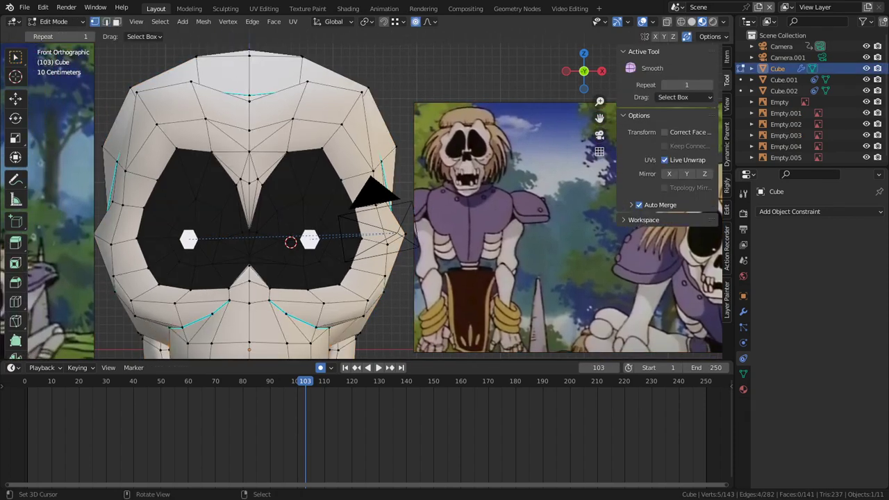
key("g")
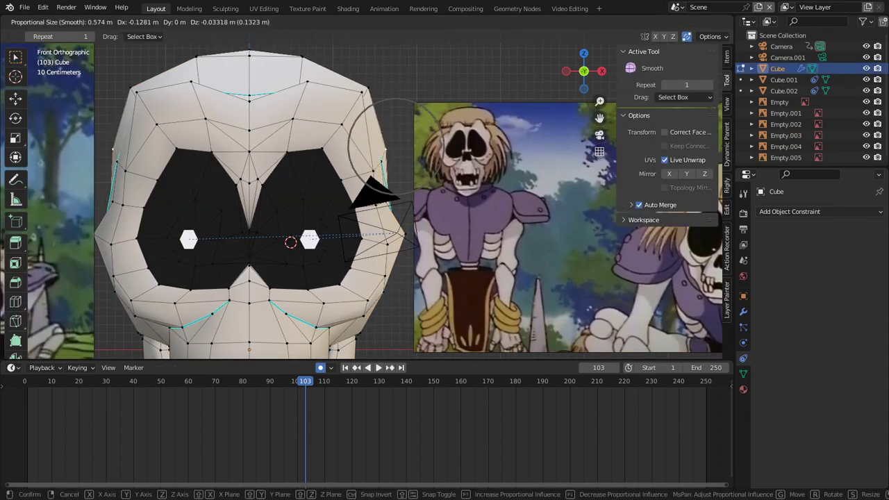
scroll(396, 160, "down", 10)
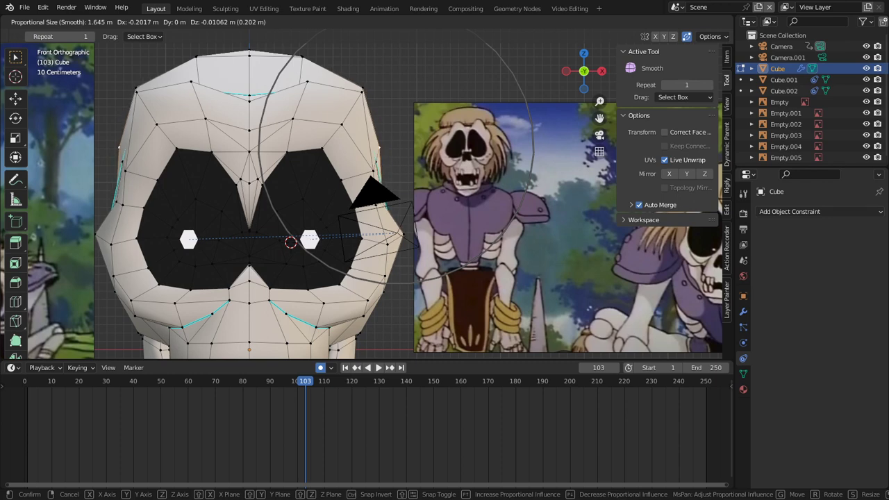
scroll(396, 159, "up", 2)
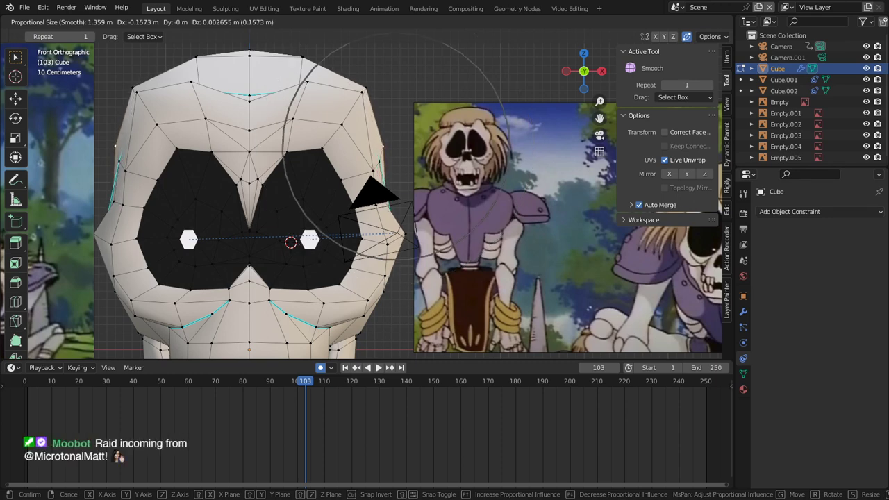
key("Return")
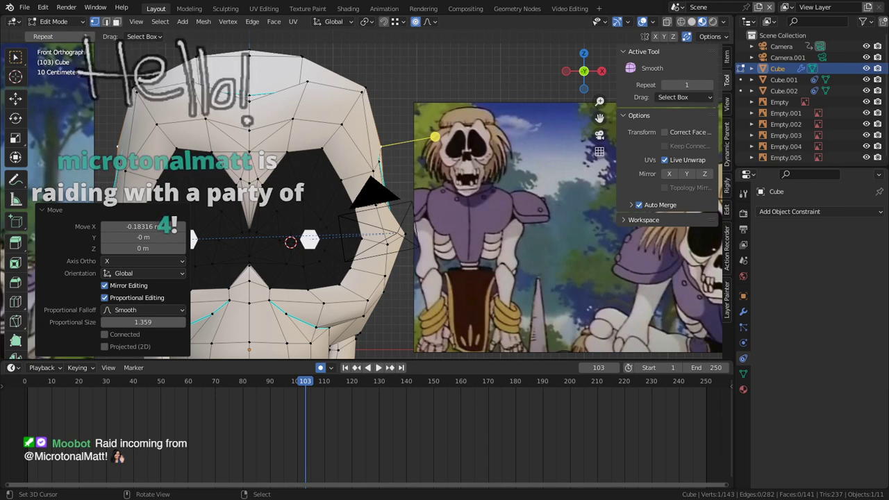
- Try to move a front edge of the lower jaw with proportional editing in edge select mode
scroll(361, 201, "down", 3)
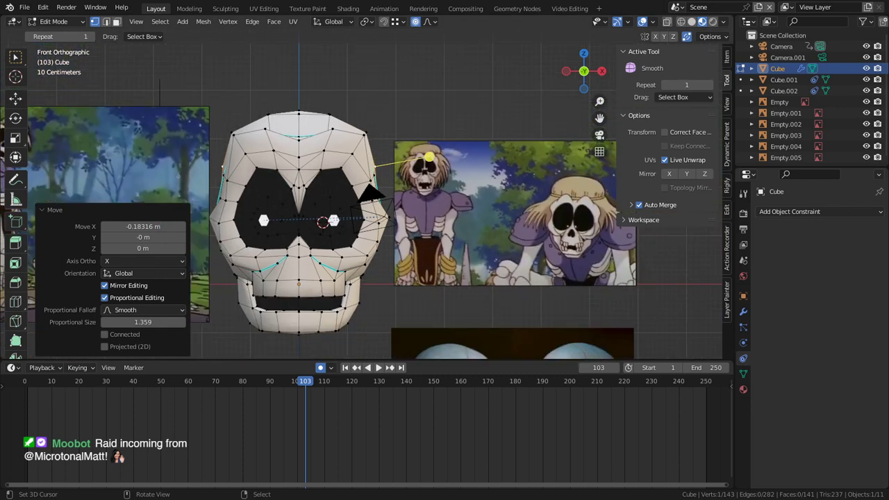
scroll(361, 201, "up", 1)
middle_click_drag(347, 271, 398, 123, "shift")
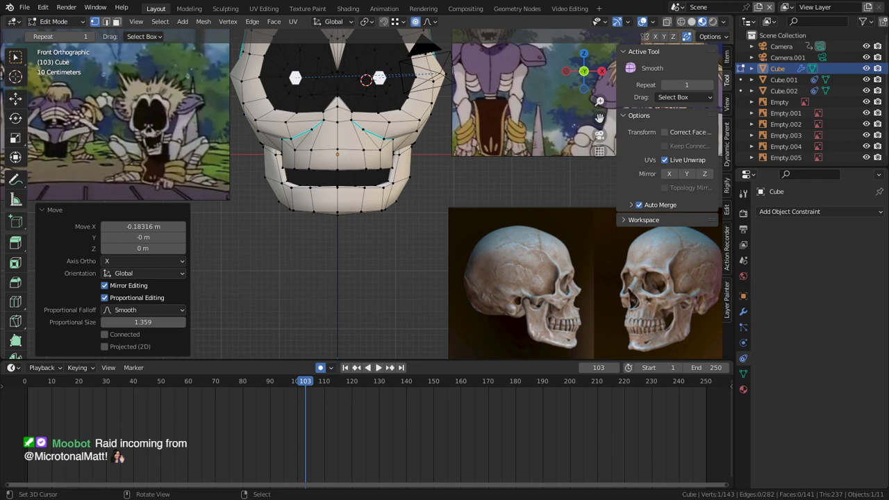
middle_click_drag(361, 173, 350, 190)
scroll(349, 190, "up", 2)
key("2")
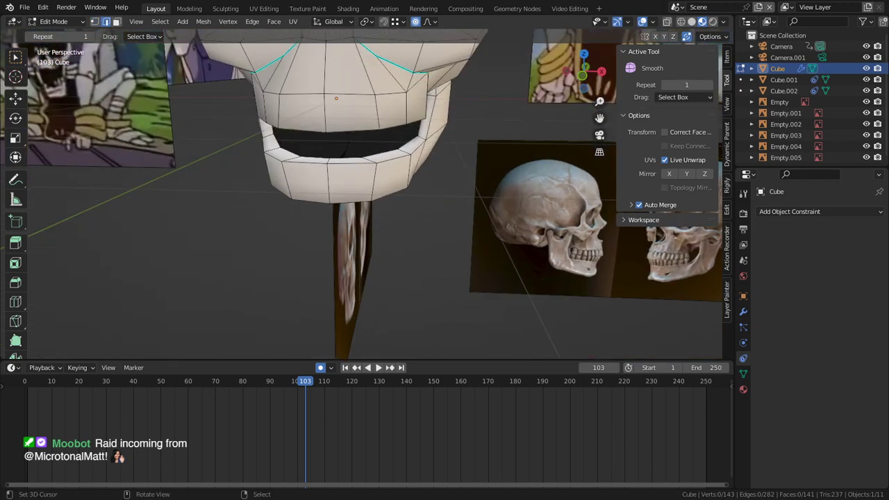
middle_click_drag(373, 122, 369, 163)
middle_click_drag(397, 254, 386, 267)
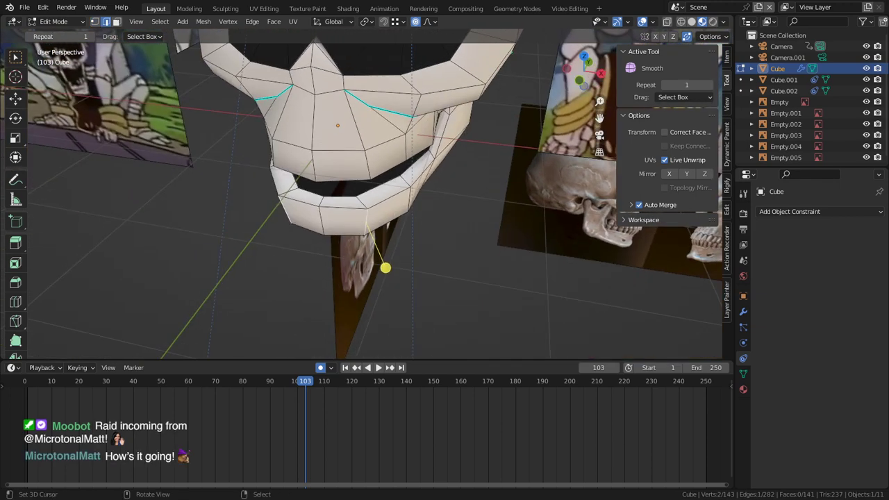
key("g")
scroll(366, 221, "up", 7)
key("Escape")
- Move the edges at the lower jaw's side by -0.064779 m in X, -0.000738 m in Y and 0.010915 m in Z, proportional size 0.697
middle_click_drag(385, 267, 454, 204)
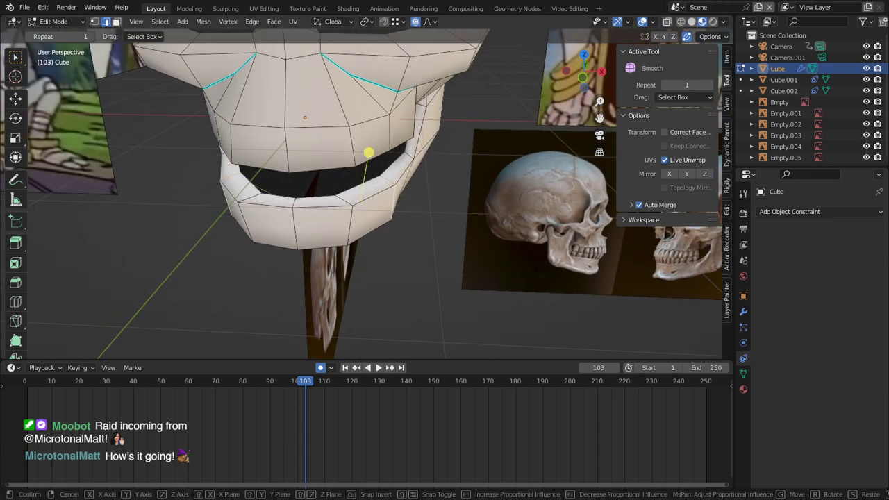
key("g")
left_click(361, 150)
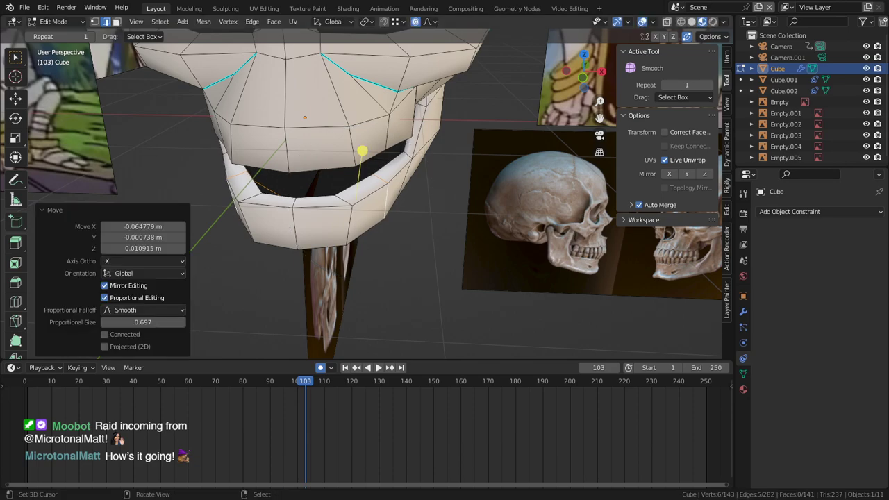
middle_click_drag(362, 150, 355, 177)
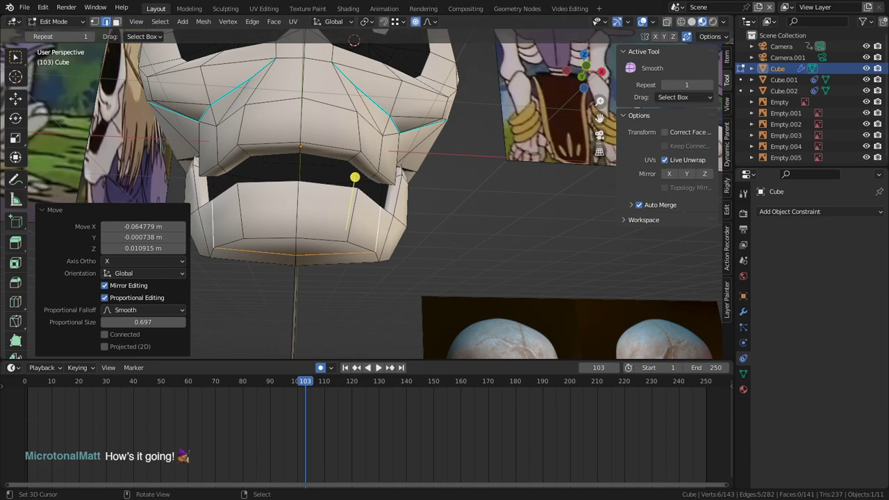
middle_click_drag(361, 188, 386, 223)
middle_click_drag(386, 224, 386, 250, "ctrl")
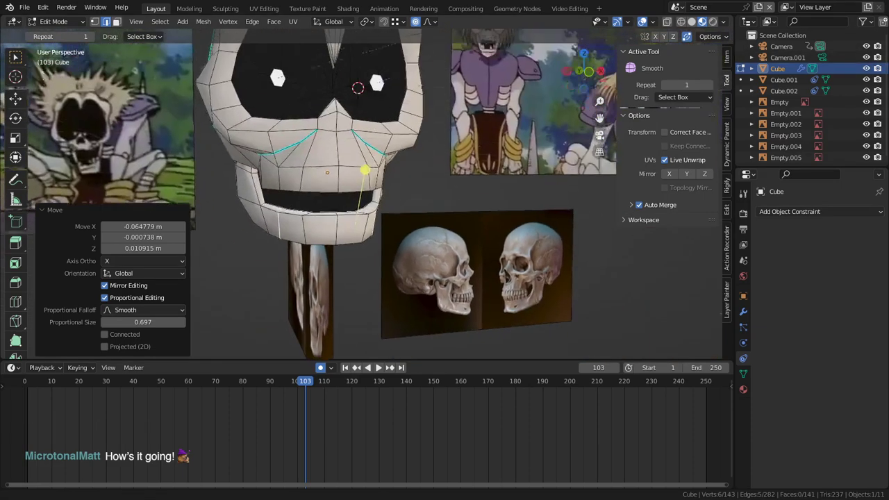
mouse_move(361, 160)
middle_mouse_down()
mouse_move(257, 165)
mouse_move(361, 161)
middle_mouse_up()
- Fill the Cube.001 pupil with light blue (H 0.549, S 0.616, V 1.000) in Vertex Paint mode
key("Tab")
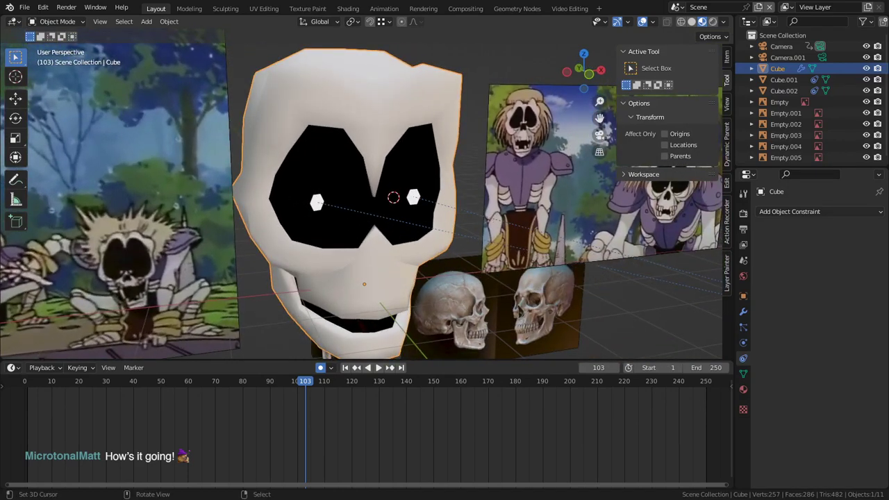
right_click(414, 198)
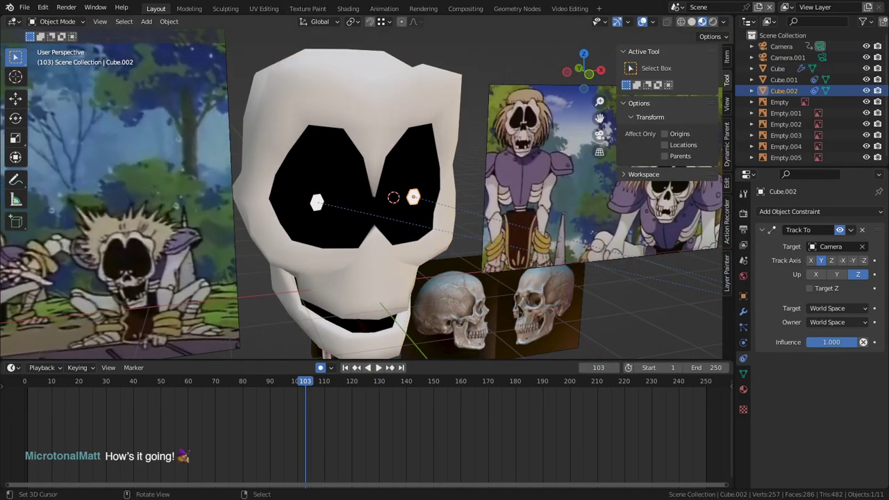
left_click(316, 202, "shift")
key("Tab")
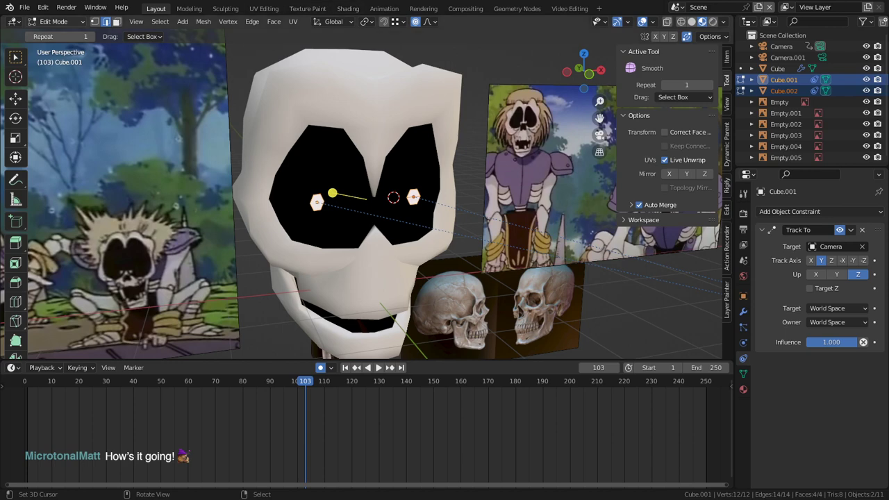
left_click(54, 22)
left_click(56, 70)
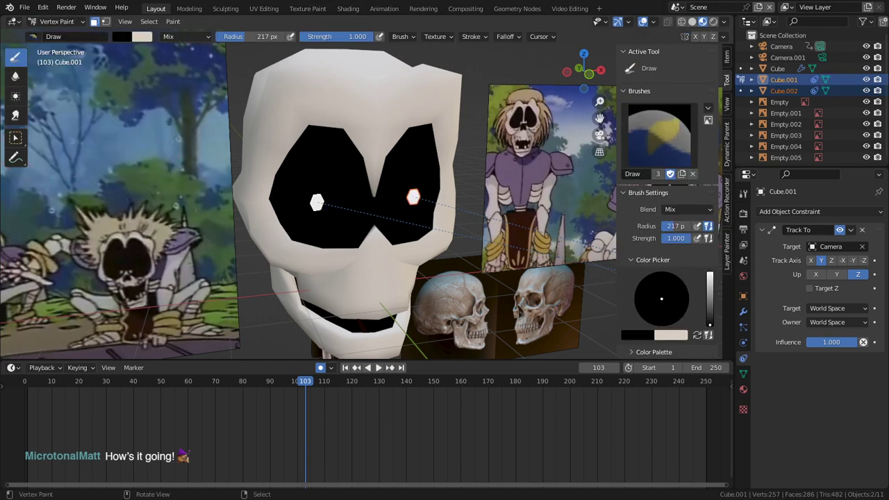
left_click(122, 36)
left_click(122, 37)
left_click_drag(207, 128, 208, 49)
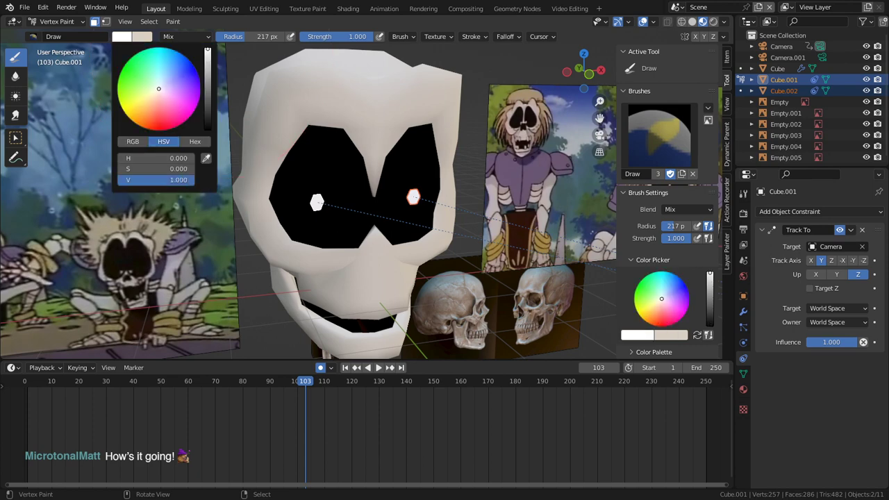
left_click_drag(158, 68, 166, 64)
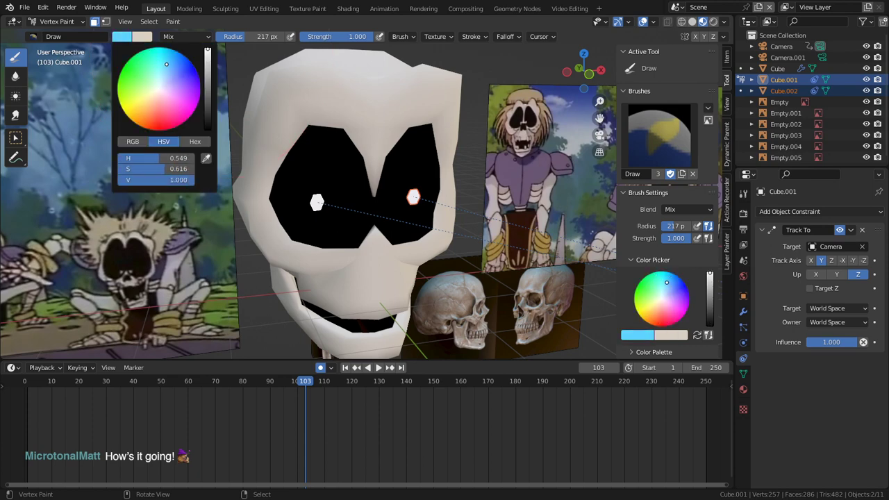
key("shift+k")
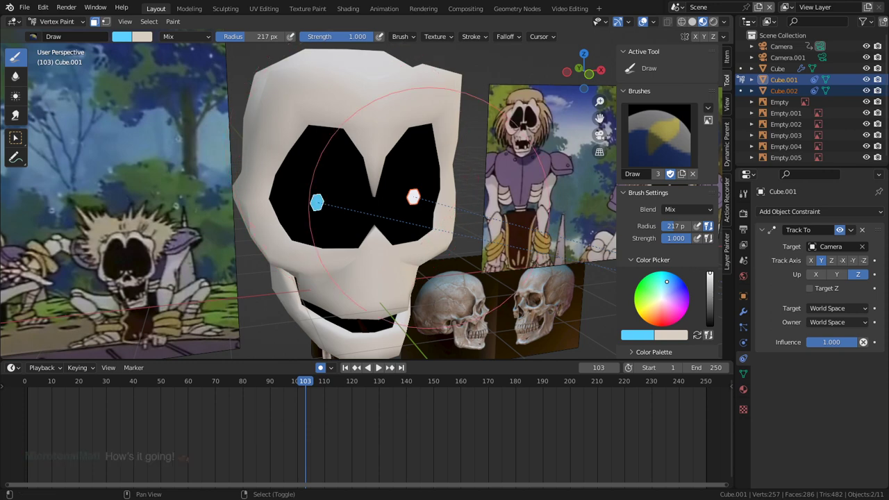
- Fill the Cube.002 pupil with the same light blue in Vertex Paint mode and return to Object Mode
key("ctrl+Tab")
right_click(414, 198)
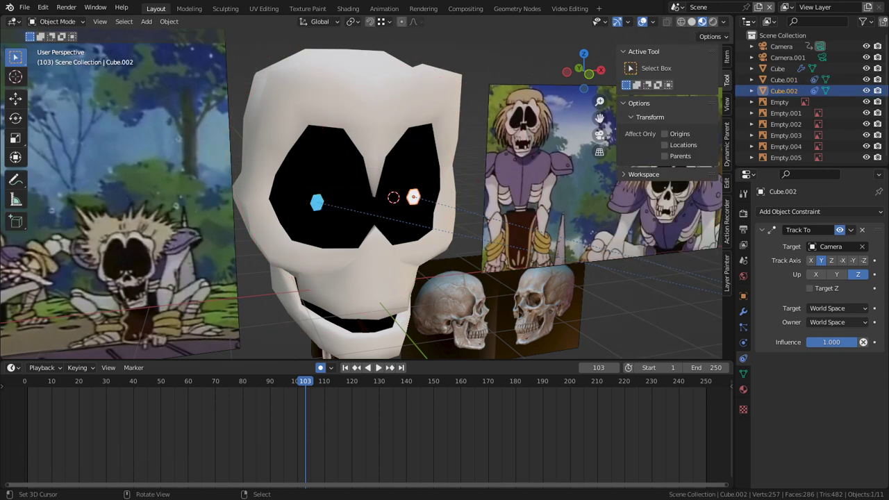
left_click(57, 20)
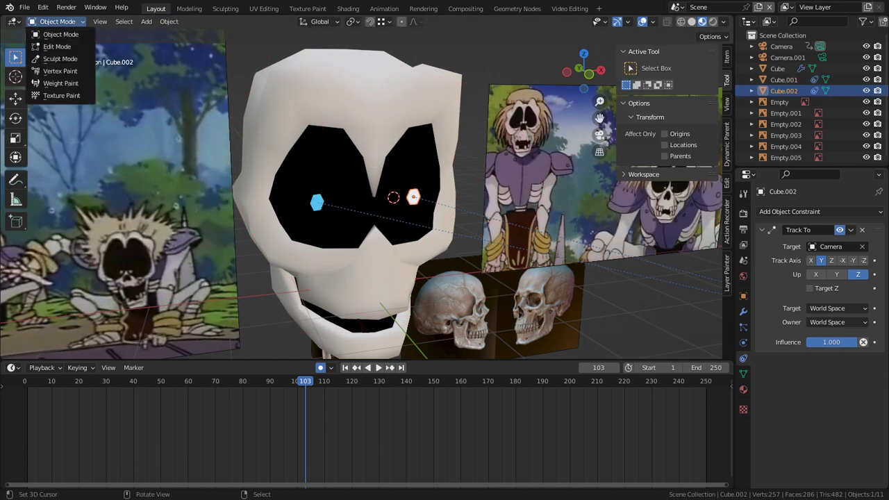
left_click(60, 71)
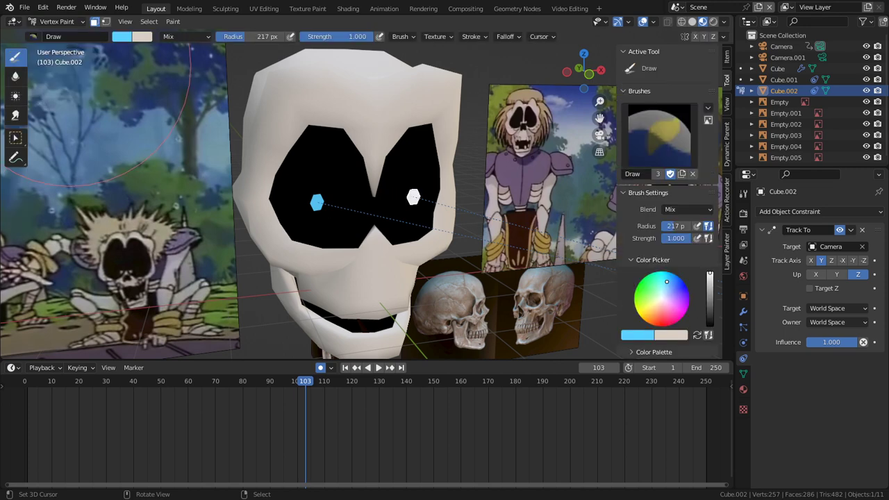
key("ctrl+Tab")
- Hide the viewport overlays and examine the skull through the camera while playing and scrubbing the animation
scroll(438, 262, "down", 2)
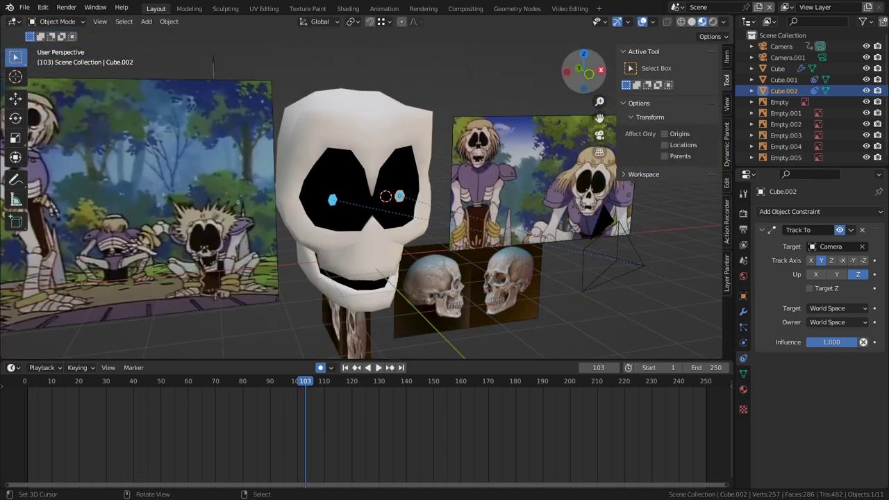
left_click(642, 22)
key("KP_0")
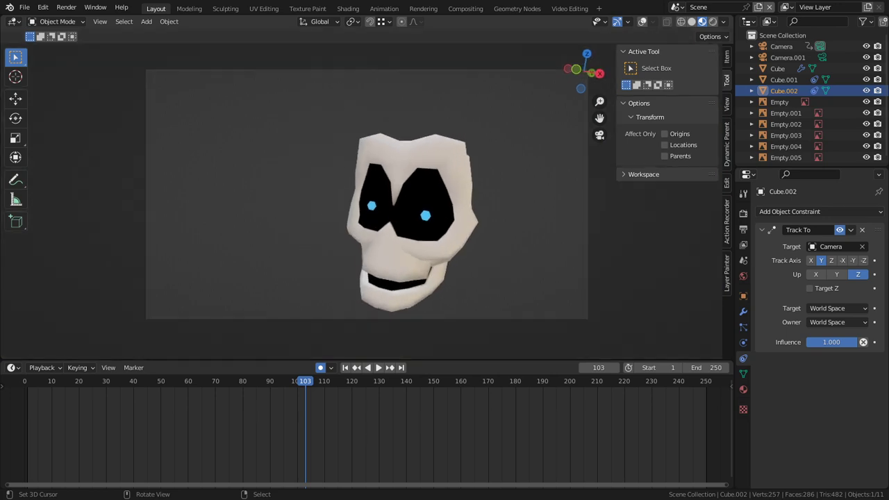
key("space")
left_click(146, 427)
left_click_drag(147, 427, 0, 427)
key("space")
key("space")
key("space")
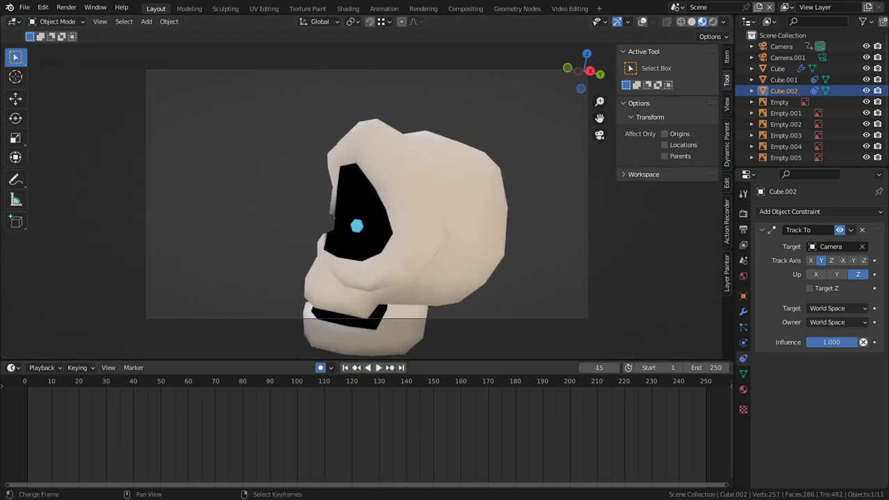
middle_click_drag(348, 229, 382, 230)
scroll(362, 229, "down", 5)
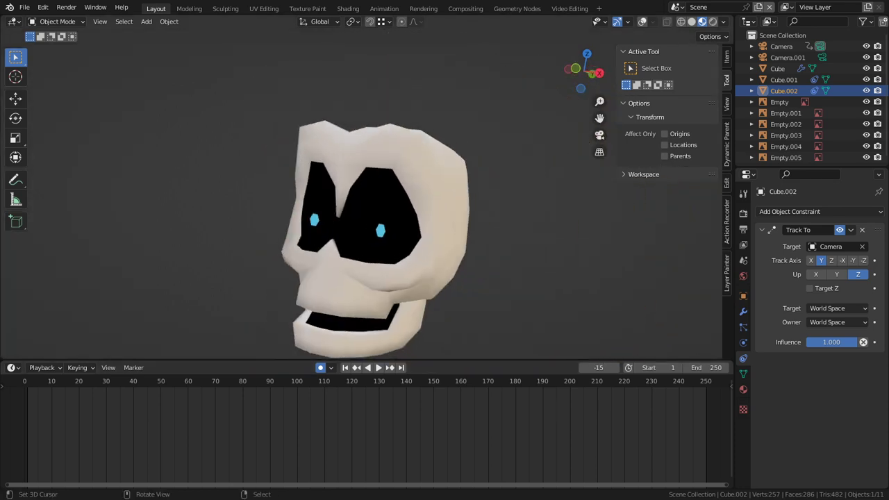
- Reopen the skull mesh in Edit Mode and show the viewport overlays again
right_click(403, 277)
key("Tab")
key("Tab")
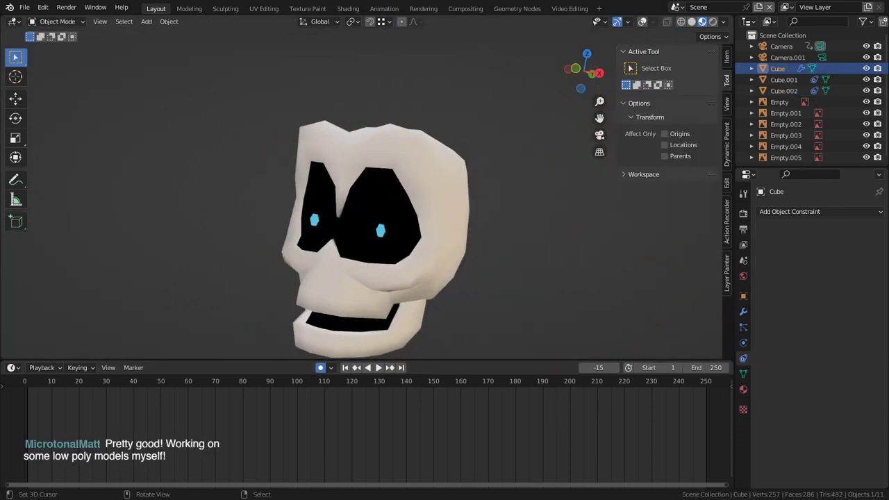
key("Tab")
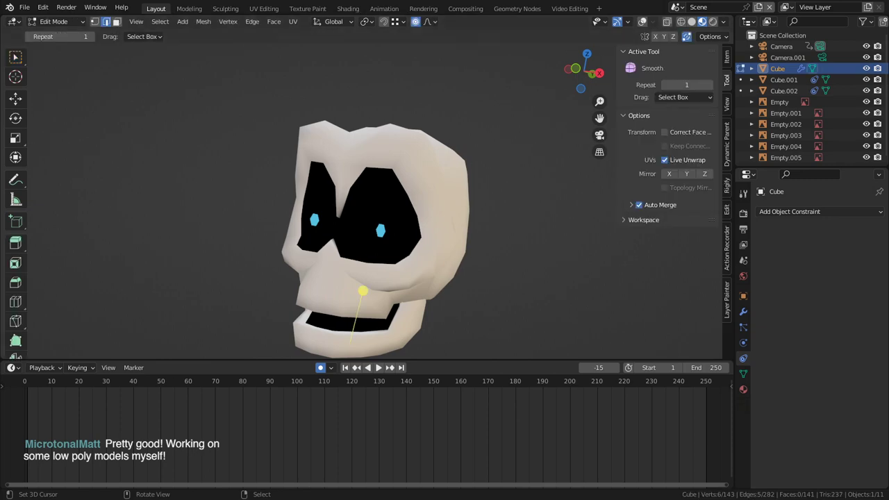
key("shift+alt+z")
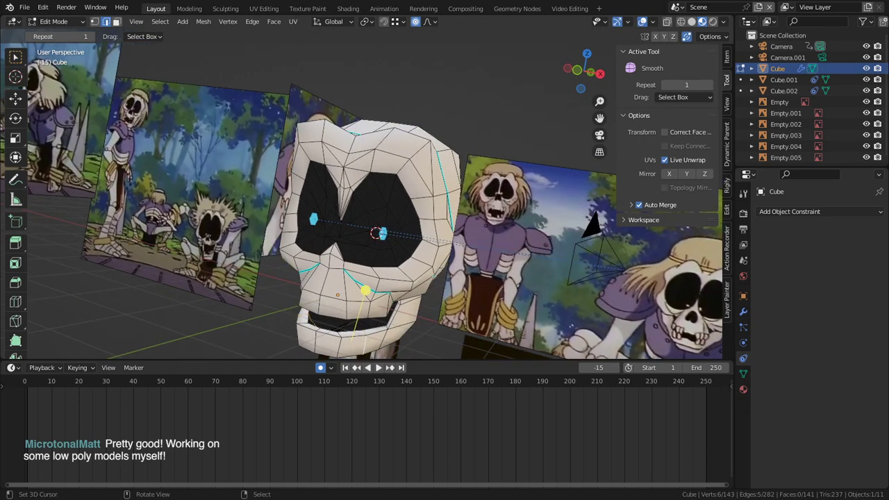
- Examine the skull's jaw and mouth shape from several angles, both as mesh and in Object Mode
middle_click_drag(367, 264, 385, 195, "shift")
scroll(385, 194, "up", 4)
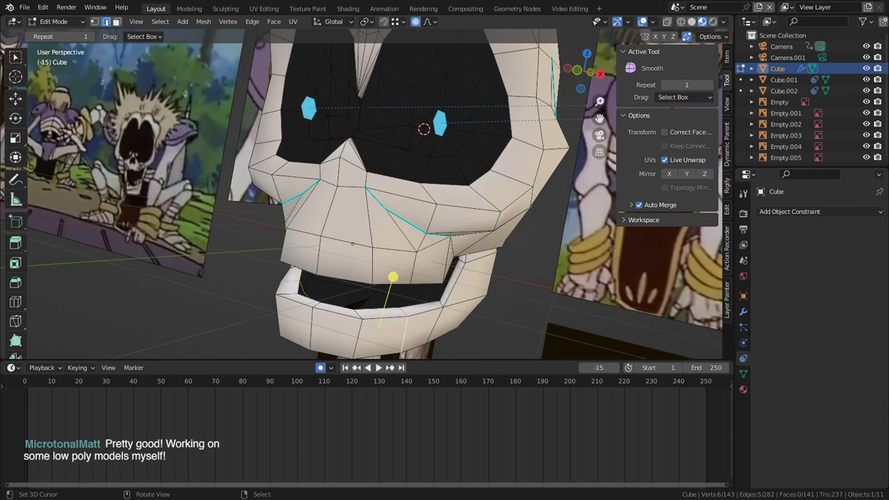
middle_click_drag(382, 229, 403, 225)
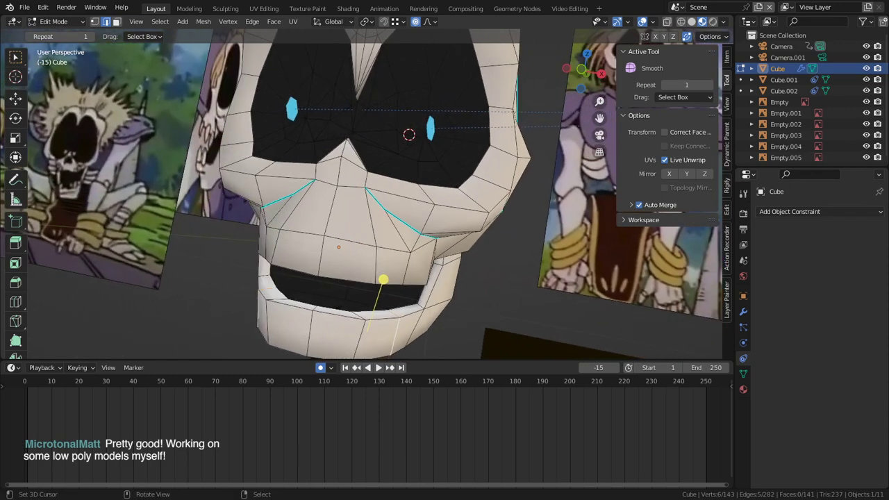
scroll(402, 225, "down", 2)
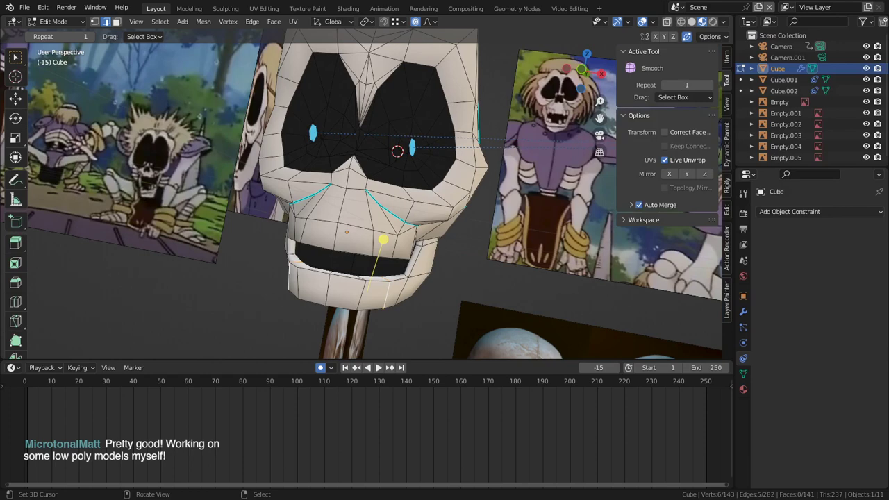
scroll(382, 229, "down", 2)
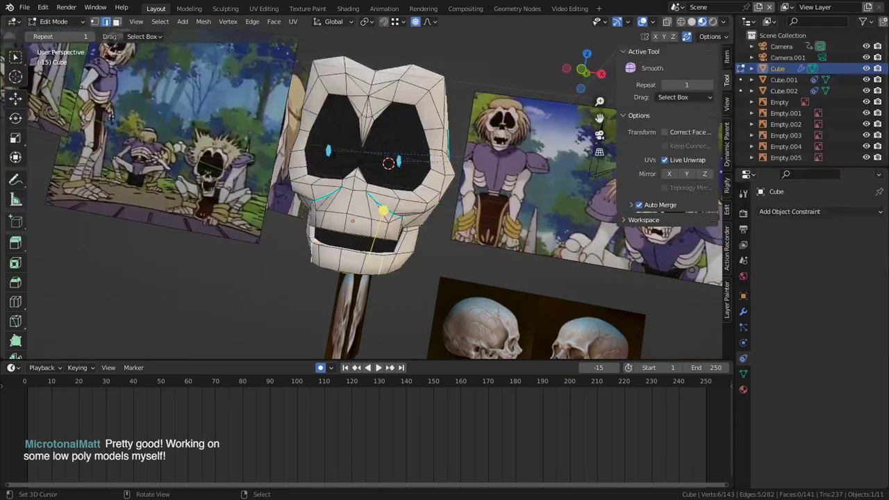
key("Tab")
middle_click_drag(382, 229, 407, 240)
middle_click_drag(348, 188, 322, 184)
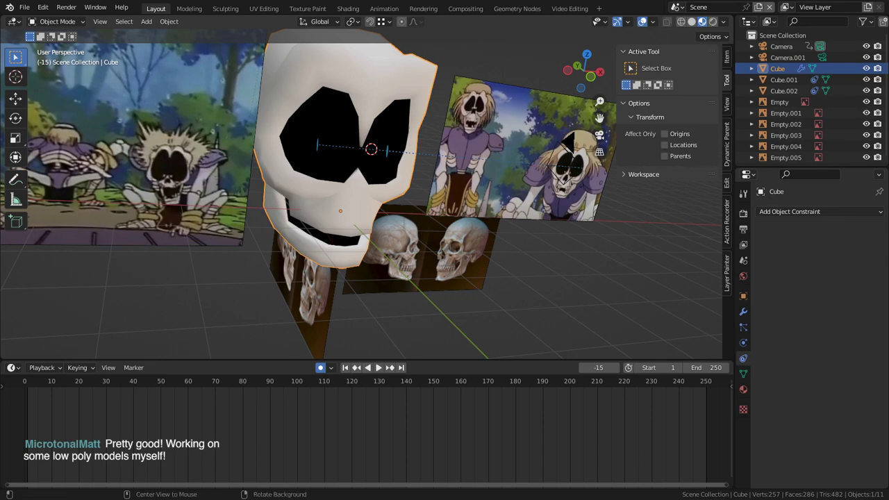
- Try to inset the faces of the skull's nose in face select mode
scroll(347, 195, "up", 3)
key("Tab")
scroll(377, 208, "up", 2)
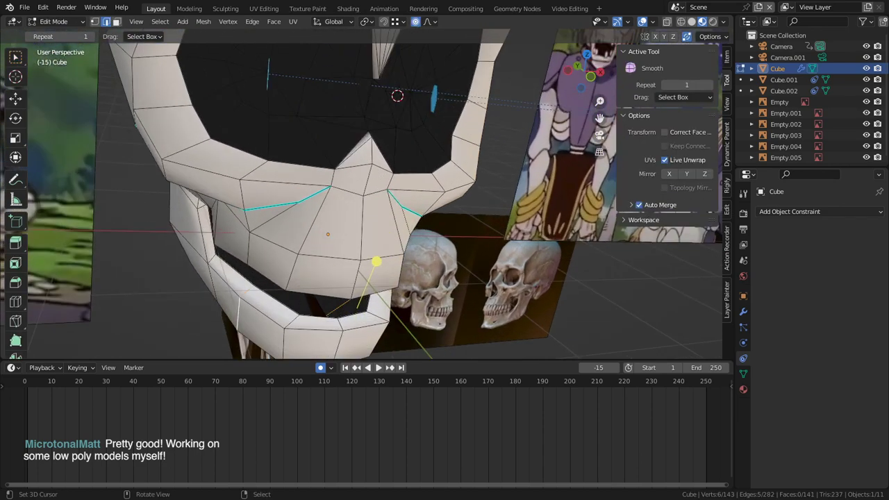
right_click(379, 158, "shift")
right_click(379, 217, "shift")
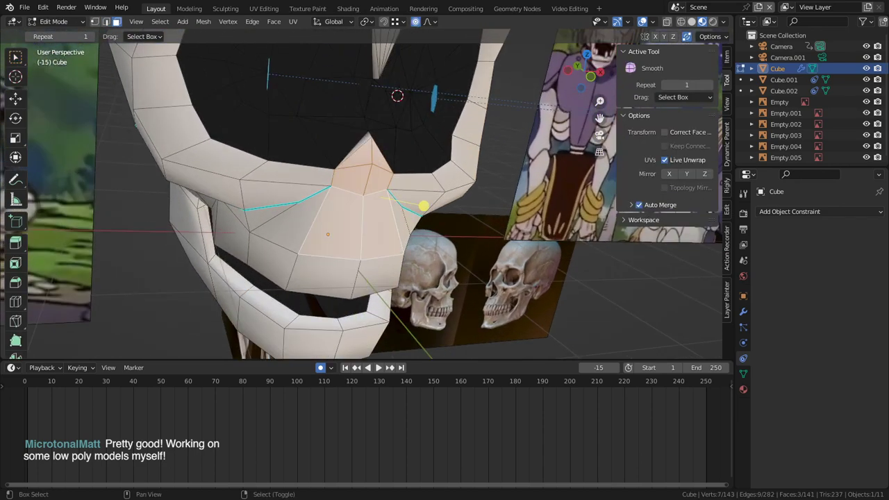
right_click(379, 217, "shift")
right_click(379, 217, "shift")
key("i")
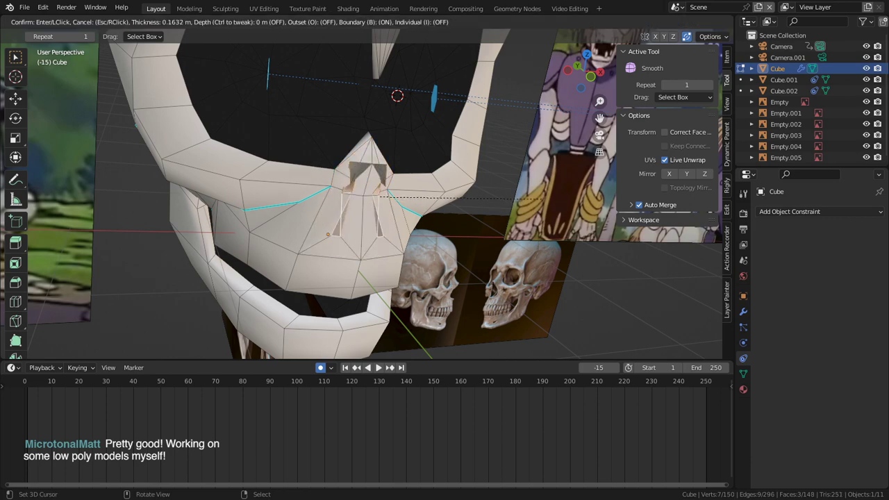
key("Escape")
left_click(423, 205, "shift")
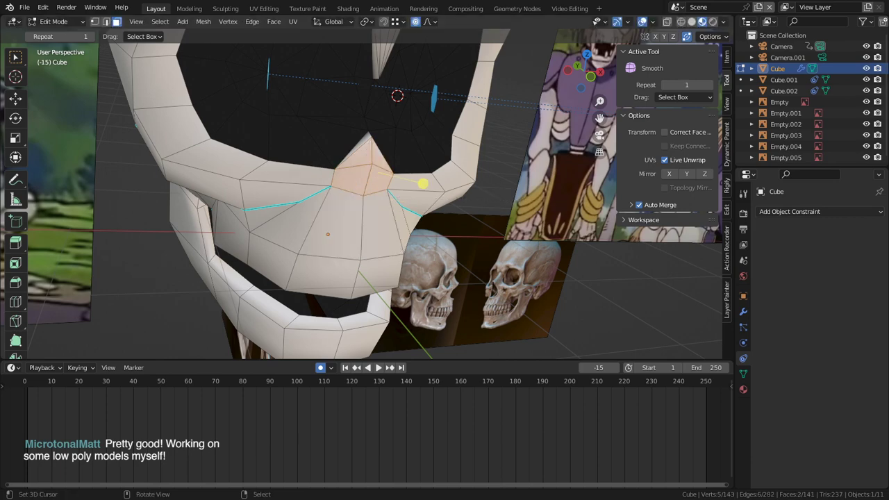
- Select the edge loop around the skull's eye socket openings in edge select mode and mark it as a seam
key("2")
left_click(407, 207)
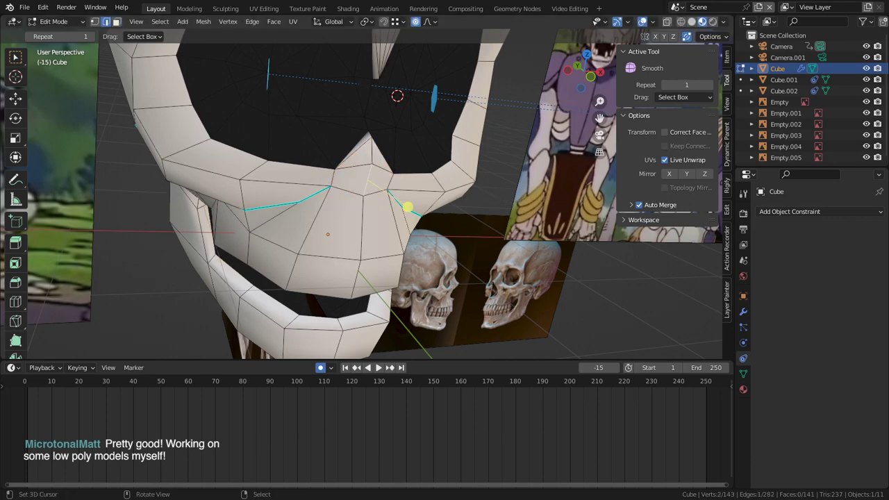
middle_click_drag(371, 178, 424, 179)
scroll(424, 179, "up", 2)
middle_click_drag(285, 205, 251, 203)
scroll(247, 175, "down", 3)
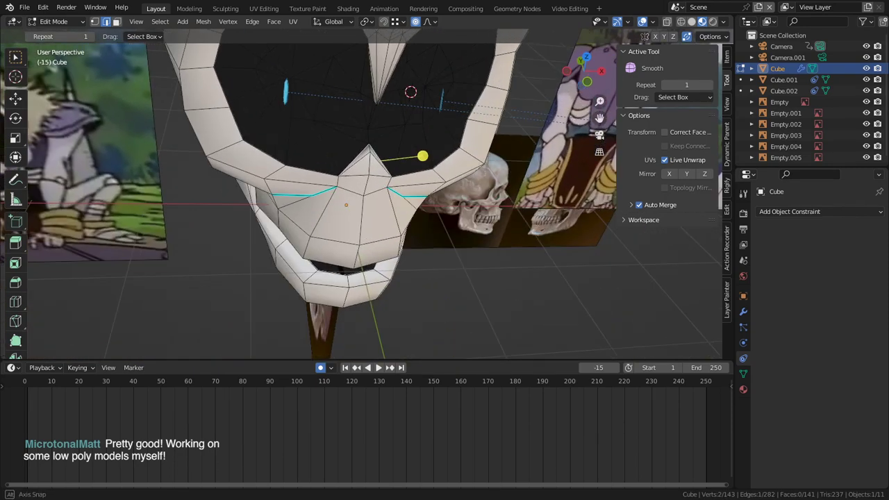
scroll(427, 145, "up", 3)
right_click(456, 175, "alt")
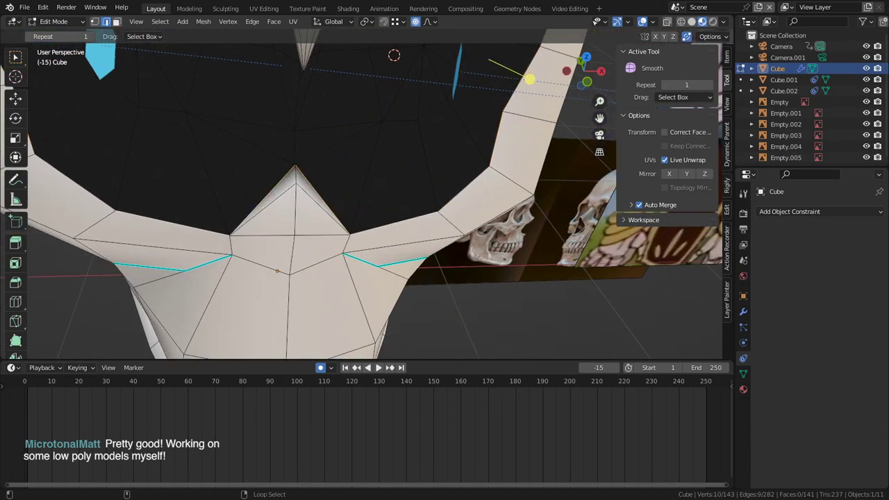
middle_click_drag(456, 175, 451, 255)
middle_click_drag(389, 194, 384, 247, "shift")
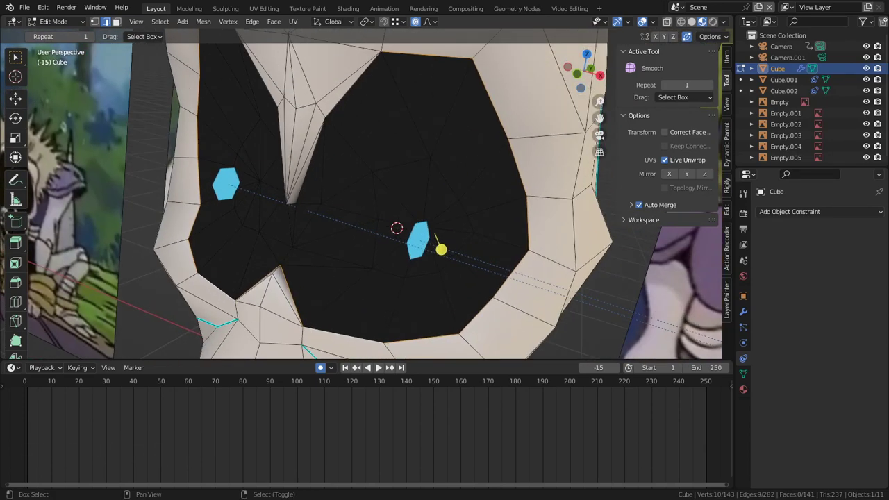
left_click(431, 241, "shift")
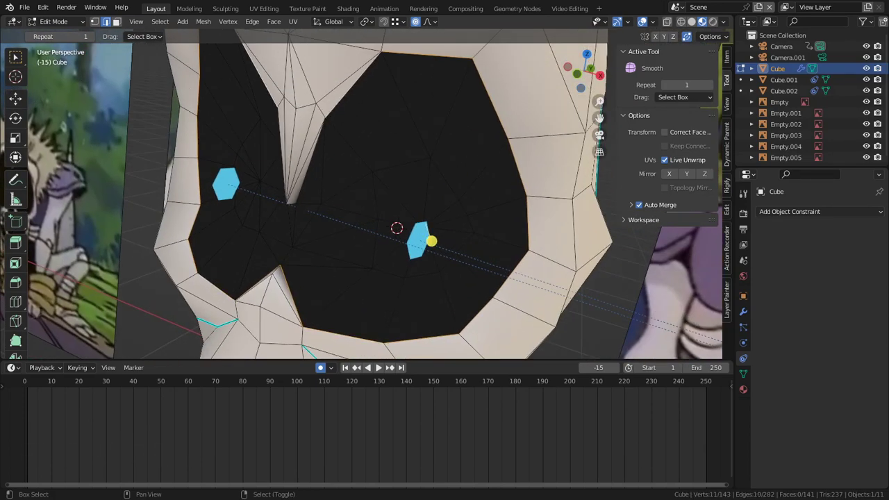
key("ctrl+e")
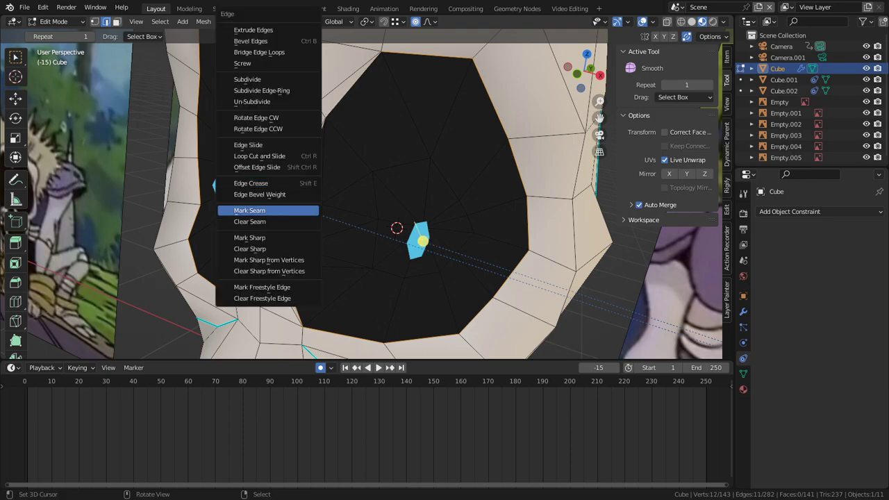
left_click(258, 204)
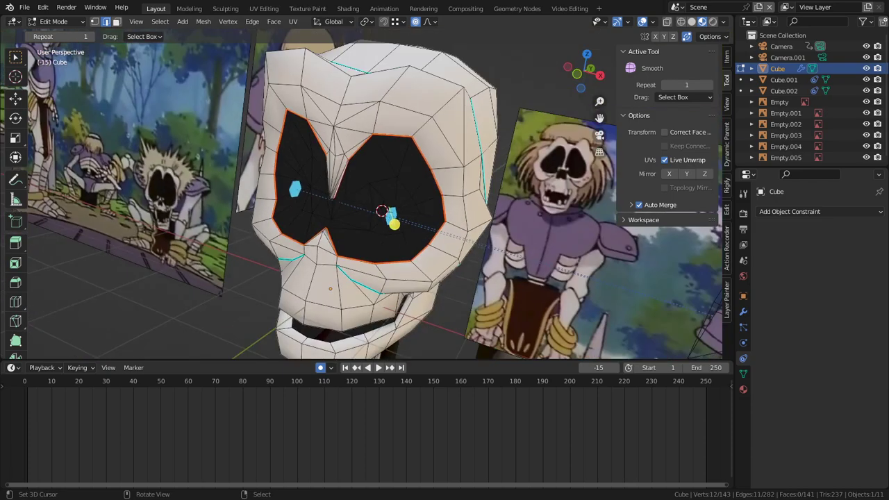
- Switch to Object Mode and isolate the skull, both light blue pupils and the camera in local view
middle_click_drag(389, 209, 363, 207)
scroll(361, 194, "down", 3)
middle_click_drag(444, 208, 465, 208)
key("Tab")
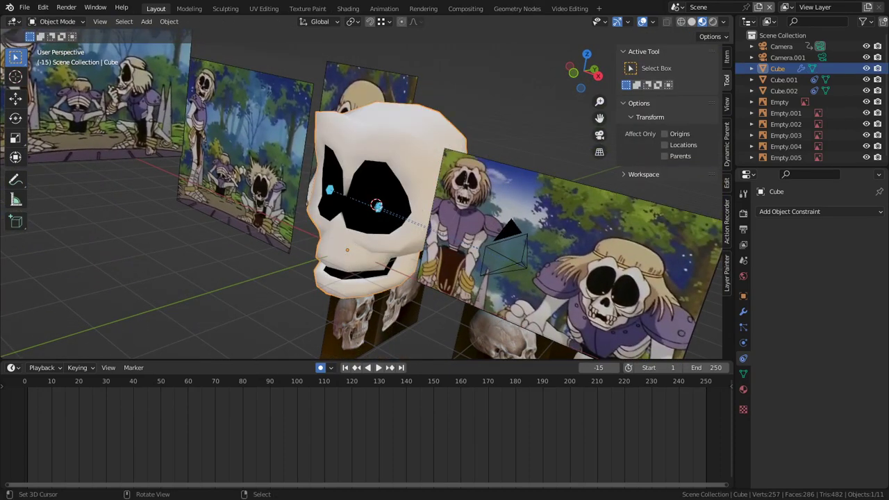
right_click(378, 207, "shift")
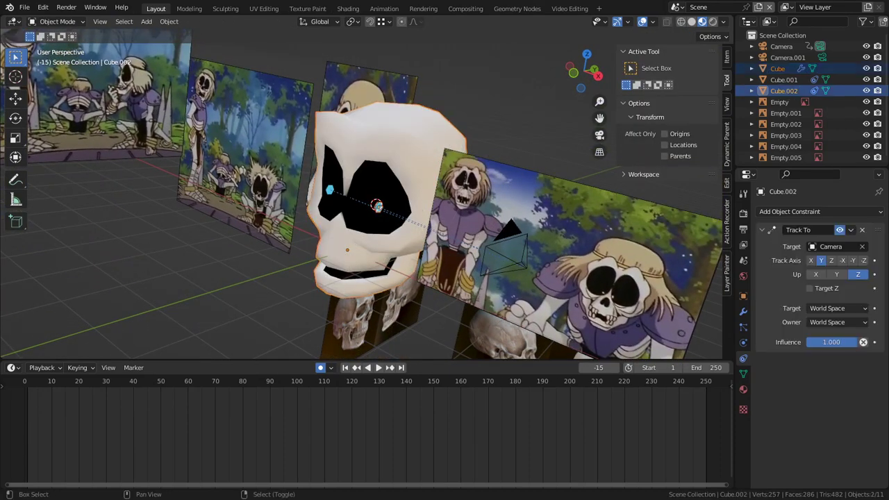
right_click(330, 190, "shift")
middle_click_drag(331, 189, 398, 191)
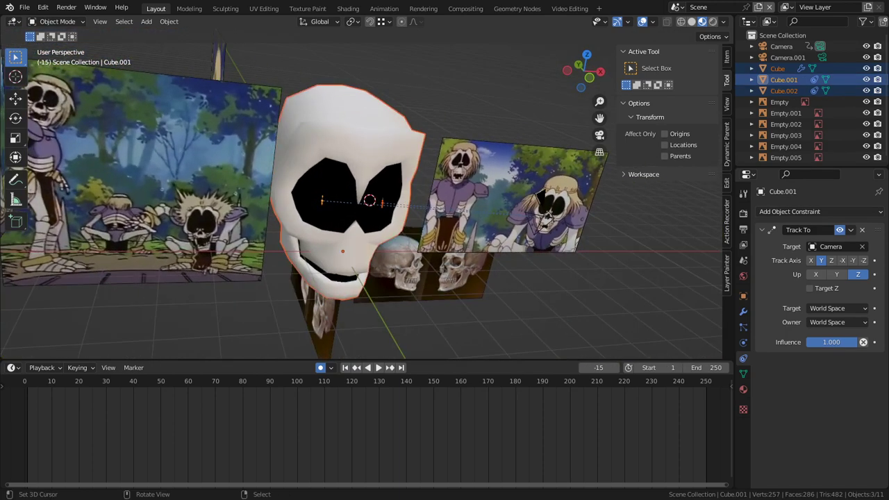
right_click(537, 211, "shift")
key("KP_Divide")
middle_click_drag(444, 208, 347, 208)
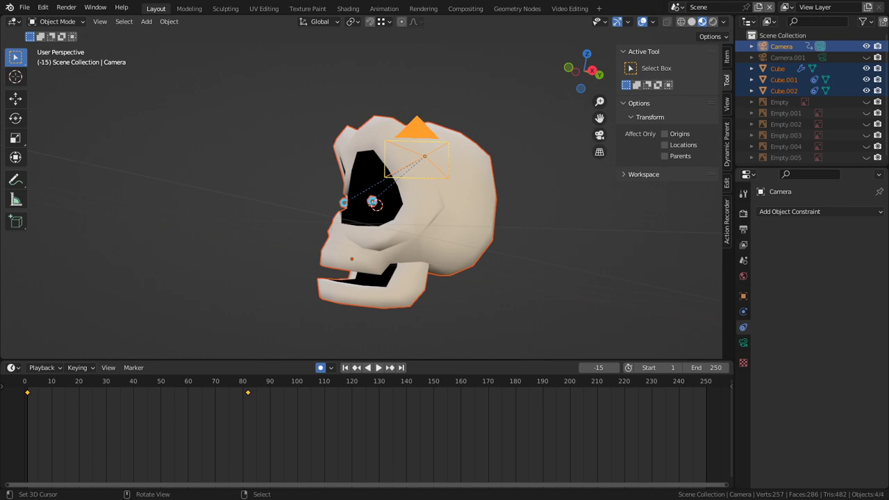
- Edit the skull mesh, select the connected upper skull, hide all other geometry and show it from the side in local view
key("alt+a")
right_click(445, 216)
key("Tab")
key("alt+a")
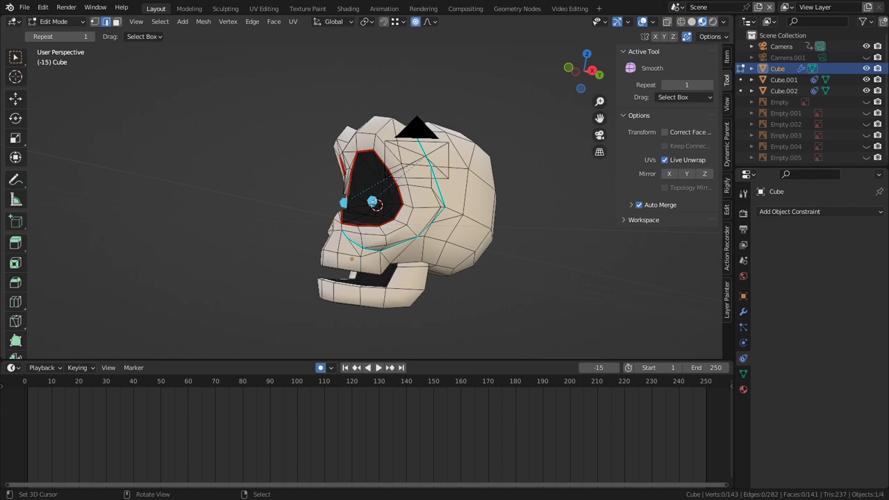
key("ctrl+l")
key("shift+h")
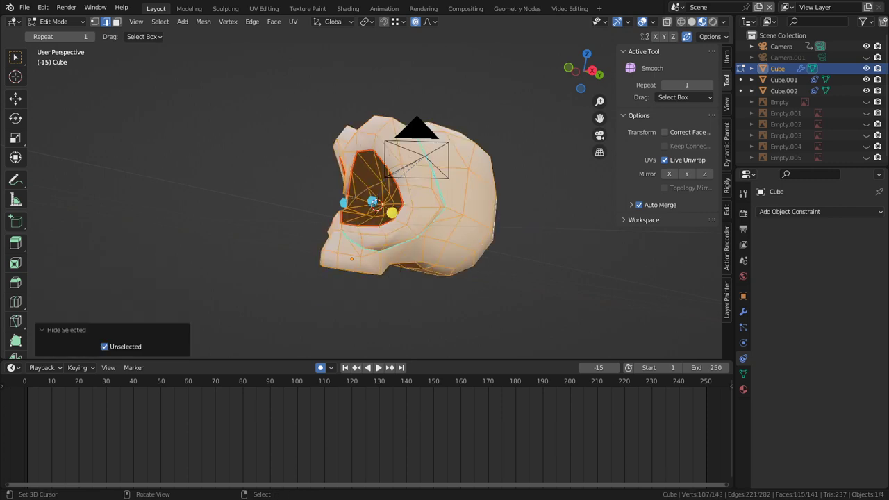
right_click(484, 254)
key("KP_Divide")
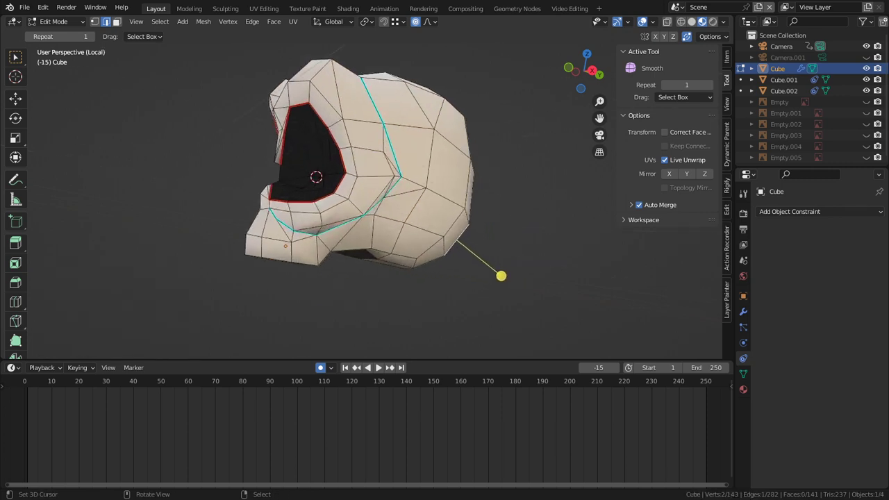
middle_click_drag(484, 254, 444, 256)
middle_click_drag(416, 177, 406, 166)
key("KP_3")
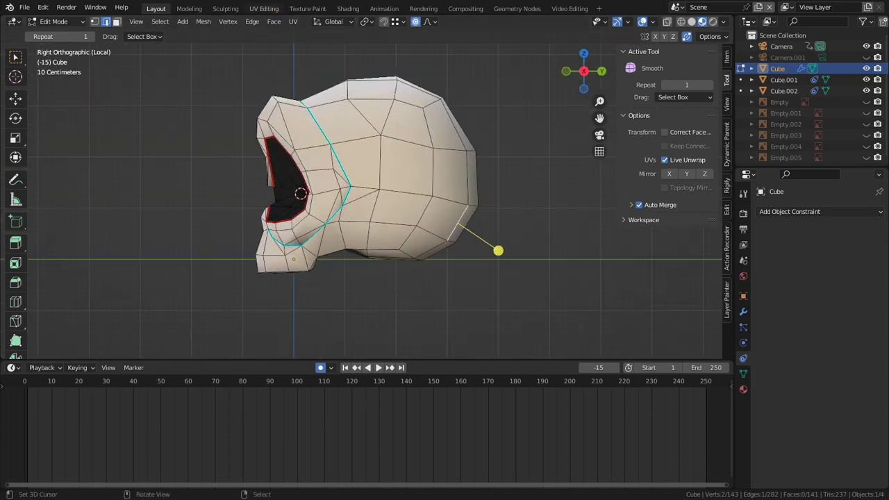
- Open the UV Editing workspace, select the whole visible upper skull and enable Correct Face Attributes and Keep Connected
left_click(264, 9)
key("a")
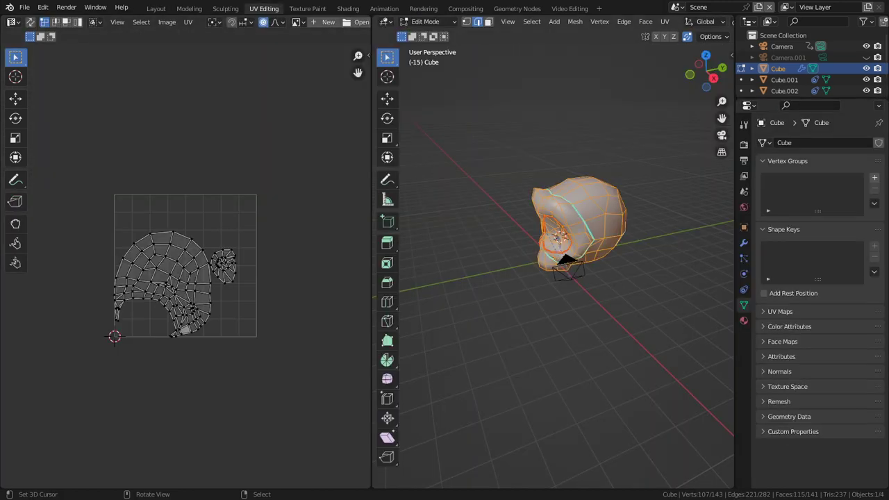
key("n")
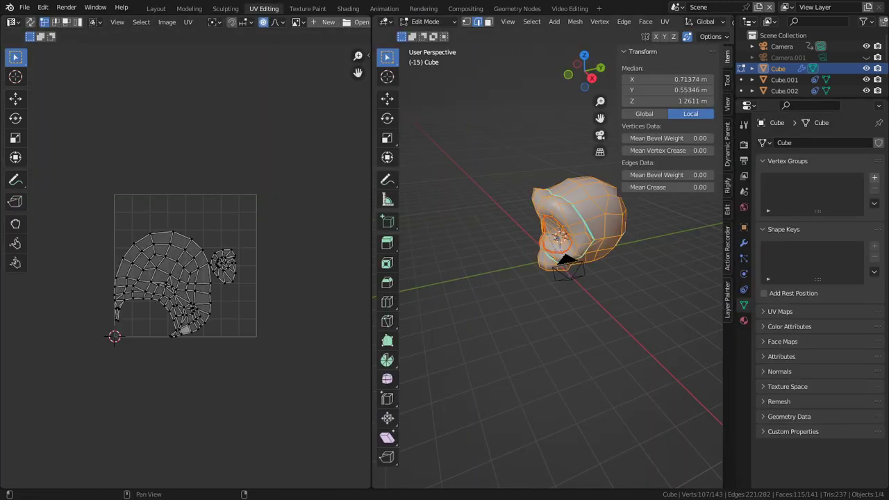
left_click(727, 80)
left_click(639, 104)
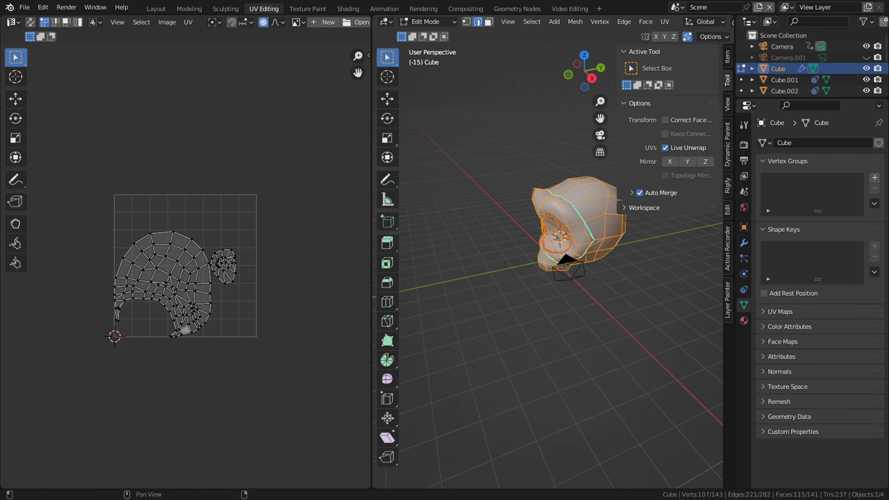
left_click(665, 120)
left_click(665, 134)
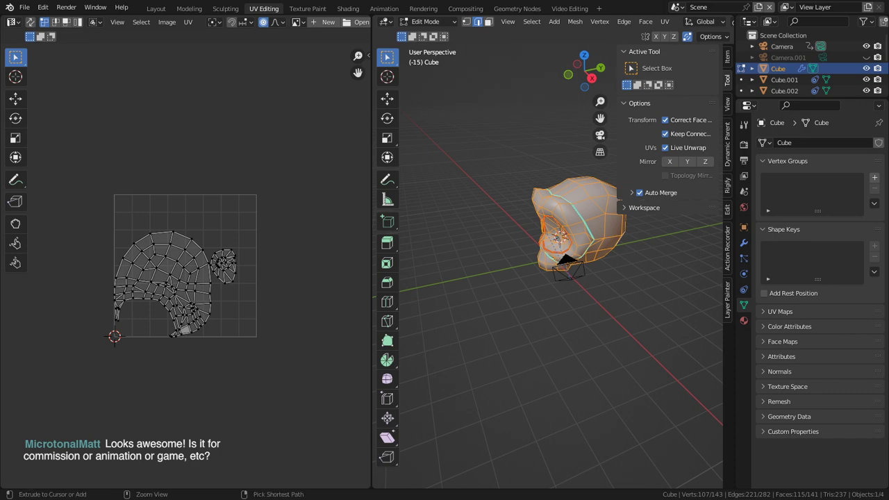
- Maximize the 3D viewport and clear the selection, with the top of the upper skull in view
key("ctrl+space")
key("alt+a")
middle_click_drag(444, 167, 443, 268, "shift")
middle_click_drag(443, 267, 465, 330)
scroll(410, 239, "up", 3)
- Select the row of edges running from the forehead seam over the crown towards the back of the skull and mark it as a seam
right_click(497, 241)
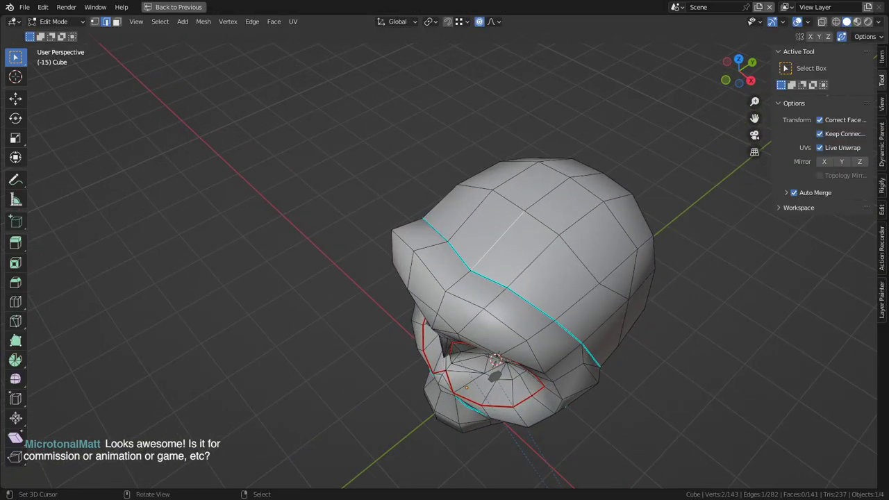
middle_click_drag(498, 241, 386, 210)
right_click(585, 277, "shift")
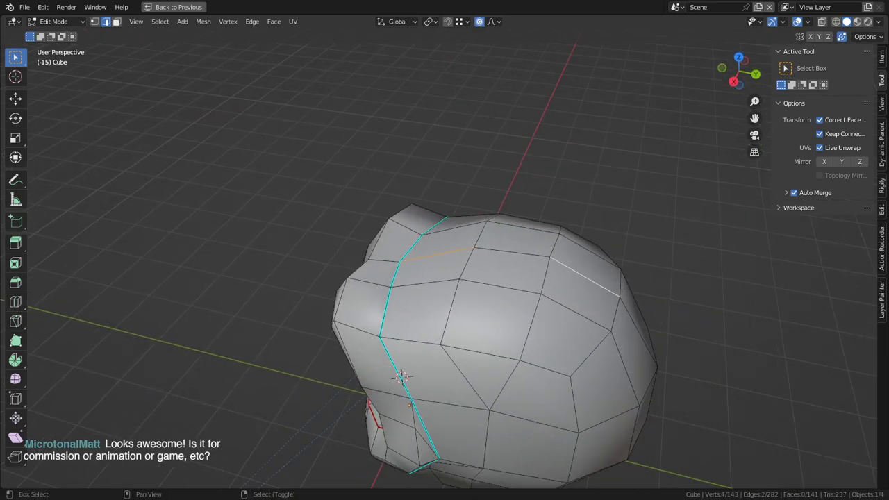
right_click(512, 252, "shift")
right_click(591, 353, "ctrl")
key("ctrl+e")
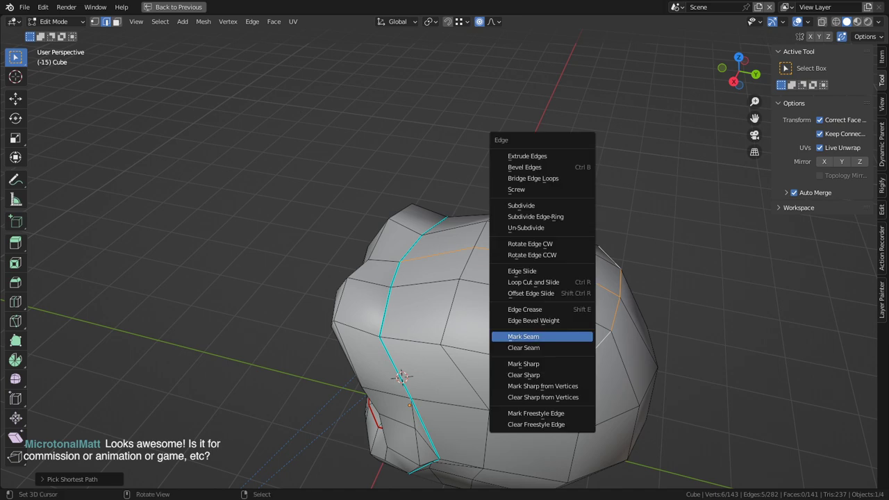
left_click(526, 337)
middle_click_drag(525, 337, 486, 327)
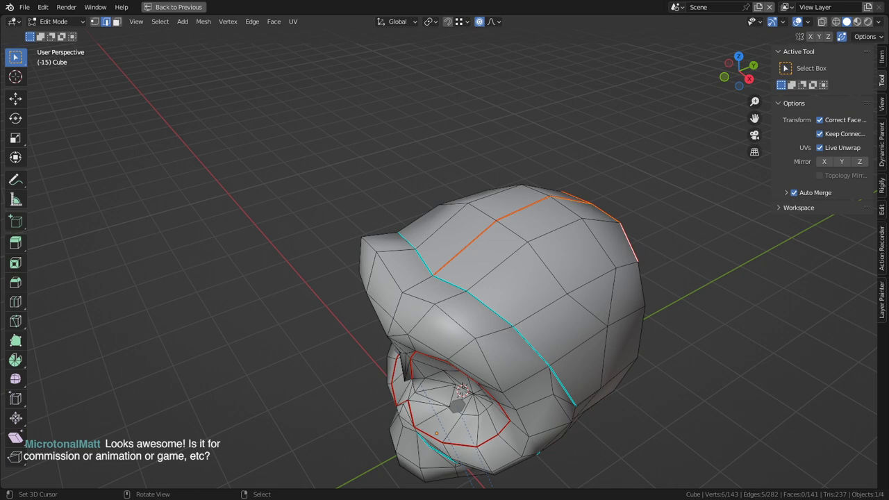
- Return to Object Mode, play the timeline briefly and bring the reference images back beside the skull
middle_click_drag(545, 295, 629, 264)
key("ctrl+Tab")
left_click(577, 264)
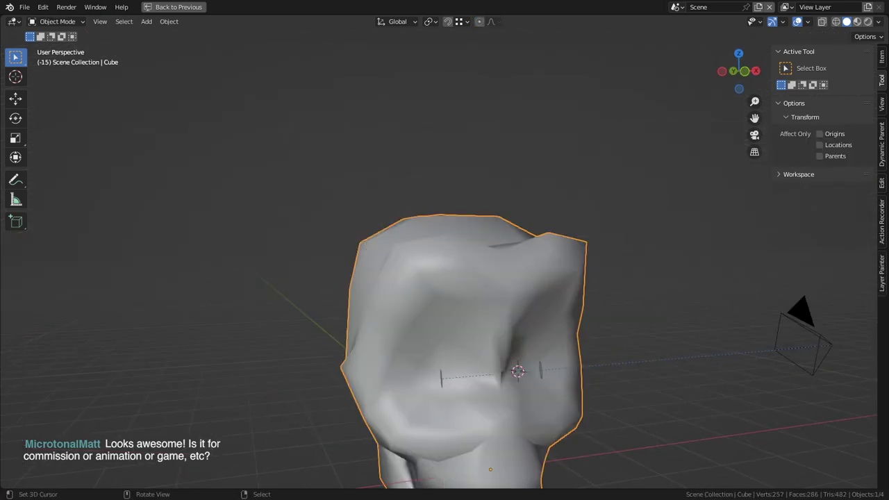
key("KP_Divide")
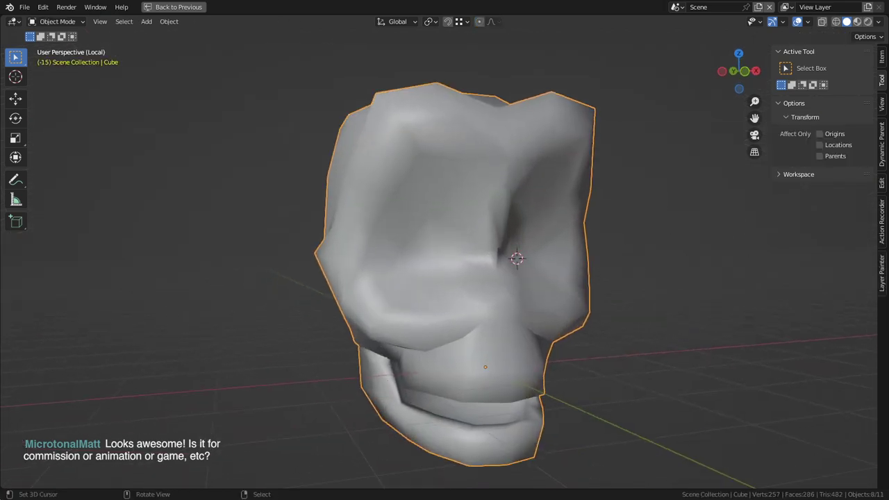
key("space")
key("space")
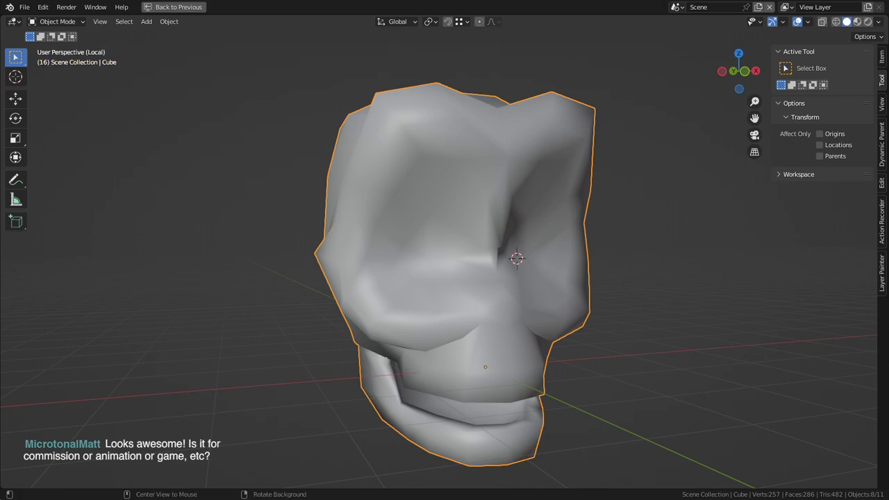
key("alt+g")
key("slash")
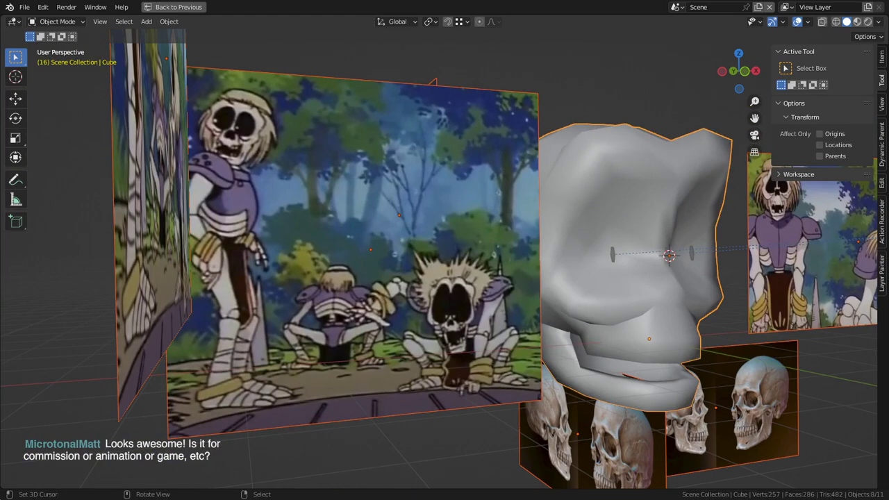
middle_click_drag(445, 257, 432, 257)
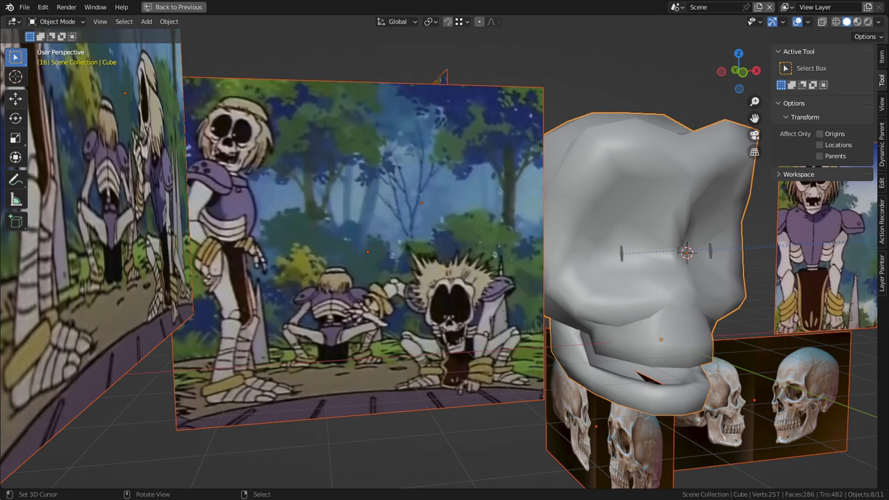
- Sketch temporary annotations over the two skeleton faces in the reference image and undo each of them
key("d")
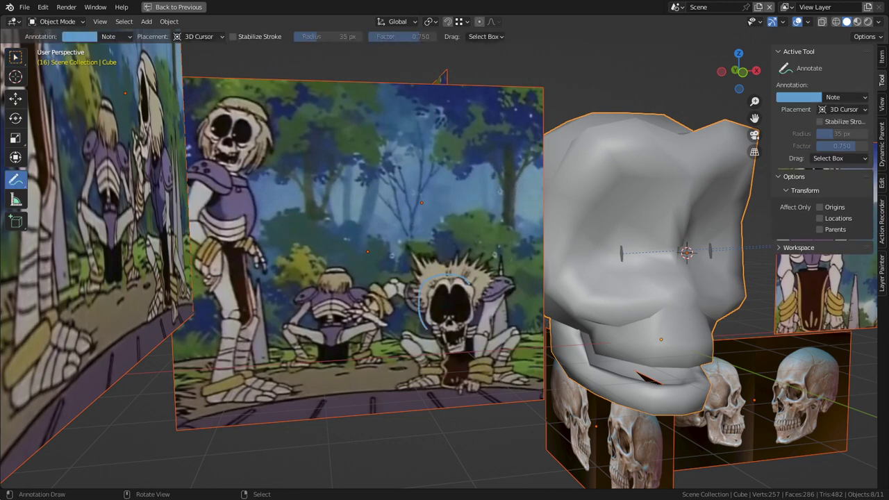
left_click_drag(451, 277, 460, 296)
mouse_move(227, 97)
left_mouse_down()
mouse_move(193, 126)
mouse_move(247, 146)
left_mouse_up()
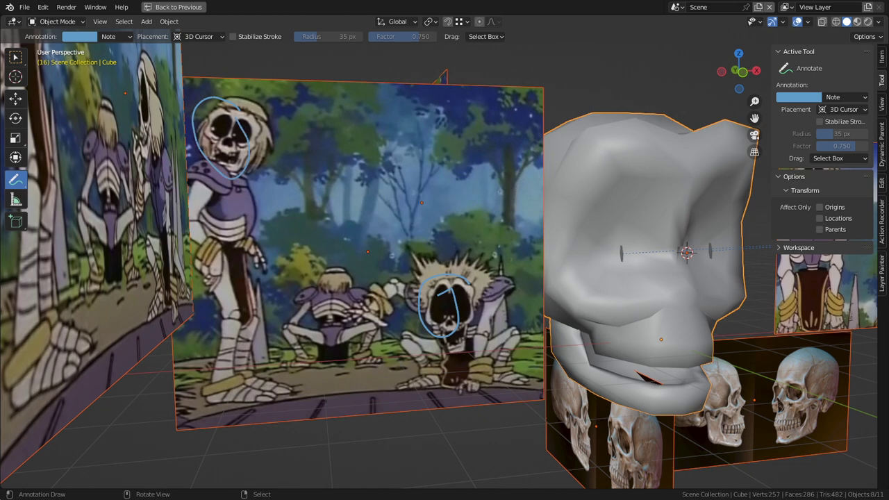
key("ctrl+z")
key("ctrl+z")
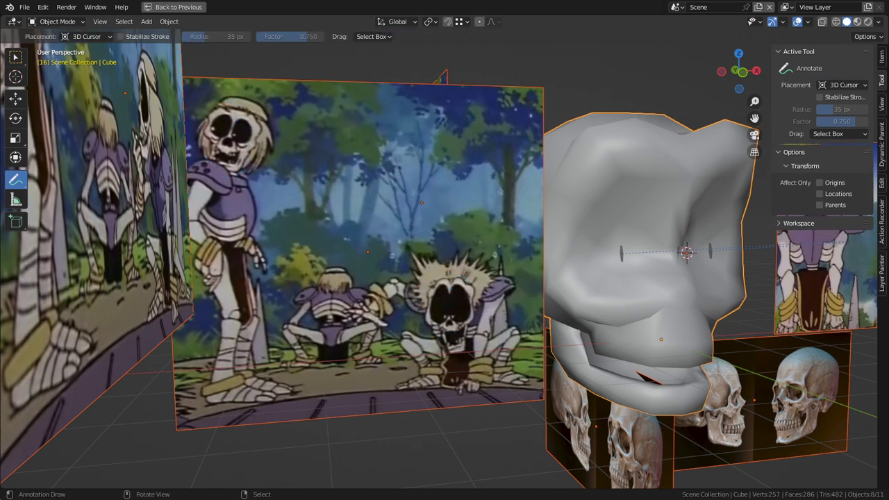
left_click_drag(453, 305, 463, 301)
key("ctrl+z")
left_click_drag(453, 293, 454, 313)
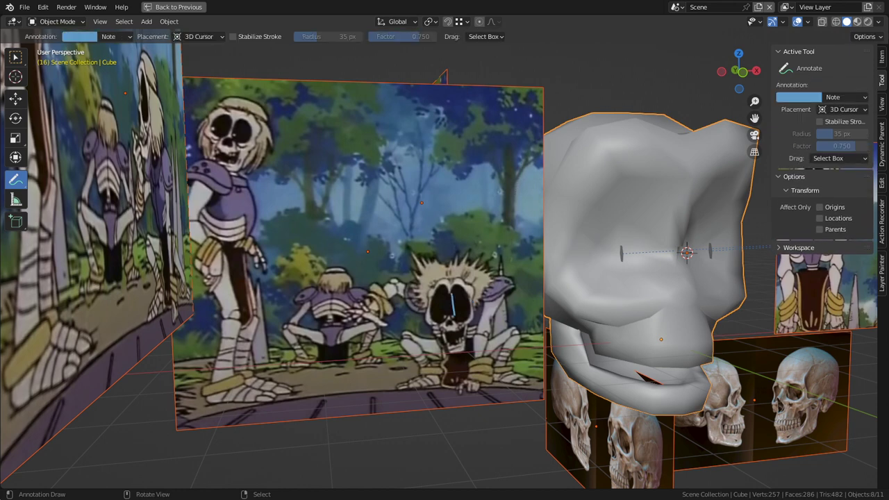
key("ctrl+z")
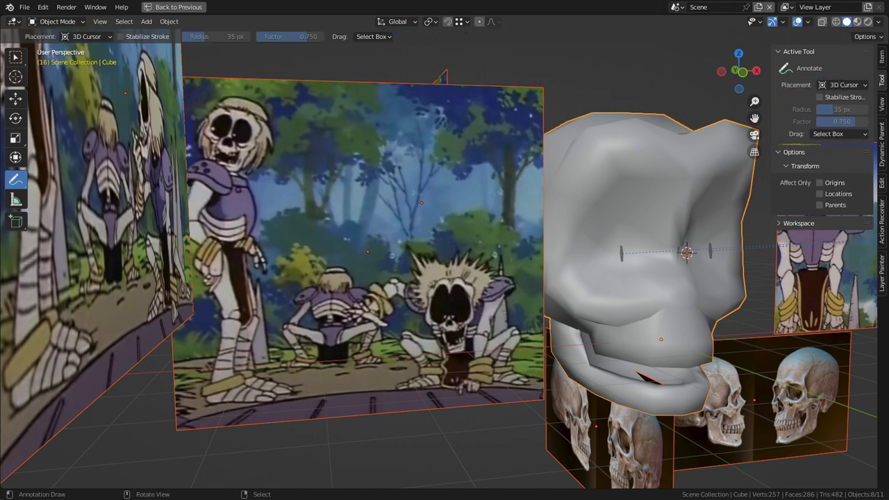
left_click_drag(221, 134, 248, 149)
key("ctrl+z")
- Select only the skull, reopen it in Edit Mode with the selection tool and switch to Material Preview shading
right_click(701, 250)
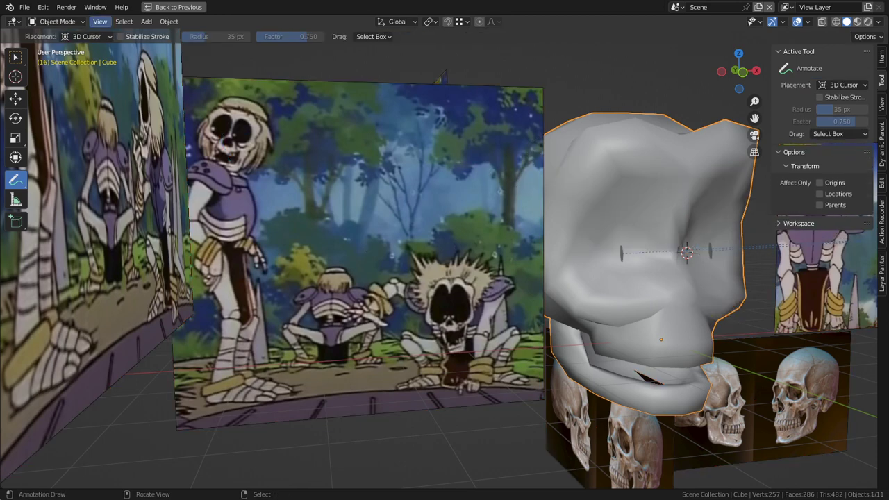
left_click(15, 76)
key("Tab")
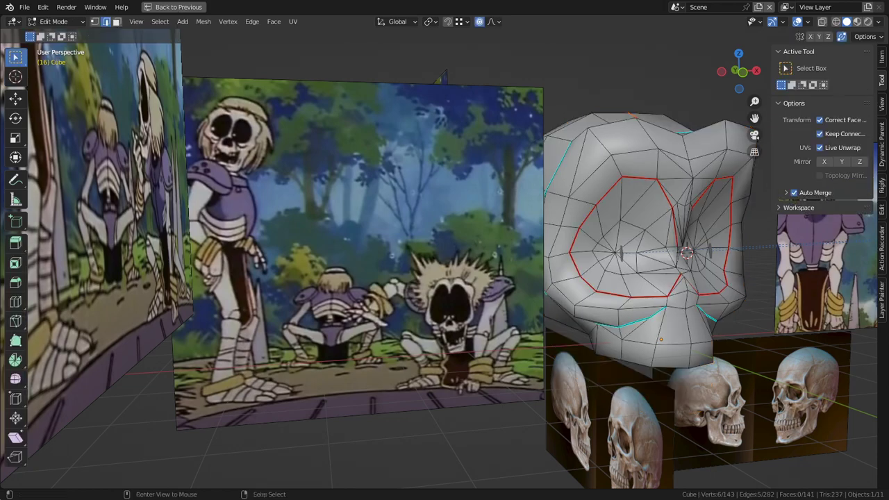
key("KP_Decimal")
left_click(857, 21)
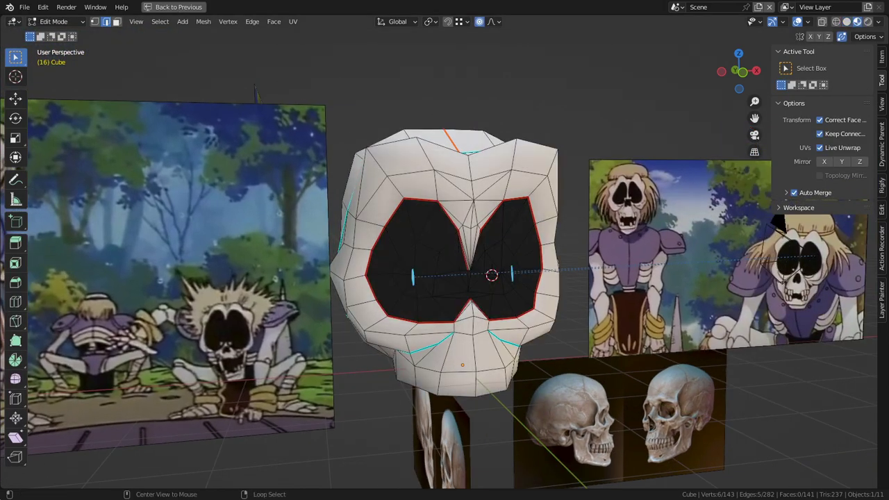
- Select the lowest bridge edge between the eye sockets and turn off proportional editing and Correct Face Attributes
scroll(444, 258, "up", 5)
middle_click_drag(486, 278, 383, 245, "shift")
right_click(379, 223)
key("g")
key("Escape")
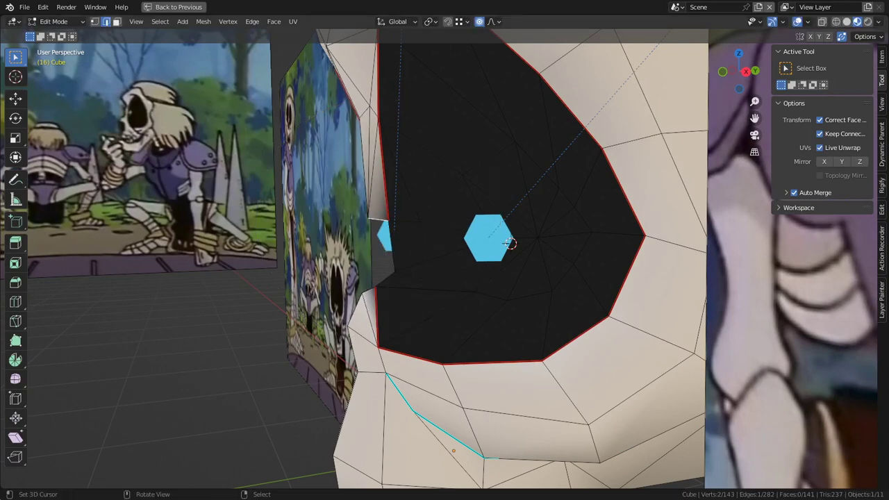
key("o")
left_click(819, 120)
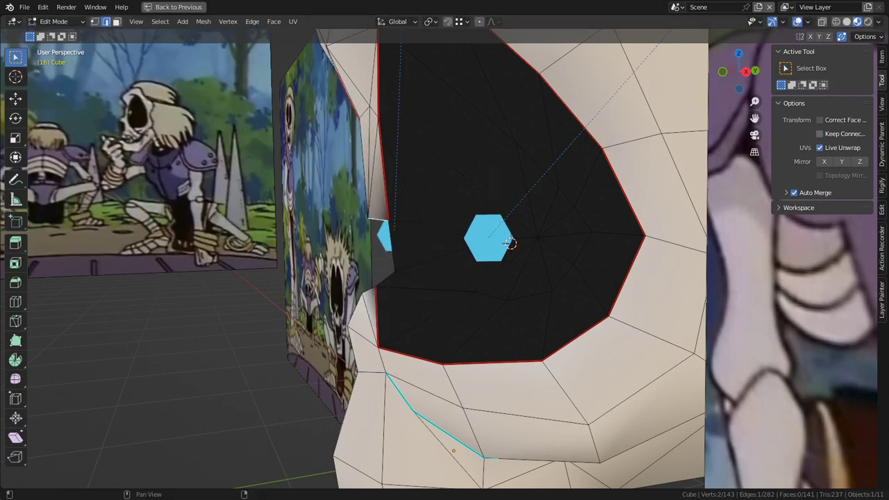
- Try moving the bridge edge down to the nose tip to separate the eye sockets, check it in Object Mode and undo it
key("g")
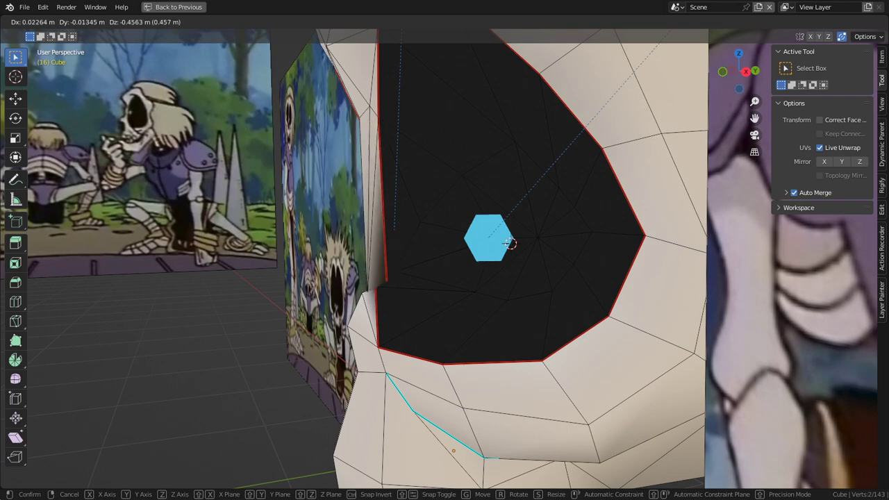
left_click(444, 417)
key("Tab")
middle_click_drag(444, 410, 521, 410)
scroll(445, 264, "down", 4)
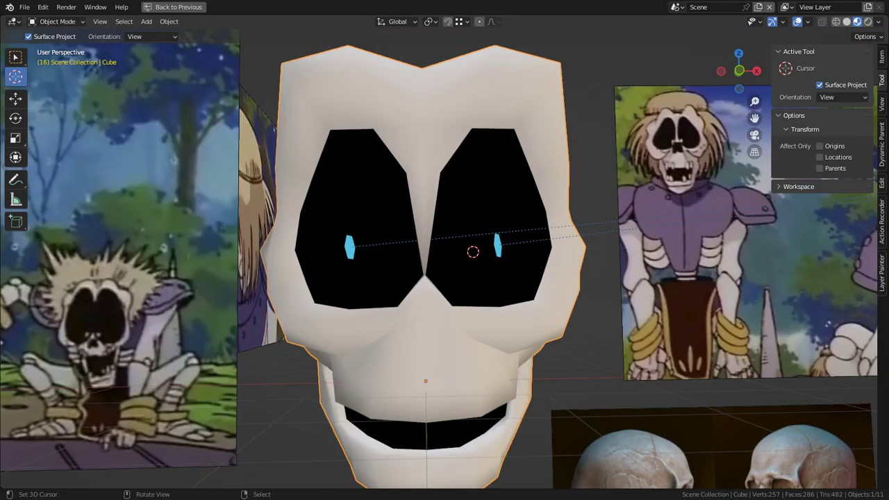
mouse_move(445, 264)
middle_mouse_down()
mouse_move(504, 264)
mouse_move(444, 267)
middle_mouse_up()
scroll(444, 267, "up", 4)
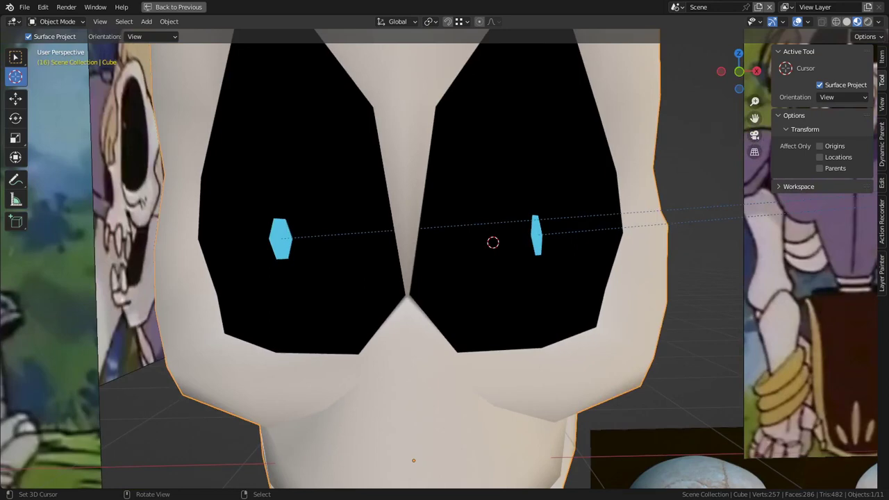
key("Tab")
key("ctrl+z")
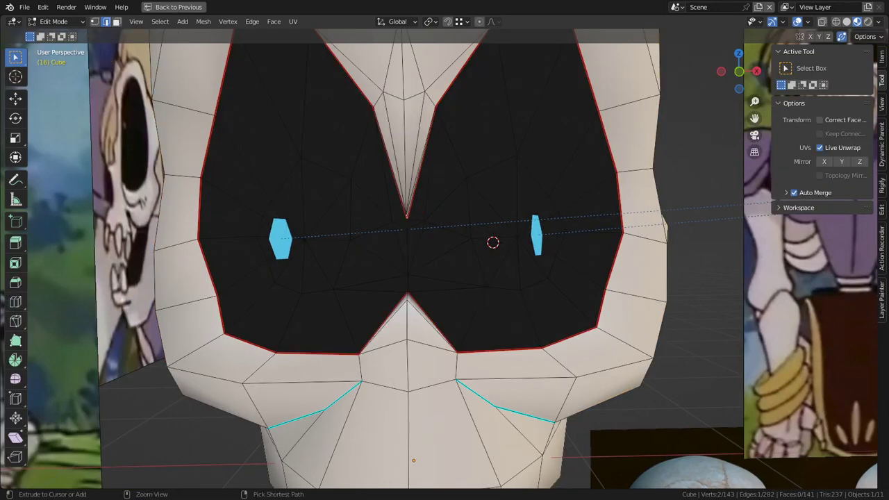
scroll(445, 258, "up", 1)
middle_click_drag(444, 258, 436, 288)
scroll(444, 258, "down", 1)
scroll(444, 250, "up", 2)
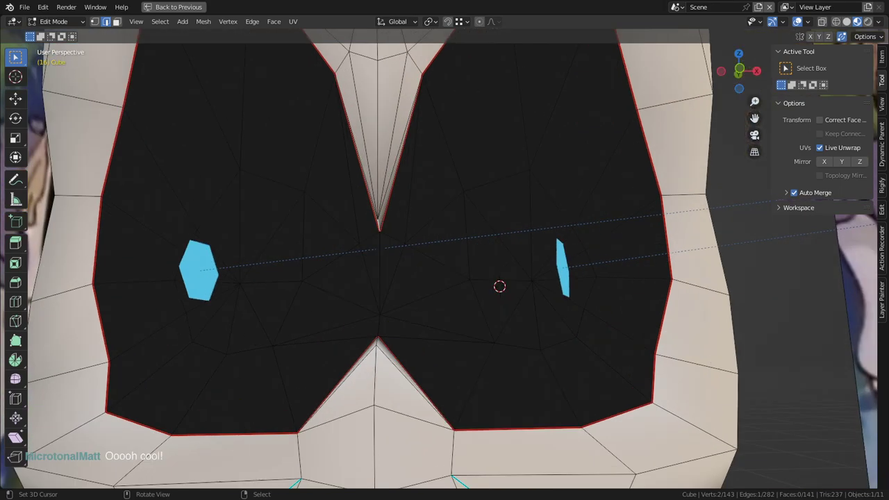
scroll(444, 259, "down", 2)
middle_click_drag(444, 259, 506, 260)
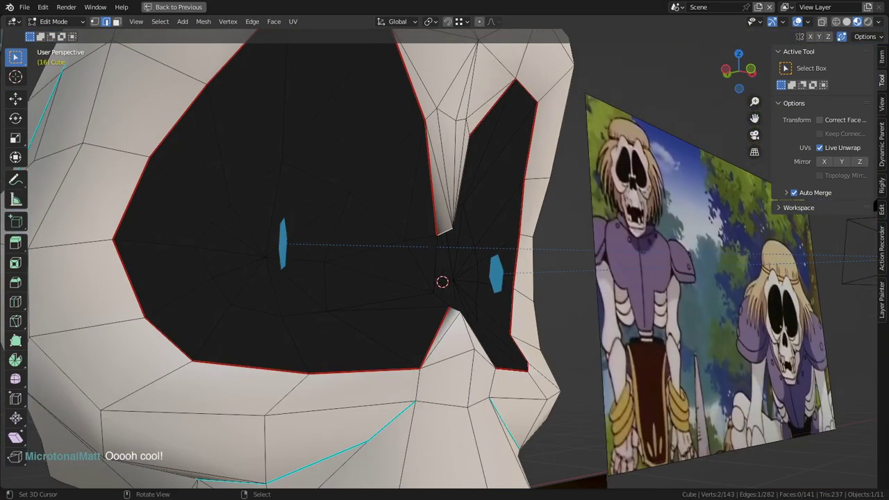
- Leave Edit Mode, save the file, and save an incremented copy as Low Poly Skull Rig1.blend
key("ctrl+space")
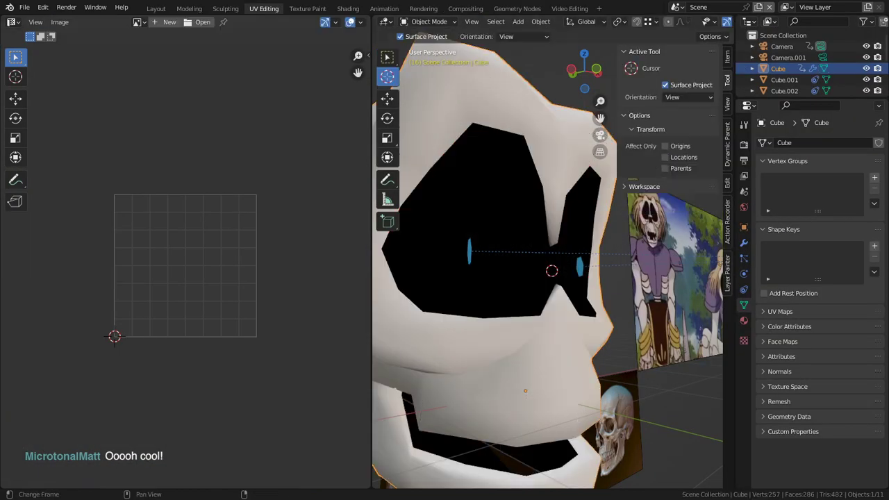
key("Tab")
key("ctrl+s")
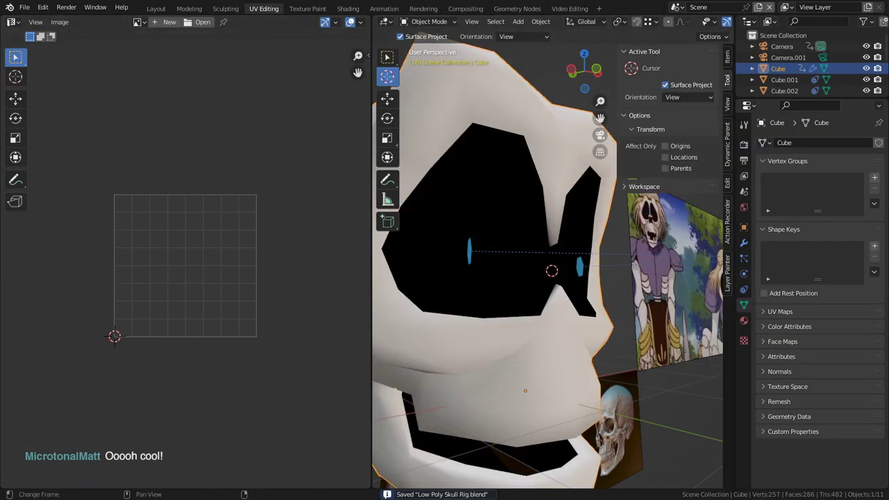
left_click(25, 7)
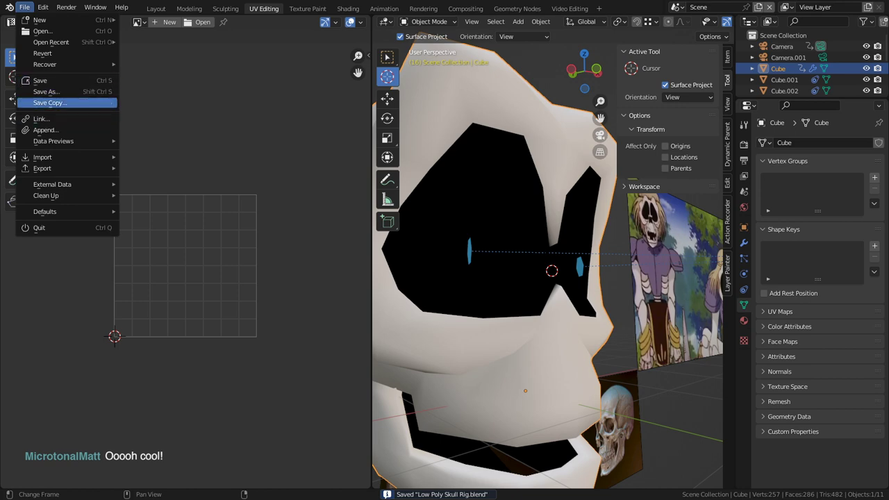
left_click(50, 102)
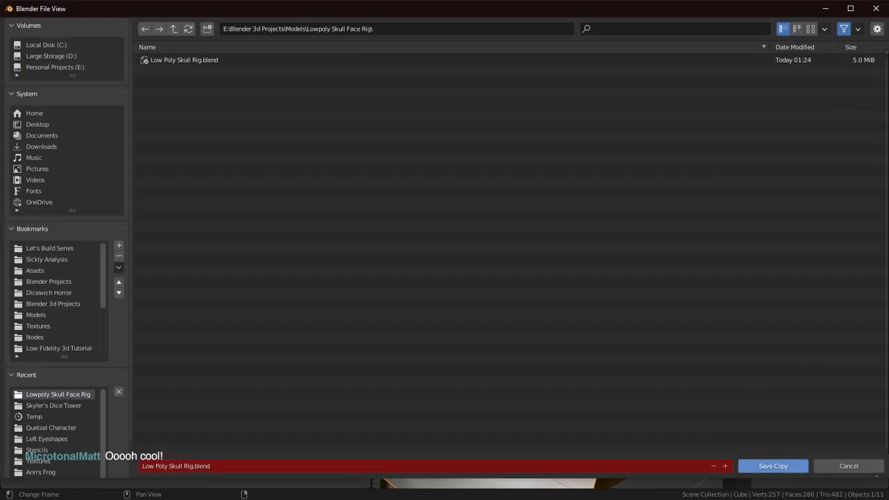
left_click(725, 466)
key("Return")
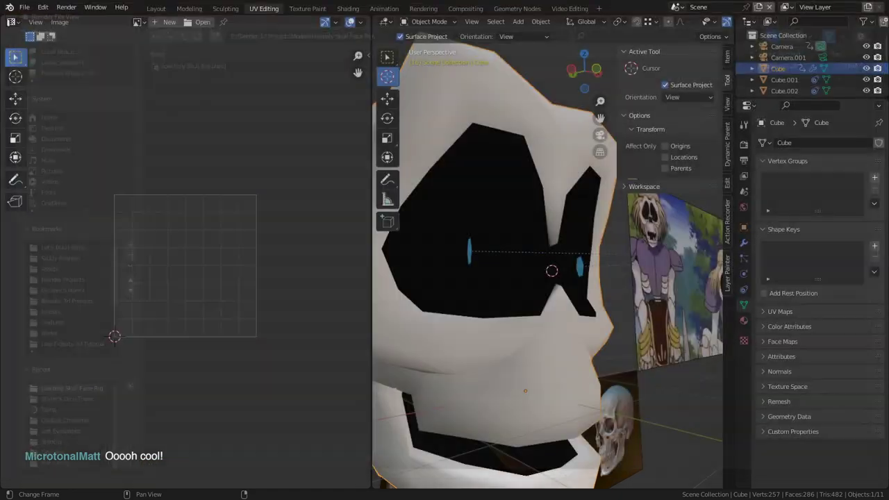
- Apply the skull's Mirror modifier and reopen the mesh in Edit Mode in the maximized 3D view
left_click(744, 243)
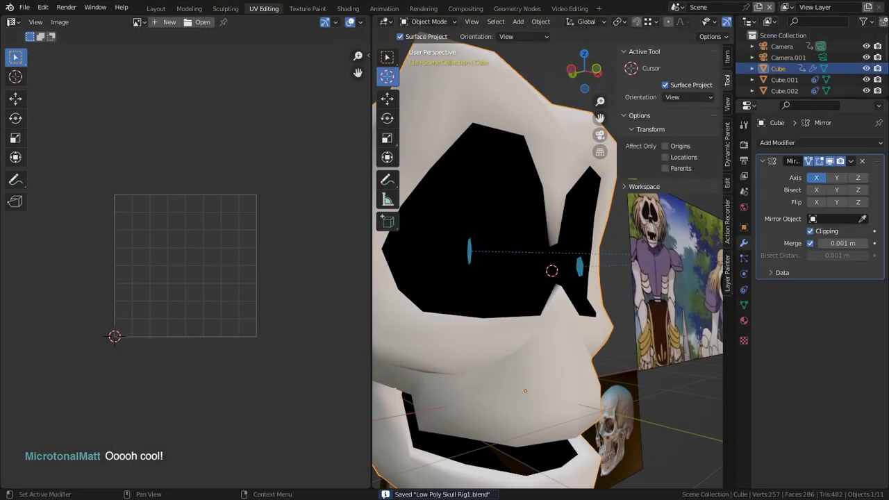
key("ctrl+a")
key("Tab")
key("ctrl+space")
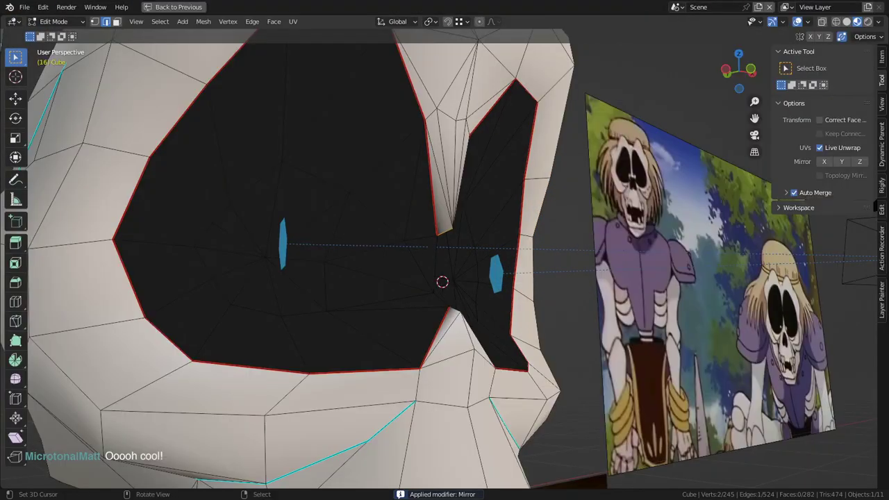
- Bevel the edge at the peak of the nose ridge between the eye sockets by about 0.07 m with one segment
left_click(455, 311, "shift")
middle_click_drag(455, 311, 402, 312)
scroll(408, 306, "up", 3)
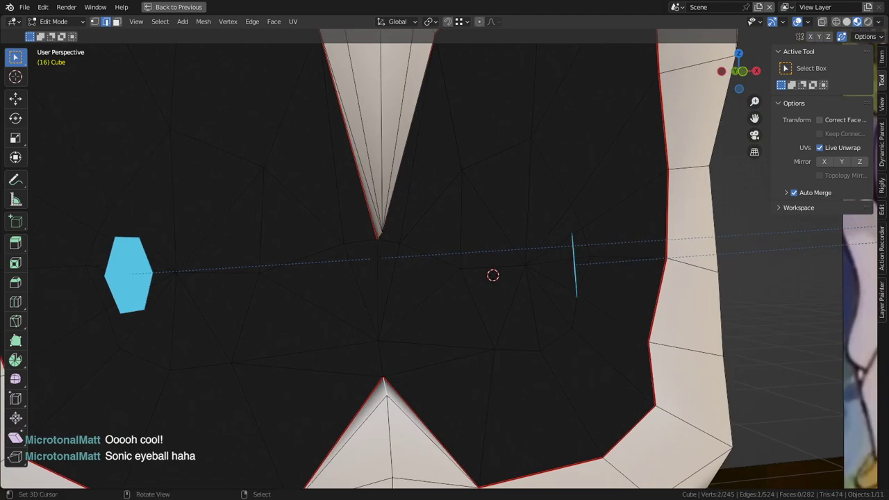
key("ctrl+b")
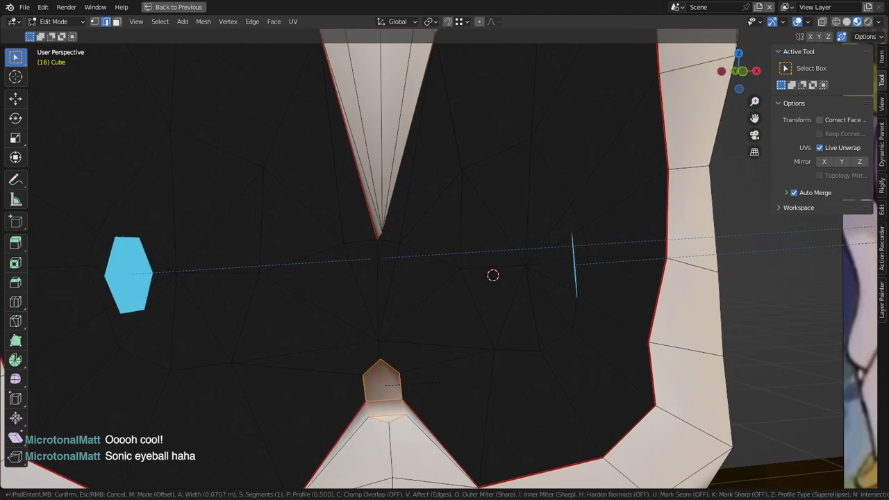
left_click(442, 382)
- Slide the three extra bevel vertices behind the nose peak along their edges to merge them into the neighbouring socket vertices
key("1")
left_click(381, 358)
key("g")
key("g")
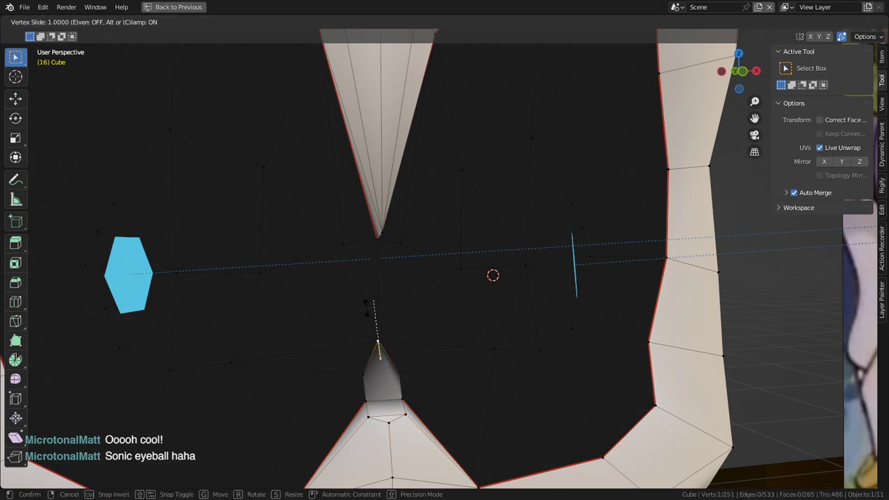
left_click(366, 308)
right_click(399, 374)
key("g")
key("g")
left_click(358, 300)
right_click(362, 375)
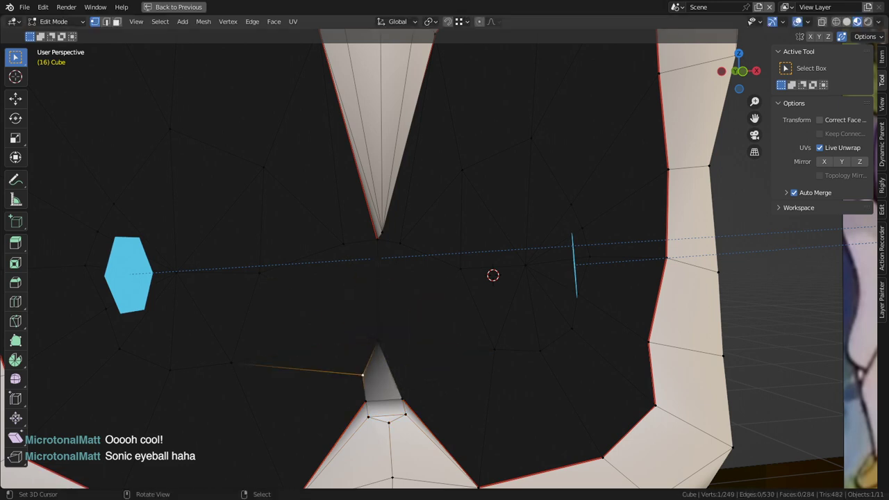
key("shift+v")
key("Return")
- Slide the bevel vertex on the front of the nose down its centre edge to merge it with the vertex below
right_click(389, 422)
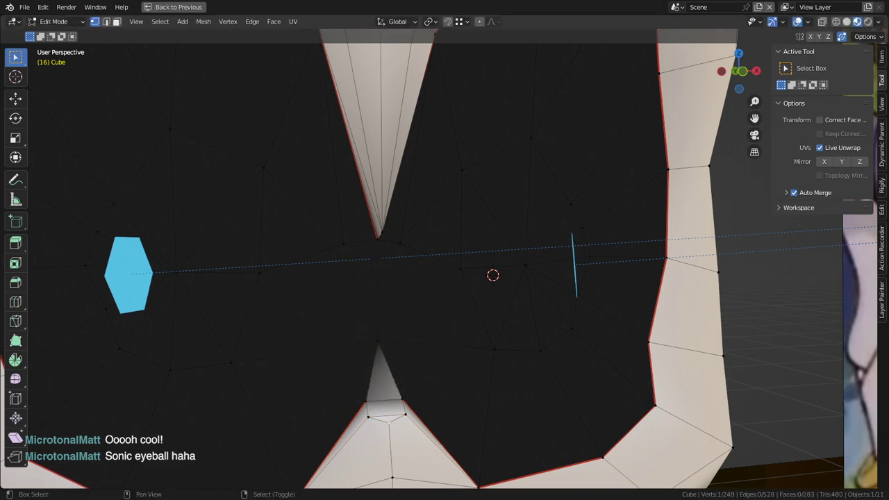
middle_click_drag(389, 420, 382, 369, "shift")
key("g")
key("g")
left_click(383, 418)
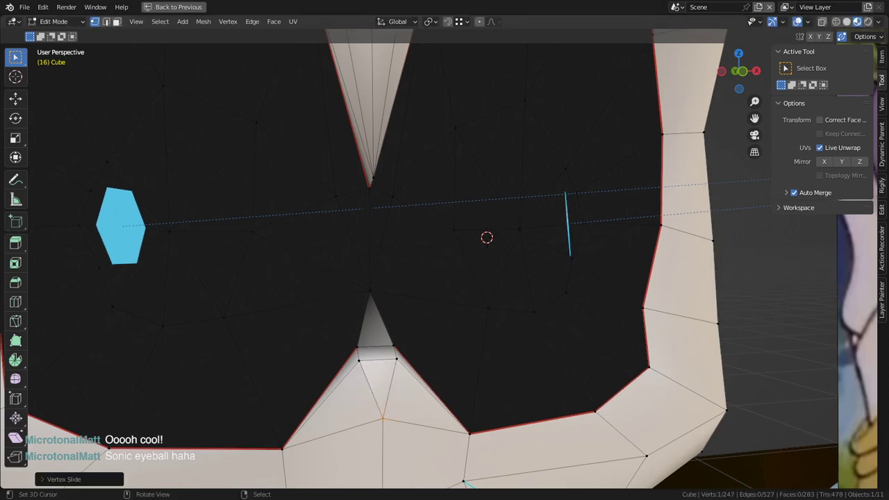
- Select an edge at the front of the beveled nose peak and move it to refine the blunt tip
middle_click_drag(382, 418, 445, 416)
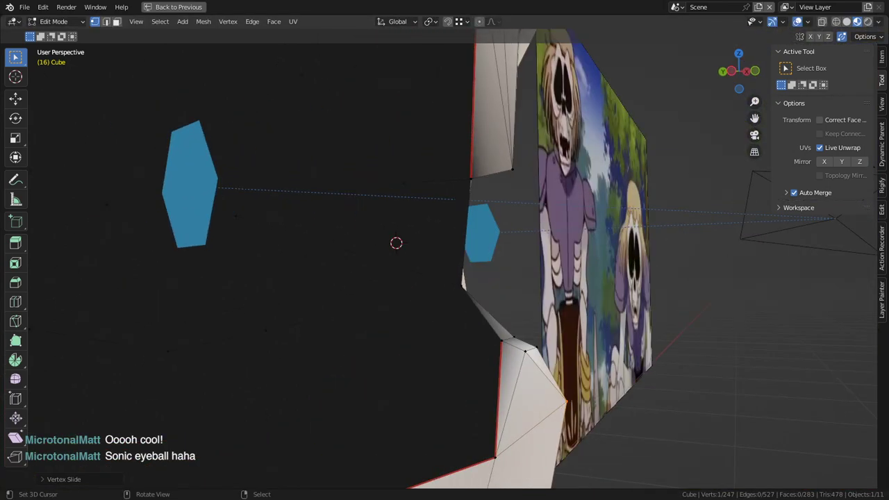
key("2")
right_click(552, 374)
right_click(546, 376)
middle_click_drag(545, 376, 467, 360)
key("g")
left_click(559, 359)
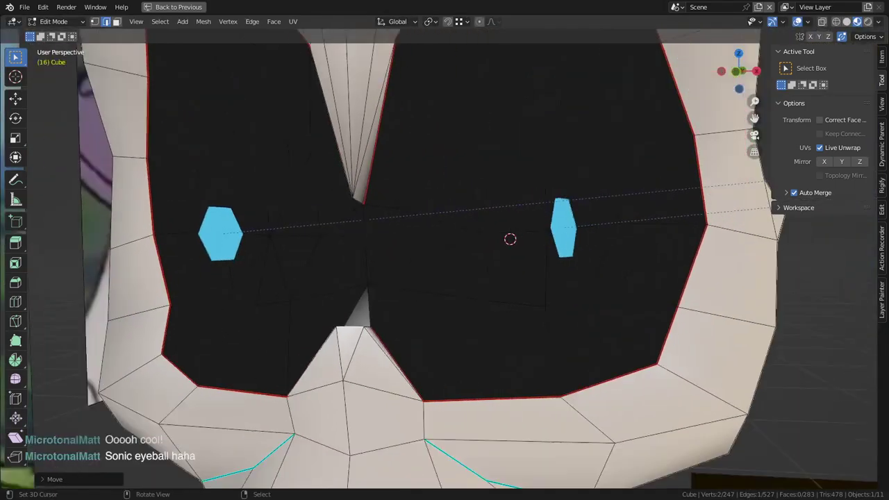
- Select the light triangular face behind the nose peak and fill it with black in Vertex Paint using the selection mask
scroll(467, 359, "down", 1)
scroll(445, 250, "up", 2)
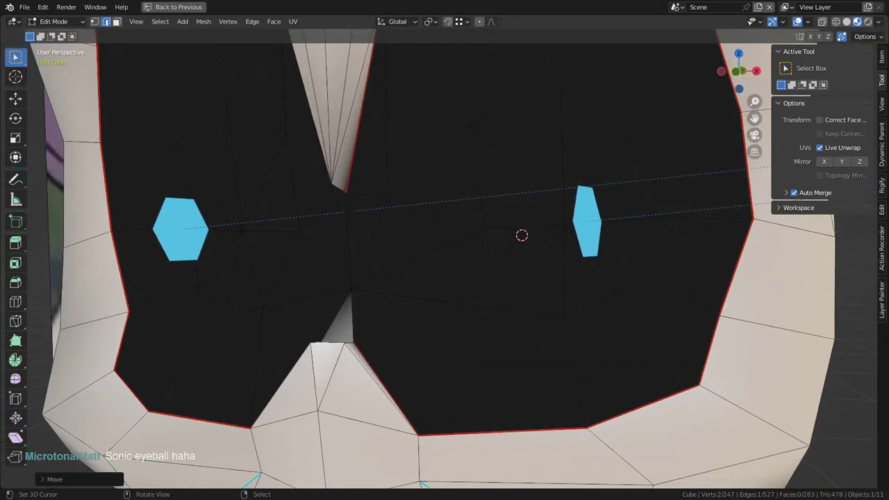
key("3")
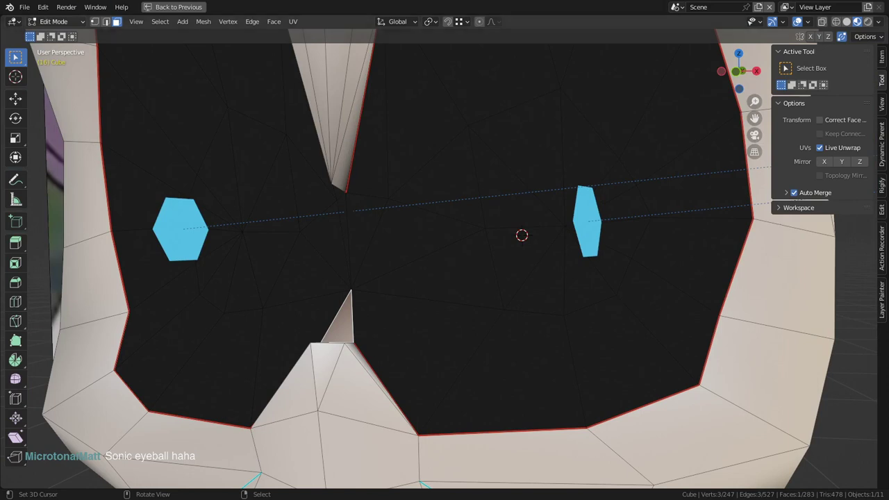
left_click(54, 21)
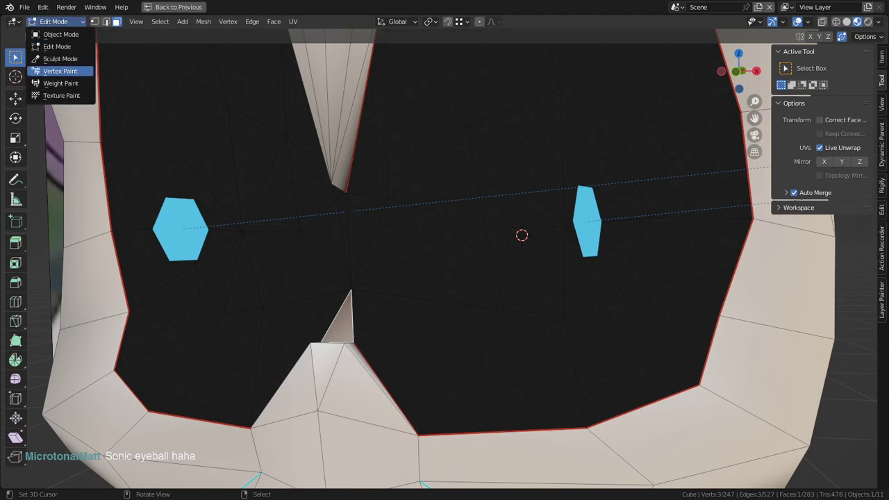
left_click(60, 70)
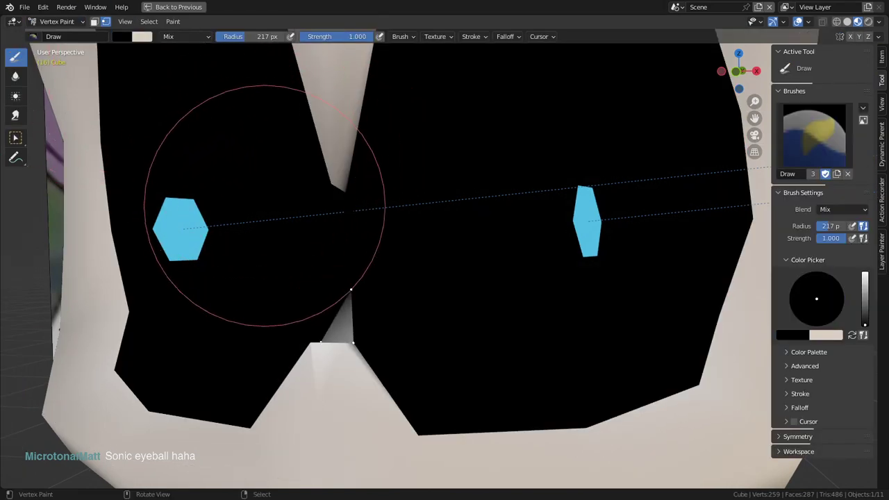
left_click(93, 21)
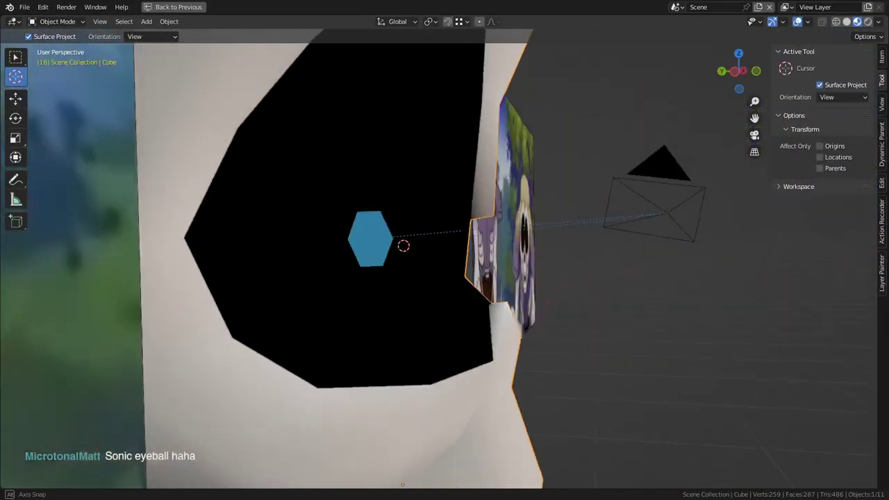
- Return to Edit Mode and bevel the lowest edge of the brow bridge by about 0.08 m with one segment
middle_click_drag(389, 243, 351, 242)
scroll(439, 181, "up", 3)
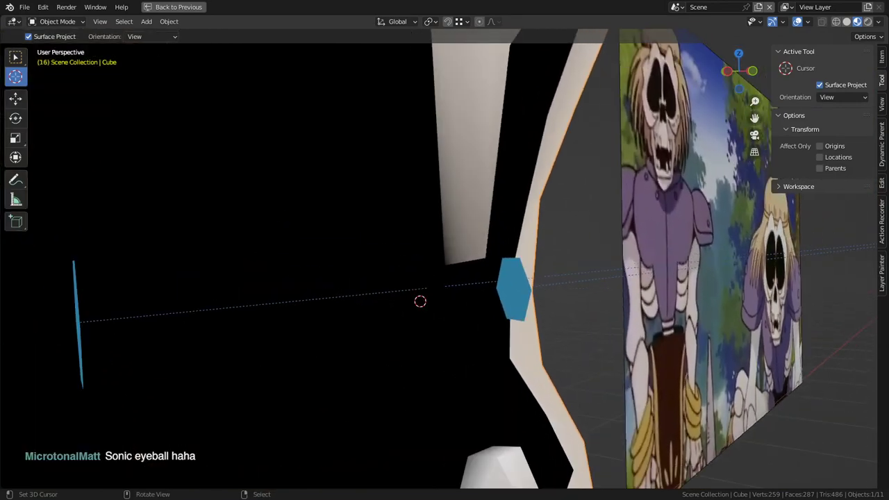
key("Tab")
key("Tab")
key("Tab")
key("2")
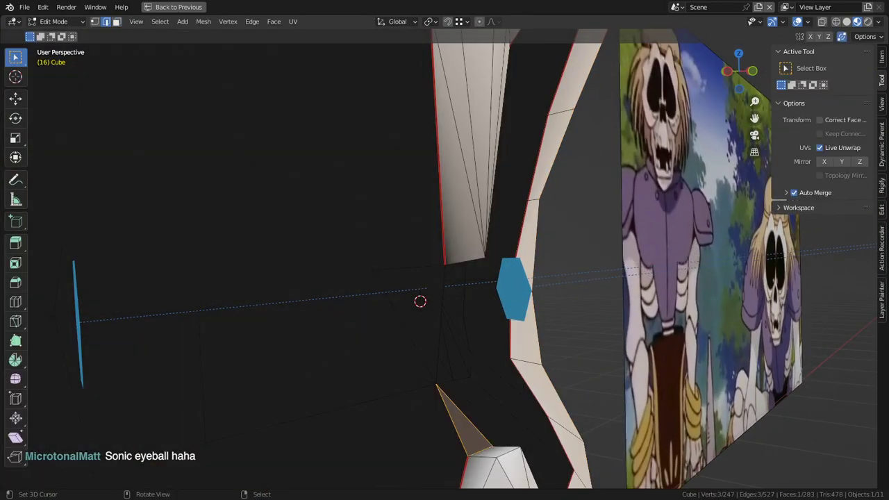
left_click(465, 262)
middle_click_drag(465, 263, 427, 246)
key("ctrl+b")
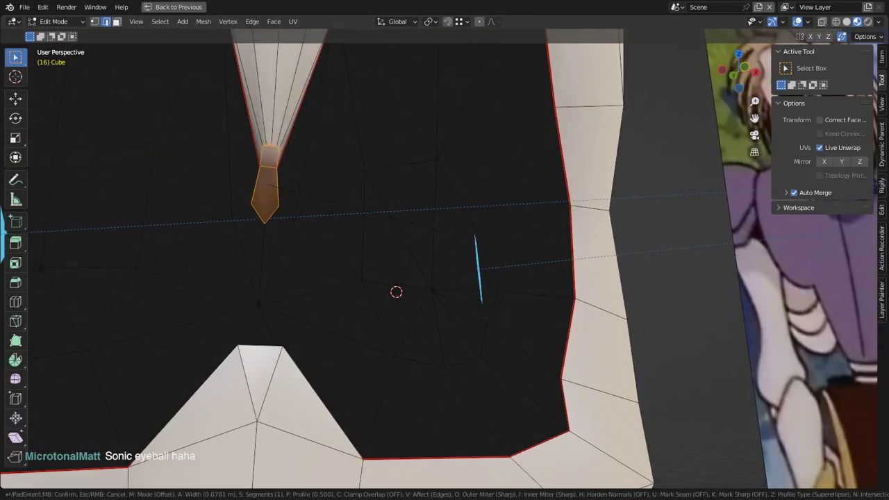
left_click(475, 250)
- Slide the two upper bevel edges on the brow bridge up to merge with the vertices between the sockets' upper parts
middle_click_drag(476, 250, 516, 309, "shift")
scroll(444, 259, "up", 2)
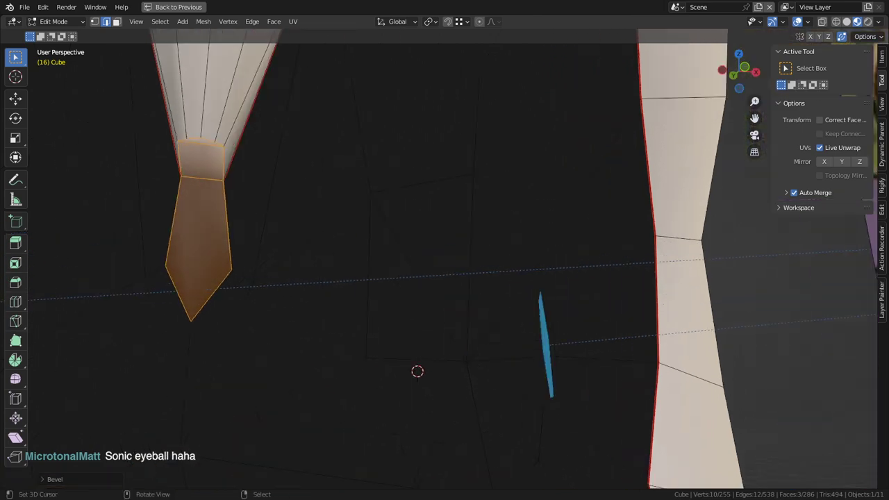
right_click(203, 104)
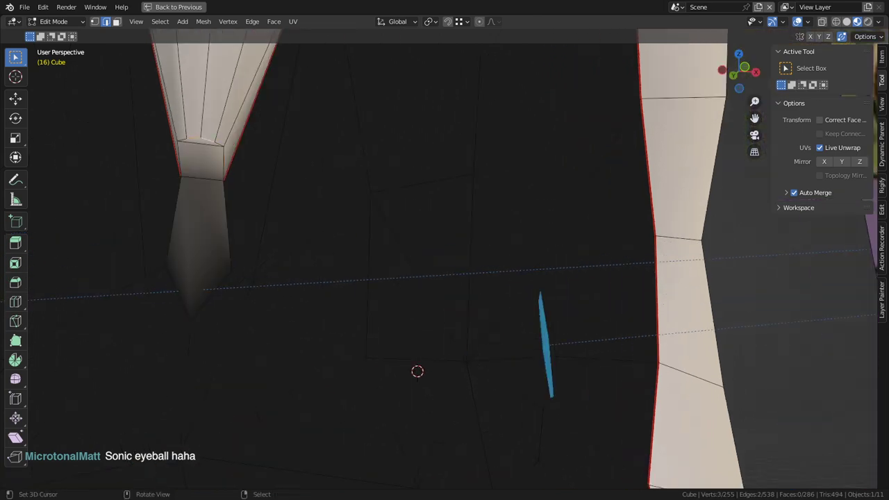
scroll(327, 145, "down", 5)
middle_click_drag(327, 145, 343, 227, "shift")
key("g")
key("g")
left_click(364, 61)
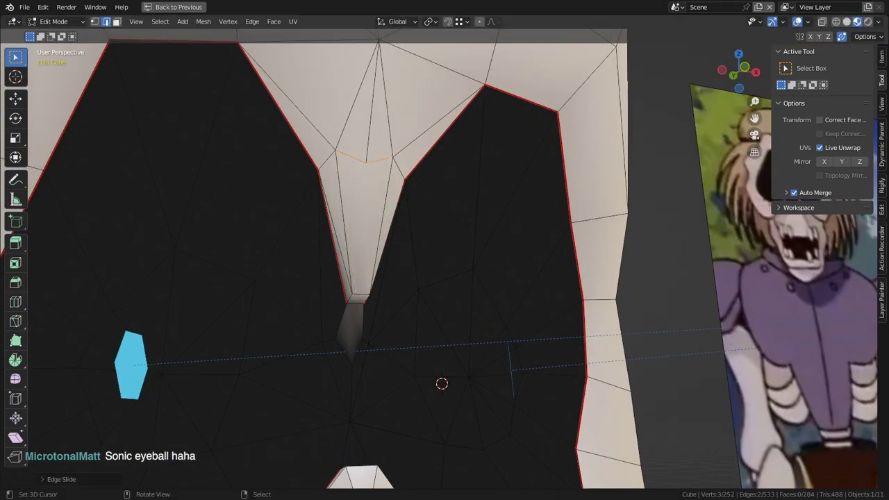
- Triangulate the long front face of the brow bridge and dismiss the vertex group options
key("3")
right_click(363, 211)
key("ctrl+t")
key("ctrl+g")
key("Escape")
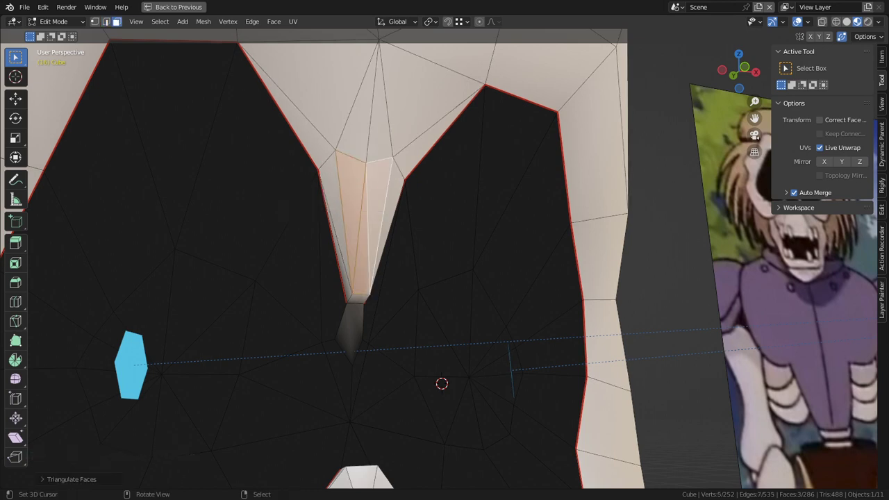
- Slide the left, lower and right bevel vertices beneath the brow bridge outward to merge them into the surrounding socket vertices
scroll(347, 299, "up", 1)
key("1")
right_click(304, 361)
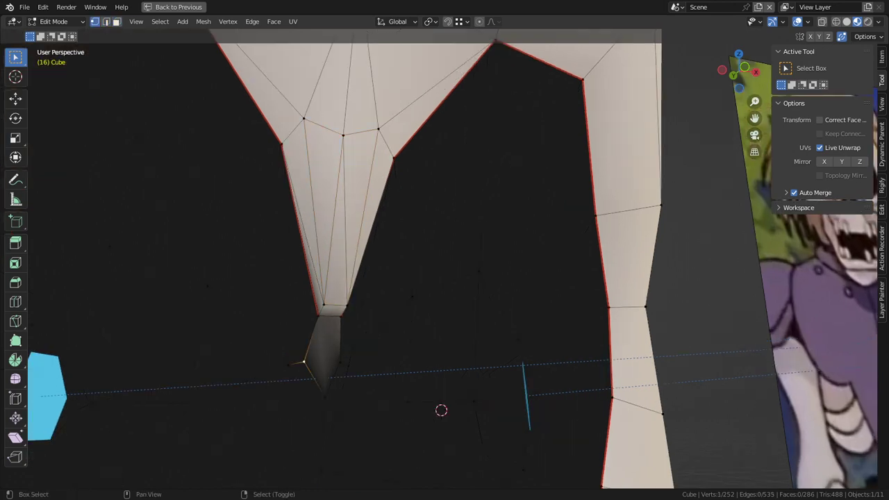
key("g")
key("g")
key("Return")
right_click(325, 397)
key("g")
key("g")
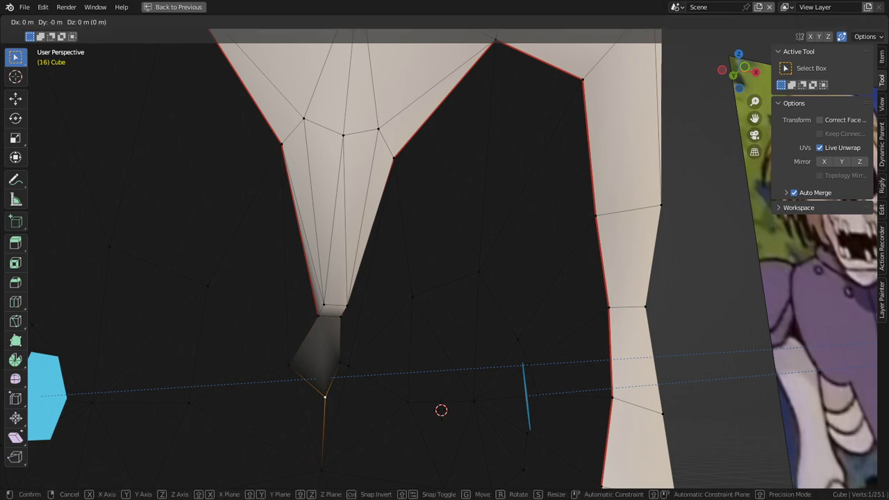
left_click(352, 66)
right_click(340, 362)
key("g")
key("g")
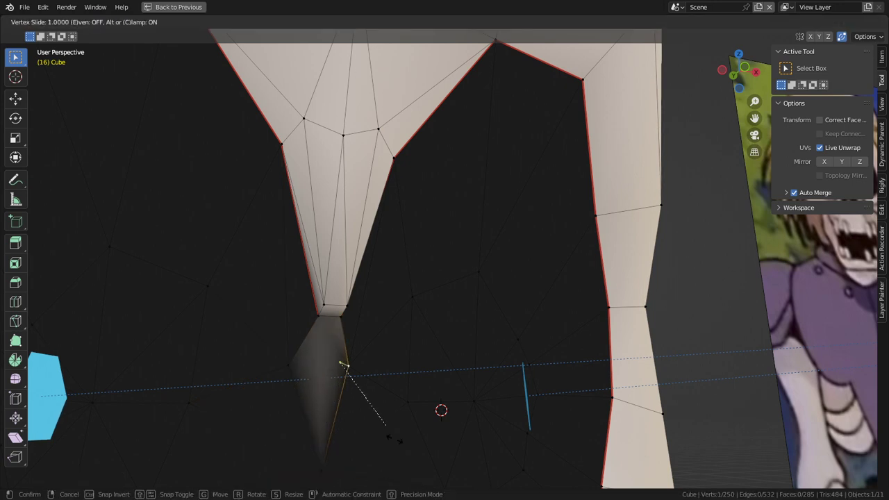
left_click(350, 366)
- Triangulate the grey face beneath the brow bridge and dissolve the diagonal edge in its upper part to form a quad
key("3")
right_click(323, 381)
key("ctrl+t")
key("2")
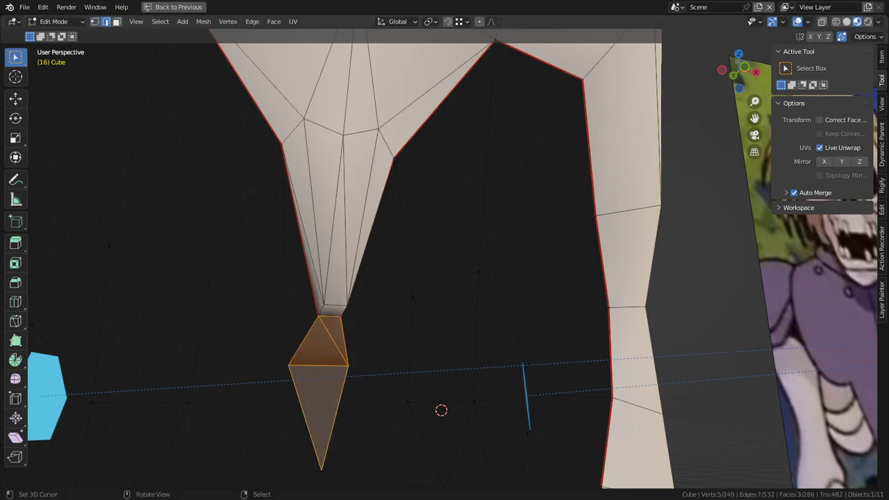
right_click(333, 340)
key("ctrl+x")
- Fill the grey quad beneath the brow bridge with black in Vertex Paint mode and return to Edit Mode
key("3")
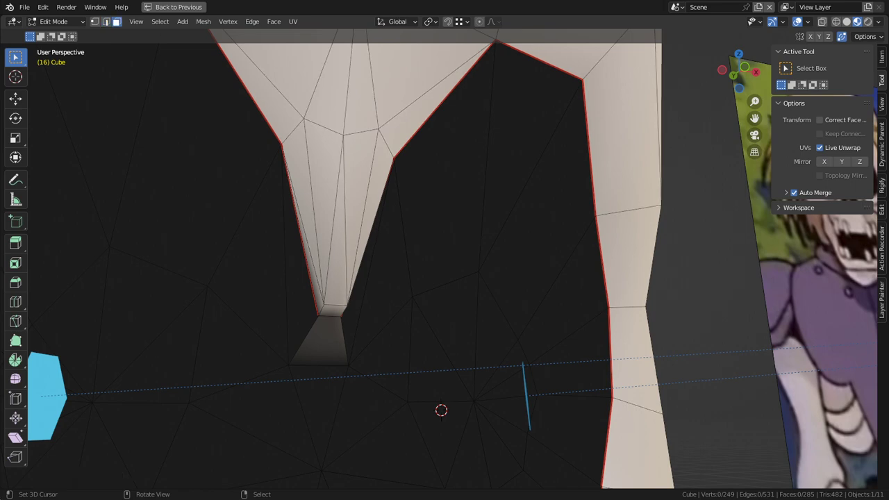
key("ctrl+z")
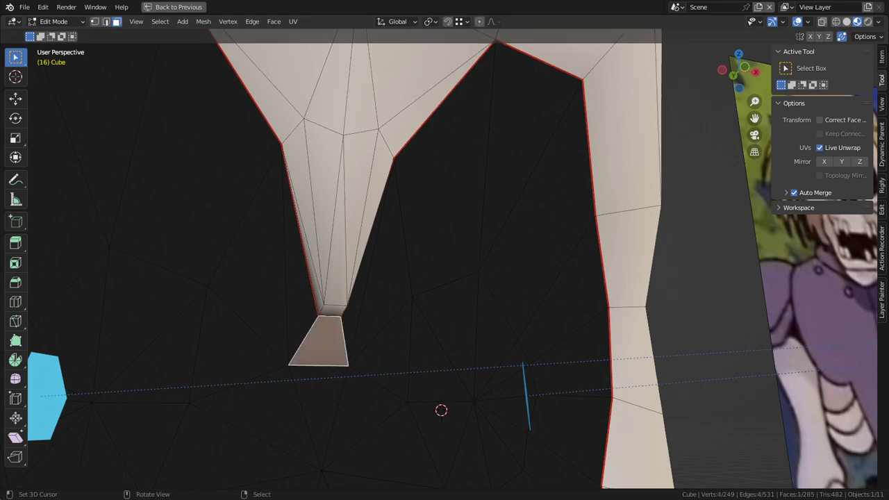
left_click(57, 22)
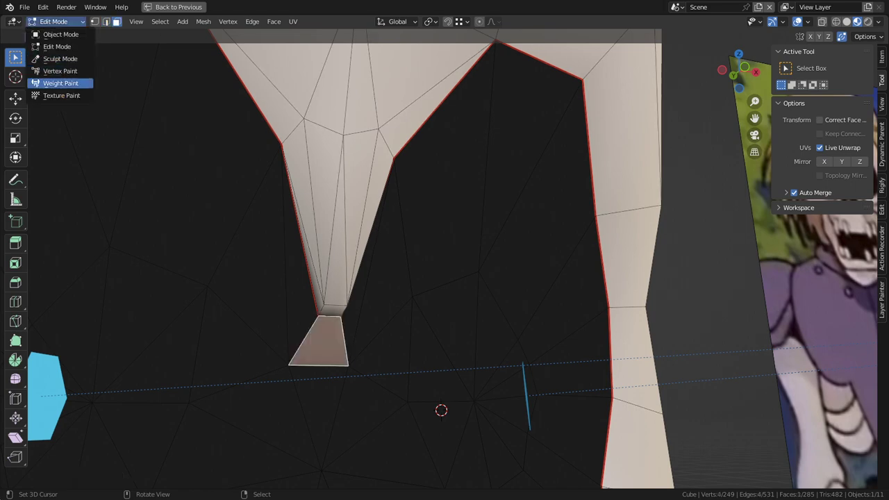
left_click(59, 71)
key("shift+k")
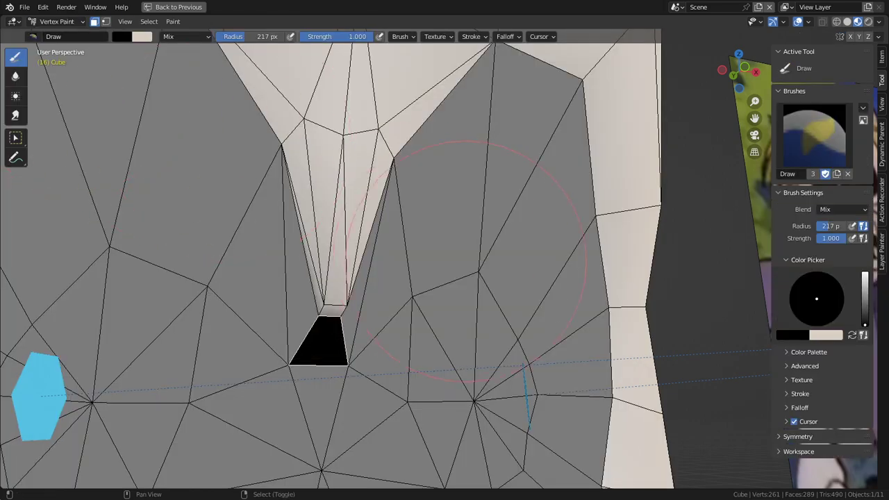
key("ctrl+Tab")
scroll(233, 144, "down", 2)
mouse_move(233, 144)
middle_mouse_down()
mouse_move(340, 146)
mouse_move(104, 139)
middle_mouse_up()
scroll(340, 146, "down", 3)
scroll(104, 139, "up", 3)
key("Tab")
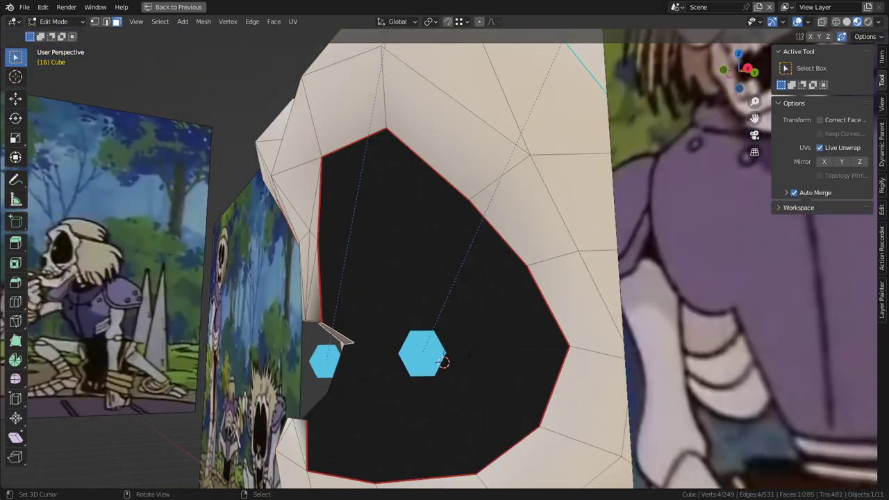
- Try to lengthen the brow bridge by moving its lower end face down to the top of the nose
right_click(301, 281)
middle_click_drag(301, 282, 340, 253)
mouse_move(443, 360)
middle_mouse_down()
mouse_move(445, 335)
mouse_move(440, 340)
middle_mouse_up()
key("g")
left_click(334, 354)
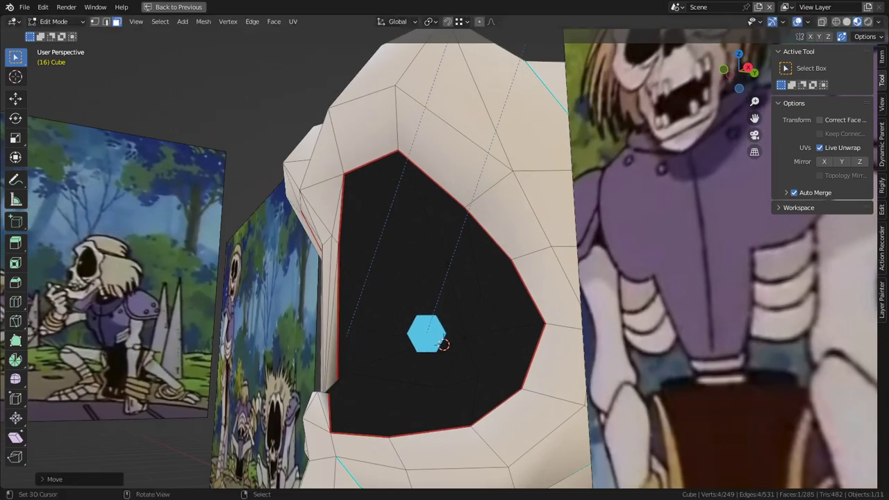
middle_click_drag(333, 354, 427, 353)
key("g")
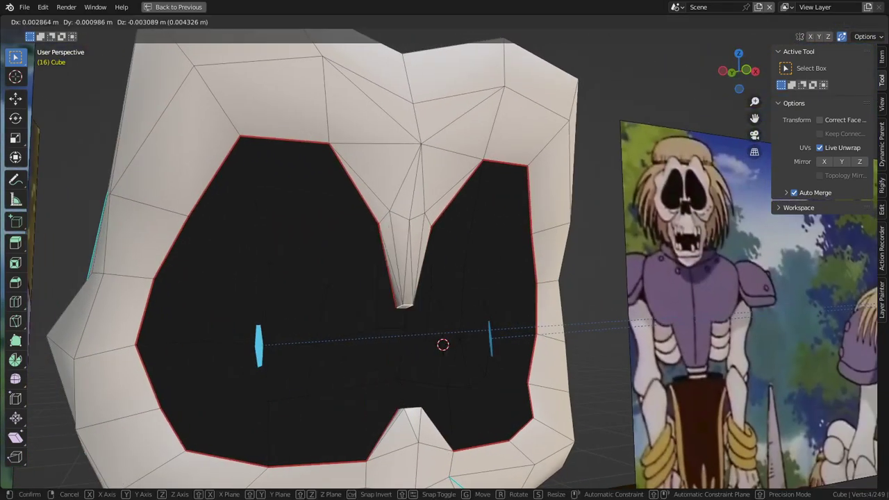
key("z")
key("Return")
- Try to lower the two edges running across the brow bridge and compare the skull's front with the reference images
mouse_move(442, 344)
middle_mouse_down()
mouse_move(457, 341)
mouse_move(444, 342)
middle_mouse_up()
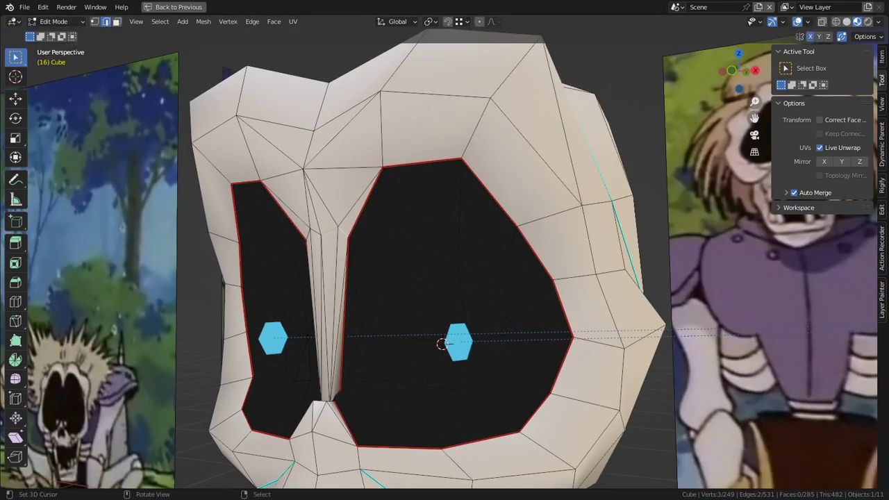
middle_click_drag(444, 342, 443, 307)
key("g")
key("Return")
key("Tab")
scroll(444, 319, "down", 5)
scroll(442, 306, "up", 2)
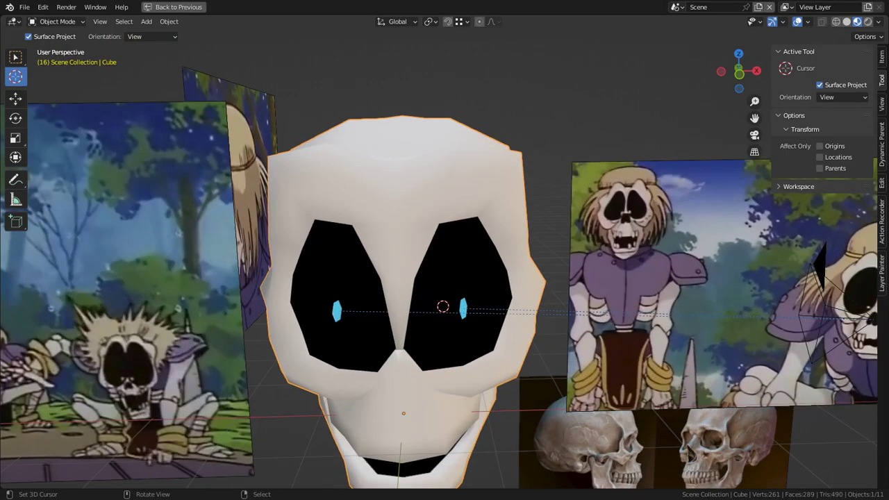
scroll(439, 266, "up", 2)
- Undo the moves that lengthened the brow bridge down to the nose
key("Tab")
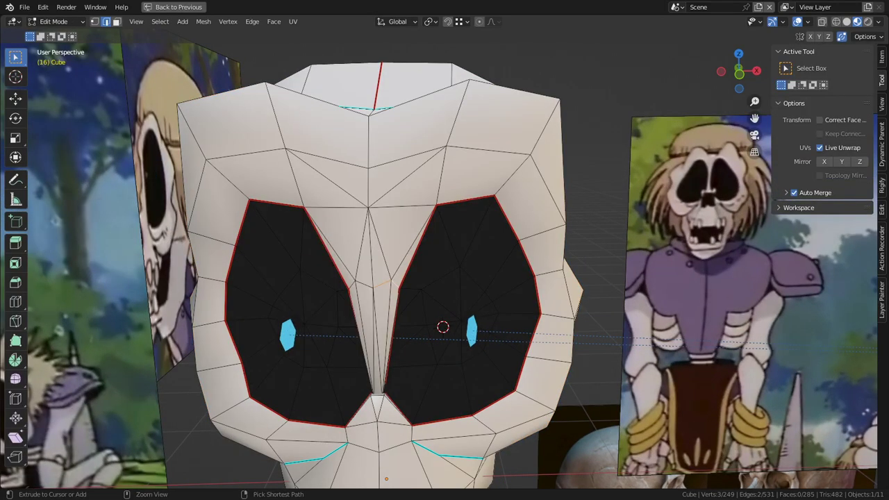
key("ctrl+z")
key("ctrl+z")
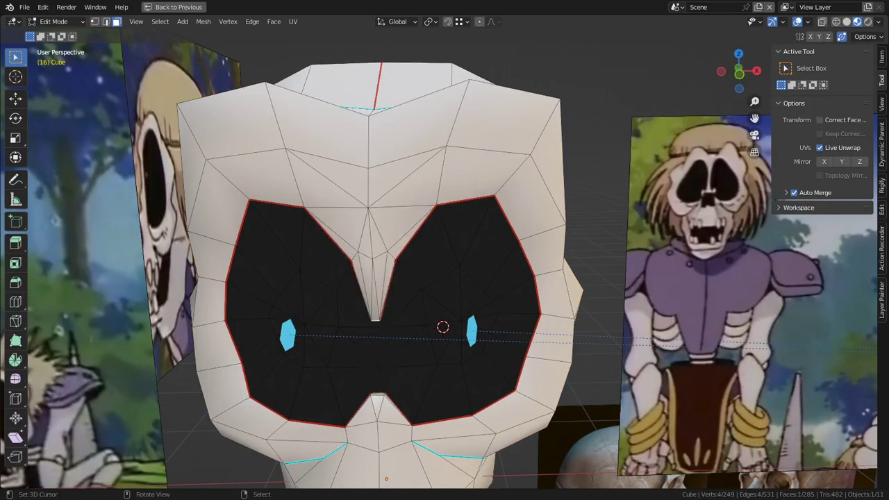
- Examine the eye sockets and the shortened brow bridge in Object Mode against the reference images
key("Tab")
scroll(439, 266, "down", 2)
mouse_move(438, 266)
middle_mouse_down()
mouse_move(534, 268)
mouse_move(448, 266)
middle_mouse_up()
scroll(448, 266, "up", 1)
middle_click_drag(447, 265, 469, 269)
scroll(439, 263, "up", 1)
scroll(439, 262, "up", 1)
scroll(439, 263, "down", 2)
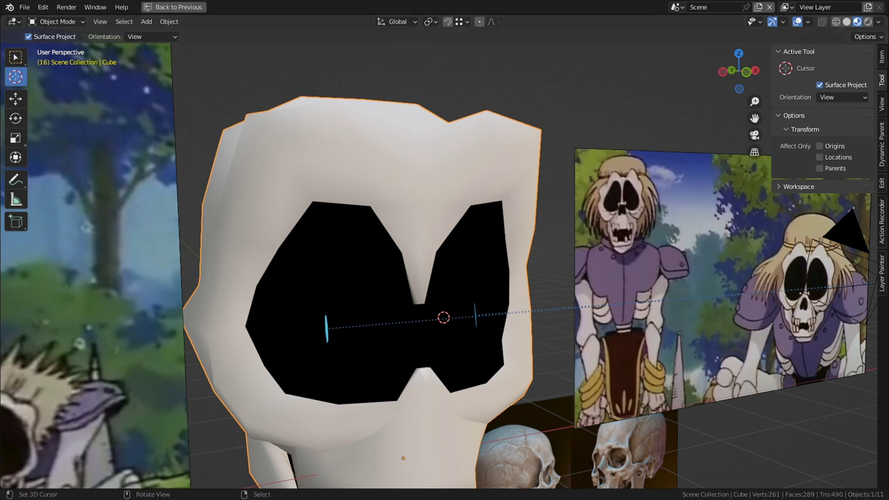
- Restore the full UV Editing layout with the skull in Edit Mode, check the whole mesh's UVs and clear the selection
key("Tab")
scroll(444, 278, "down", 5)
key("ctrl+space")
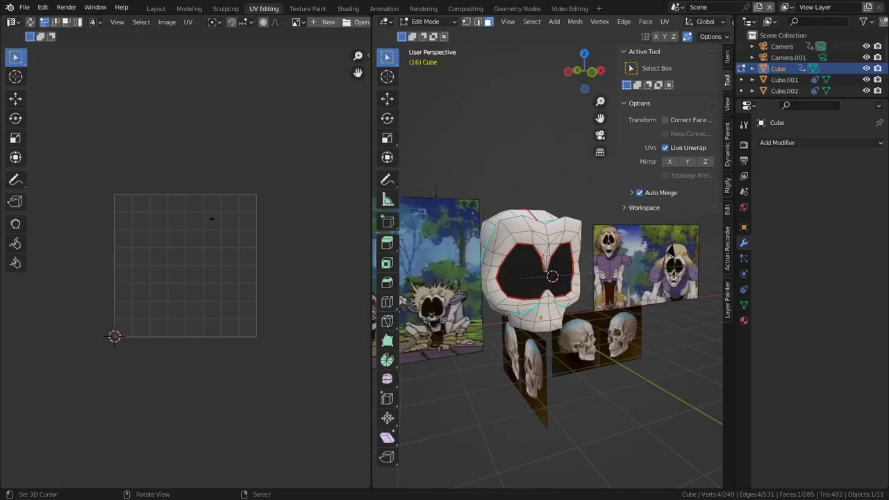
key("a")
scroll(548, 278, "up", 4)
key("alt+a")
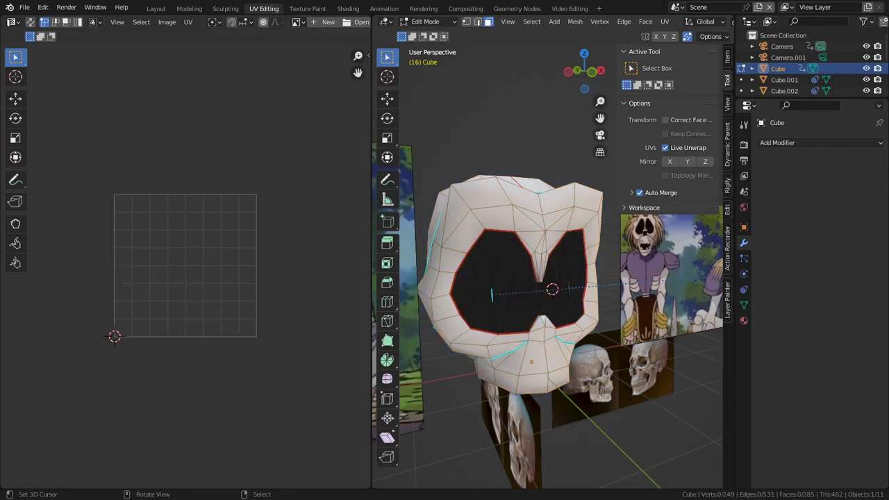
scroll(548, 278, "up", 2)
- Mark the vertical centre line of edges down the back of the skull as a seam, reaching the lower rim
middle_click_drag(548, 320, 552, 250)
middle_click_drag(552, 292, 656, 299)
scroll(549, 278, "down", 2)
key("2")
middle_click_drag(555, 285, 576, 260)
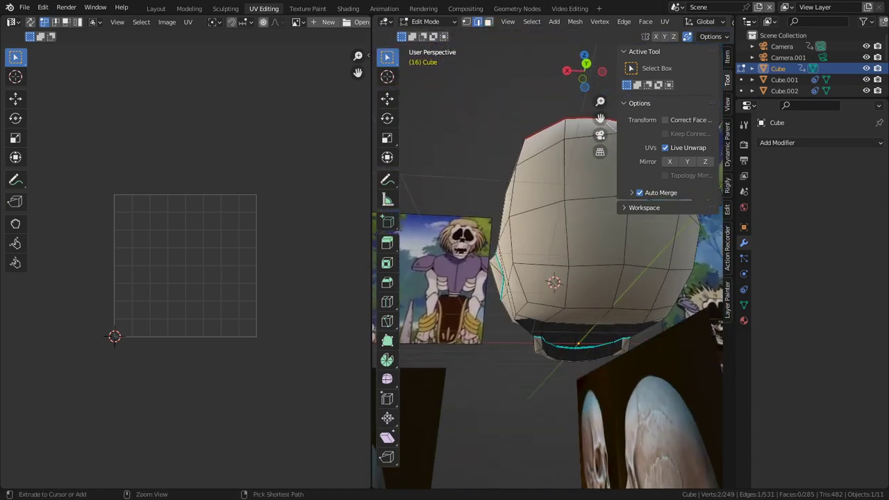
right_click(615, 293, "ctrl")
key("ctrl+e")
left_click(613, 294)
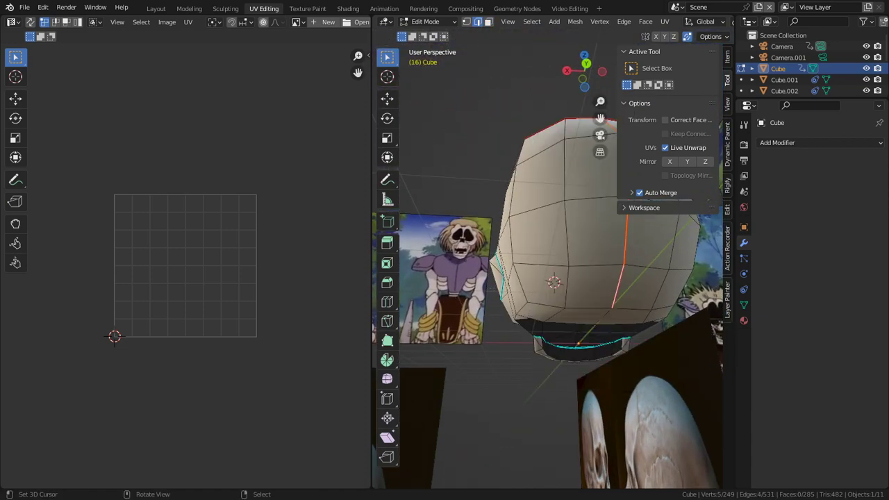
- Mark the row of edges along the lower rim of the skull's back as a seam
middle_click_drag(614, 294, 545, 314)
right_click(512, 332)
right_click(628, 328, "ctrl")
key("ctrl+e")
left_click(628, 327)
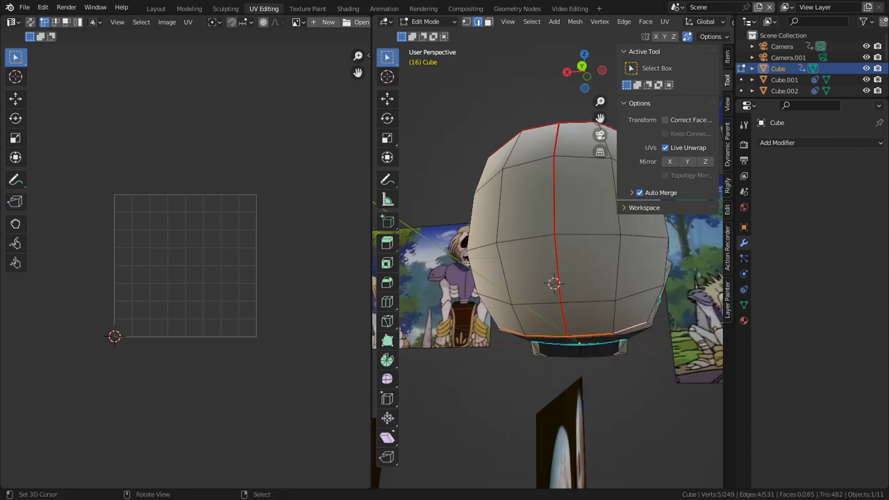
- Isolate the skull mesh in local view and enlarge the 3D viewport to fill the window
middle_click_drag(627, 326, 434, 382)
key("KP_Divide")
key("ctrl+space")
scroll(458, 335, "down", 1)
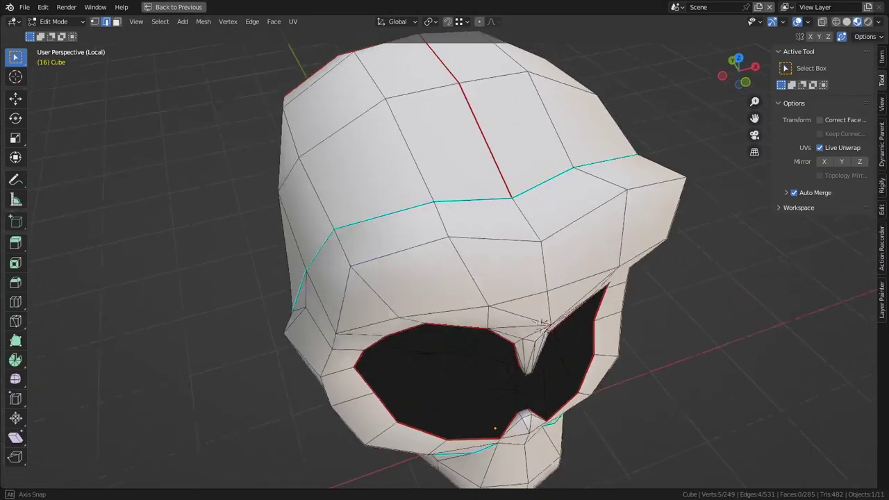
- Mark a seam along a closed edge path around the face, from the jaw up both sides and across the brow
middle_click_drag(544, 323, 686, 318)
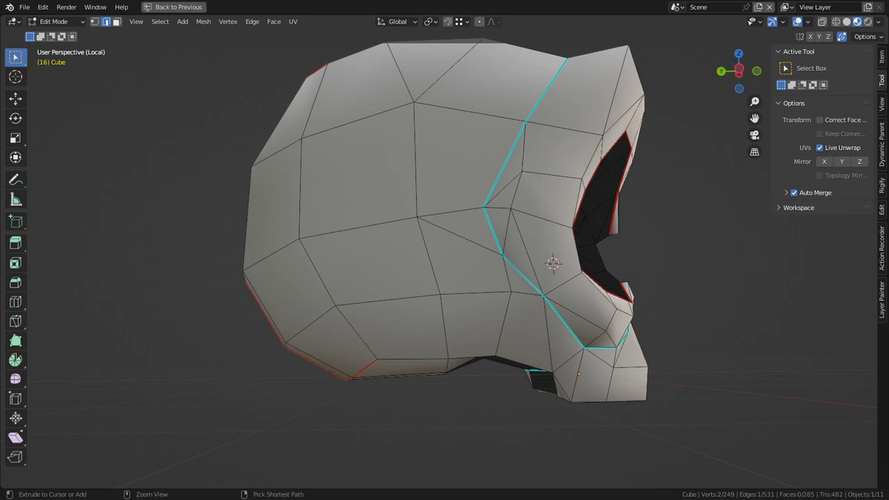
right_click(548, 335, "ctrl")
middle_click_drag(548, 335, 462, 316)
middle_click_drag(729, 313, 795, 322)
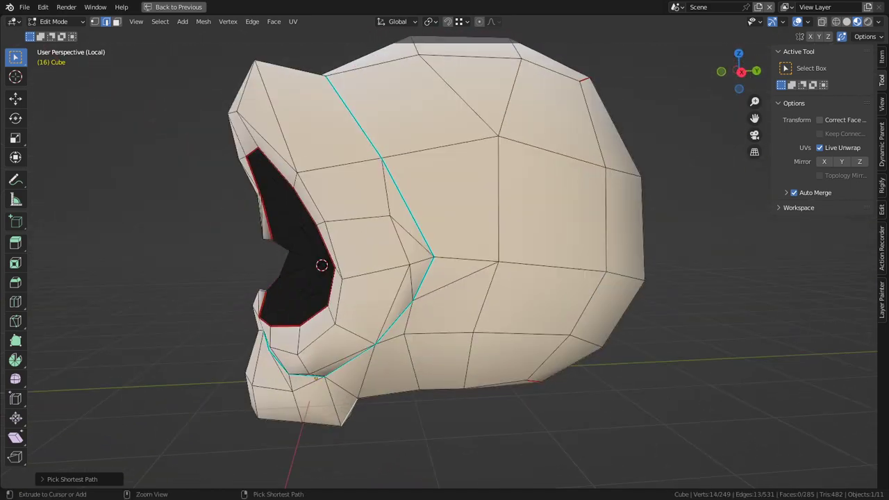
right_click(355, 118, "ctrl")
middle_click_drag(354, 118, 378, 163)
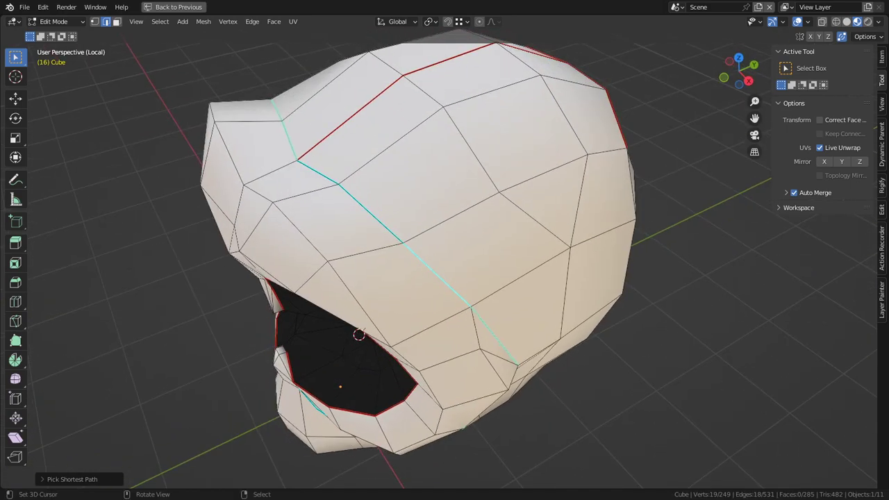
right_click(318, 174, "ctrl")
key("ctrl+e")
left_click(291, 210)
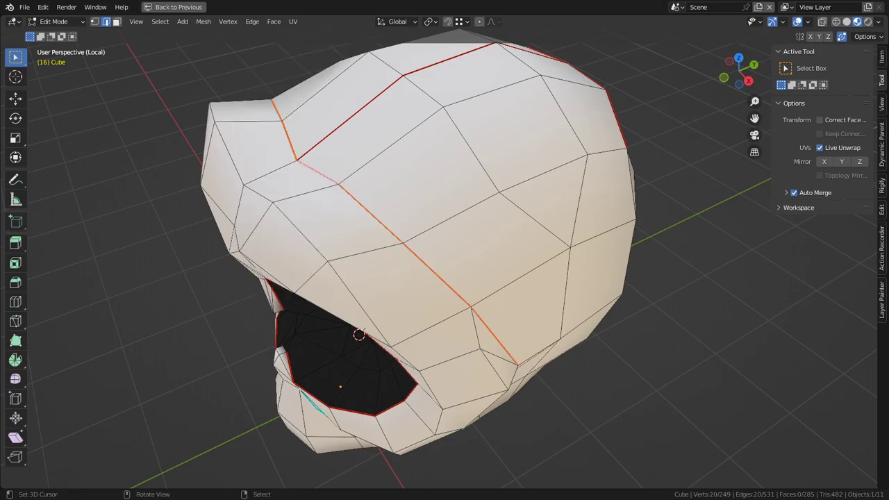
- Restore the split layout and examine the UV layout of the whole skull mesh
middle_click_drag(292, 209, 396, 237)
key("ctrl+space")
key("a")
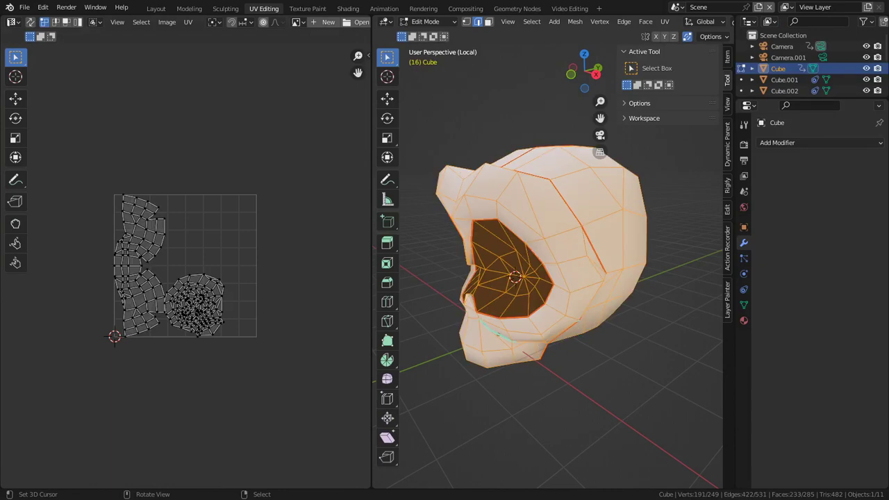
scroll(186, 266, "up", 7)
middle_click_drag(486, 277, 541, 264)
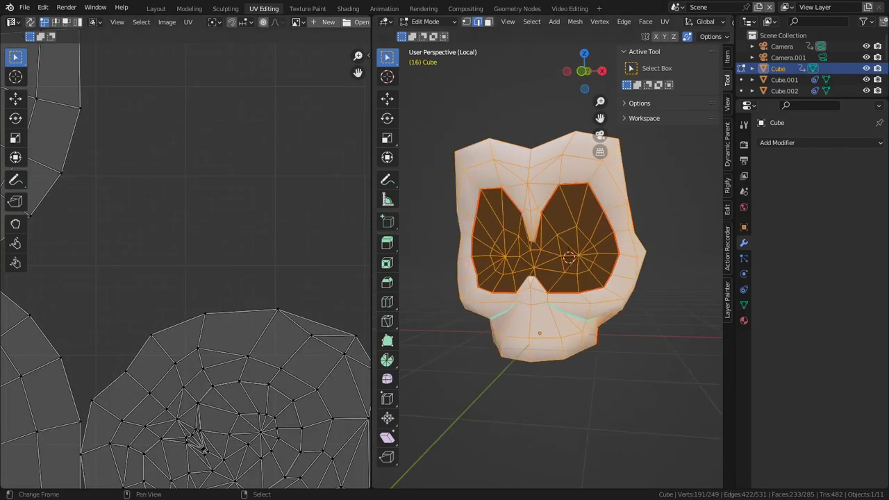
middle_click_drag(208, 333, 203, 176)
key("alt+a")
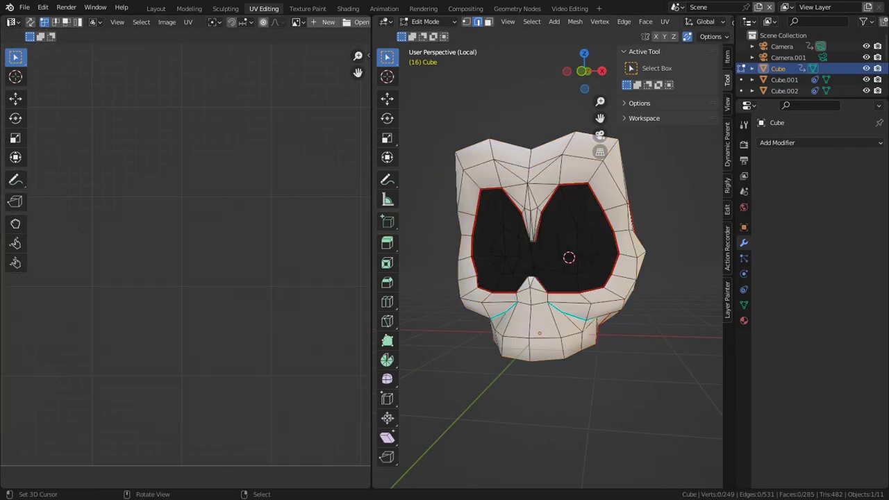
- Clear the seam from the edges crossing the skull's interior between the two rear ends of the jaw
middle_click_drag(556, 313, 479, 180)
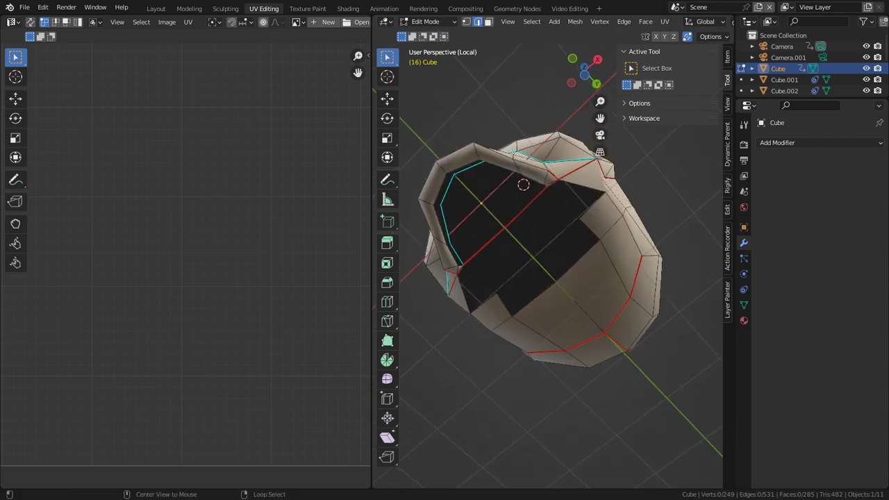
mouse_move(541, 263)
middle_mouse_down()
mouse_move(585, 259)
mouse_move(542, 262)
middle_mouse_up()
scroll(555, 263, "up", 2)
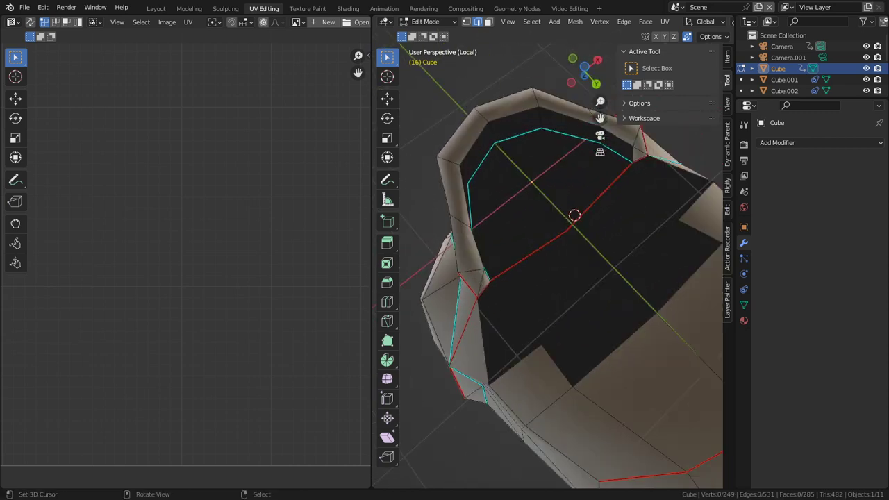
middle_click_drag(563, 215, 514, 310, "shift")
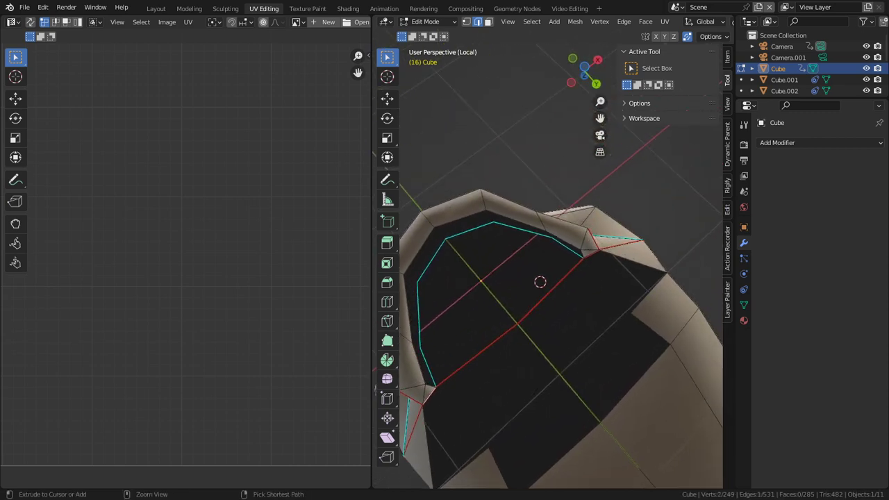
right_click(590, 254, "ctrl")
key("ctrl+e")
left_click(589, 264)
- Mark the edge path along the lower rim of the jaw, from one rear corner to the other, as a seam
middle_click_drag(587, 266, 559, 313)
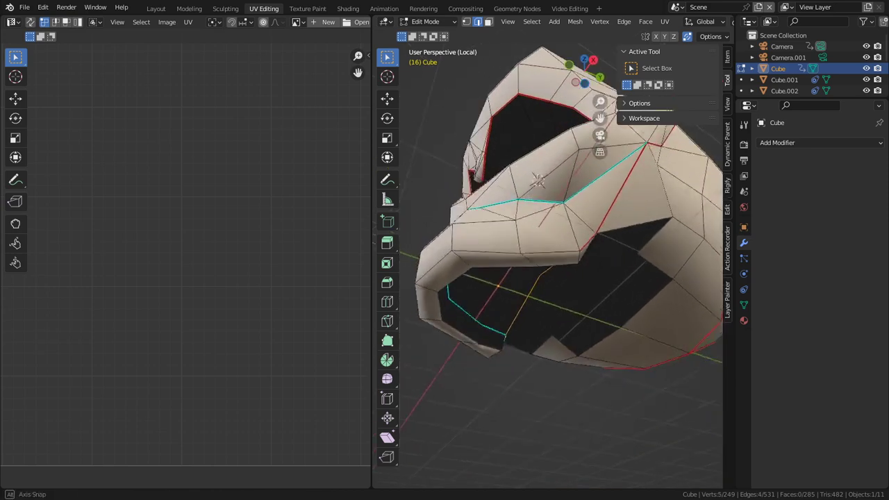
middle_click_drag(538, 181, 536, 143)
middle_click_drag(479, 215, 604, 239)
right_click(442, 264, "ctrl")
middle_click_drag(443, 264, 467, 232)
key("ctrl+e")
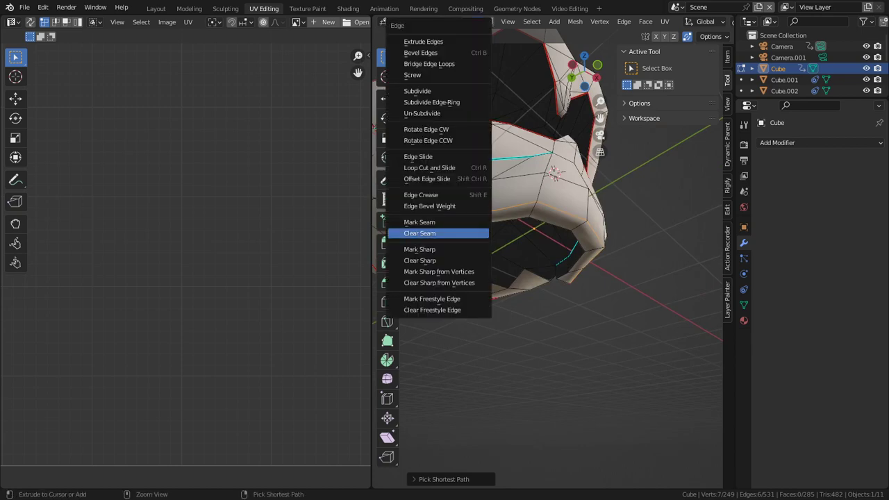
left_click(467, 232)
key("ctrl+e")
left_click(424, 220)
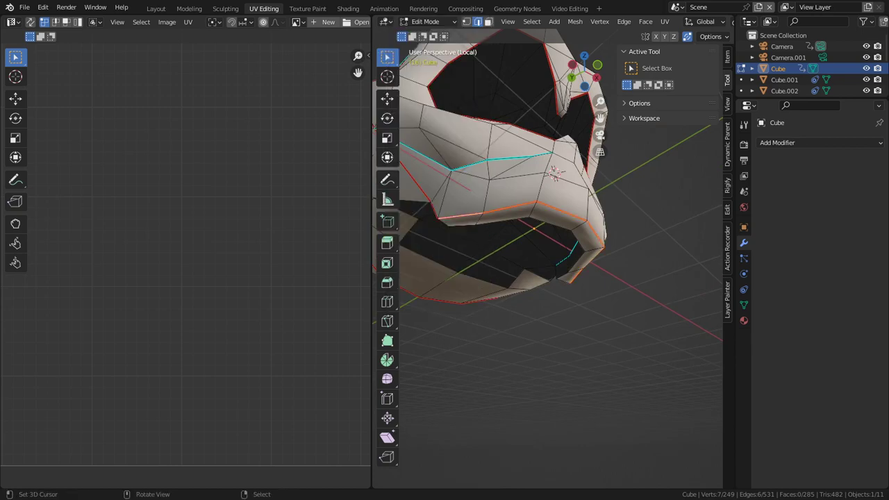
- Check the linked face region, then mark the short edge at the nose peak between the eye sockets as a seam
key("l")
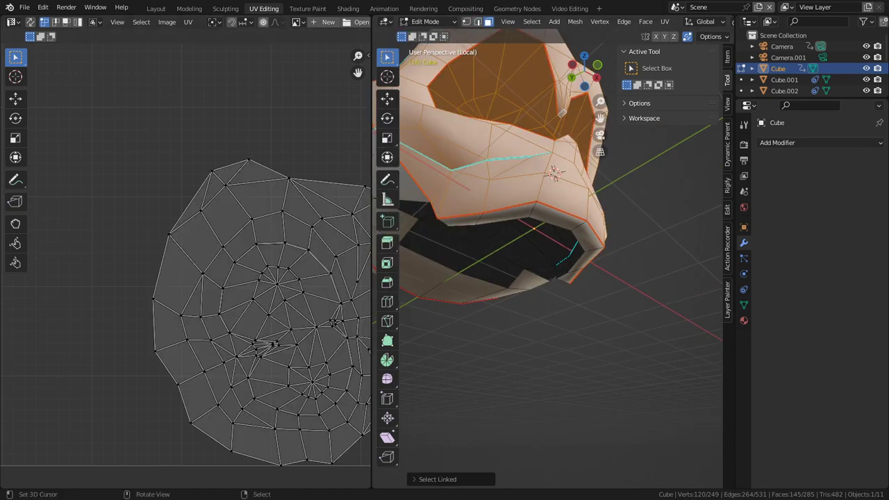
middle_click_drag(554, 173, 549, 209)
key("alt+a")
scroll(549, 185, "up", 5)
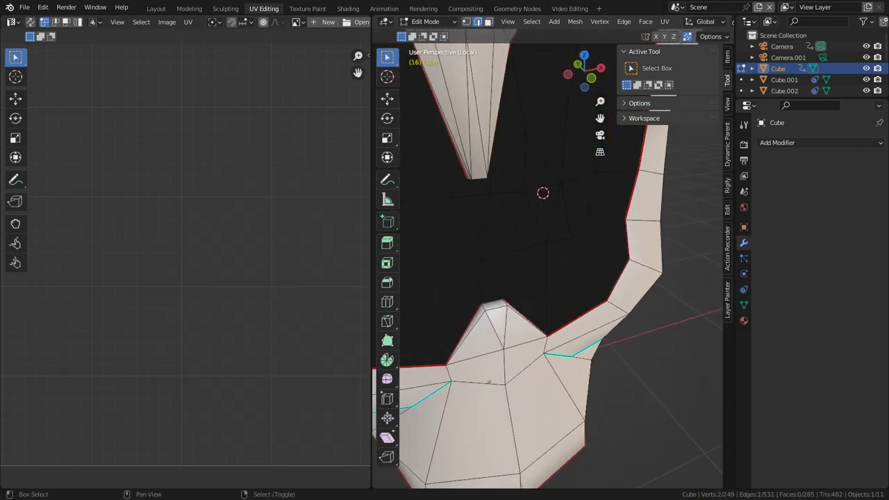
key("ctrl+e")
left_click(491, 297)
- In face mode, select the linked face-front and cranium regions separately and examine each one's UV island
key("3")
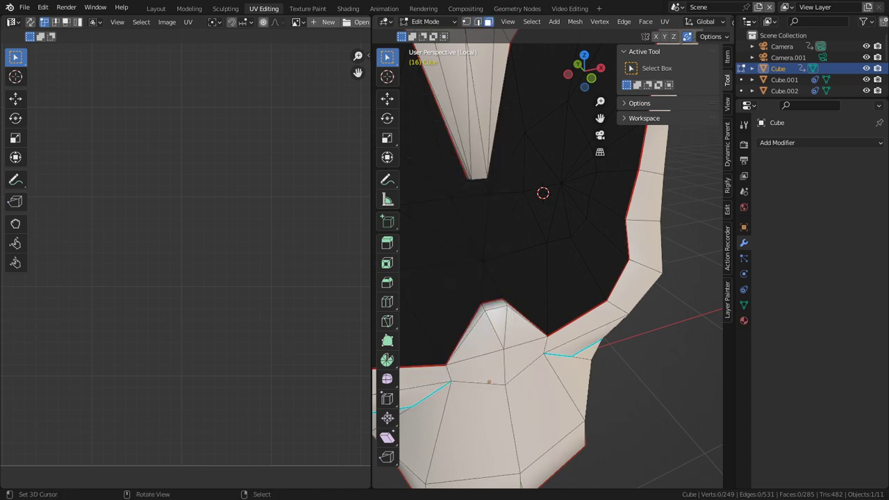
key("l")
scroll(186, 266, "down", 3)
scroll(547, 259, "down", 4)
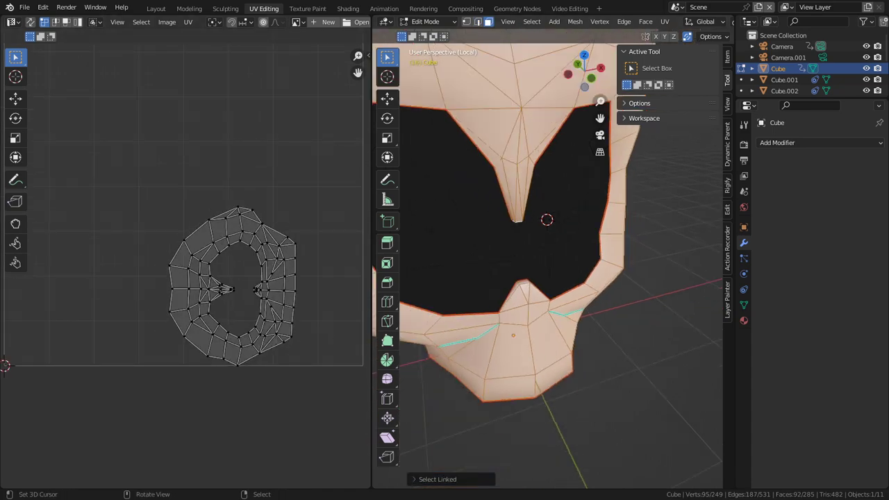
key("KP_1")
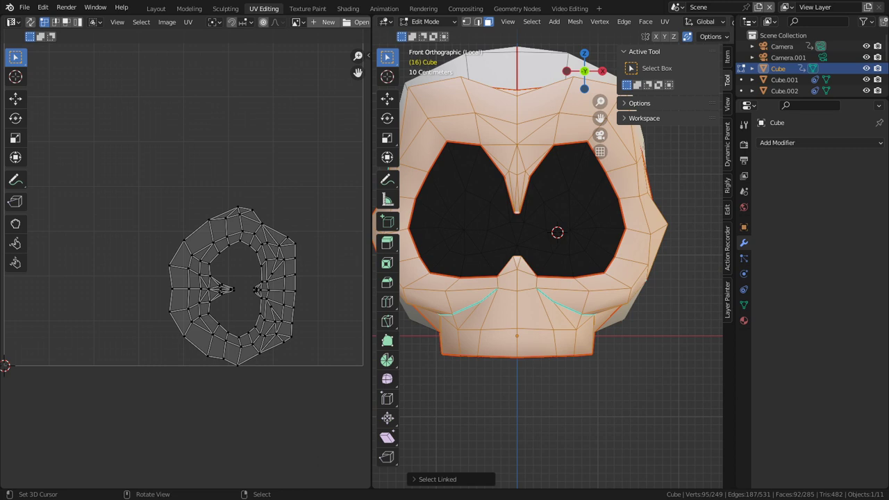
scroll(575, 212, "down", 2)
key("alt+a")
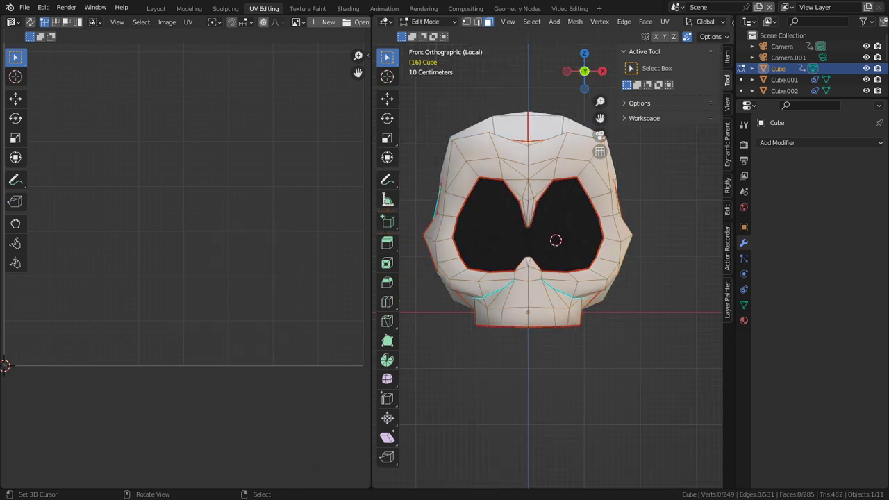
middle_click_drag(549, 240, 559, 279)
key("l")
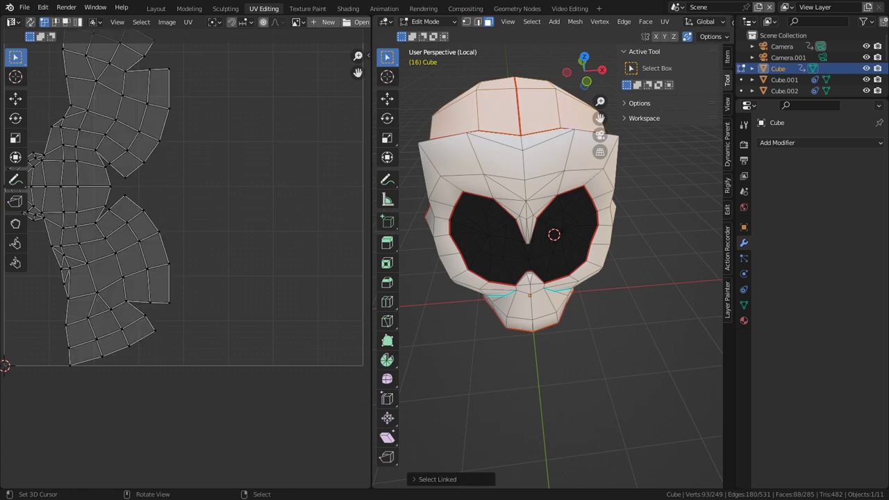
scroll(186, 268, "down", 2)
middle_click_drag(187, 267, 210, 276)
scroll(187, 21, "down", 5)
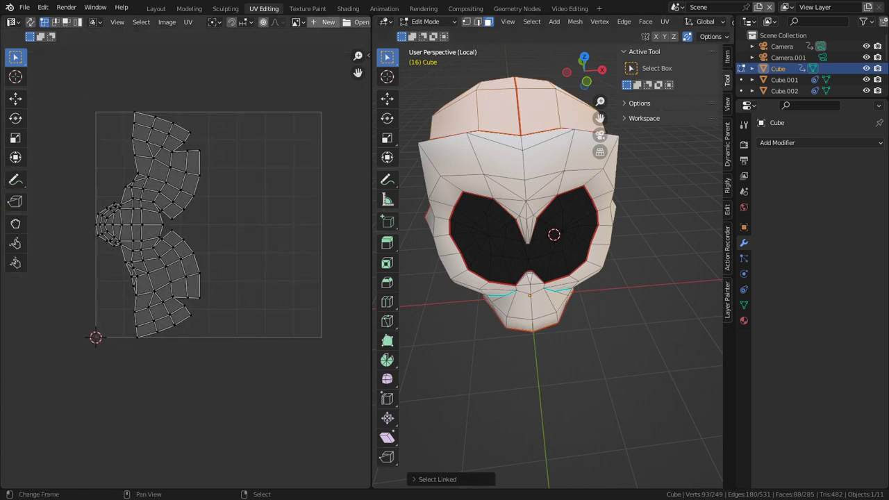
- Enable the stretch display in the UV editor and select all faces of the skull mesh
left_click(285, 21)
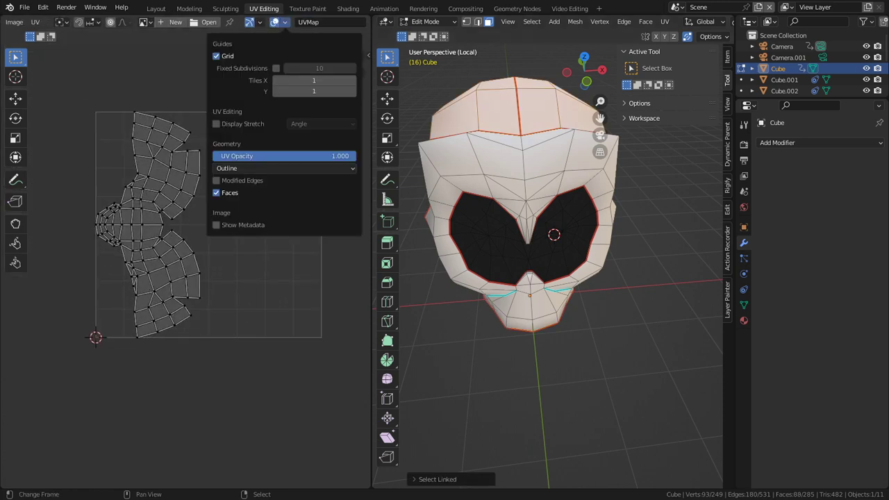
left_click(216, 124)
key("a")
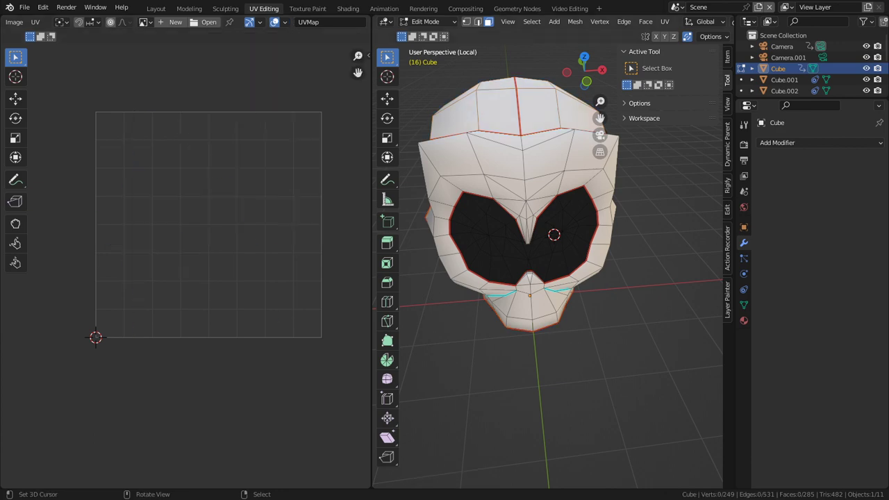
key("a")
scroll(184, 266, "up", 3)
- Average the scale of all UV islands and pack them
key("a")
key("q")
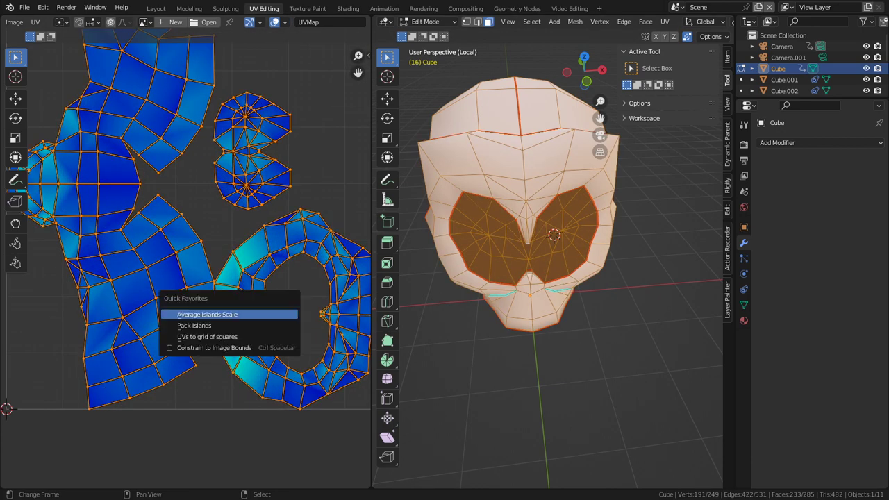
left_click(207, 314)
key("q")
left_click(206, 326)
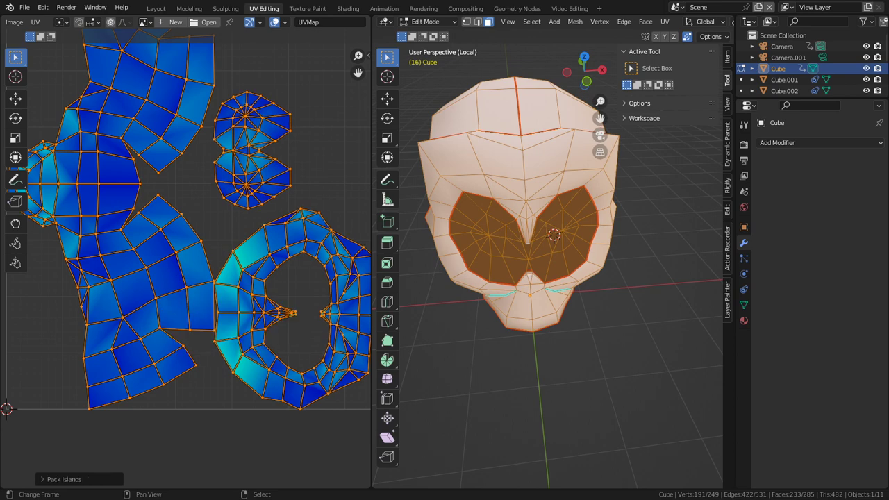
scroll(185, 265, "down", 3)
scroll(185, 268, "up", 1)
- Rotate the cranium UV island by 90 degrees and select all islands
key("alt+a")
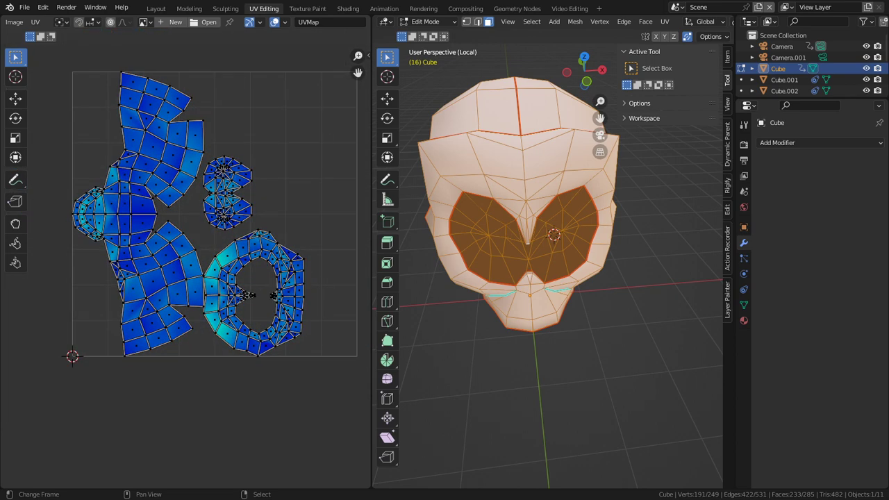
type("lr")
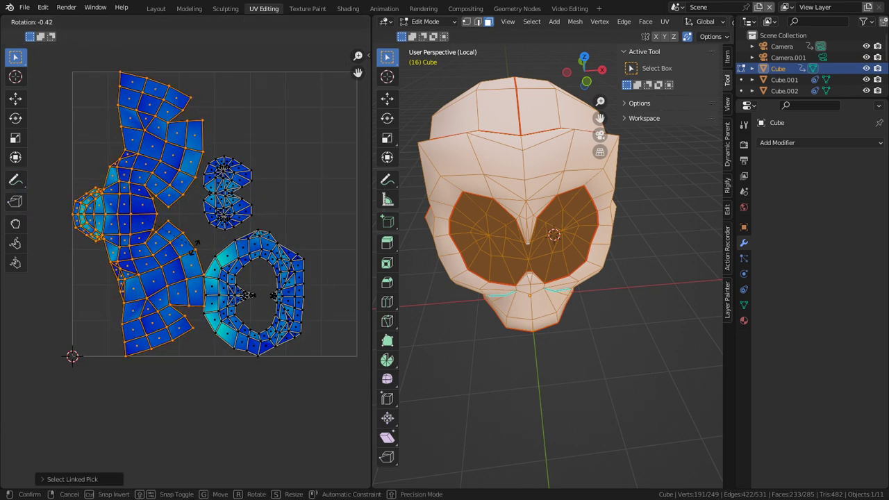
type("90")
key("Return")
key("a")
key("q")
left_click(194, 248)
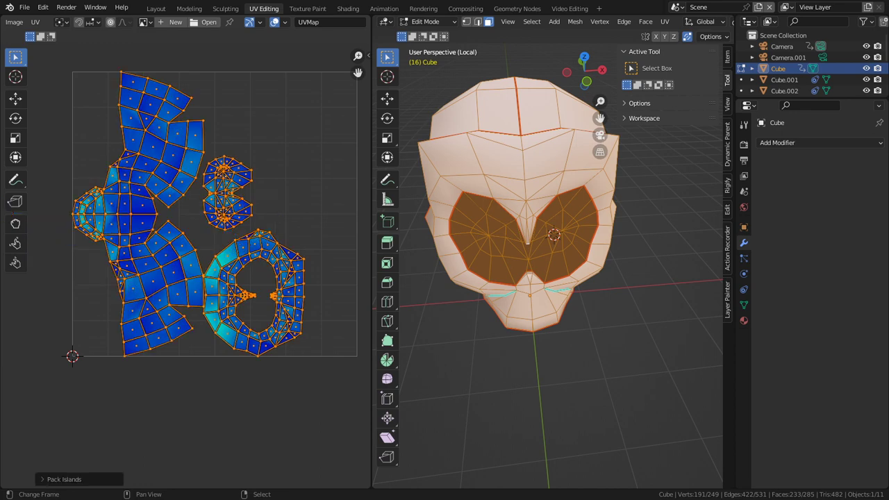
key("ctrl+z")
- Pack the UV islands with the Rotate option turned off
key("q")
left_click(195, 248)
left_click(64, 479)
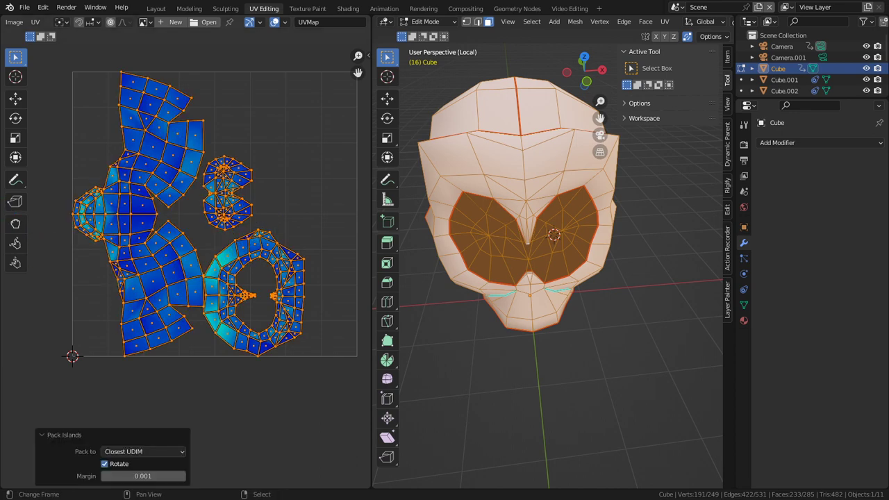
left_click(105, 464)
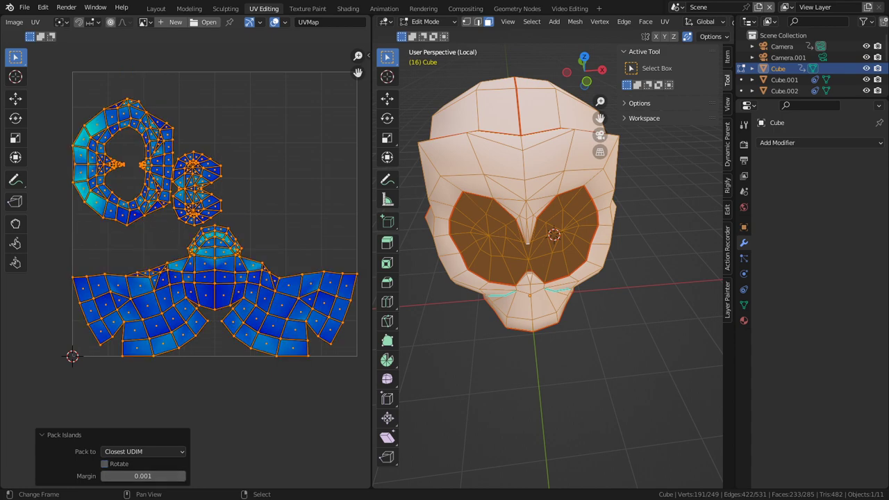
- Rotate the ring-shaped face UV island by 90 degrees and select all islands again
right_click(157, 207)
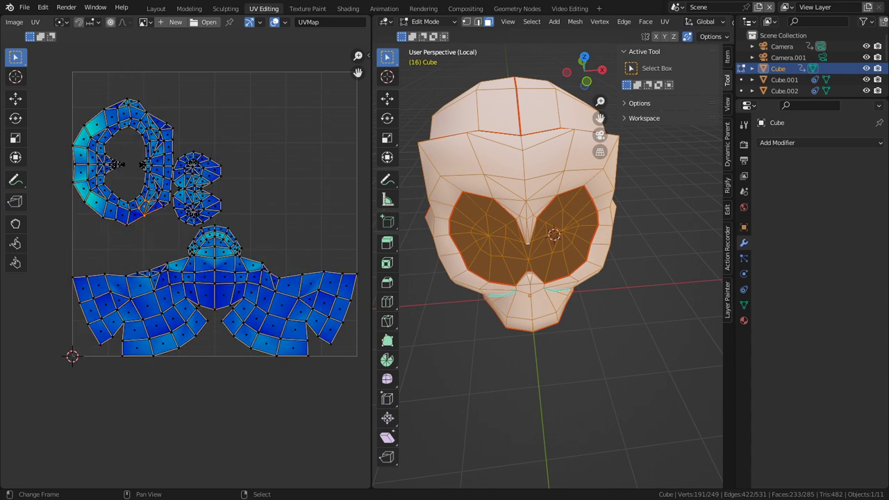
key("l")
type("r")
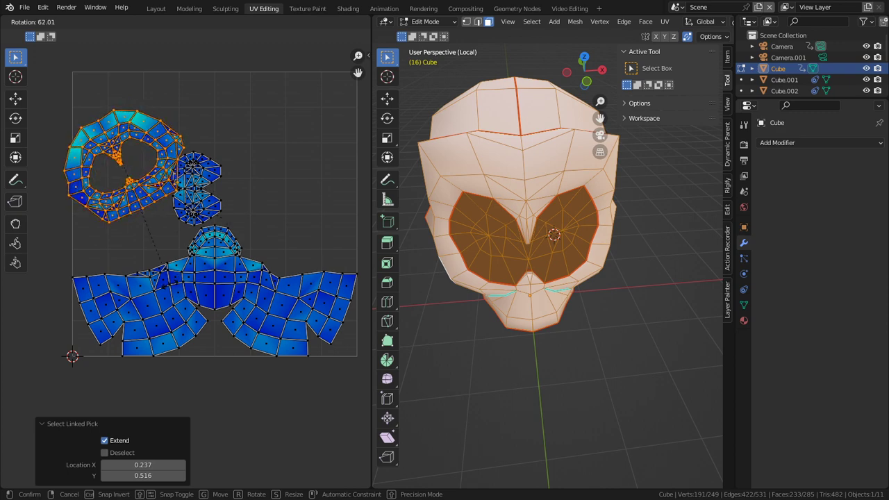
type("90")
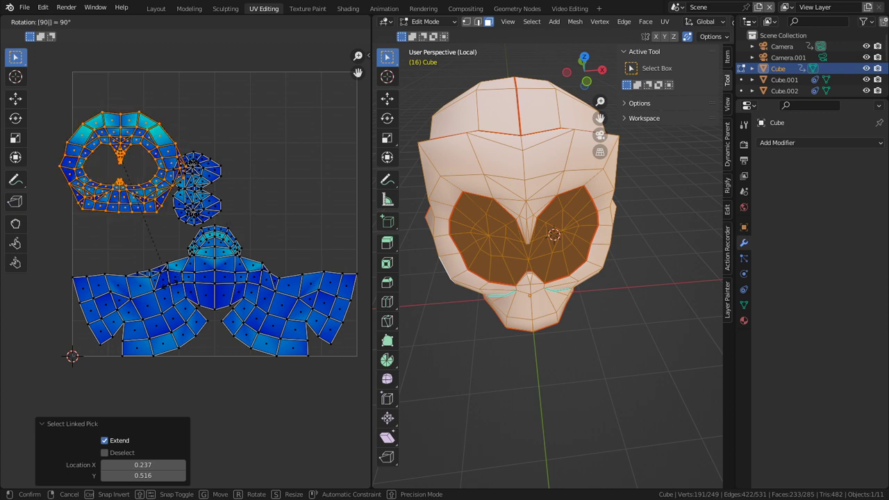
key("Return")
key("a")
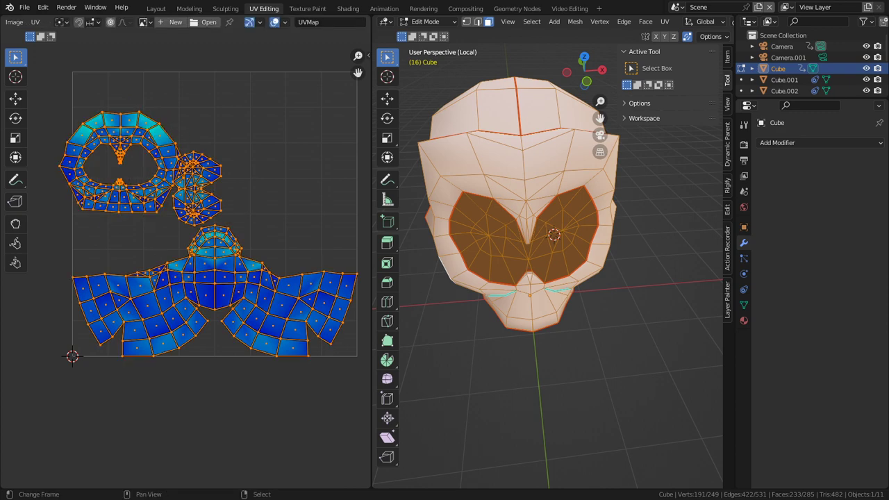
- Pack all the UV islands again and clear the UV selection
key("q")
left_click(168, 285)
key("alt+a")
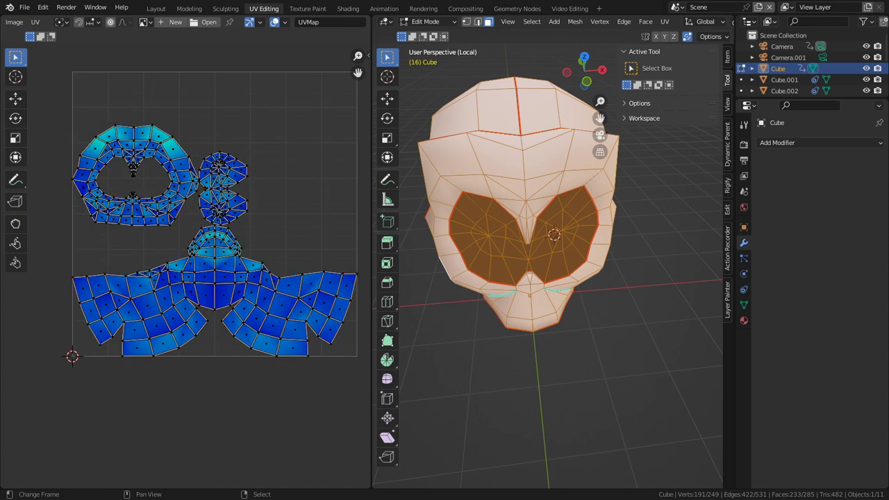
scroll(175, 283, "up", 3)
middle_click_drag(175, 284, 165, 303)
scroll(184, 268, "down", 2)
middle_click_drag(184, 268, 178, 310)
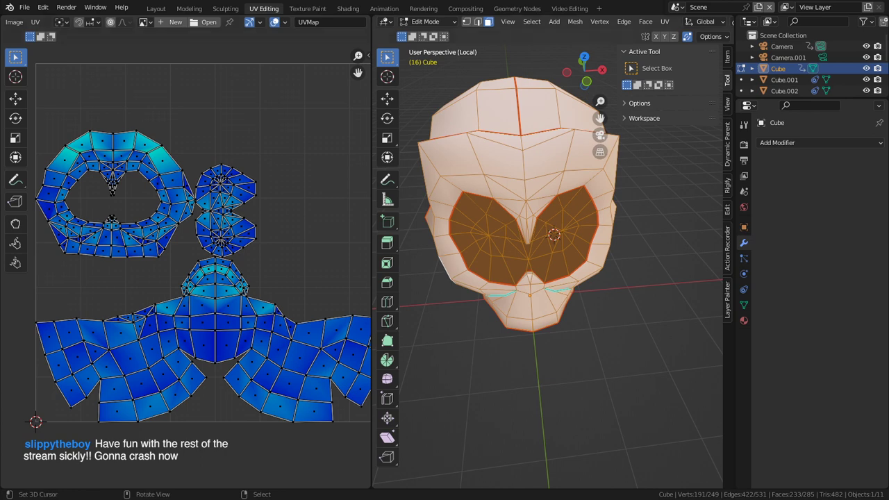
- Select the vertical edge path down the back of the cranium and clear its seam
middle_click_drag(479, 284, 587, 208)
middle_click_drag(487, 223, 500, 306)
key("2")
left_click(504, 255)
right_click(494, 229, "ctrl")
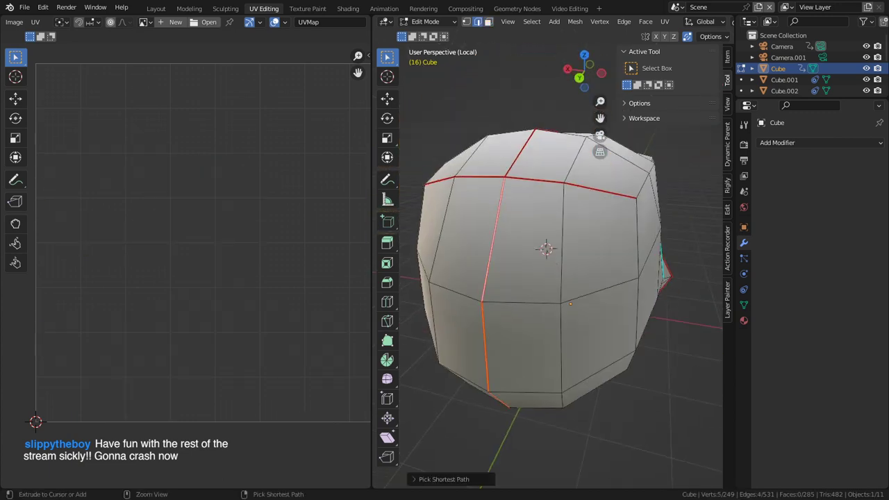
key("ctrl+e")
left_click(493, 239)
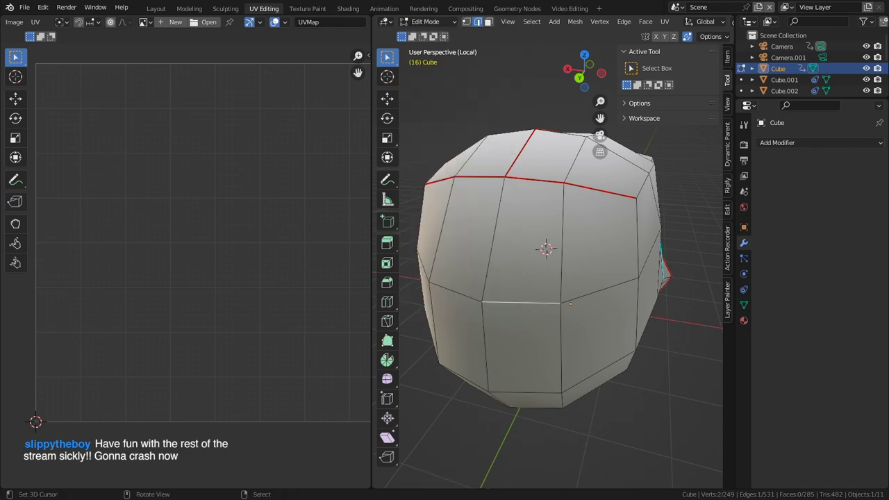
- Select the linked skull mesh and rotate its large cranium UV island by about 32.2 degrees until it stands upright
key("ctrl+l")
middle_click_drag(538, 267, 544, 183)
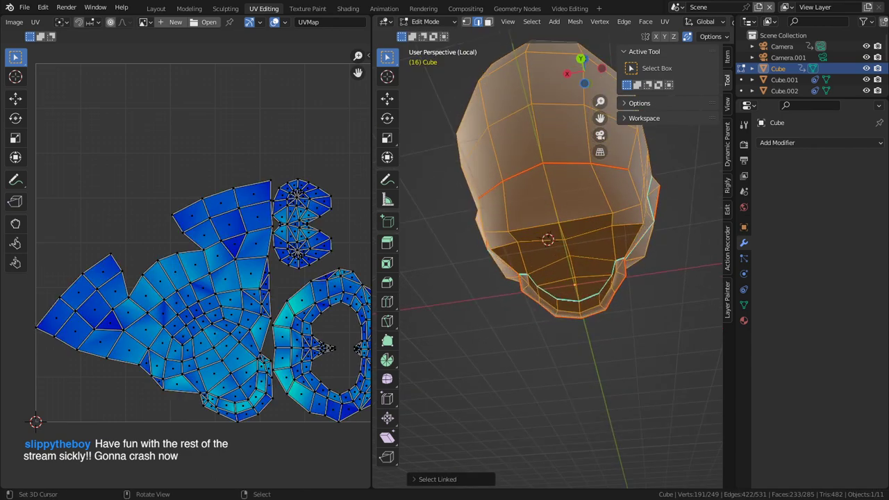
scroll(546, 179, "up", 1)
right_click(549, 171)
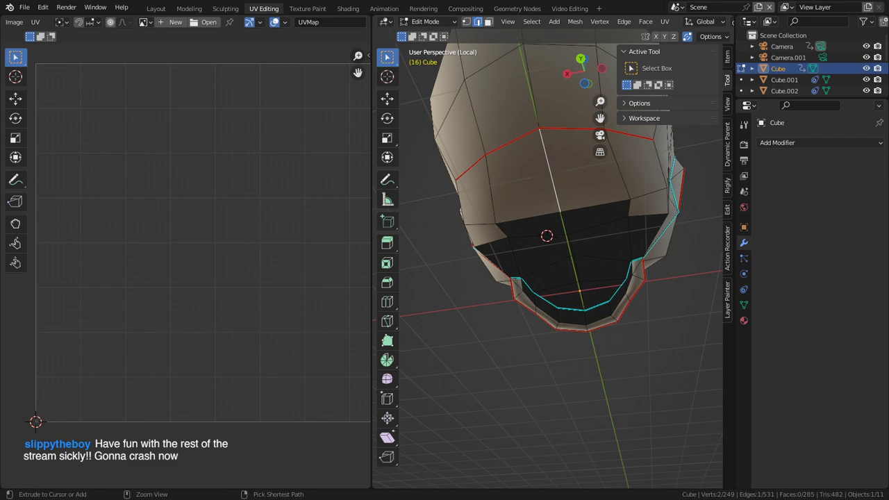
key("ctrl+l")
right_click(577, 269)
key("ctrl+l")
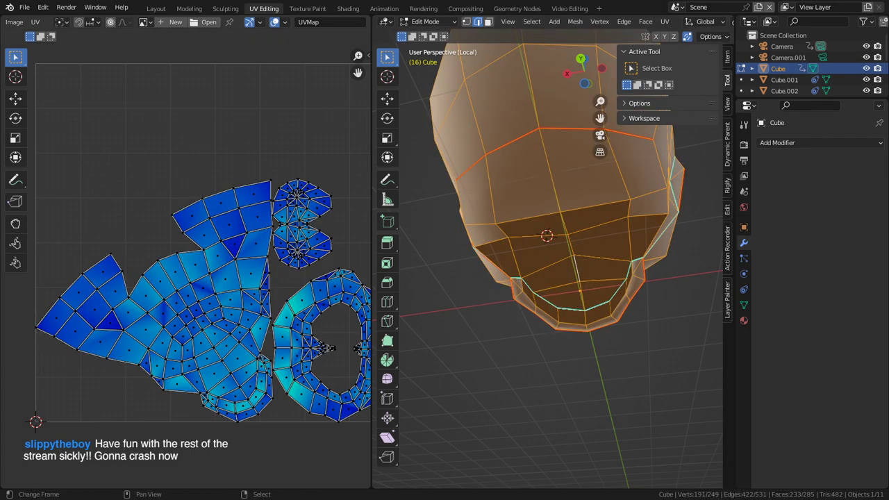
right_click(237, 359)
key("l")
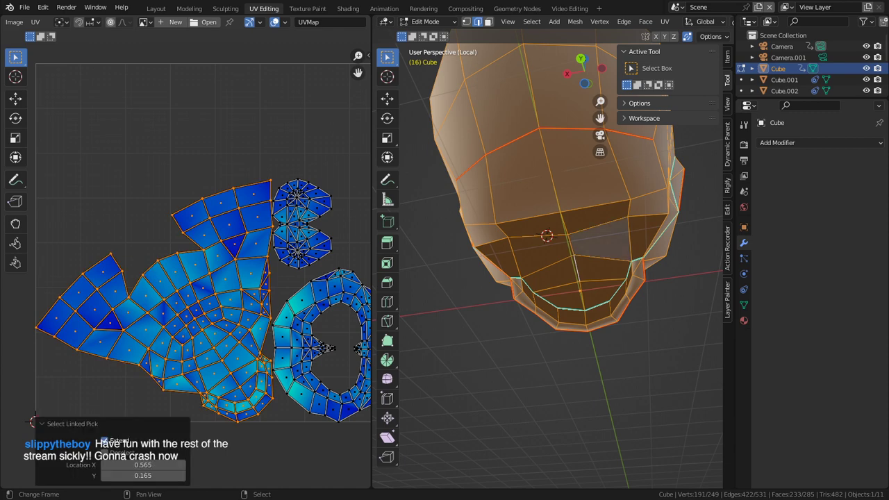
key("r")
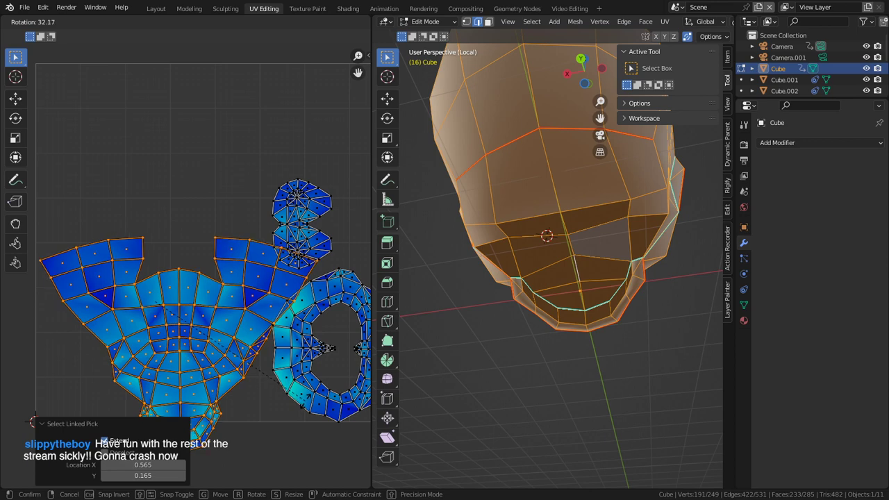
left_click(305, 401)
middle_click_drag(306, 401, 307, 305)
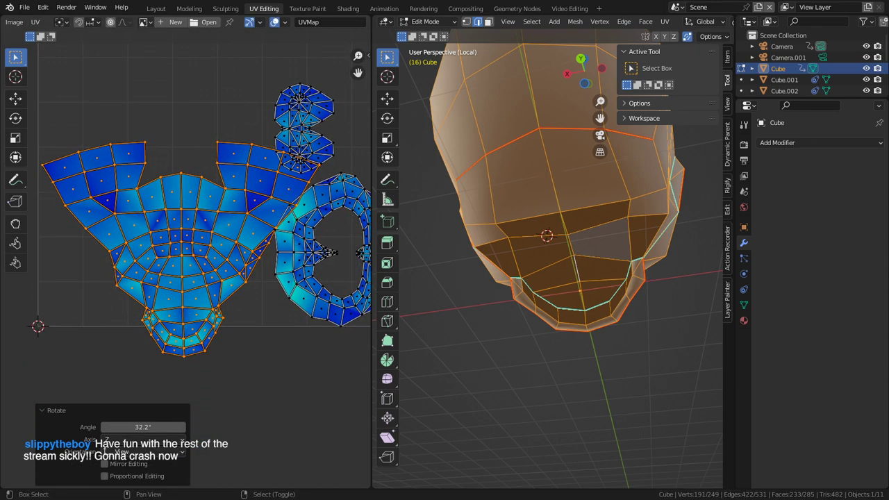
scroll(311, 304, "up", 4)
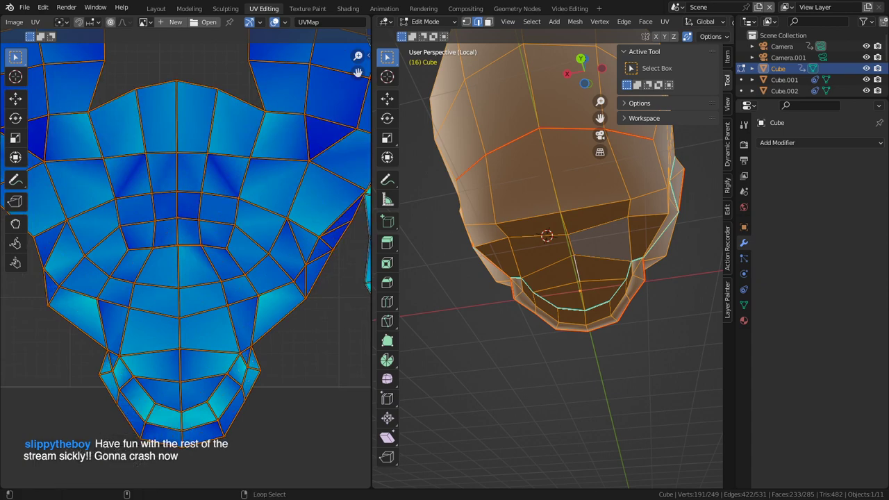
key("s")
key("x")
right_click(200, 351)
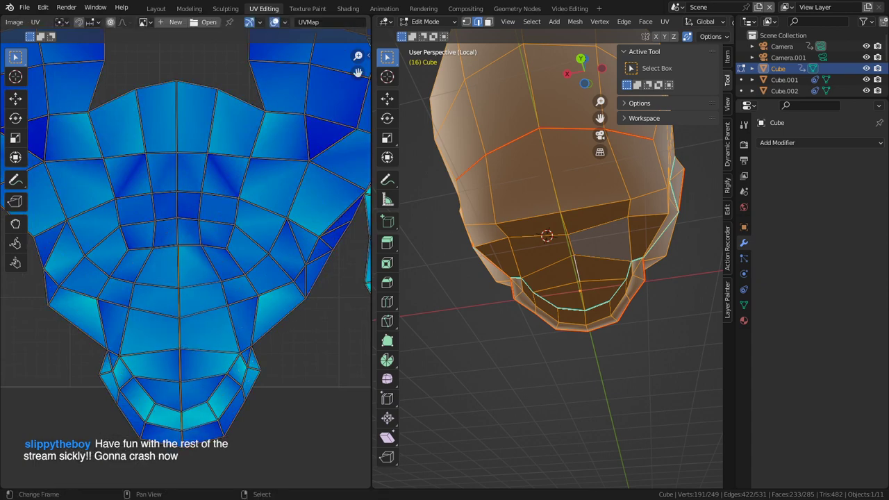
- Select the upper centre-line edges of the cranium UV island and mark them as a seam
scroll(198, 348, "up", 3)
scroll(201, 351, "down", 2)
left_click(175, 192)
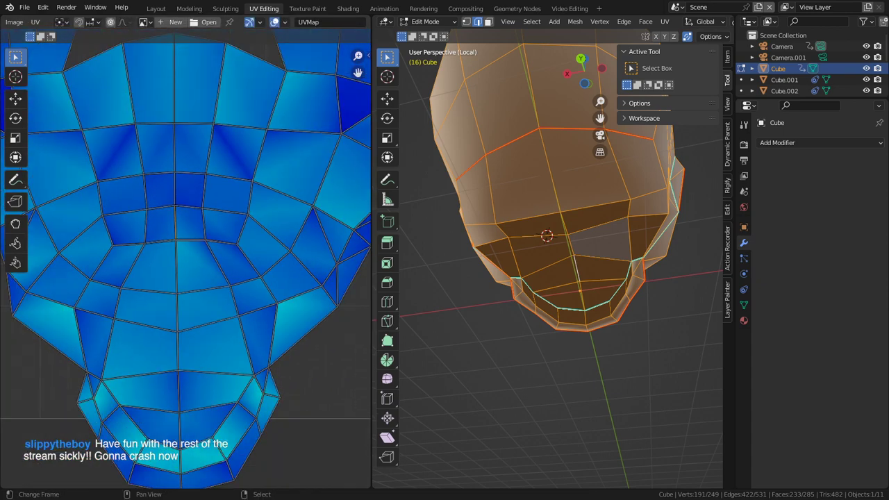
middle_click_drag(176, 90, 182, 146)
left_click(181, 145, "ctrl")
key("ctrl+e")
key("Return")
scroll(186, 263, "down", 5)
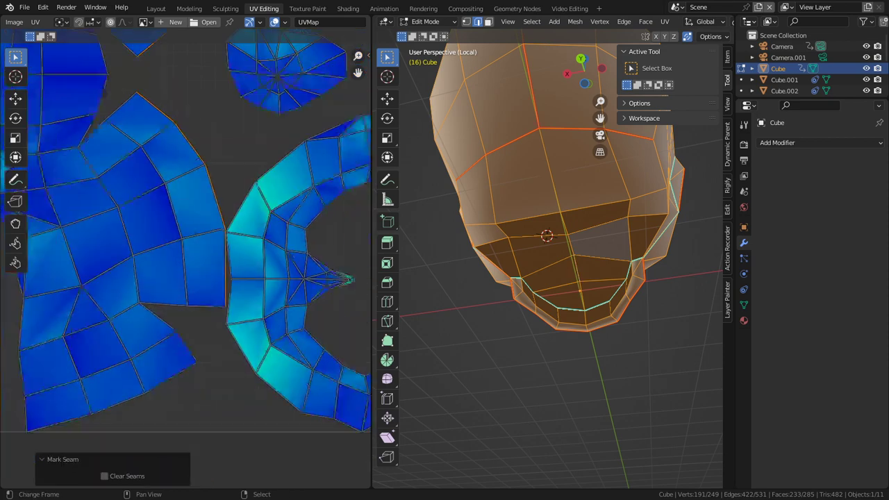
middle_click_drag(185, 264, 187, 266)
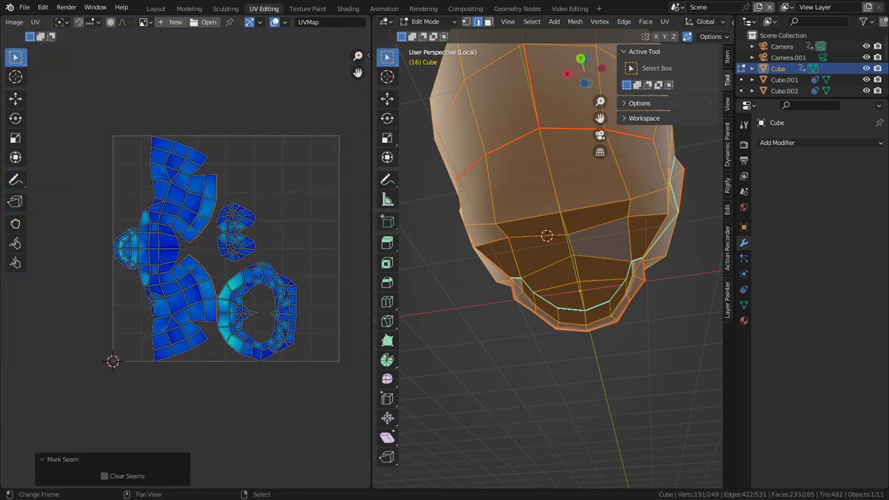
scroll(186, 266, "up", 2)
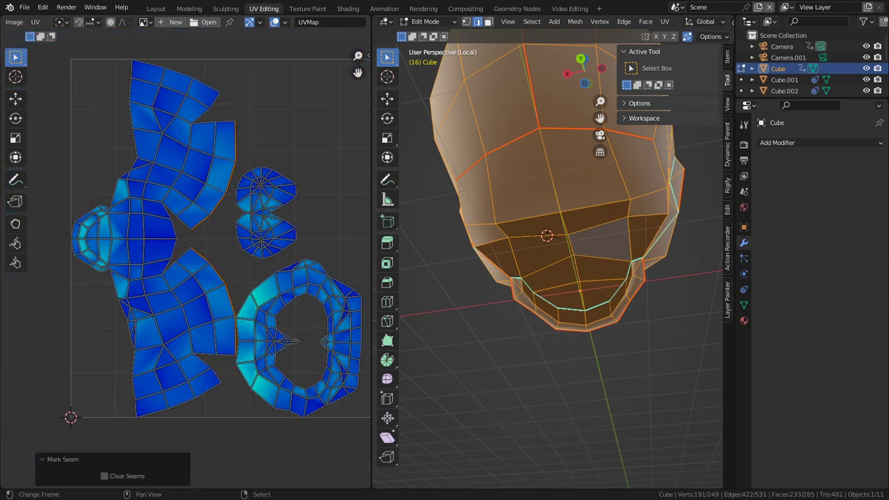
- Use island selection to pick the cranium UV island and rotate it by -90 degrees
left_click(152, 164)
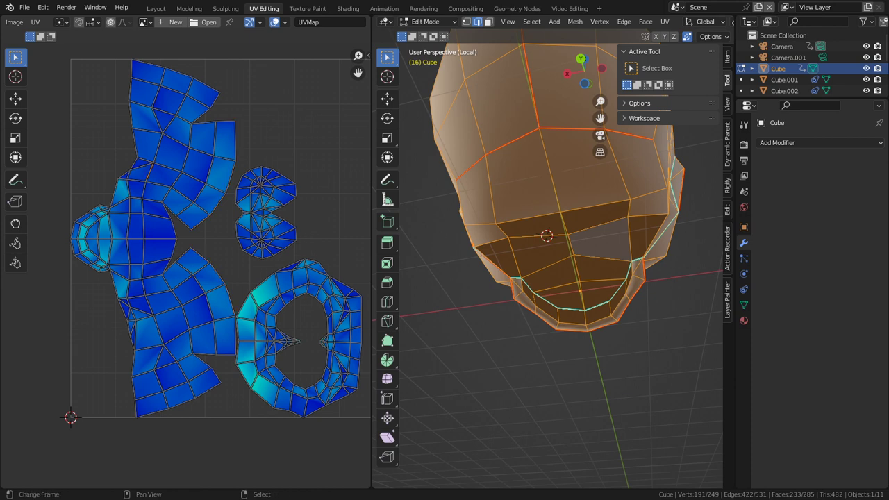
key("a")
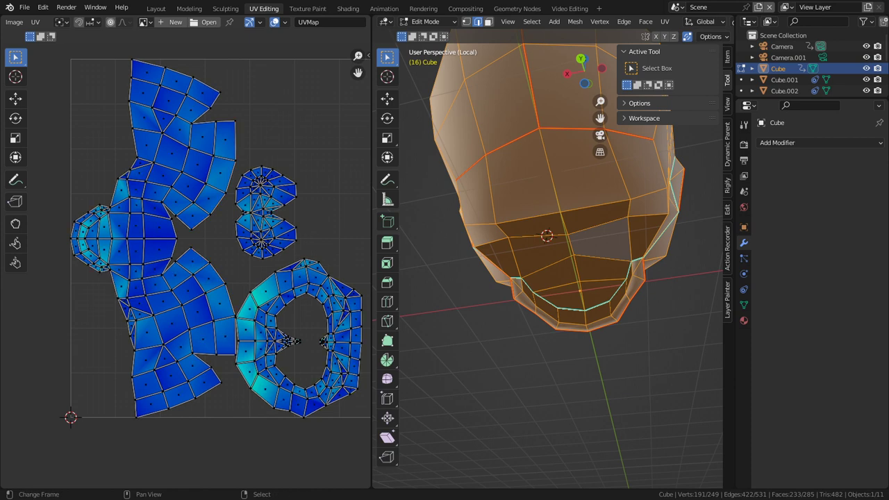
scroll(121, 22, "up", 8)
left_click(77, 22)
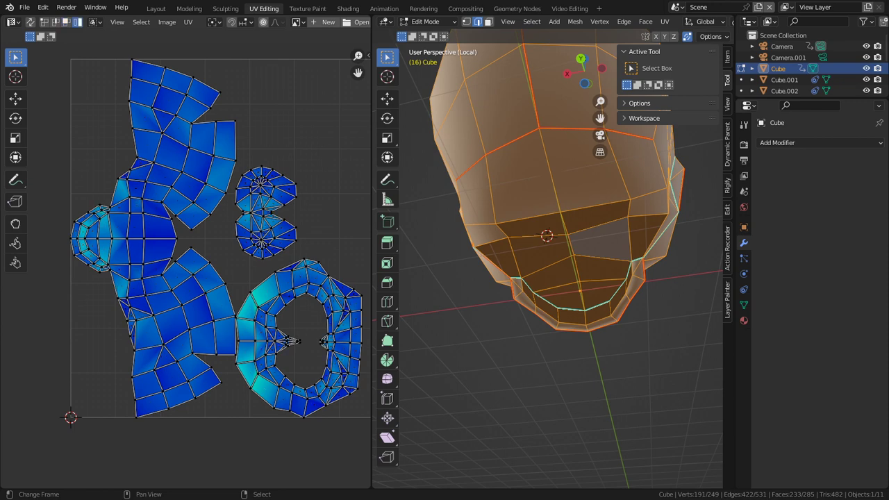
left_click(154, 195)
type("r-90")
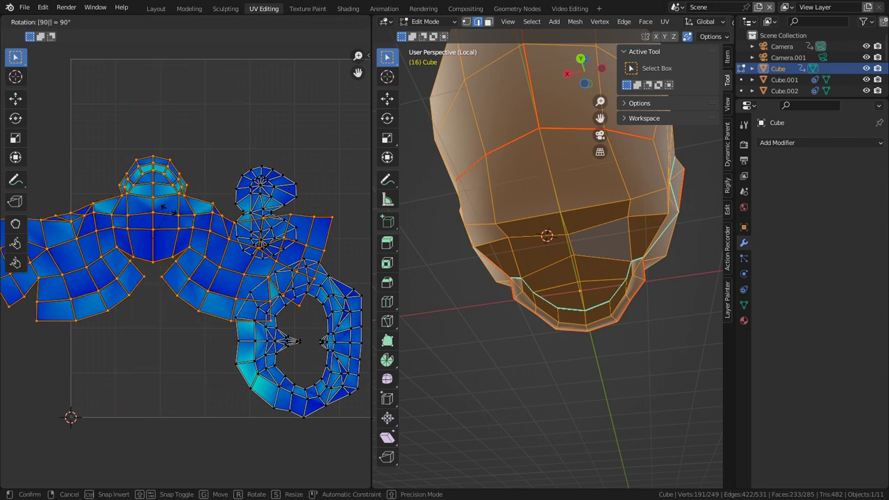
key("Return")
scroll(167, 210, "down", 2)
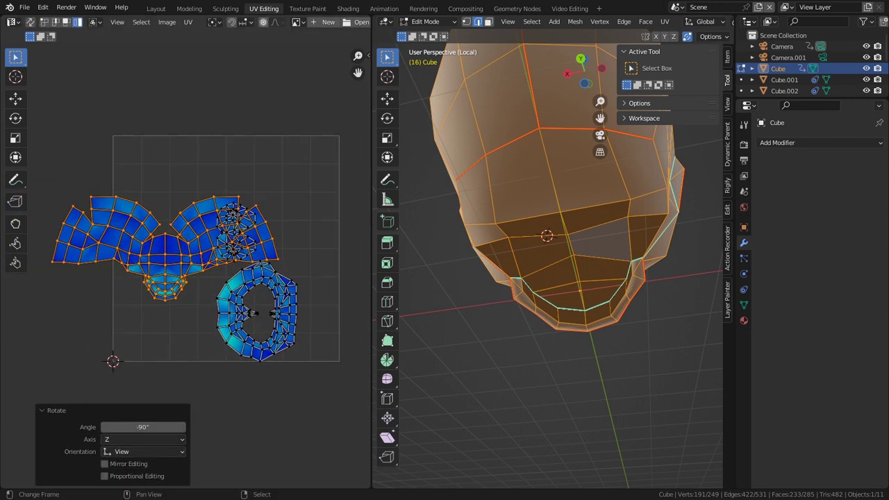
- Rotate the ring-shaped face UV island by 90 degrees
left_click(285, 295)
type("r")
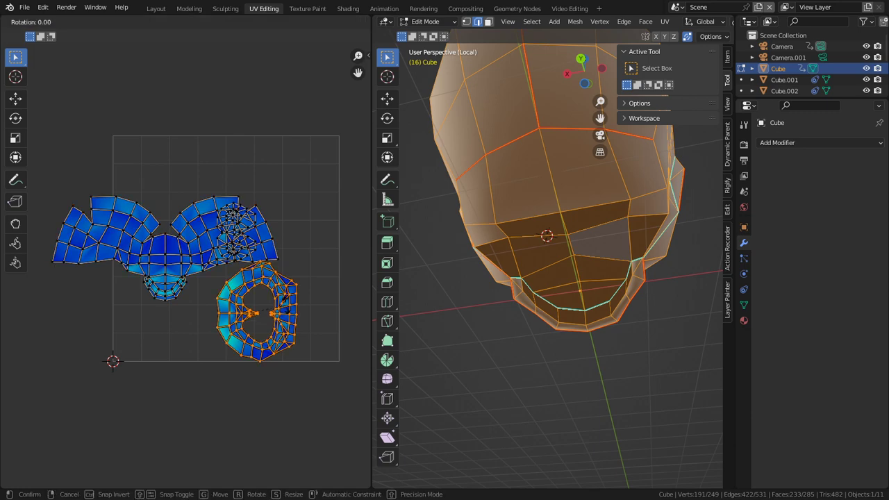
type("90")
key("Return")
- Select all UV islands and pack them with Rotate off and a margin of 0.001
key("a")
key("q")
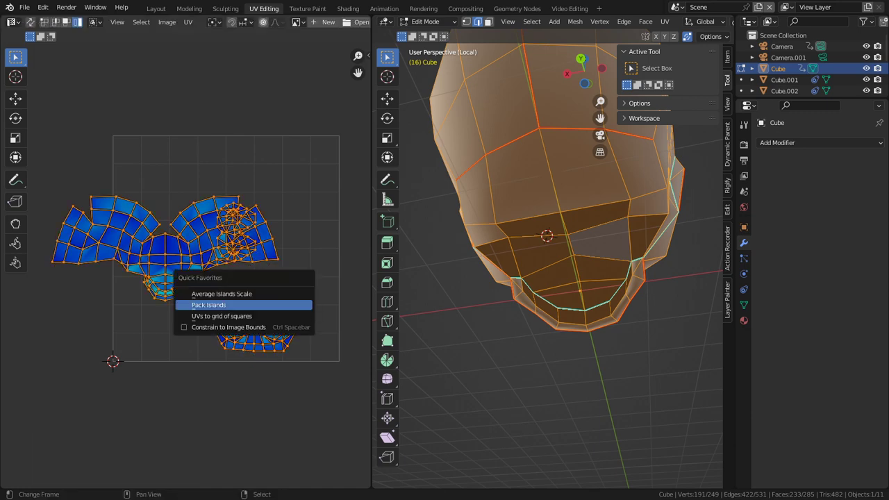
key("Return")
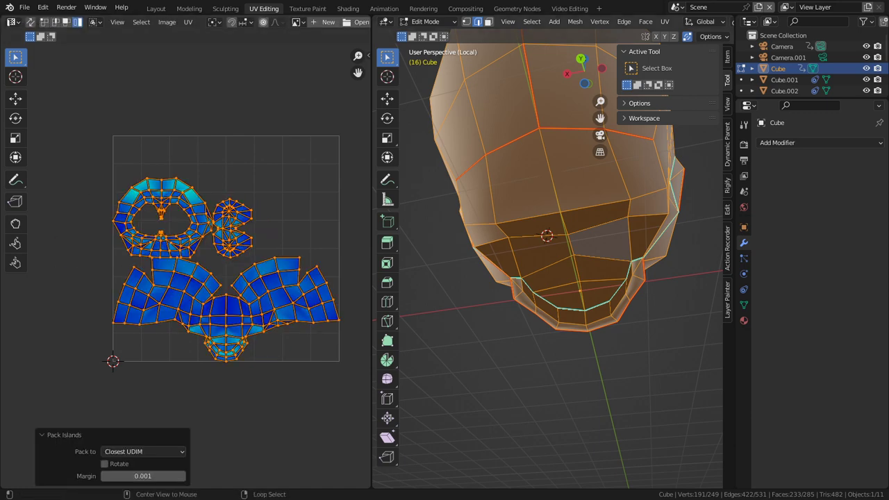
- Reveal the hidden geometry and isolate the lower jaw by hiding everything else
key("alt+h")
right_click(569, 250)
middle_click_drag(569, 250, 414, 375)
key("l")
key("shift+h")
scroll(420, 378, "up", 2)
middle_click_drag(500, 326, 565, 329)
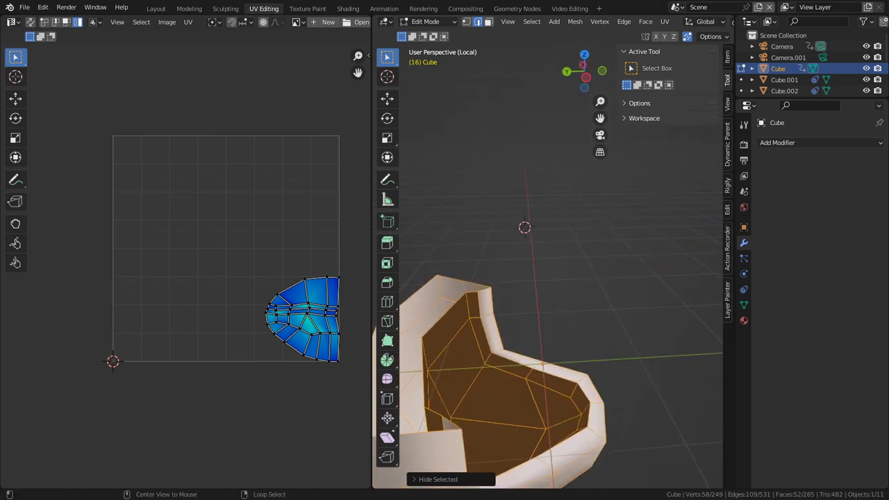
- Mark a seam along the inner edge loop of the jaw opening and select the whole linked jaw
left_click(536, 369, "alt")
middle_click_drag(548, 381, 469, 384)
key("ctrl+e")
left_click(538, 387)
key("l")
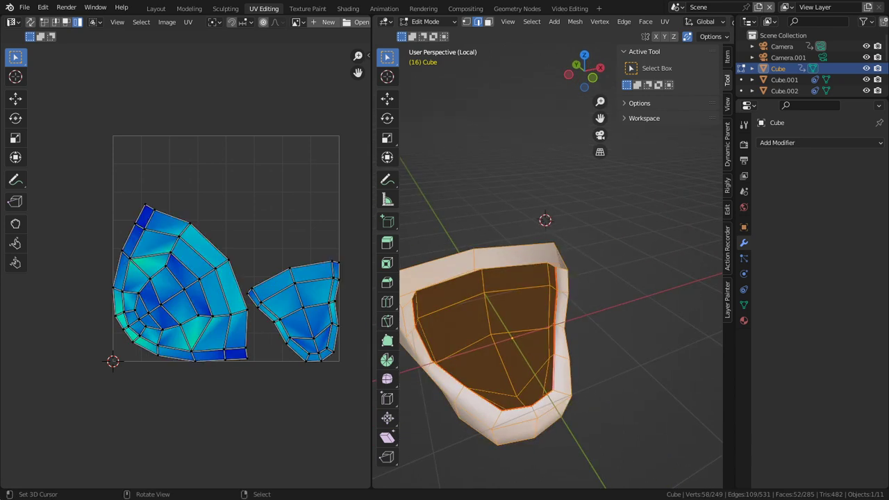
- Mark seams on the two short edges crossing the jaw rim, one on each side of the chin
scroll(188, 265, "up", 1)
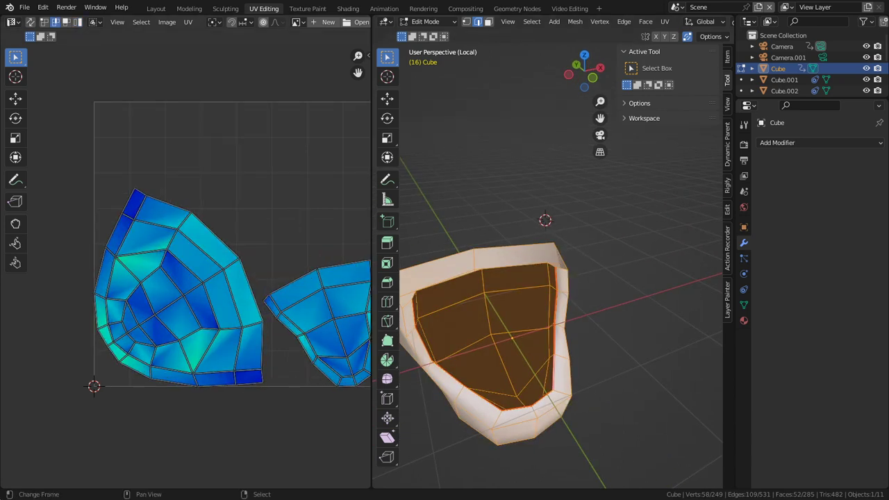
key("Home")
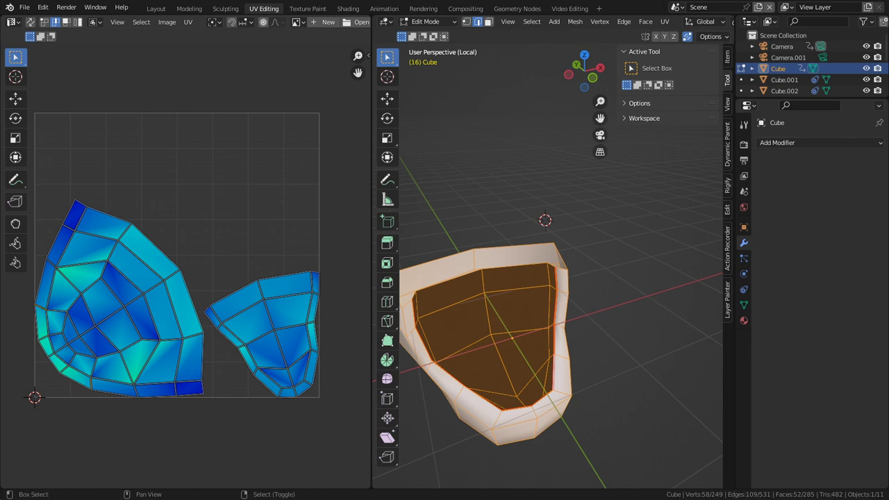
key("ctrl+e")
left_click(49, 386)
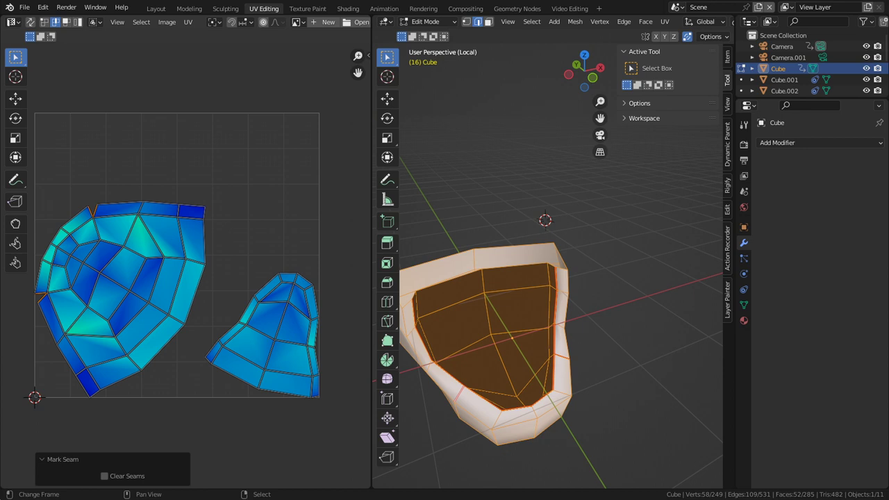
- Clear the selection and examine the lower jaw's underside and the seams around its rim
middle_click_drag(577, 257, 575, 203)
key("alt+a")
scroll(549, 306, "up", 3)
middle_click_drag(608, 250, 601, 278)
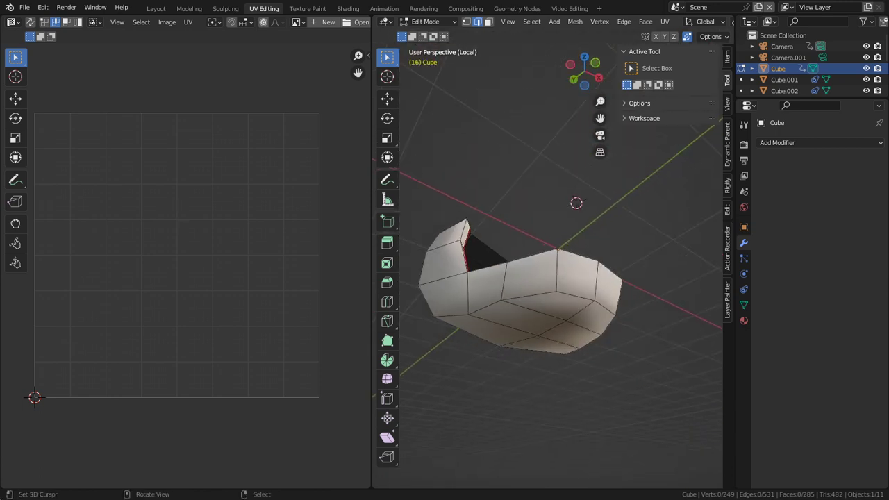
middle_click_drag(590, 240, 553, 298)
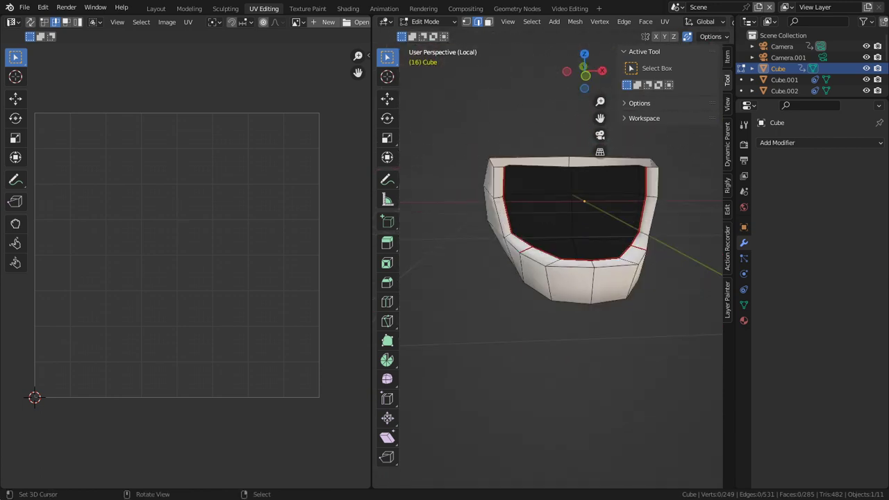
right_click(604, 260)
middle_click_drag(604, 260, 603, 276)
scroll(603, 276, "up", 2)
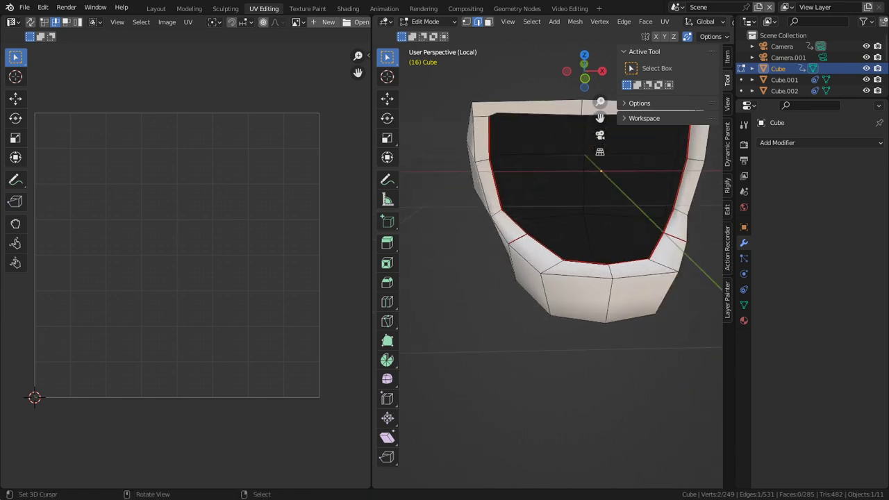
middle_click_drag(600, 104, 611, 262)
- Select the whole lower jaw and rotate its wide UV island -122° so it stands upright
key("ctrl+Tab")
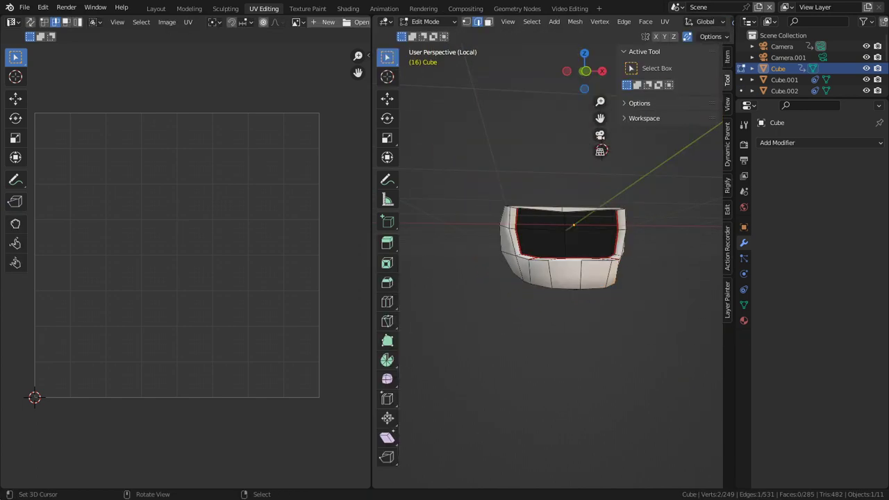
key("a")
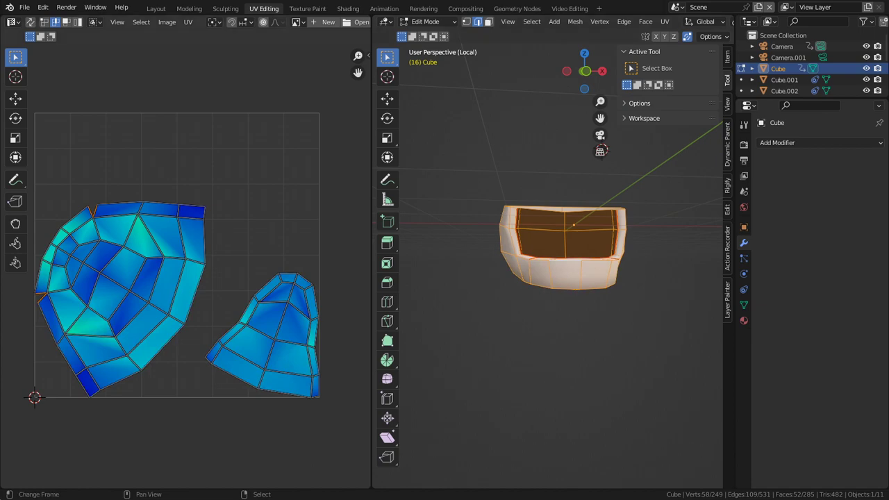
key("4")
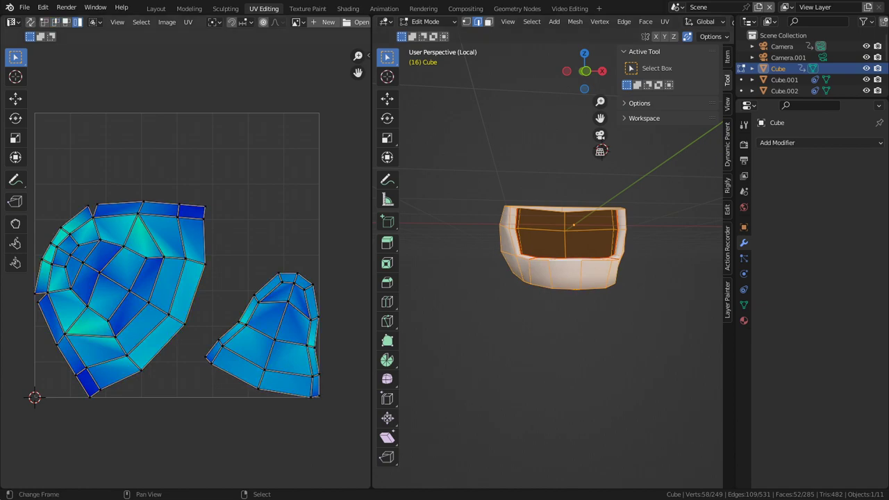
right_click(136, 270)
key("r")
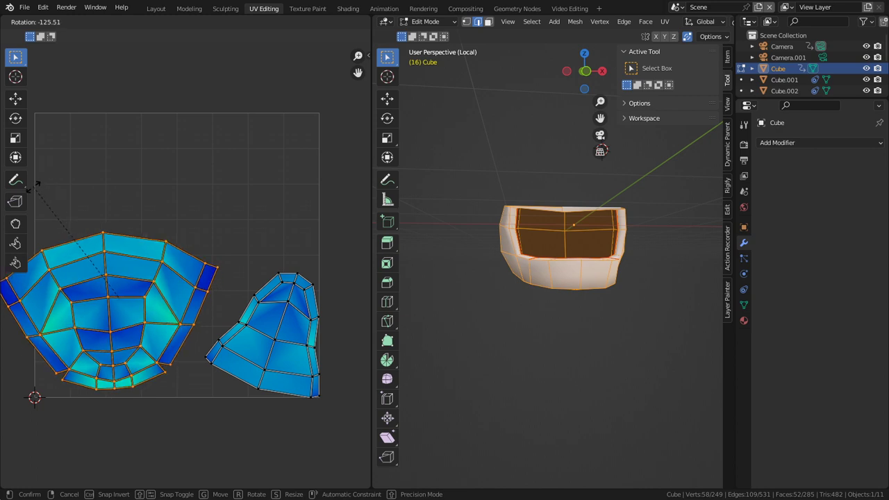
left_click(41, 186)
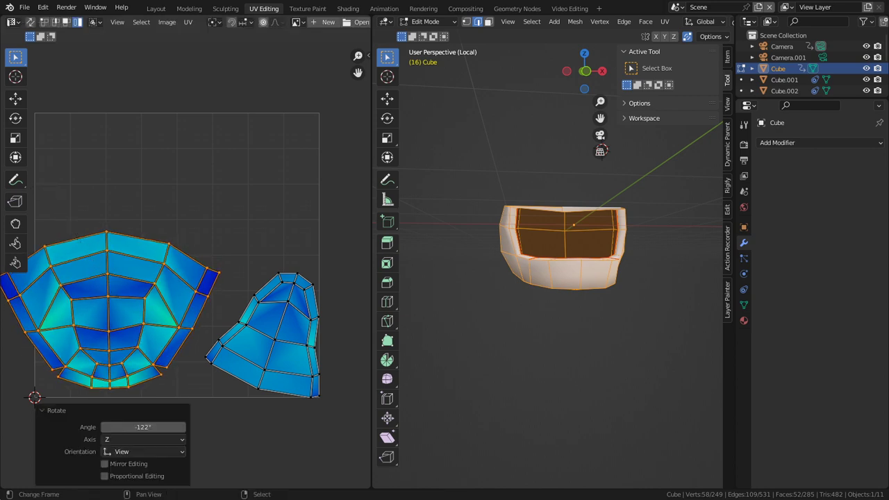
- Rotate the narrow jaw UV island about -20° so its centre line is vertical
right_click(305, 311)
key("r")
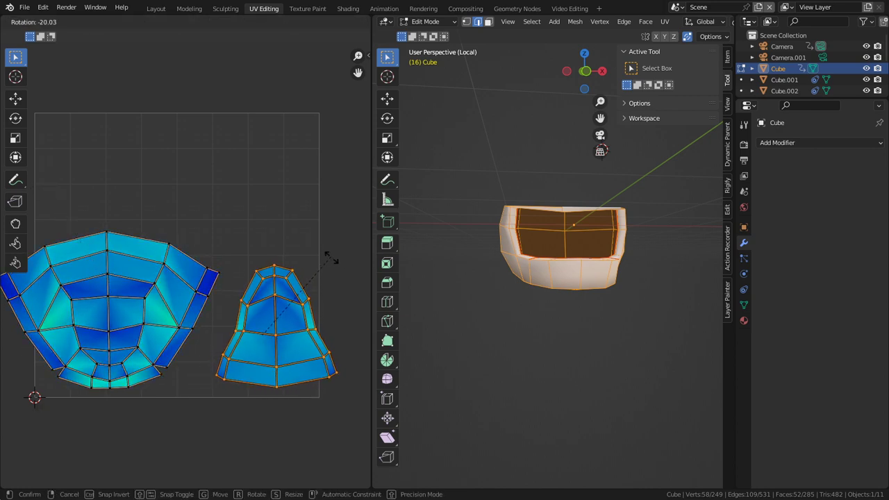
left_click(330, 258)
- Straighten the vertical centre loops of both jaw UV islands by scaling each to 0 along X, and pin them
key("s")
key("x")
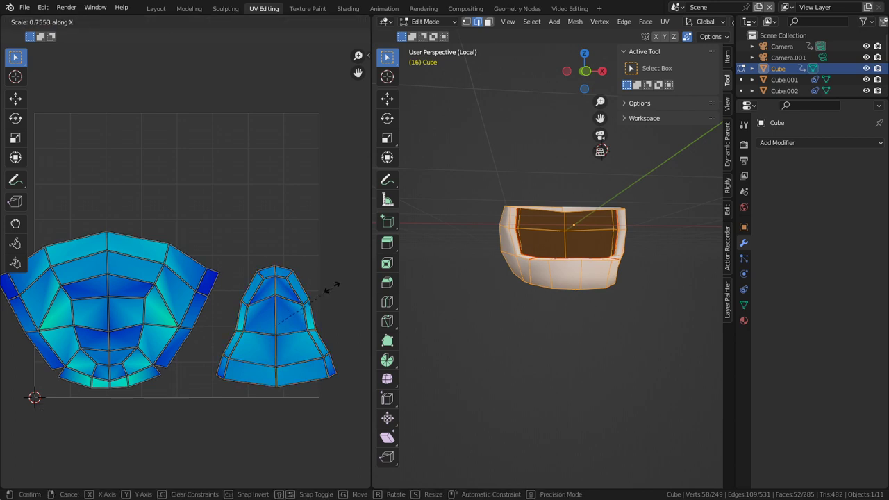
left_click(331, 280)
key("s")
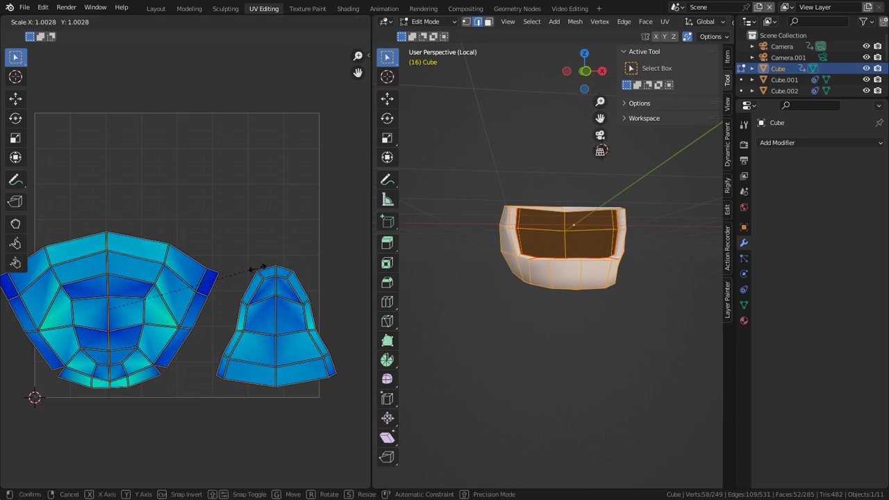
key("x")
key("0")
key("Return")
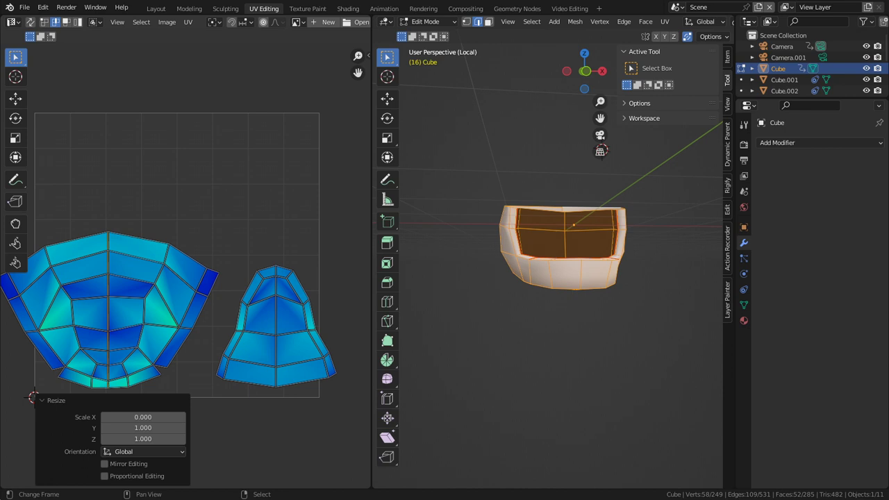
key("p")
key("alt+a")
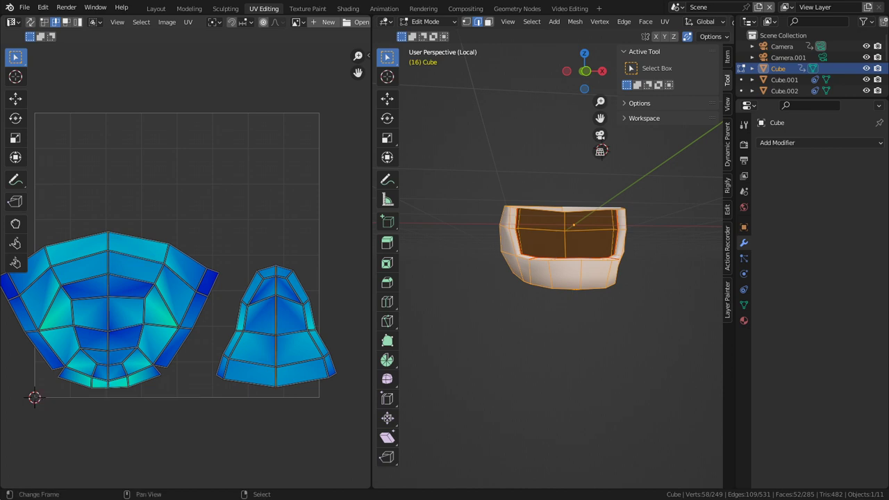
key("1")
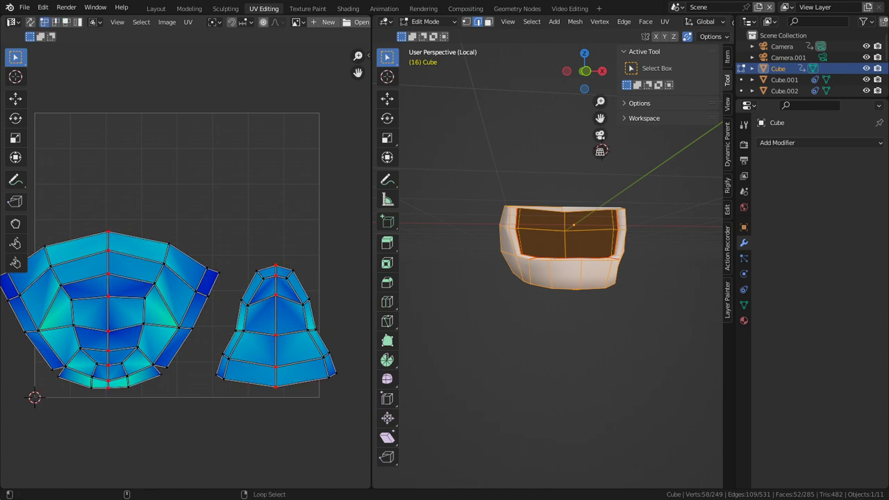
- Reveal the hidden geometry and isolate the linked upper skull by hiding the lower jaw
key("alt+h")
key("alt+a")
key("alt+h")
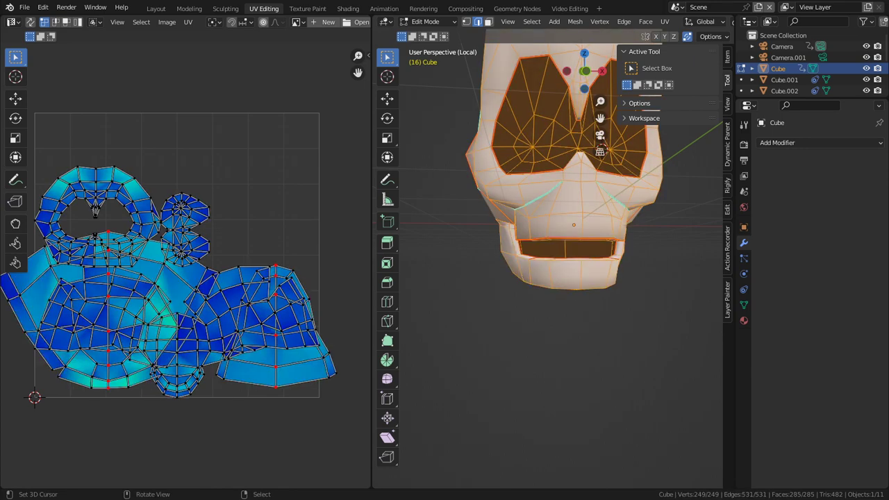
key("alt+a")
right_click(598, 239)
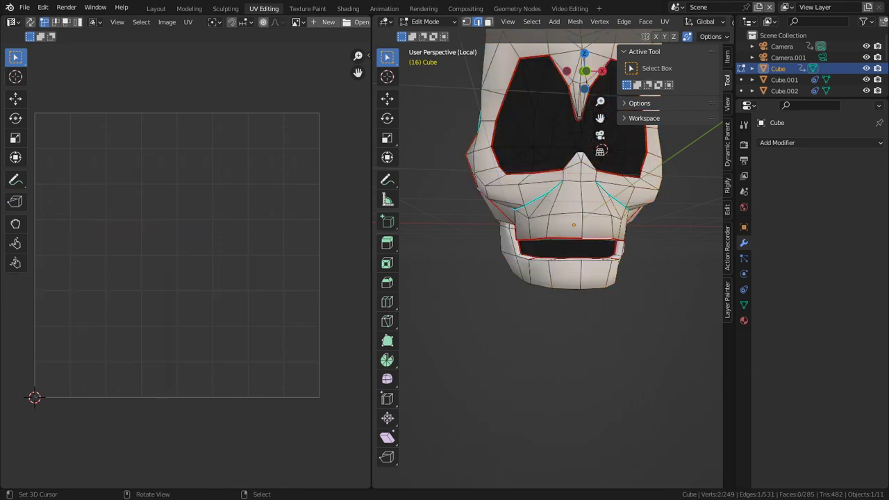
key("ctrl+l")
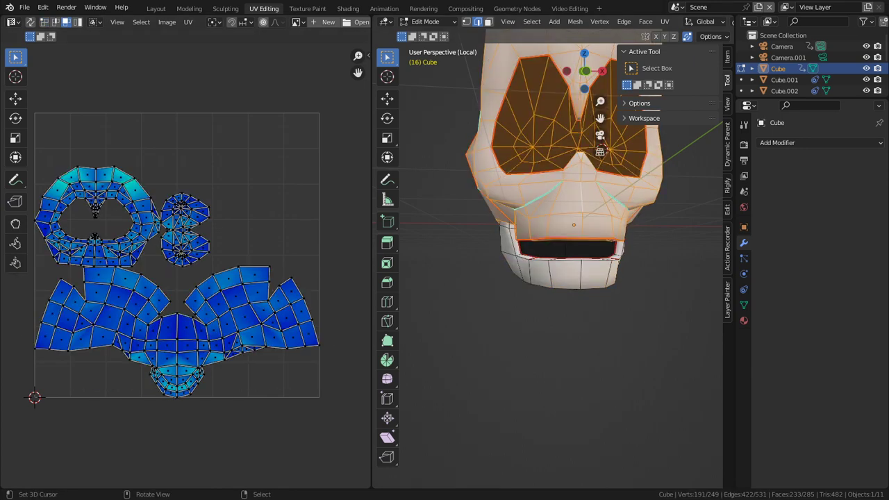
key("alt+a")
right_click(598, 239)
key("ctrl+l")
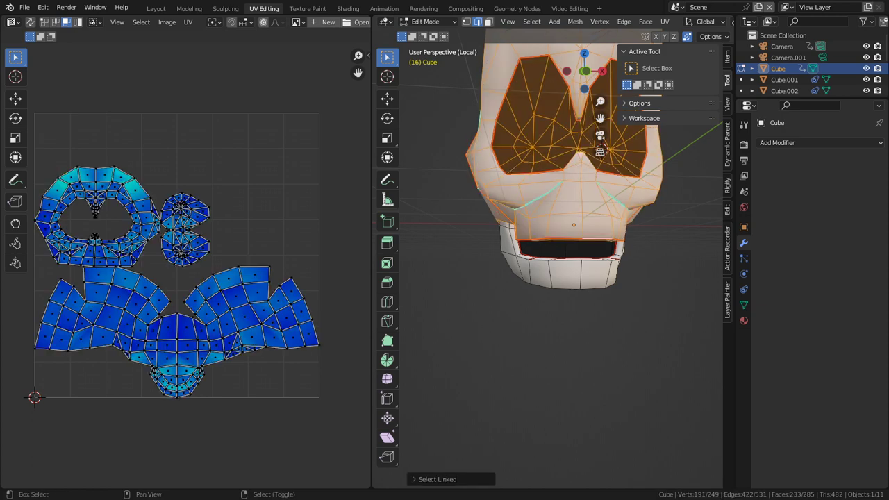
key("shift+h")
scroll(186, 258, "up", 2)
- Straighten the centre loop of the large cranium UV island by scaling it to 0 along X, and pin it
key("alt+a")
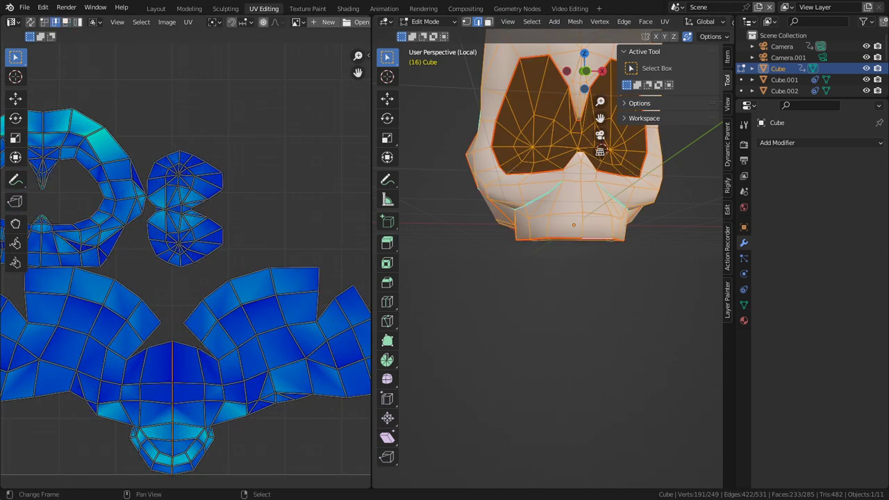
key("s")
key("x")
key("0")
key("Return")
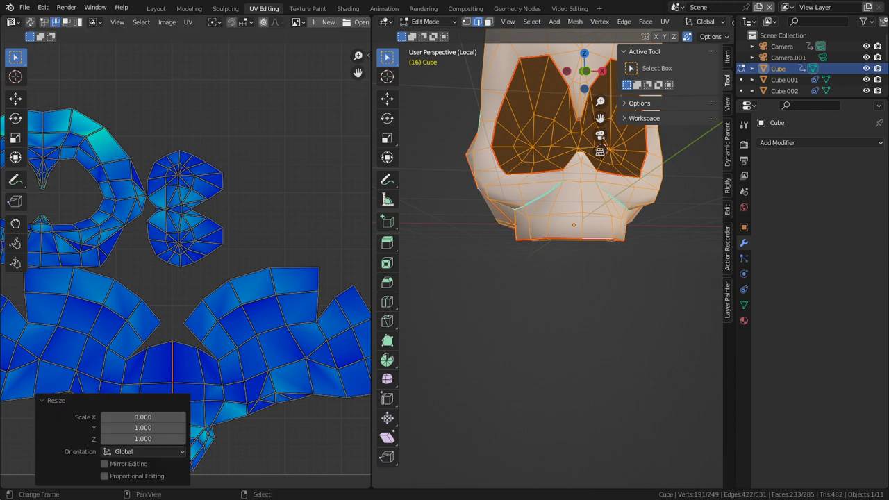
key("p")
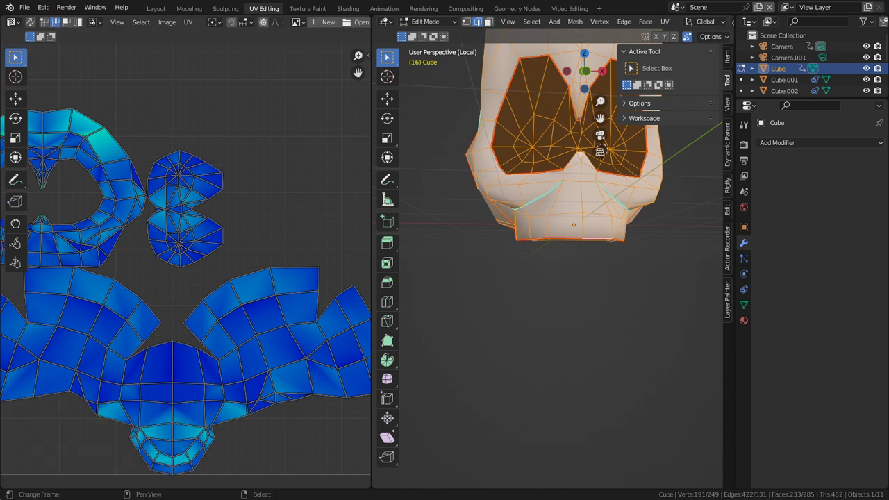
key("Home")
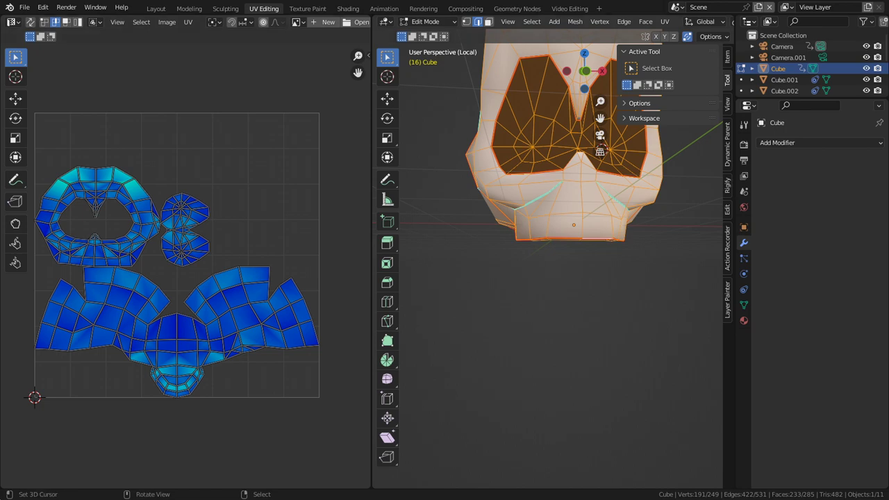
- Reveal the jaw again, average the scale of all UV islands and pack them with a margin of 0.069
key("alt+h")
key("q")
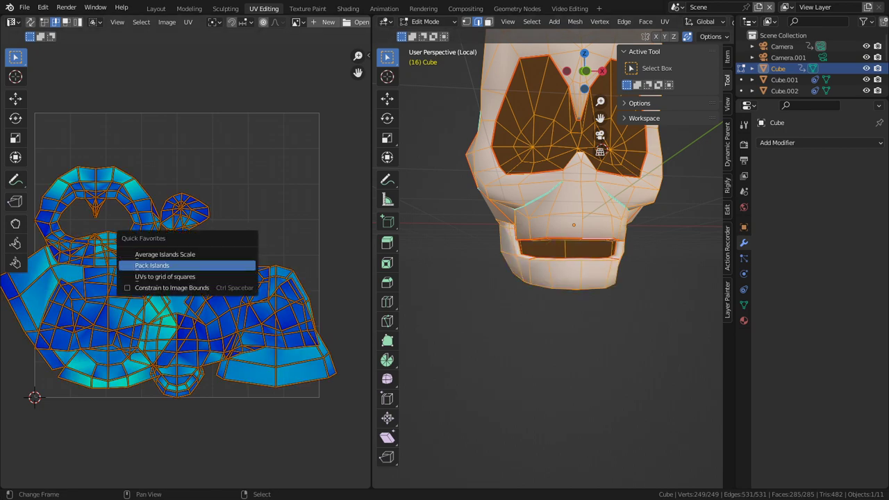
left_click(165, 254)
key("q")
left_click(153, 266)
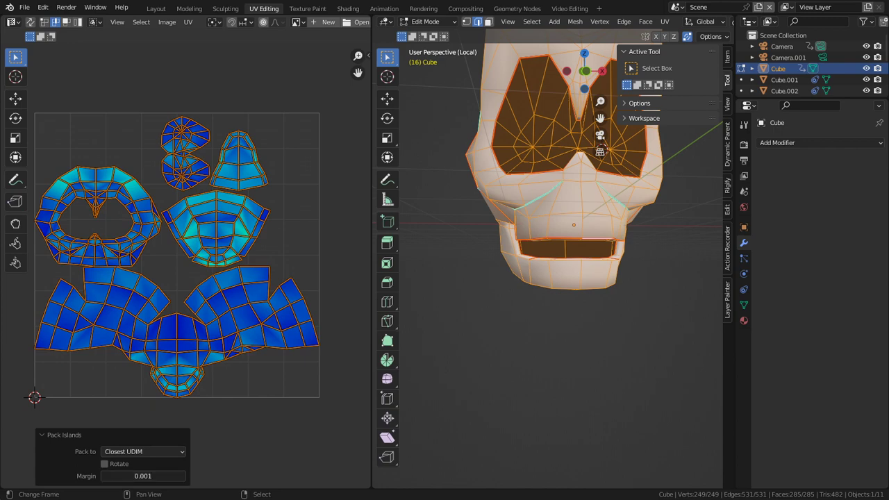
left_click_drag(142, 475, 163, 475)
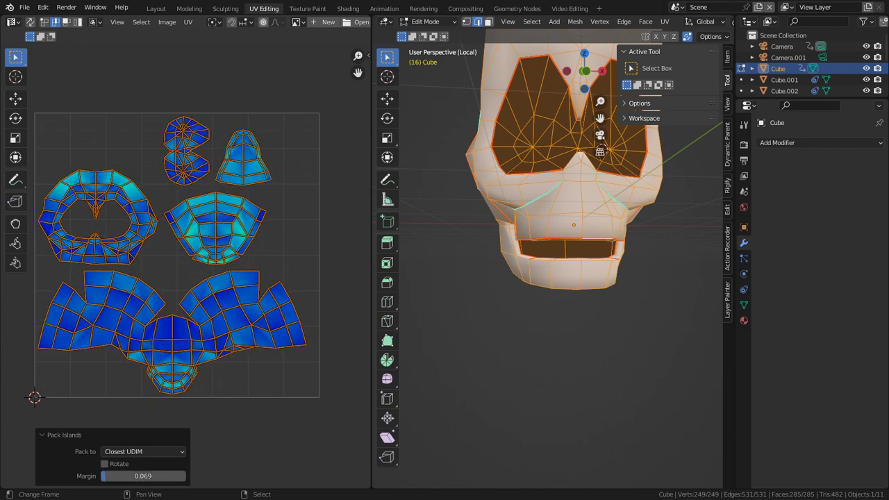
- Rotate the eye-socket UV island by -90° so both sockets sit side by side
key("4")
left_click(186, 152)
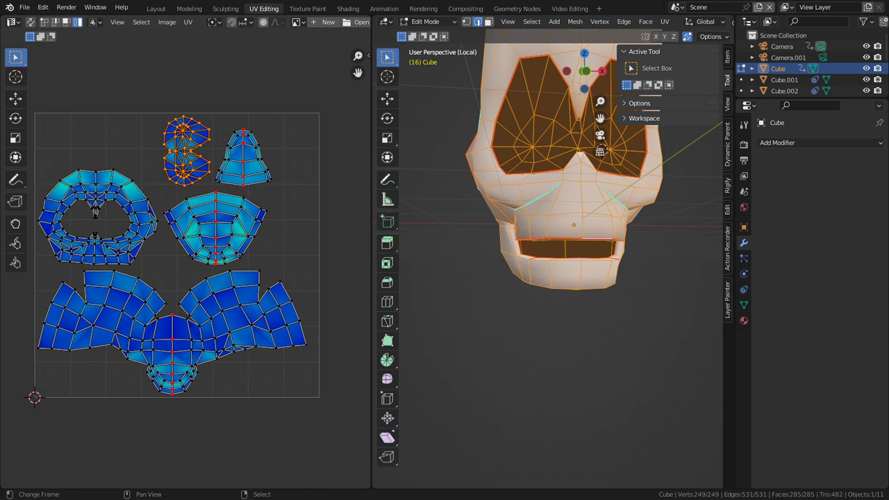
type("r90")
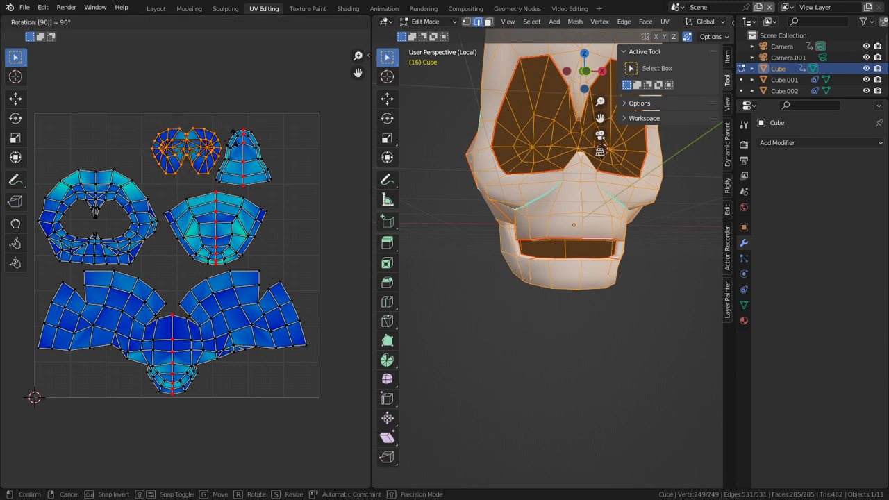
key("minus")
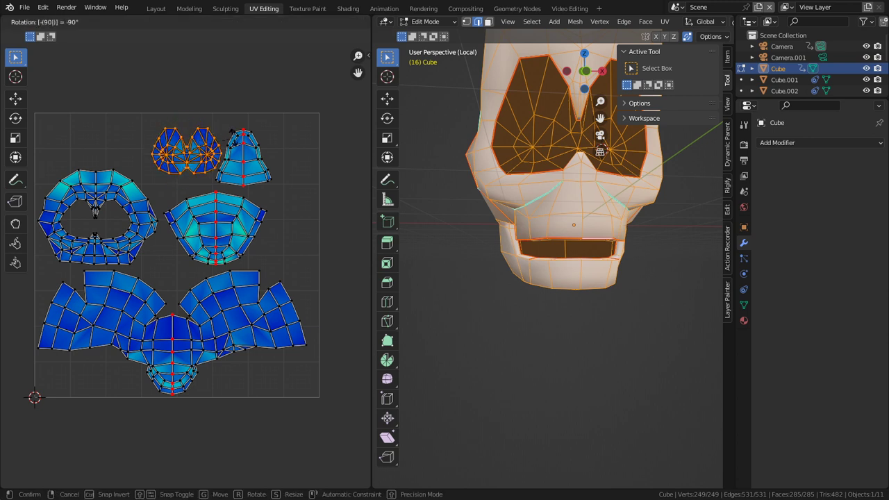
key("Return")
- Repack all UV islands with a margin of 0.082 and clear the selection
key("a")
key("q")
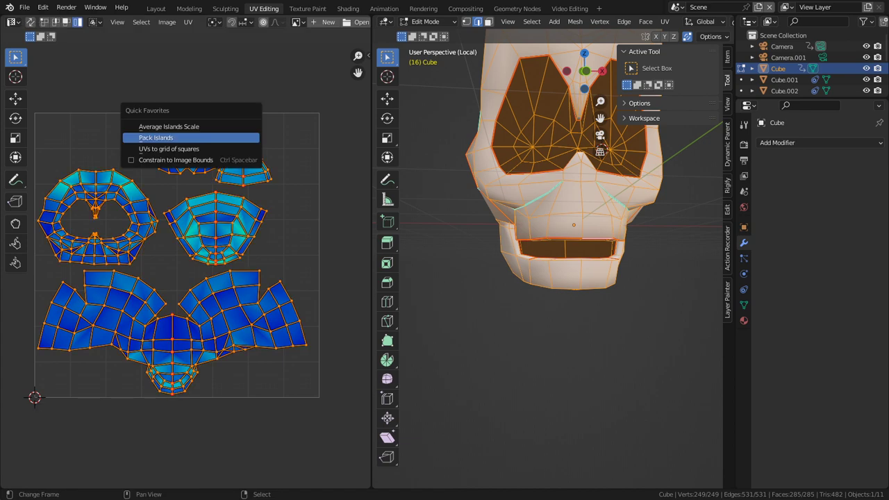
left_click(229, 136)
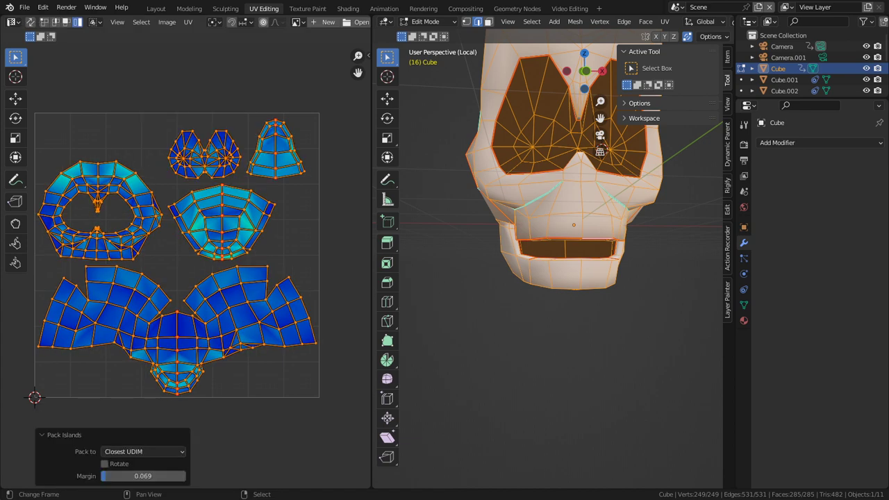
left_click_drag(143, 476, 154, 476, "shift")
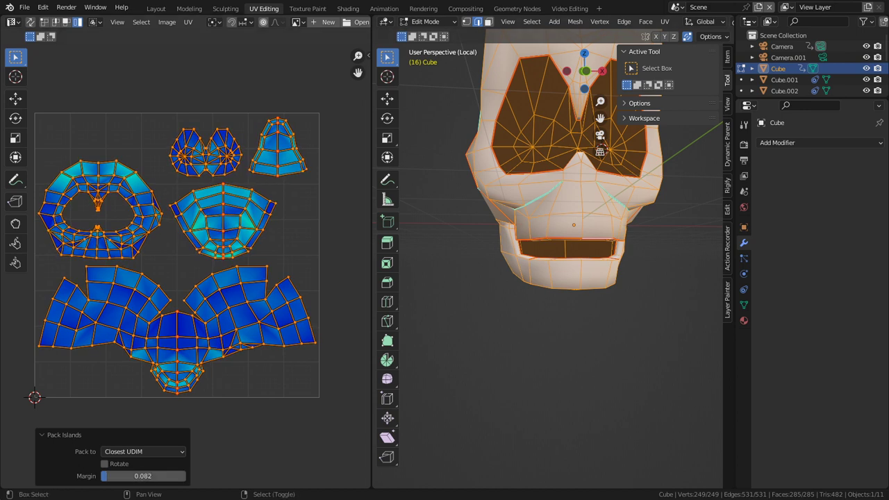
right_click(208, 323)
key("alt+a")
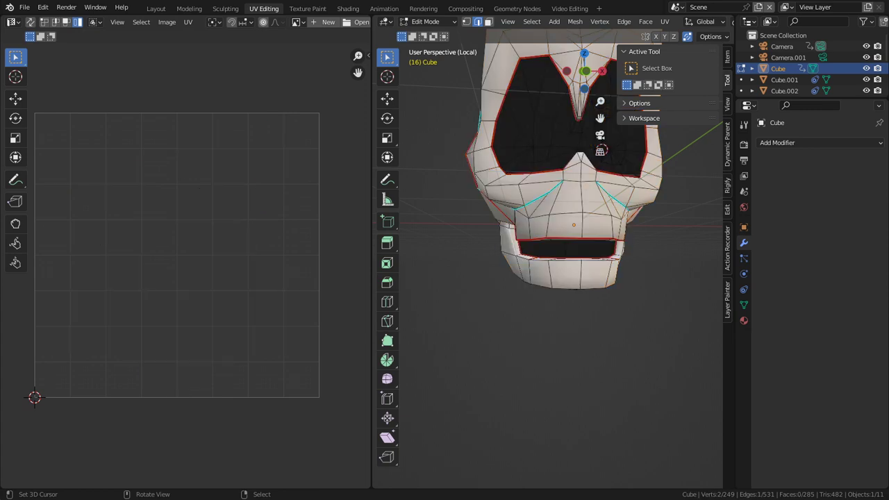
- Return to Object Mode, examine the skull in a maximized 3D view, and exit local view to bring back the other objects
key("Tab")
key("ctrl+space")
middle_click_drag(562, 264, 552, 314)
scroll(697, 274, "down", 2)
mouse_move(264, 292)
middle_mouse_down()
mouse_move(201, 292)
mouse_move(278, 290)
middle_mouse_up()
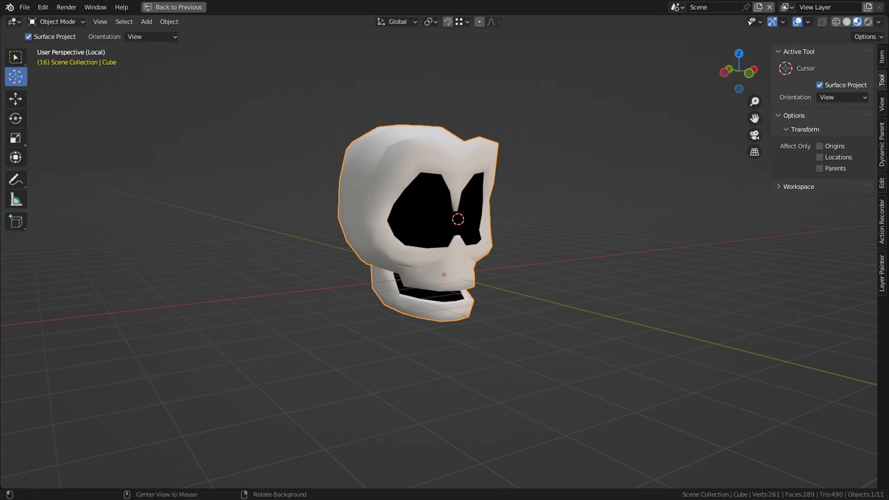
key("alt+g")
key("KP_Divide")
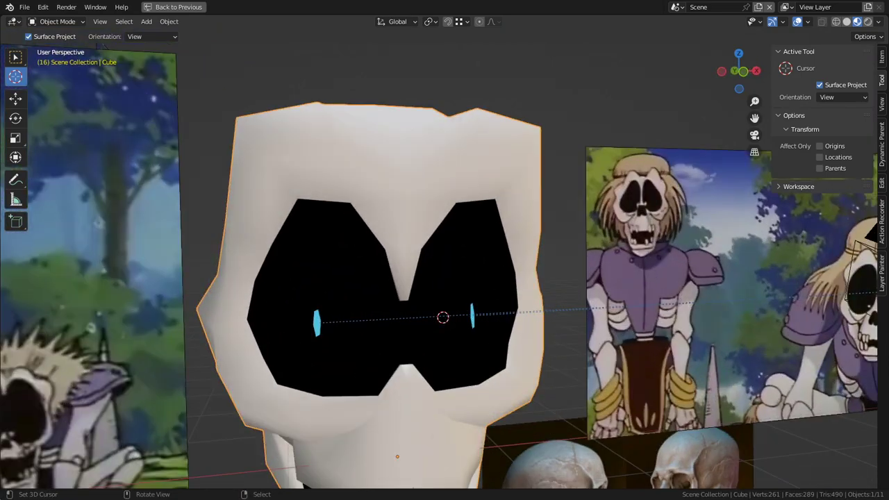
- Select both small blue eye objects in the sockets and switch to the Shading workspace
right_click(473, 316)
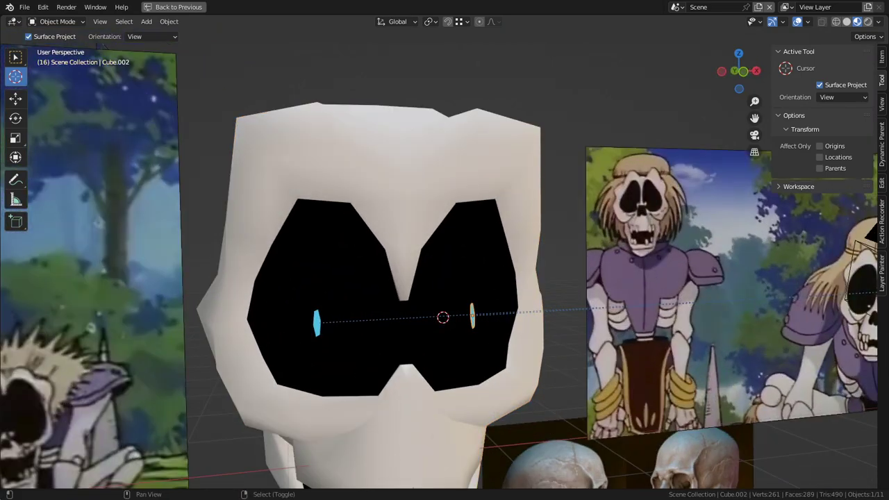
right_click(317, 324, "shift")
key("ctrl+space")
left_click(348, 8)
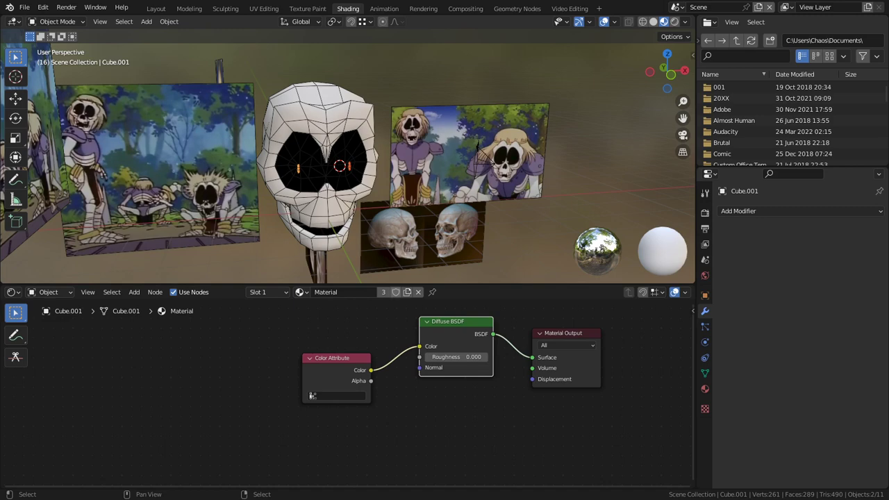
- Select the skull object and rename its material to Skull
right_click(339, 212)
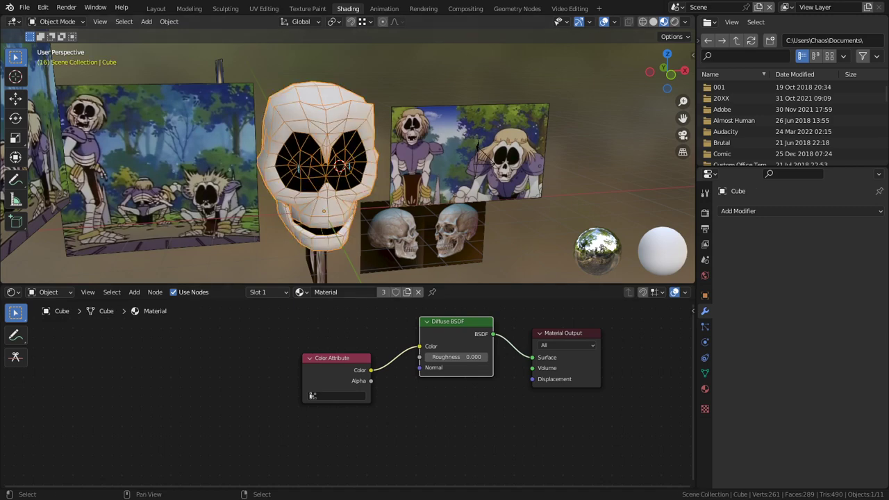
left_click(333, 292)
type("Skull")
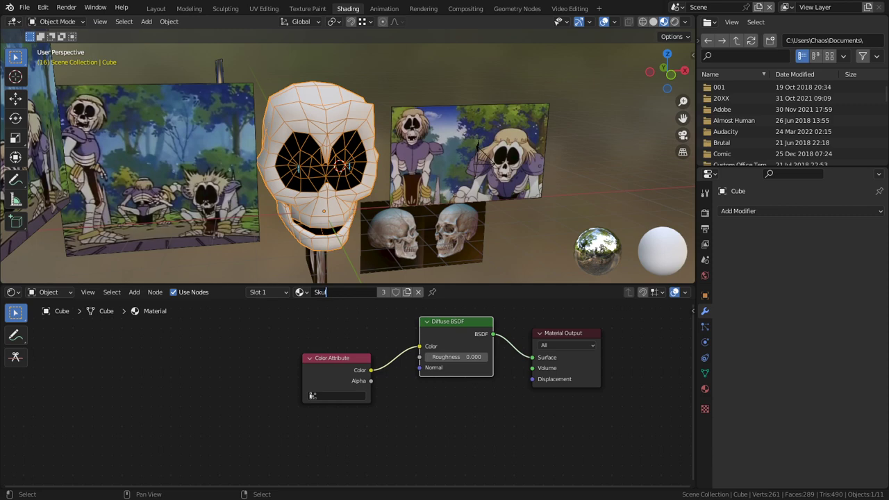
key("Return")
- Select one blue eye object, make its shared Skull material a separate copy, and name the copy Eyes
scroll(348, 174, "up", 4)
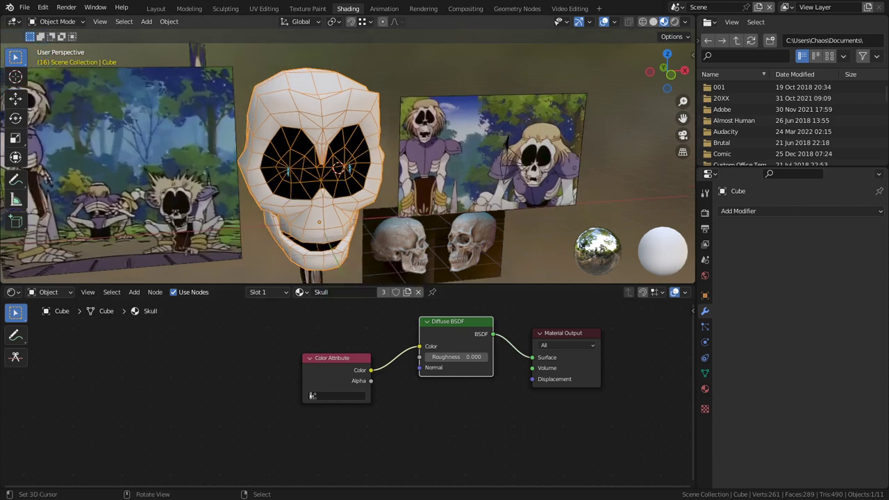
right_click(351, 177)
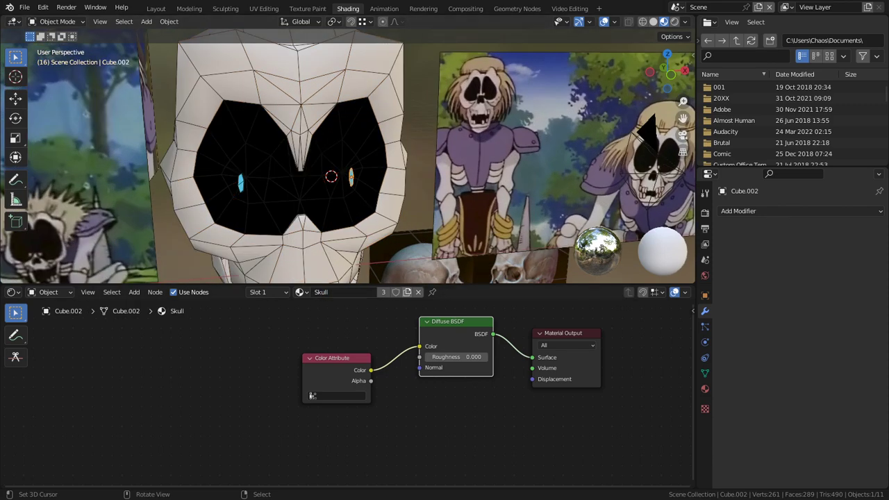
left_click(407, 292)
left_click(361, 292)
type("Eyes")
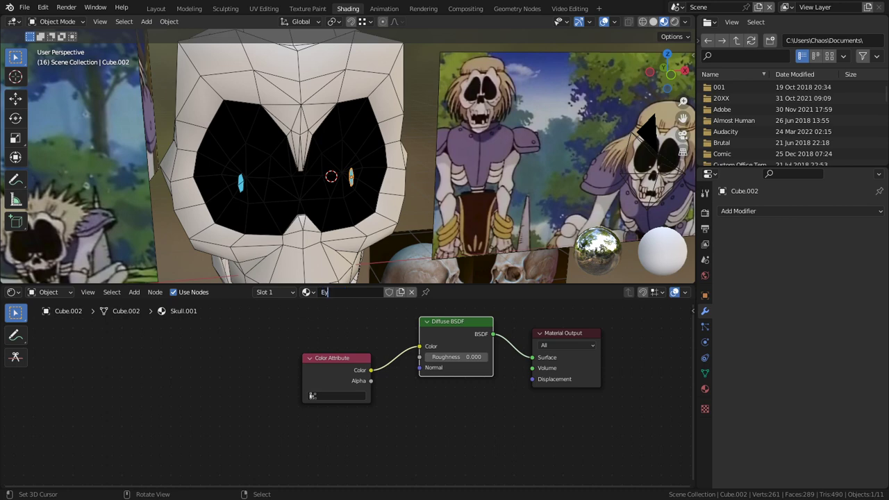
key("Return")
- Replace the Diffuse BSDF in the Eyes material with an Emission shader between the Color Attribute and the Material Output surface
key("x")
left_click_drag(371, 370, 532, 357)
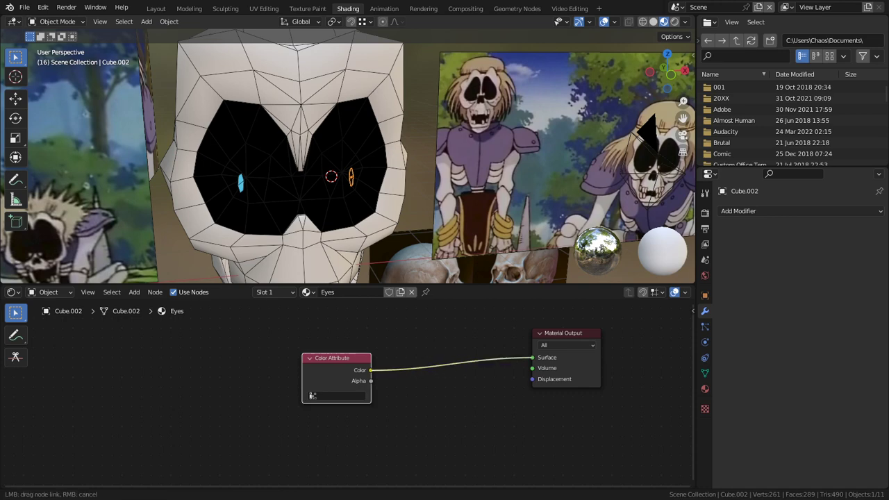
key("shift+a")
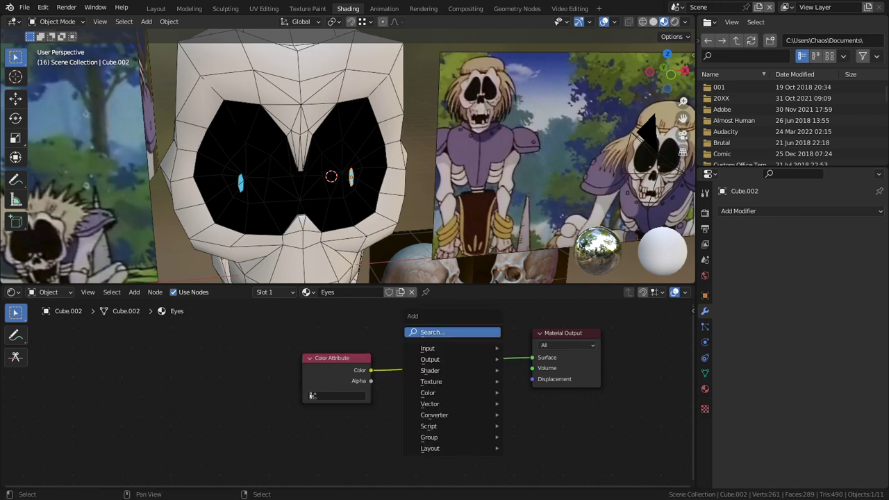
type("em")
key("Return")
left_click(414, 348)
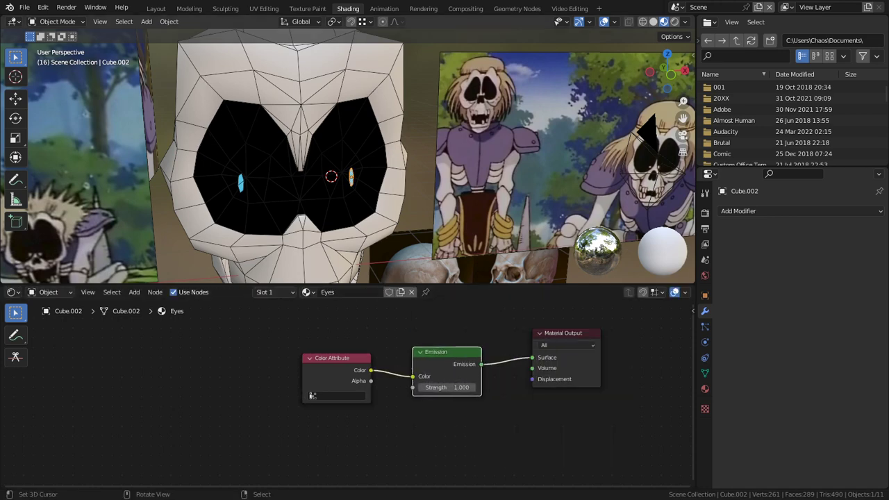
- Assign the Eyes material to the other eye object and display the scene's render properties
right_click(240, 183)
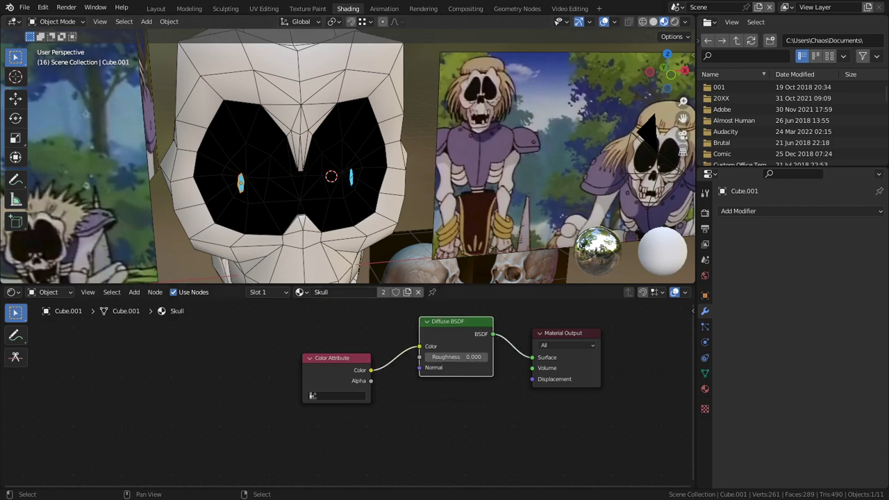
left_click_drag(302, 285, 302, 287)
left_click(301, 295)
left_click(319, 311)
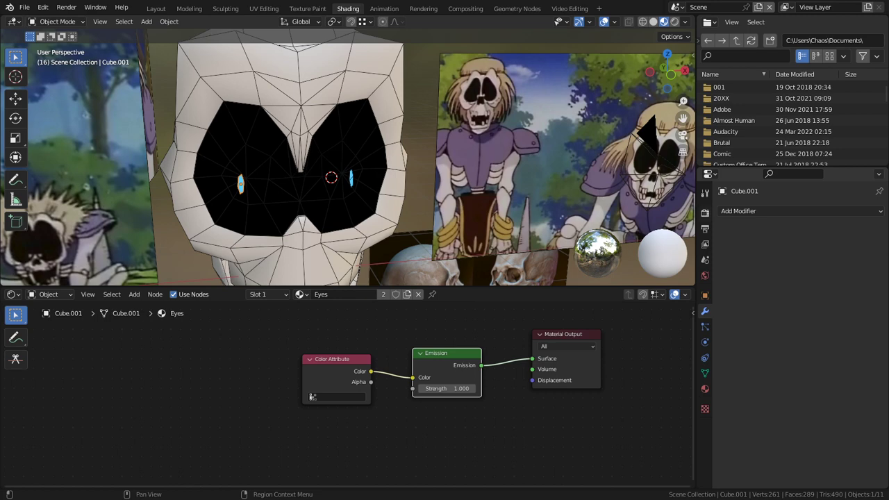
left_click(705, 212)
- Select all six reference images around the skull and move them into a new collection named References
scroll(347, 164, "down", 4)
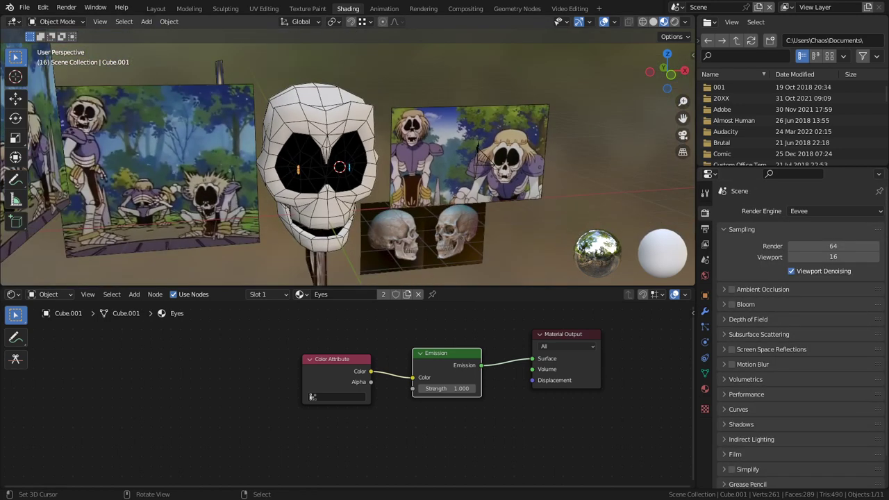
right_click(209, 174)
right_click(458, 156, "shift")
right_click(427, 236, "shift")
scroll(424, 229, "down", 2)
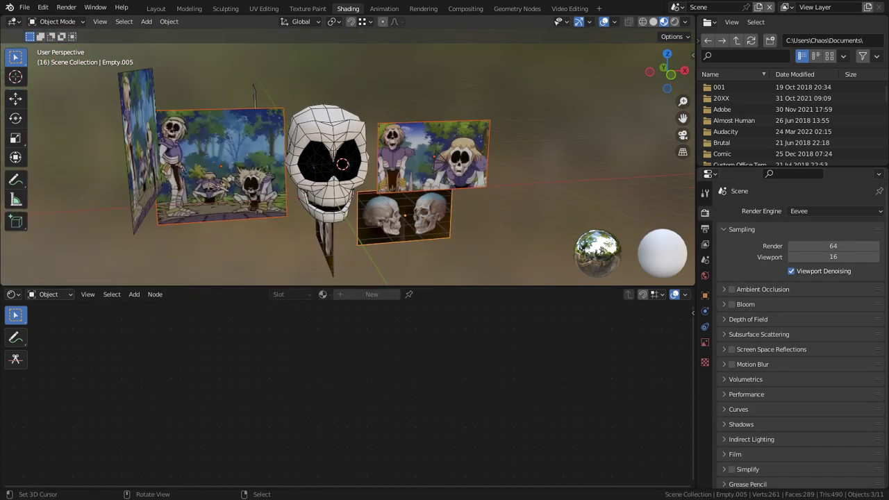
middle_click_drag(413, 215, 368, 219)
right_click(309, 90, "shift")
right_click(156, 125, "shift")
right_click(347, 226, "shift")
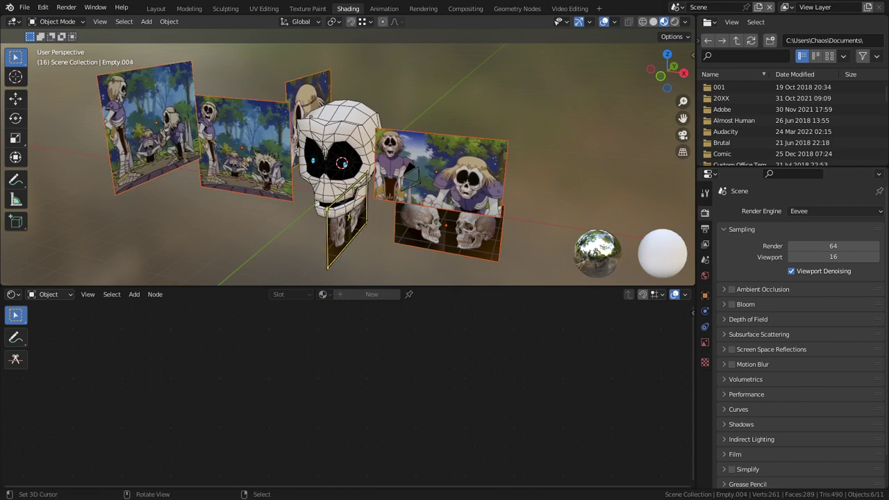
key("m")
left_click(299, 233)
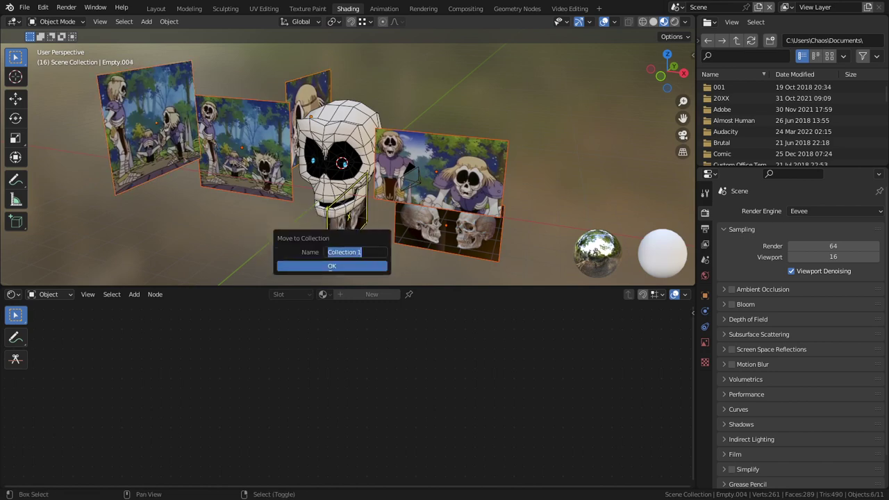
type("Re")
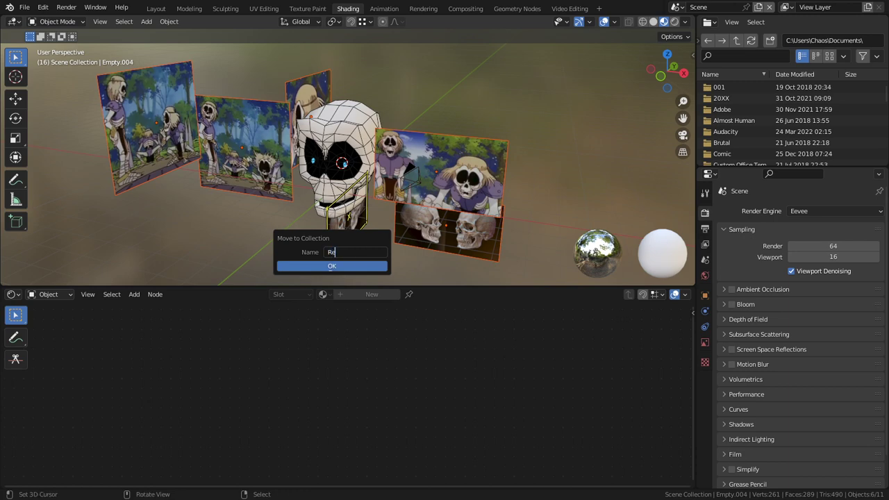
type("ferebnce")
key("Return")
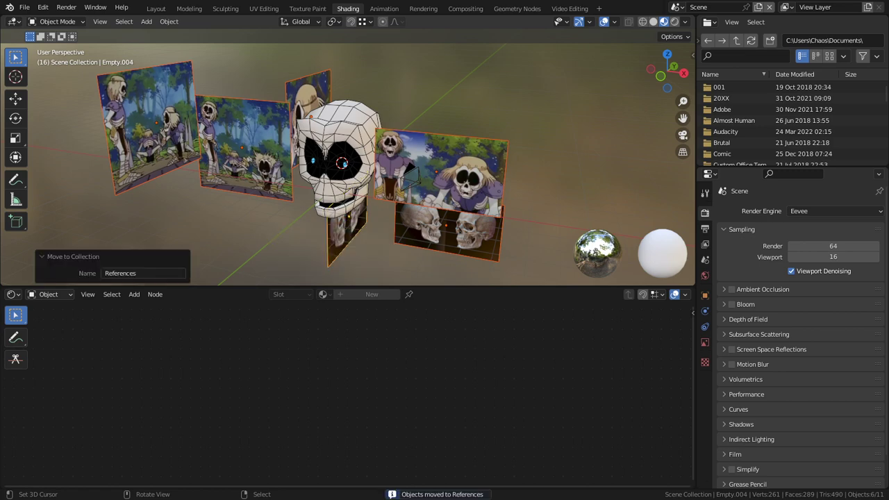
- In the Layout workspace, exclude the References collection from the view layer and give it the red color tag
left_click(155, 8)
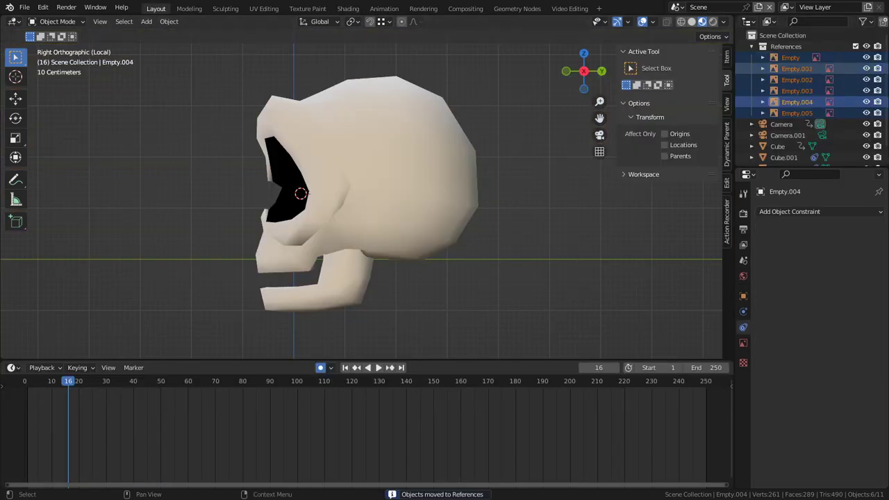
left_click(751, 47)
left_click(855, 46)
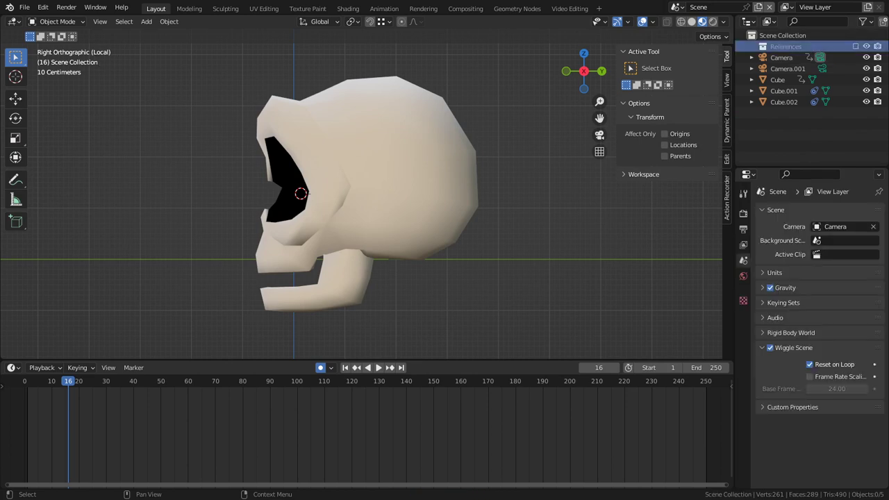
right_click(757, 47)
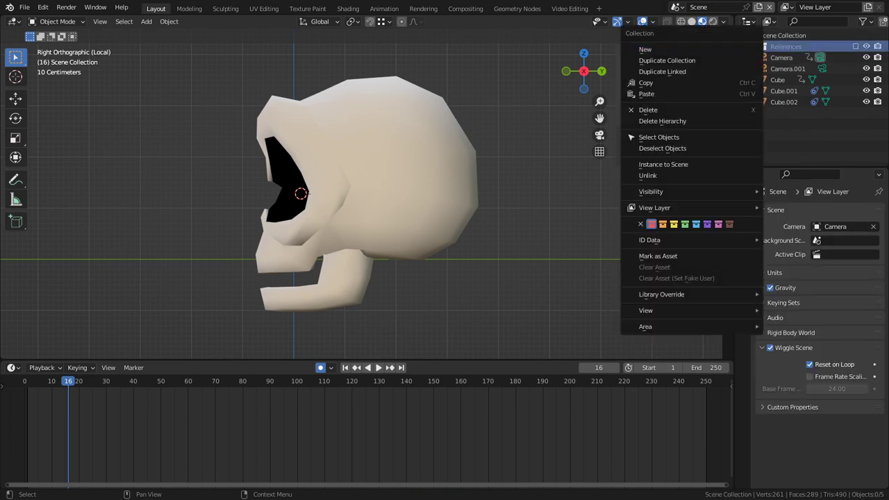
left_click(651, 224)
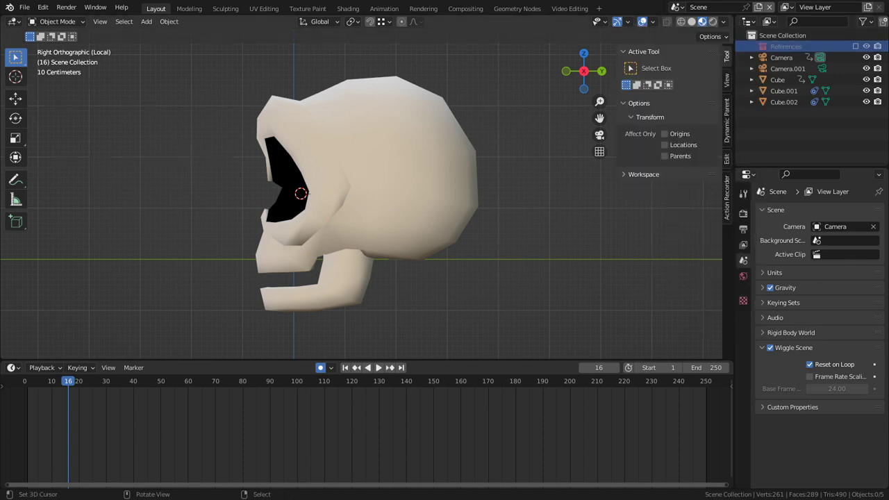
- Exit local view and play the animation through the camera to check how the eyes look in the sockets
middle_click_drag(445, 209, 504, 216)
key("KP_Divide")
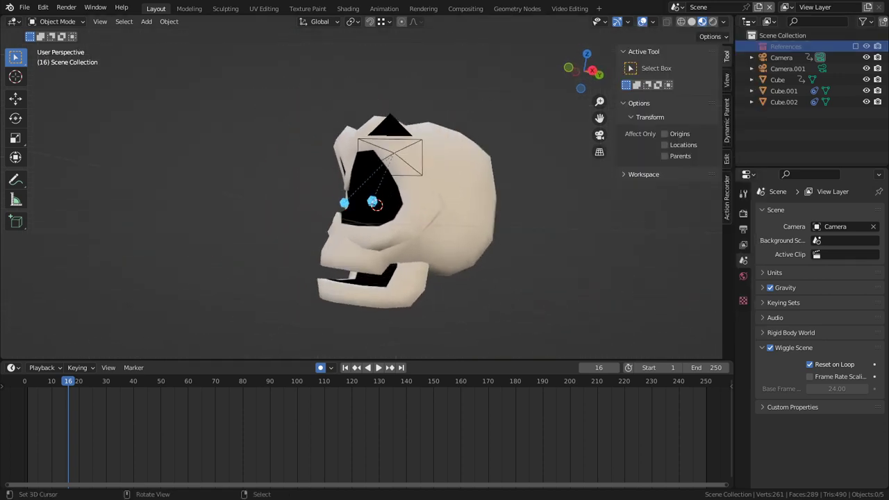
key("KP_0")
key("space")
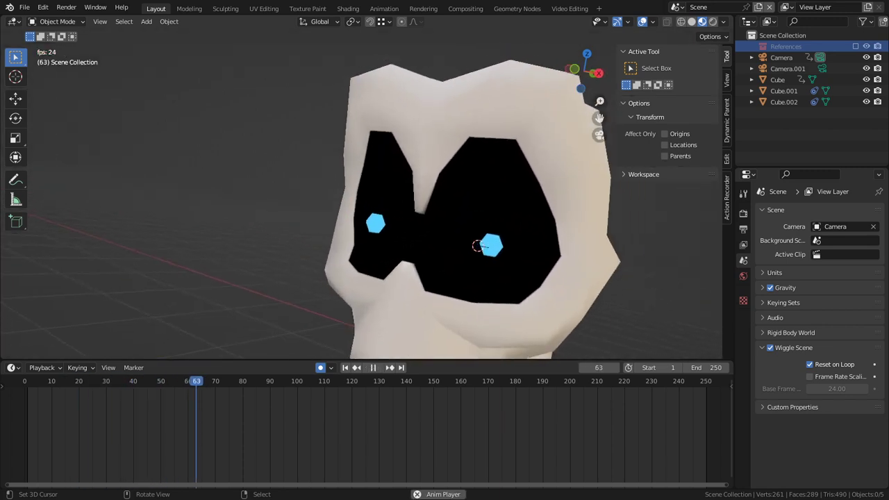
key("space")
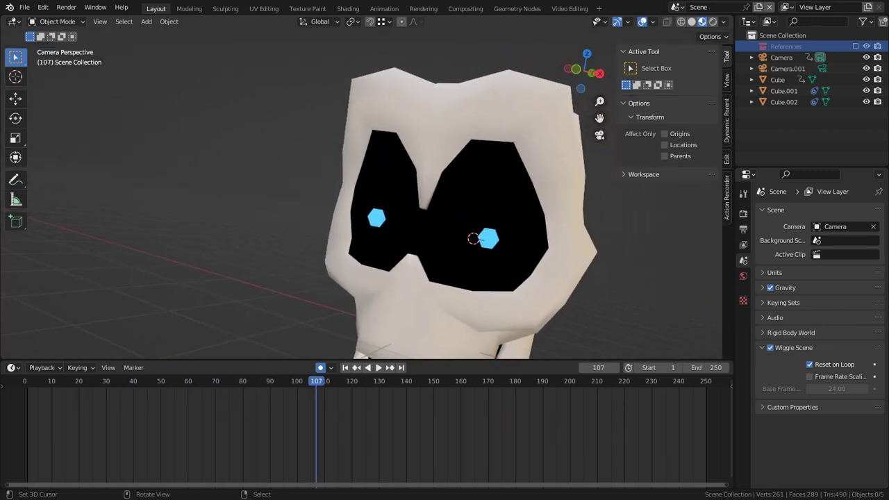
- Select the skull and examine the nose area below the sockets up close from the front
middle_click_drag(334, 229, 378, 235)
scroll(333, 188, "up", 3)
middle_click_drag(417, 278, 365, 205, "shift")
right_click(319, 205)
key("Tab")
key("Tab")
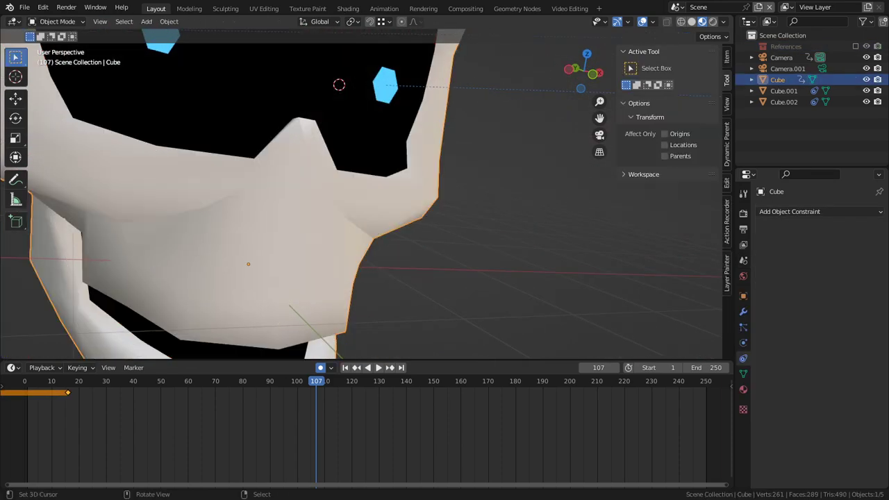
key("KP_1")
scroll(278, 173, "up", 4)
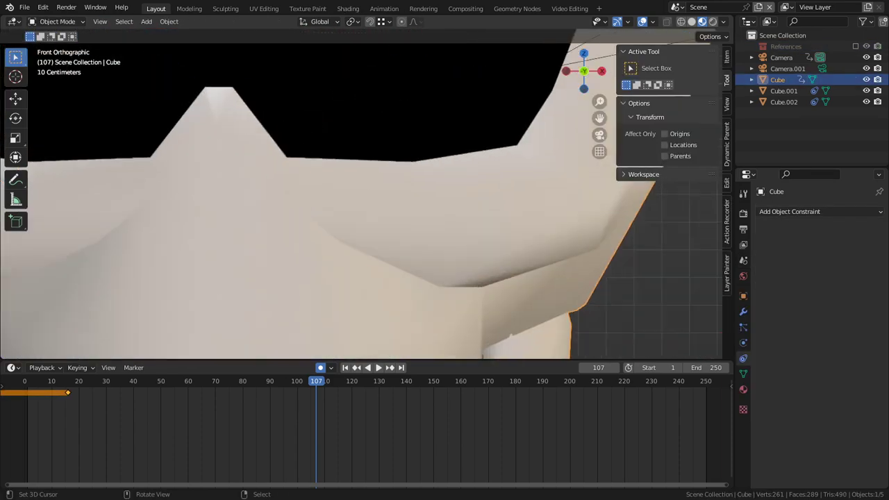
middle_click(260, 159, "alt")
- Switch the skull to Vertex Paint mode, make beige the primary color, and set the brush radius to 76 px
left_click(55, 22)
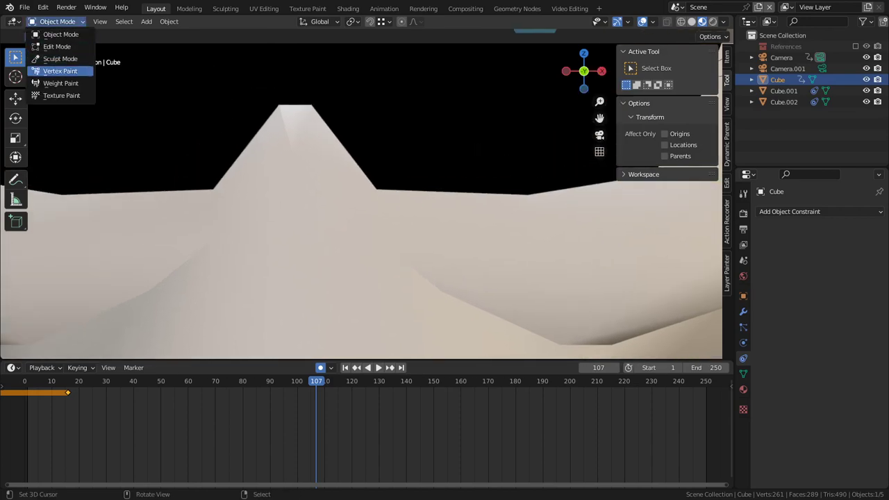
left_click(59, 69)
middle_click_drag(299, 182, 290, 174)
key("a")
scroll(309, 200, "up", 2)
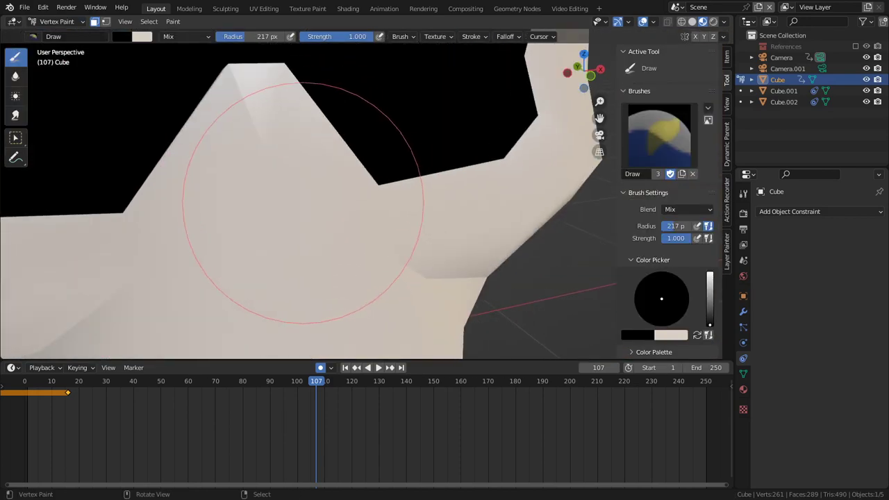
key("x")
key("f")
left_click(258, 174)
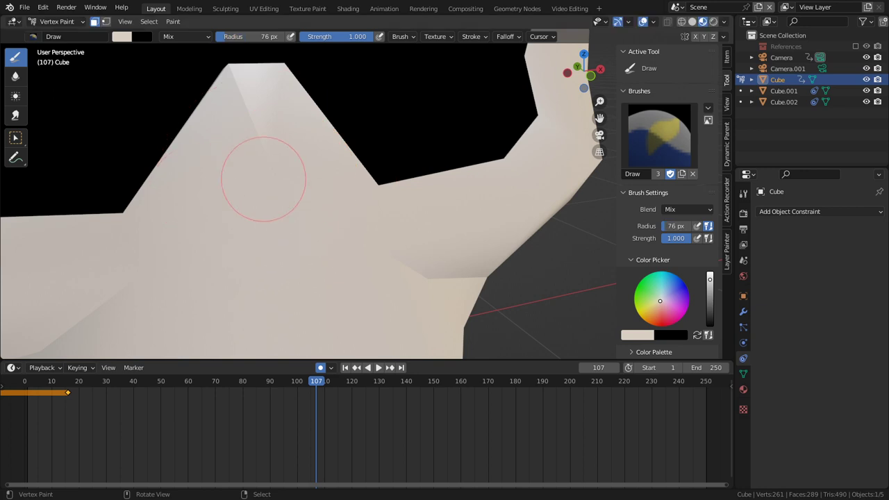
- Check the faces at the nose bridge with paint masking briefly enabled, and return to Object Mode in front view
middle_click_drag(272, 141, 254, 169)
key("m")
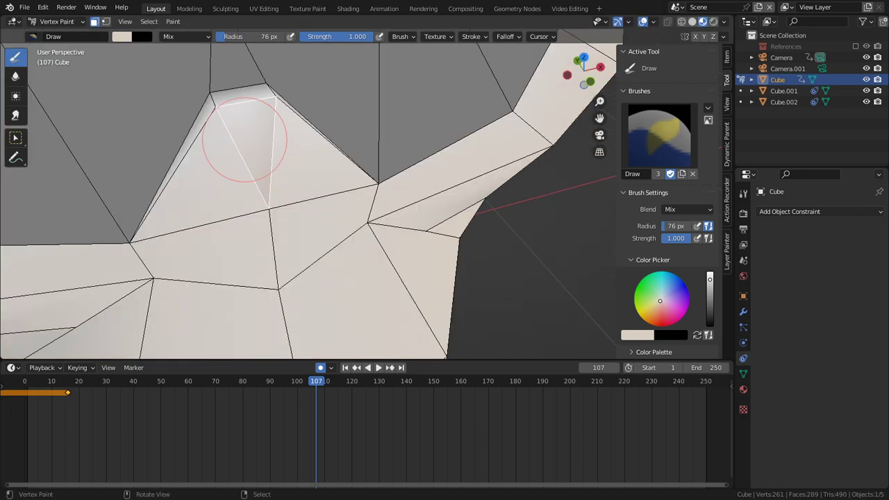
key("m")
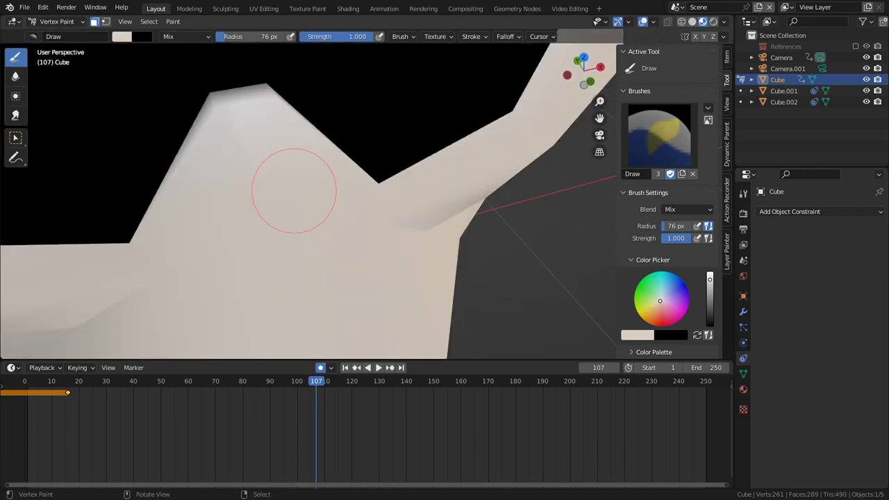
key("ctrl+Tab")
left_click(234, 168)
scroll(234, 168, "down", 6)
middle_click_drag(234, 169, 316, 137)
scroll(261, 137, "down", 5)
middle_click_drag(278, 194, 263, 194, "alt")
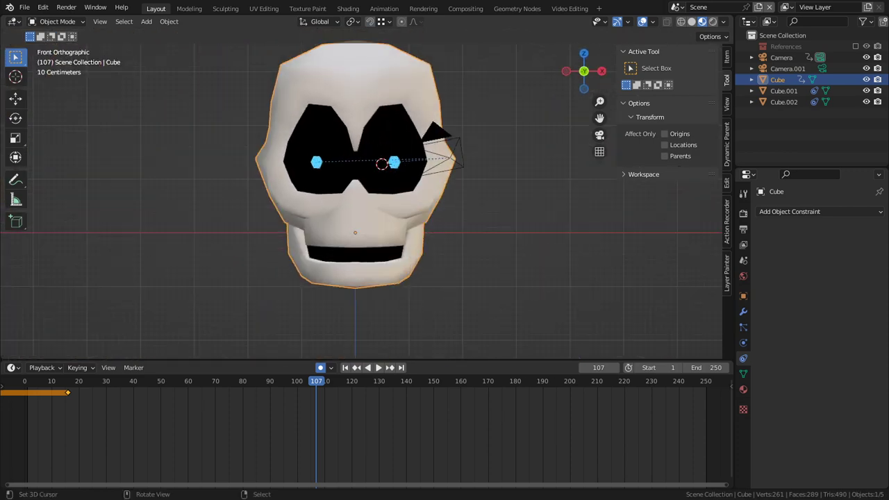
scroll(361, 194, "up", 3)
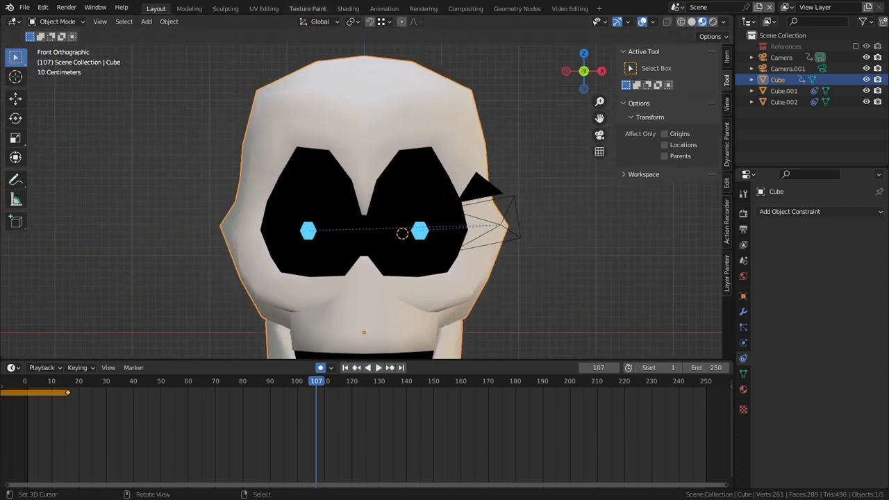
- Open the Shading workspace and add an Image Texture node below the Color Attribute node in the Skull material
left_click(347, 8)
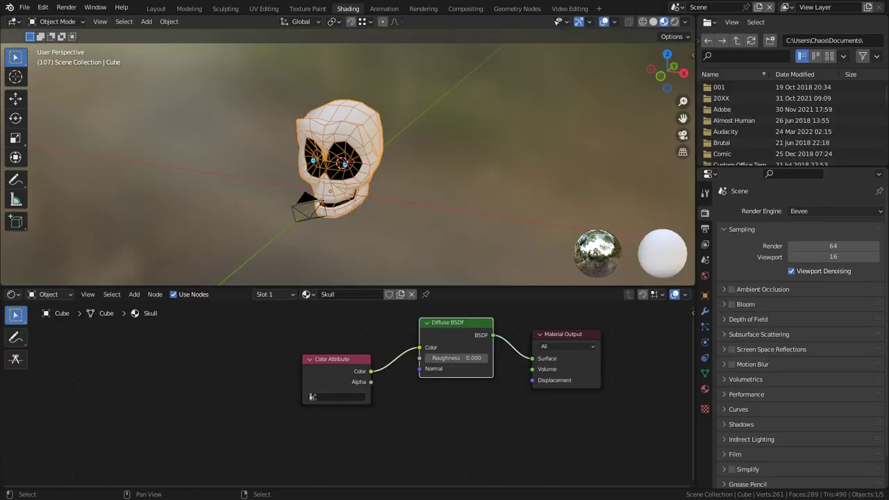
left_click(336, 370)
scroll(347, 401, "up", 2)
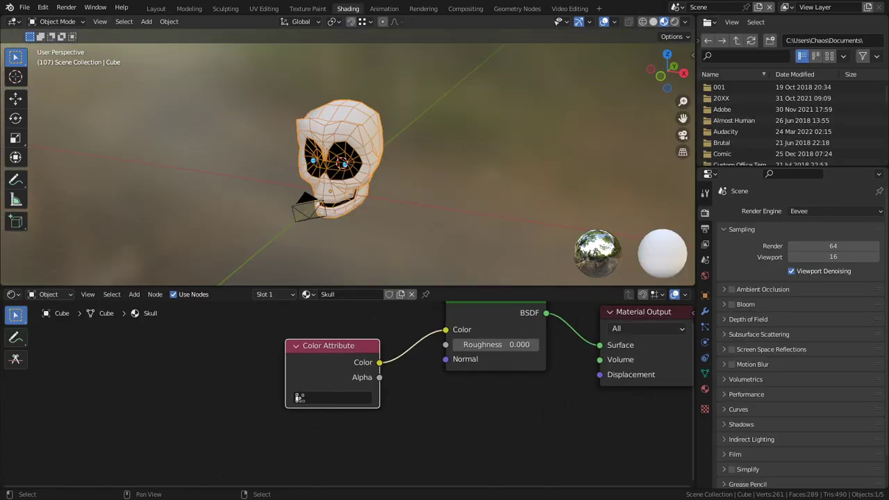
key("shift+a")
left_click(208, 359)
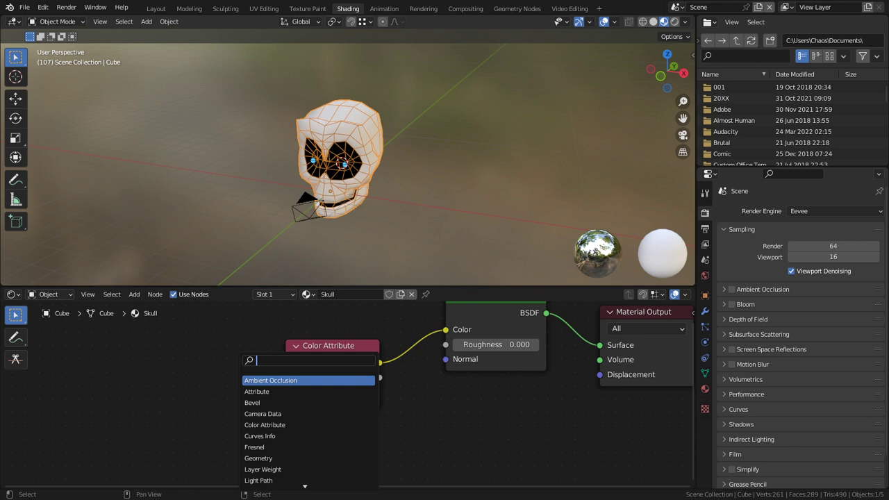
type("text")
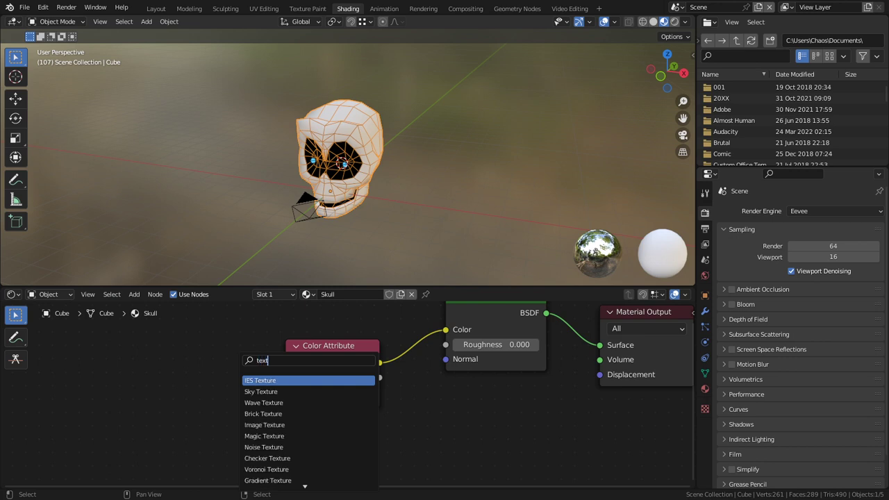
key("ctrl+a")
type("imag")
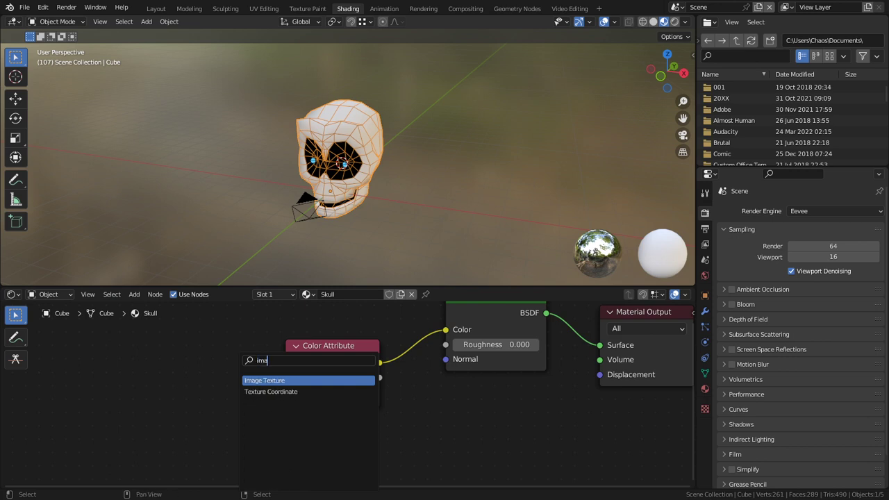
key("Return")
left_click(176, 450)
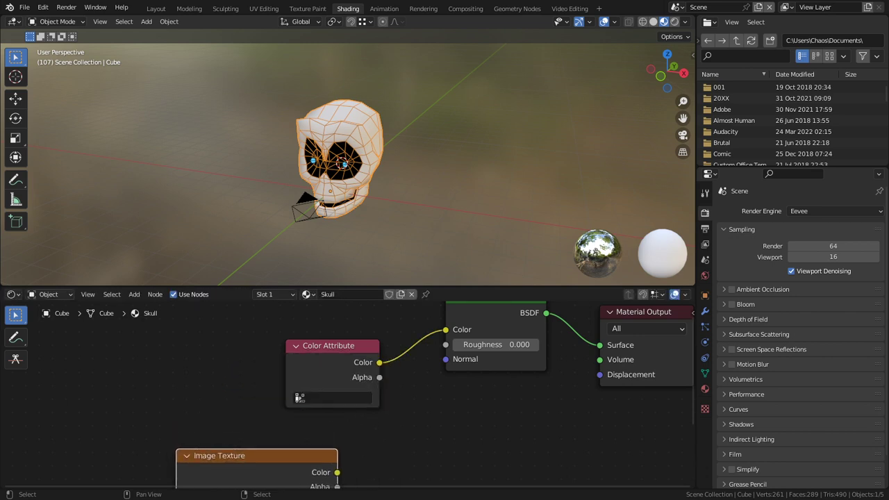
middle_click_drag(176, 450, 212, 377)
- Create a new blank 128 × 128 px image in the Image Texture node and set its interpolation to Closest
left_click(275, 434)
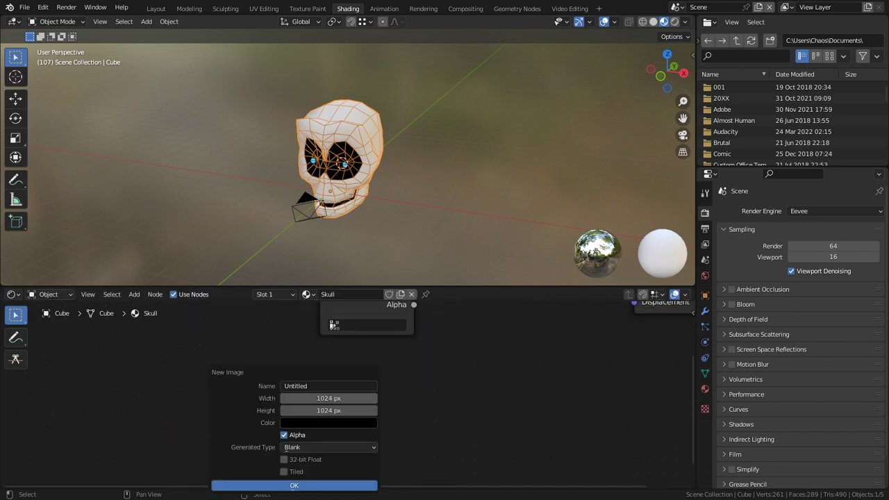
left_click_drag(329, 399, 328, 411)
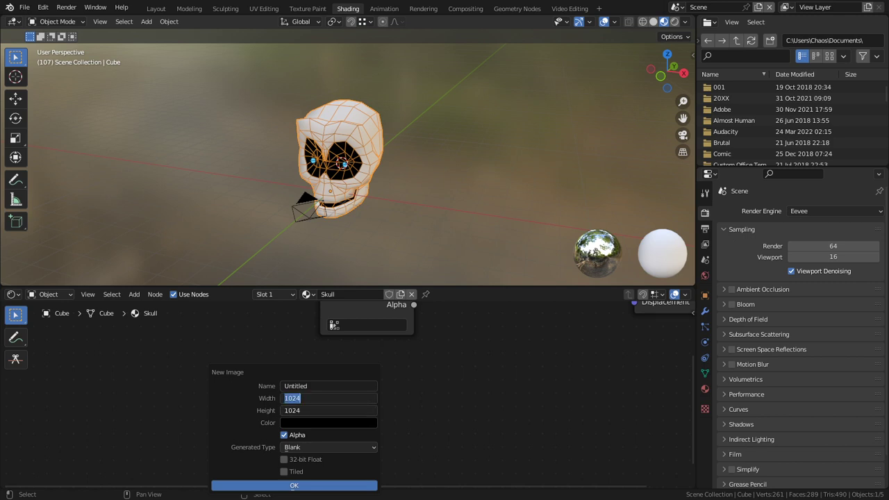
type("128")
key("Return")
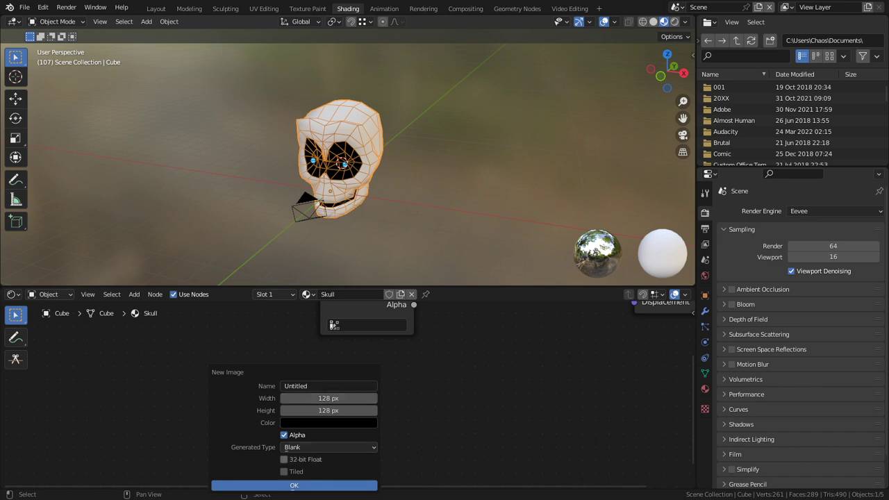
left_click(294, 484)
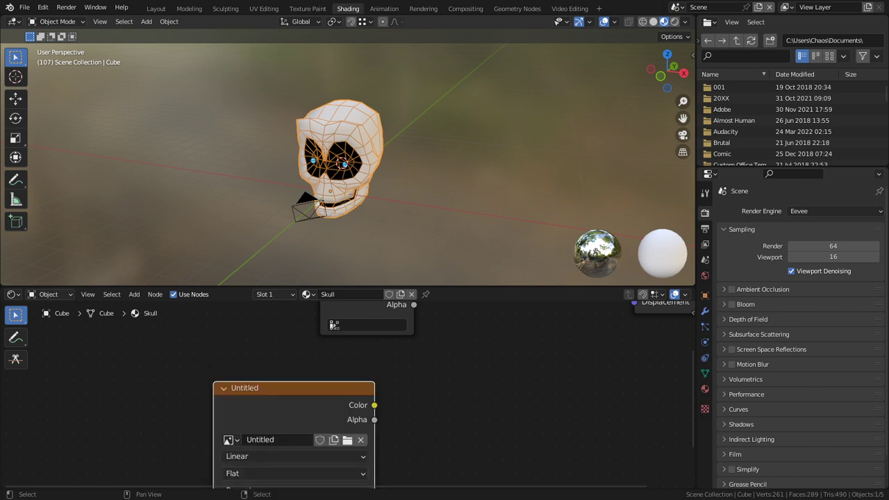
left_click(295, 456)
left_click(277, 425)
middle_click_drag(298, 416, 288, 469)
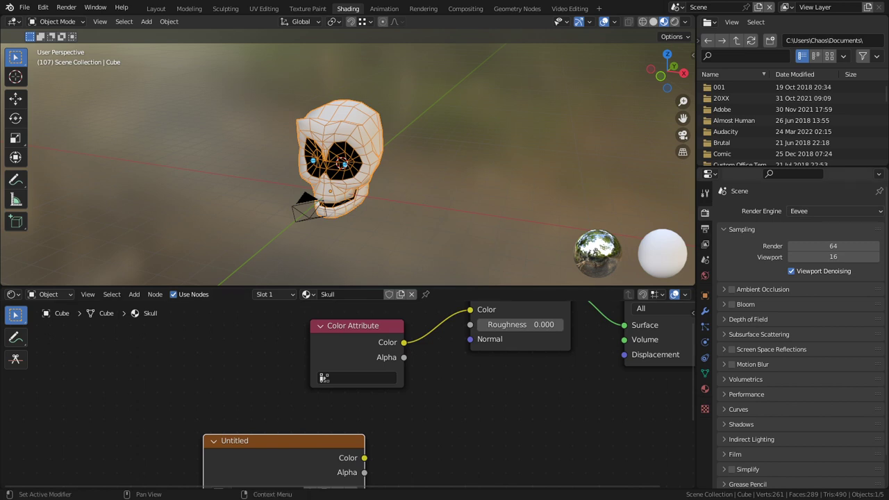
- Switch the render engine to Cycles and view the skull from the front in Rendered shading
left_click(834, 211)
left_click(826, 249)
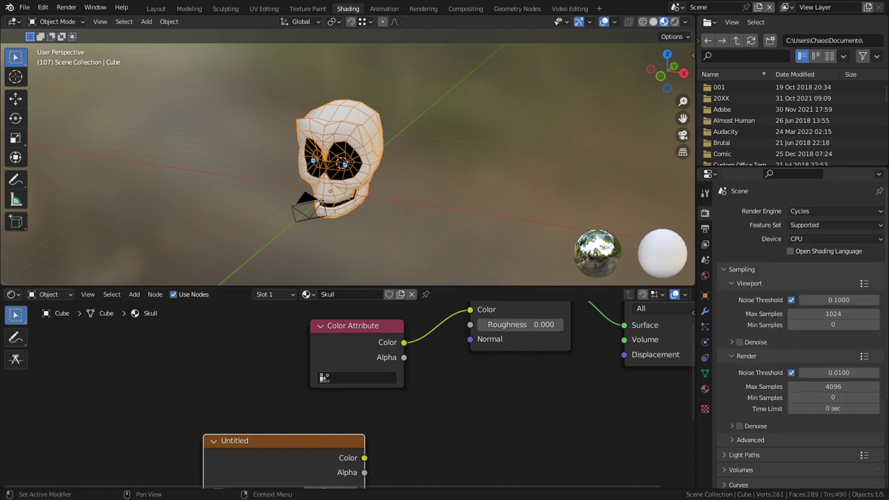
left_click(674, 22)
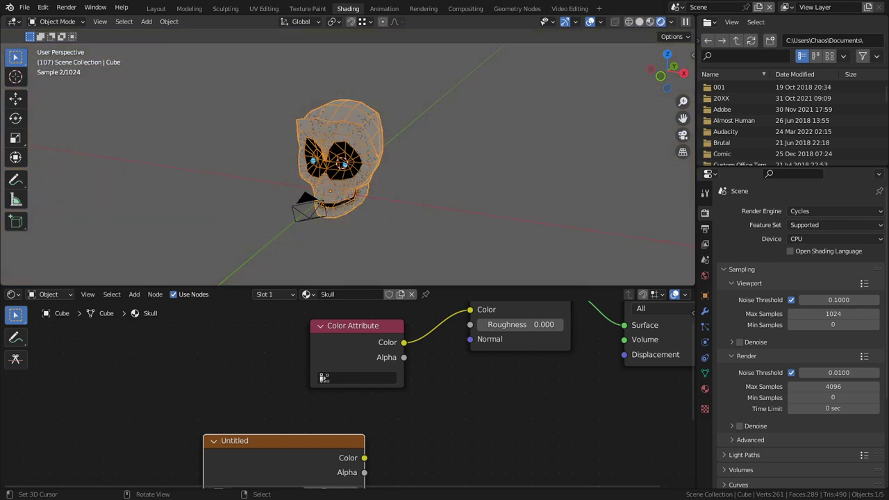
mouse_move(389, 166)
middle_mouse_down()
mouse_move(490, 161)
mouse_move(419, 152)
middle_mouse_up()
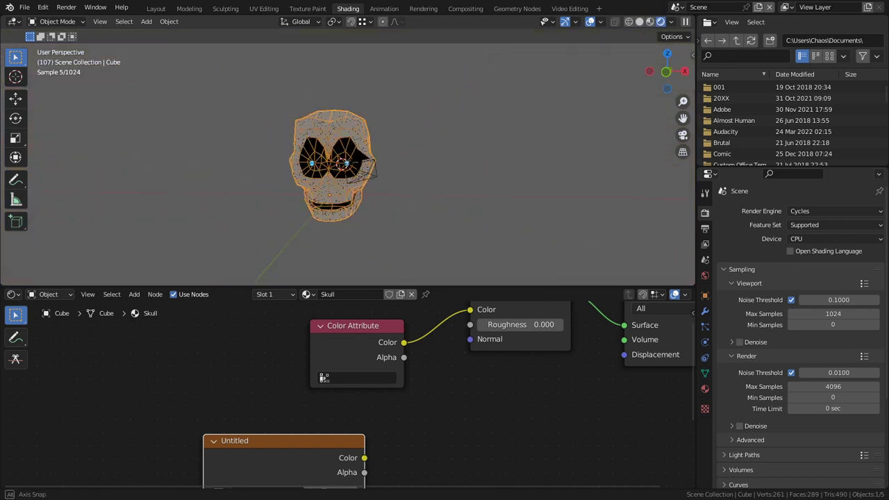
- Configure the bake as type Diffuse with the Direct and Indirect contributions off and only Color enabled
scroll(799, 337, "down", 5)
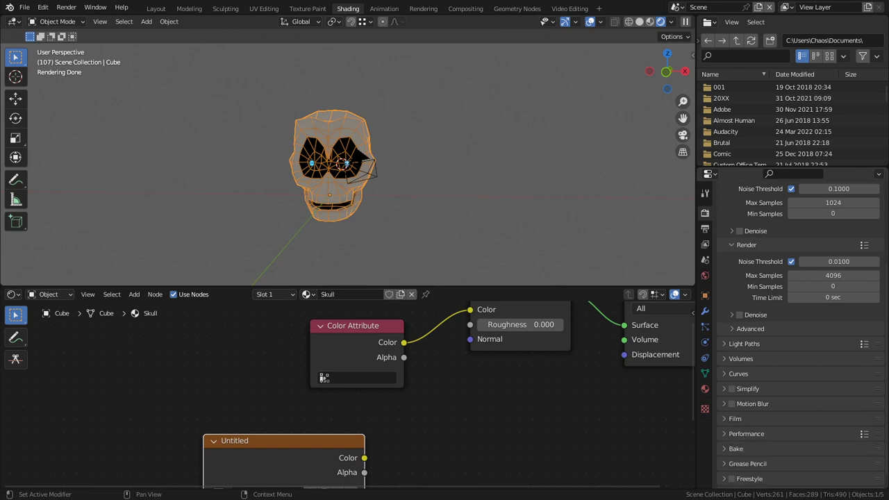
left_click(736, 449)
scroll(799, 347, "down", 2)
left_click(834, 448)
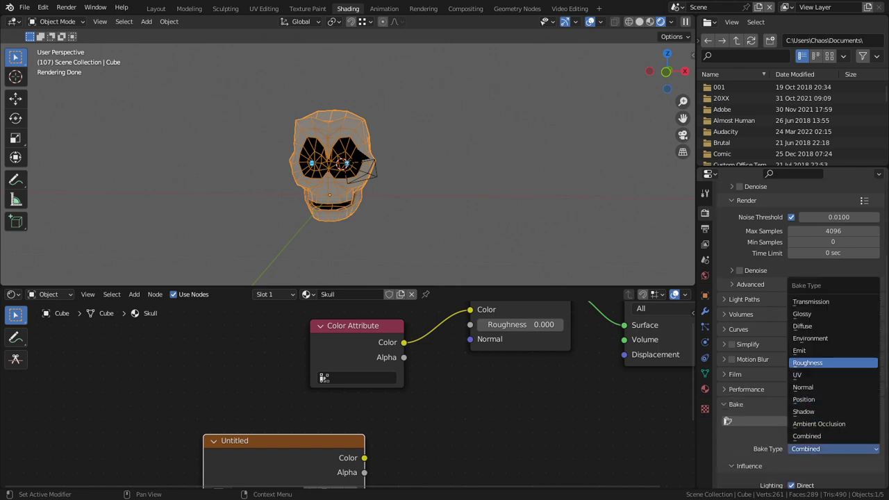
left_click(802, 325)
middle_click_drag(416, 389, 390, 417)
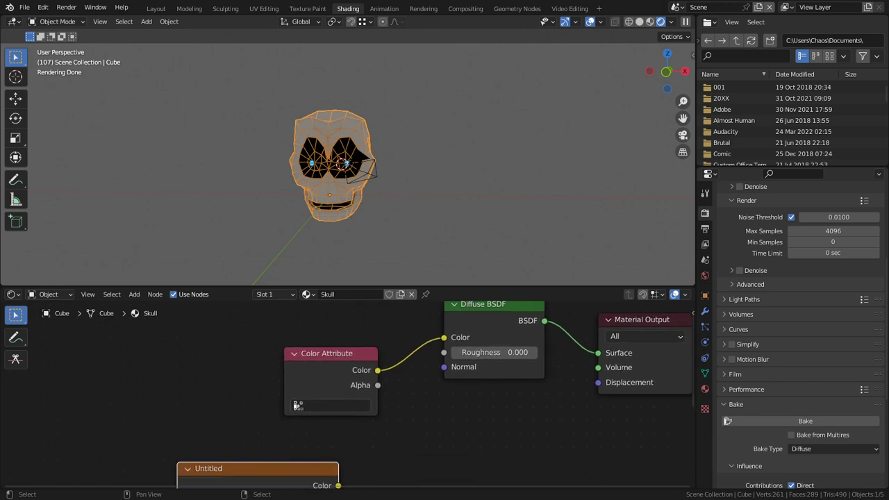
scroll(352, 401, "down", 1)
scroll(799, 347, "down", 3)
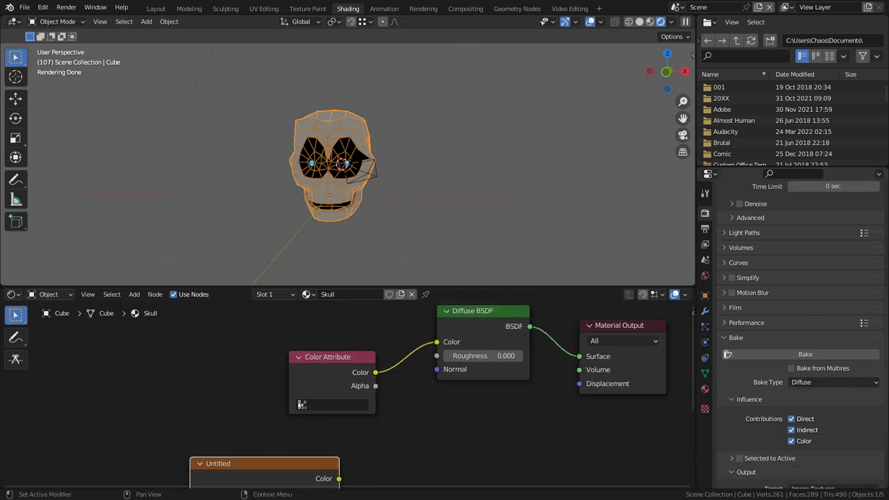
middle_click_drag(417, 430, 444, 373)
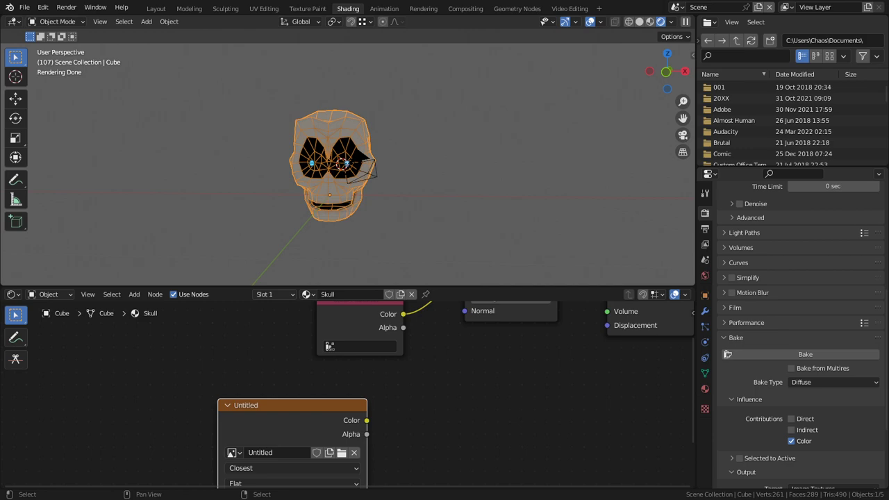
- Bake the skull's diffuse color to the image and inspect the baked map up close in the Texture Paint workspace
left_click(727, 355)
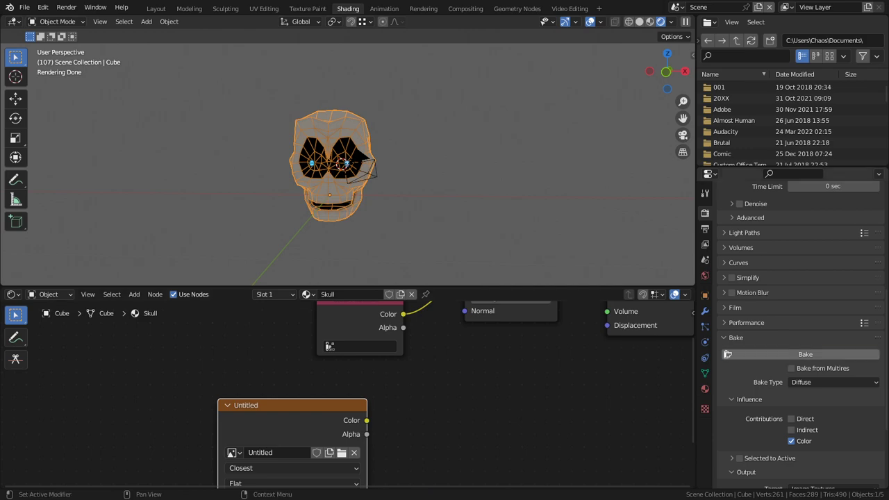
left_click(308, 8)
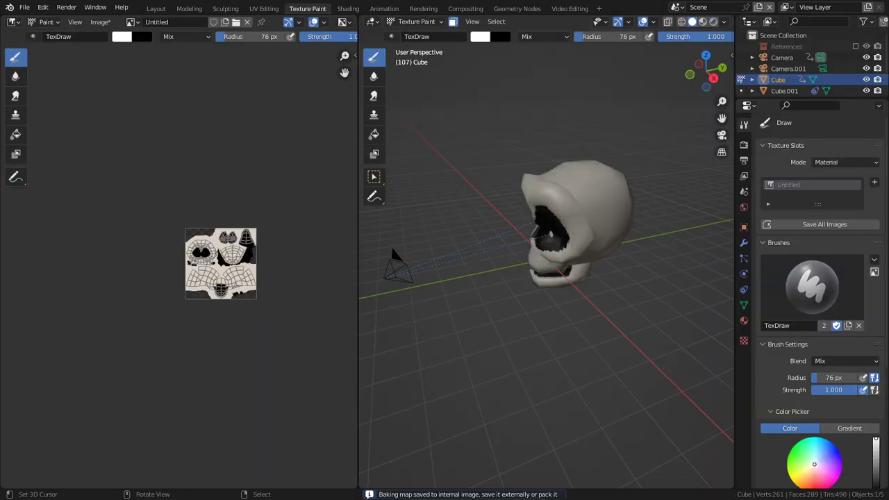
scroll(280, 254, "up", 5)
scroll(200, 165, "up", 2)
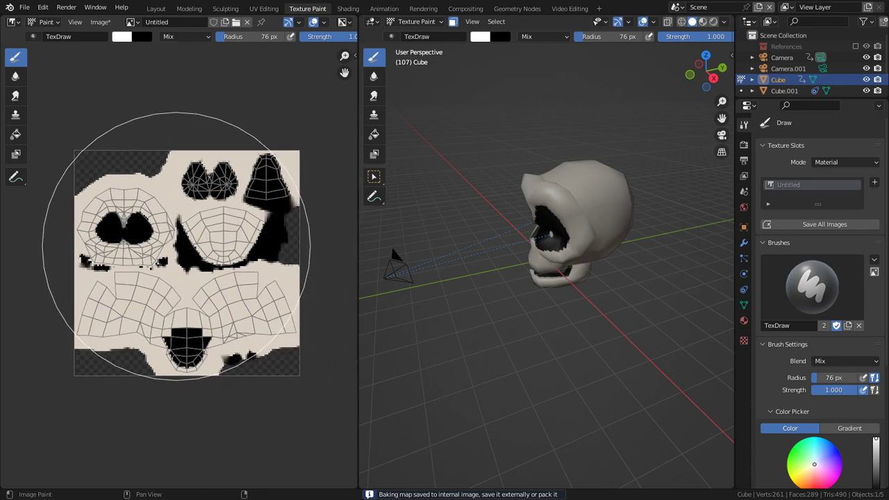
scroll(200, 164, "up", 2)
- Save the baked image as TEX_Skull.png in the Lowpoly Skull Face Rig folder
left_click(100, 21)
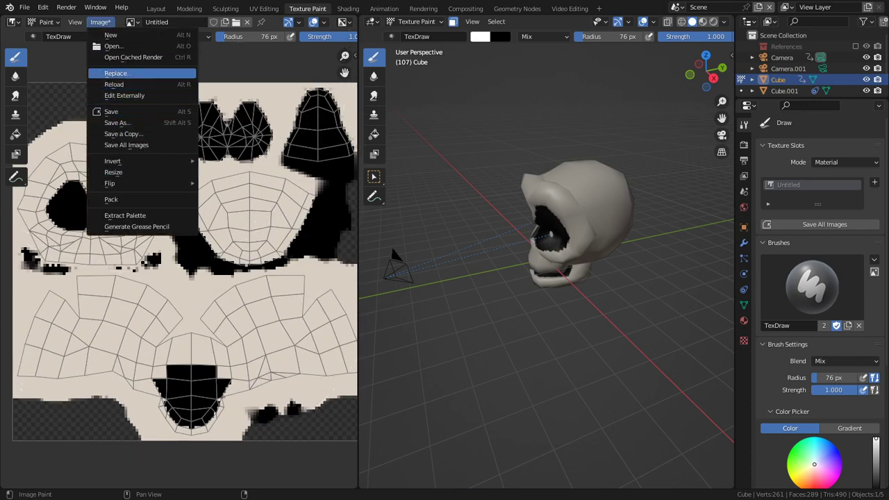
left_click(117, 122)
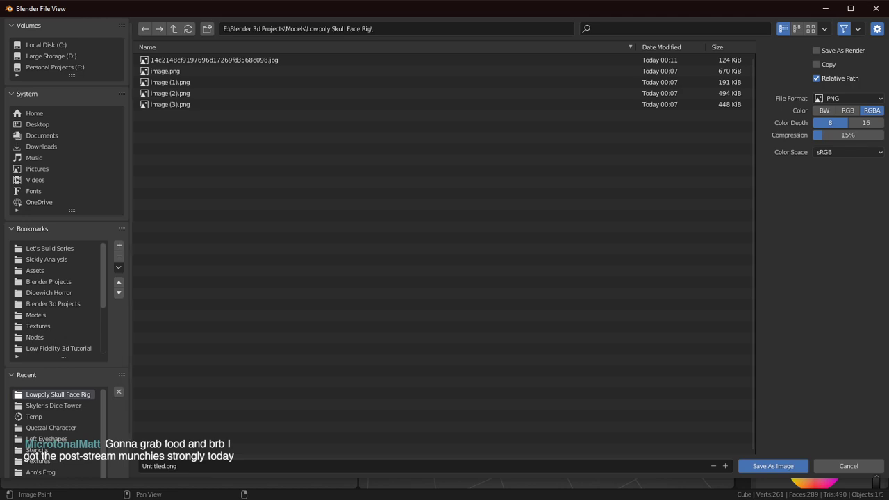
left_click(167, 466)
type("TEx")
key("BackSpace")
type("X_SKu")
key("BackSpace")
key("BackSpace")
key("Return")
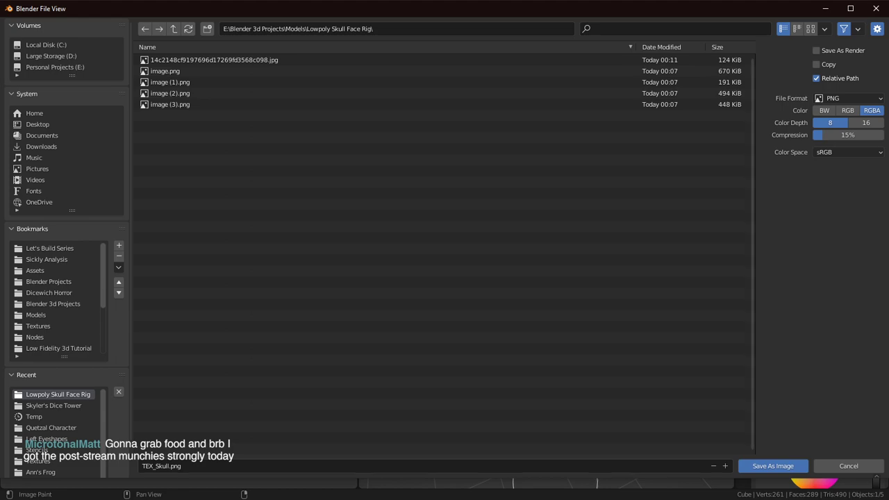
left_click(773, 466)
- Choose the Fill brush and mask painting to the linked faces of the skull's front face island
middle_click_drag(432, 219, 526, 239)
scroll(478, 206, "up", 4)
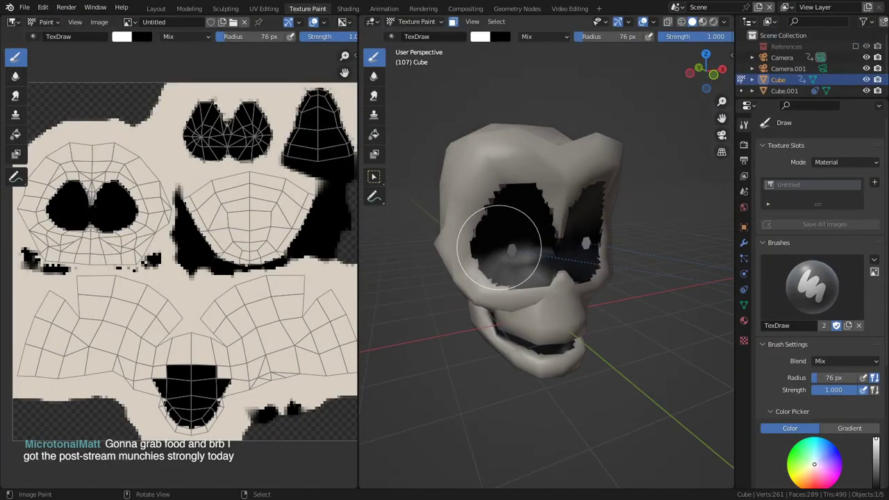
scroll(486, 169, "up", 1)
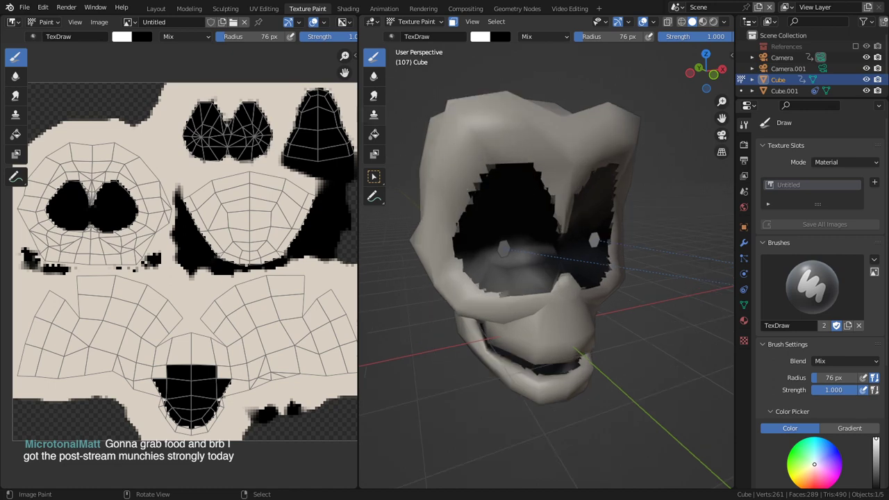
right_click(480, 123)
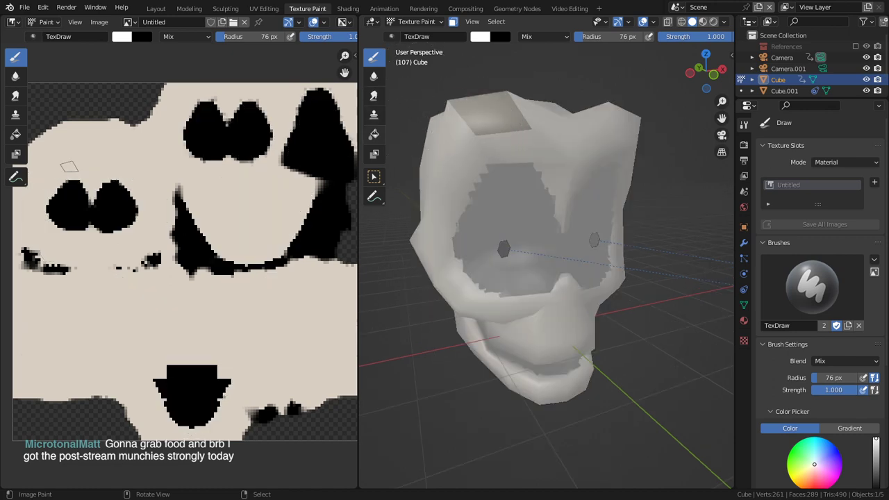
left_click(374, 135)
key("a")
key("ctrl+z")
key("ctrl+l")
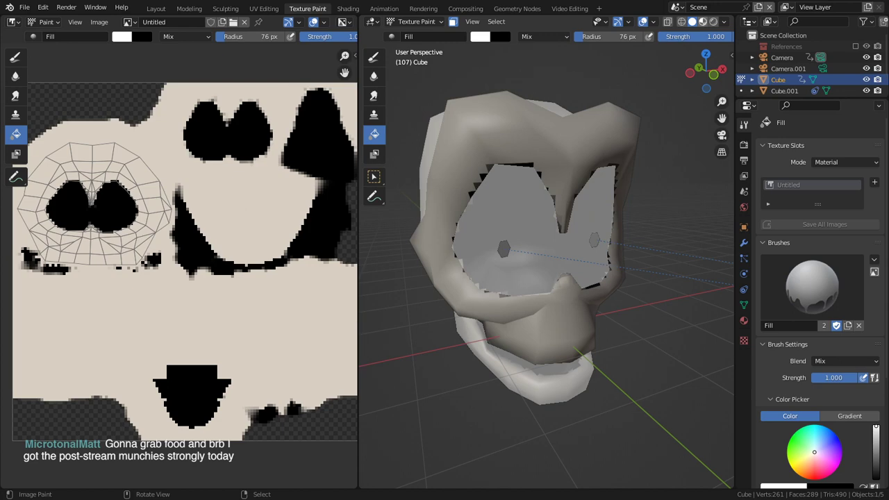
- Set the solid viewport lighting to Flat, sample the skull's beige, and fill the masked front face island with it
left_click(703, 22)
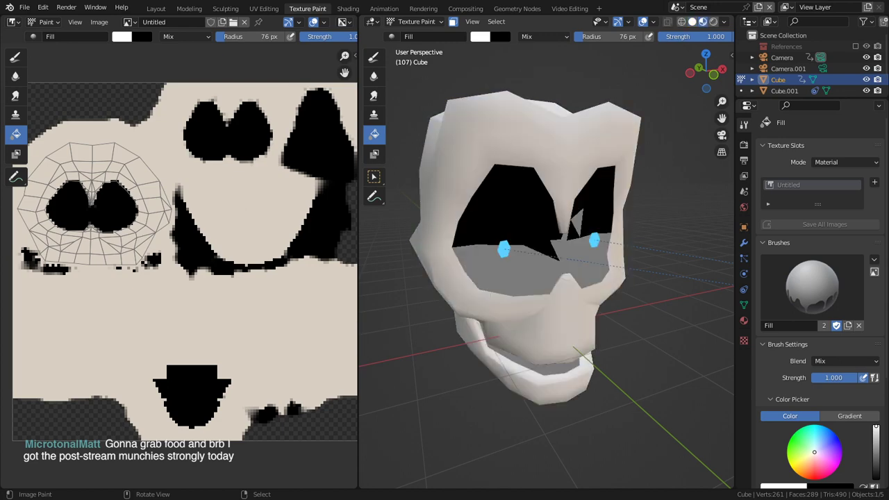
left_click(692, 21)
left_click(724, 22)
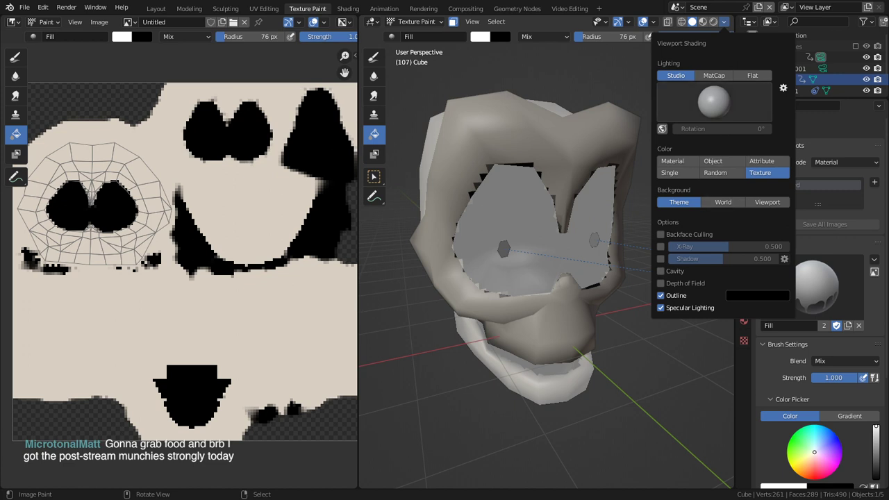
left_click(752, 75)
key("s")
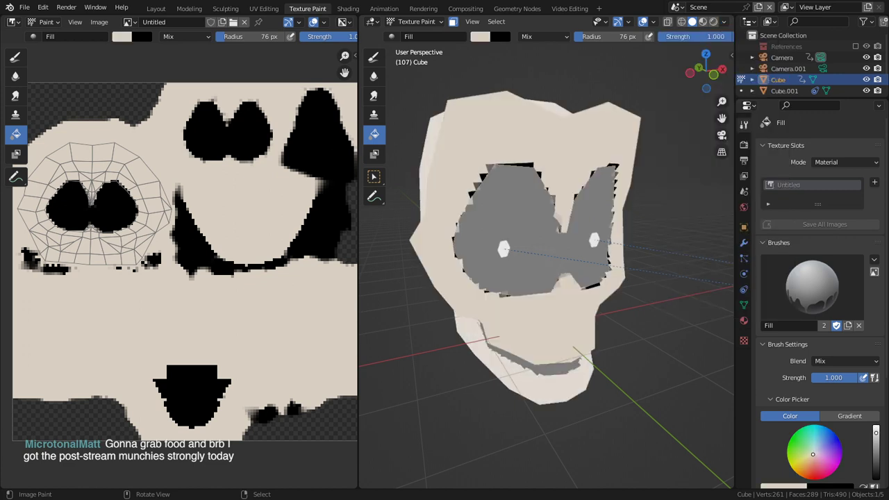
left_click(528, 320)
- Mask the linked eye-socket faces, fill them with black, and save the Blender file
right_click(512, 182)
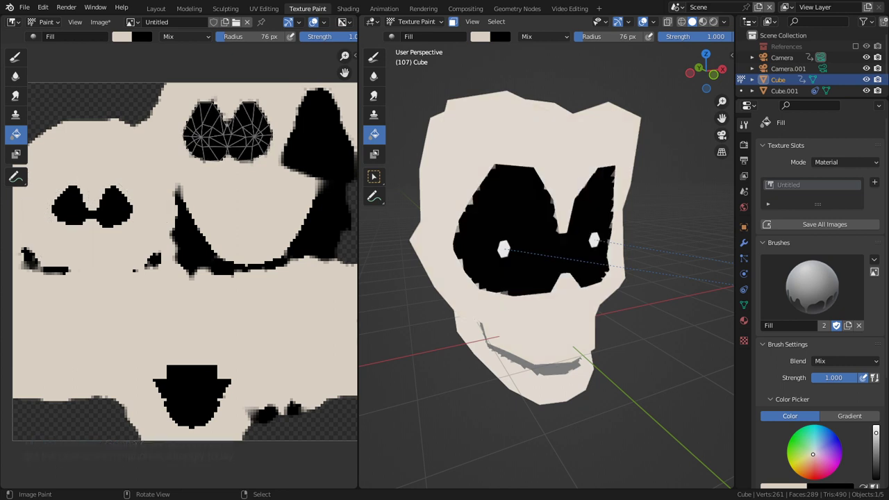
key("x")
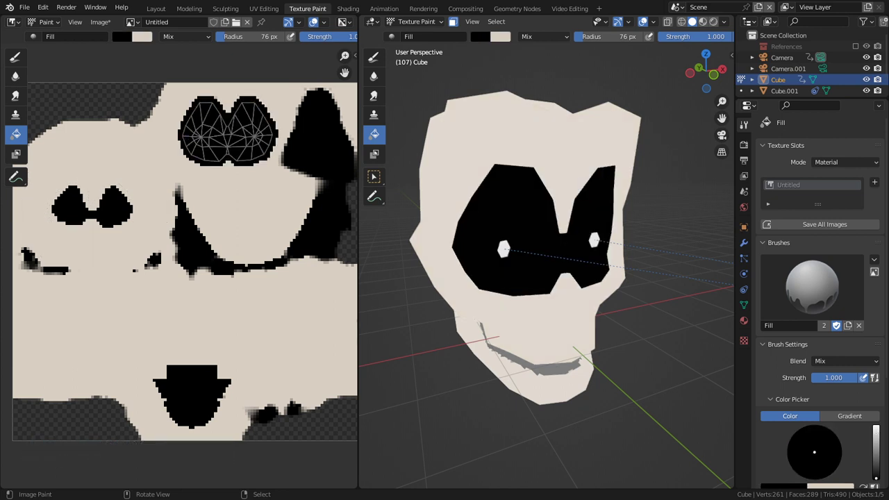
key("ctrl+s")
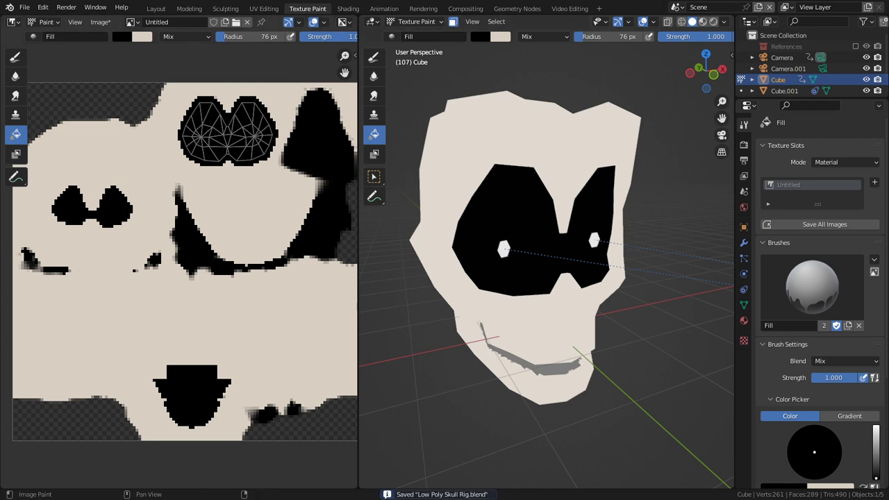
- Mask the linked faces of the inner mouth cavity and fill them with black
key("ctrl+Tab")
scroll(464, 214, "down", 2)
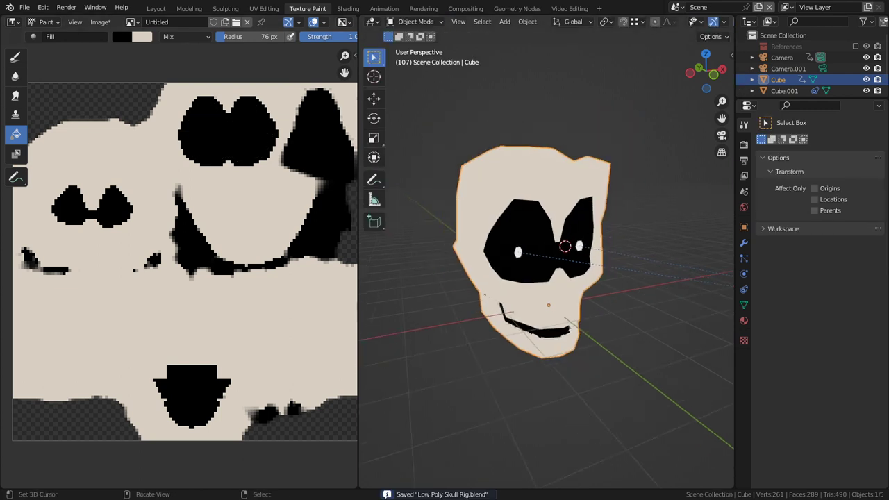
middle_click_drag(463, 213, 492, 200)
middle_click_drag(541, 313, 516, 318)
scroll(545, 288, "up", 3)
key("Tab")
key("alt+a")
scroll(548, 264, "up", 3)
key("ctrl+l")
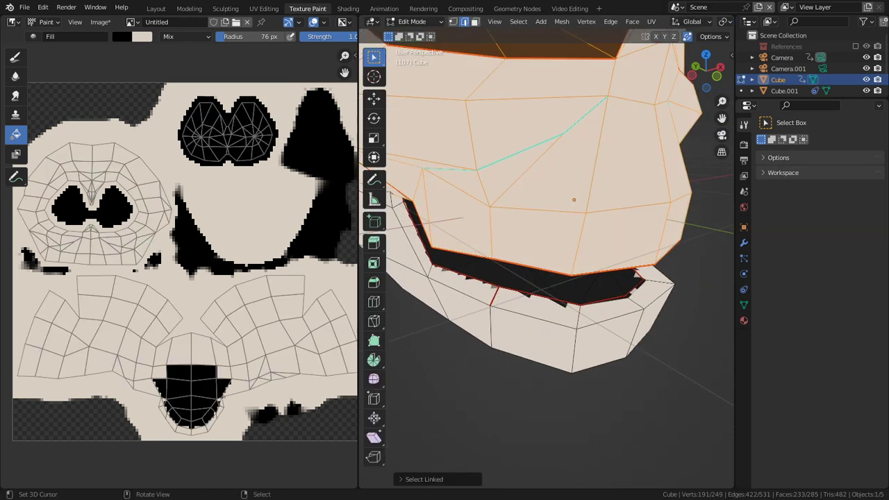
right_click(548, 286)
key("3")
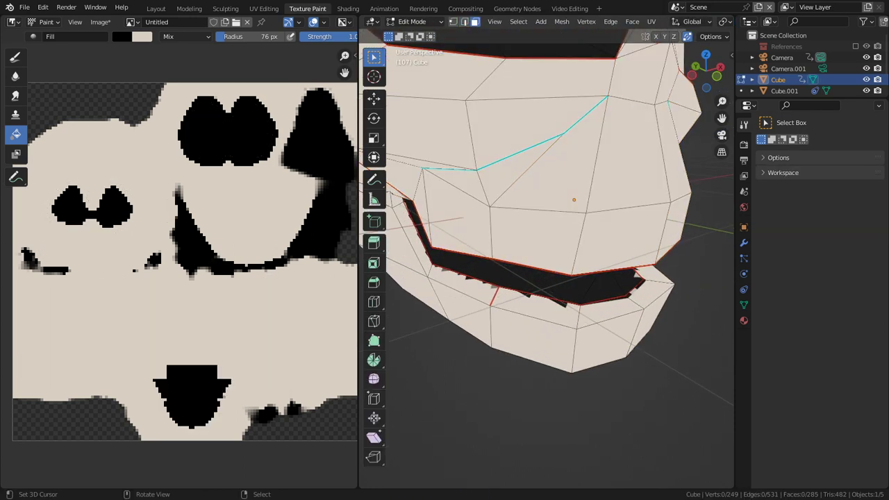
key("l")
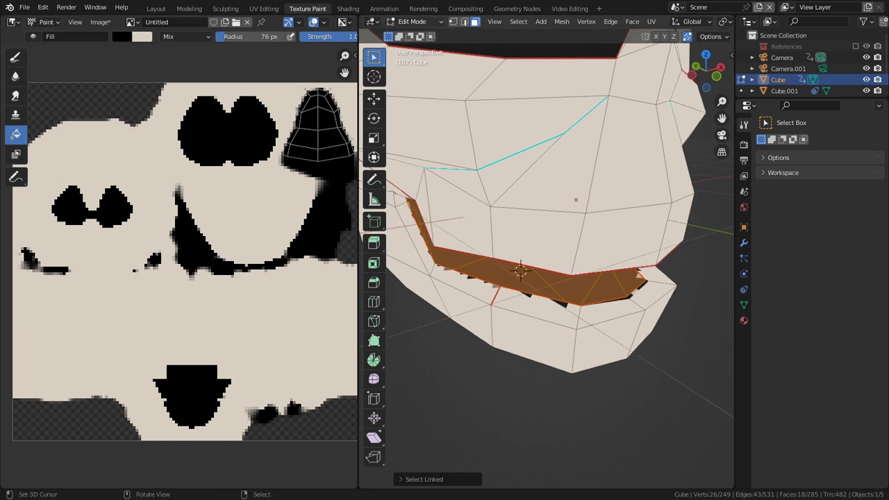
left_click(412, 22)
left_click(419, 96)
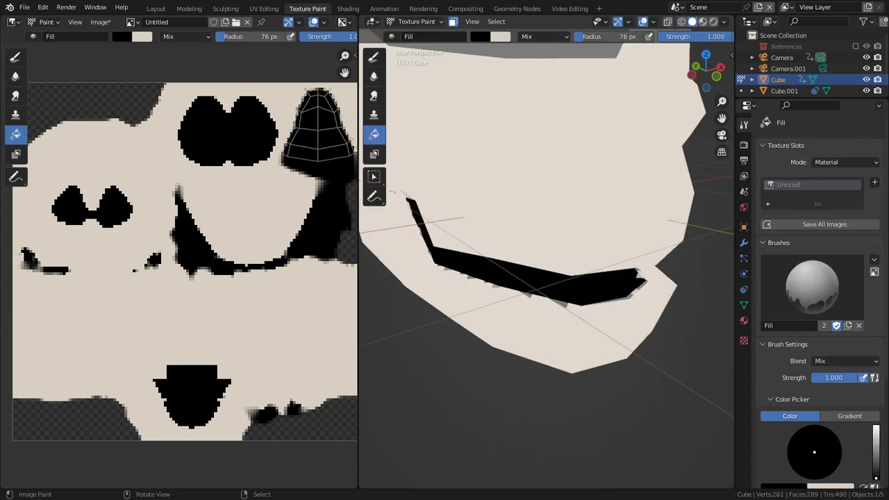
left_click(500, 272)
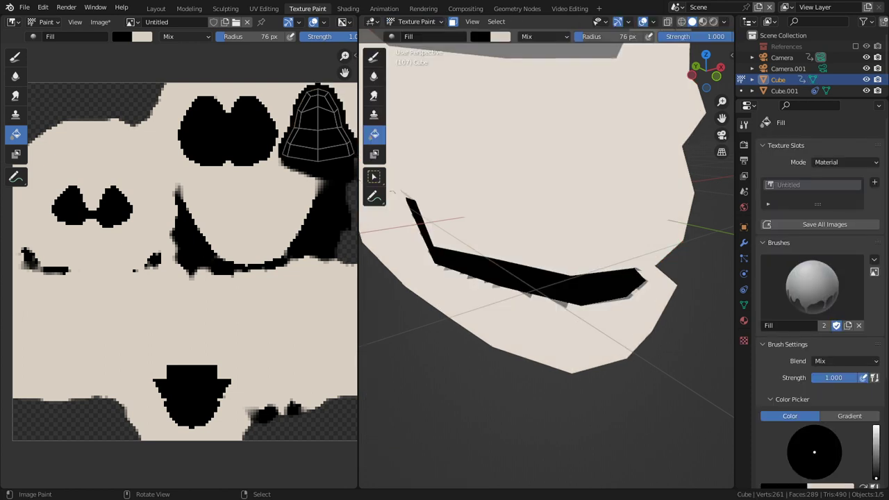
- Mask the linked faces of the lower jaw and fill them with the beige bone color
key("Tab")
key("alt+a")
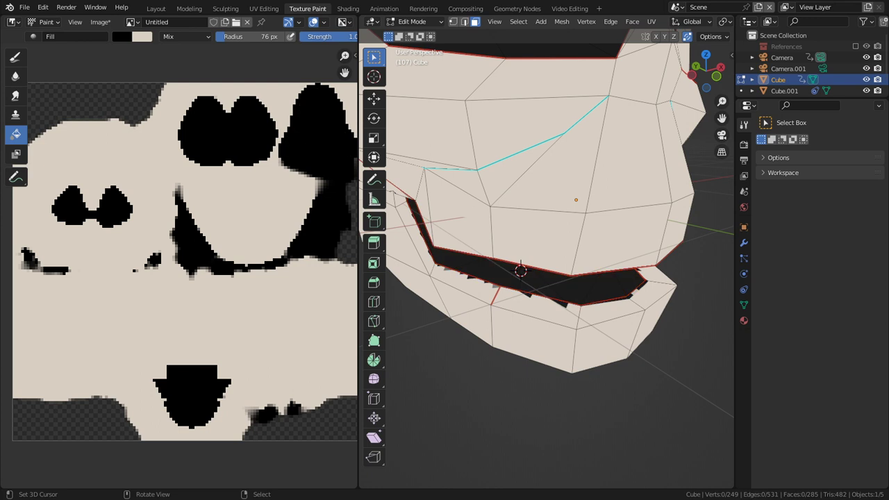
key("l")
key("Tab")
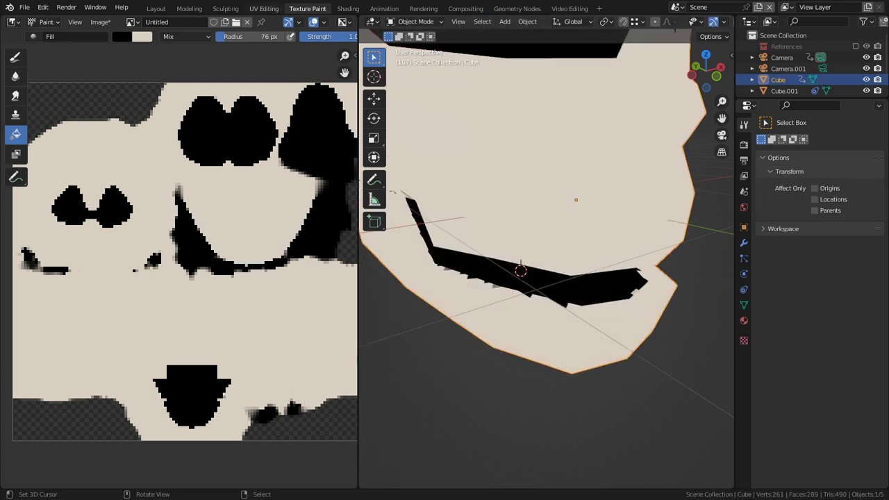
left_click(414, 21)
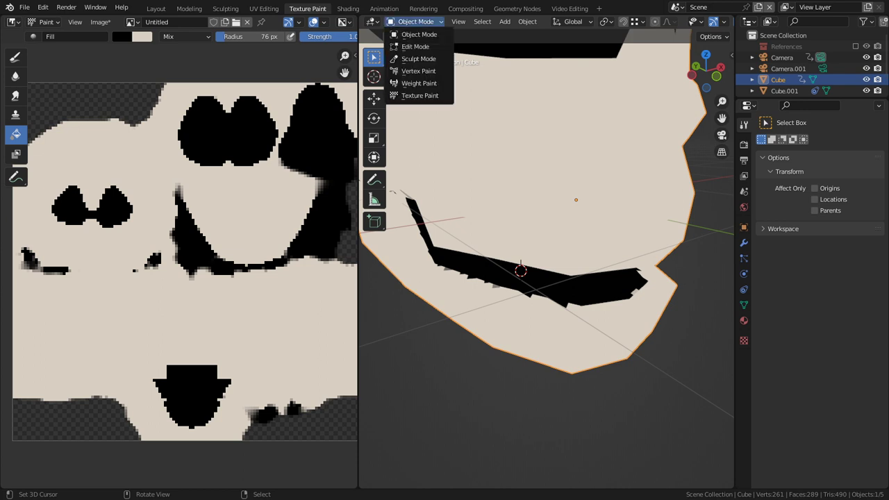
key("Down")
key("Down")
key("Down")
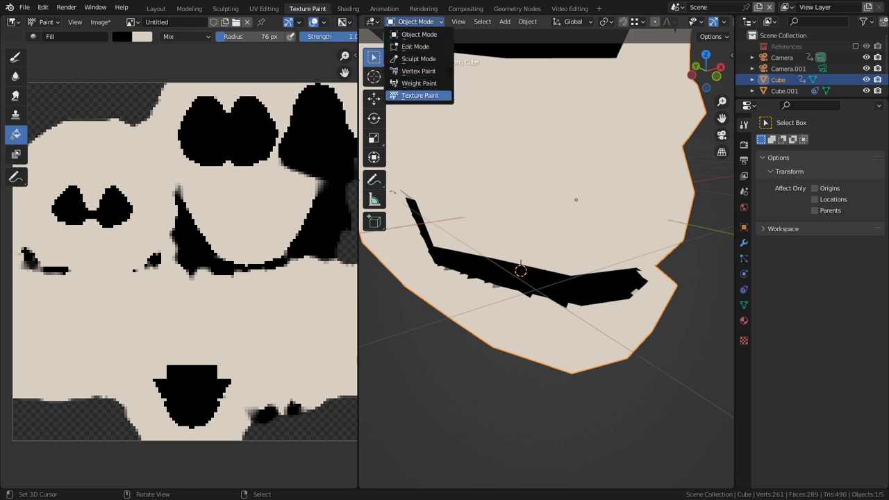
key("Up")
key("Down")
key("Return")
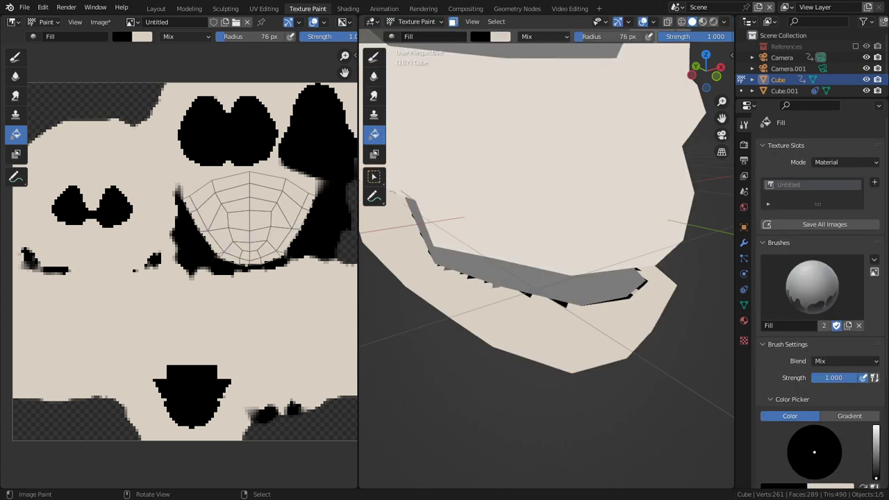
left_click(576, 301)
key("ctrl+Tab")
left_click(484, 302)
scroll(500, 302, "down", 3)
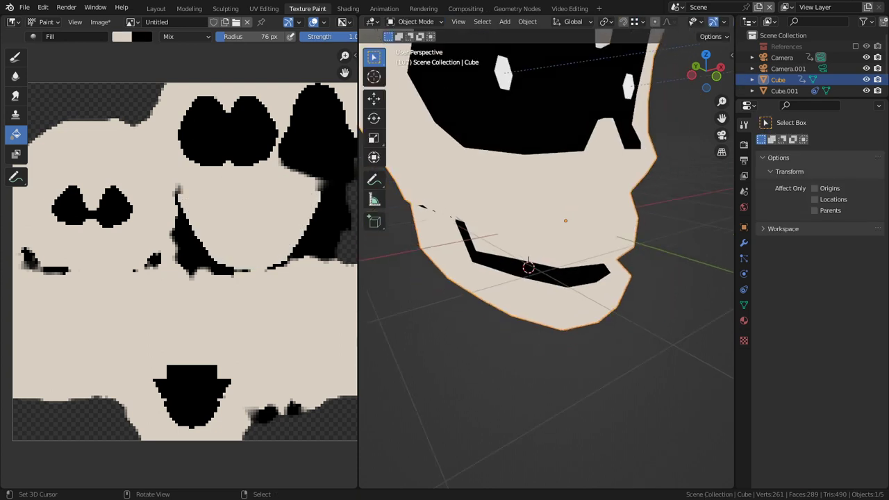
- Inspect the painted skull from the back and side, then from the front in a maximized viewport with Material Preview shading
middle_click_drag(500, 301, 437, 320)
scroll(486, 277, "down", 3)
middle_click_drag(479, 278, 455, 277, "shift")
scroll(545, 276, "down", 3)
middle_click_drag(521, 263, 571, 207)
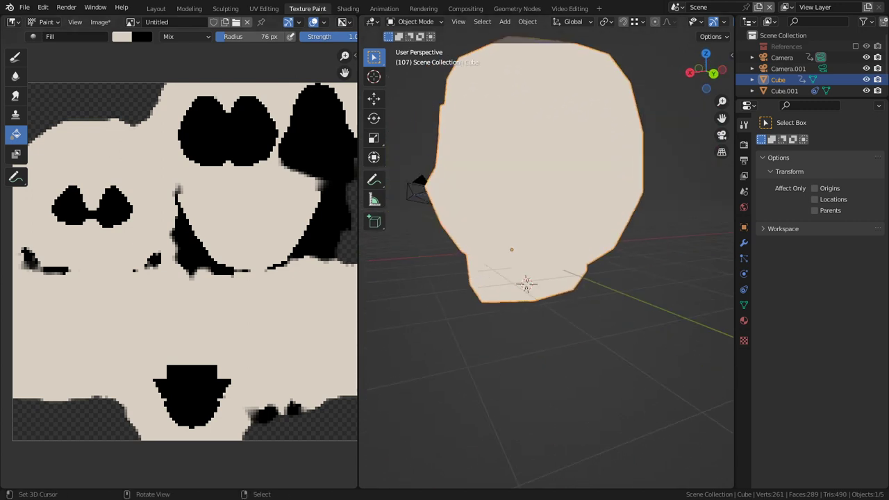
key("ctrl+Tab")
left_click(174, 368)
key("ctrl+alt+space")
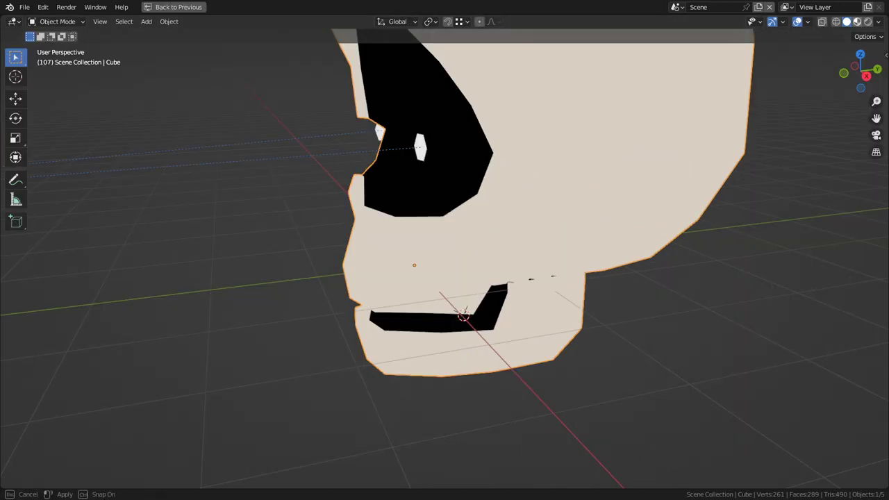
middle_click_drag(445, 277, 528, 272)
scroll(528, 273, "down", 4)
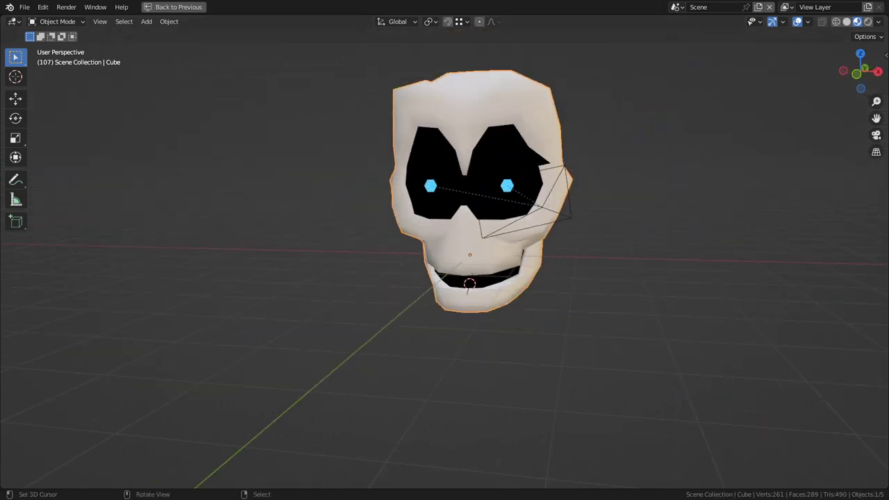
scroll(486, 208, "up", 2)
key("KP_1")
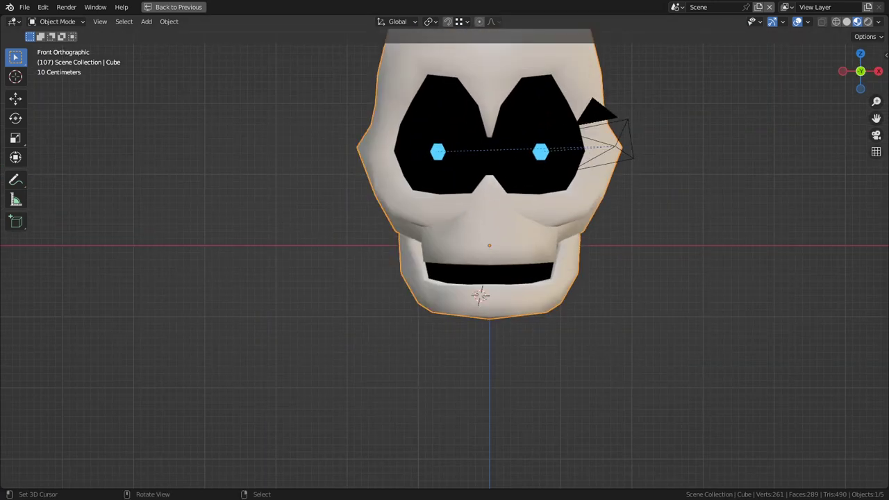
key("g")
left_click(522, 227)
key("ctrl+z")
scroll(462, 161, "up", 5)
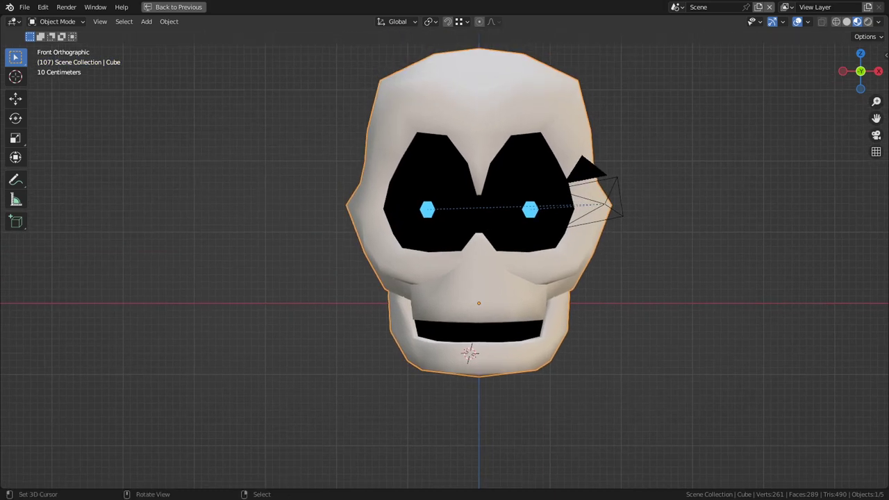
- Move the eye socket's lower inner corner vertex slightly outward and up, with X mirroring and proportional editing enabled
key("Tab")
middle_click_drag(530, 208, 409, 289, "shift")
scroll(445, 259, "up", 1)
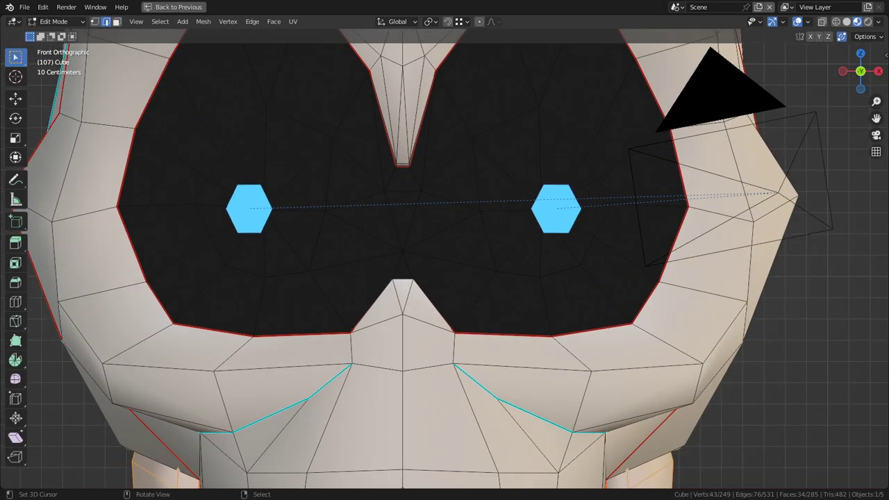
key("1")
right_click(455, 333)
key("g")
key("Escape")
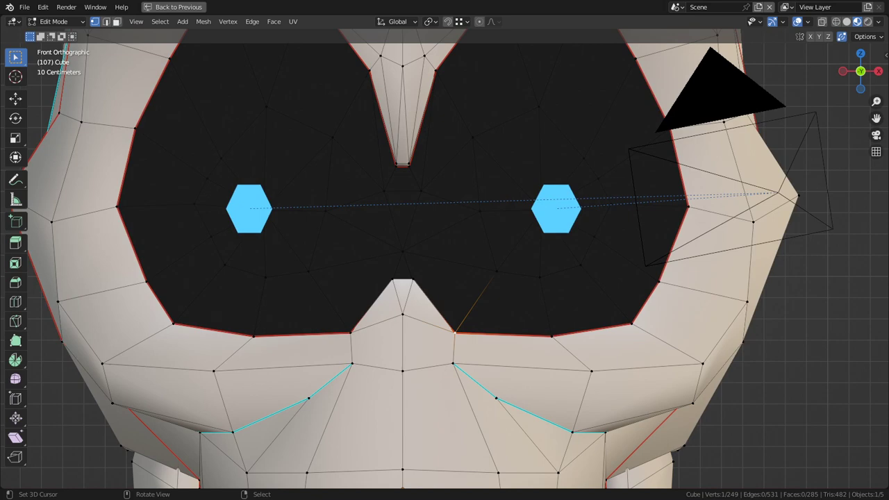
scroll(444, 257, "up", 1)
key("g")
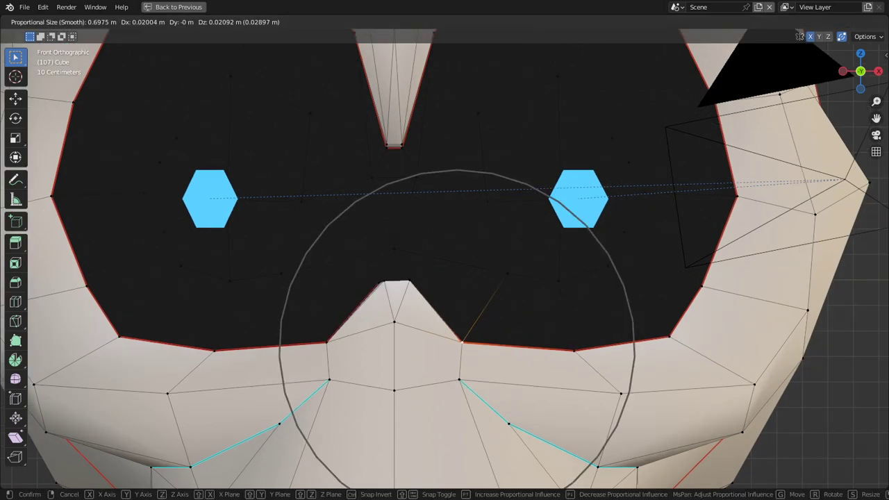
scroll(456, 346, "up", 3)
key("Return")
scroll(457, 346, "down", 3)
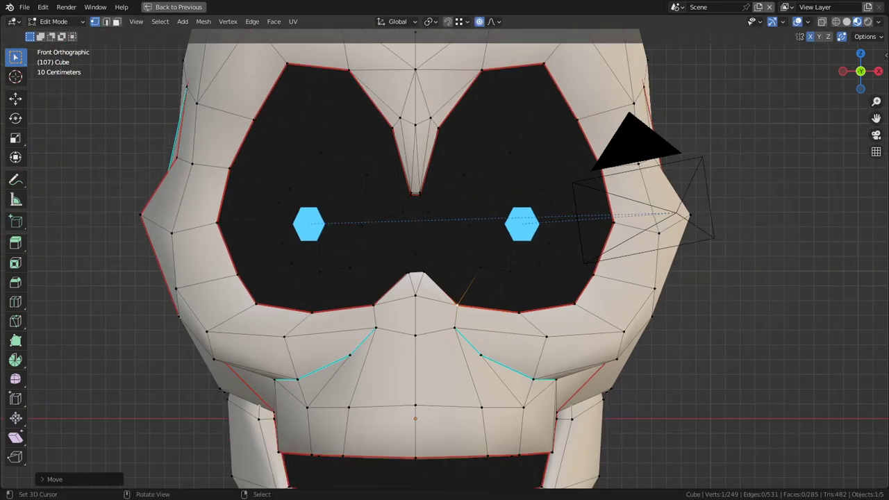
- Return the skull to Texture Paint, choose the Draw brush, and set its radius to 20 px
key("Tab")
scroll(457, 346, "up", 3)
left_click(57, 22)
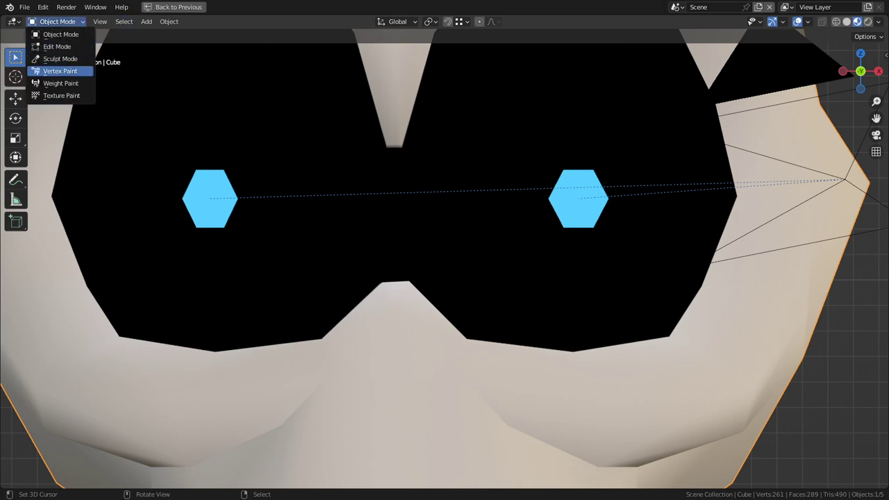
left_click(60, 96)
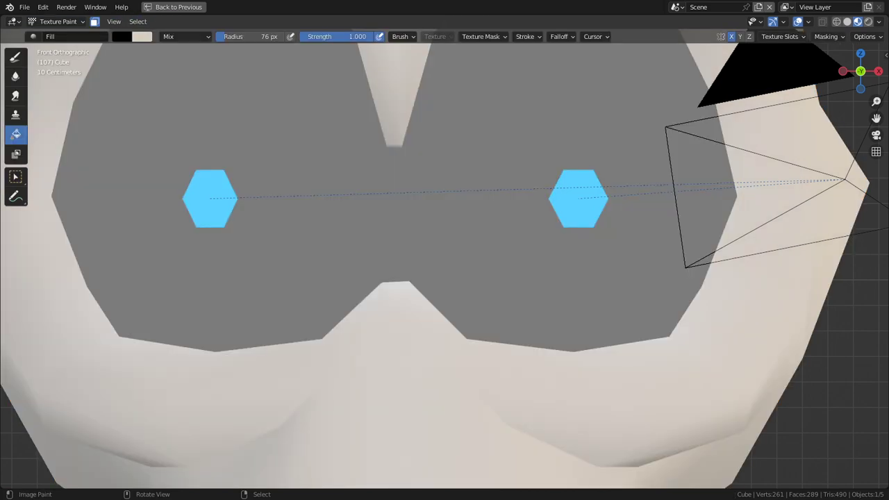
left_click(16, 57)
left_click(428, 391)
key("ctrl+z")
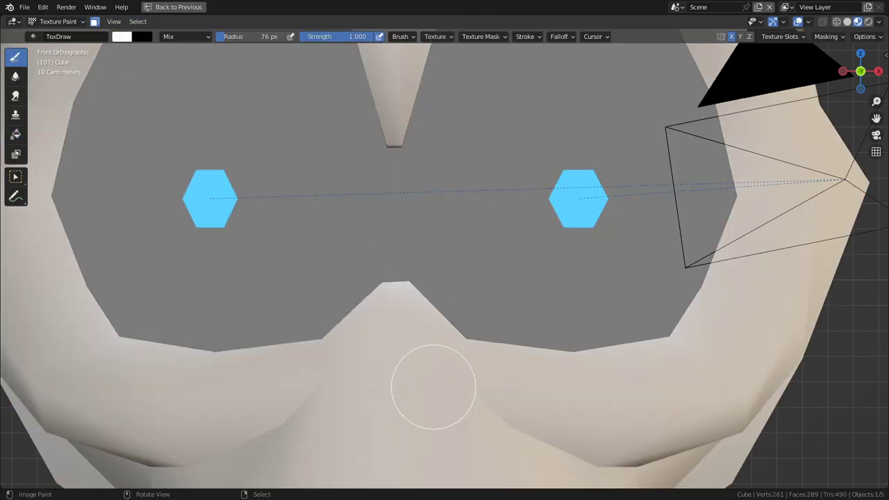
key("f")
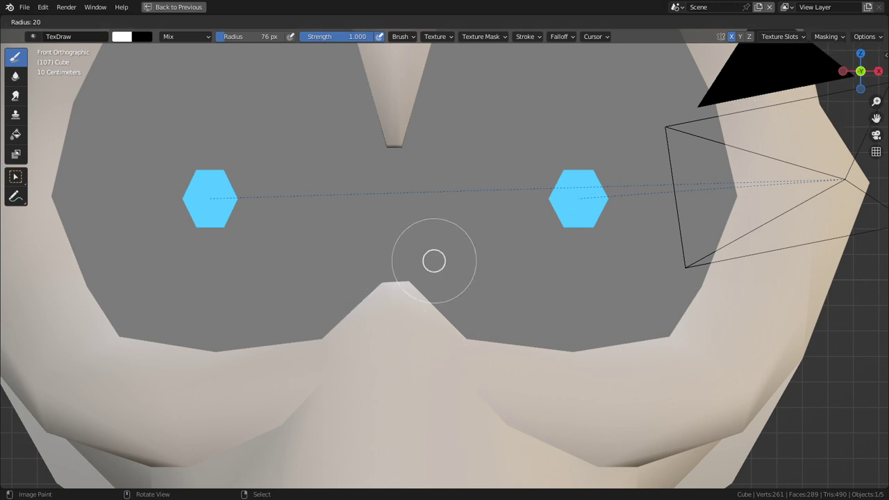
left_click(445, 261)
middle_click_drag(411, 320, 395, 253, "shift")
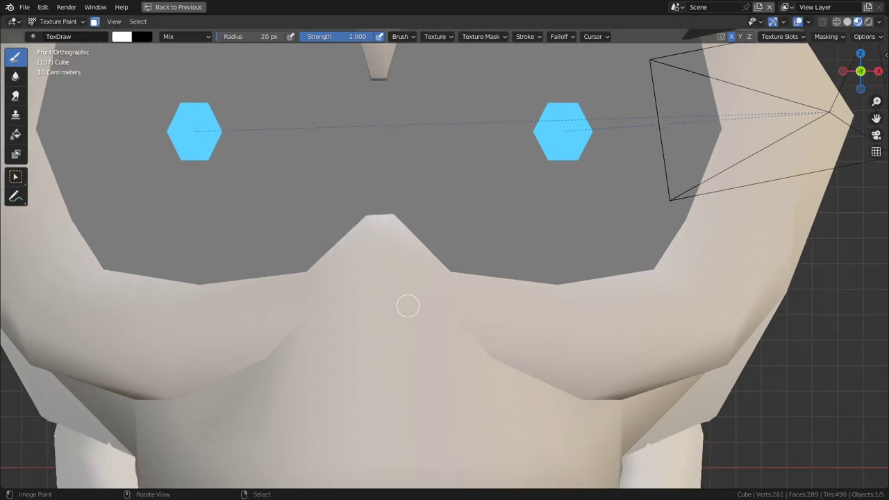
- Set the Draw brush to black with an 86 px radius, and restore the full workspace with all faces in the paint mask
scroll(429, 364, "down", 3)
middle_click_drag(430, 329, 413, 345)
key("f")
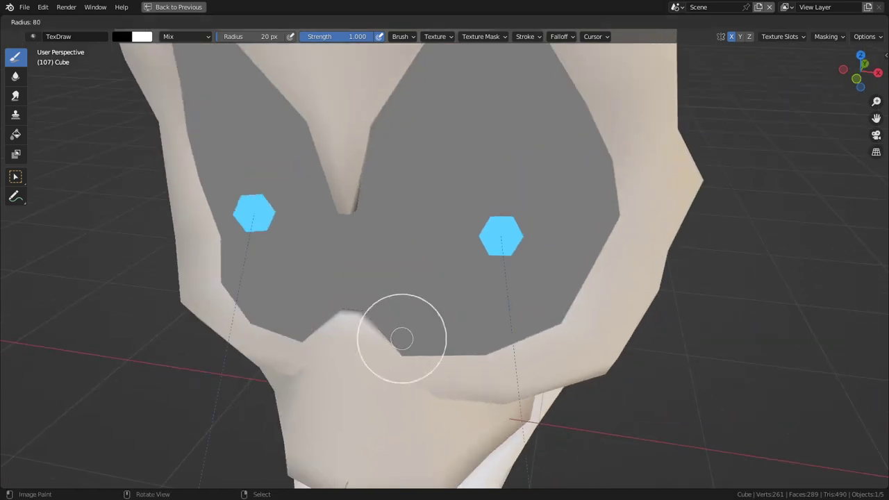
left_click(450, 339)
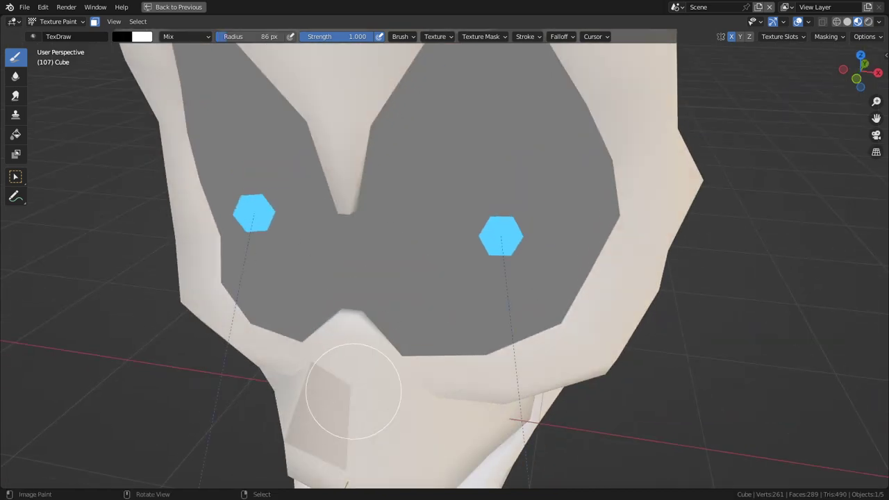
key("ctrl+space")
key("a")
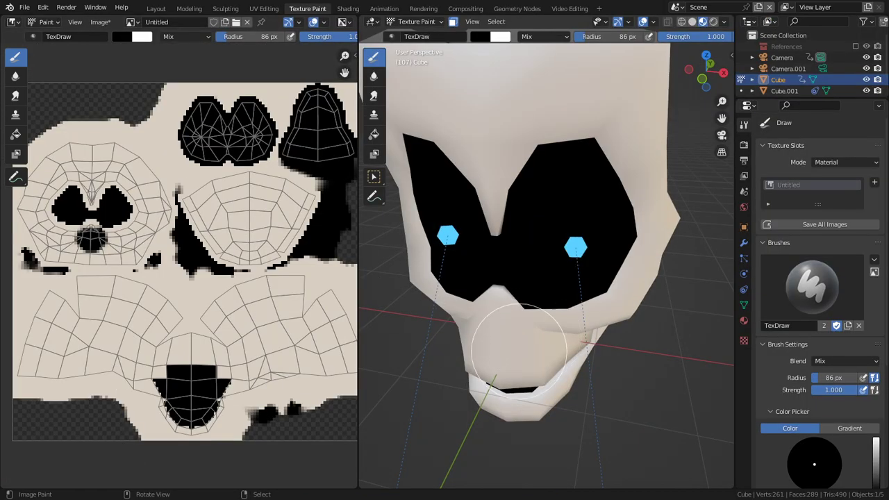
- Undo the black test strokes painted across the forehead, nose area and jaw
key("ctrl+z")
scroll(508, 236, "down", 4)
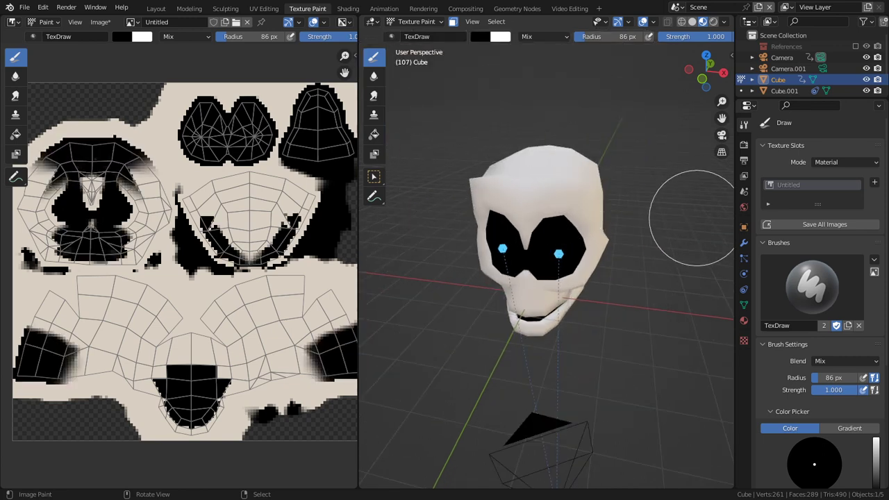
middle_click_drag(704, 208, 607, 365)
key("ctrl+z")
key("ctrl+z")
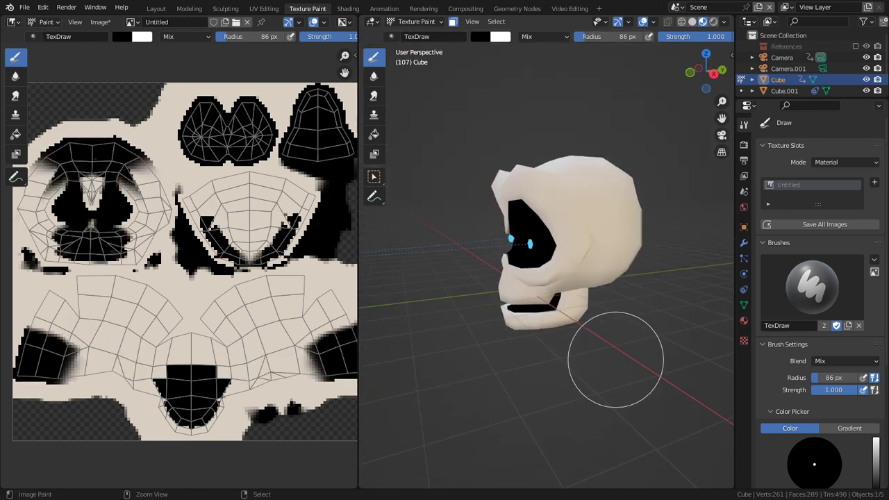
key("ctrl+z")
key("ctrl+z")
mouse_move(545, 334)
middle_mouse_down()
mouse_move(562, 331)
mouse_move(543, 274)
middle_mouse_up()
middle_click_drag(542, 305, 575, 333)
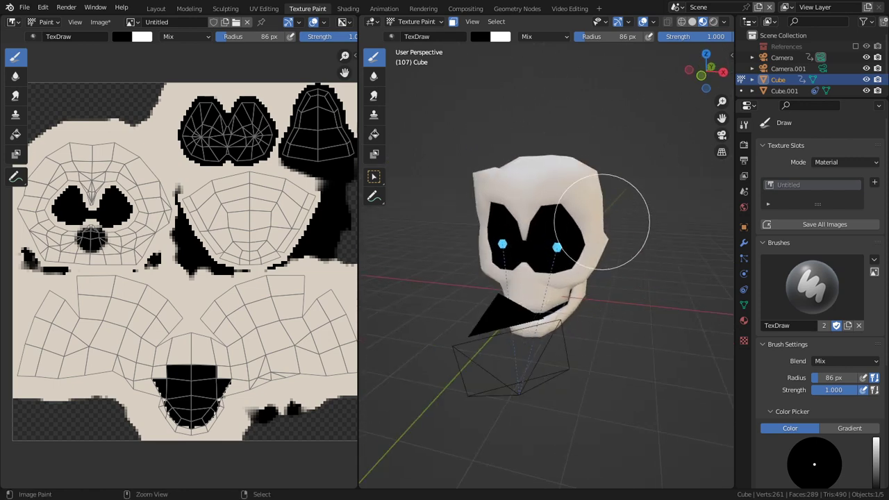
- Switch the viewport to Solid shading and undo the black dab on the nose
left_click(692, 21)
scroll(518, 280, "up", 3)
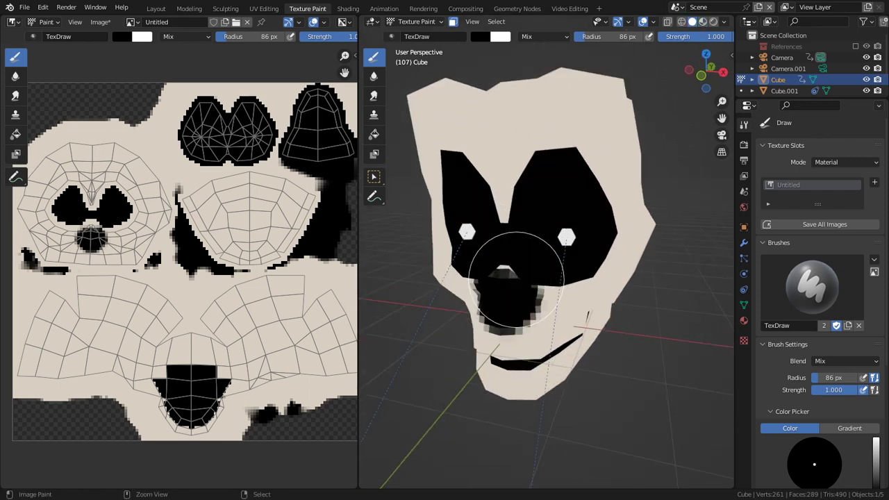
key("ctrl+z")
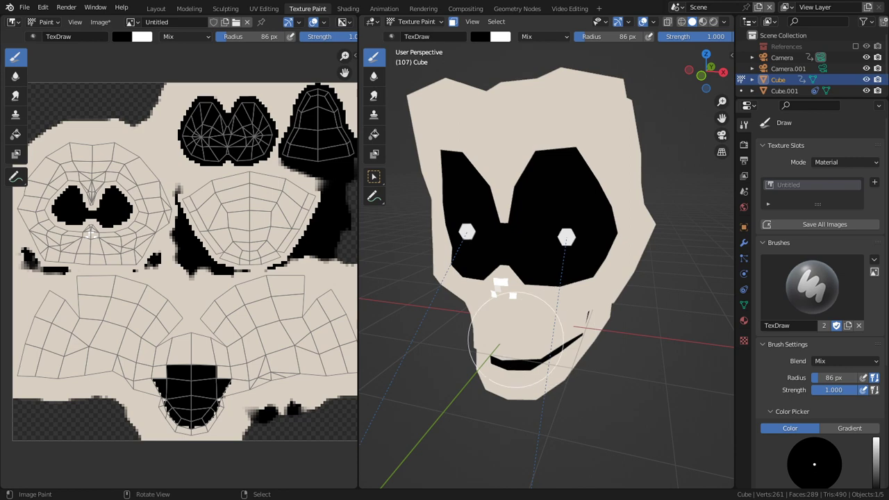
- Set the Draw brush radius to 25 px and paint a black nose opening below the eye sockets from the front view
middle_click_drag(552, 338, 551, 316)
scroll(551, 314, "up", 2)
key("f")
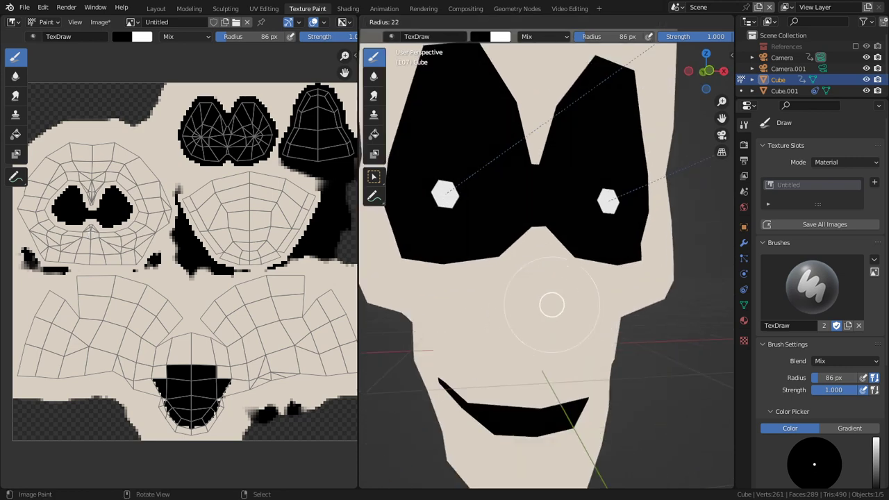
left_click(517, 294)
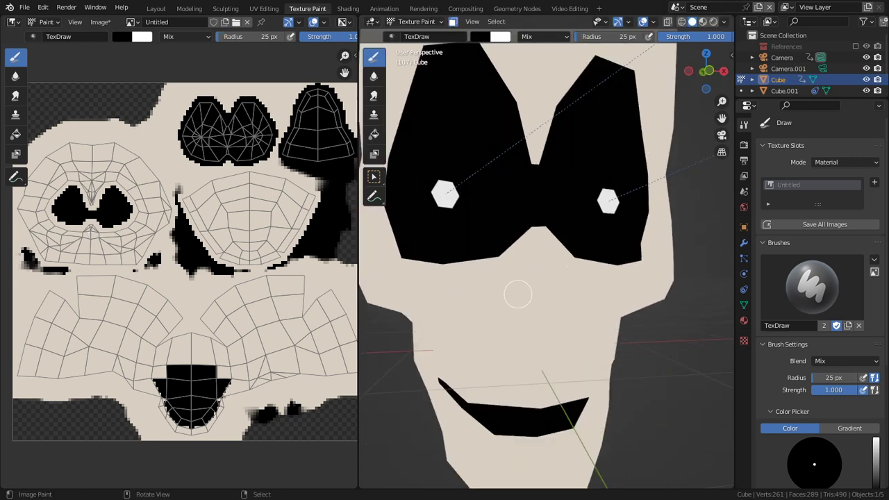
middle_click_drag(516, 294, 539, 294)
key("KP_1")
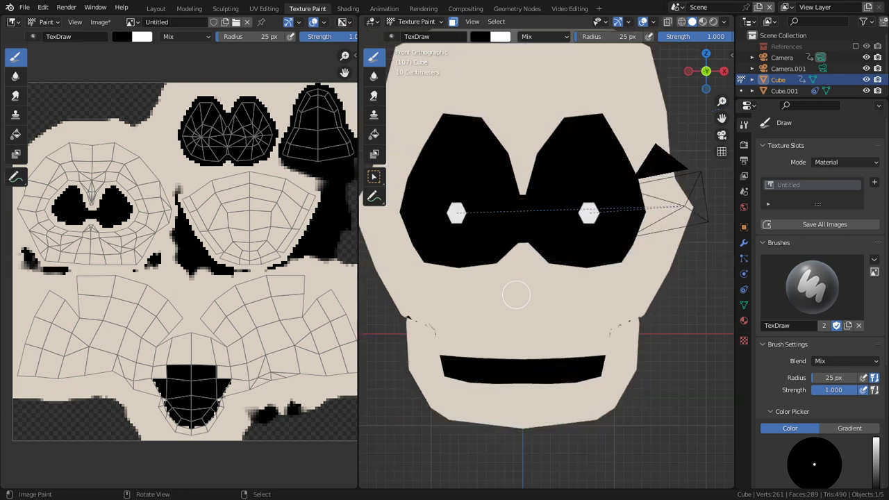
scroll(516, 295, "up", 2)
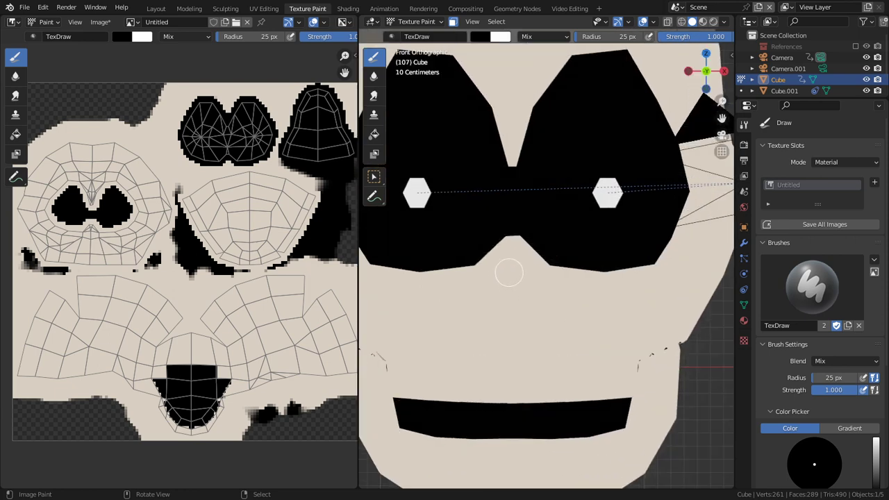
left_click_drag(511, 274, 514, 316)
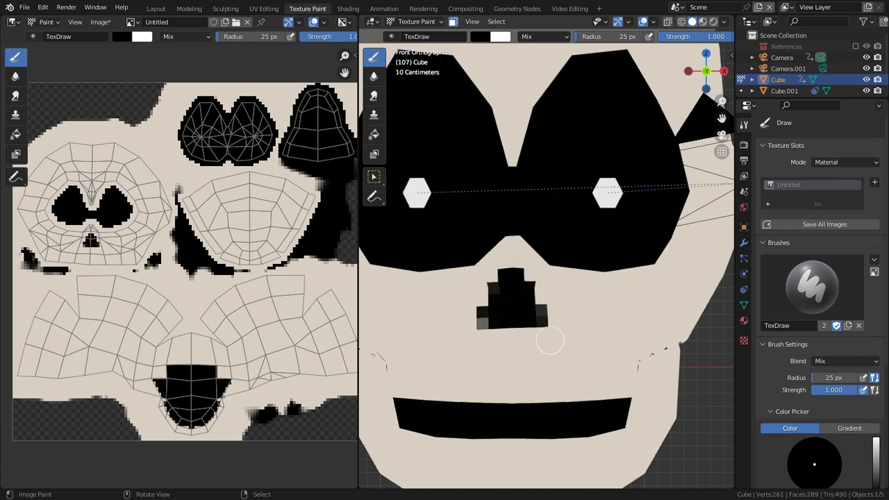
- Carve a beige notch into the lower middle of the nose opening and extend its sides with black
key("x")
left_click_drag(520, 349, 516, 321)
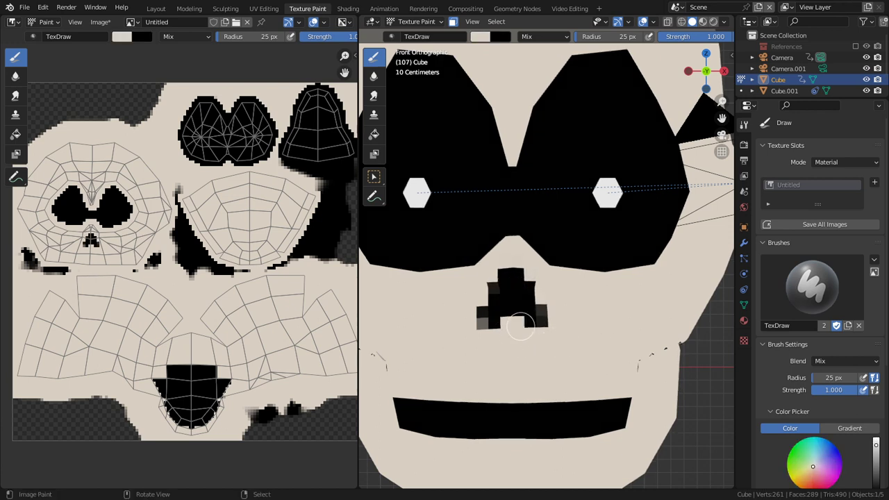
key("x")
mouse_move(517, 267)
left_mouse_down()
mouse_move(536, 305)
mouse_move(533, 325)
left_mouse_up()
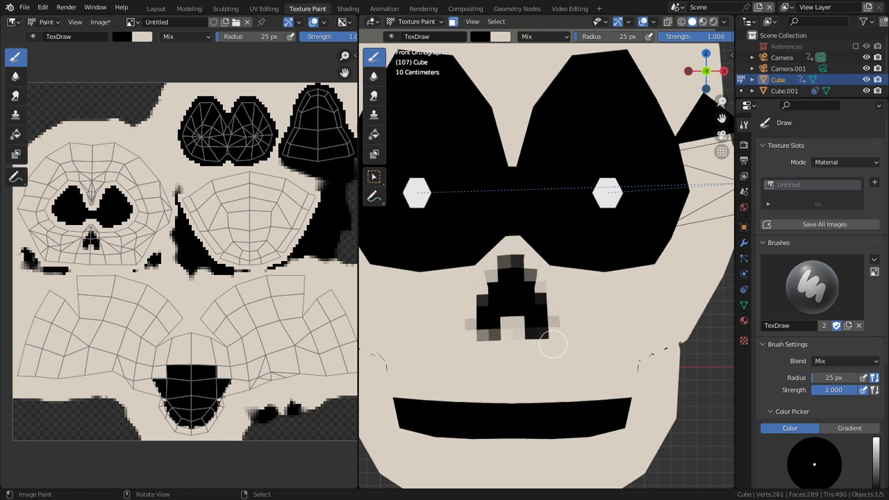
- Switch the skull to Object Mode, isolate it in a maximized viewport, and examine it in Material Preview shading
mouse_move(532, 326)
middle_mouse_down()
mouse_move(427, 323)
mouse_move(653, 351)
middle_mouse_up()
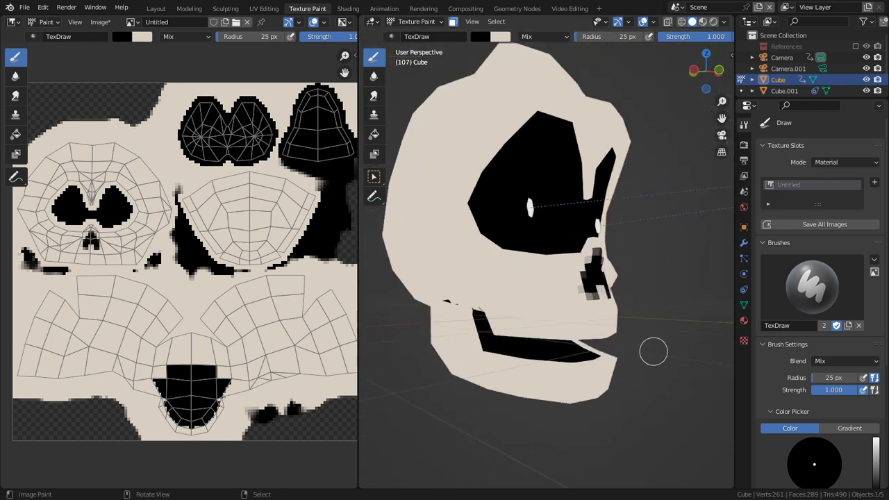
key("ctrl+Tab")
left_click(580, 344)
scroll(580, 344, "down", 5)
mouse_move(581, 344)
middle_mouse_down()
mouse_move(458, 352)
mouse_move(410, 340)
middle_mouse_up()
key("KP_Divide")
key("ctrl+space")
scroll(409, 340, "down", 5)
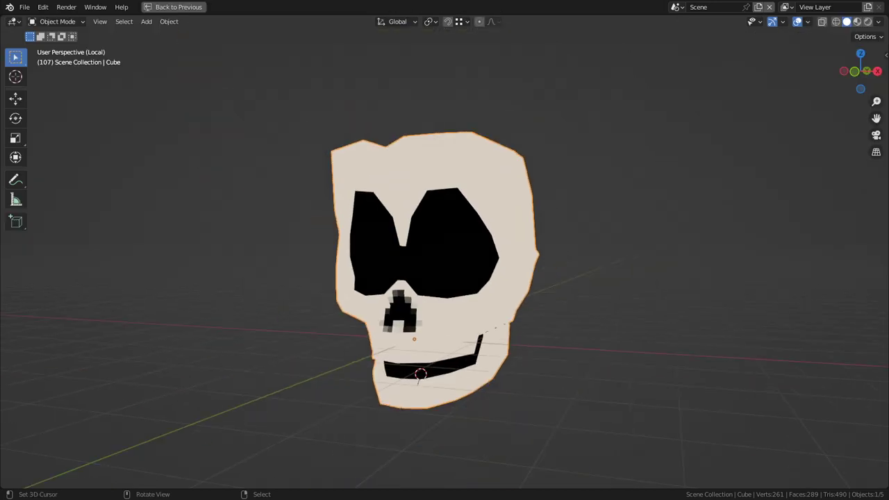
key("z")
middle_click_drag(410, 340, 337, 337)
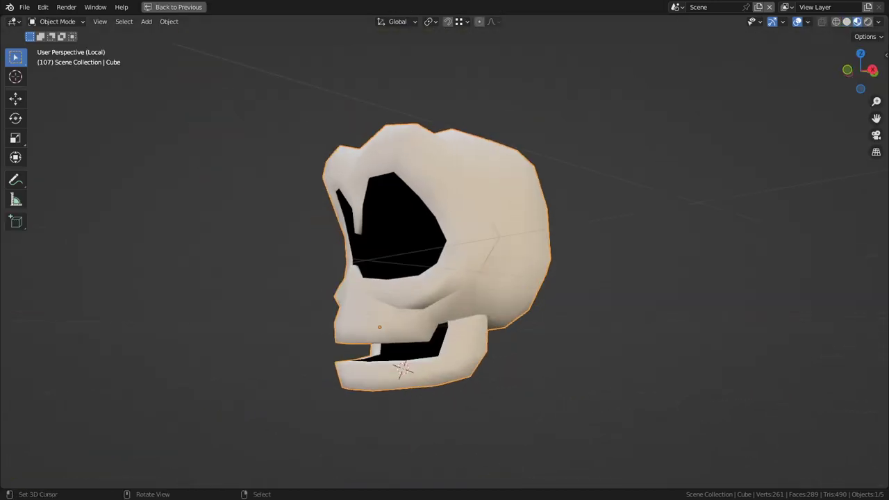
- Connect the Untitled image texture's Color to the Diffuse BSDF's Color in the Skull material, and move the Color Attribute node aside
key("ctrl+space")
left_click(348, 9)
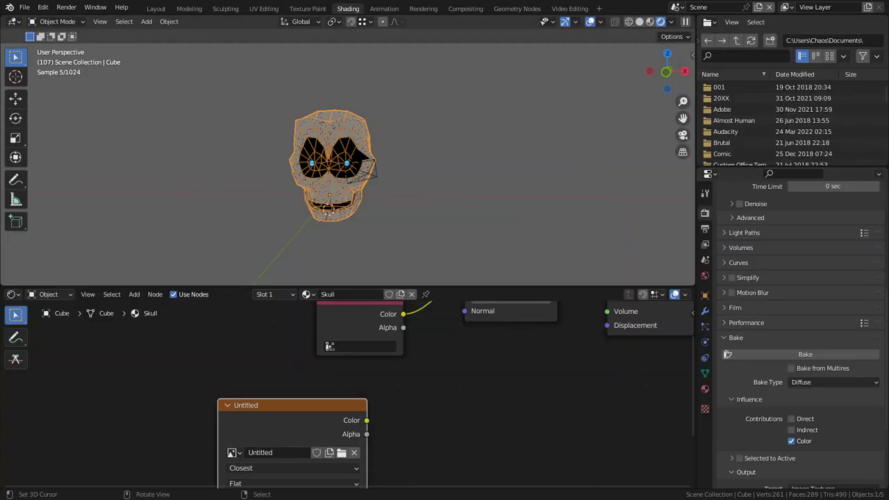
left_click_drag(367, 420, 464, 366)
left_click(424, 375)
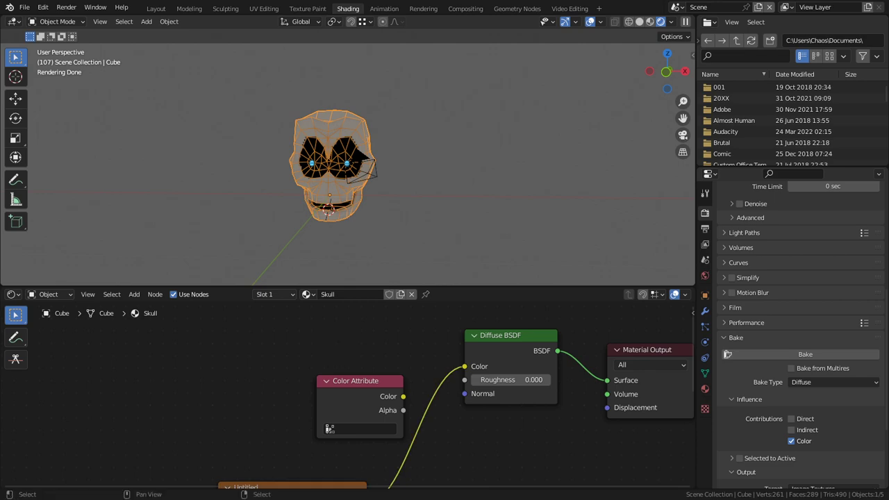
left_click_drag(358, 389, 322, 318)
- Return to the Texture Paint workspace and save all images
left_click(307, 8)
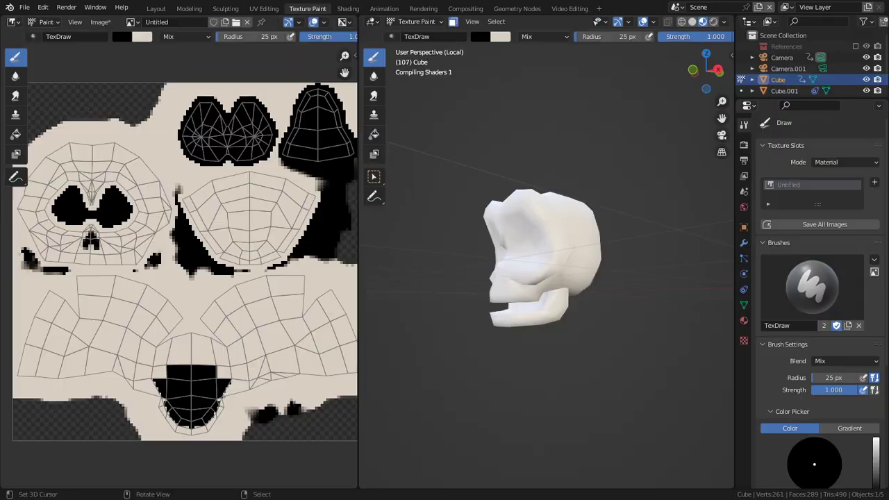
scroll(221, 349, "up", 3)
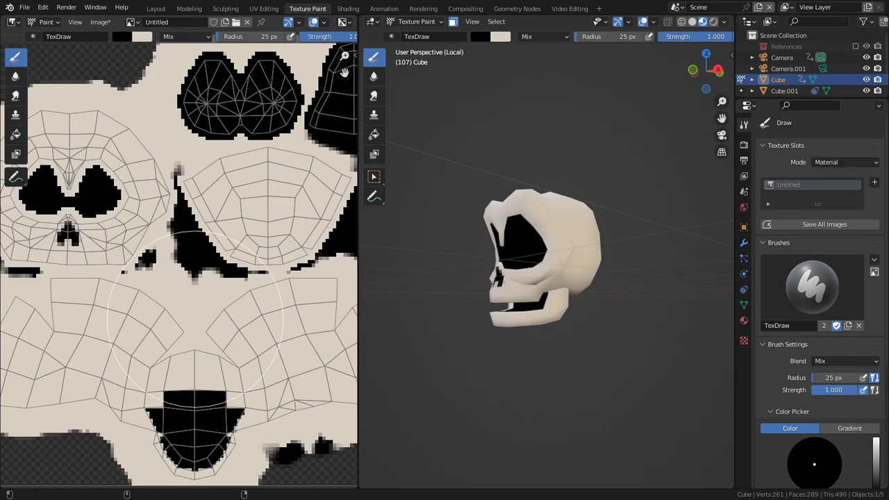
left_click(824, 224)
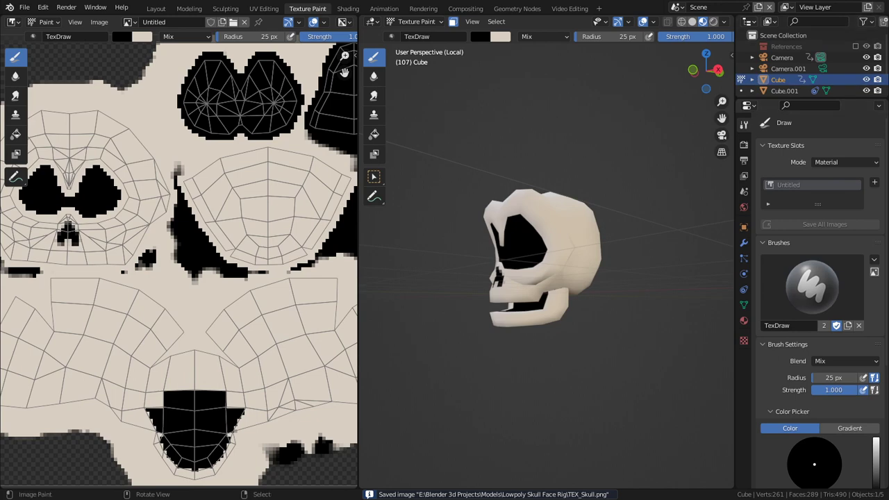
- Examine the textured skull from several angles in the Layout workspace
left_click(188, 8)
left_click(155, 8)
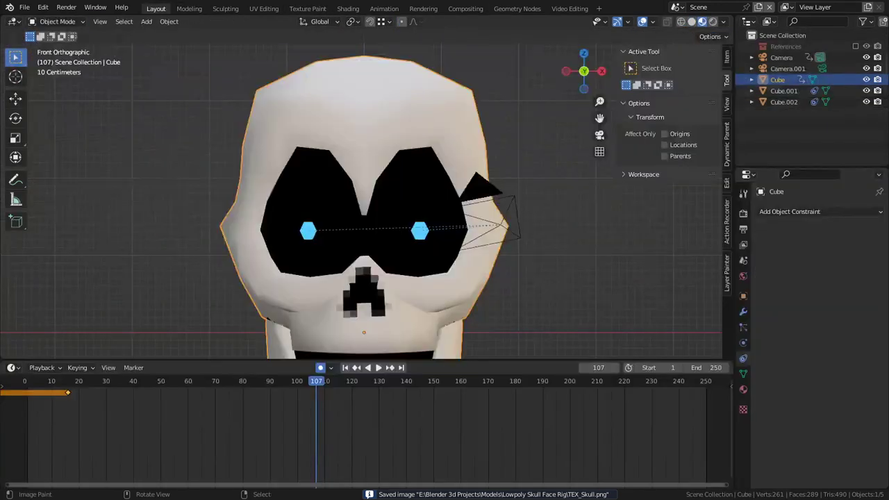
middle_click_drag(361, 208, 295, 222)
scroll(295, 223, "down", 2)
mouse_move(416, 312)
middle_mouse_down()
mouse_move(389, 313)
mouse_move(493, 314)
mouse_move(340, 313)
mouse_move(389, 330)
mouse_move(437, 306)
mouse_move(513, 299)
mouse_move(357, 288)
mouse_move(541, 297)
mouse_move(337, 304)
mouse_move(425, 303)
middle_mouse_up()
scroll(389, 329, "down", 4)
scroll(357, 289, "up", 5)
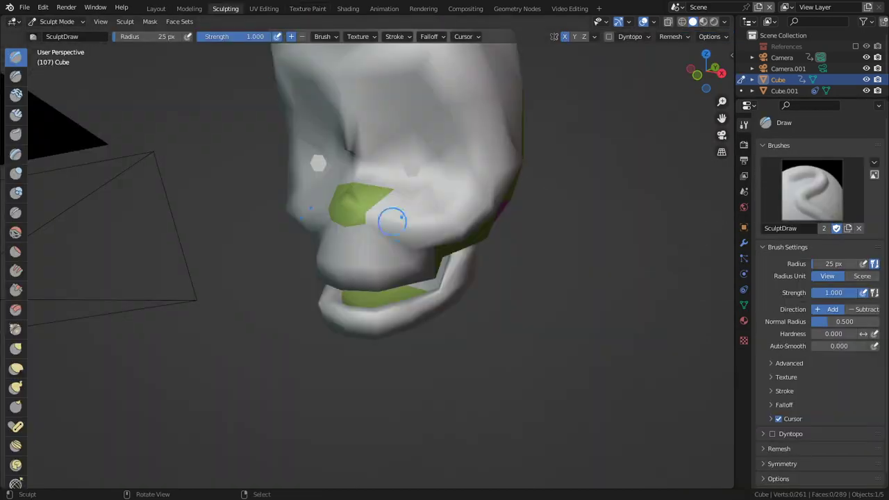
- Put the skull in Edit Mode with edge selection and select the outline loop of one eye socket
key("ctrl+Tab")
key("Tab")
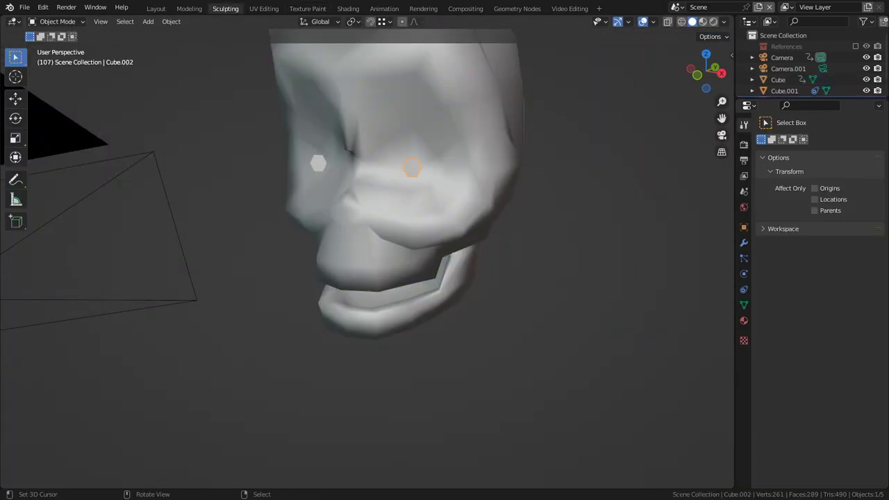
key("Tab")
right_click(453, 124)
key("Tab")
key("2")
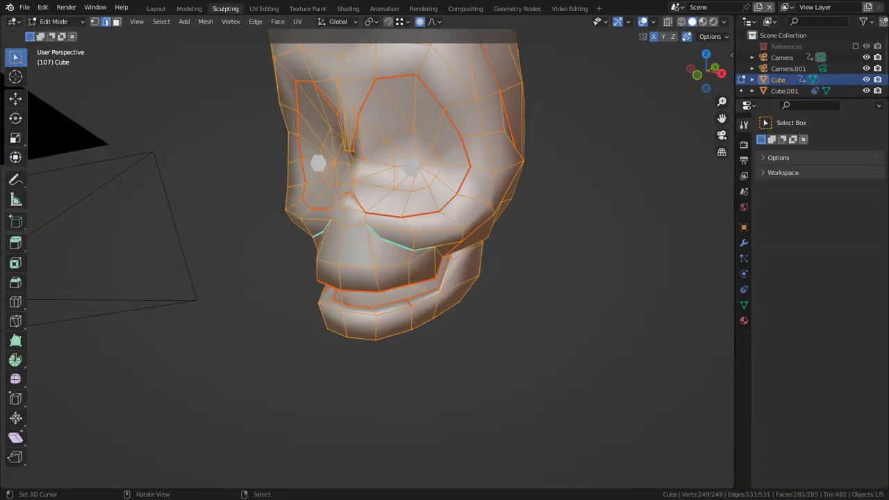
right_click(453, 124, "alt")
middle_click_drag(416, 135, 461, 133)
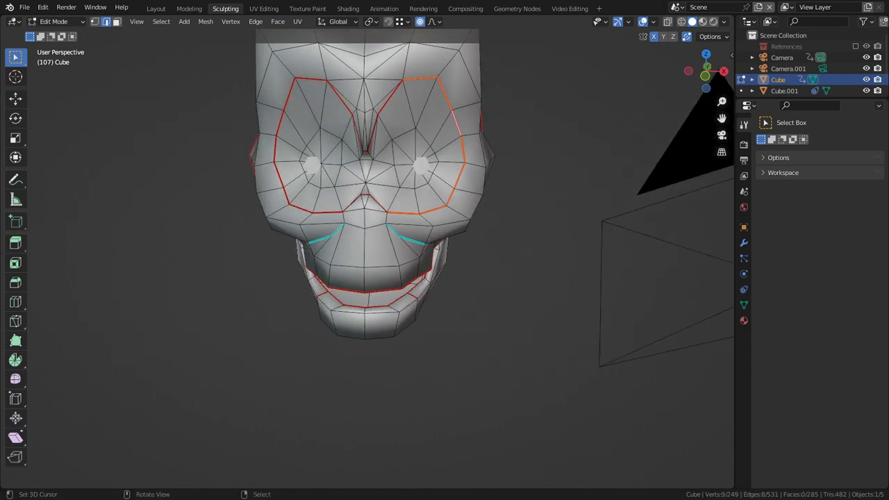
- Circle-select the edges around the nose bridge and both eye sockets, and clear their seams
key("c")
mouse_move(391, 93)
left_mouse_down()
mouse_move(363, 135)
mouse_move(372, 181)
left_mouse_up()
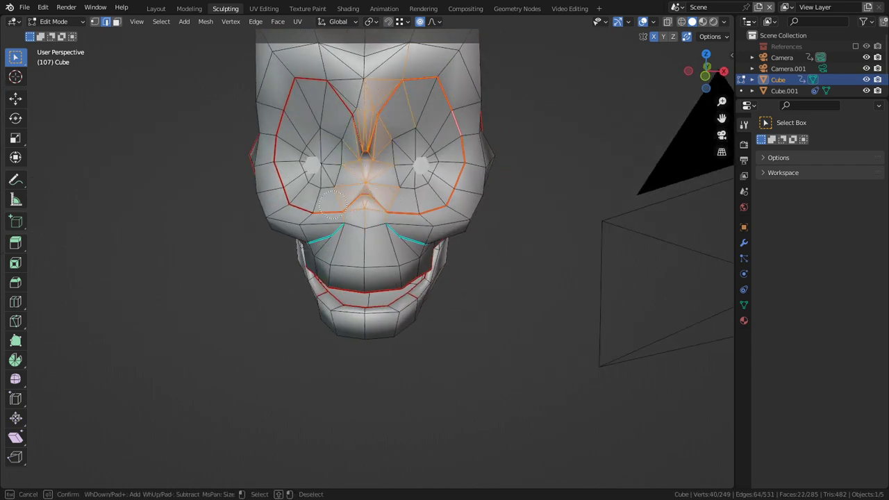
mouse_move(278, 128)
left_mouse_down()
mouse_move(323, 80)
mouse_move(348, 125)
left_mouse_up()
key("Escape")
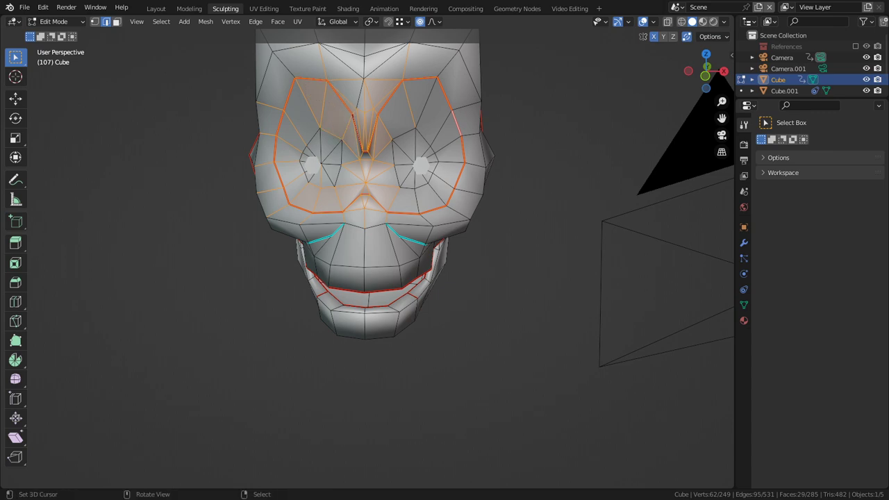
key("c")
middle_click_drag(347, 139, 377, 131)
key("Escape")
key("ctrl+e")
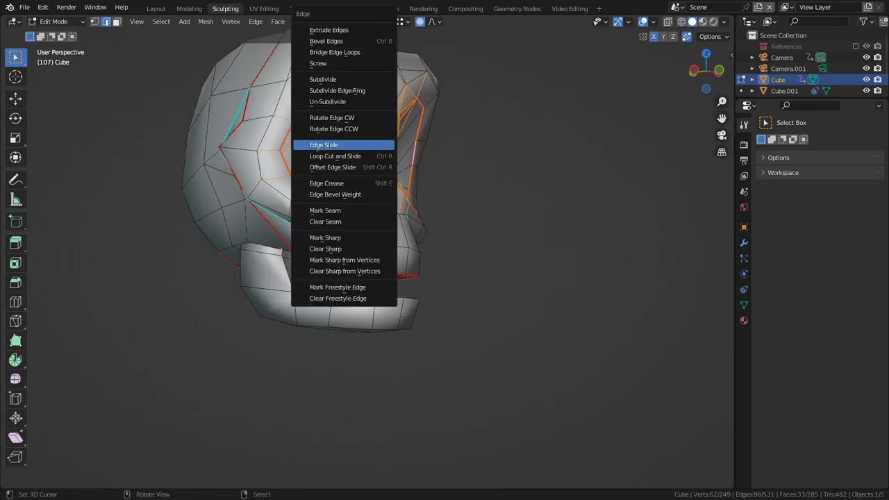
left_click(341, 222)
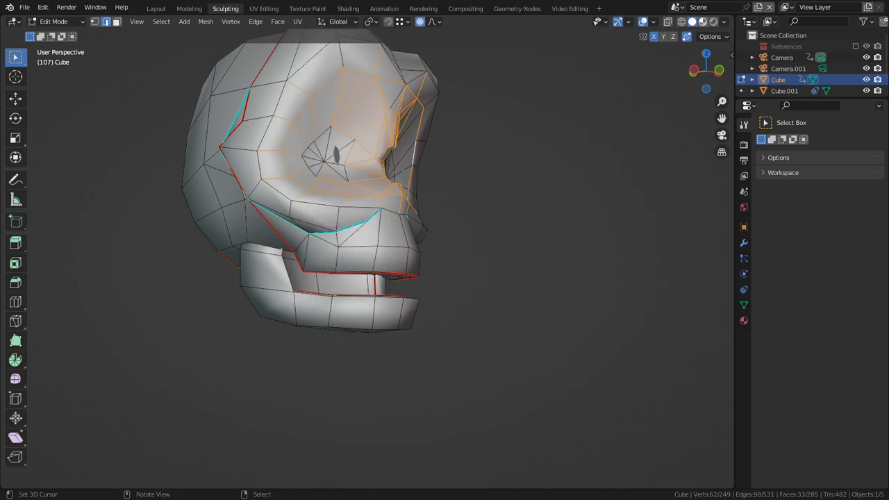
- Switch the viewport to Material Preview, undo the seam clearing, and leave Edit Mode
key("z")
middle_click_drag(342, 208, 328, 217)
key("ctrl+z")
key("Tab")
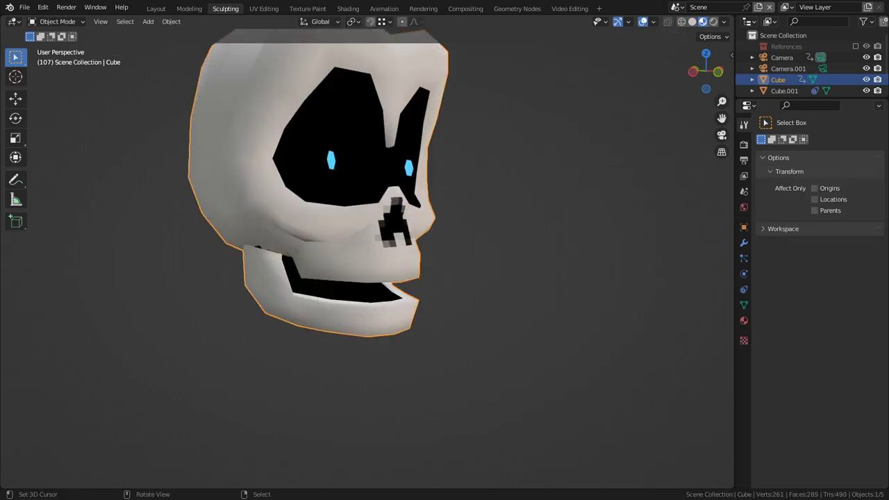
- Select the skull's linked front face region in face selection mode and examine its UV island in the UV Editing workspace
key("Tab")
key("3")
key("alt+a")
key("l")
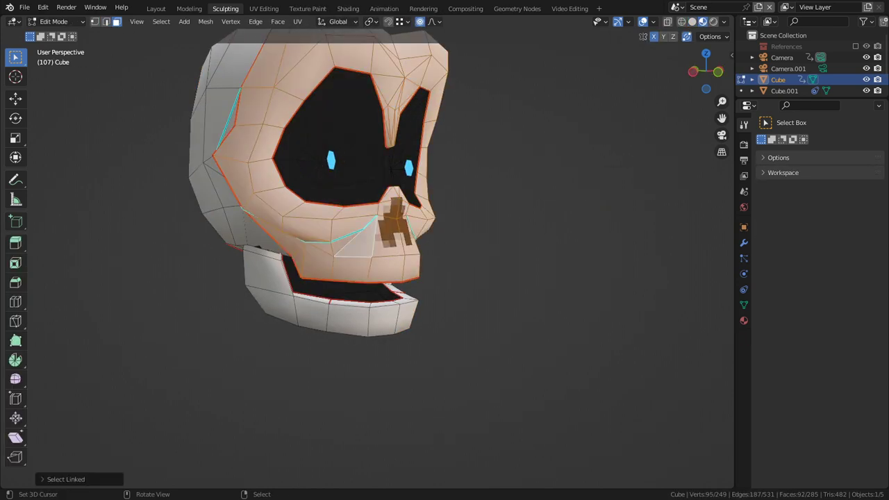
key("ctrl+space")
key("ctrl+space")
left_click(264, 8)
scroll(185, 265, "up", 2)
key("a")
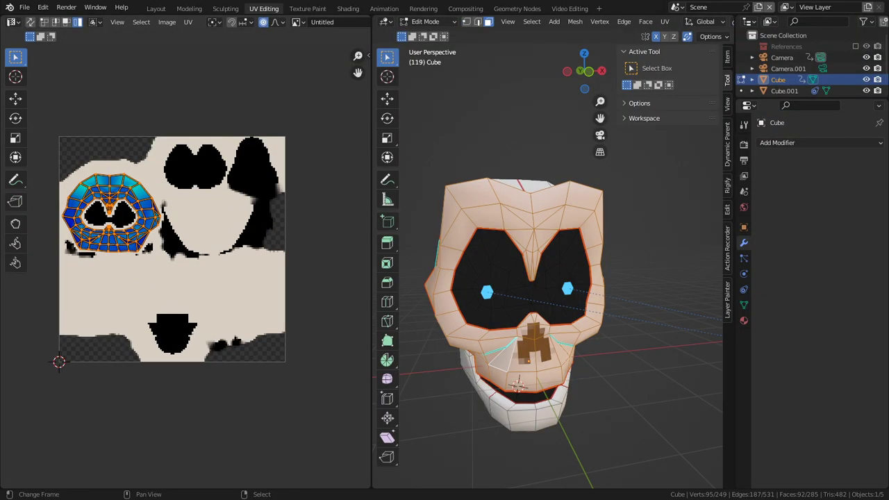
- Select only the linked eye socket faces and clear the seams separating them from the face
scroll(185, 266, "up", 2)
key("alt+a")
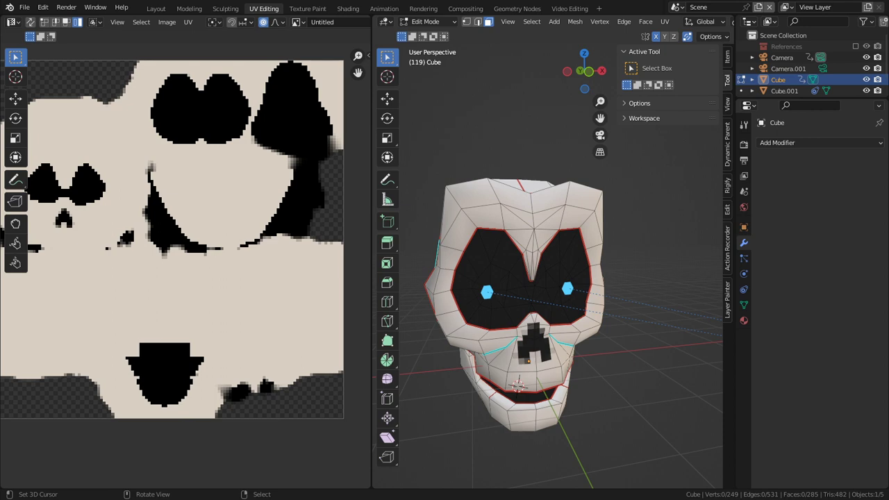
key("l")
key("ctrl+e")
left_click(448, 286)
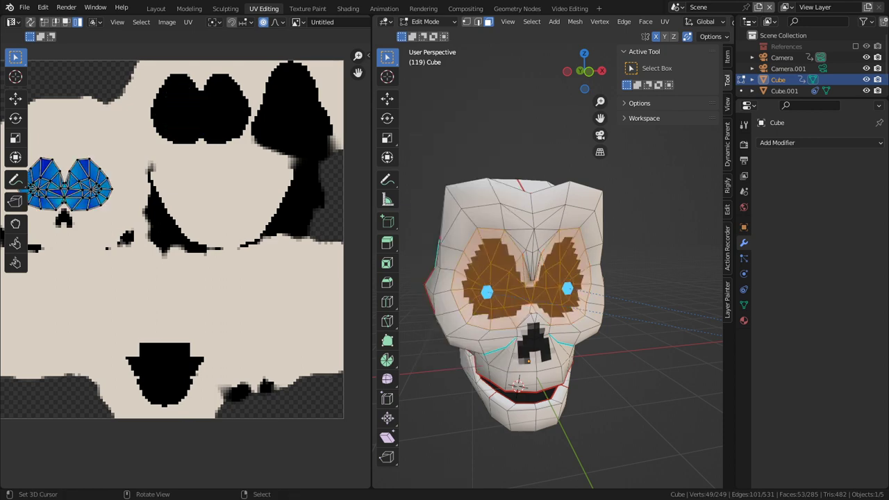
- Examine the eye sockets' texture edges from the front and at an angle in a maximized viewport
key("alt+a")
key("Tab")
scroll(548, 267, "down", 3)
mouse_move(538, 298)
middle_mouse_down()
mouse_move(618, 297)
mouse_move(540, 290)
middle_mouse_up()
scroll(541, 290, "up", 6)
key("KP_1")
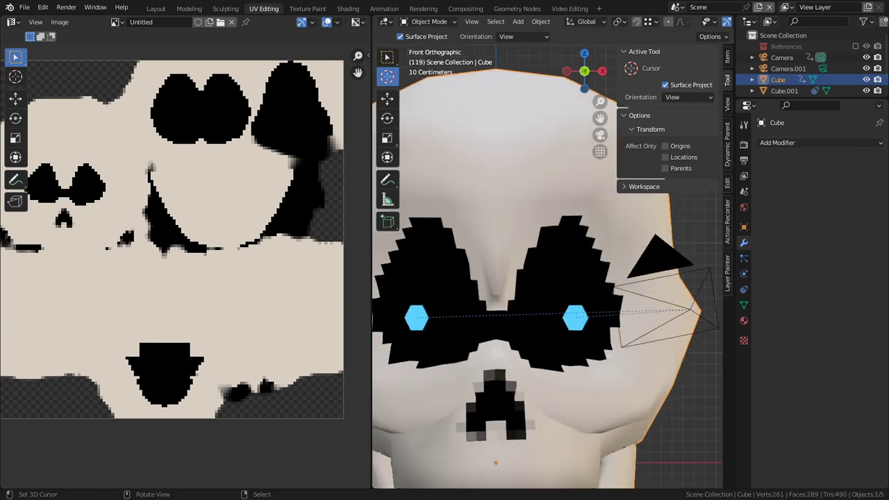
key("ctrl+space")
key("Tab")
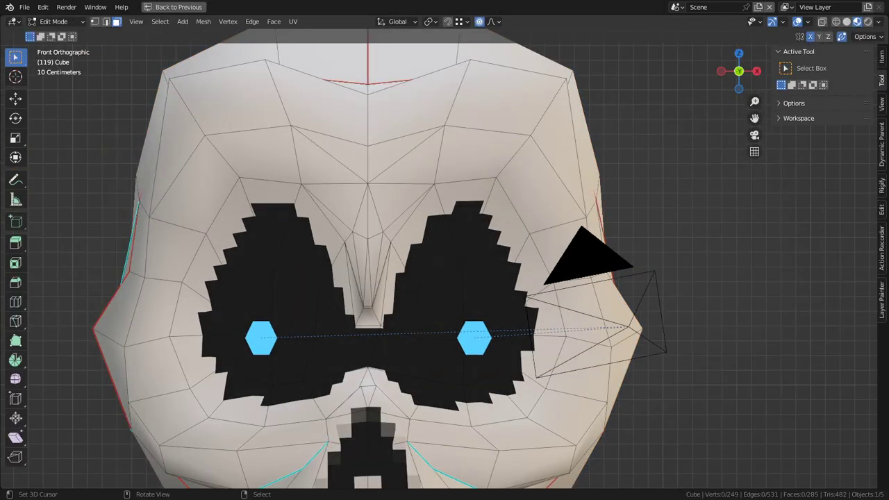
middle_click_drag(540, 290, 512, 300)
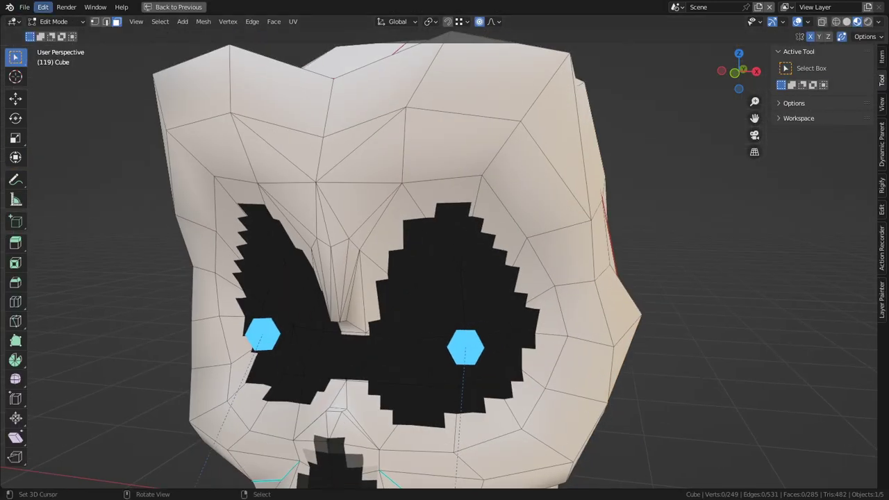
- Switch the skull to Texture Paint with an 83 px brush radius, and paint black along the eye socket's inner upper edge
left_click(54, 21)
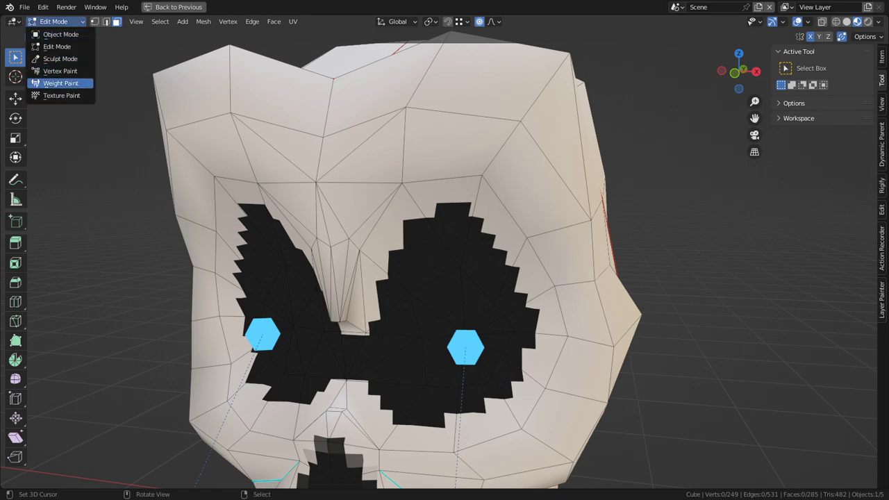
left_click(61, 95)
key("a")
key("f")
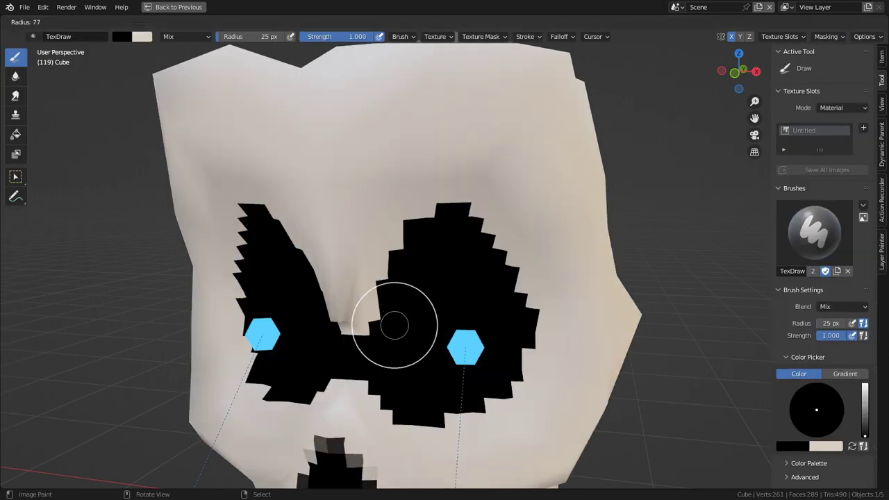
left_click(431, 325)
middle_click_drag(430, 325, 398, 306)
scroll(398, 306, "up", 1)
mouse_move(397, 306)
left_mouse_down()
mouse_move(363, 332)
mouse_move(396, 218)
mouse_move(371, 267)
left_mouse_up()
- Turn on the wireframe overlay and extend the black paint around the edges of the skull's eye sockets
left_click(807, 21)
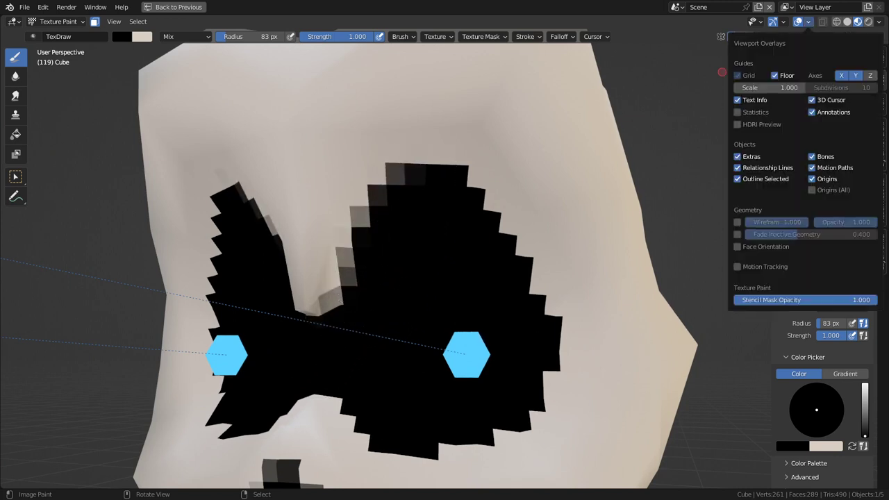
left_click(736, 221)
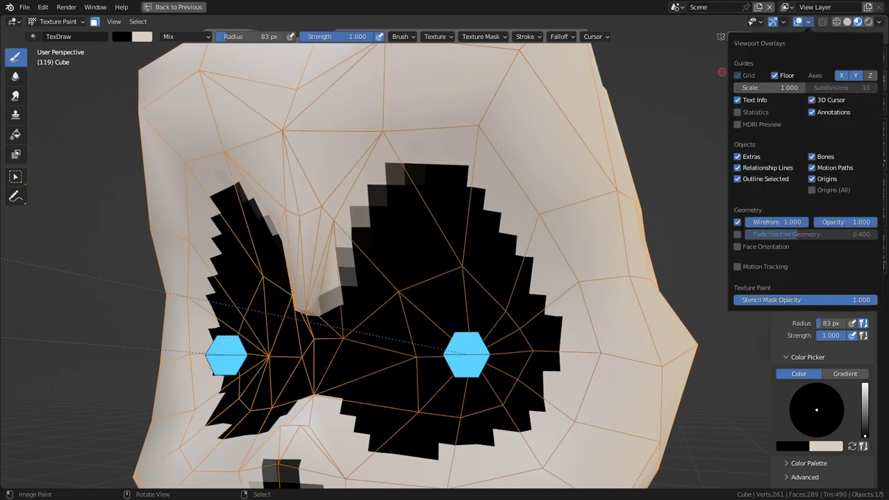
mouse_move(384, 210)
left_mouse_down()
mouse_move(441, 194)
mouse_move(502, 236)
mouse_move(538, 305)
mouse_move(531, 394)
mouse_move(472, 444)
mouse_move(511, 403)
mouse_move(417, 448)
mouse_move(328, 401)
left_mouse_up()
mouse_move(328, 402)
middle_mouse_down()
mouse_move(426, 312)
mouse_move(427, 337)
middle_mouse_up()
mouse_move(428, 336)
left_mouse_down()
mouse_move(330, 340)
mouse_move(487, 354)
mouse_move(542, 291)
mouse_move(509, 179)
mouse_move(459, 125)
left_mouse_up()
mouse_move(366, 203)
left_mouse_down()
mouse_move(433, 114)
mouse_move(520, 180)
mouse_move(544, 289)
left_mouse_up()
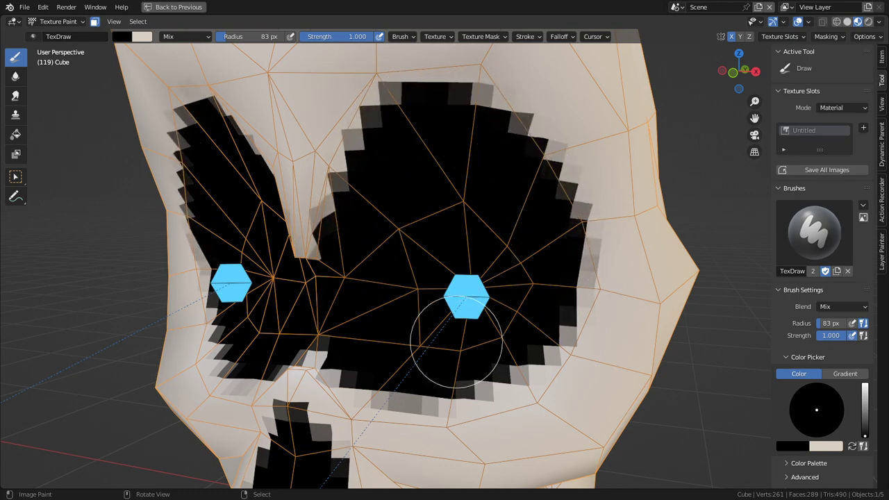
scroll(456, 341, "down", 3)
middle_click_drag(456, 341, 479, 284)
scroll(585, 296, "down", 3)
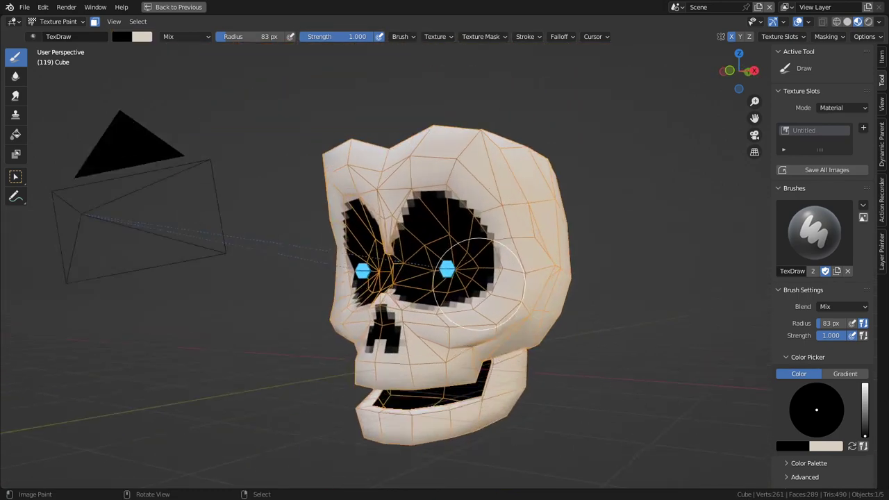
- Return the skull to Object Mode and play the animation through the camera with overlays hidden
scroll(479, 284, "up", 3)
mouse_move(534, 275)
middle_mouse_down()
mouse_move(448, 285)
mouse_move(660, 286)
middle_mouse_up()
key("ctrl+Tab")
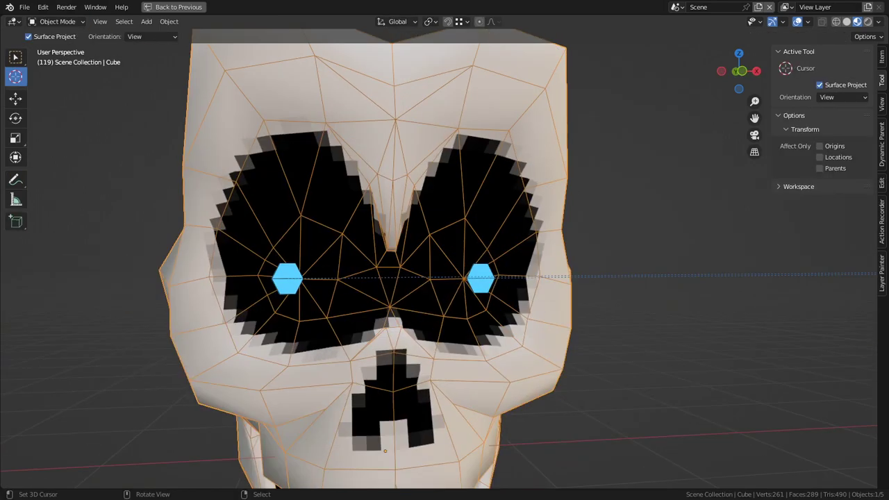
key("KP_0")
key("space")
scroll(444, 264, "up", 3)
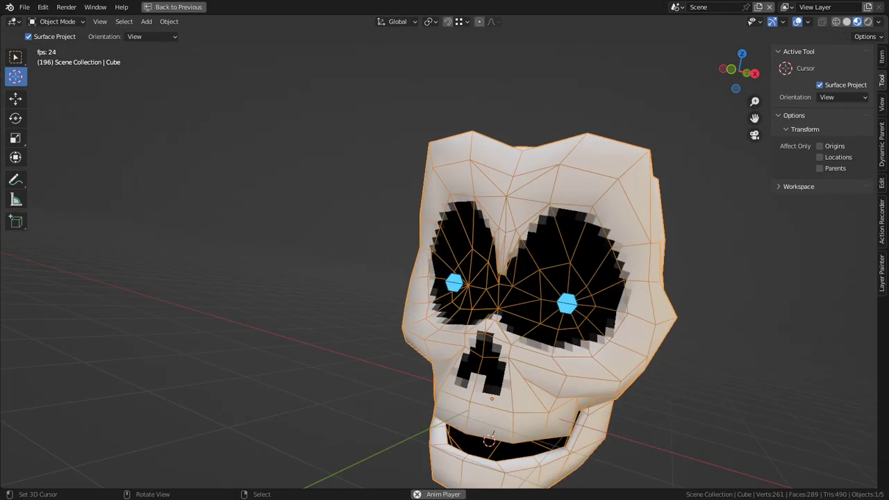
key("shift+alt+z")
scroll(444, 264, "down", 6)
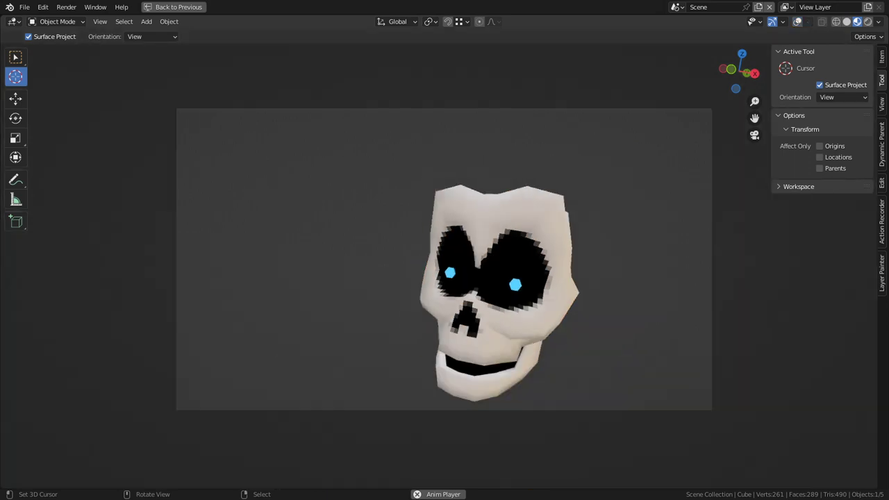
- Restore the full window layout, switch to the Layout workspace and play the animation through the camera
key("ctrl+space")
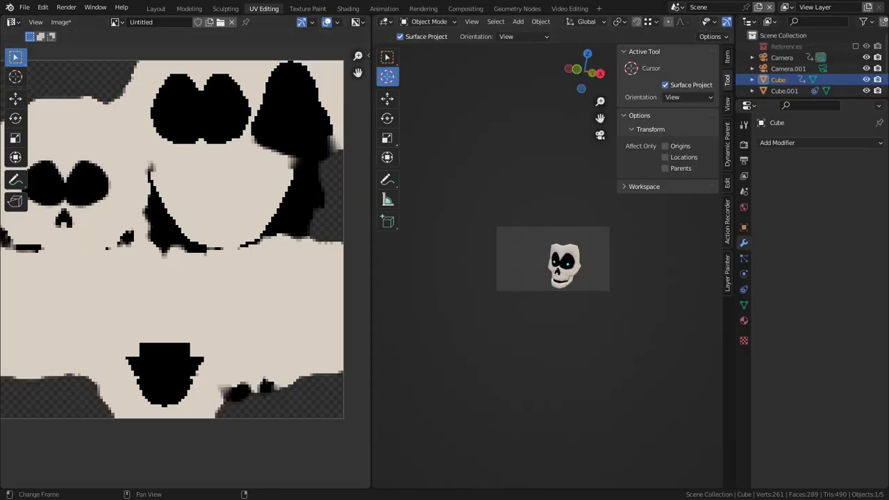
left_click(155, 8)
key("space")
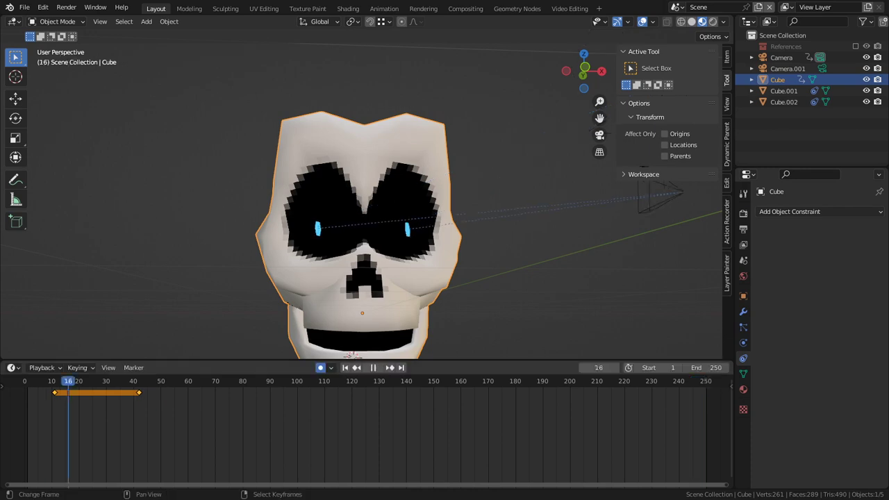
key("KP_0")
key("space")
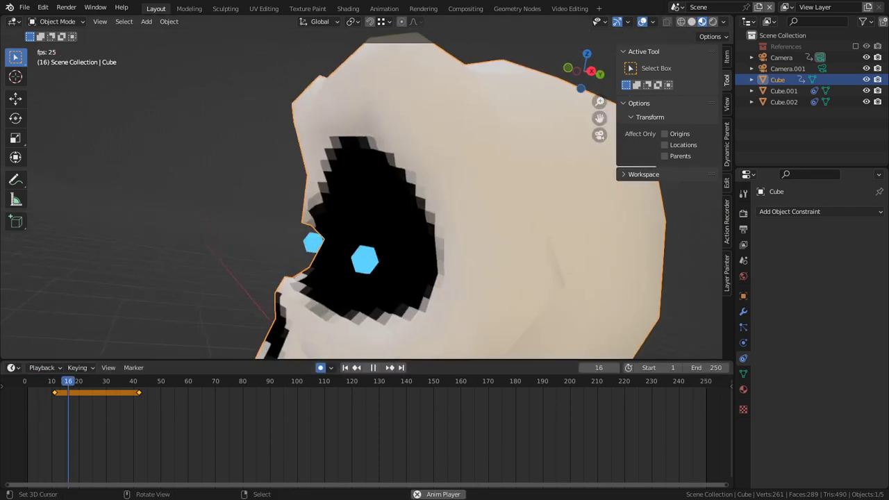
scroll(361, 208, "down", 4)
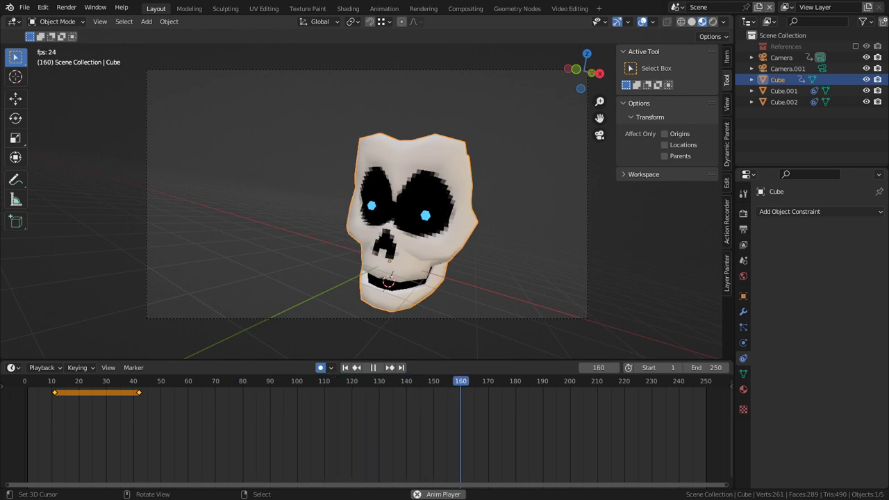
scroll(366, 194, "up", 2)
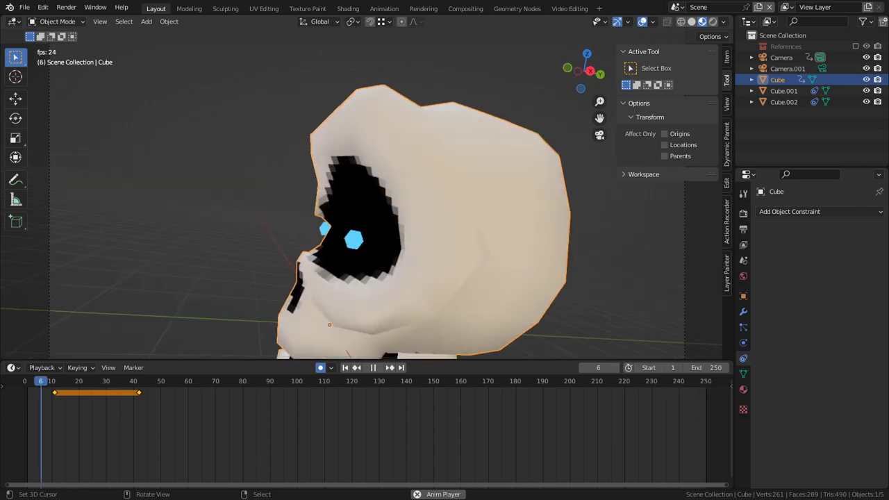
- Enter Edit Mode on the skull and slightly move the edge at the forehead's upper corner using edge selection
scroll(367, 201, "down", 4)
middle_click_drag(366, 201, 323, 177)
key("Tab")
key("2")
left_click(451, 131)
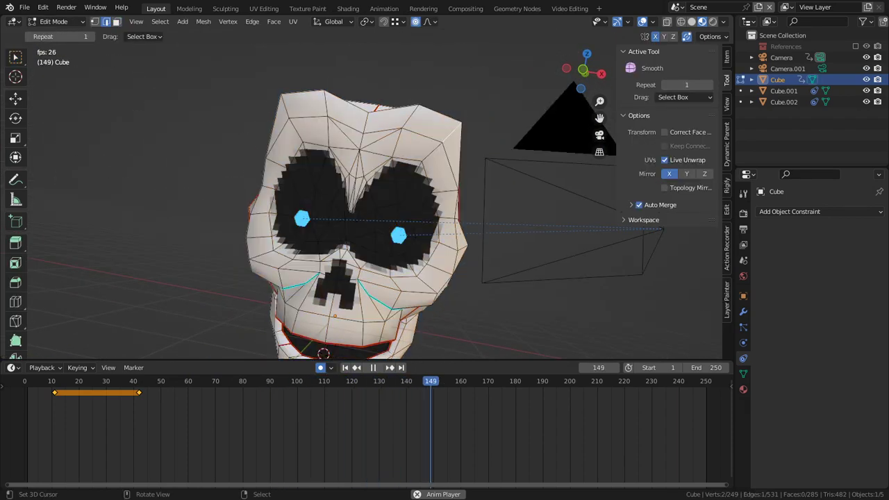
key("g")
left_click(452, 134)
- Move the forehead's upper corner vertex from the front with mirrored proportional editing at about 0.52 m influence
key("1")
key("ctrl+KP_1")
middle_click_drag(417, 152, 583, 156)
middle_click_drag(416, 103, 446, 99)
key("g")
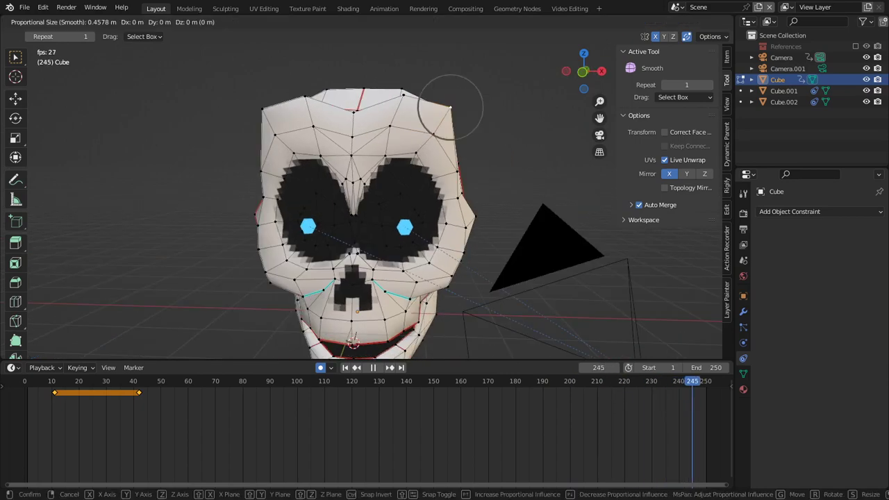
scroll(447, 104, "down", 1)
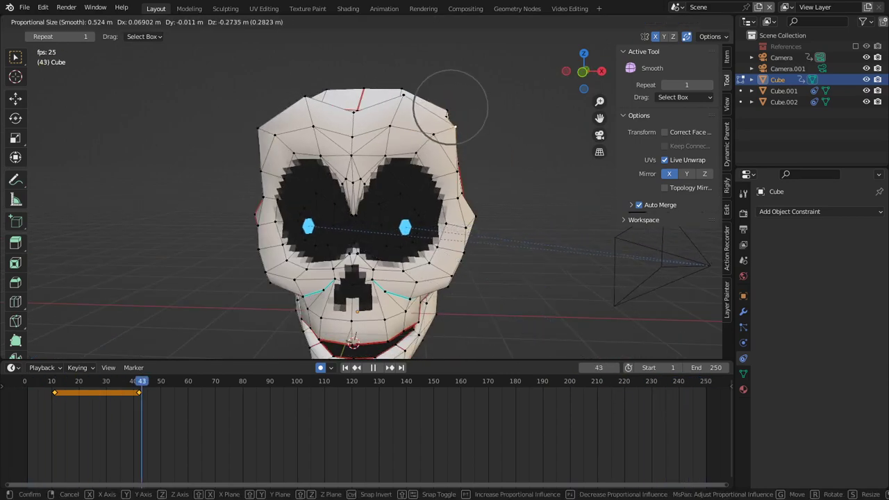
left_click(446, 108)
- Adjust the forehead corner again from an angled view and check the skull's shape in Object Mode
middle_click_drag(447, 109, 470, 110)
middle_click_drag(434, 166, 269, 129)
key("g")
left_click(423, 137)
key("Tab")
scroll(265, 129, "down", 4)
scroll(251, 130, "up", 2)
scroll(270, 129, "up", 1)
- From the right side, move the upper brow face about 0.21 m back and 0.06 m up with 0.70 m proportional influence
key("KP_3")
scroll(269, 129, "up", 1)
key("Tab")
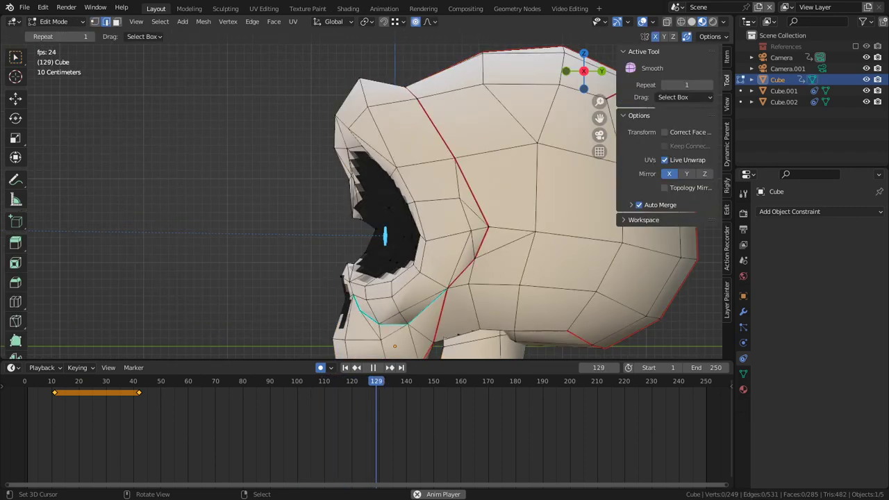
key("3")
right_click(353, 107)
key("g")
scroll(375, 78, "down", 3)
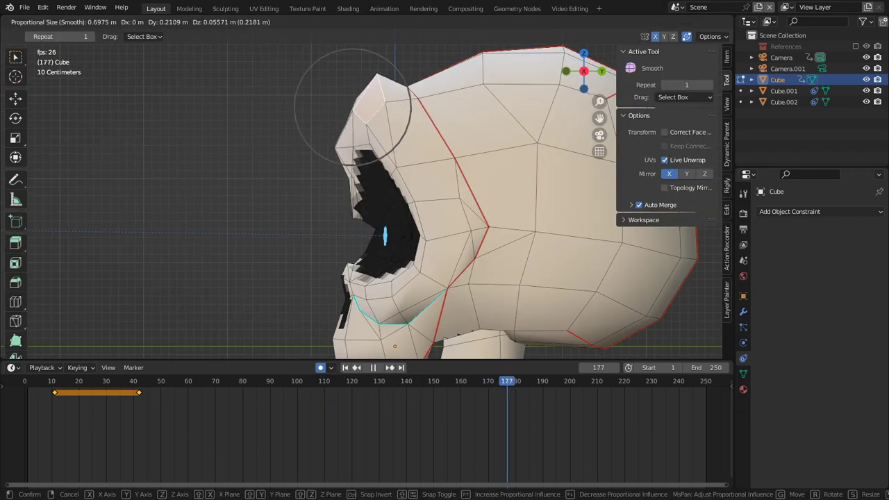
left_click(374, 102)
- Reposition the vertex beside the eye socket's outer upper edge with 0.70 m proportional influence, and return to Object Mode
mouse_move(375, 102)
middle_mouse_down()
mouse_move(323, 121)
mouse_move(458, 119)
mouse_move(463, 104)
mouse_move(330, 100)
mouse_move(367, 99)
mouse_move(360, 92)
middle_mouse_up()
scroll(323, 121, "down", 3)
key("Tab")
key("Tab")
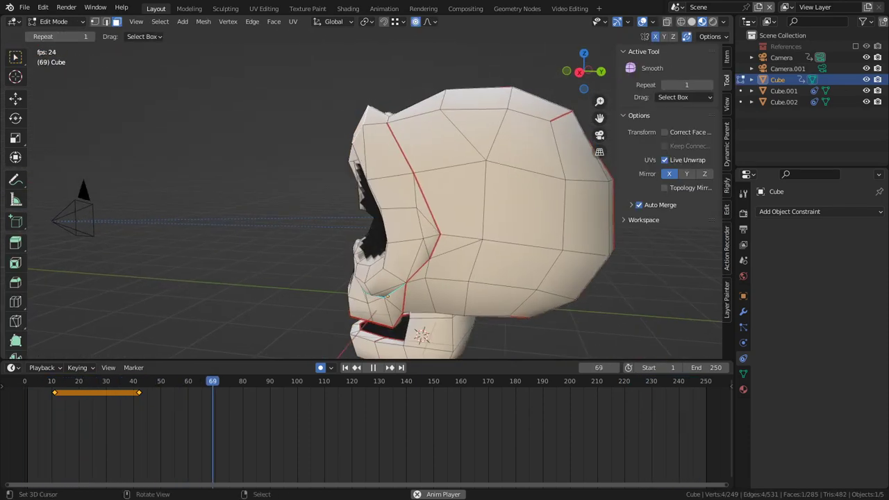
middle_click_drag(459, 209, 469, 208)
key("g")
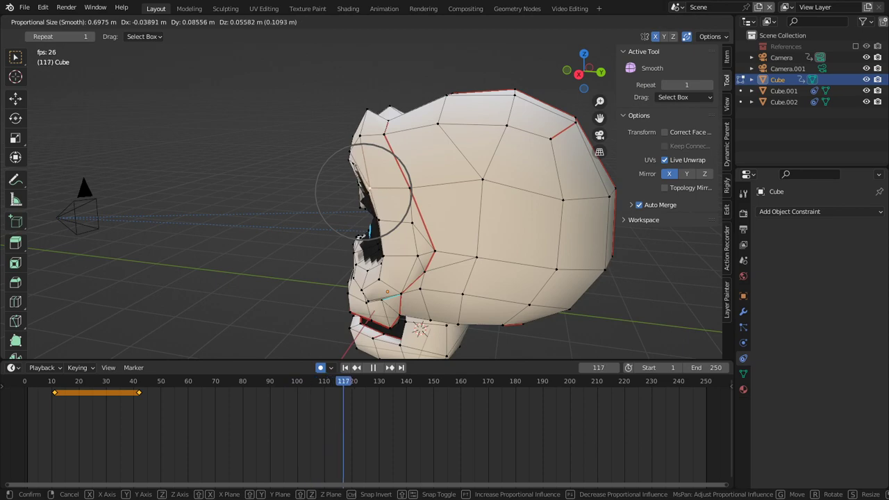
left_click(367, 191)
middle_click_drag(366, 191, 413, 196)
key("Tab")
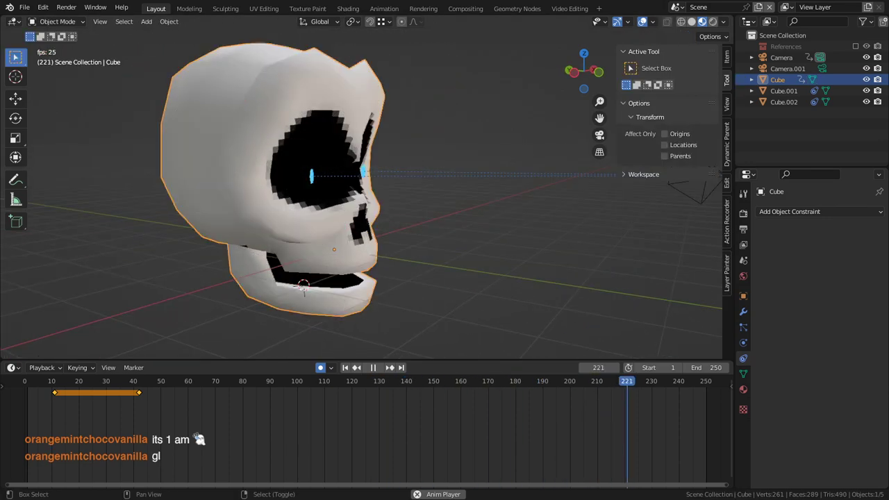
middle_click_drag(298, 208, 351, 198, "shift")
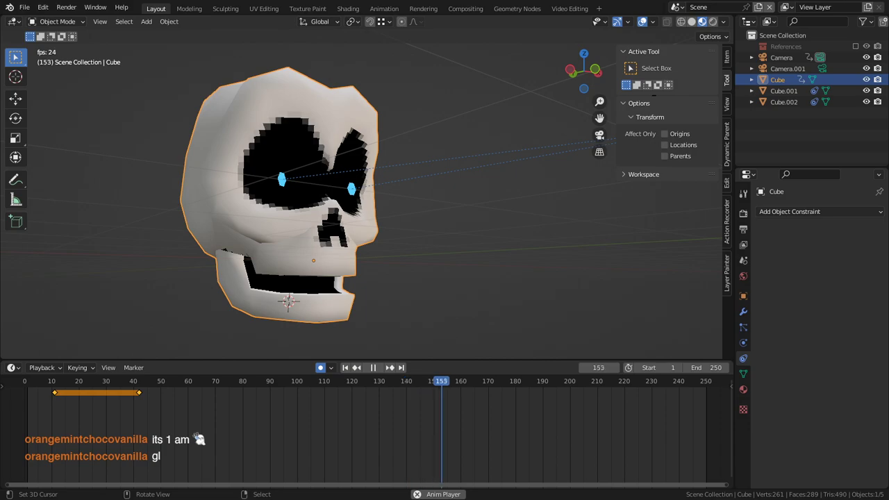
key("alt+Tab")
key("super+d")
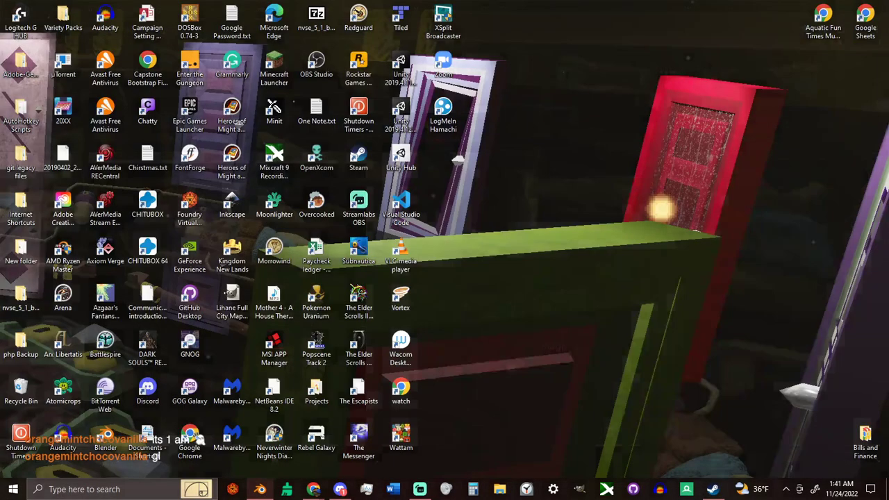
key("alt+Tab")
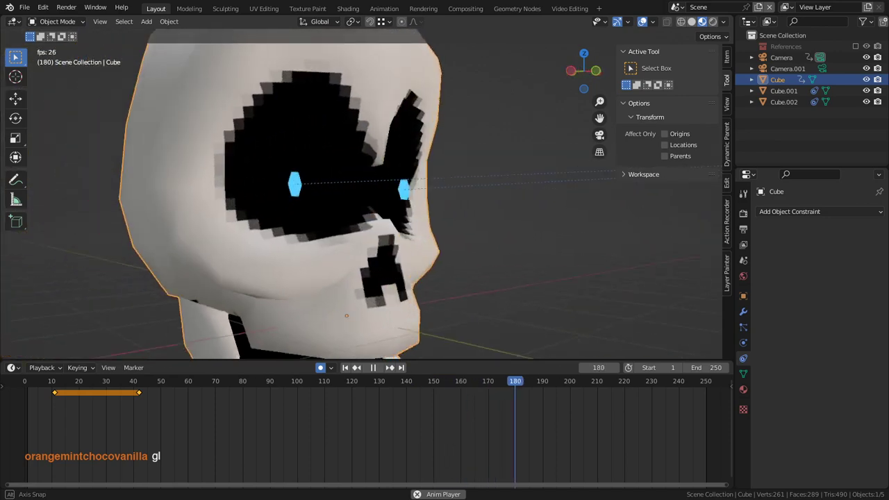
- In Edit Mode with edge selection and proportional editing off, select the short central edge between the two eye sockets
key("Tab")
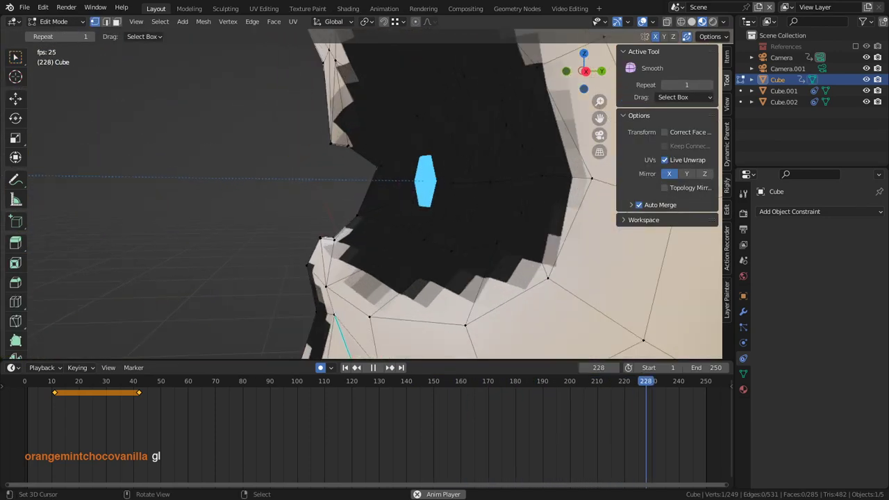
middle_click_drag(375, 202, 411, 196)
key("2")
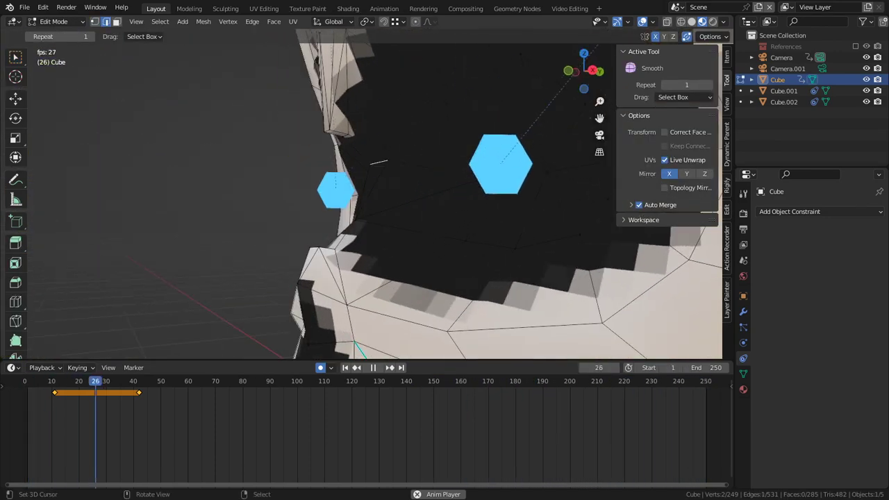
- Try moving the central edge between the sockets about 0.14 m forward and 0.09 m down, and undo the move
key("g")
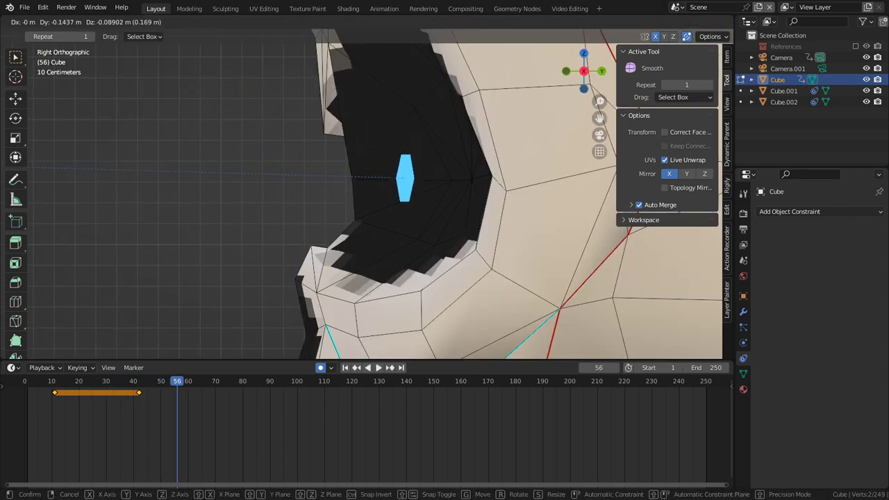
left_click(347, 202)
middle_click_drag(347, 202, 502, 195)
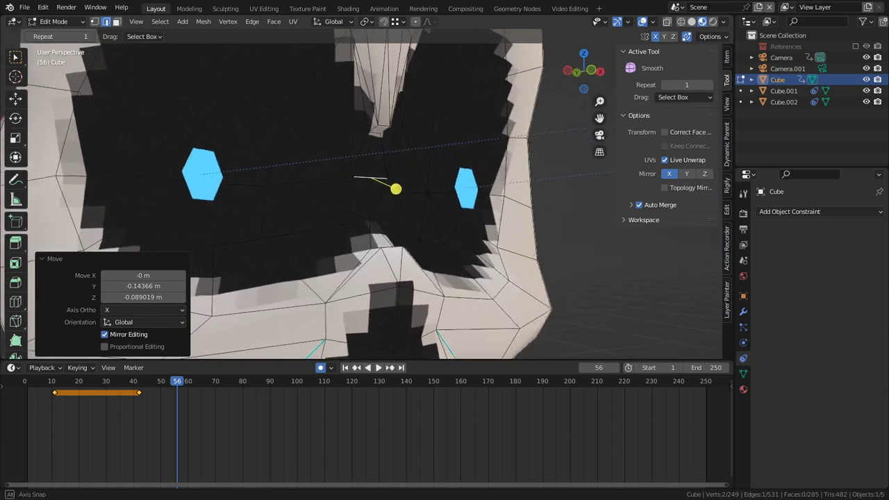
key("ctrl+z")
- Add a basis shape key and a second shape key to the skull, and reopen the second one in Edit Mode
key("KP_1")
key("KP_3")
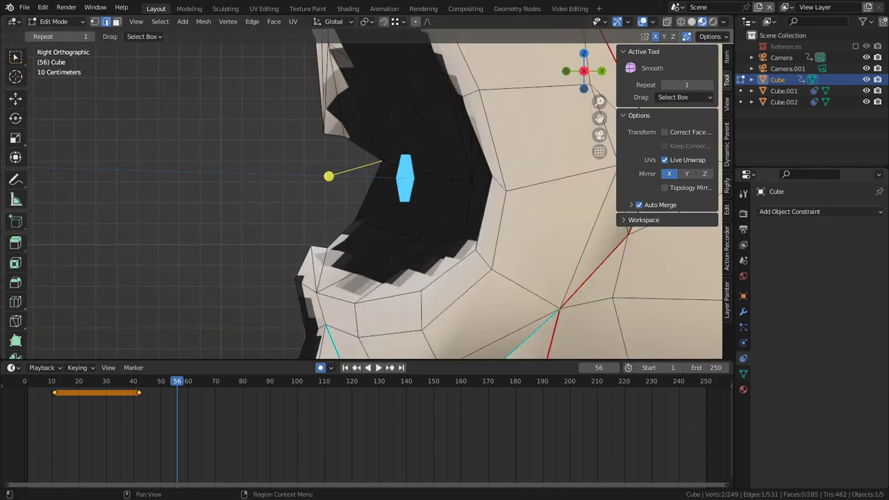
left_click(743, 373)
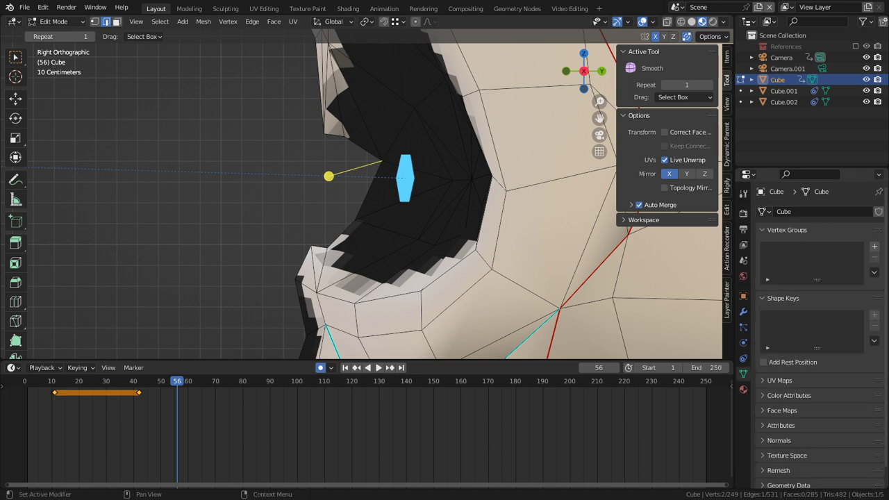
key("Tab")
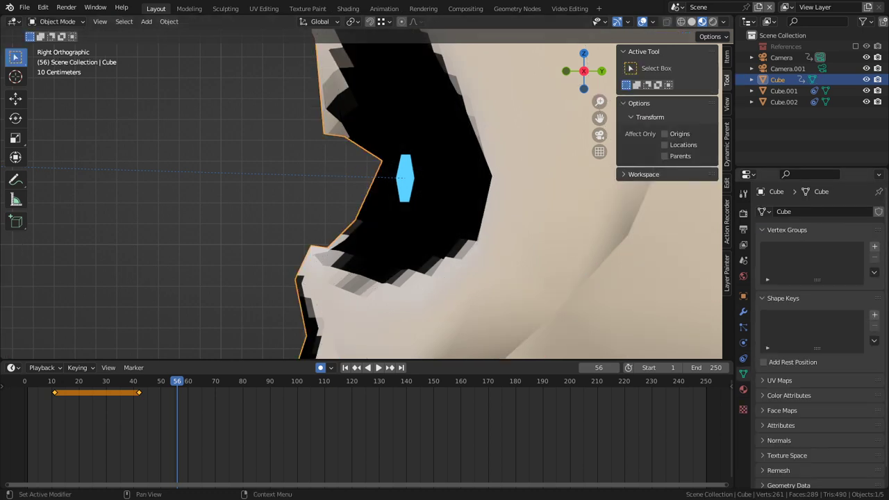
left_click(874, 314)
left_click(875, 314)
key("Tab")
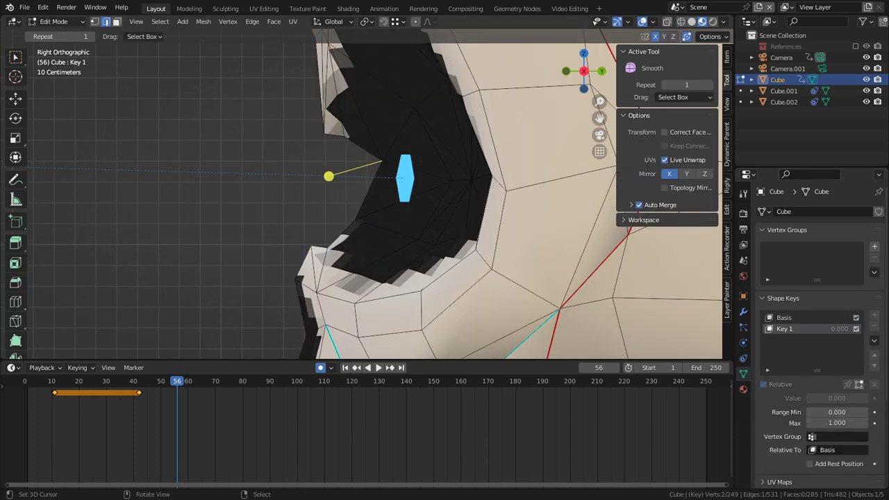
- Move the central socket edge about 0.11 m forward and 0.19 m down, and scale it to 0.537
key("g")
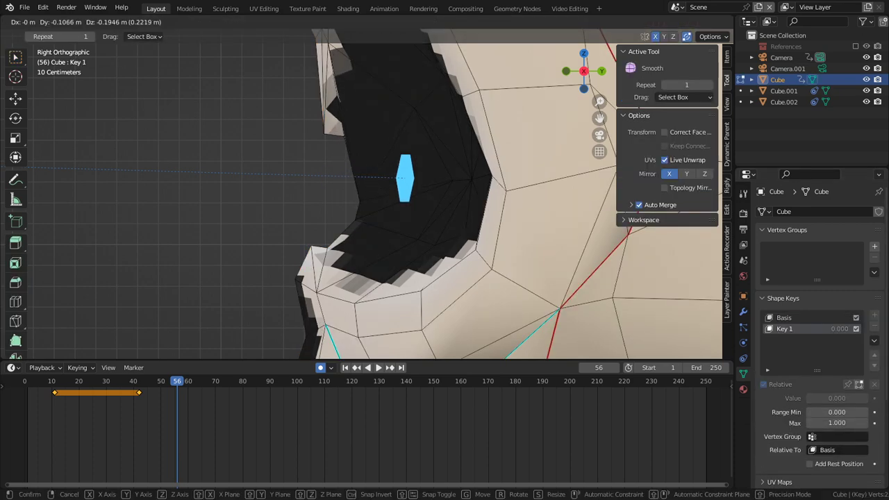
left_click(334, 229)
key("s")
left_click(343, 222)
middle_click_drag(344, 222, 517, 226)
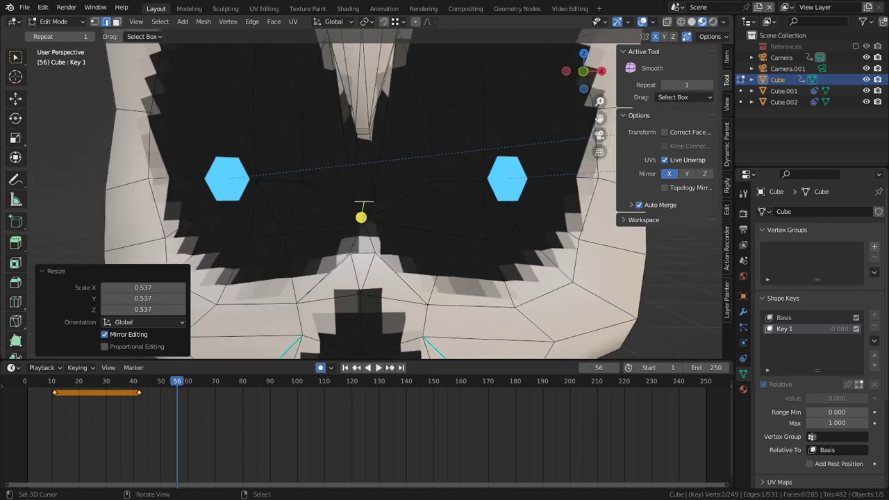
- Raise the central socket edge about 0.189 m along the Z axis and inspect it from the right side
middle_click_drag(389, 208, 397, 245, "shift")
middle_click_drag(397, 245, 483, 243)
key("g")
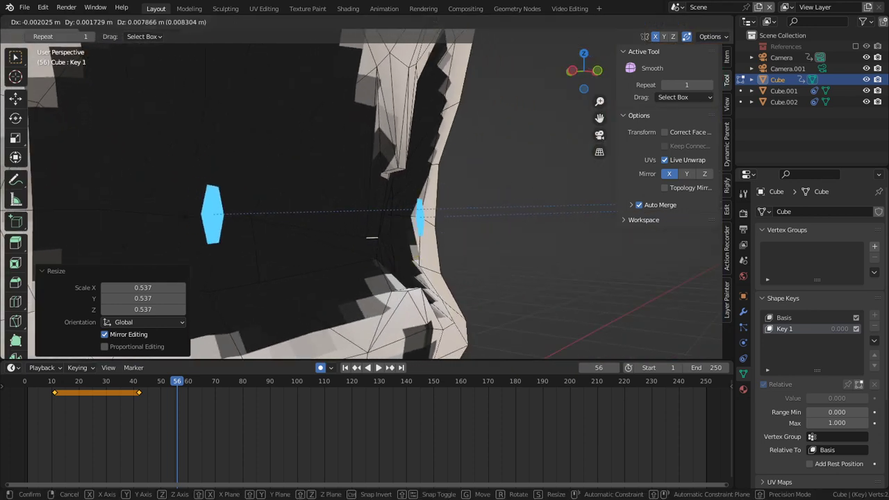
key("z")
left_click(483, 206)
middle_click_drag(483, 208, 308, 213)
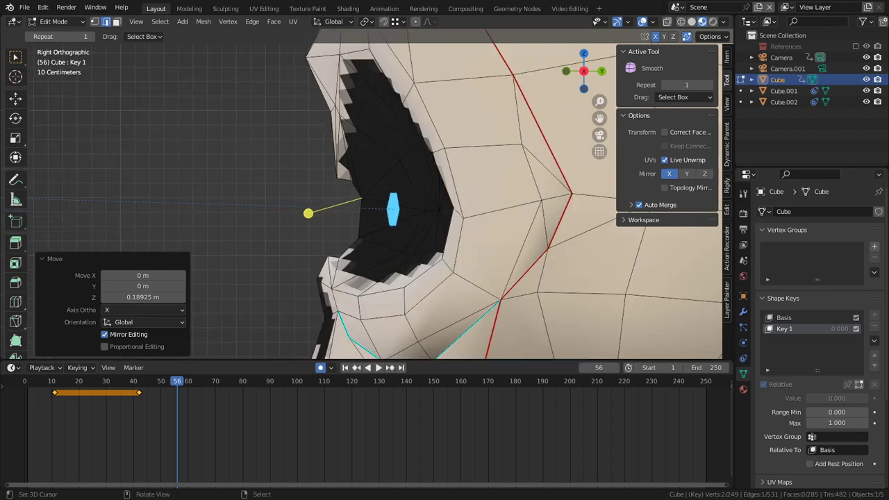
- Move the central edge between the sockets about 0.046 m back and 0.076 m up in the right side view
scroll(215, 201, "up", 3)
middle_click_drag(215, 202, 361, 187)
right_click(359, 161)
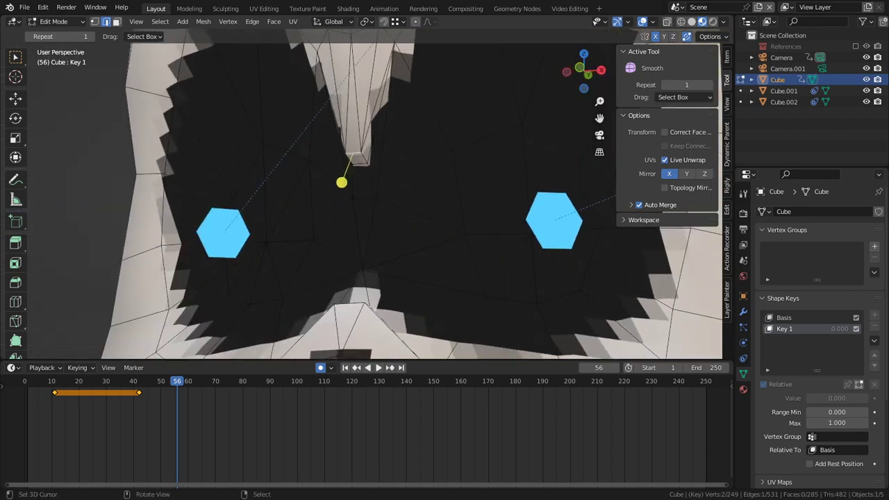
key("KP_3")
middle_click_drag(278, 203, 278, 204, "alt")
key("g")
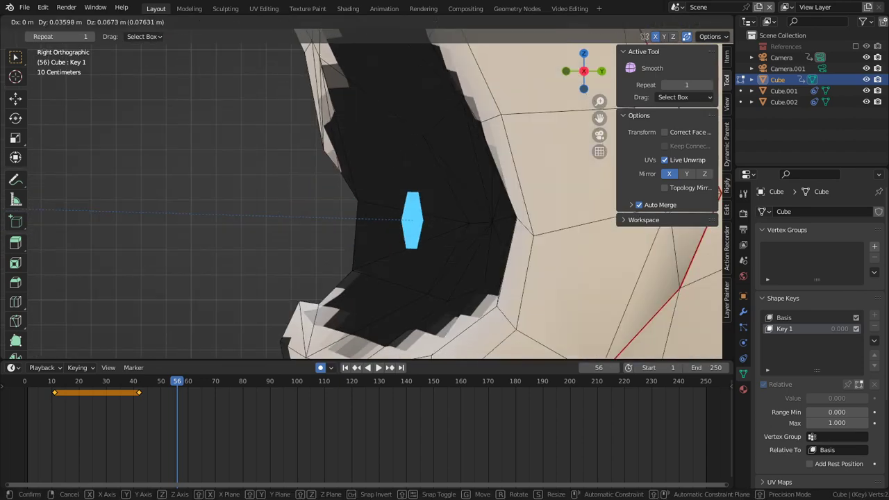
left_click(288, 180)
scroll(298, 192, "down", 5)
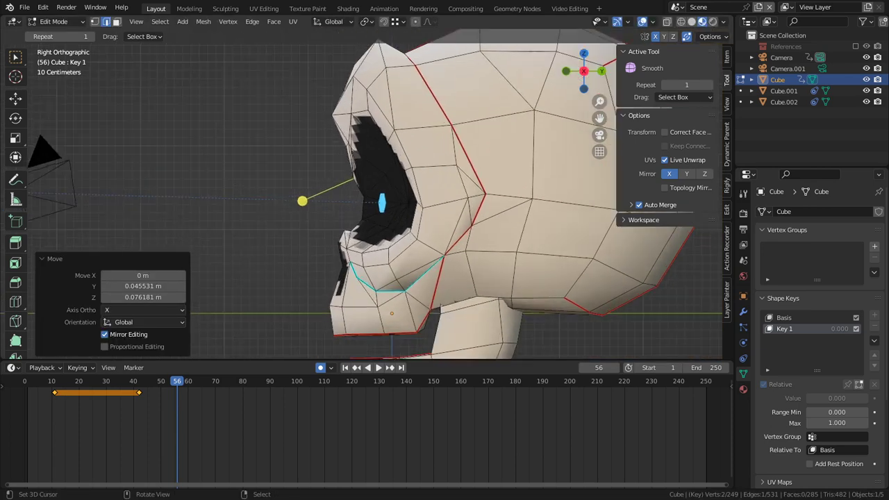
scroll(366, 194, "up", 2)
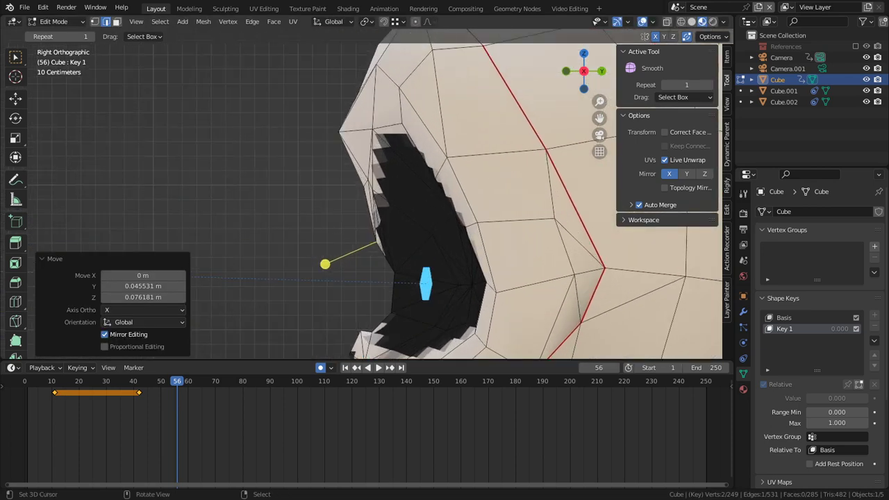
- Move the vertex below the brow tip about 0.04 m forward and 0.025 m down, and the brow tip vertex about 0.06 m back
right_click(369, 210)
key("1")
right_click(365, 186)
key("g")
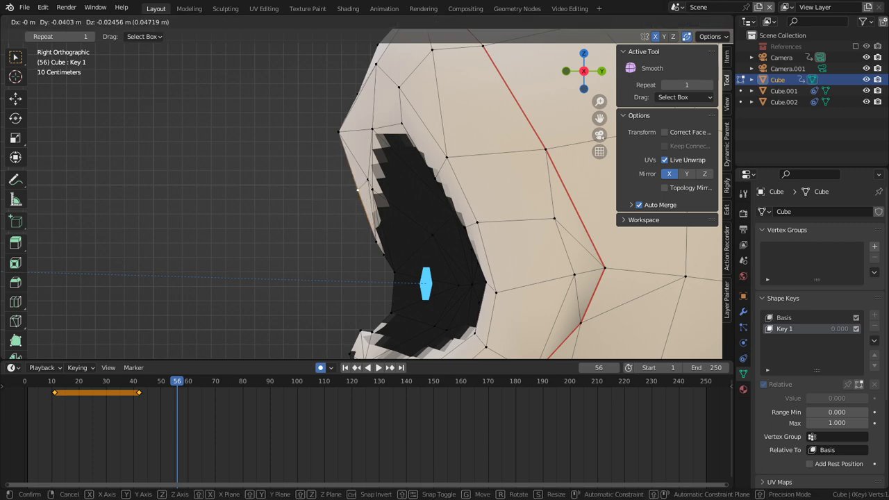
left_click(357, 190)
right_click(339, 132)
key("g")
left_click(348, 131)
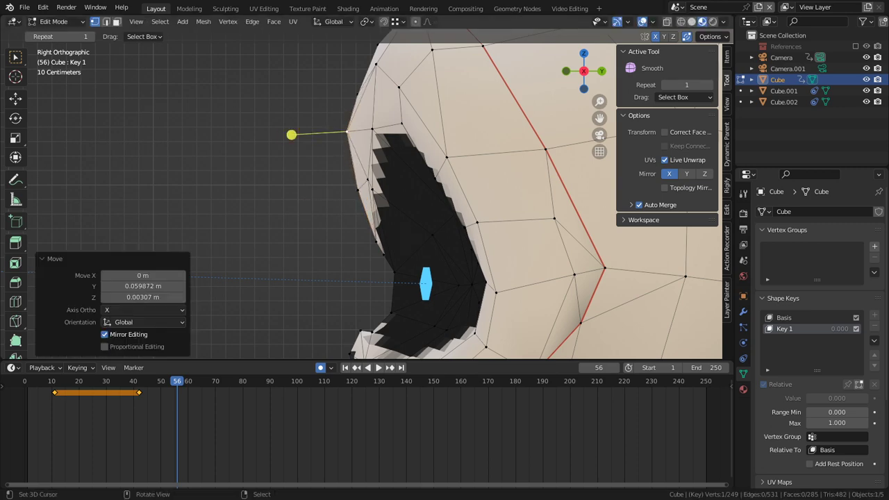
- Return to Object Mode and preview Key 1 by raising its value to 1 and setting it back to 0
scroll(347, 131, "down", 4)
middle_click_drag(301, 167, 287, 327)
middle_click_drag(720, 132, 638, 139)
key("Tab")
middle_click_drag(458, 209, 319, 200)
left_click_drag(817, 398, 876, 399)
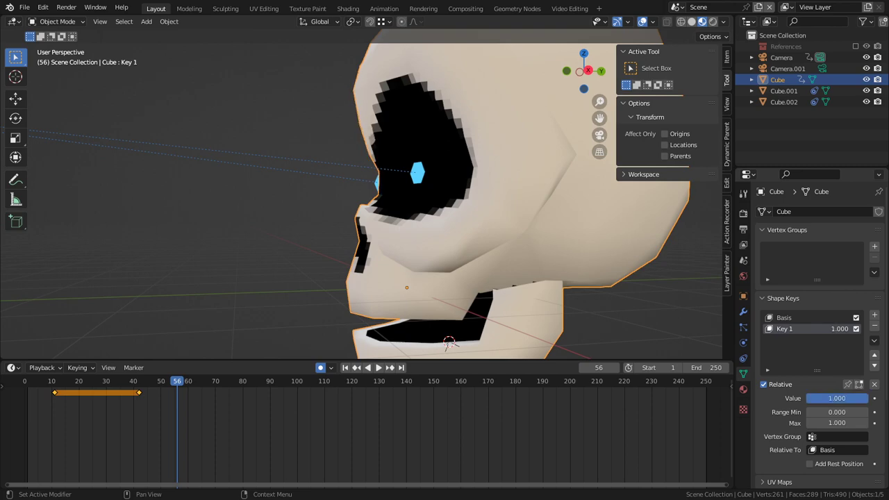
middle_click_drag(333, 201, 448, 209)
left_click_drag(858, 399, 798, 398)
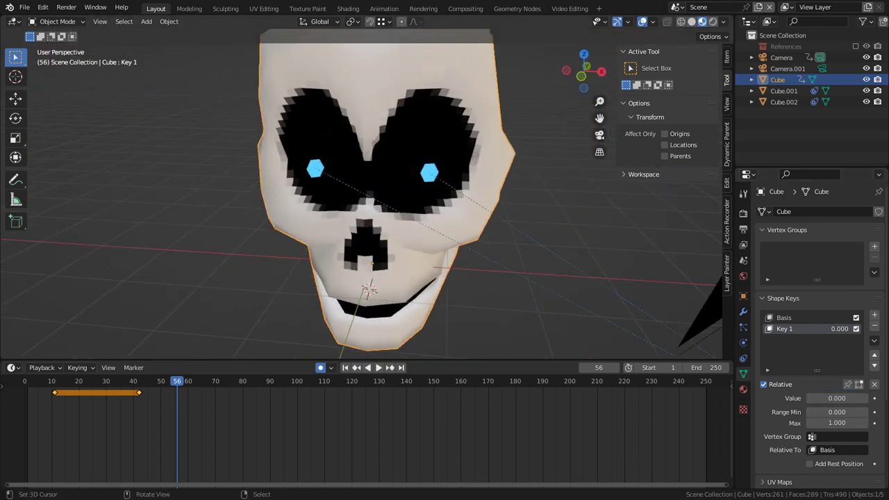
- Add another shape key to the skull and open it in Edit Mode in the right side view
middle_click_drag(445, 209, 348, 204)
key("KP_3")
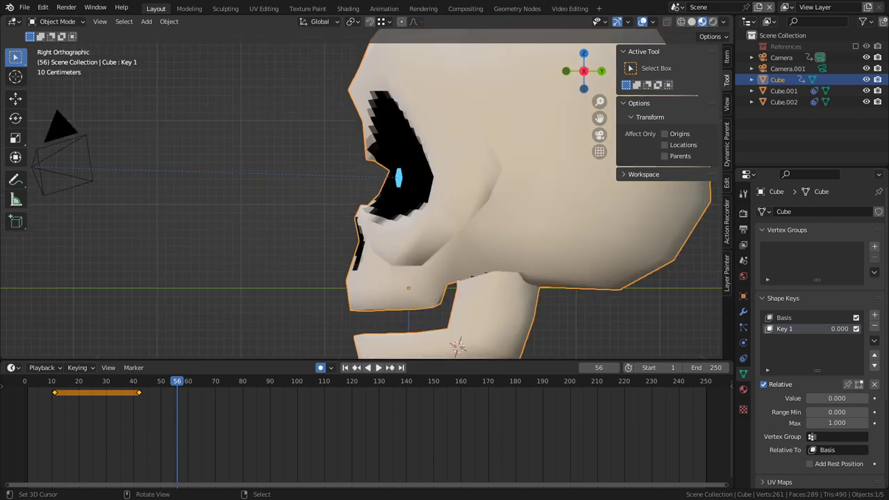
left_click(874, 315)
key("Tab")
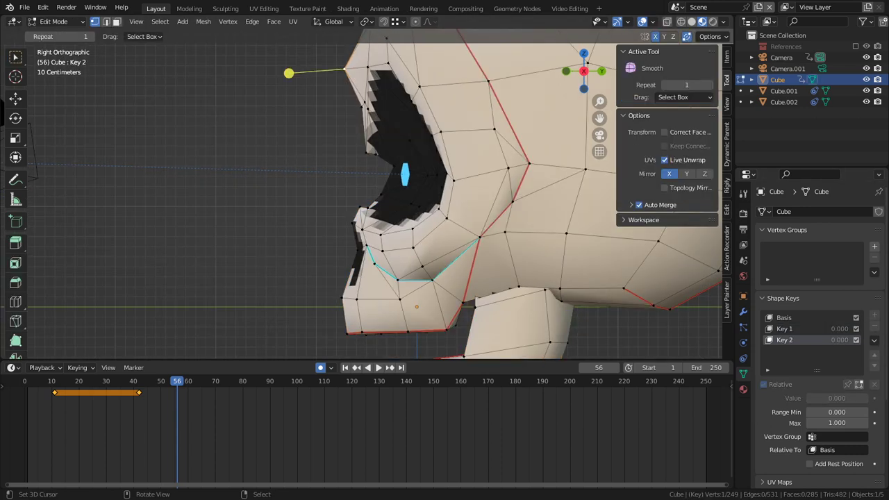
- Try moving the inner vertex of the bridge between the sockets forward and down, and undo the move
key("2")
key("1")
scroll(397, 161, "up", 1)
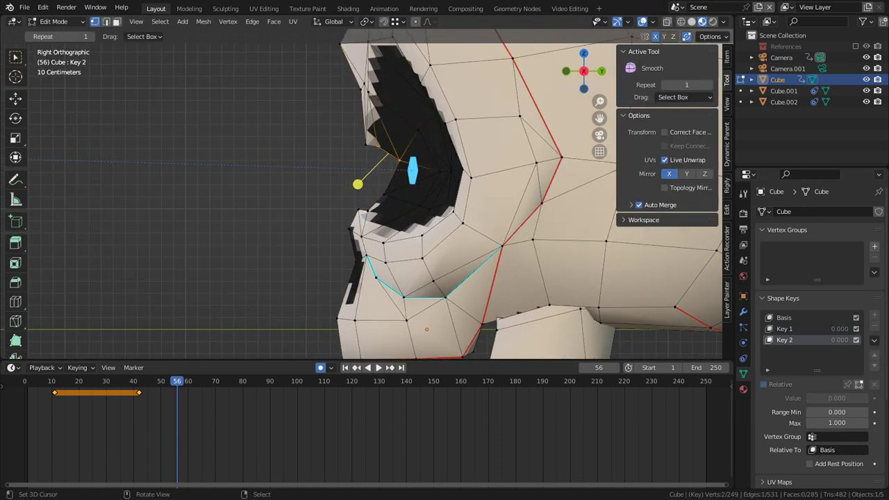
right_click(400, 160)
scroll(400, 159, "up", 3)
key("g")
left_click(383, 182)
key("ctrl+z")
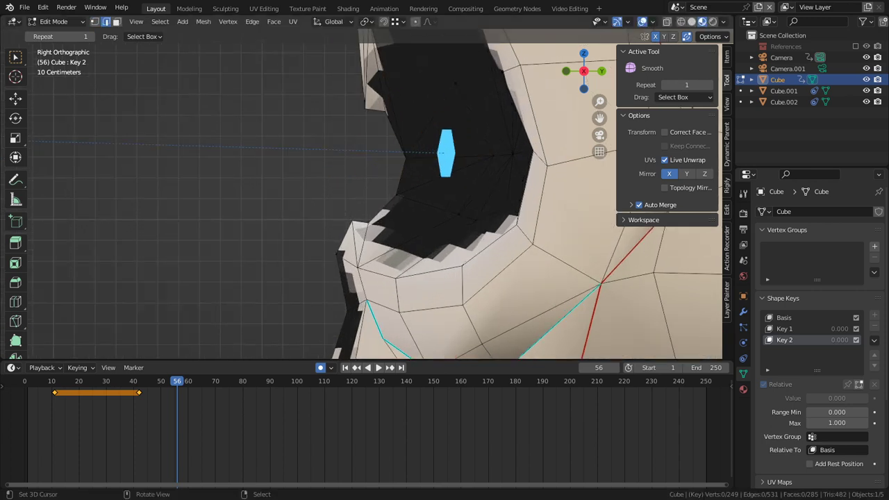
- Lower the bottom edge of the forehead wedge between the sockets toward the nose
left_click(373, 164)
key("g")
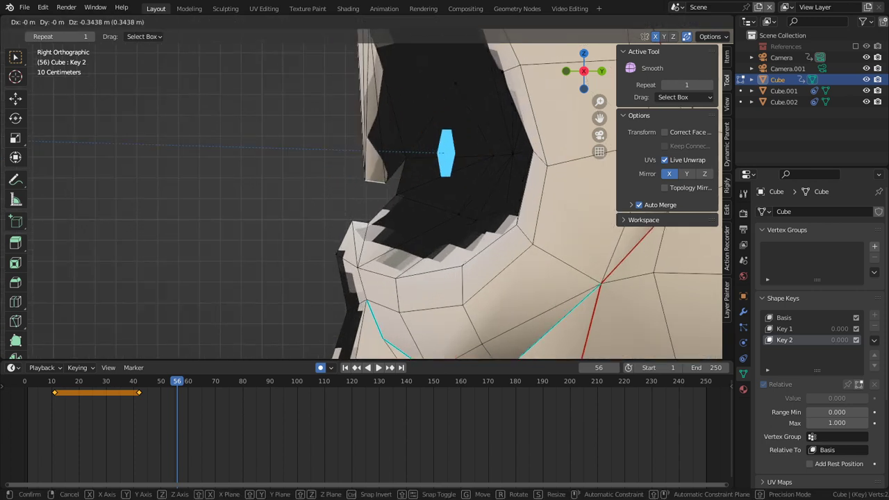
left_click(372, 212)
- Move the inner bridge vertex about 0.05 m forward and 0.12 m down, and the vertex above the nose about 0.025 m back and 0.088 m up
key("1")
right_click(407, 158)
key("g")
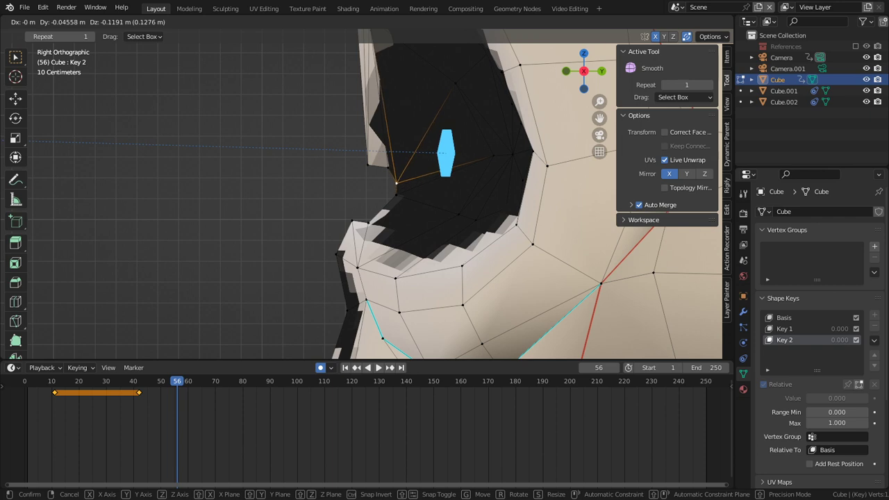
left_click(396, 183)
right_click(368, 223)
key("g")
left_click(375, 203)
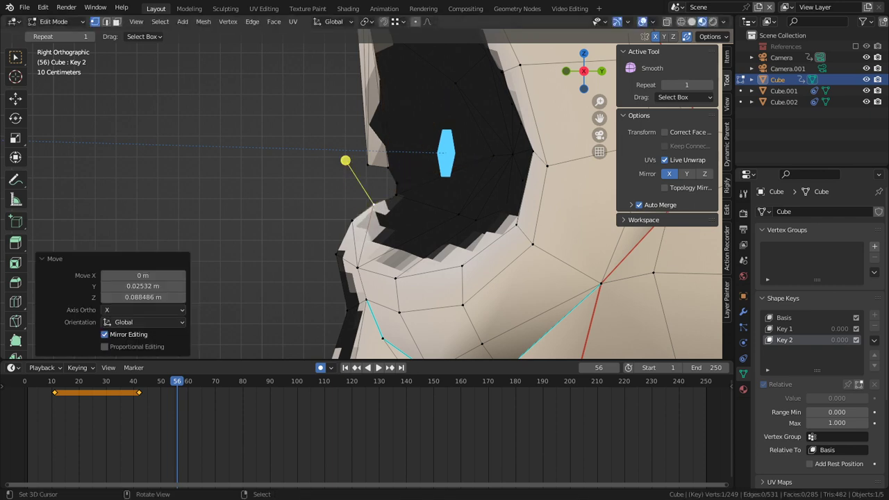
- Raise the edge above the nose about 0.144 m, and ease it back about 0.066 m down and 0.018 m forward
key("2")
right_click(385, 199)
key("g")
left_click(367, 118)
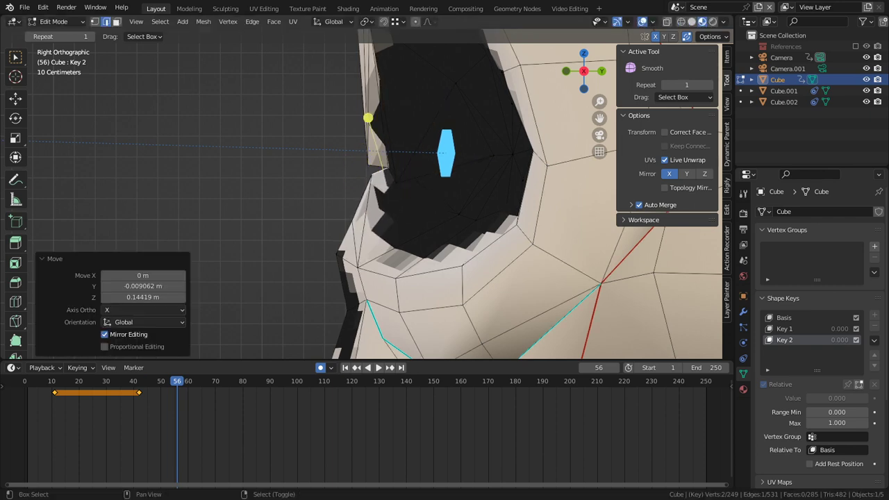
key("ctrl+z")
key("g")
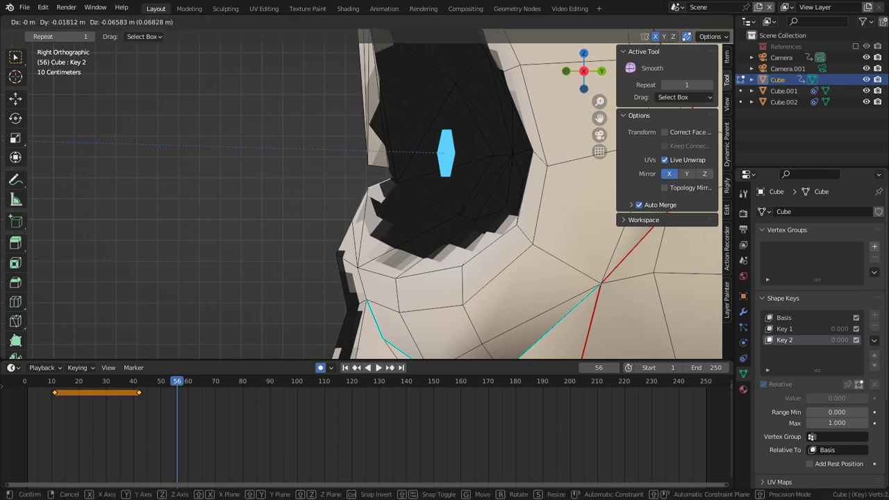
left_click(380, 186)
- Lower the bottom edge of the forehead wedge about 0.12 m so it meets the raised nose edge
right_click(383, 134)
key("g")
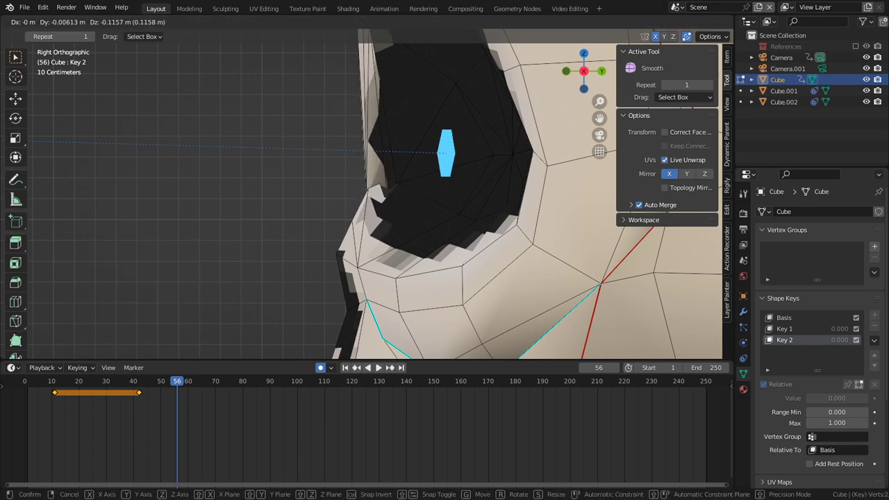
left_click(379, 196)
right_click(393, 186)
- Return to Object Mode, set the Key 2 shape key's value to 1, and check the bridge from the front
middle_click_drag(393, 187, 497, 188)
scroll(476, 190, "down", 4)
key("Tab")
scroll(406, 231, "down", 3)
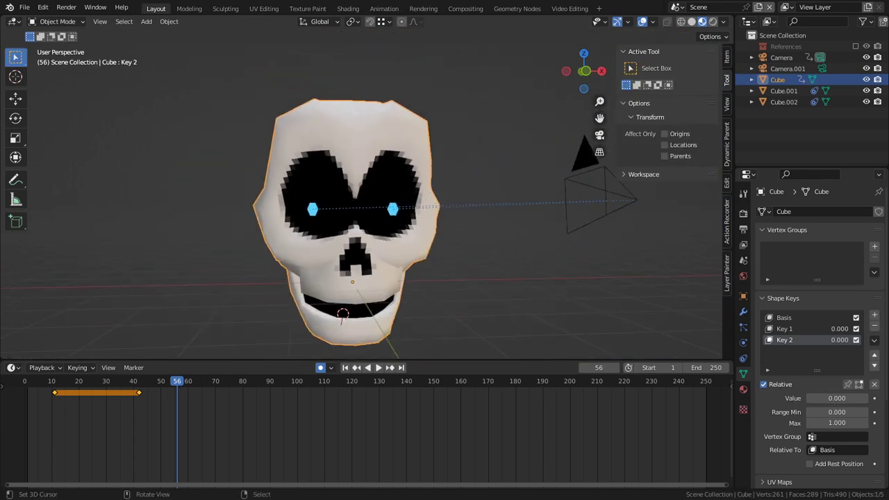
left_click_drag(822, 398, 876, 398)
middle_click_drag(445, 223, 416, 221)
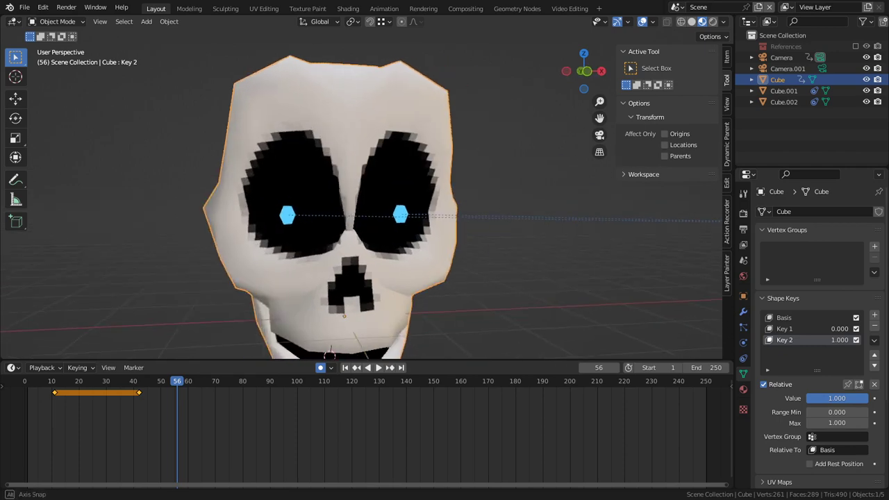
- In Edit Mode without mirroring, try lowering the vertex above the skull's left socket about 0.2 m with proportional editing at a 1.02 m radius
key("Tab")
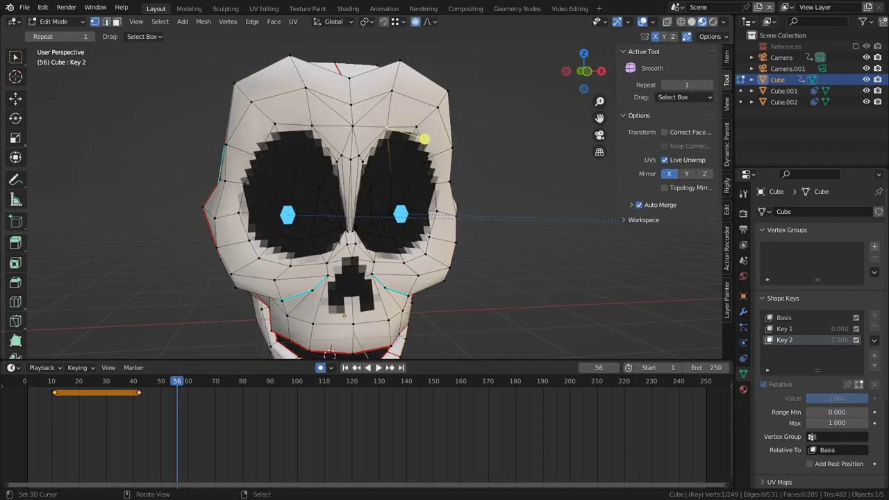
key("g")
scroll(387, 127, "down", 7)
key("Escape")
mouse_move(424, 139)
middle_mouse_down()
mouse_move(405, 123)
mouse_move(365, 135)
mouse_move(431, 127)
middle_mouse_up()
key("g")
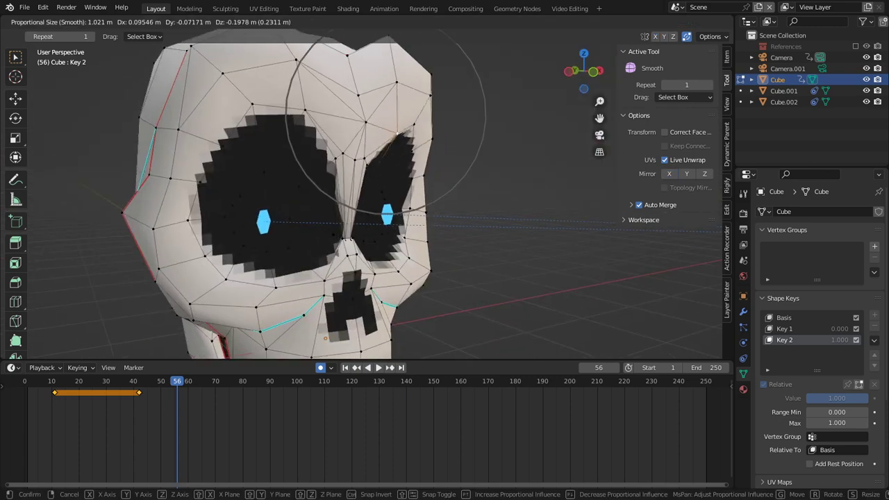
left_click(417, 184)
- Try raising the vertex above the skull's right socket about 0.29 m with proportional editing at a 1.36 m radius
middle_click_drag(417, 185, 393, 182)
right_click(259, 113)
key("g")
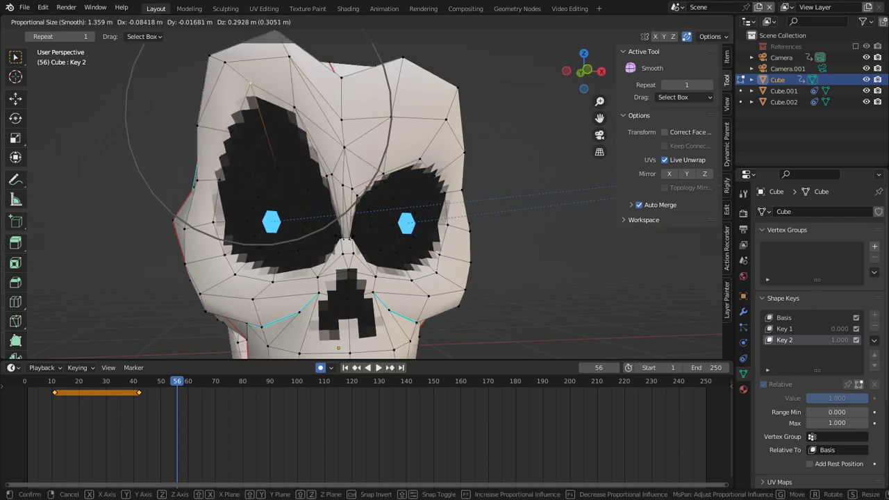
left_click(254, 73)
- Hide the viewport overlays to judge the uneven brows, and undo both brow moves
scroll(254, 73, "down", 2)
middle_click_drag(258, 84, 282, 89)
key("shift+alt+z")
key("ctrl+z")
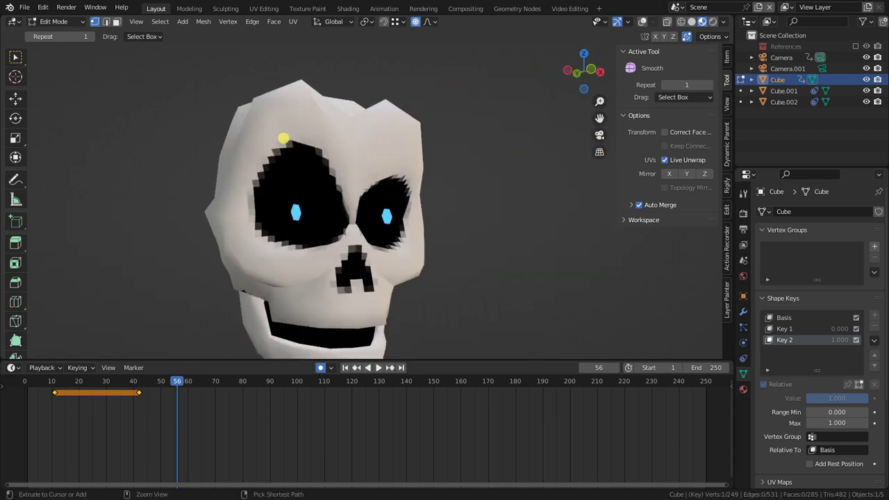
scroll(372, 270, "up", 8)
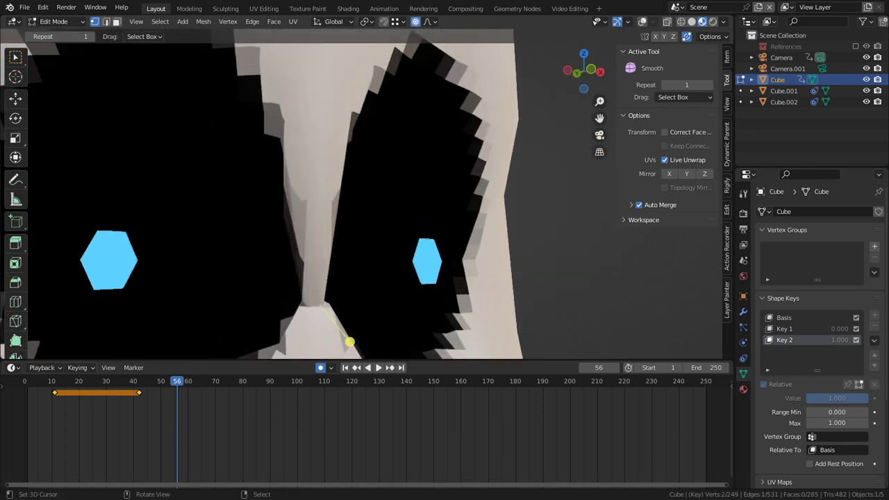
scroll(372, 271, "up", 3)
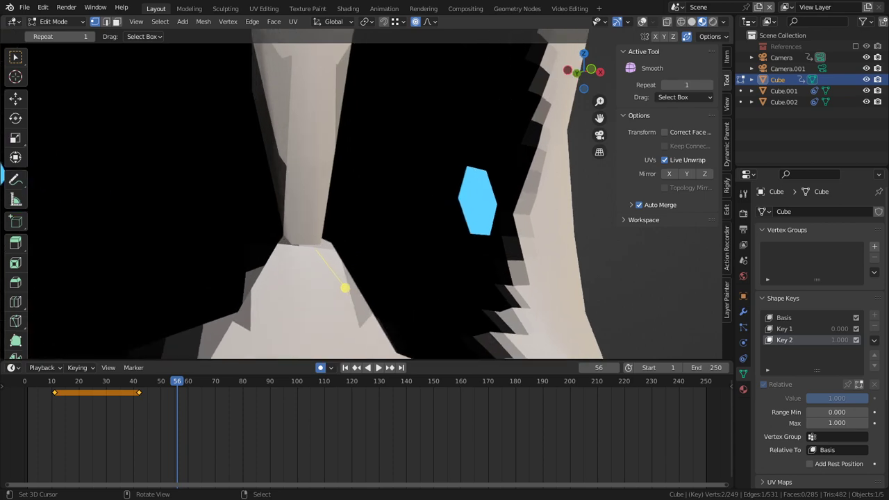
- Switch to the Shading workspace, show the skull in Material Preview, and hide the overlays
left_click(348, 9)
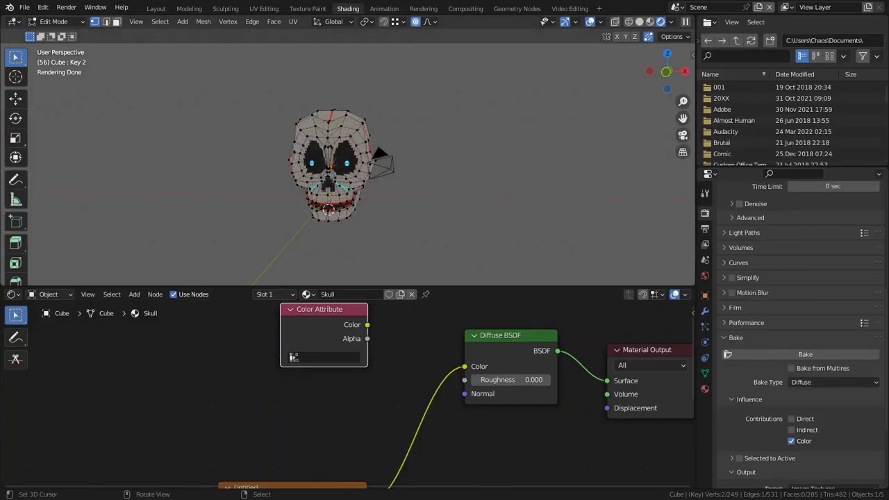
left_click(650, 22)
scroll(347, 163, "up", 3)
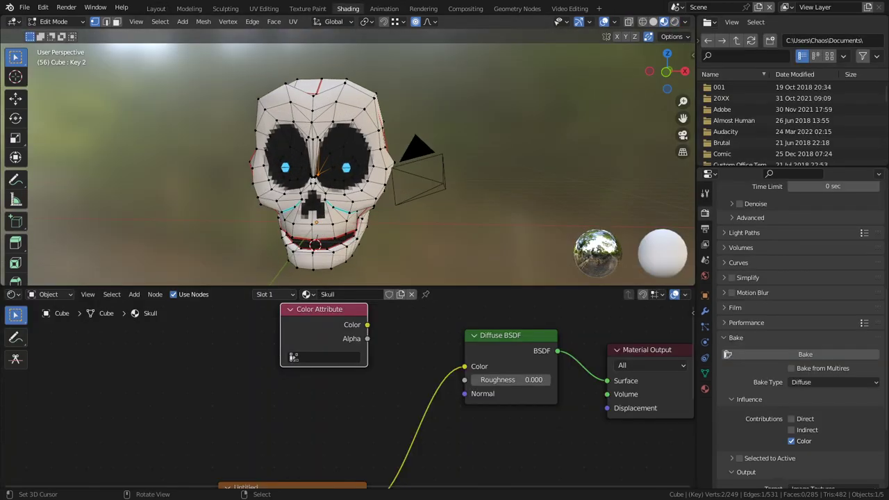
middle_click_drag(316, 209, 354, 160, "shift")
key("shift+alt+z")
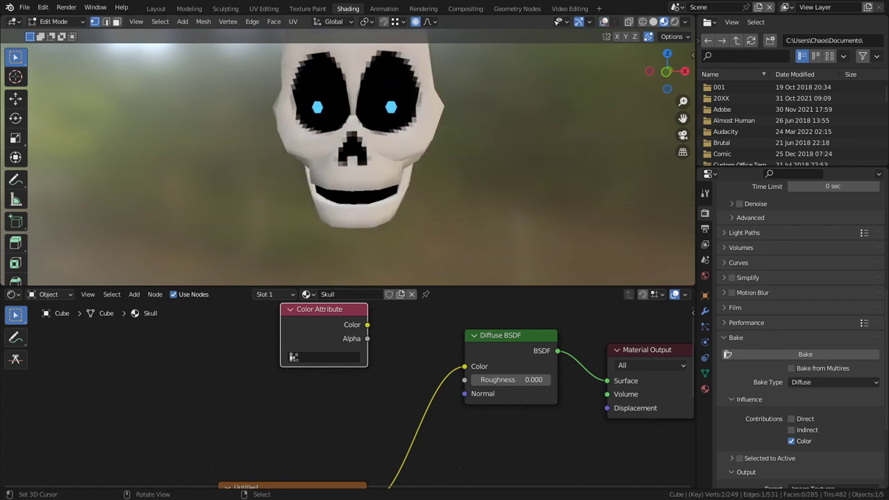
scroll(350, 152, "up", 4)
- Bypass the Diffuse BSDF by linking the Untitled image texture straight to the Material Output's Surface, and inspect the unshaded skull
left_click(510, 336)
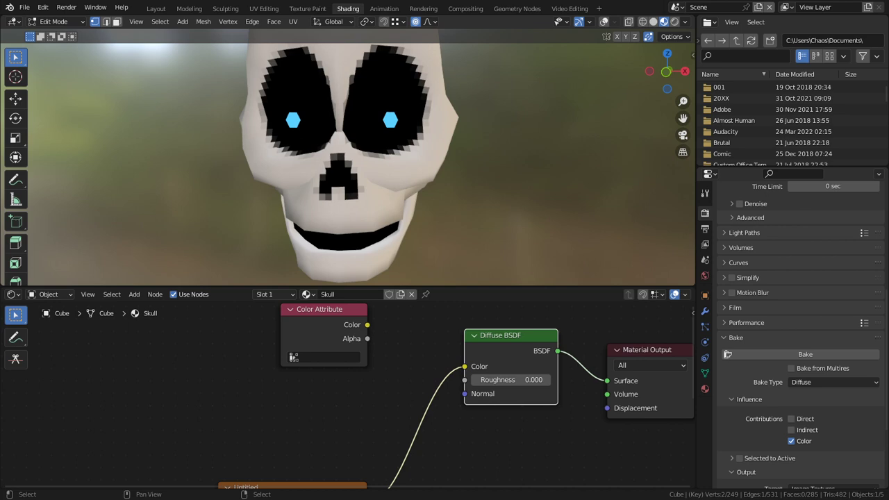
mouse_move(464, 366)
left_mouse_down()
mouse_move(572, 363)
mouse_move(607, 381)
left_mouse_up()
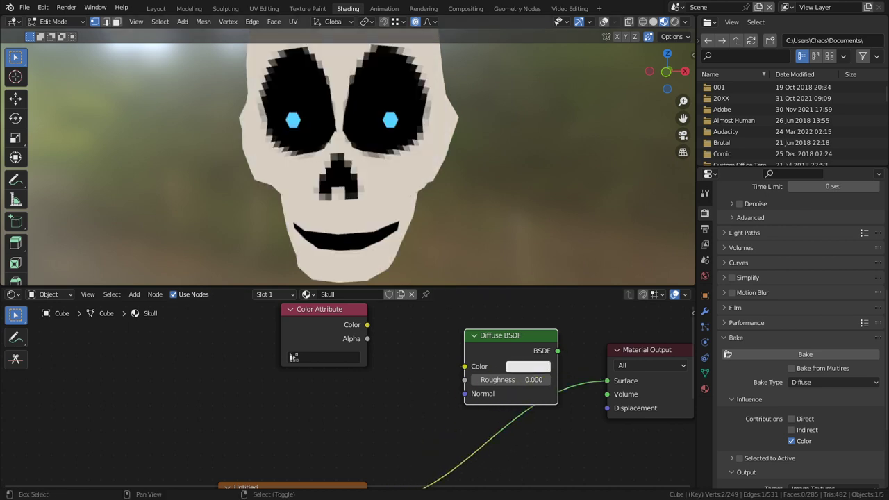
middle_click_drag(410, 149, 452, 160, "shift")
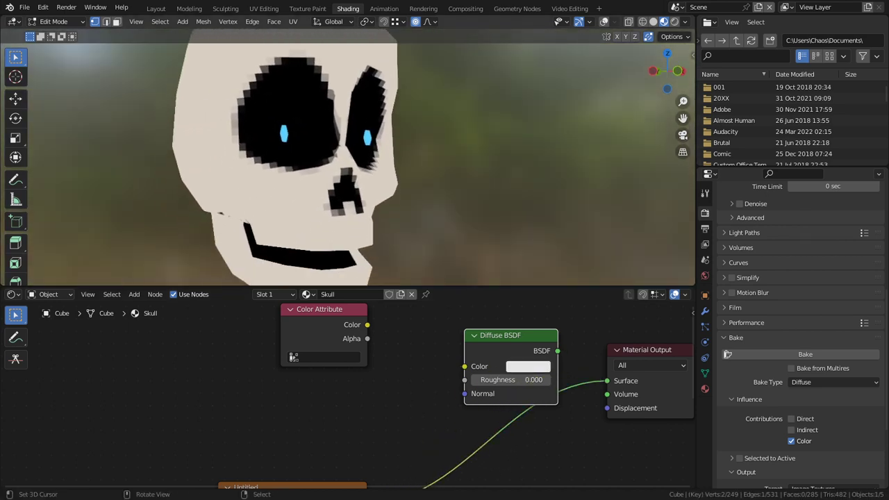
scroll(350, 156, "up", 7)
middle_click_drag(410, 125, 383, 171, "shift")
scroll(427, 174, "down", 4)
scroll(347, 171, "down", 3)
middle_click_drag(312, 166, 295, 167, "alt")
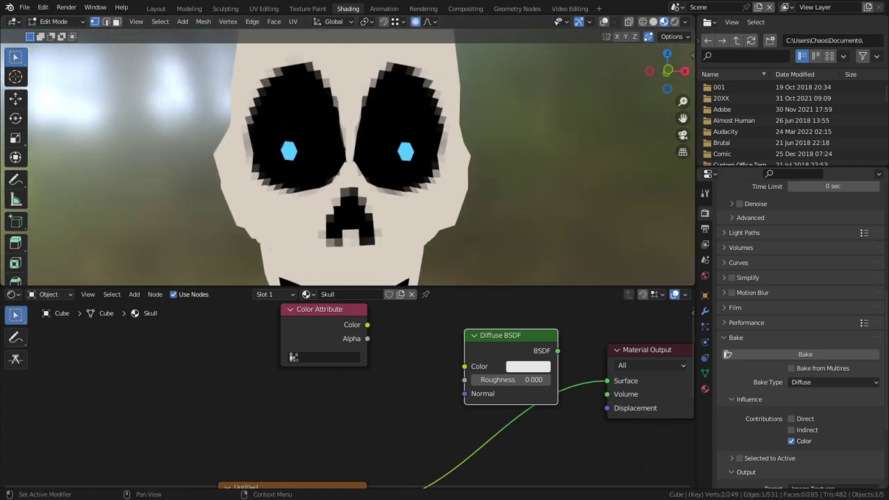
- Return the skull to Object Mode, set Key 2's value to 0.000, and inspect the eye-socket bridge from the front and side
left_click(705, 373)
scroll(799, 334, "up", 6)
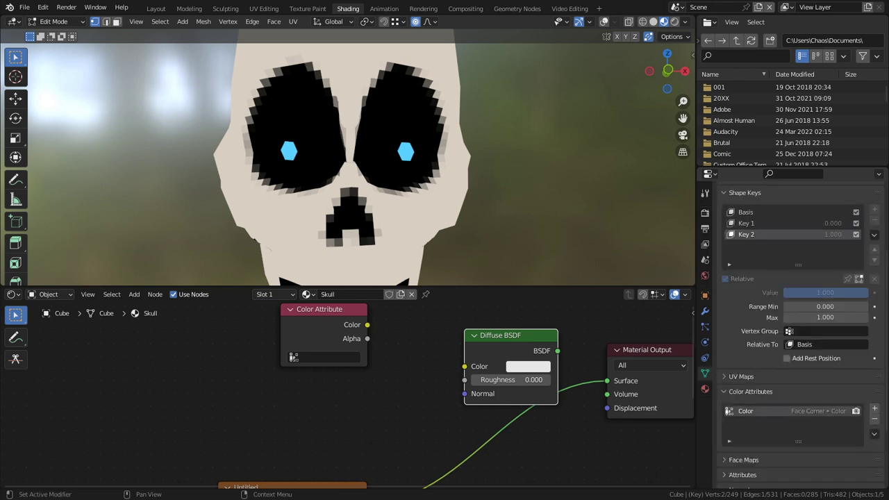
key("Tab")
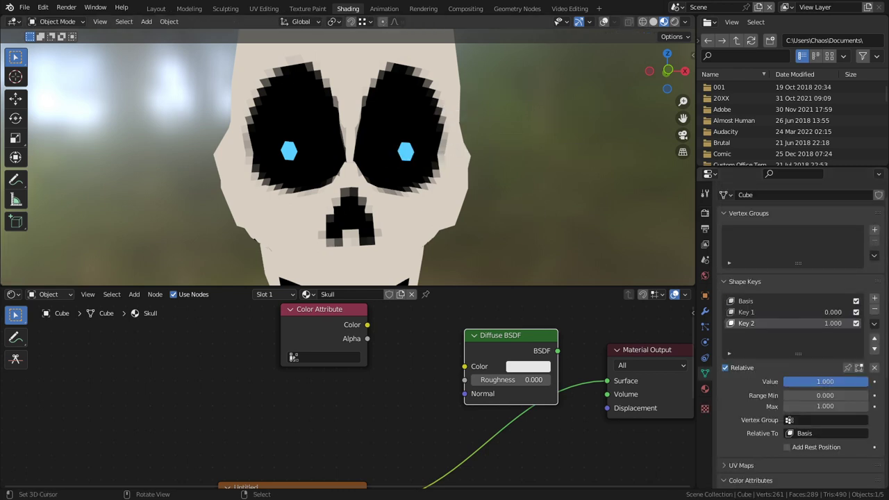
left_click_drag(861, 382, 784, 382)
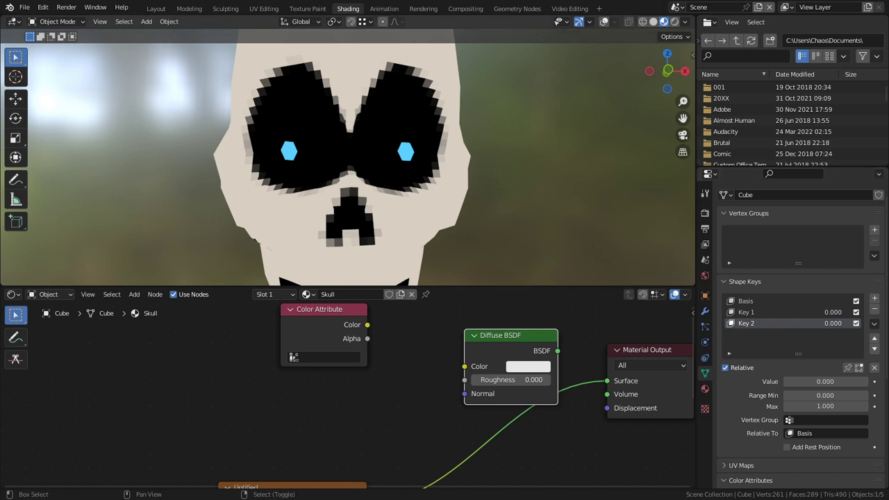
middle_click_drag(362, 166, 423, 182)
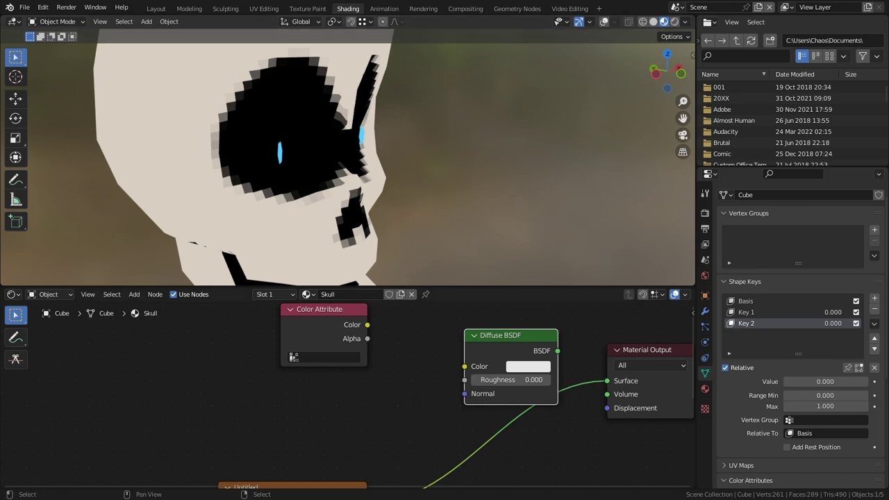
mouse_move(389, 163)
middle_mouse_down()
mouse_move(332, 161)
mouse_move(418, 166)
mouse_move(402, 165)
middle_mouse_up()
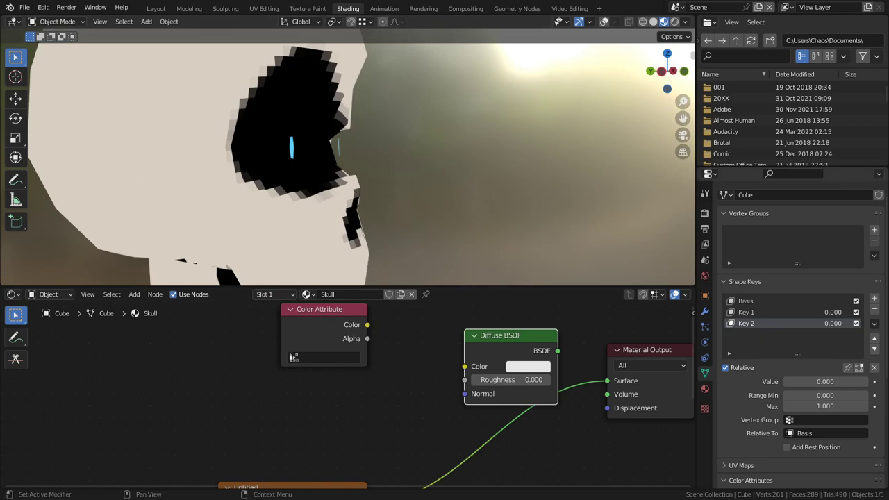
- Compare the skull's side profile with Key 2 at 1.000 and at 0.000
left_click_drag(798, 381, 876, 381)
middle_click_drag(424, 164, 333, 192)
middle_click_drag(333, 192, 220, 202)
scroll(232, 196, "down", 3)
scroll(289, 201, "up", 5)
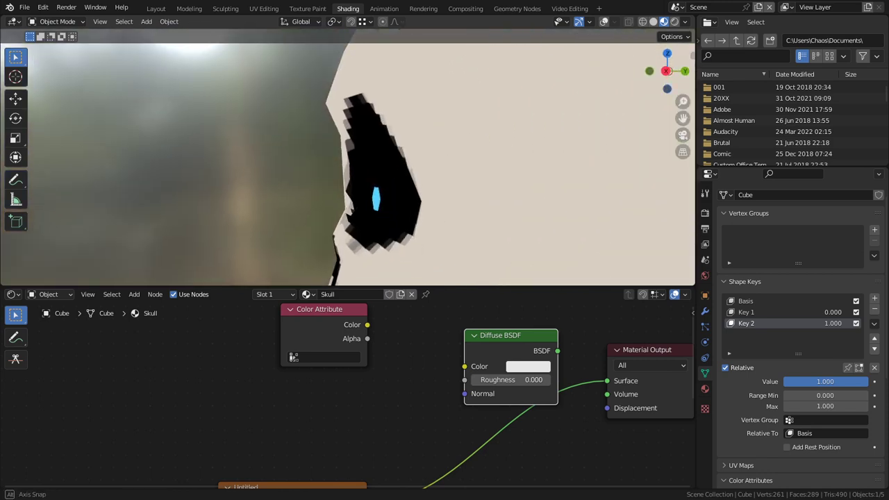
scroll(219, 202, "up", 1)
scroll(347, 159, "down", 5)
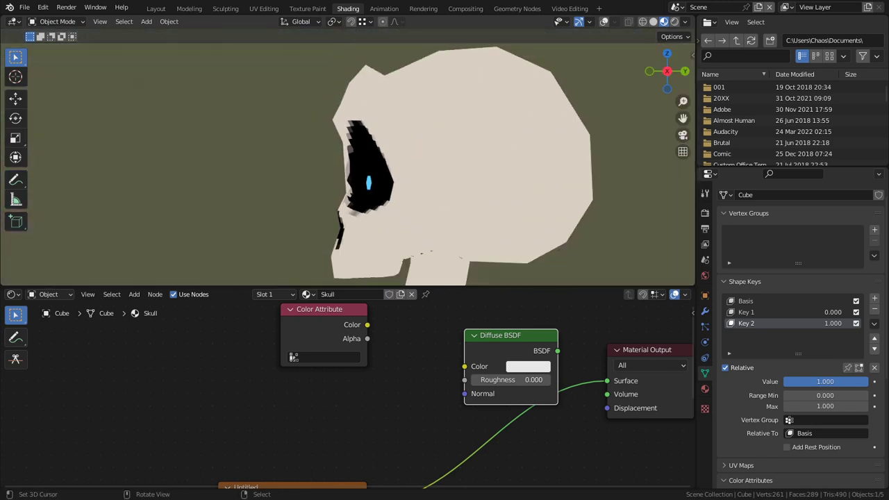
scroll(347, 160, "up", 2)
left_click_drag(861, 382, 784, 381)
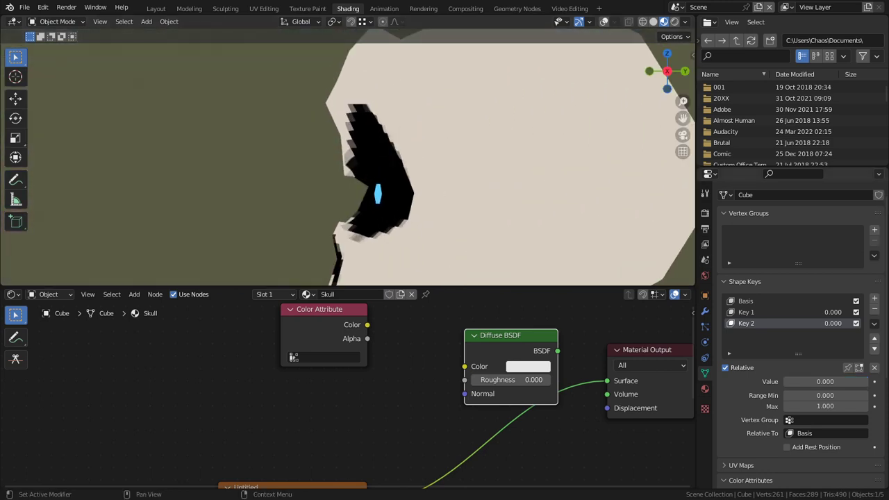
- Set Key 1's value to 1.000 and show the viewport overlays again
left_click_drag(833, 312, 881, 312)
scroll(347, 160, "up", 2)
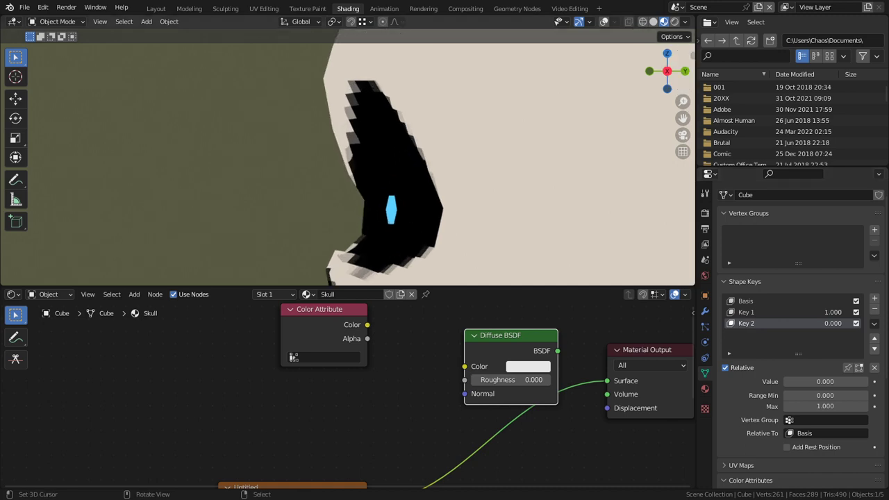
scroll(347, 160, "down", 1)
left_click(384, 201)
key("Tab")
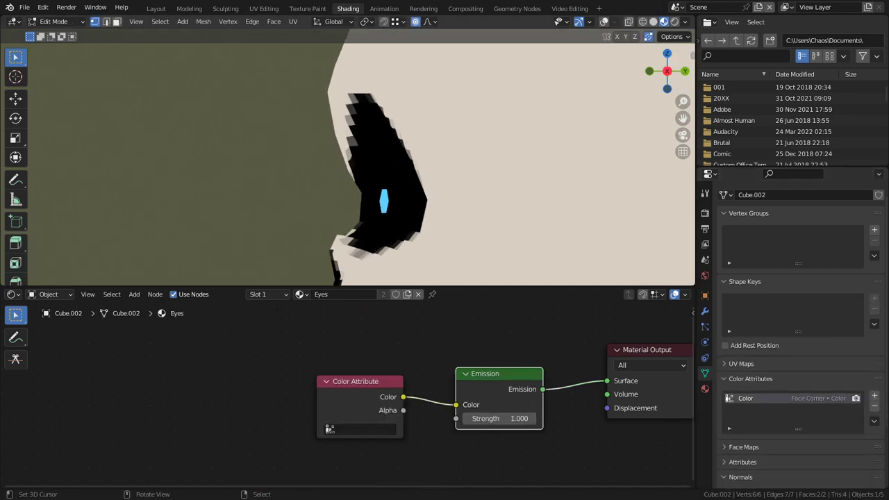
key("shift+alt+z")
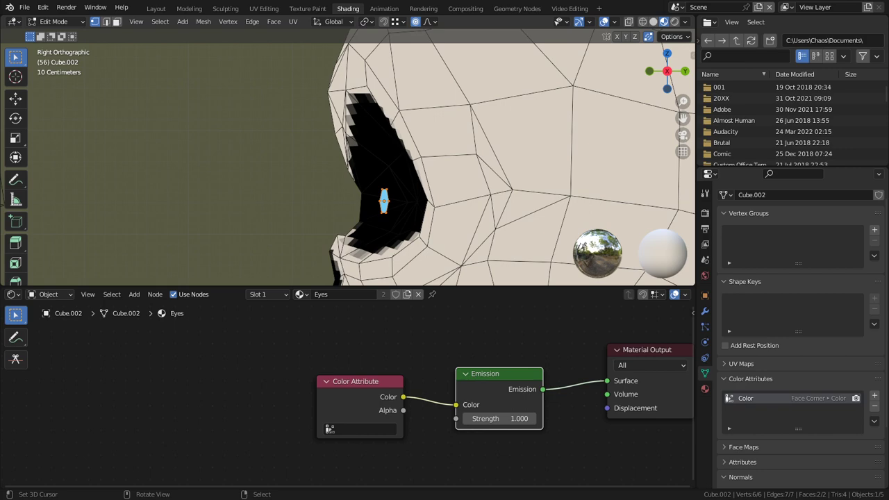
- Reselect the skull mesh and make Key 1 its active shape key in Object Mode
key("Tab")
left_click(444, 174)
key("Tab")
key("Tab")
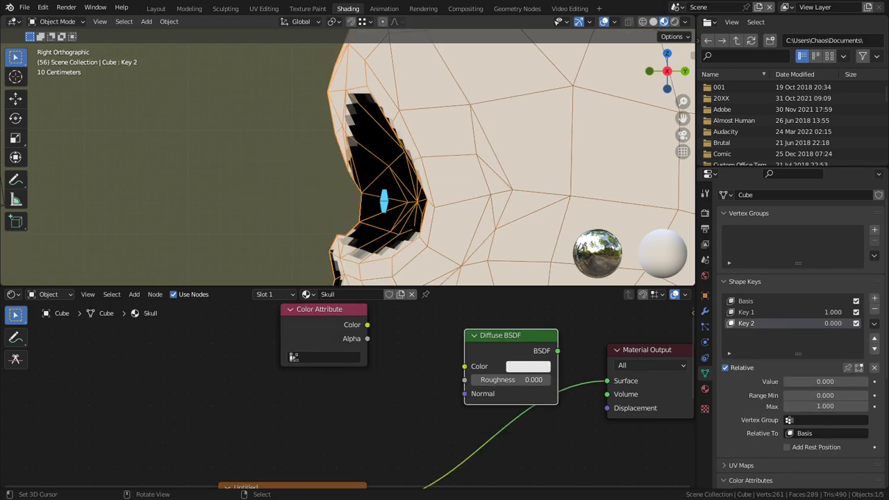
key("Tab")
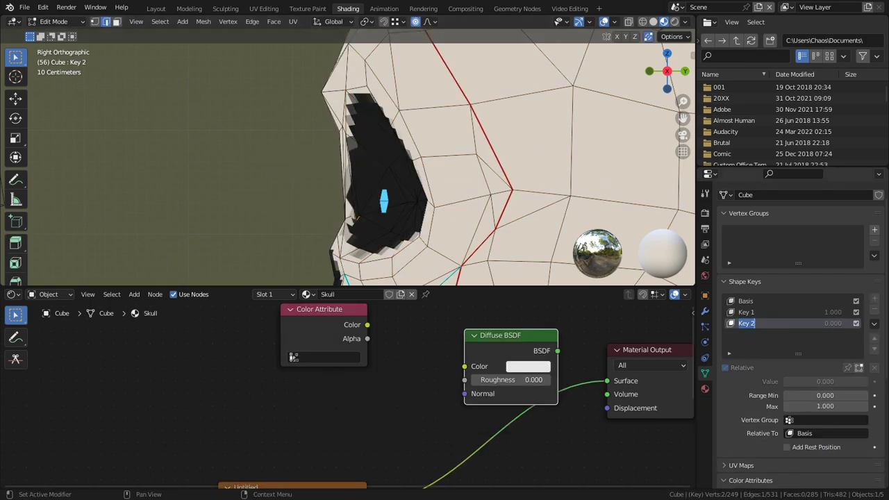
key("Escape")
key("Tab")
left_click(763, 312)
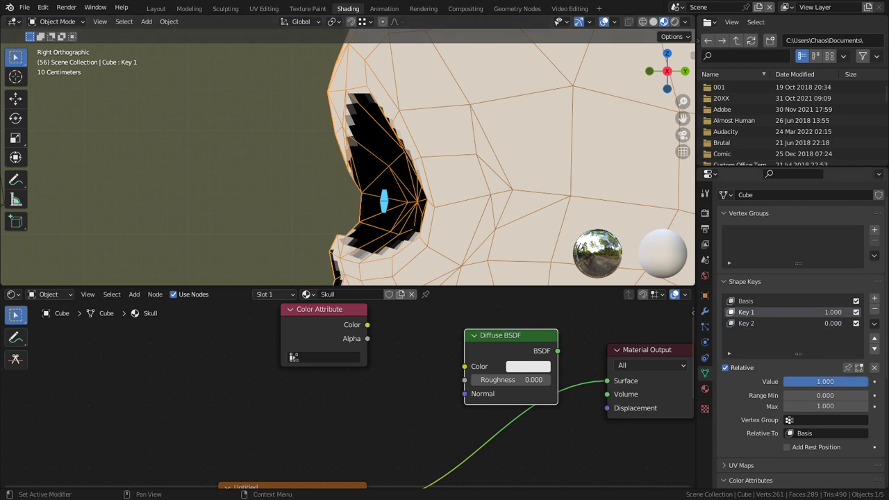
- In Key 1, move the selected bridge edge forward about 0.12 m with proportional editing at a 0.56 m radius
key("Tab")
key("g")
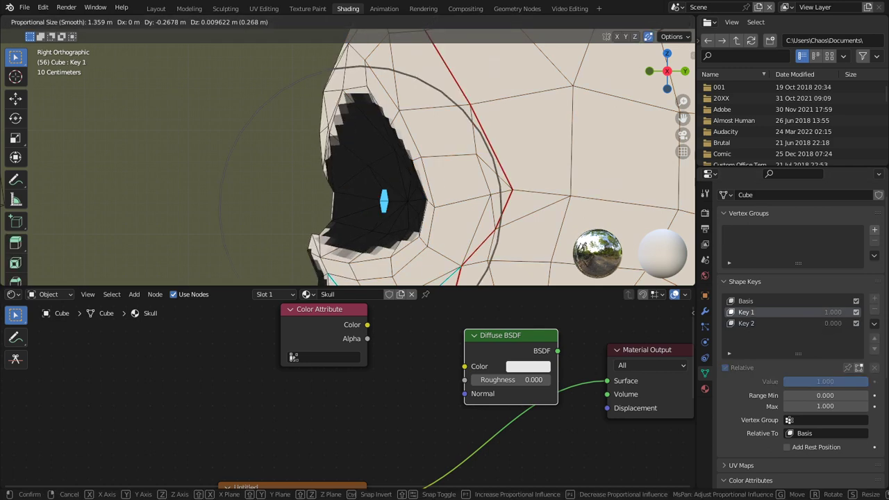
scroll(368, 205, "up", 4)
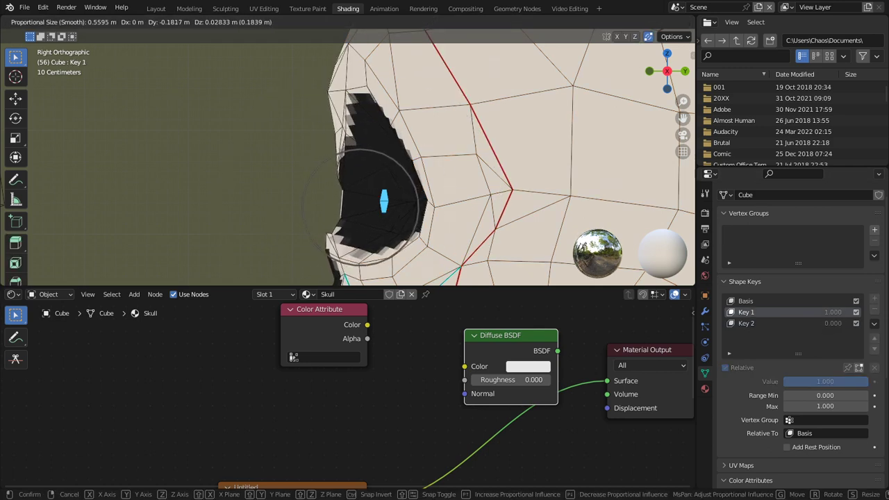
scroll(368, 205, "down", 4)
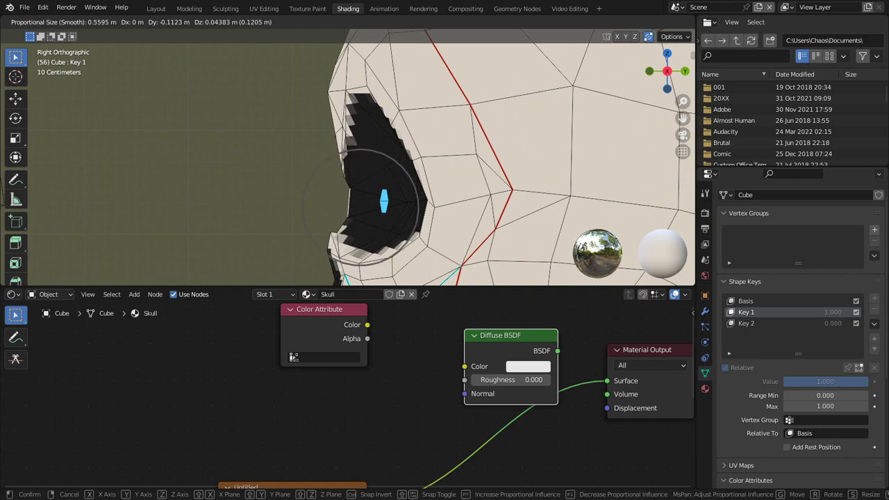
key("Return")
key("Tab")
- Hide the viewport overlays and inspect the reshaped Key 1 bridge from the side and at an angle
scroll(391, 259, "down", 6)
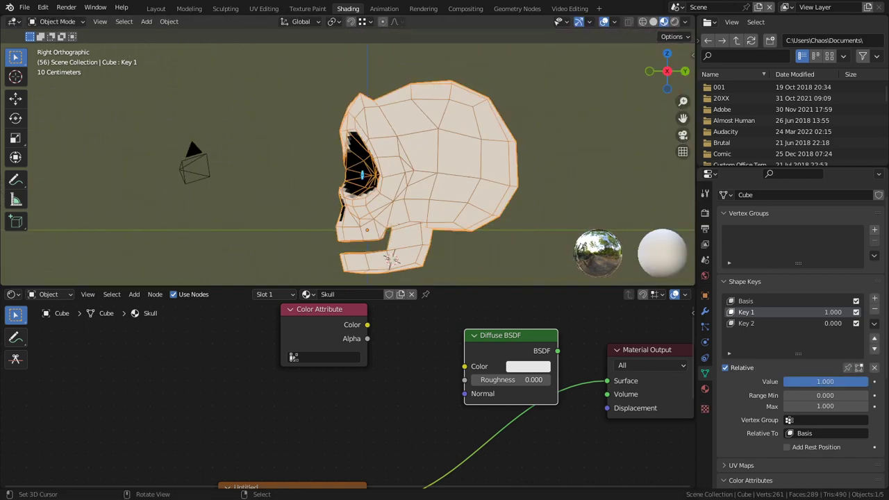
scroll(391, 260, "up", 5)
left_click(615, 22)
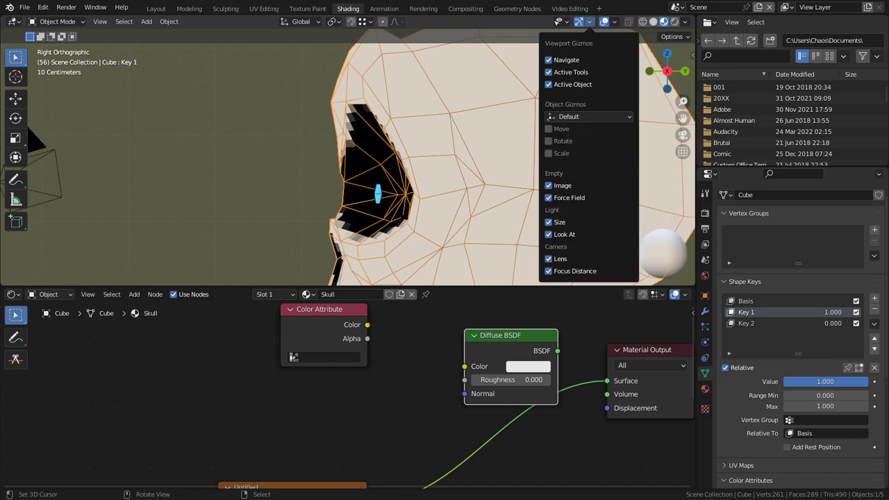
left_click(604, 21)
middle_click_drag(479, 150, 508, 137)
scroll(525, 149, "down", 2)
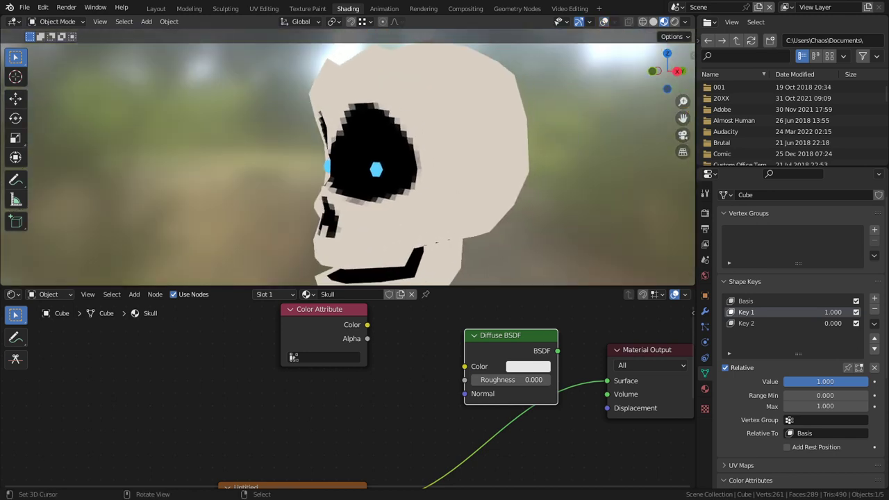
middle_click_drag(465, 173, 469, 174)
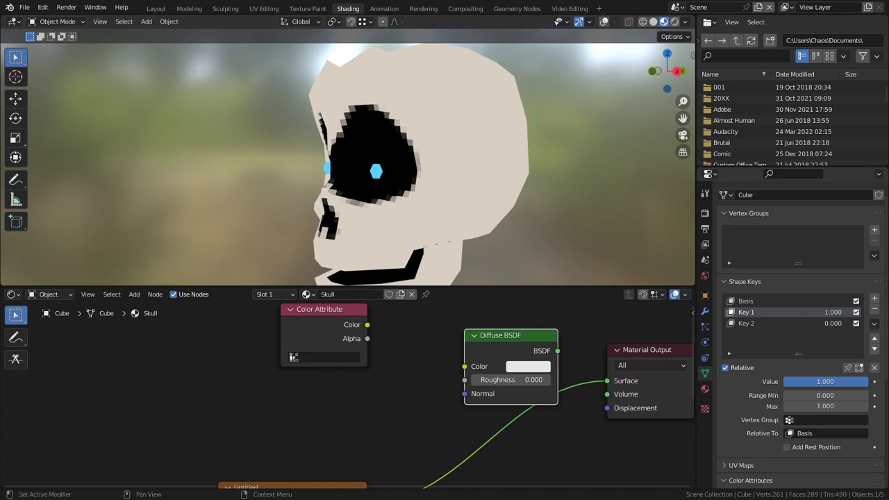
- Set Key 1 to 0.000 and Key 2 to 1.000, and view the skull from a front angle
left_click_drag(861, 382, 785, 381)
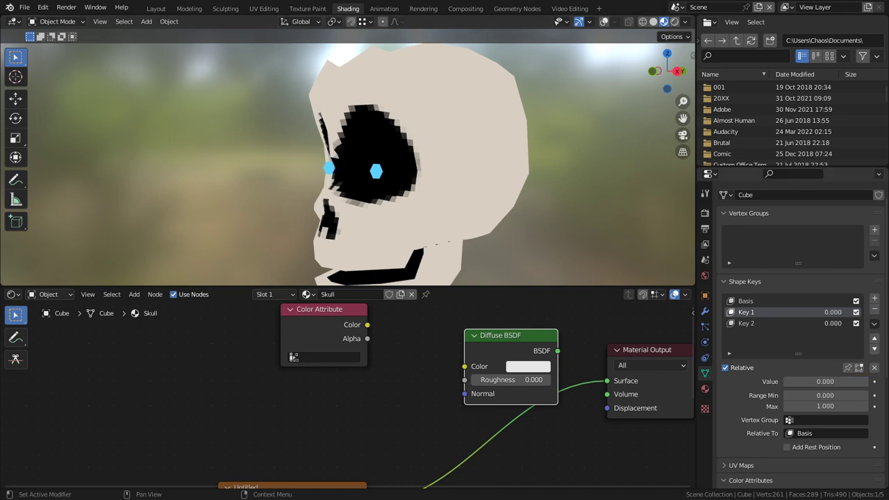
left_click_drag(833, 323, 868, 324)
middle_click_drag(417, 174, 453, 164)
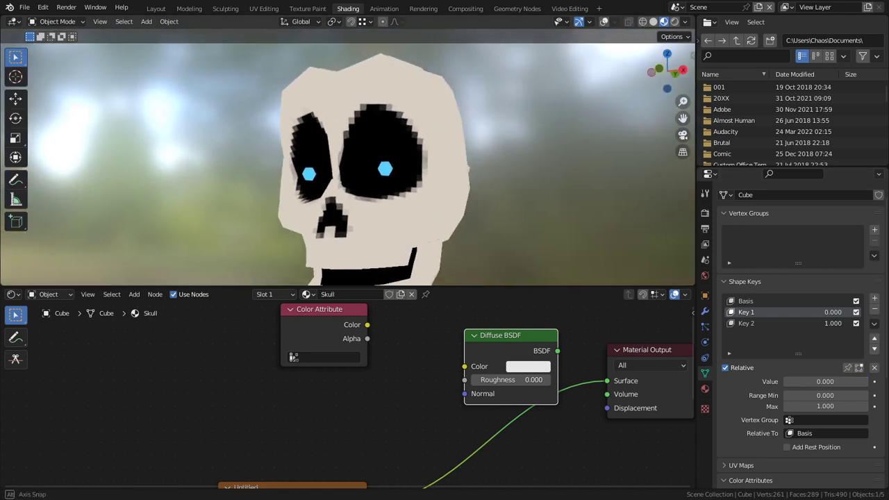
middle_click_drag(556, 174, 559, 175)
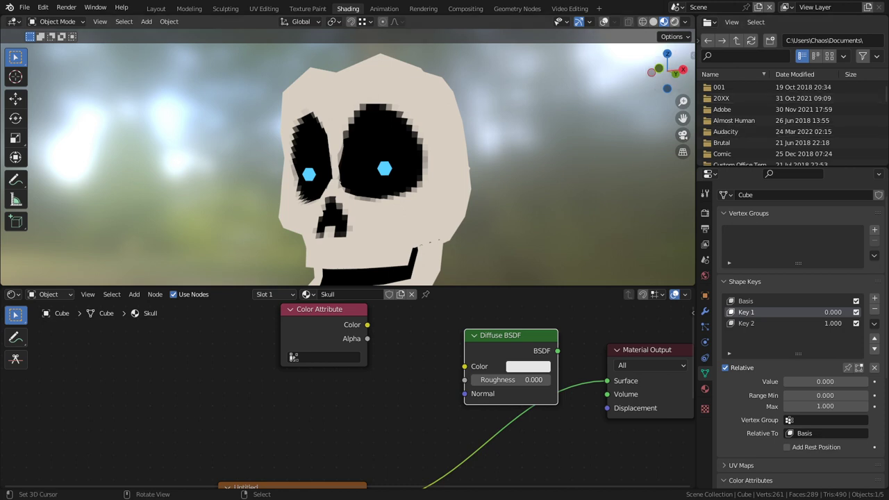
- Show the skull in Rendered shading and change the scene's render engine
left_click(675, 21)
scroll(347, 164, "down", 2)
mouse_move(347, 164)
middle_mouse_down()
mouse_move(414, 184)
mouse_move(393, 182)
middle_mouse_up()
left_click(705, 228)
left_click(704, 212)
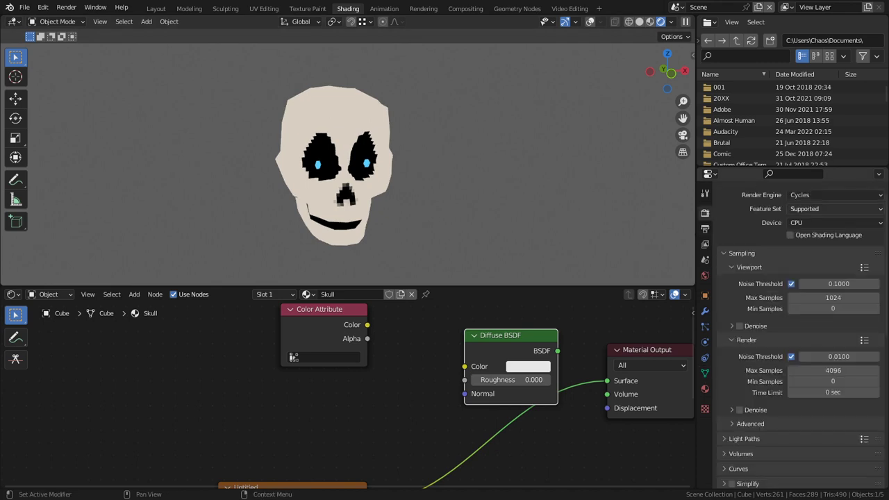
left_click(833, 194)
left_click(806, 206)
- Switch to the Texture Paint workspace, view the whole Untitled texture, and save the image
scroll(347, 167, "up", 4)
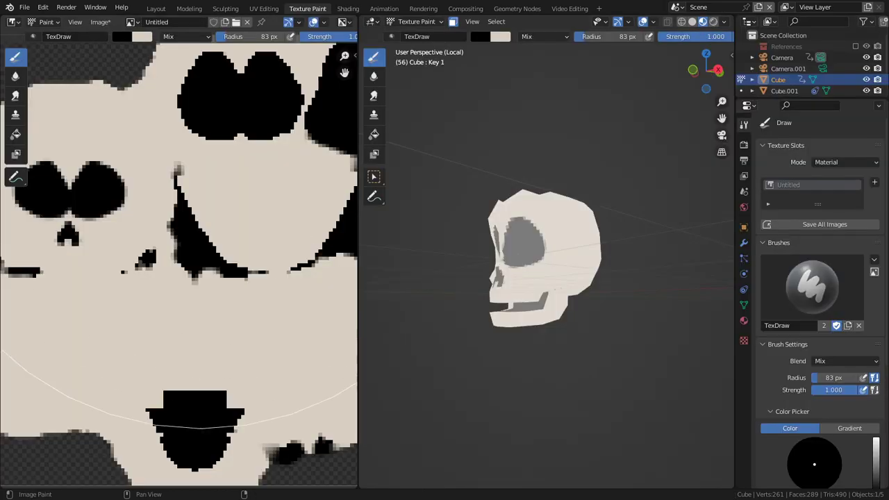
scroll(159, 222, "down", 2)
left_click_drag(159, 222, 211, 207)
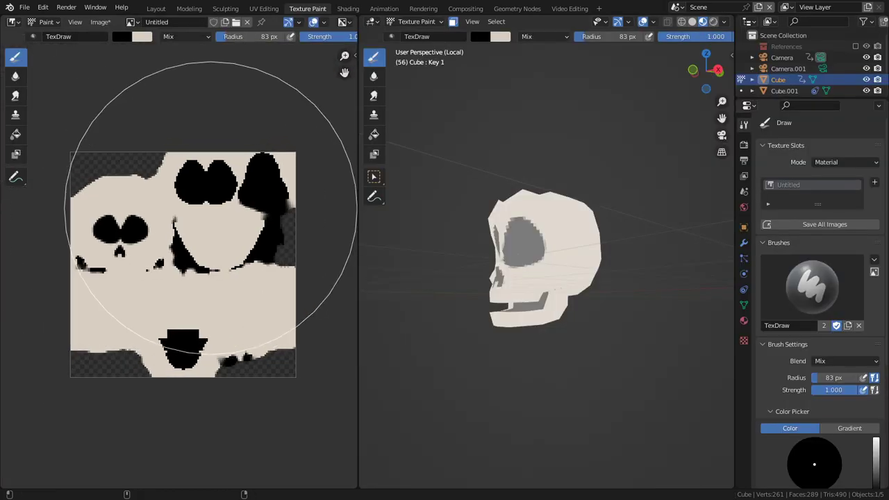
key("alt+s")
- Put the skull in Object Mode and inspect its painted texture from several sides in a temporarily maximized viewport
key("Tab")
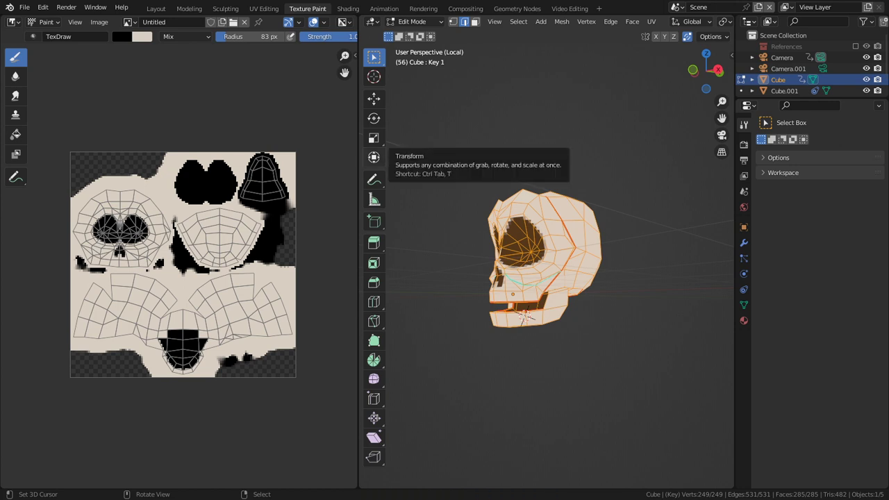
middle_click_drag(458, 208, 611, 241)
key("Tab")
scroll(513, 236, "up", 1)
key("ctrl+space")
middle_click_drag(410, 208, 396, 209)
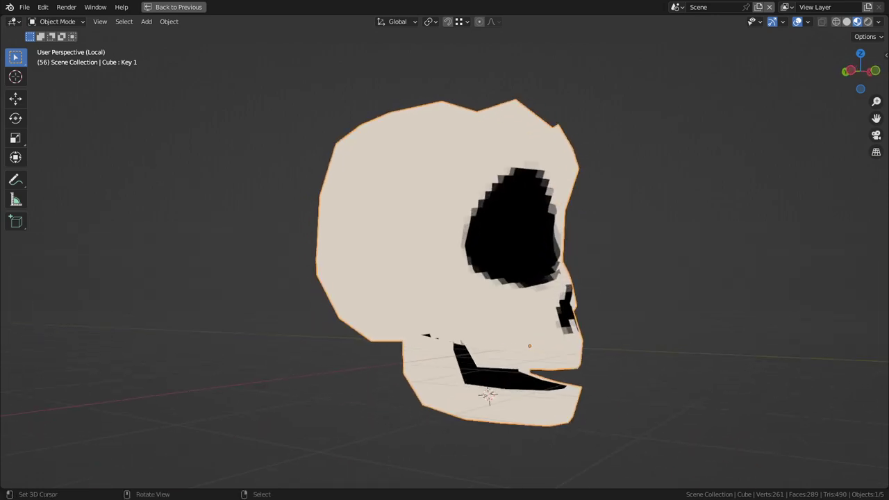
scroll(444, 236, "up", 1)
middle_click_drag(528, 236, 402, 233)
scroll(357, 238, "down", 5)
middle_click_drag(351, 208, 347, 208)
key("ctrl+space")
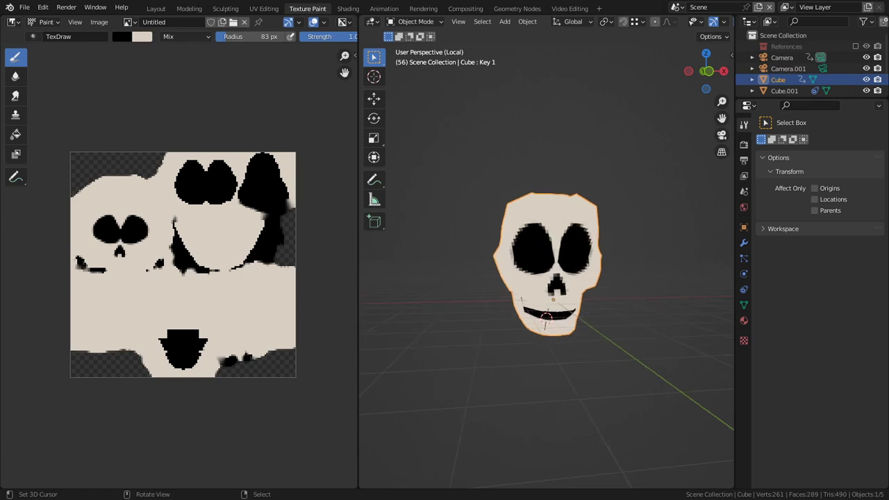
- Leave local view, set Key 2's value to 0.000, and view the skull from several angles in a maximized viewport
key("KP_Divide")
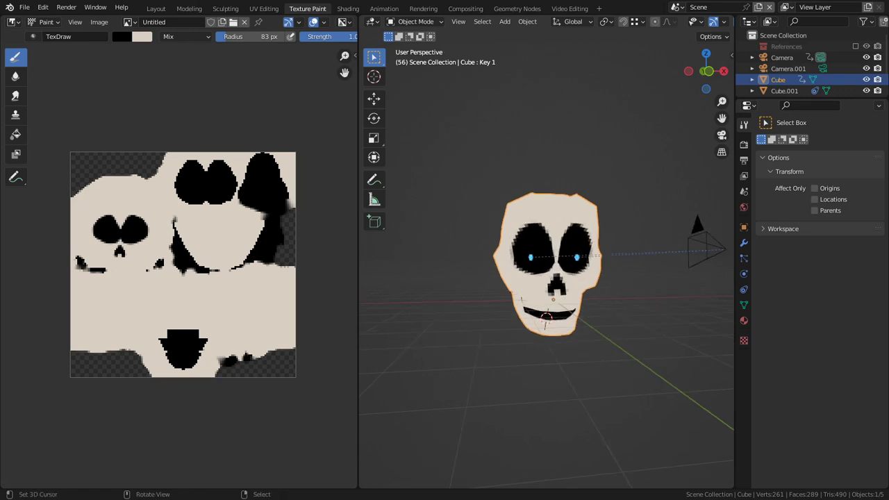
left_click(744, 304)
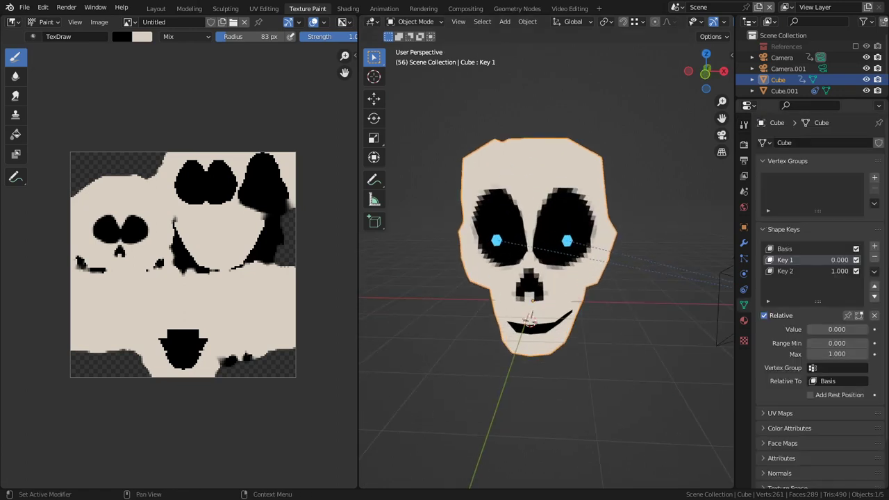
left_click_drag(840, 270, 778, 271)
middle_click_drag(611, 278, 659, 269)
key("ctrl+space")
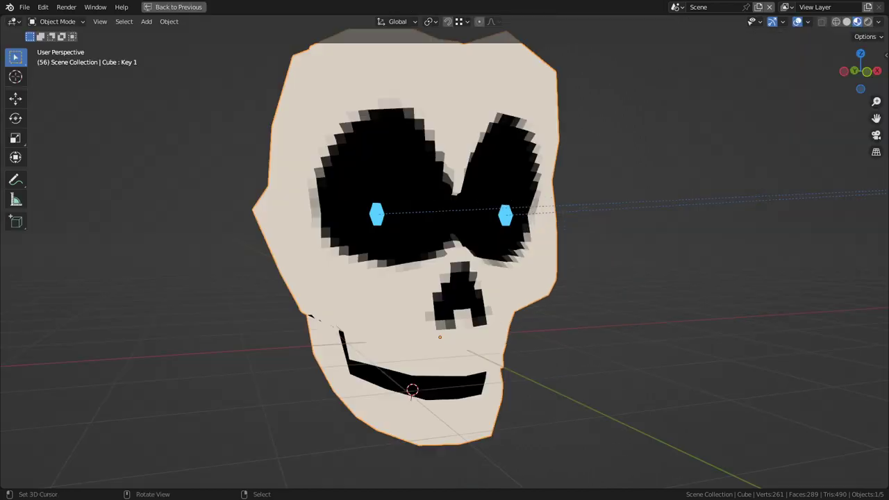
scroll(660, 269, "down", 3)
middle_click_drag(486, 263, 389, 263)
middle_click_drag(723, 250, 805, 250)
- Save the blend file and play the animation through the camera view
key("ctrl+s")
key("KP_0")
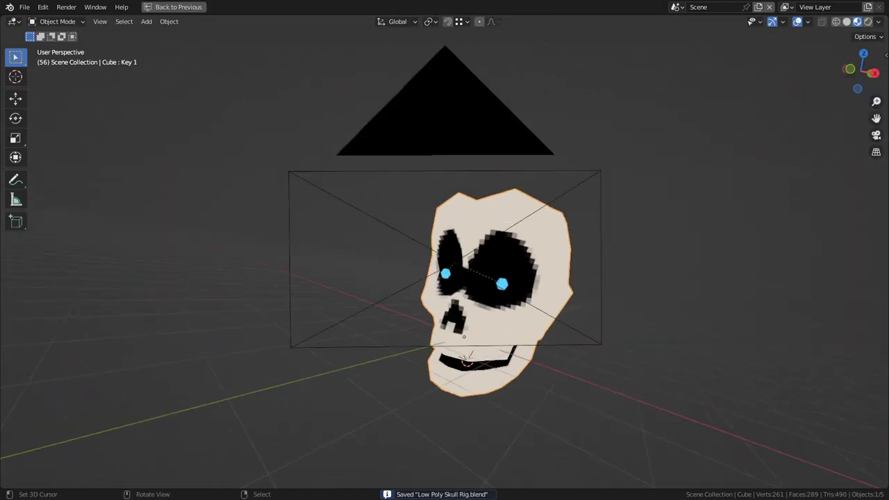
key("space")
key("KP_0")
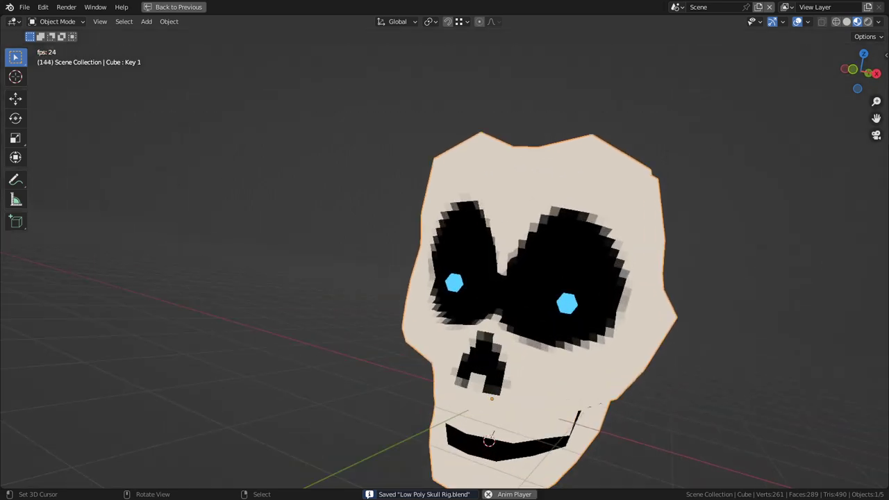
- Move one edge beside the skull's nose bridge with smooth proportional editing while Key 1 is active
key("KP_0")
key("KP_0")
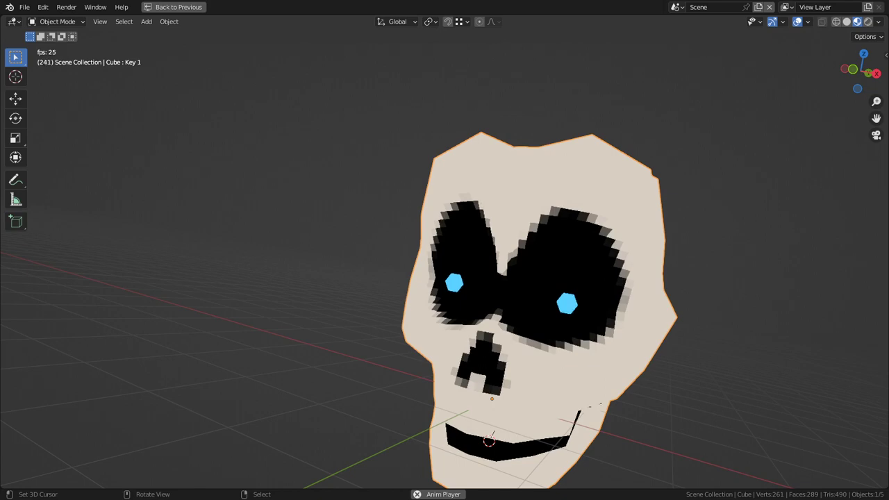
middle_click_drag(472, 278, 414, 281)
scroll(416, 278, "down", 3)
scroll(414, 281, "up", 3)
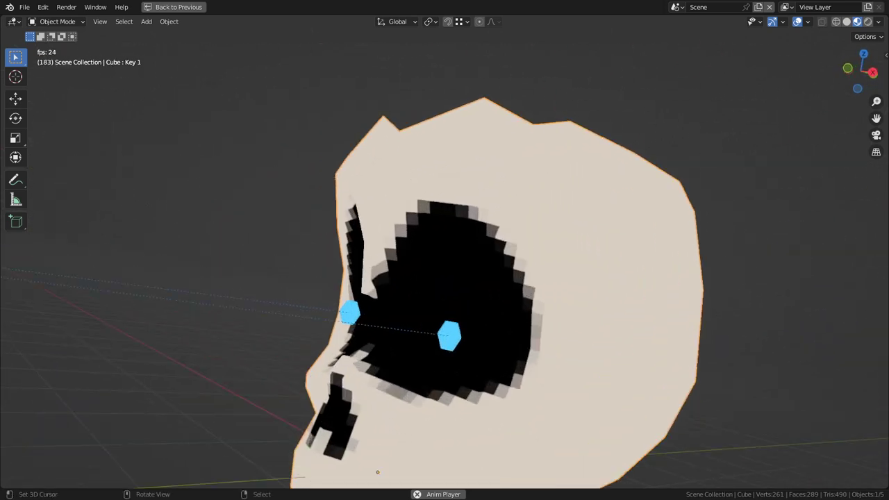
key("Tab")
scroll(645, 278, "up", 5)
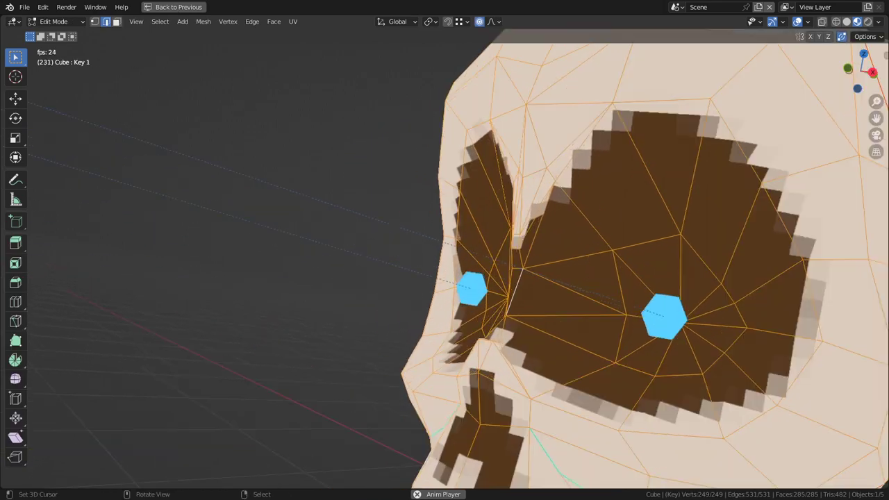
right_click(437, 334)
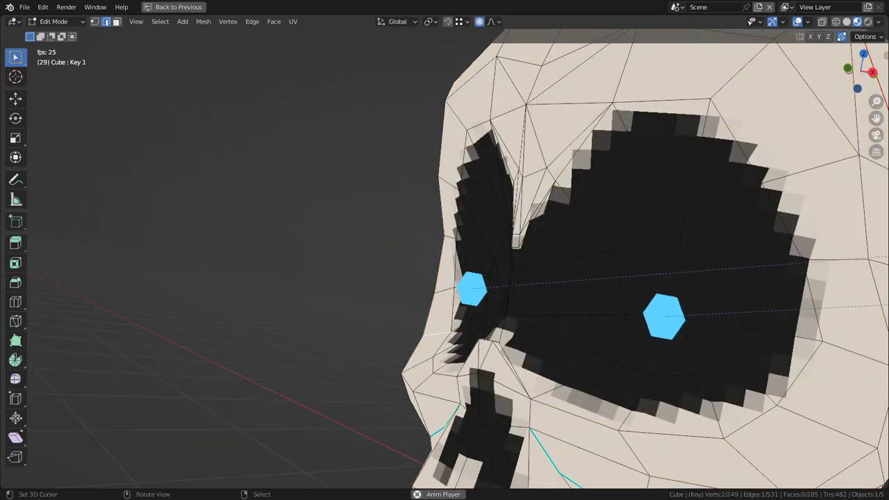
key("g")
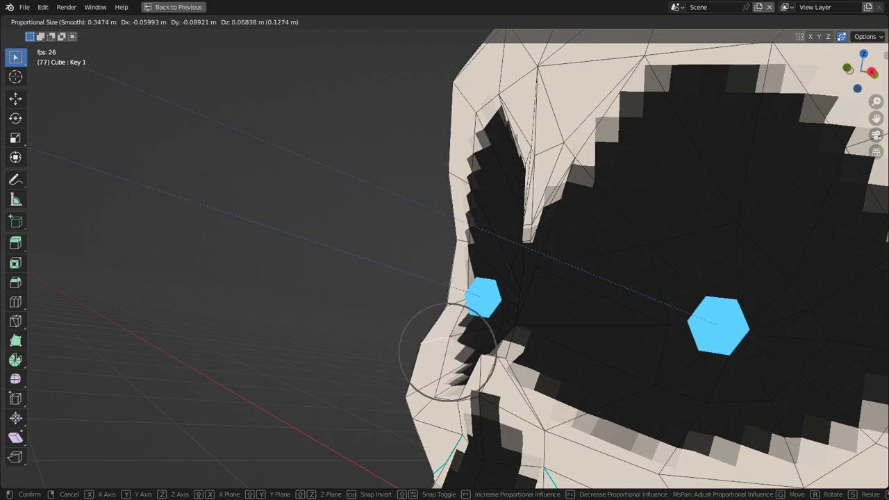
left_click(436, 339)
- Return the skull to Object Mode and examine the face from the front and from above
scroll(436, 339, "down", 3)
middle_click_drag(436, 340, 496, 345)
key("Tab")
scroll(469, 347, "down", 2)
scroll(468, 347, "up", 2)
scroll(496, 344, "up", 1)
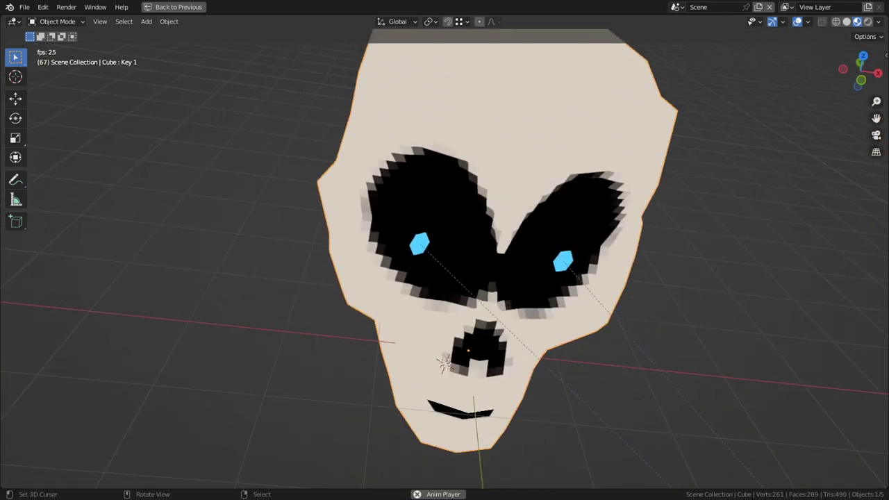
key("KP_1")
middle_click_drag(486, 306, 476, 347)
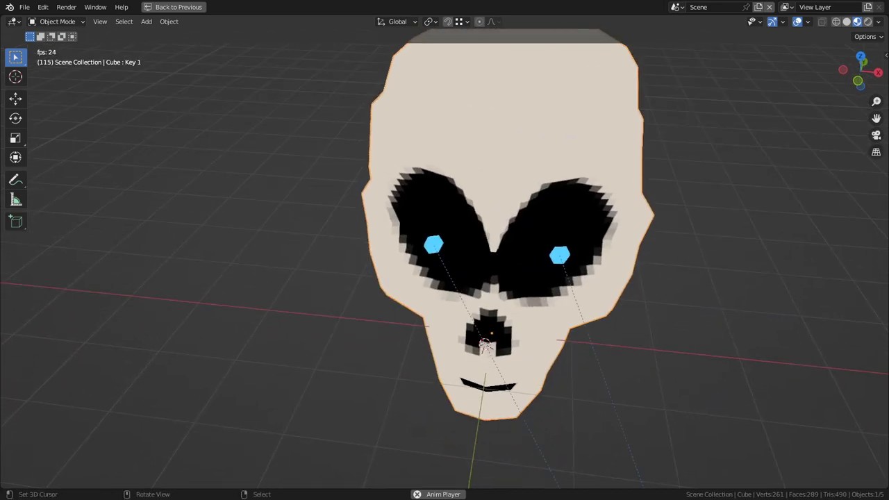
key("Tab")
key("Tab")
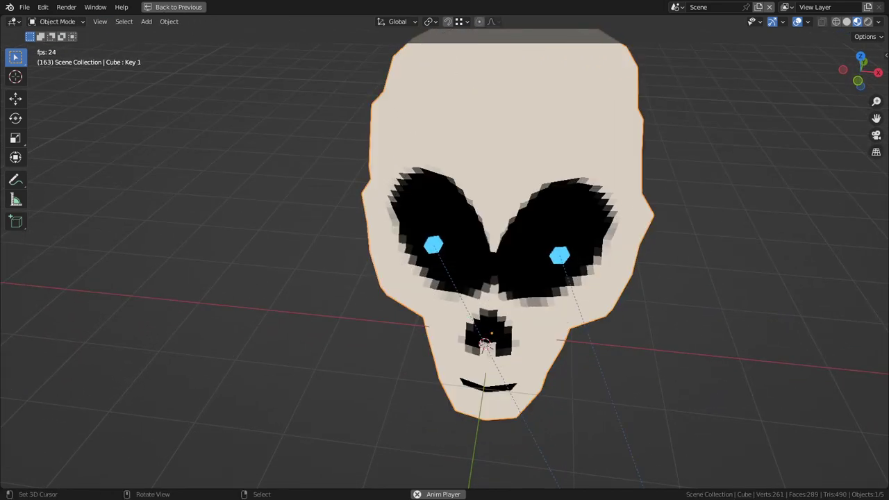
- Put the skull back in Object Mode, restore the multi-editor layout, and save the blend file
key("Tab")
key("ctrl+Tab")
left_click(400, 318)
key("ctrl+space")
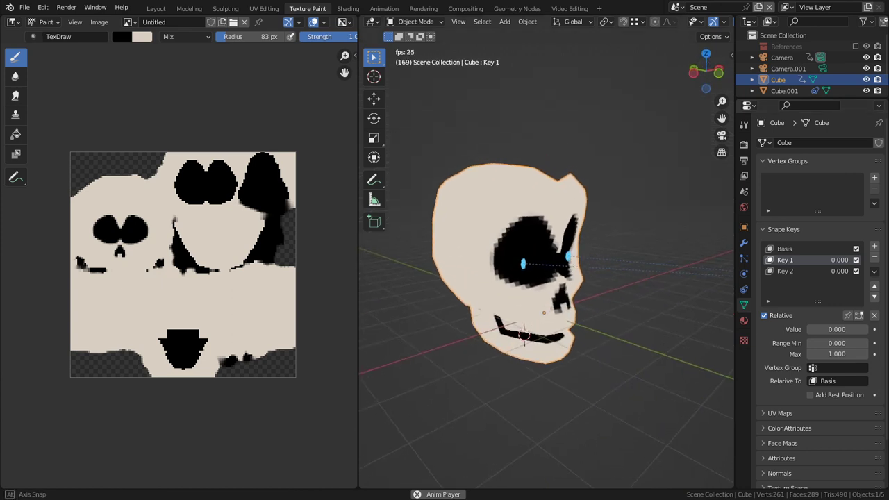
key("ctrl+s")
left_click_drag(547, 264, 553, 257, "alt")
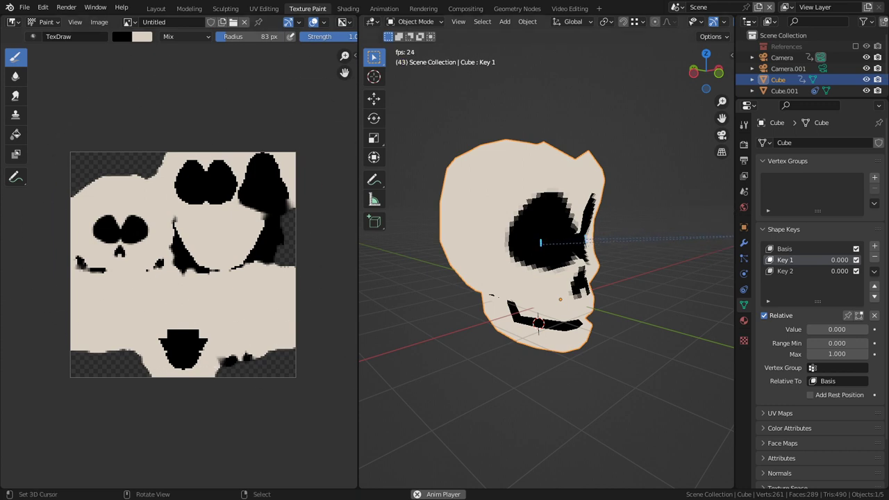
- Deselect everything and show the textured skull in a maximized viewport with Solid shading and Studio lighting
key("alt+a")
middle_click_drag(597, 277, 501, 274)
scroll(597, 22, "down", 4)
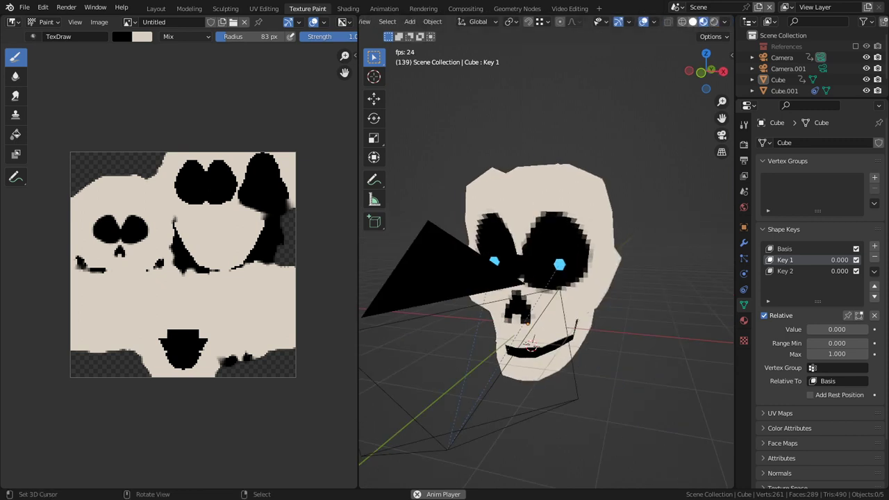
key("ctrl+alt+space")
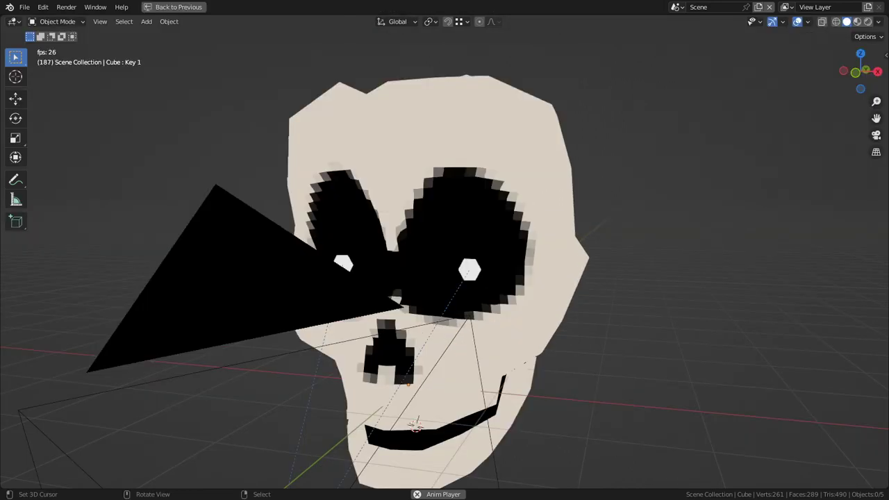
left_click(879, 21)
left_click(763, 74)
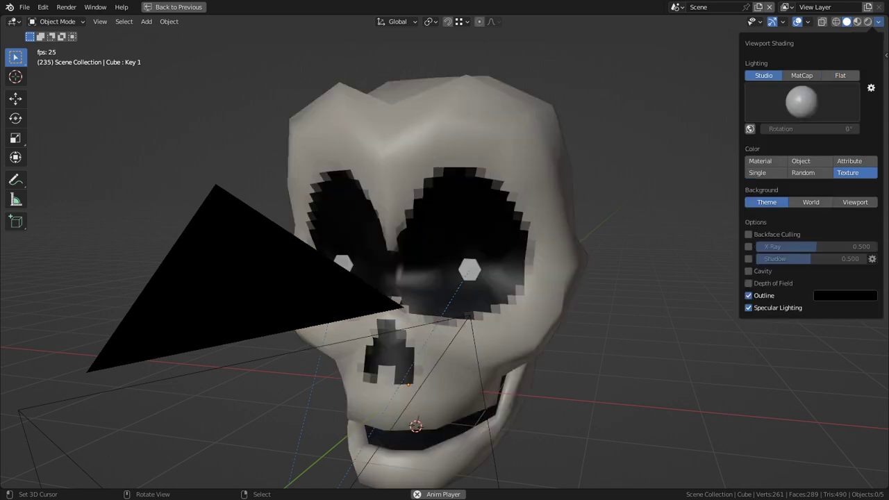
- Set the Solid shading color to Material and inspect the untextured skull from all around
scroll(688, 125, "down", 2)
middle_click_drag(767, 87, 865, 74)
left_click(877, 21)
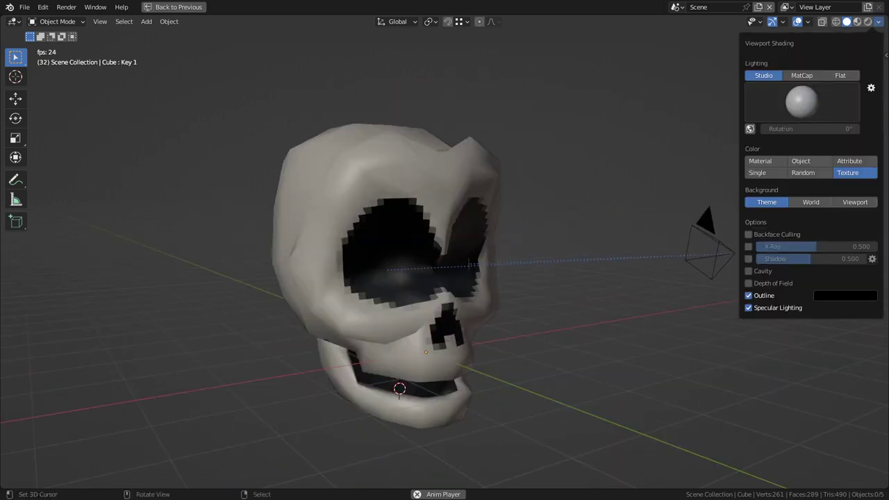
left_click(763, 161)
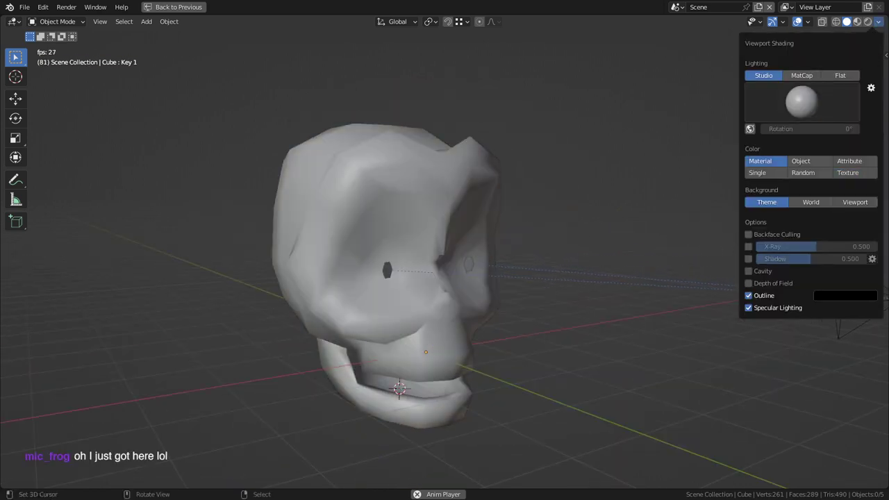
middle_click_drag(649, 184, 715, 174)
scroll(715, 174, "down", 3)
middle_click_drag(624, 184, 742, 157)
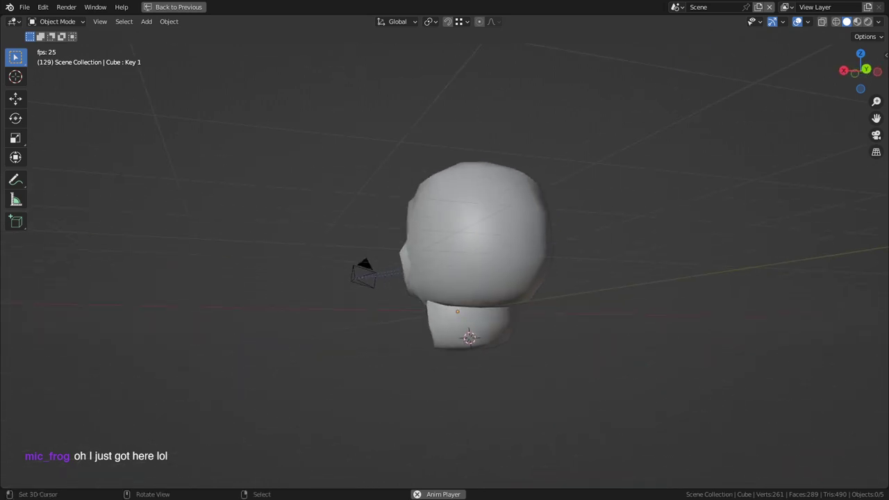
middle_click_drag(639, 166, 743, 166)
left_click_drag(886, 74, 887, 74)
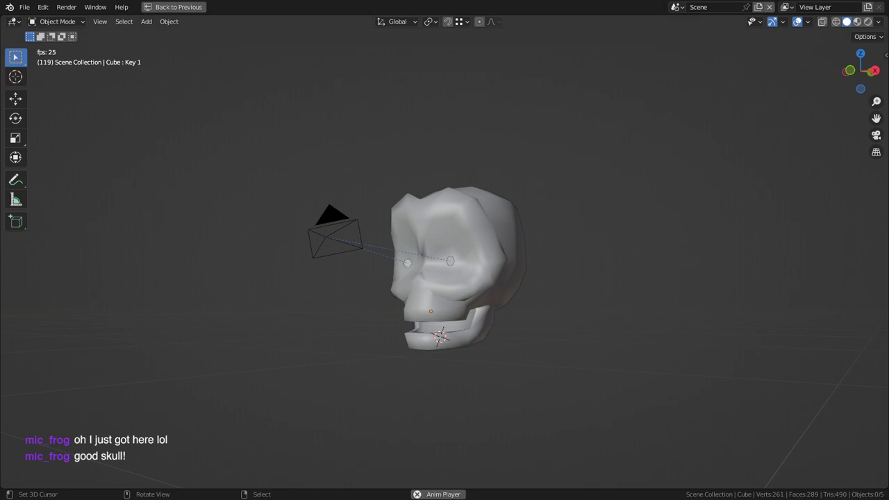
- Switch the viewport to Material Preview shading and view the textured skull from the side and front
middle_click_drag(389, 264, 507, 264)
scroll(507, 264, "up", 3)
left_click(857, 21)
mouse_move(590, 208)
middle_mouse_down()
mouse_move(531, 226)
mouse_move(424, 205)
middle_mouse_up()
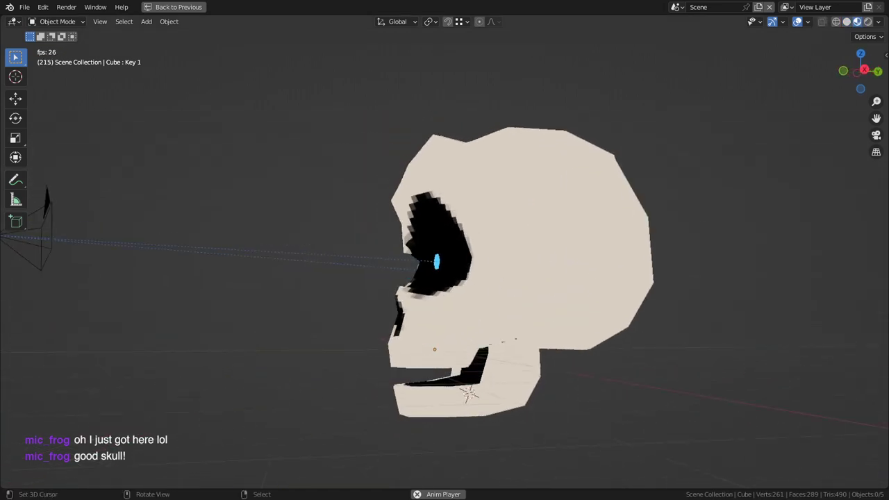
middle_click_drag(423, 205, 531, 206)
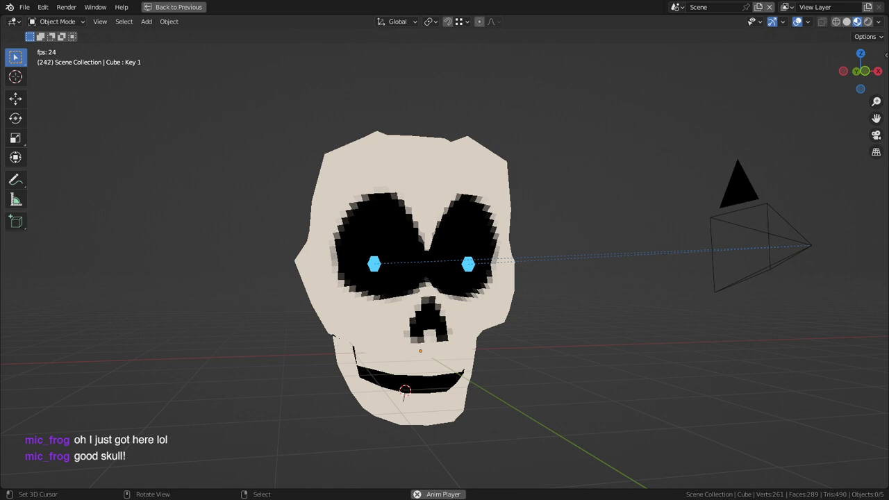
middle_click_drag(389, 278, 511, 277)
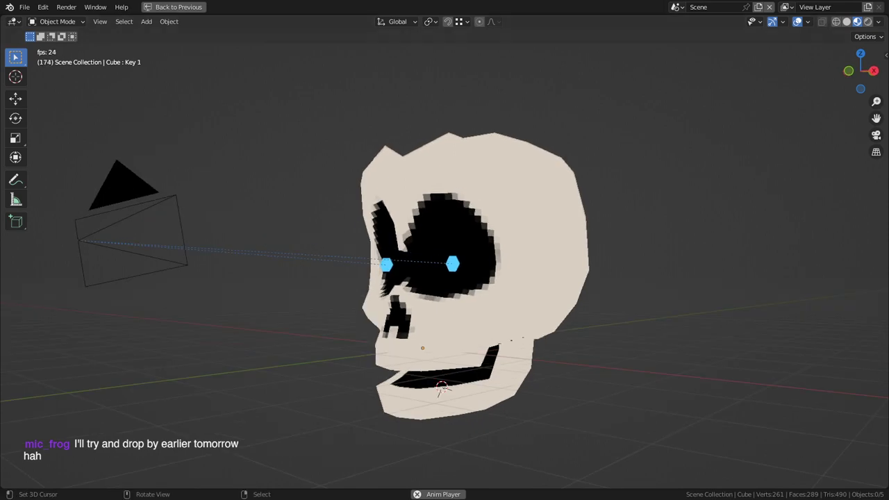
- Restore the multi-editor layout, save the painted skull texture image, and save the blend file
key("ctrl+space")
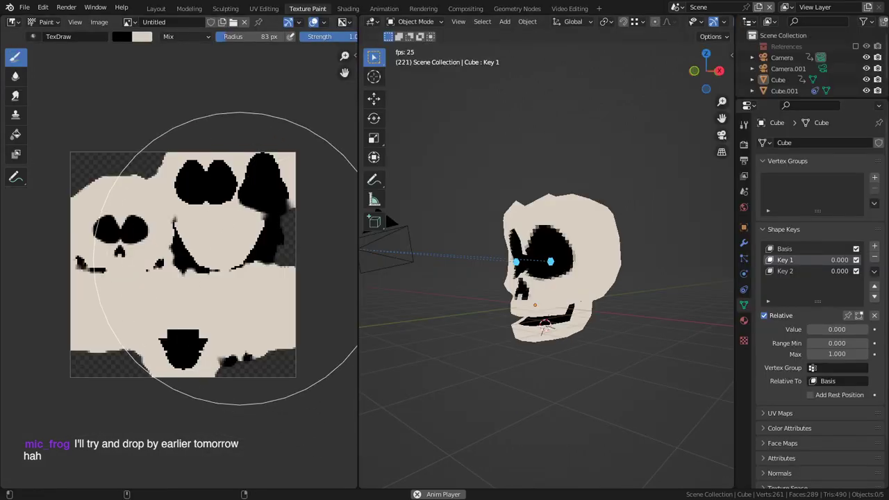
key("alt+s")
key("ctrl+a")
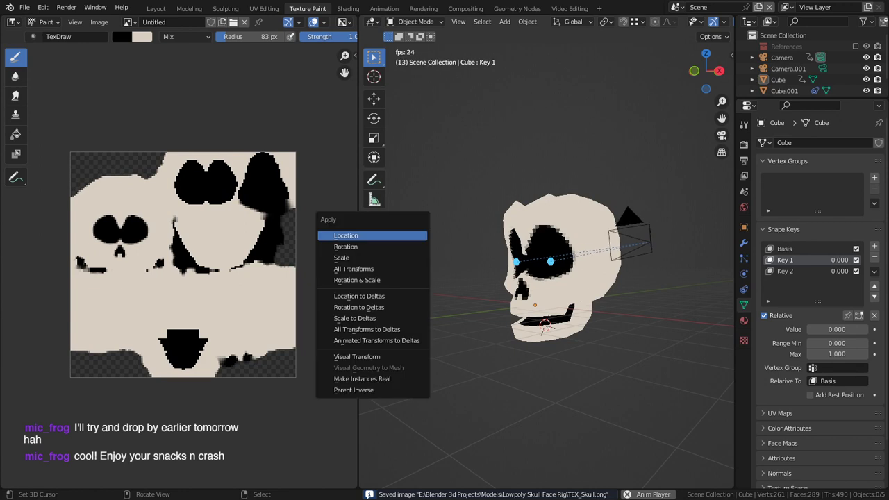
middle_click_drag(459, 239, 486, 240)
key("ctrl+s")
middle_click_drag(556, 278, 483, 276)
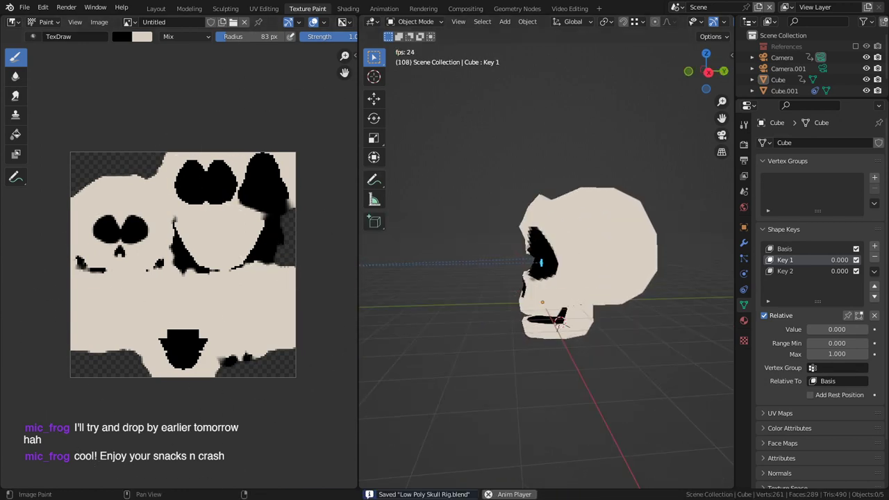